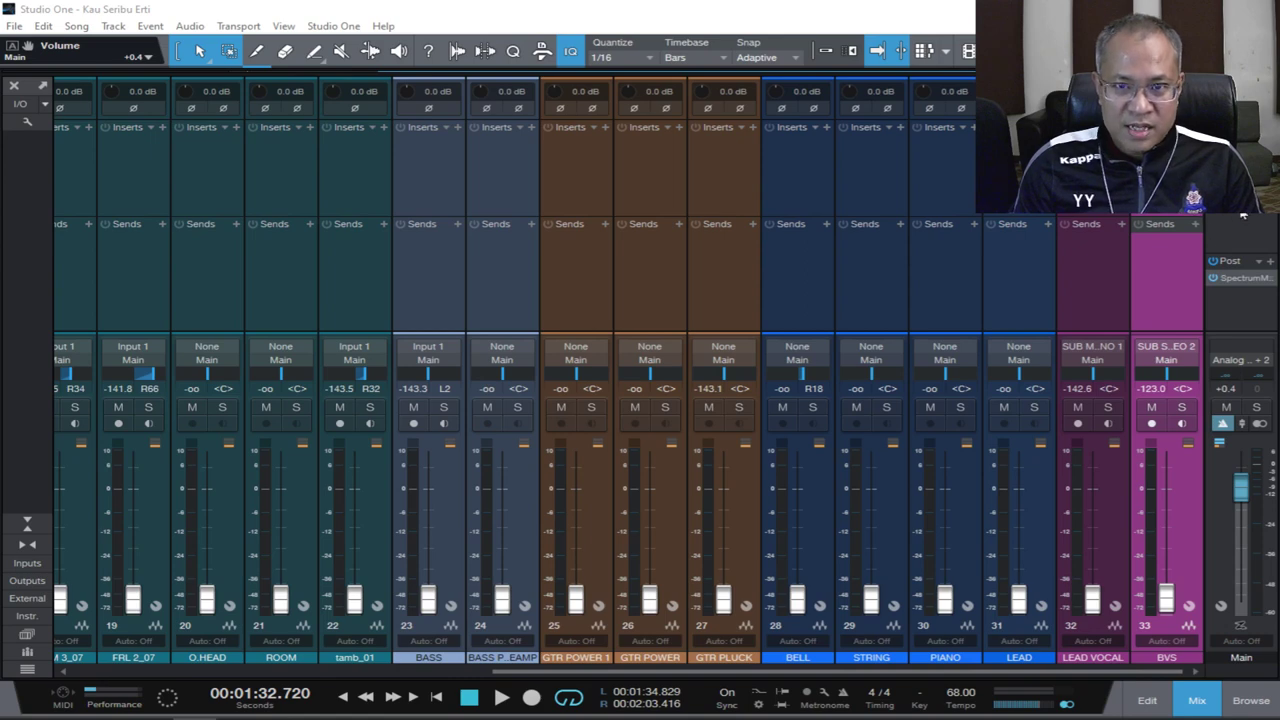
Insert the PreSonus VU Meter on the Main bus from the effects browser and close its window.
click(1249, 700)
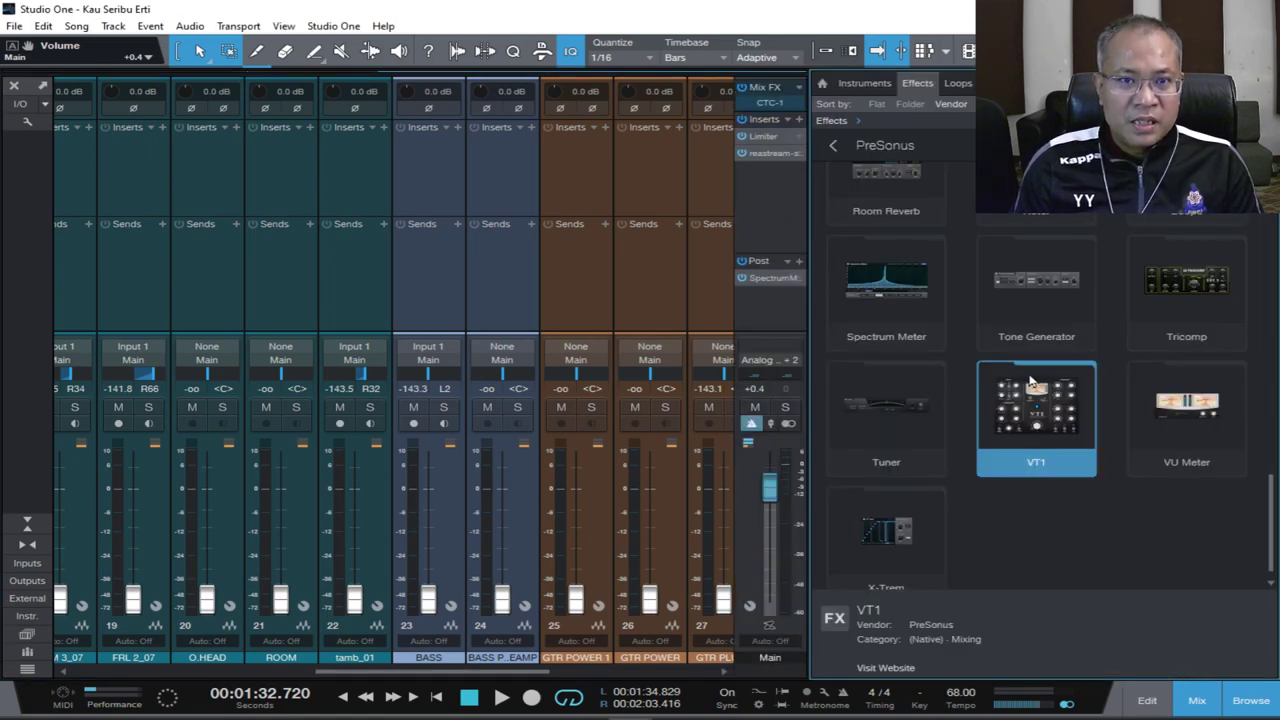
drag(1180, 405, 758, 214)
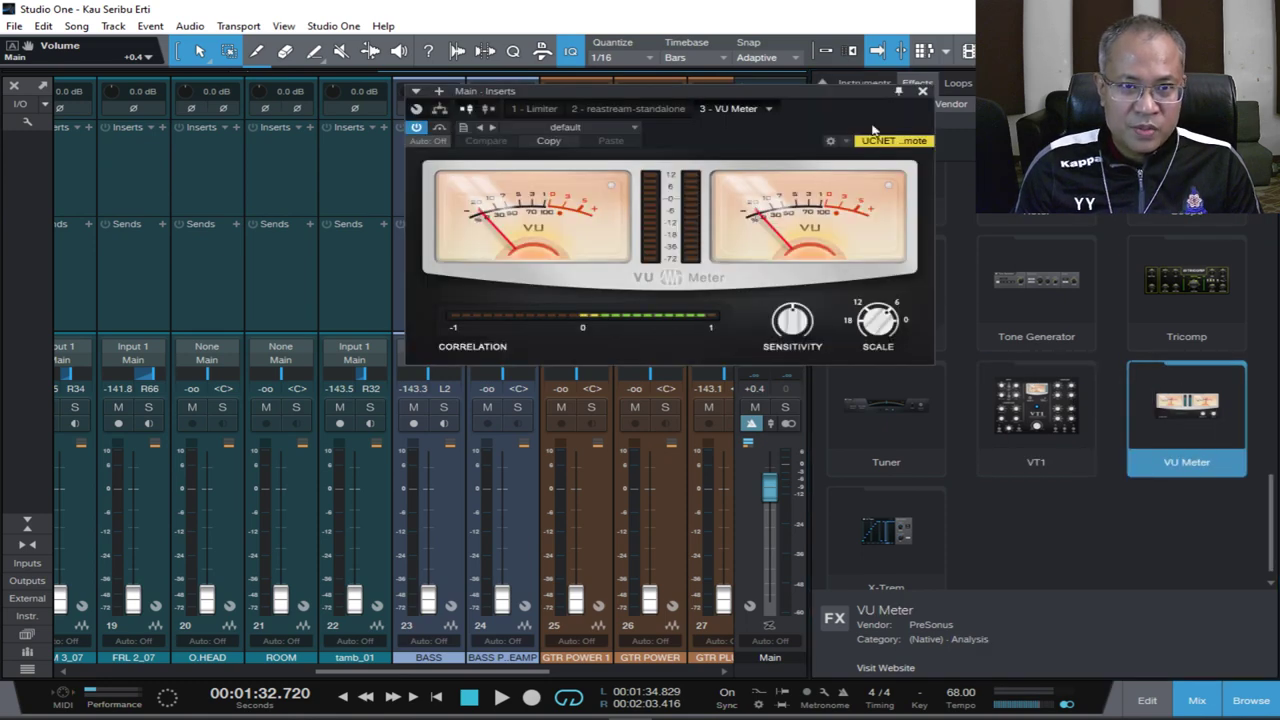
click(922, 93)
Insert the PreSonus Level Meter on the Main bus, set it to the K20 scale and close its window.
scroll(990, 276, up, 5)
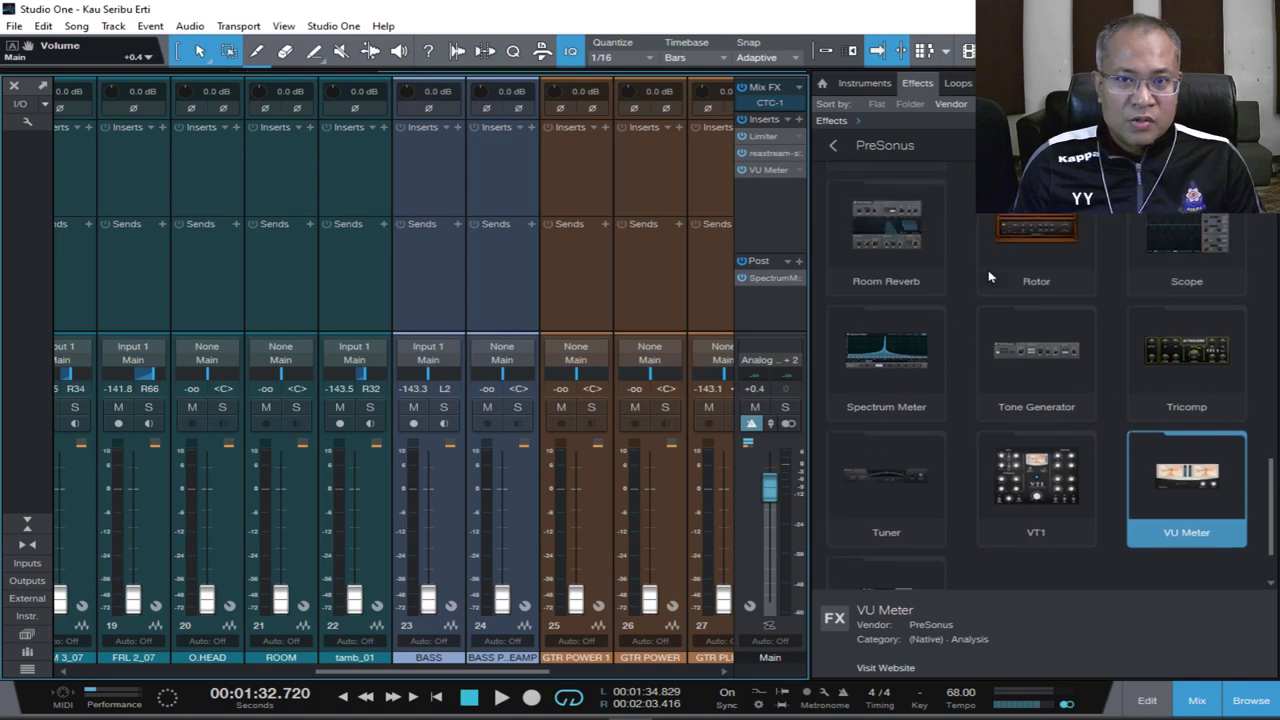
scroll(990, 276, up, 4)
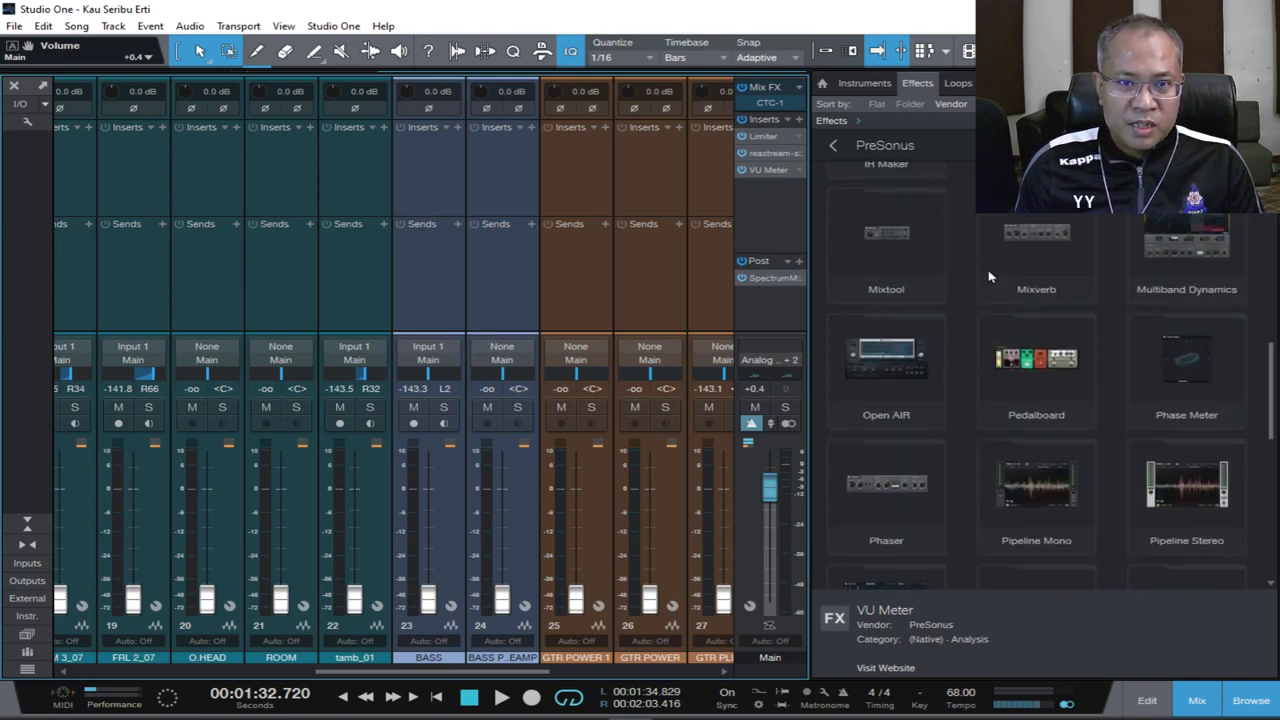
drag(1035, 325, 778, 216)
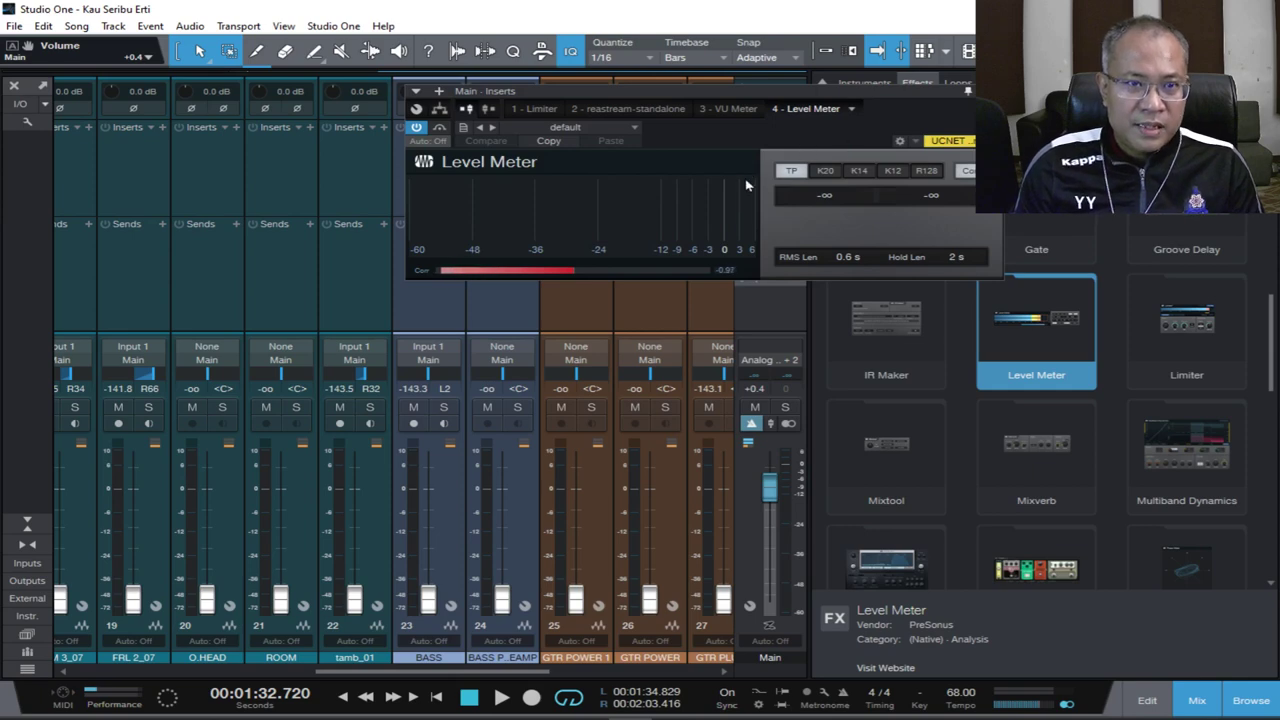
click(825, 171)
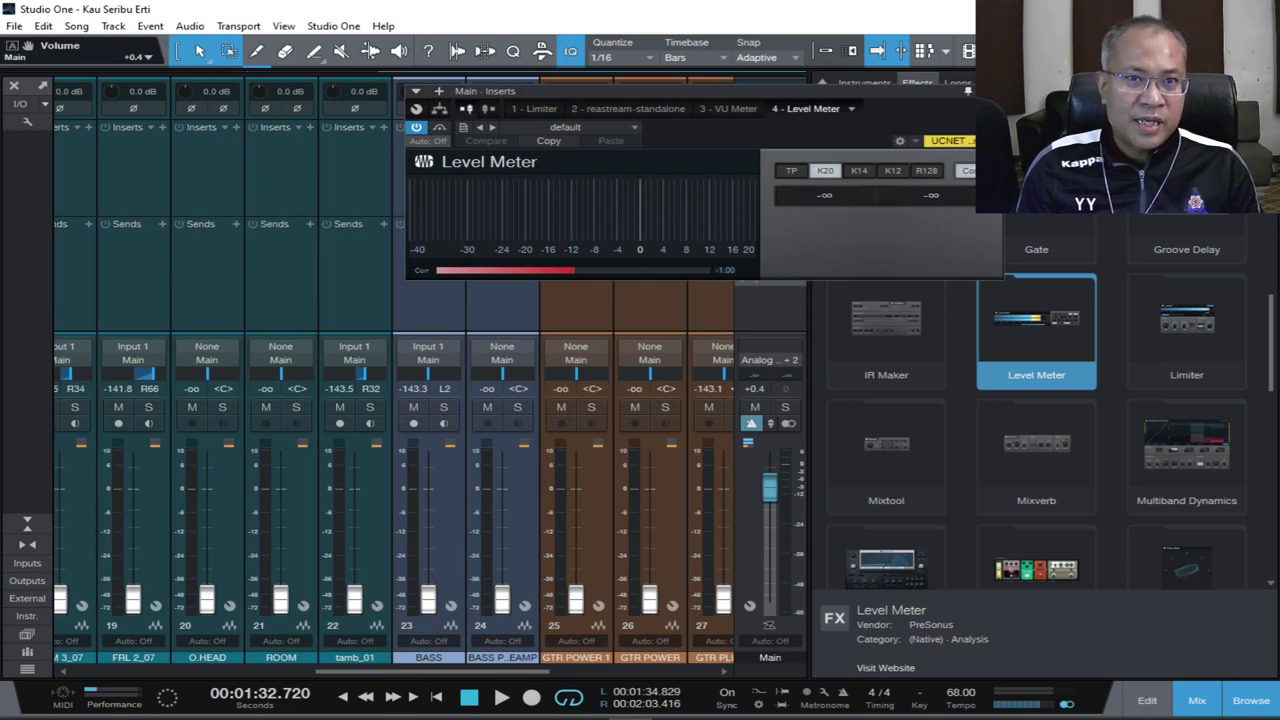
click(826, 170)
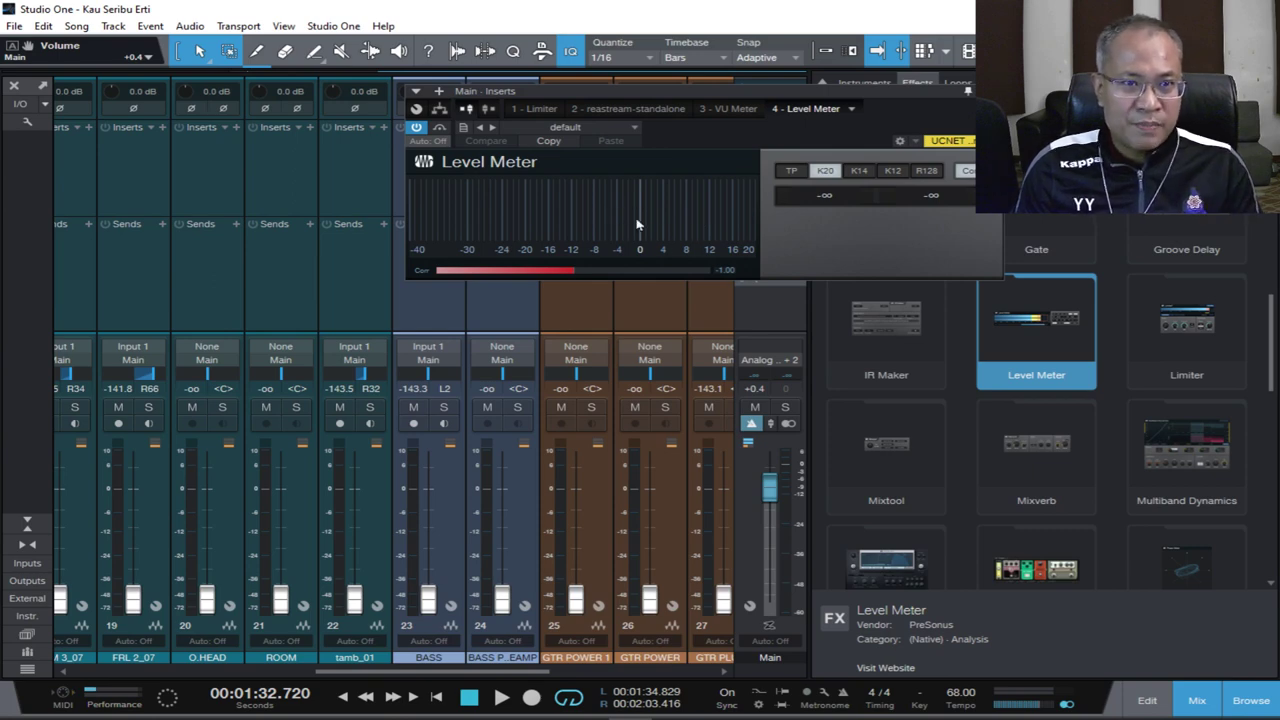
click(991, 91)
scroll(830, 212, up, 1)
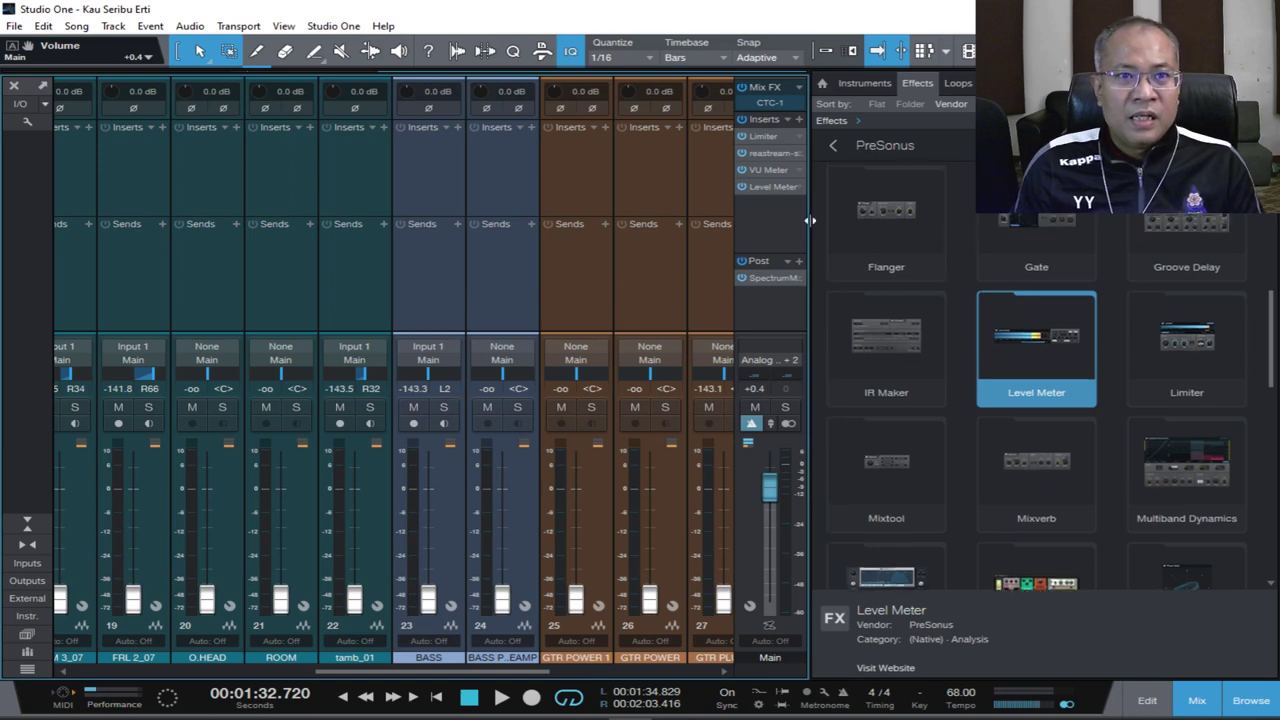
Set the scale of the VU Meter on the Main bus to 18, then close the plug-in and the effects browser.
double_click(765, 171)
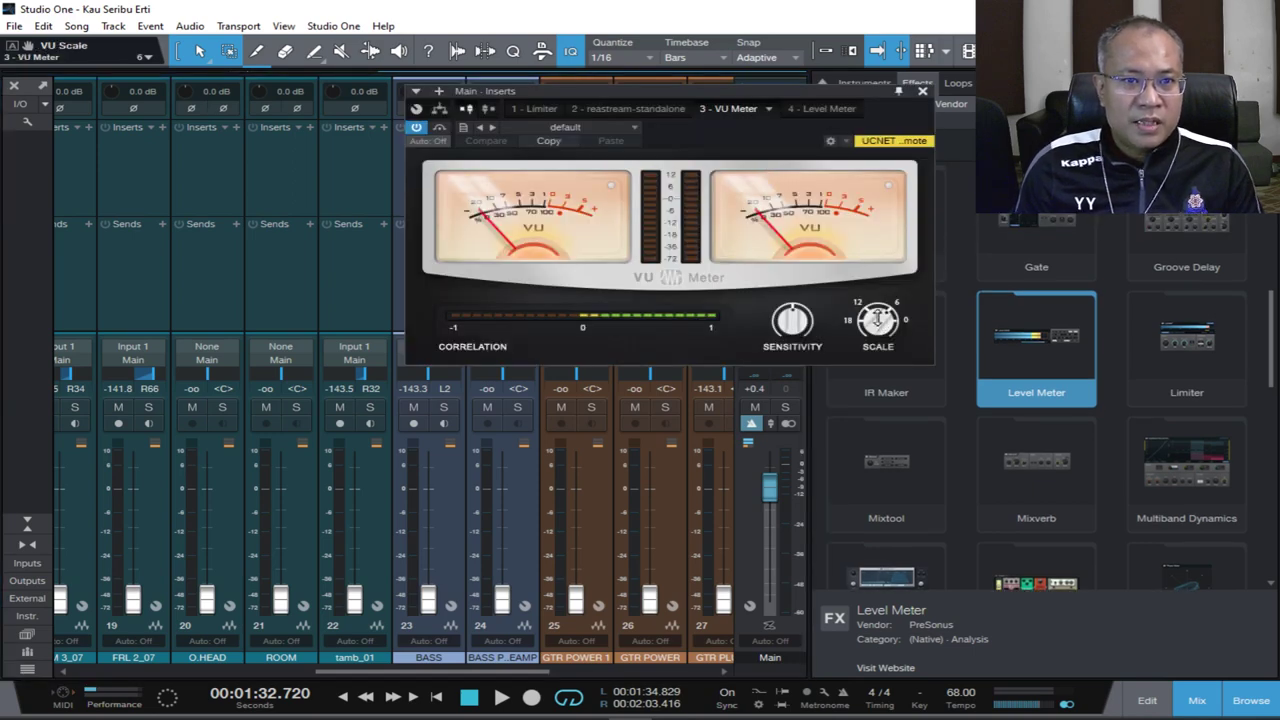
drag(882, 326, 848, 386)
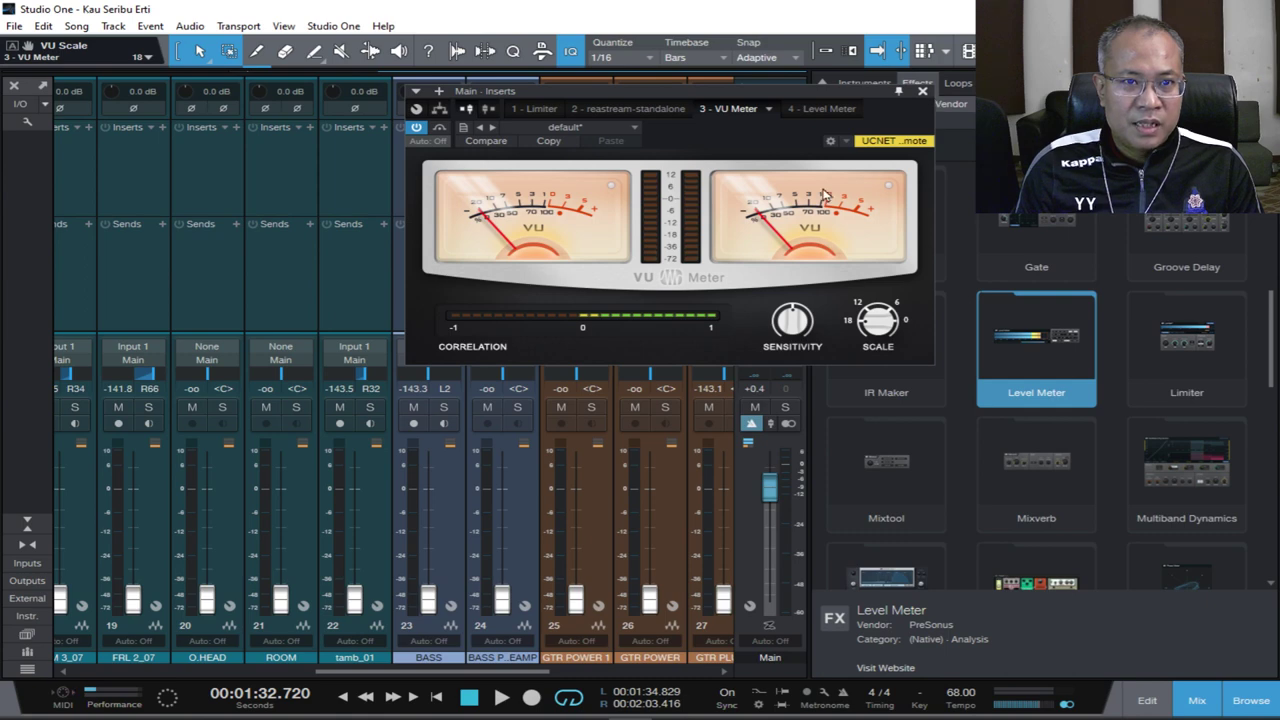
click(922, 92)
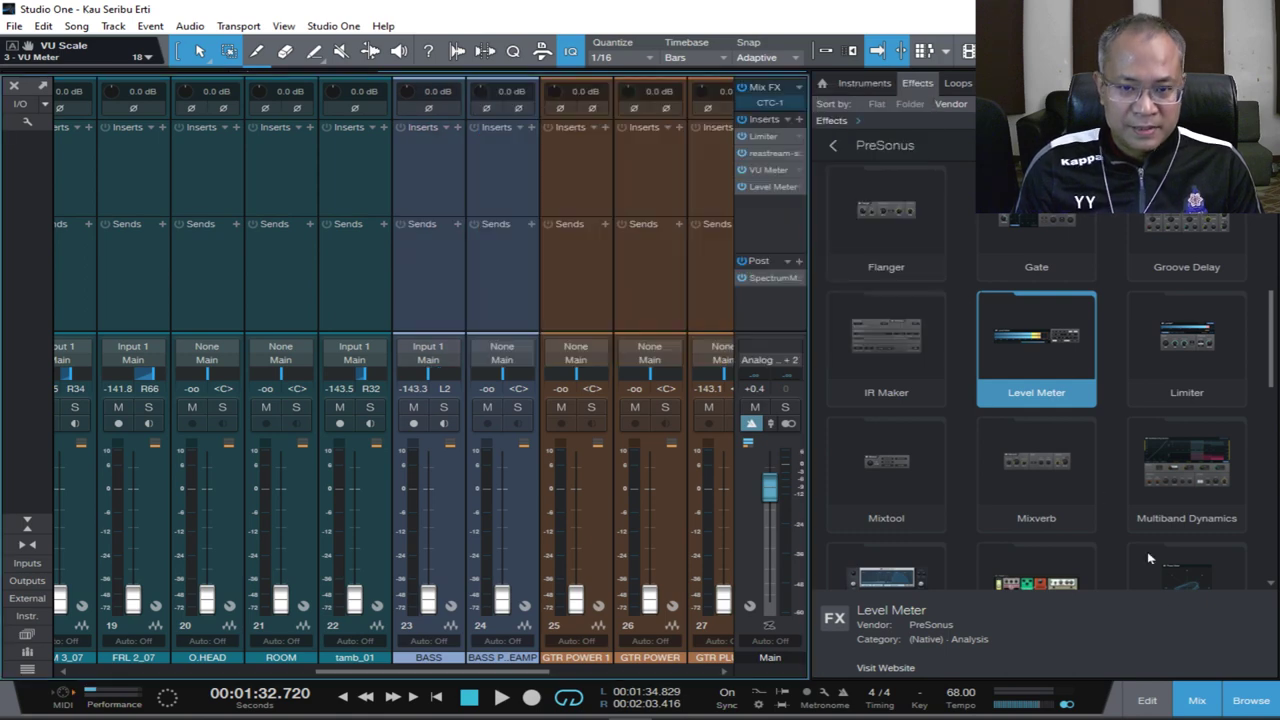
click(1248, 701)
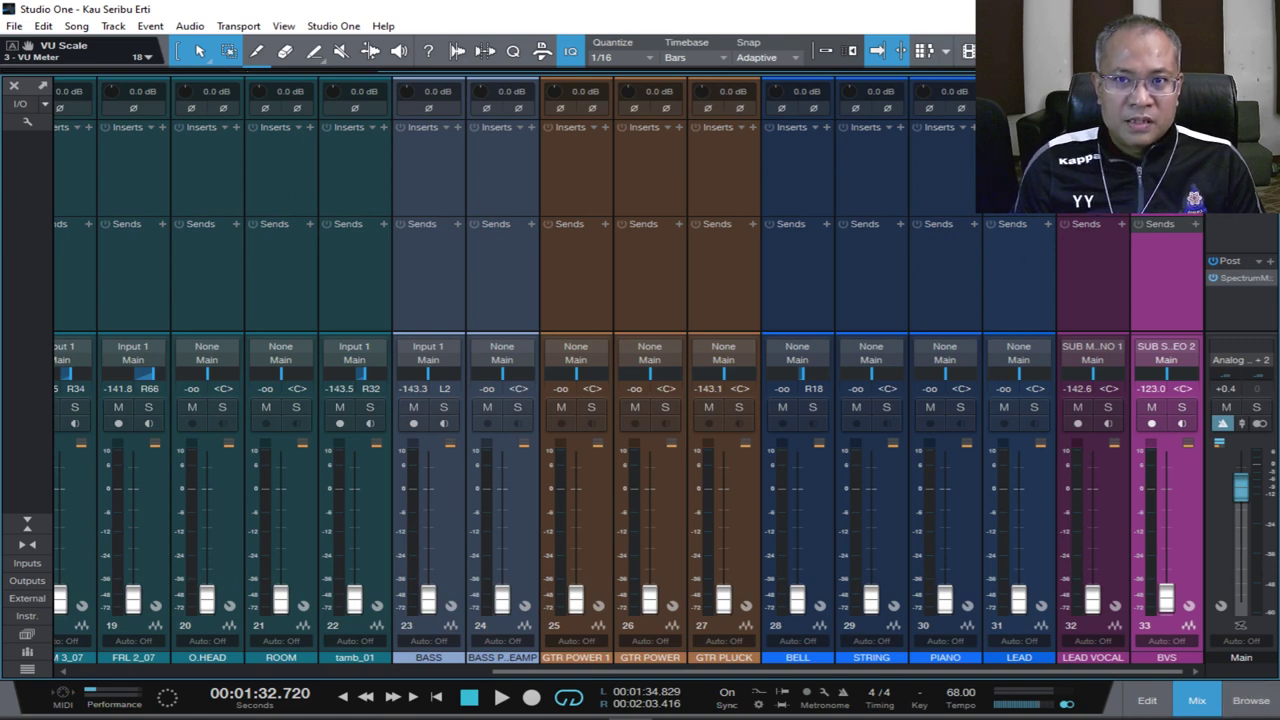
Insert the VT1 channel strip on the Main bus after the Level Meter, then close the plug-in and the browser.
click(1232, 697)
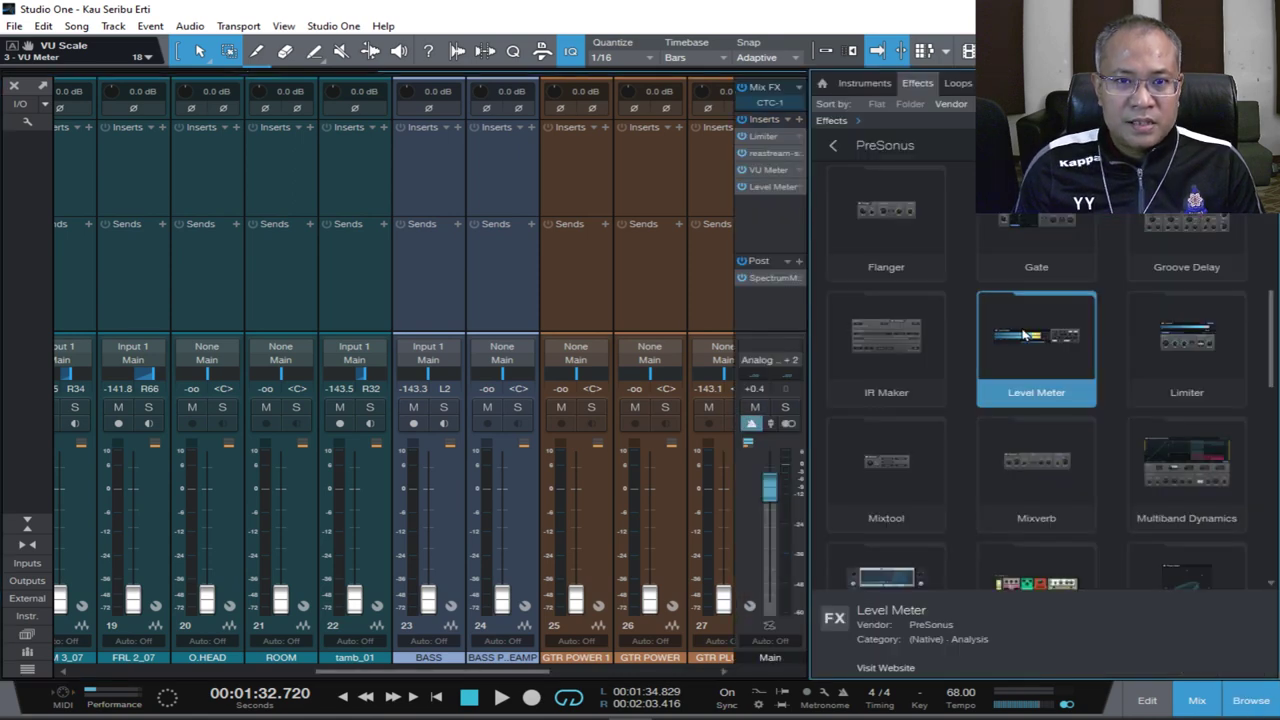
scroll(1024, 335, down, 6)
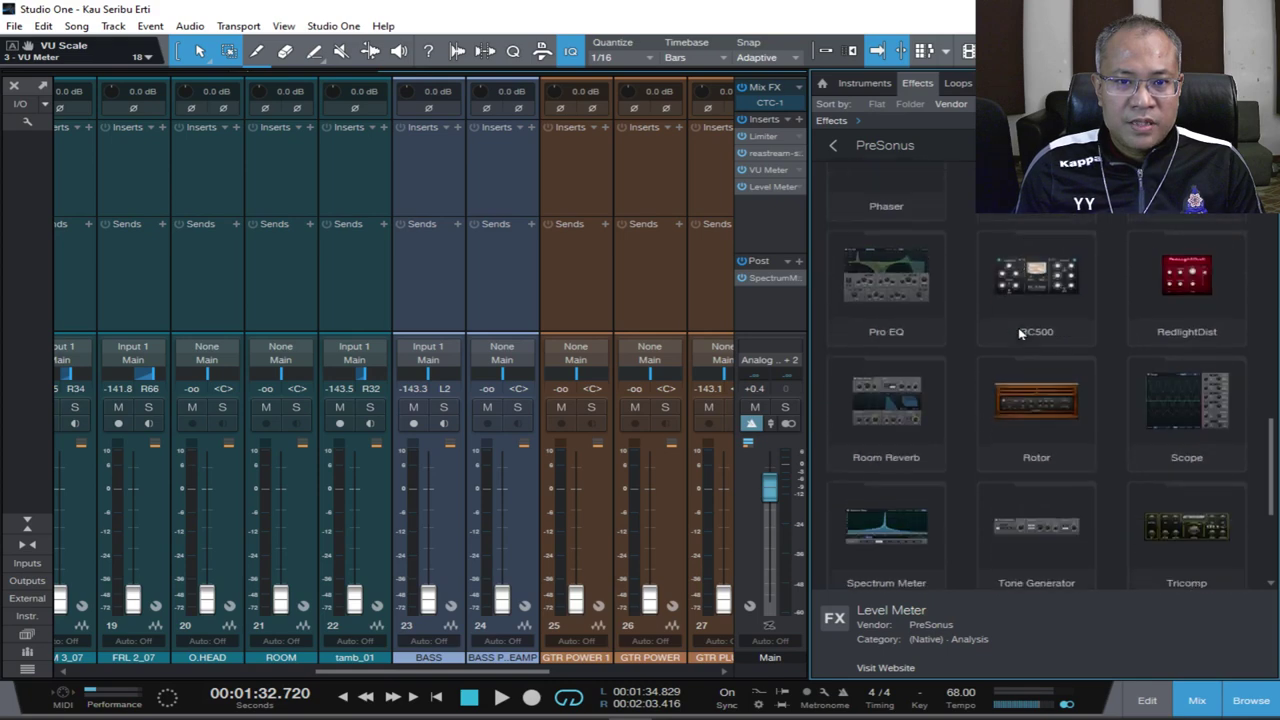
scroll(1020, 334, down, 3)
drag(1036, 388, 772, 236)
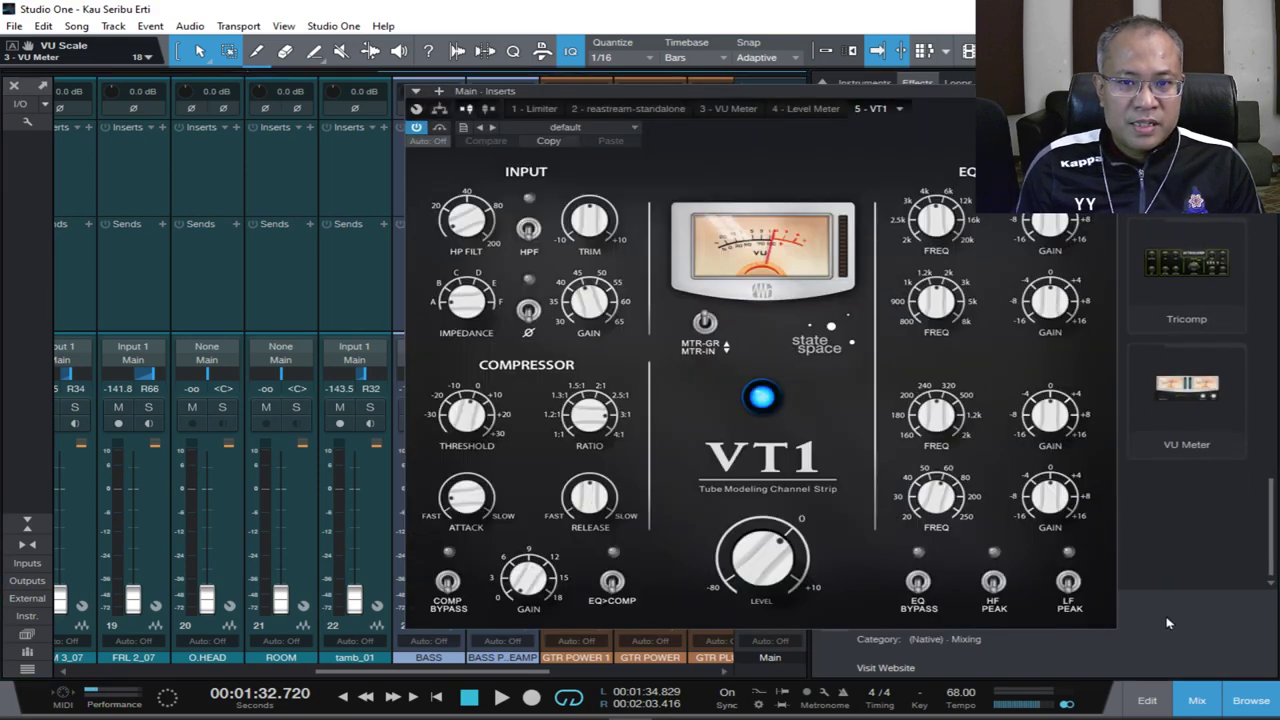
drag(872, 109, 503, 113)
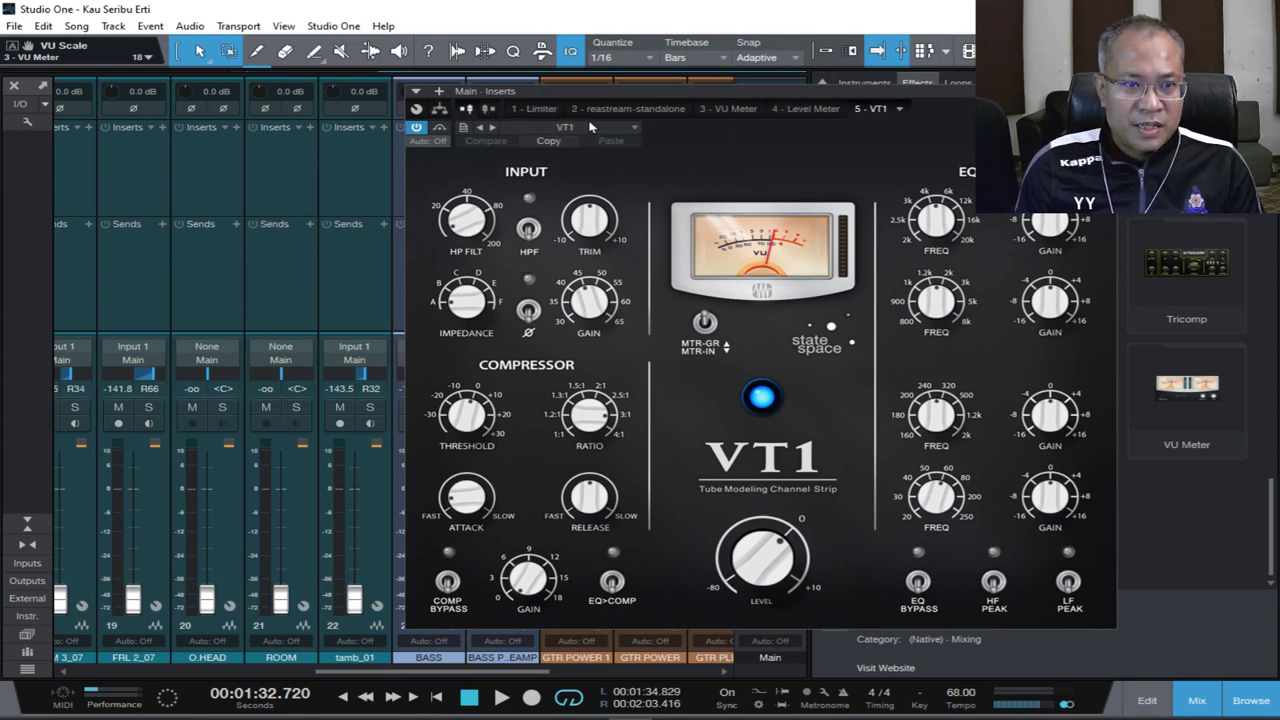
click(1106, 91)
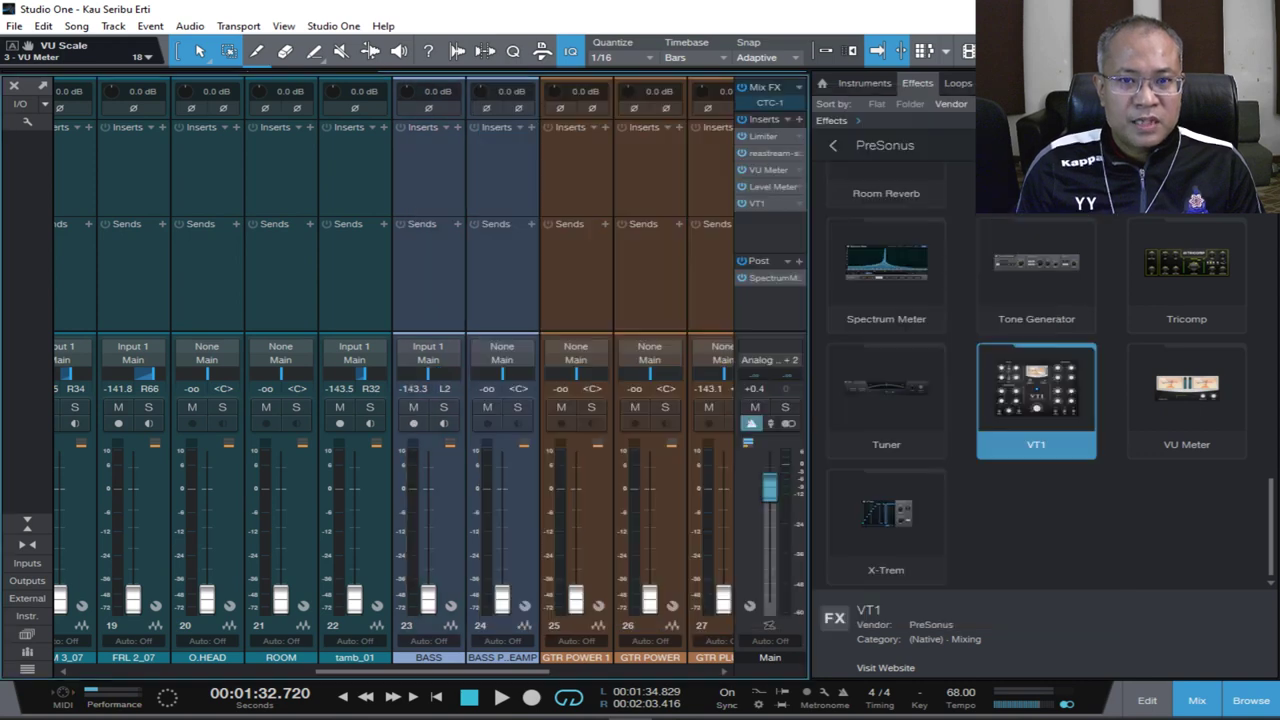
click(1240, 703)
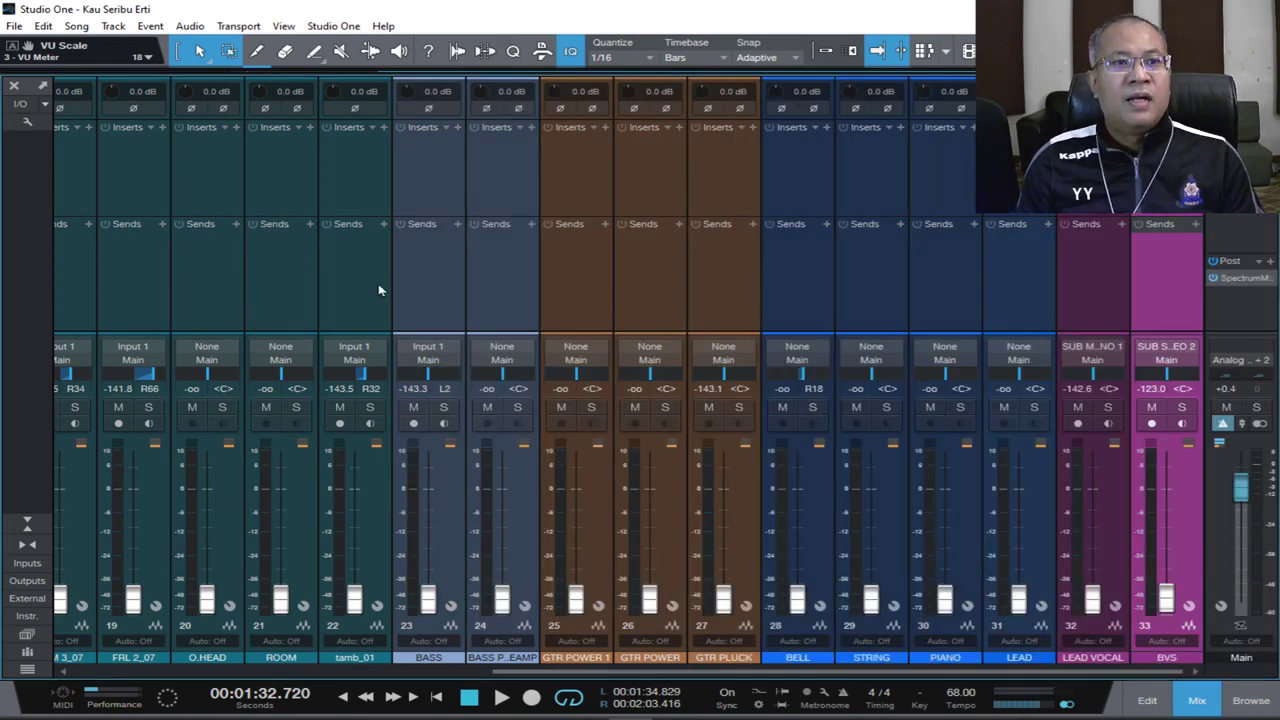
Show the whole song in the arrangement and place the playhead at 00:01:36.896 near the start of CHORUS 2.
scroll(177, 278, left, 2)
scroll(177, 281, left, 8)
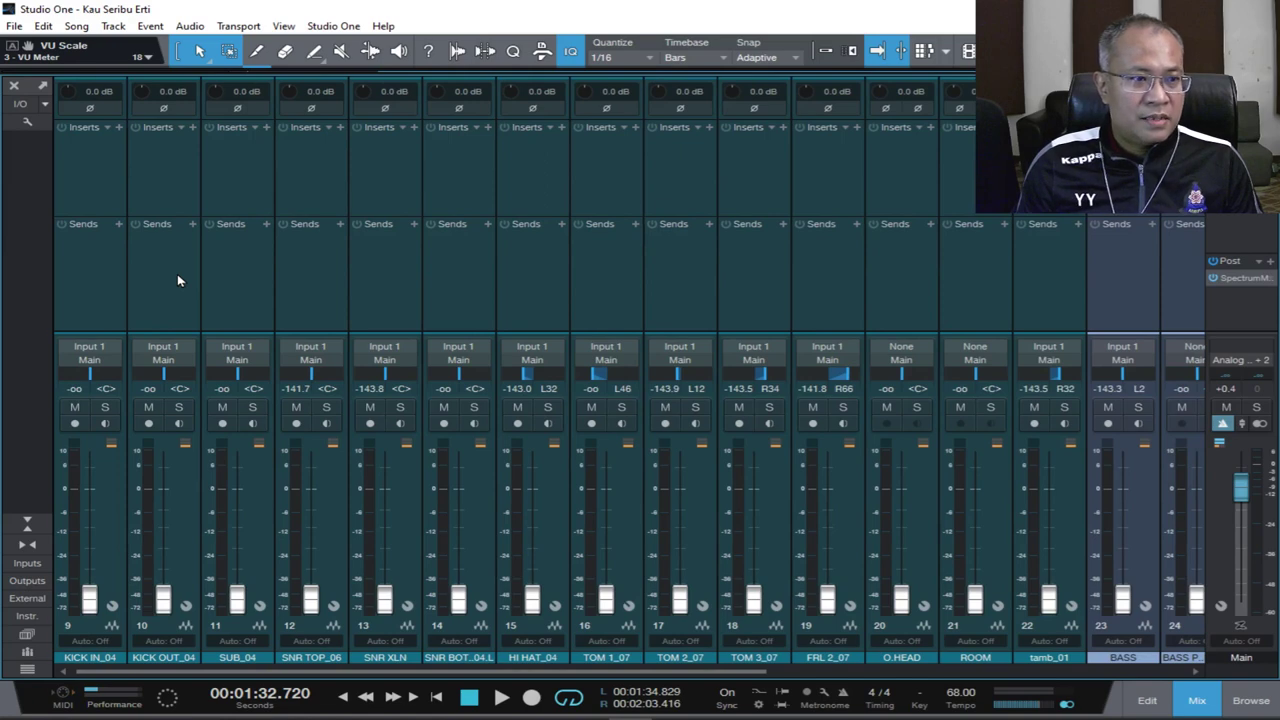
scroll(237, 277, right, 10)
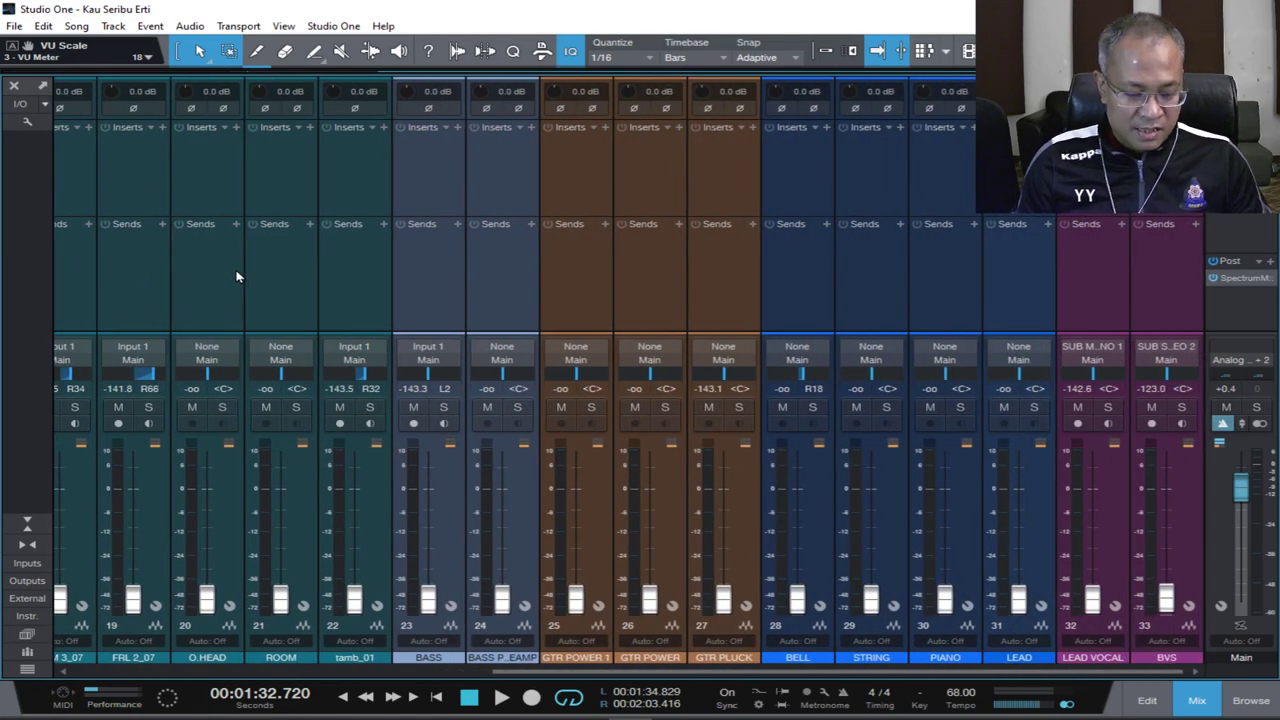
key(F3)
key(w)
key(w)
key(w)
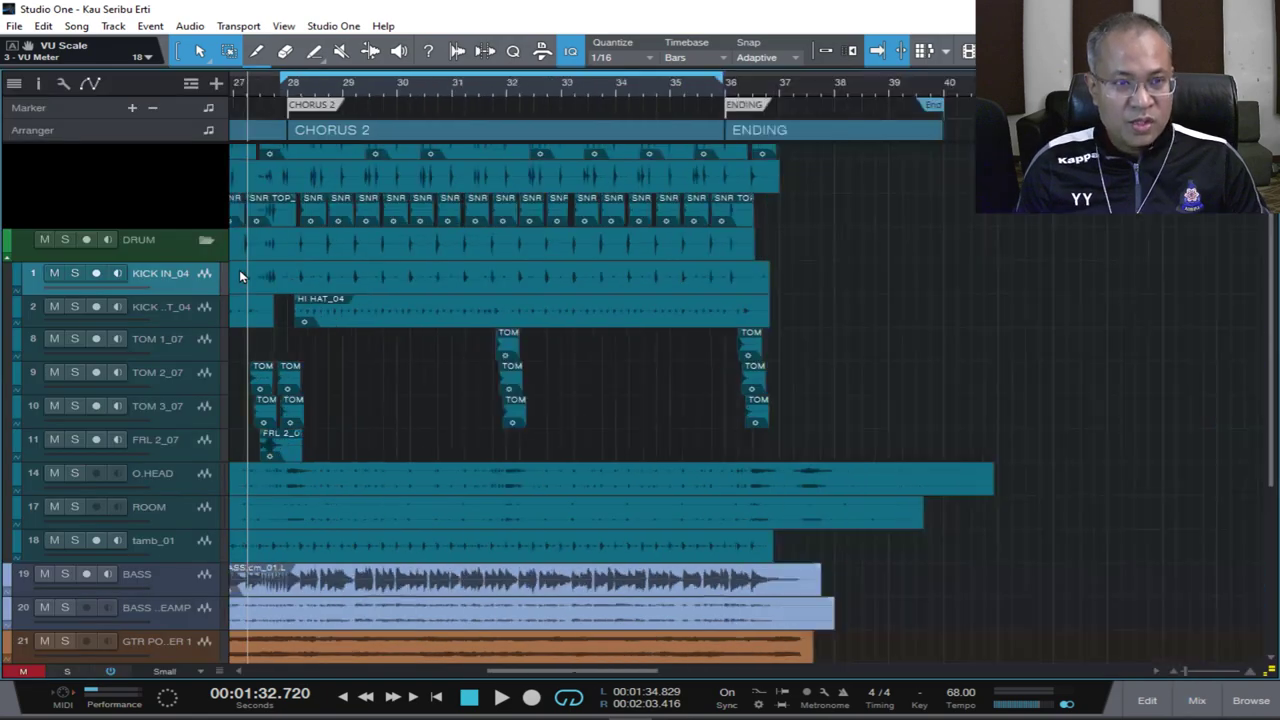
scroll(737, 315, left, 5)
scroll(737, 315, left, 3)
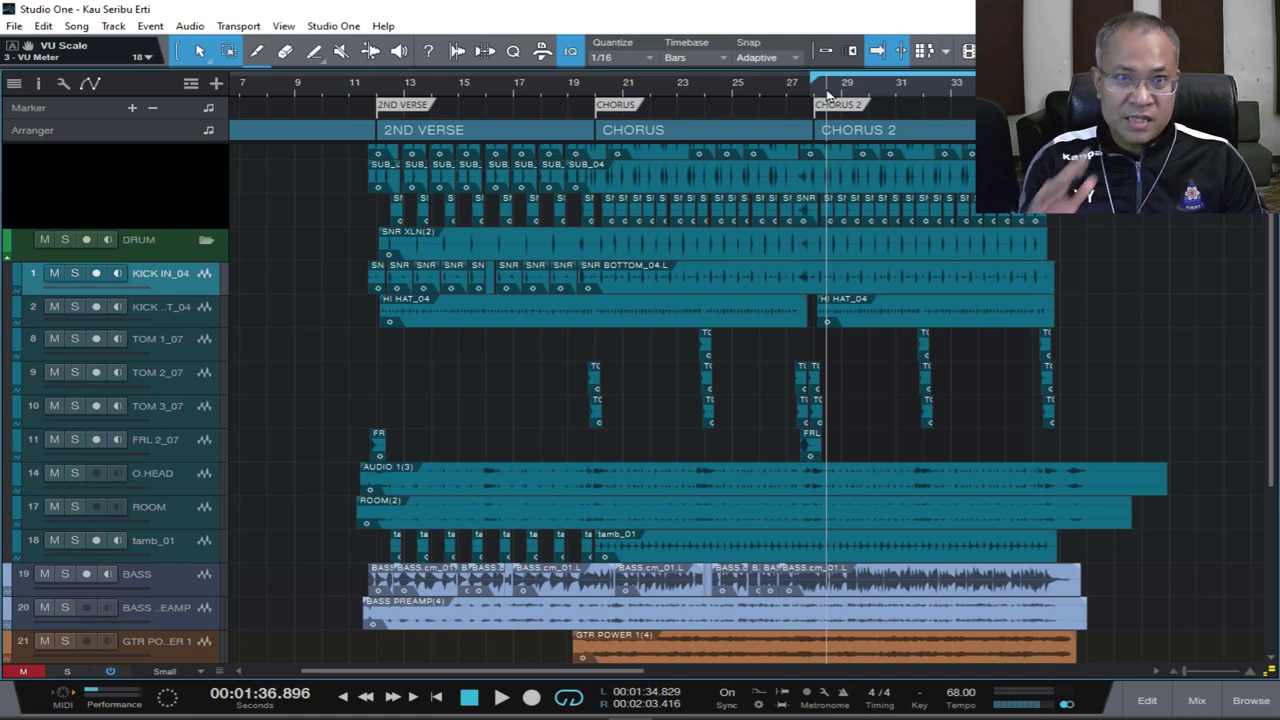
Select all mixer channels from KICK IN_04 to BVS, start playback and raise their faders together to -15.8 dB.
key(F3)
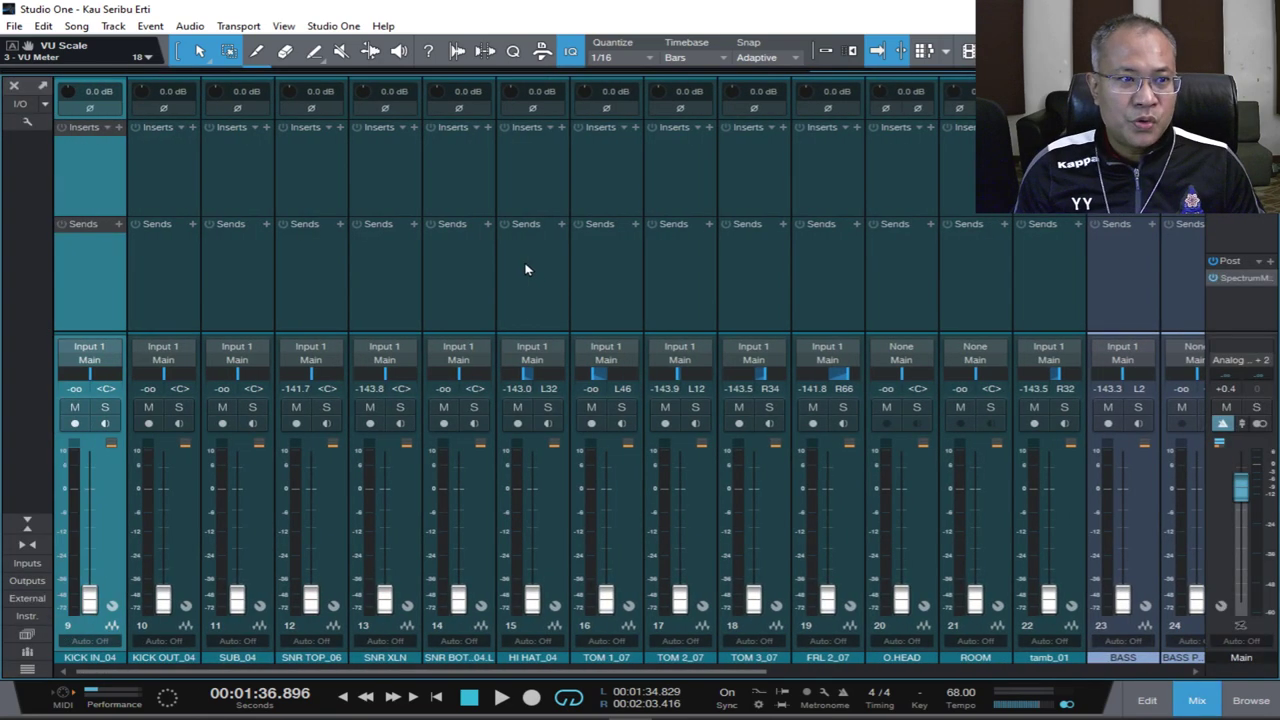
scroll(525, 269, right, 8)
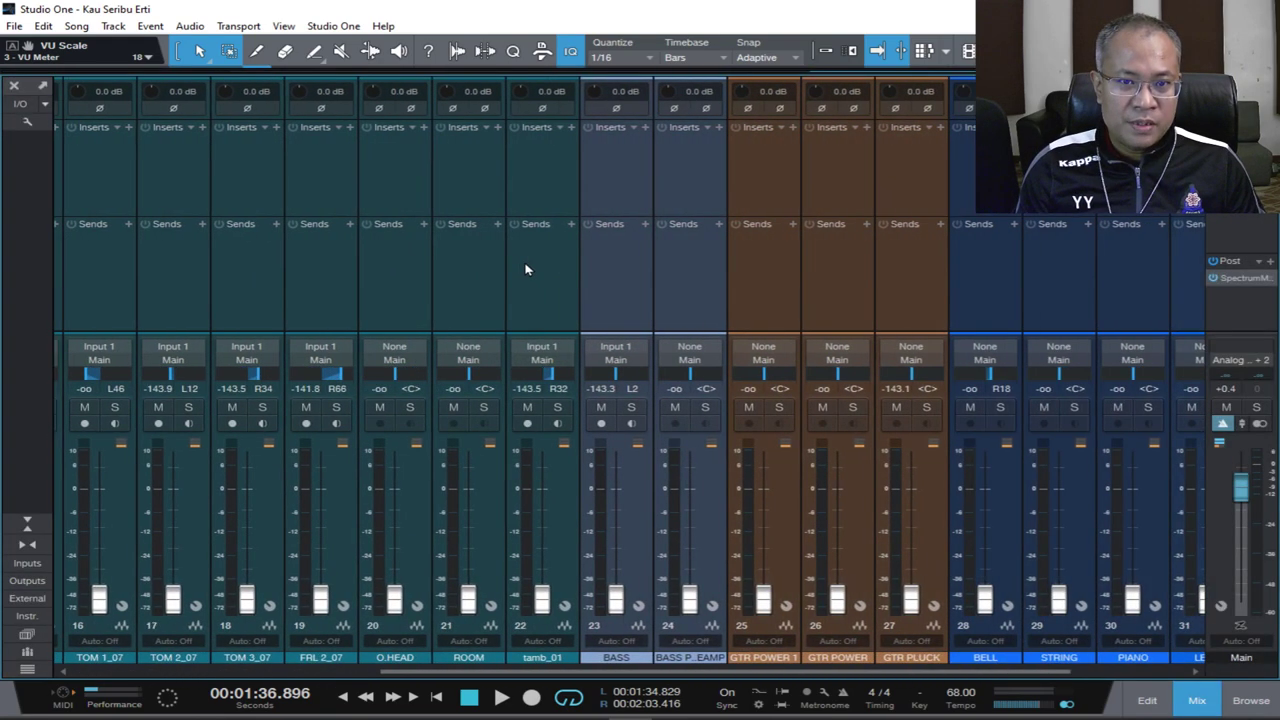
scroll(525, 269, right, 2)
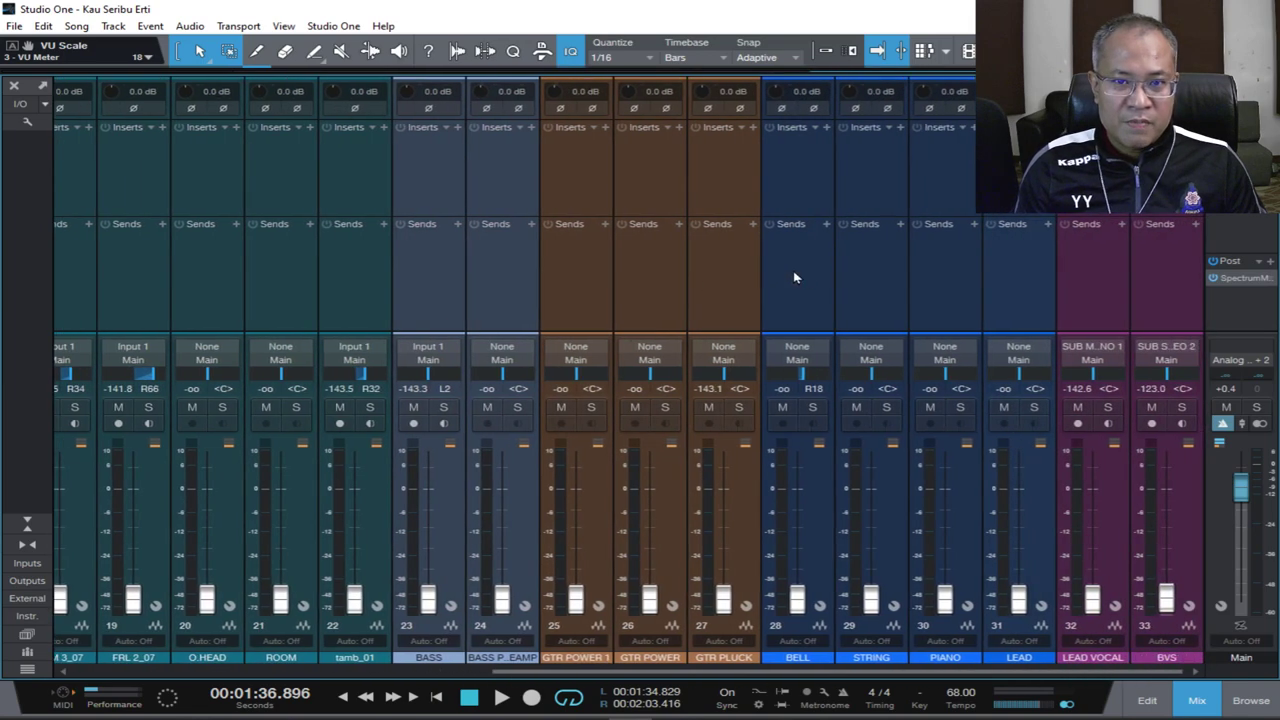
shift+click(1152, 303)
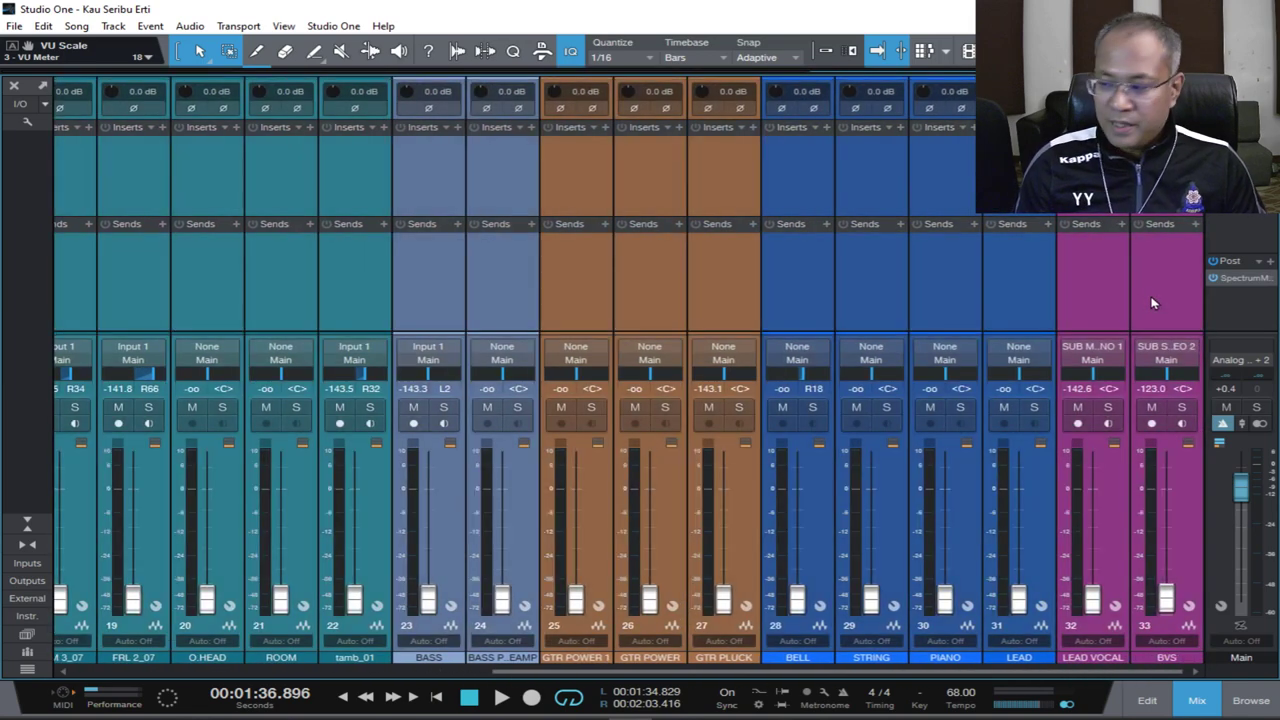
key(space)
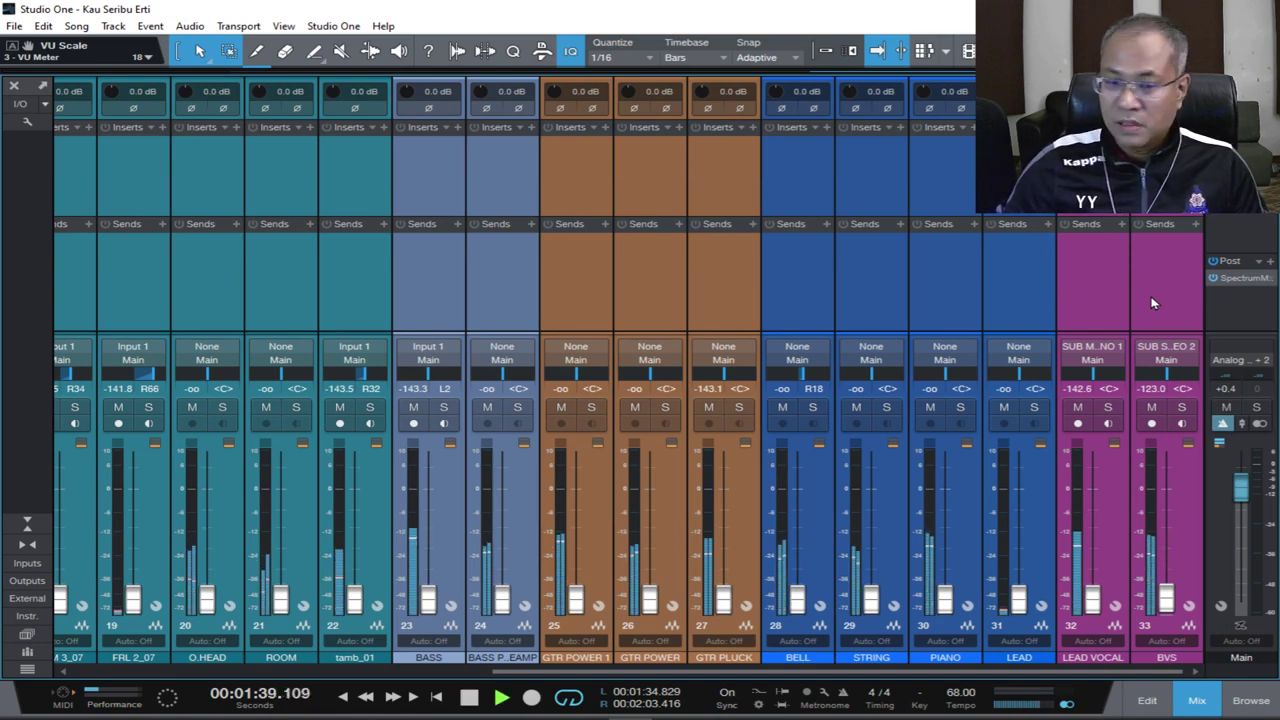
drag(1177, 609, 1147, 668)
drag(1021, 604, 1035, 540)
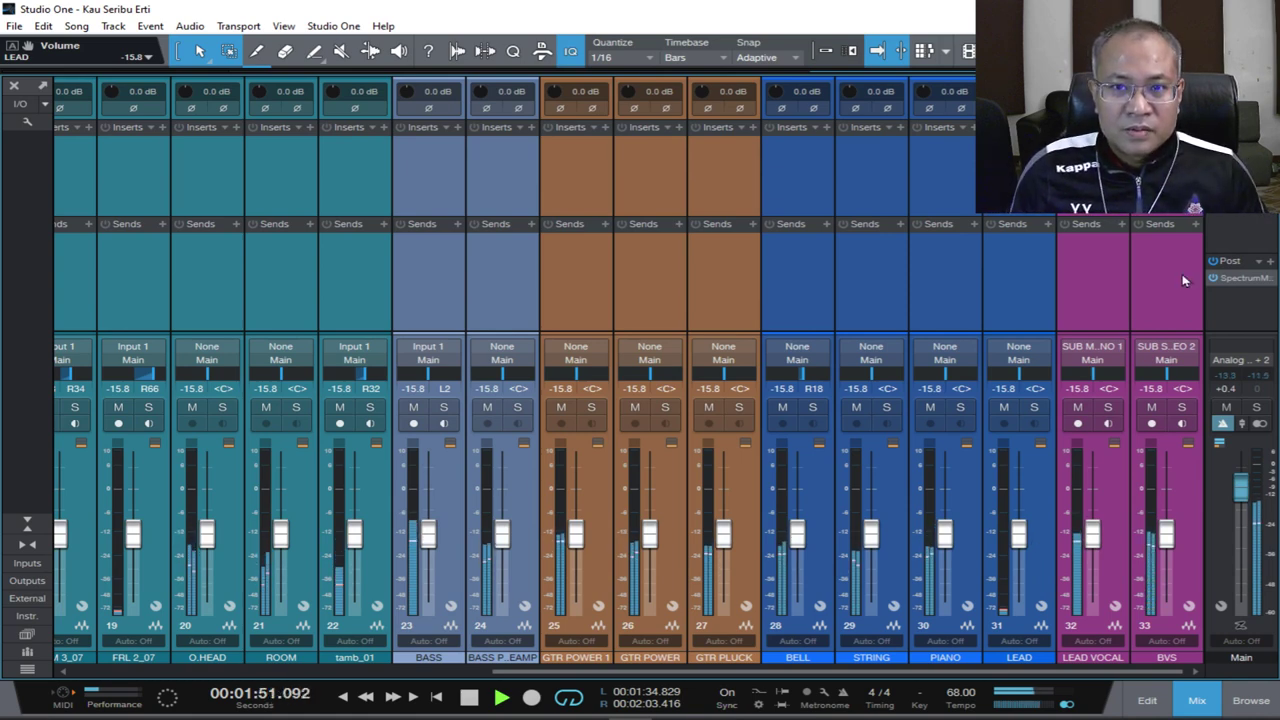
Switch the Main channel's meter to K-20 and set the LEAD VOCAL fader to -15.3 dB.
right_click(1258, 527)
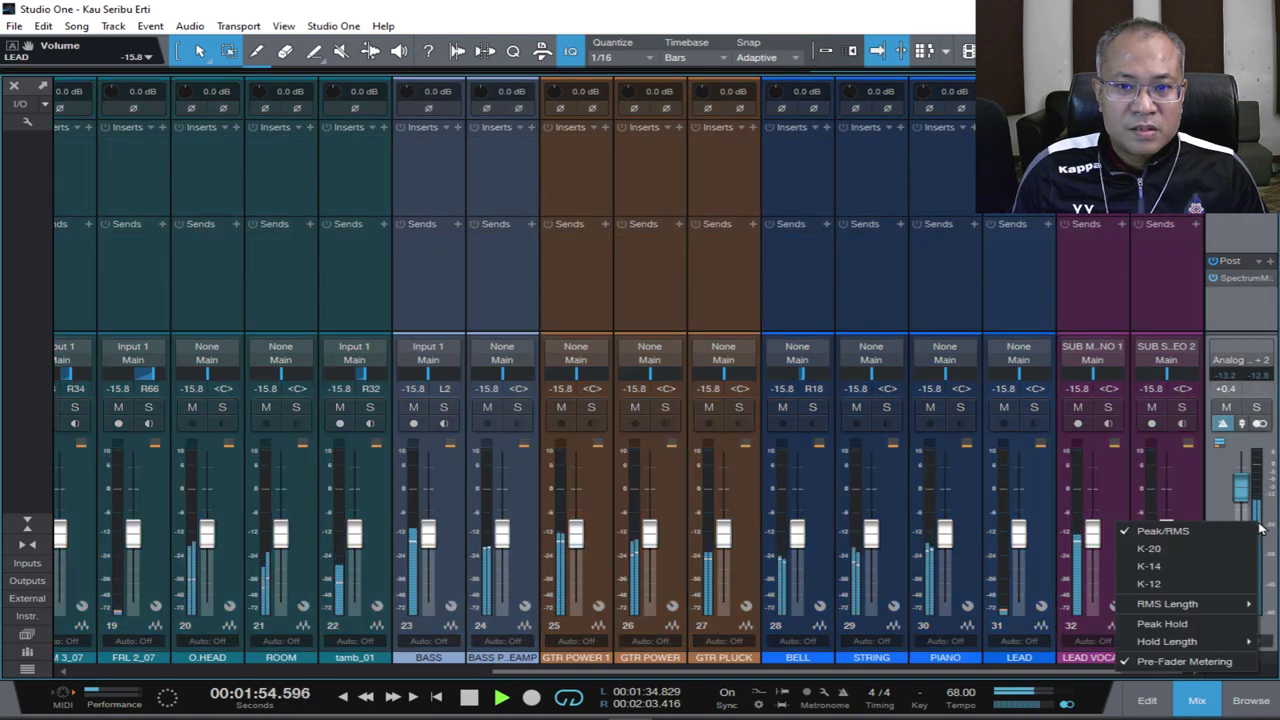
click(1185, 553)
drag(1094, 545, 1095, 546)
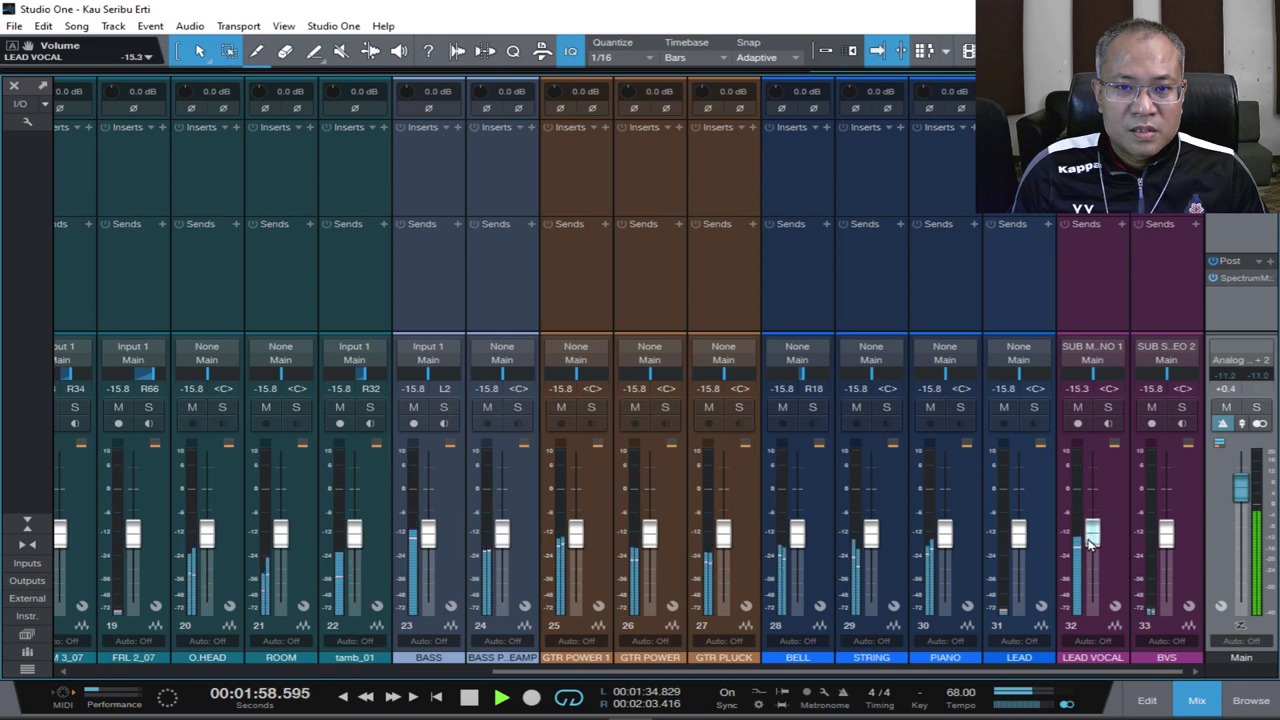
Reselect all channels from BVS back to KICK IN_04, raise them together until BVS is at -9.5 dB, and stop playback.
click(1170, 290)
drag(980, 676, 550, 676)
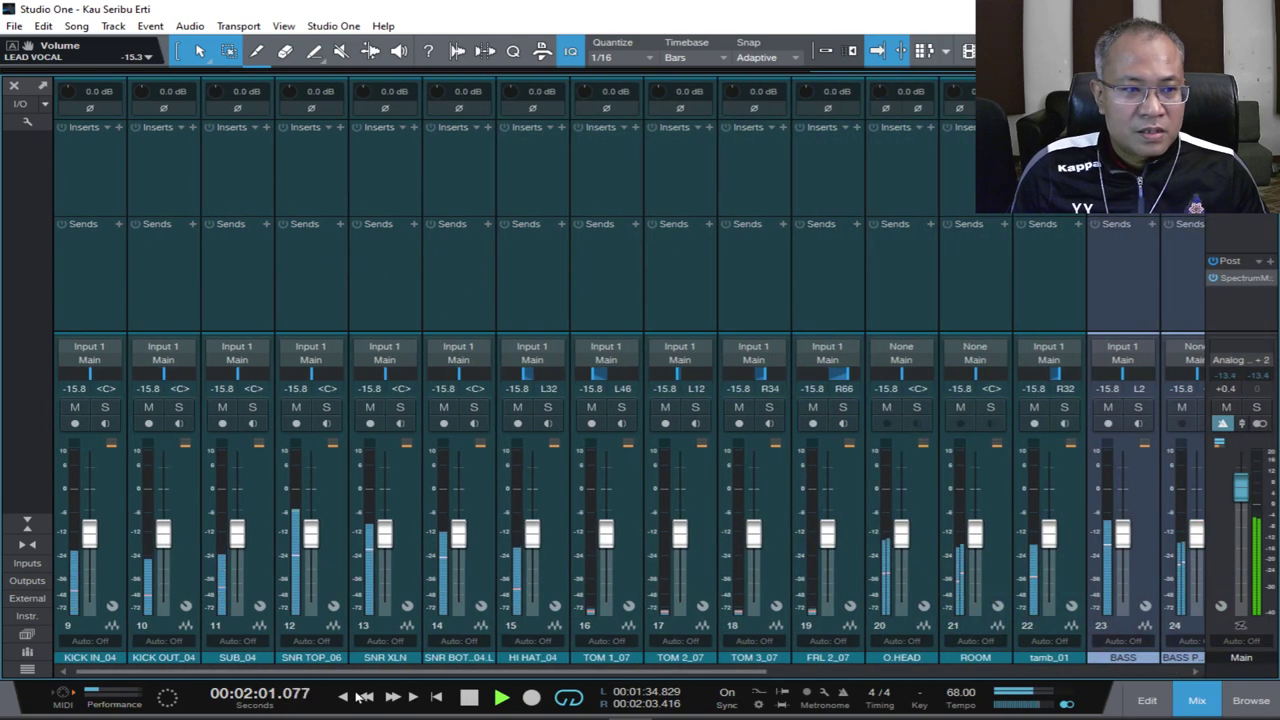
click(97, 297)
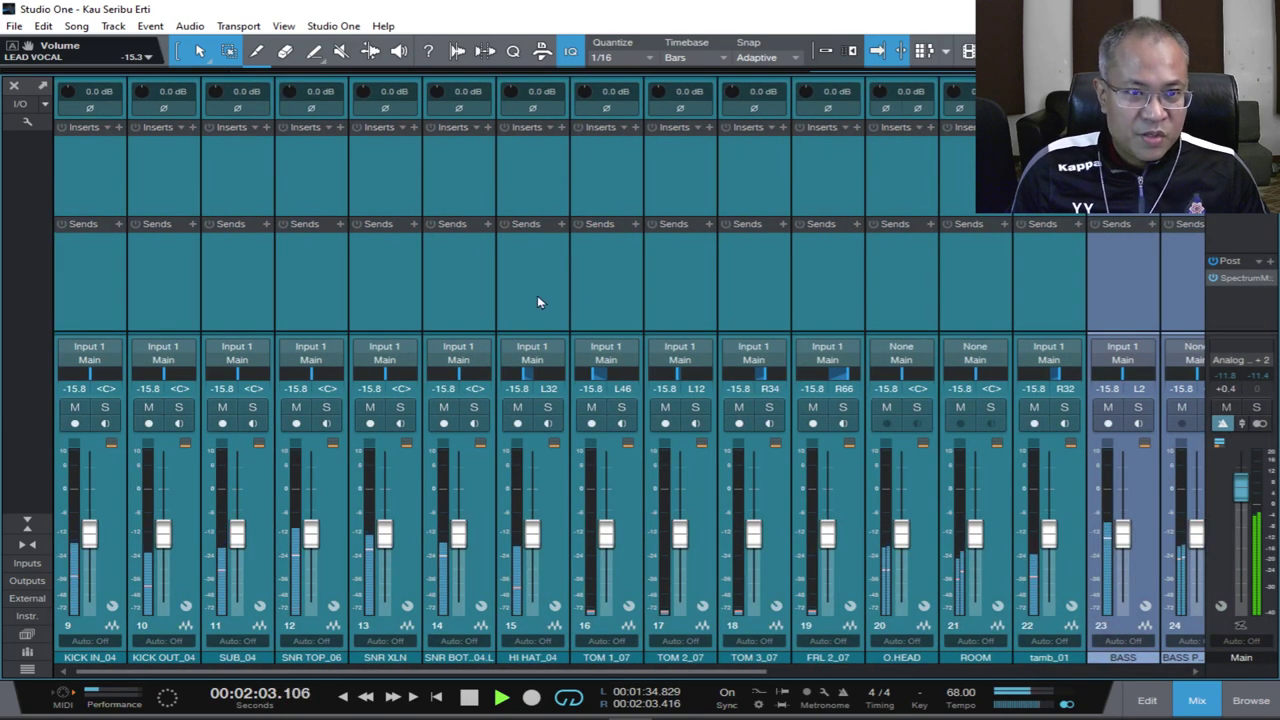
scroll(600, 295, right, 5)
scroll(600, 296, right, 4)
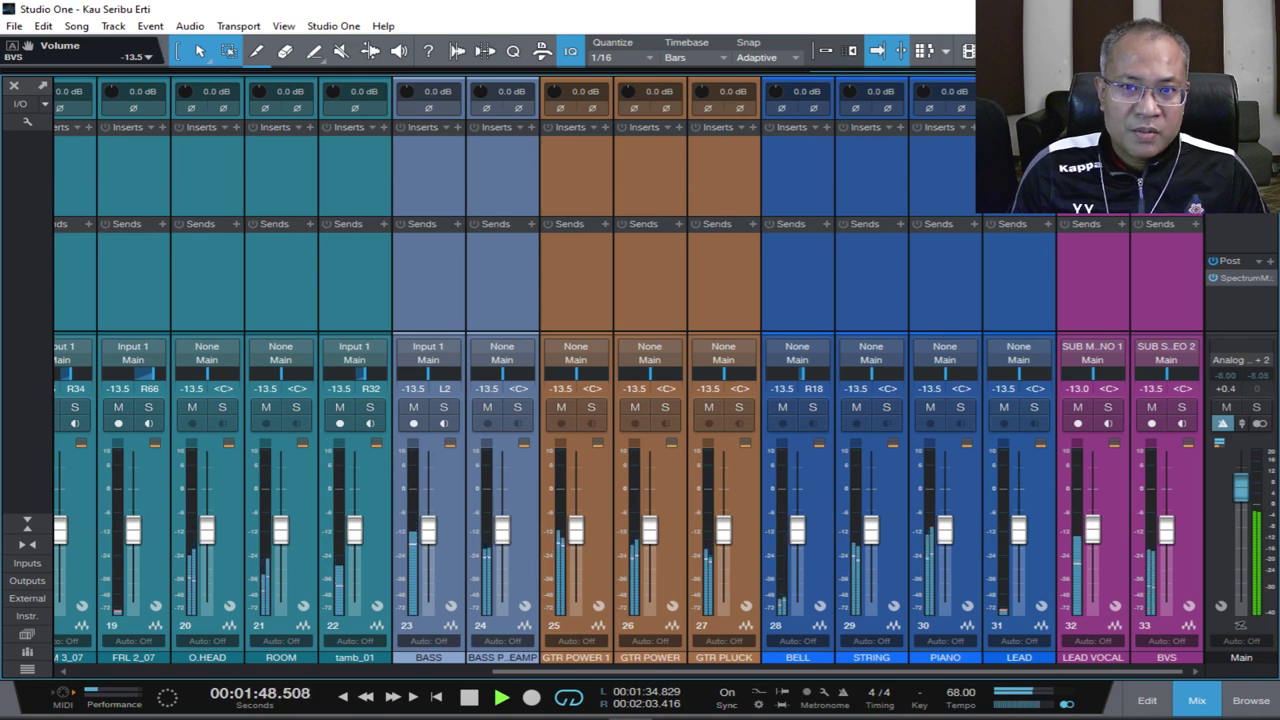
drag(1167, 528, 1168, 520)
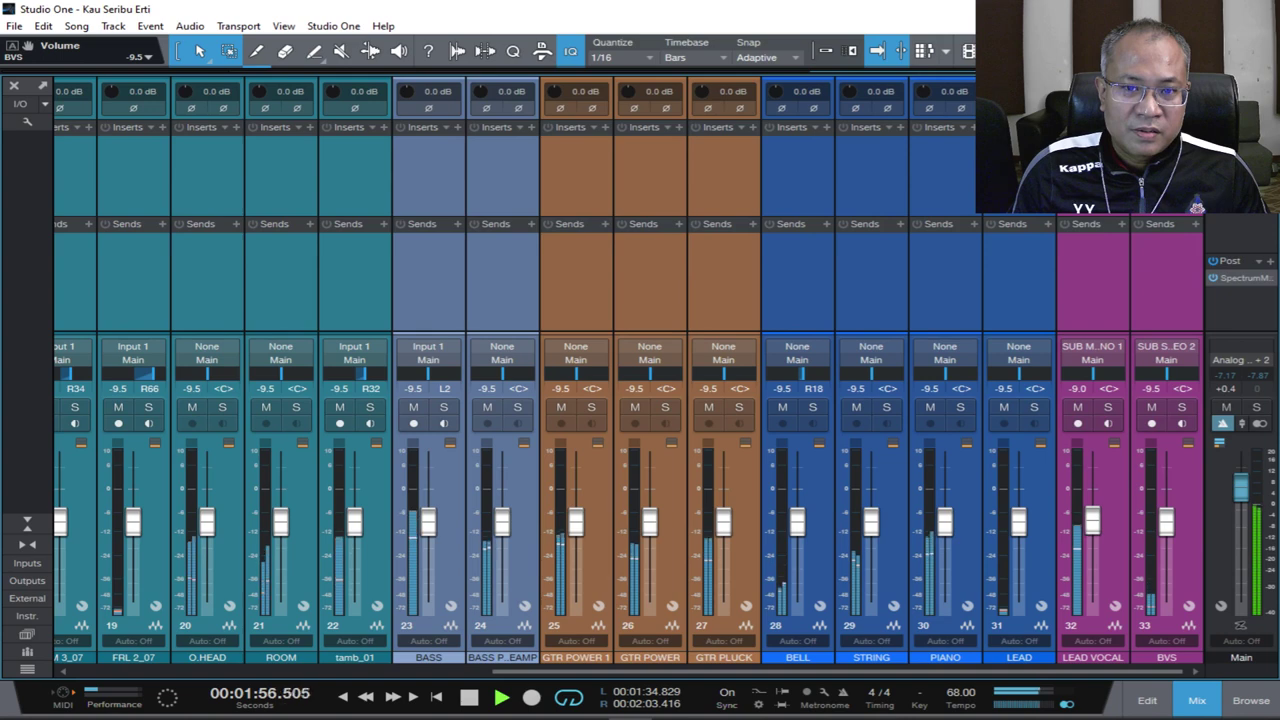
key(space)
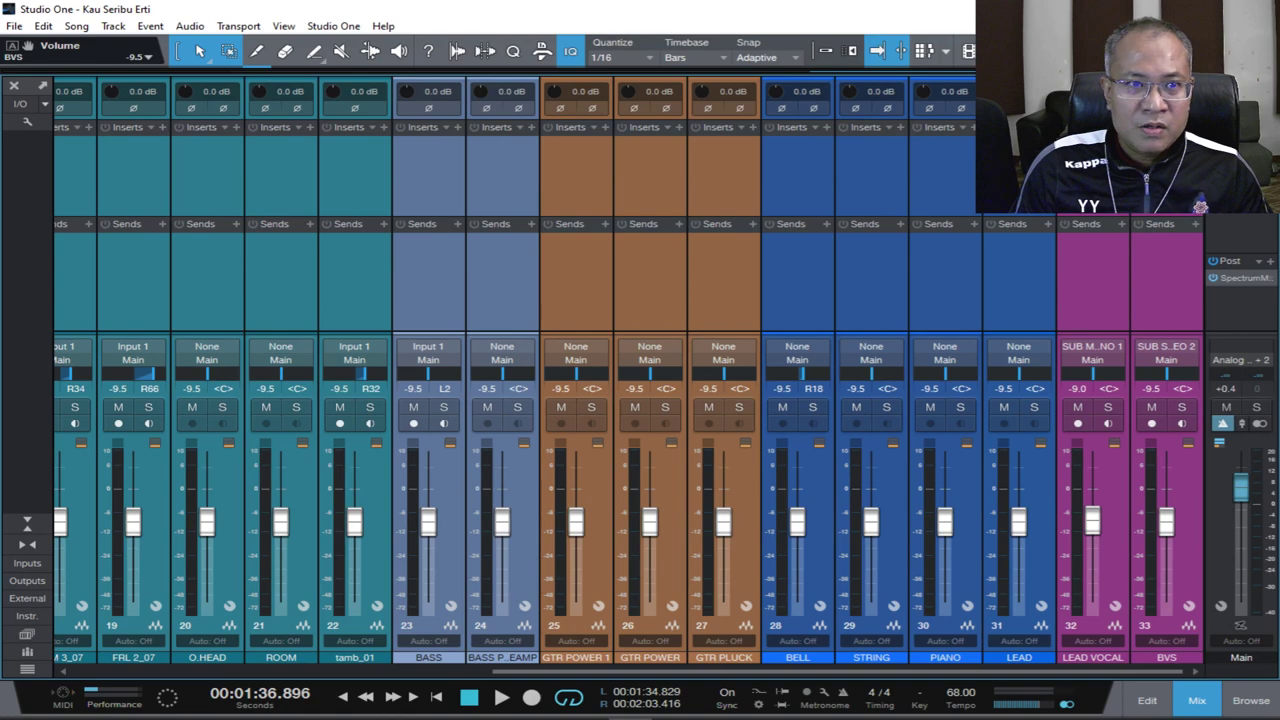
Select only the BVS channel, check the playback level on the Main bus's VU Meter insert, and close the plug-in window.
click(1166, 657)
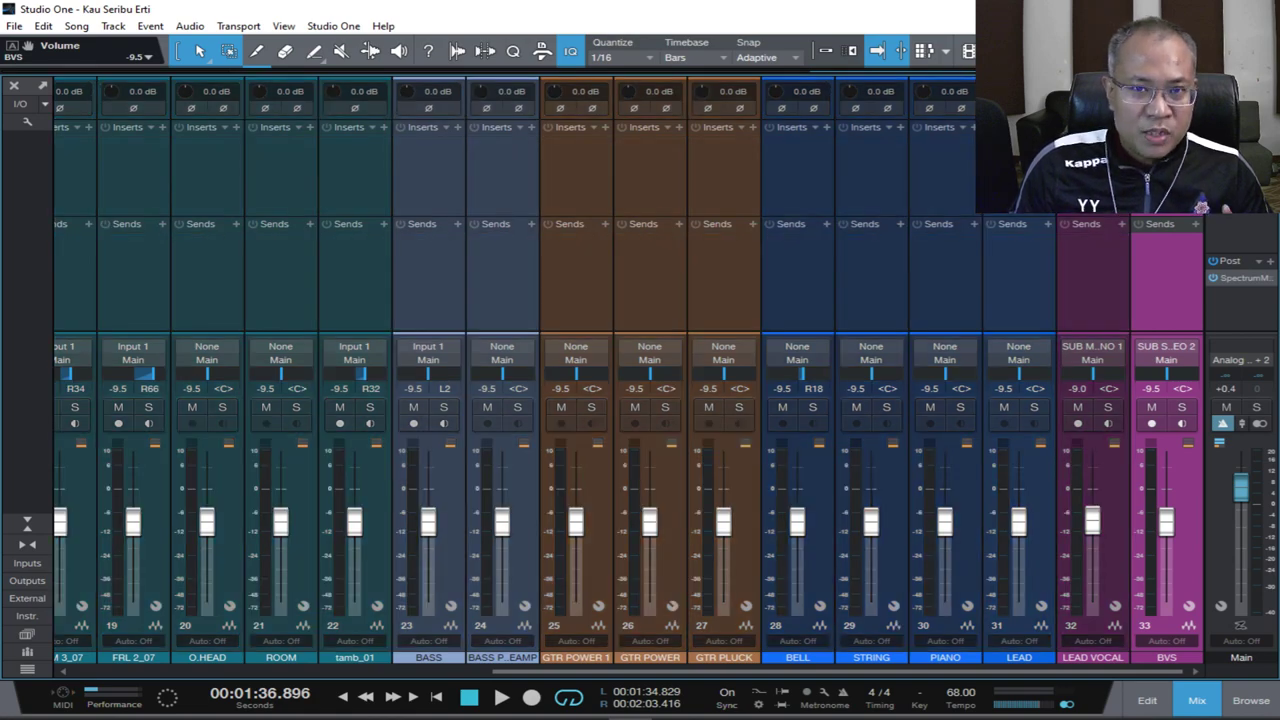
double_click(1243, 144)
drag(845, 96, 765, 75)
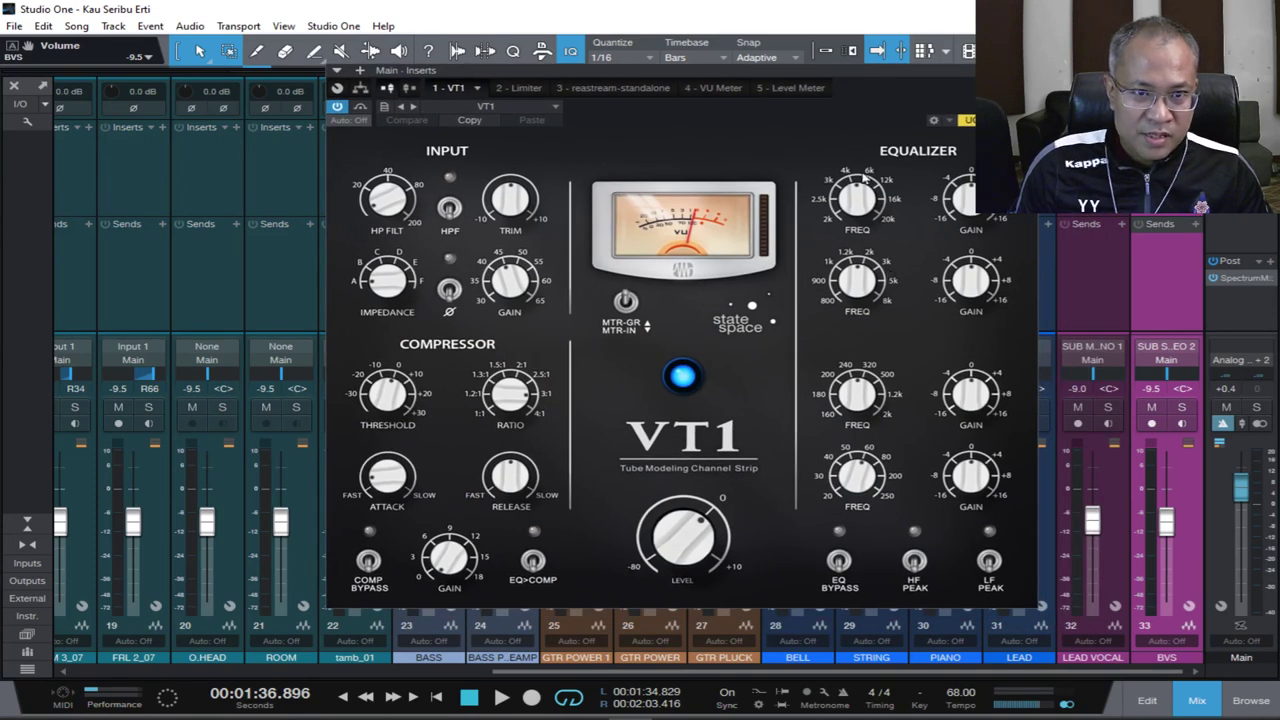
drag(712, 75, 740, 32)
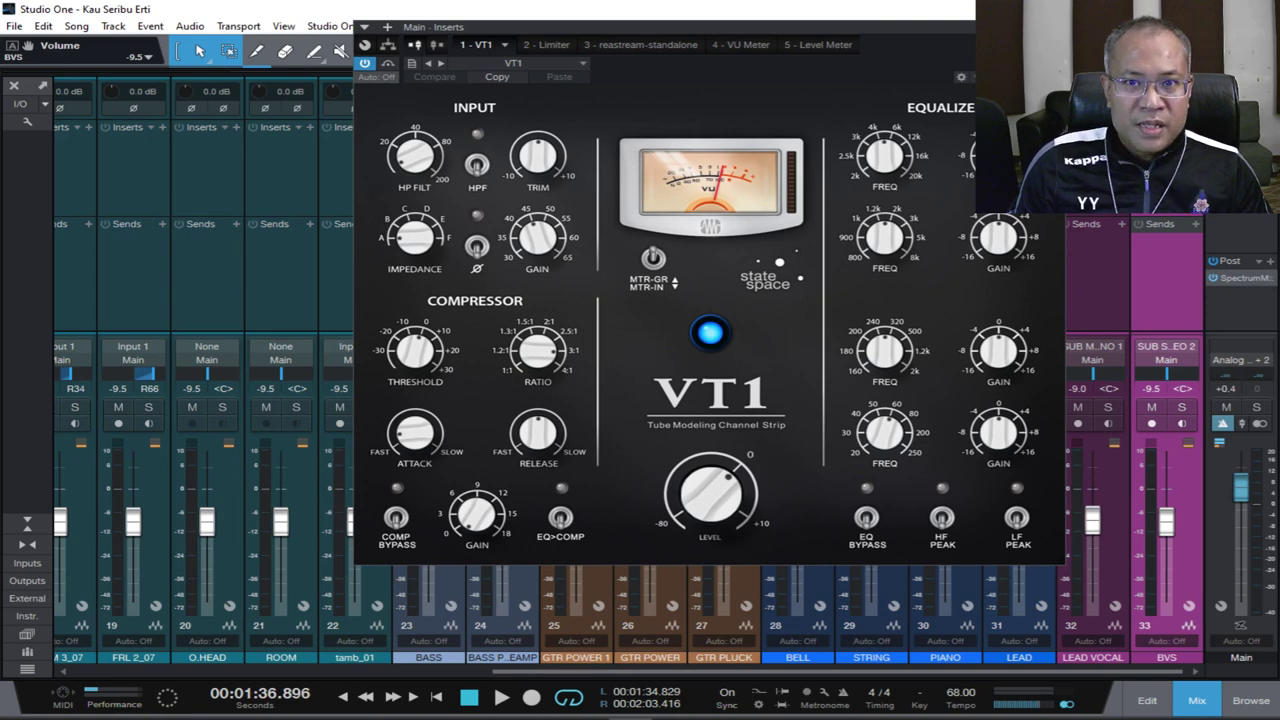
click(1243, 196)
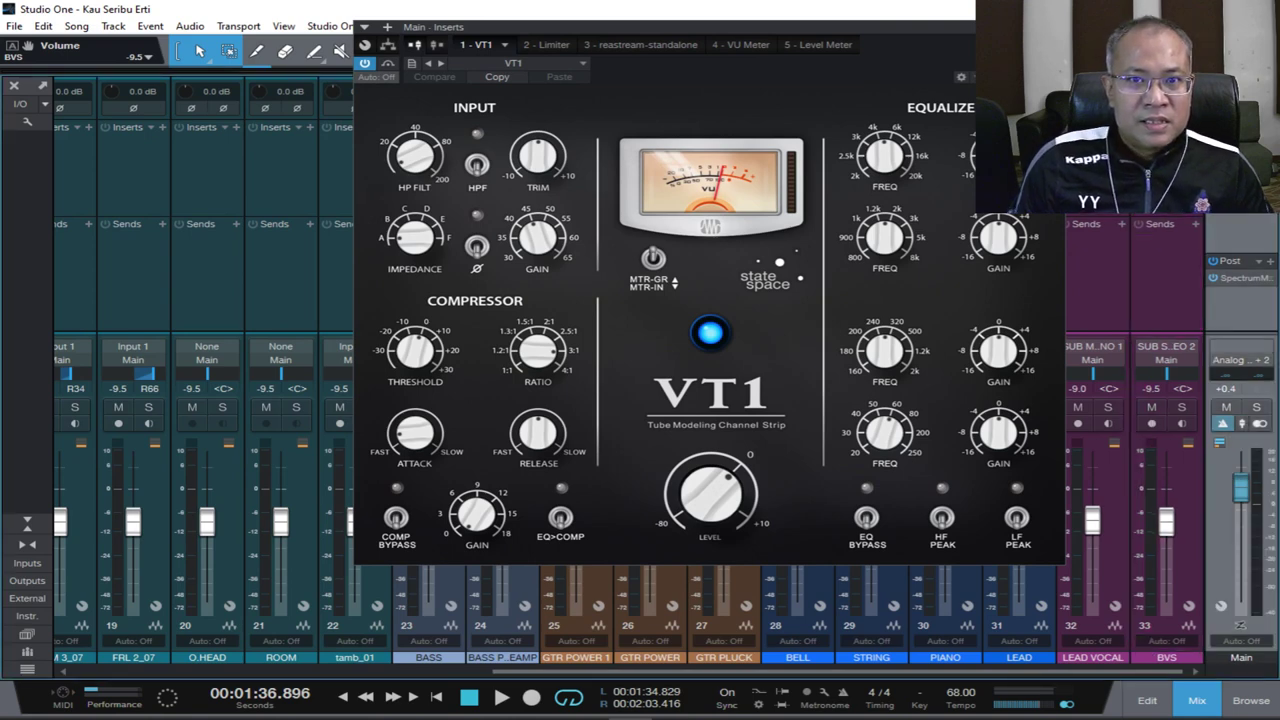
click(745, 44)
key(space)
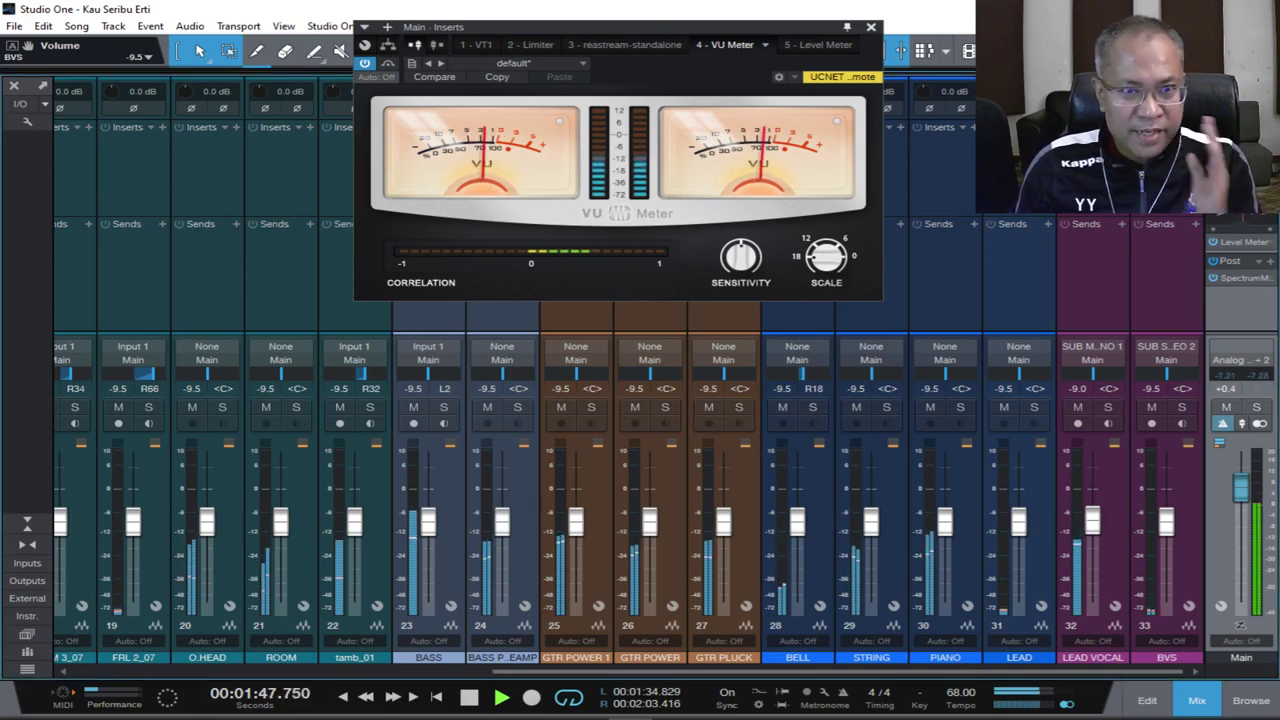
key(space)
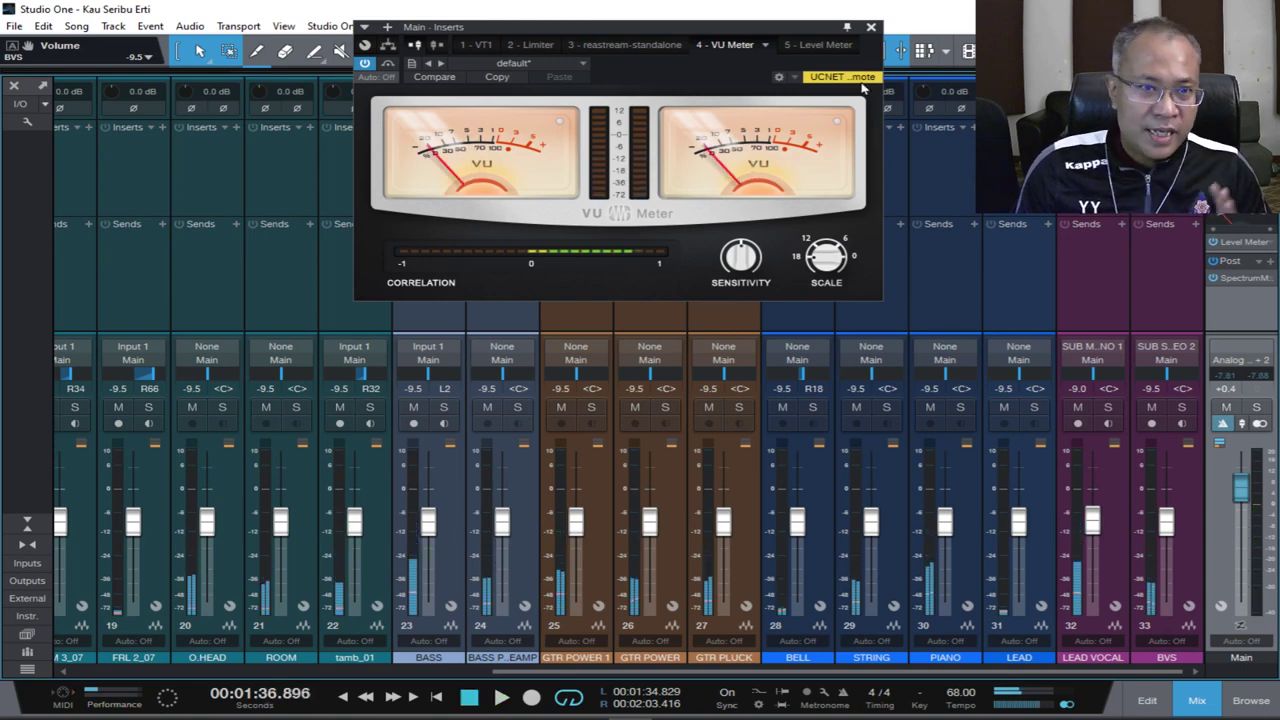
click(871, 27)
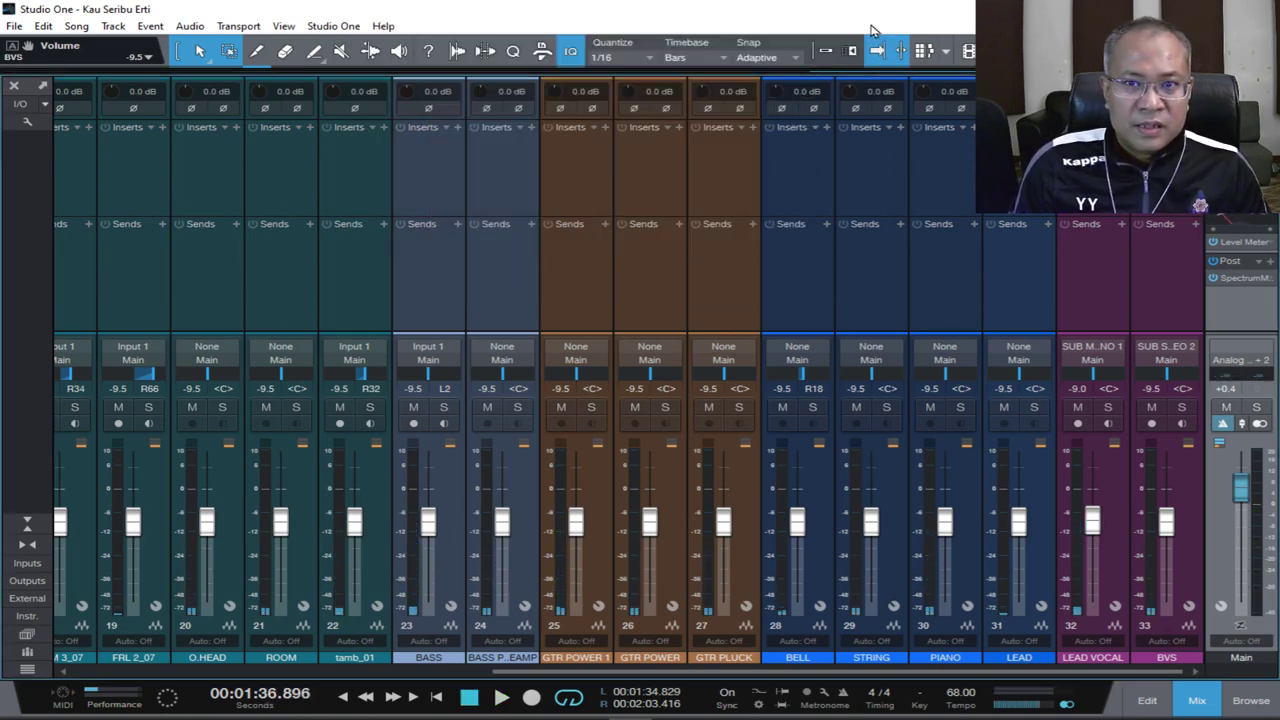
Play the song briefly to examine the meter levels of the drum channels starting at KICK IN_04.
scroll(817, 288, left, 3)
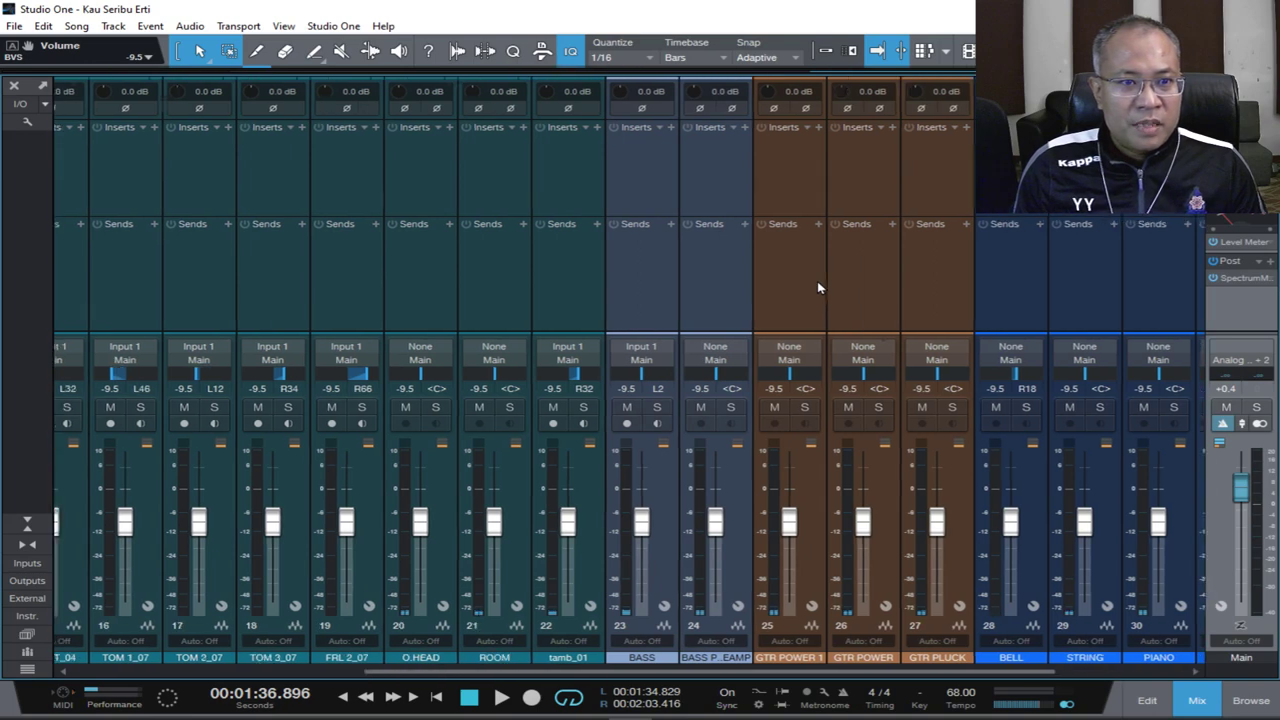
scroll(817, 288, left, 3)
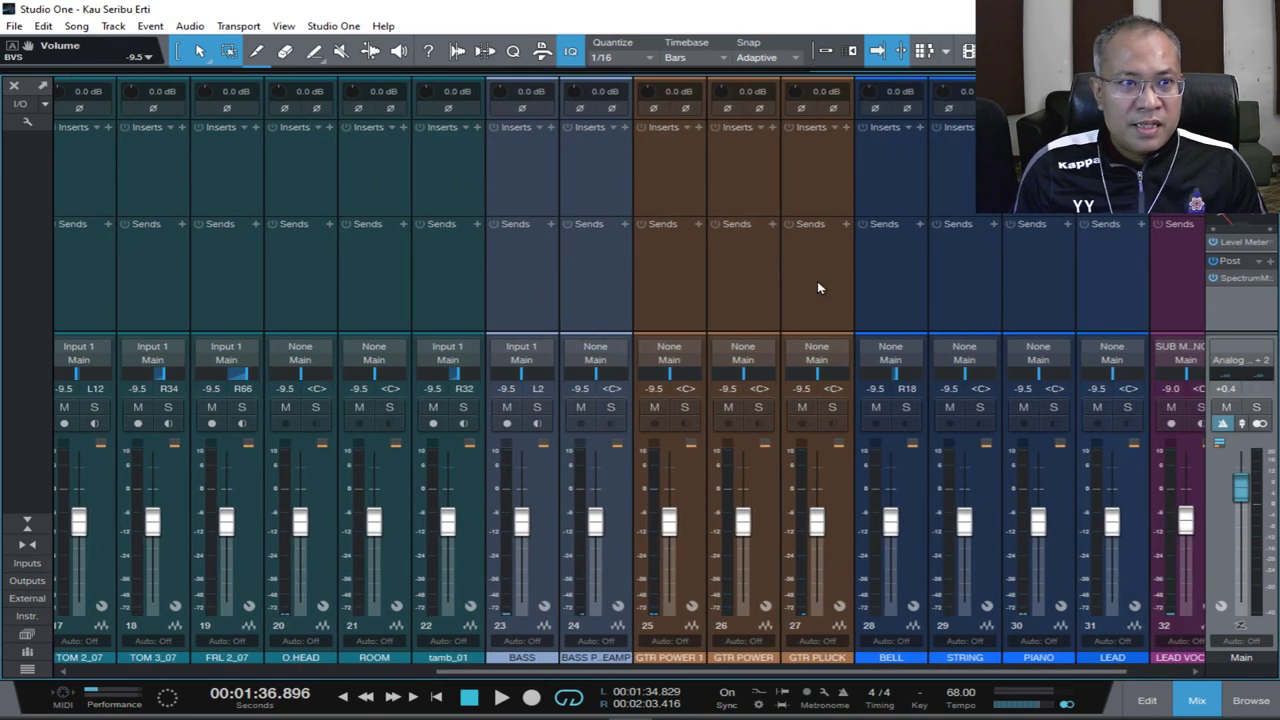
scroll(817, 288, left, 3)
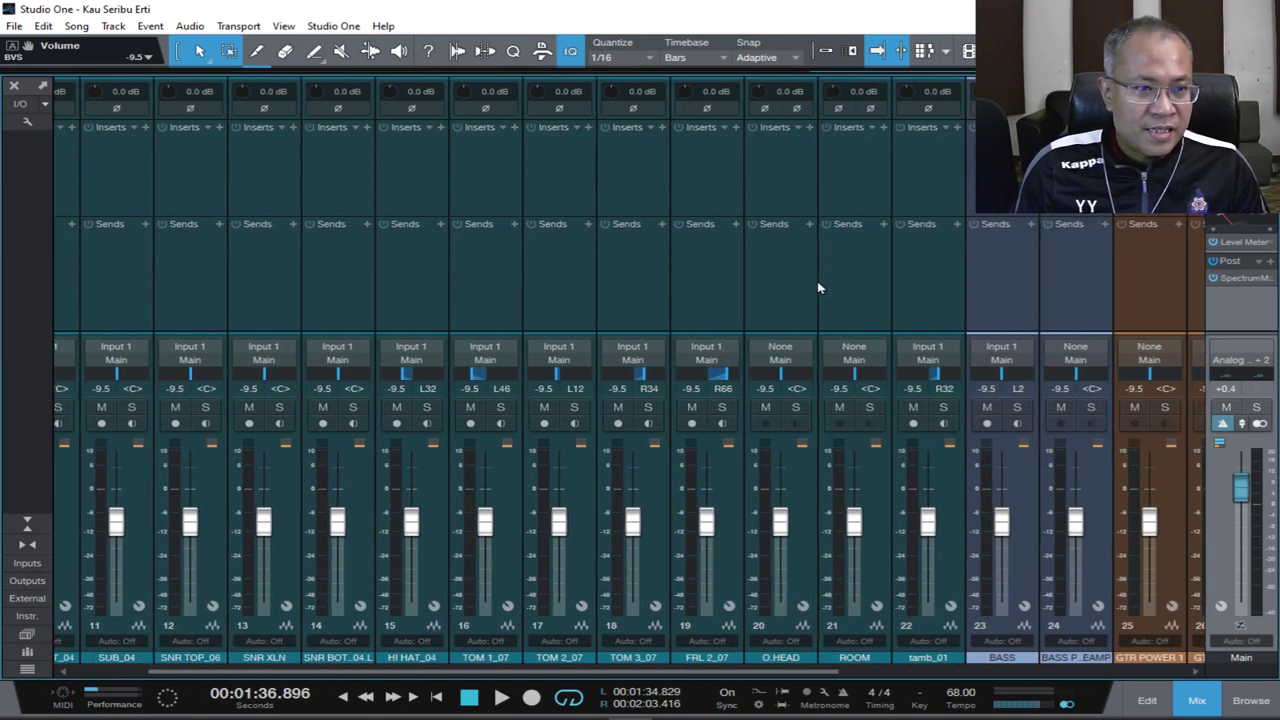
key(space)
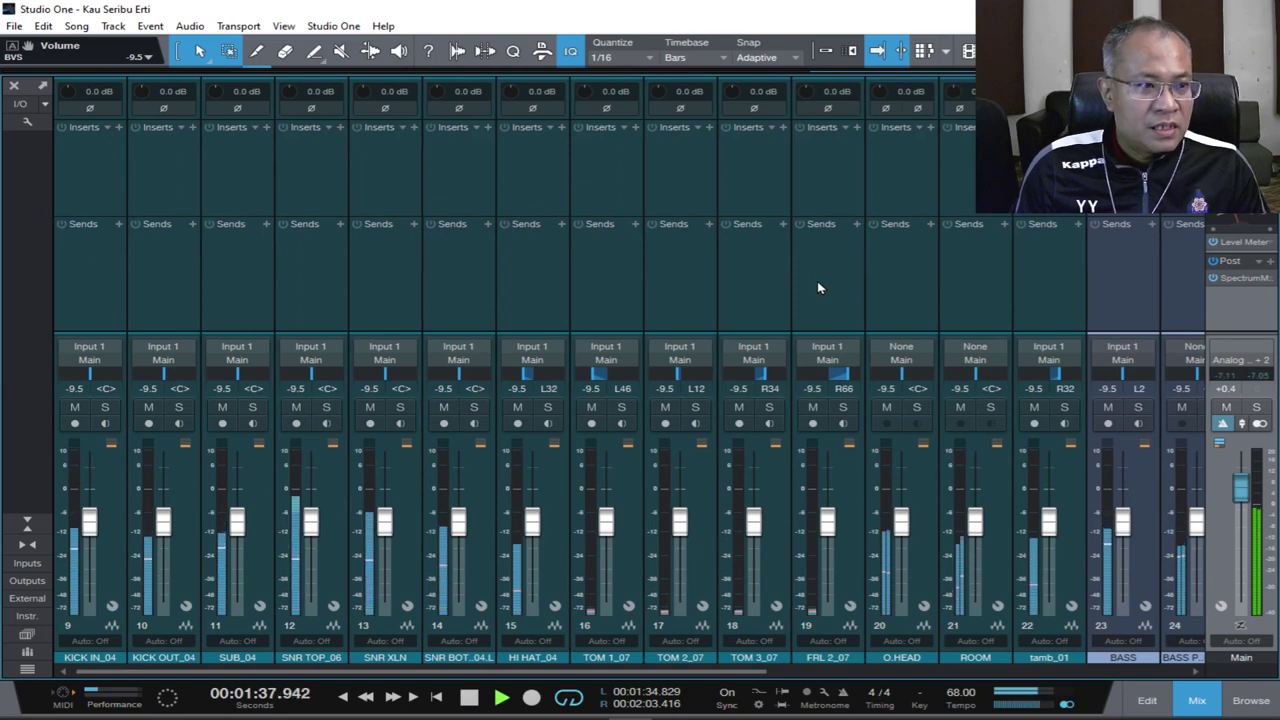
key(space)
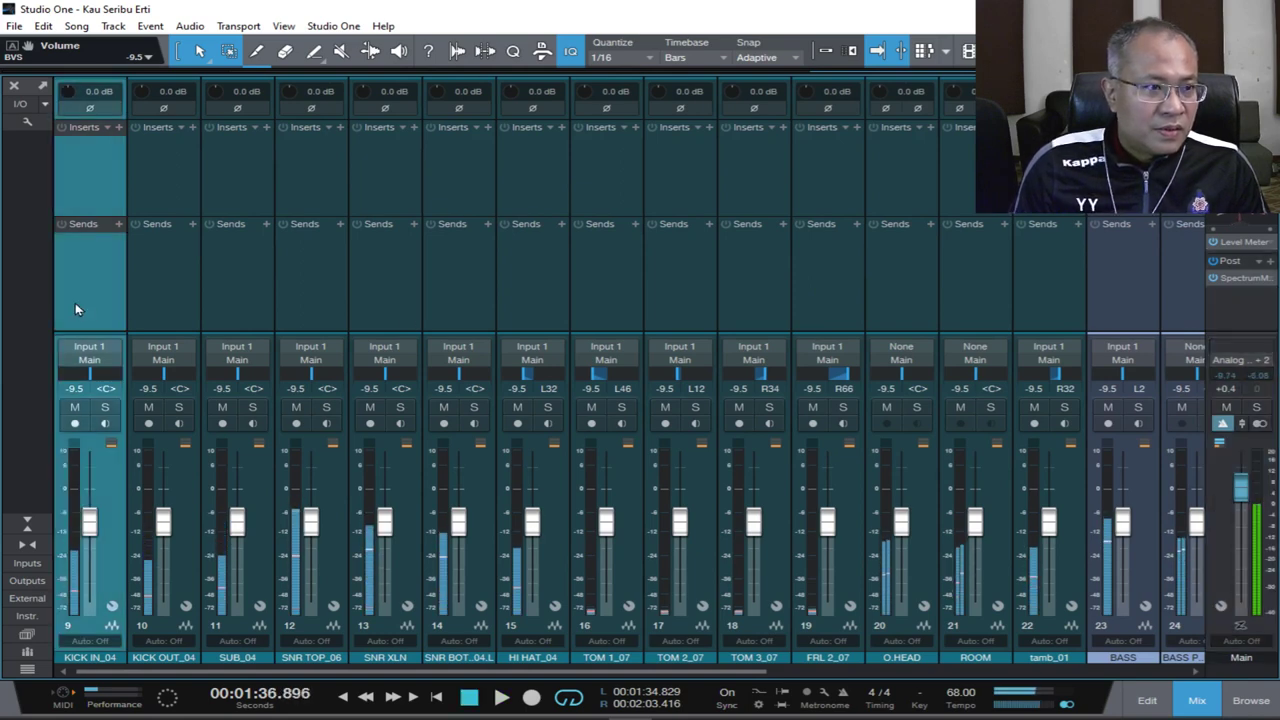
scroll(102, 489, right, 1)
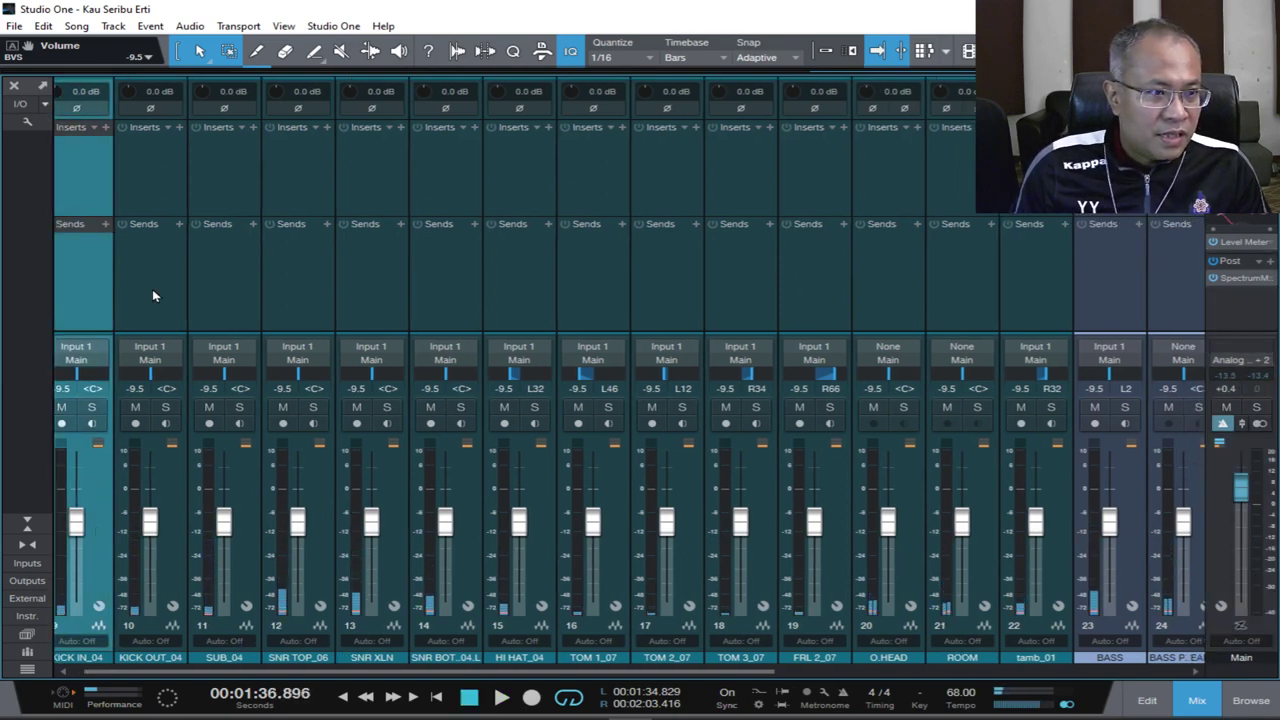
scroll(152, 289, left, 1)
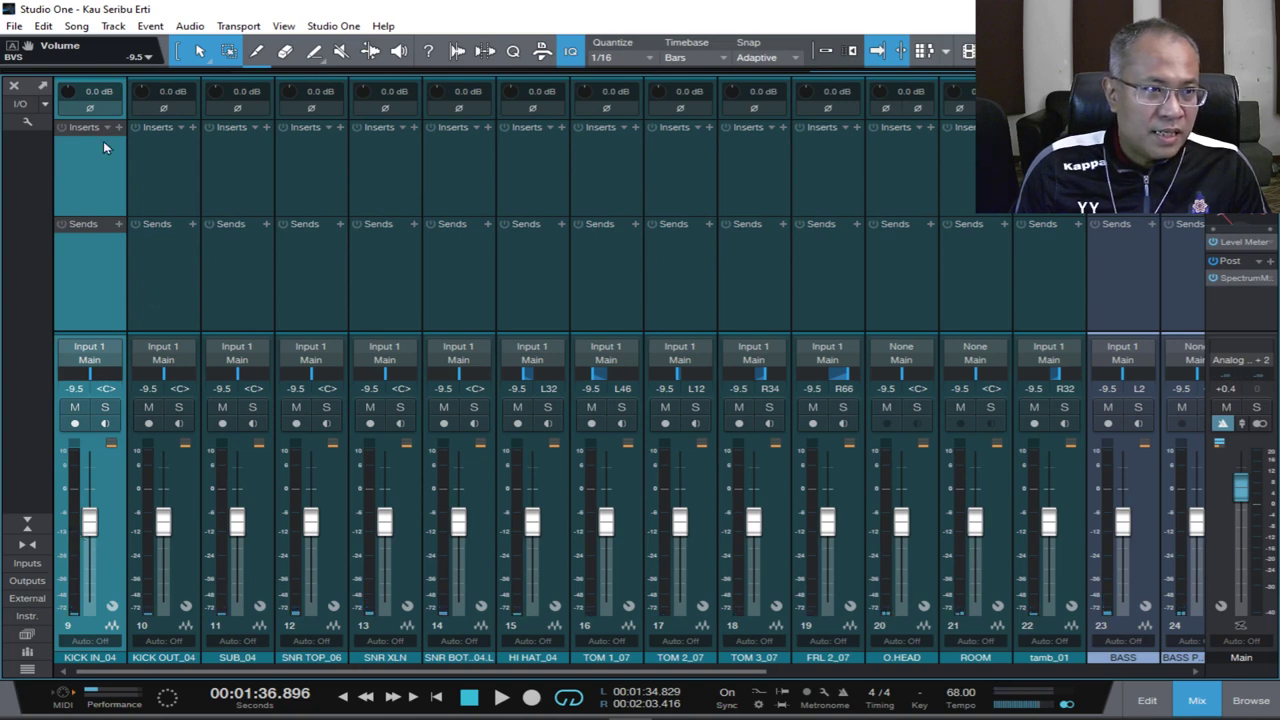
Hide and show again the Input controls on the mixer channels through the console options.
click(27, 565)
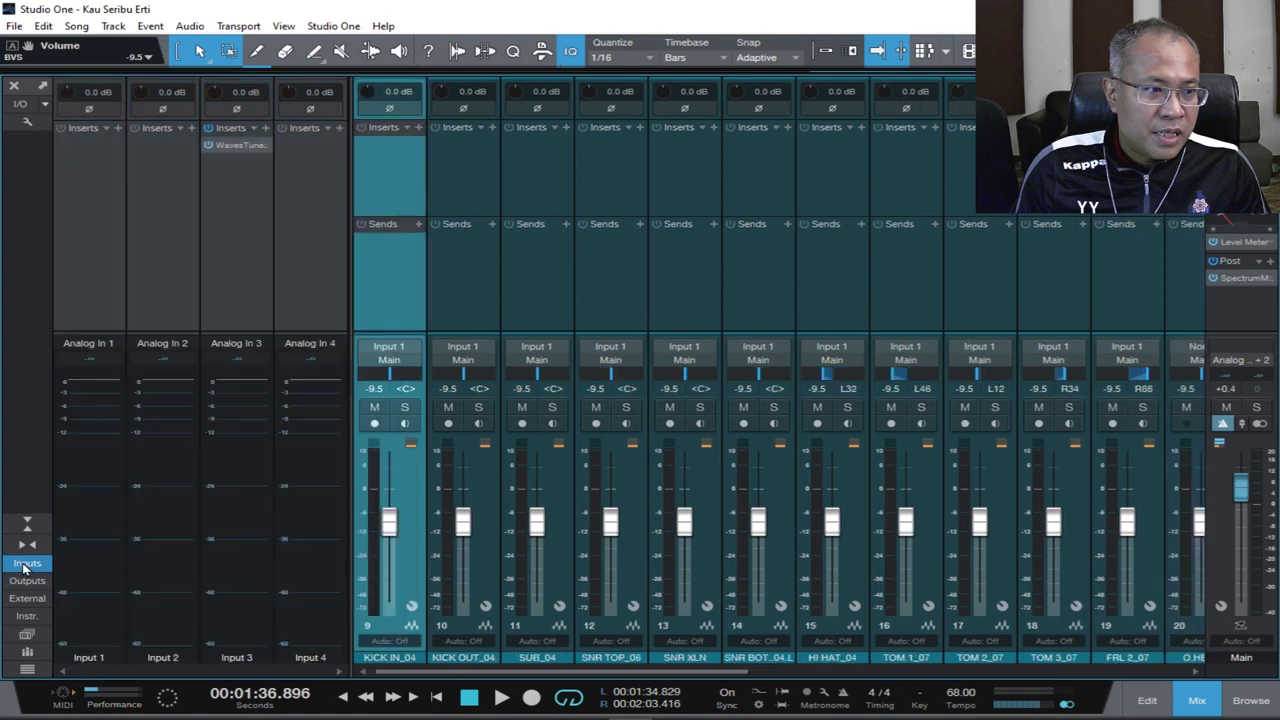
click(27, 565)
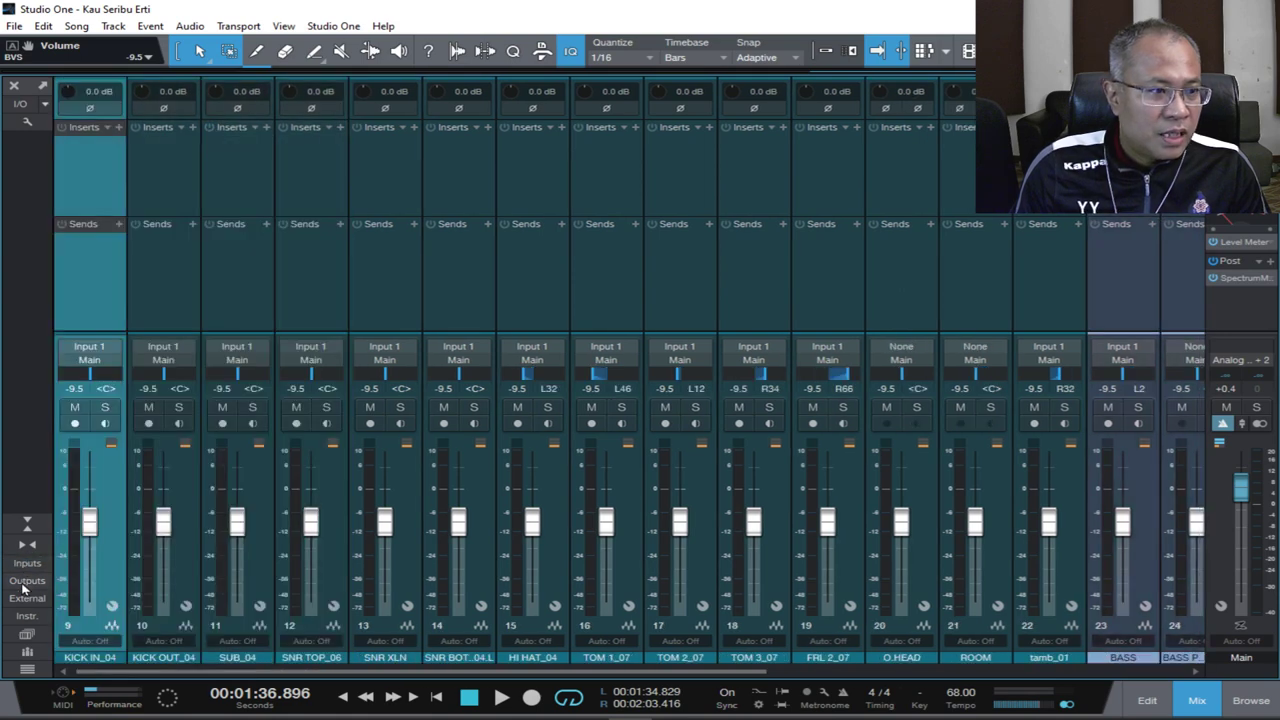
click(27, 121)
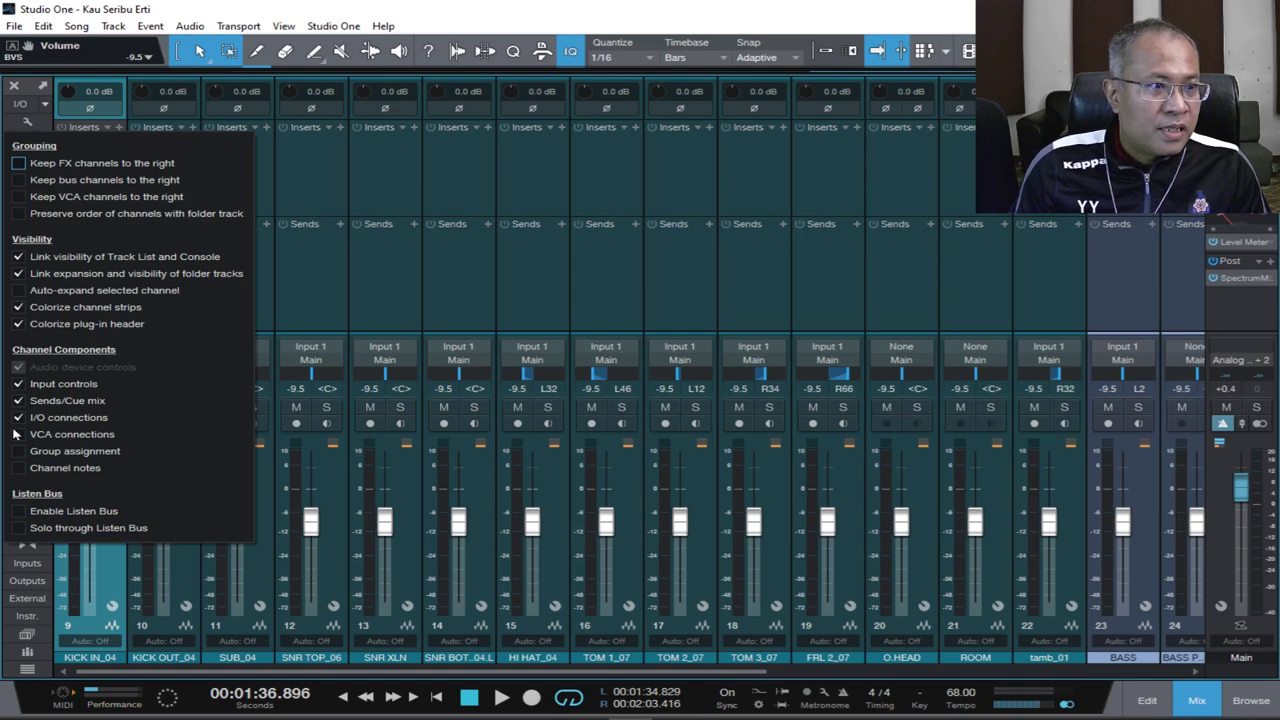
click(19, 386)
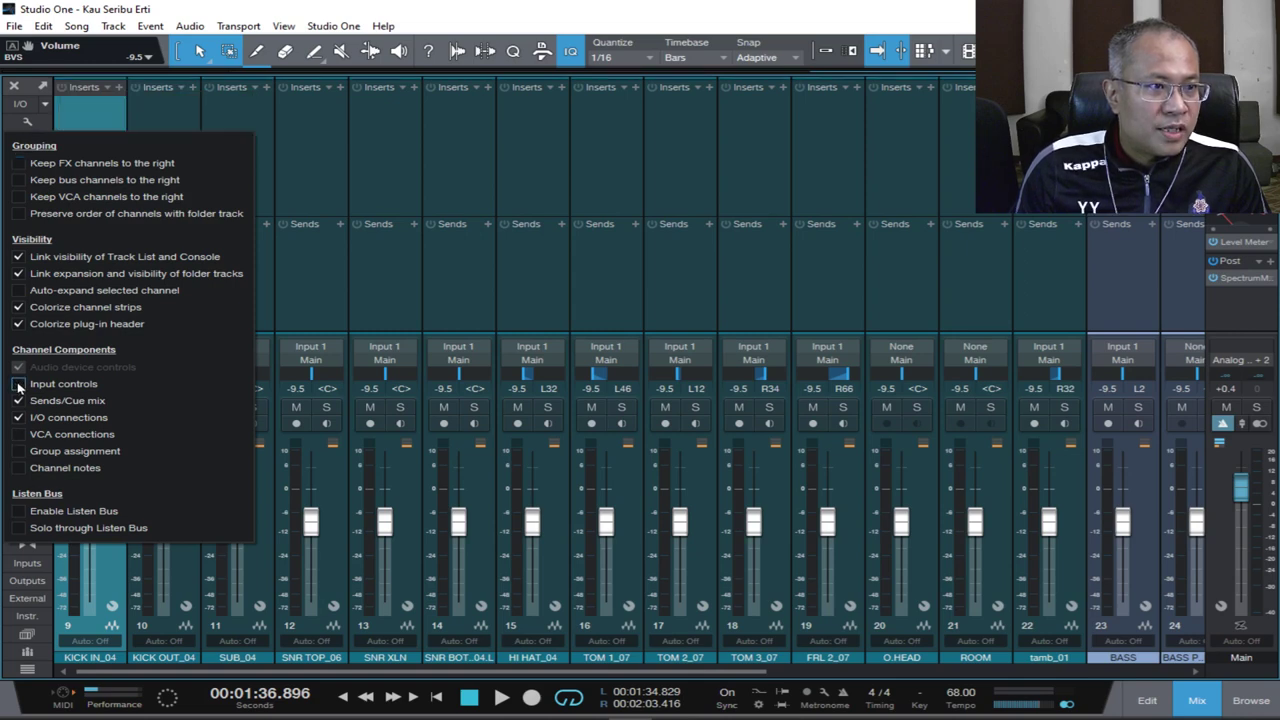
click(19, 386)
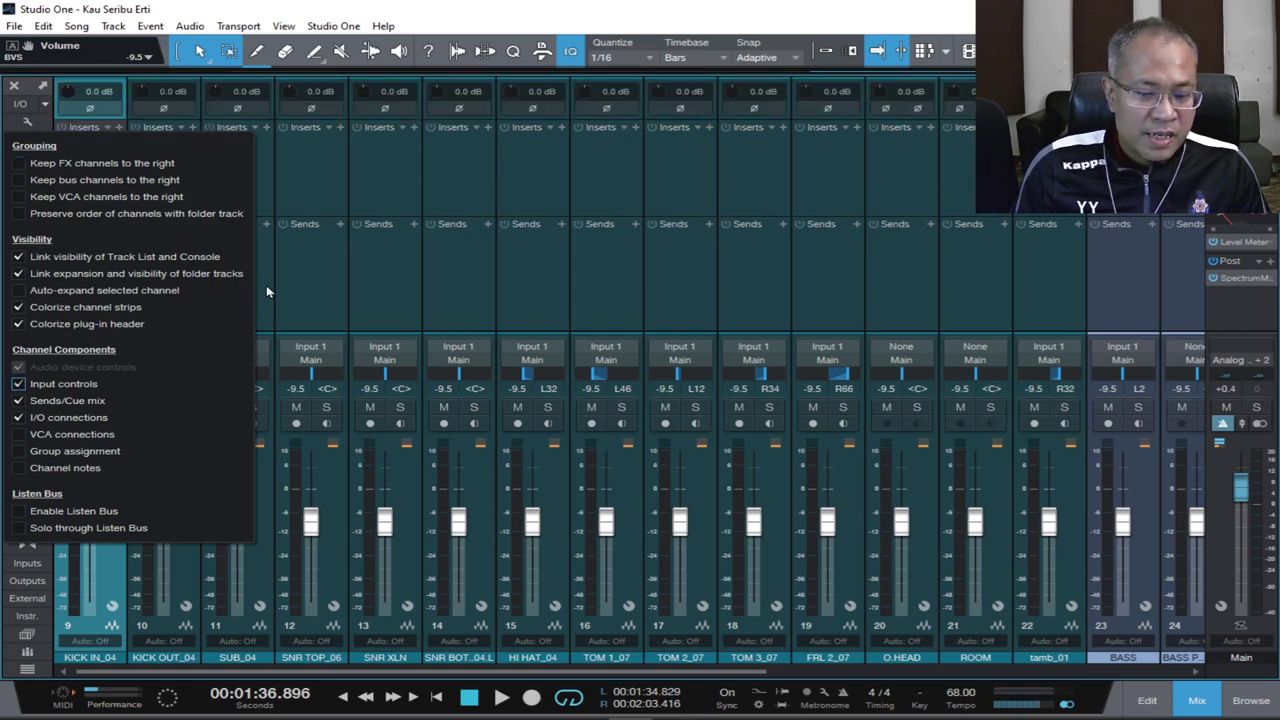
click(296, 177)
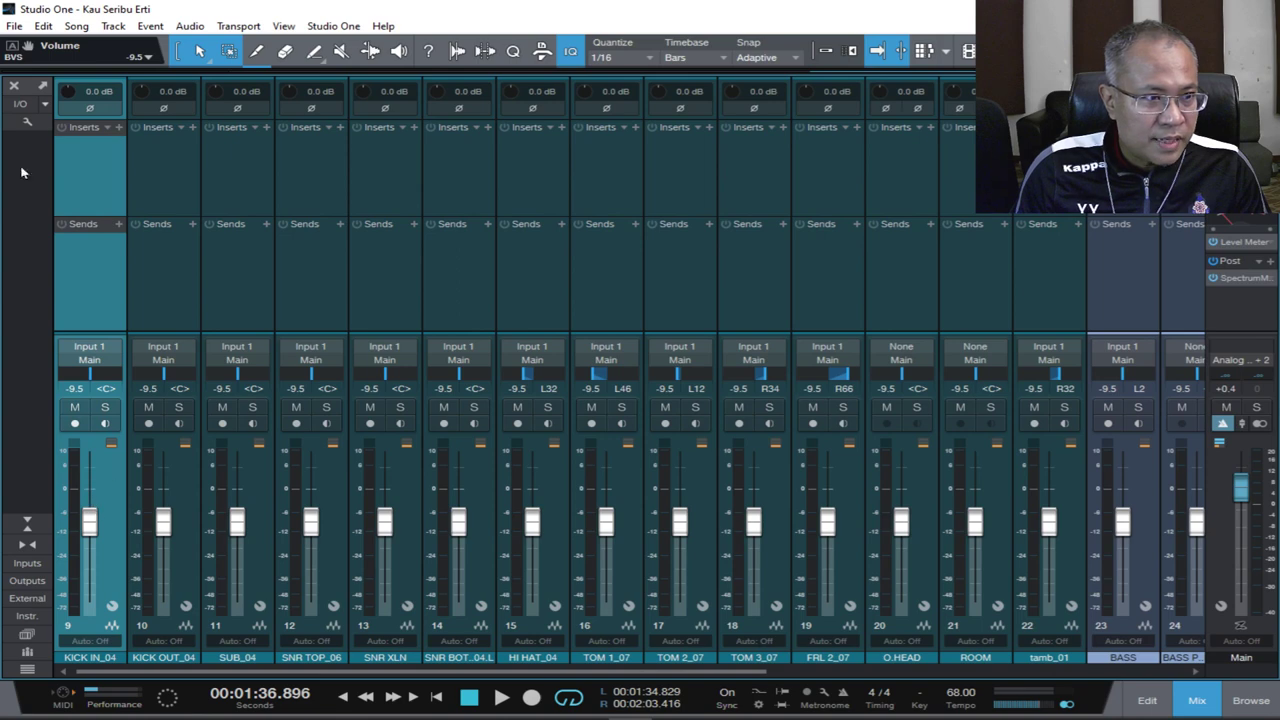
Start playback and lower the input gain of KICK IN_04 to -8.6 dB.
key(space)
key(space)
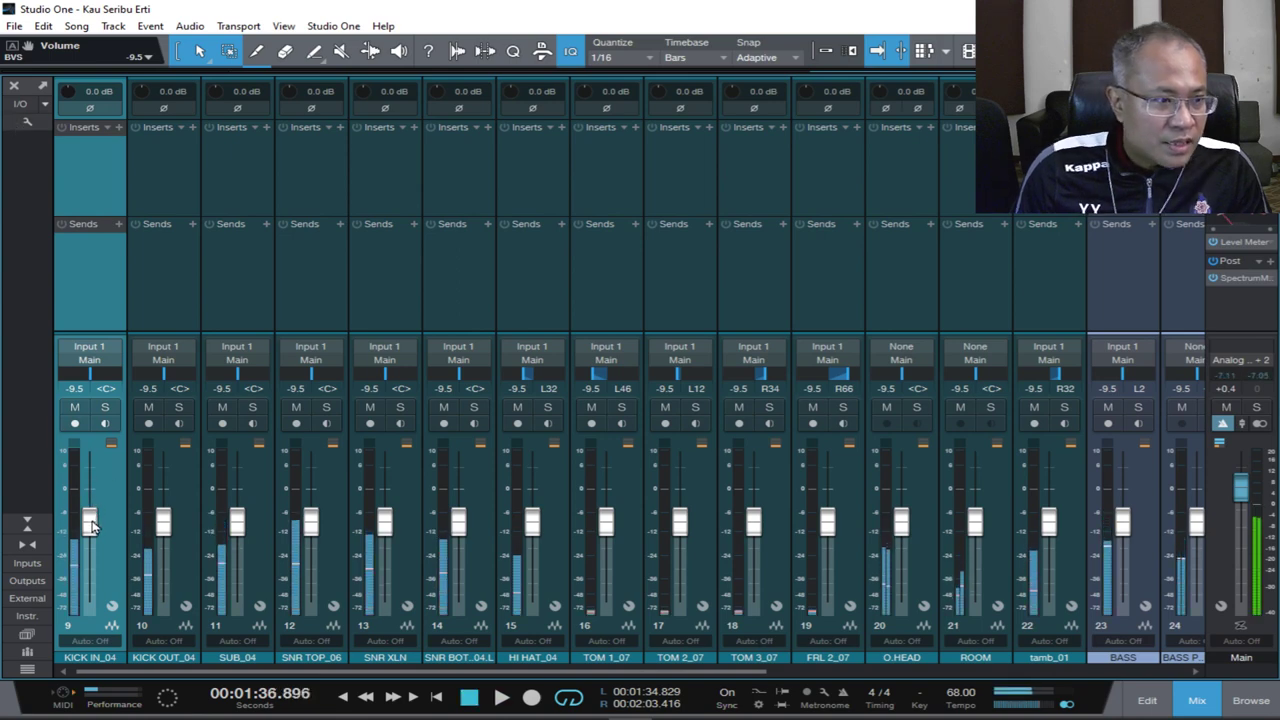
key(space)
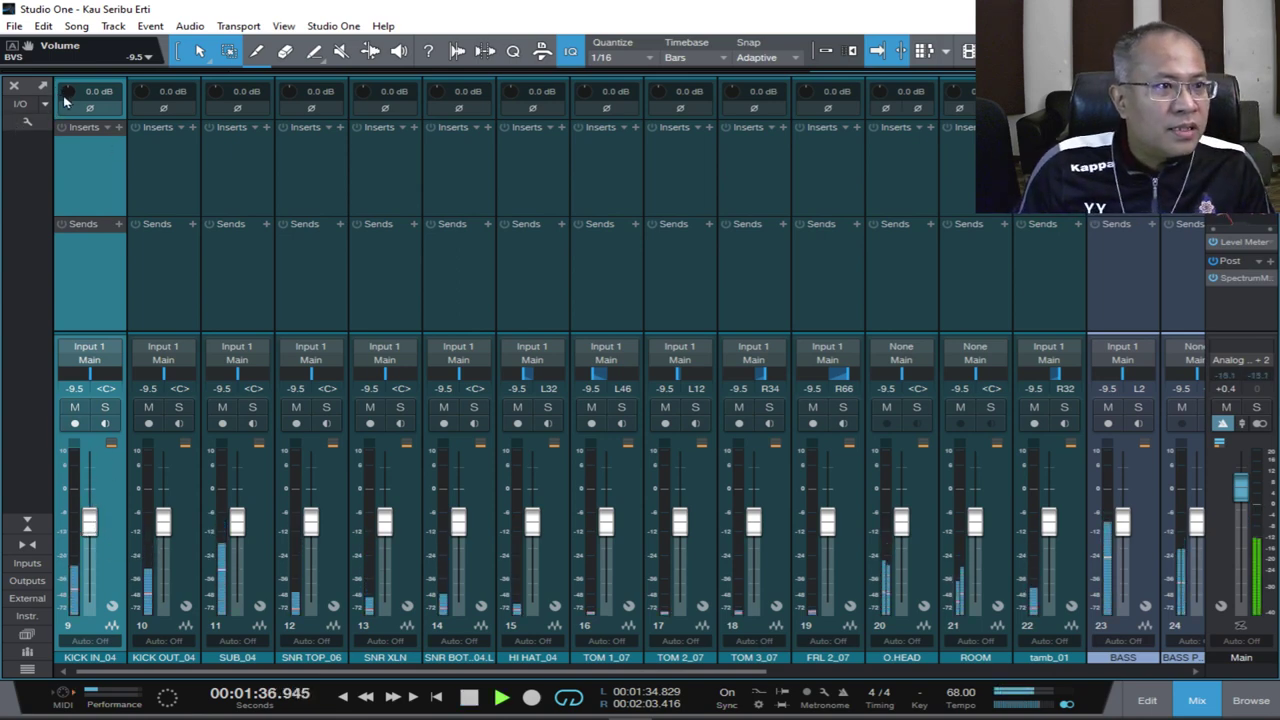
drag(70, 95, 60, 118)
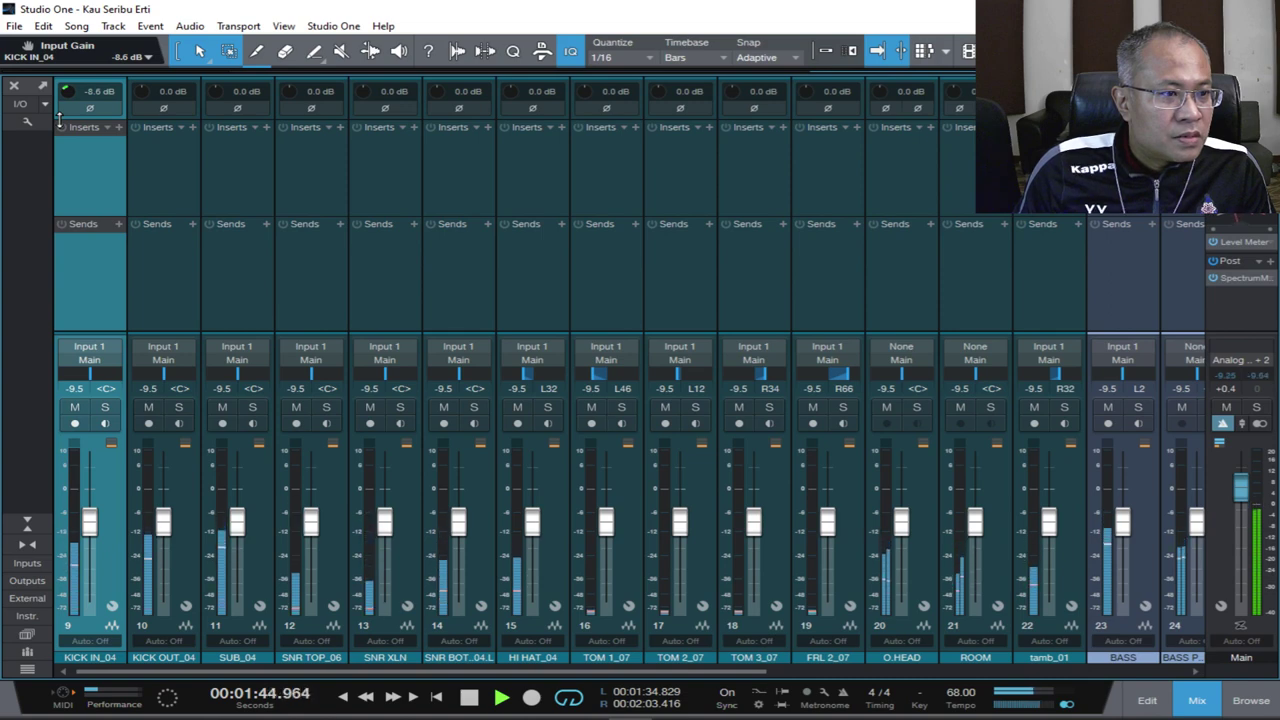
Lower the input gain of KICK OUT_04 to -4.1 dB and of SUB_04 to -5.5 dB.
click(174, 294)
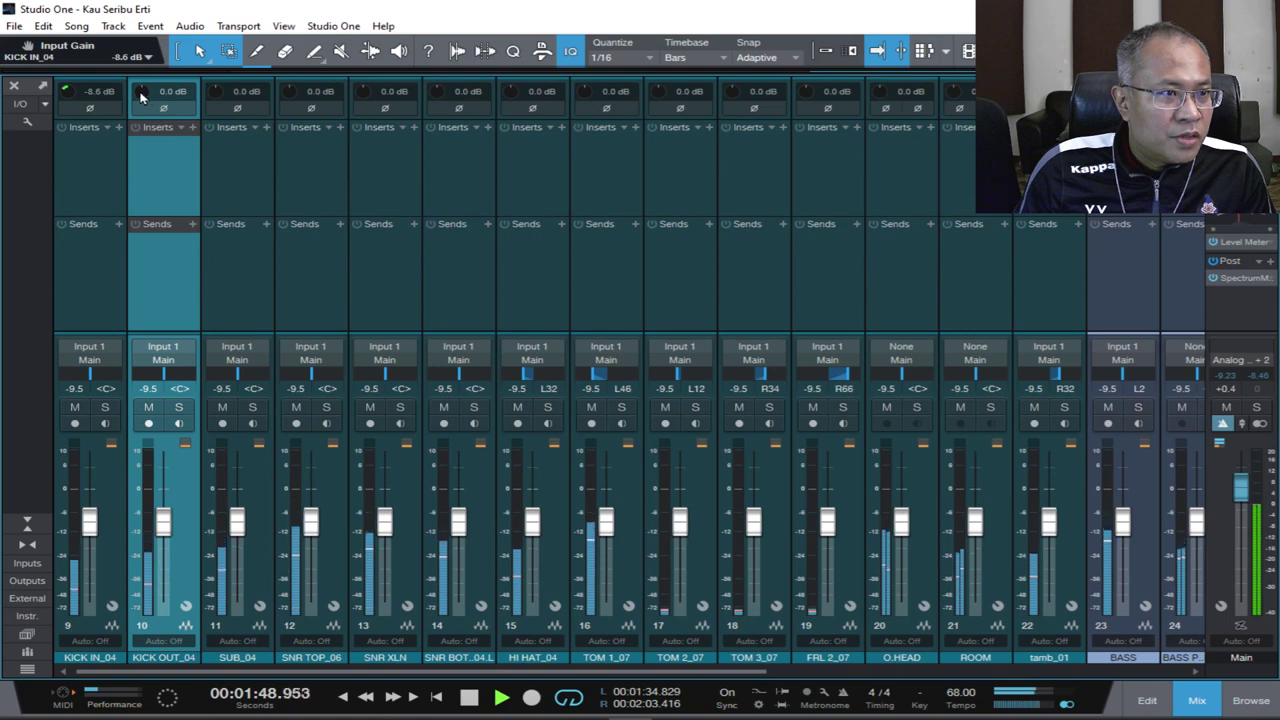
scroll(140, 95, down, 3)
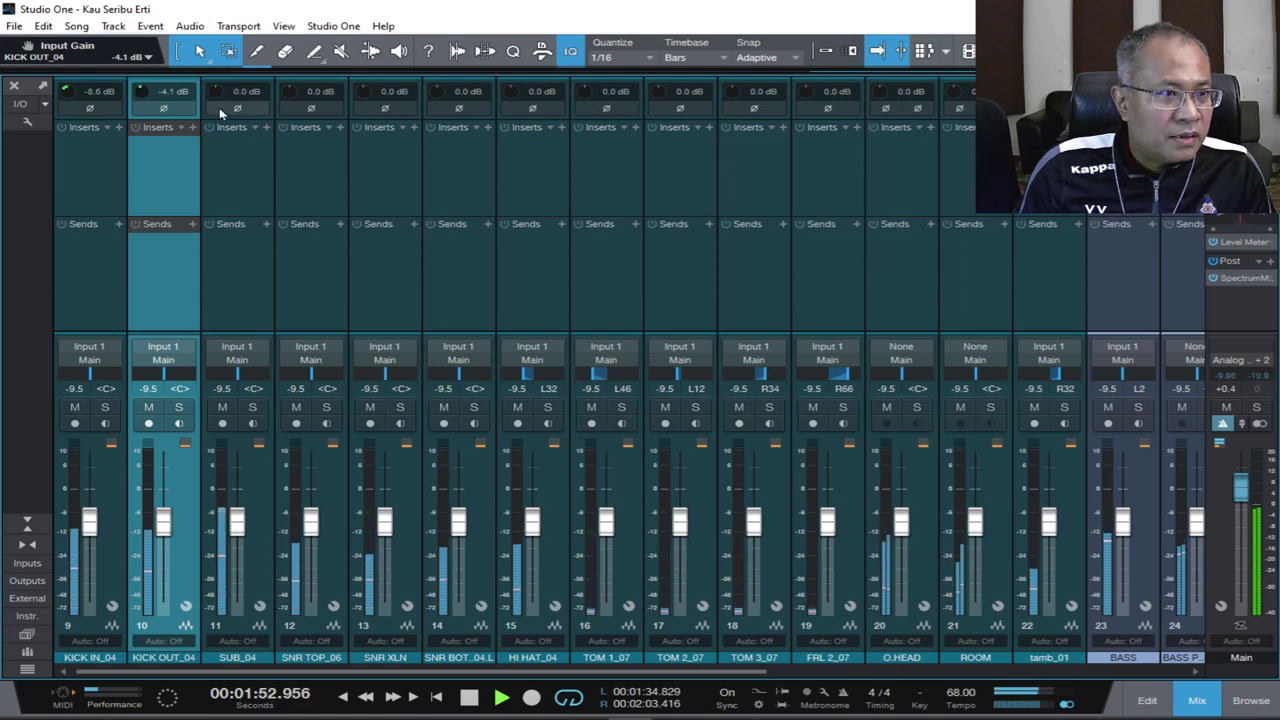
click(251, 191)
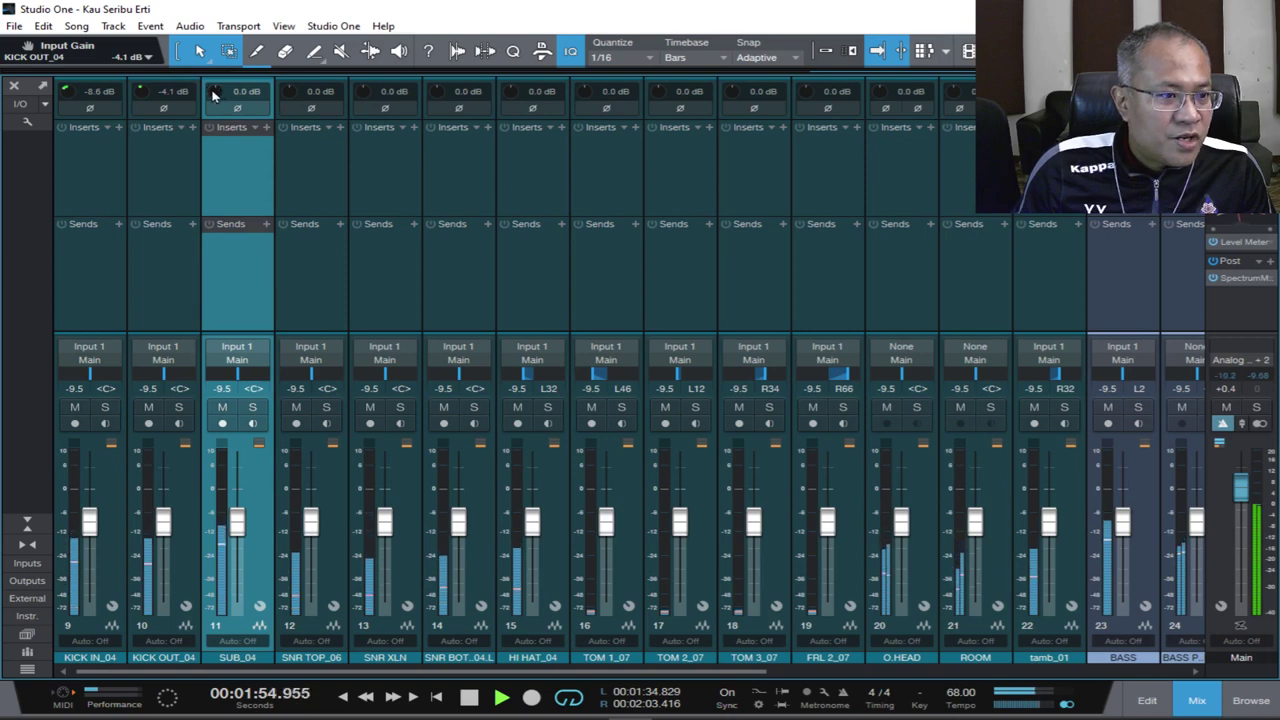
scroll(213, 94, down, 2)
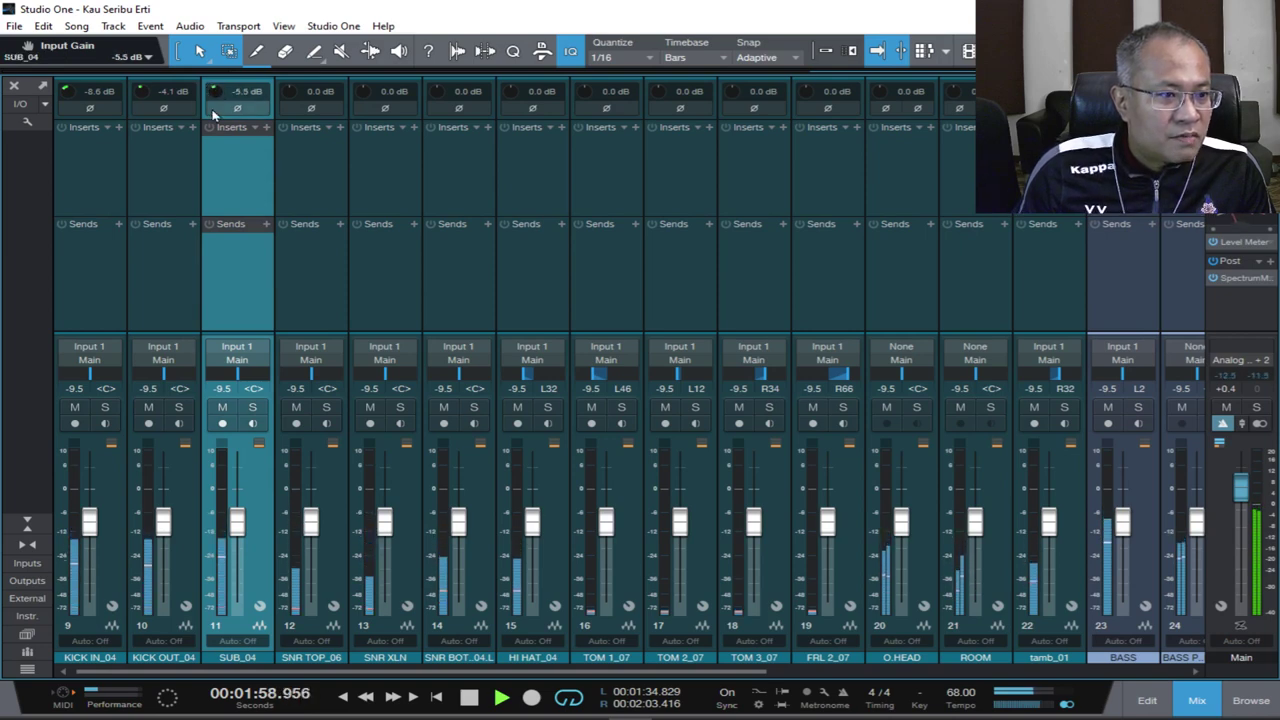
Lower the input gain of SNR TOP_06 to -7.2 dB and of SNR XLN to -3.6 dB.
click(320, 187)
scroll(286, 92, down, 4)
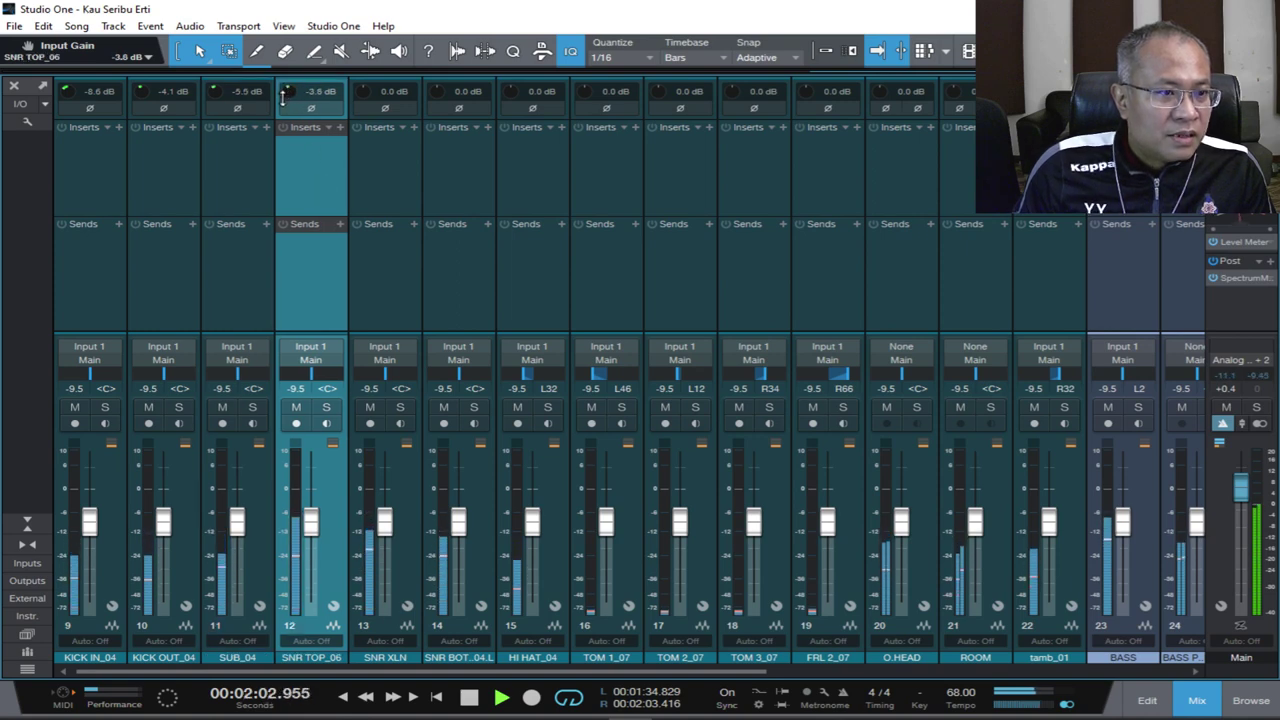
scroll(286, 92, down, 5)
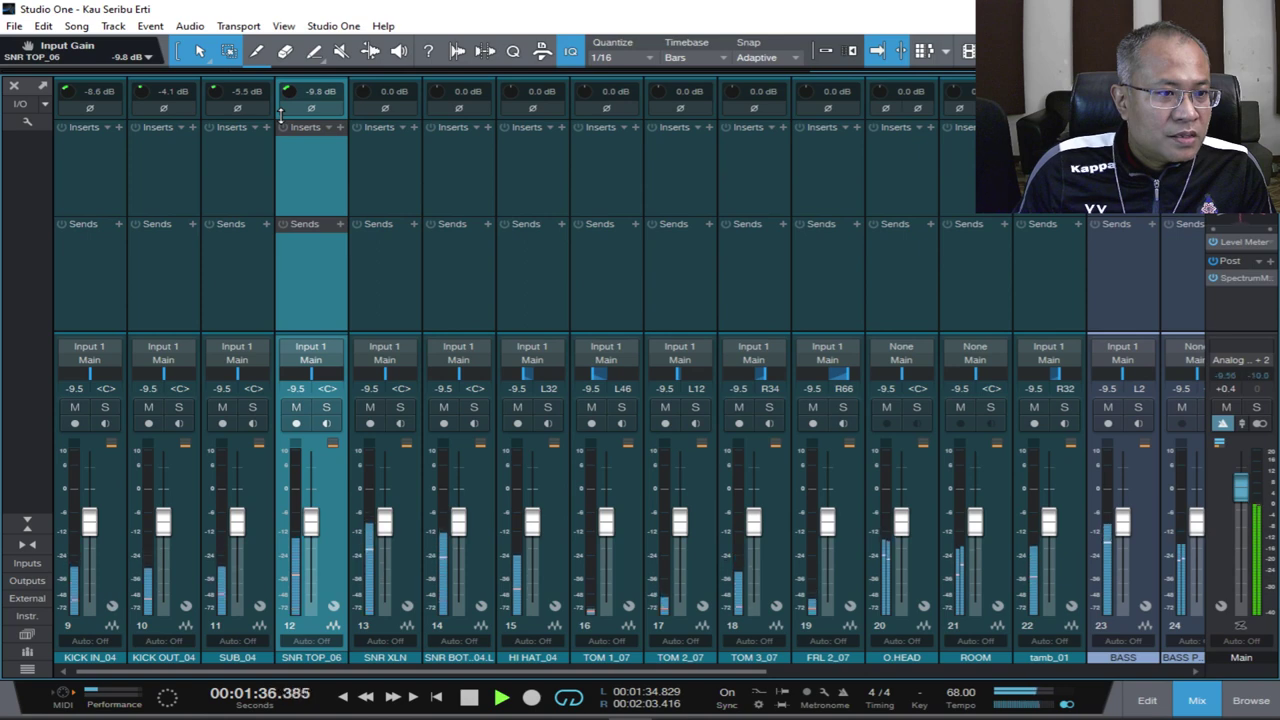
scroll(286, 112, up, 3)
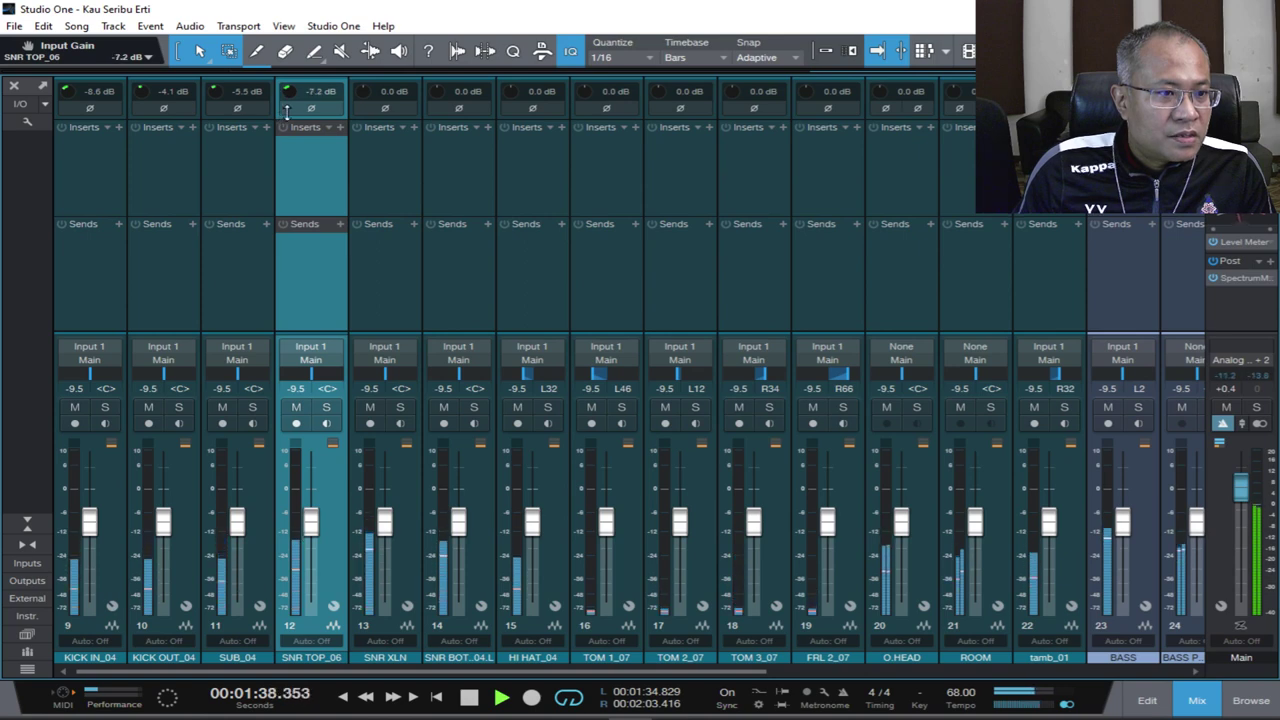
click(391, 176)
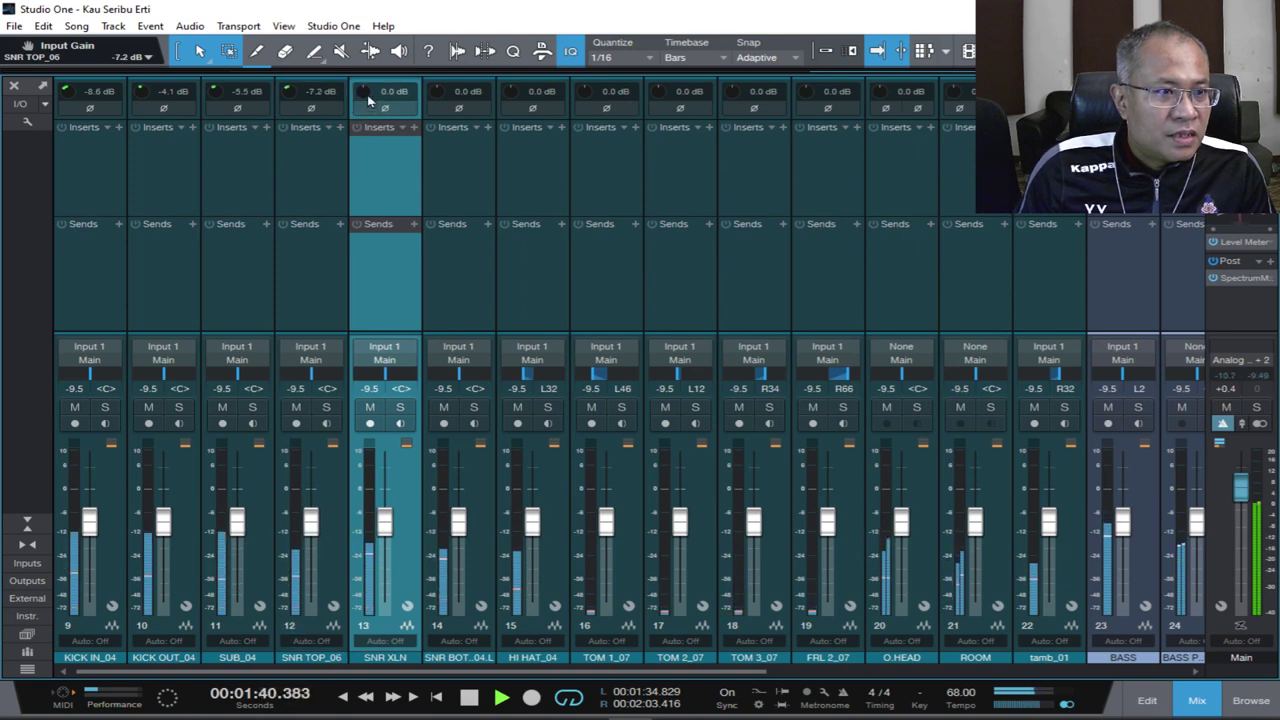
scroll(363, 92, down, 4)
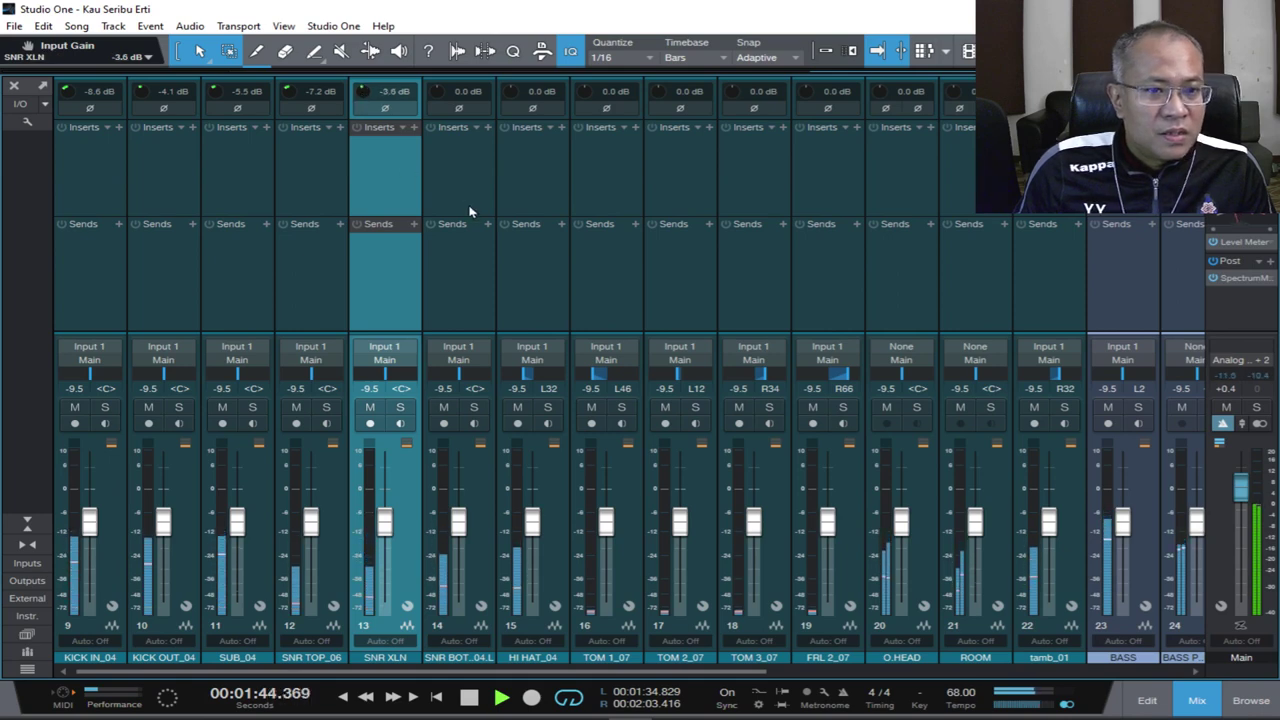
Lower the input gain of the BASS channel to -6.0 dB.
scroll(470, 211, right, 1)
scroll(470, 211, right, 8)
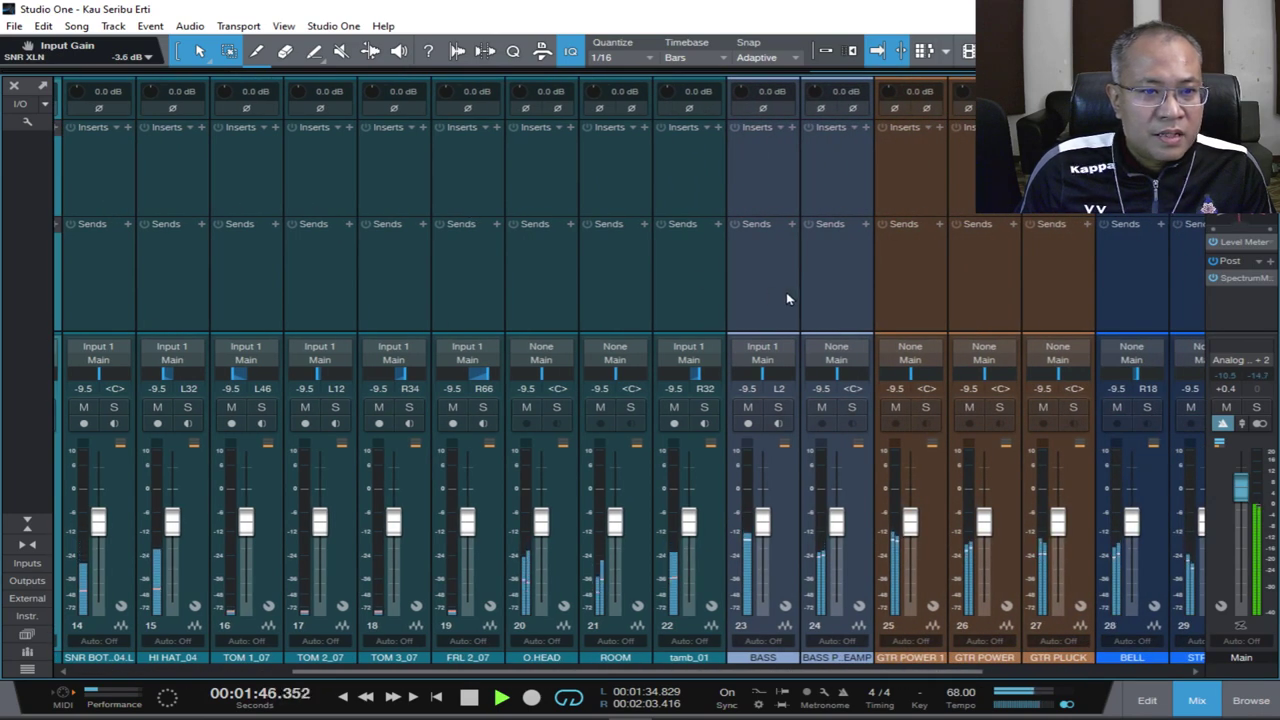
click(785, 295)
scroll(739, 95, down, 5)
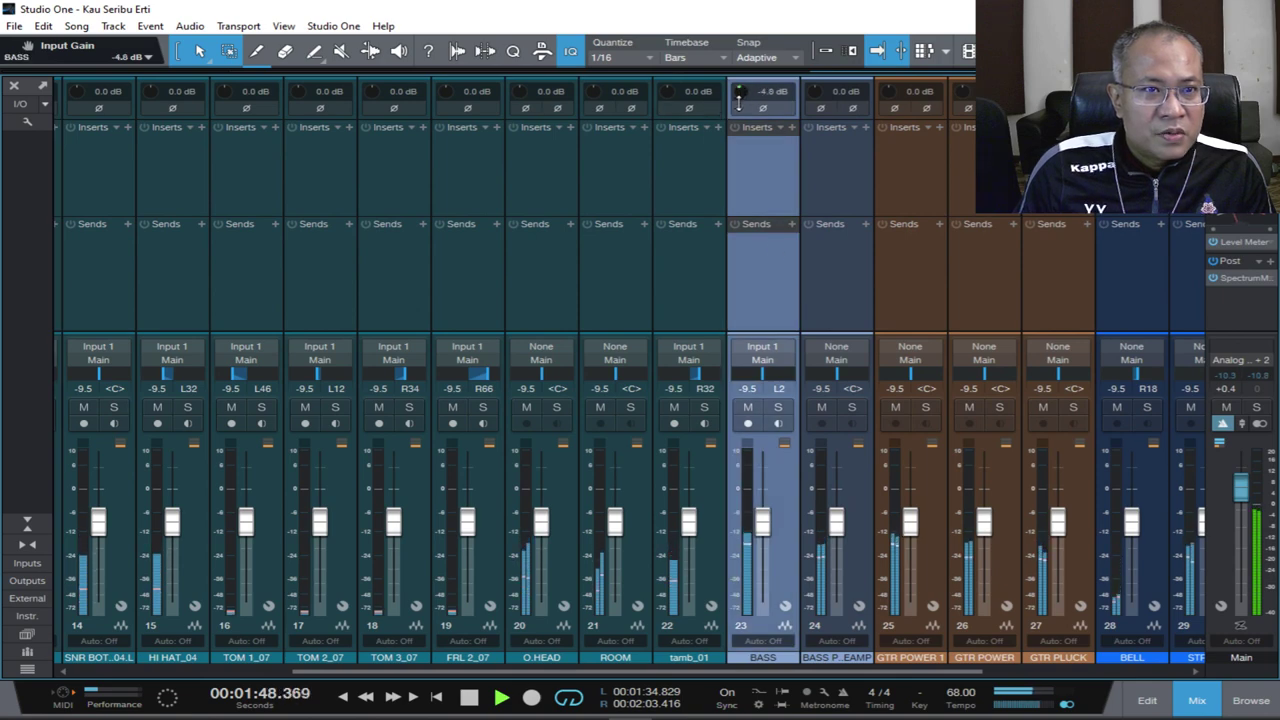
scroll(739, 100, down, 1)
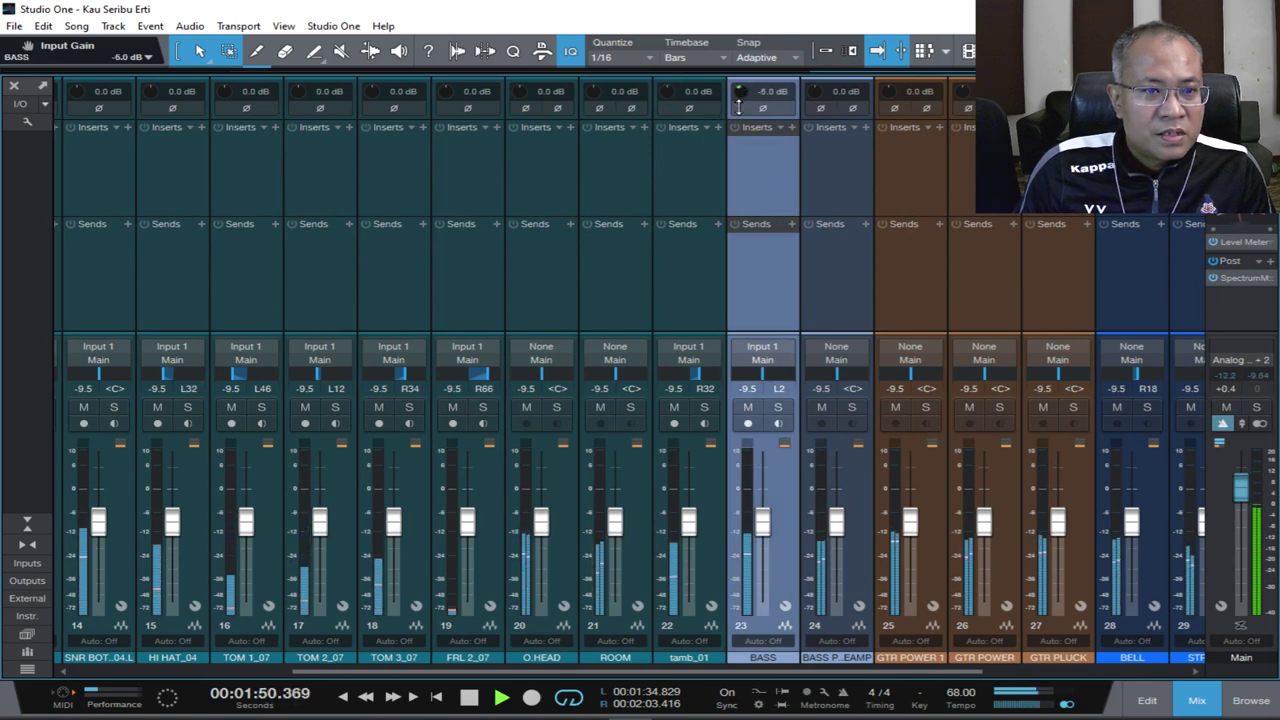
Review the channels through BVS, stop playback, and check the input gains back to KICK IN_04.
click(826, 290)
scroll(760, 263, right, 5)
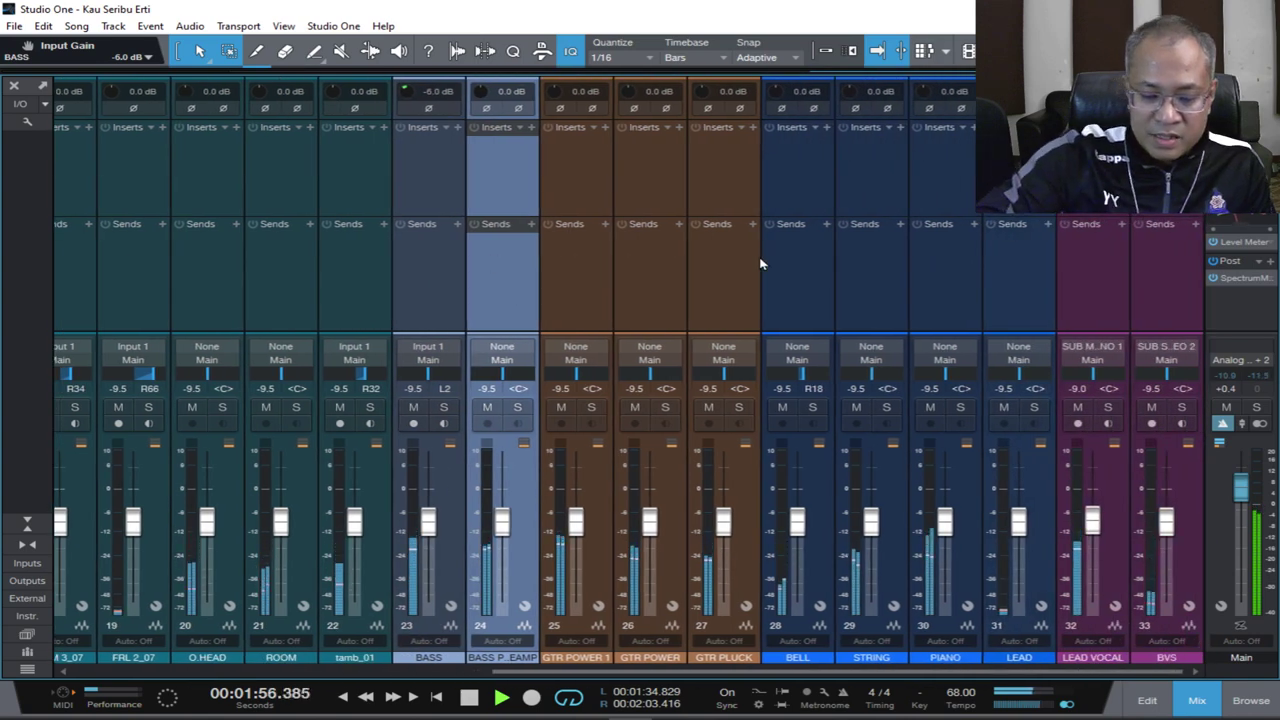
key(space)
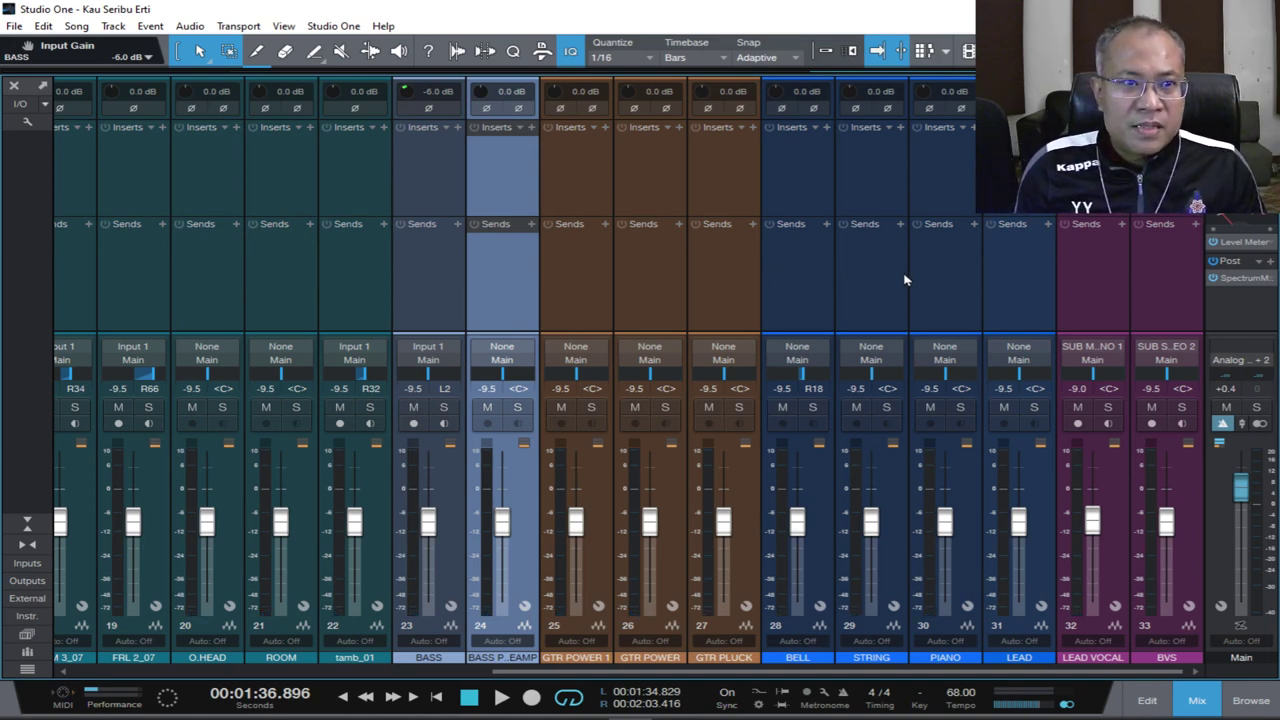
scroll(904, 280, left, 4)
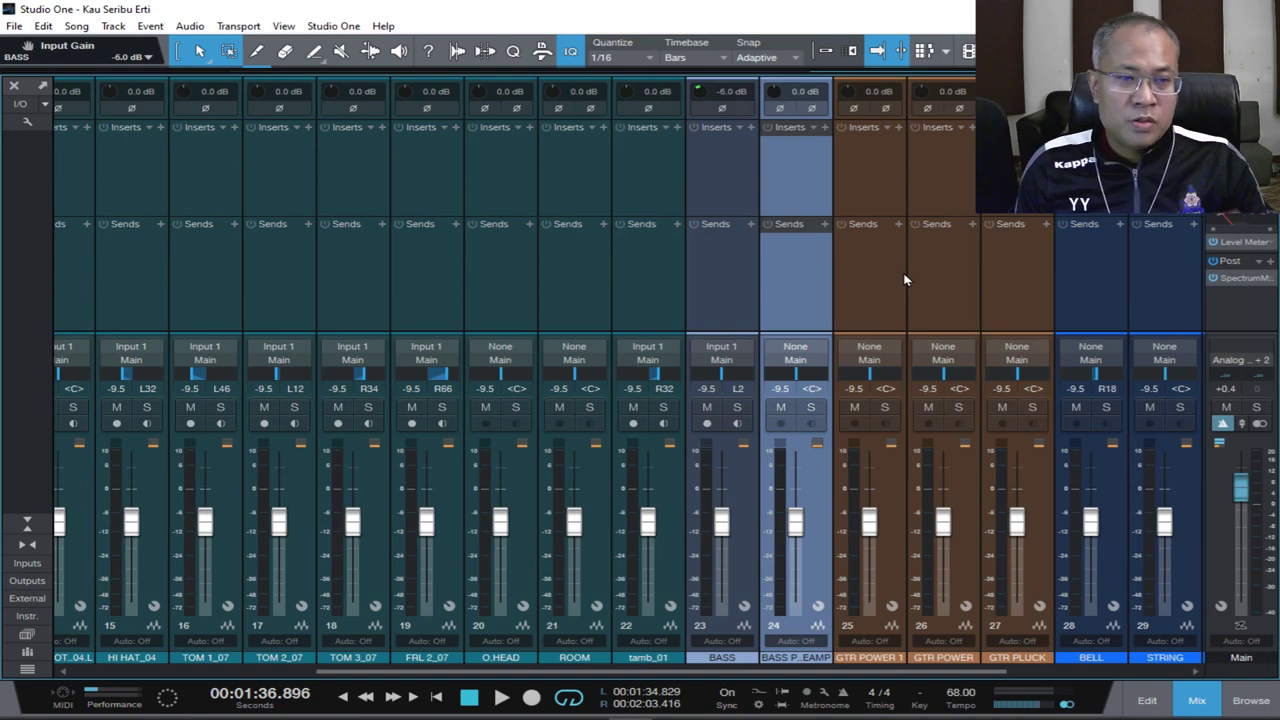
scroll(904, 280, left, 5)
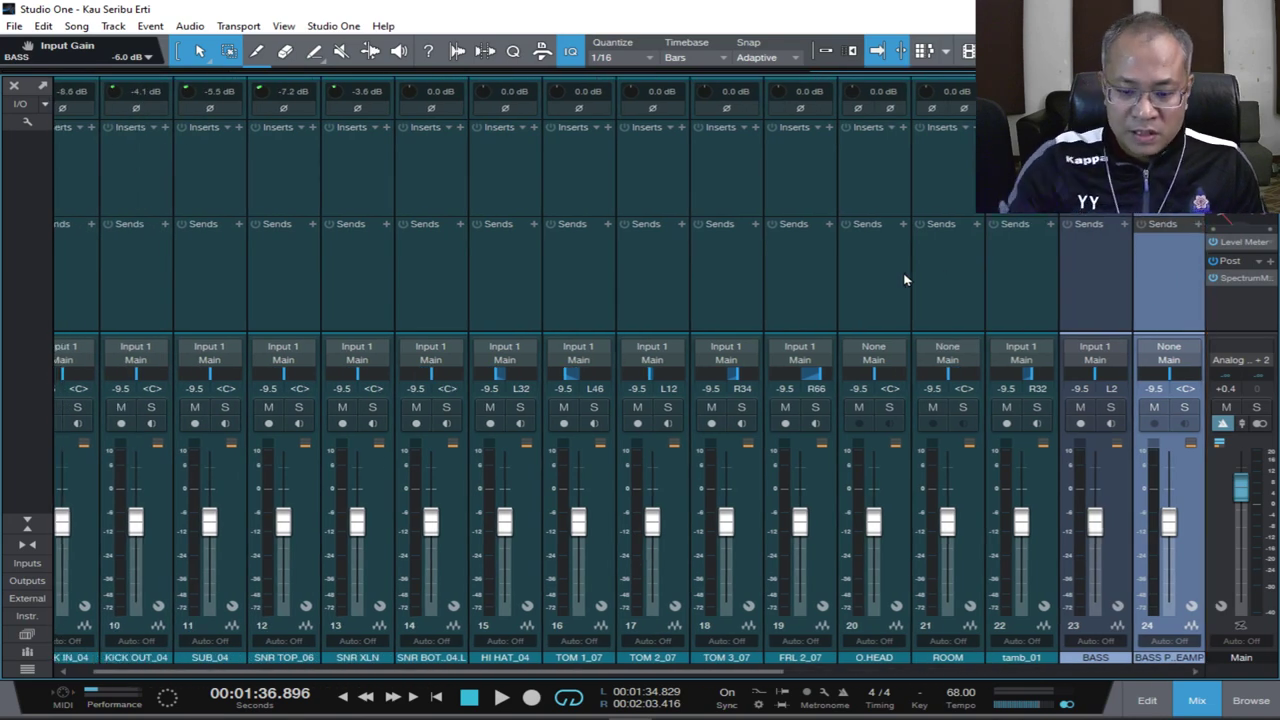
scroll(904, 280, left, 1)
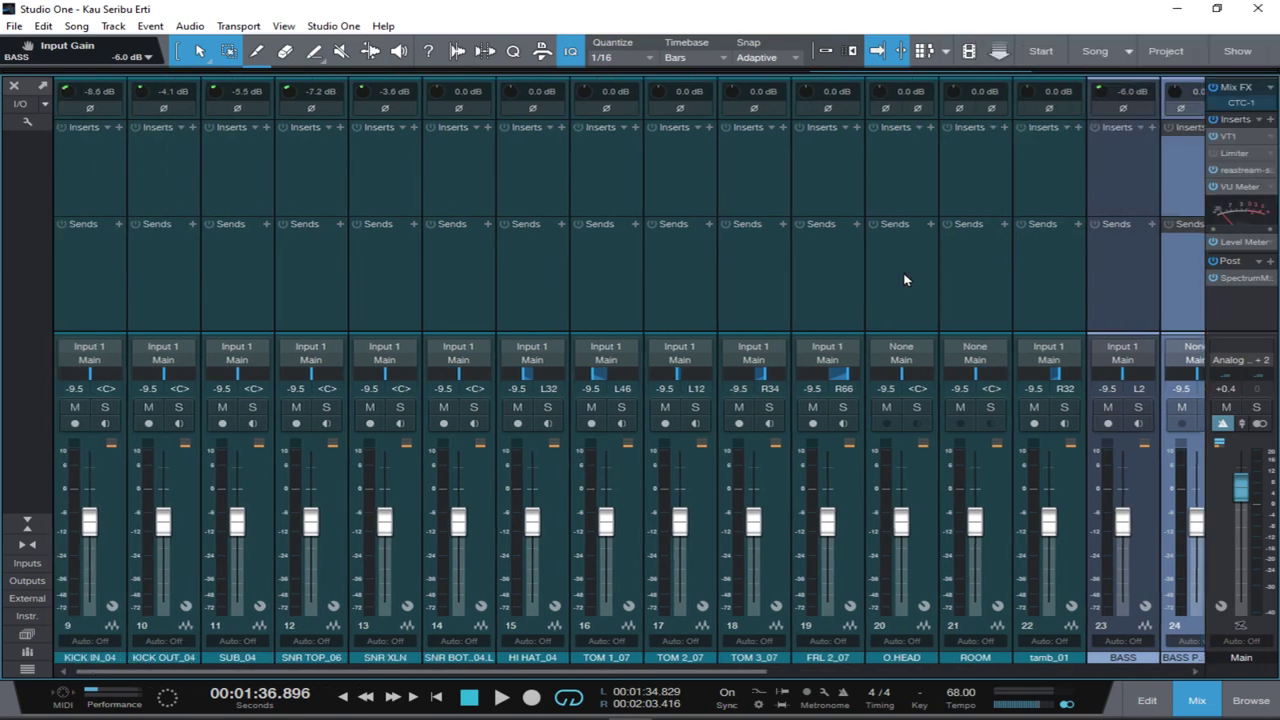
Restart playback, raise the LEAD VOCAL fader to -5.8 dB, and lower the GTR POWER 1 and GTR POWER faders to -14.4 dB.
key(space)
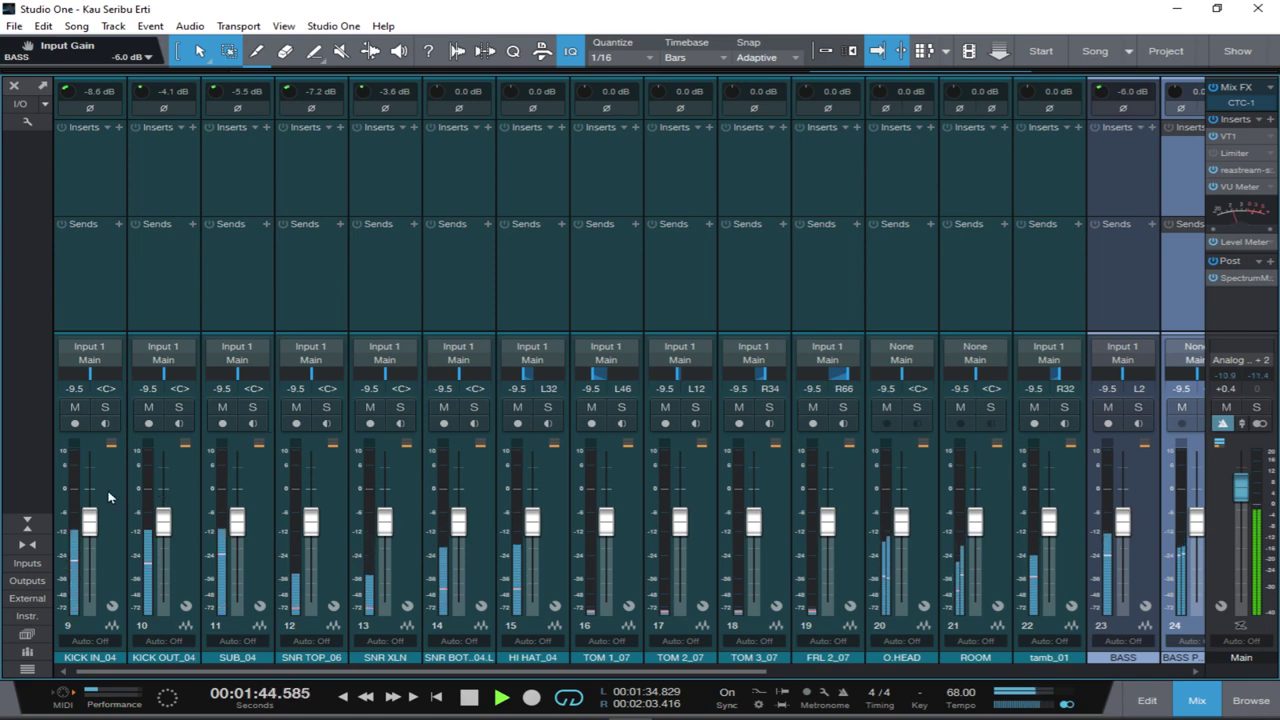
scroll(633, 207, right, 5)
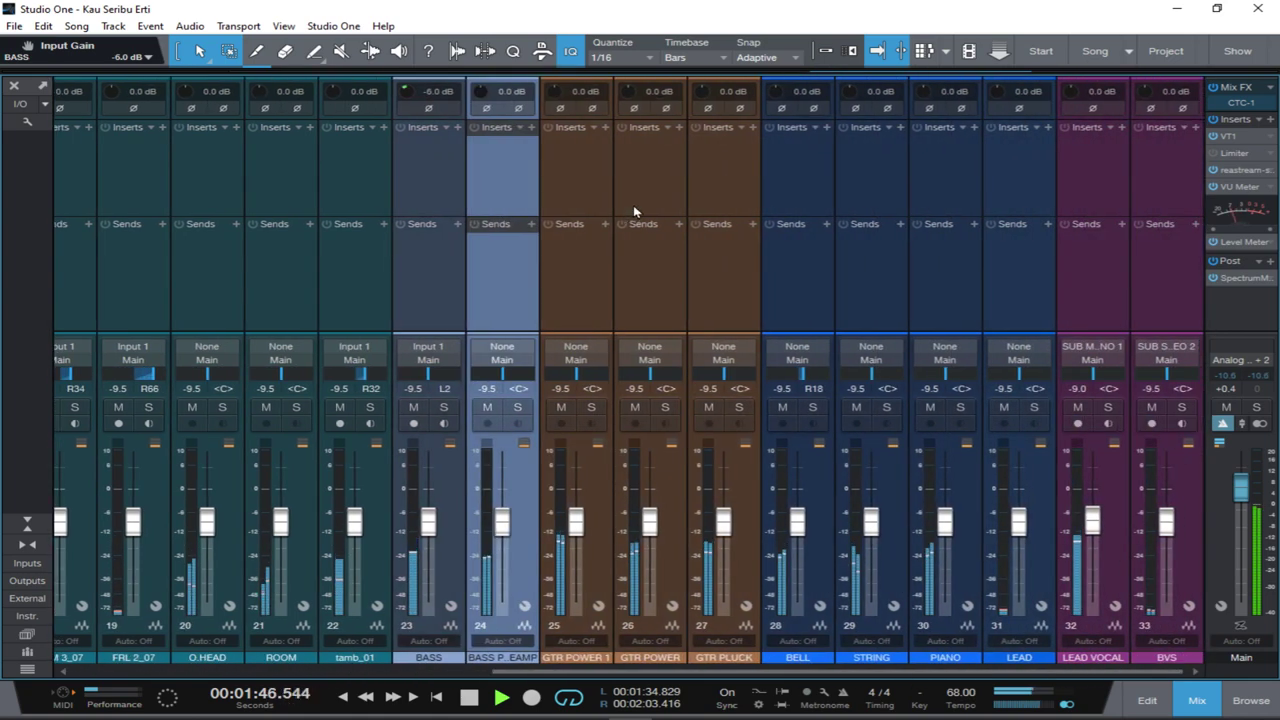
drag(1090, 527, 1094, 516)
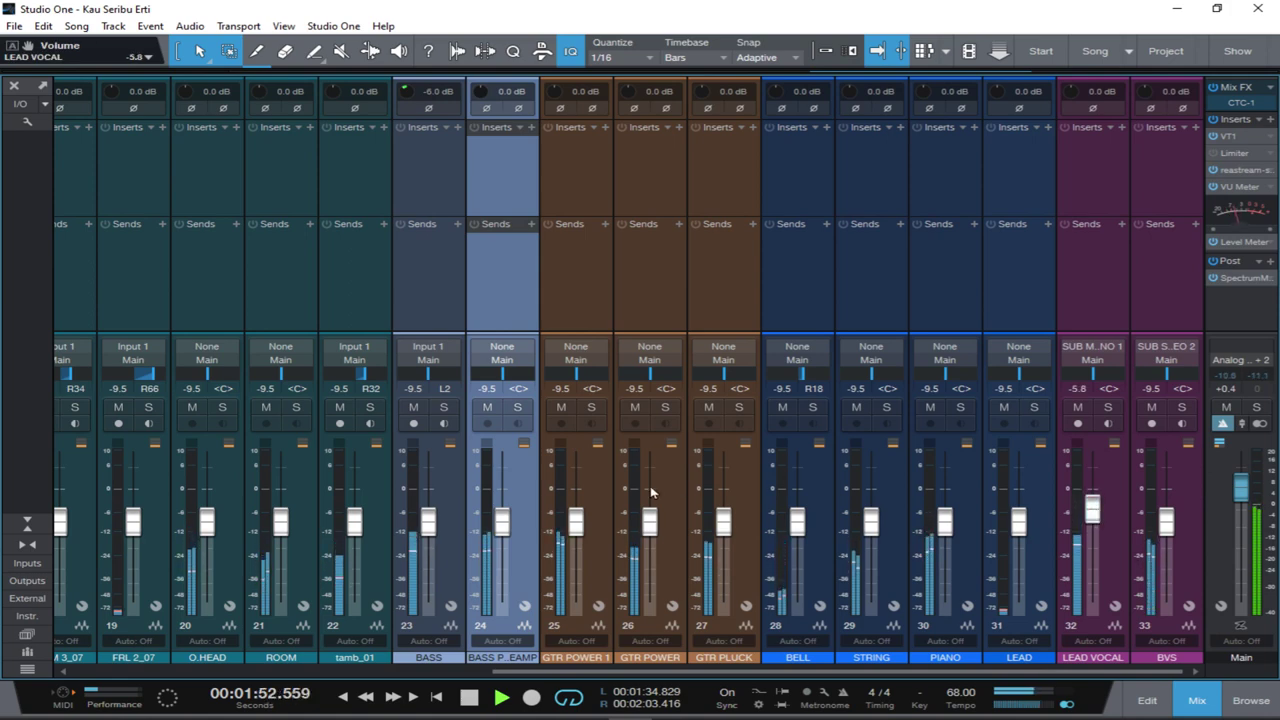
drag(579, 522, 648, 530)
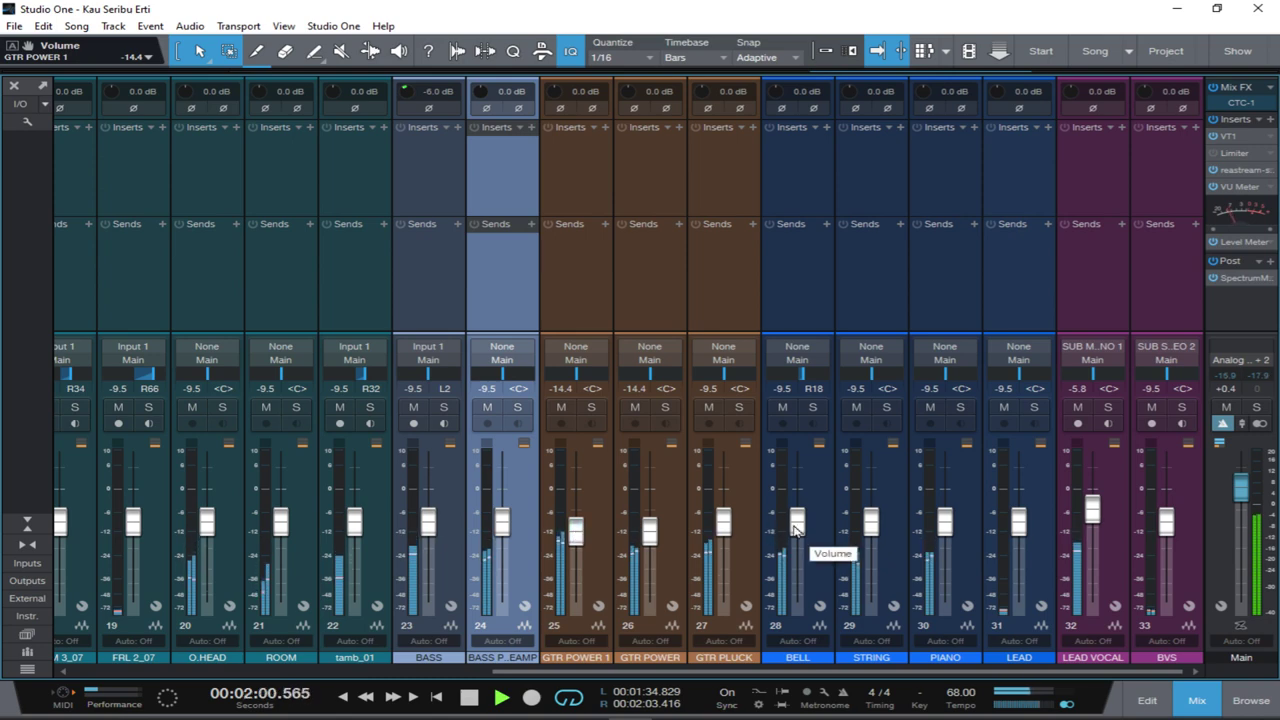
Lower the faders of BELL to -11.7 dB, STRING to -15.3 dB, PIANO to -14.0 dB, and GTR POWER 1 and GTR POWER to -16.7 dB.
drag(796, 526, 866, 537)
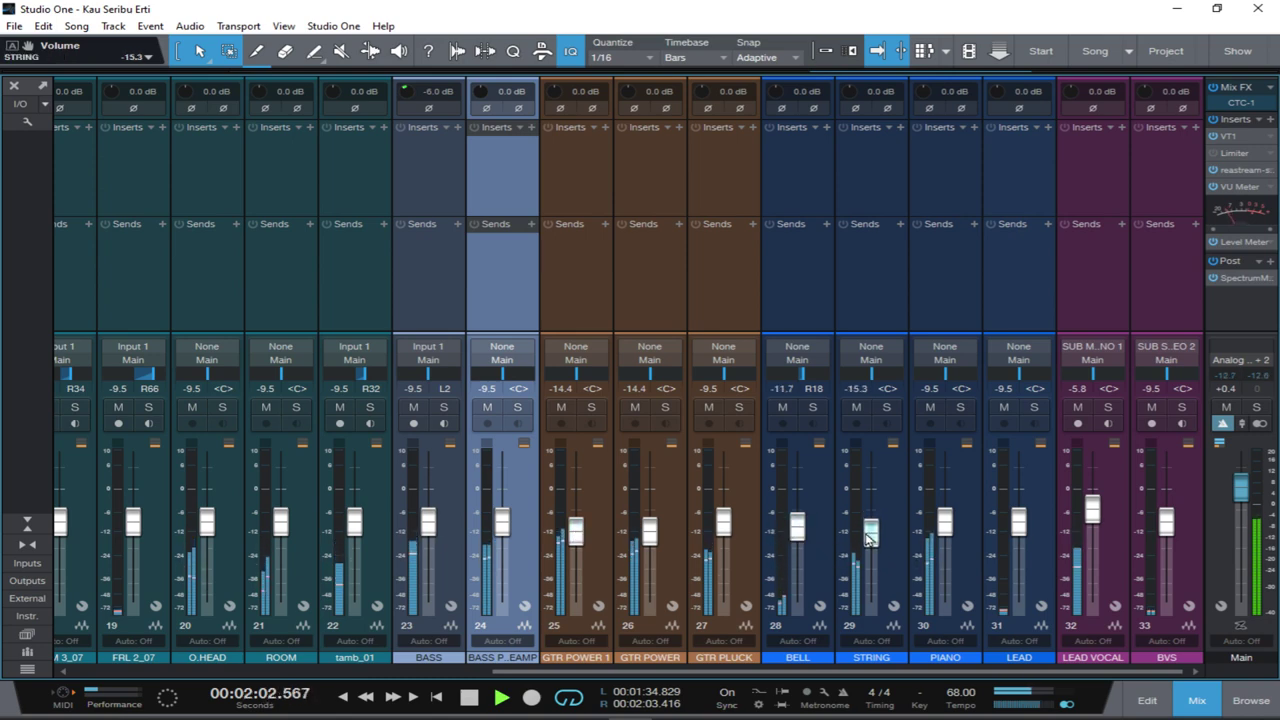
drag(943, 524, 944, 530)
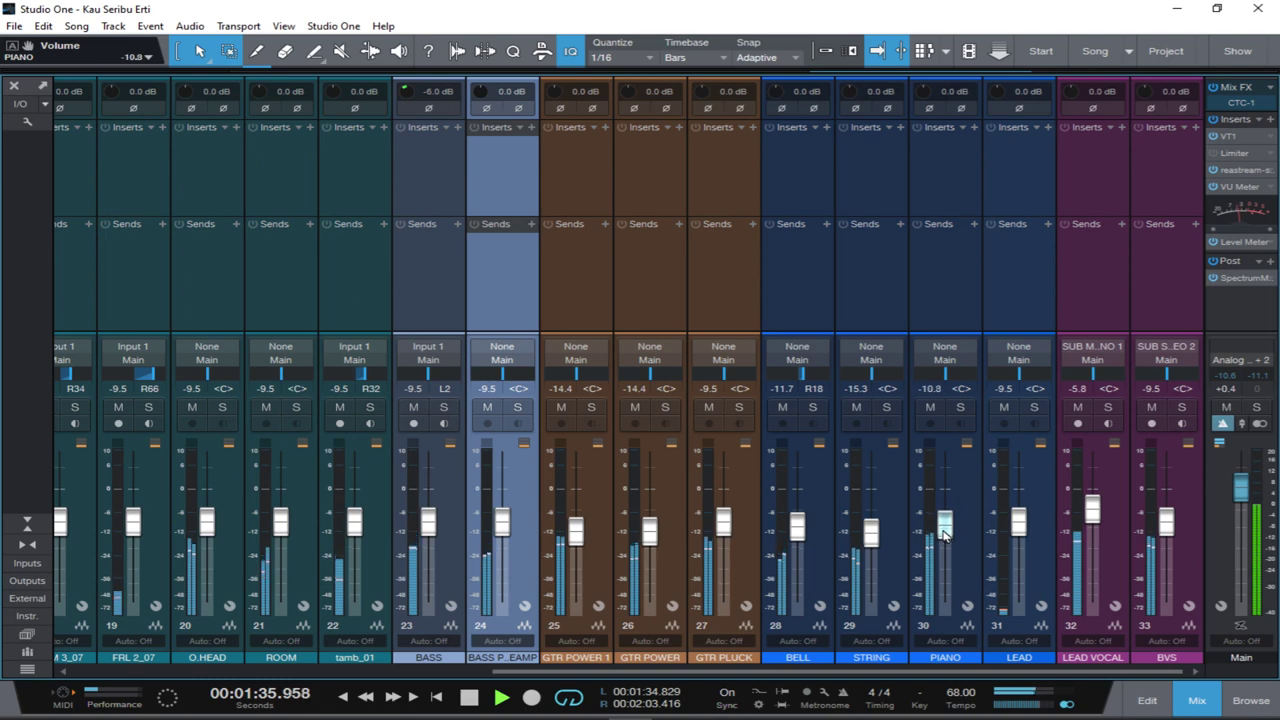
drag(643, 537, 645, 542)
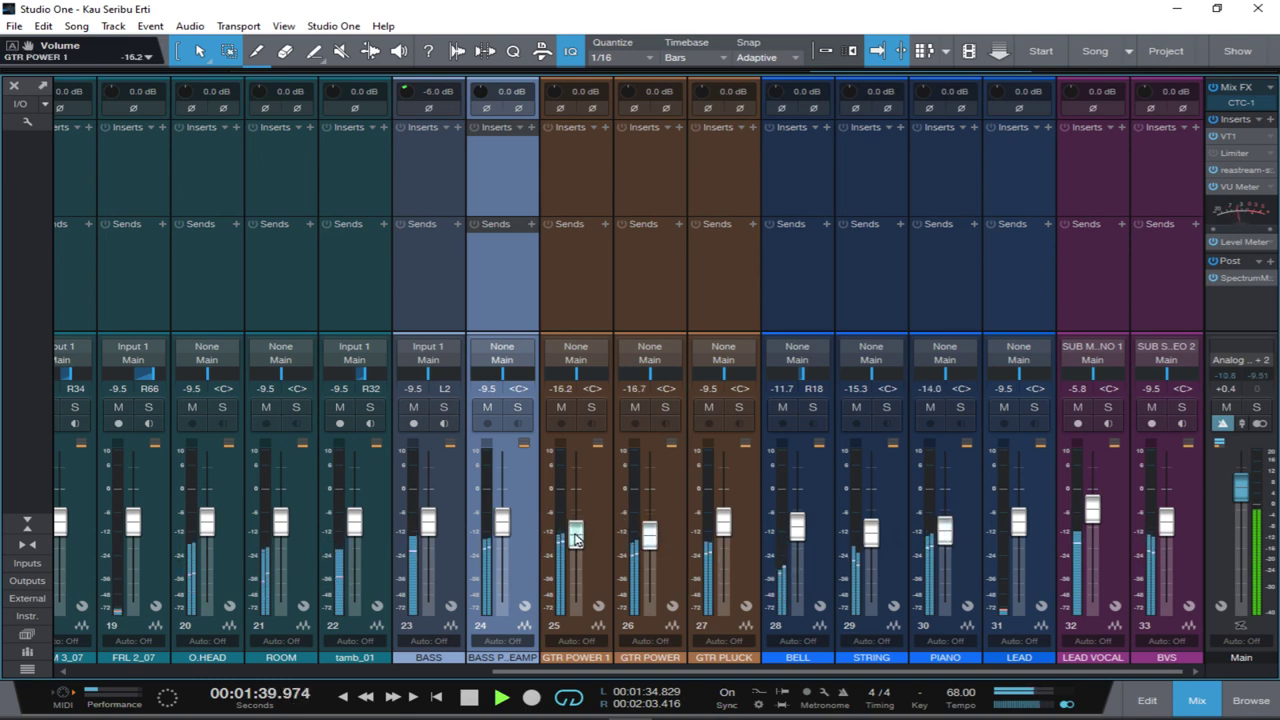
click(565, 277)
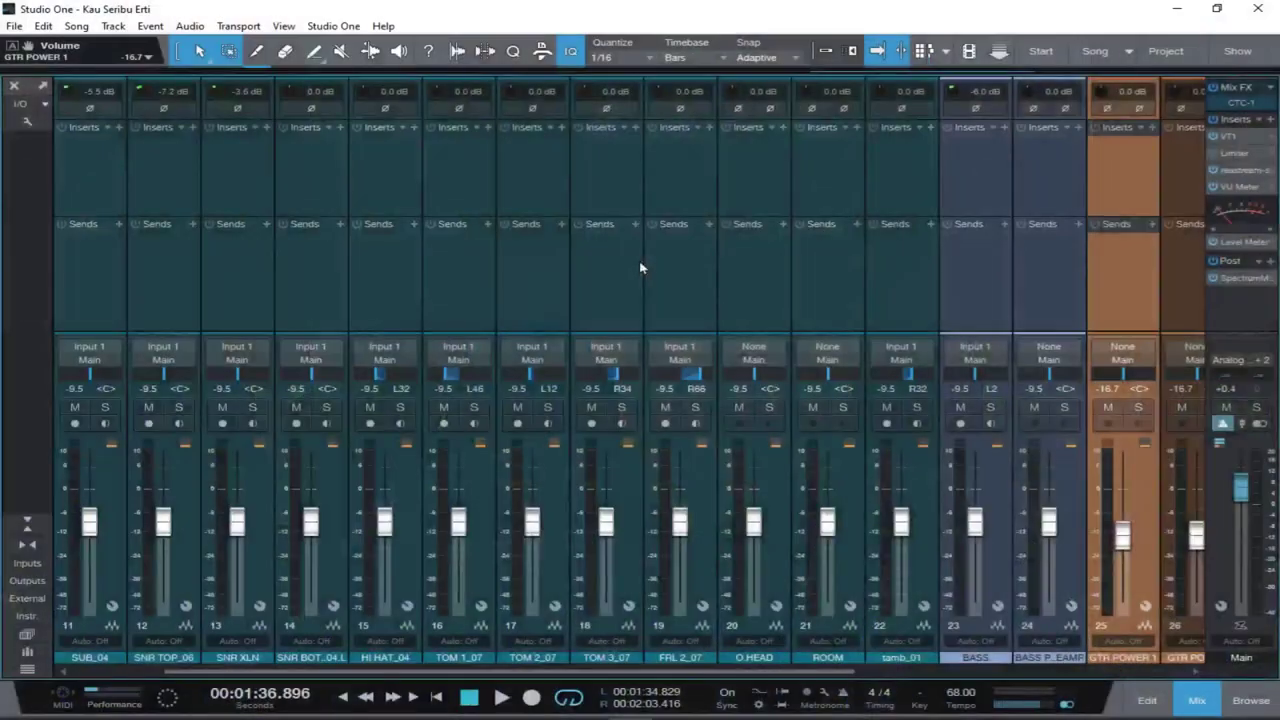
Play back the rebalanced mix, check the drum channel meters, and stop playback.
key(space)
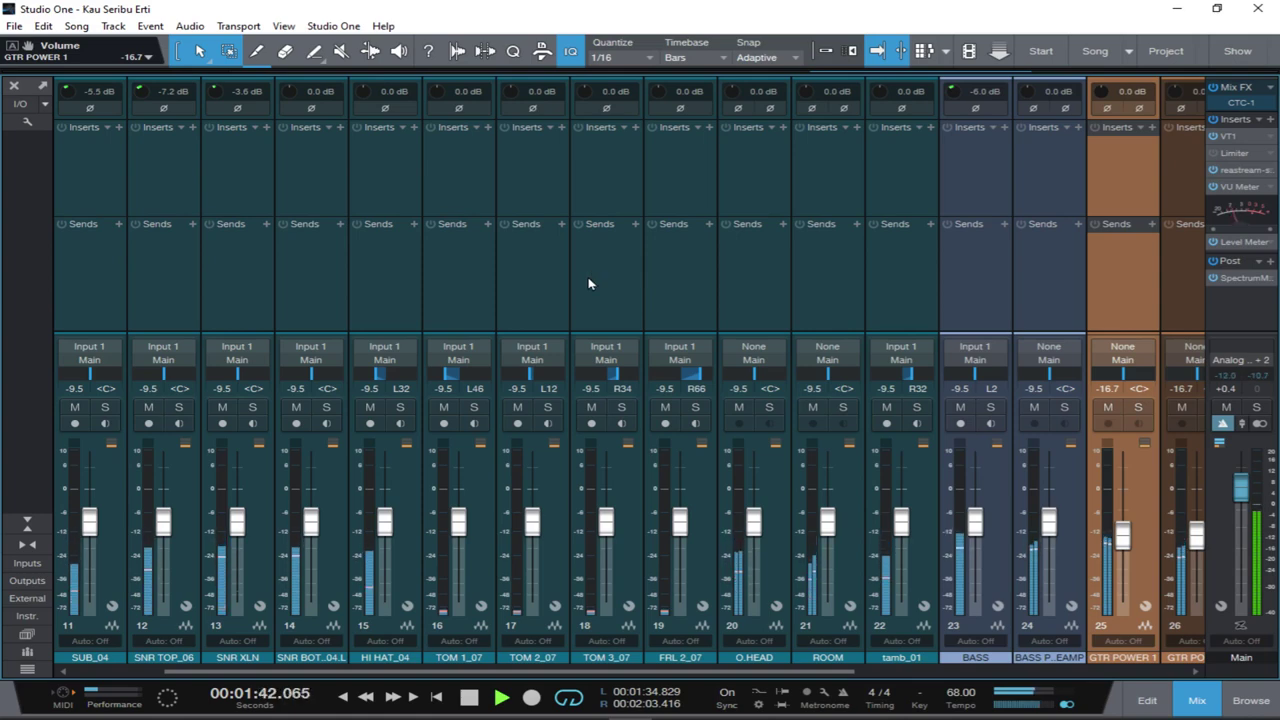
scroll(588, 284, left, 1)
scroll(588, 284, left, 1)
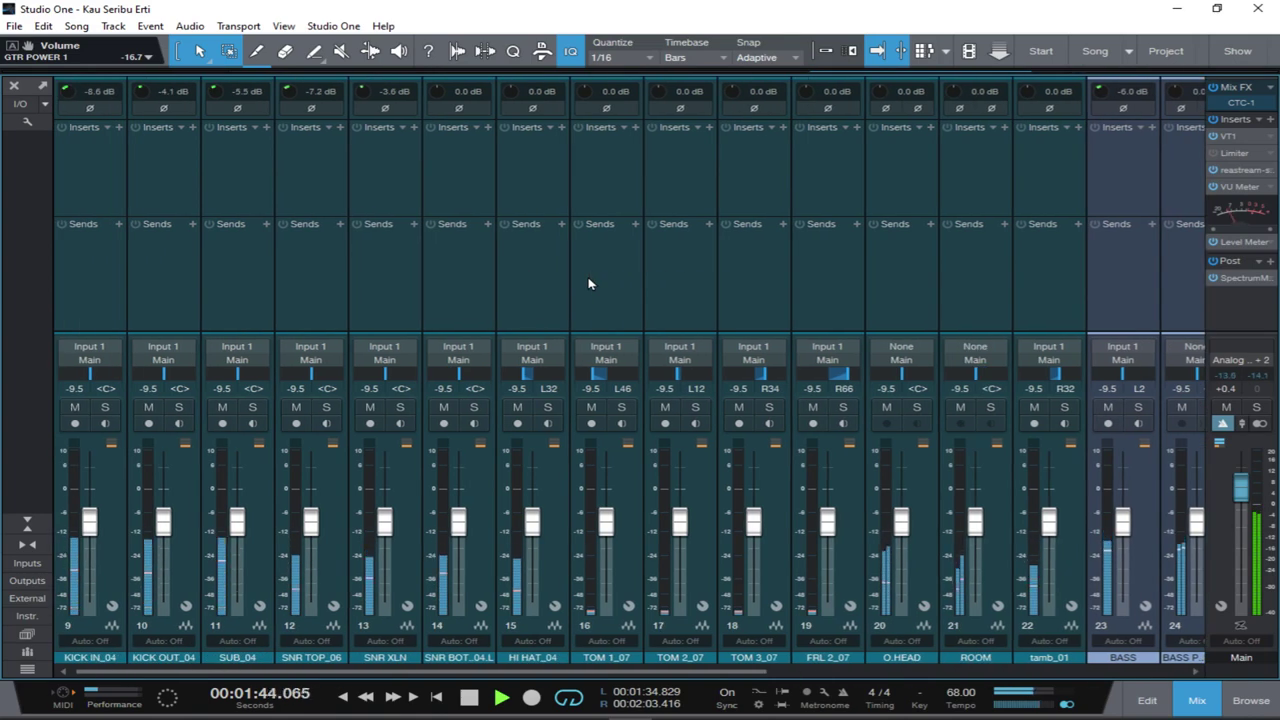
key(space)
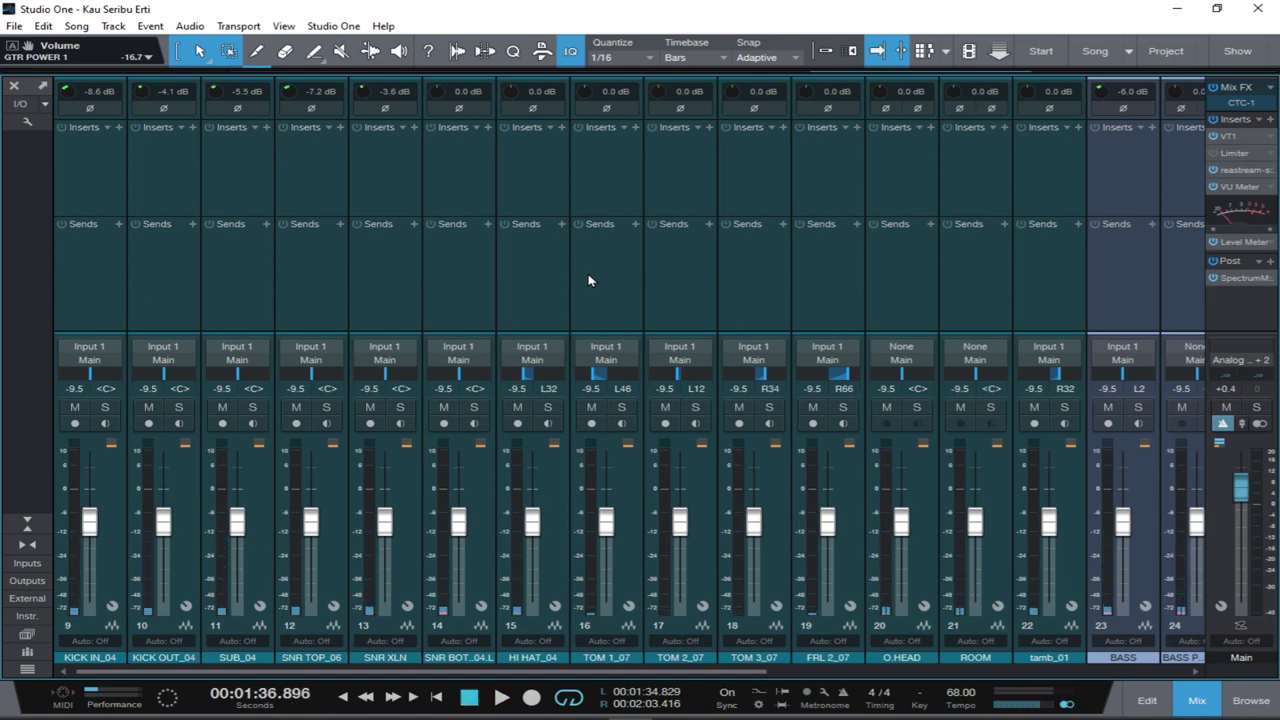
scroll(505, 268, right, 9)
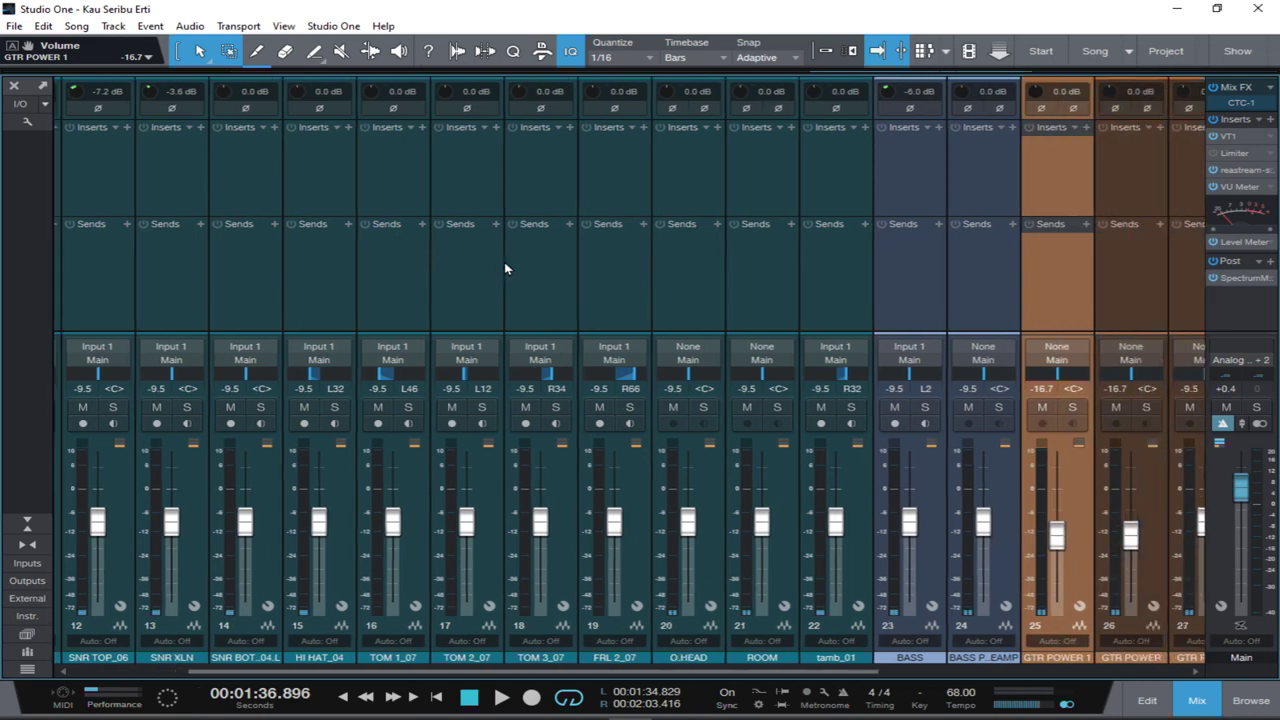
scroll(505, 268, right, 1)
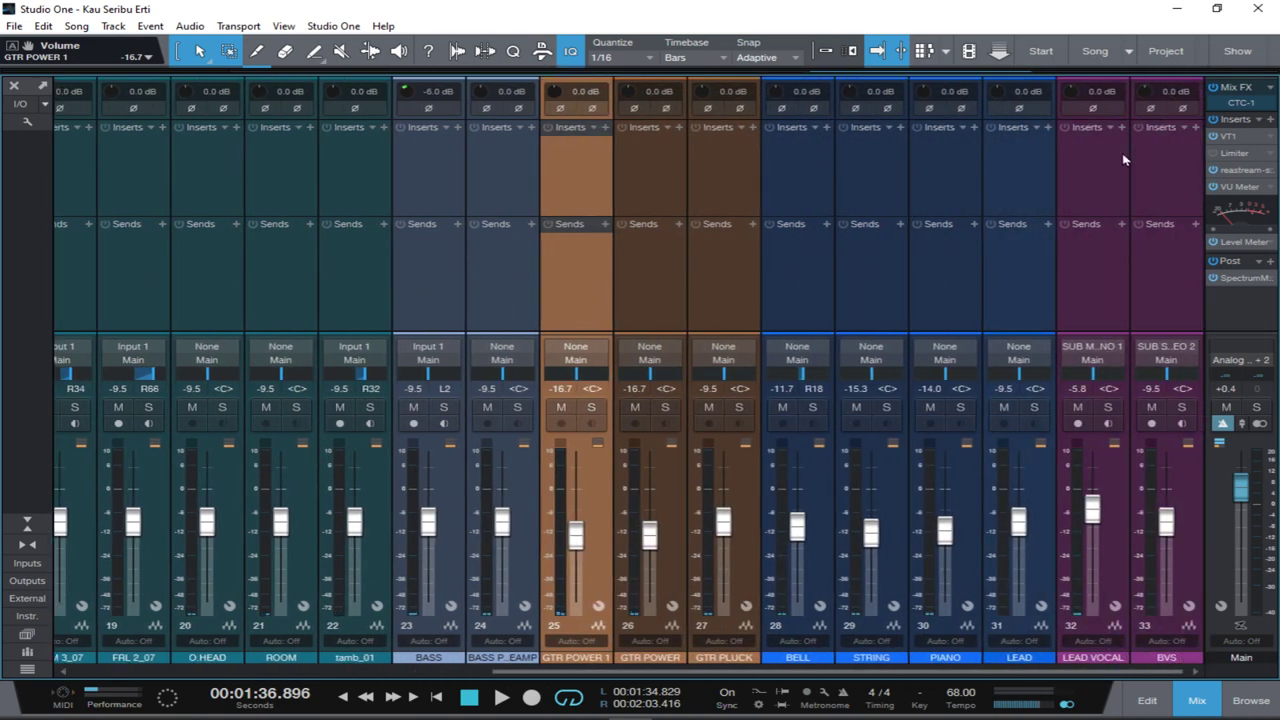
Open the VT1 channel strip on the Main bus and lower its compressor threshold to -16.78 dB during playback.
click(1233, 139)
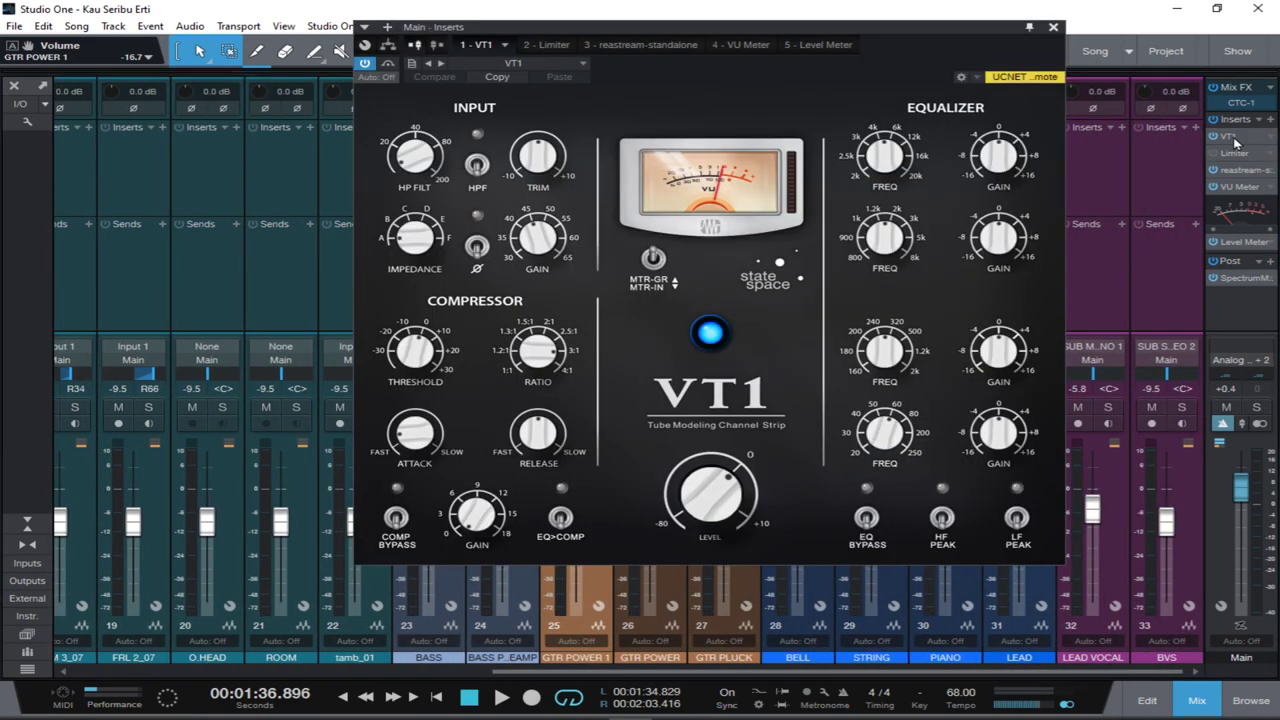
key(space)
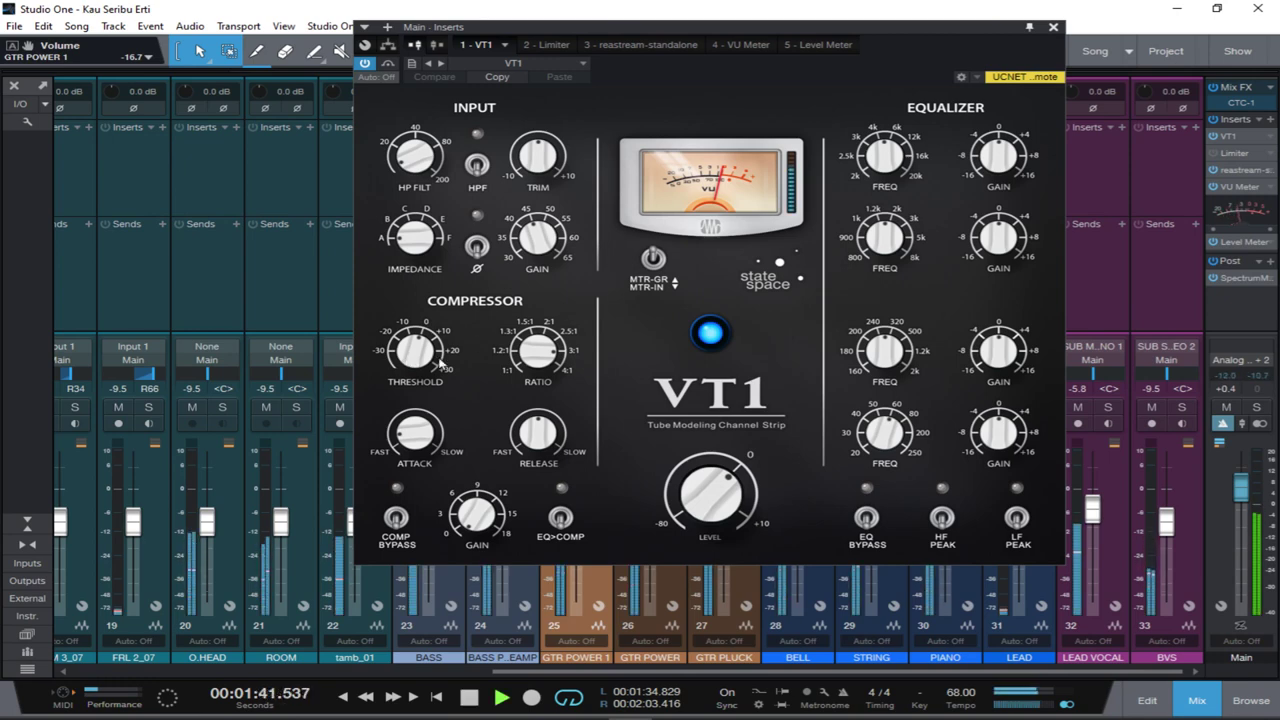
drag(521, 355, 519, 368)
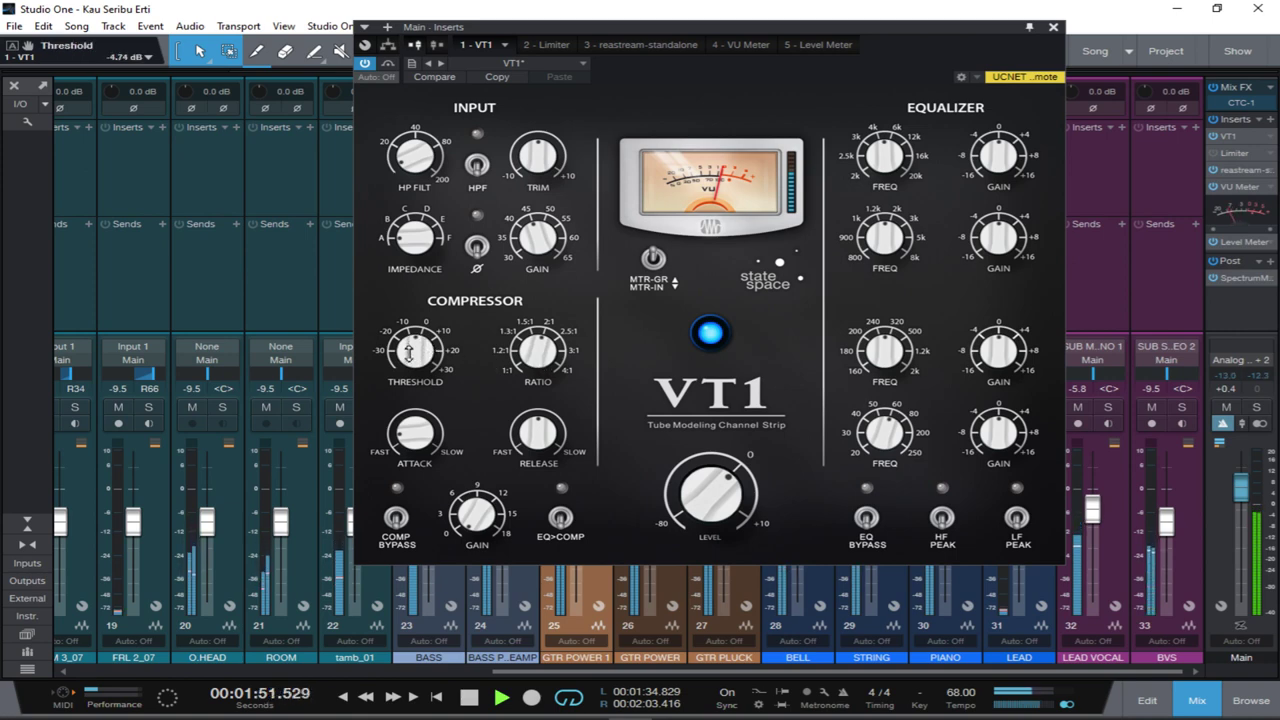
drag(409, 349, 407, 358)
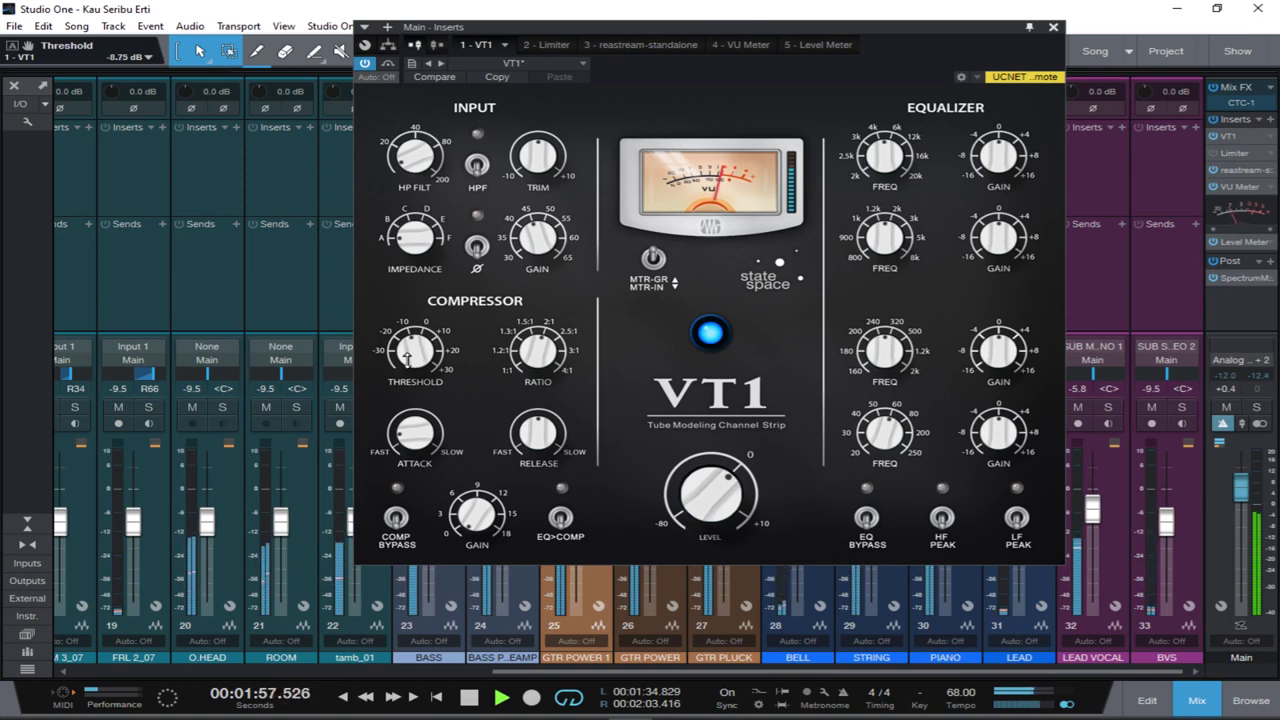
drag(407, 363, 407, 371)
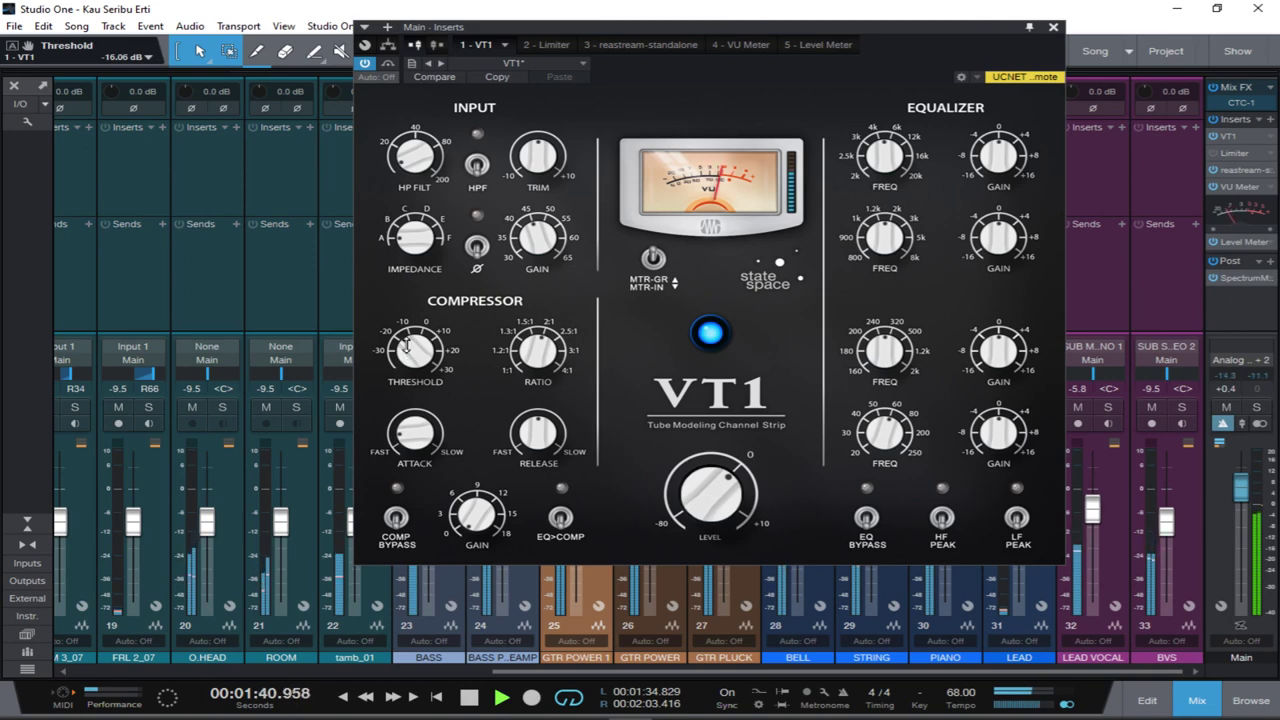
drag(406, 346, 406, 347)
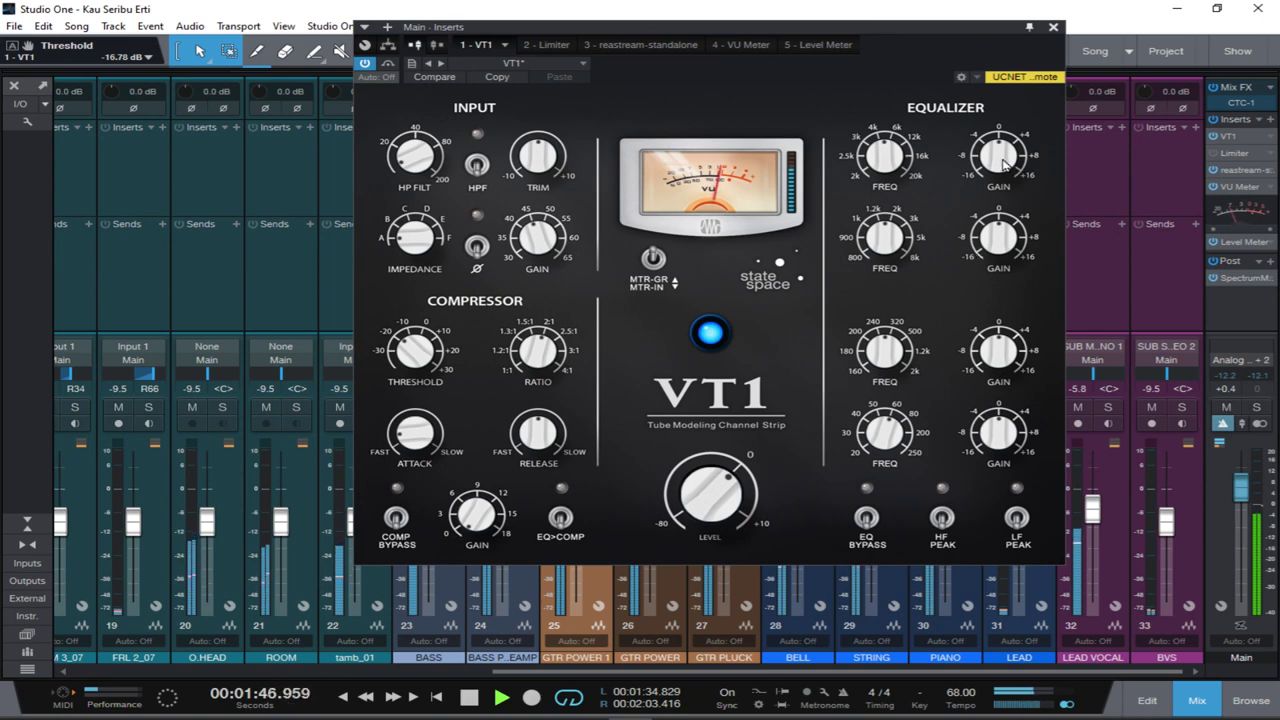
Set the VT1 high EQ band to 9.56 kHz with 2.77 dB gain, stop playback, and close the plug-in.
drag(890, 160, 905, 145)
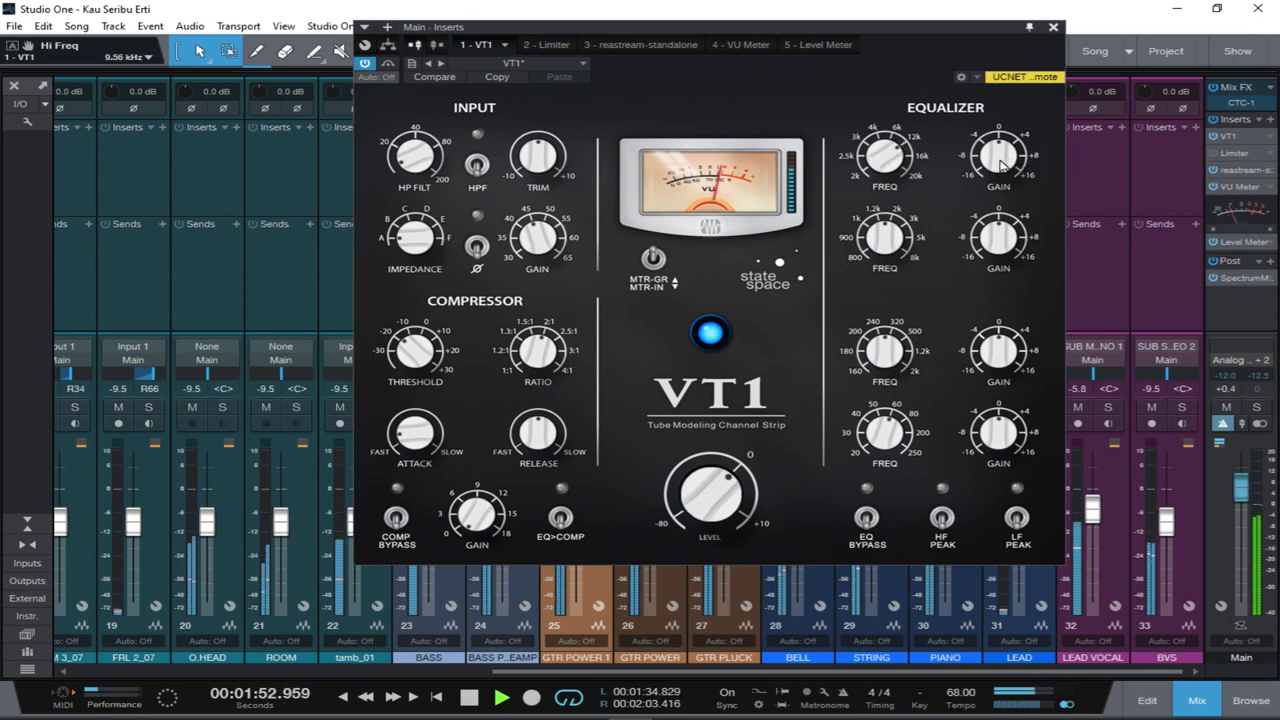
drag(1000, 157, 1010, 155)
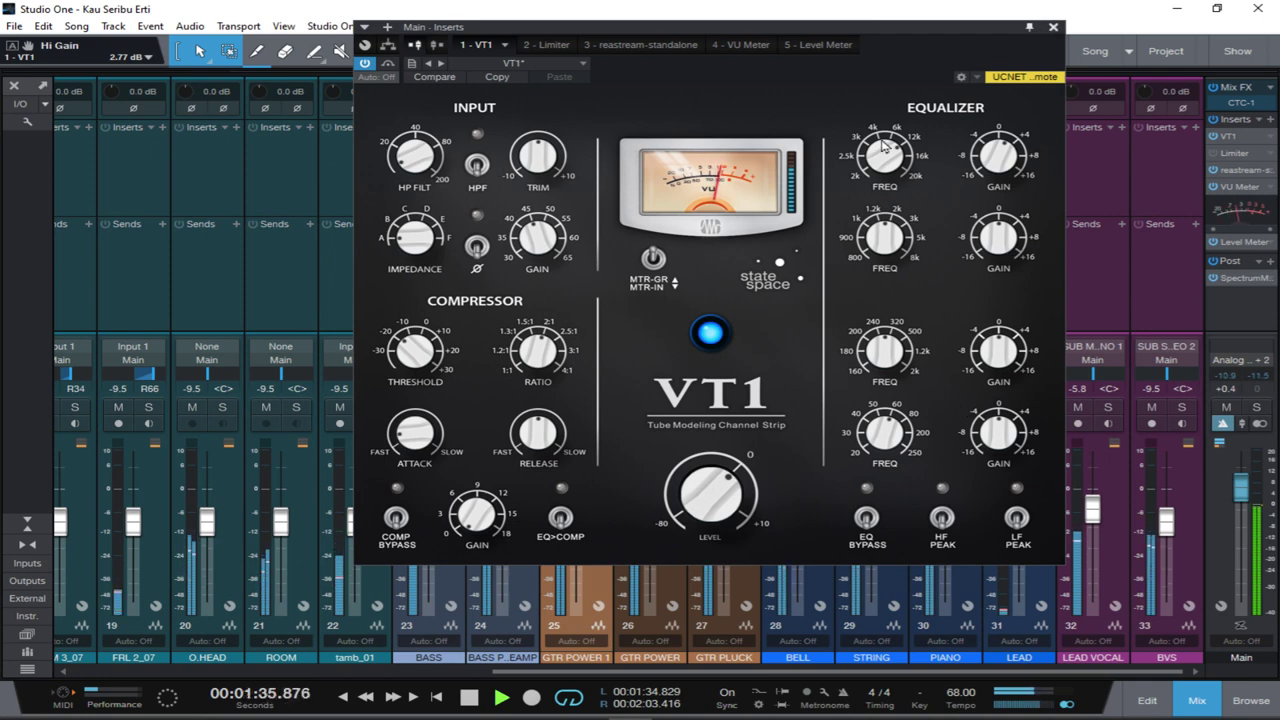
key(space)
click(1053, 28)
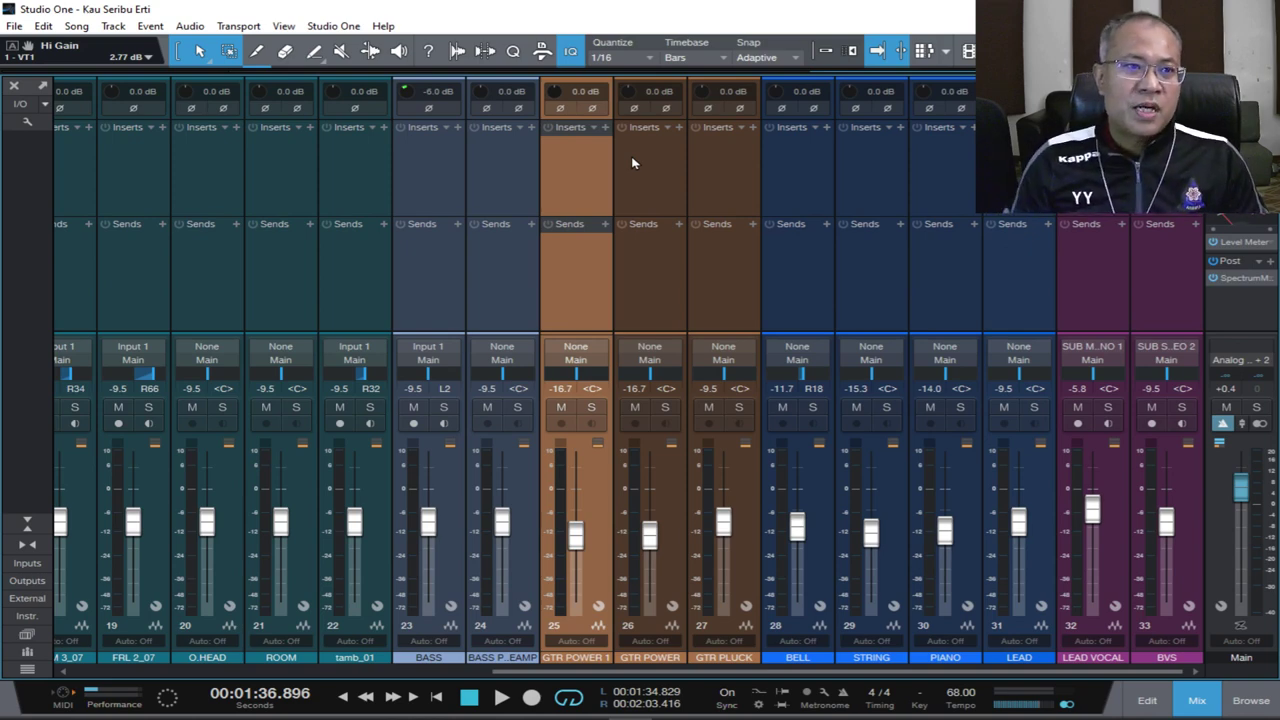
Review the channel strips with a short playback, glance at the arrangement, and select the ROOM channel in the mixer.
scroll(632, 163, left, 4)
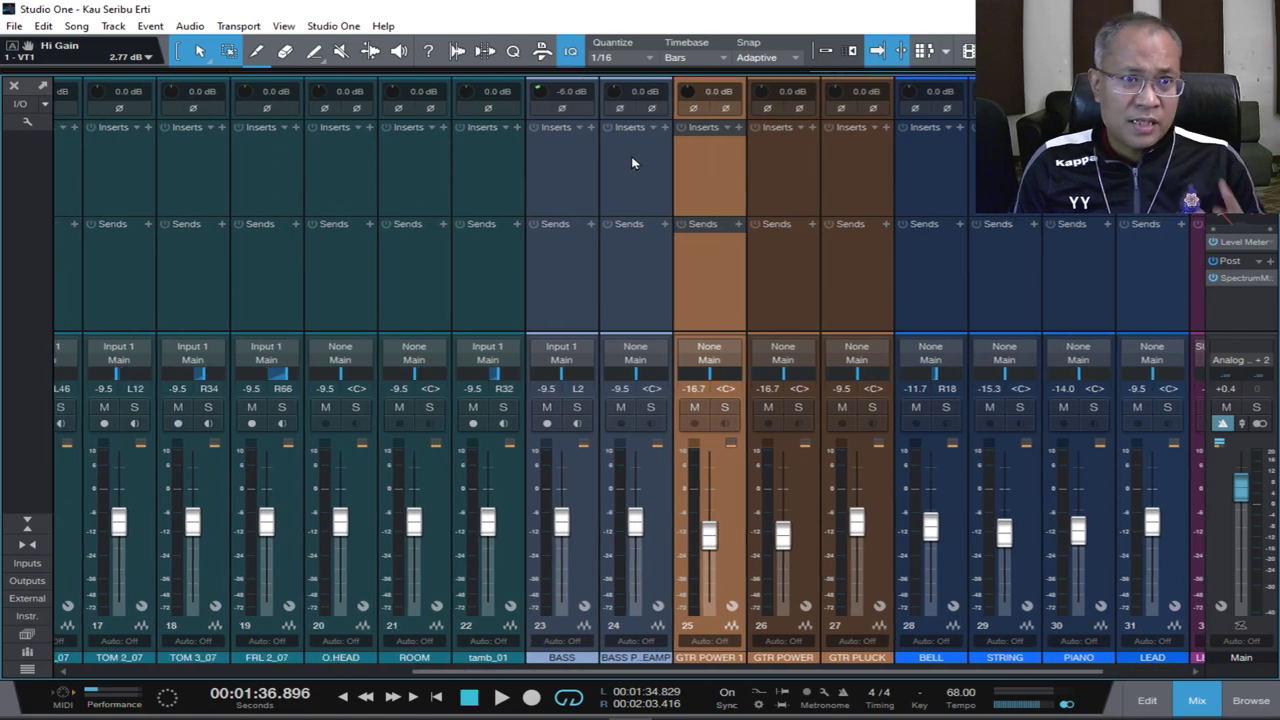
scroll(632, 163, left, 5)
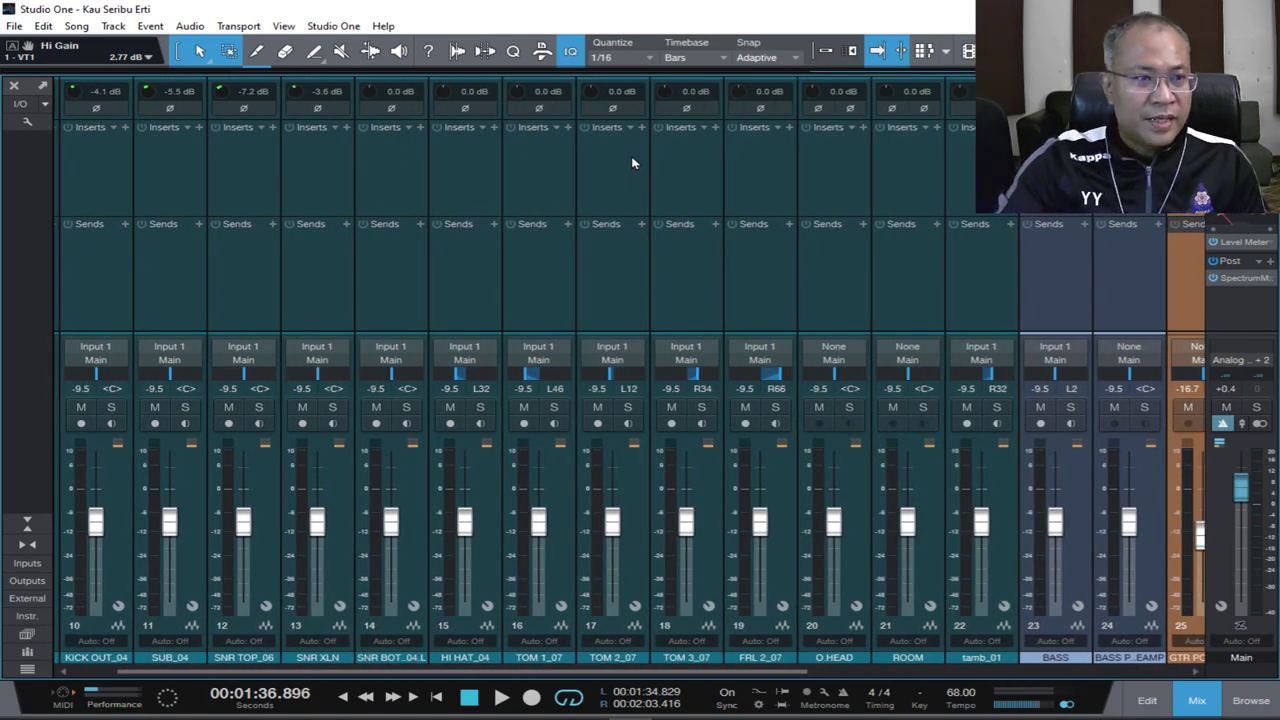
scroll(632, 163, left, 1)
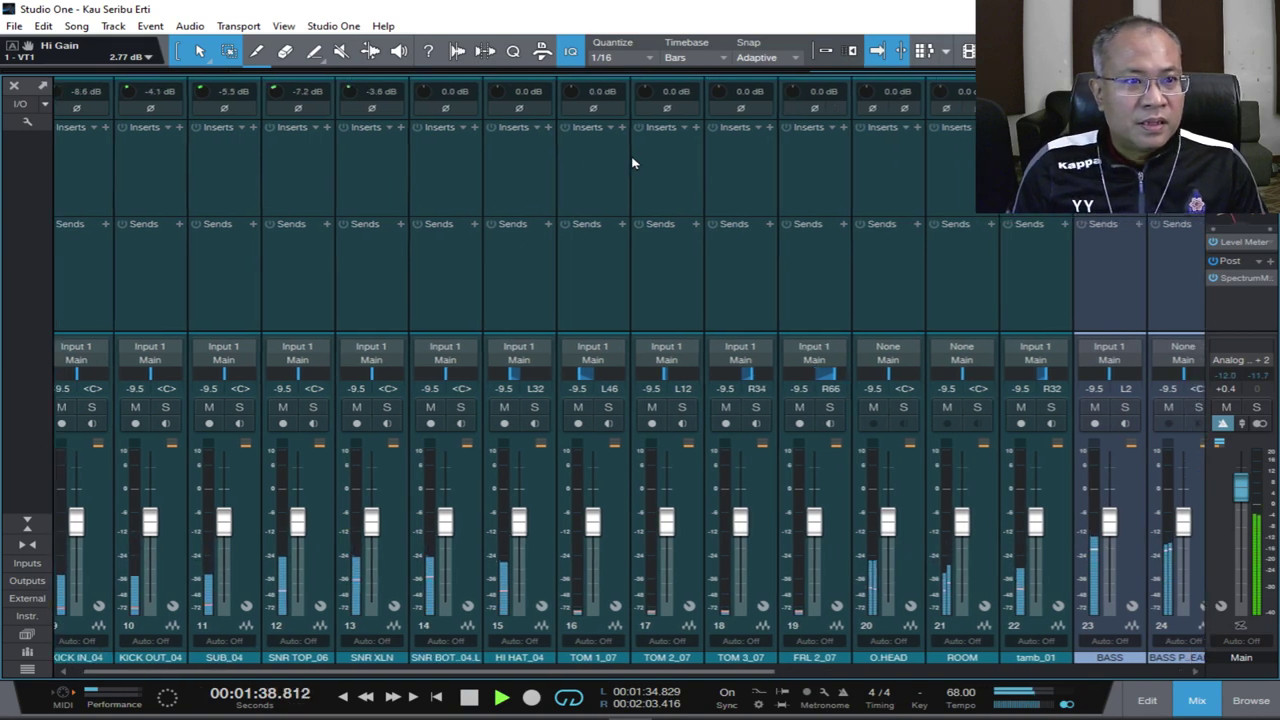
scroll(600, 163, left, 1)
key(space)
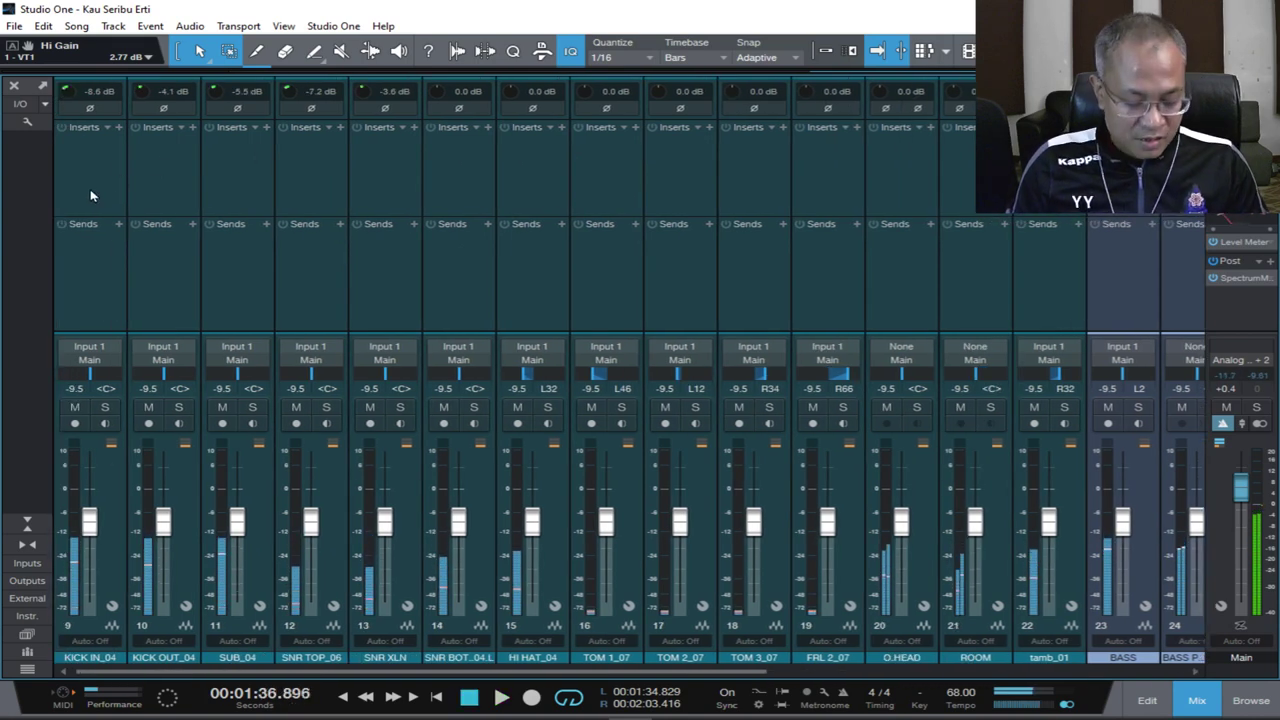
key(F3)
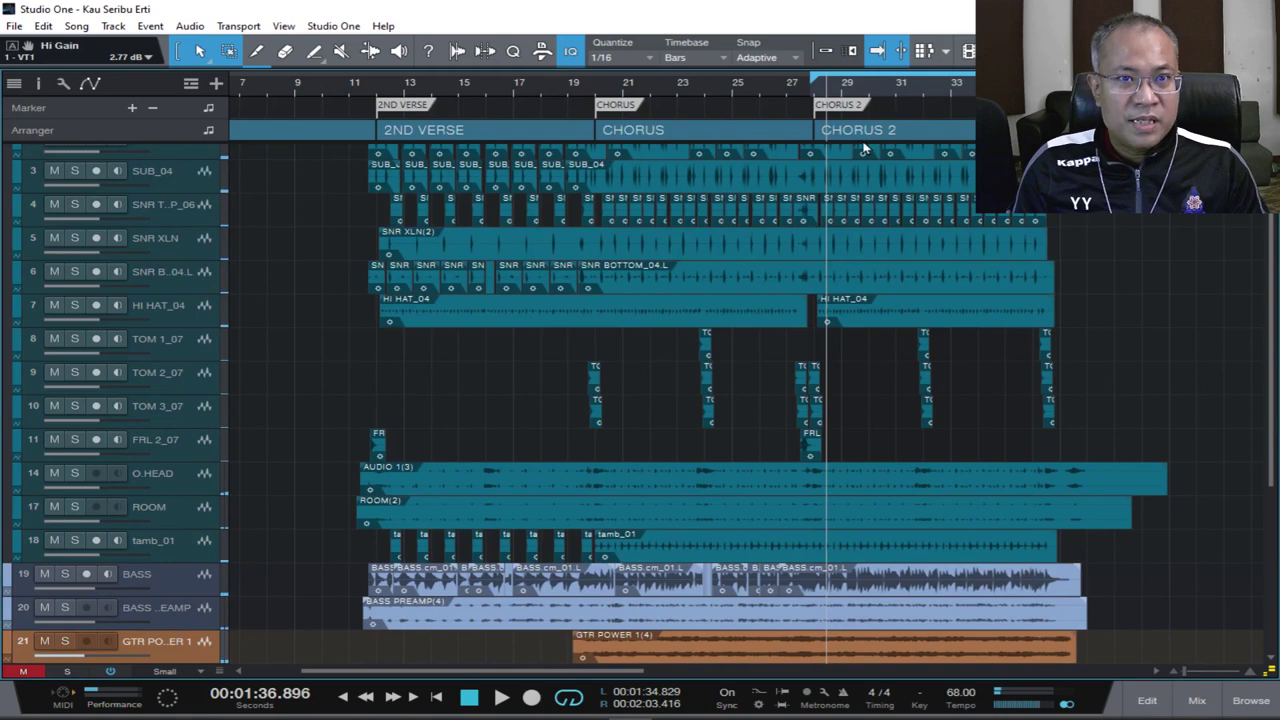
key(F3)
scroll(448, 187, left, 4)
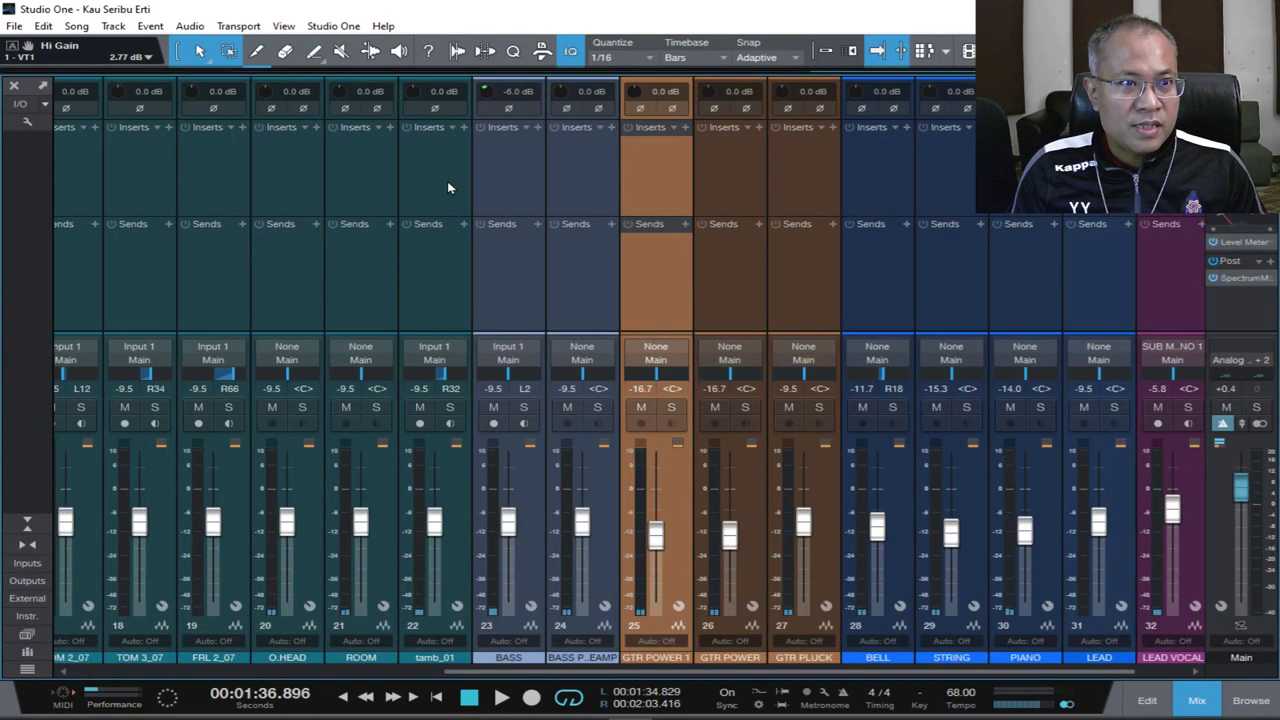
scroll(448, 187, left, 3)
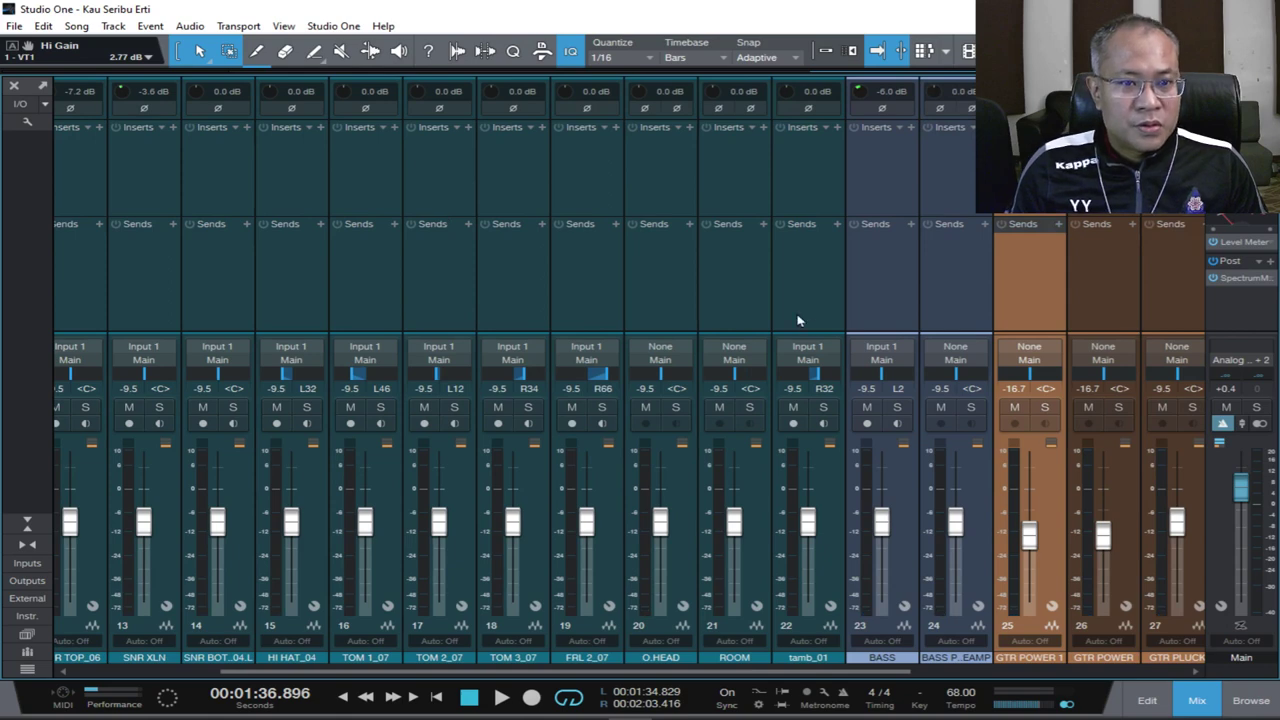
click(738, 300)
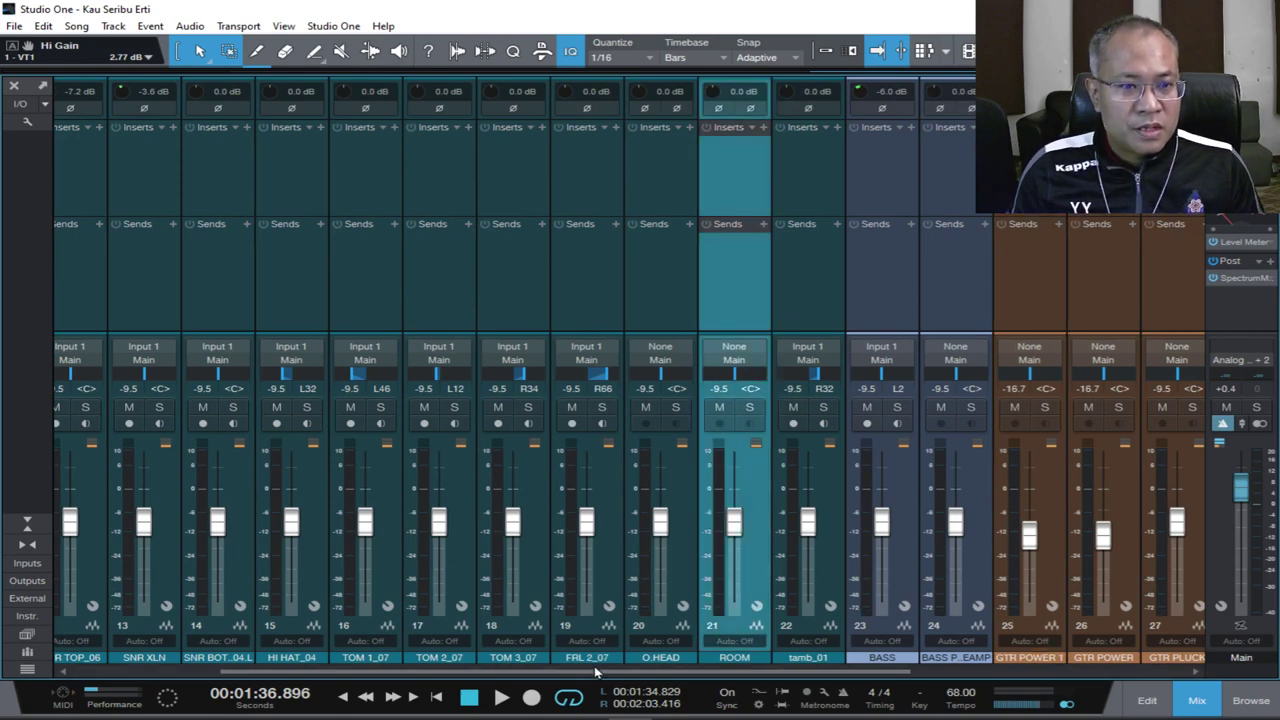
Select the drum channels from KICK IN_04 through ROOM and add a bus for them.
drag(595, 672, 315, 670)
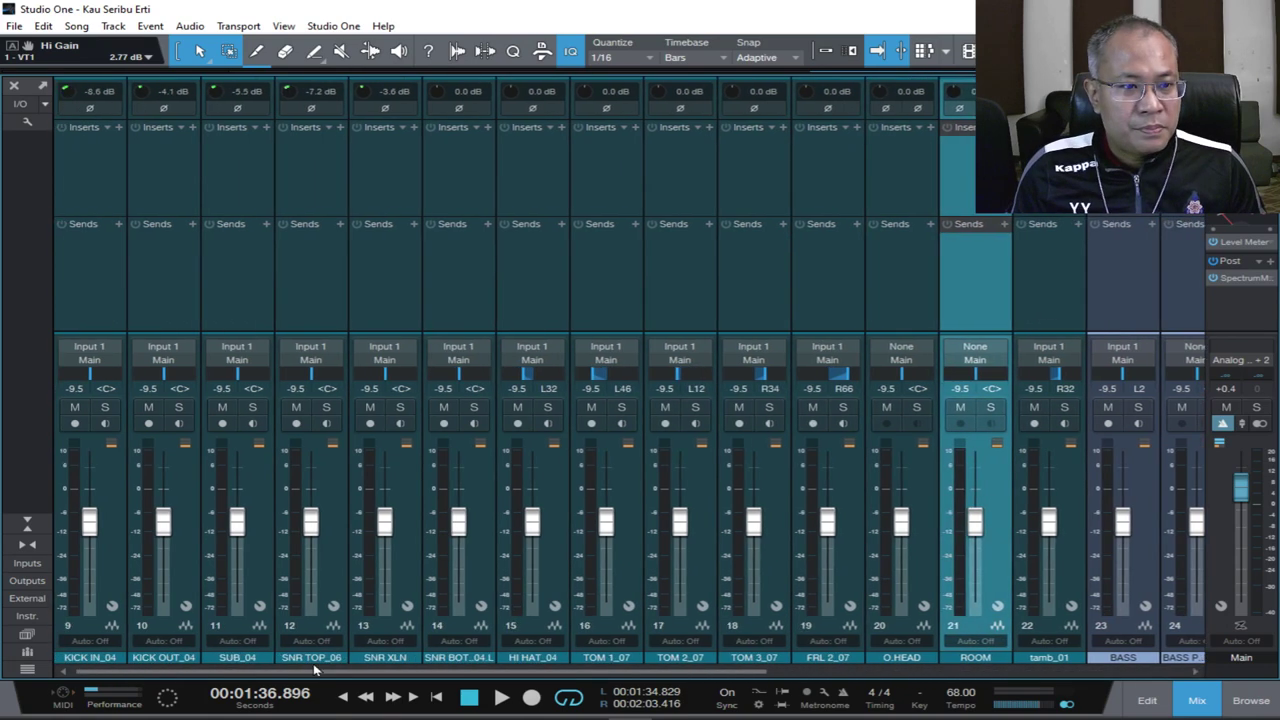
shift+click(97, 277)
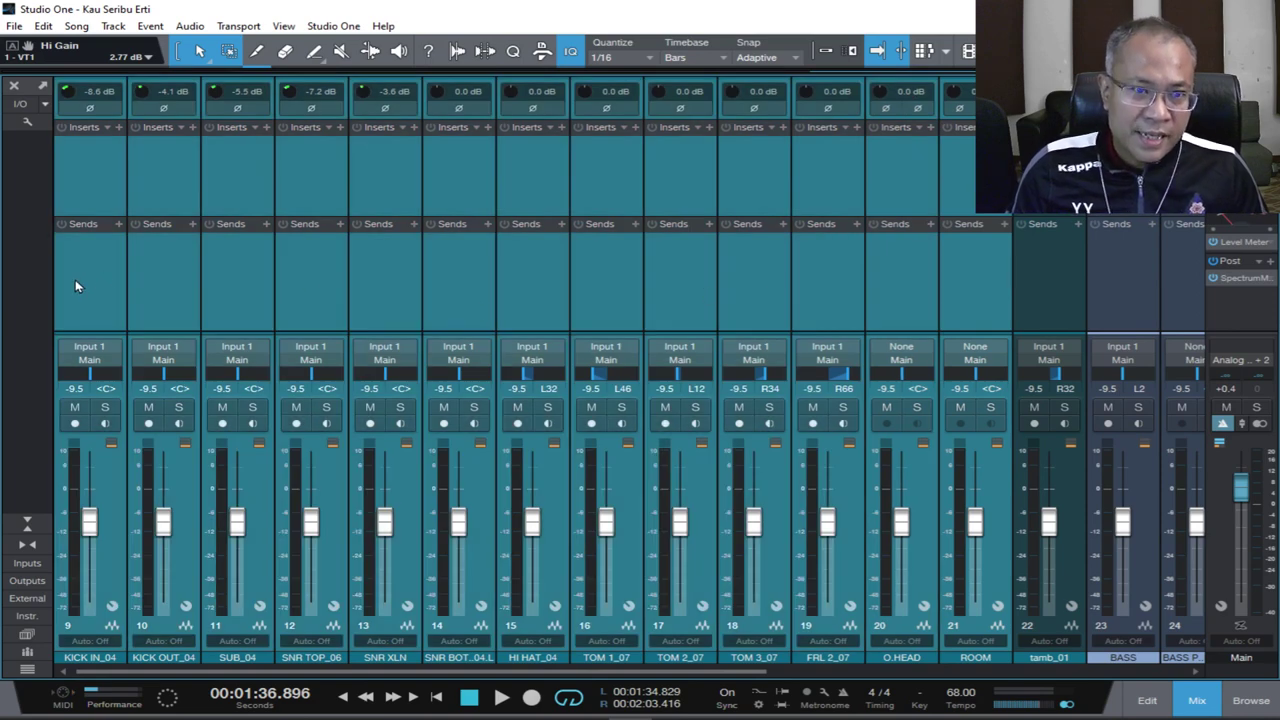
click(981, 289)
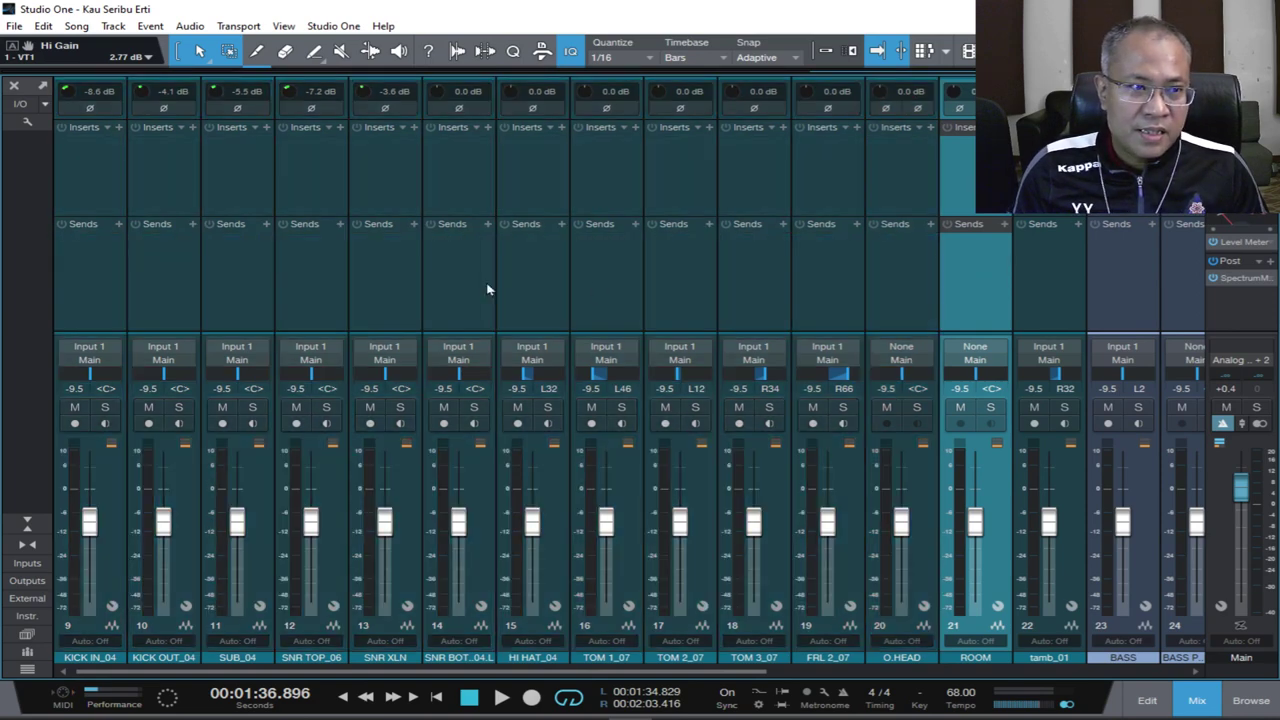
shift+click(104, 292)
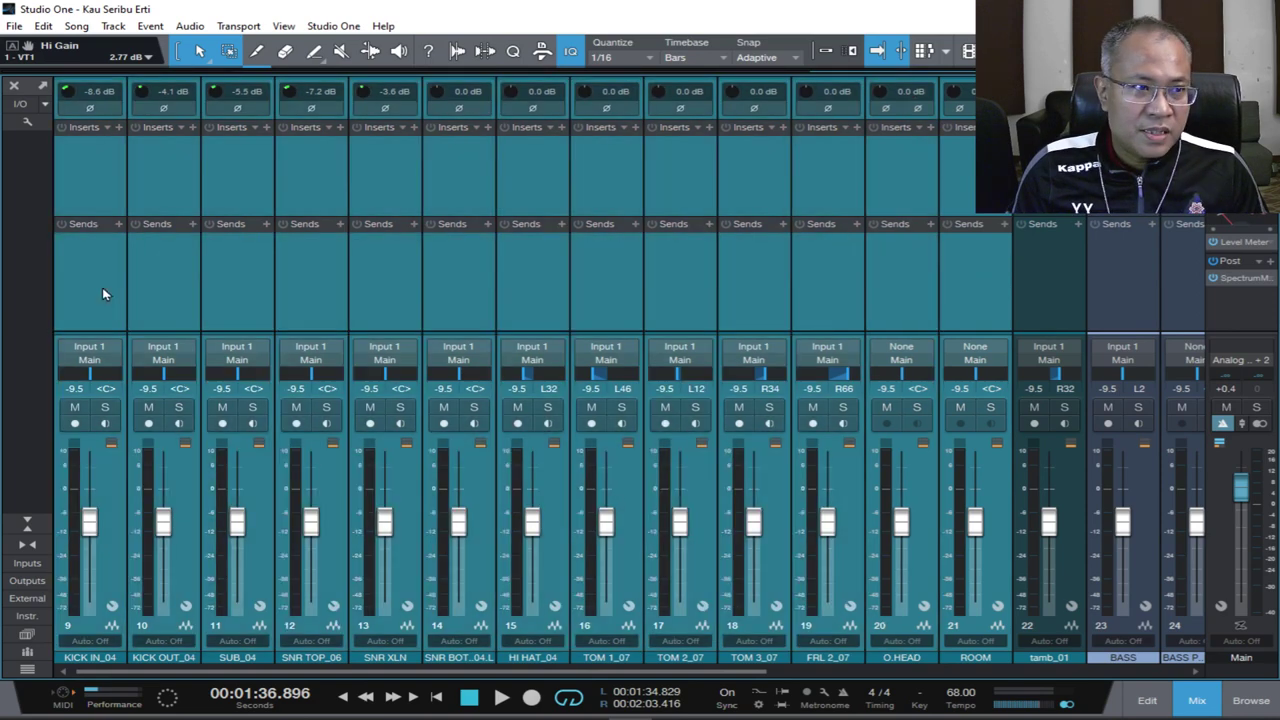
right_click(810, 284)
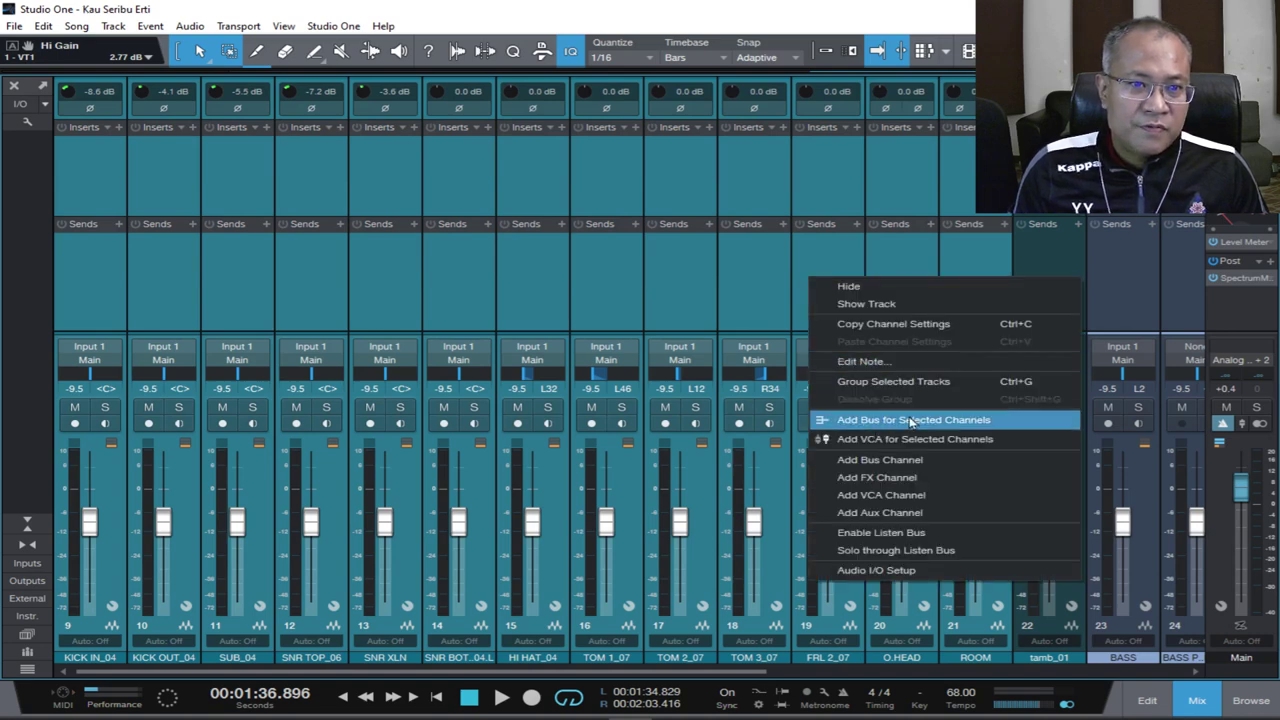
click(951, 420)
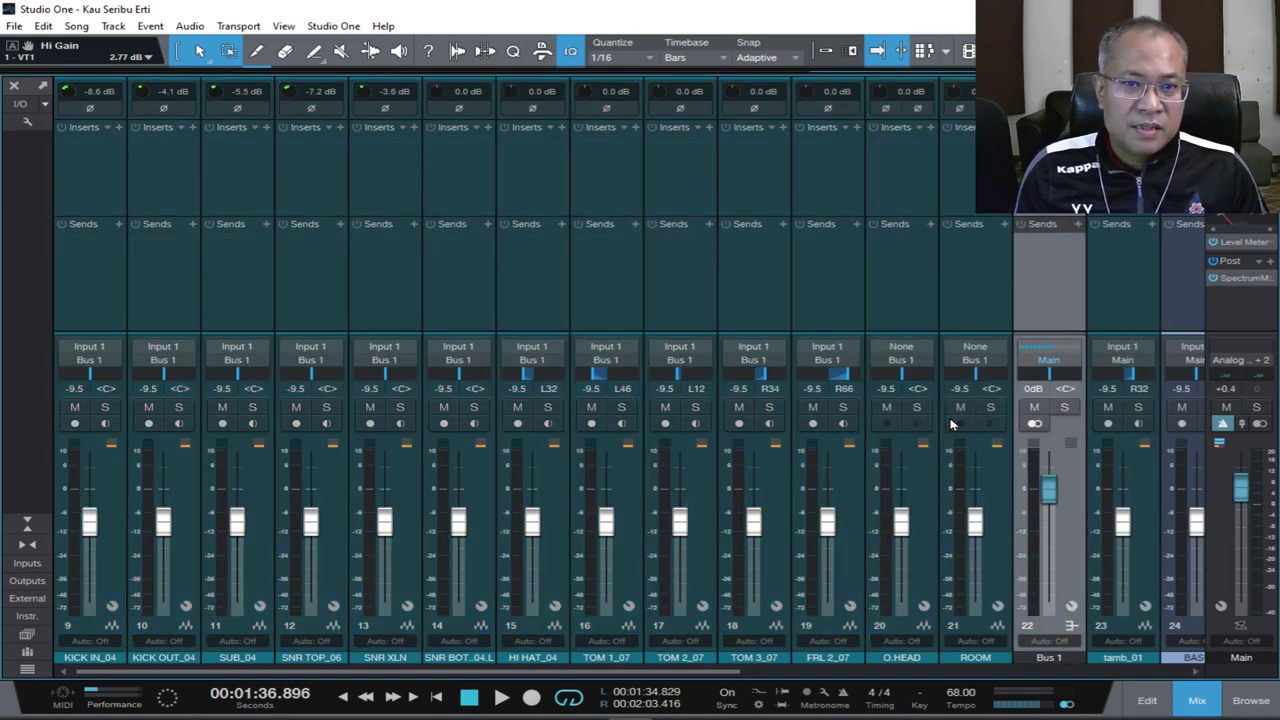
Find Pro EQ among the PreSonus effects and insert it on the new drum bus, Bus 1.
click(1240, 701)
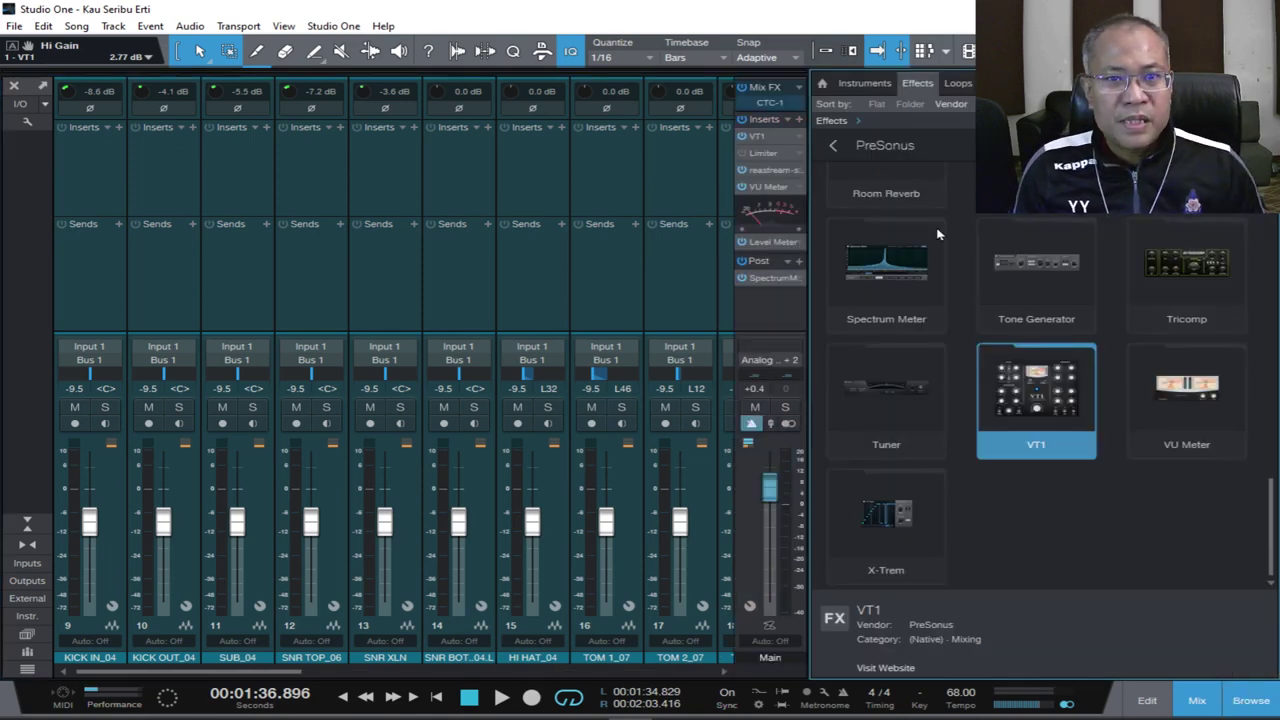
scroll(938, 234, up, 3)
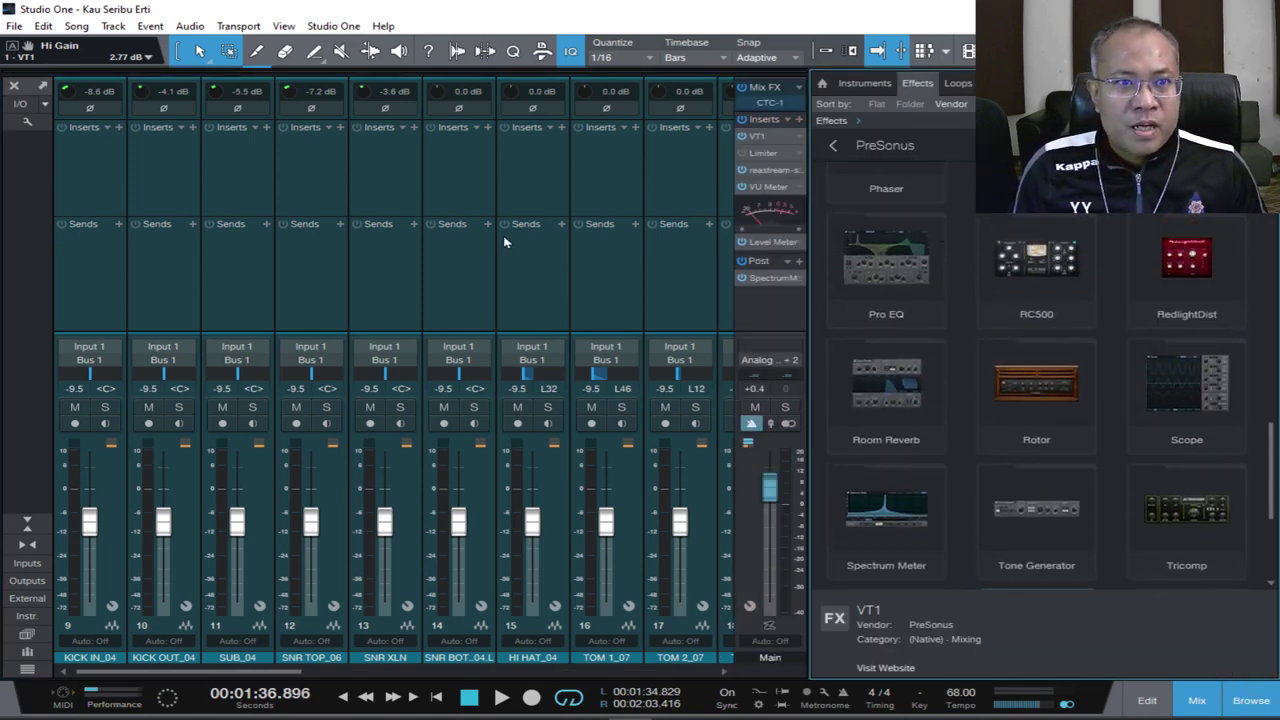
scroll(504, 238, right, 5)
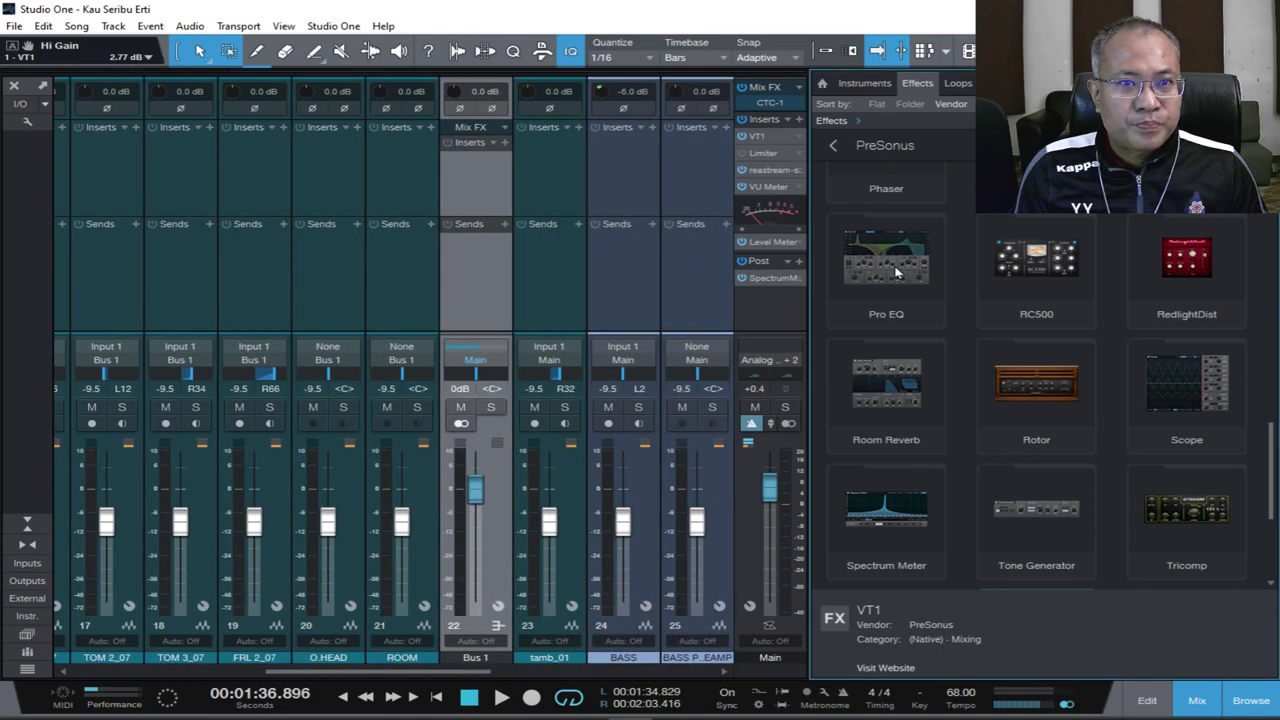
drag(896, 271, 460, 177)
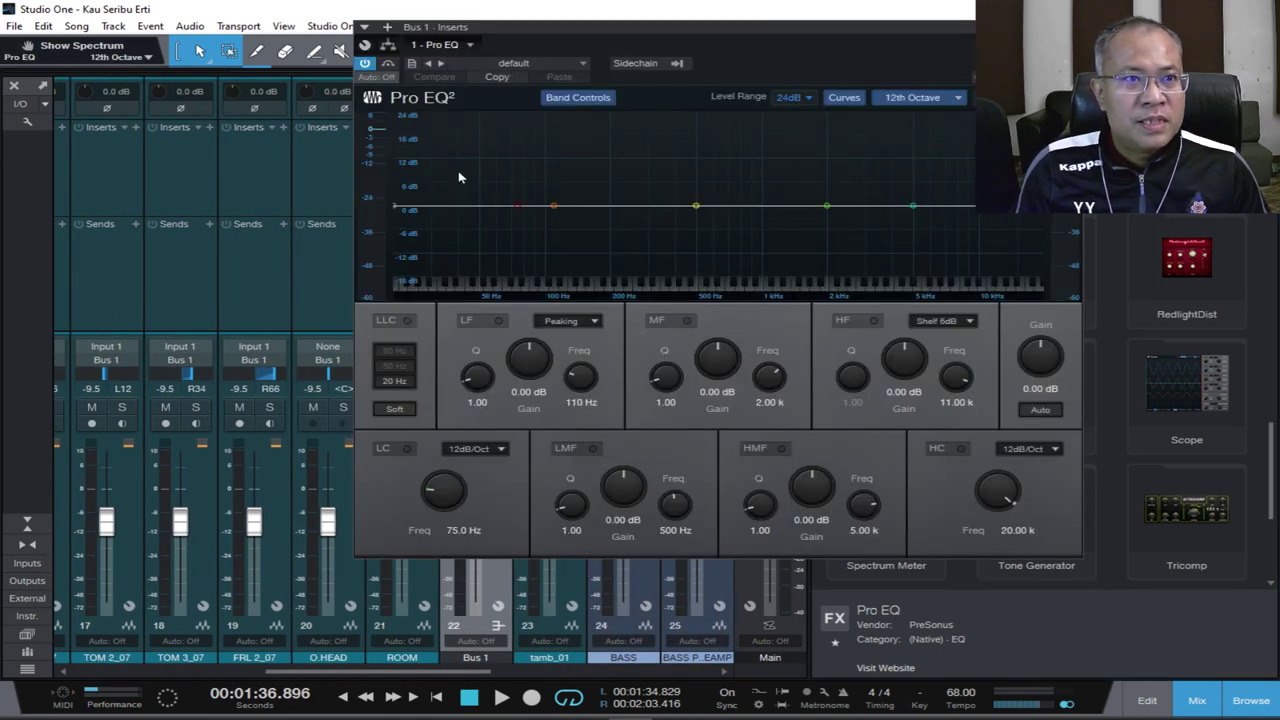
During playback, enable the Pro EQ low cut at 20 Hz with a 48dB/Oct slope, then stop playback.
key(space)
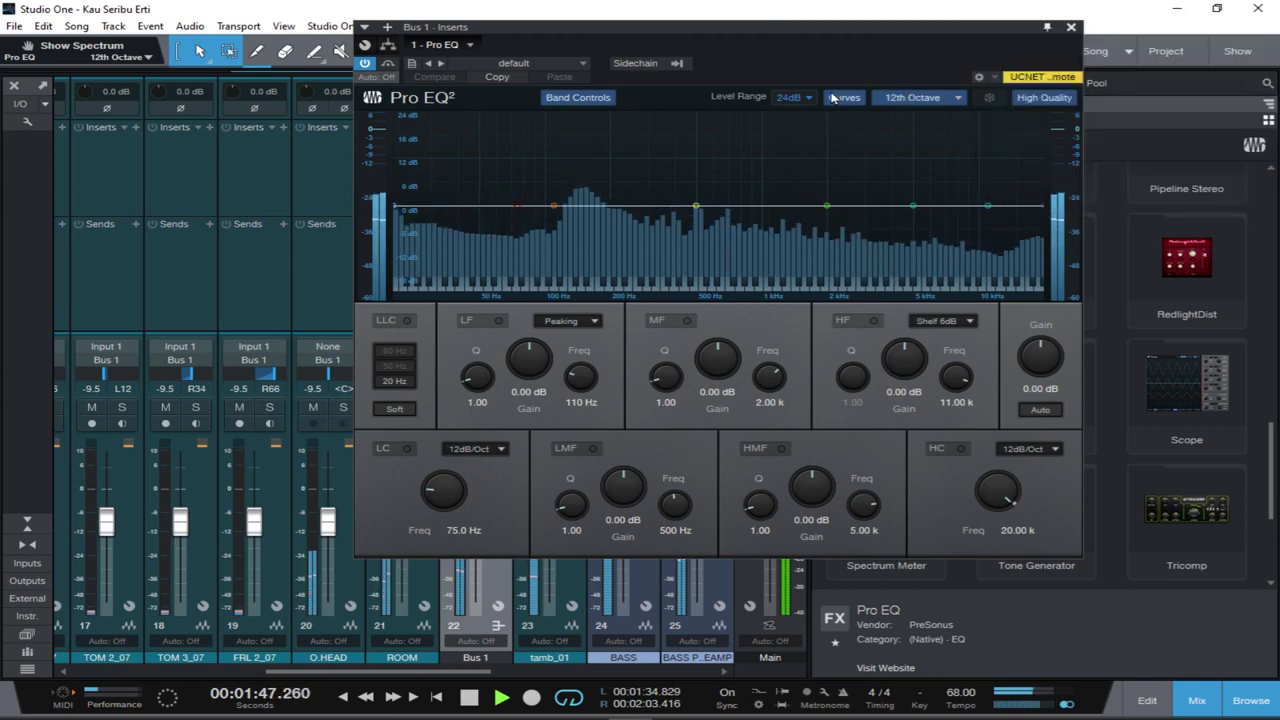
click(404, 449)
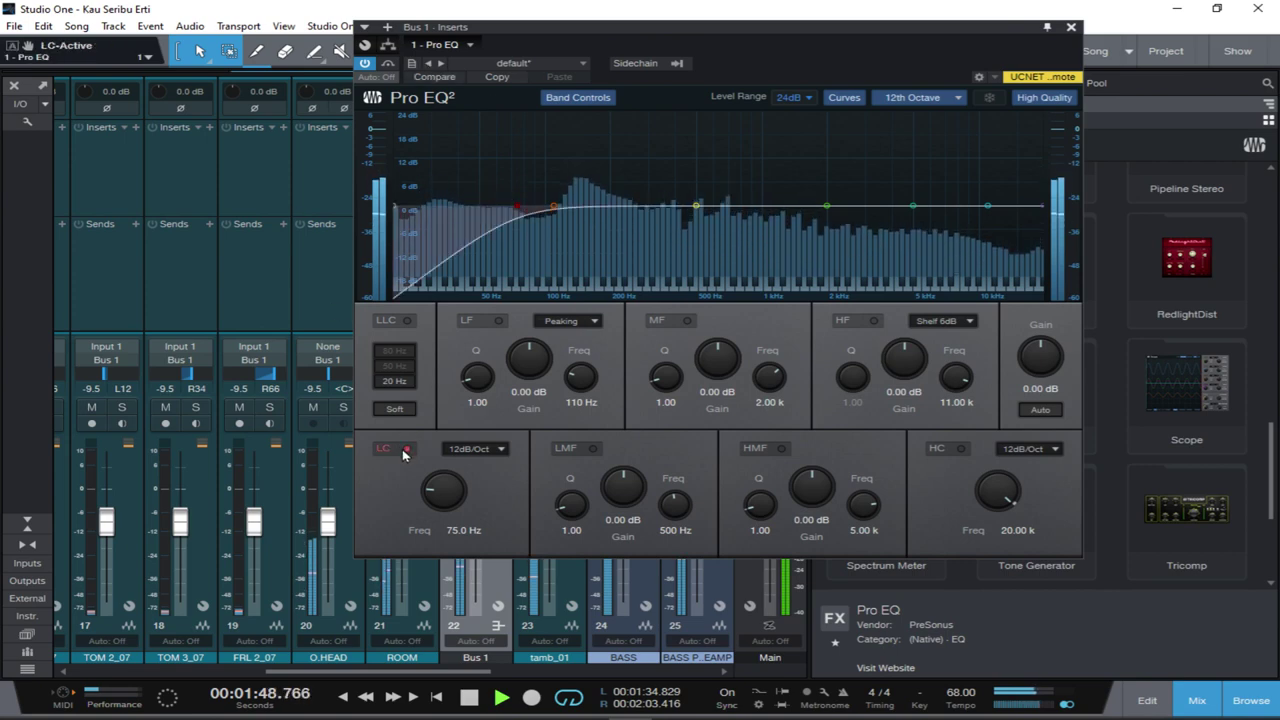
click(465, 530)
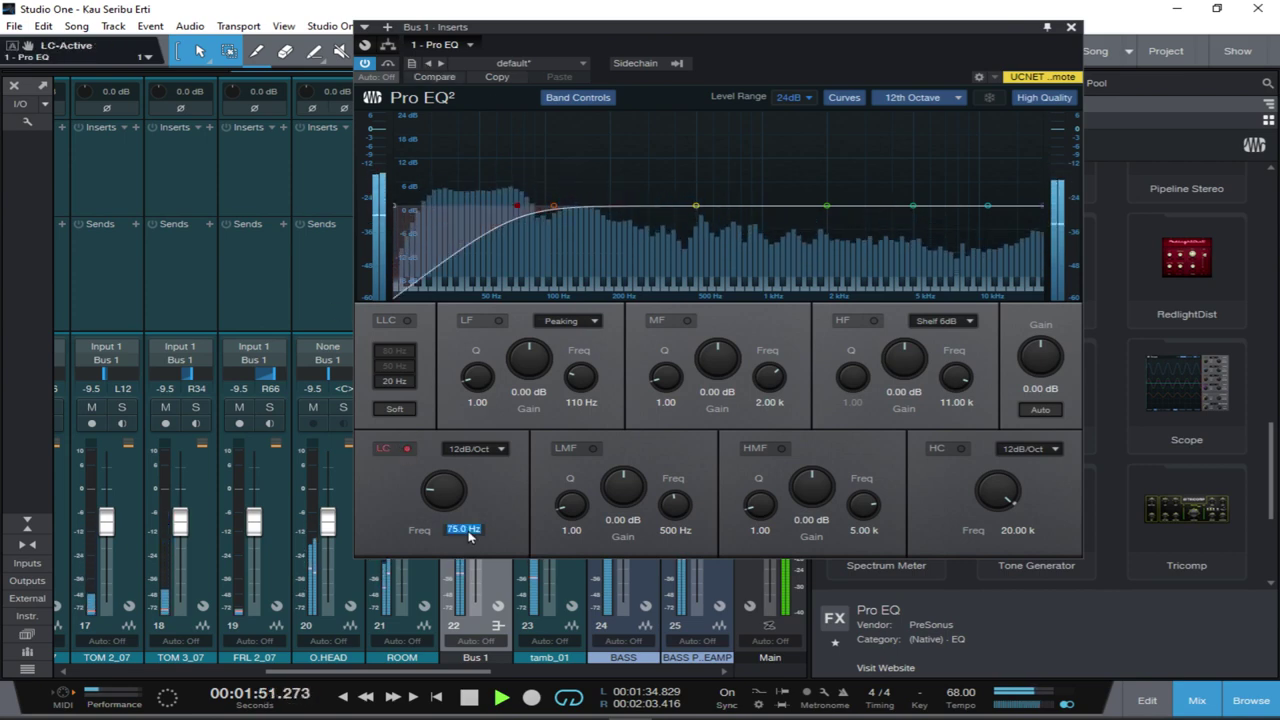
text(20)
key(Return)
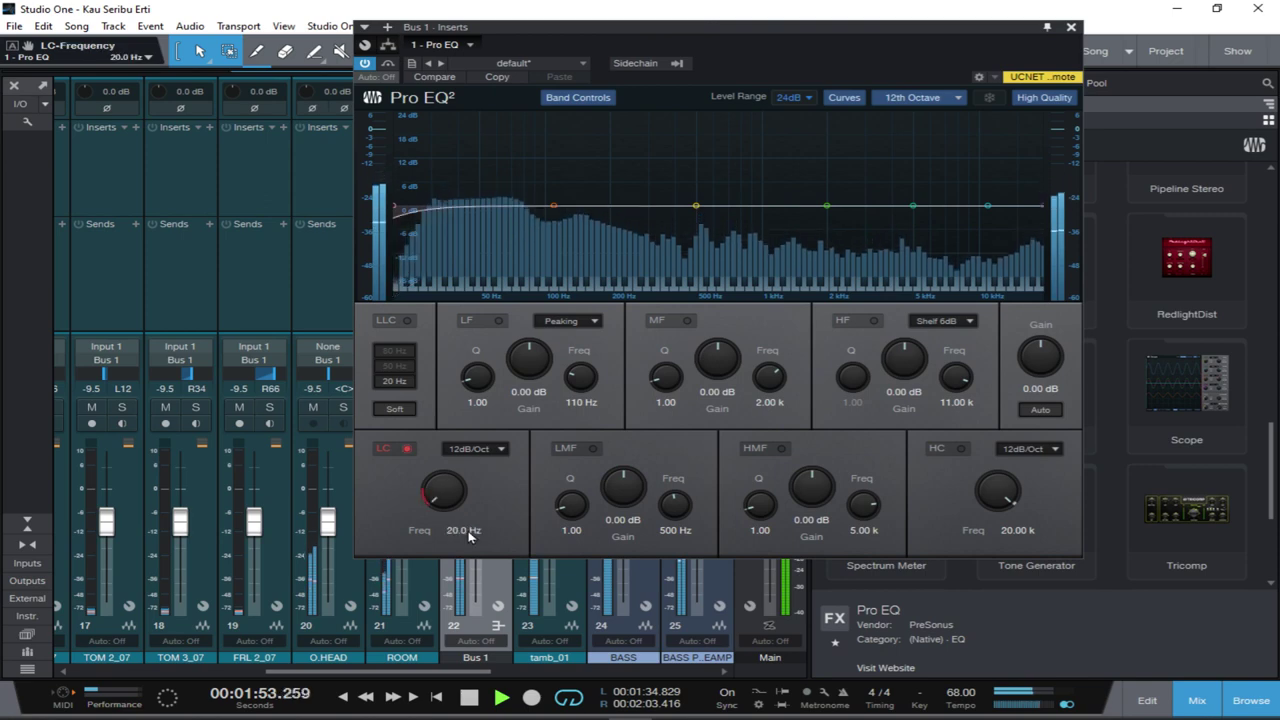
click(494, 449)
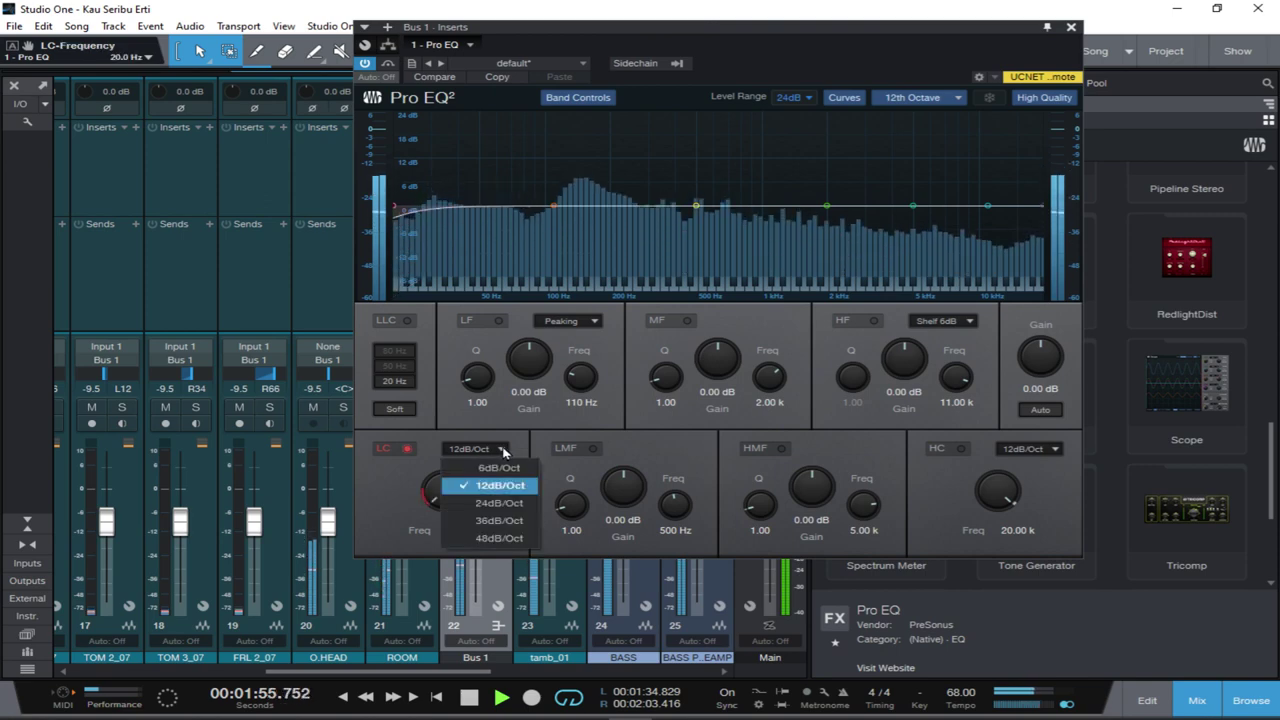
click(504, 521)
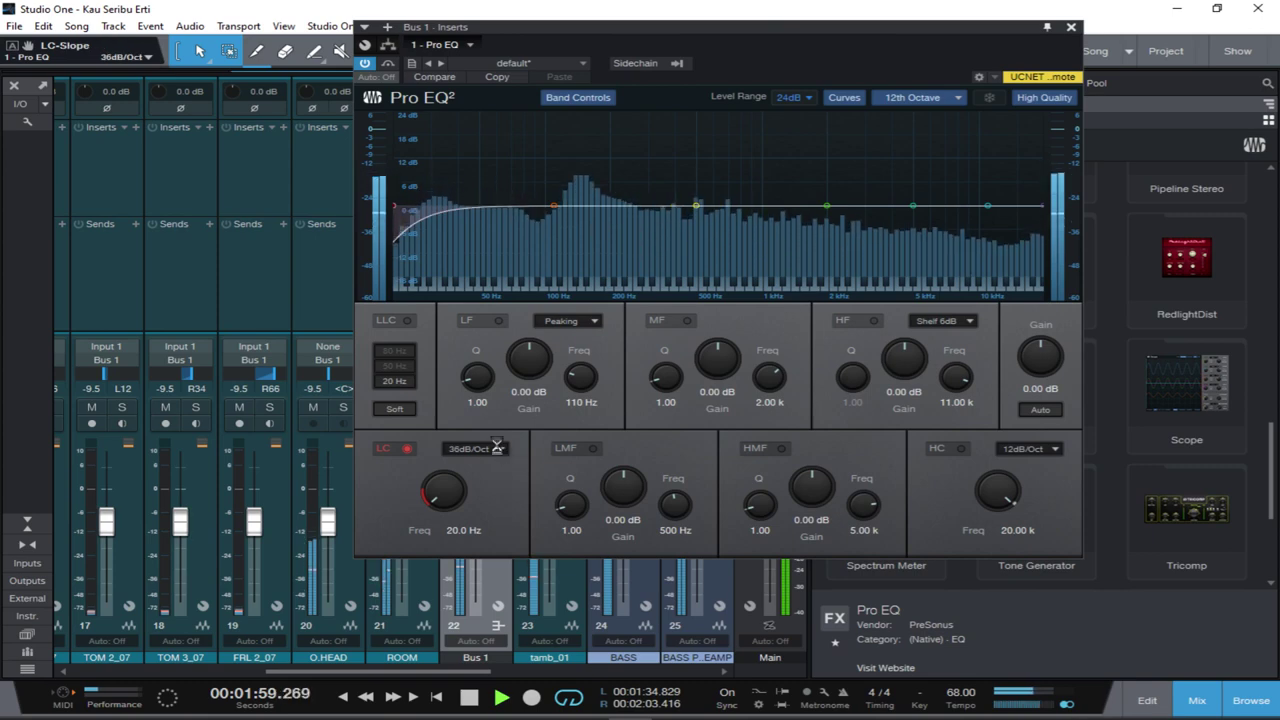
click(494, 449)
click(493, 539)
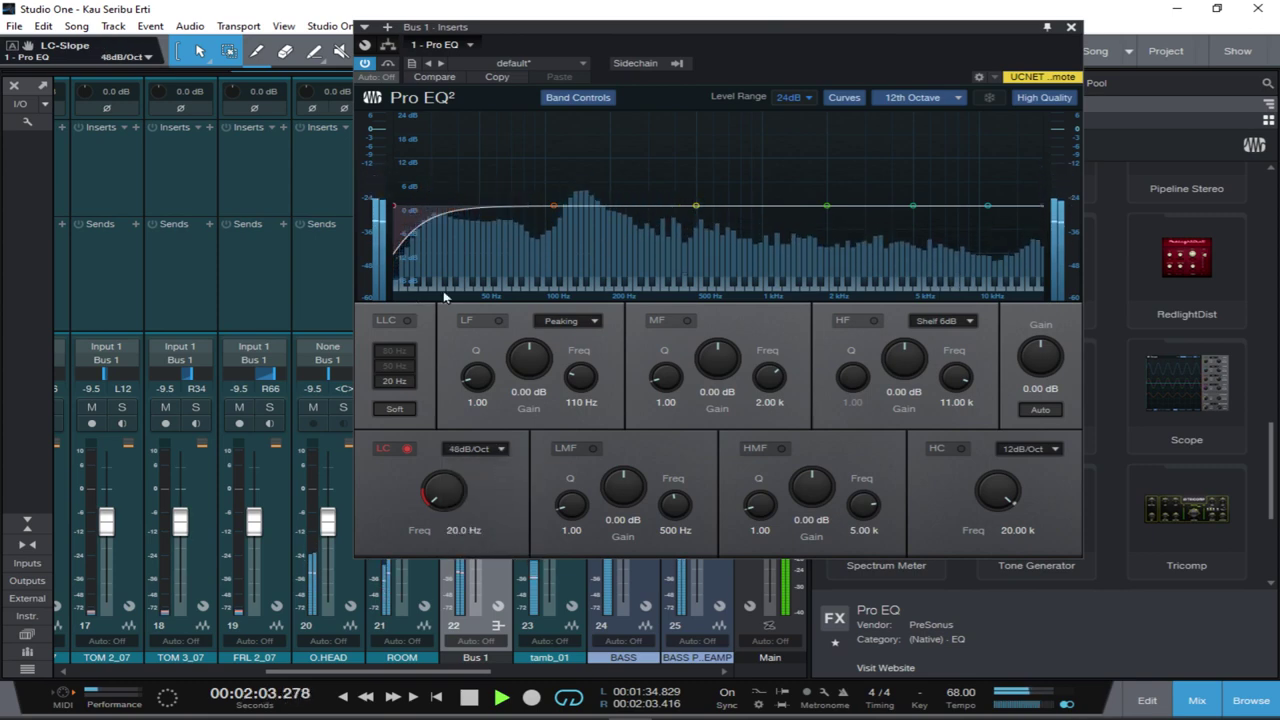
key(space)
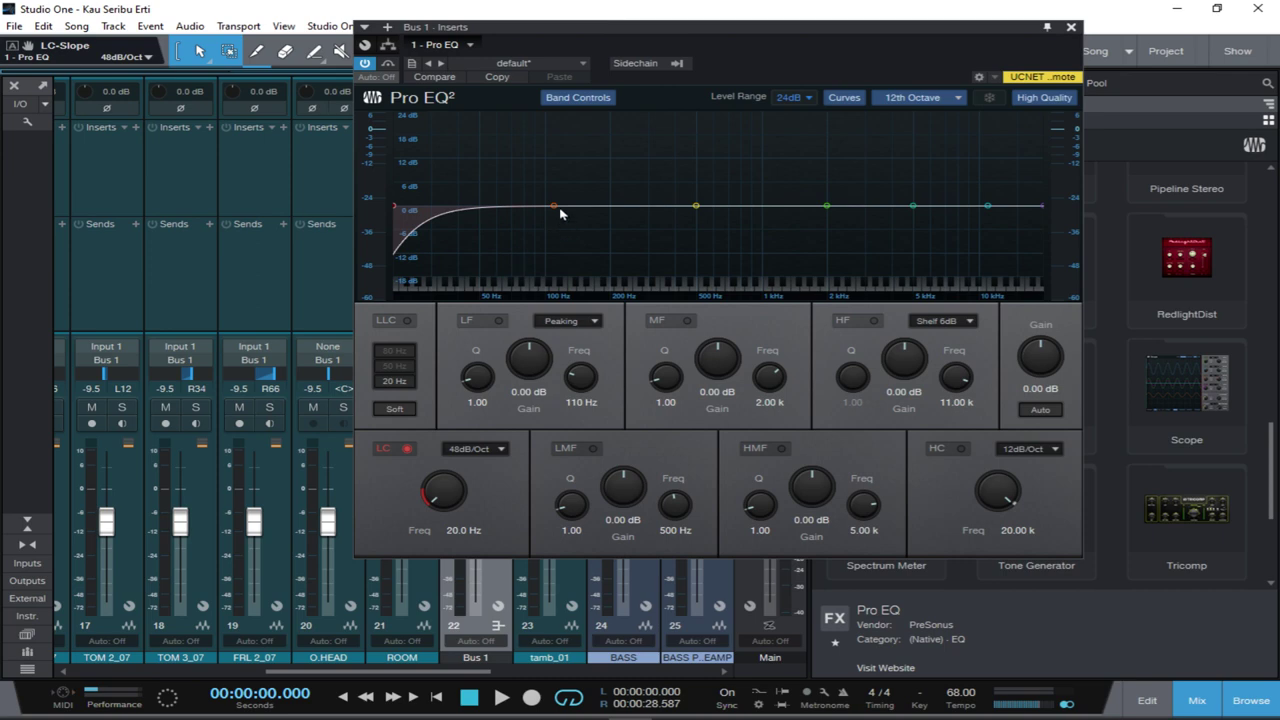
Play the song and boost the drum bus EQ's LF band by 4.96 dB at 57.0 Hz.
key(space)
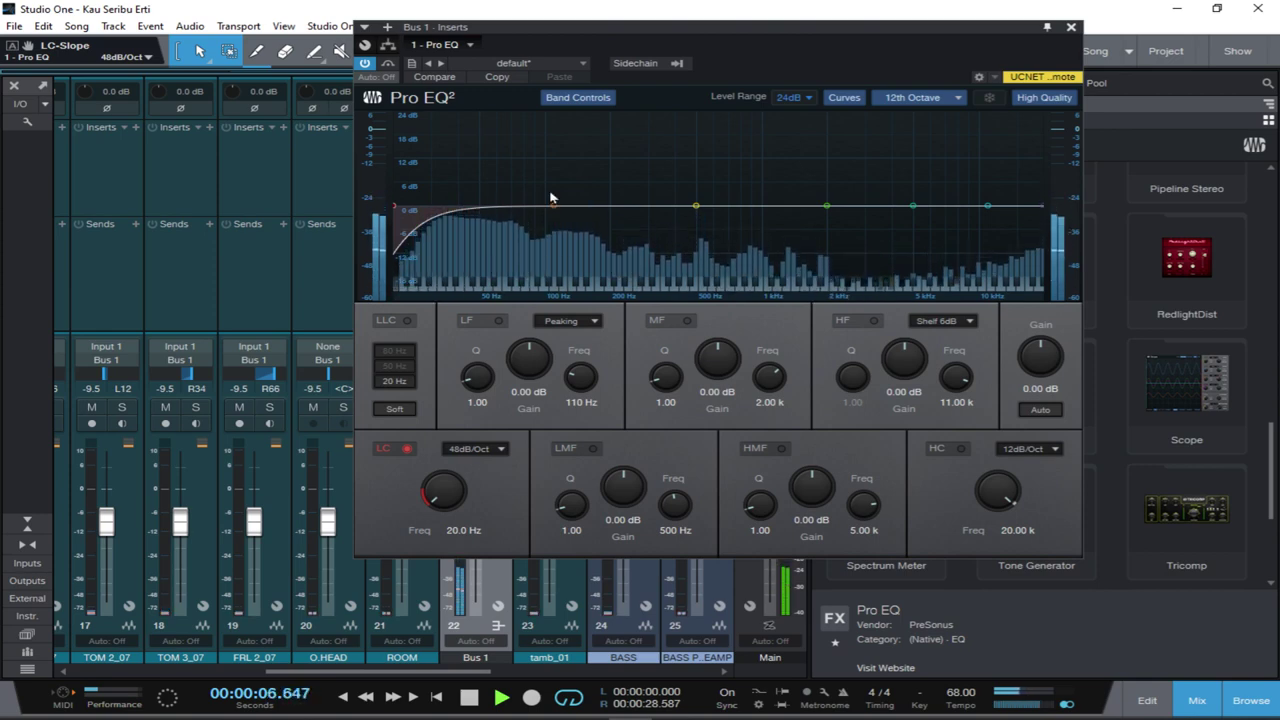
drag(701, 30, 845, 83)
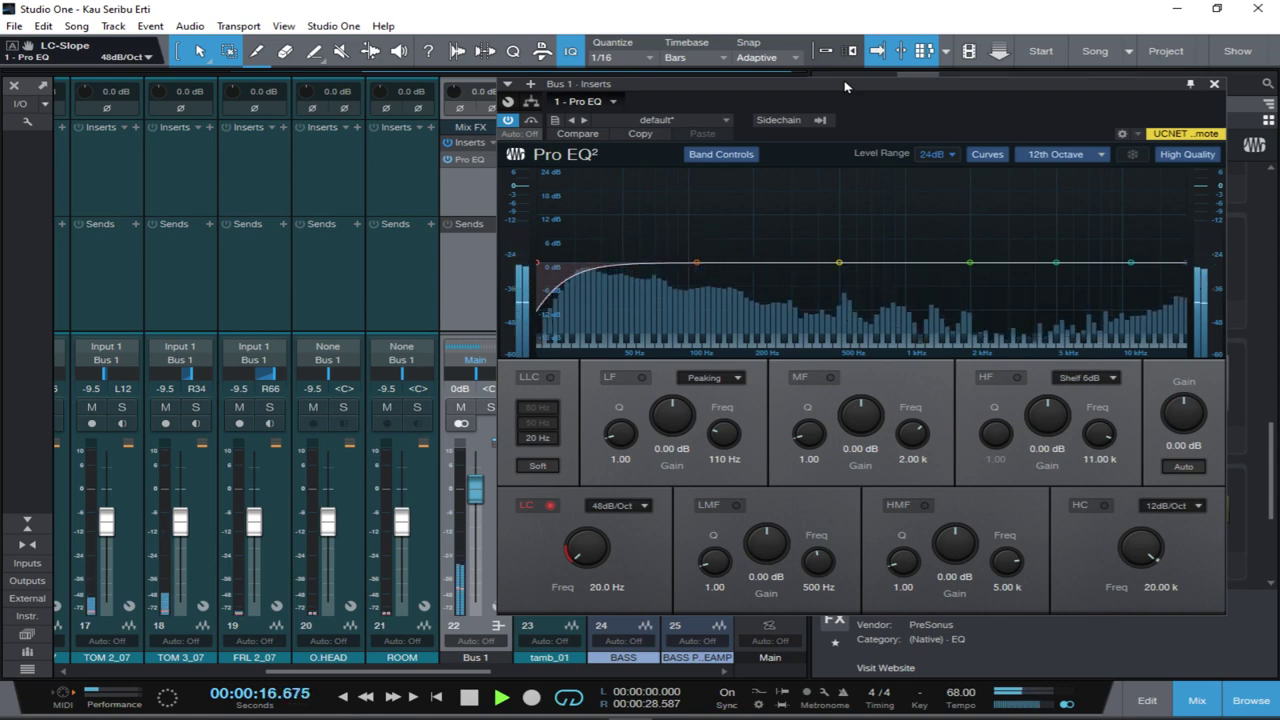
drag(694, 265, 639, 255)
key(space)
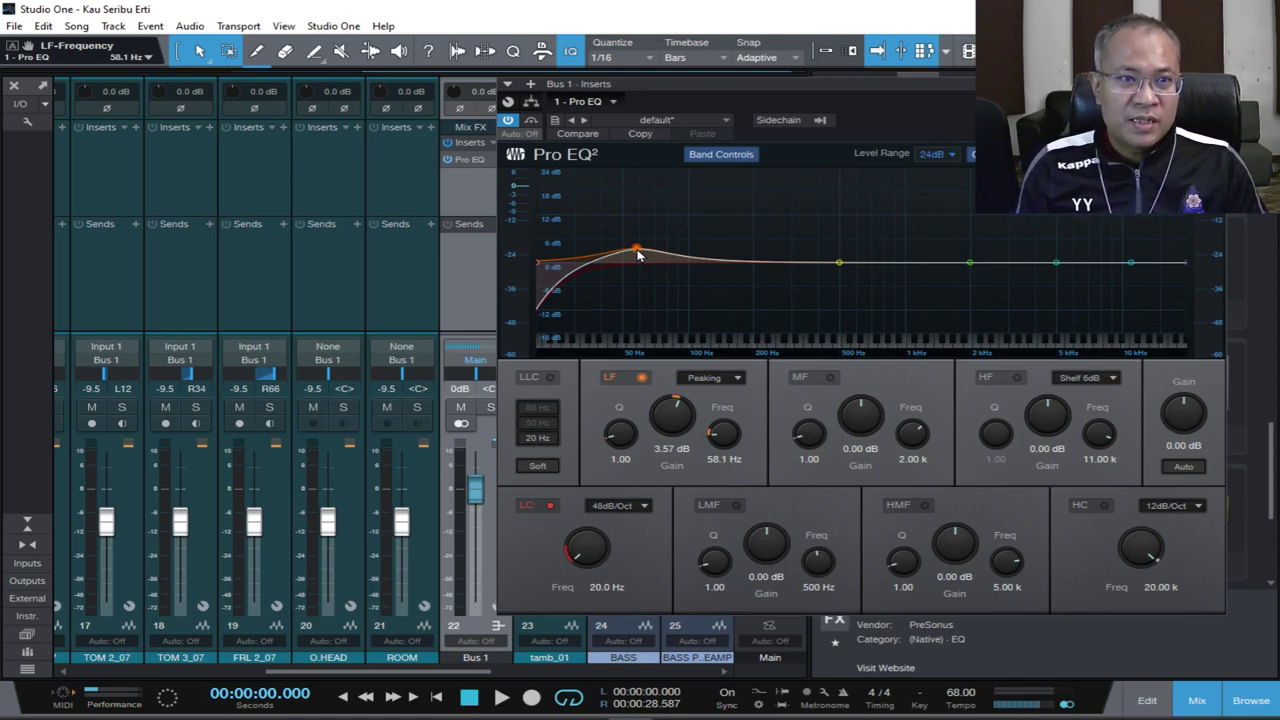
key(space)
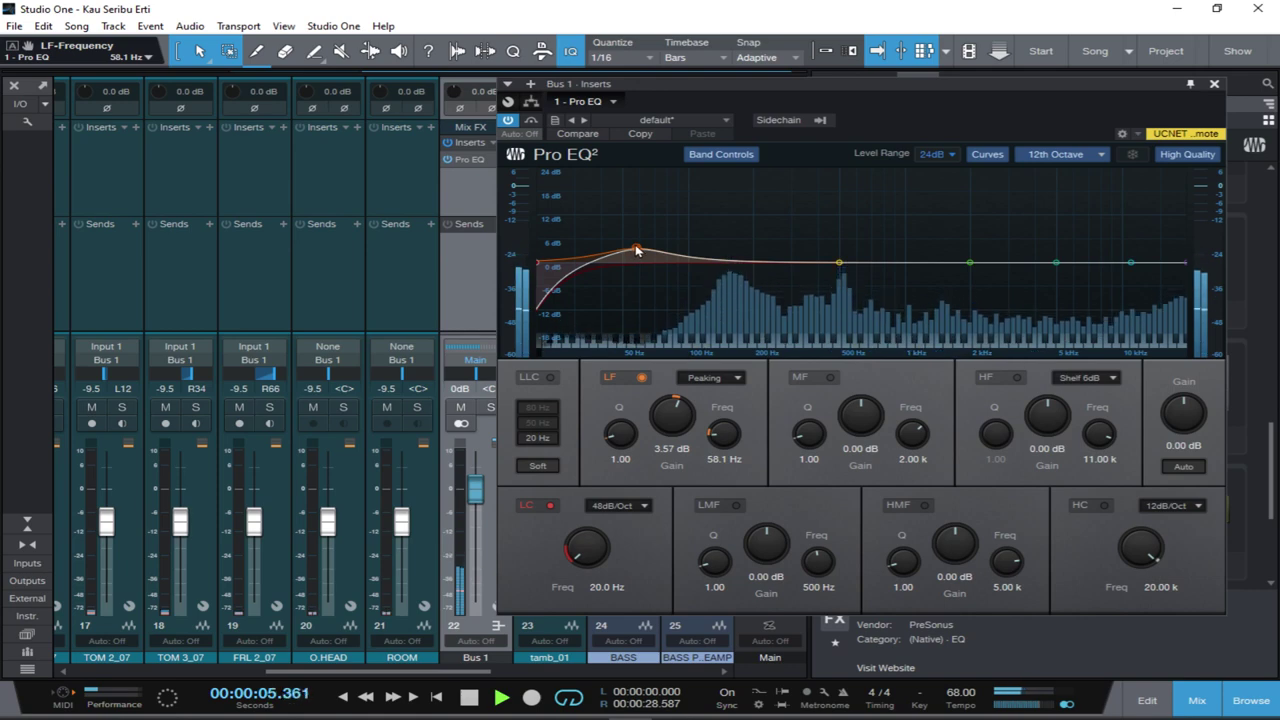
drag(636, 246, 635, 244)
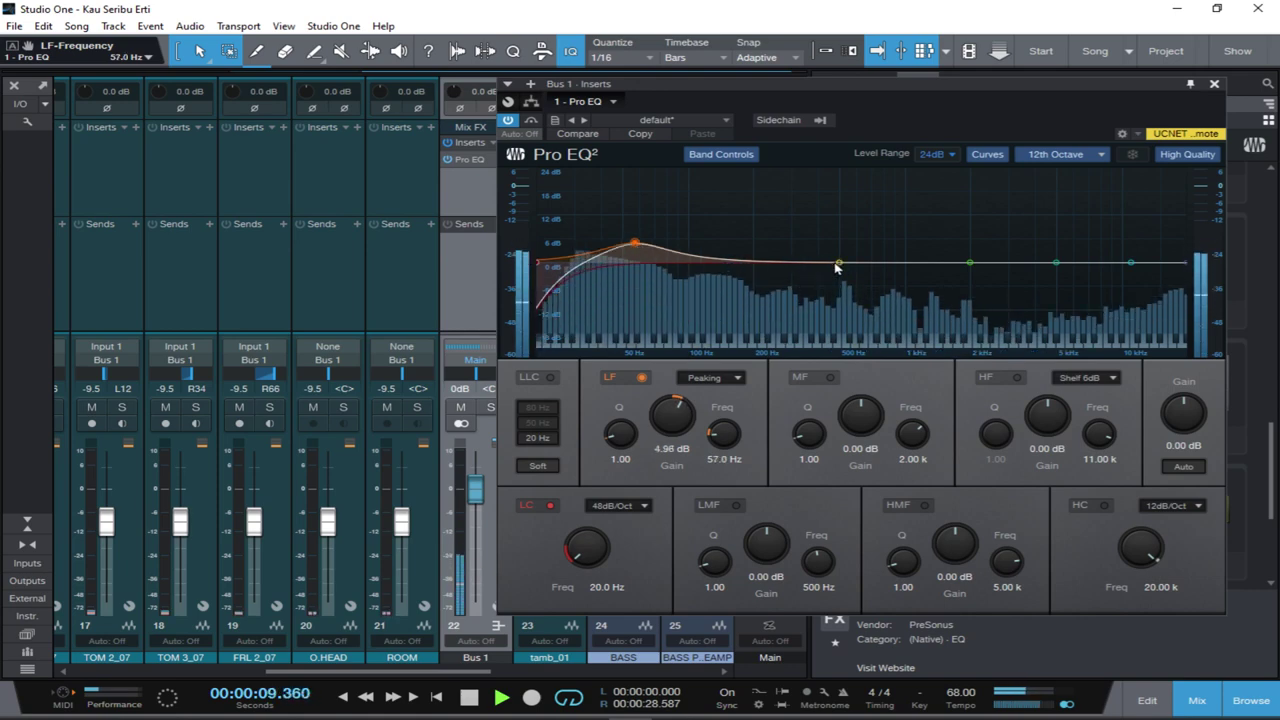
Sweep a boosted LMF band through the low mids, then set it to -4.36 dB at 410 Hz with a Q of 2.42.
drag(838, 266, 785, 200)
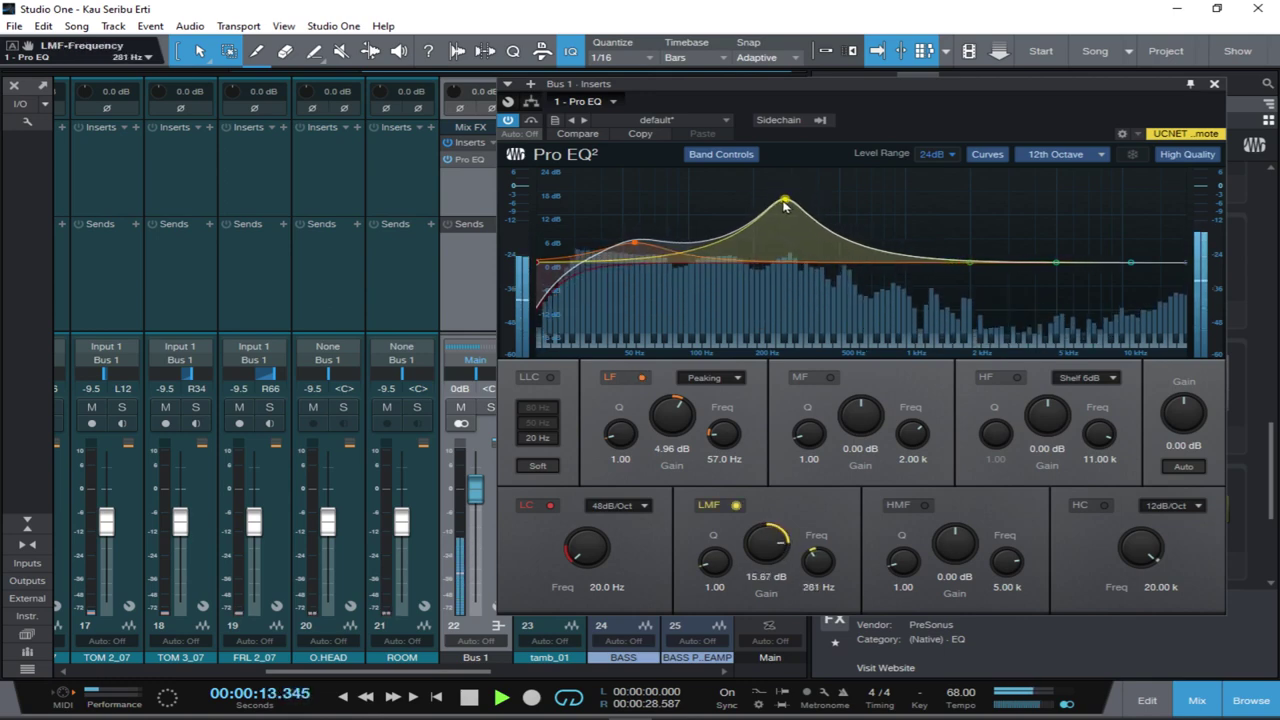
drag(762, 208, 745, 216)
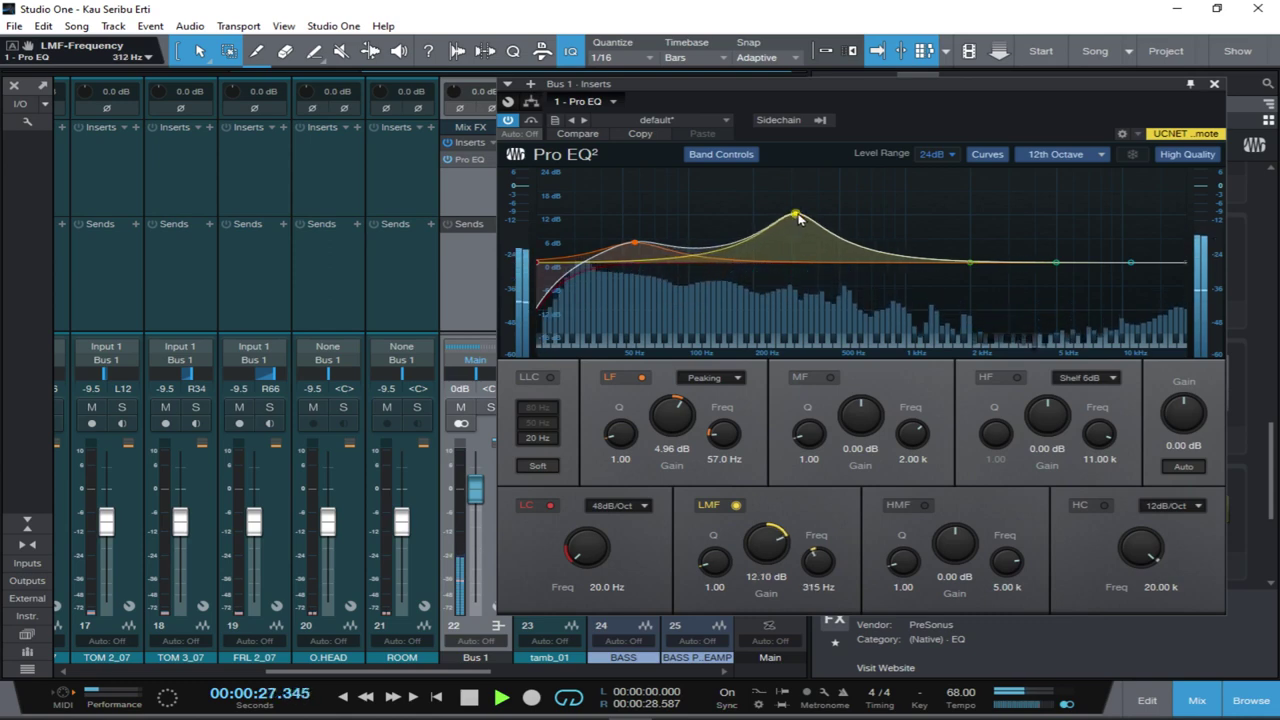
drag(789, 219, 795, 205)
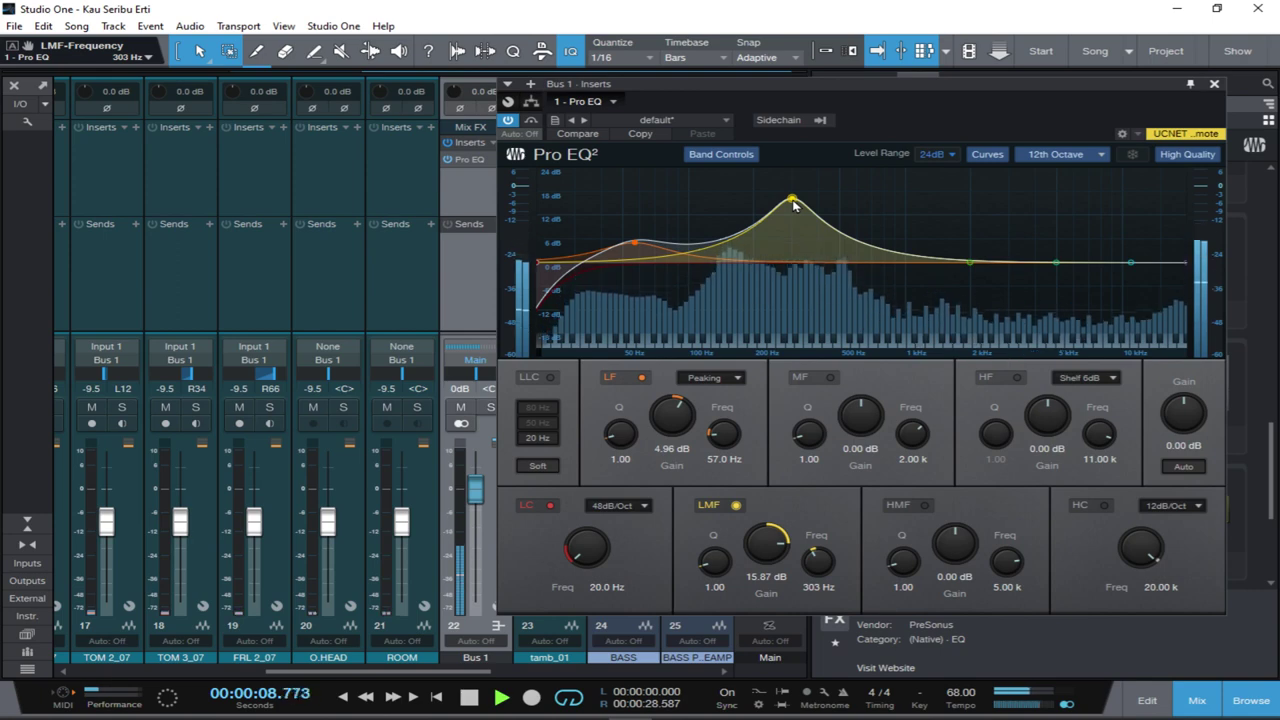
drag(806, 198, 823, 279)
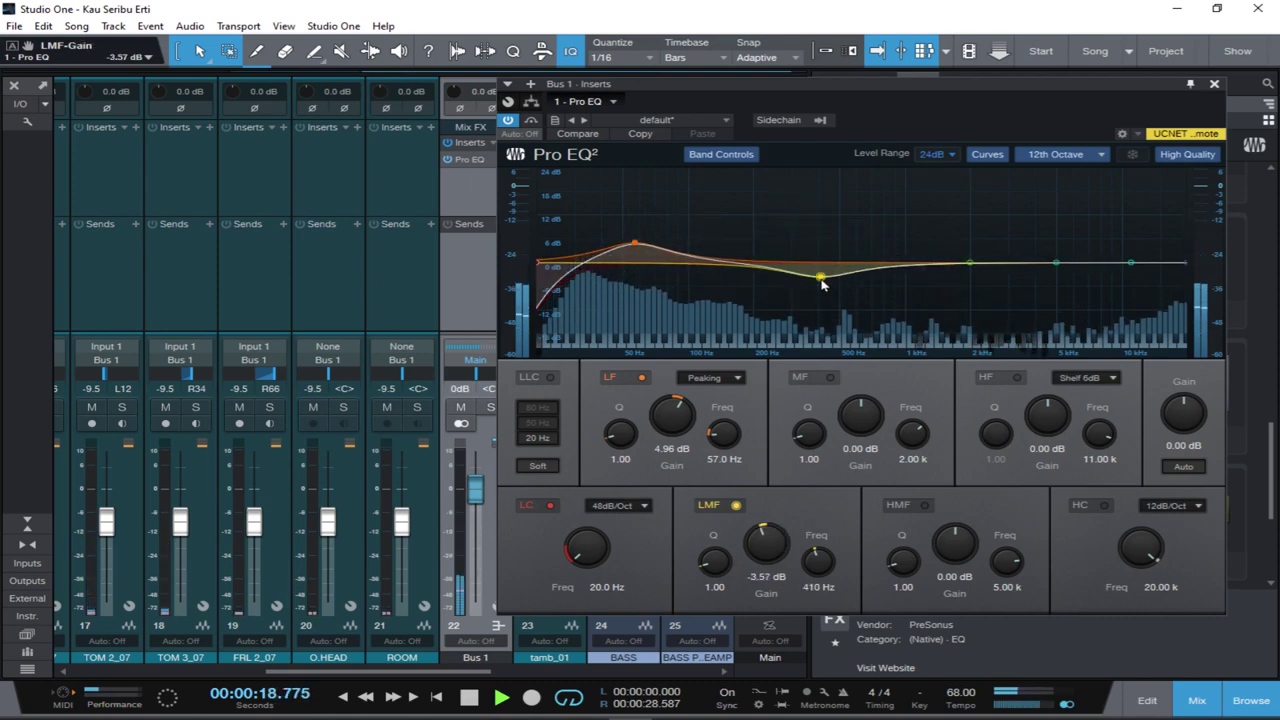
scroll(706, 560, up, 3)
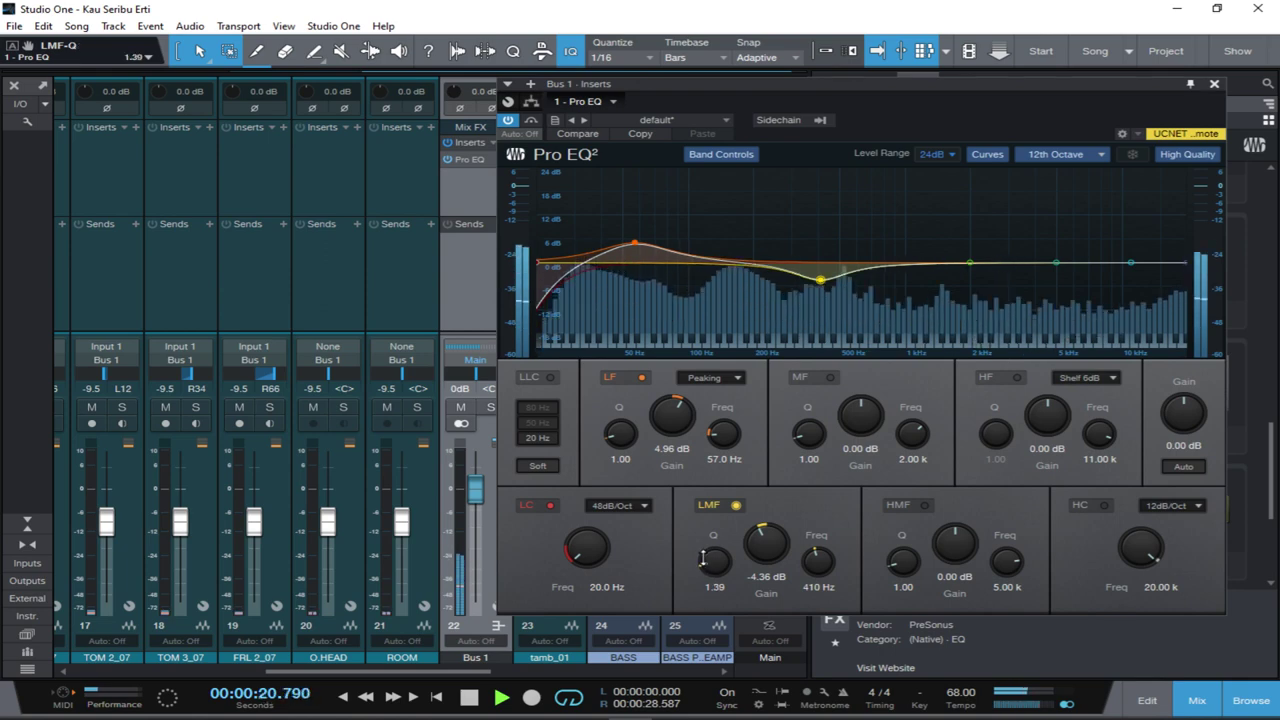
scroll(705, 557, up, 1)
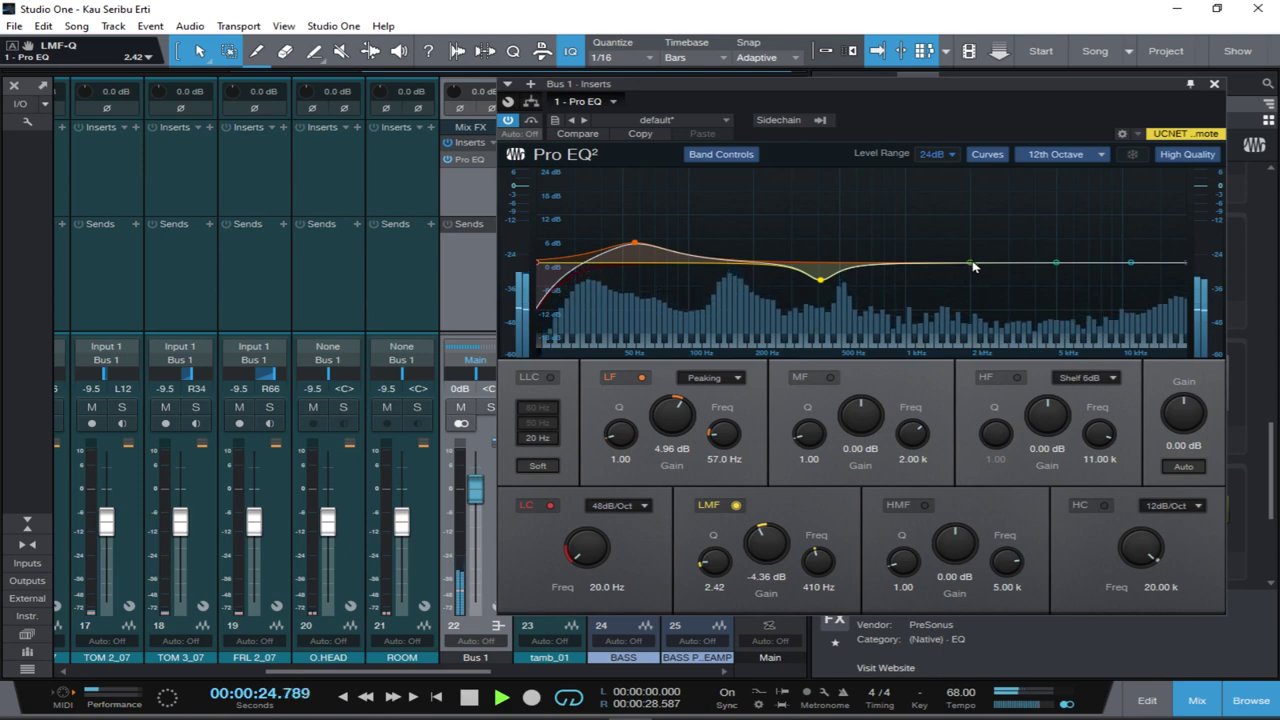
Set the MF band to -2.38 dB at 463 Hz and the LMF band to 4.76 dB at 114 Hz.
drag(971, 264, 717, 248)
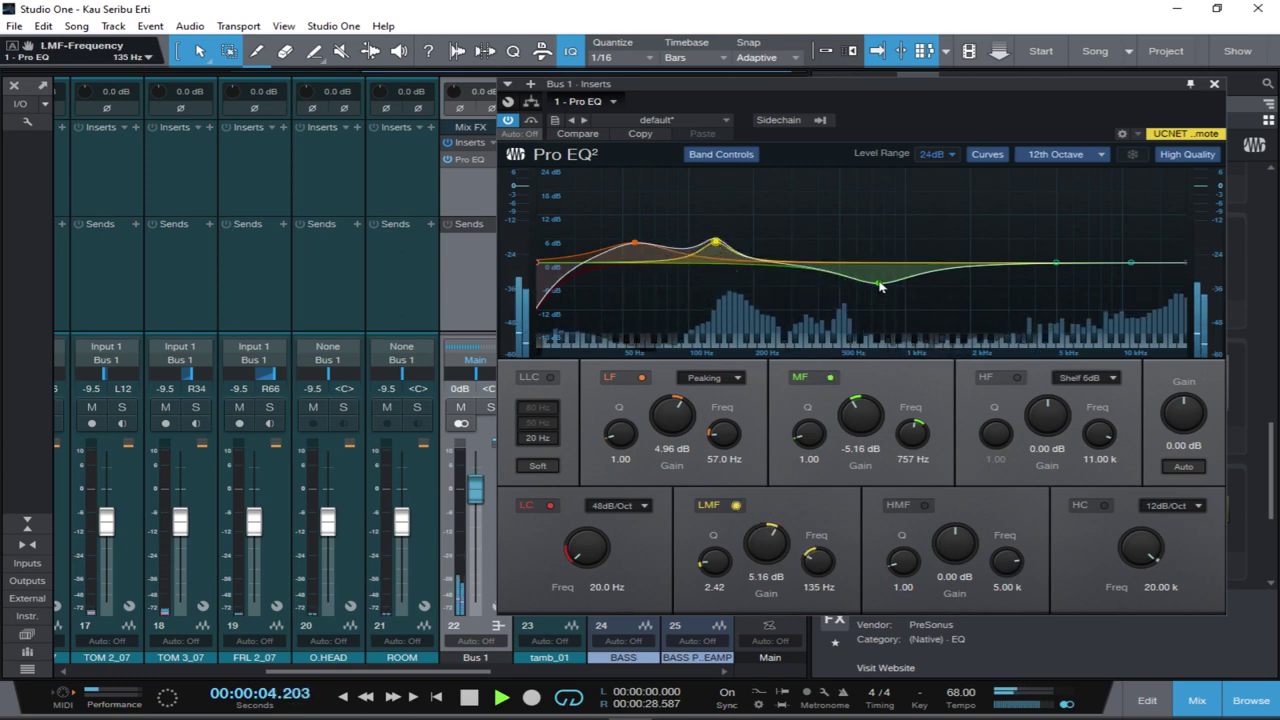
drag(880, 287, 834, 277)
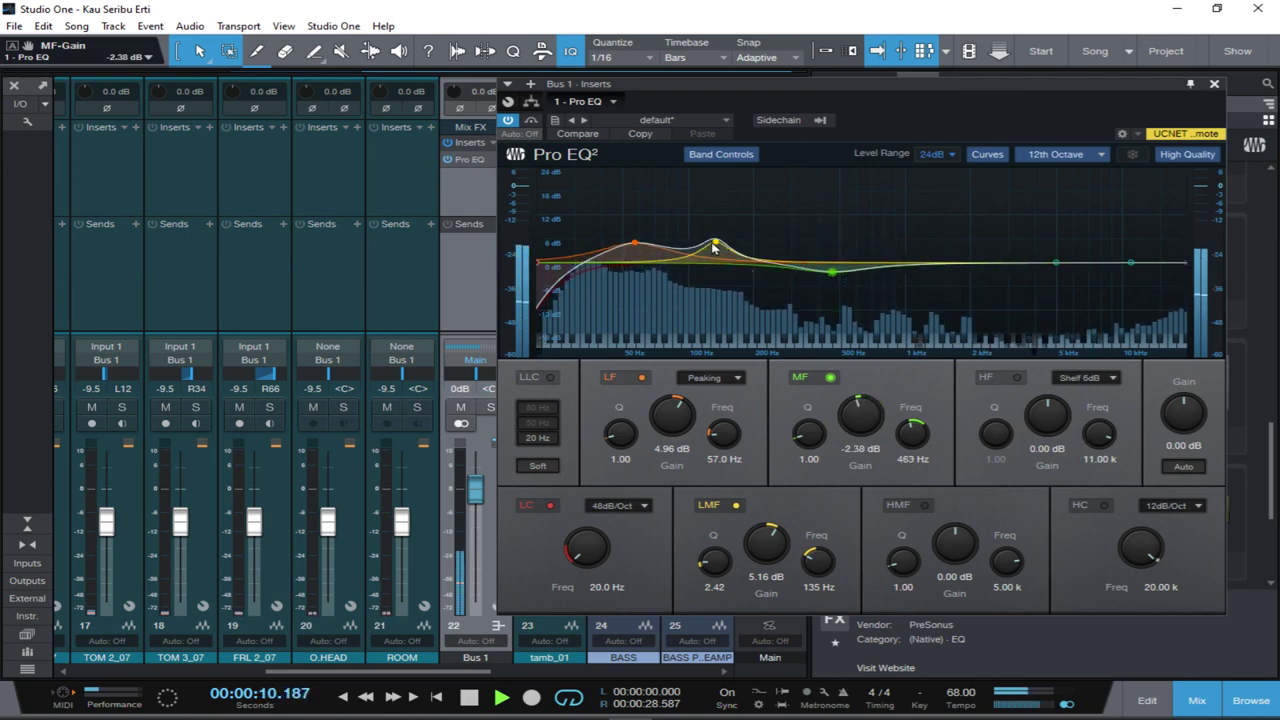
mouse_move(713, 247)
mouse_down()
mouse_move(727, 245)
mouse_move(697, 257)
mouse_up()
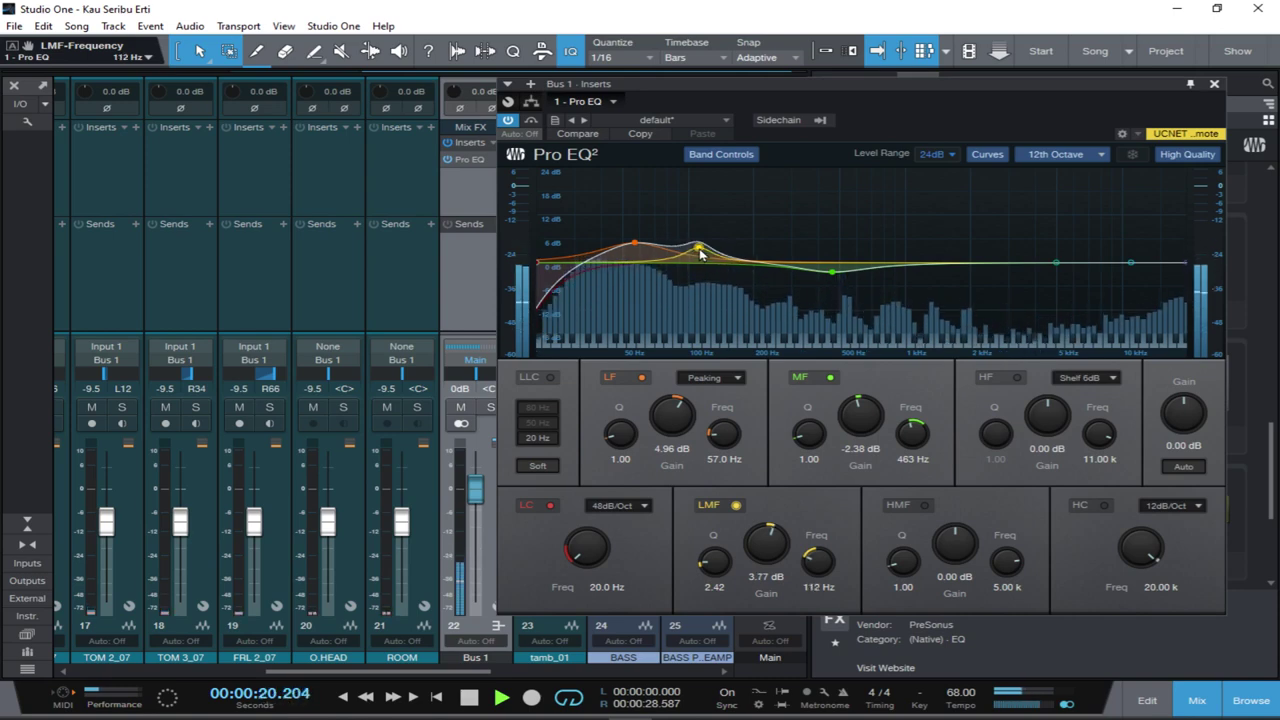
drag(701, 254, 703, 250)
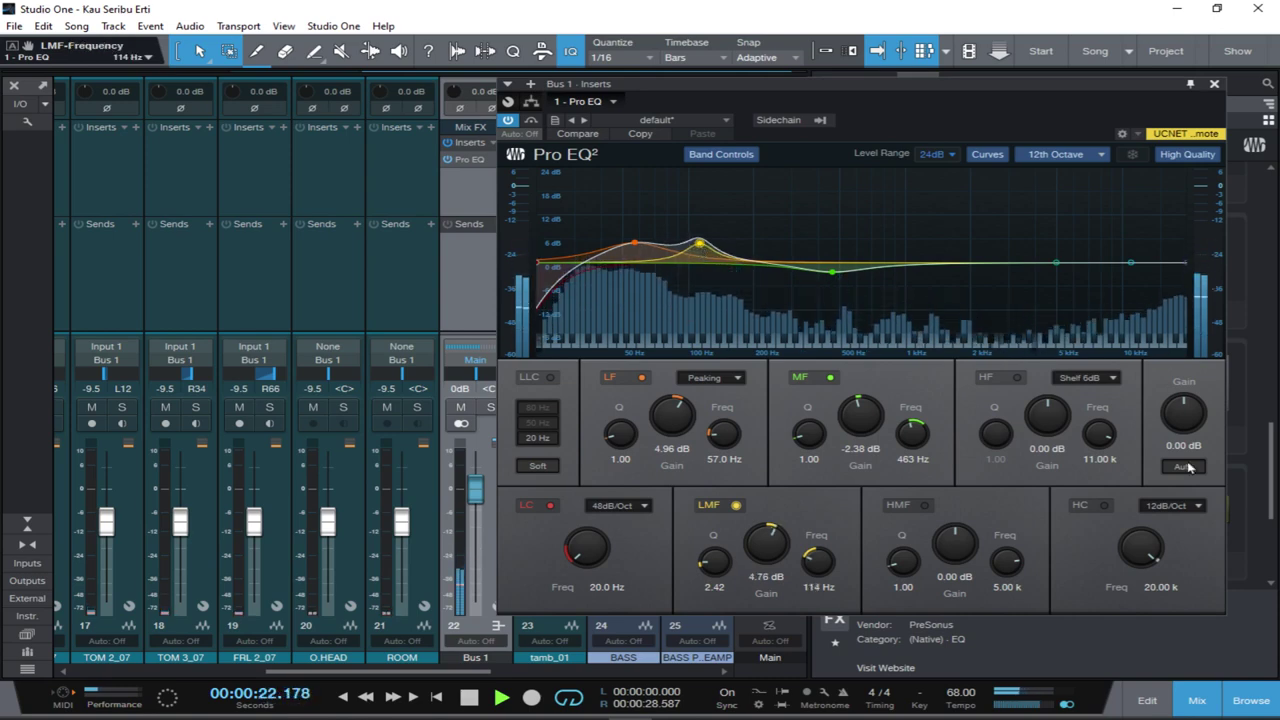
Stop playback and enable the drum bus EQ's high cut at 14 kHz.
click(1104, 506)
key(space)
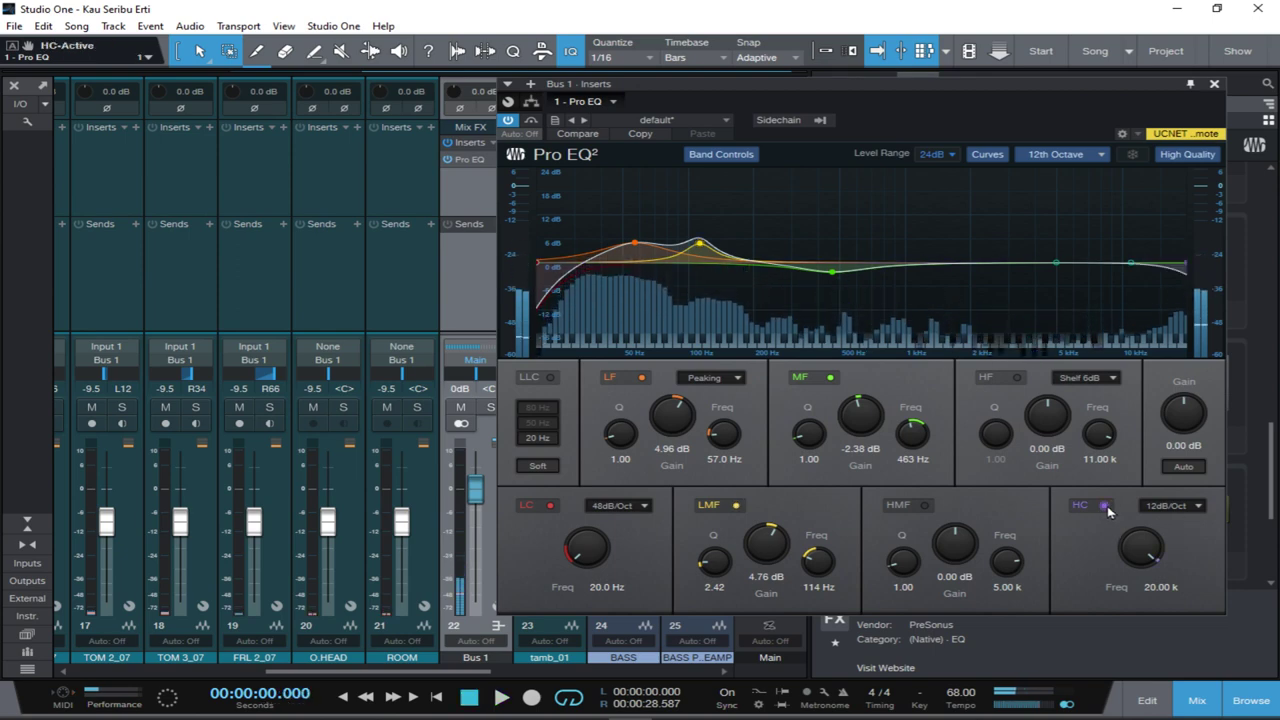
click(1160, 587)
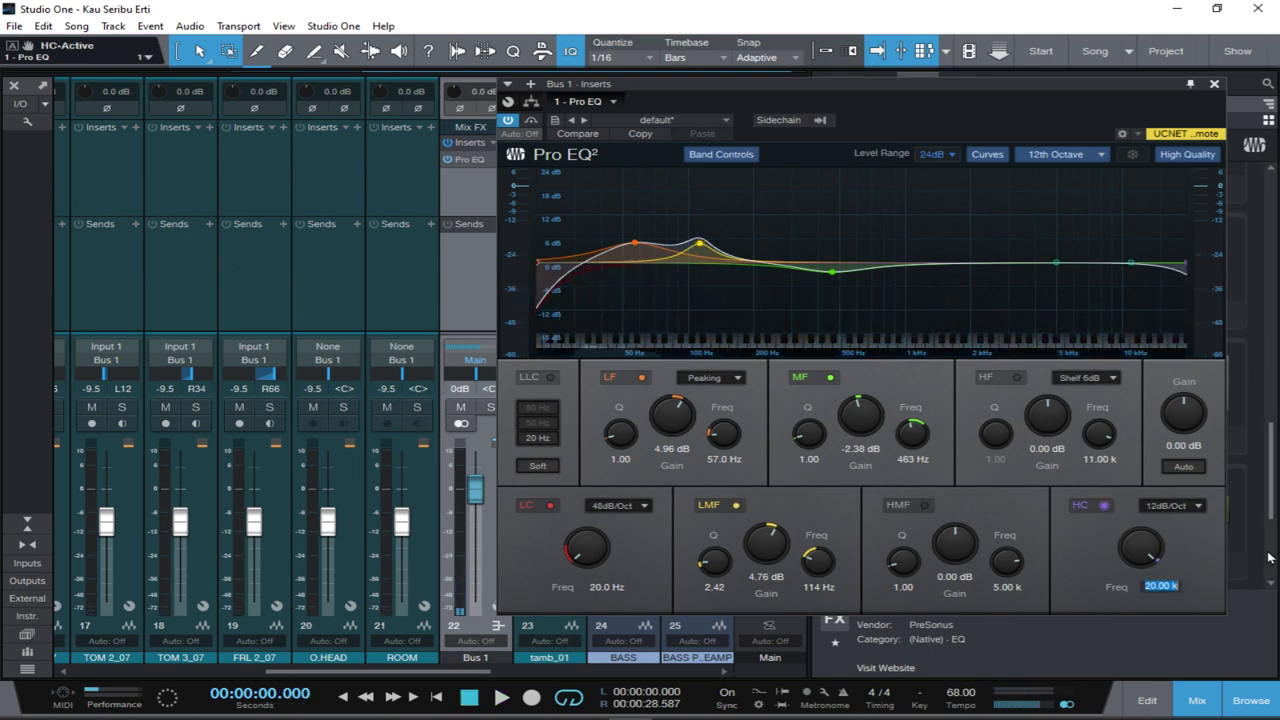
text(1400)
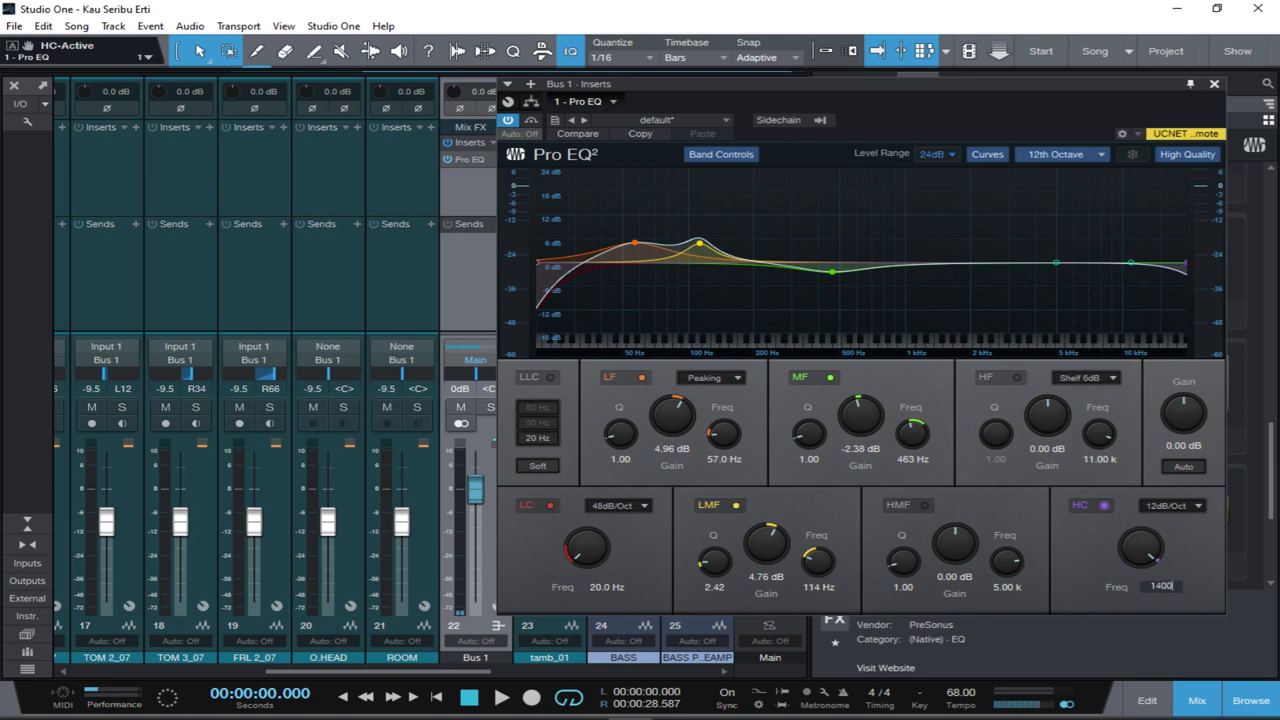
text(0)
key(Return)
While playing the song, boost the drum bus EQ's HMF band by 2.58 dB at 5.09 kHz.
key(space)
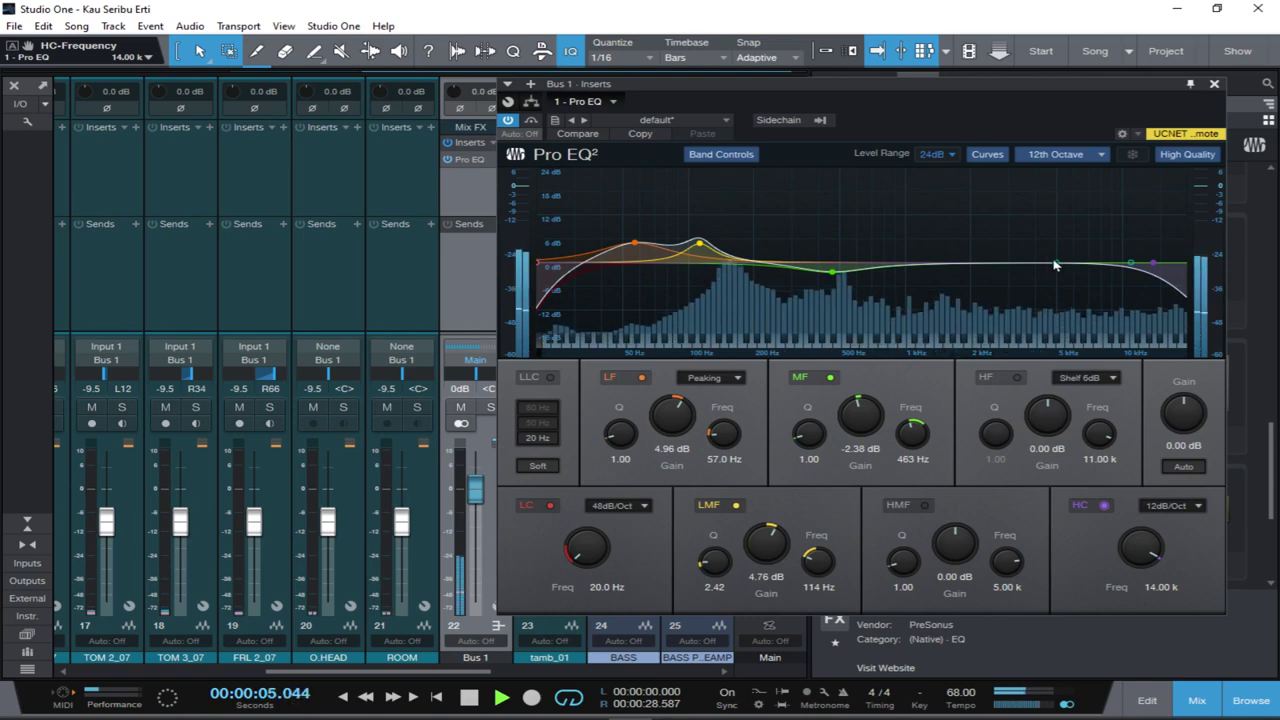
drag(1052, 264, 1062, 259)
key(space)
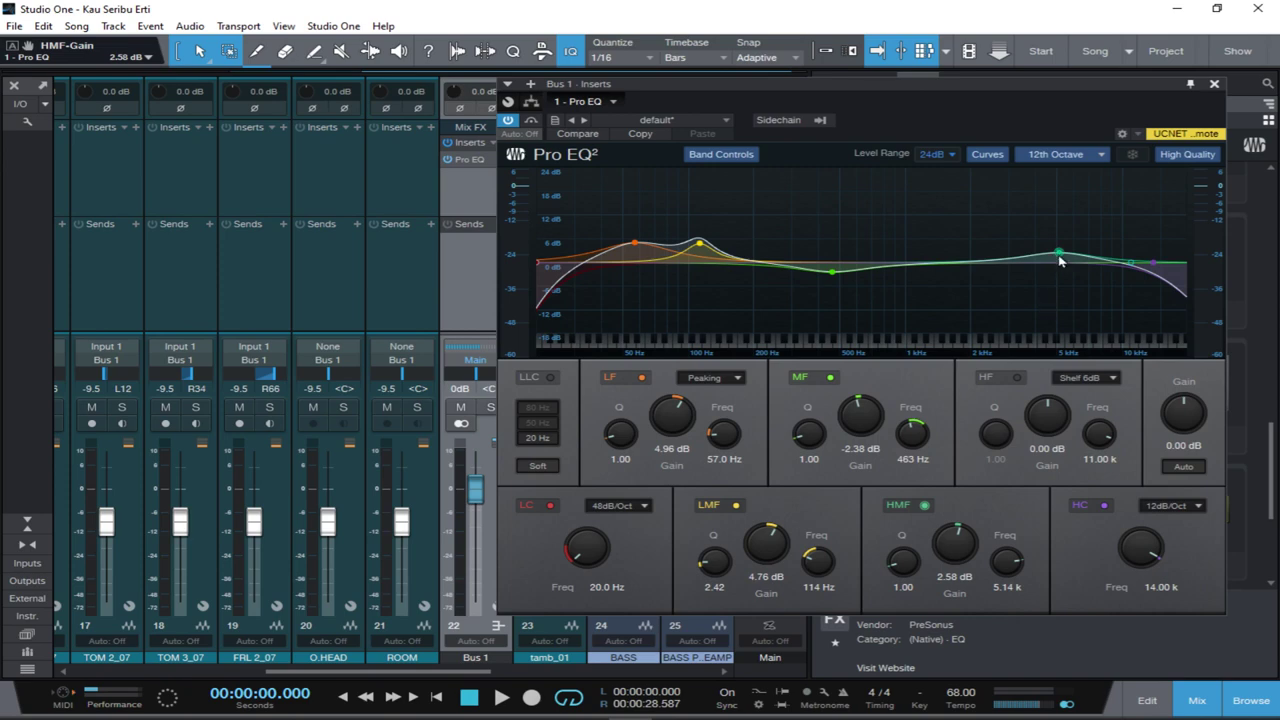
key(space)
drag(1061, 261, 1061, 260)
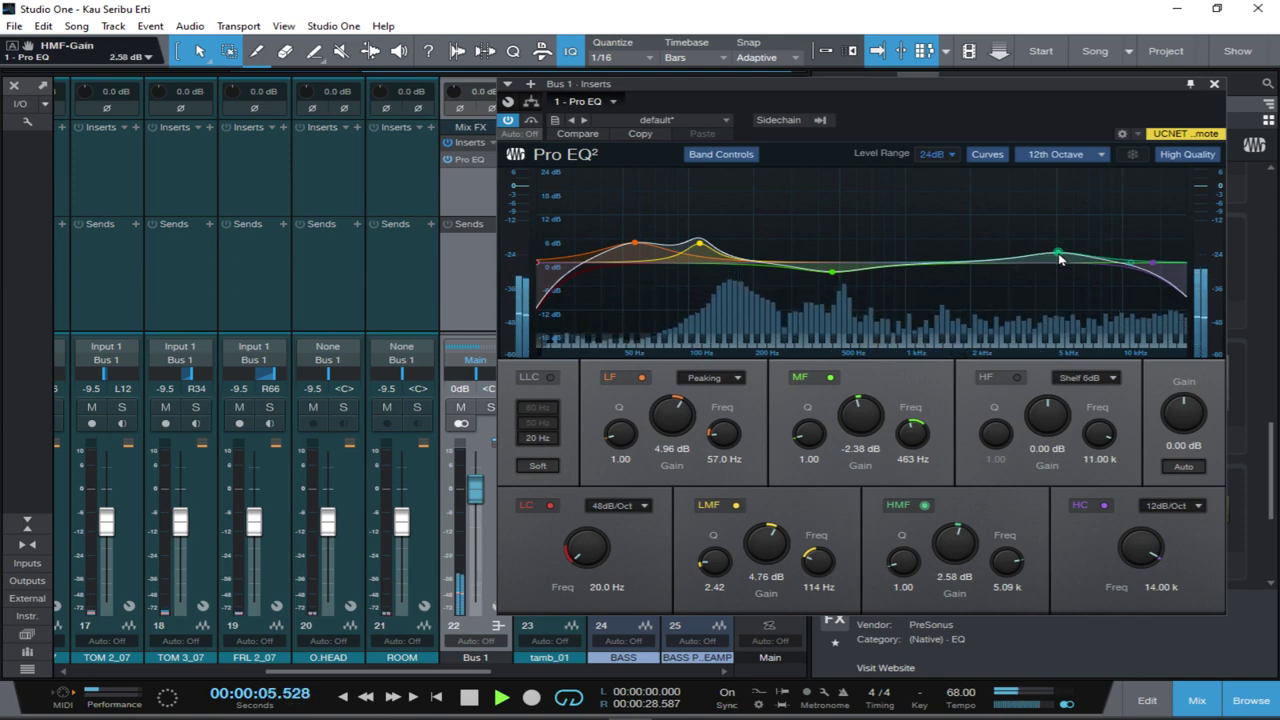
click(1060, 257)
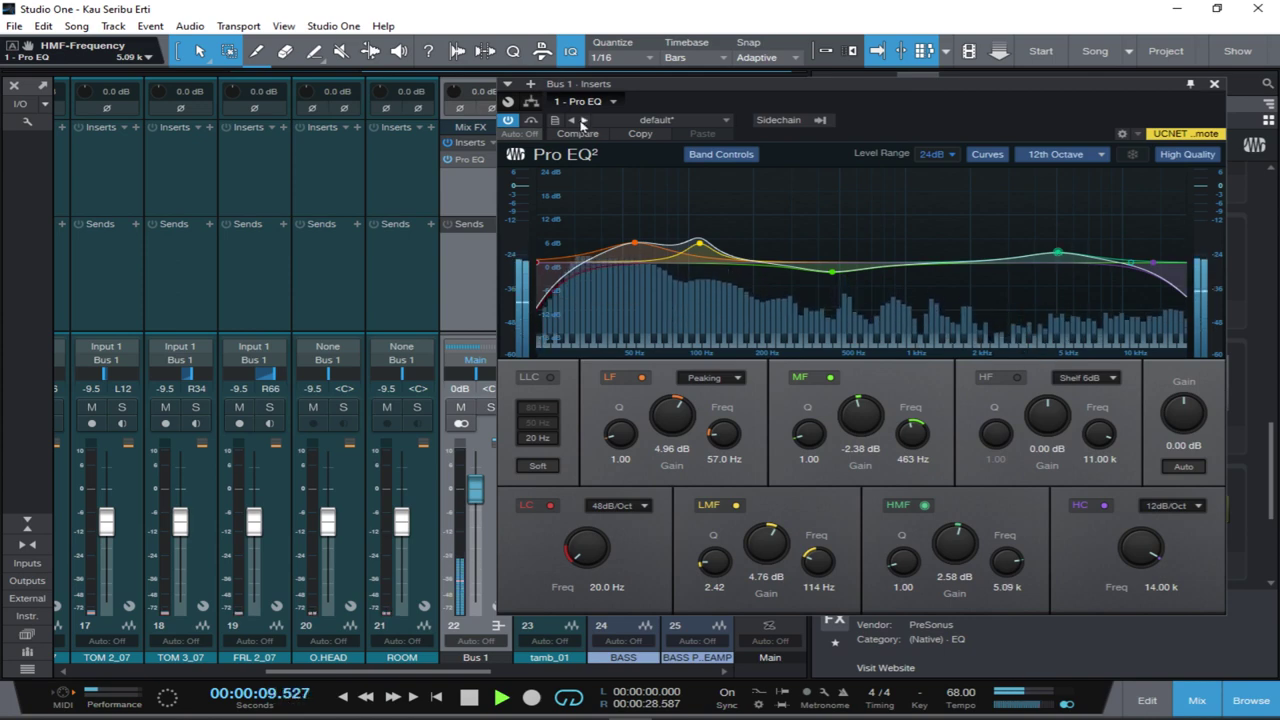
Compare the drum bus with Pro EQ bypassed and active during playback, leave it active and close the plug-in.
click(509, 120)
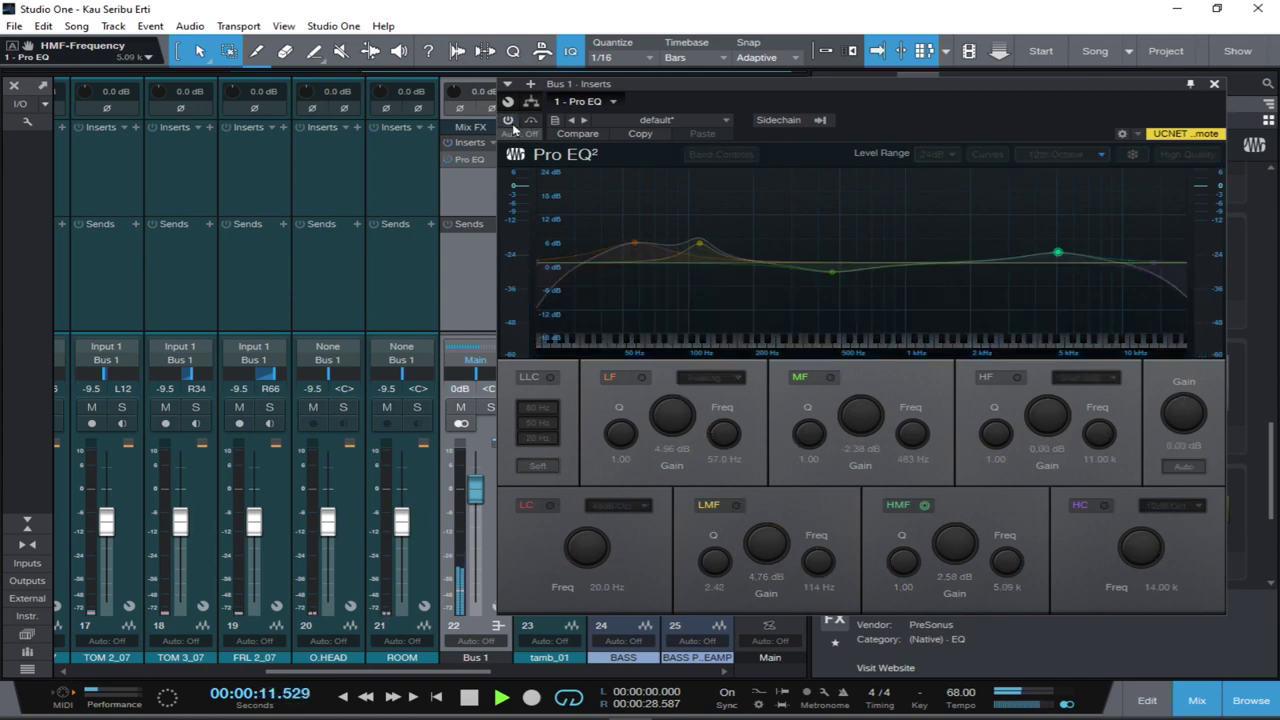
click(509, 120)
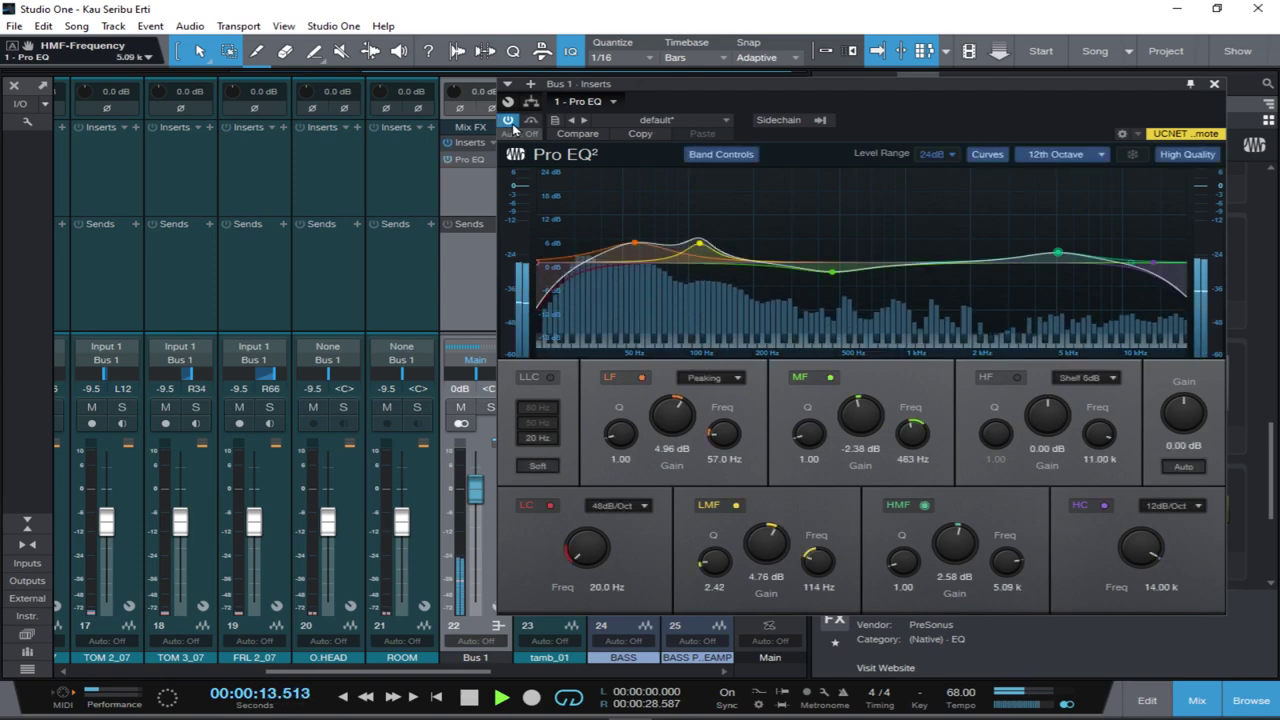
click(509, 120)
click(509, 120)
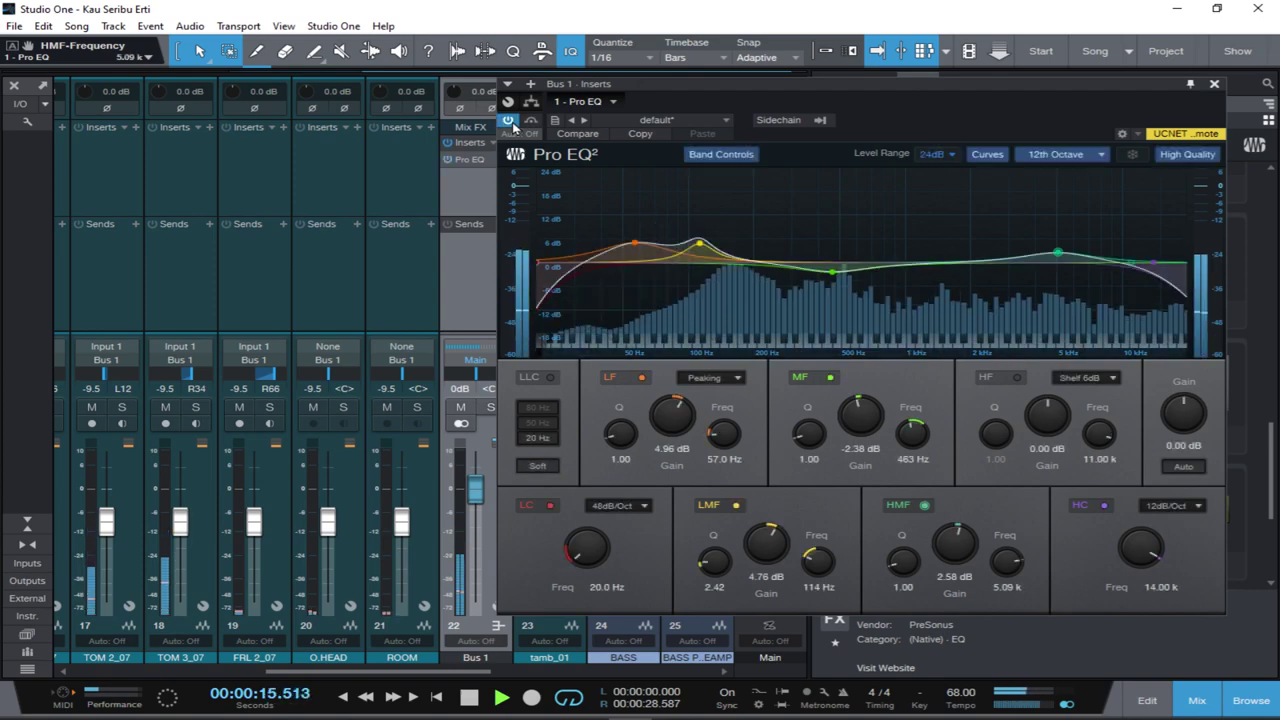
click(1215, 85)
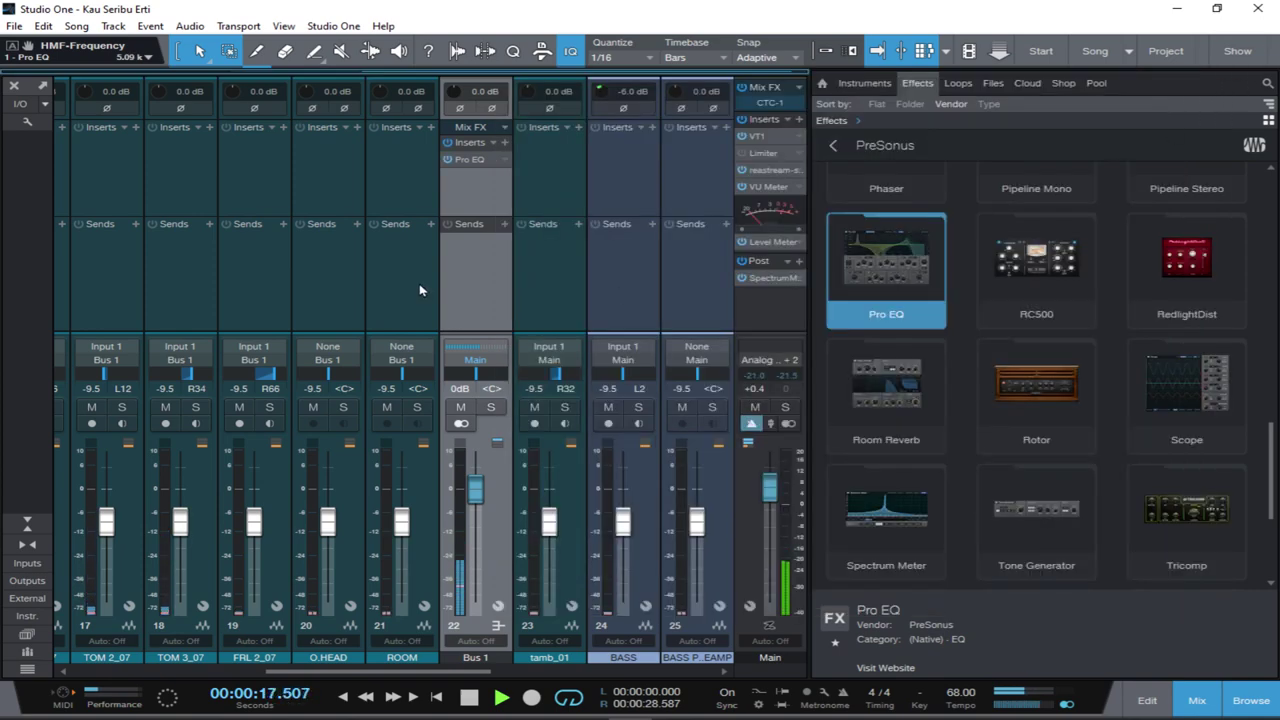
Stop playback and go through the tom channels from TOM 1_07 to FRL 2_07 in the mixer.
scroll(420, 290, left, 2)
click(326, 297)
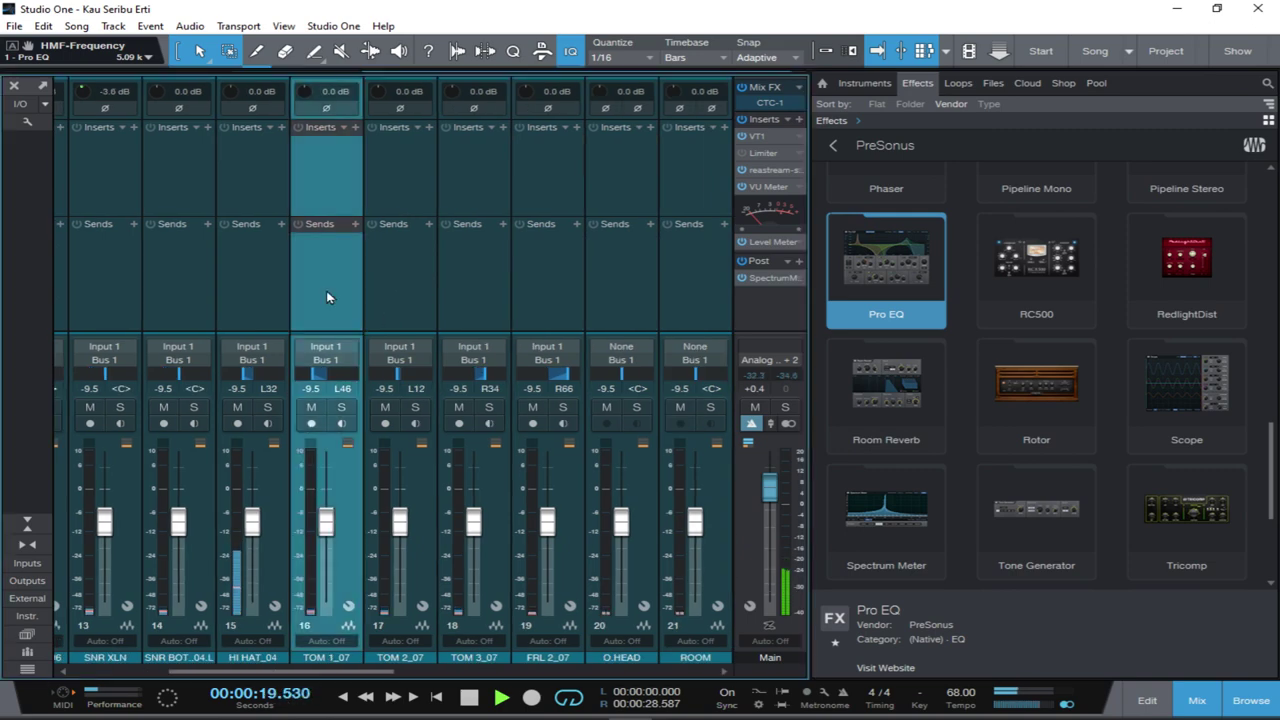
key(space)
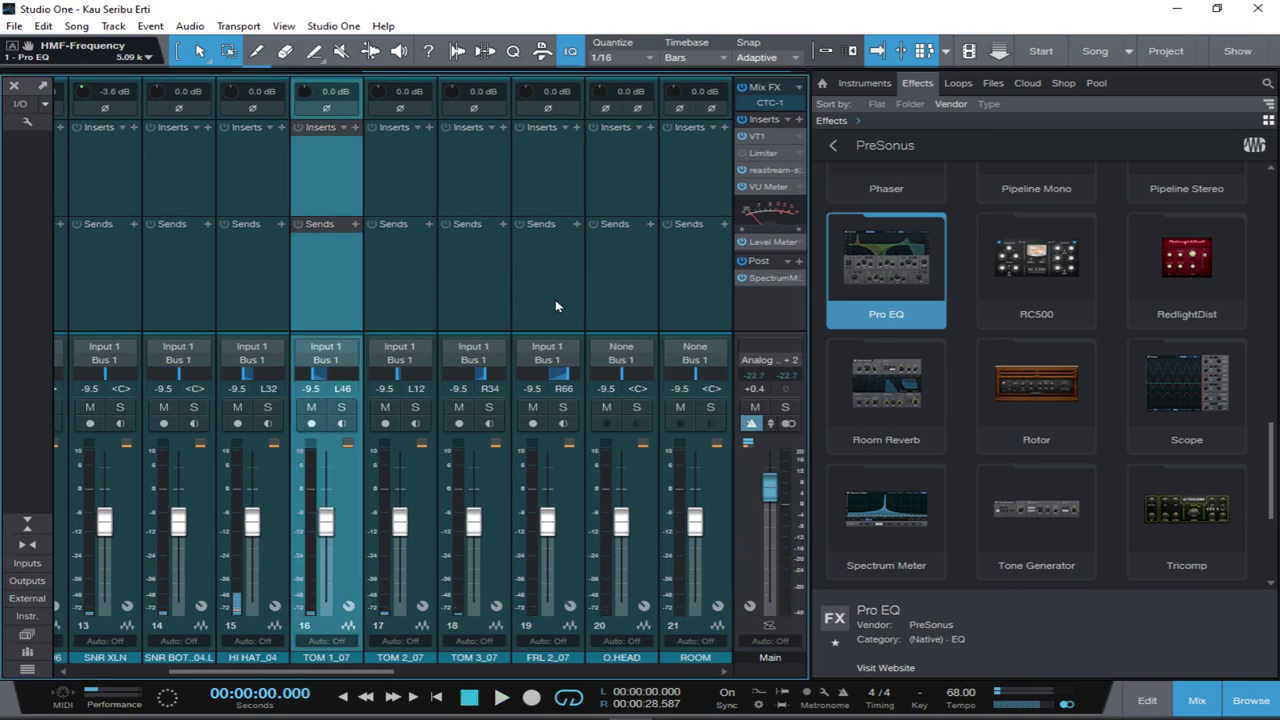
shift+click(557, 306)
click(318, 325)
click(369, 297)
click(494, 298)
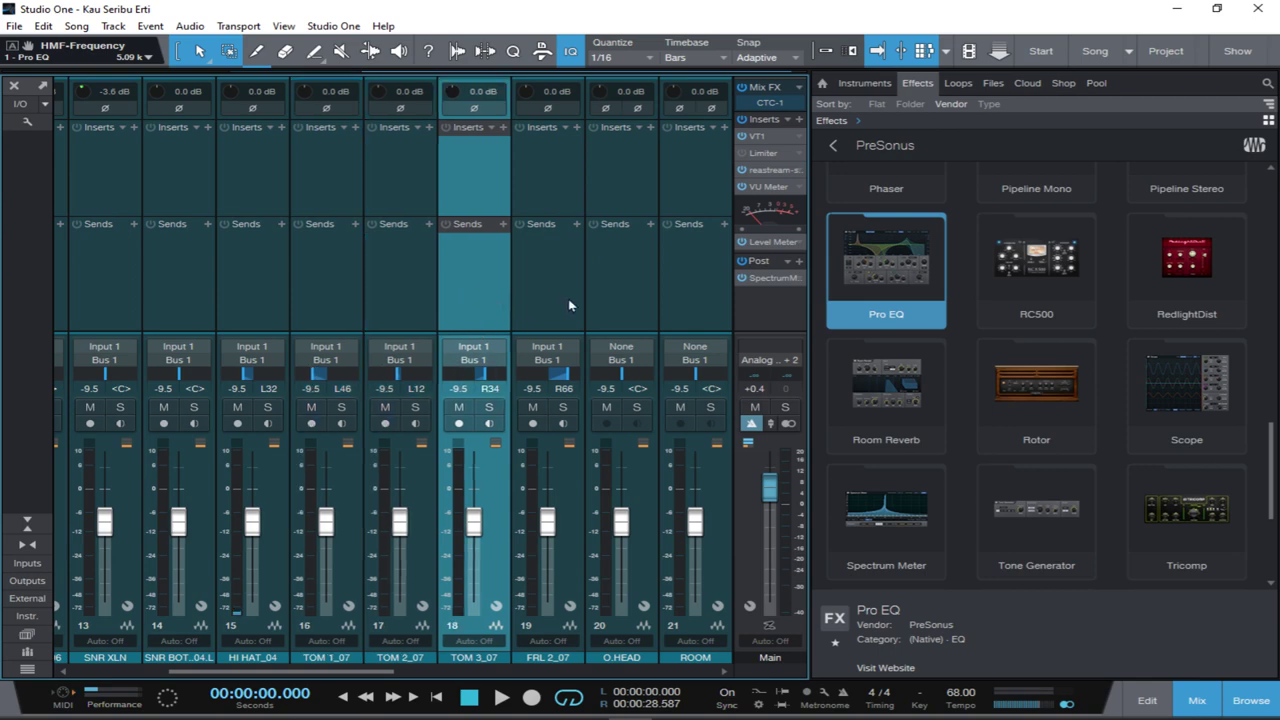
click(569, 306)
scroll(537, 298, left, 1)
scroll(329, 300, right, 3)
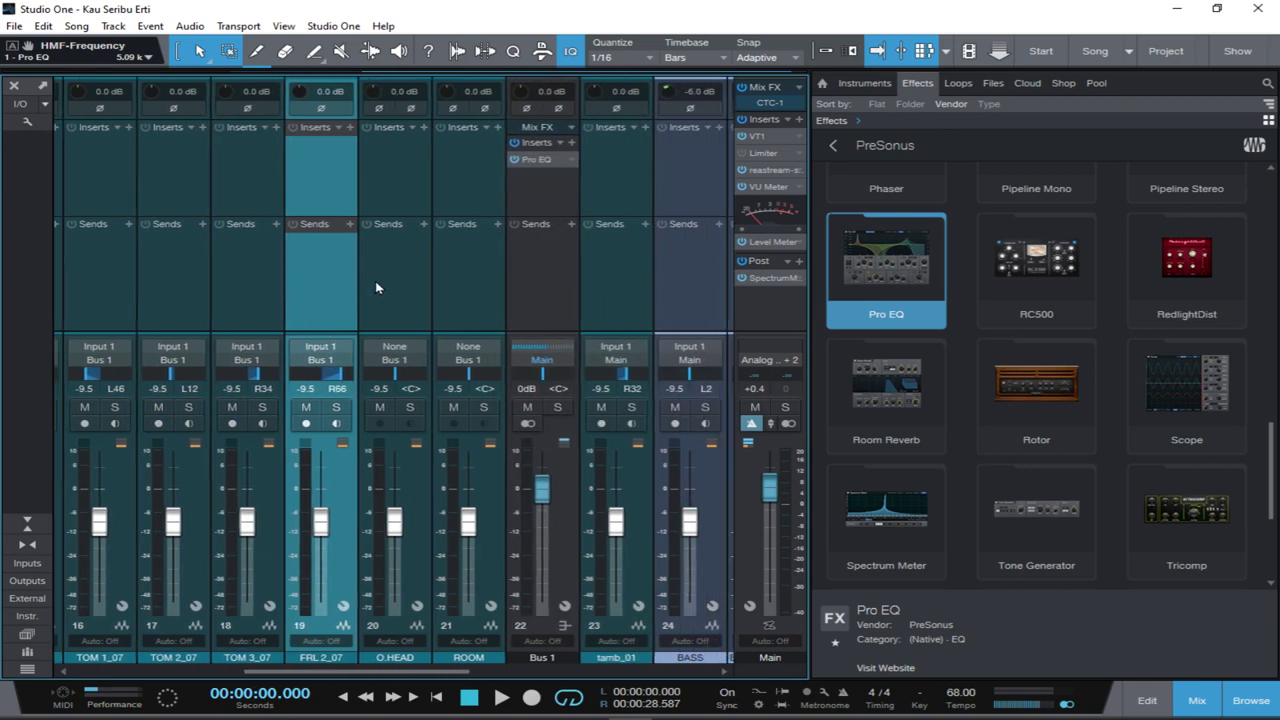
Solo the O.HEAD channel and play the song with the browser hidden.
click(409, 295)
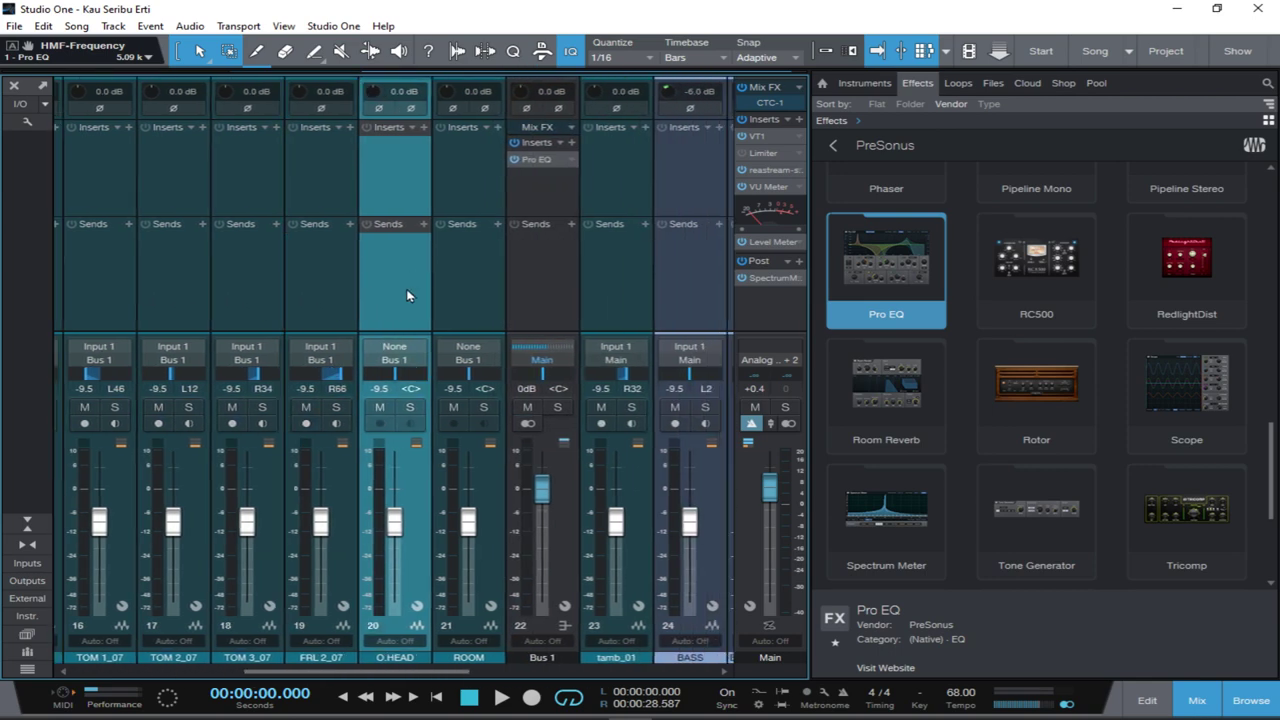
click(409, 408)
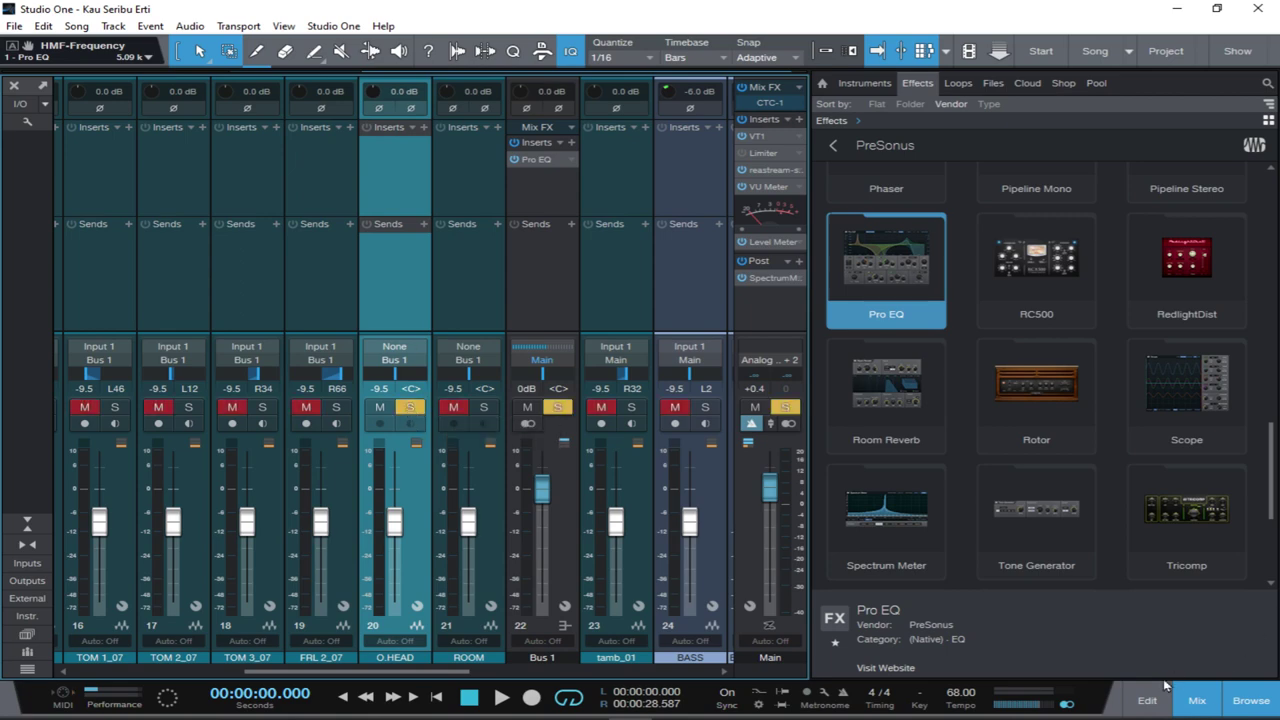
click(1251, 700)
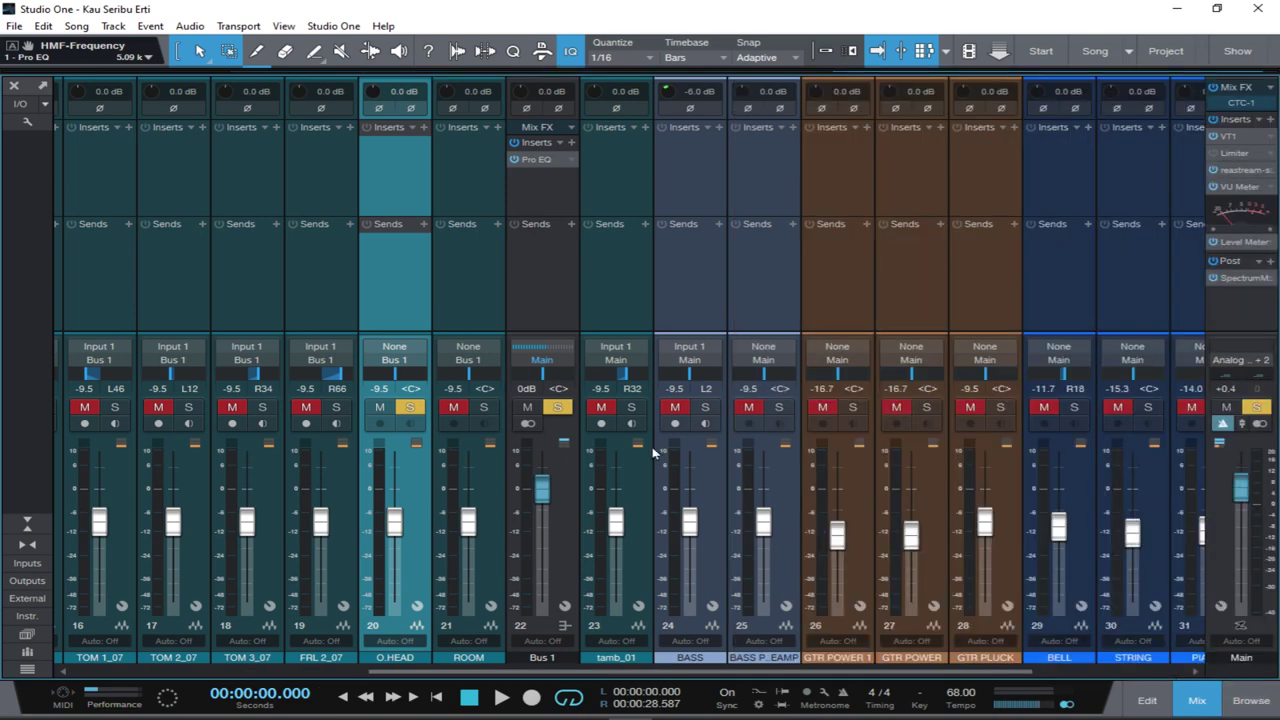
key(space)
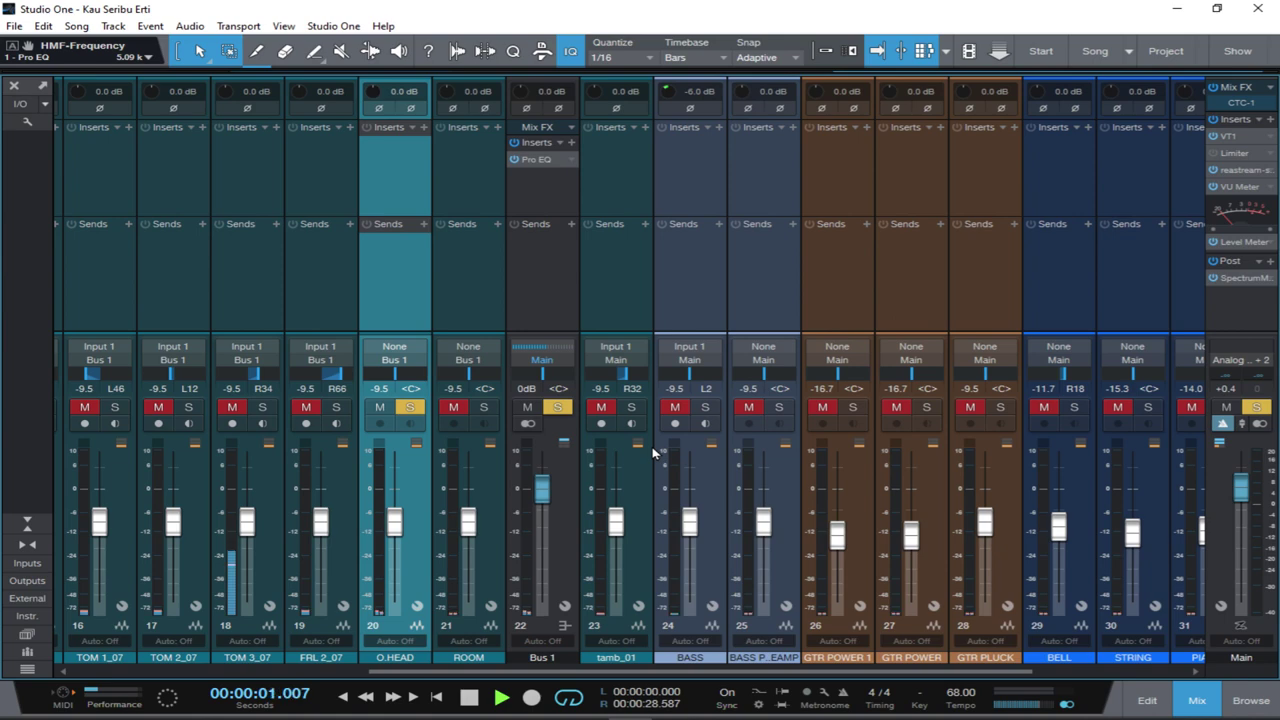
scroll(395, 322, right, 1)
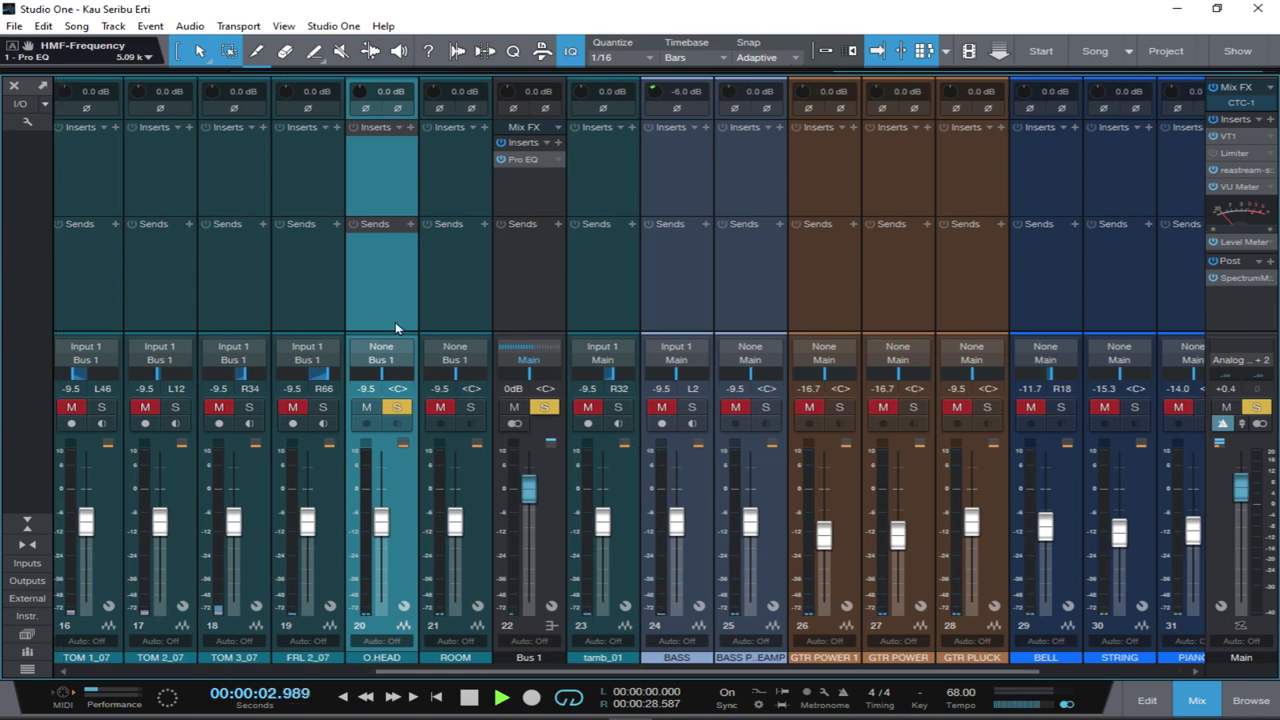
Move the playback loop to the CHORUS 2 section and listen to the soloed O.HEAD channel there.
key(F3)
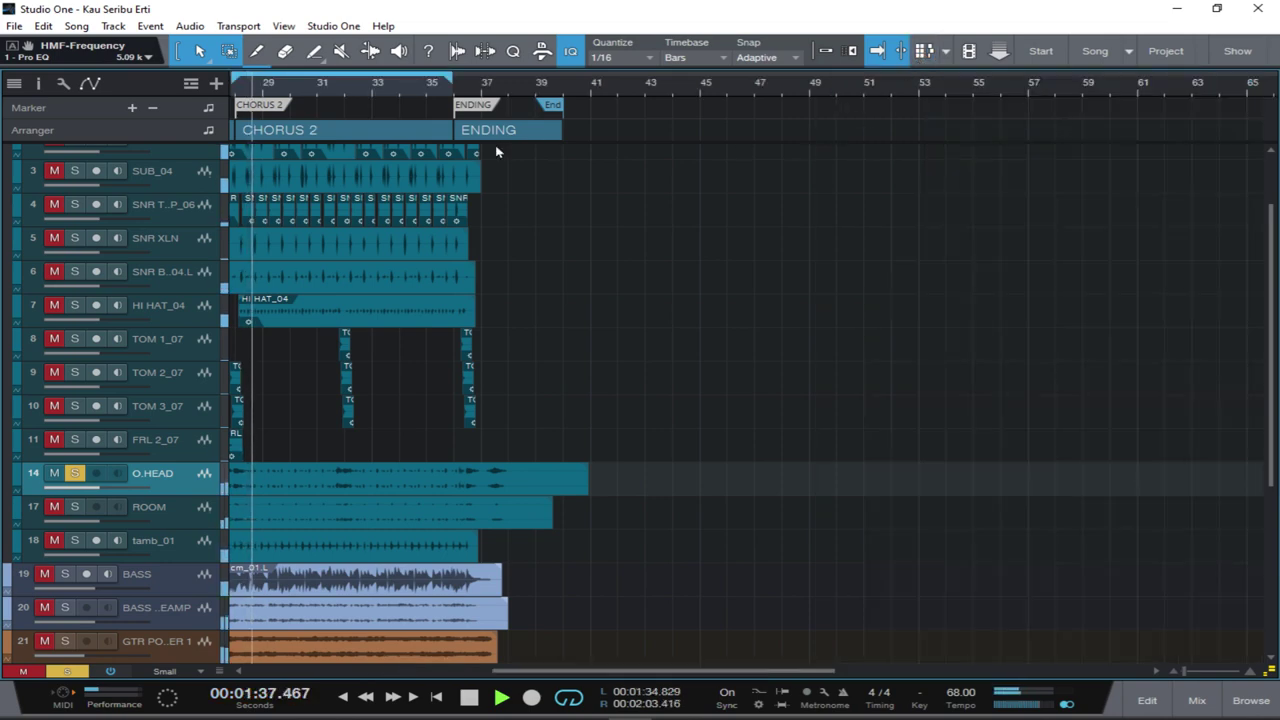
key(F3)
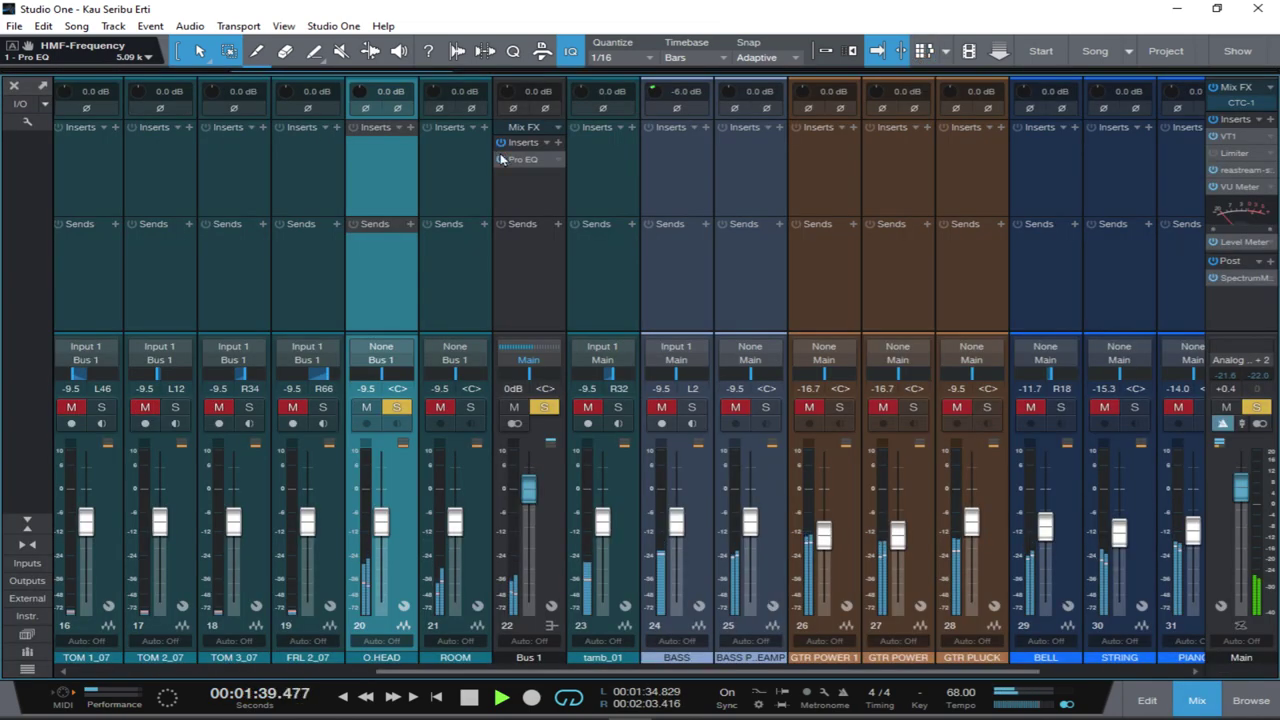
scroll(424, 485, up, 1)
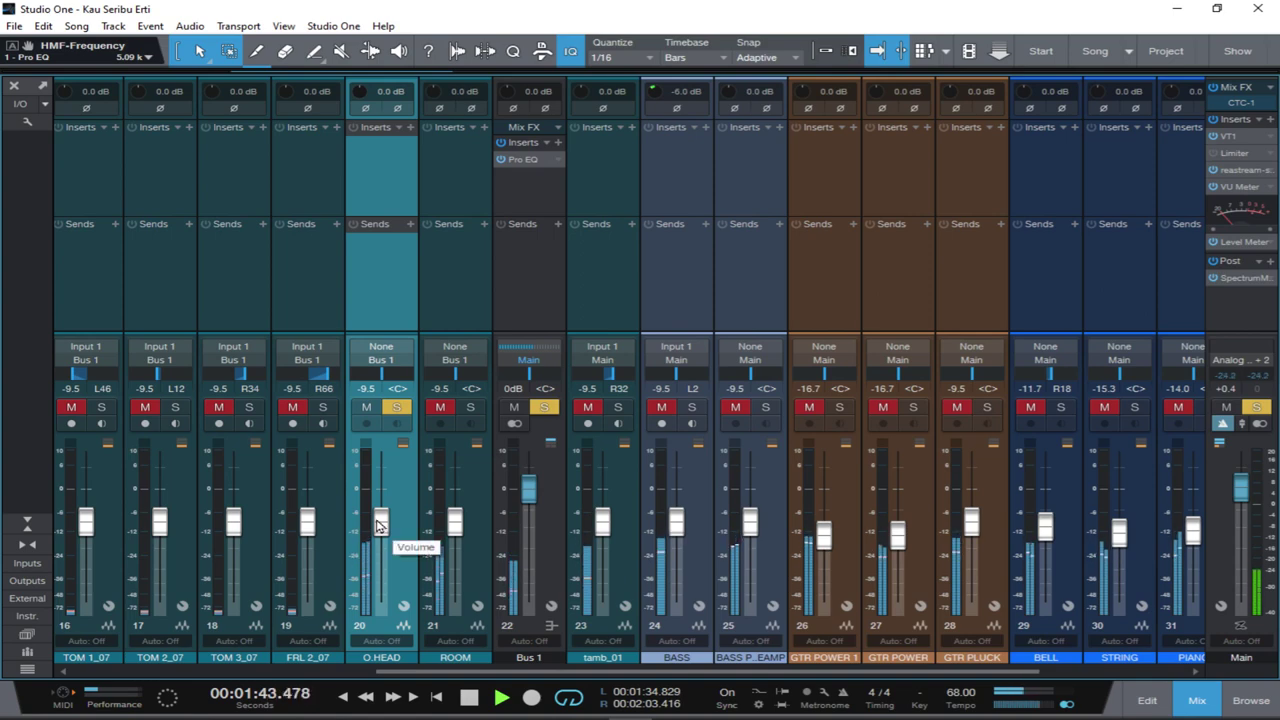
key(space)
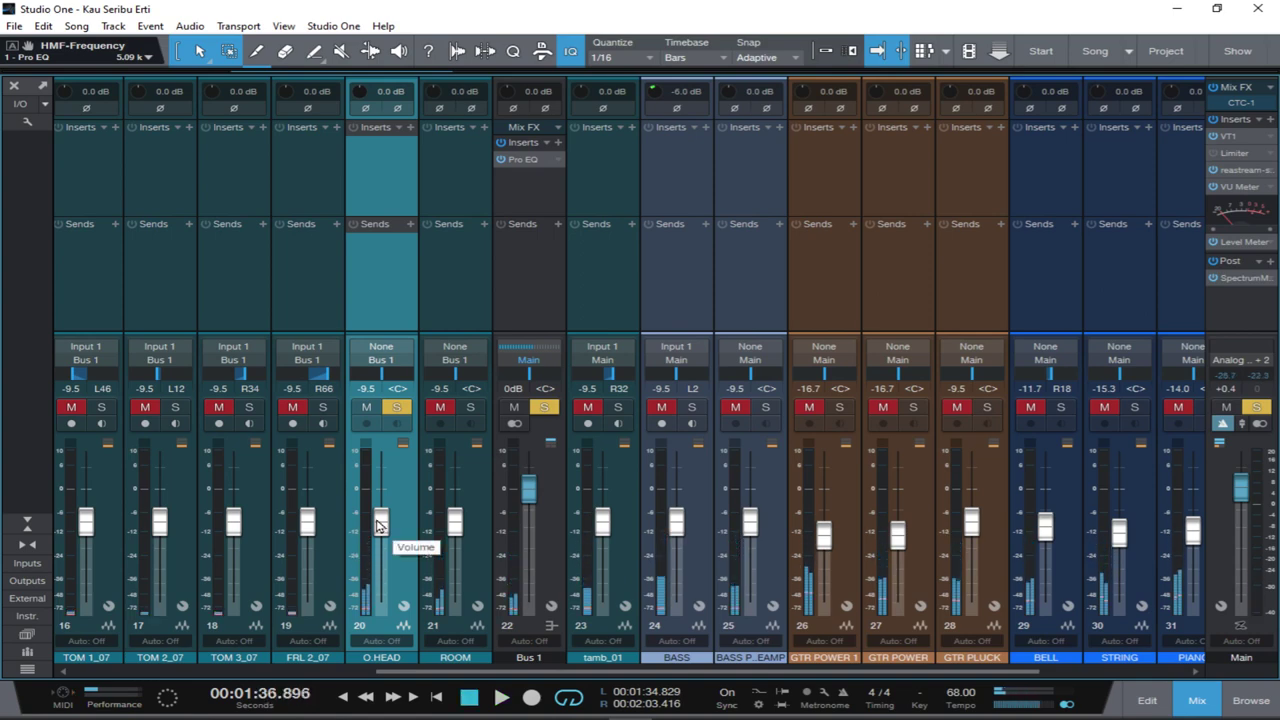
Turn off solo on the O.HEAD channel and select the Bus 1 channel.
click(399, 407)
scroll(441, 280, up, 3)
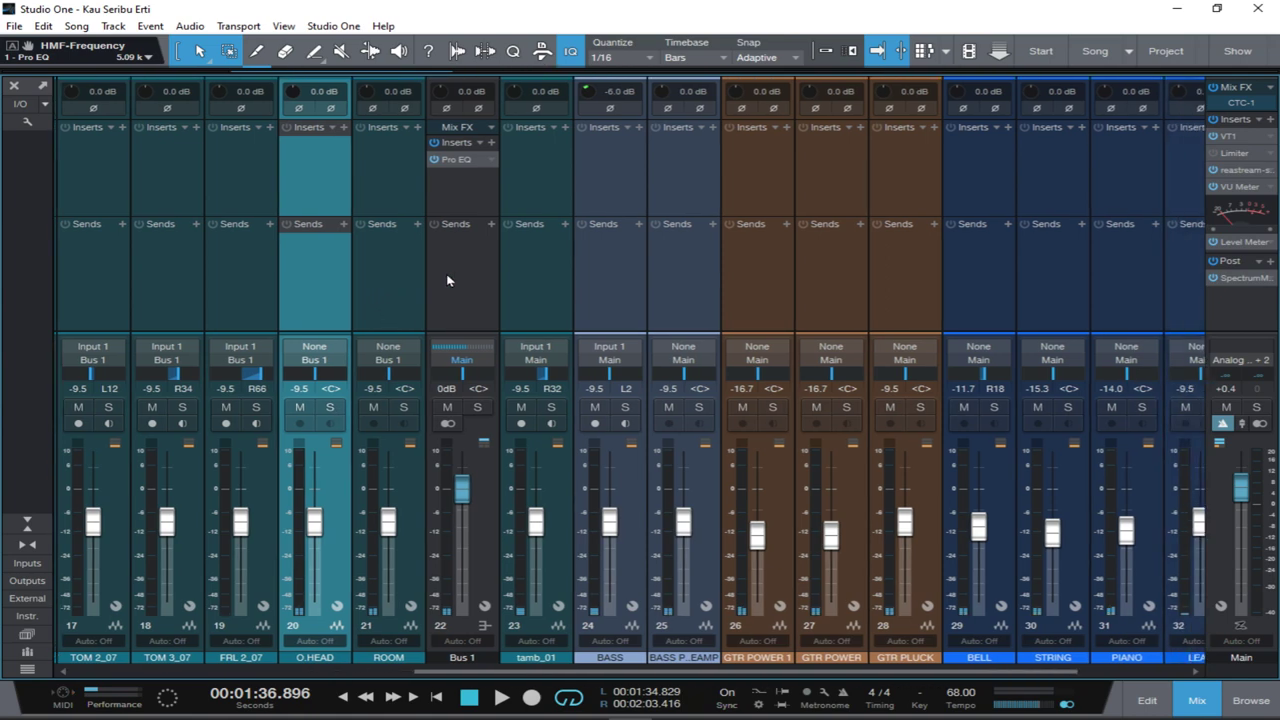
scroll(441, 283, up, 5)
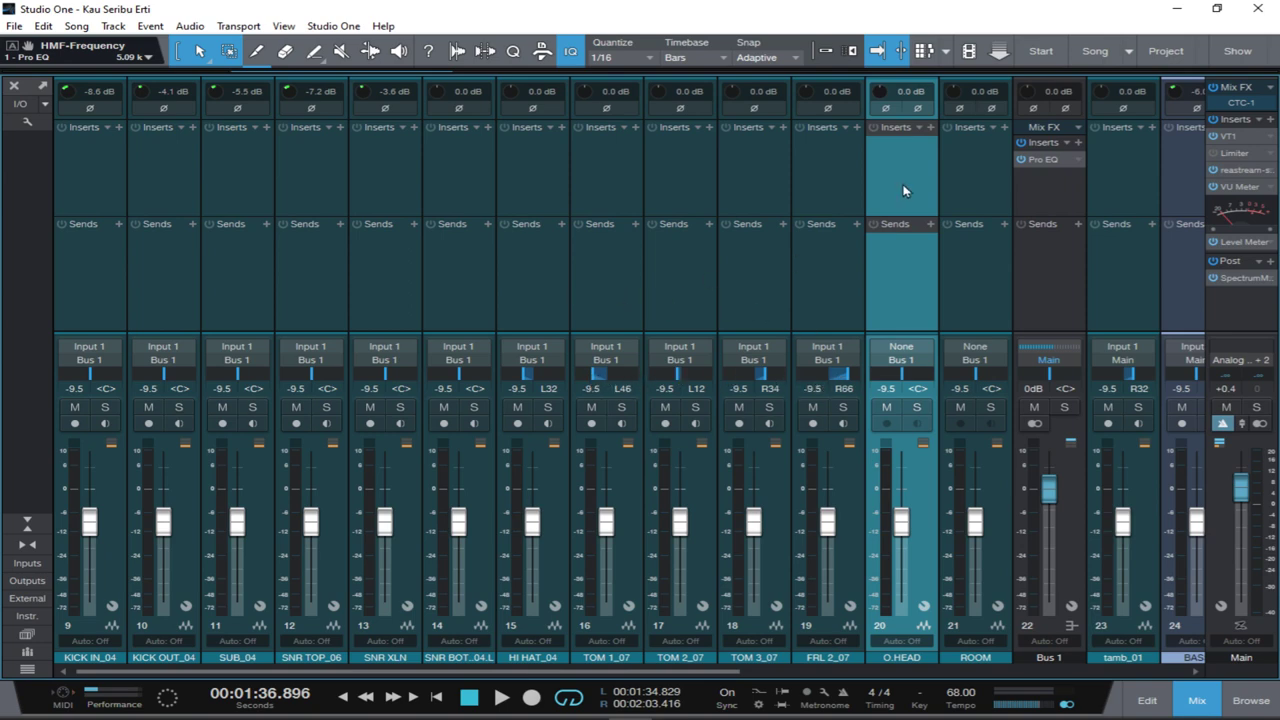
click(1045, 195)
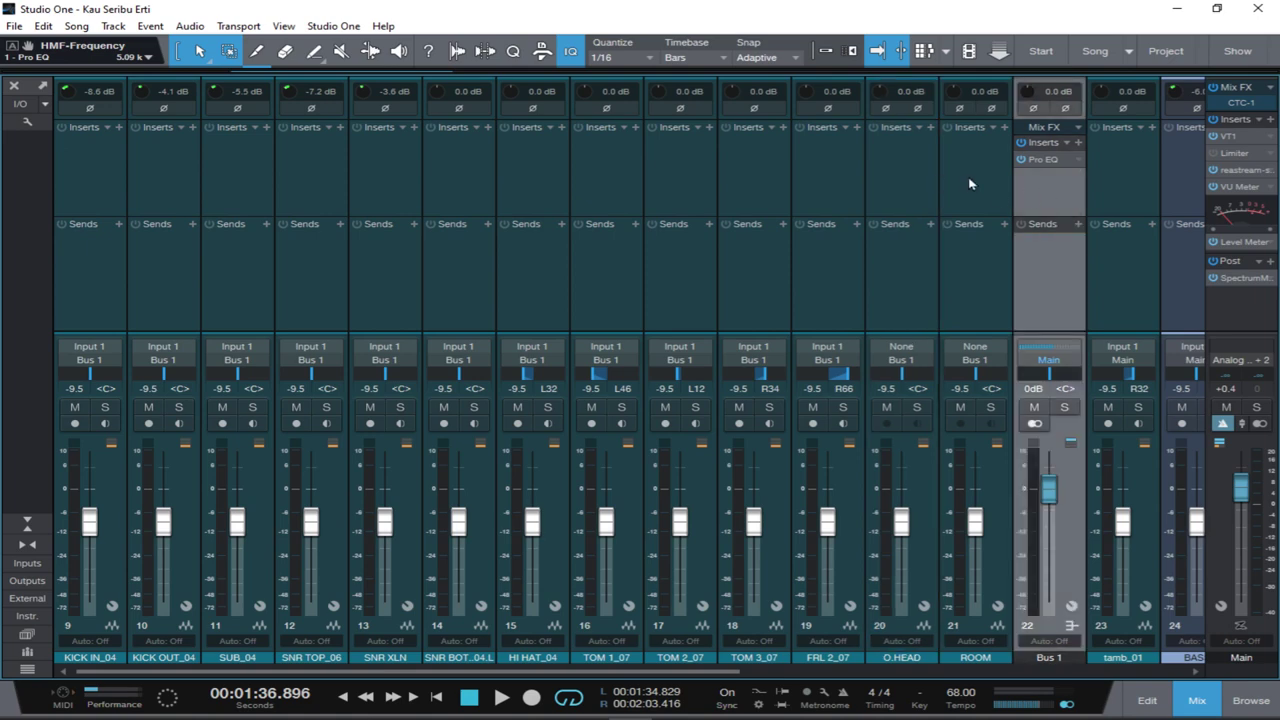
Lower the SNR BOT channel's fader to -23.6 dB while CHORUS 2 plays, then stop playback.
key(space)
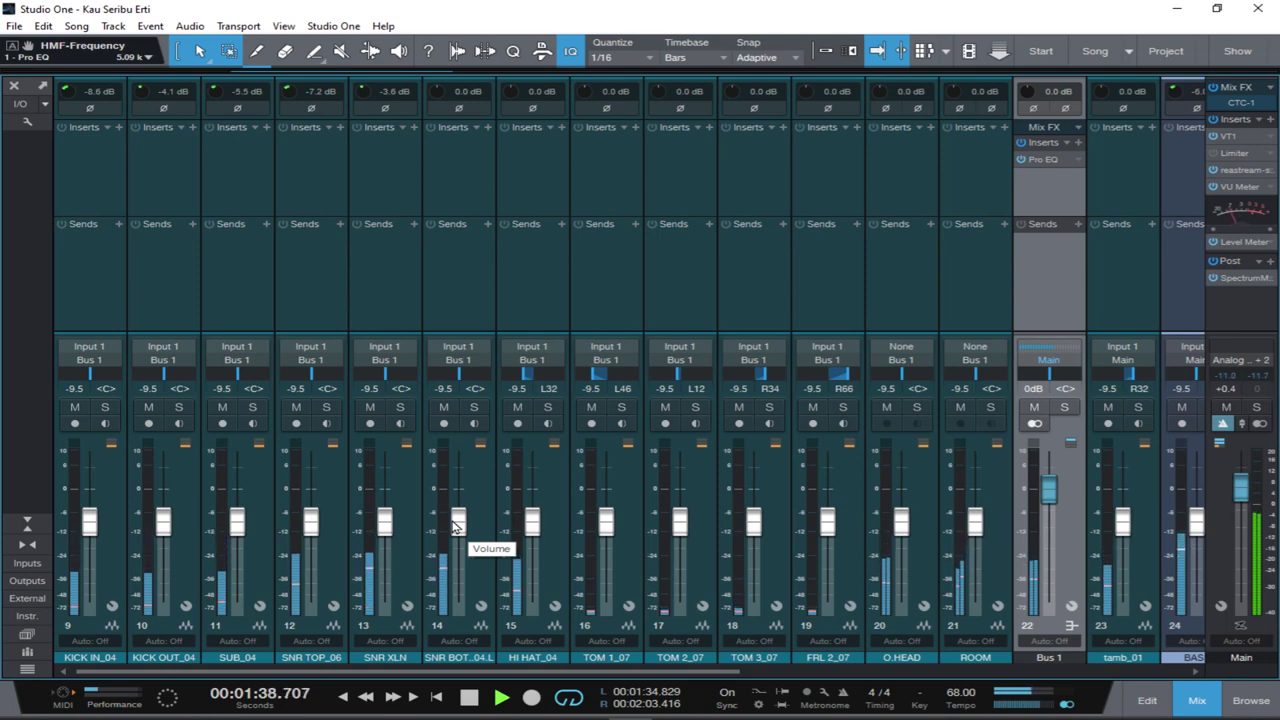
key(space)
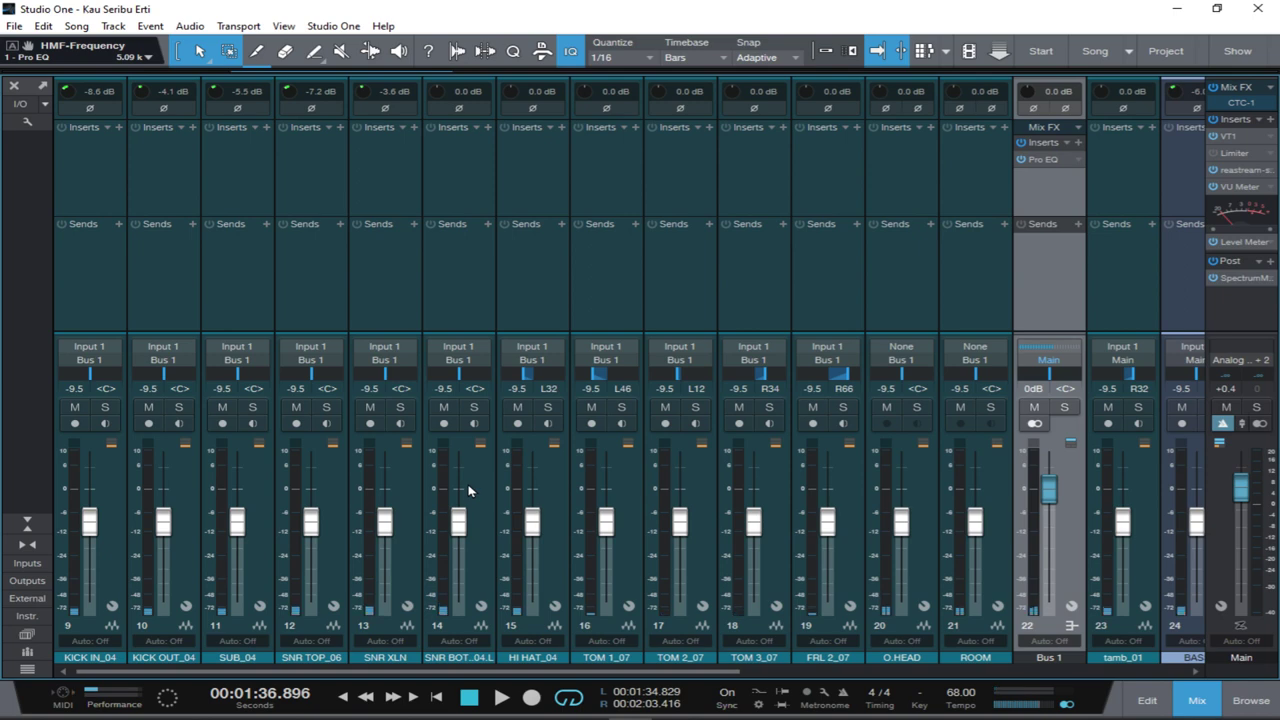
key(space)
drag(457, 521, 455, 546)
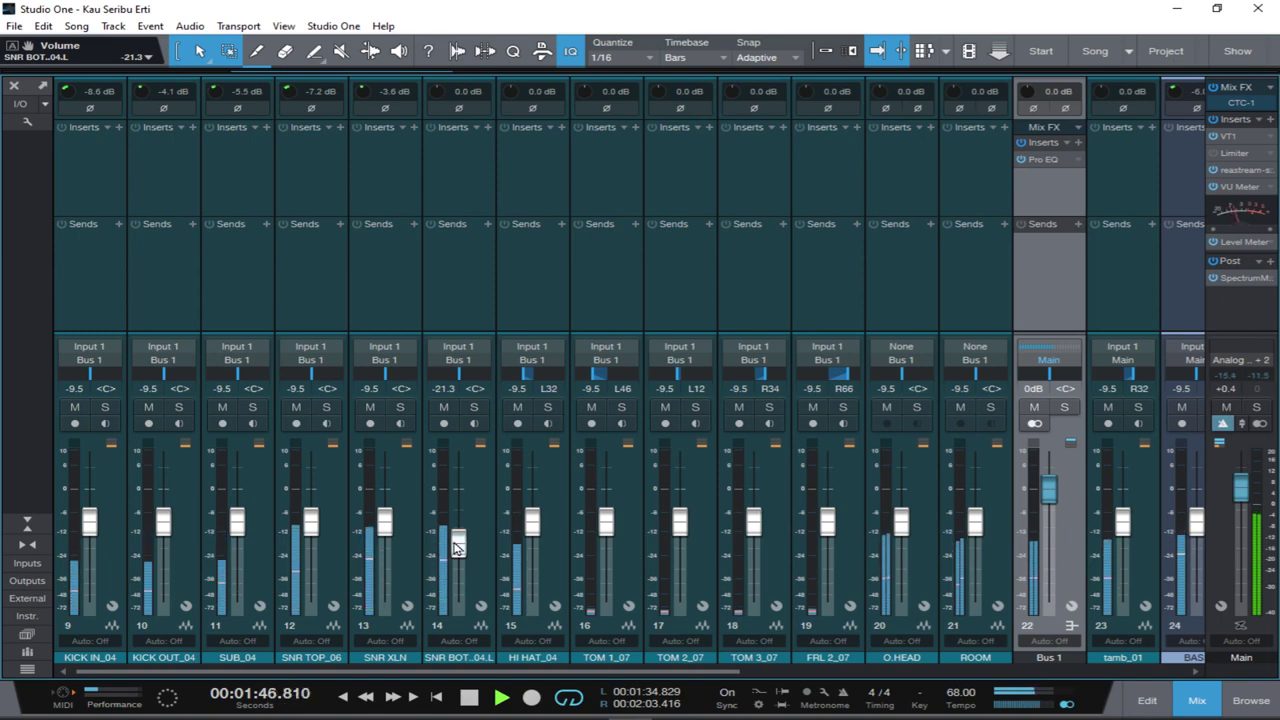
click(456, 547)
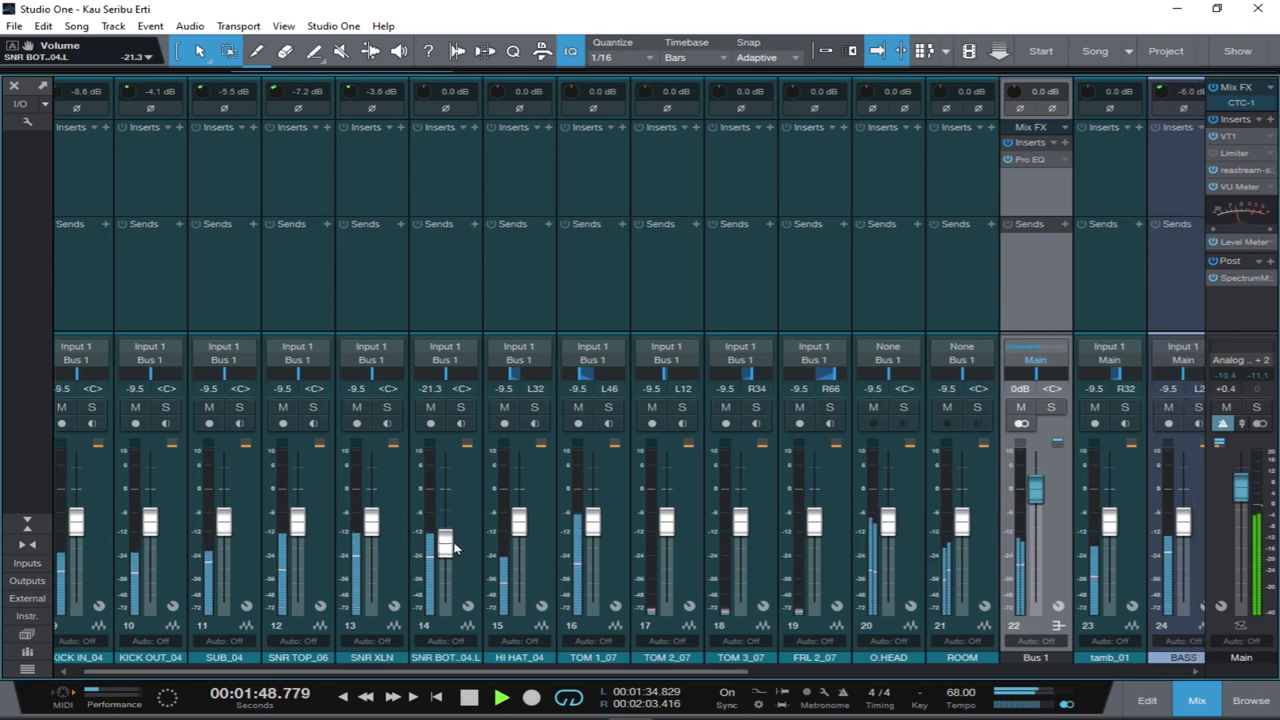
drag(429, 544, 429, 550)
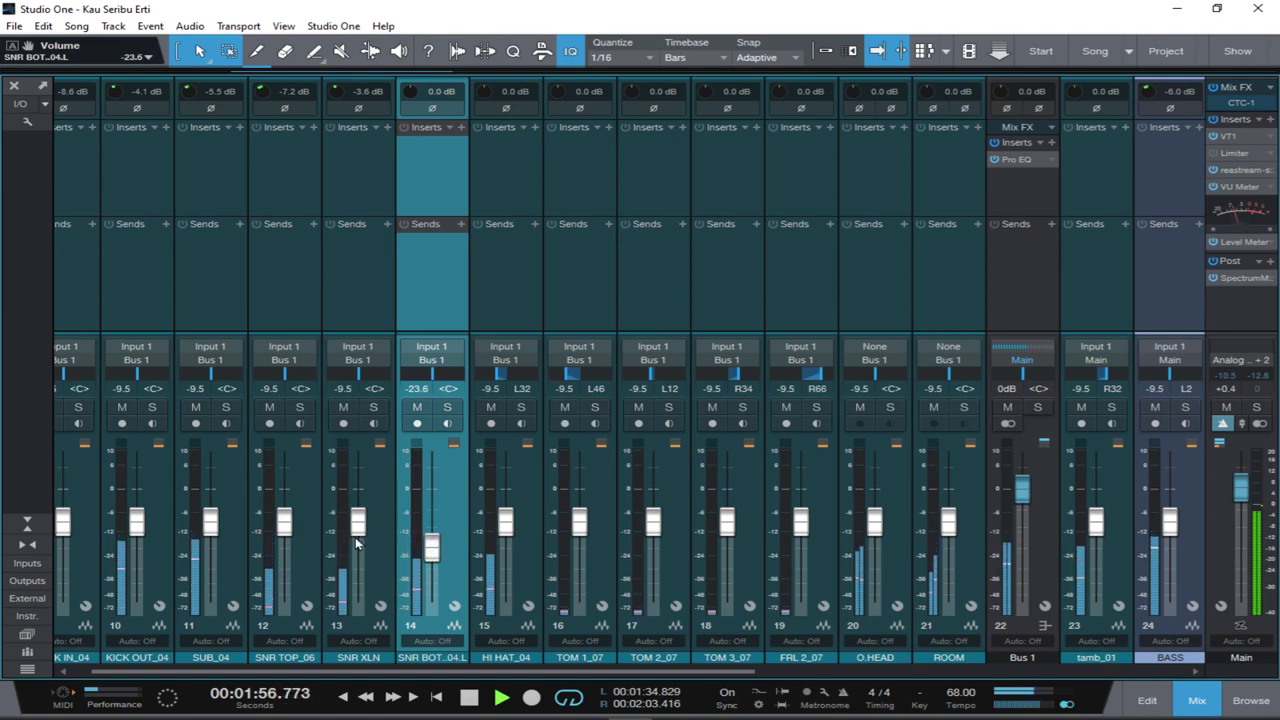
key(space)
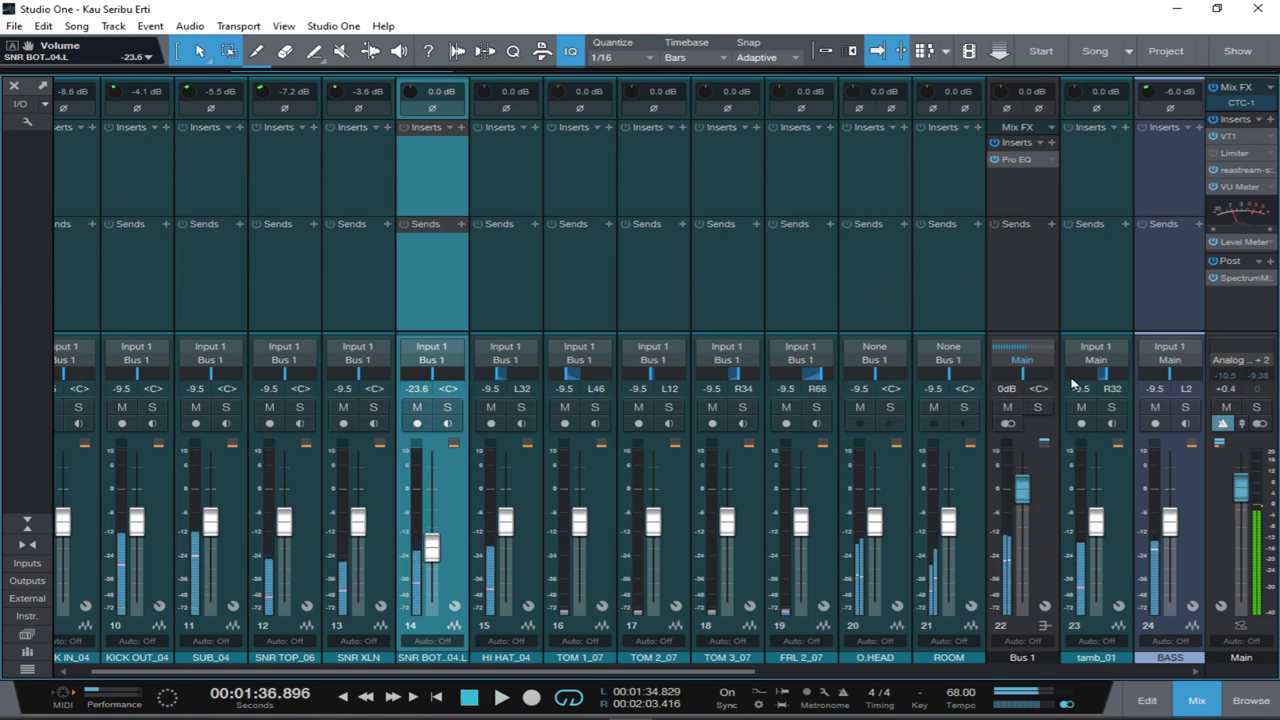
Insert the PreSonus Fat Channel effect on Bus 1 after its Pro EQ.
click(1247, 703)
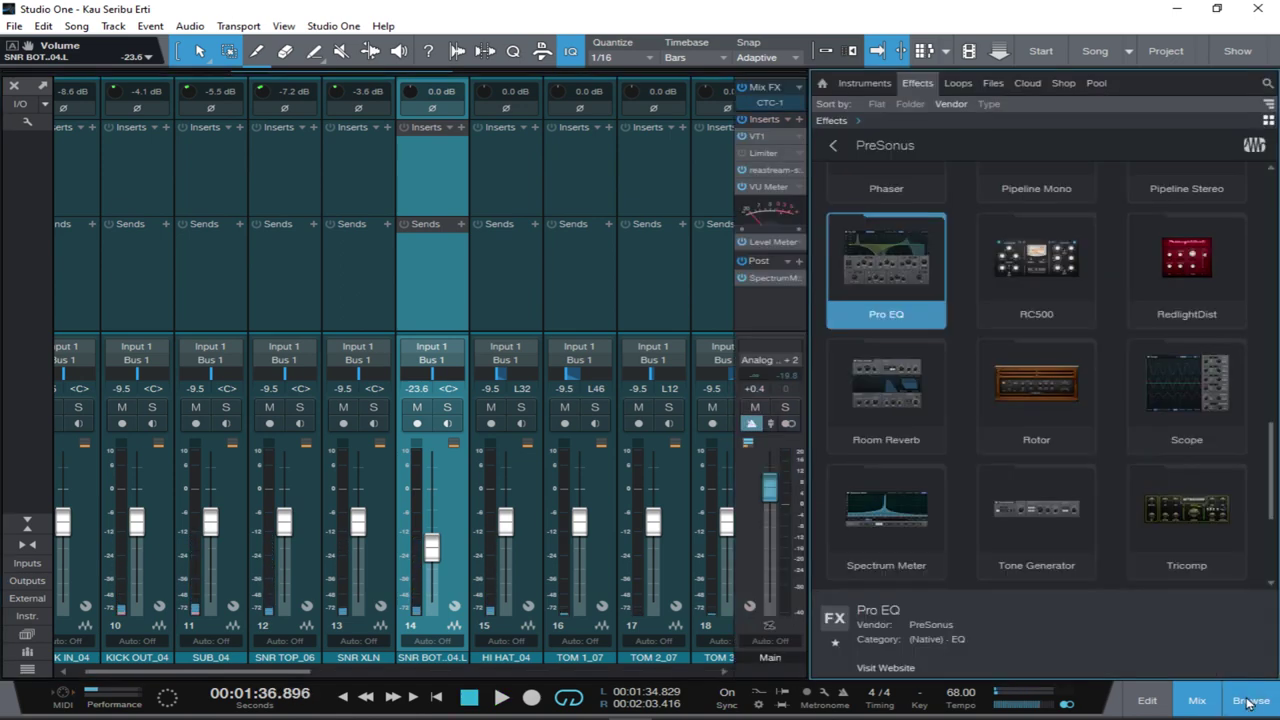
scroll(419, 183, right, 5)
scroll(419, 183, right, 2)
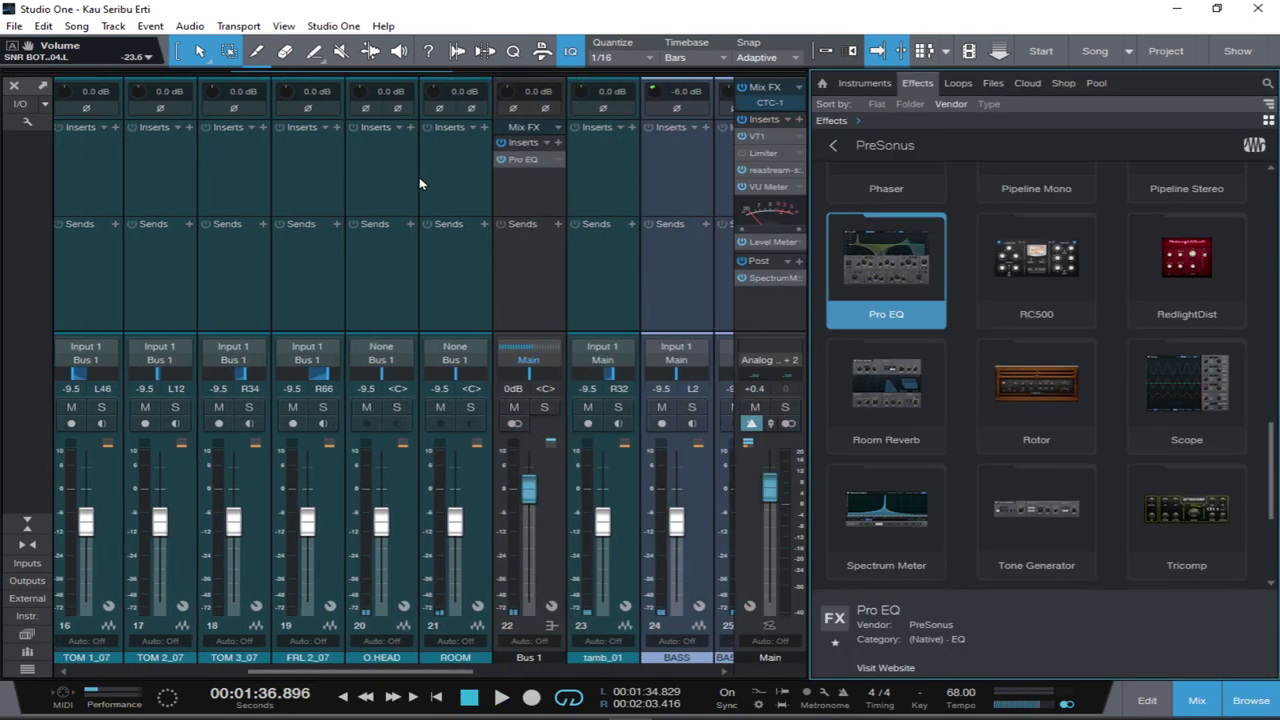
scroll(970, 297, up, 5)
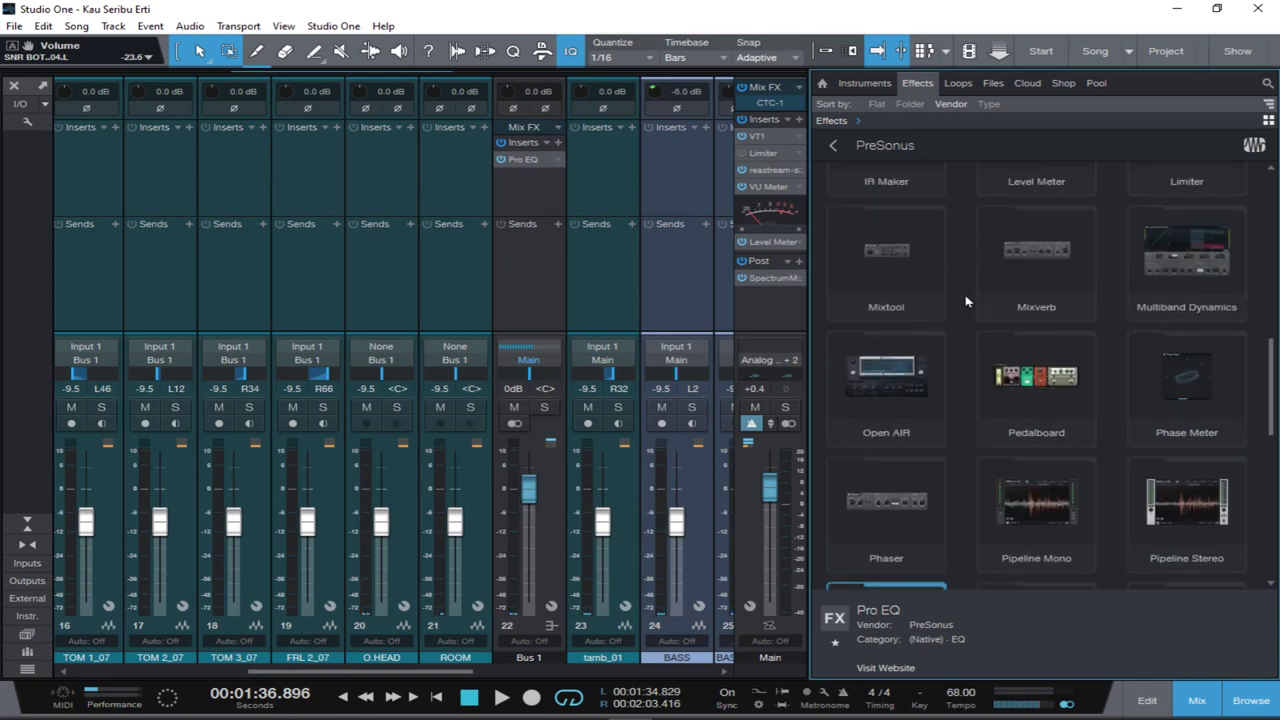
scroll(966, 301, up, 3)
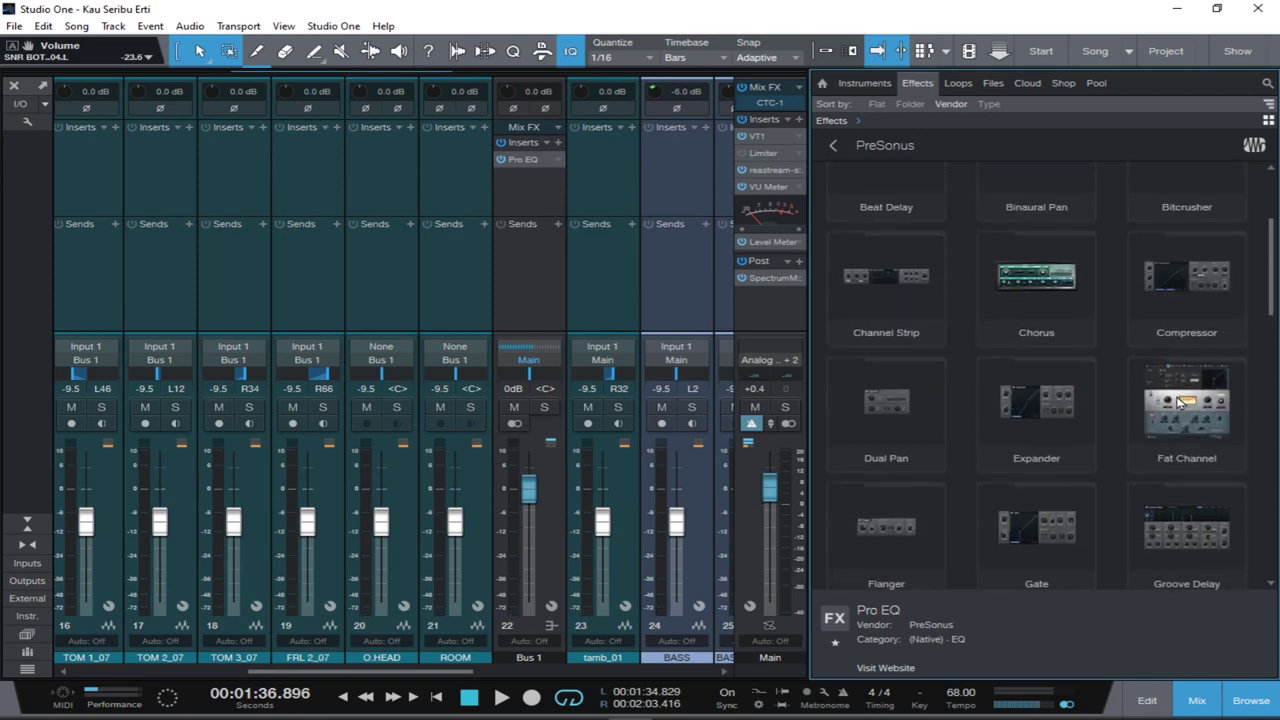
drag(1180, 402, 522, 195)
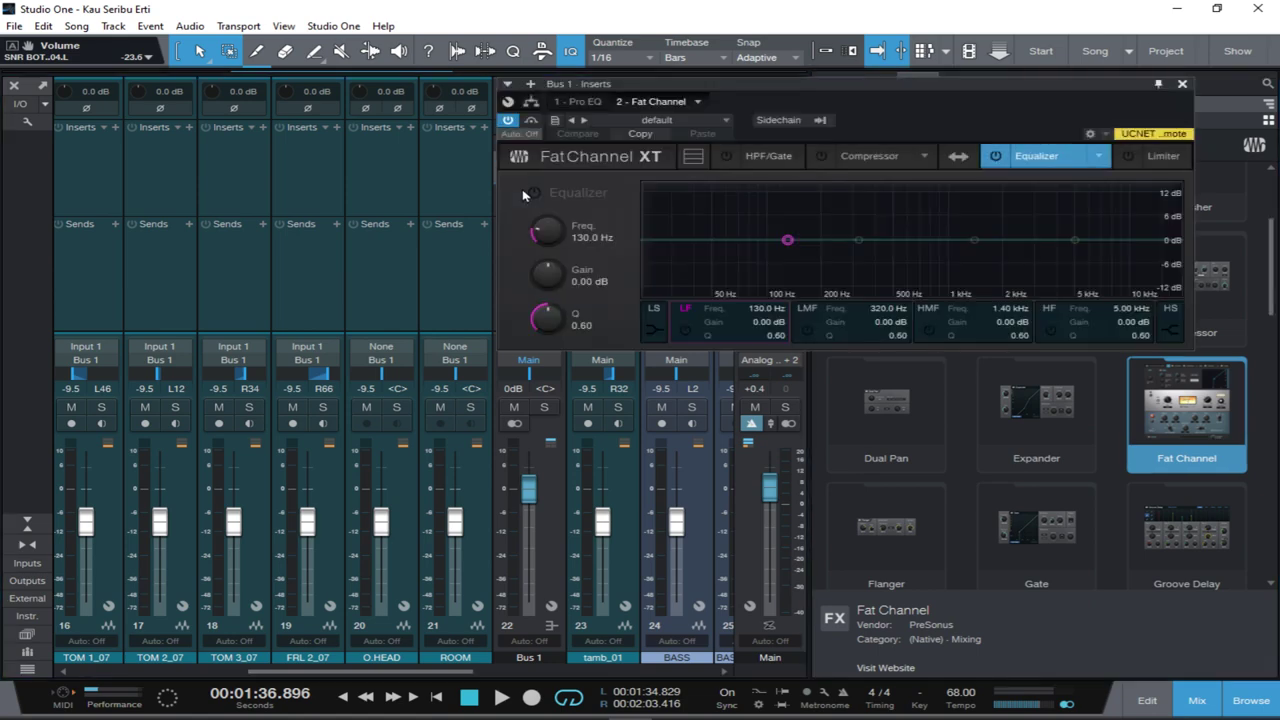
Turn on the Fat Channel's compressor on Bus 1 and choose the Brit Comp model while CHORUS 2 plays.
click(886, 158)
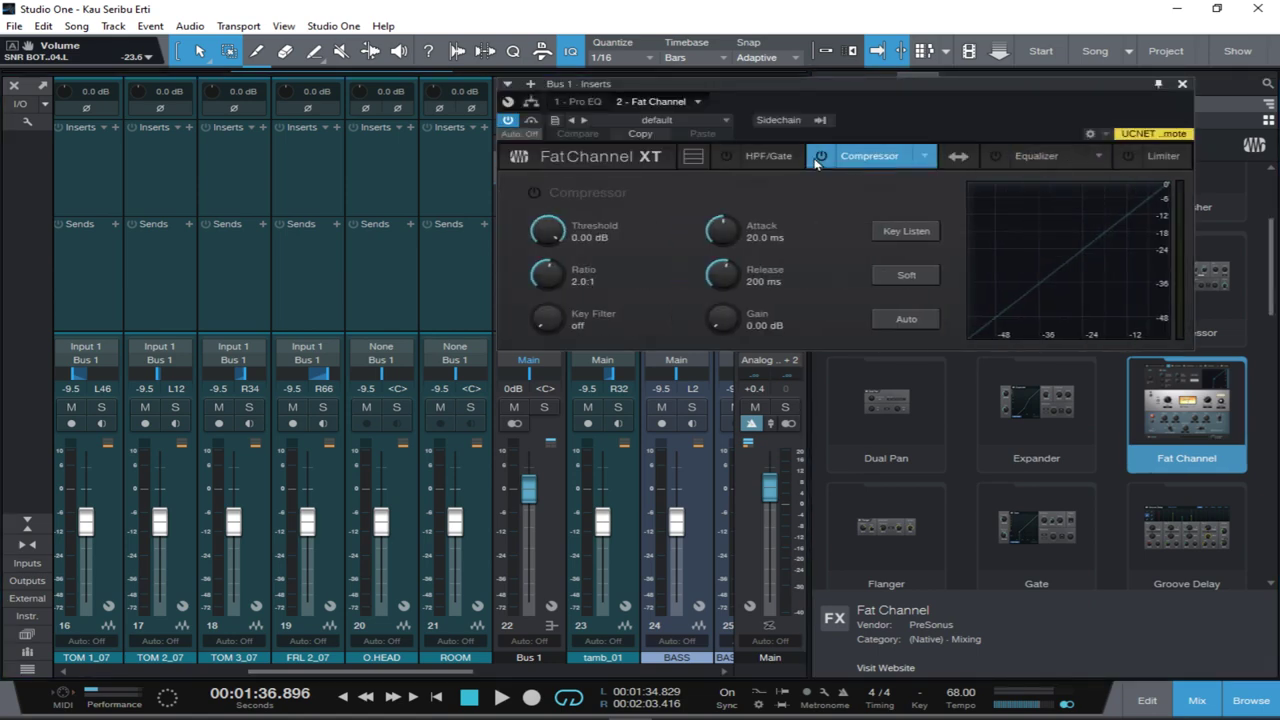
click(821, 157)
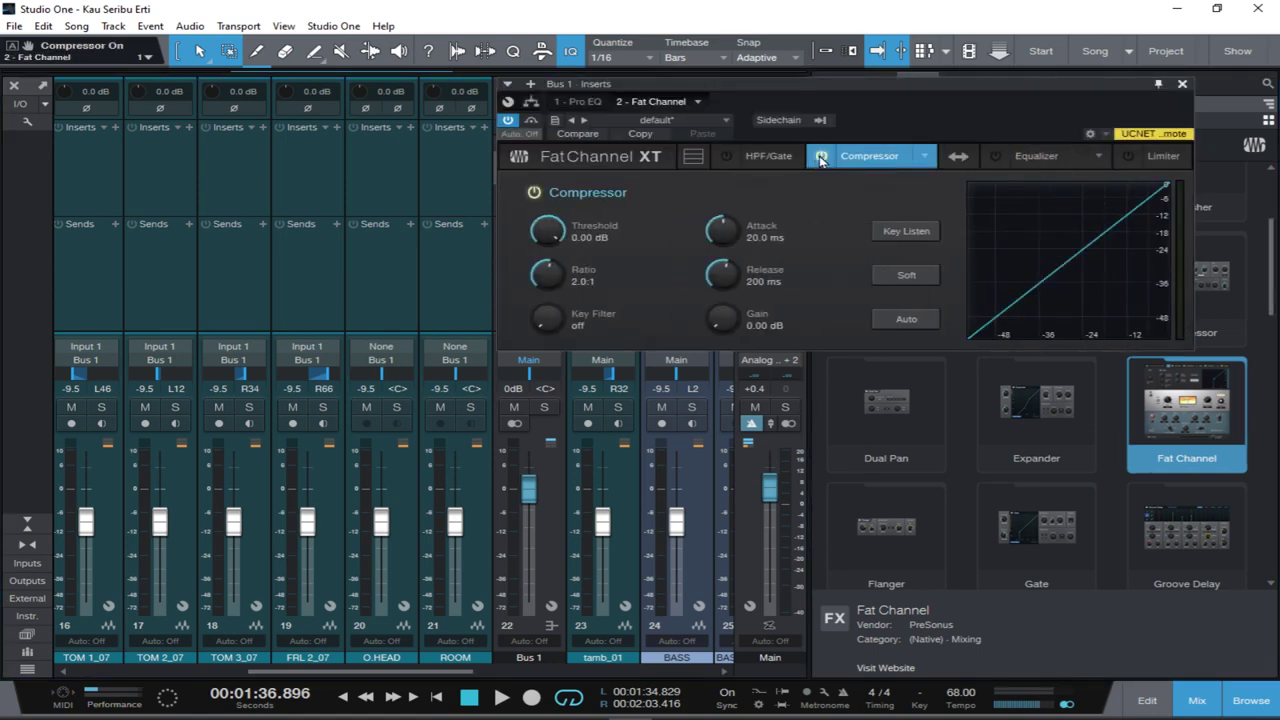
click(926, 158)
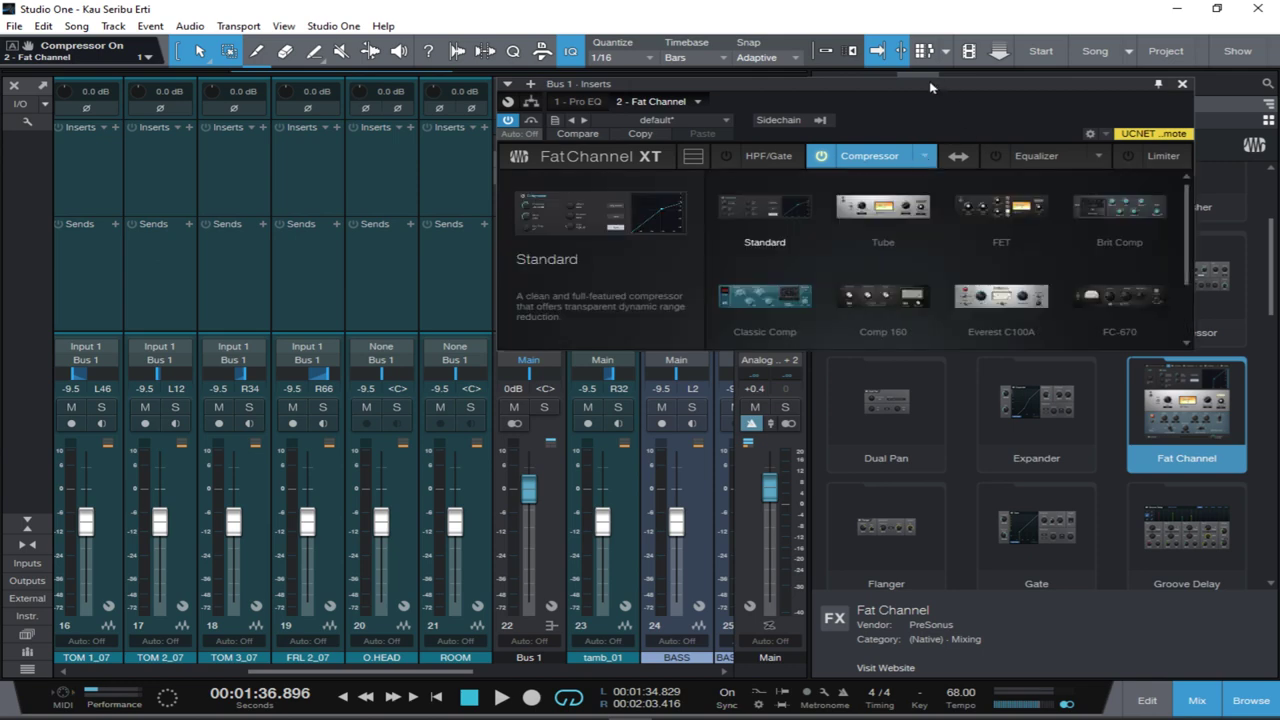
click(897, 99)
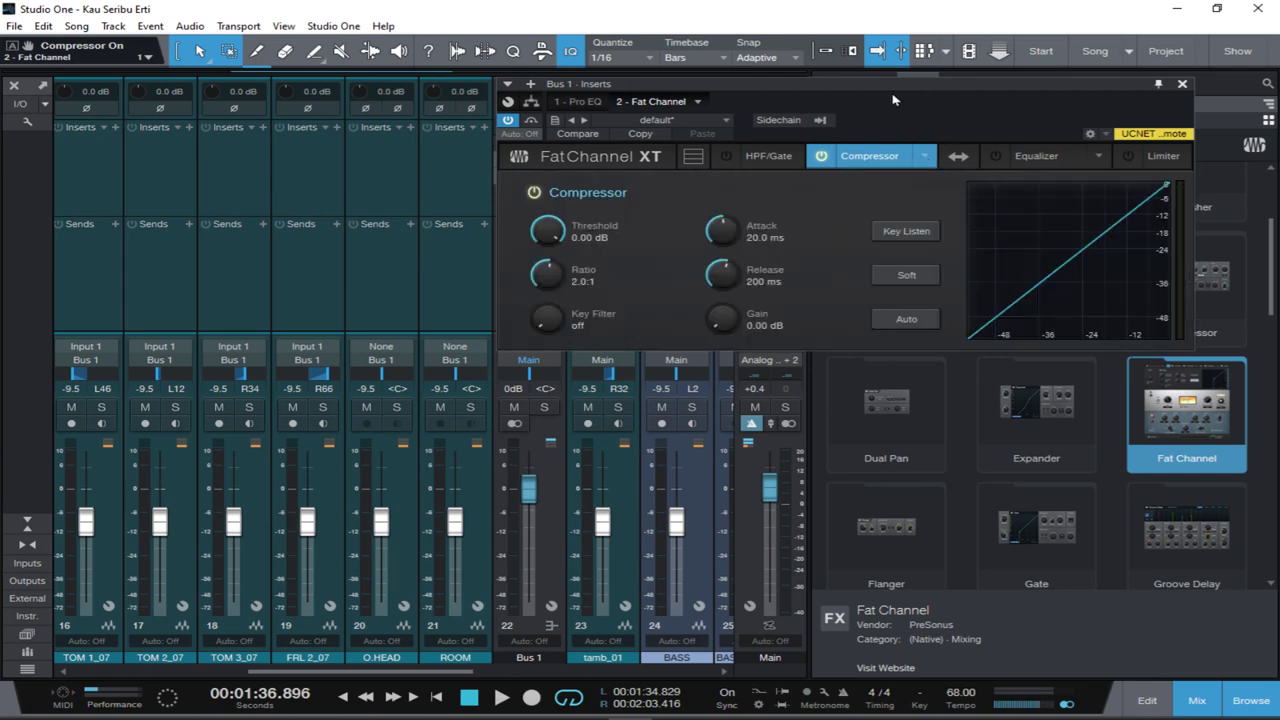
click(925, 160)
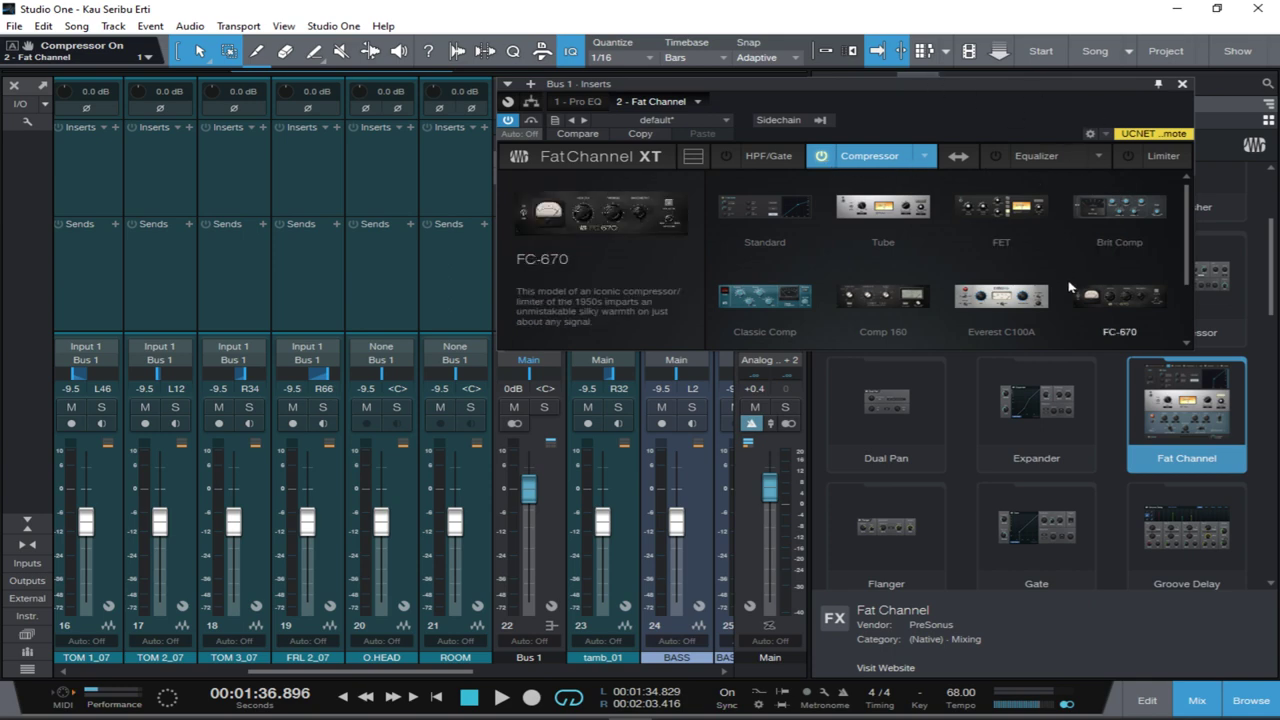
key(space)
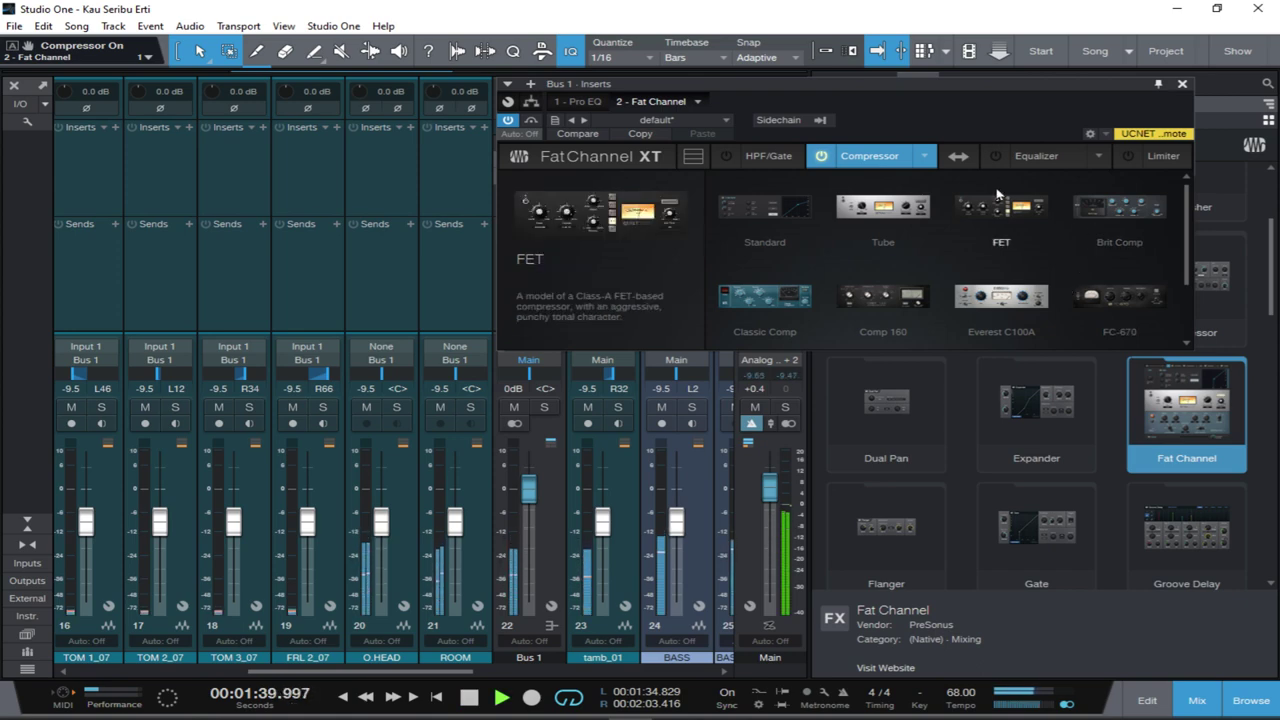
click(1126, 222)
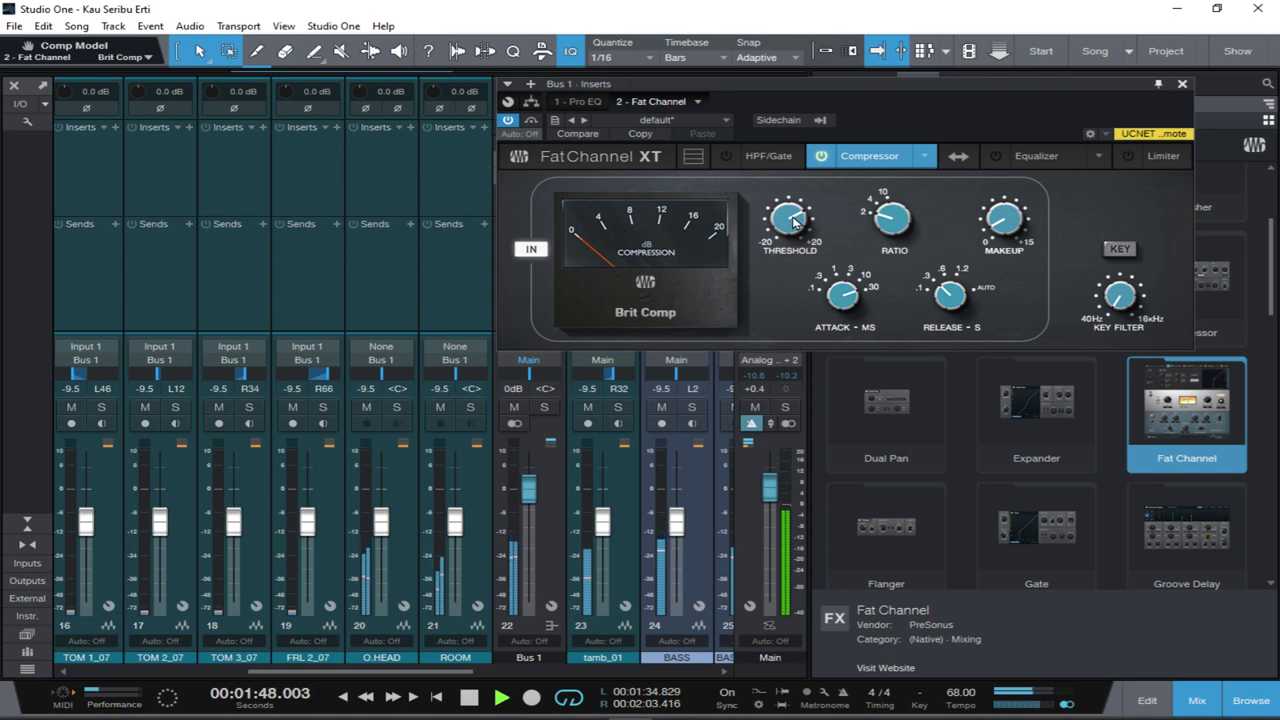
Set the Brit Comp's release to auto, raise the ratio, shorten the attack and lower the threshold to -12.20 dB during playback.
key(space)
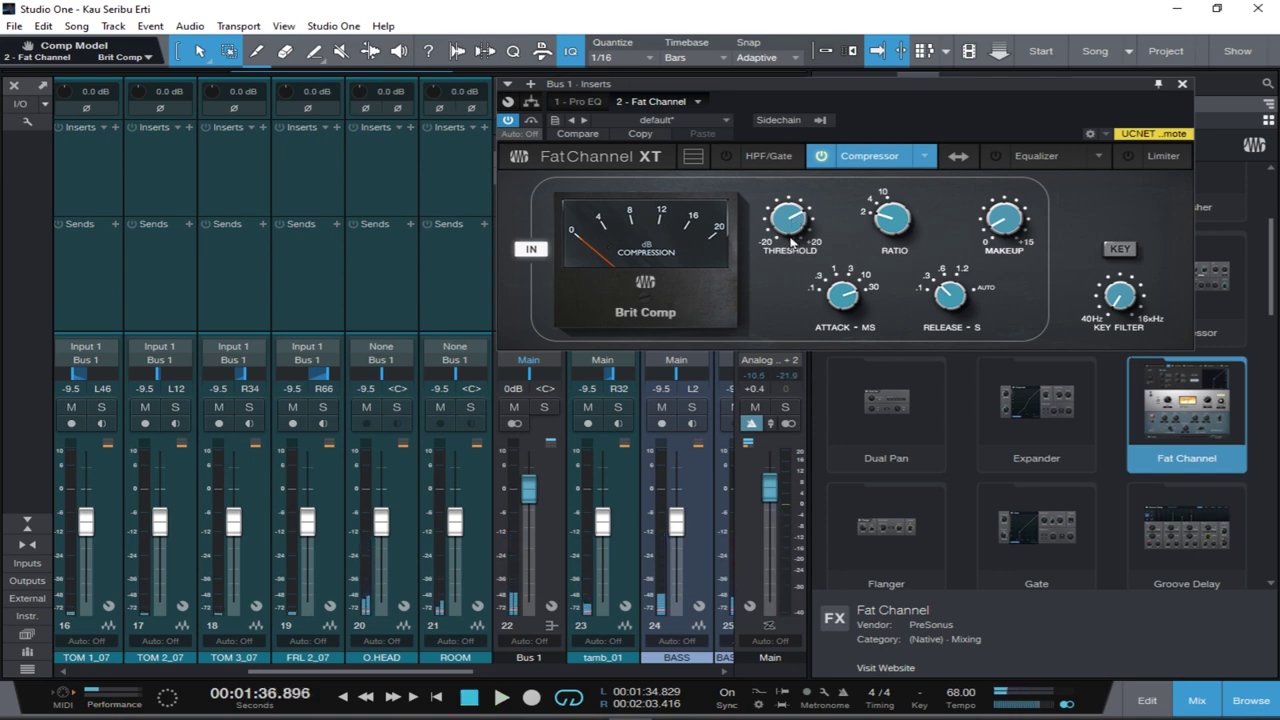
key(space)
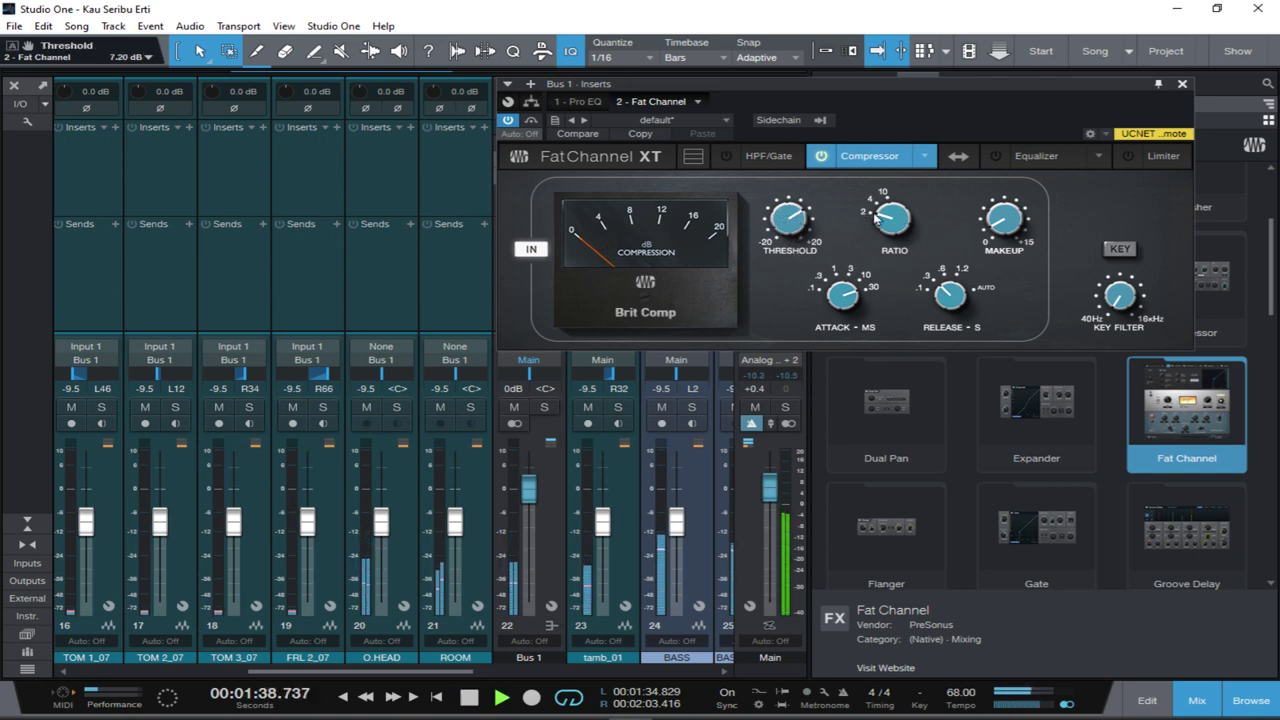
key(space)
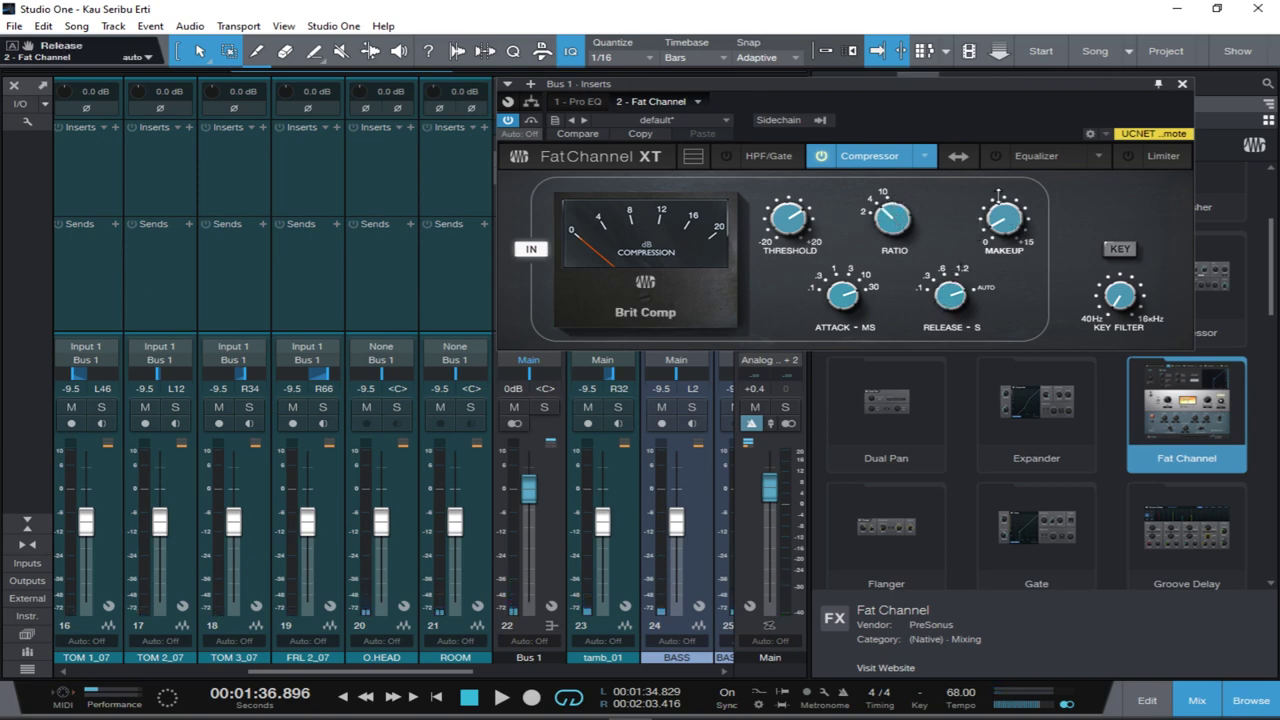
key(space)
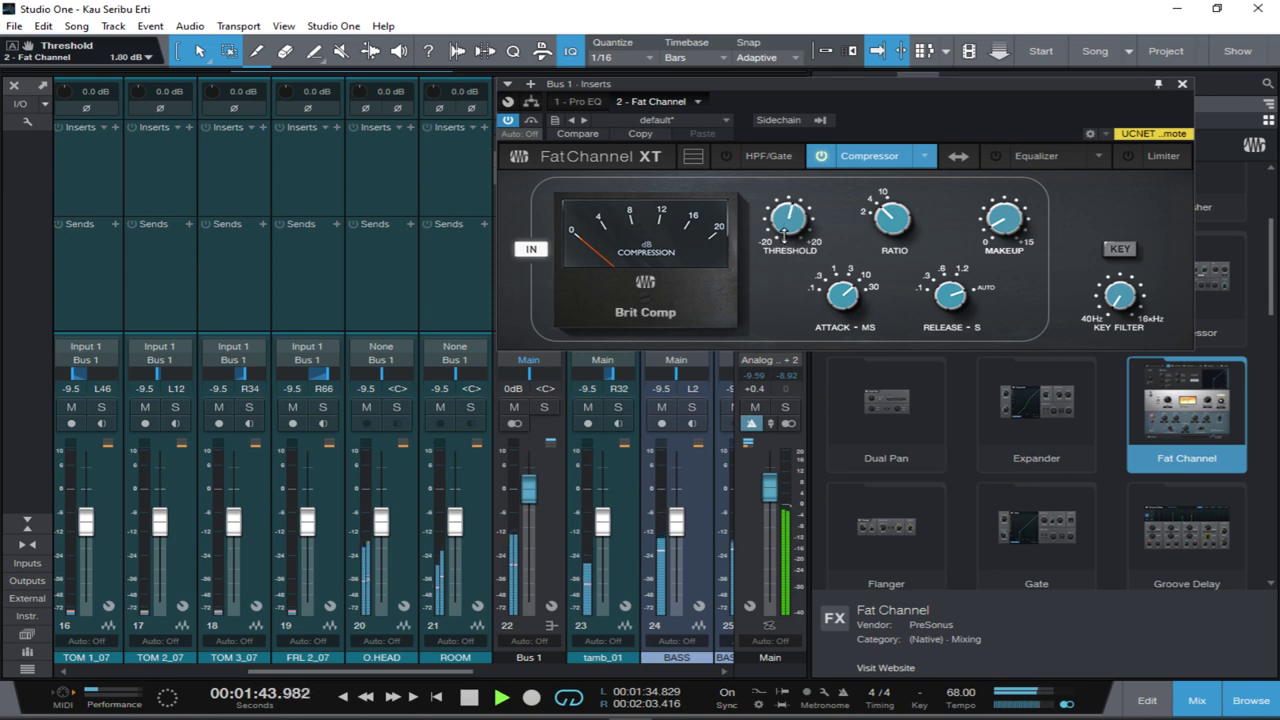
drag(787, 257, 783, 290)
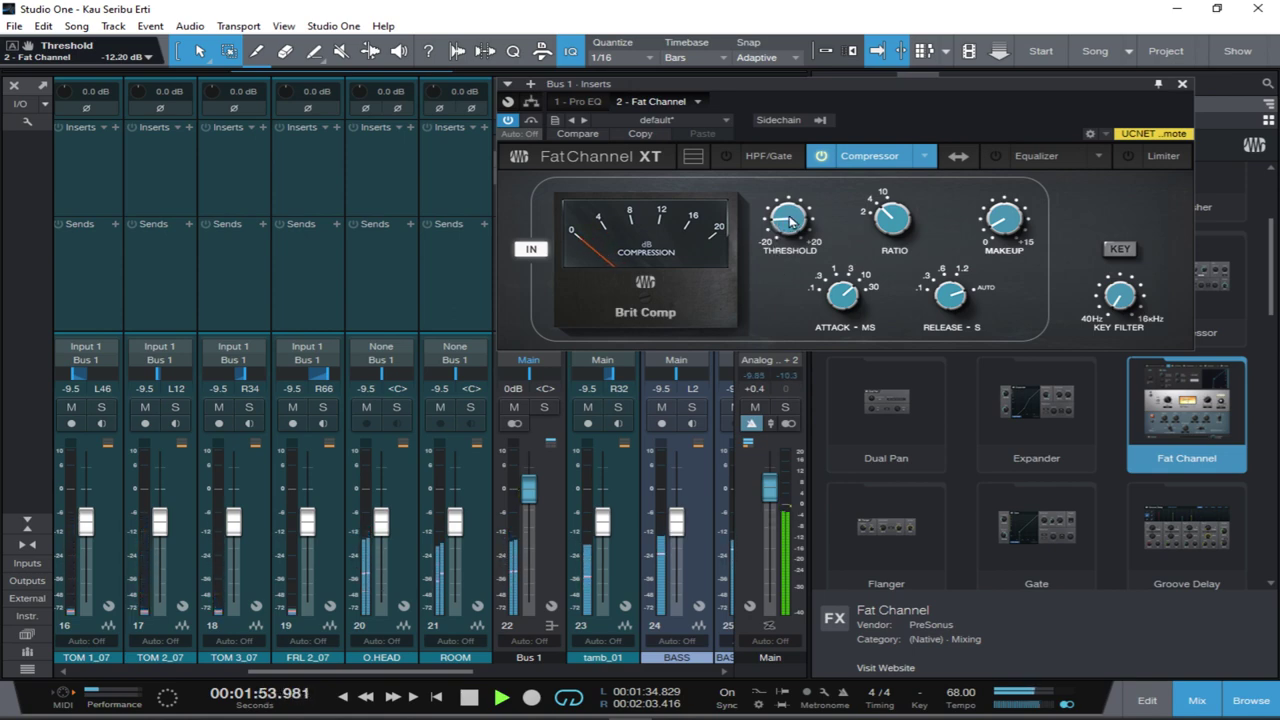
Raise the SNR TOP_06 fader to -6.5 dB and the SNR XLN fader to -7.6 dB while the song plays.
scroll(281, 247, up, 10)
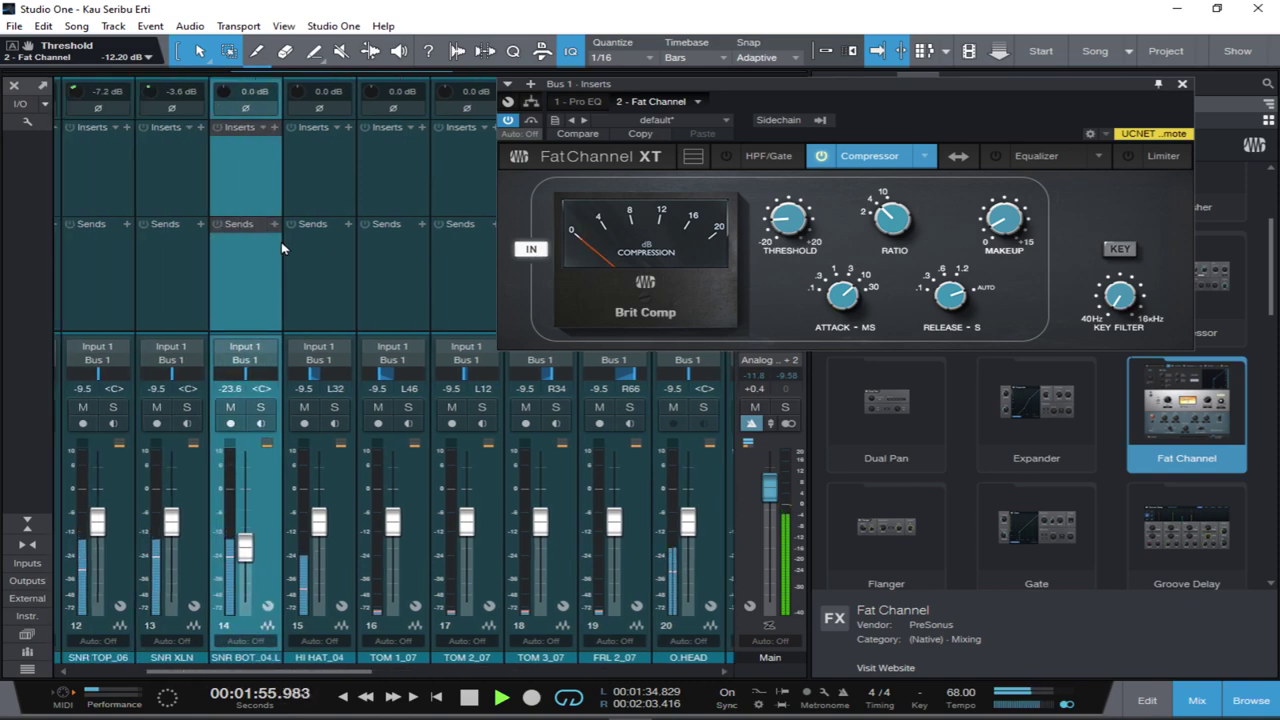
scroll(281, 247, up, 1)
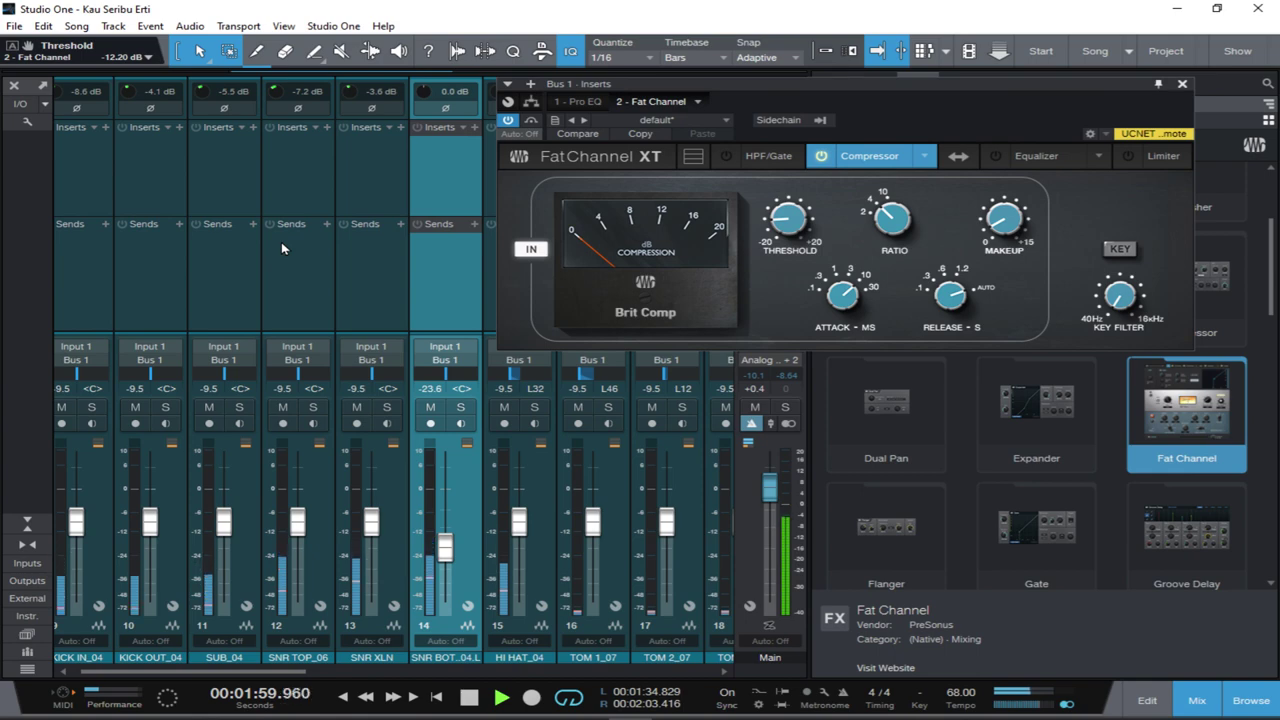
scroll(281, 247, up, 1)
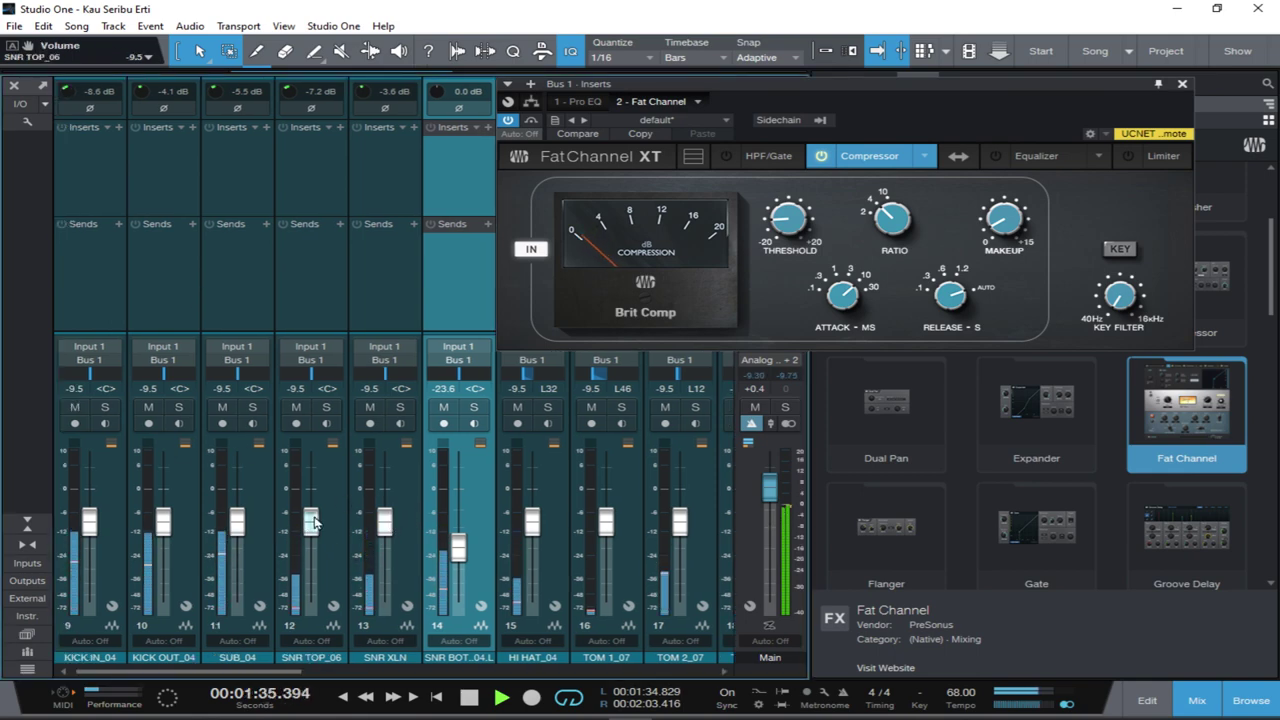
drag(314, 523, 314, 513)
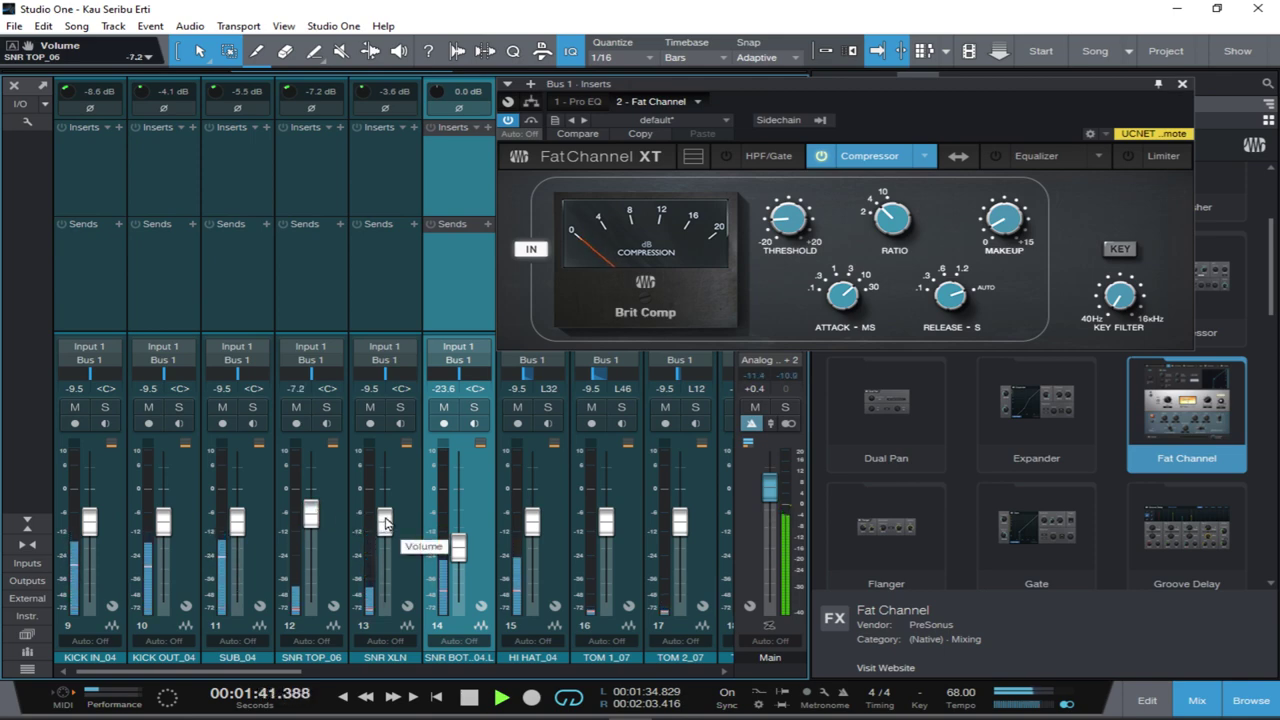
drag(384, 524, 313, 513)
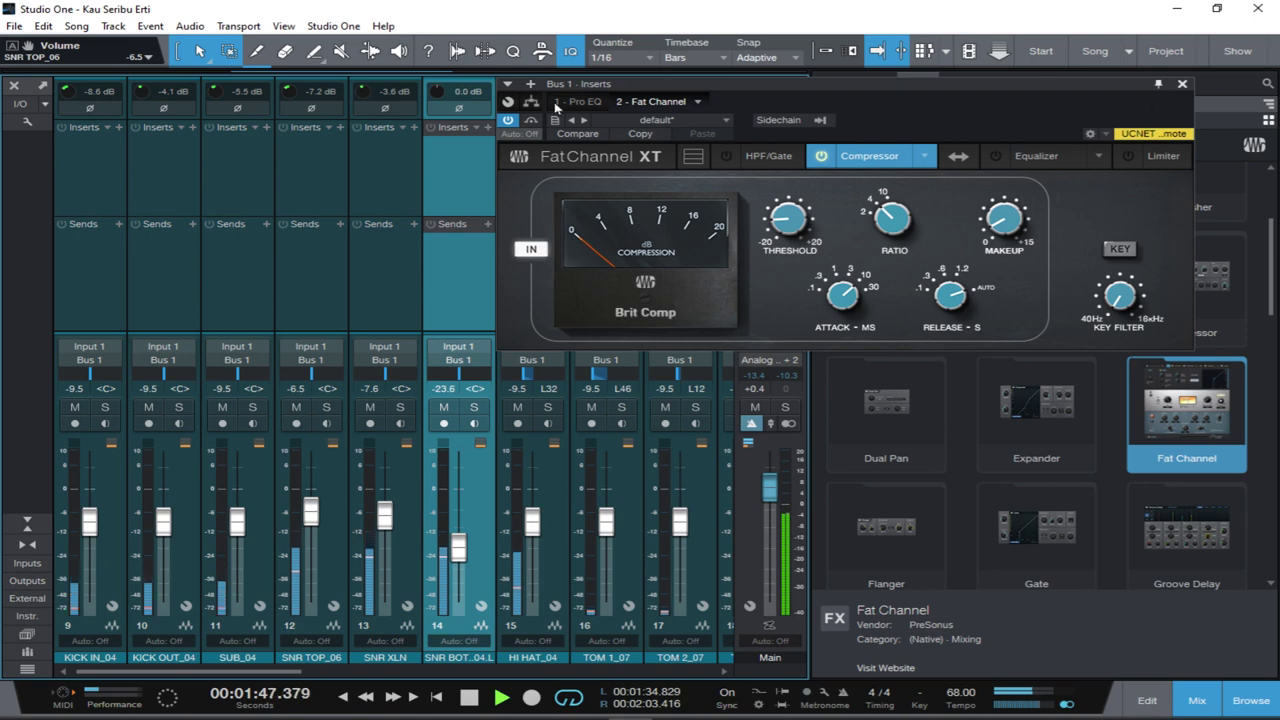
Listen to CHORUS 2 with the drum bus compression, closing the Fat Channel editor and hiding the browser.
key(space)
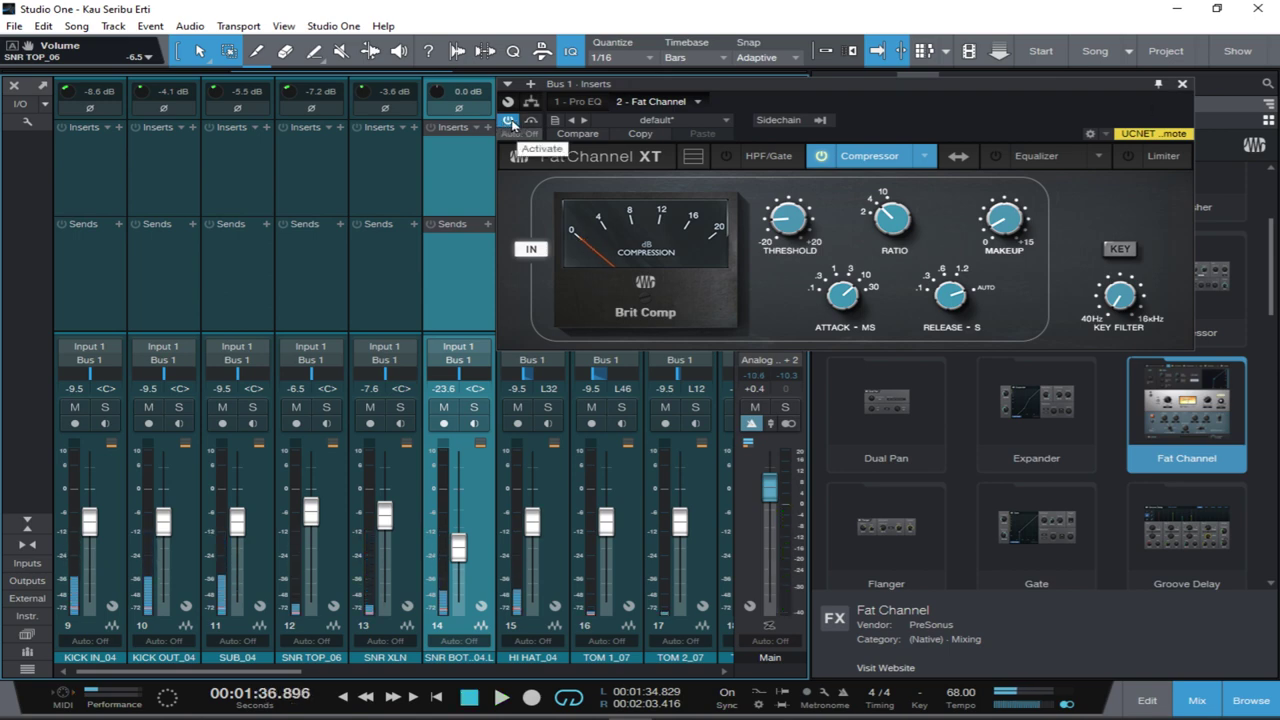
key(space)
key(space)
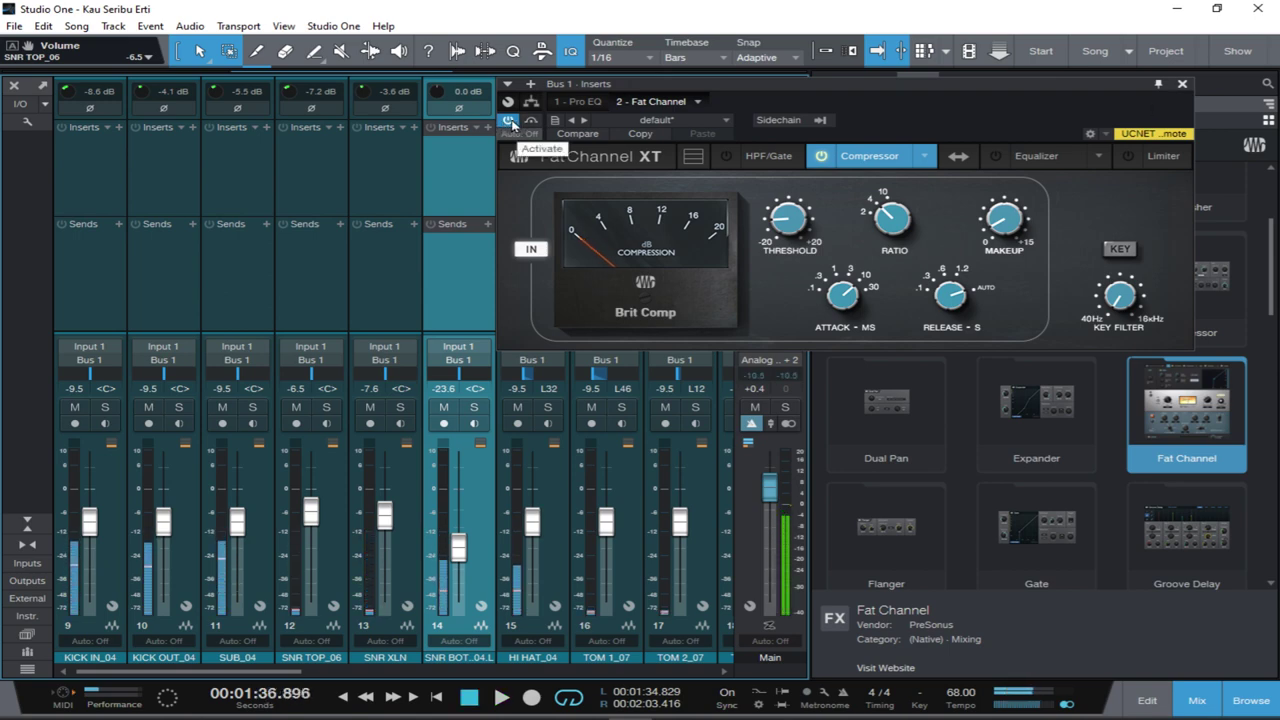
key(space)
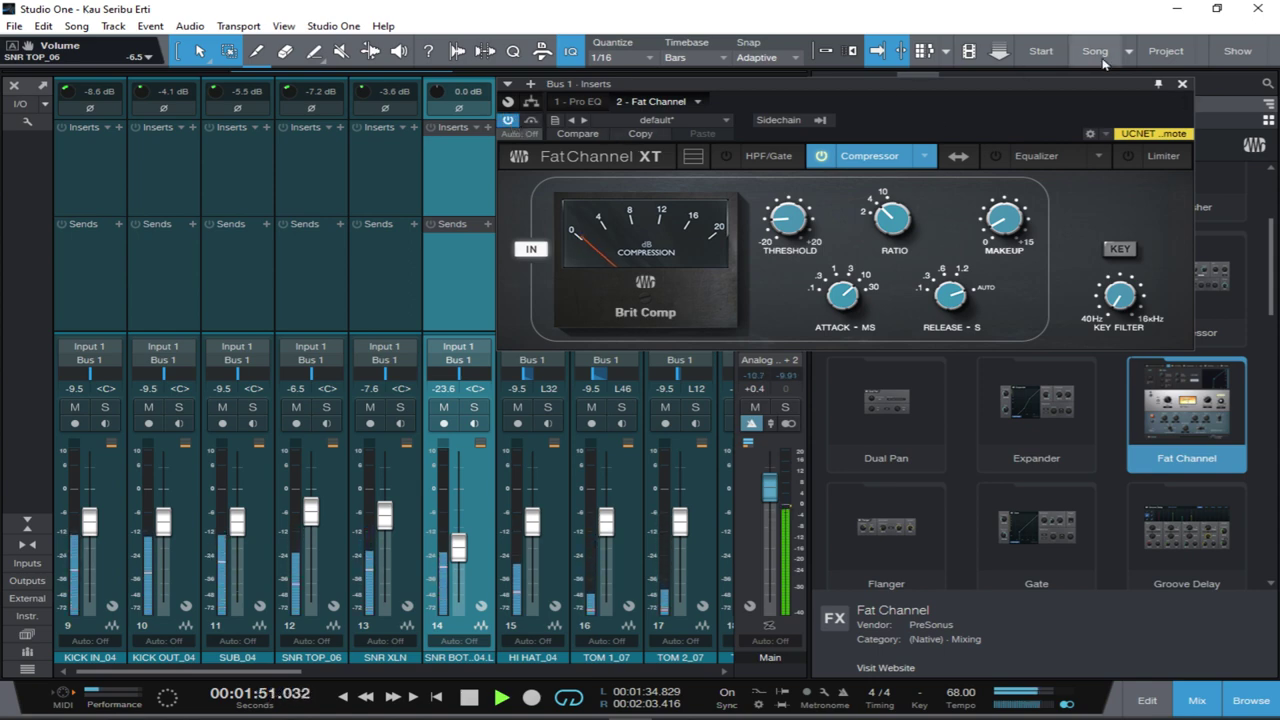
click(1182, 84)
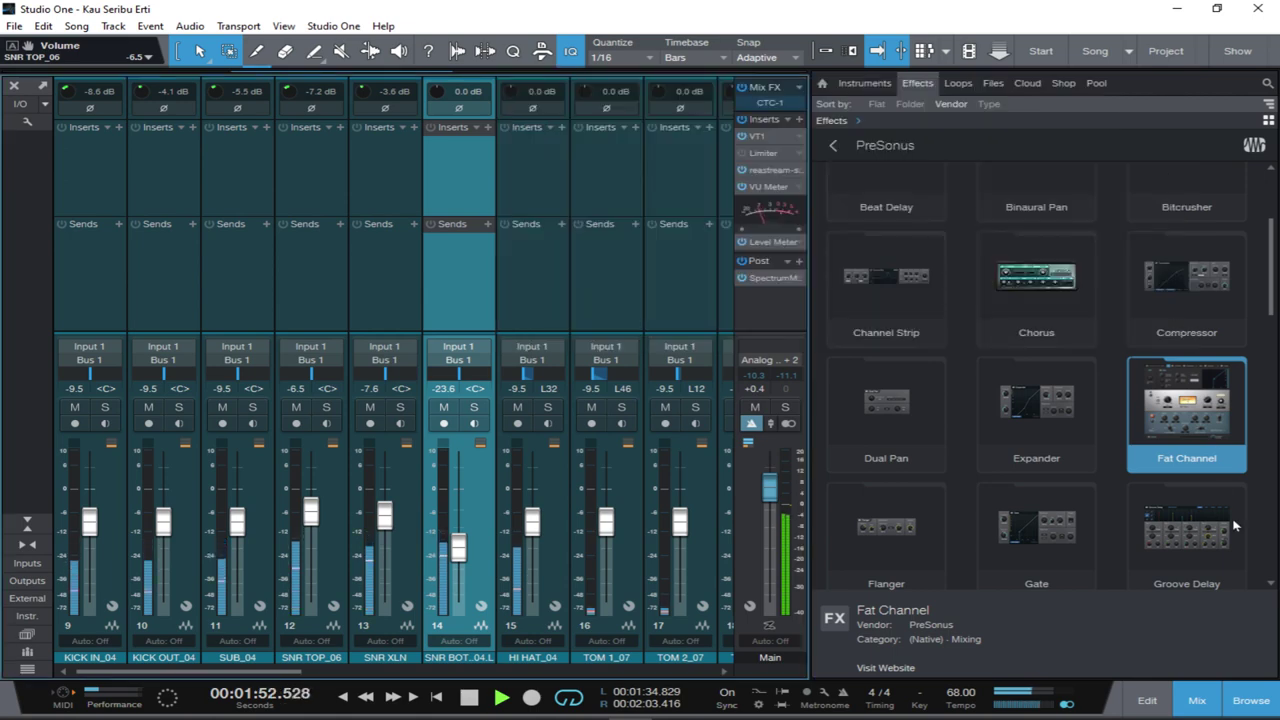
click(1251, 700)
key(space)
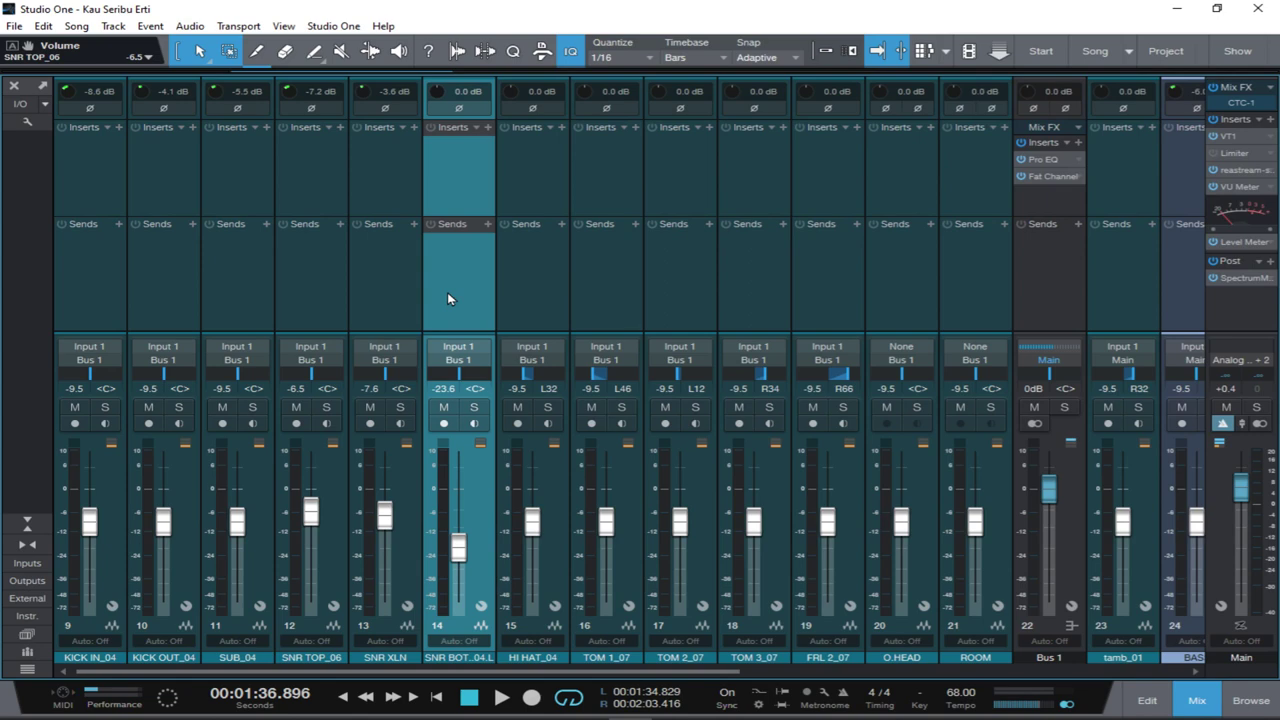
key(space)
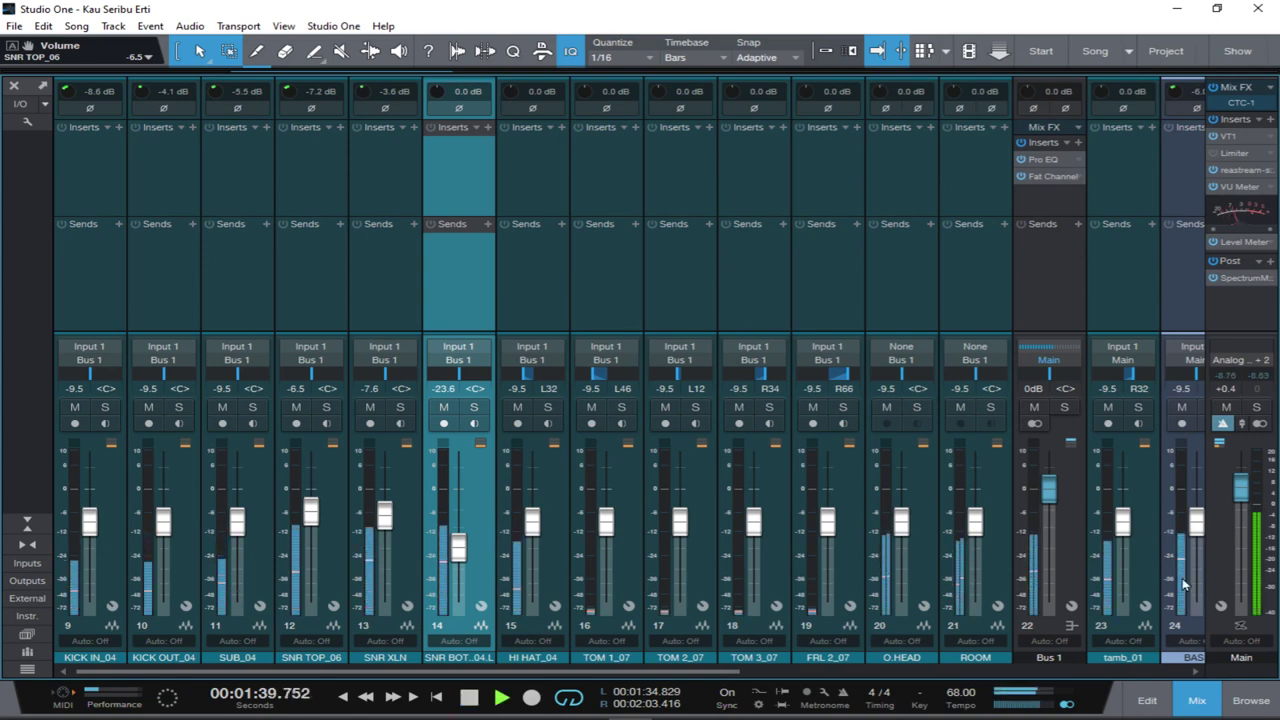
Stop playback and insert the PreSonus Pro EQ on the SNR TOP_06 channel.
click(1240, 703)
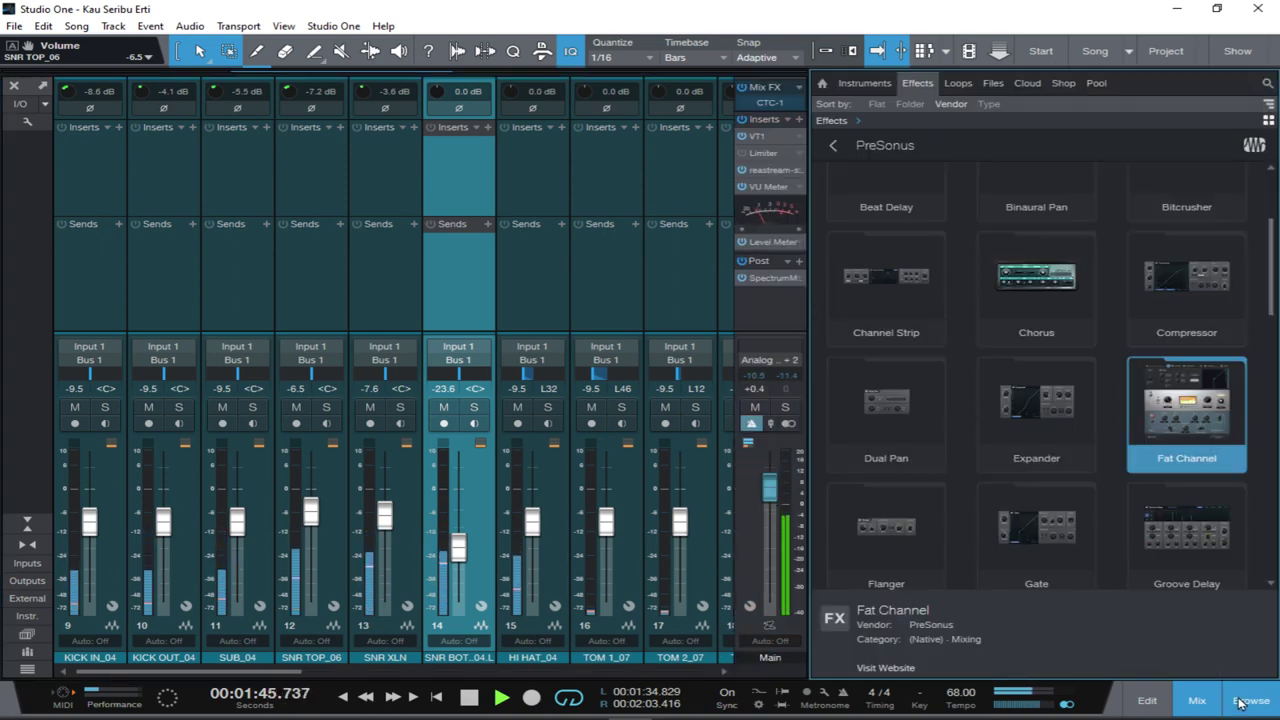
key(space)
scroll(895, 368, down, 8)
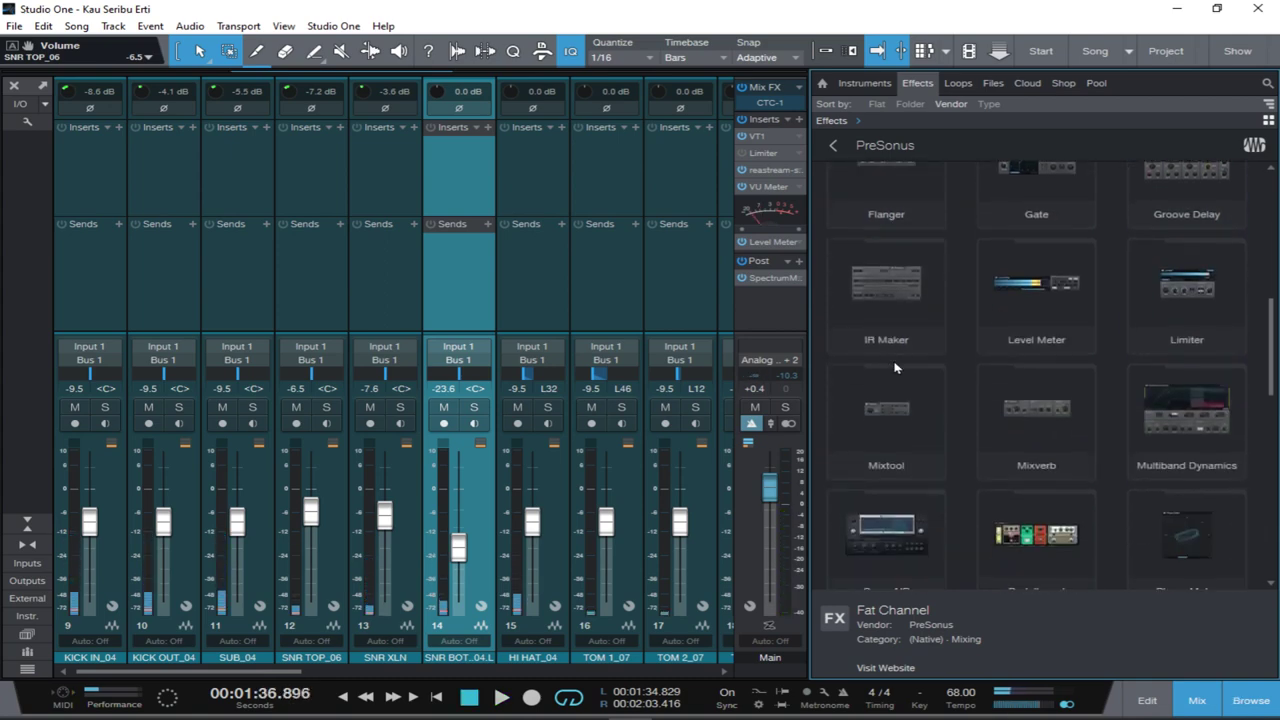
scroll(895, 368, down, 3)
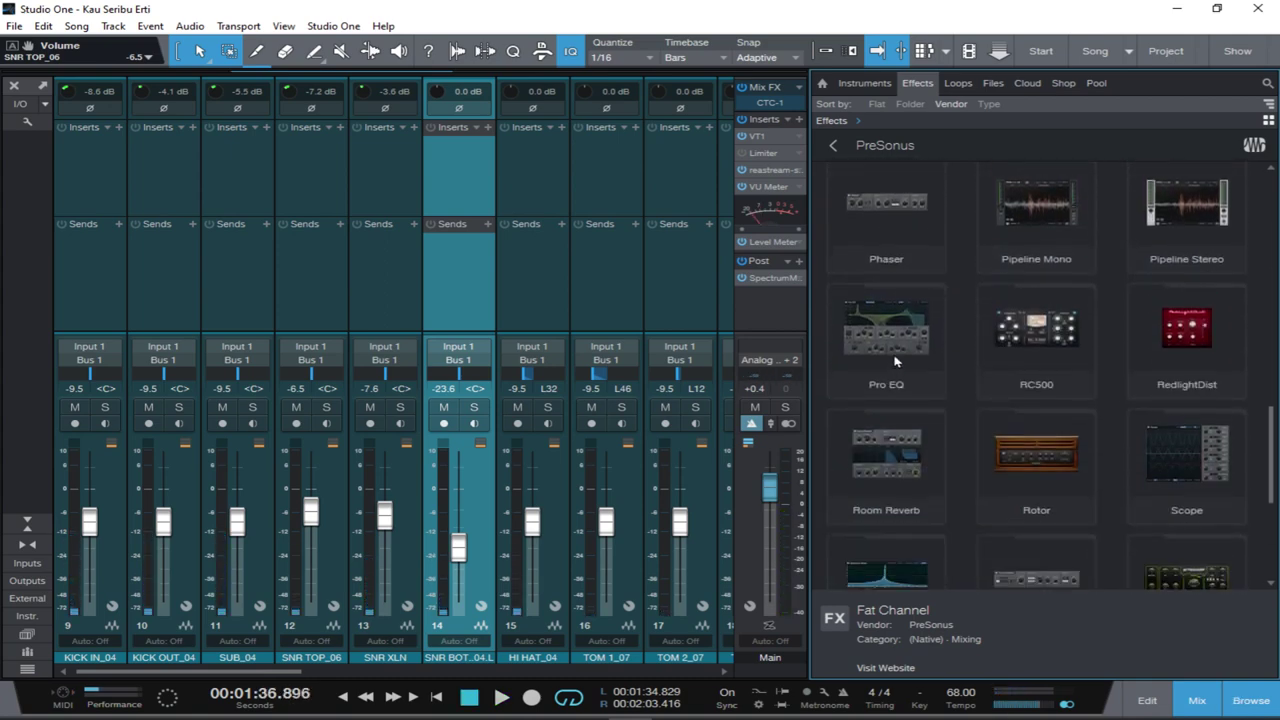
drag(908, 330, 296, 159)
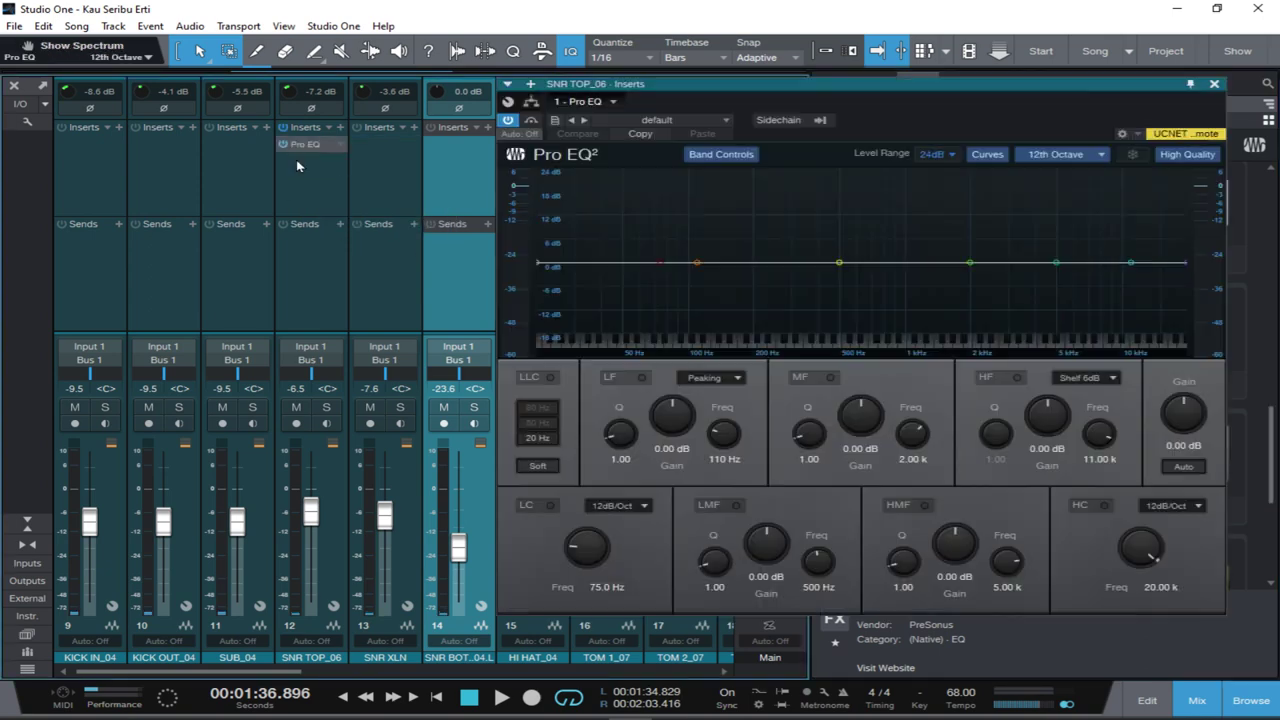
Enable the low-cut filter on SNR TOP_06's Pro EQ at 80 Hz with a 24dB/Oct slope, and start playback.
click(549, 505)
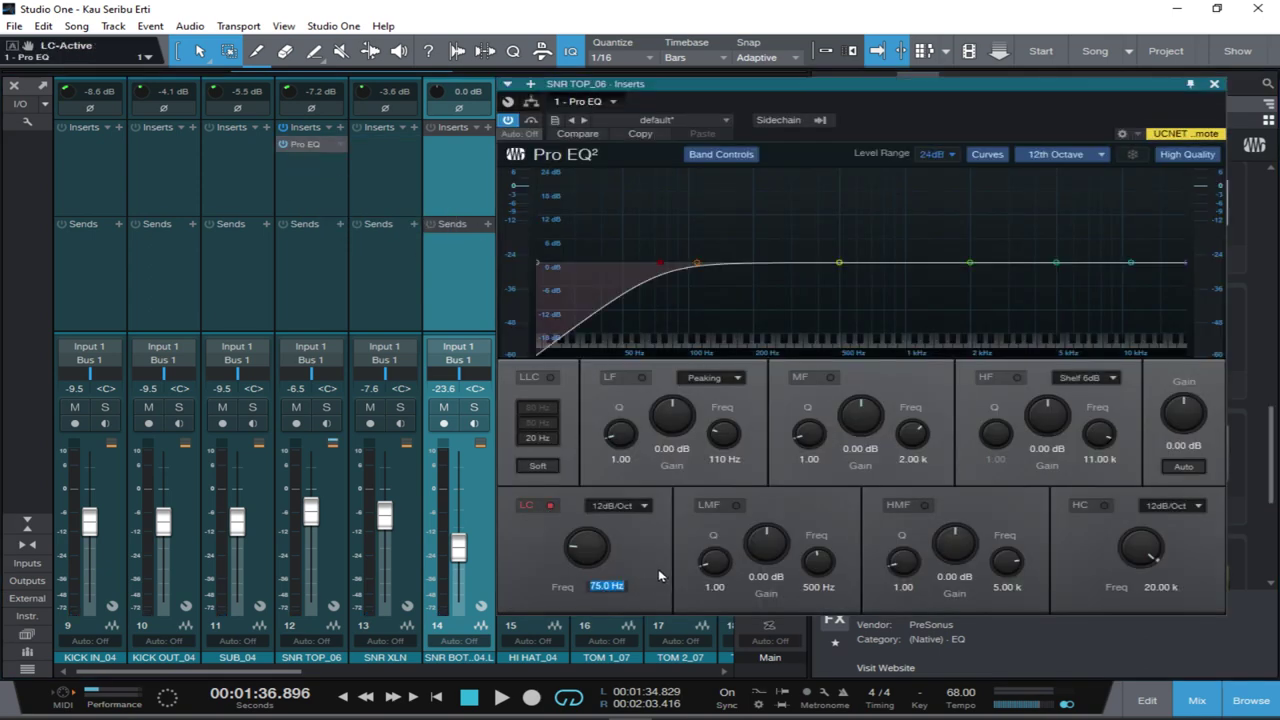
text(80)
key(Return)
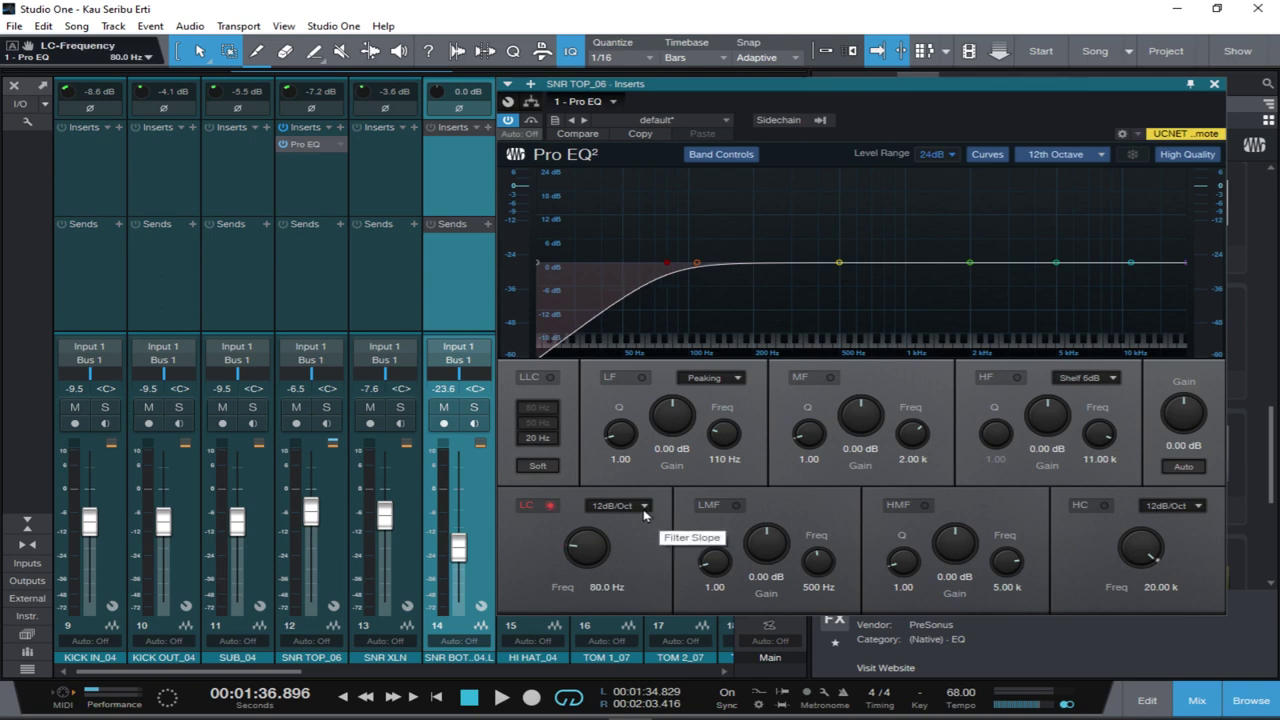
click(645, 507)
click(622, 561)
key(space)
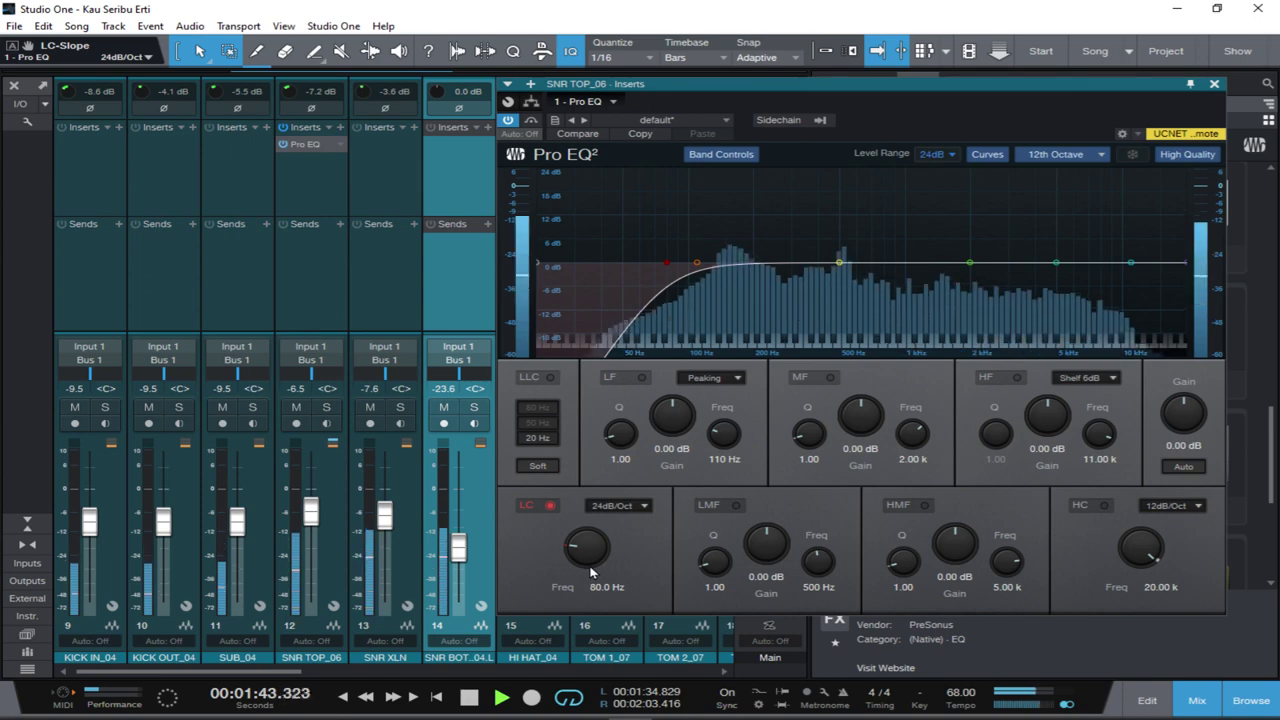
Play the song from the loop start and compare SNR TOP_06 with its Pro EQ bypassed and active.
key(space)
scroll(315, 425, right, 1)
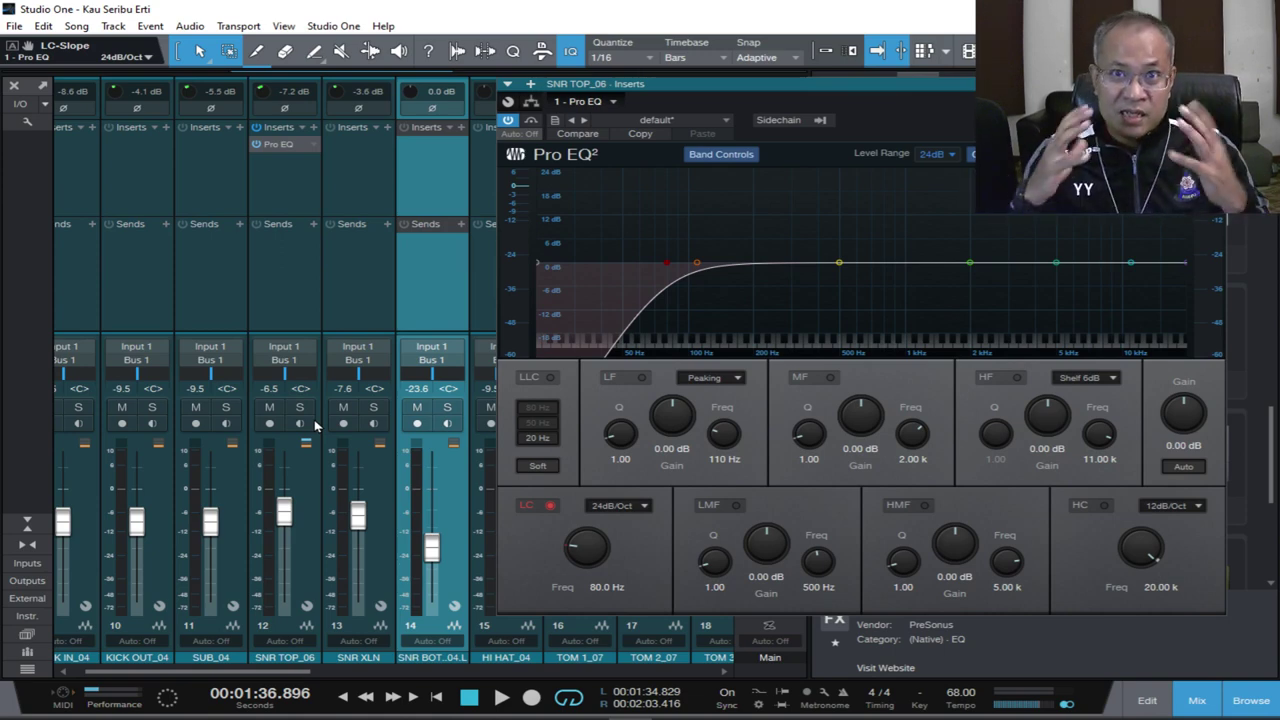
scroll(315, 425, right, 1)
key(space)
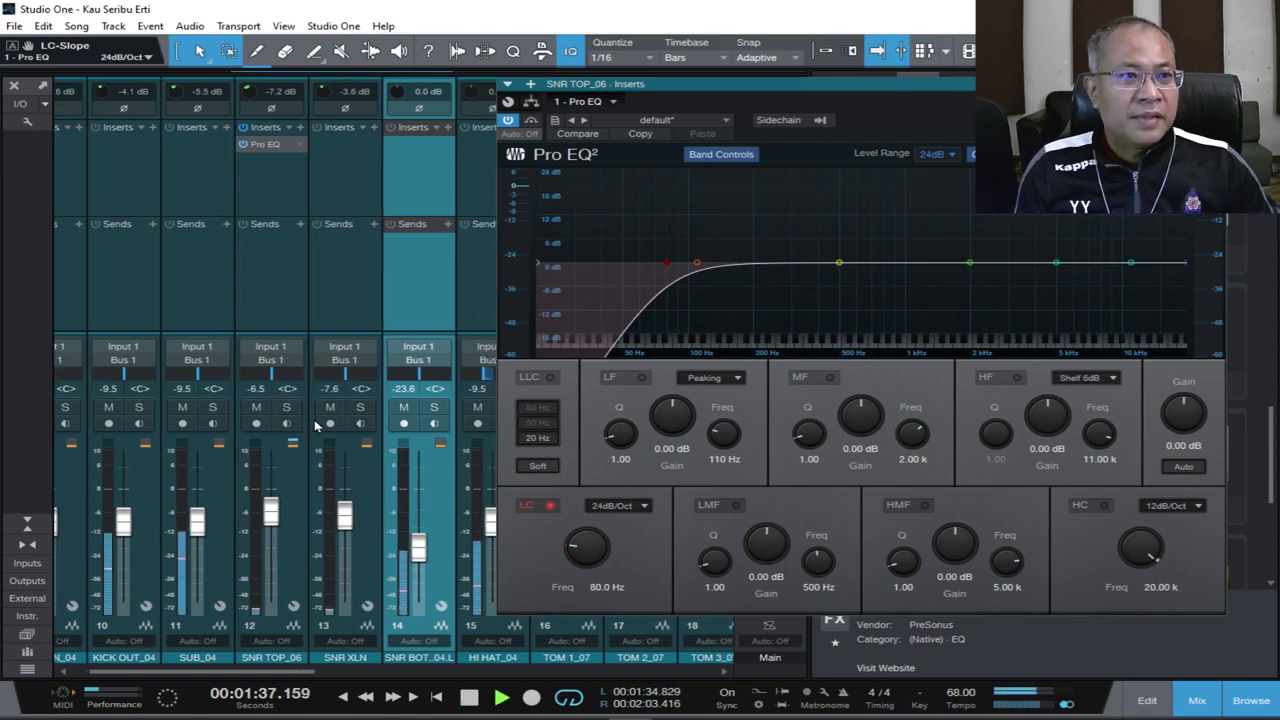
click(507, 120)
click(507, 120)
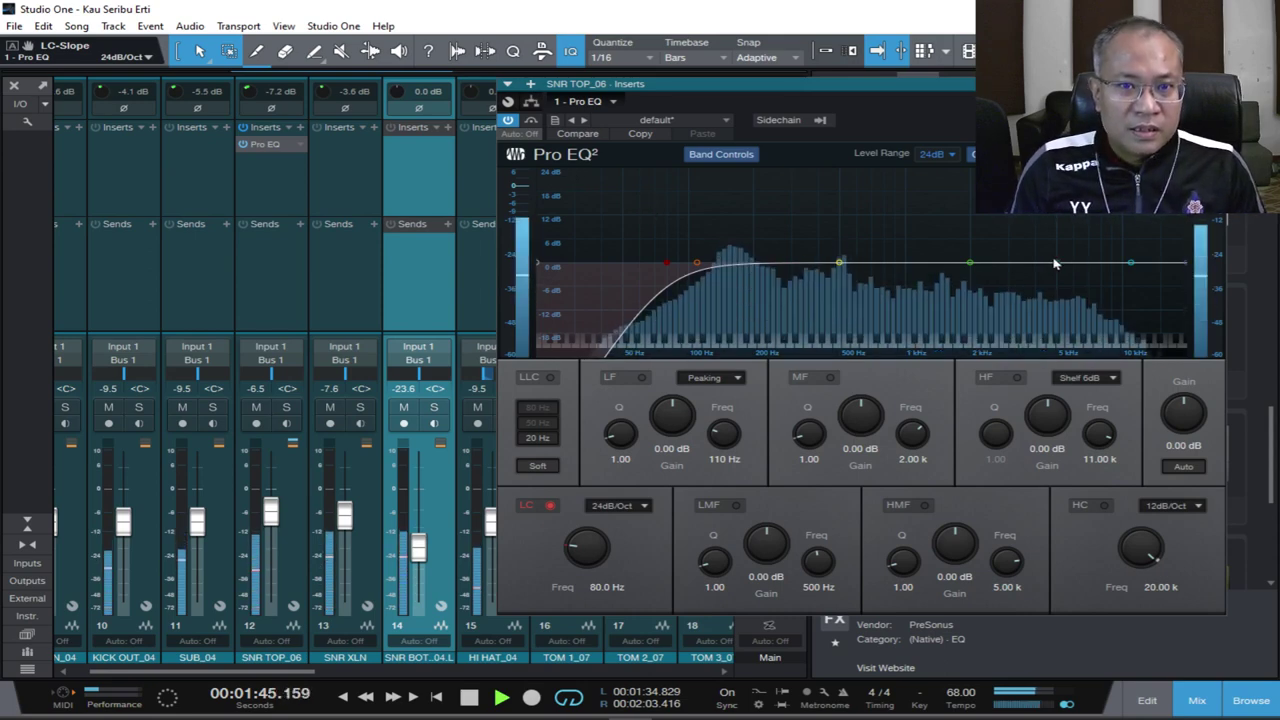
Boost SNR TOP_06's HMF band by 1.98 dB at 4.02 kHz and raise its fader to -3.7 dB, muting SNR XLN only while adjusting.
drag(1056, 264, 1040, 258)
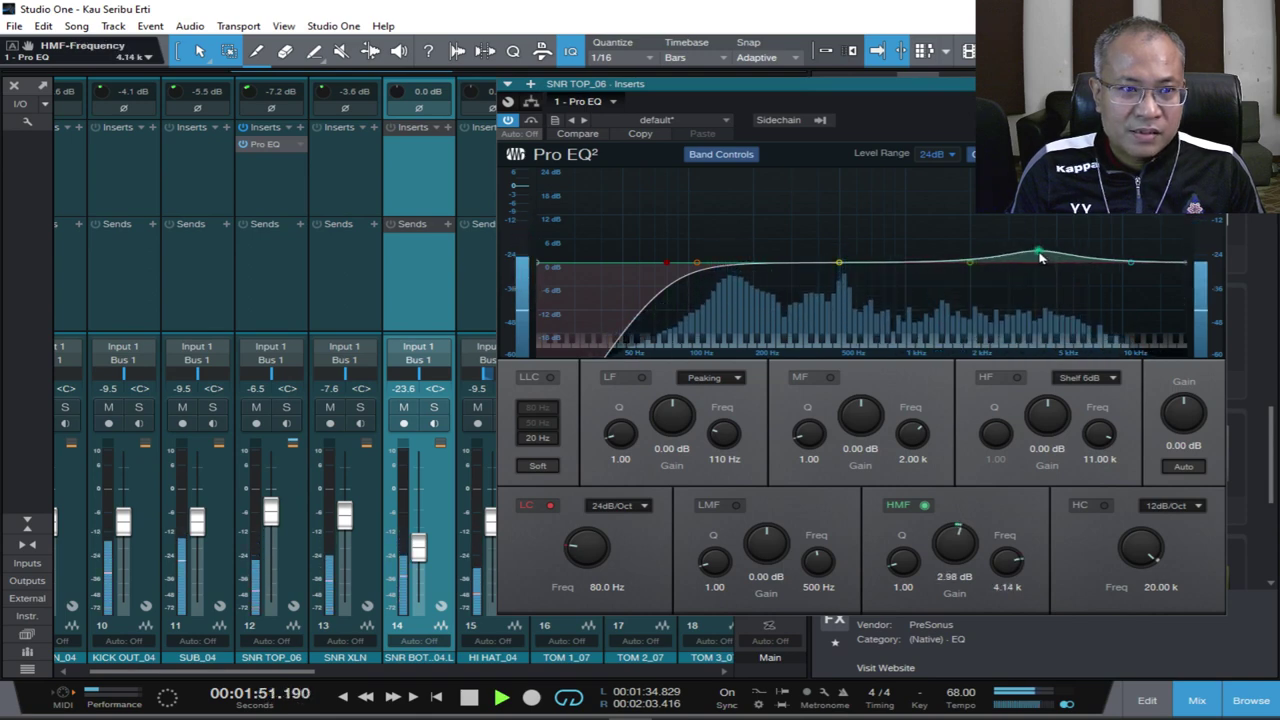
click(330, 407)
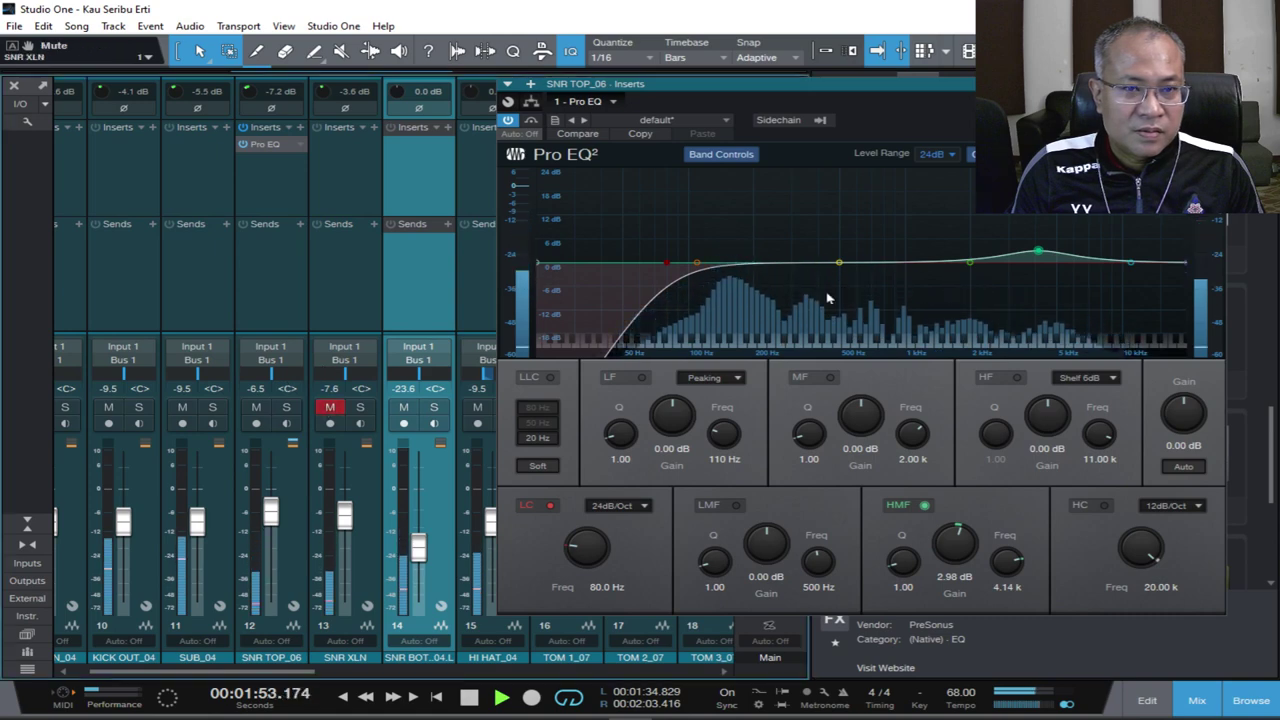
drag(1041, 254, 1038, 261)
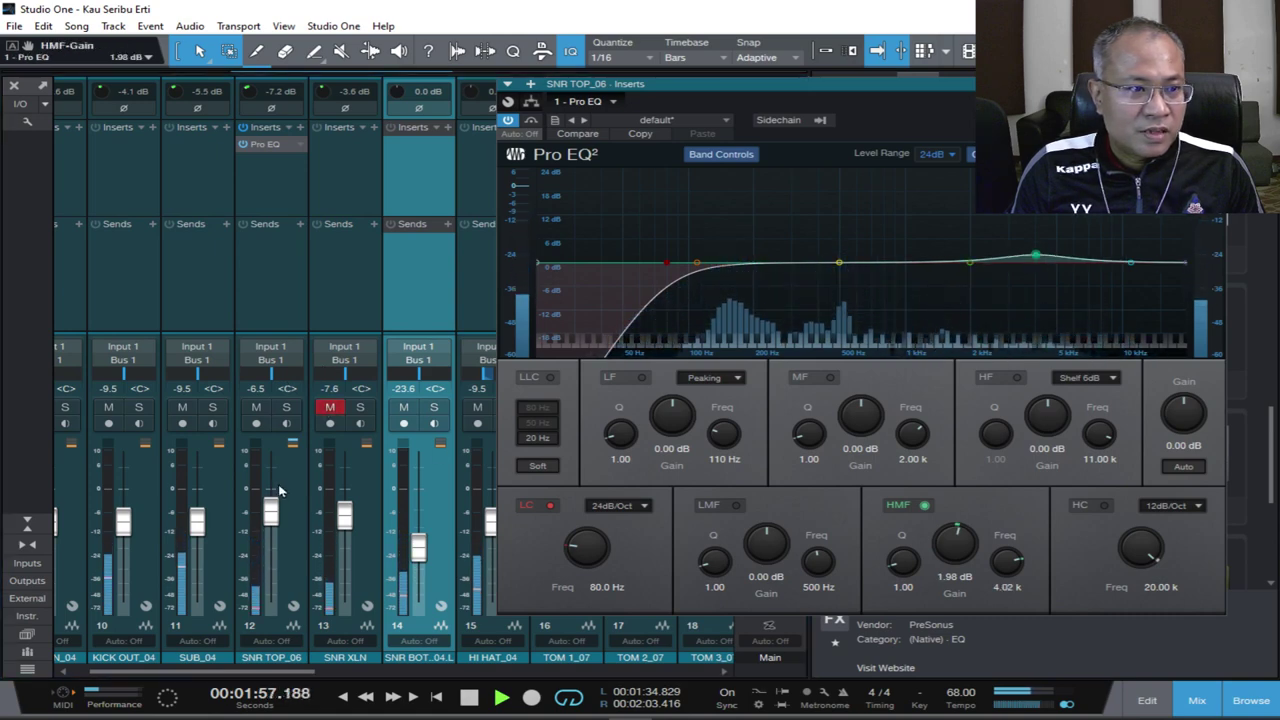
drag(271, 514, 271, 502)
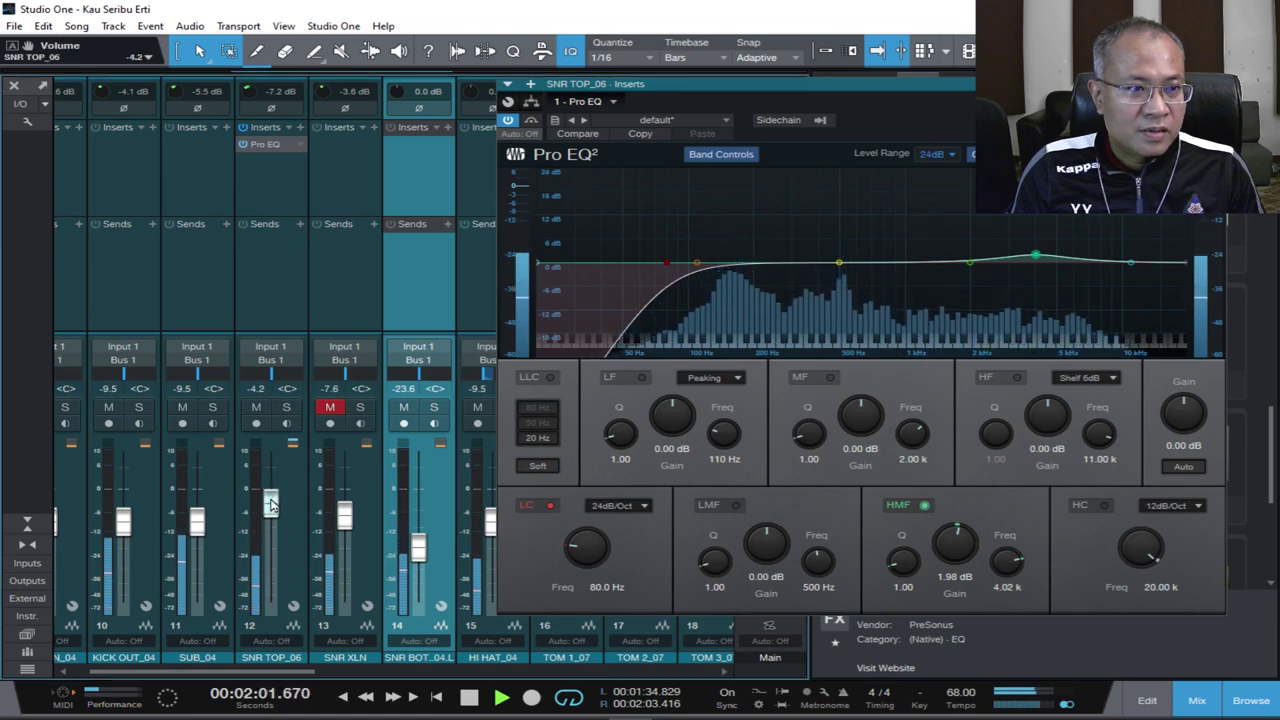
click(331, 410)
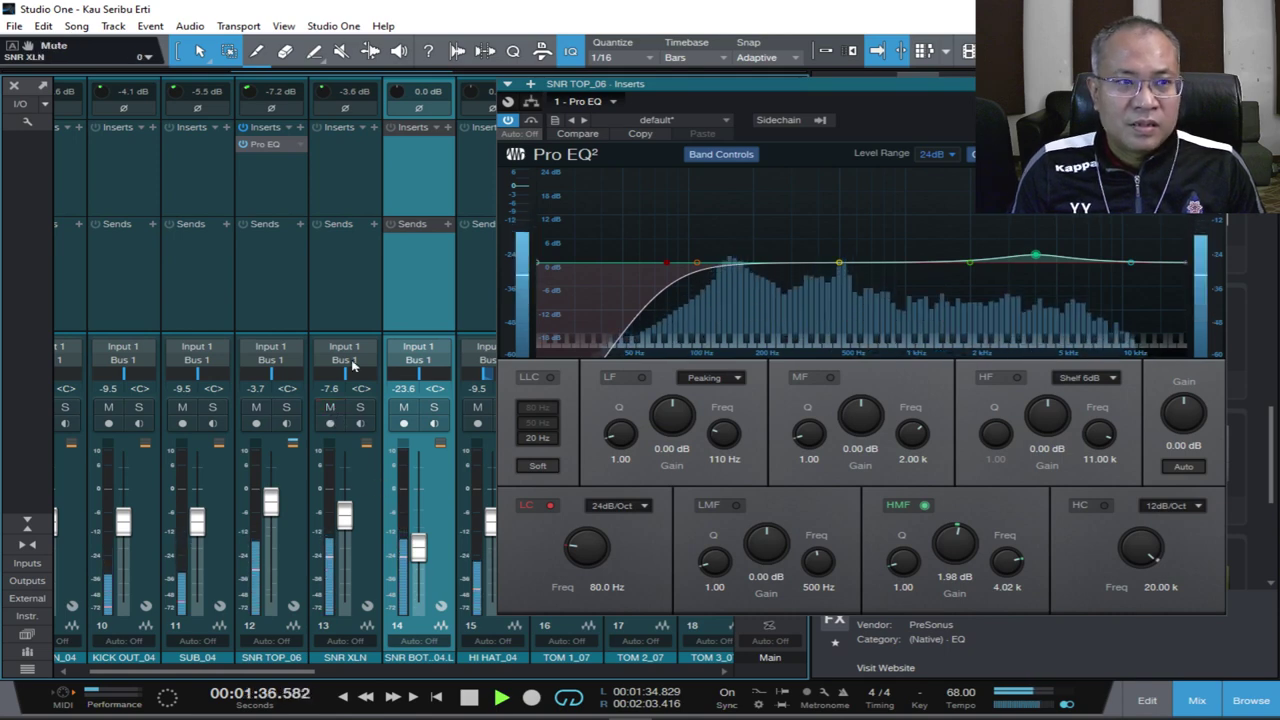
Stop playback, copy SNR TOP_06's Pro EQ with its settings to the SNR XLN inserts, and restart the song.
key(space)
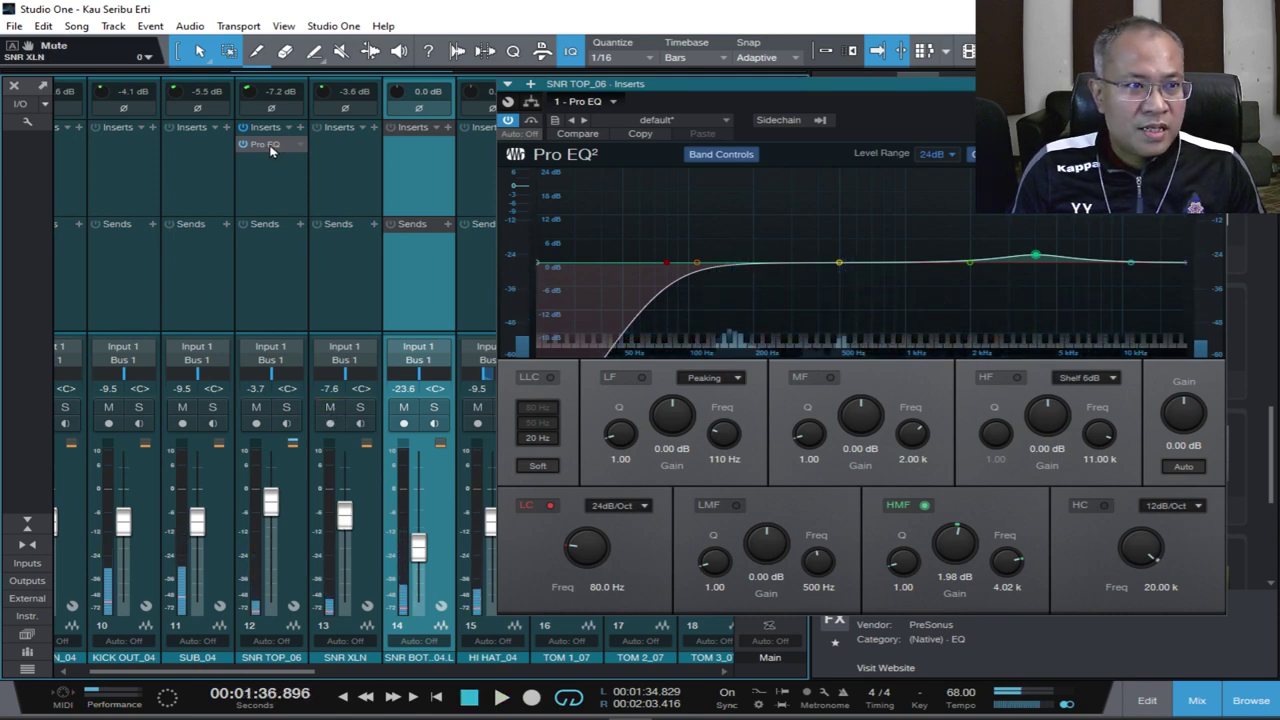
drag(270, 150, 333, 150)
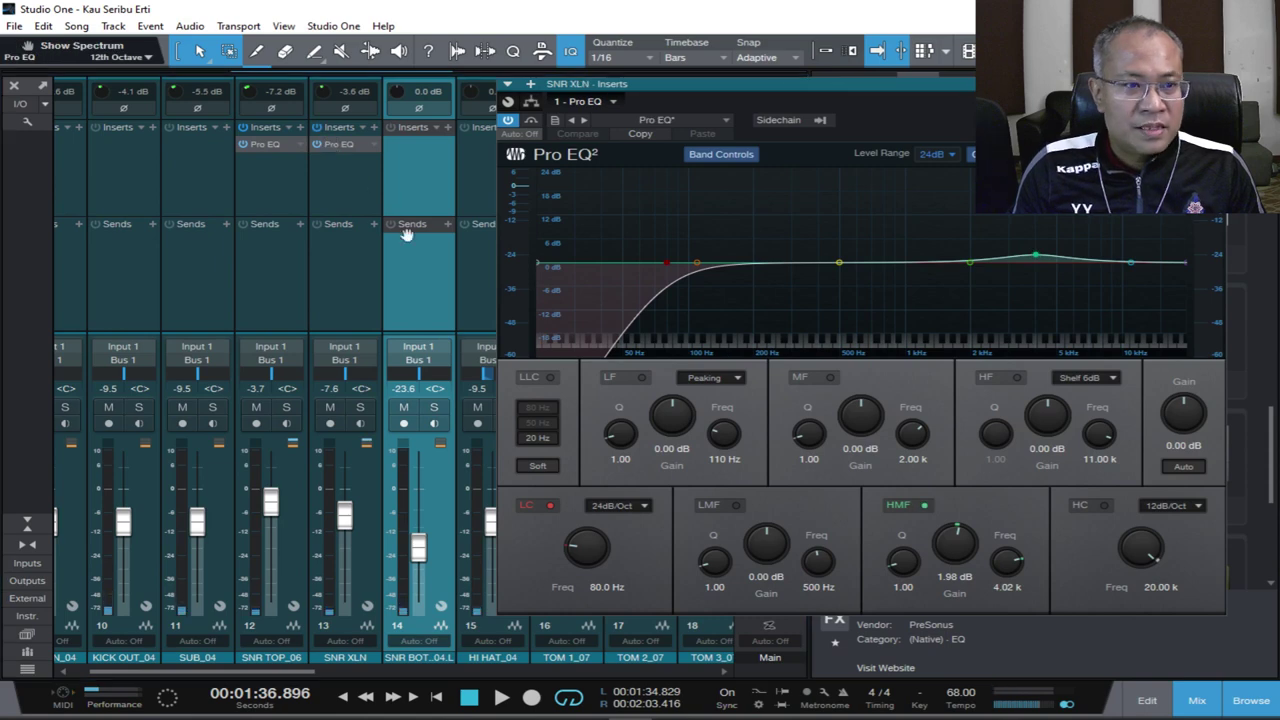
key(space)
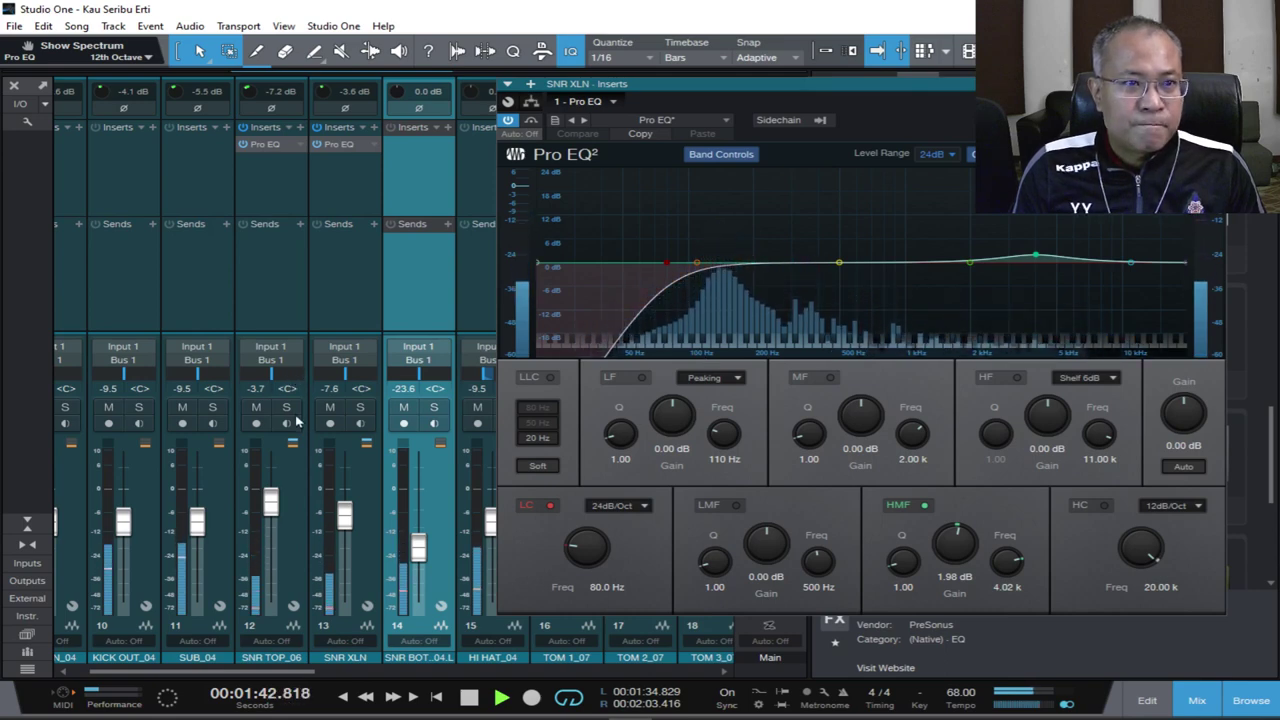
Set the low-cut frequency of SNR XLN's Pro EQ to 100 Hz, muting SNR TOP_06 only while adjusting.
click(257, 409)
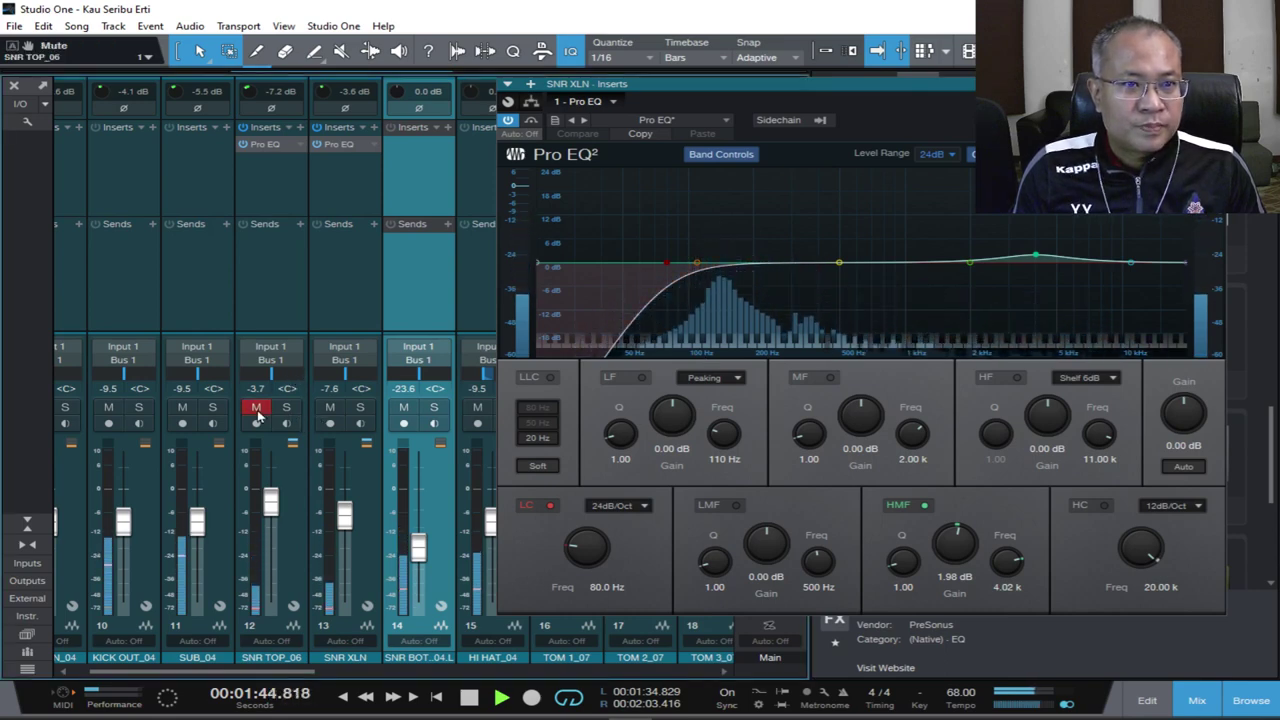
click(600, 586)
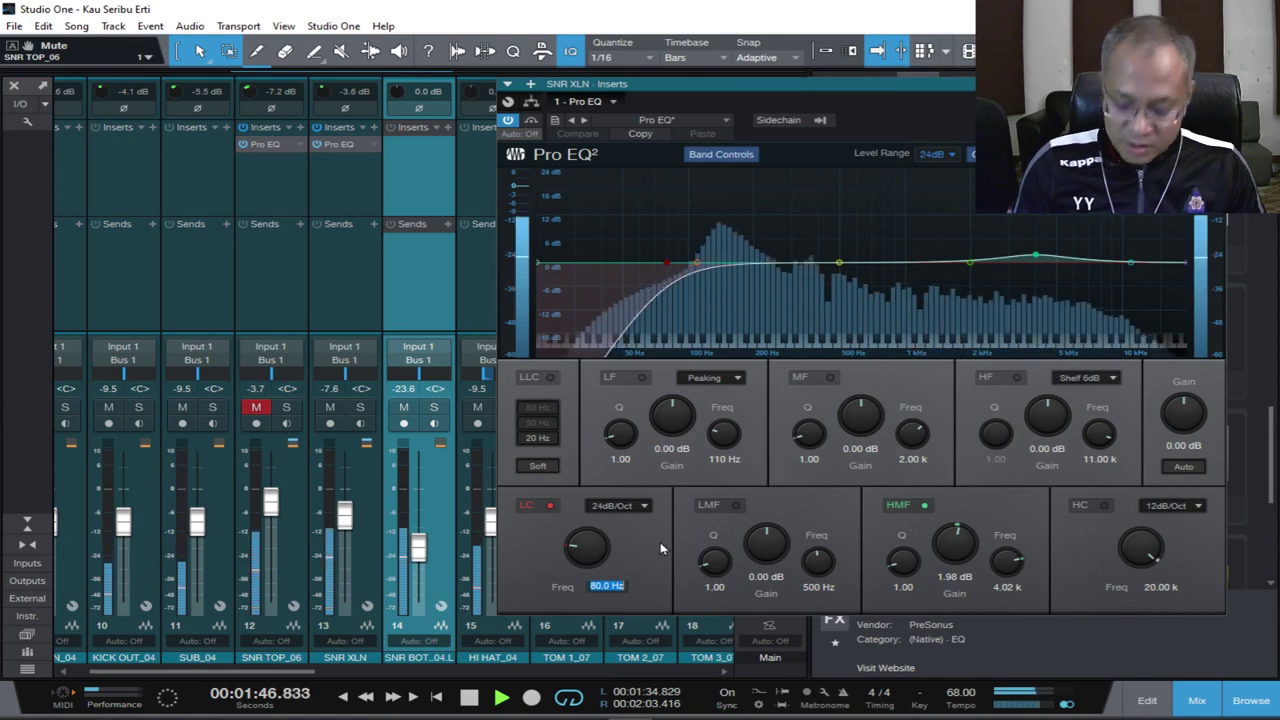
text(100)
key(Return)
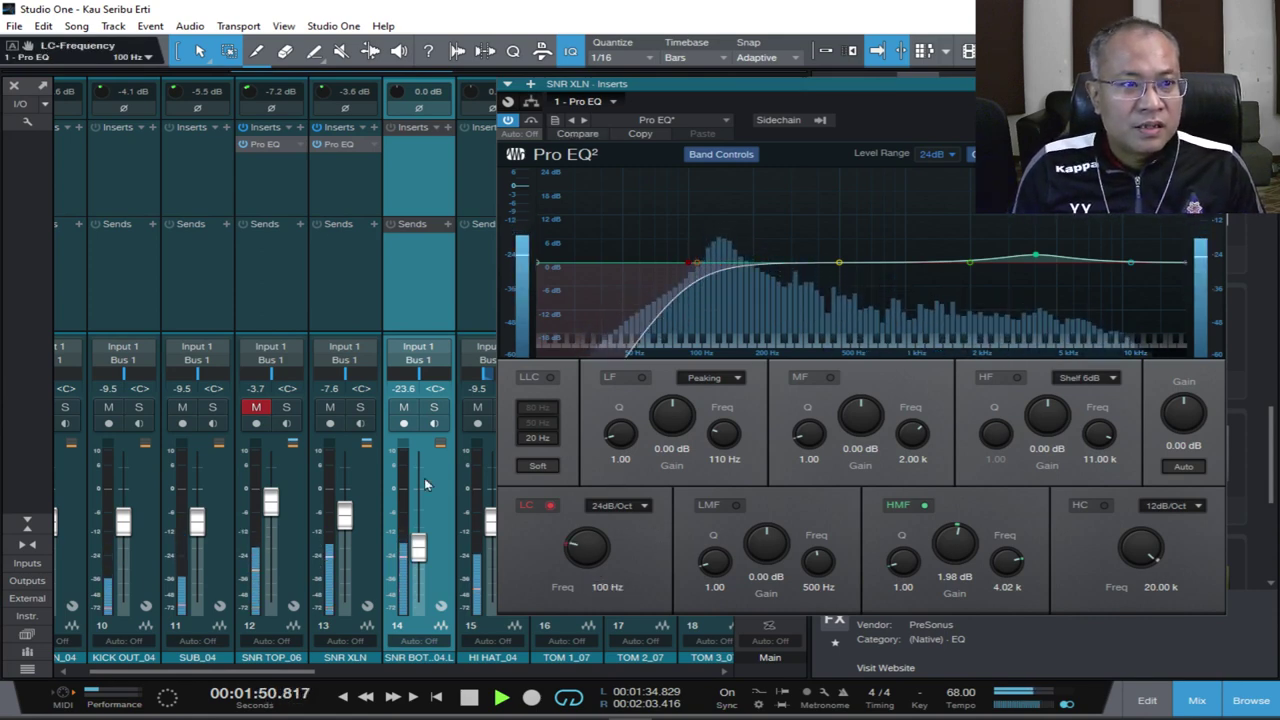
click(256, 408)
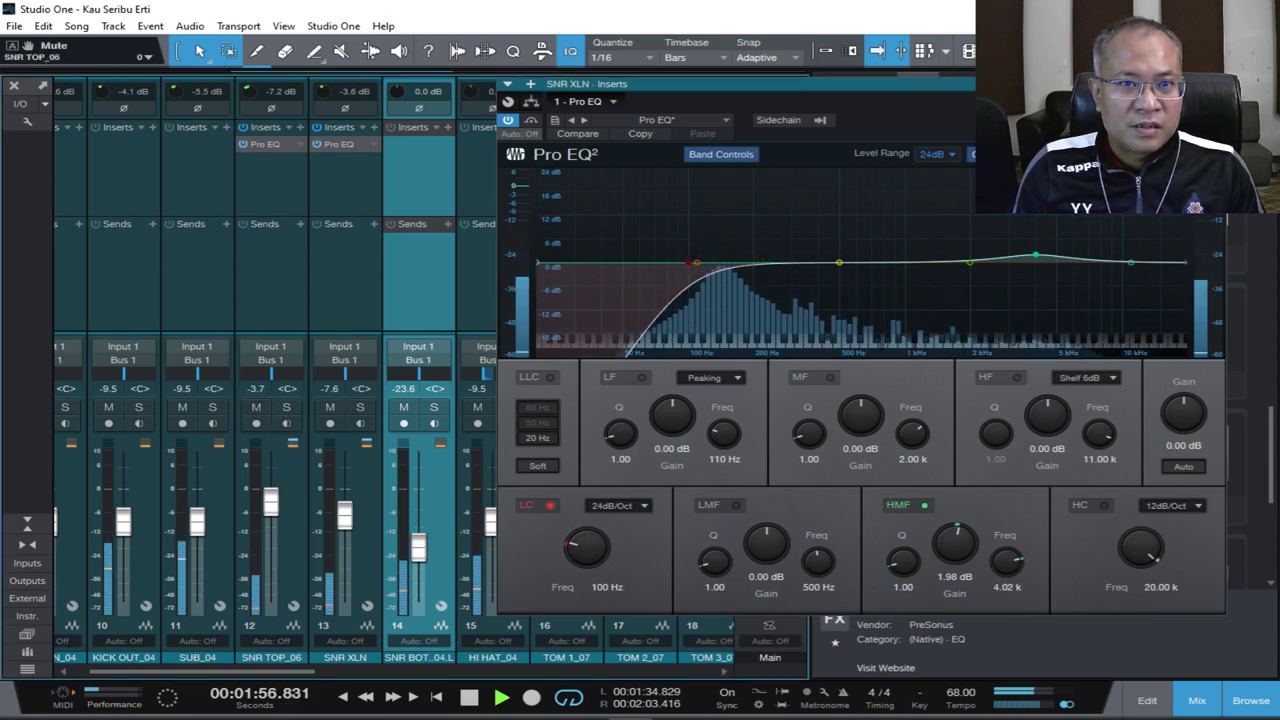
Close SNR XLN's EQ editor, stop playback and insert the PreSonus Pro EQ on the KICK IN_04 channel.
click(1215, 84)
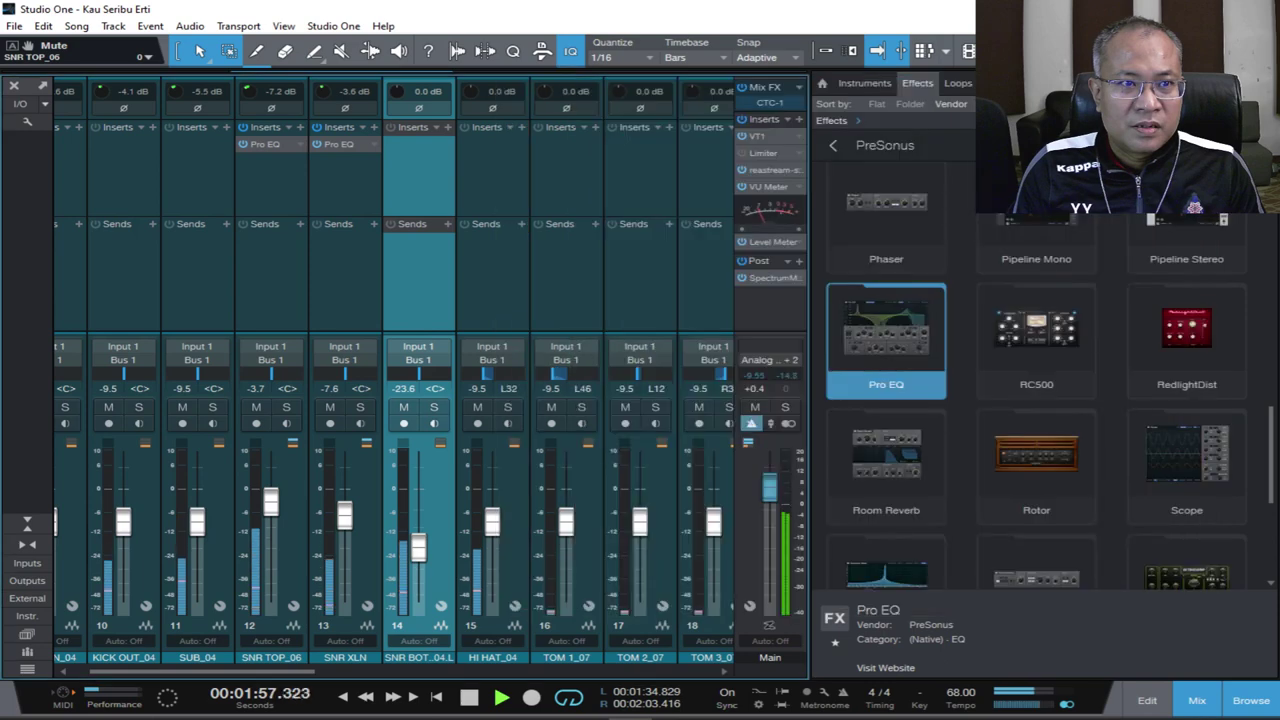
click(1251, 705)
key(space)
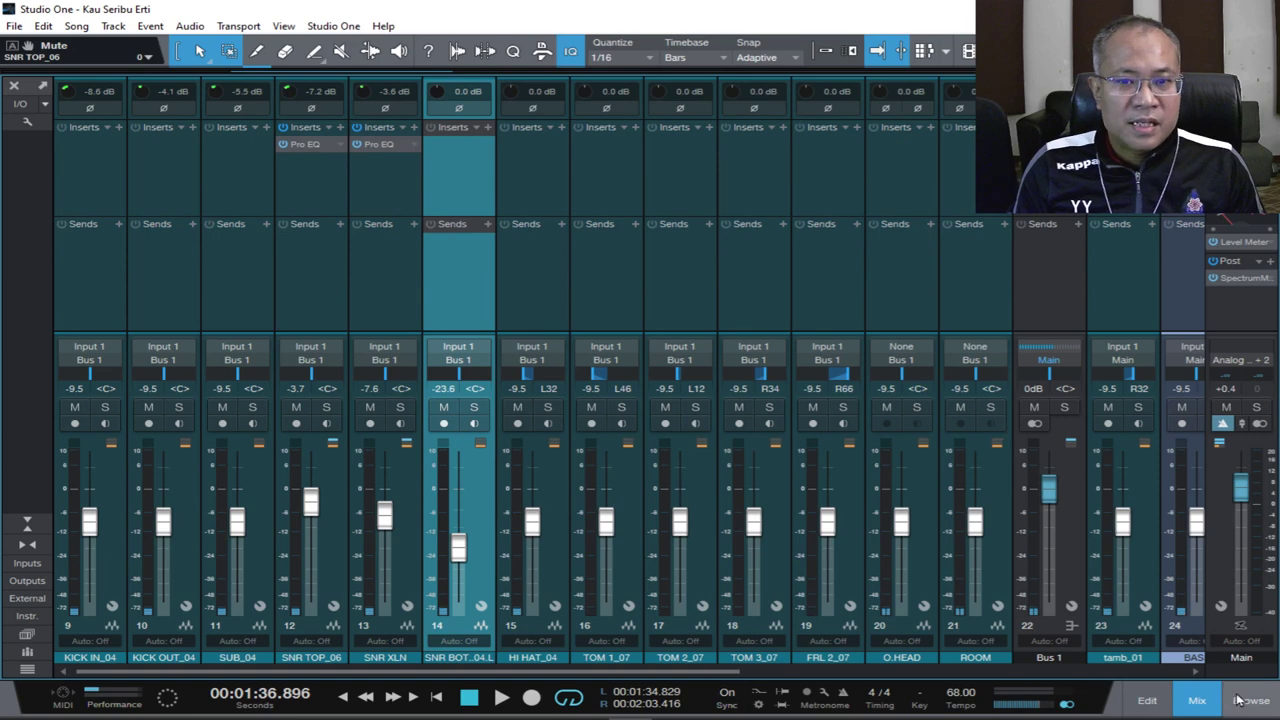
click(1266, 706)
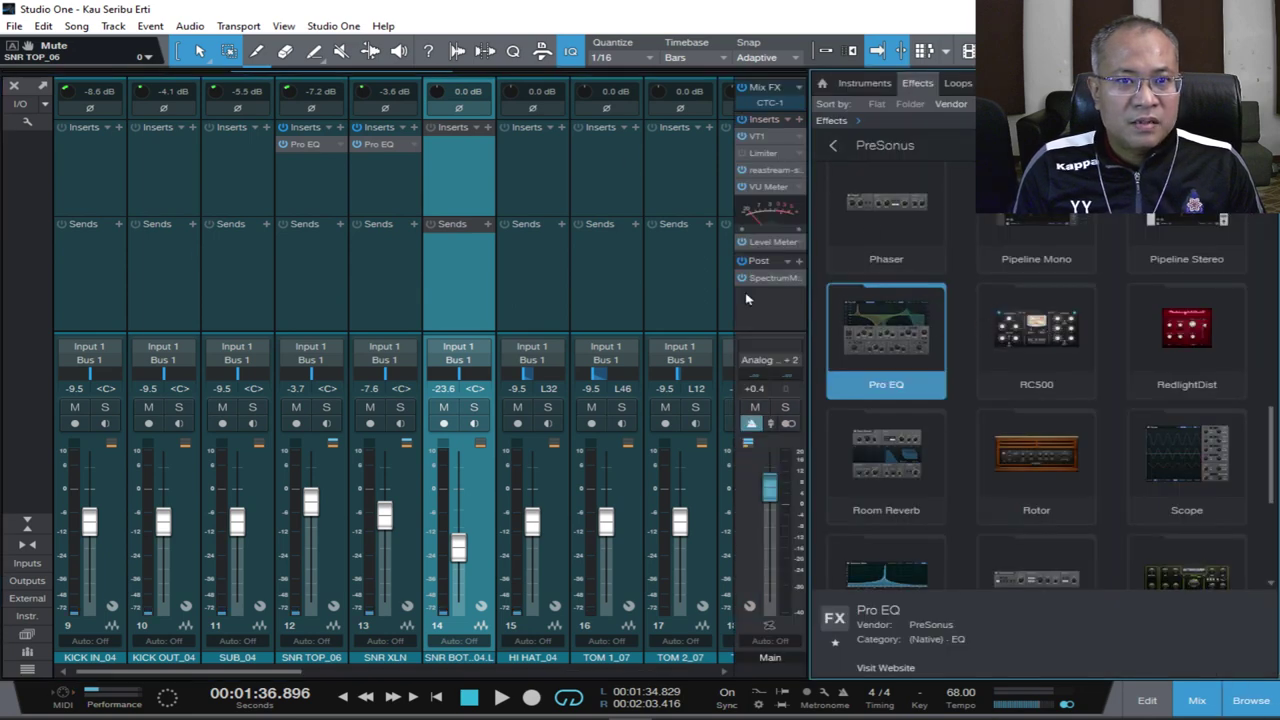
scroll(1010, 333, down, 1)
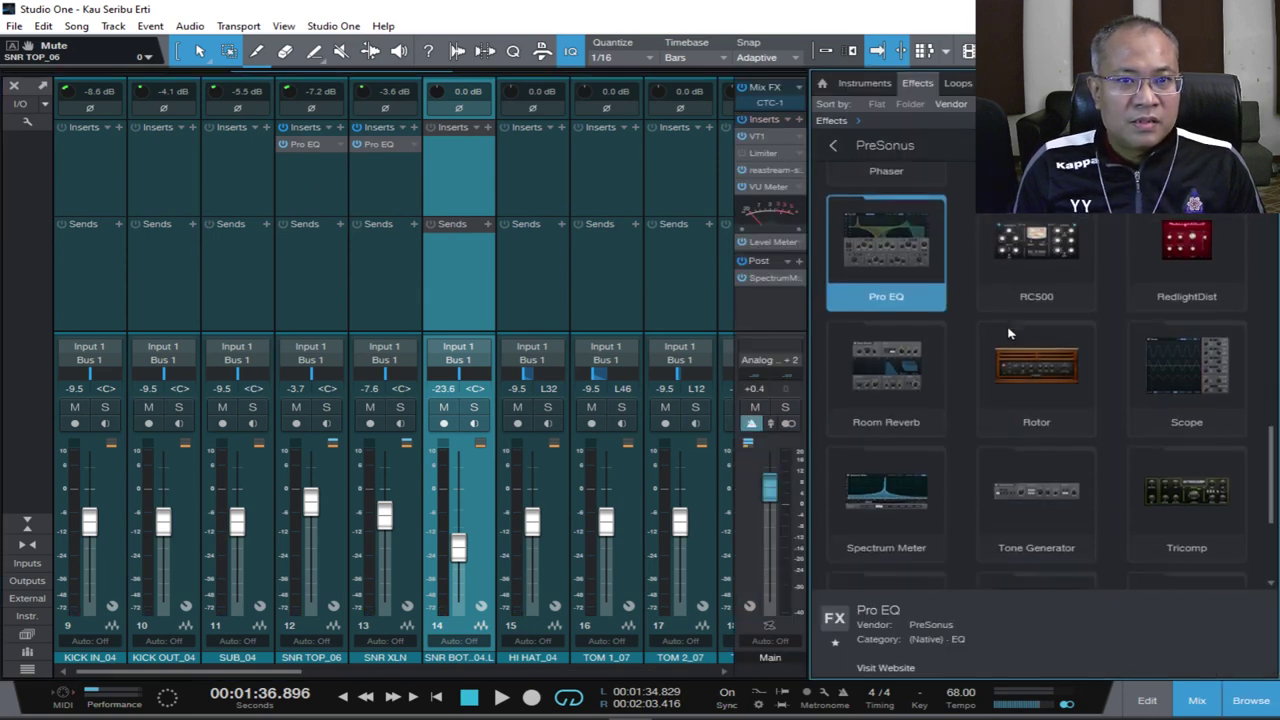
drag(938, 299, 96, 172)
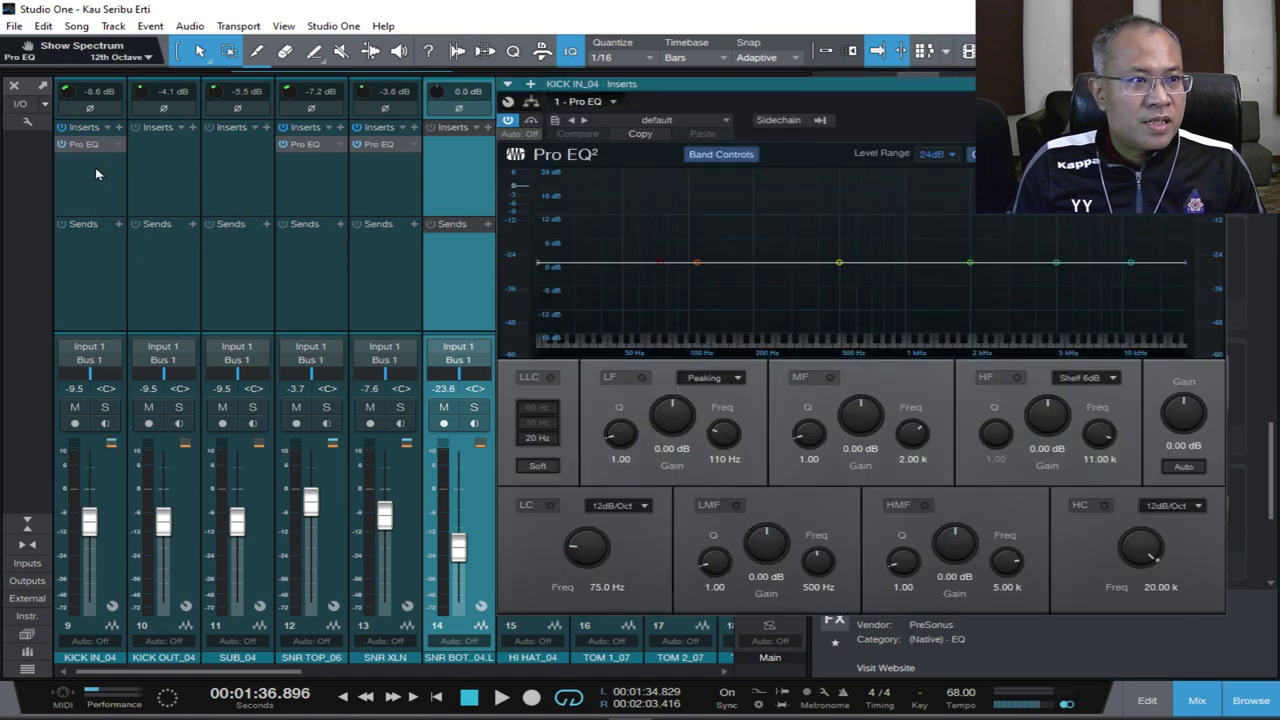
Enable the low-cut filter on KICK IN_04's Pro EQ at 20 Hz with a 48dB/Oct slope.
click(549, 505)
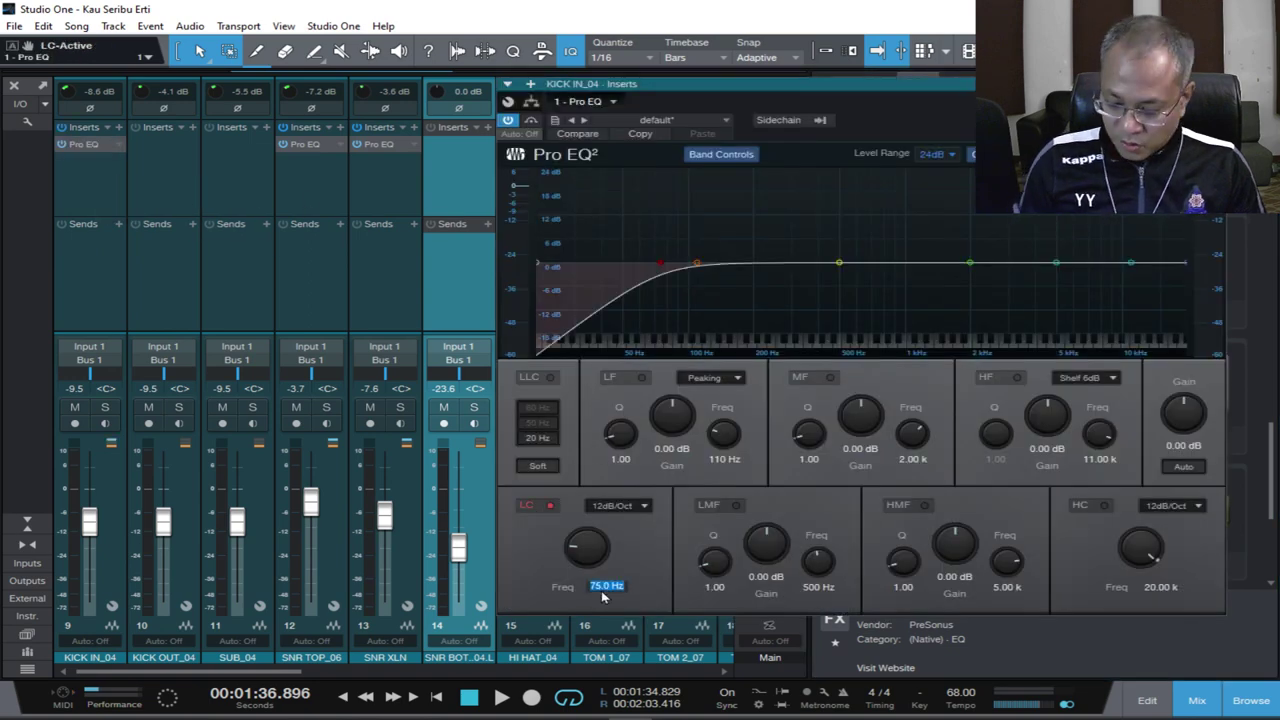
text(20)
key(Return)
click(620, 508)
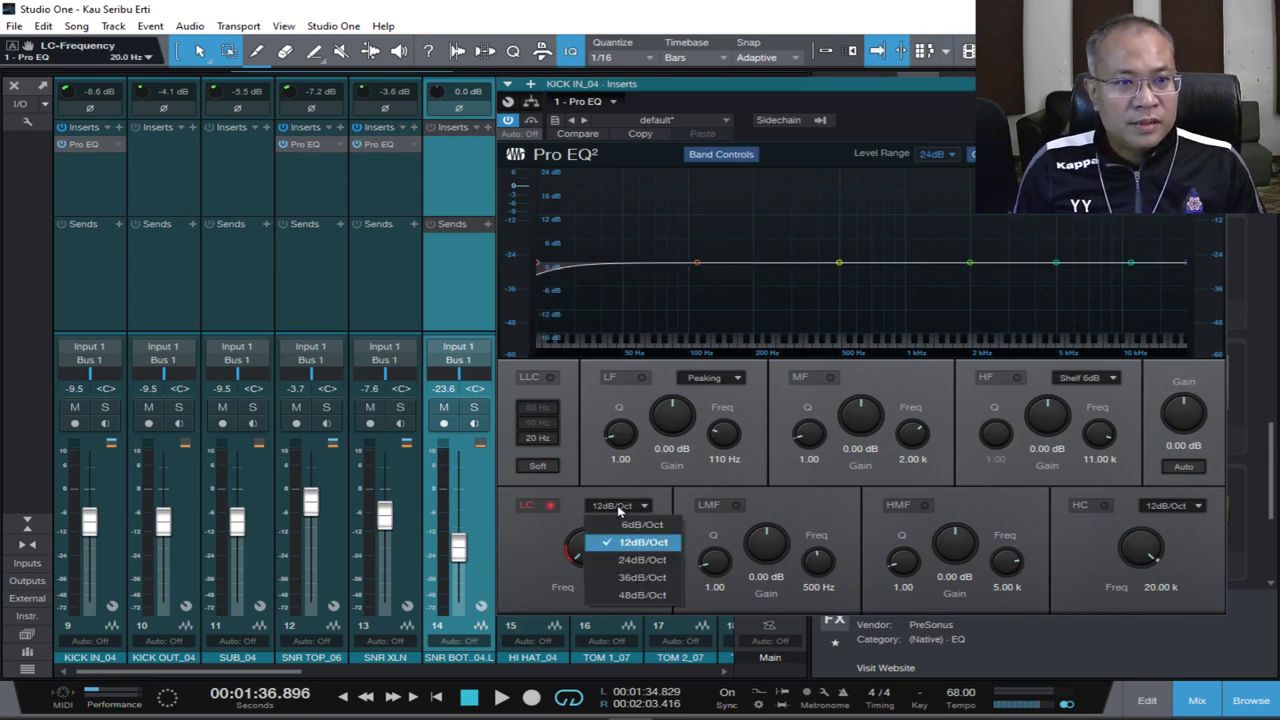
click(634, 598)
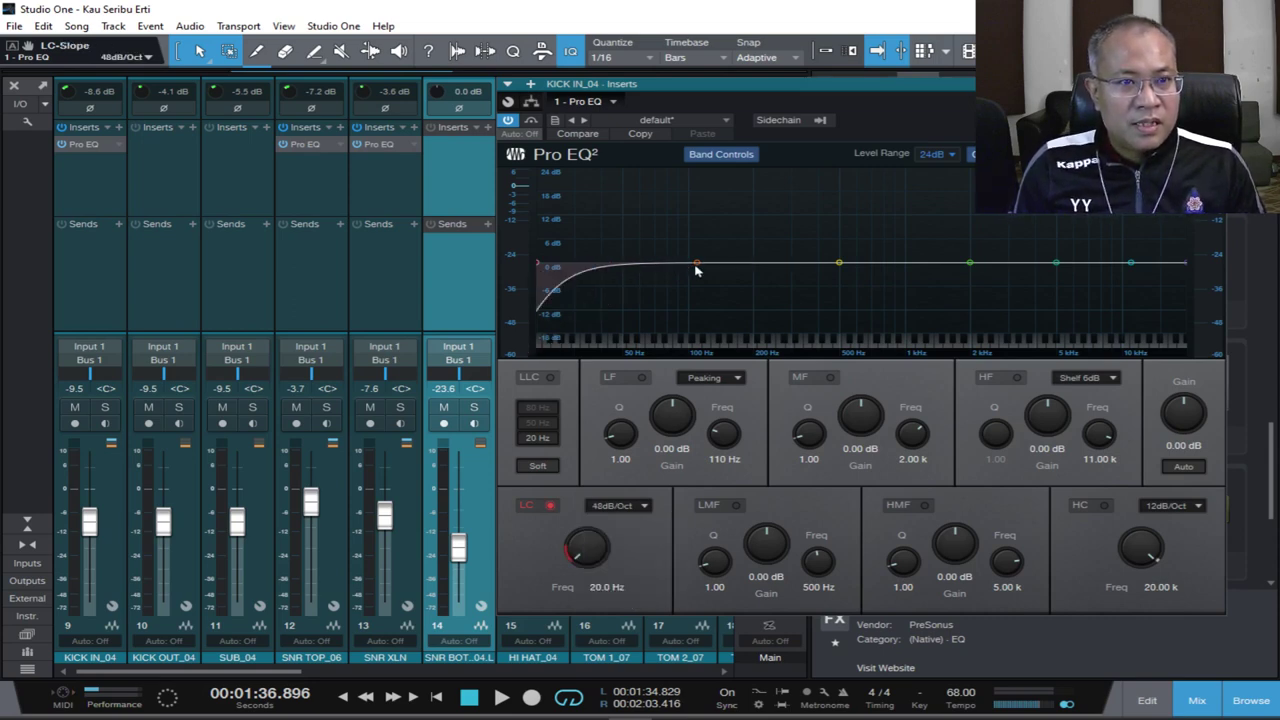
Boost KICK IN_04's LF band by about 3.57 dB at 60 Hz and narrow its Q to 1.52 while the song plays.
drag(696, 265, 638, 254)
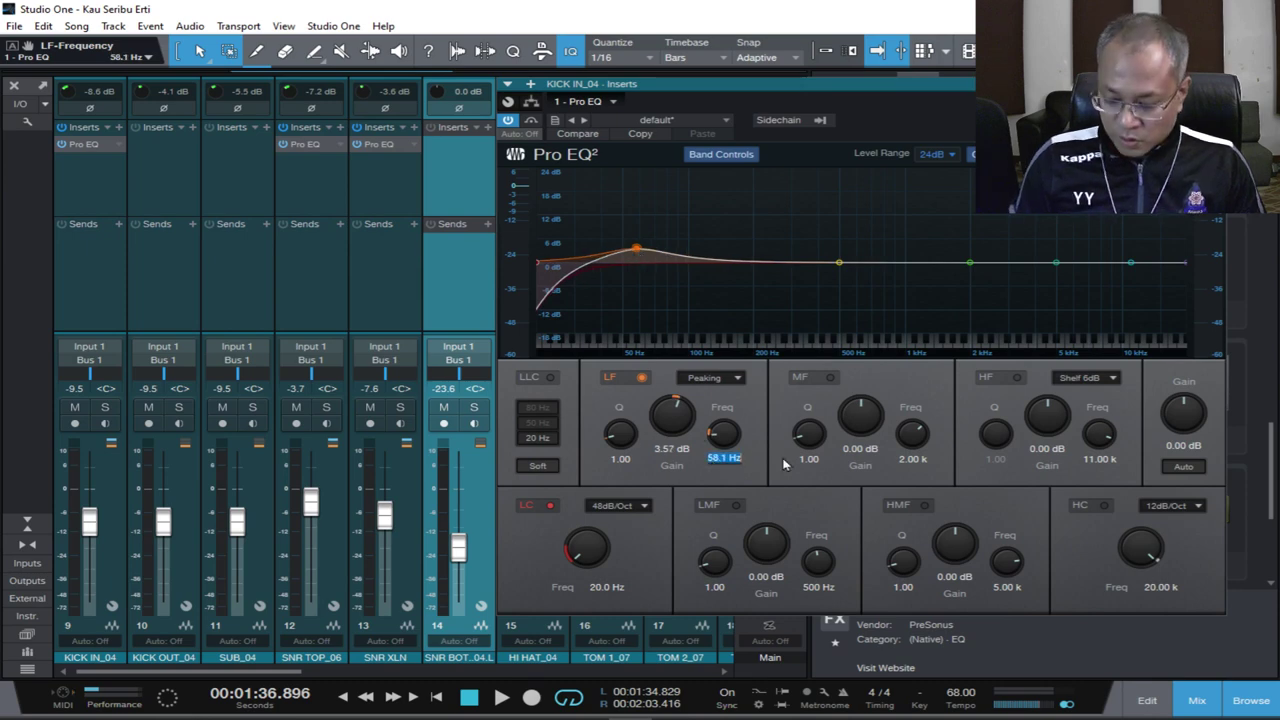
text(60)
key(Return)
key(space)
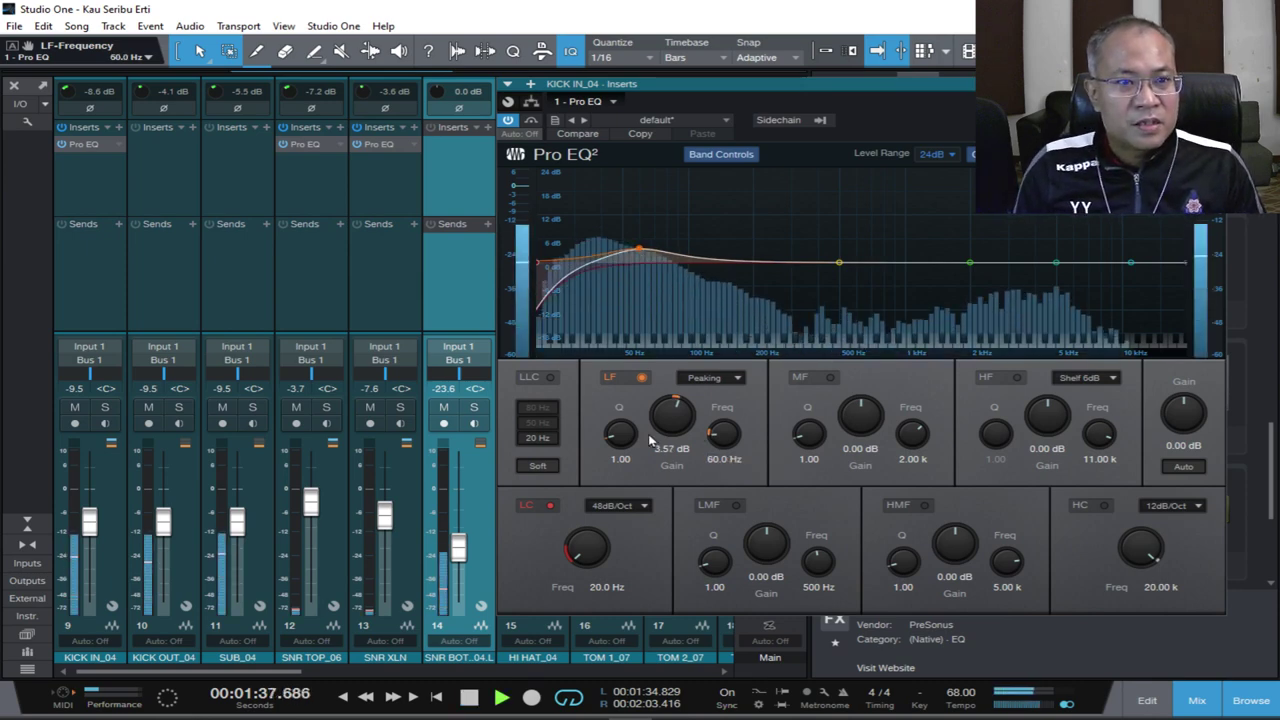
drag(619, 438, 617, 430)
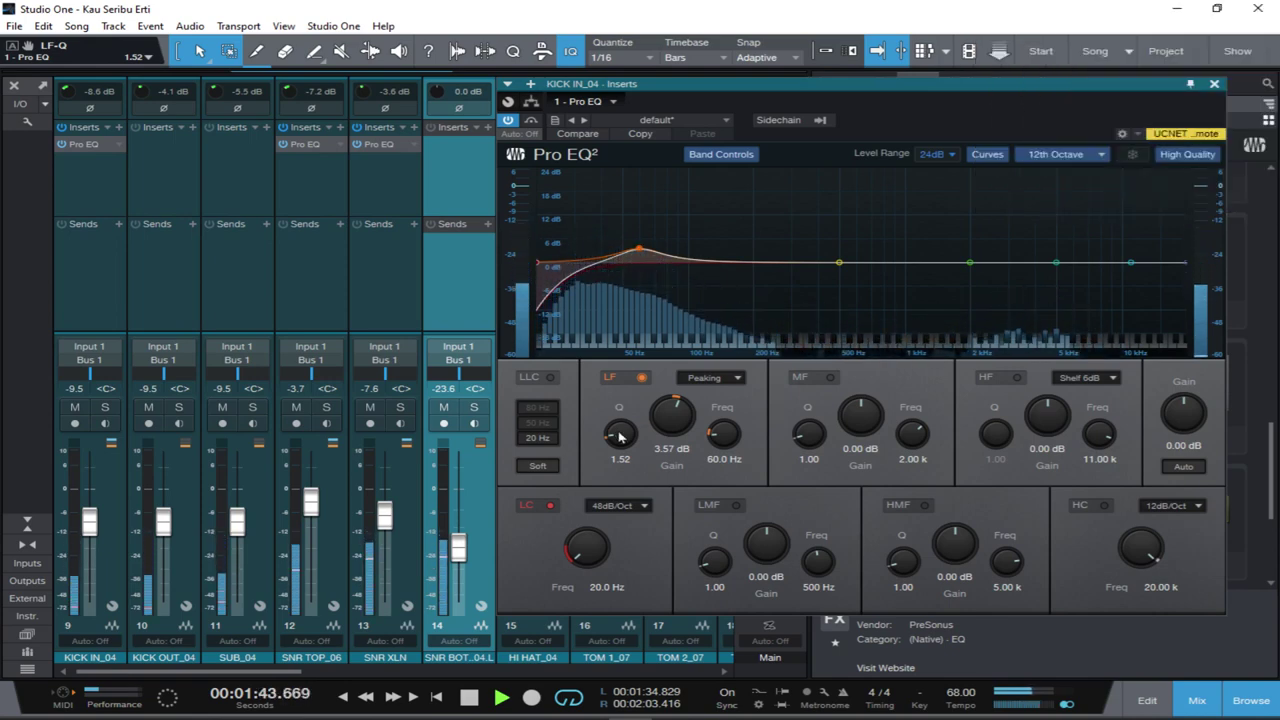
Enable the high-cut filter on KICK IN_04's Pro EQ at 10 kHz with a 36dB/Oct slope.
click(1104, 505)
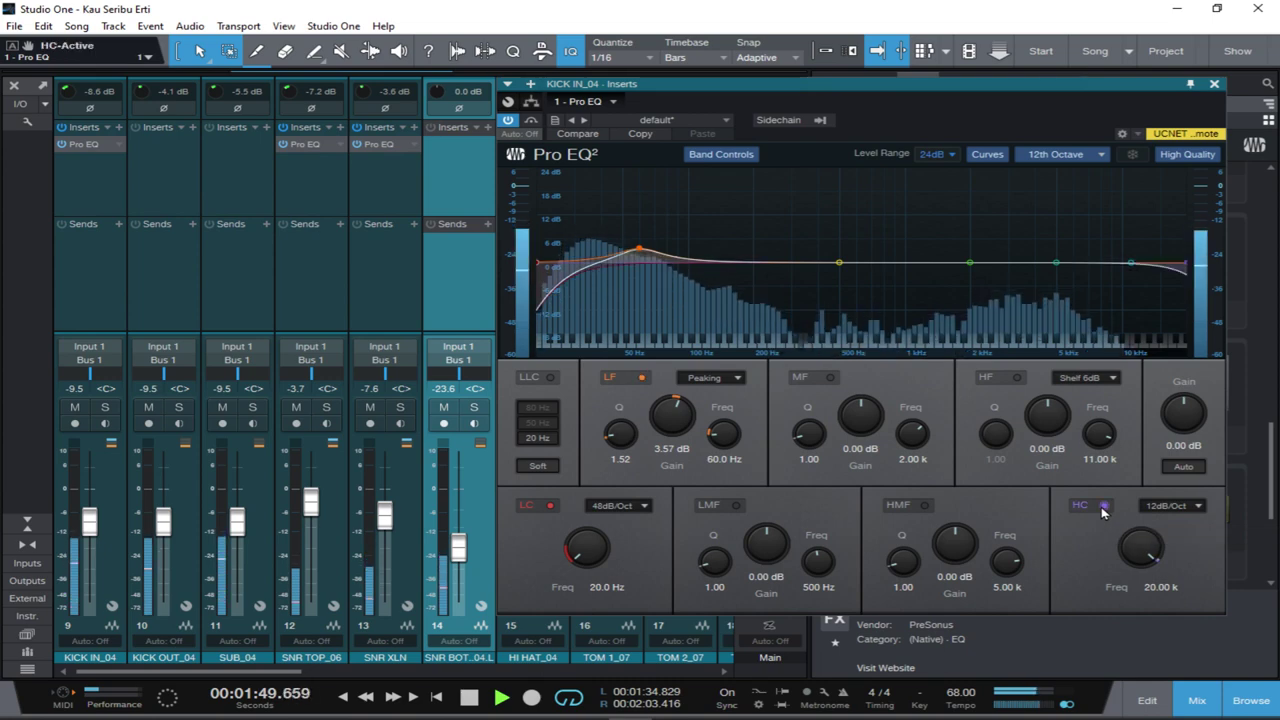
mouse_move(1148, 546)
mouse_down()
mouse_move(1142, 583)
mouse_move(1162, 530)
mouse_up()
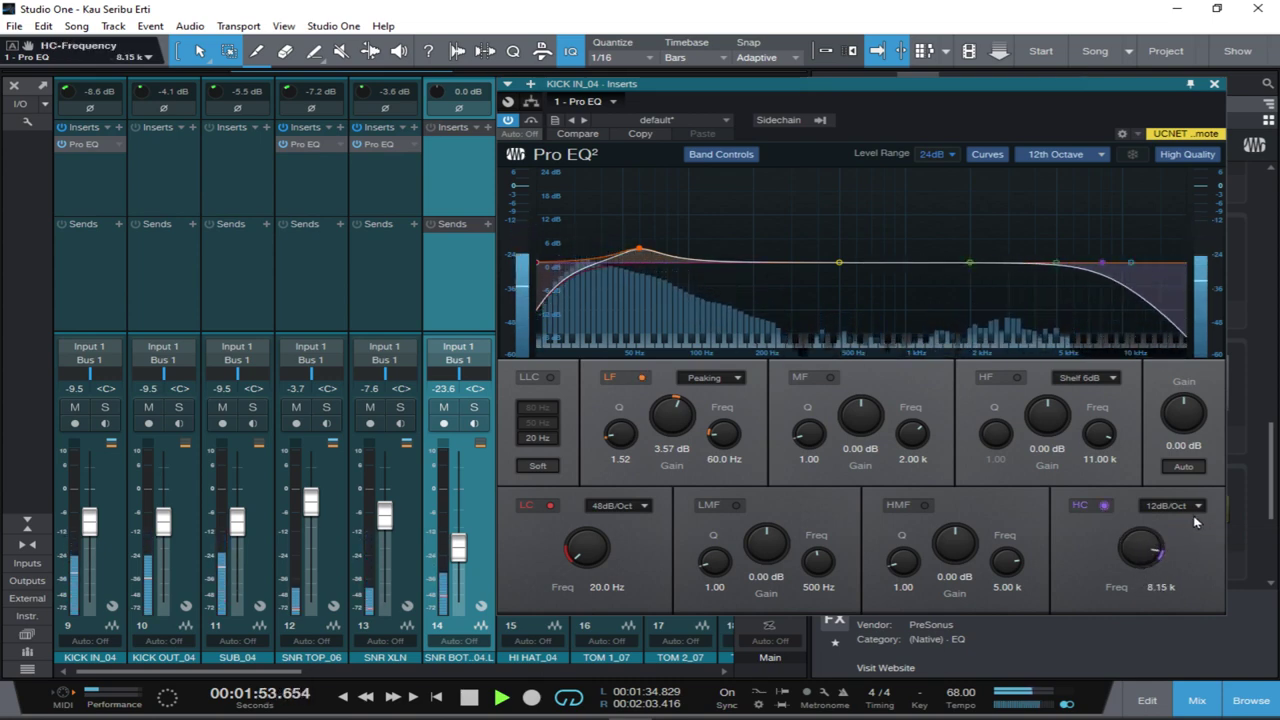
click(1197, 507)
click(1190, 577)
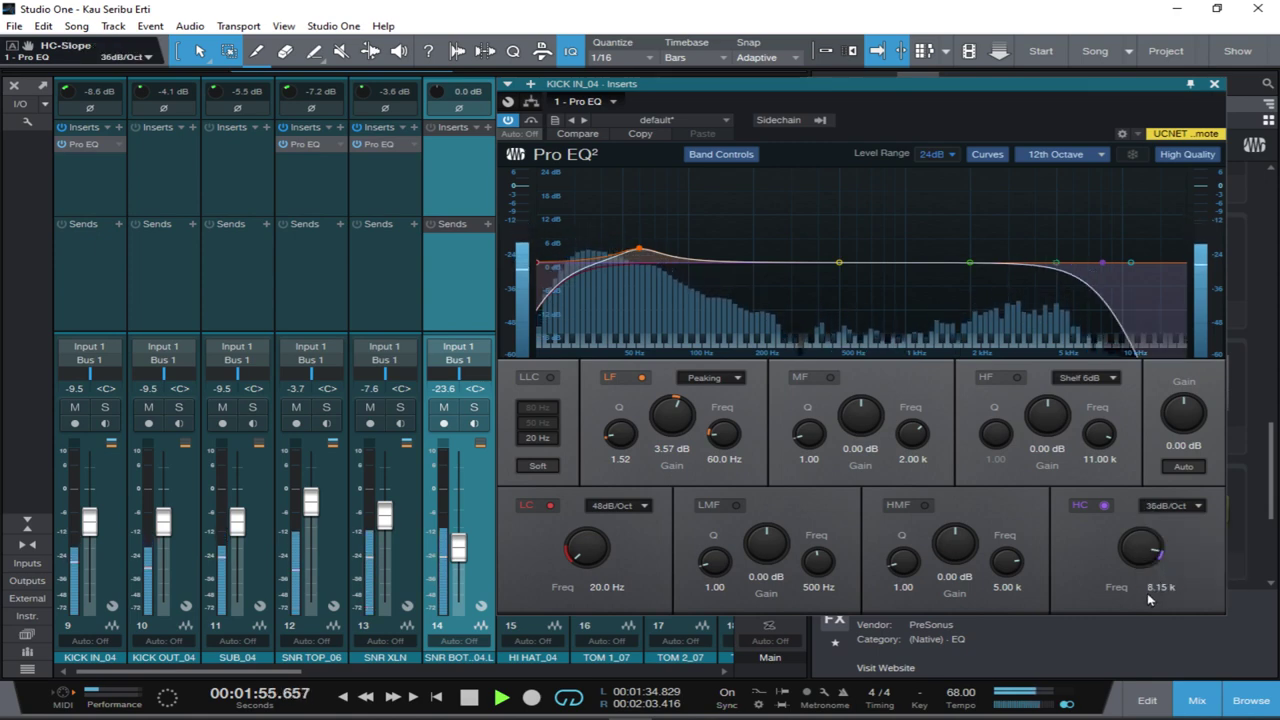
text(1)
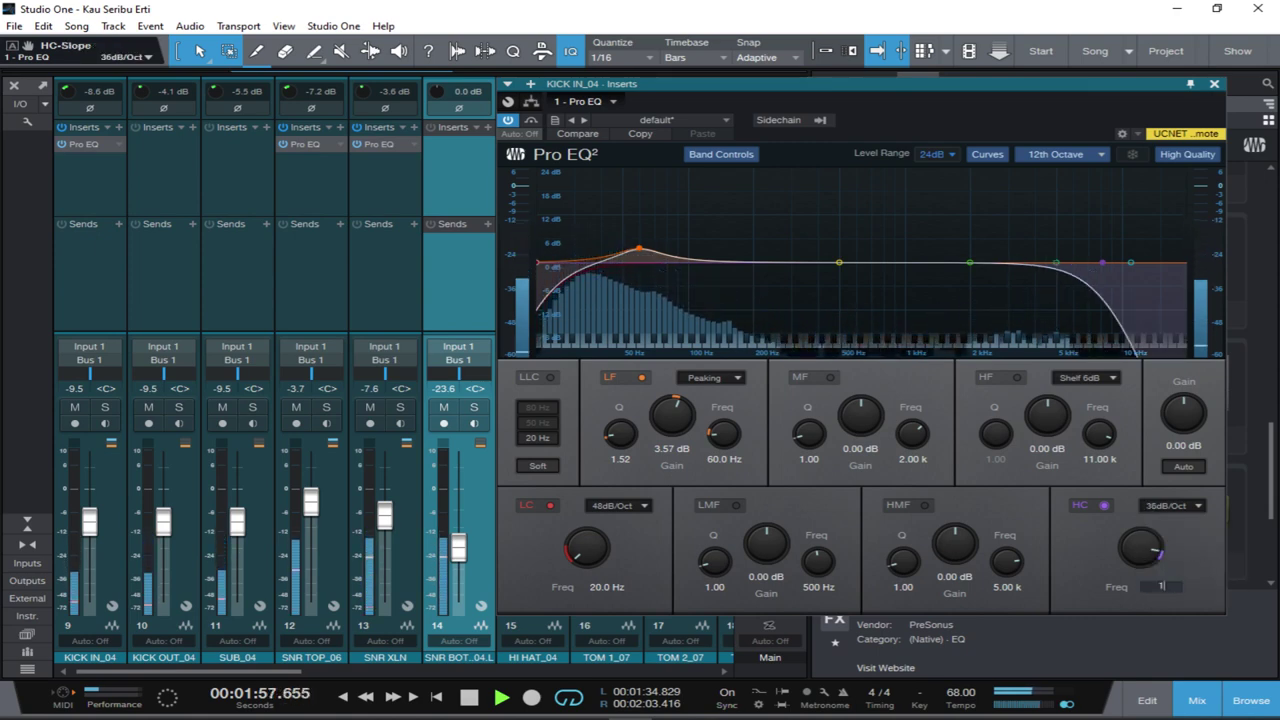
text(00)
key(Return)
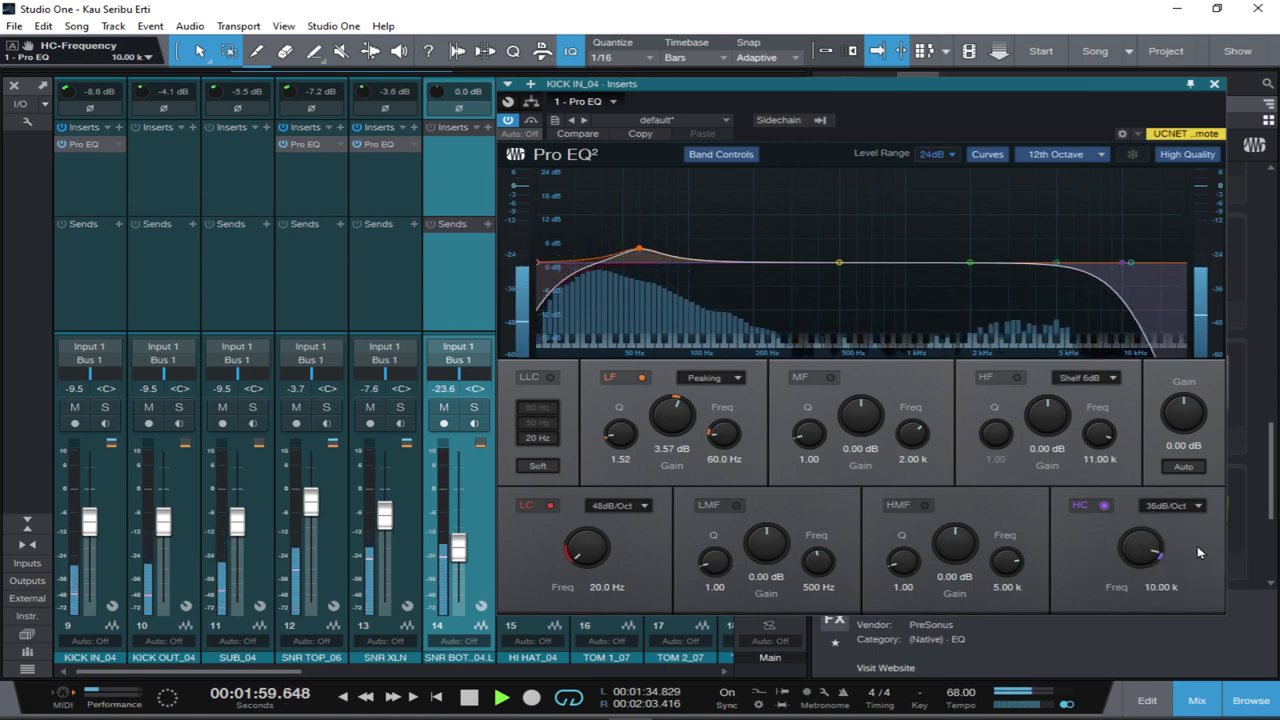
Stop playback, boost KICK IN_04's HMF band by about 3.17 dB at 4.86 kHz, and play the song again.
key(space)
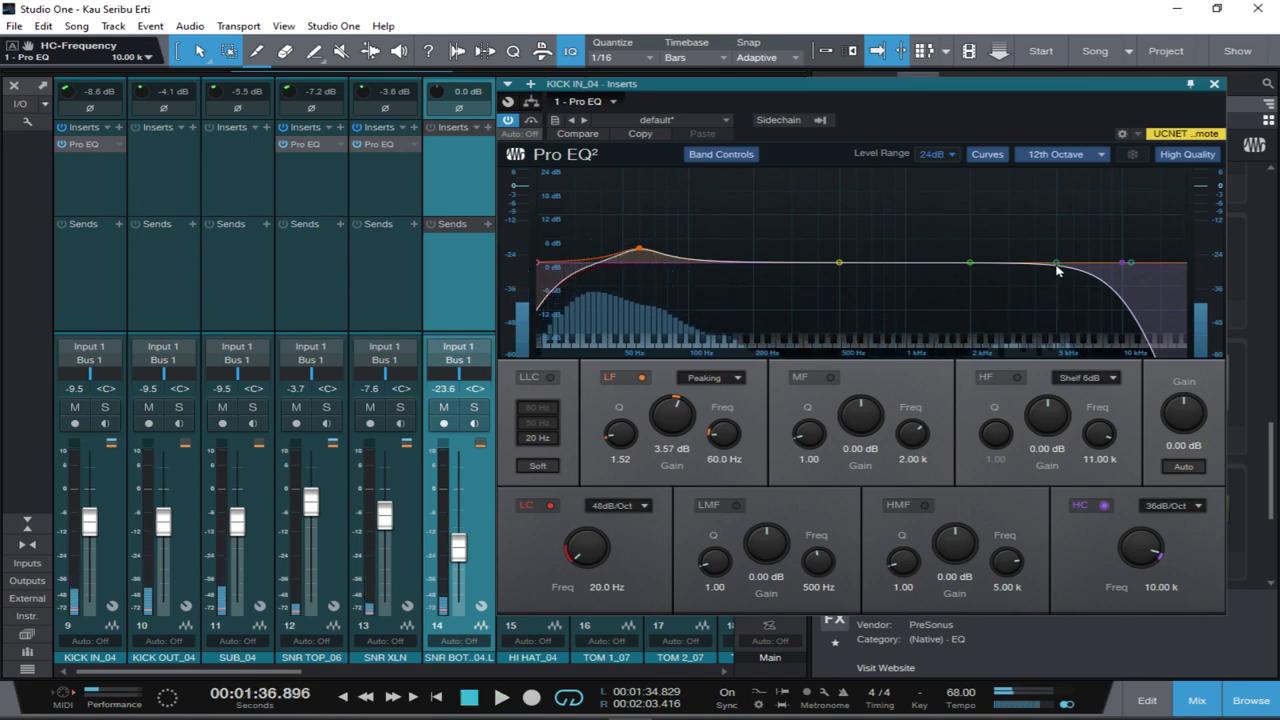
drag(1057, 270, 1055, 256)
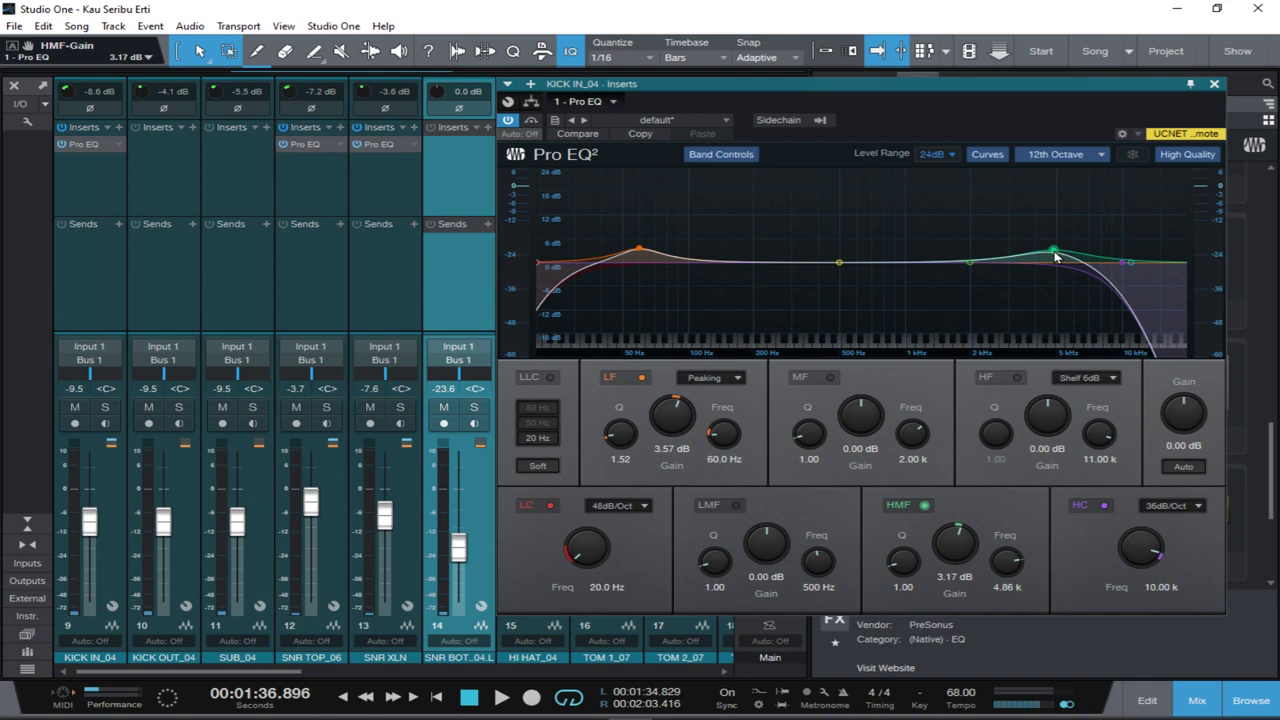
key(space)
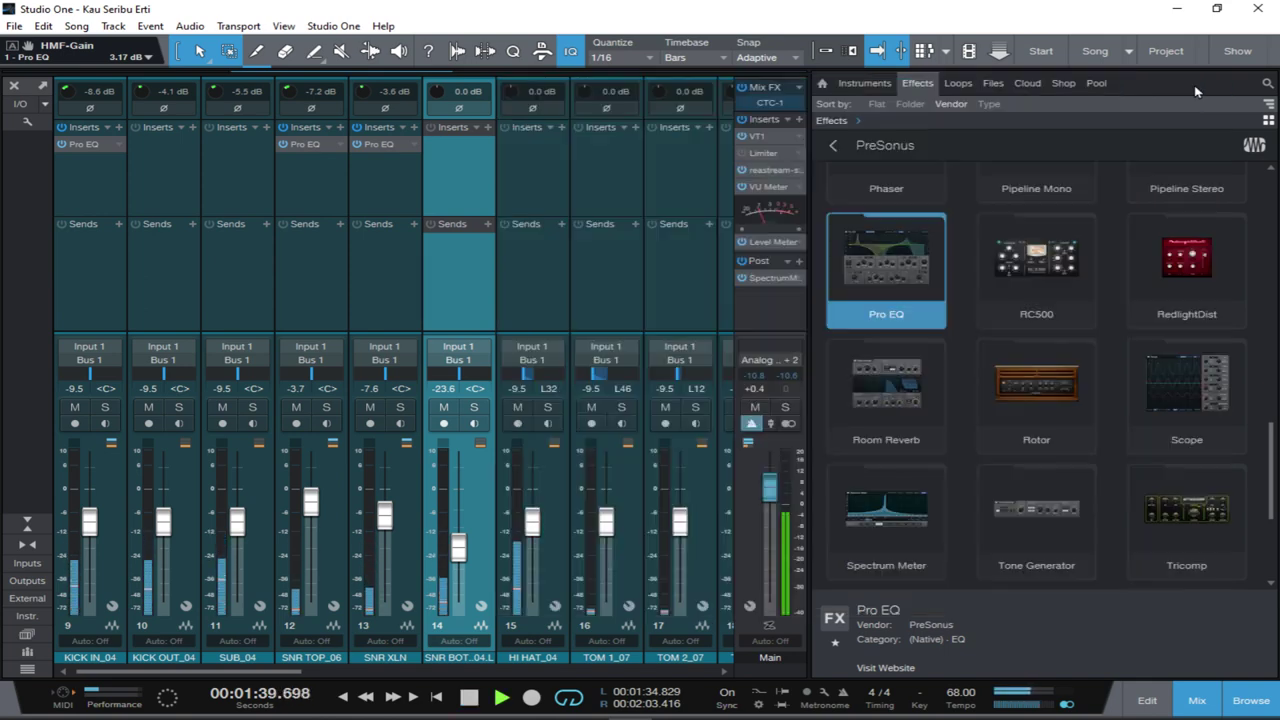
Stop playback and insert a Fat Channel from the PreSonus effects after the Pro EQ on KICK IN_04.
click(1214, 83)
key(space)
scroll(981, 266, up, 5)
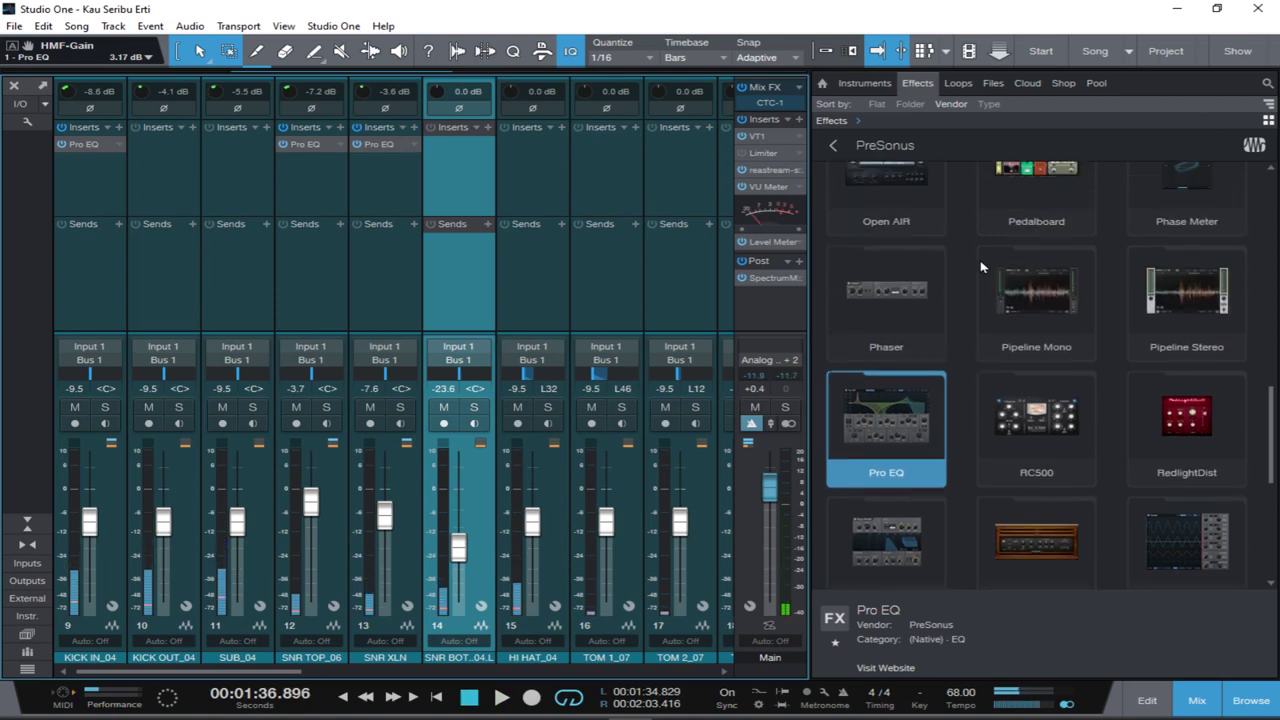
scroll(981, 266, up, 4)
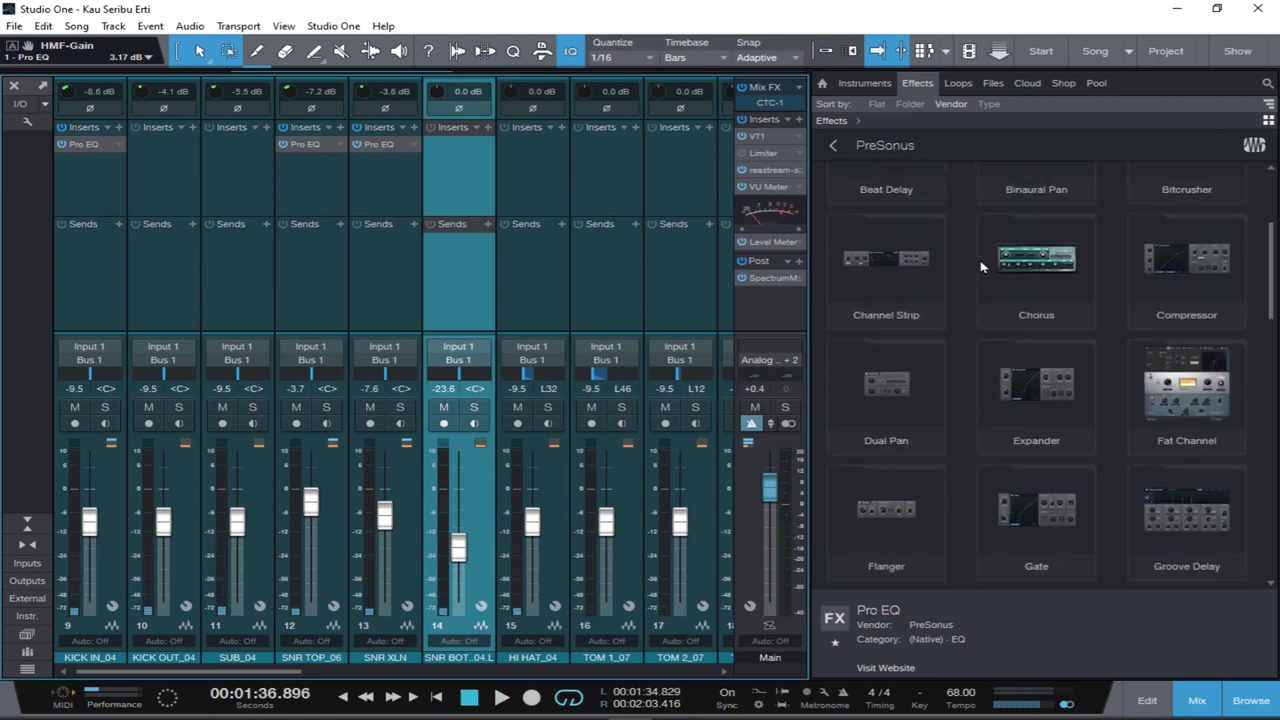
drag(1175, 398, 108, 172)
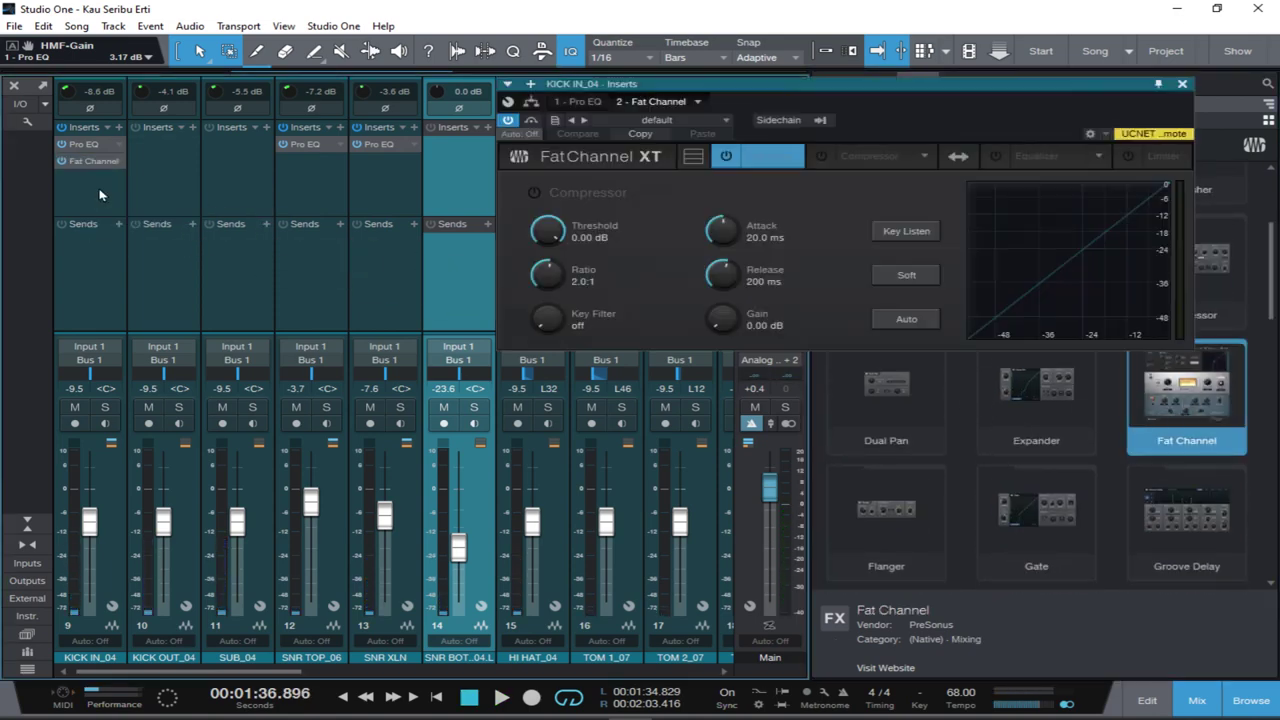
drag(886, 92, 771, 158)
Enable the compressor in KICK IN_04's Fat Channel and switch it to the FET model.
click(708, 222)
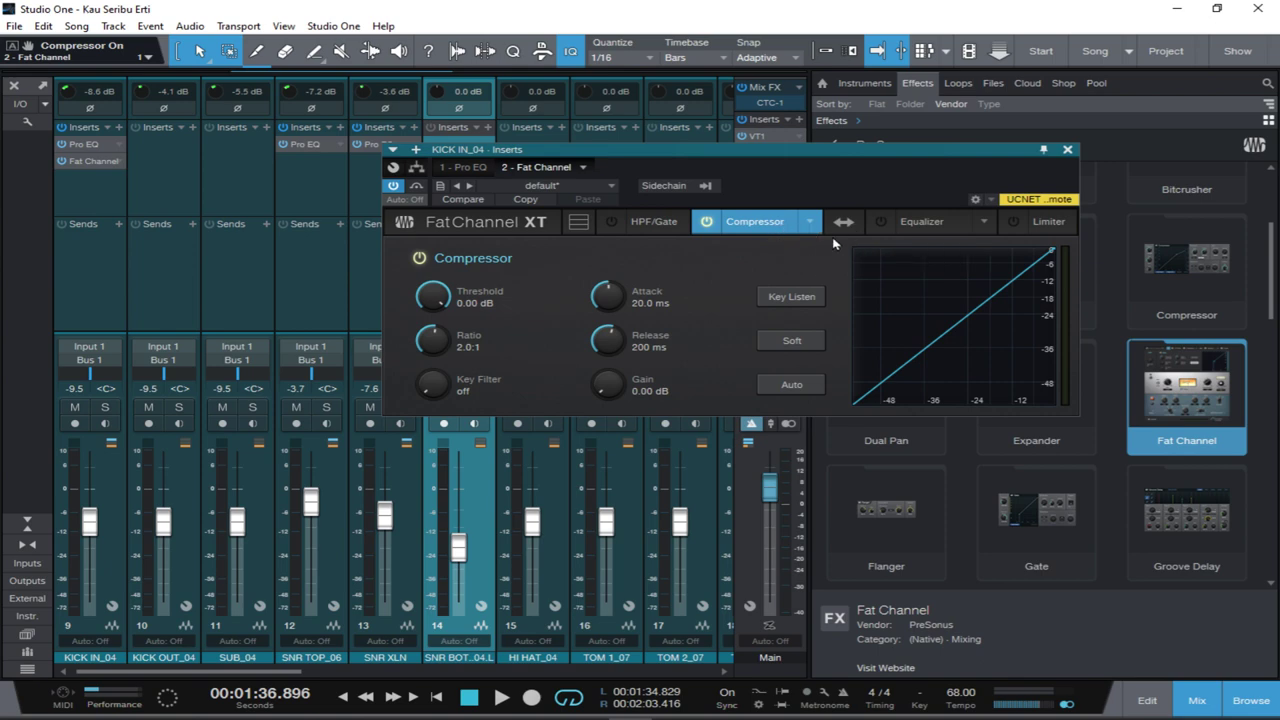
click(814, 226)
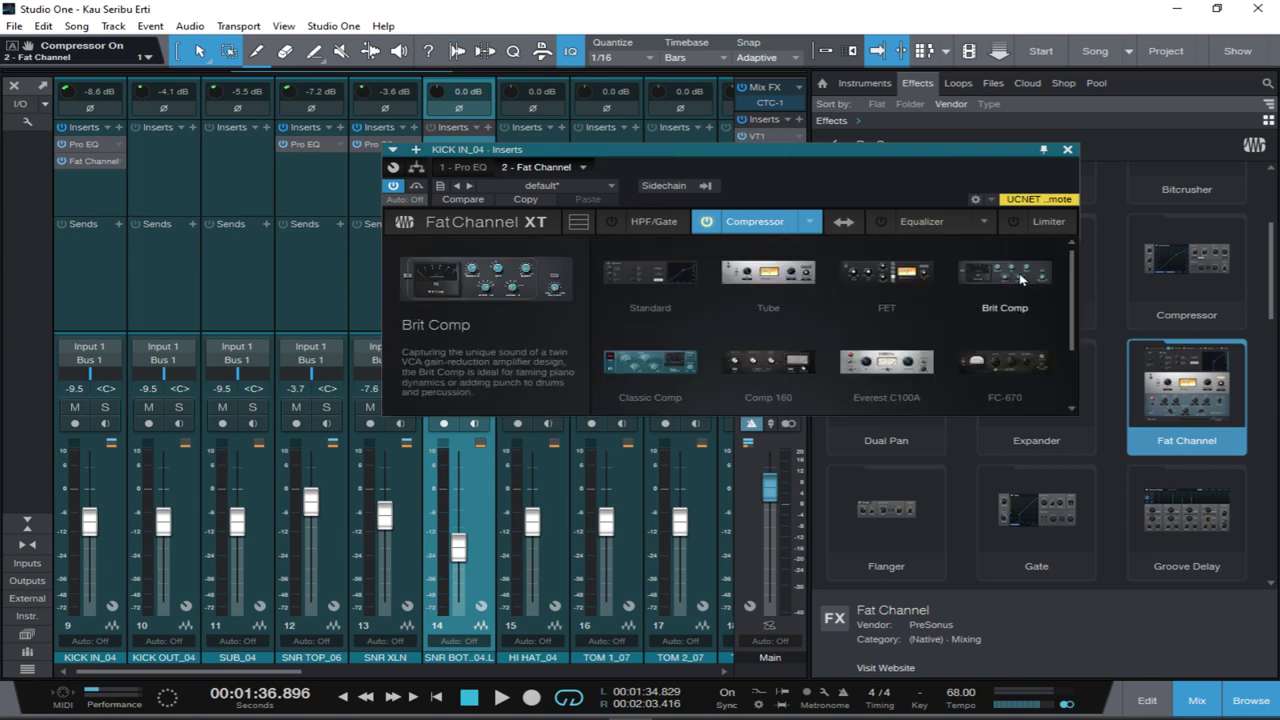
click(893, 278)
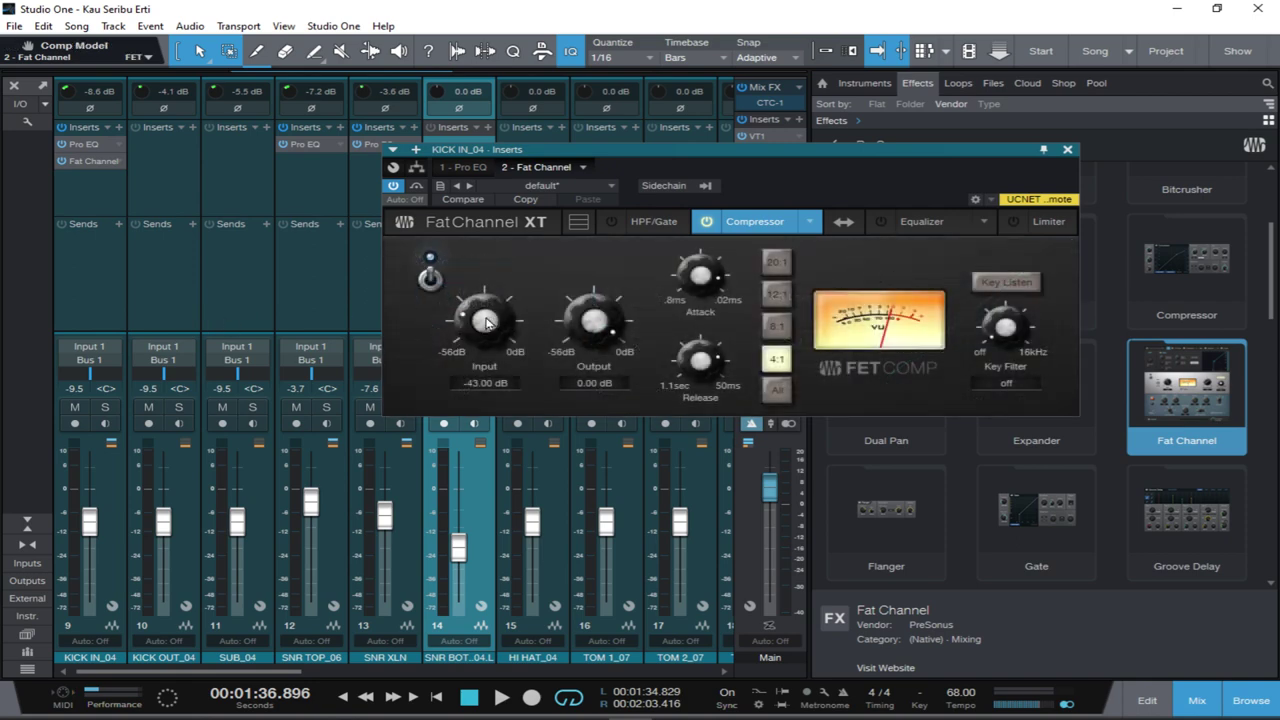
Play the song with KICK IN_04 soloed and set the FET compressor's input to -28.72 dB.
drag(481, 323, 472, 332)
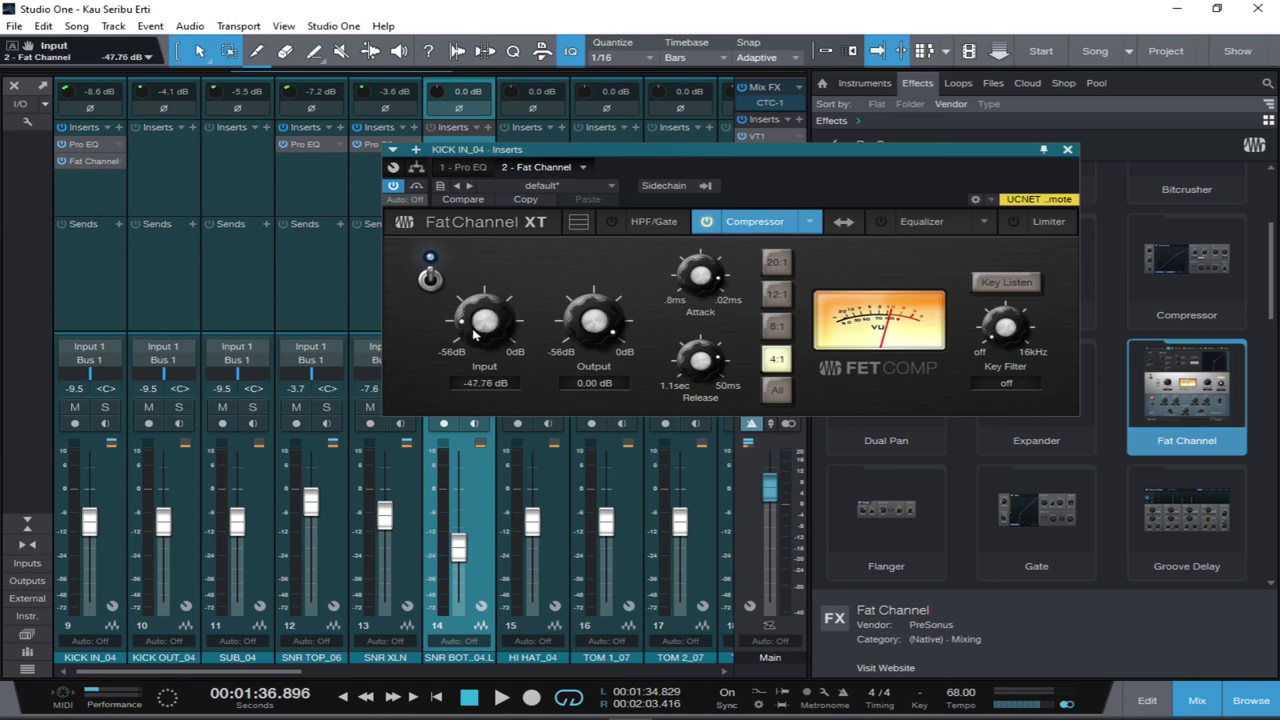
key(space)
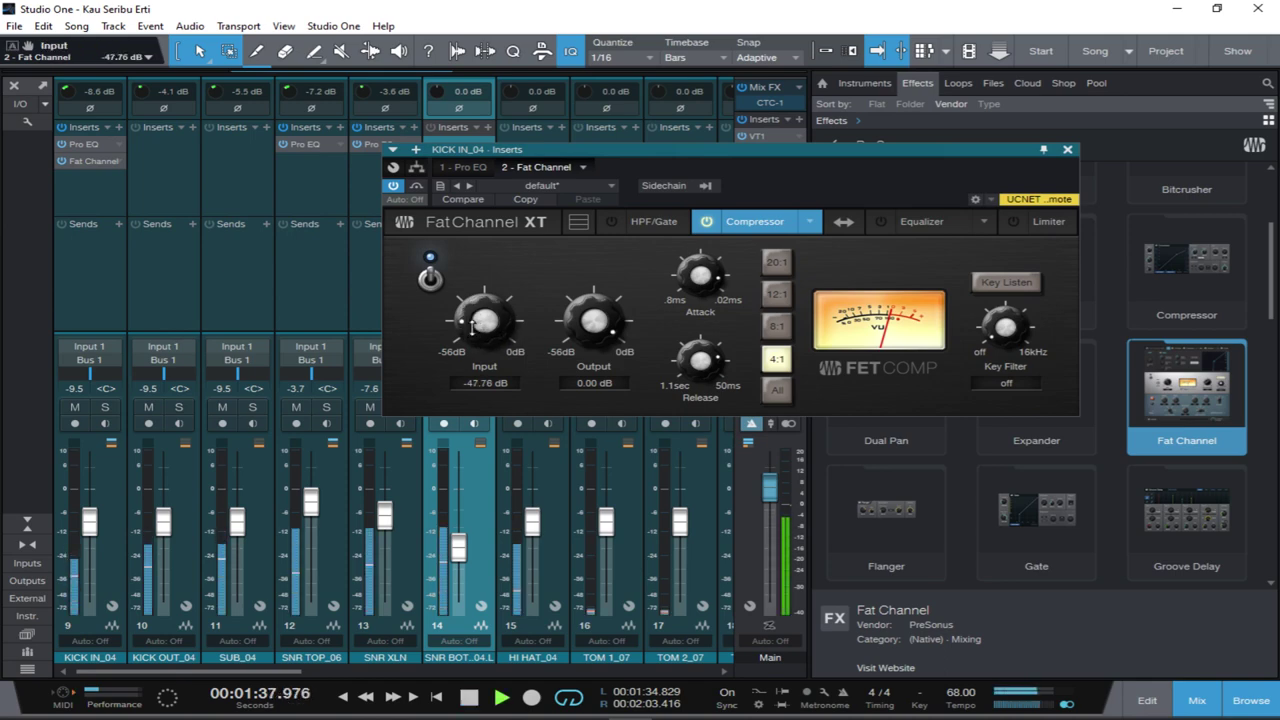
drag(475, 335, 474, 323)
click(393, 185)
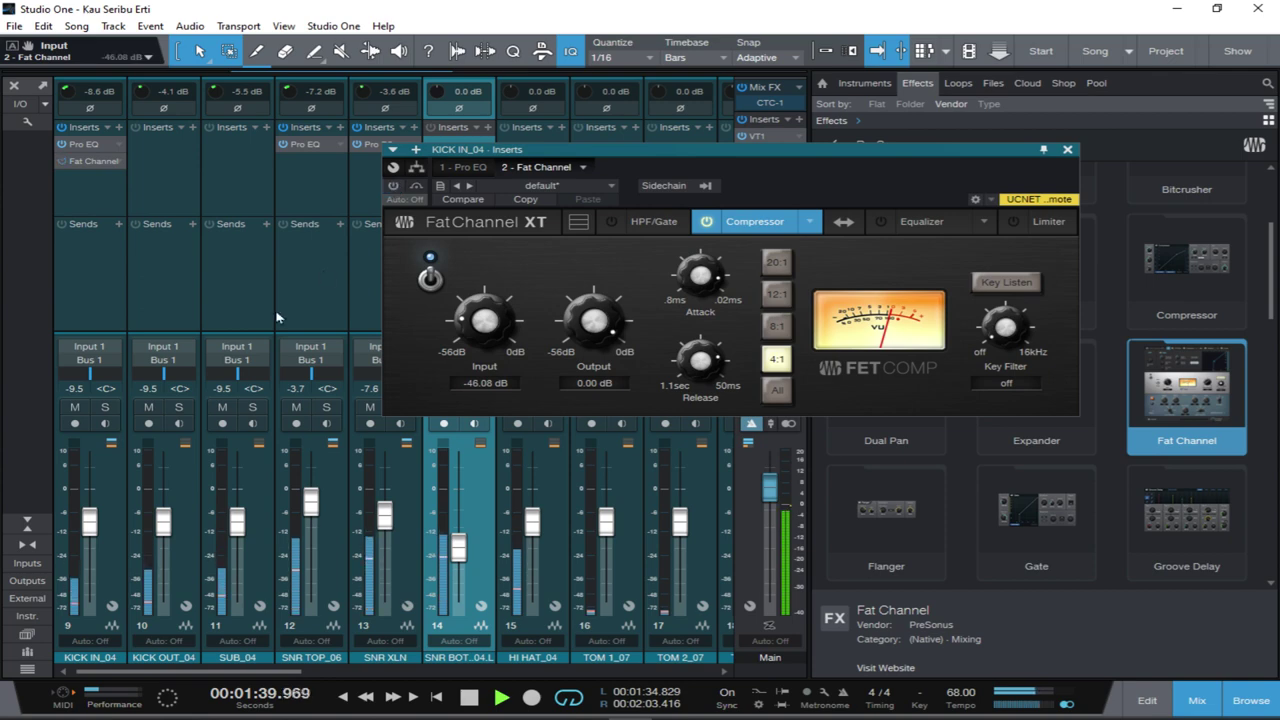
click(101, 408)
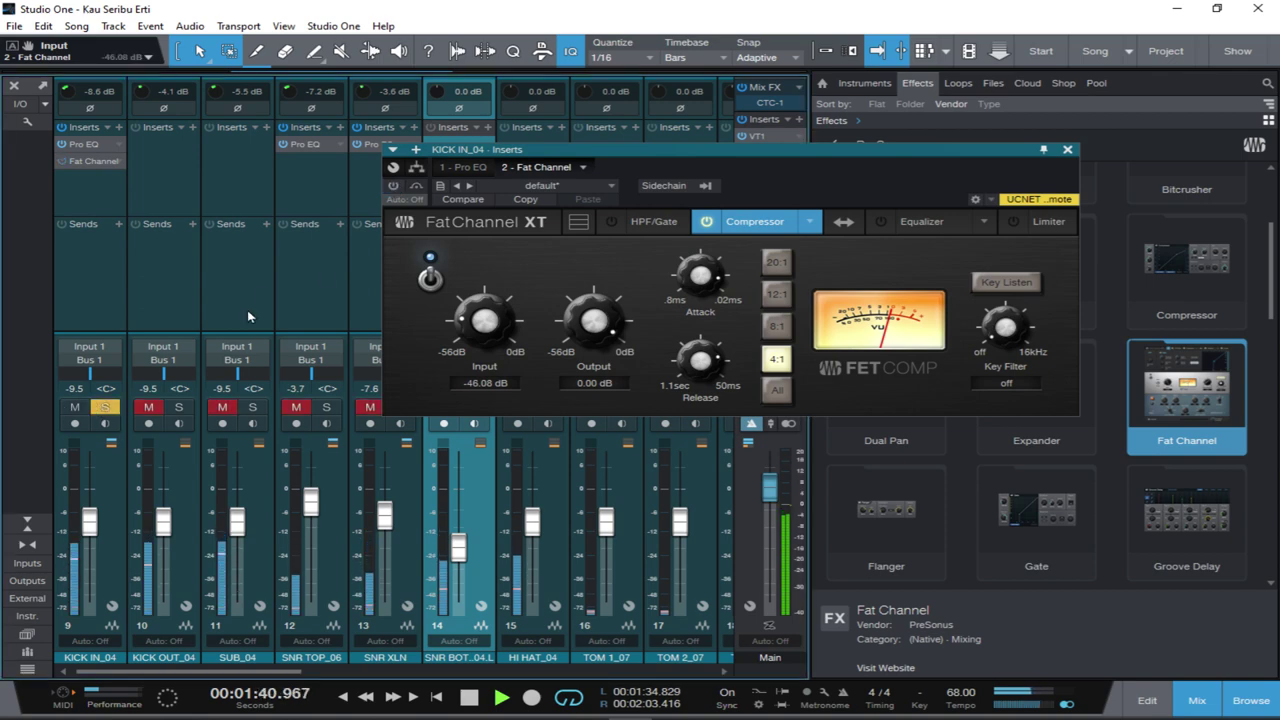
click(395, 187)
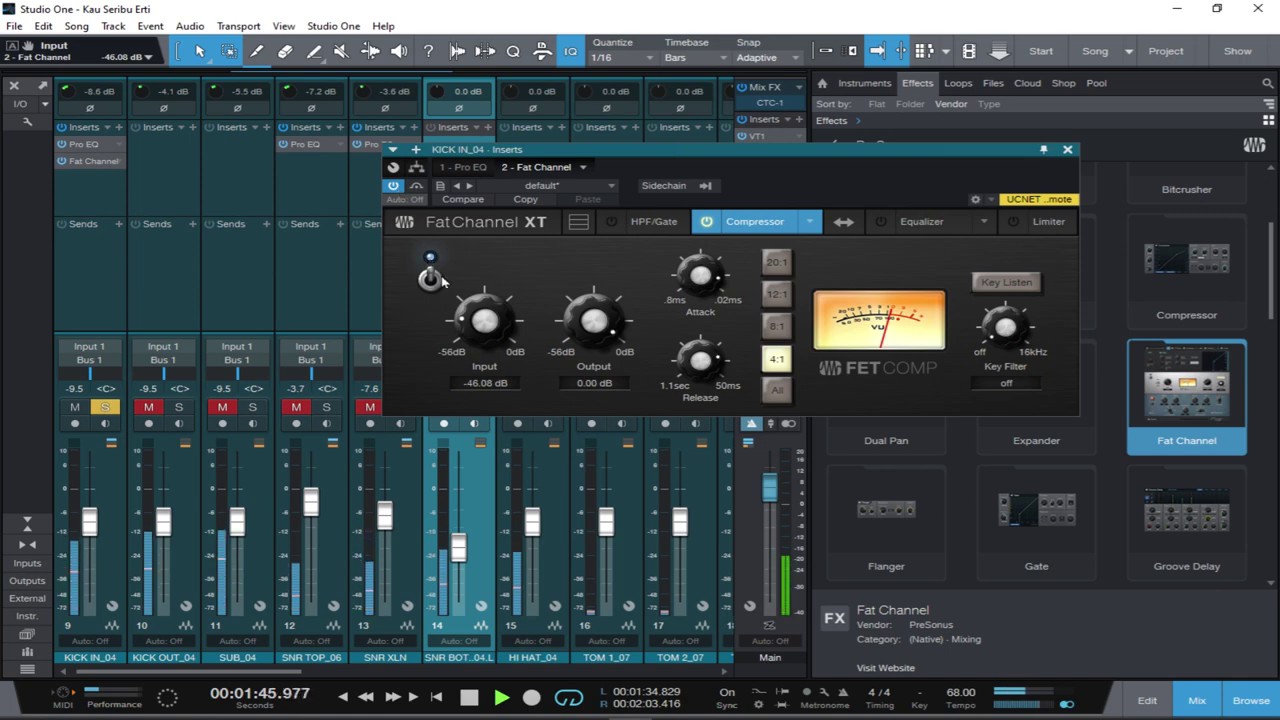
drag(483, 321, 494, 287)
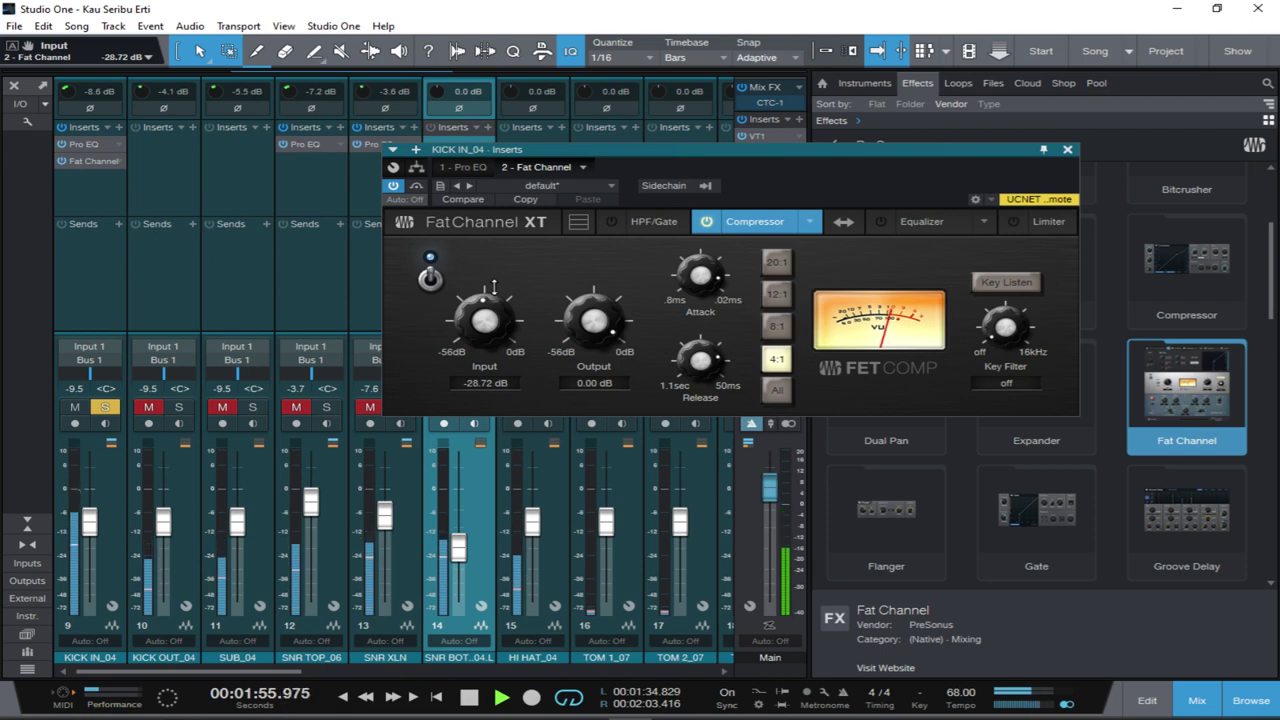
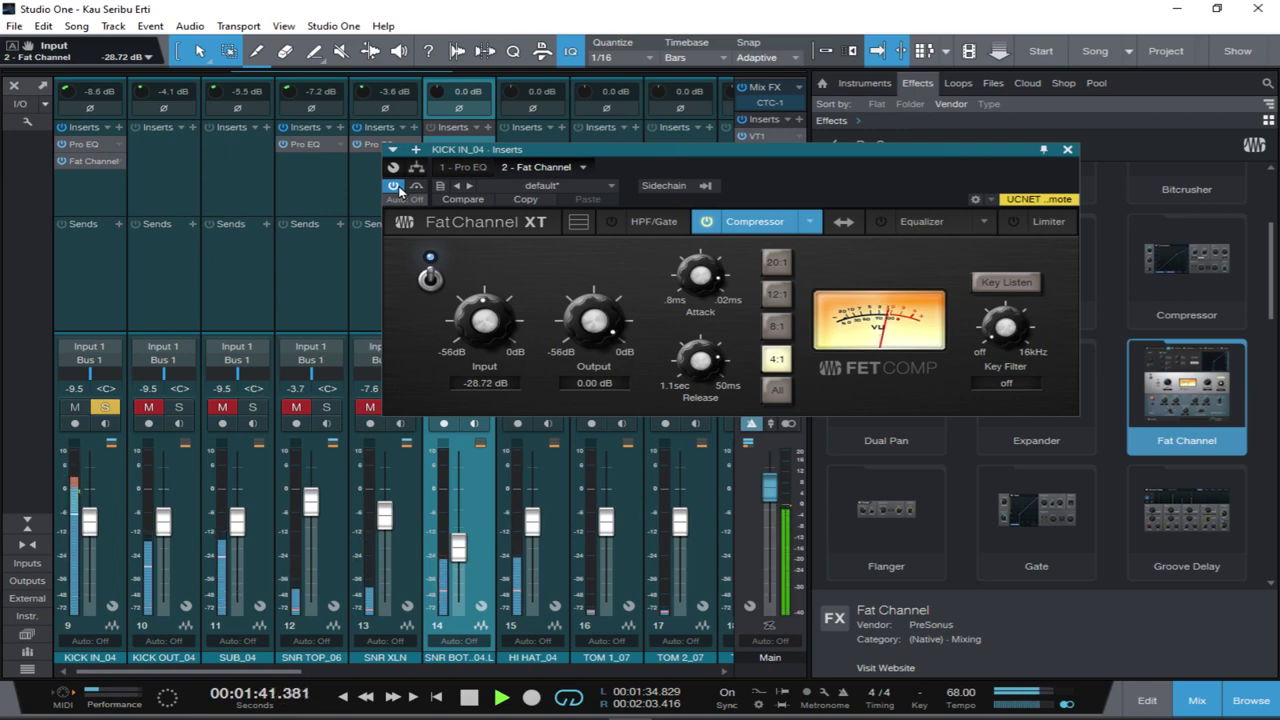
Set the FET compressor's output to -14.28 dB and compare KICK IN_04 with the Fat Channel bypassed and active.
click(399, 187)
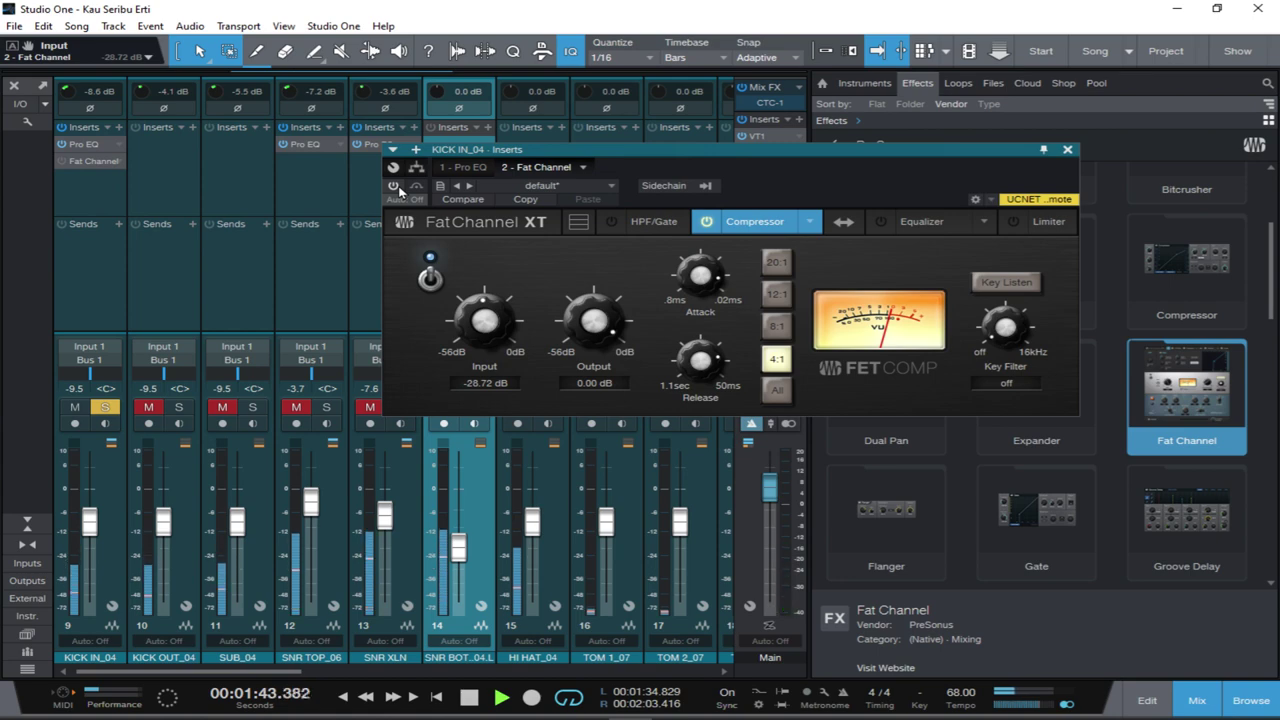
click(395, 187)
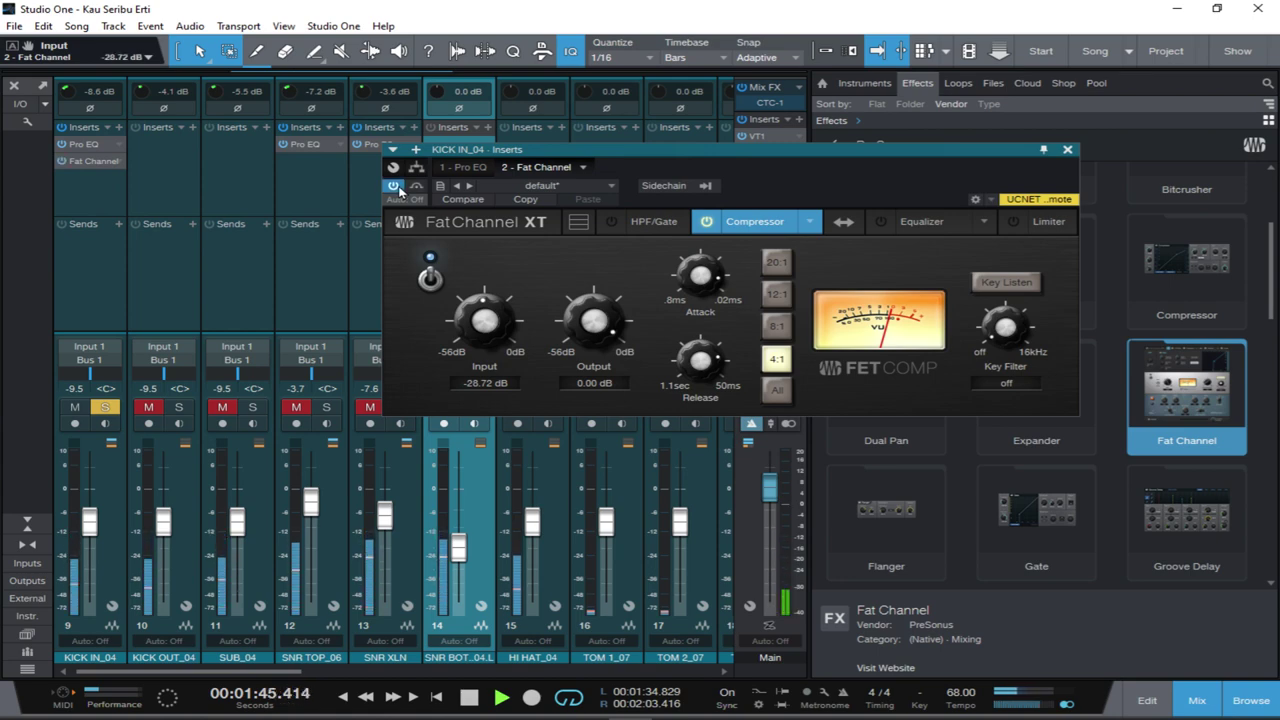
drag(585, 318, 586, 370)
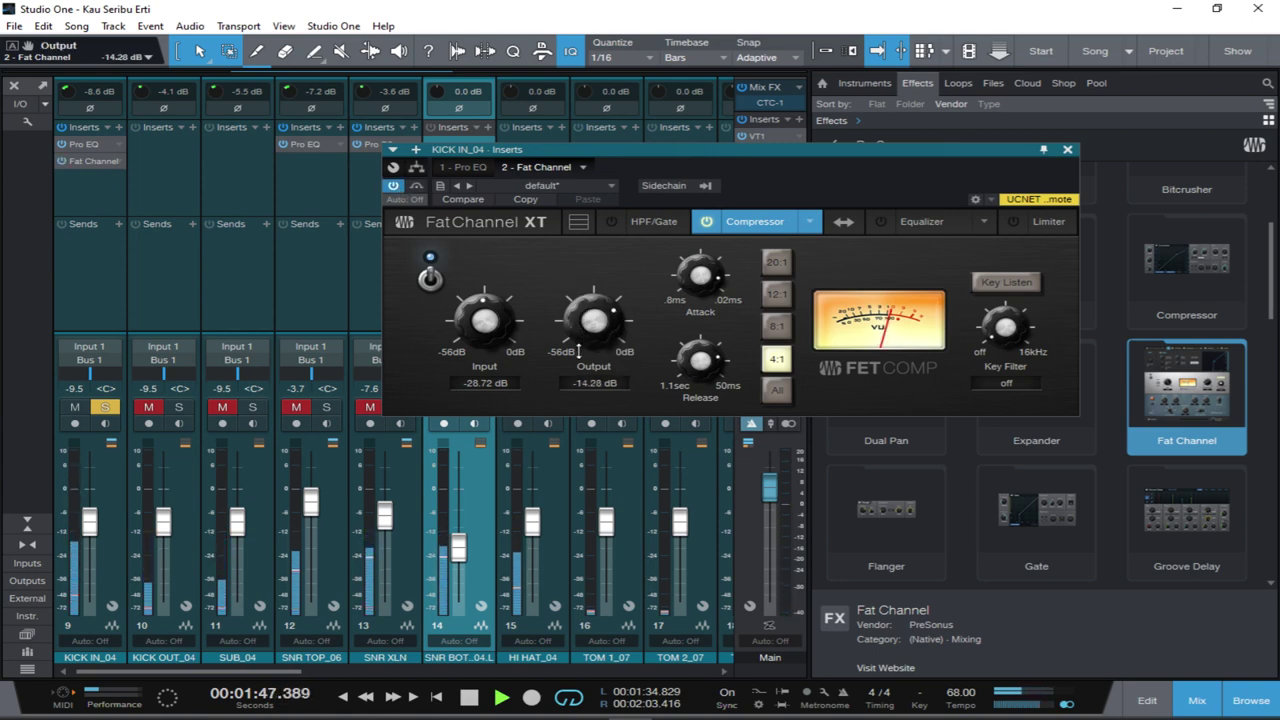
click(391, 189)
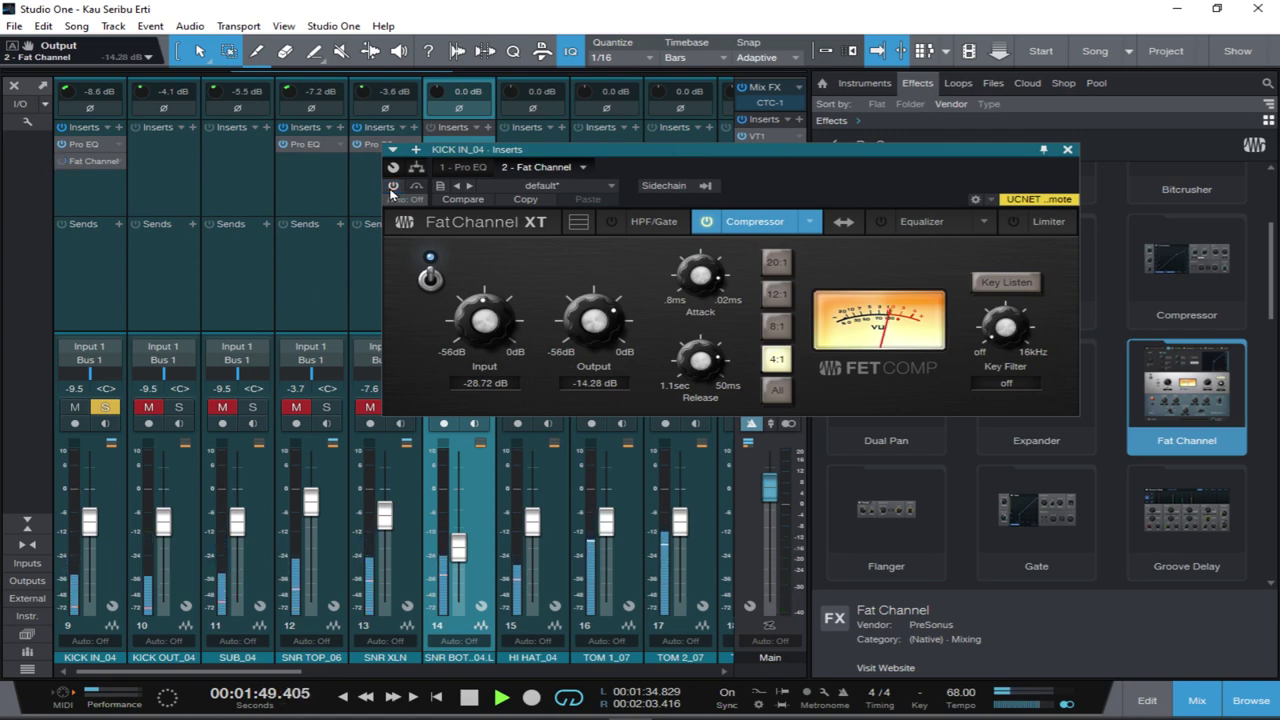
click(391, 189)
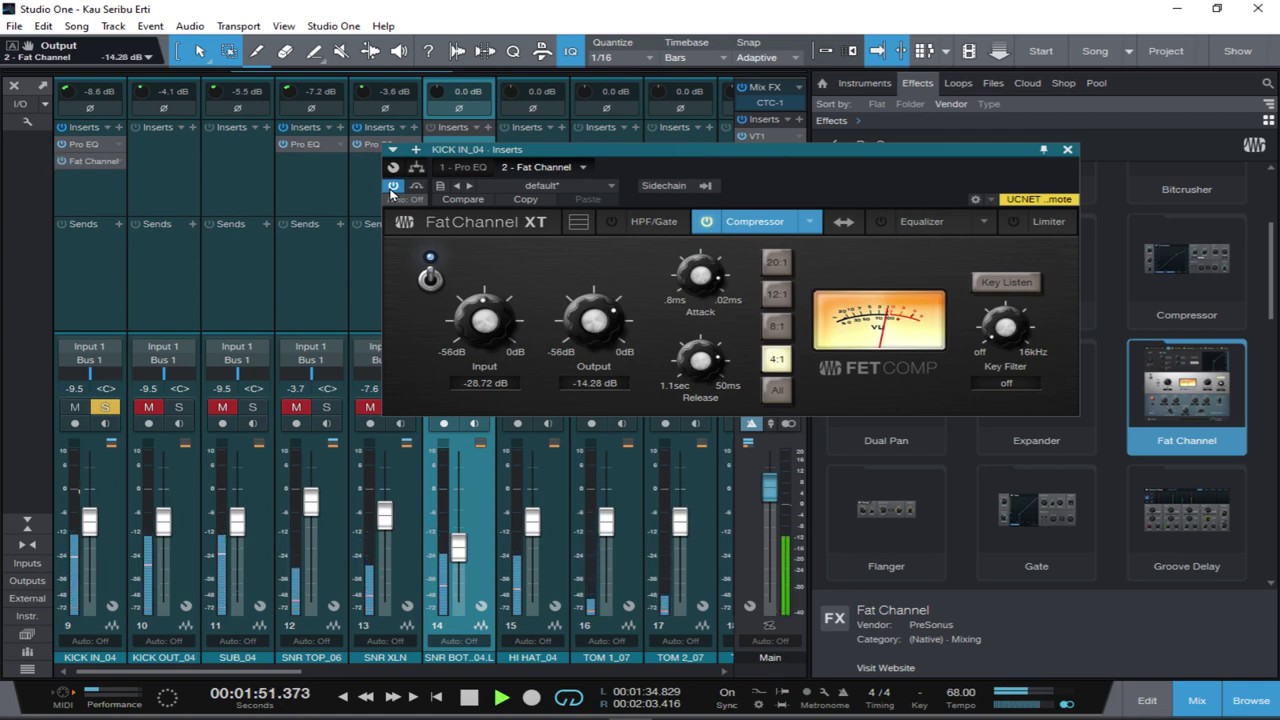
click(393, 187)
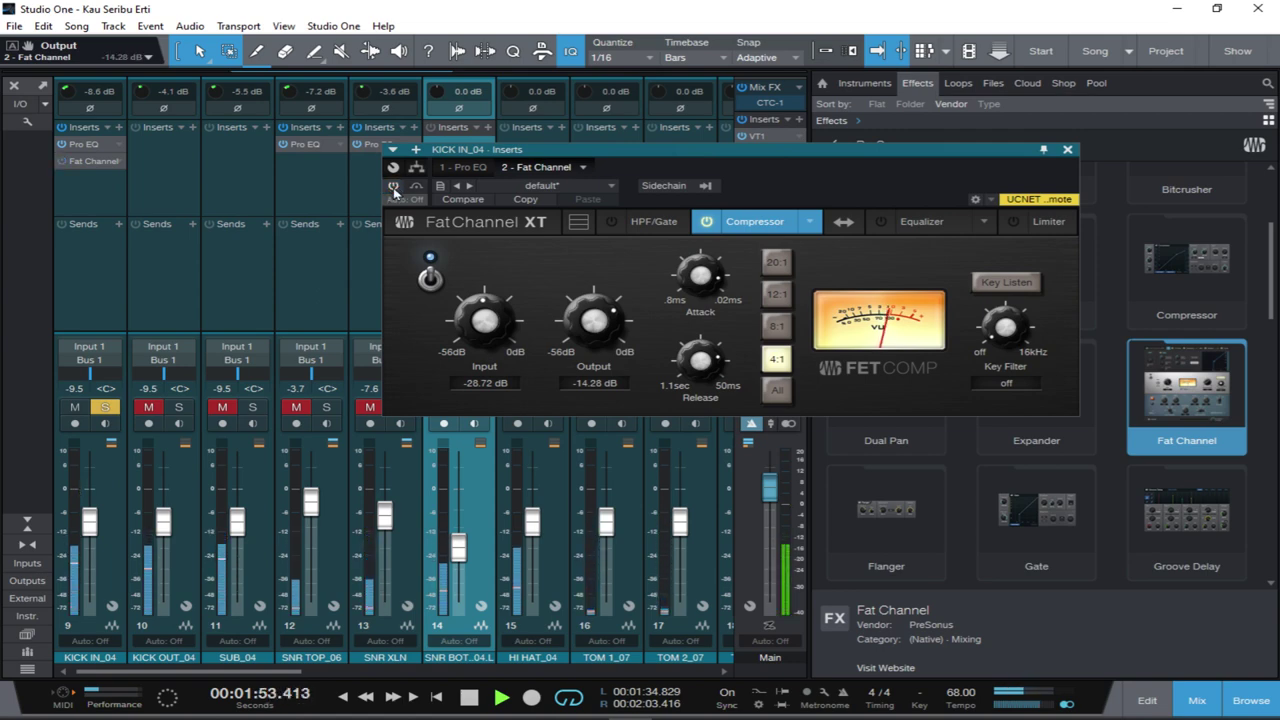
click(393, 187)
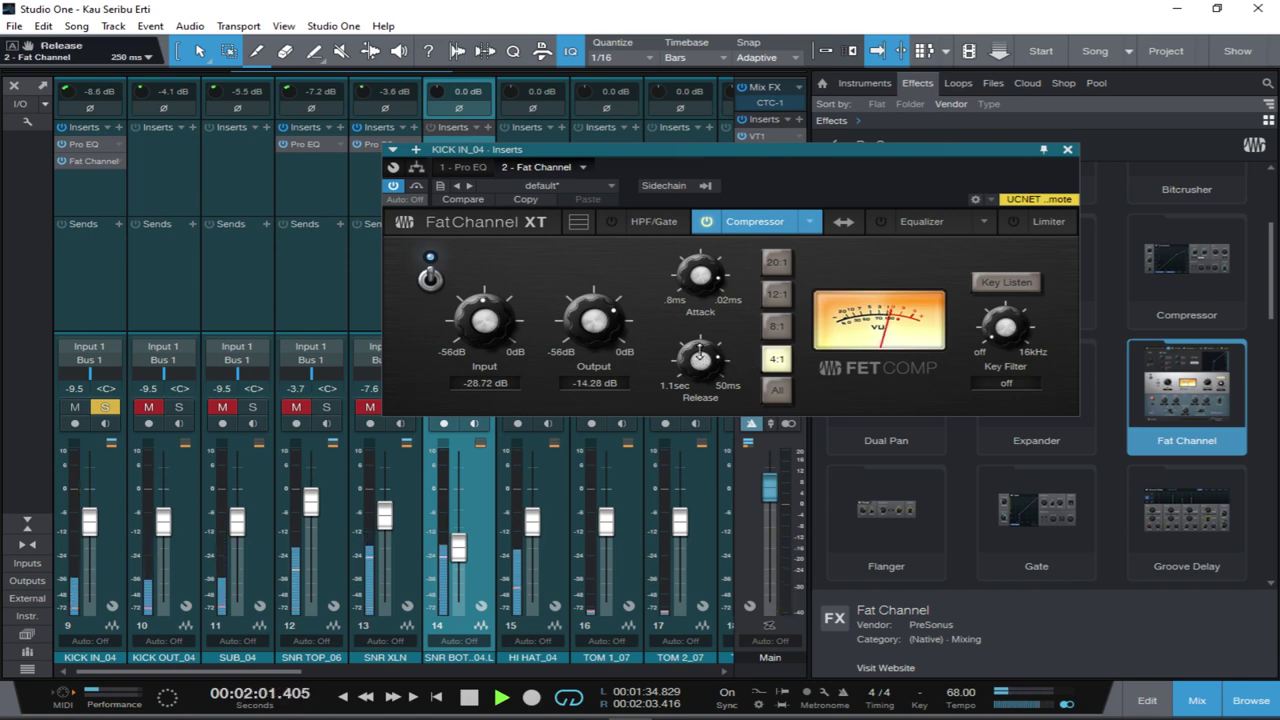
Adjust the FET compressor's release on KICK IN_04 and set its attack to 0.13 ms.
drag(700, 355, 700, 361)
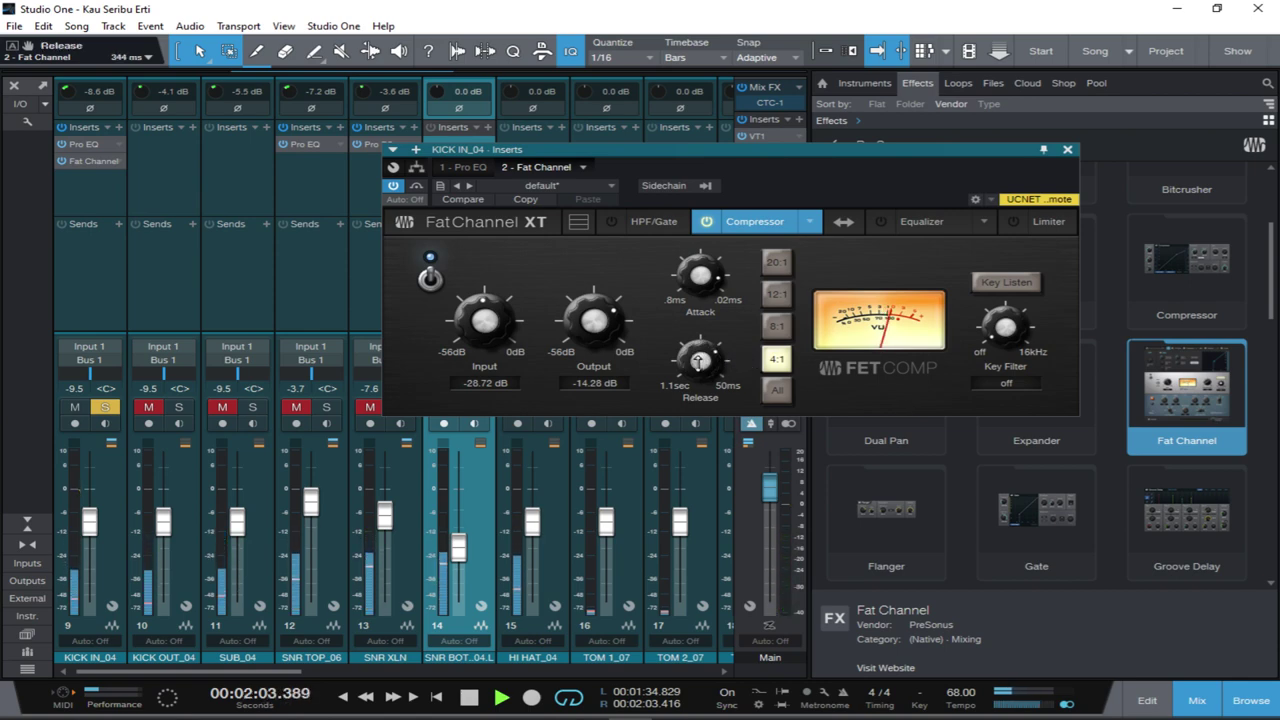
drag(699, 362, 700, 361)
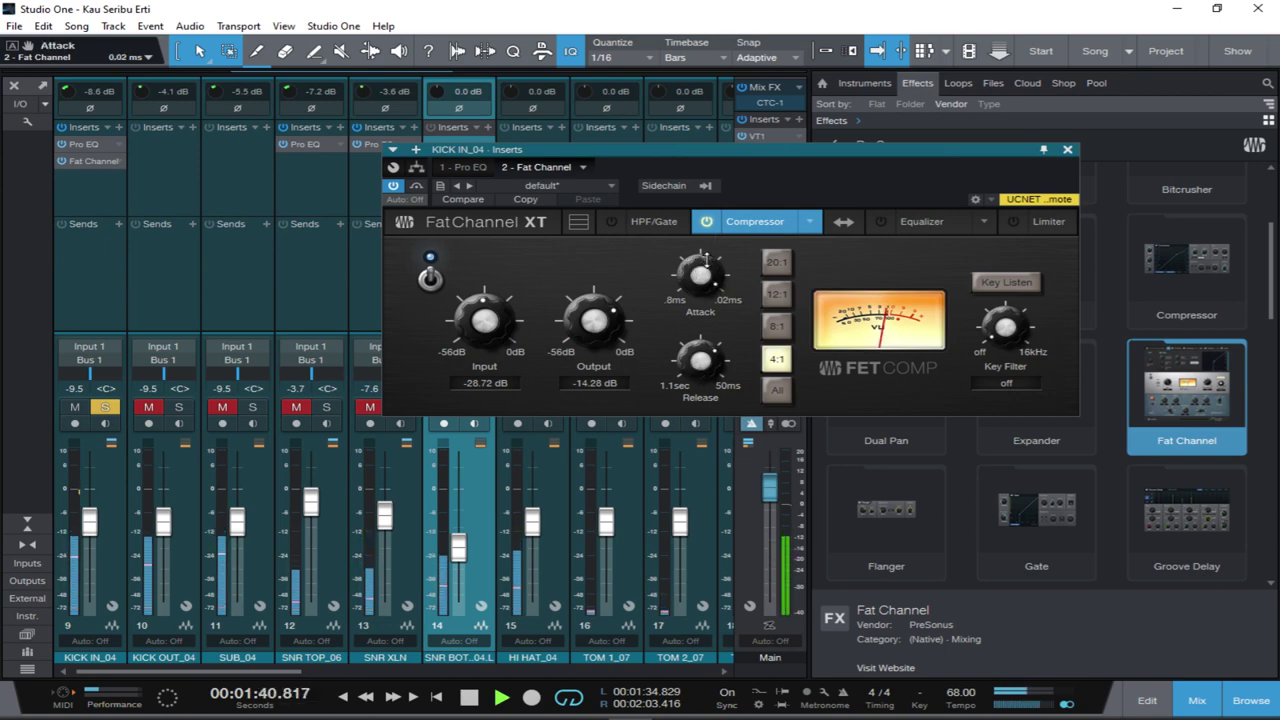
drag(699, 278, 699, 283)
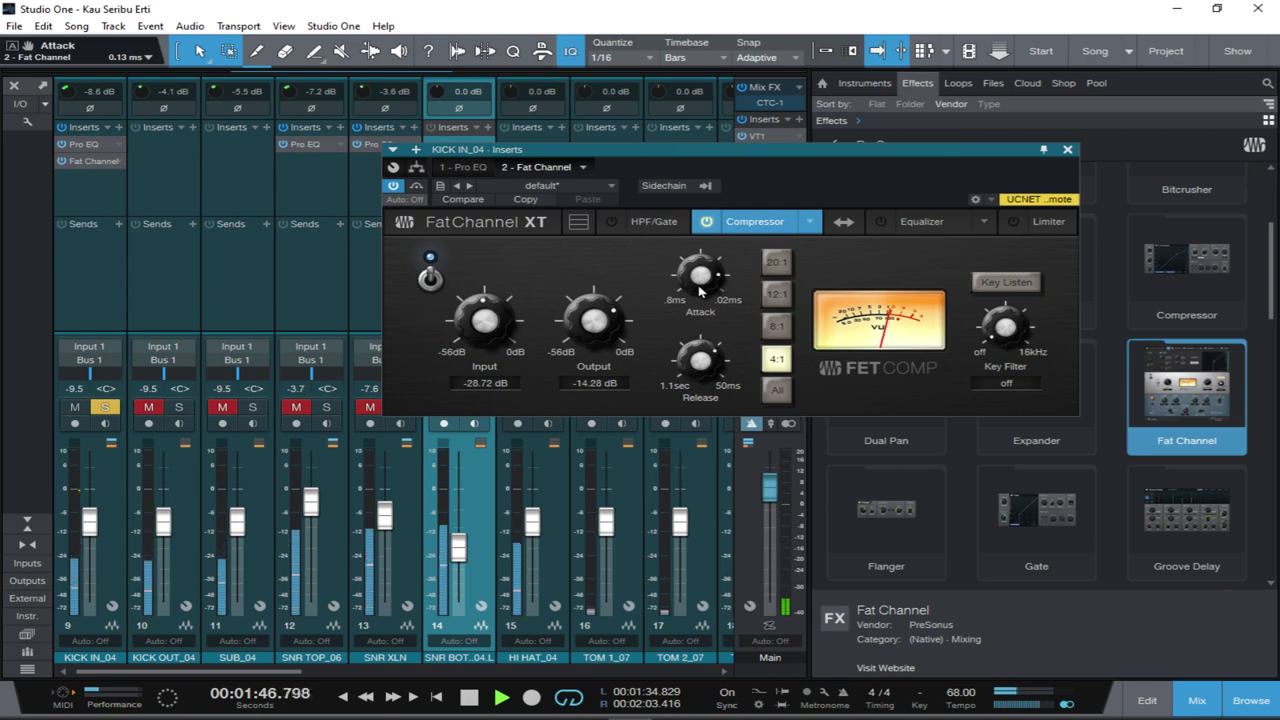
Unsolo KICK IN_04, restart playback with the full mix, and close the Fat Channel window.
key(space)
click(105, 407)
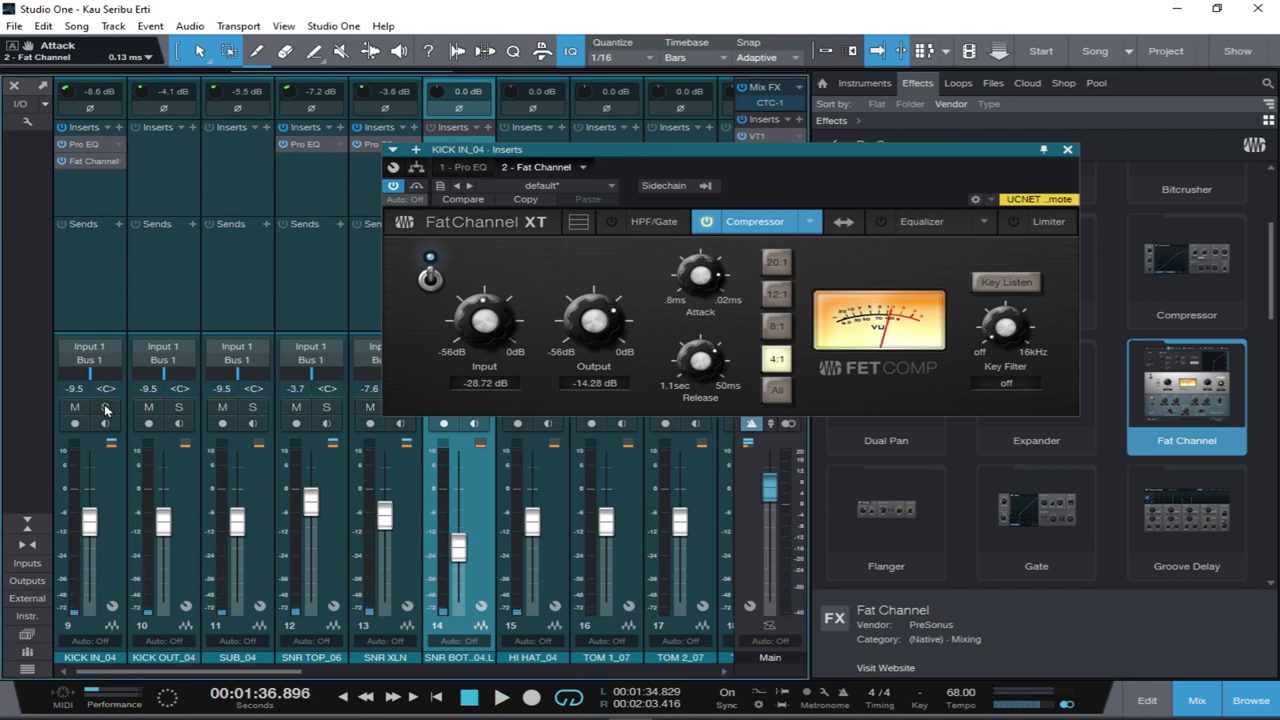
key(space)
scroll(105, 407, right, 1)
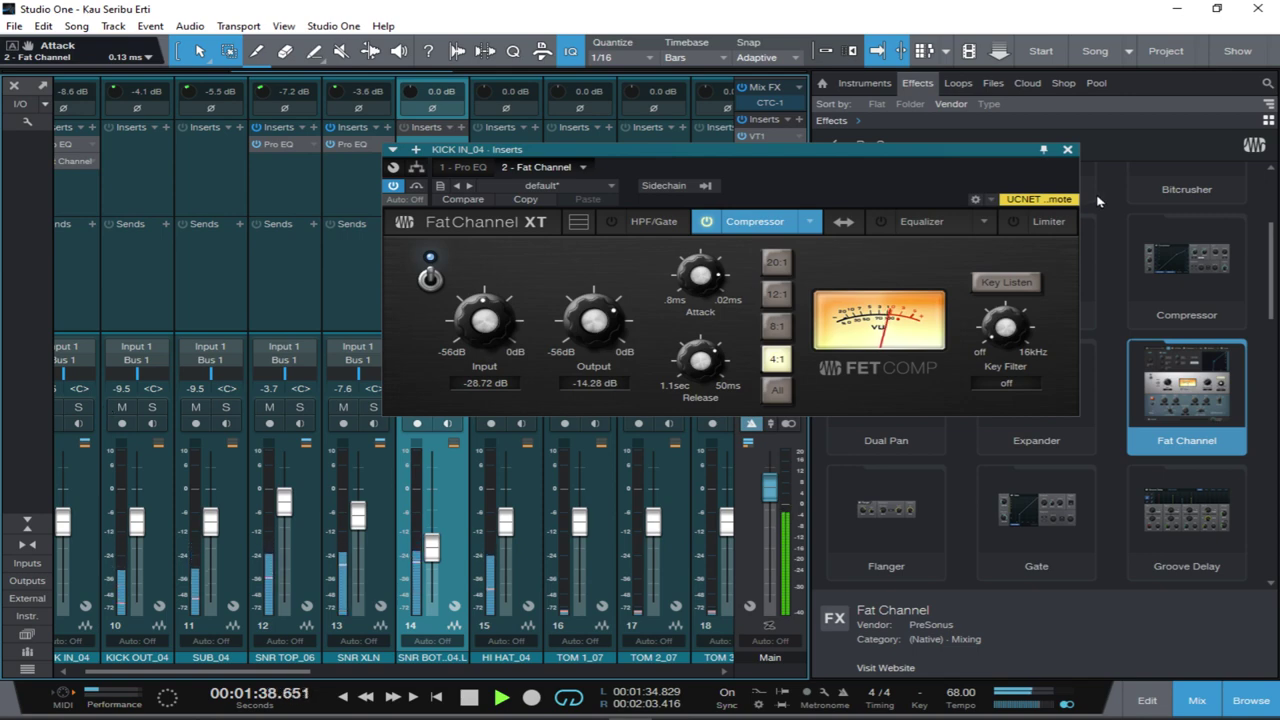
click(1067, 148)
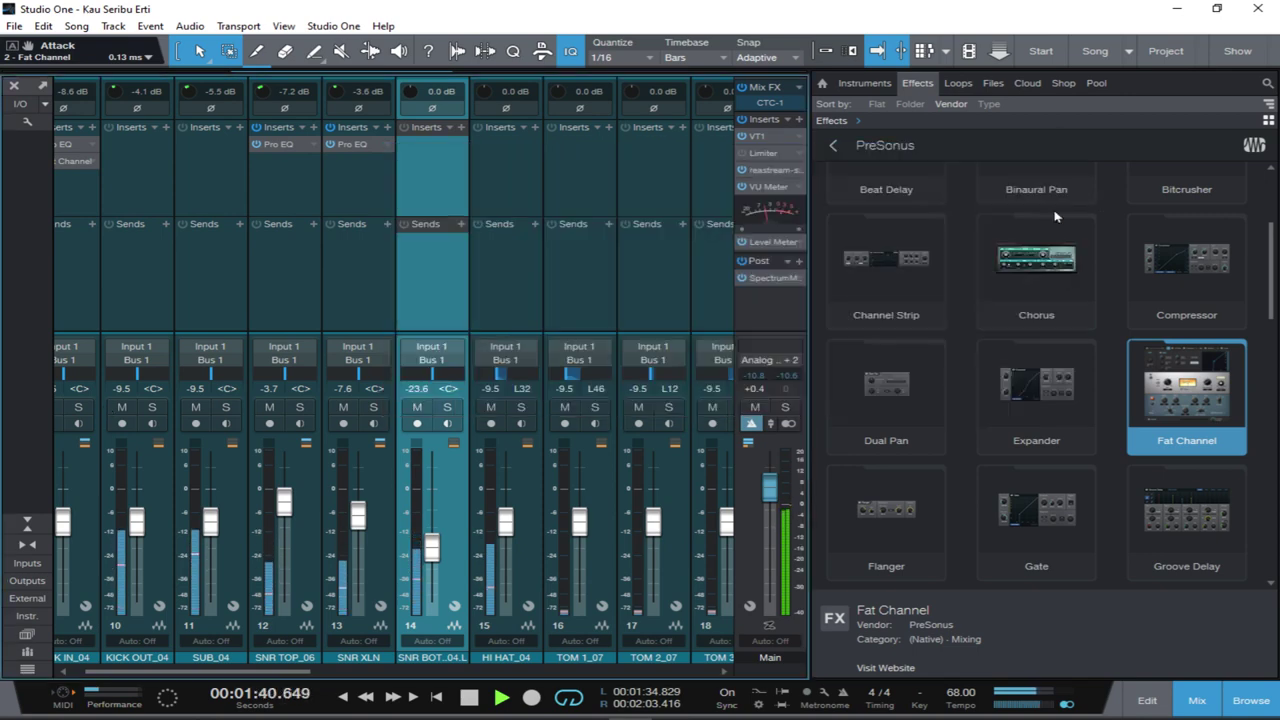
Hide the browser, set HI HAT_04's fader to -9.2 dB, and stop playback.
click(1250, 700)
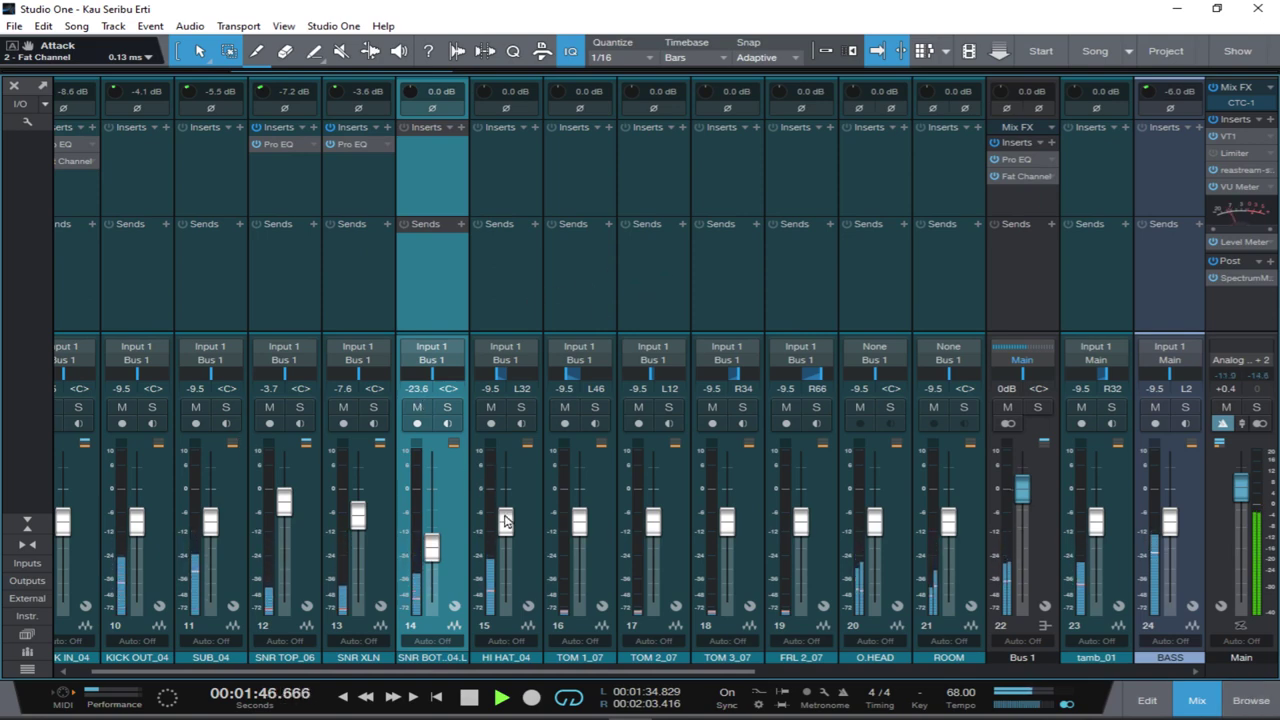
drag(505, 527, 505, 526)
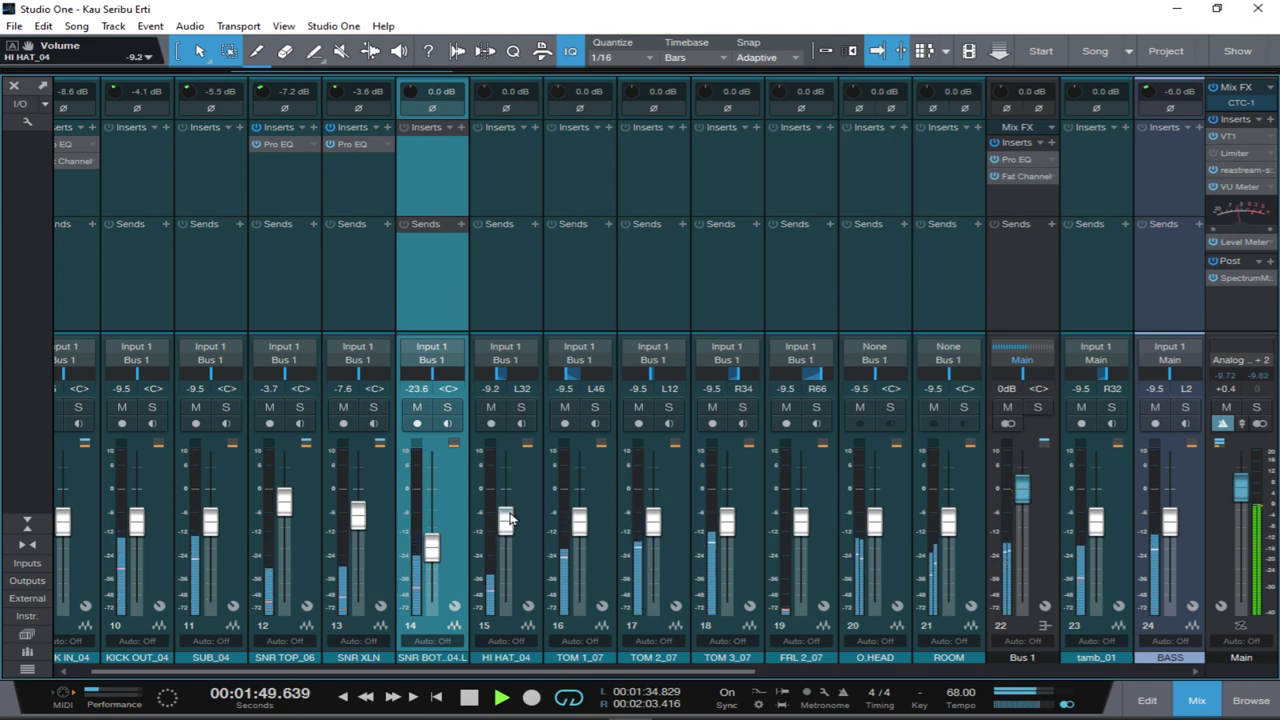
key(space)
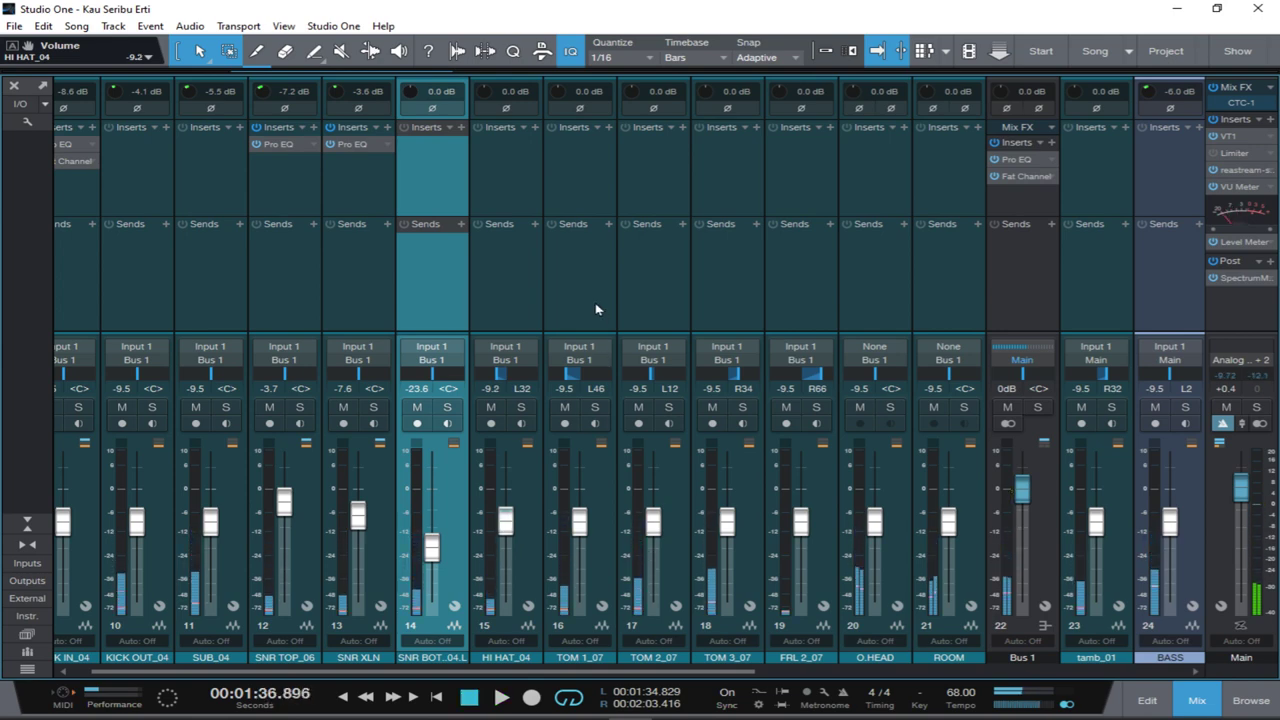
Select the channels from TOM 1_07 through FRL 2_07 and add a bus for them.
click(579, 290)
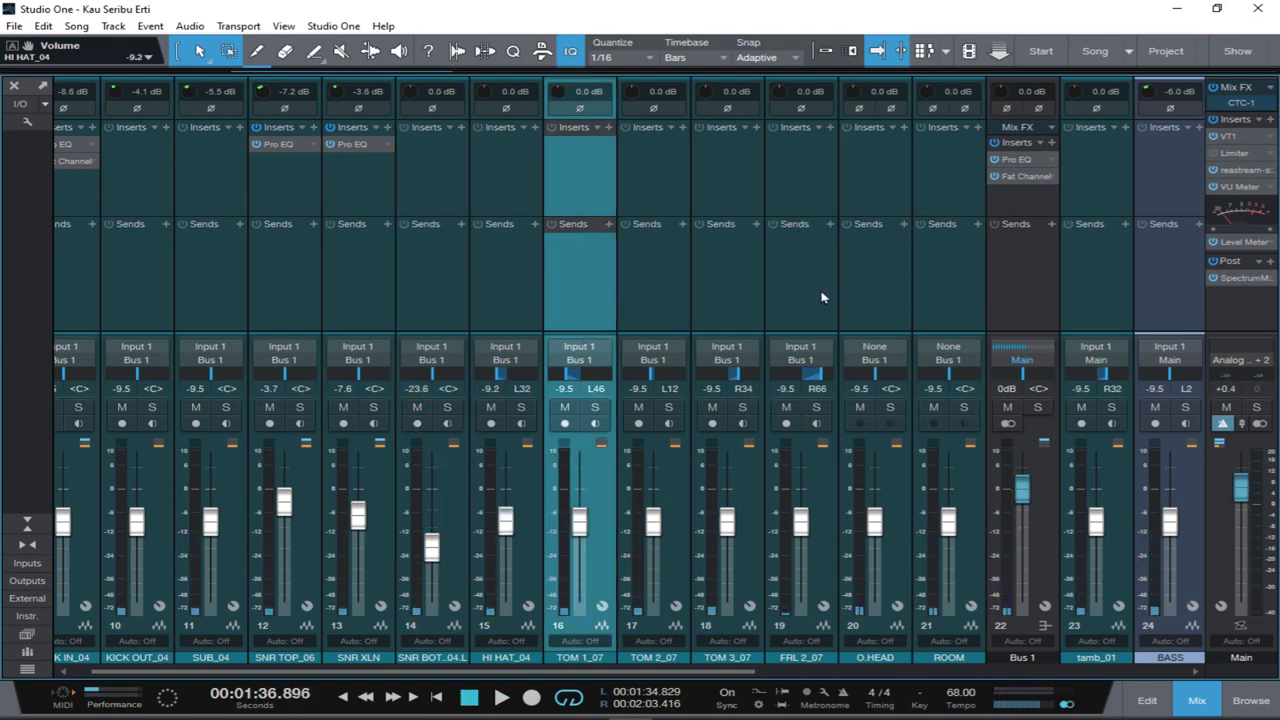
shift+click(788, 309)
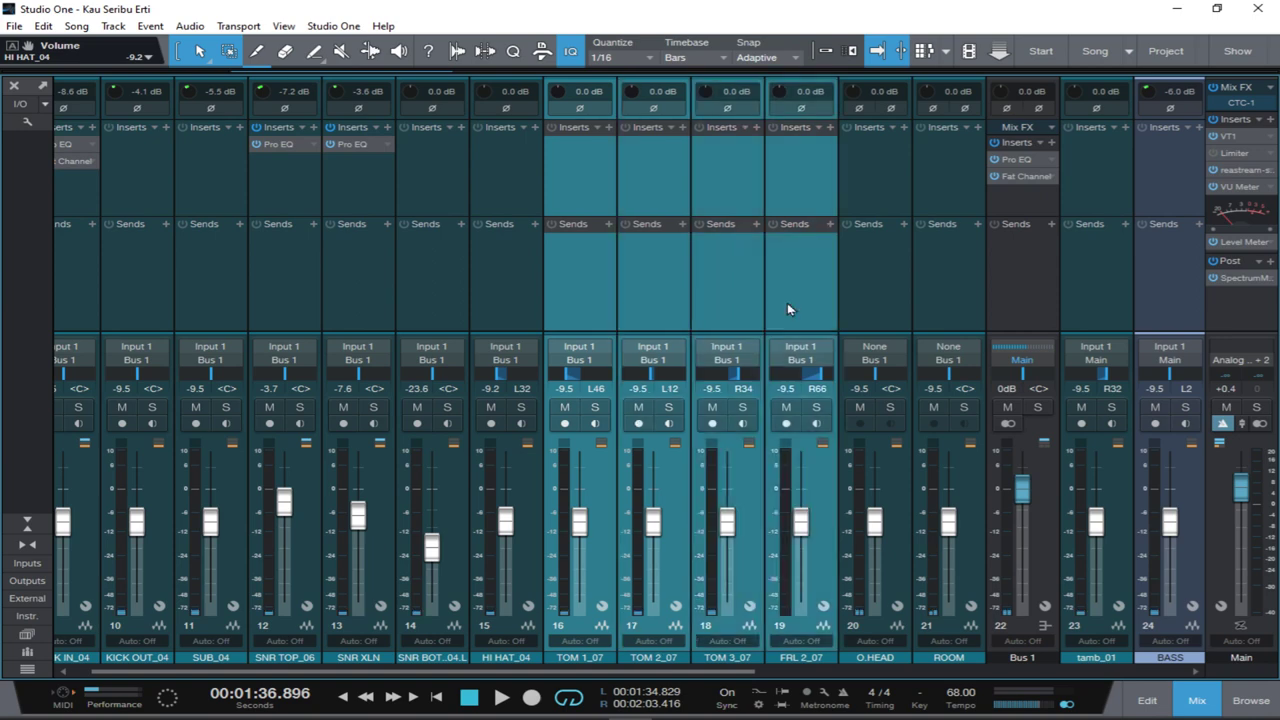
right_click(788, 309)
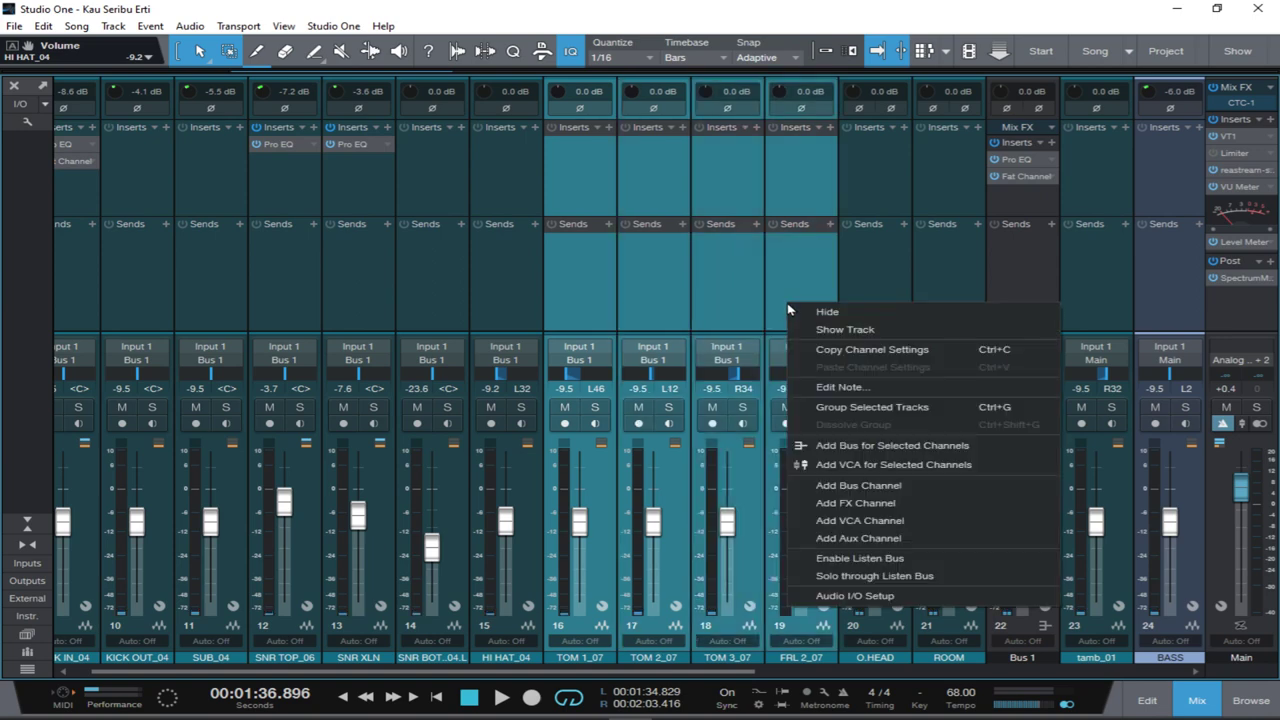
click(883, 446)
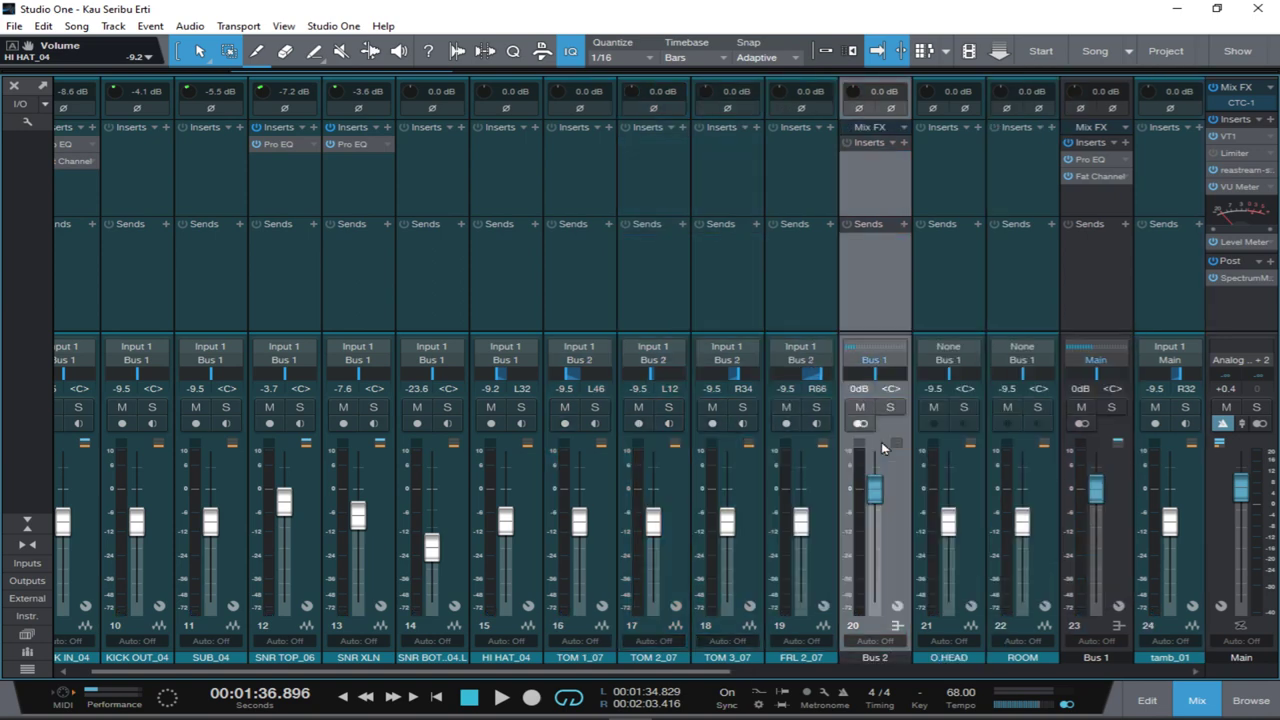
Show the effects browser and insert the PreSonus Pro EQ on Bus 2.
click(1248, 699)
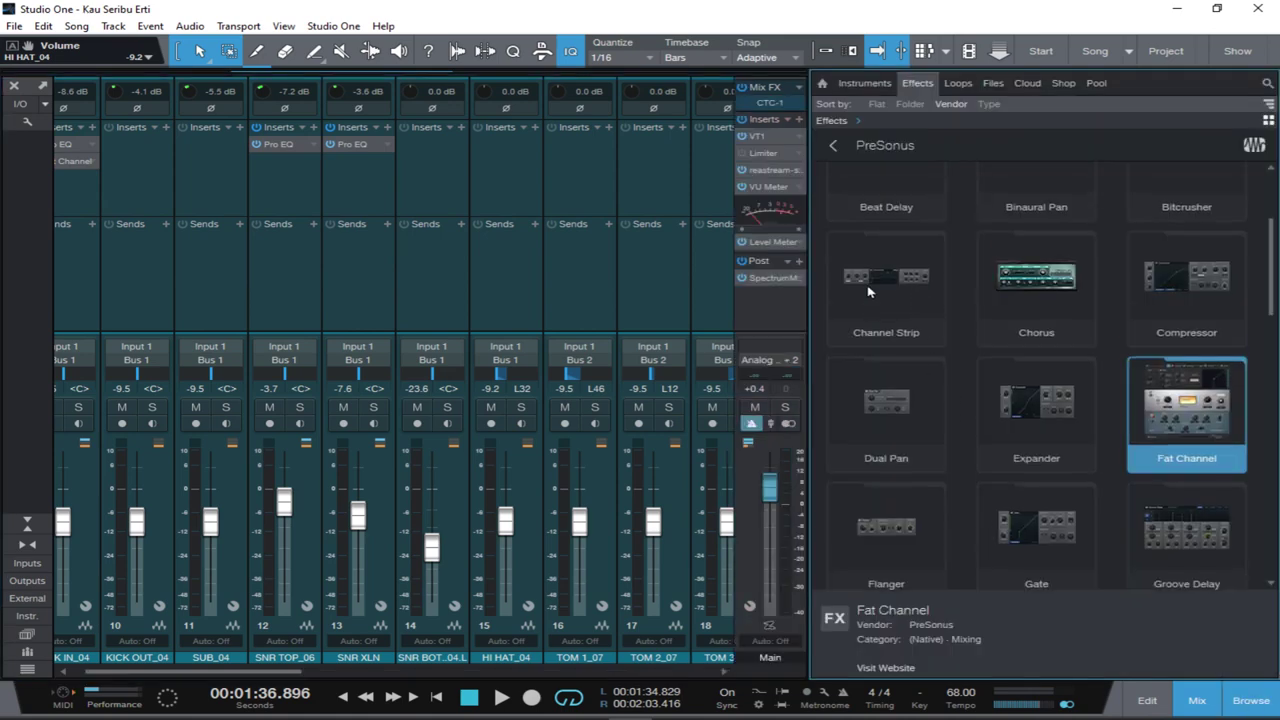
scroll(868, 291, up, 1)
scroll(867, 291, down, 2)
scroll(868, 291, down, 1)
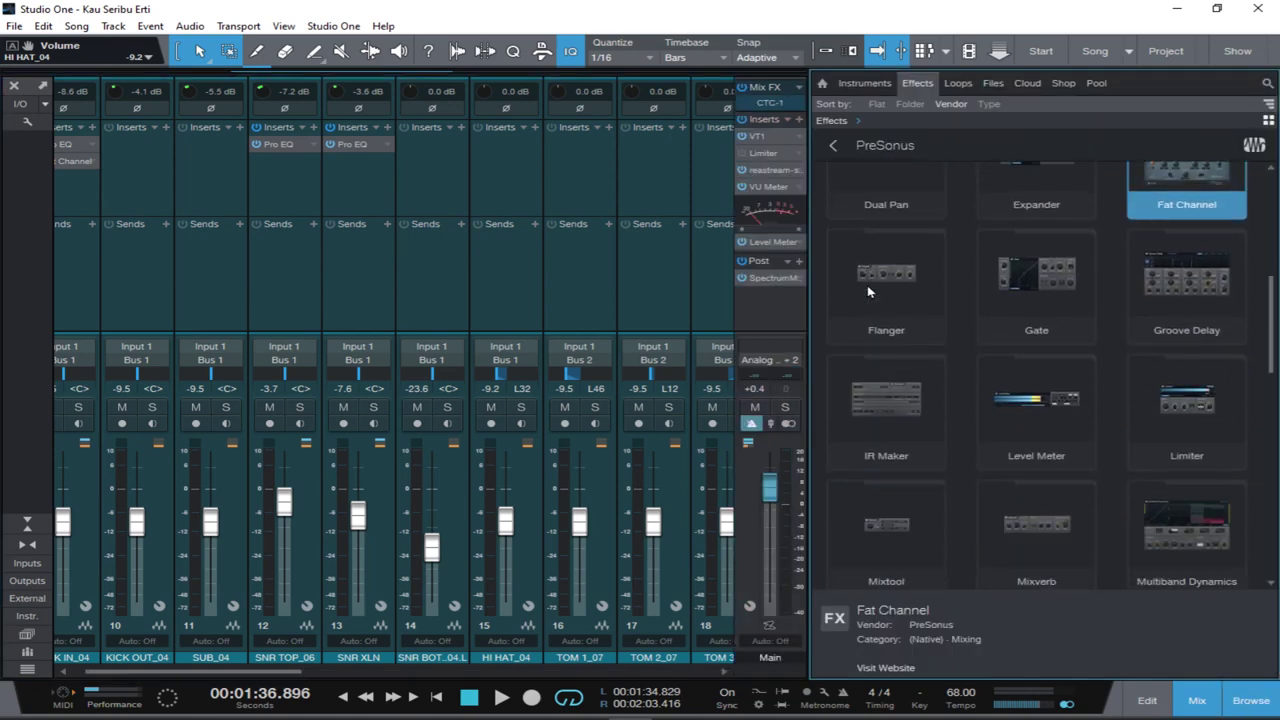
scroll(558, 274, down, 3)
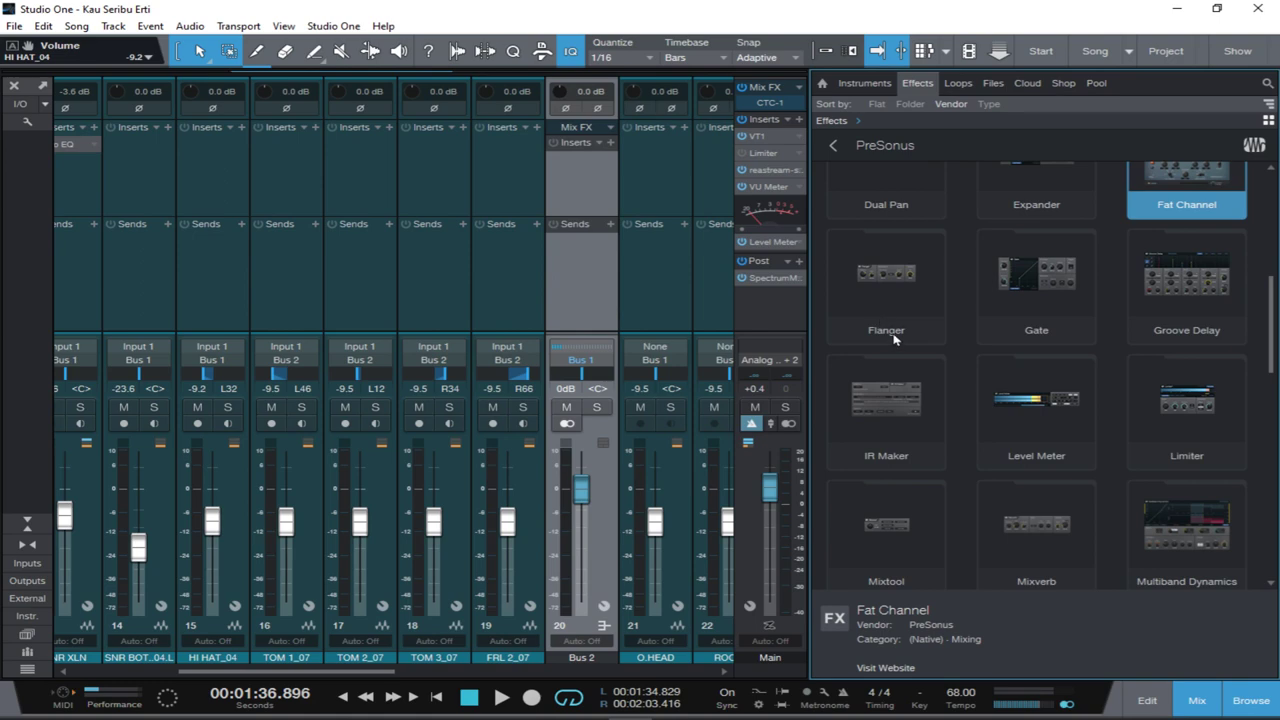
scroll(894, 340, down, 5)
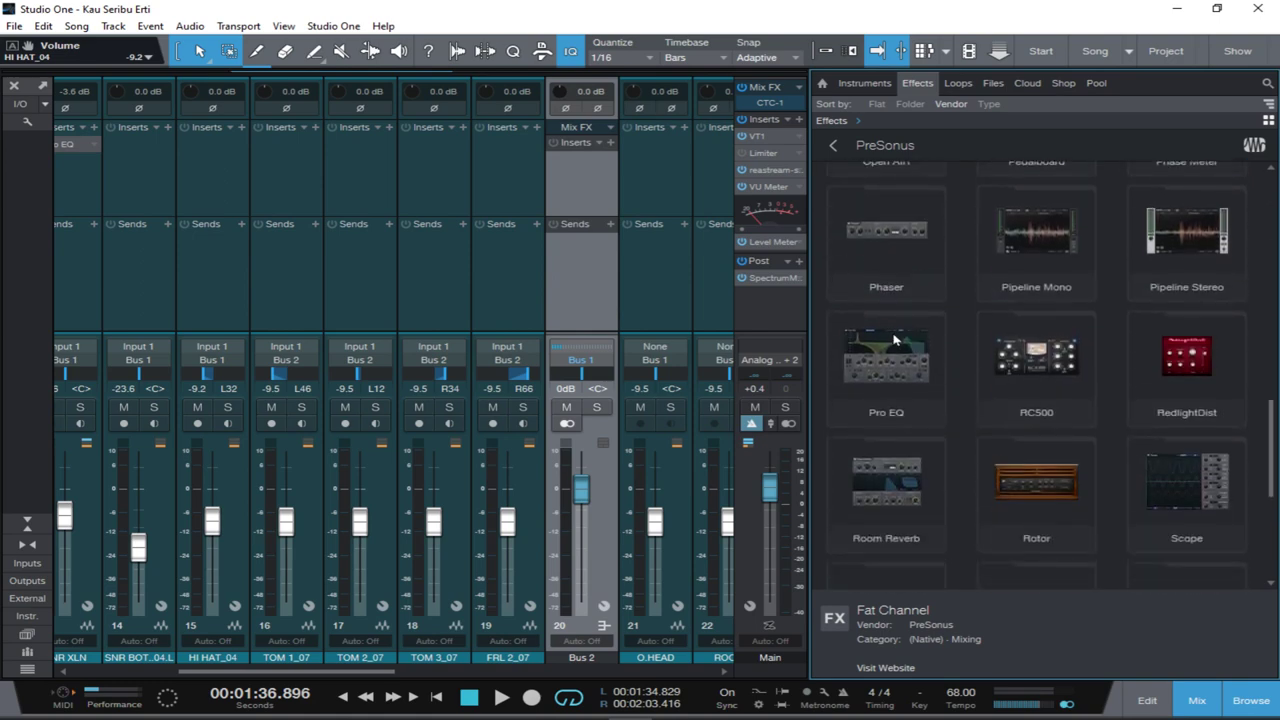
drag(882, 358, 571, 181)
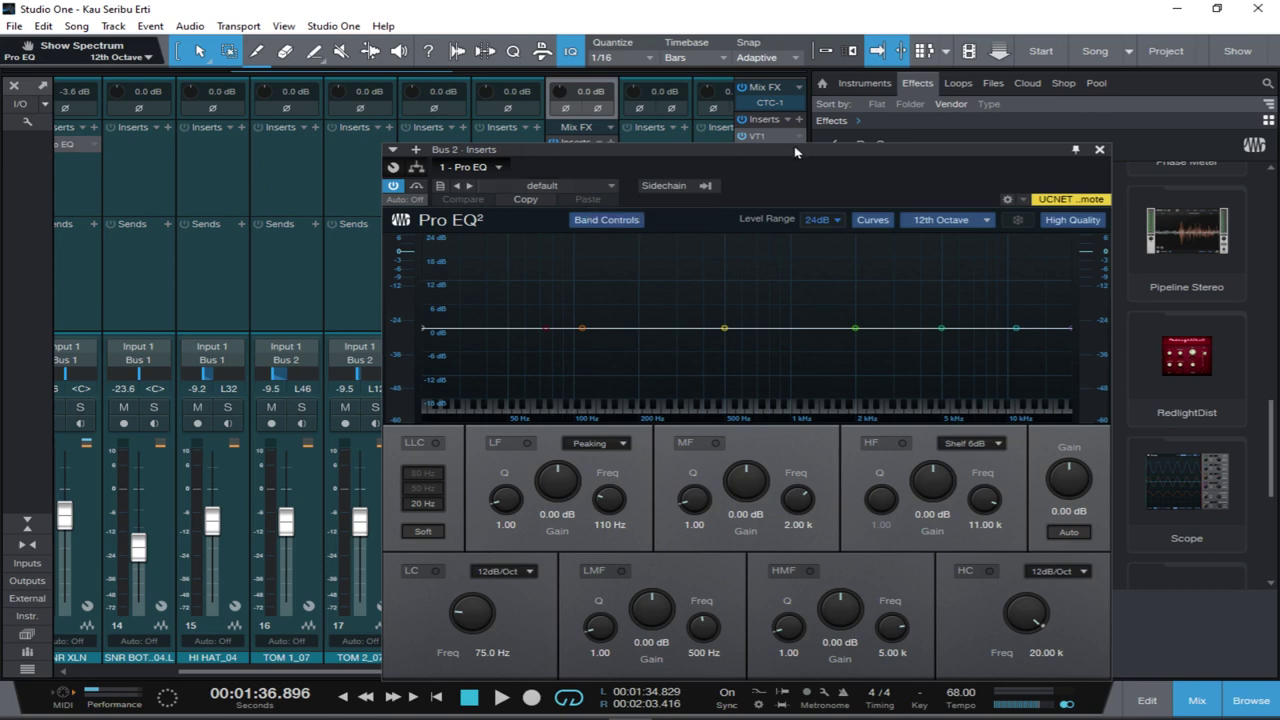
Hide the mixer and browser, move the Pro EQ window off the tom events, and set playback around bar 27, before CHORUS 2.
key(F3)
click(1253, 700)
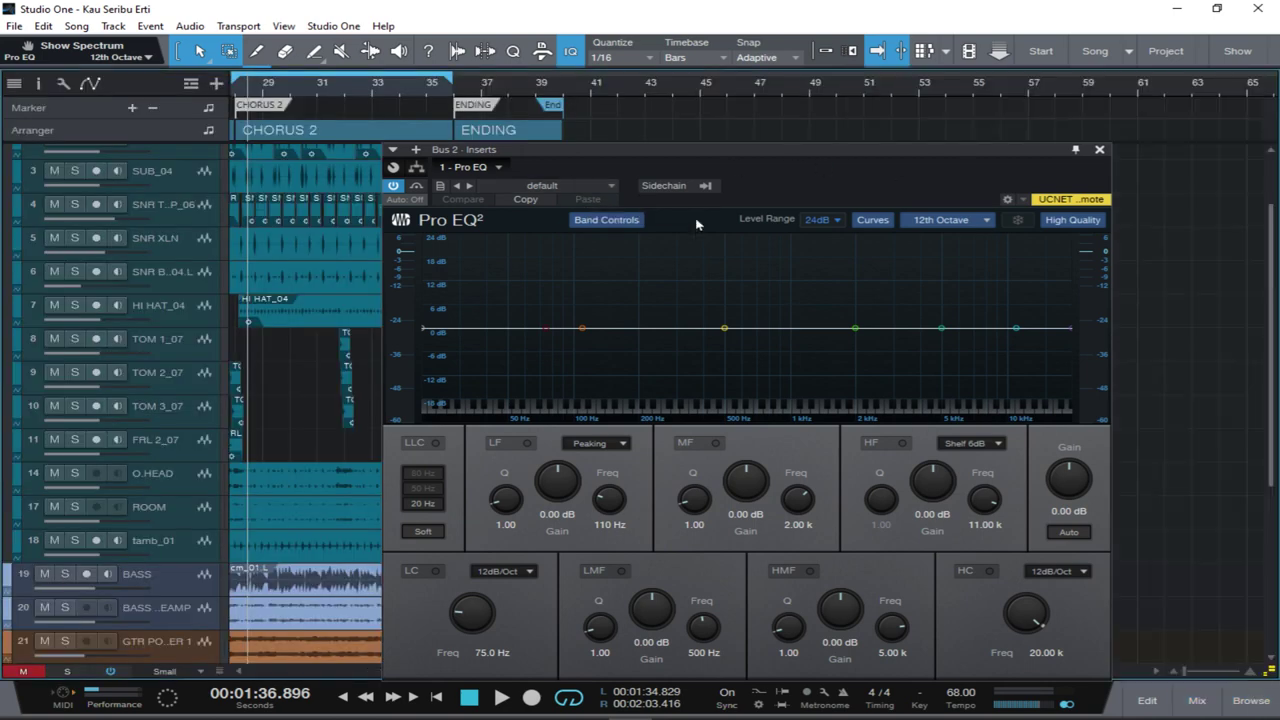
drag(744, 157, 881, 131)
scroll(379, 113, left, 5)
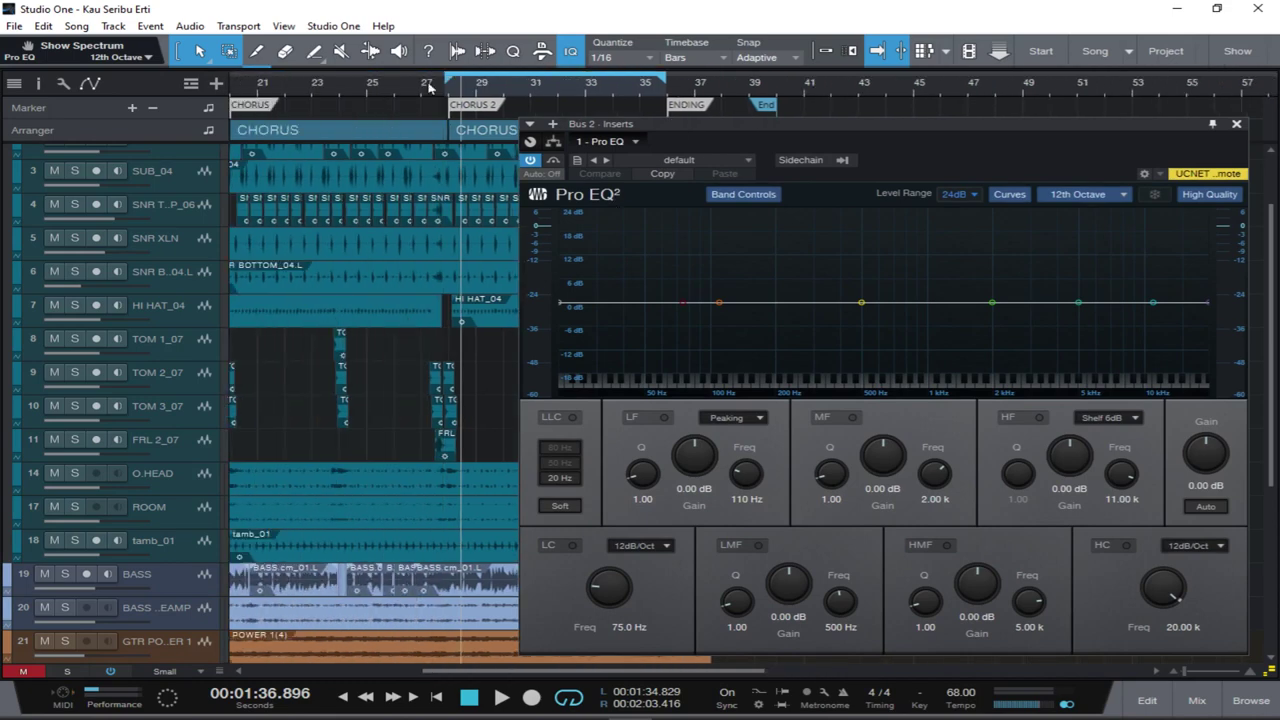
click(428, 87)
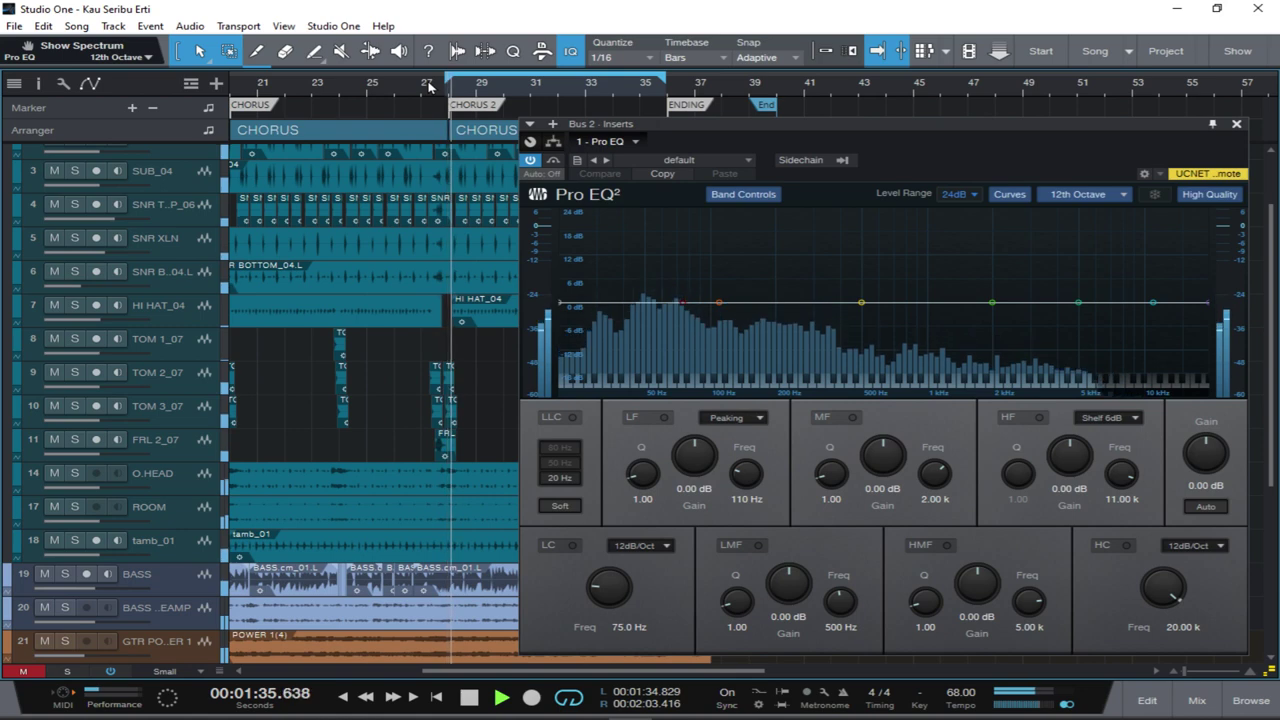
Bring back the mixer and replay the tom fill before CHORUS 2 to examine Bus 2's spectrum in Pro EQ, stopping playback at the end.
key(F3)
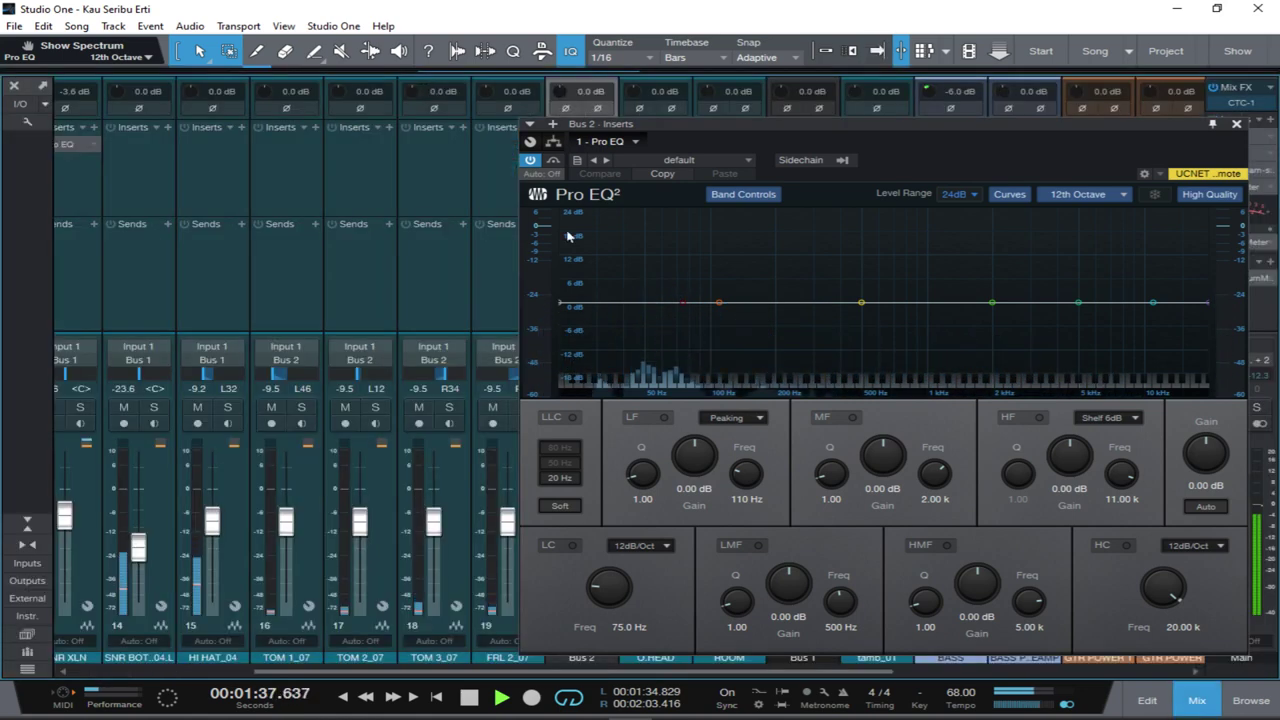
key(space)
key(space)
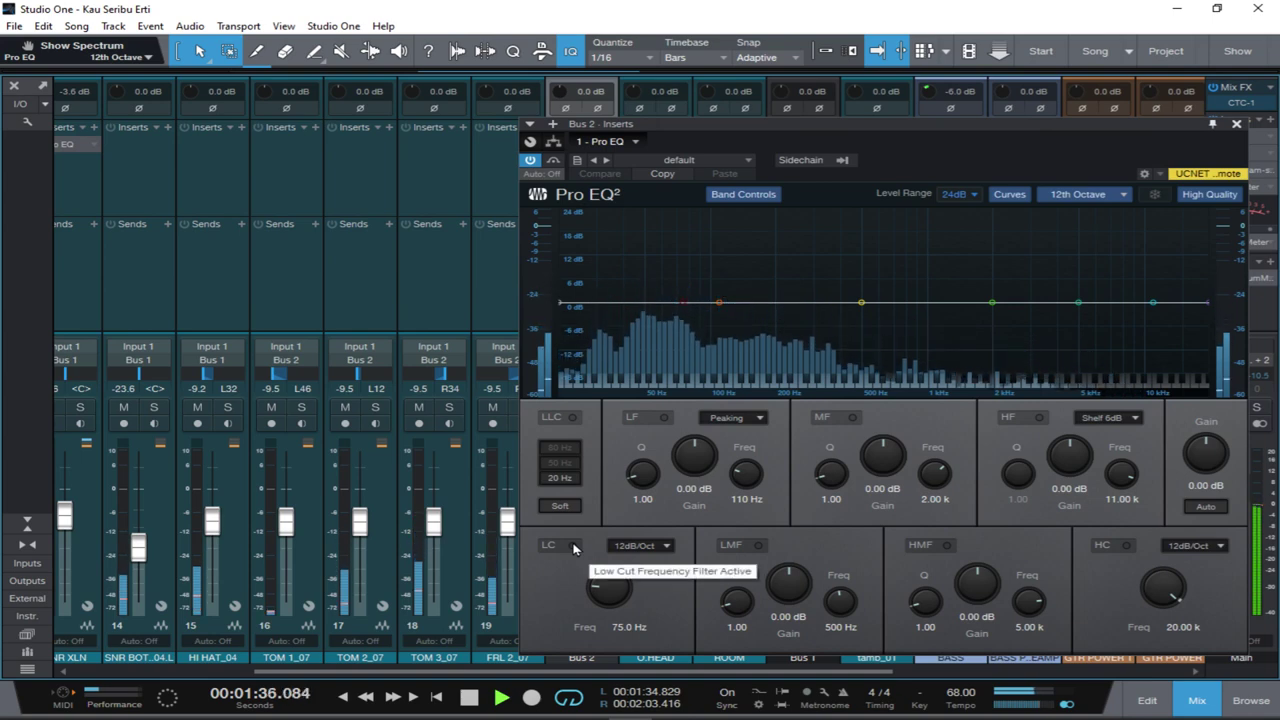
key(space)
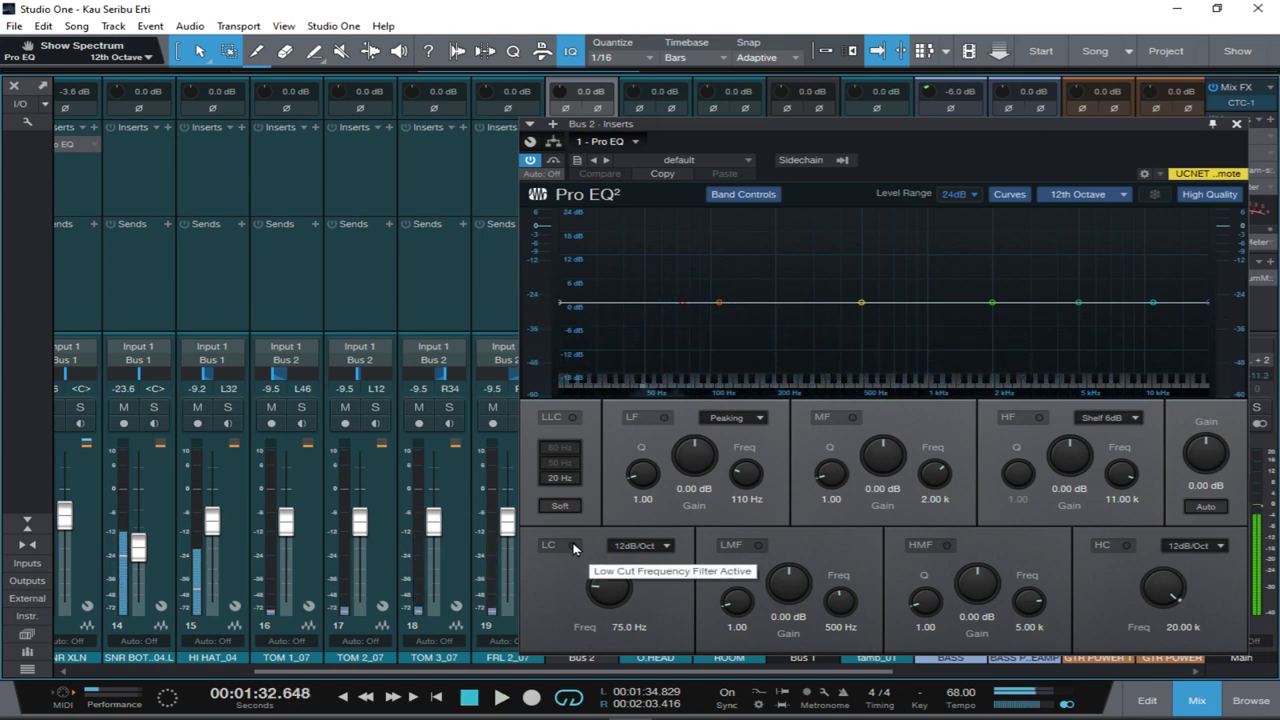
Enable the low cut filter on Bus 2's Pro EQ, set its frequency to 80 Hz, and audition the loop.
click(574, 547)
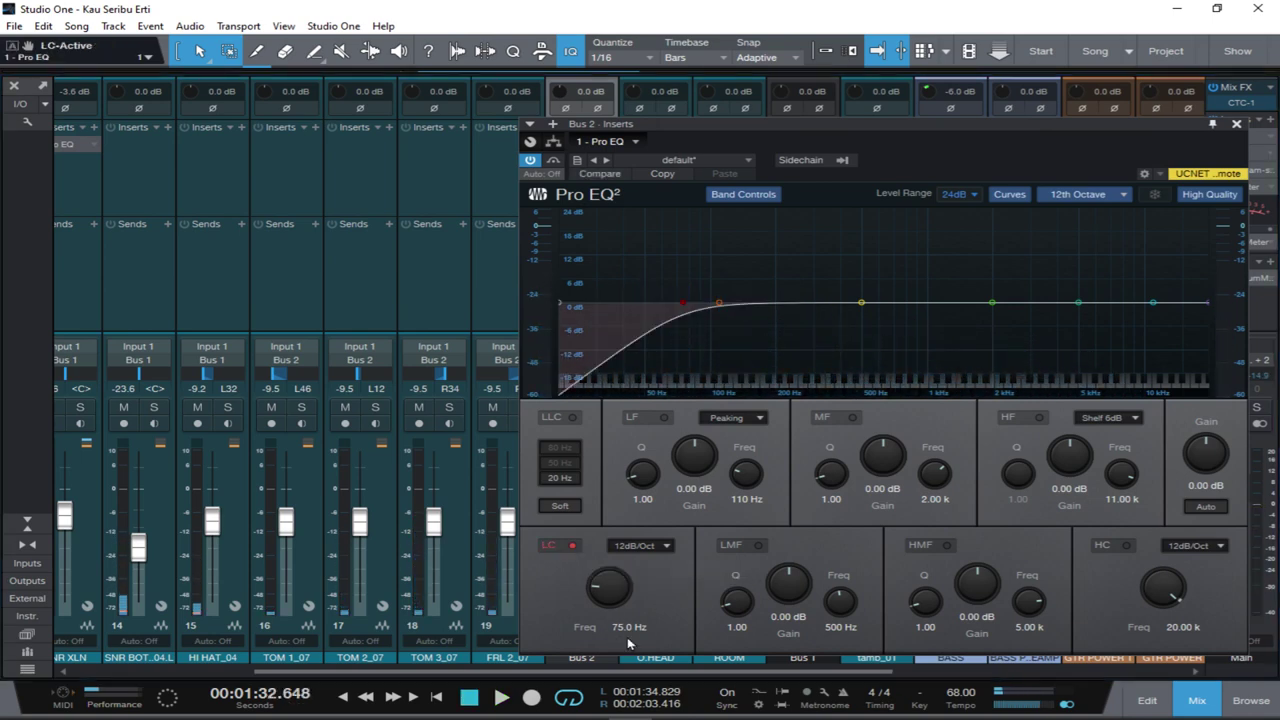
text(80)
key(Return)
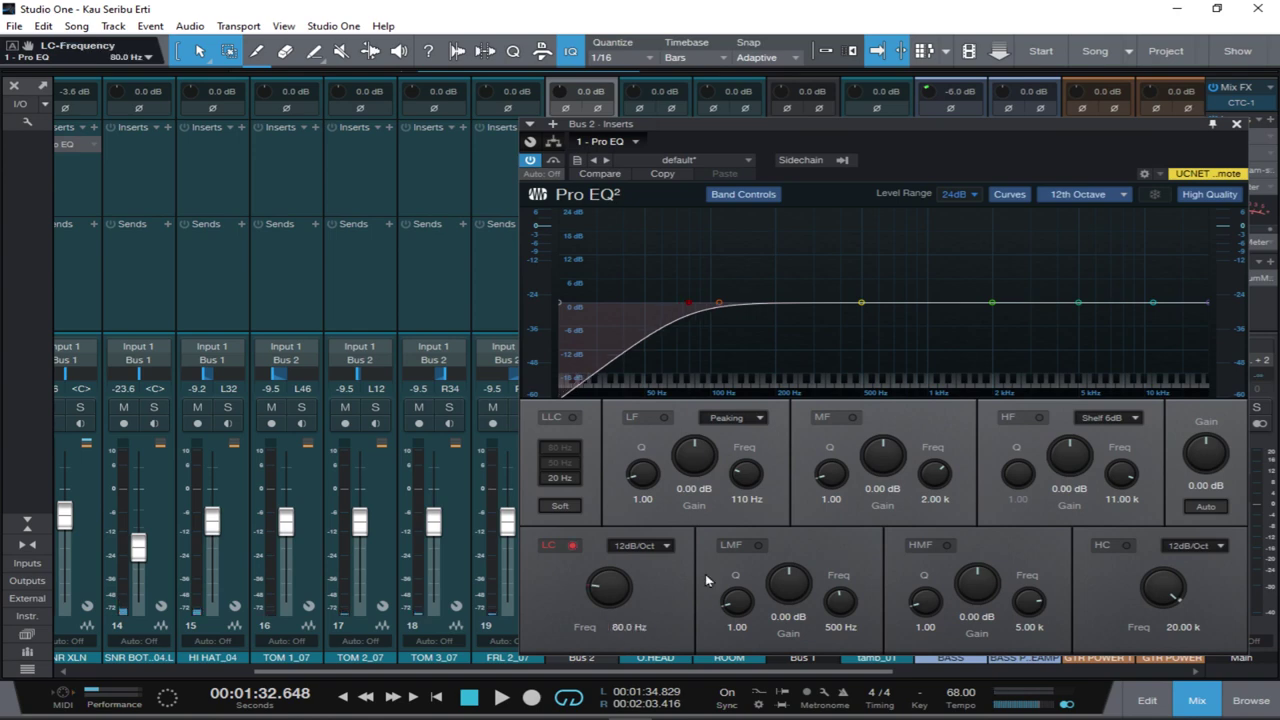
key(space)
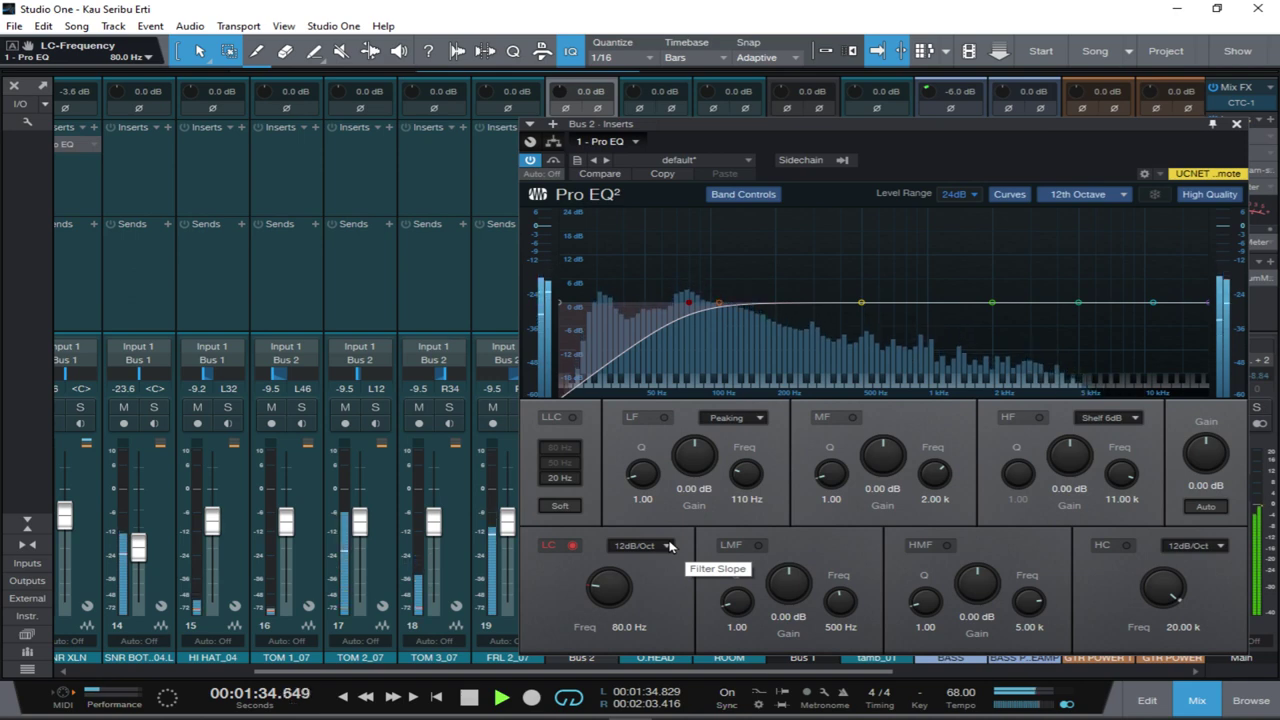
key(space)
Enable the LF peaking band at 110 Hz and boost it to about 5.8 dB while listening to the loop.
click(662, 417)
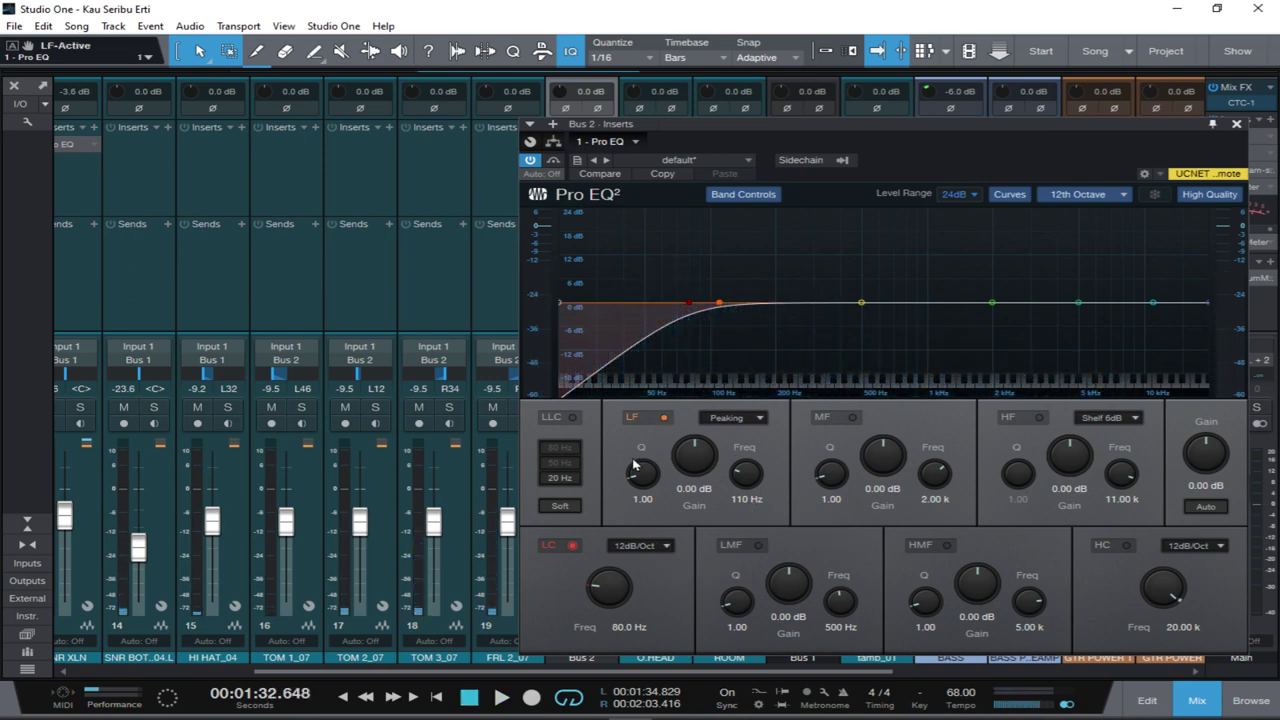
drag(688, 461, 694, 437)
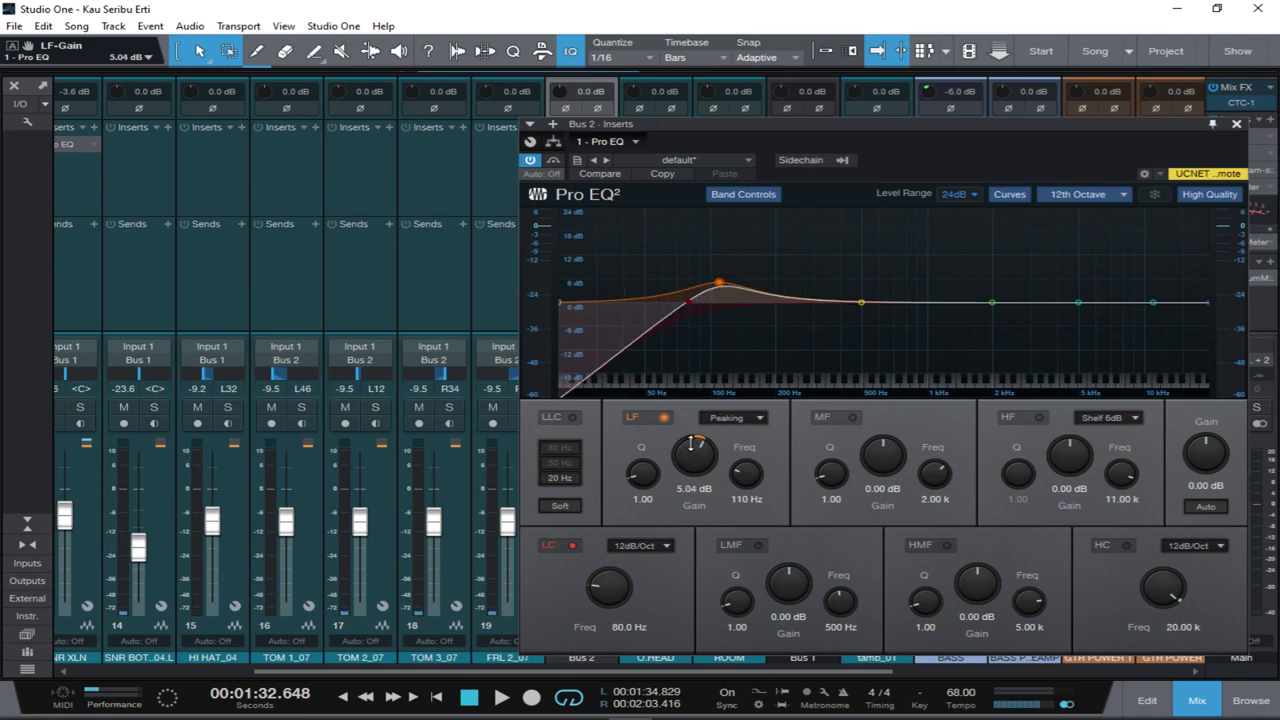
key(space)
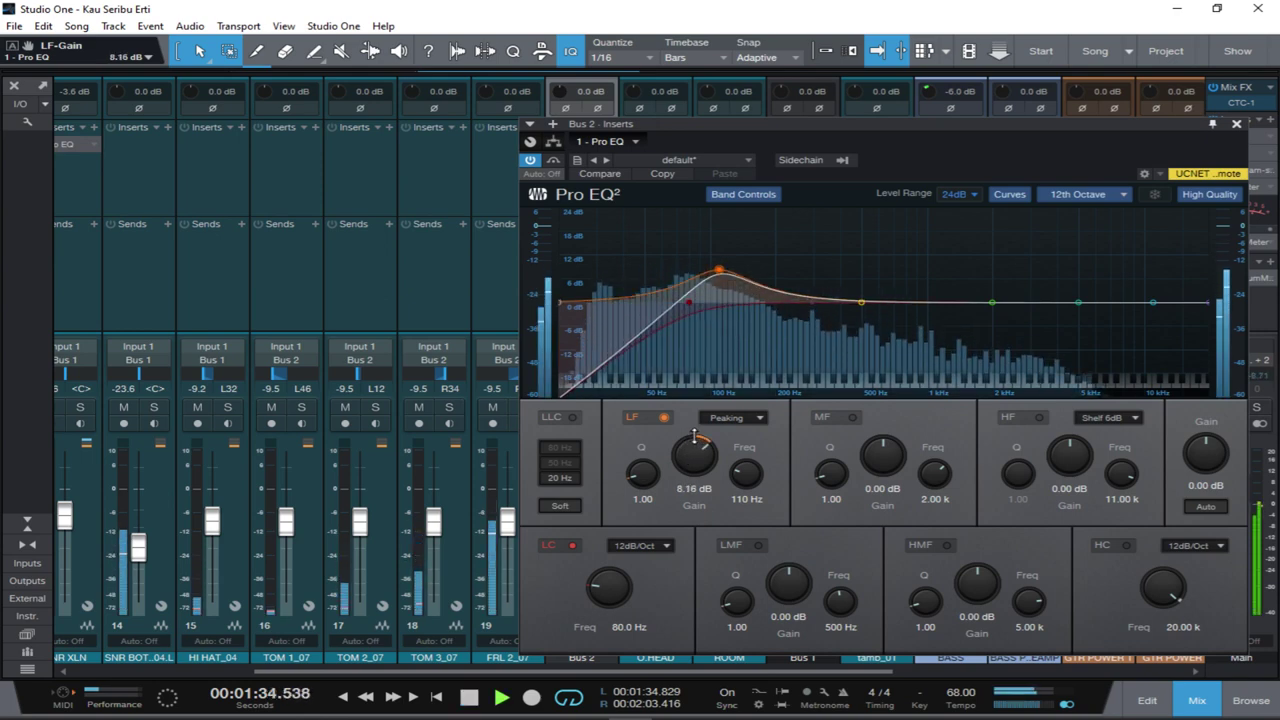
drag(694, 437, 690, 440)
key(space)
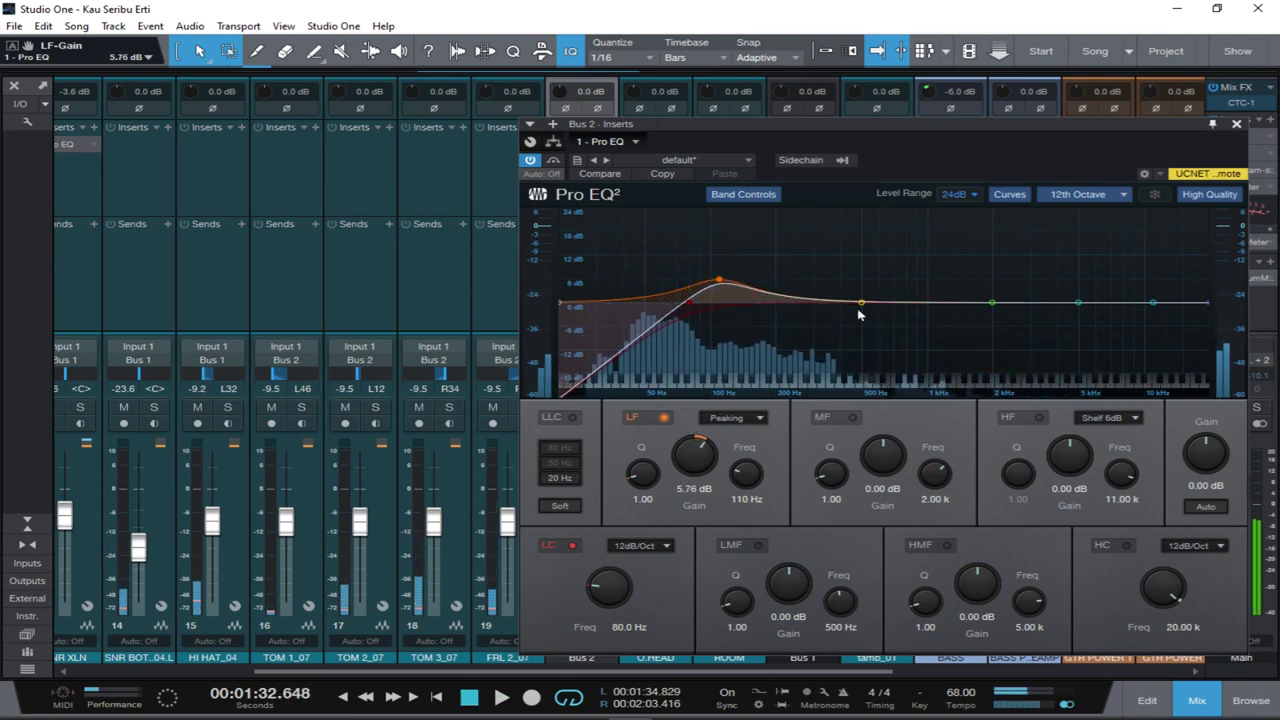
Try an LMF cut of about 3.8 dB near 425 Hz, then bypass that band and listen to the loop.
drag(861, 302, 853, 327)
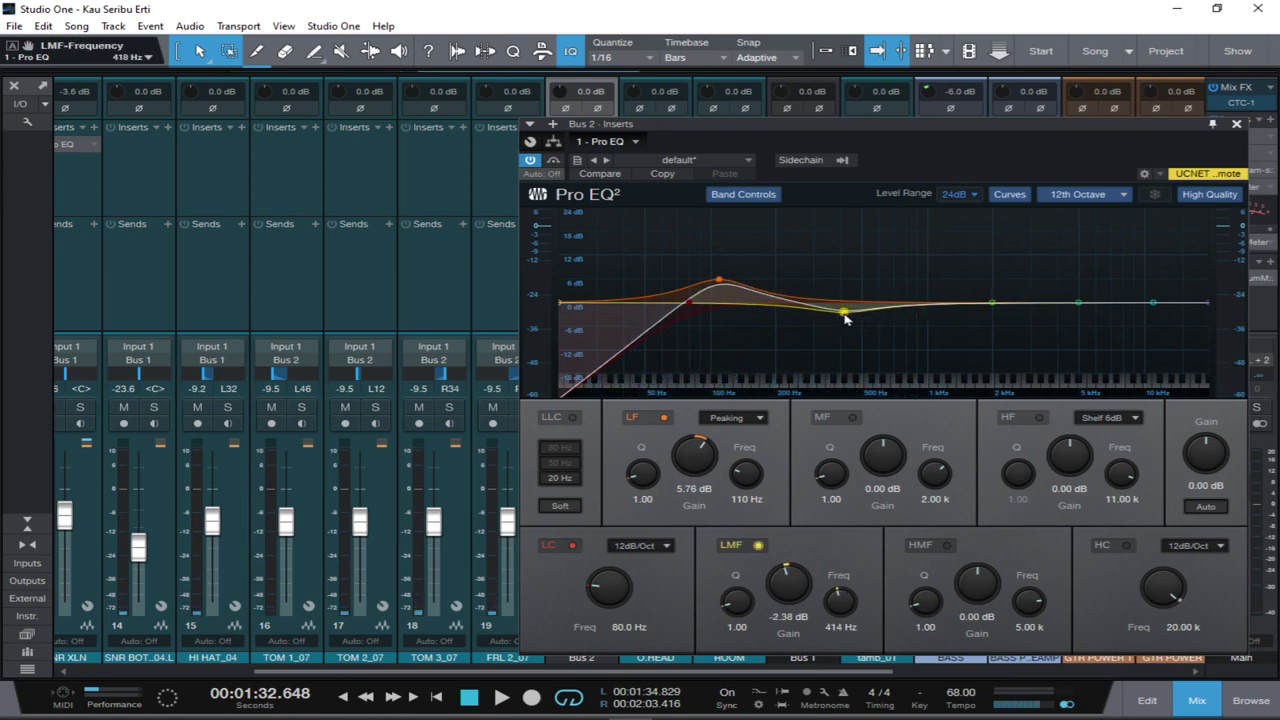
key(space)
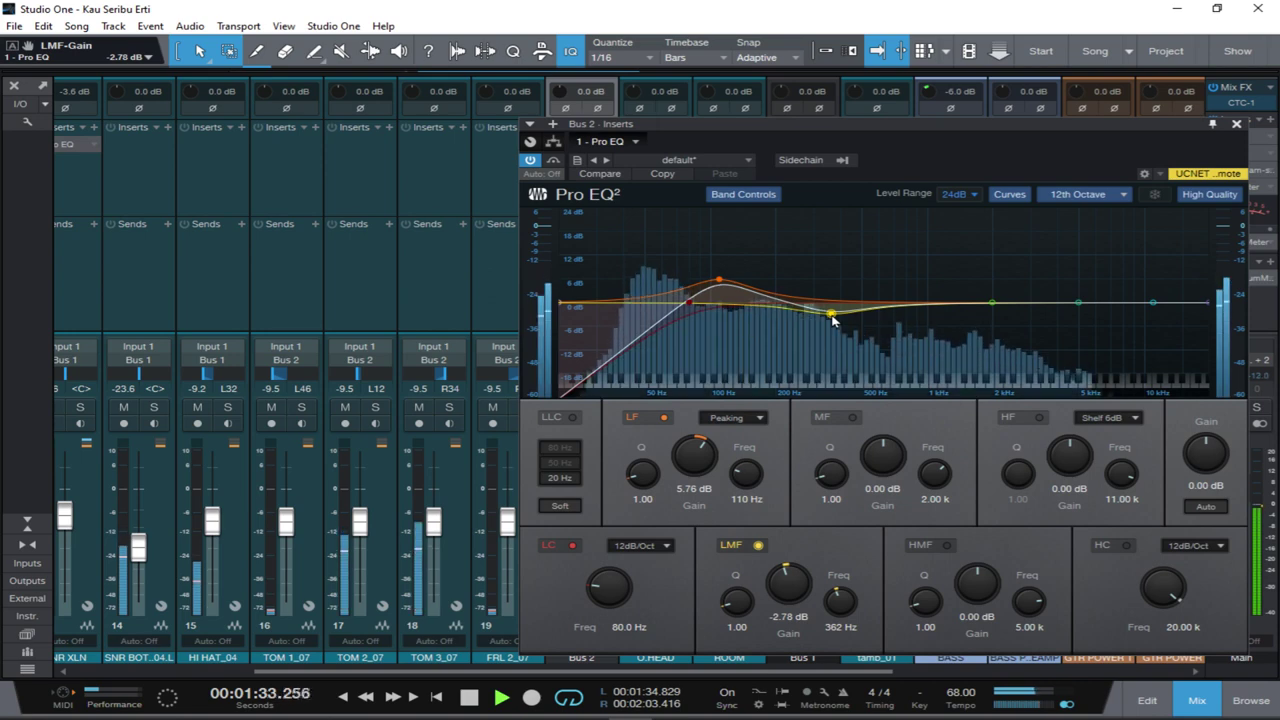
mouse_move(832, 318)
mouse_down()
mouse_move(849, 240)
mouse_move(848, 315)
mouse_up()
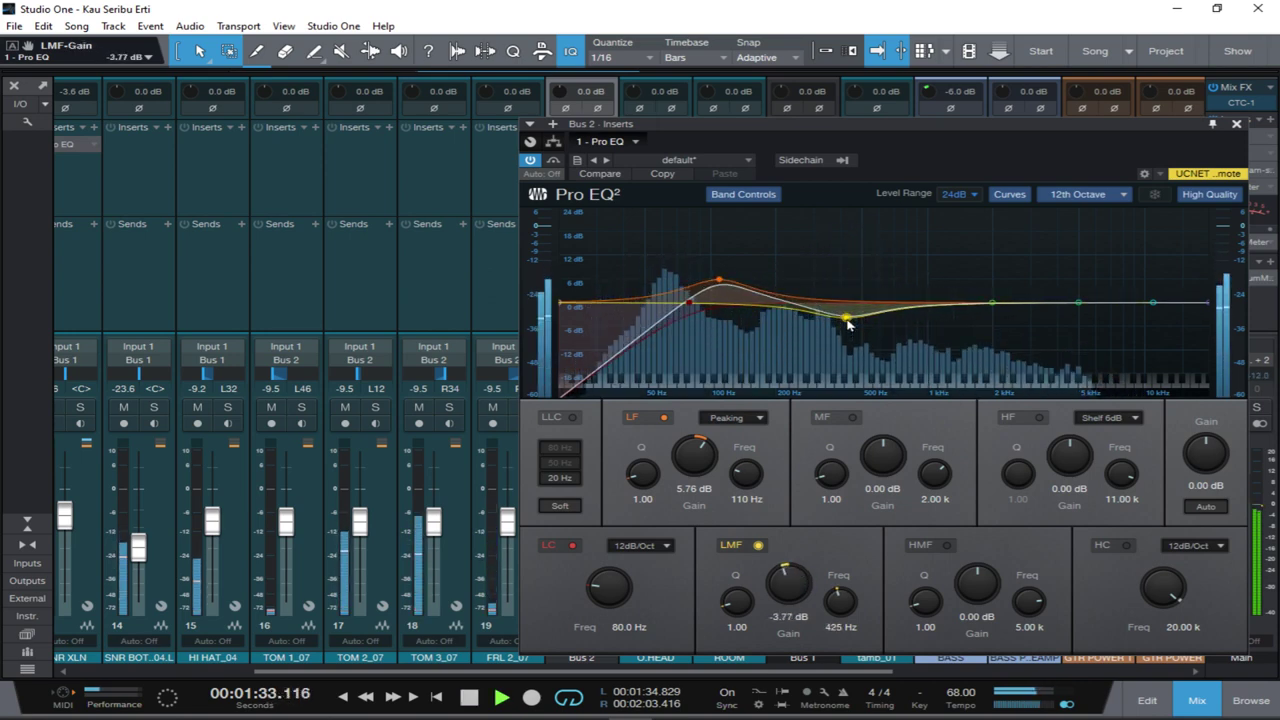
double_click(847, 319)
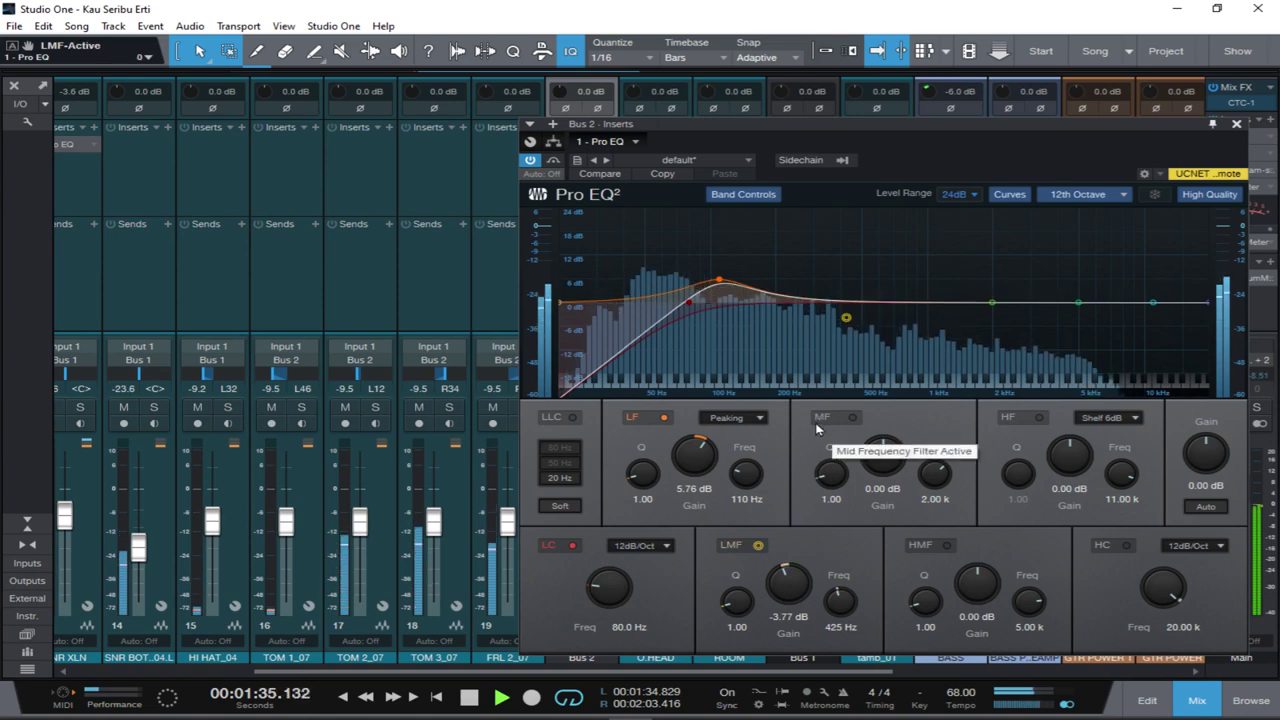
key(space)
key(space)
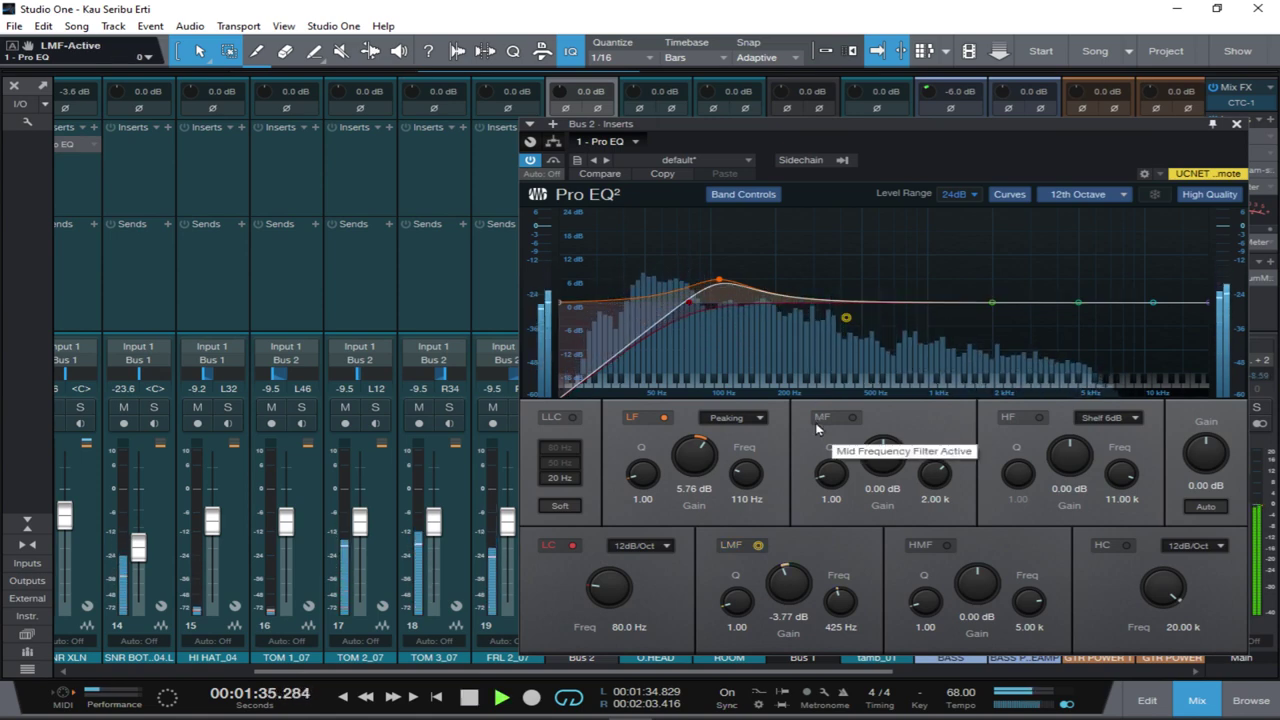
key(space)
key(space)
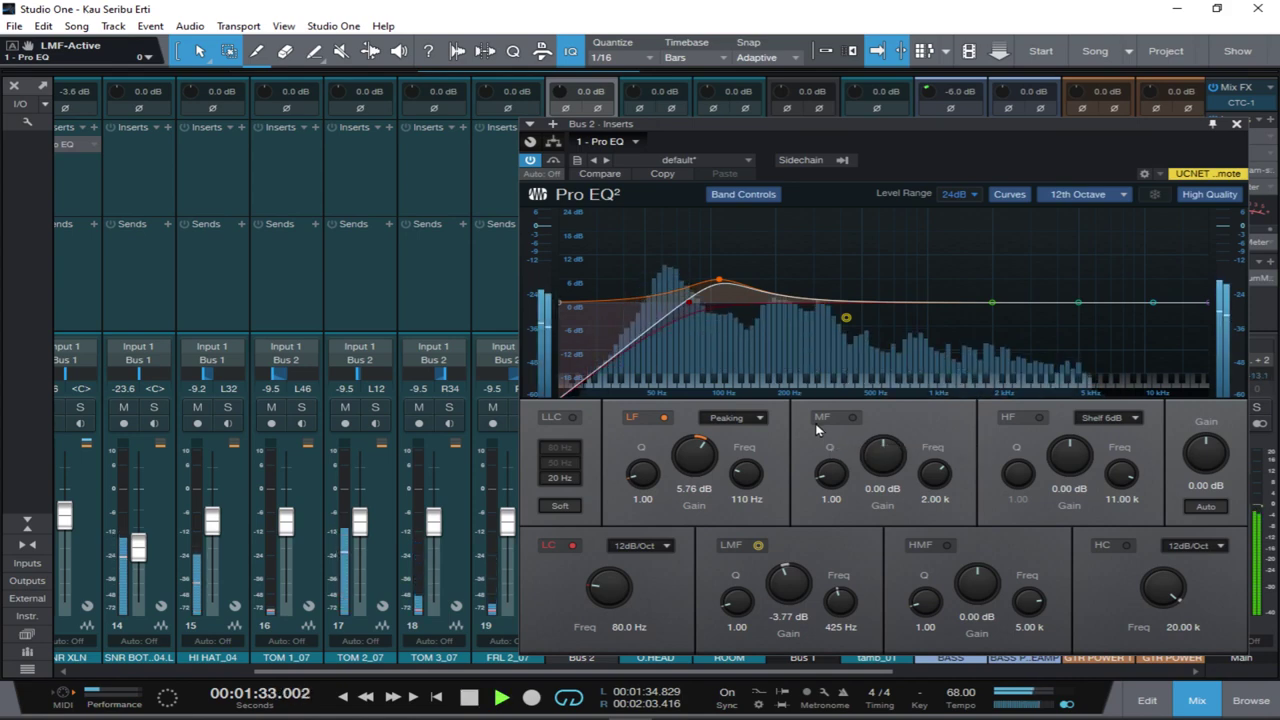
Enable the high cut filter and set its frequency to 10 kHz, leaving the slope at 12dB/Oct.
click(1127, 545)
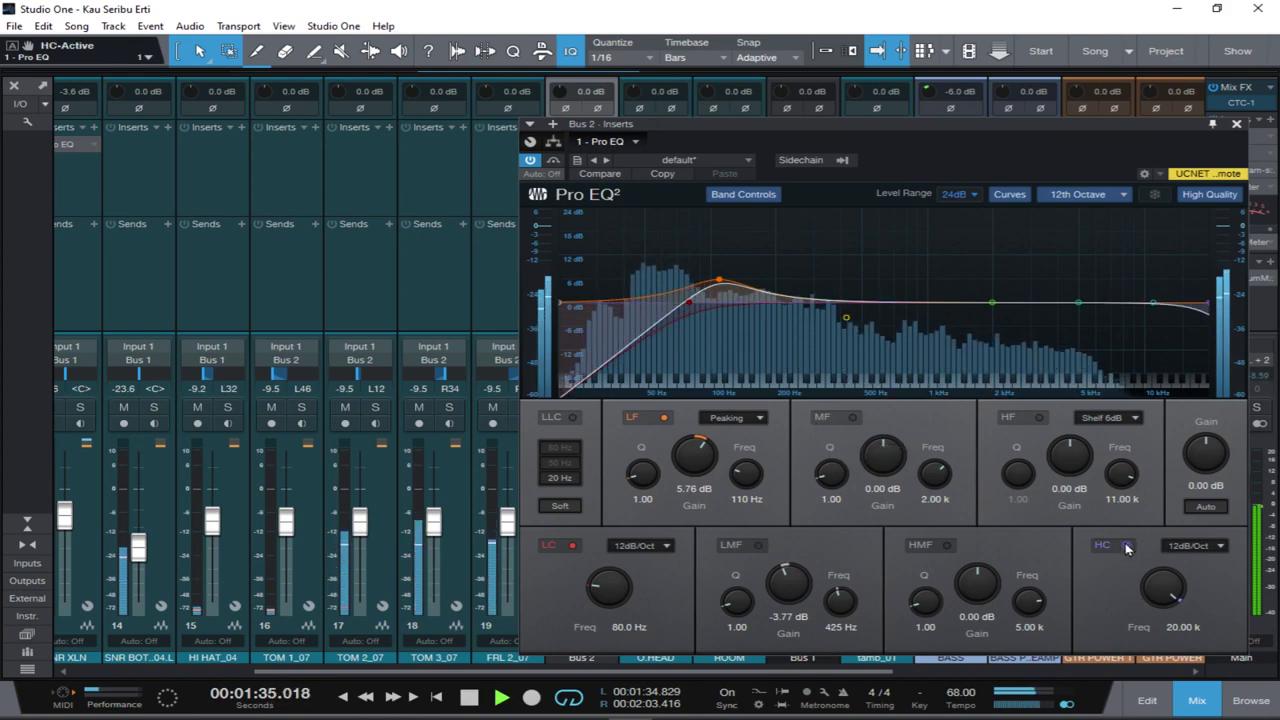
key(space)
click(1183, 627)
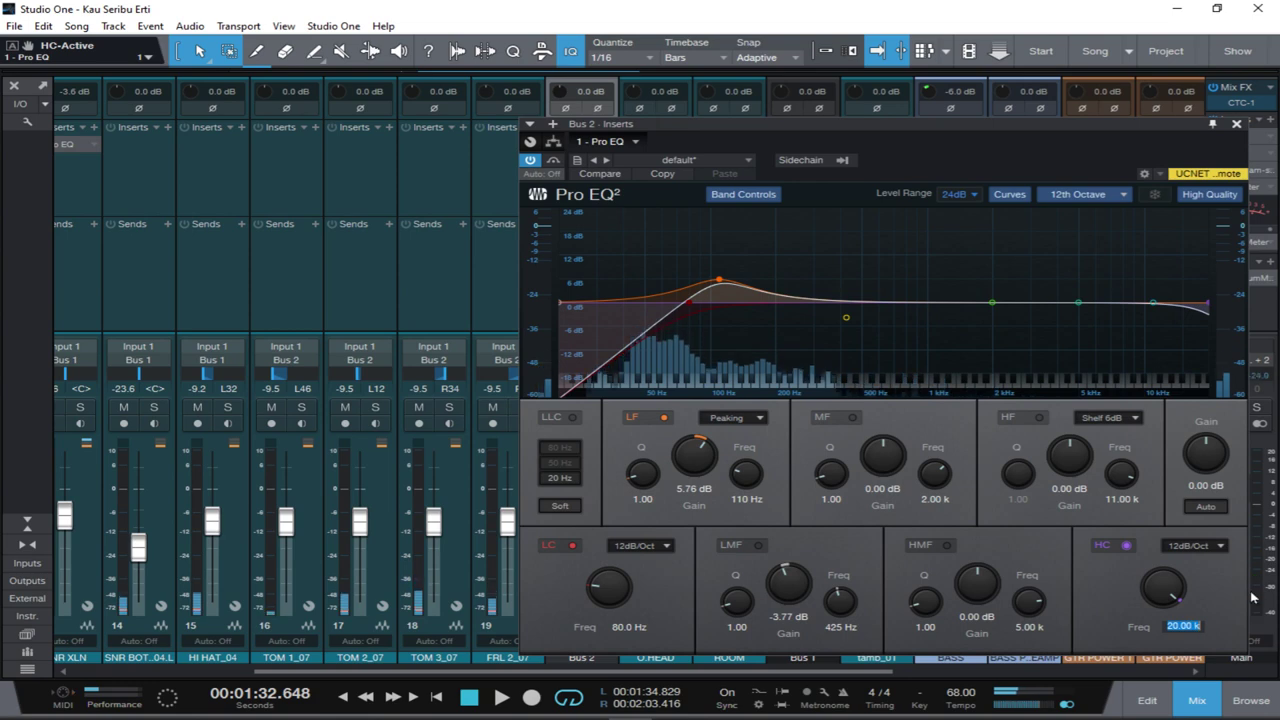
text(1000)
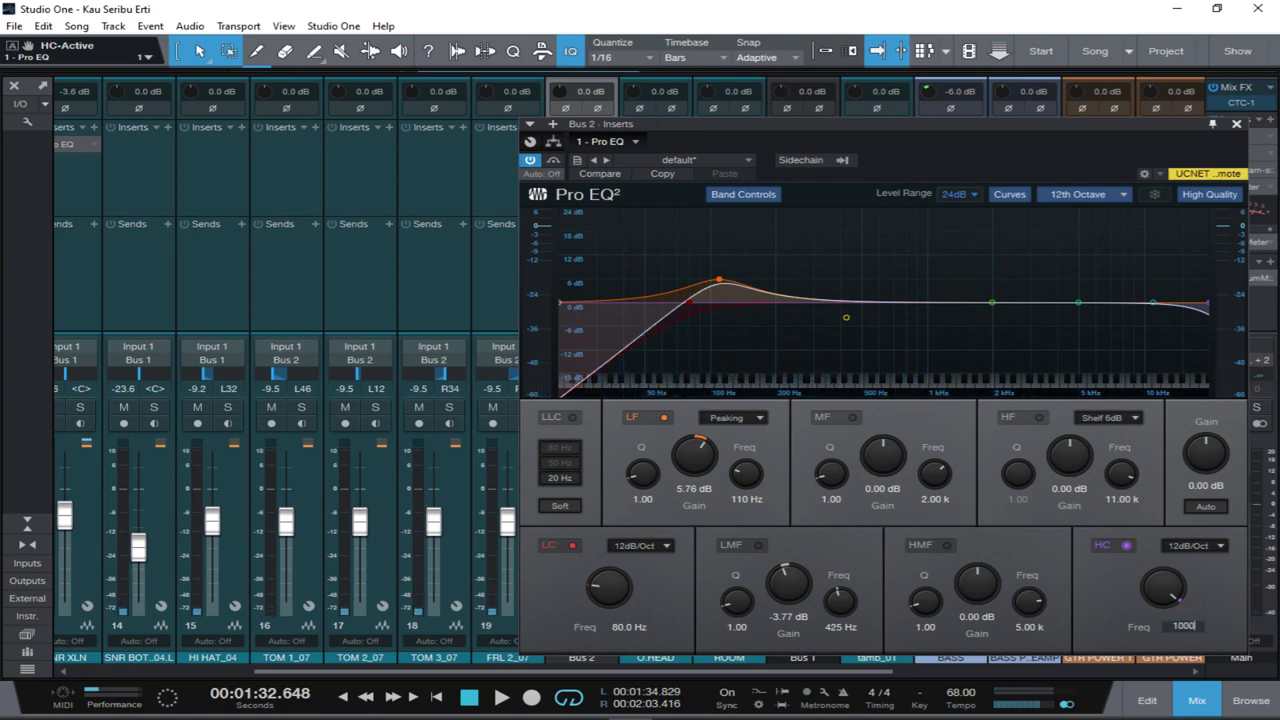
text(0)
key(Return)
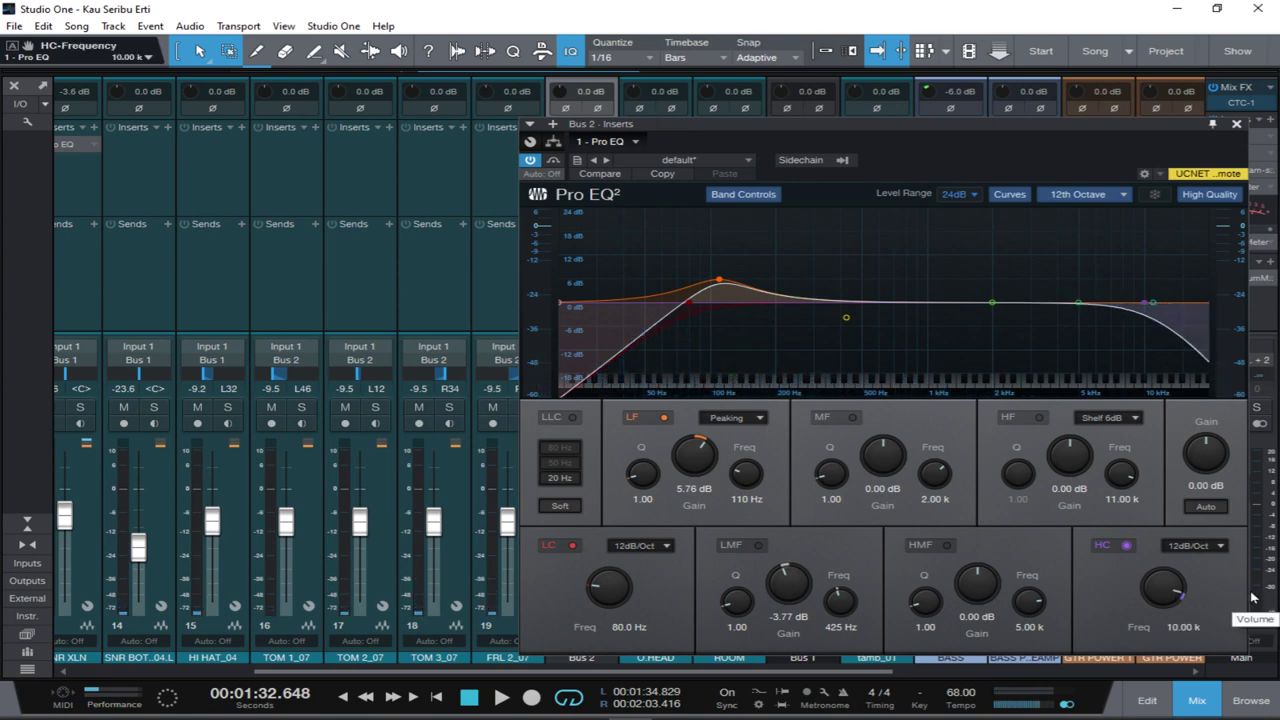
click(1221, 546)
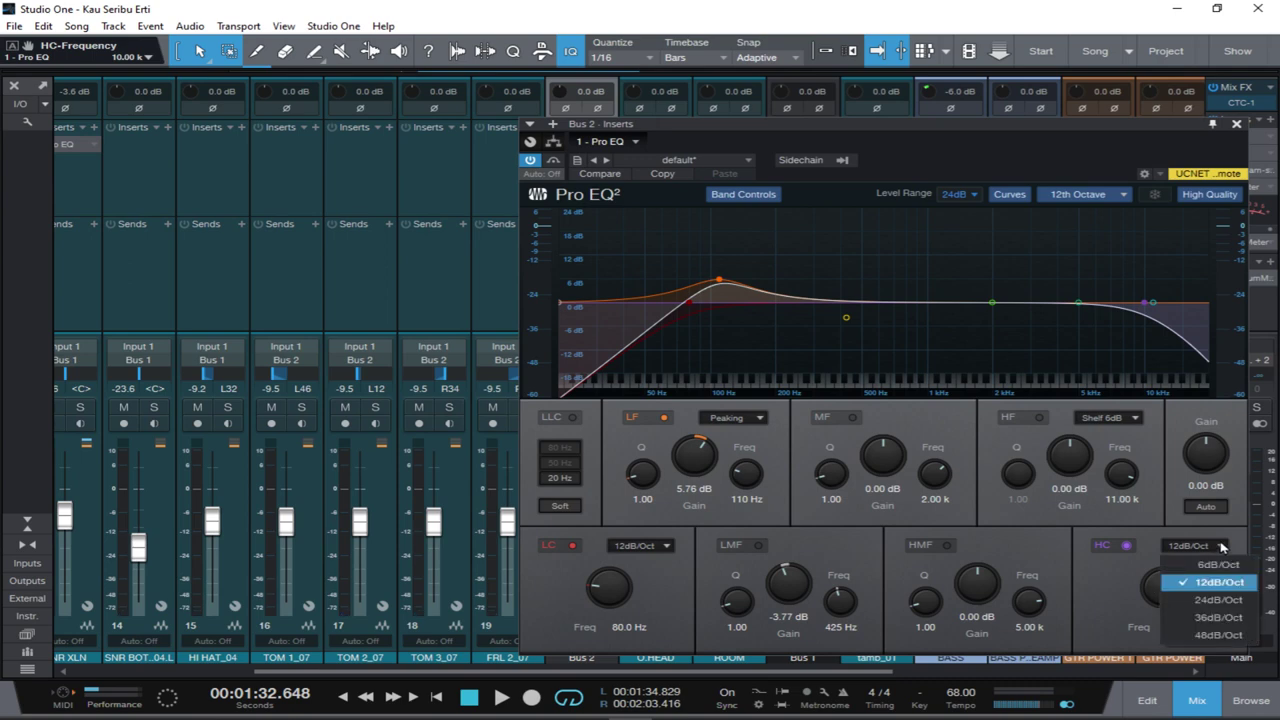
click(1148, 429)
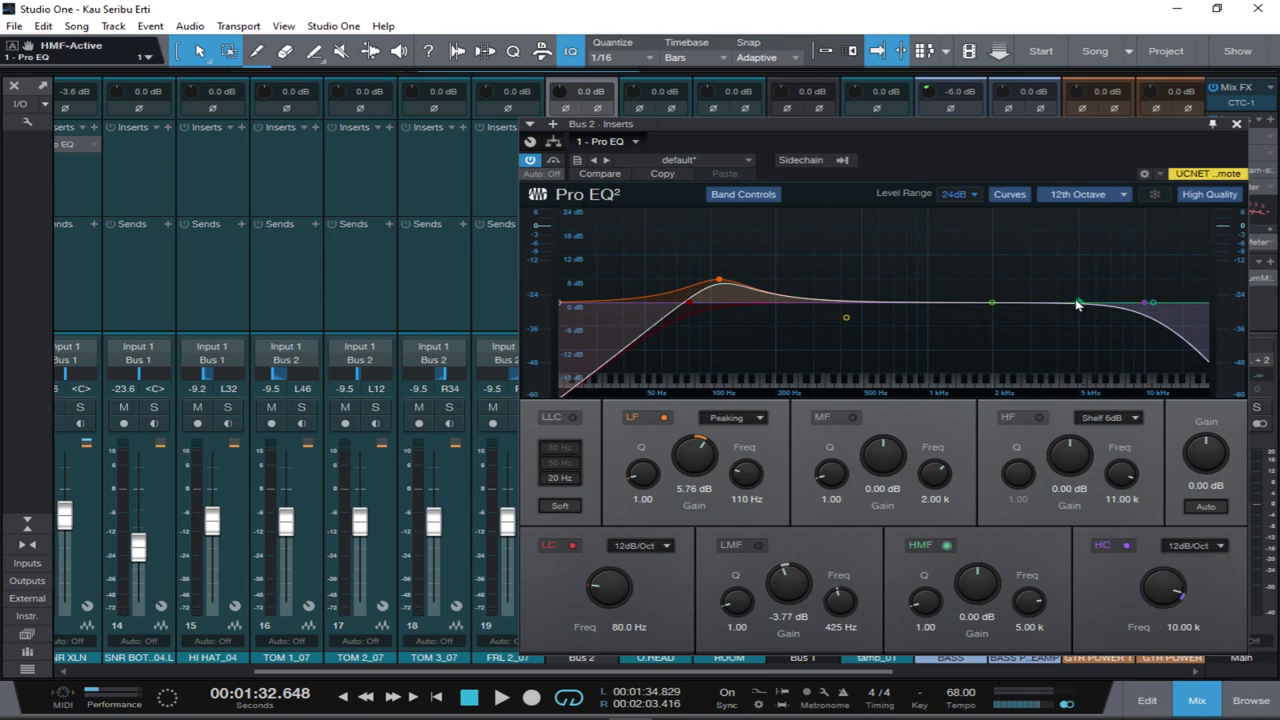
Boost the HMF band by about 4.4 dB near 5.2 kHz and audition the loop.
drag(1077, 304, 1090, 296)
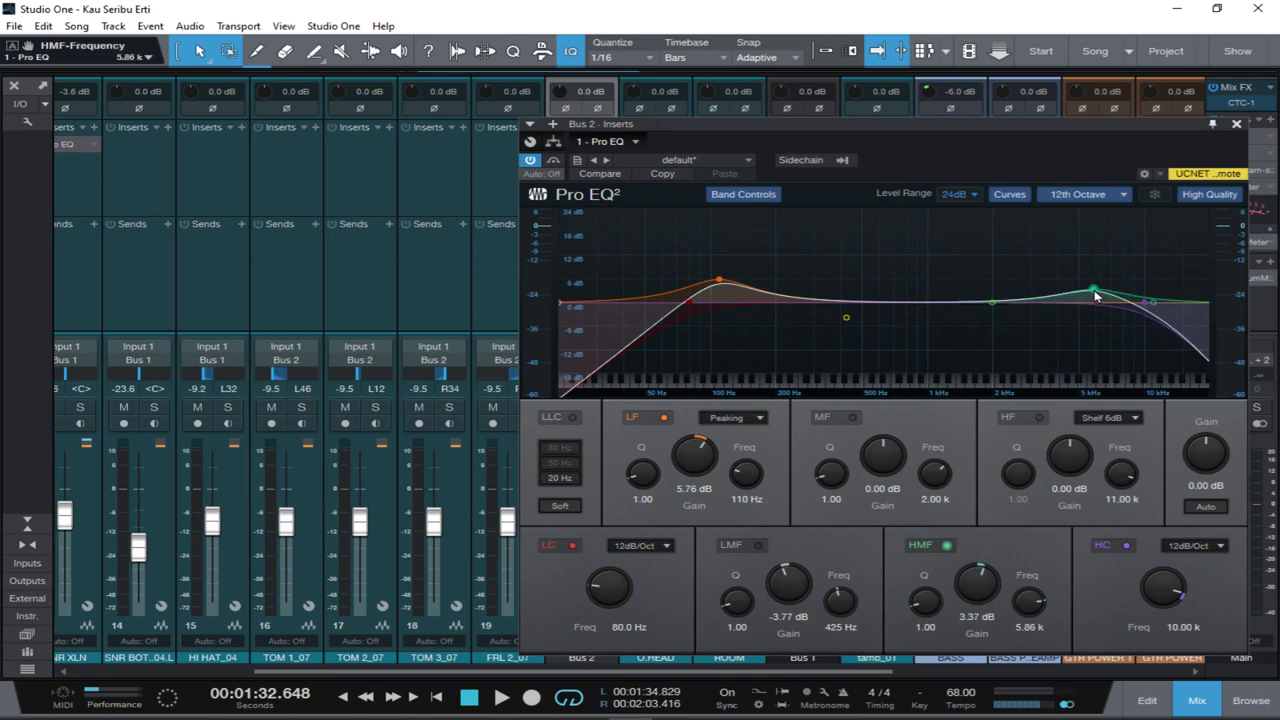
key(space)
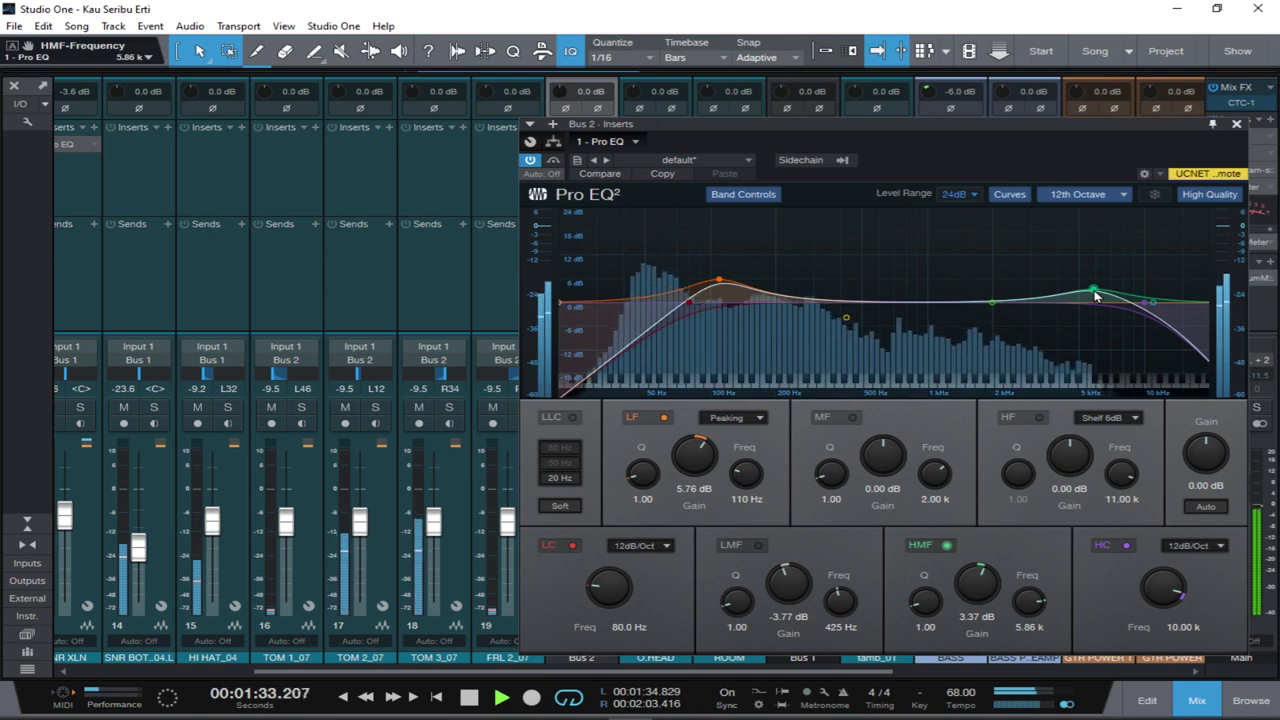
drag(1095, 296, 1084, 291)
key(space)
key(space)
key(space)
key(space)
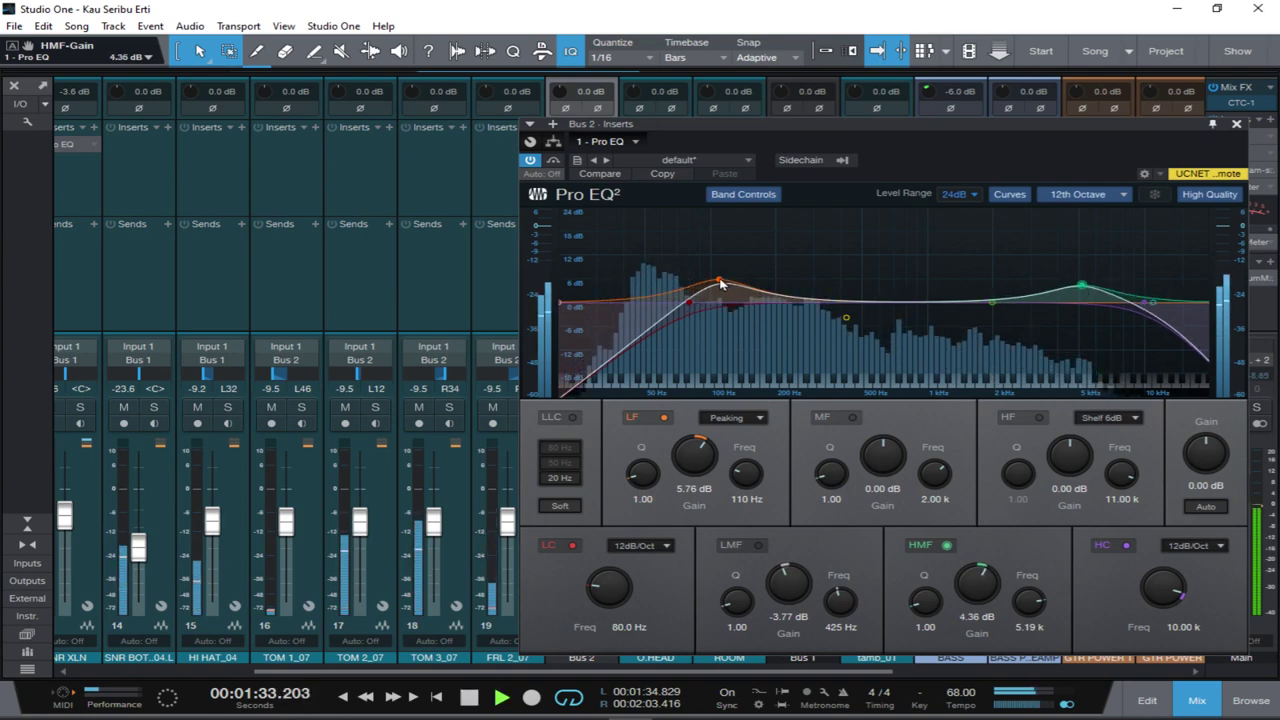
Adjust the LF band to about 6.7 dB at 99.5 Hz during playback, then close the Pro EQ window.
drag(720, 283, 714, 279)
key(space)
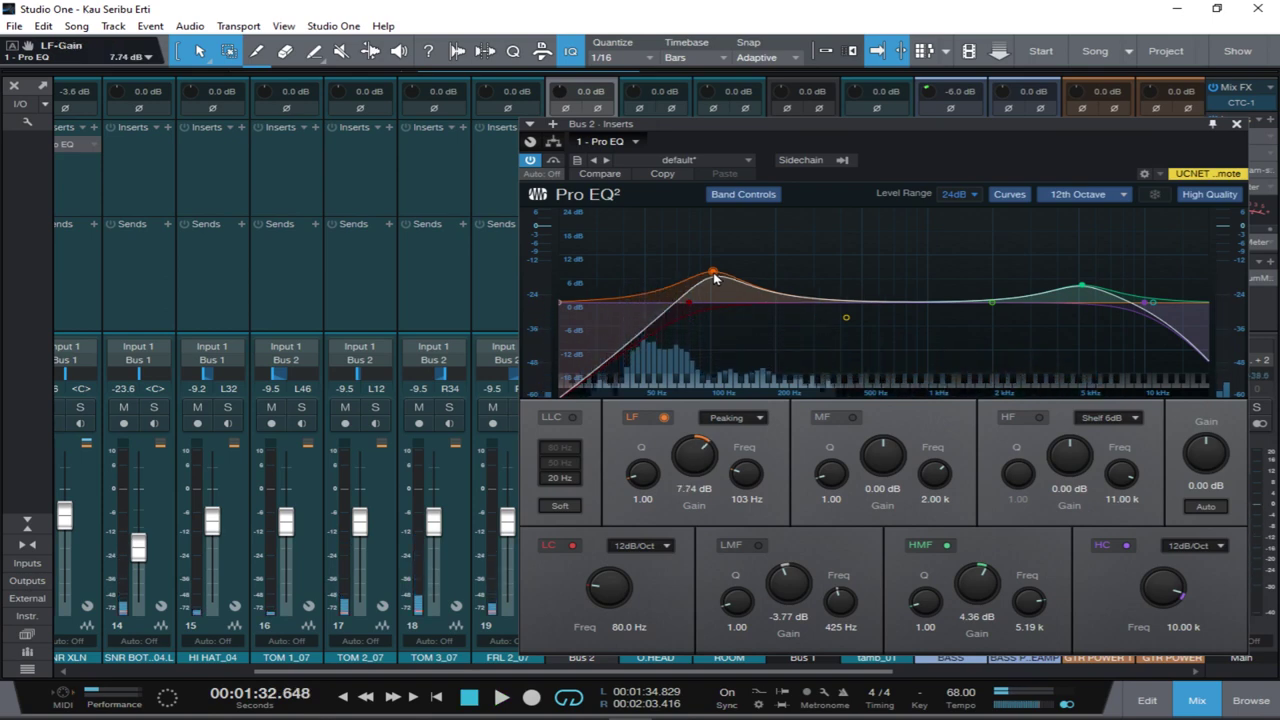
key(space)
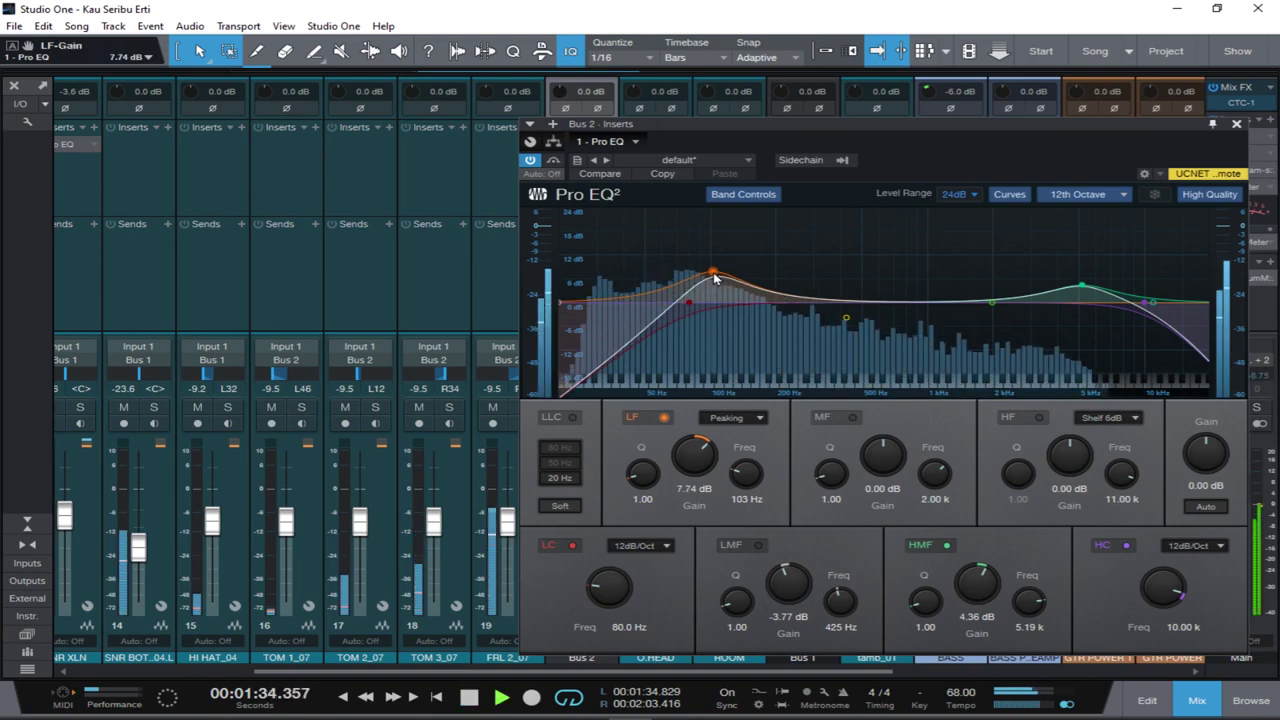
drag(714, 279, 710, 282)
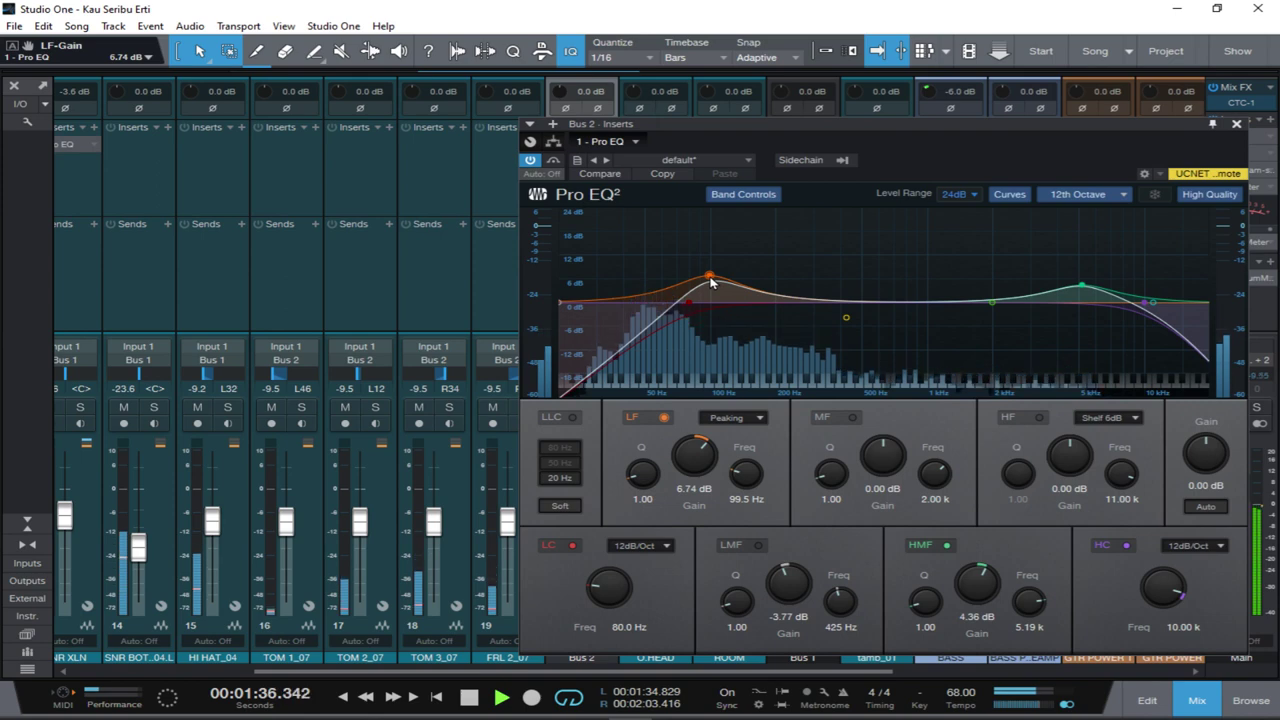
key(space)
key(space)
click(1236, 124)
key(space)
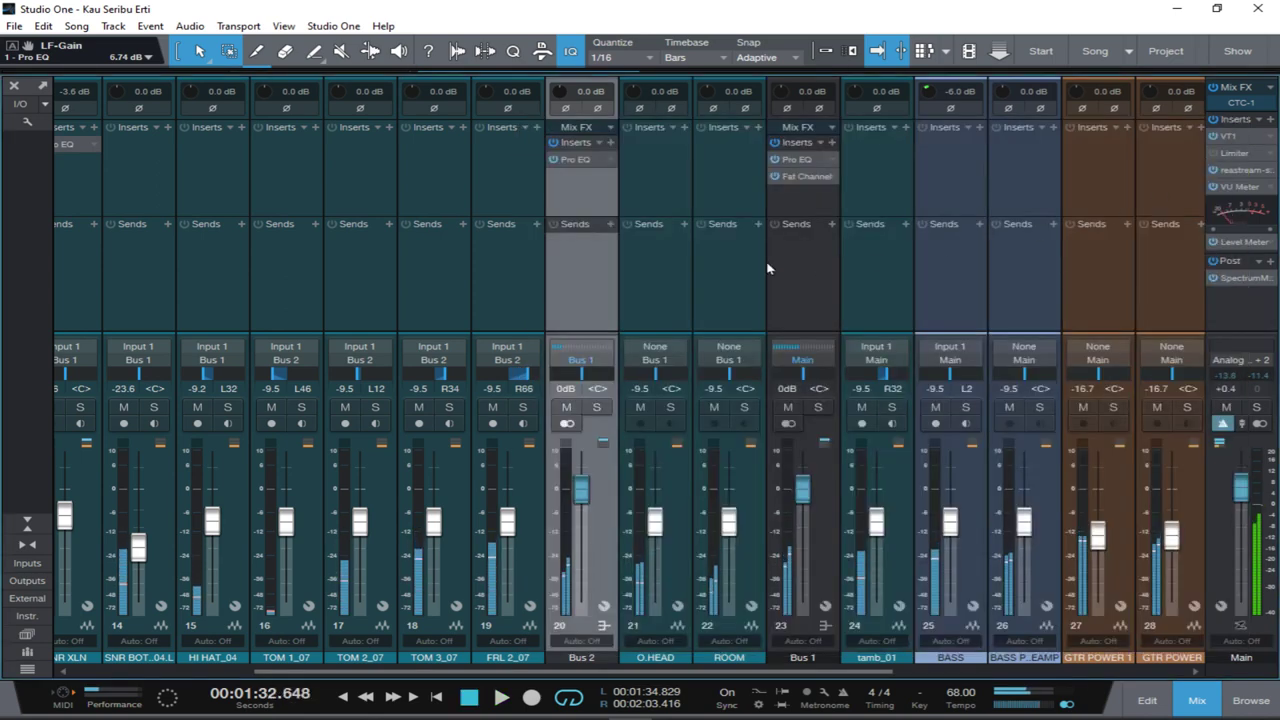
Insert the PreSonus Fat Channel effect on Bus 2 after the Pro EQ.
click(1249, 700)
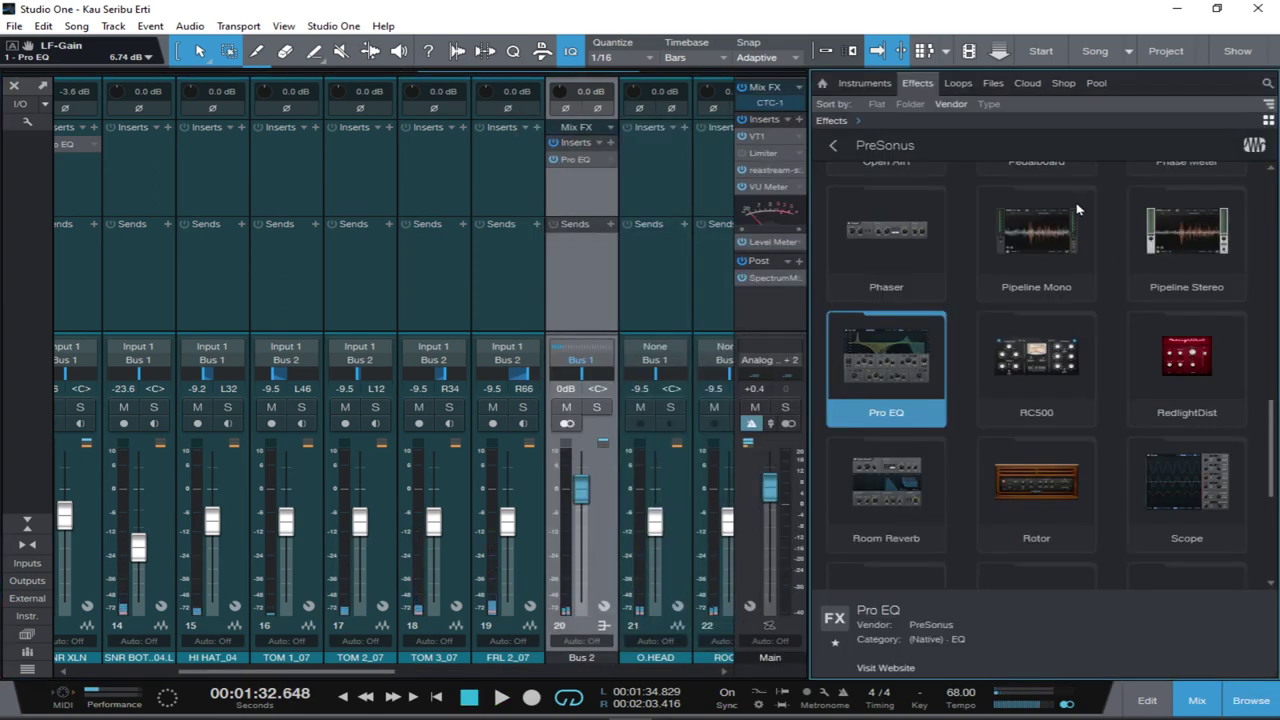
scroll(1078, 209, up, 10)
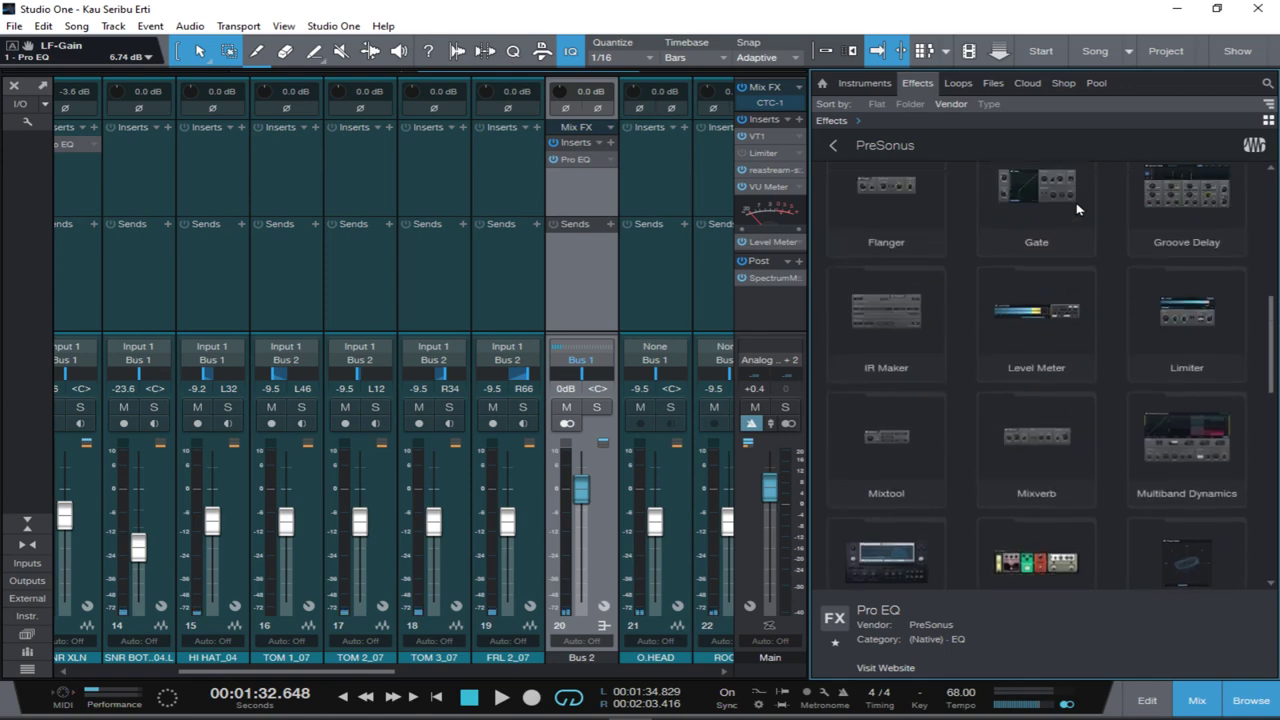
scroll(1078, 209, up, 6)
drag(1185, 326, 575, 175)
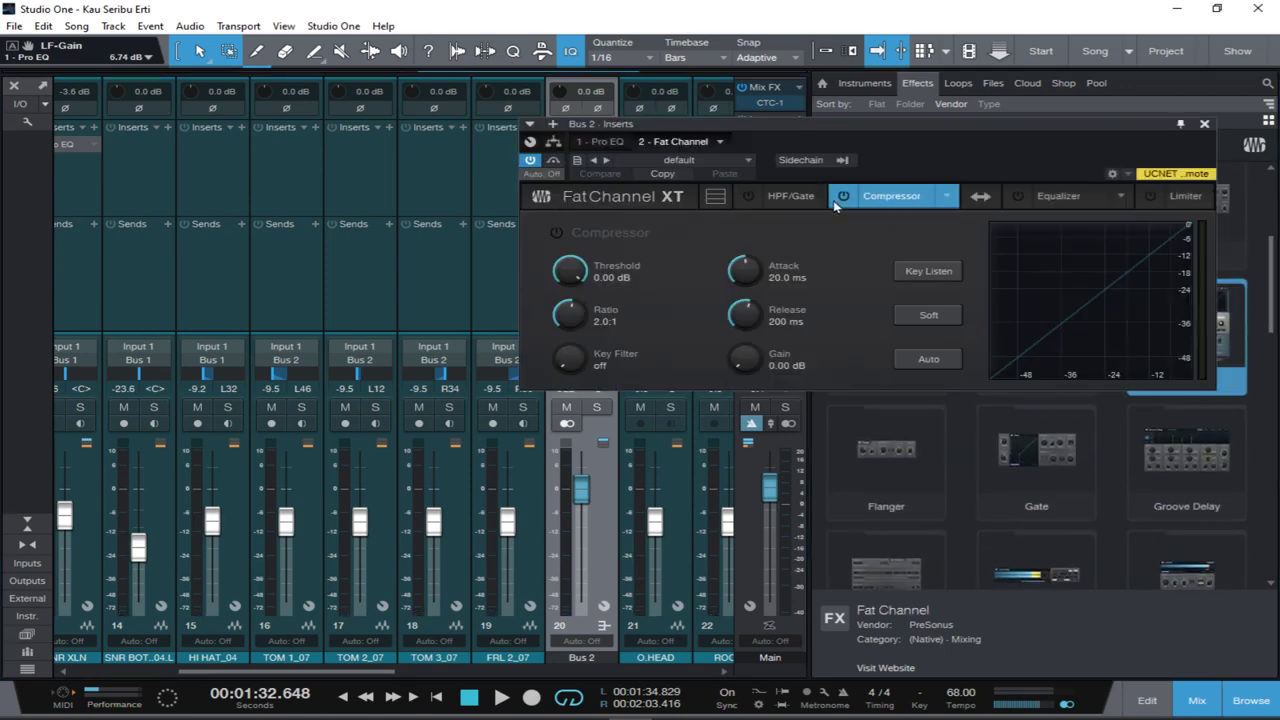
Switch on the Fat Channel's compressor and choose the Brit Comp model.
click(844, 196)
click(943, 196)
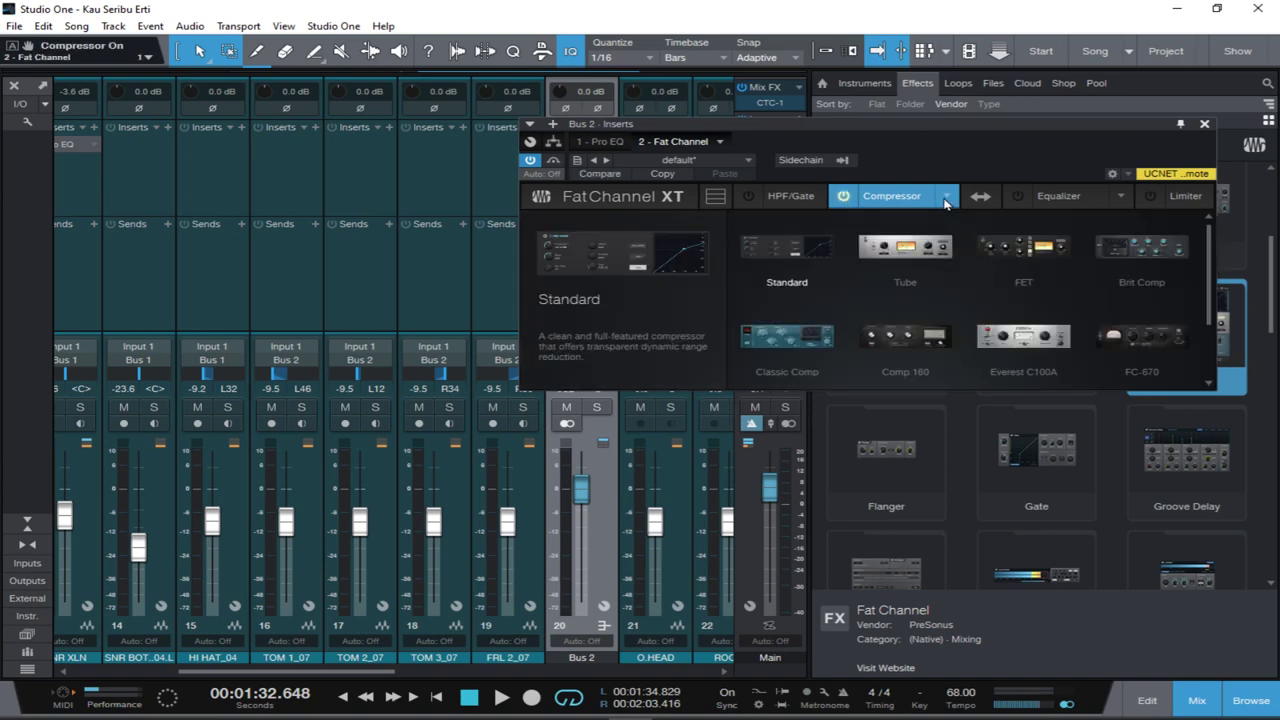
click(1141, 250)
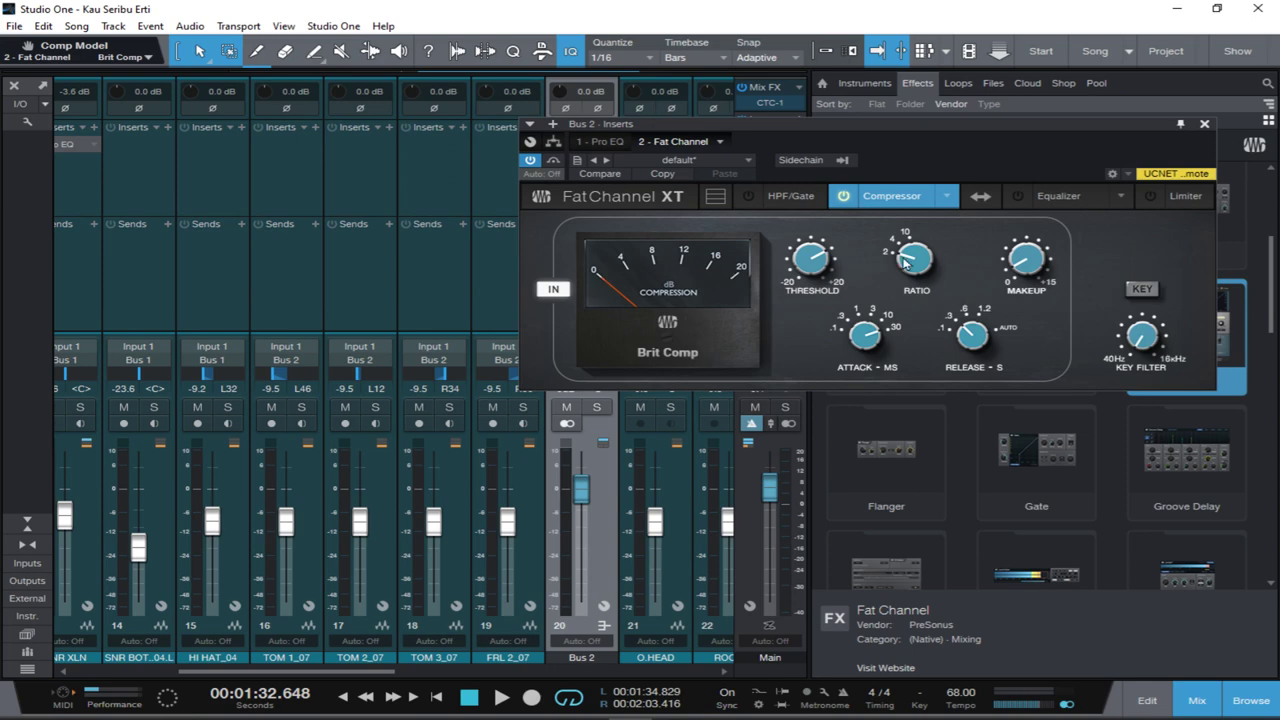
Dial in the Brit Comp with a lower threshold, higher ratio, faster attack and auto release while auditioning the loop.
key(space)
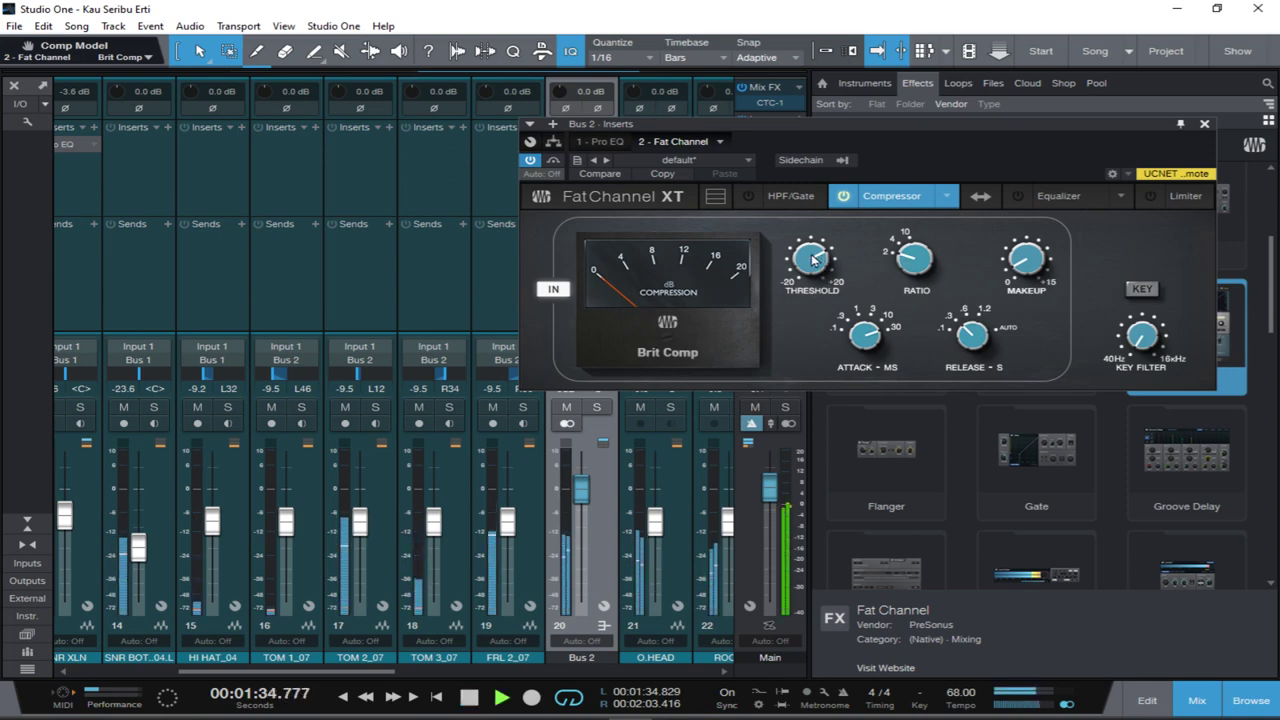
drag(821, 259, 817, 280)
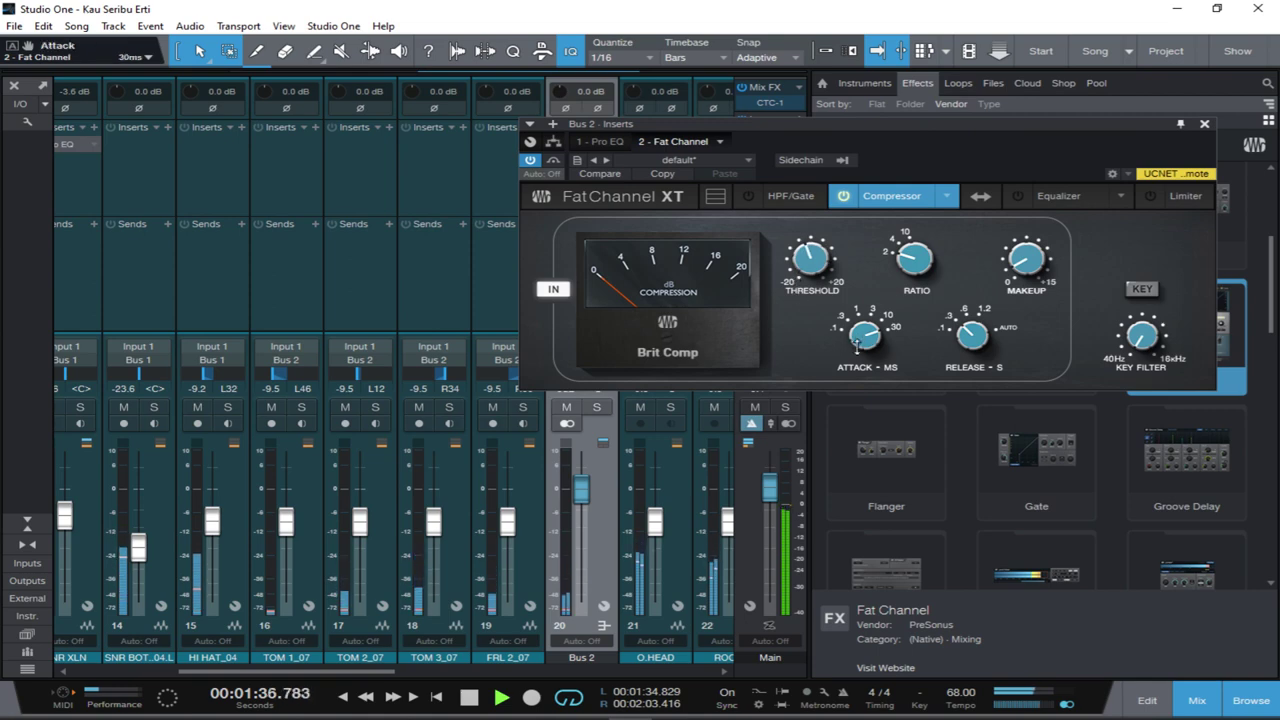
key(space)
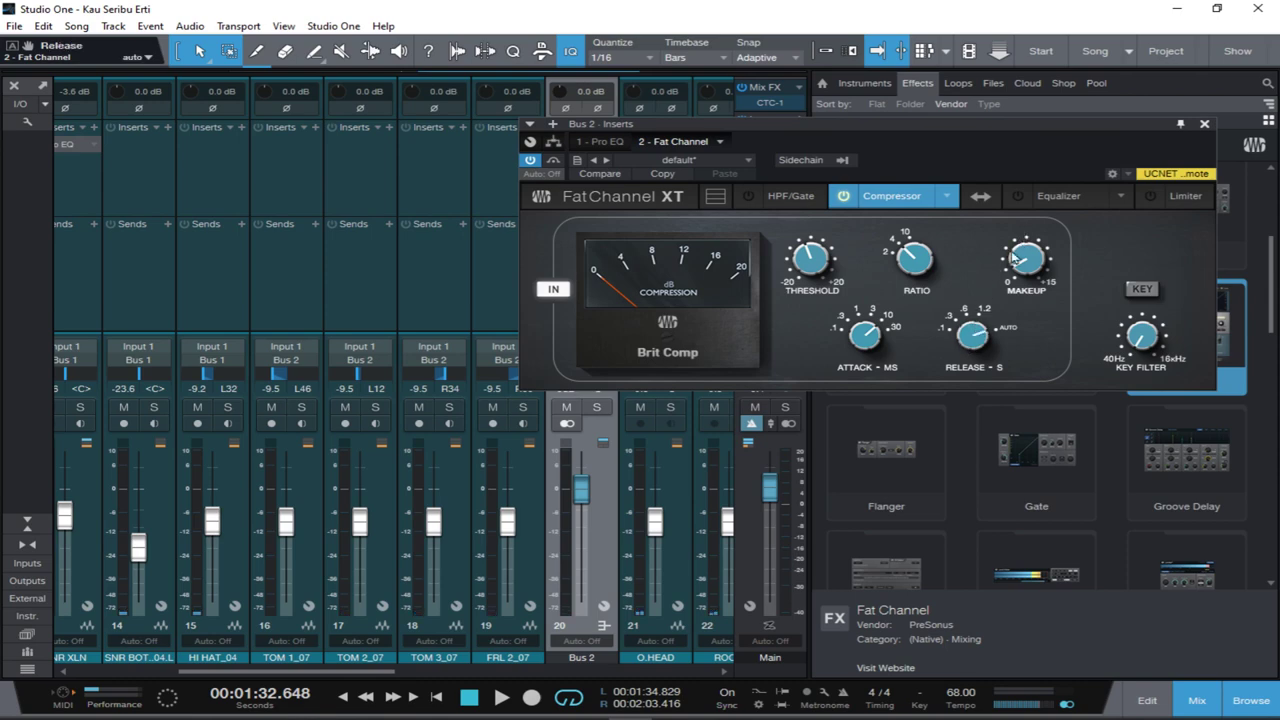
key(space)
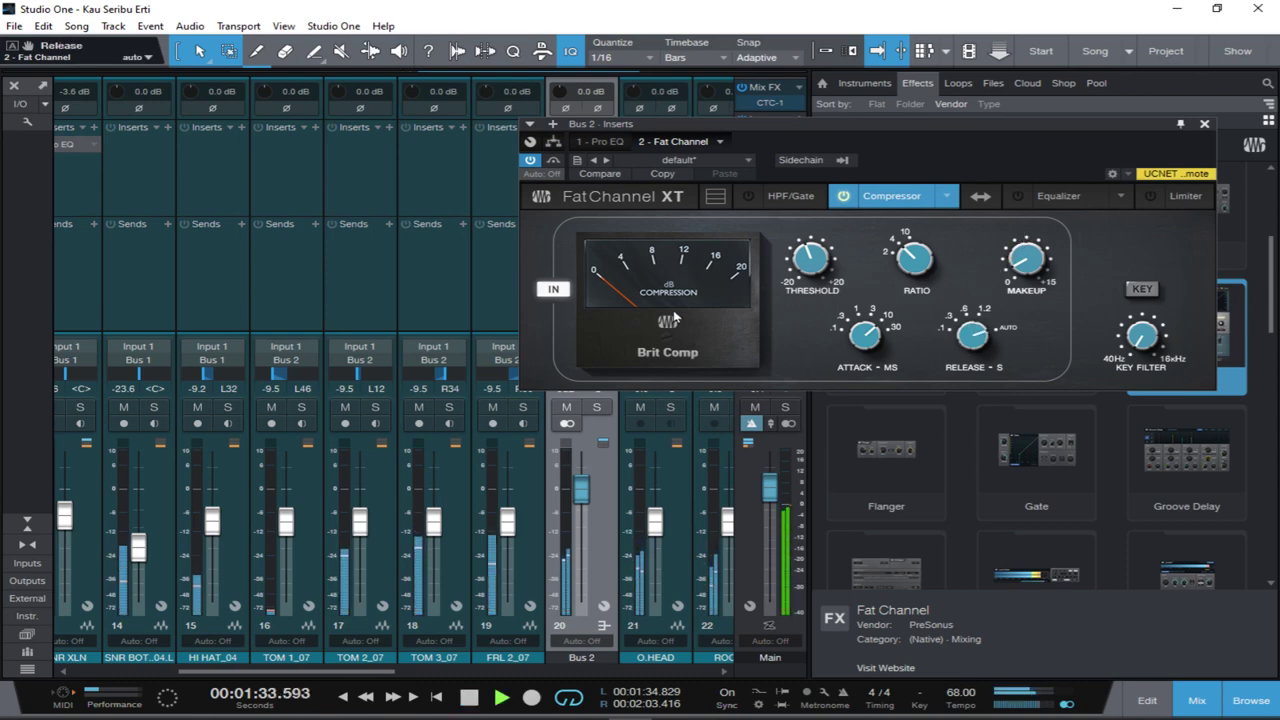
Lower the Brit Comp threshold on Bus 2 to -10.20 dB while auditioning the loop, and close the Fat Channel and browser.
key(space)
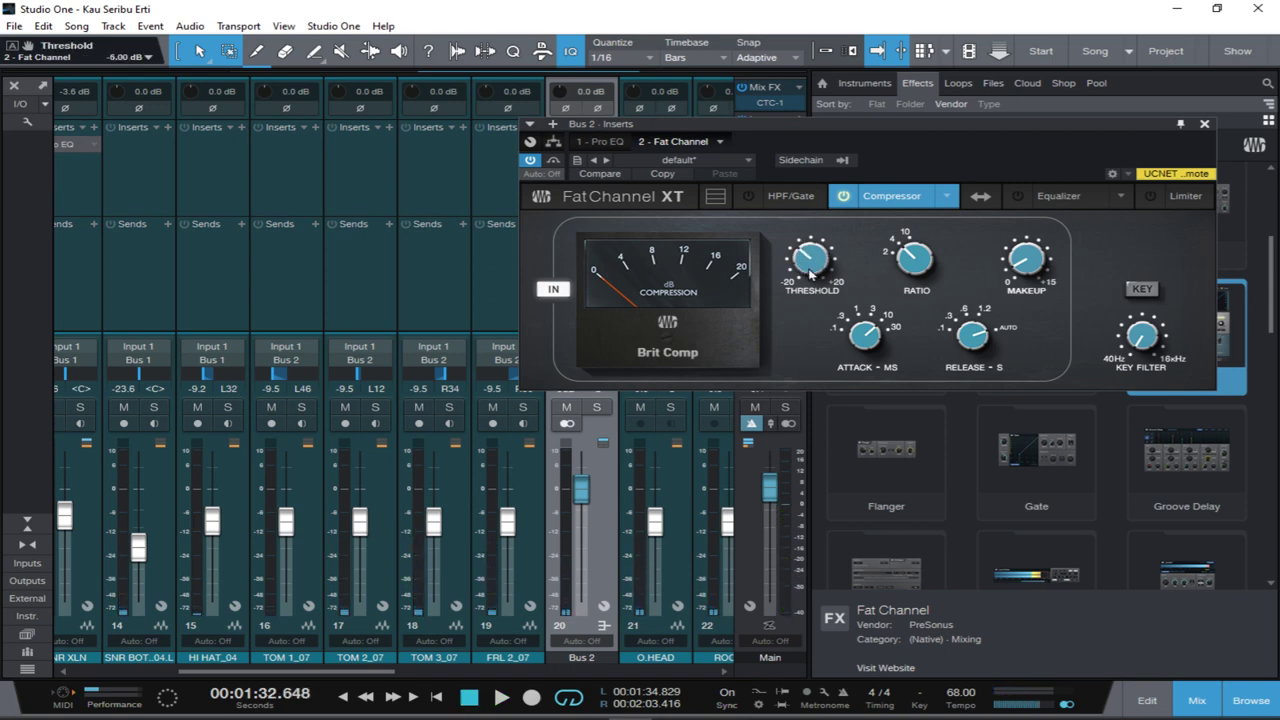
key(space)
drag(810, 260, 803, 265)
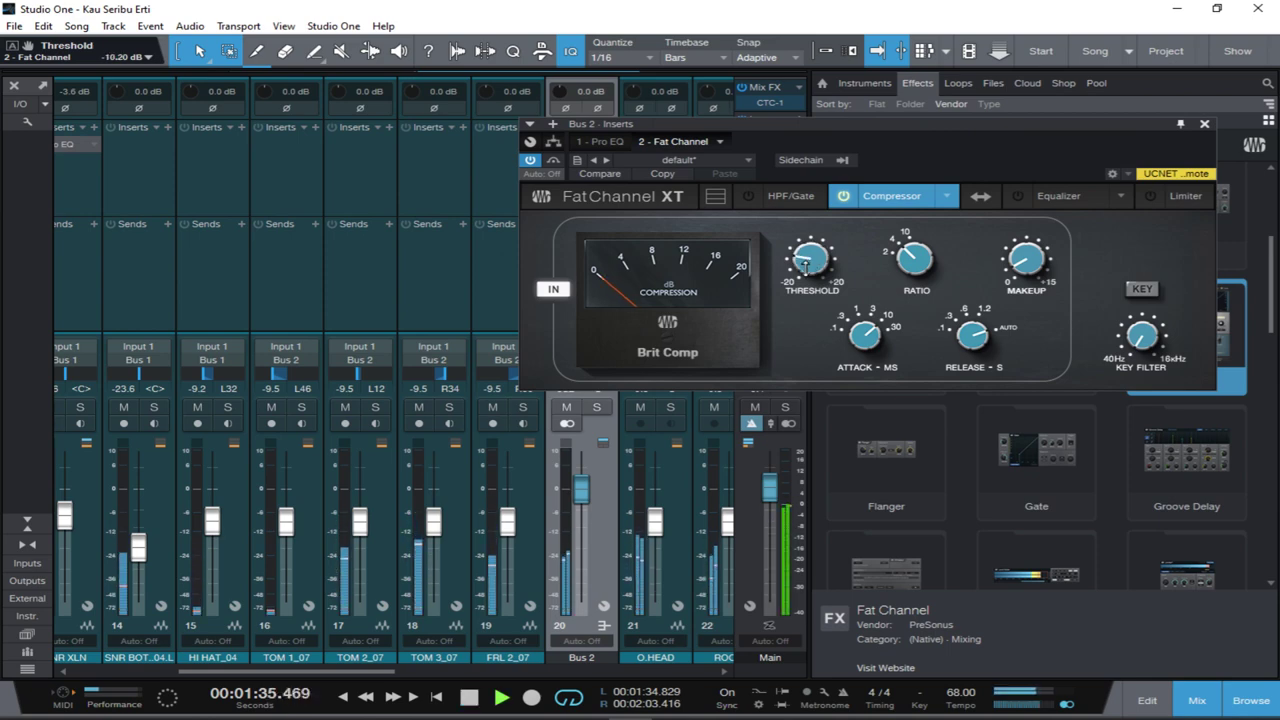
key(space)
key(space)
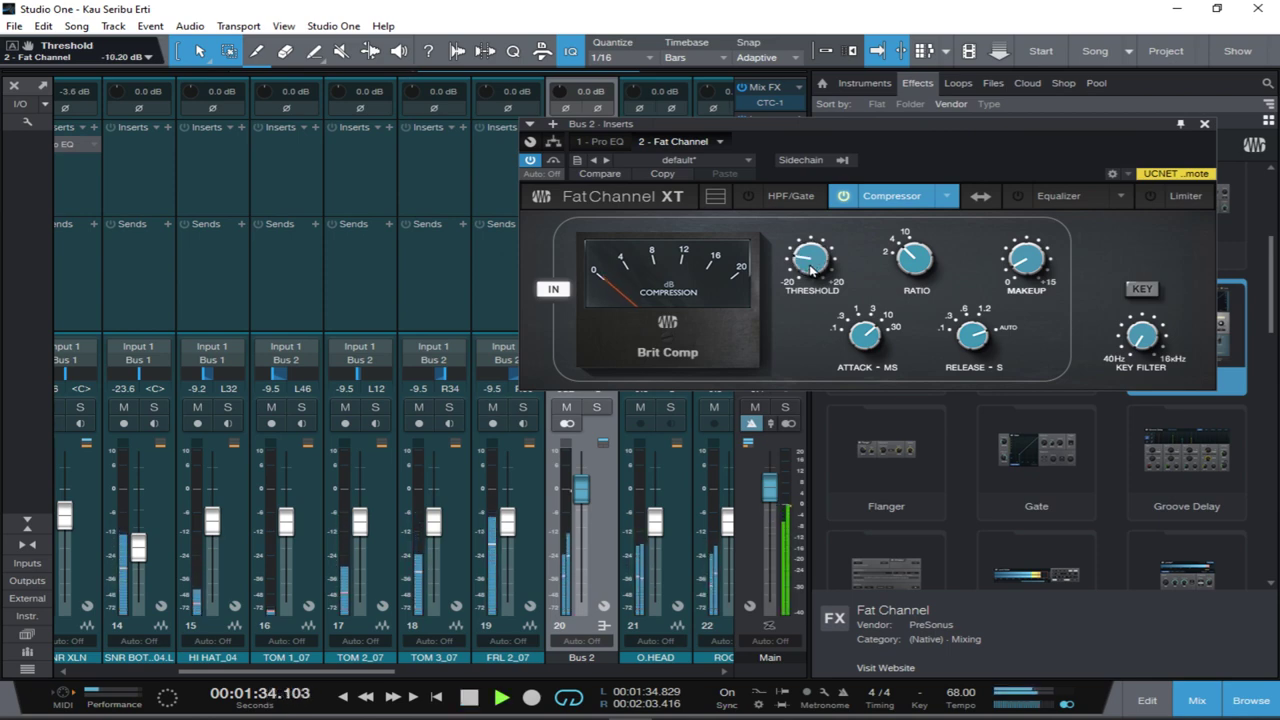
click(1204, 125)
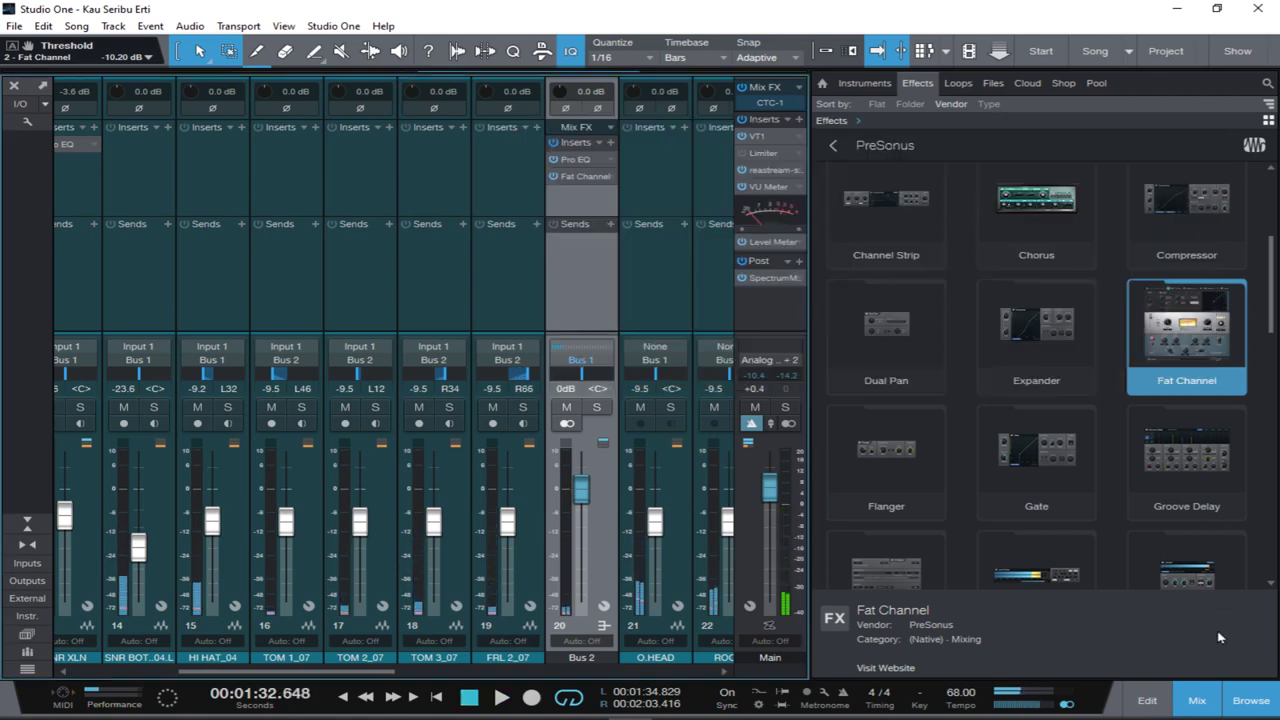
click(1240, 697)
Compare the looped mix with the Bus 1 inserts bypassed and active, including its Pro EQ alone.
key(space)
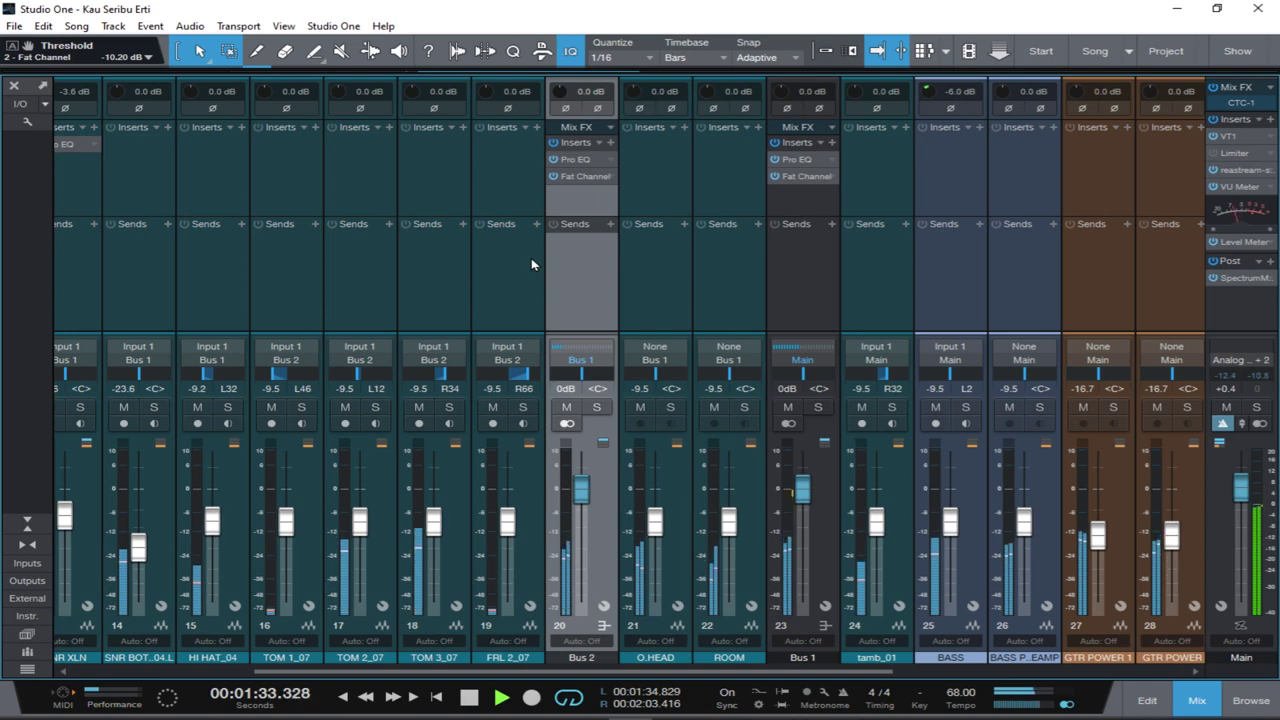
key(space)
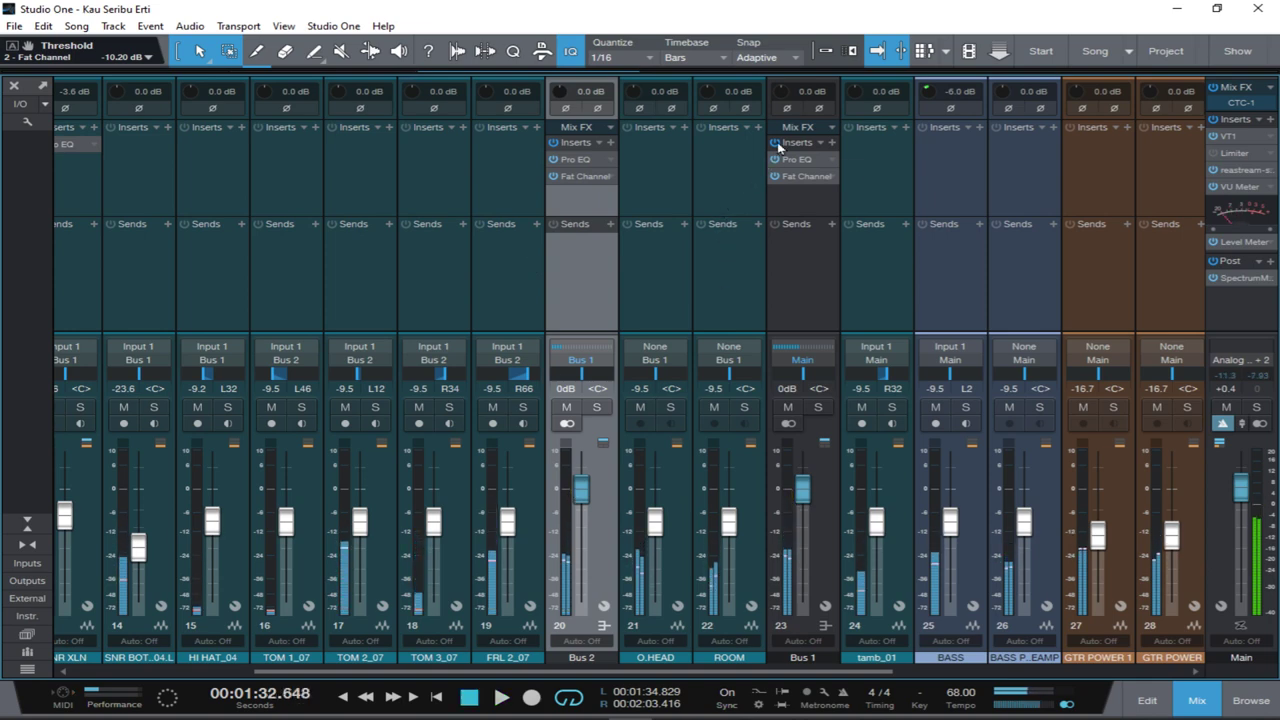
click(777, 144)
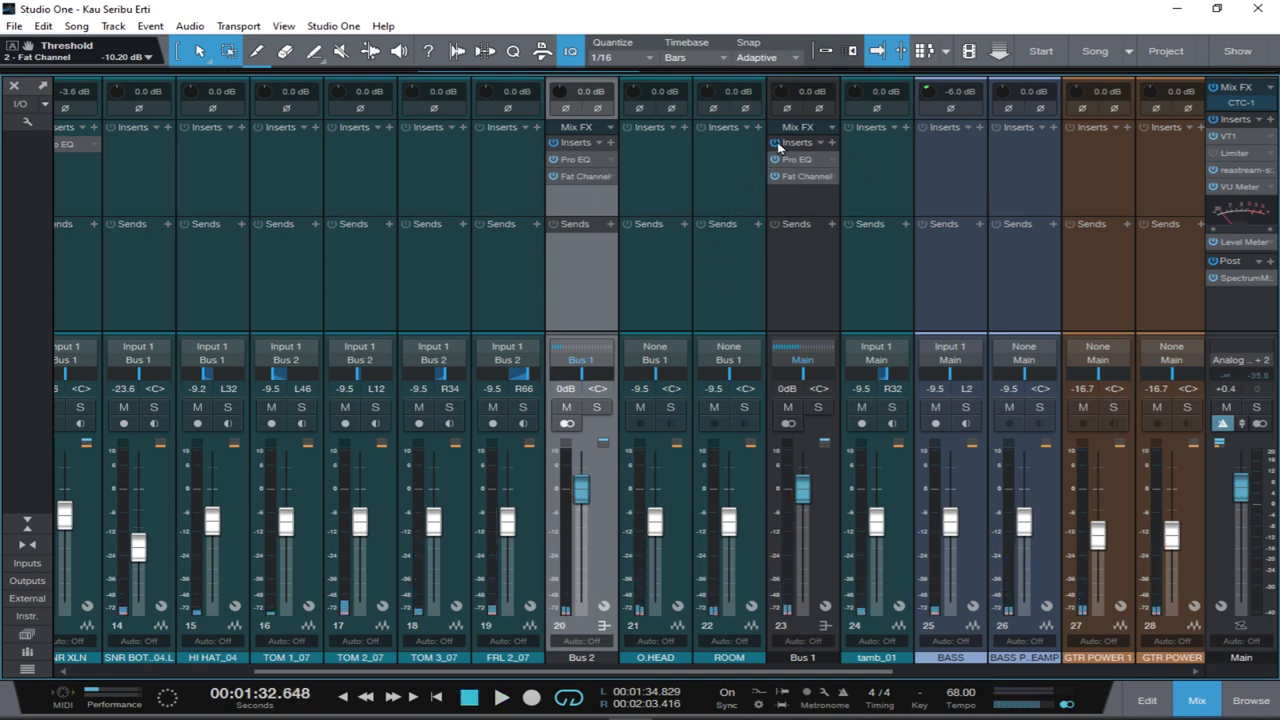
key(space)
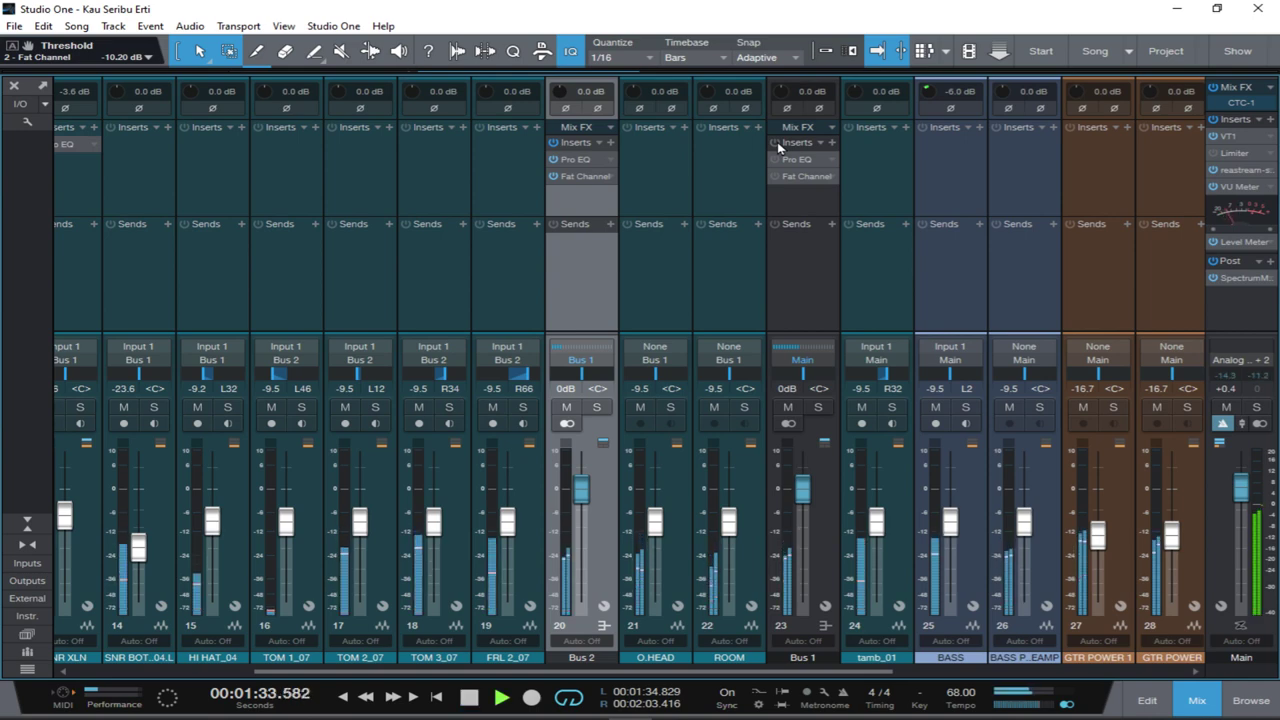
key(space)
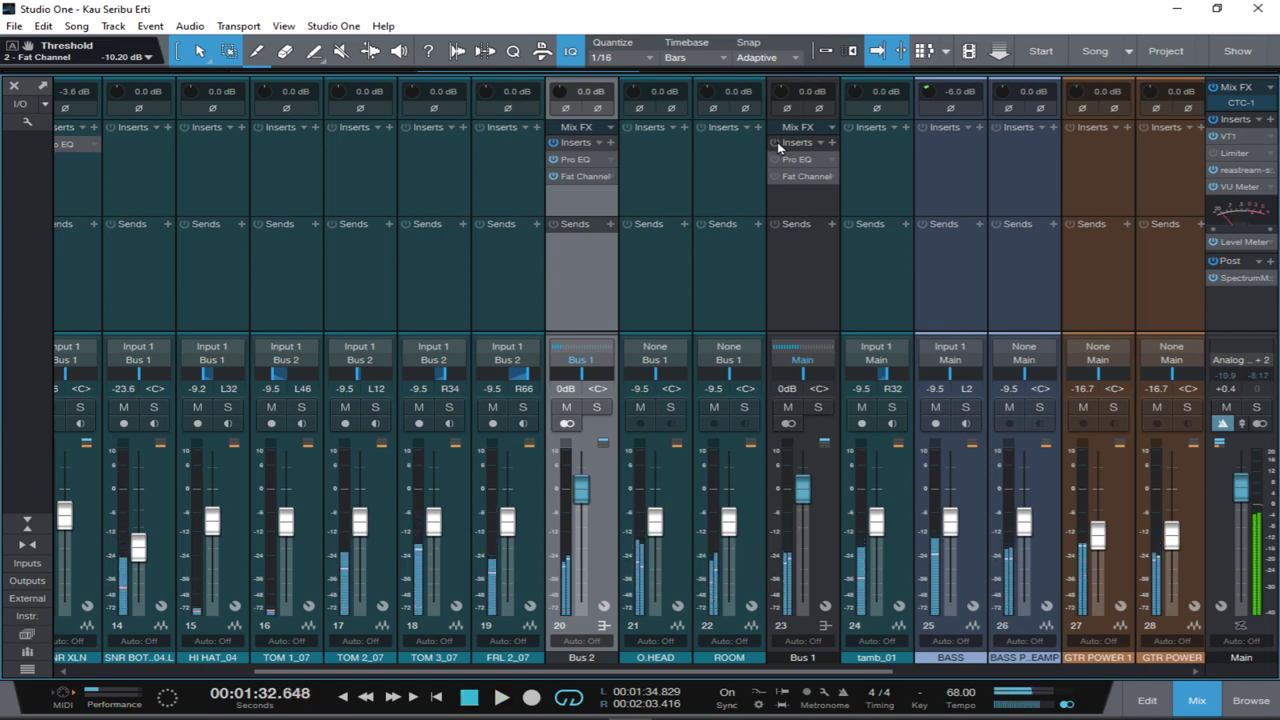
key(space)
click(777, 145)
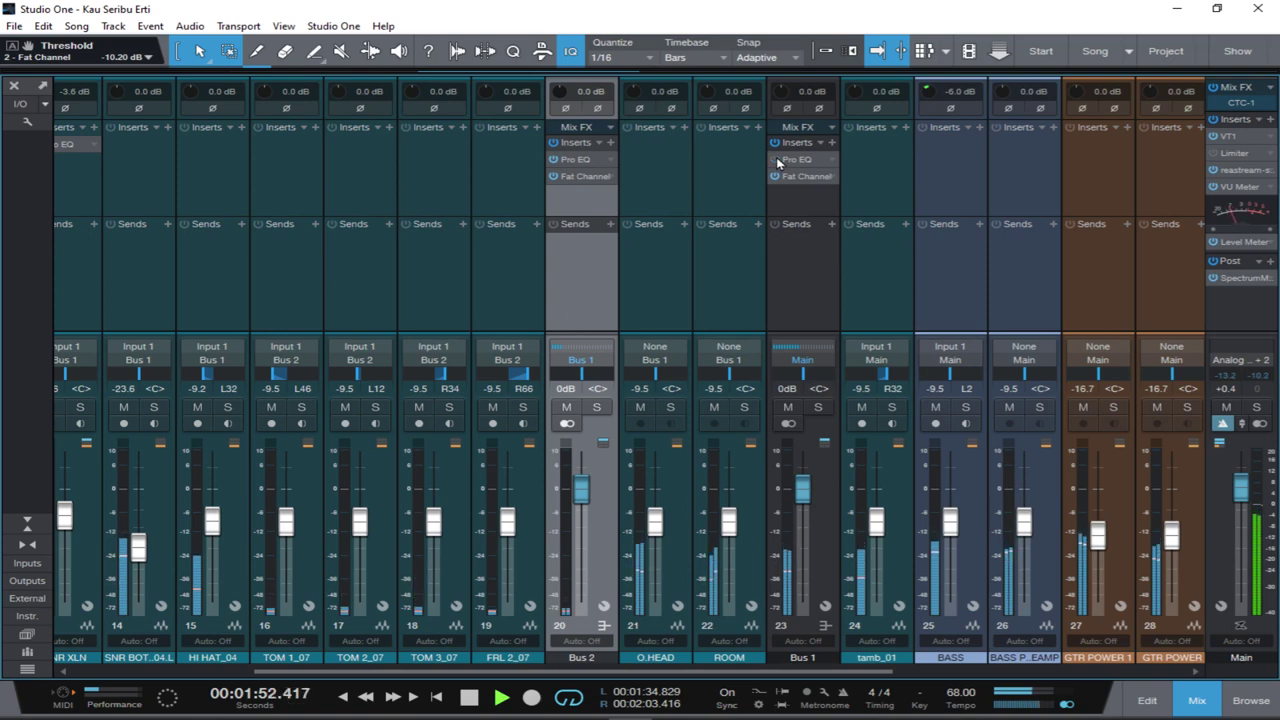
scroll(779, 163, left, 1)
key(space)
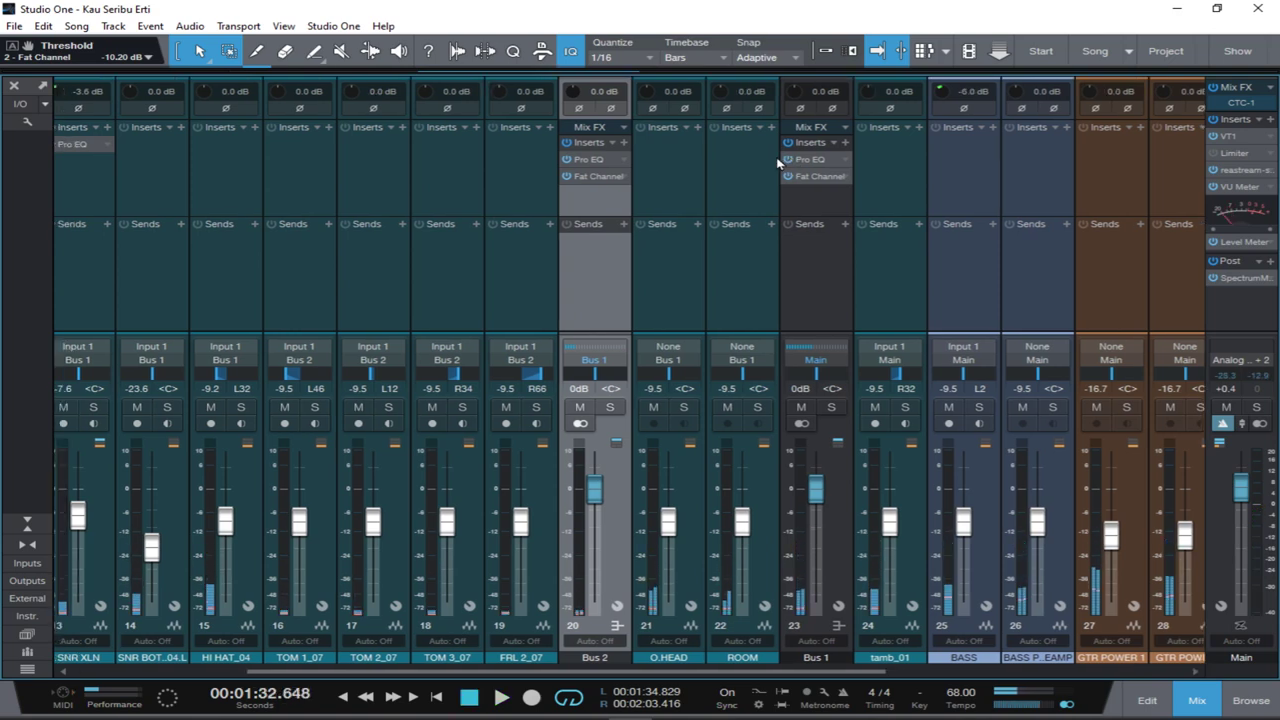
Reduce the overall output gain of the Bus 1 Pro EQ to about -0.72 dB during playback.
click(814, 161)
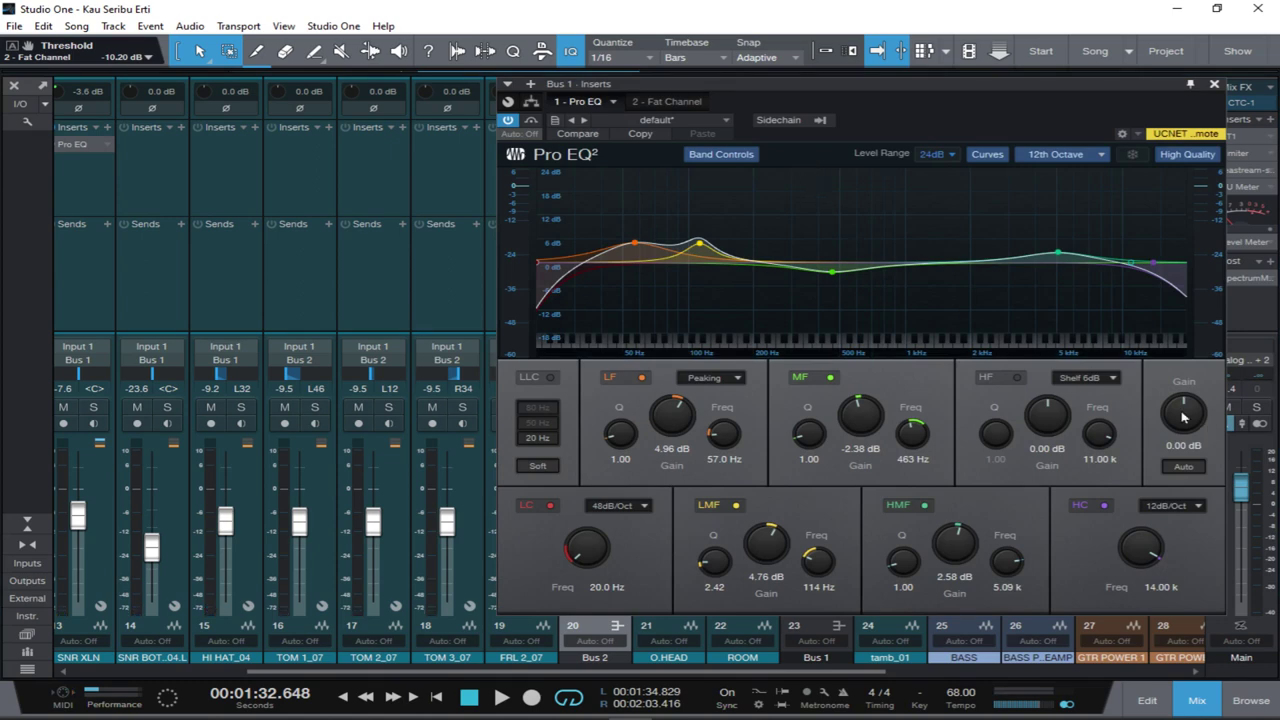
key(space)
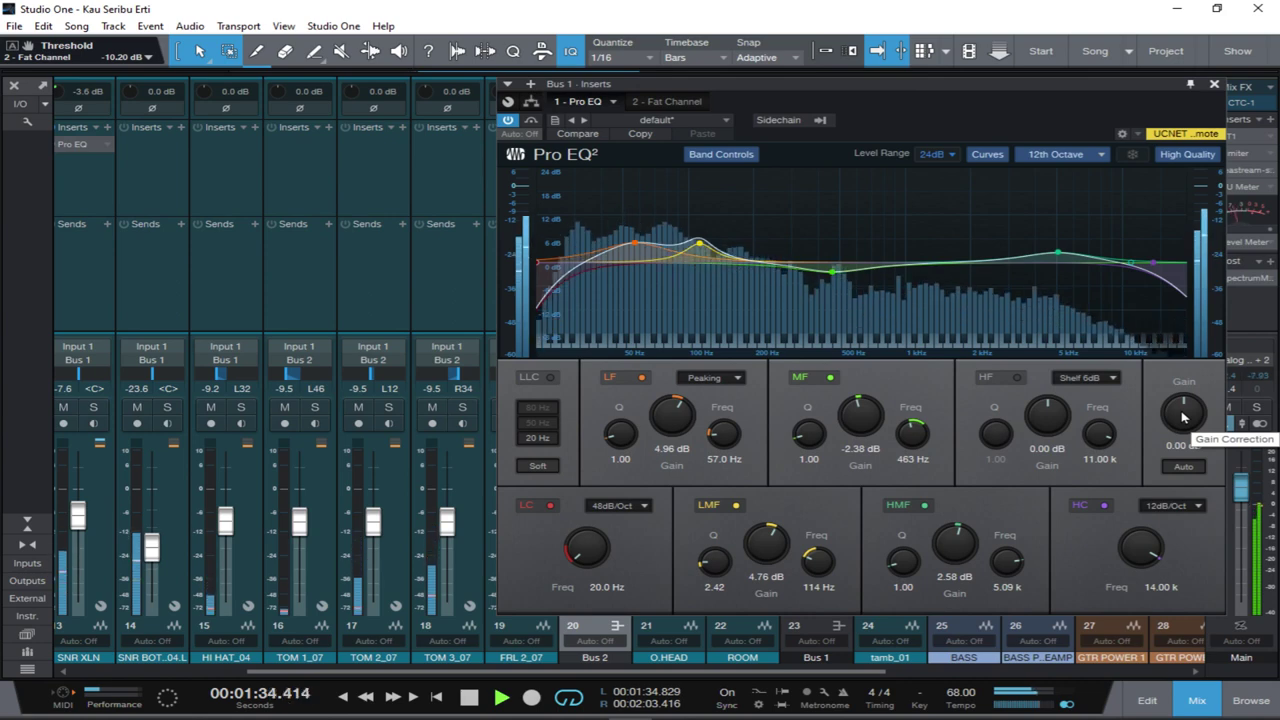
drag(1183, 417, 1183, 425)
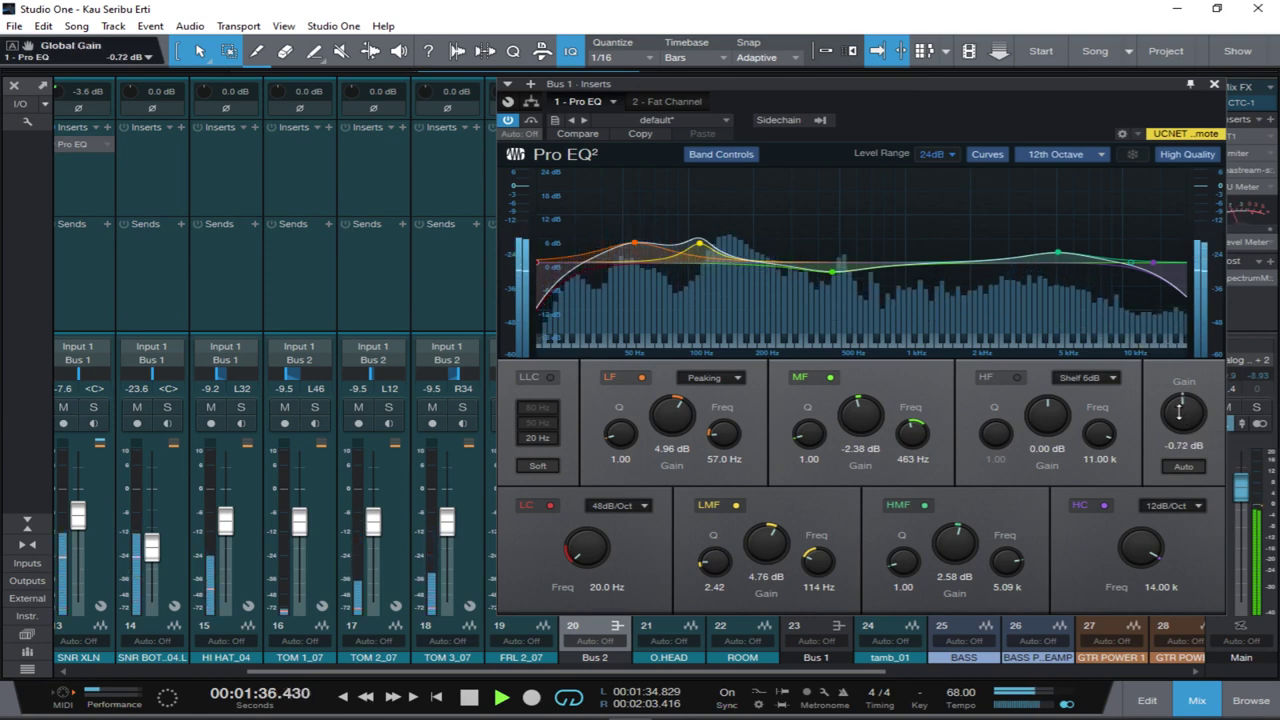
Compare the playback with the Bus 1 Pro EQ bypassed and active, and close its window.
click(508, 120)
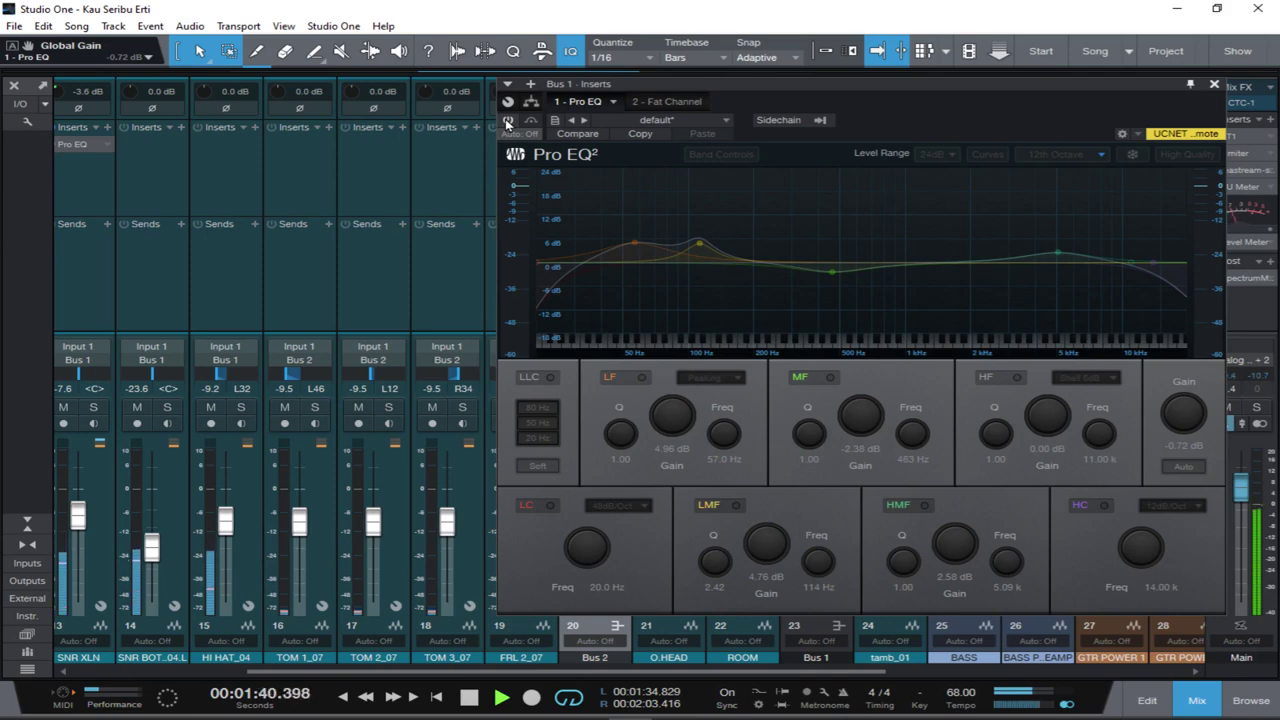
click(508, 120)
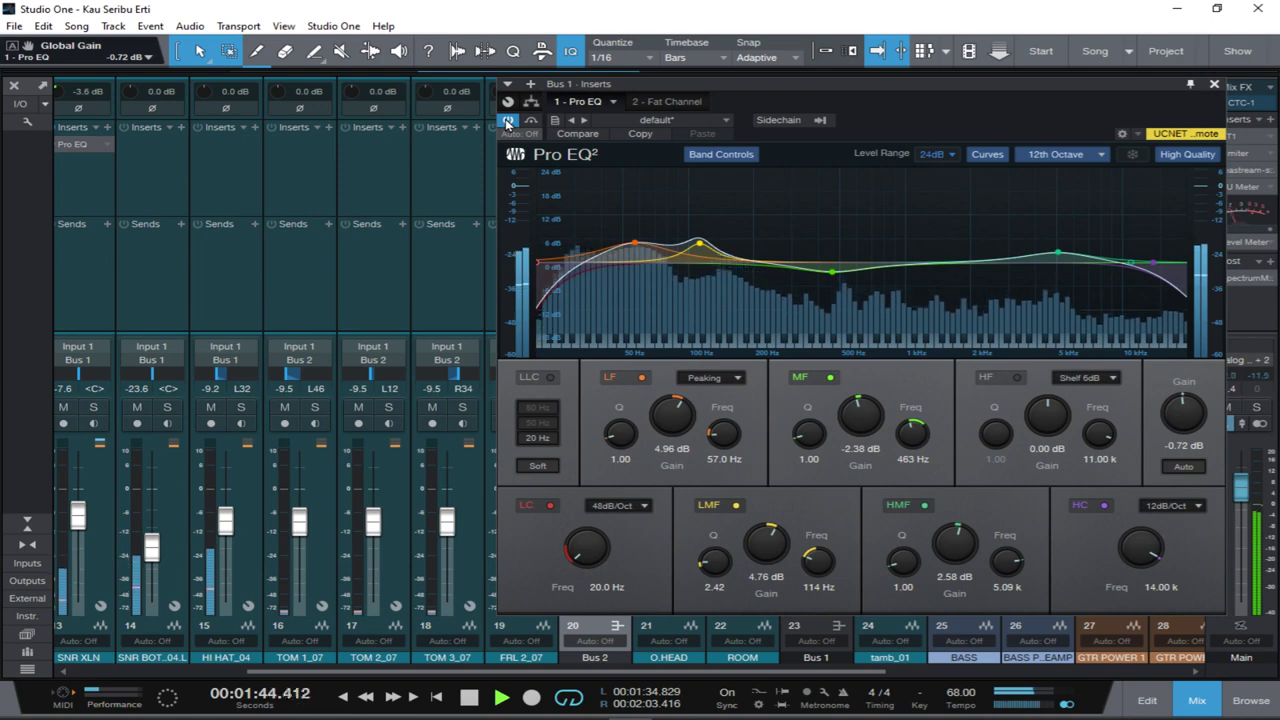
key(space)
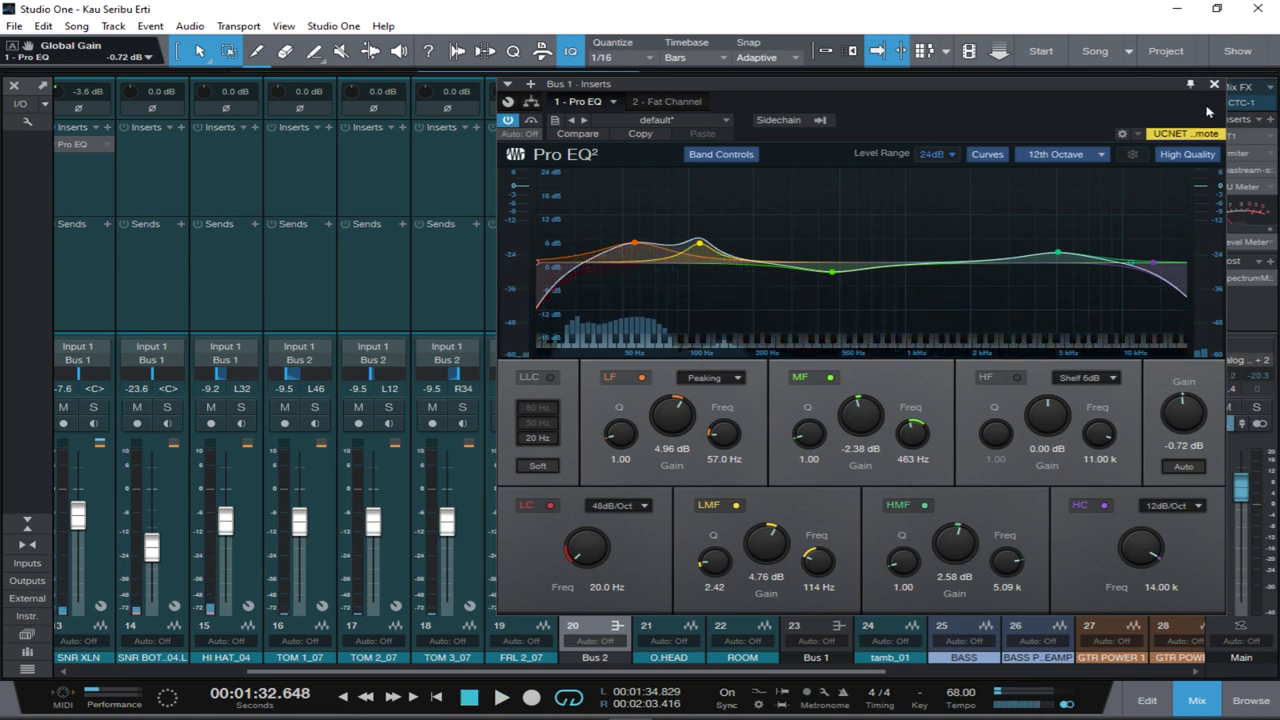
click(1214, 84)
Move the tamb_01 channel ahead of Bus 1 in the mixer, directly after ROOM.
scroll(260, 283, right, 6)
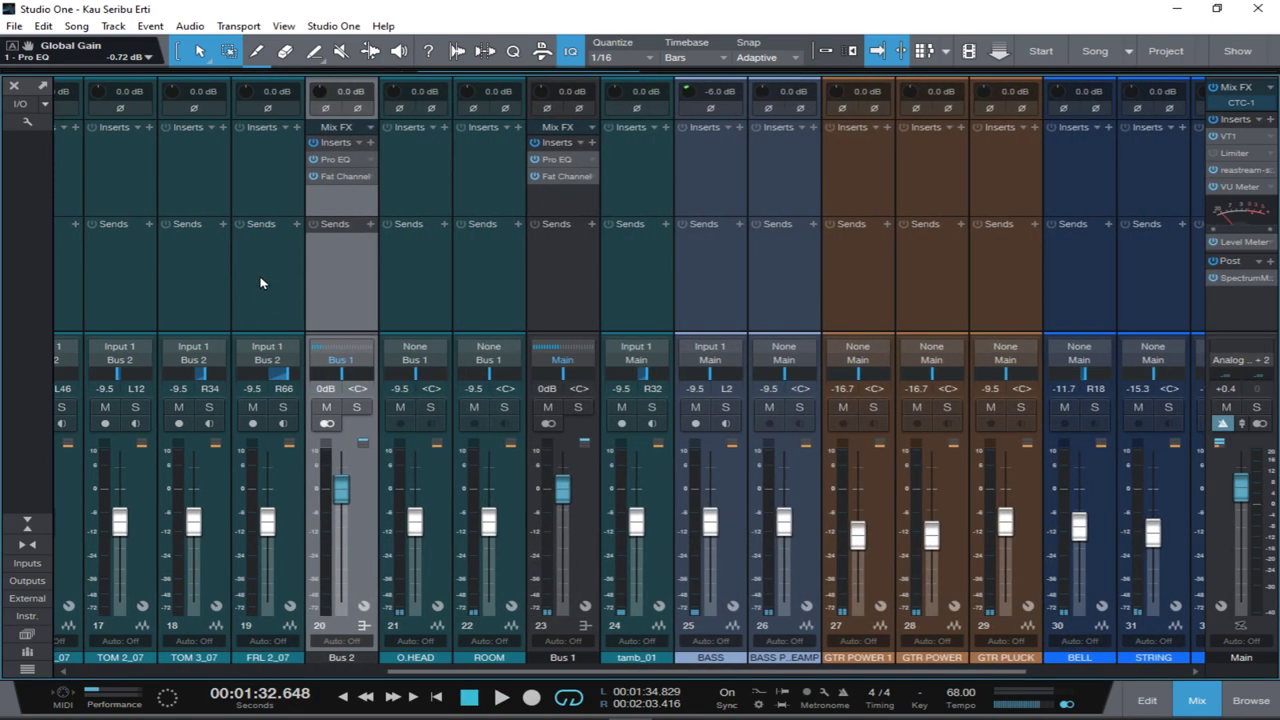
scroll(550, 316, right, 1)
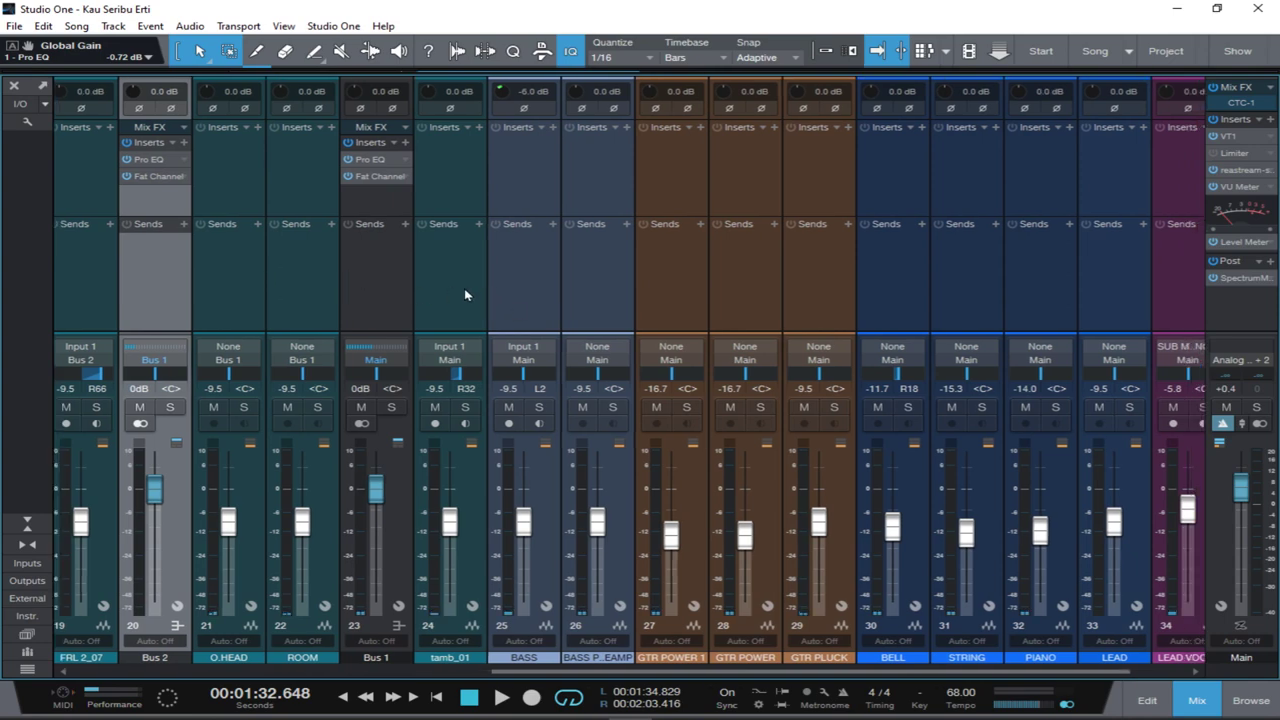
drag(464, 295, 365, 326)
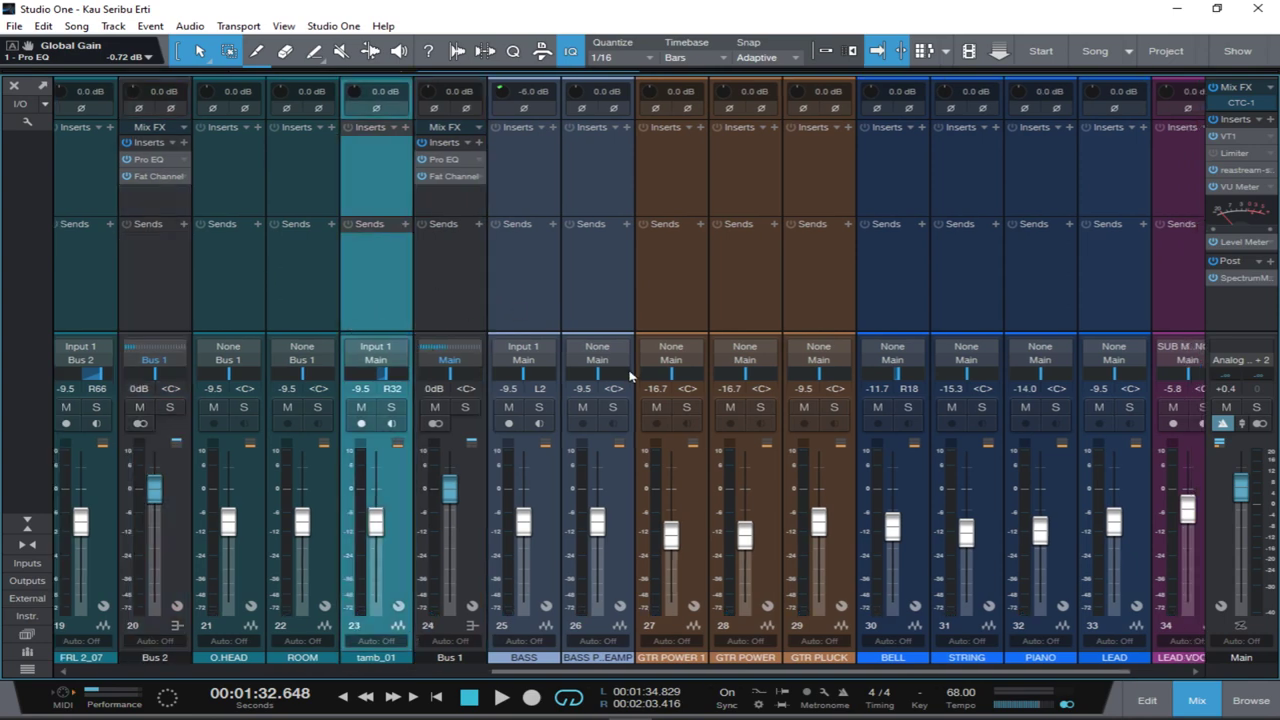
Insert the PreSonus Pro EQ effect on the tamb_01 channel.
click(1248, 700)
scroll(886, 322, down, 8)
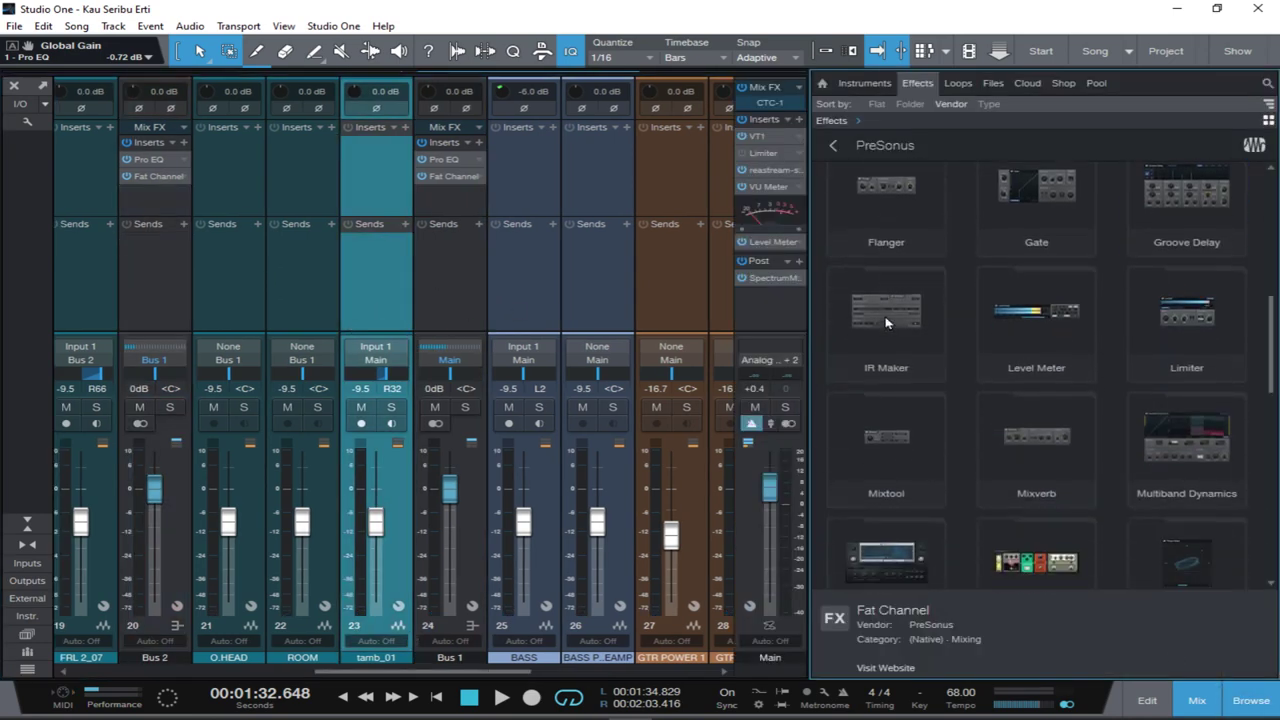
scroll(886, 322, down, 1)
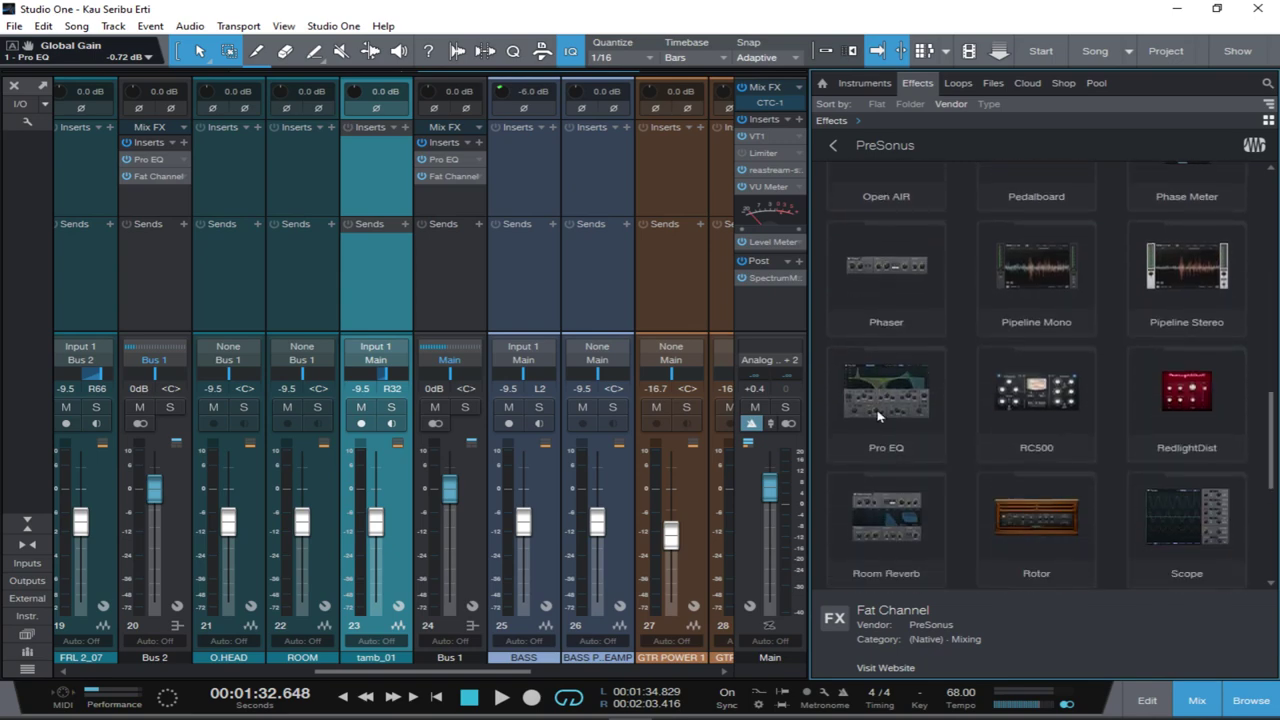
drag(879, 416, 377, 185)
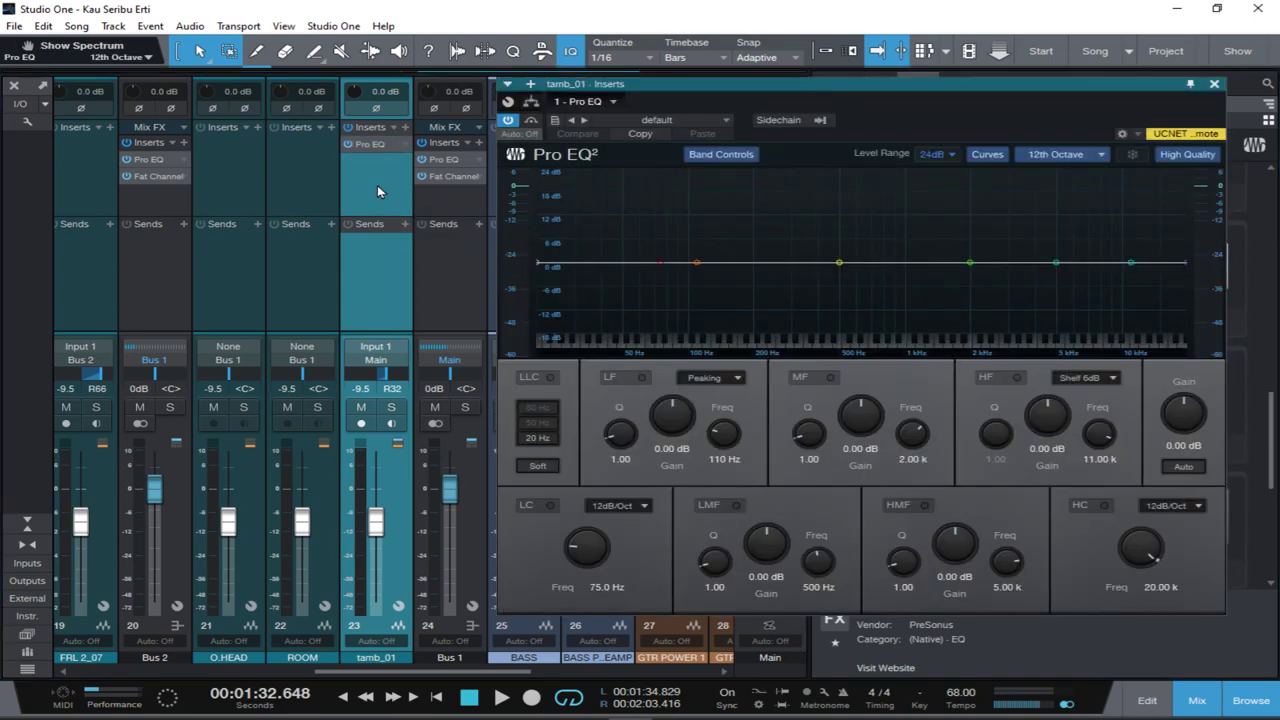
Audition the loop and raise the tambourine's HF band to about 1 dB at 9.40 kHz, with its type set to Peaking.
key(space)
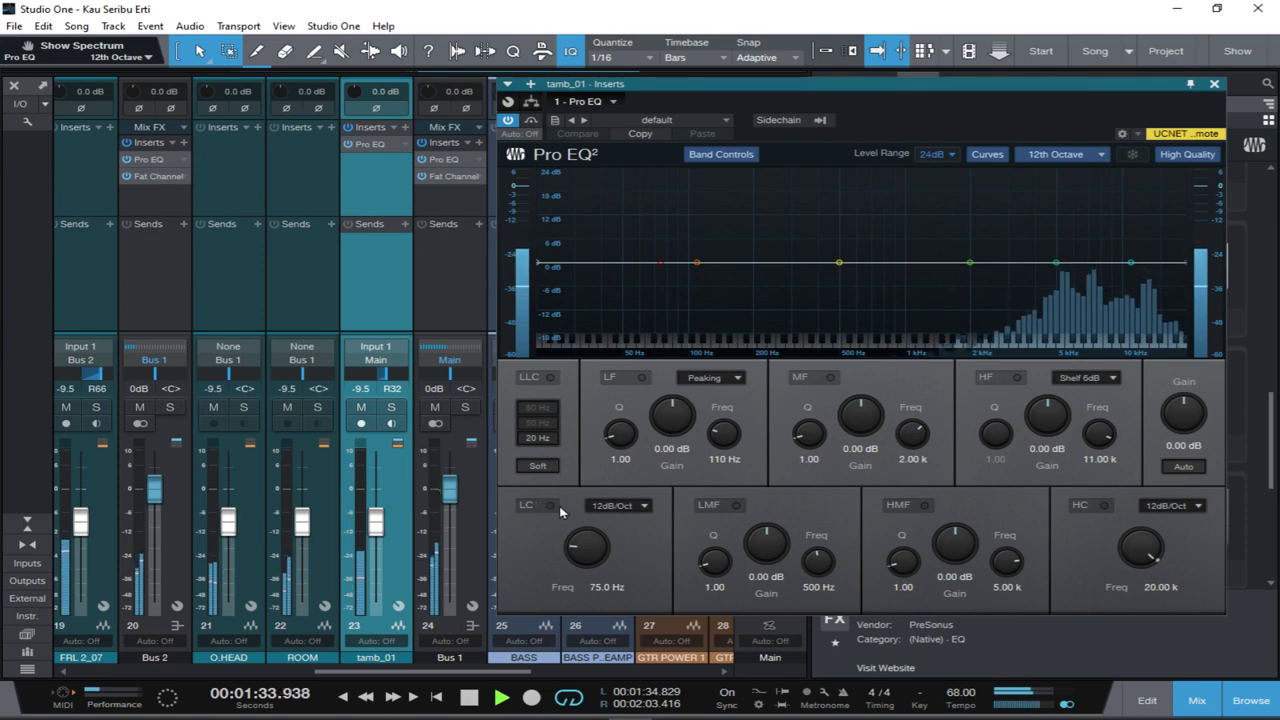
key(space)
key(space)
key(space)
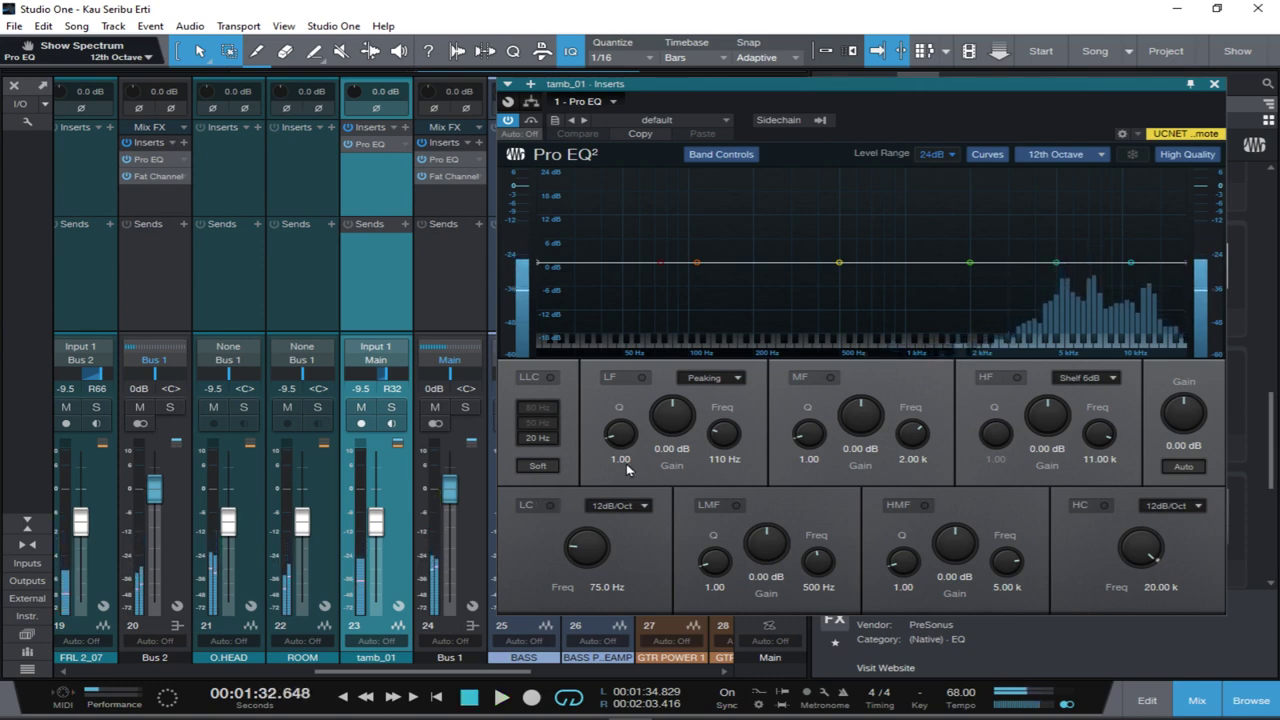
key(space)
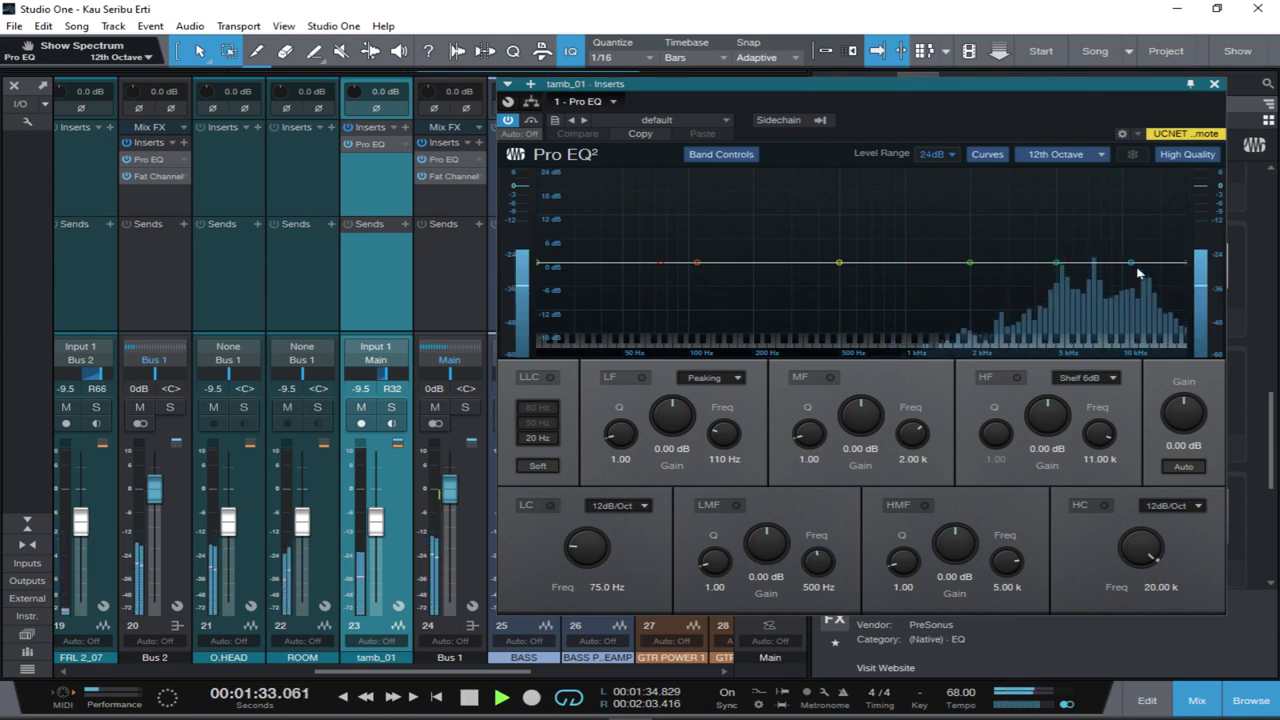
mouse_move(1130, 262)
mouse_down()
mouse_move(1116, 254)
mouse_move(1118, 266)
mouse_up()
key(space)
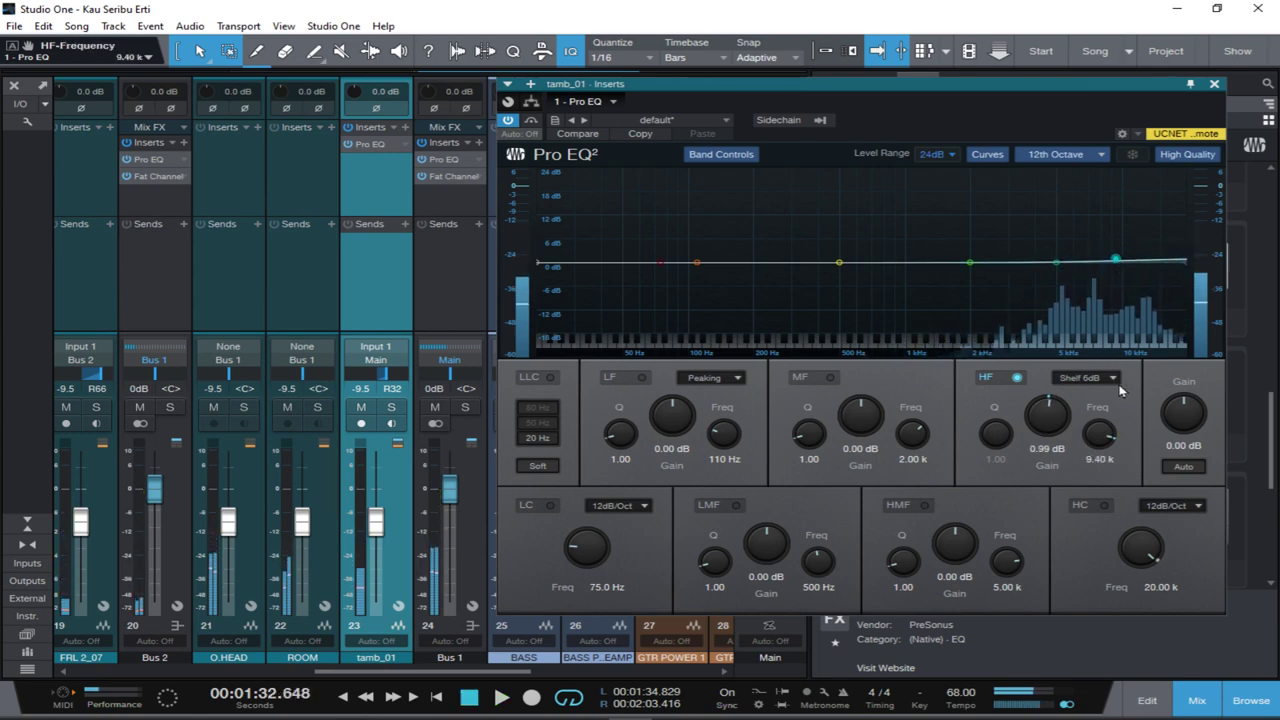
click(1112, 378)
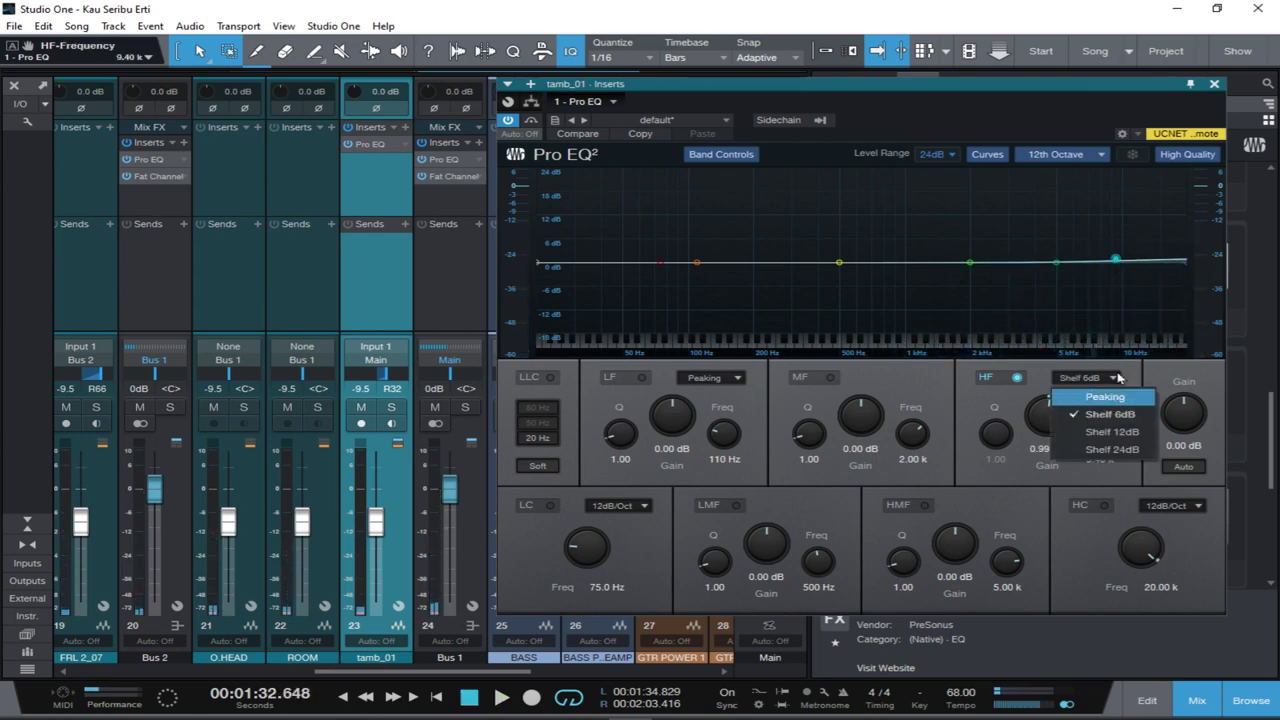
click(1105, 397)
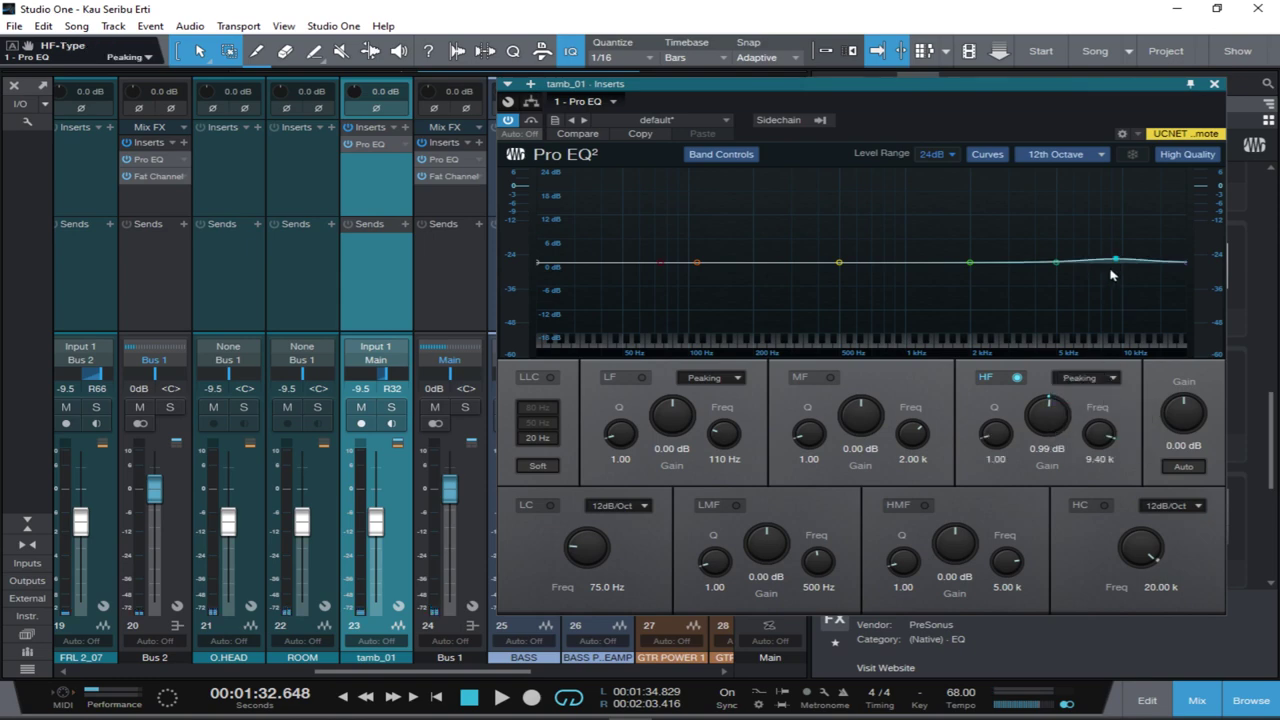
Boost the tambourine's HF band to about 4.17 dB at 10.43 kHz during playback.
key(space)
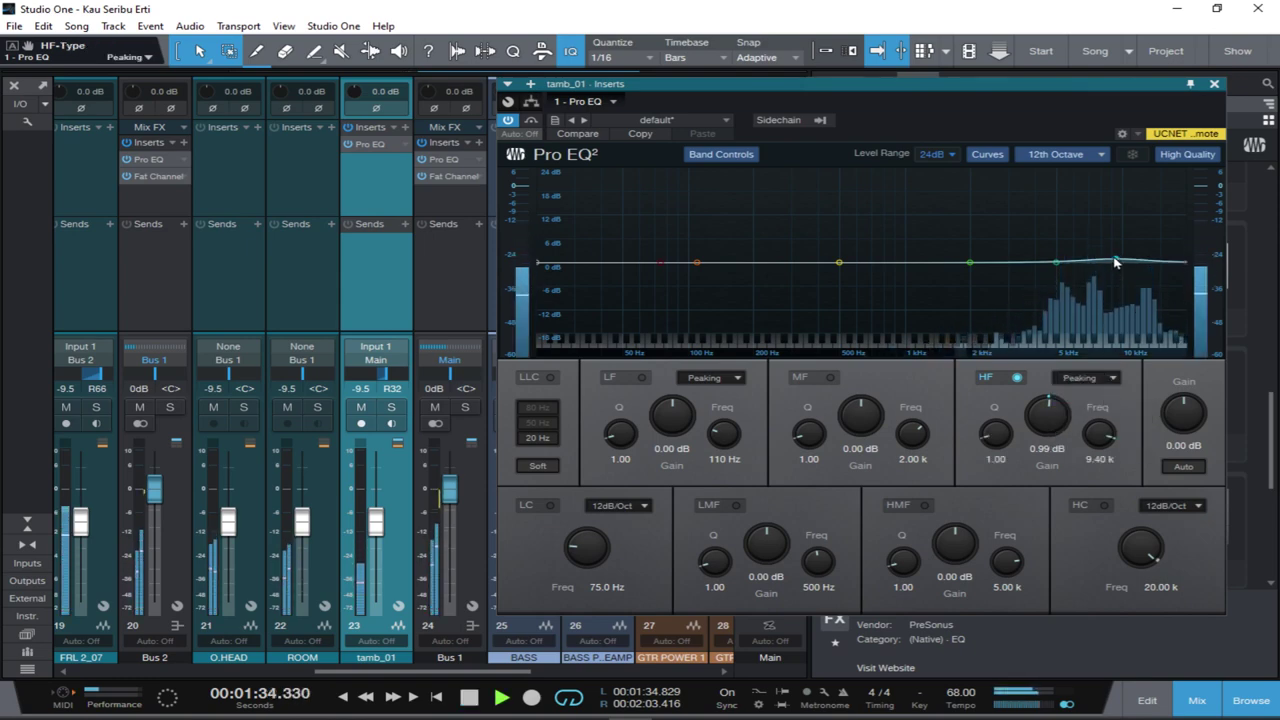
mouse_move(1116, 262)
mouse_down()
mouse_move(1122, 244)
mouse_move(1127, 254)
mouse_up()
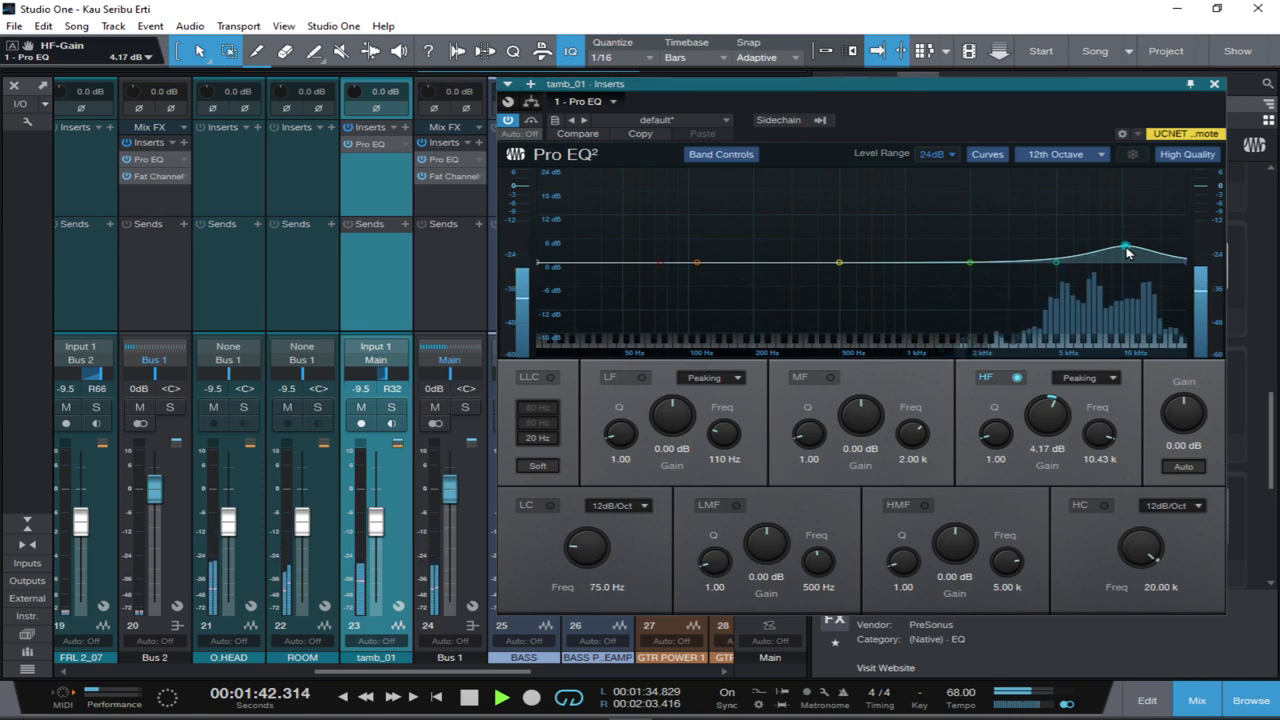
key(space)
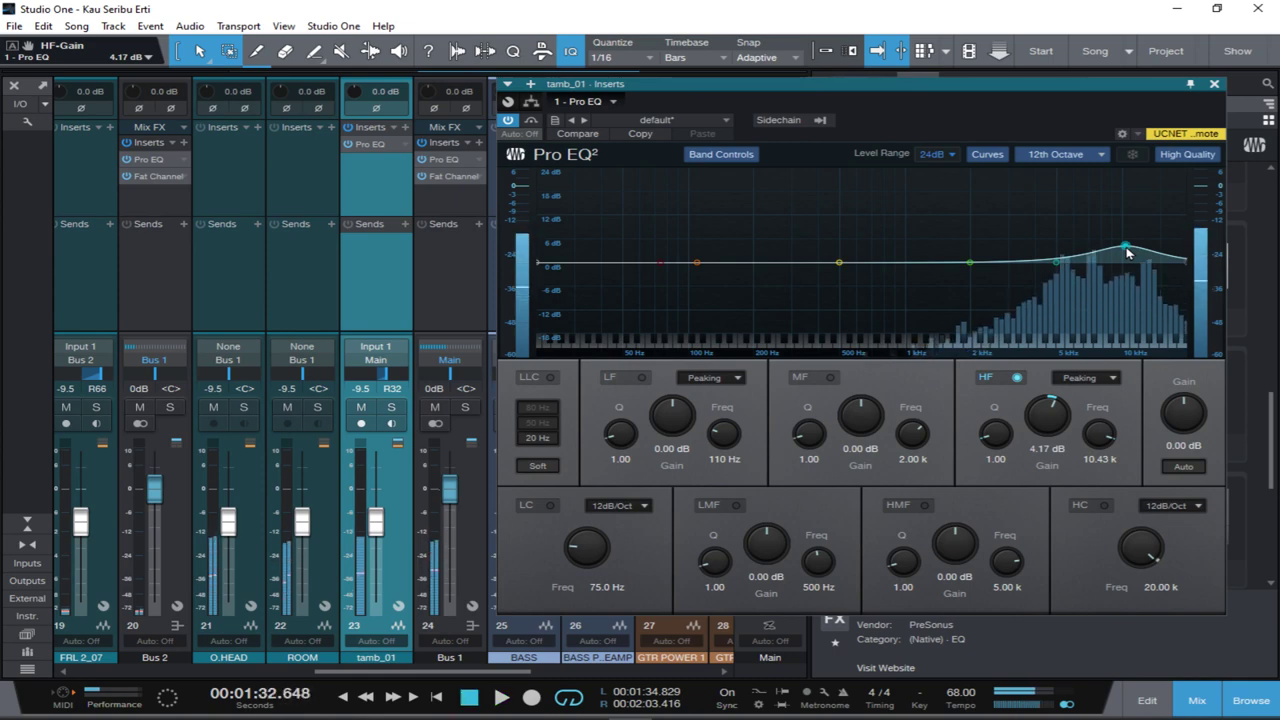
Compare the tambourine with its Pro EQ bypassed and active while the loop plays.
click(508, 121)
key(space)
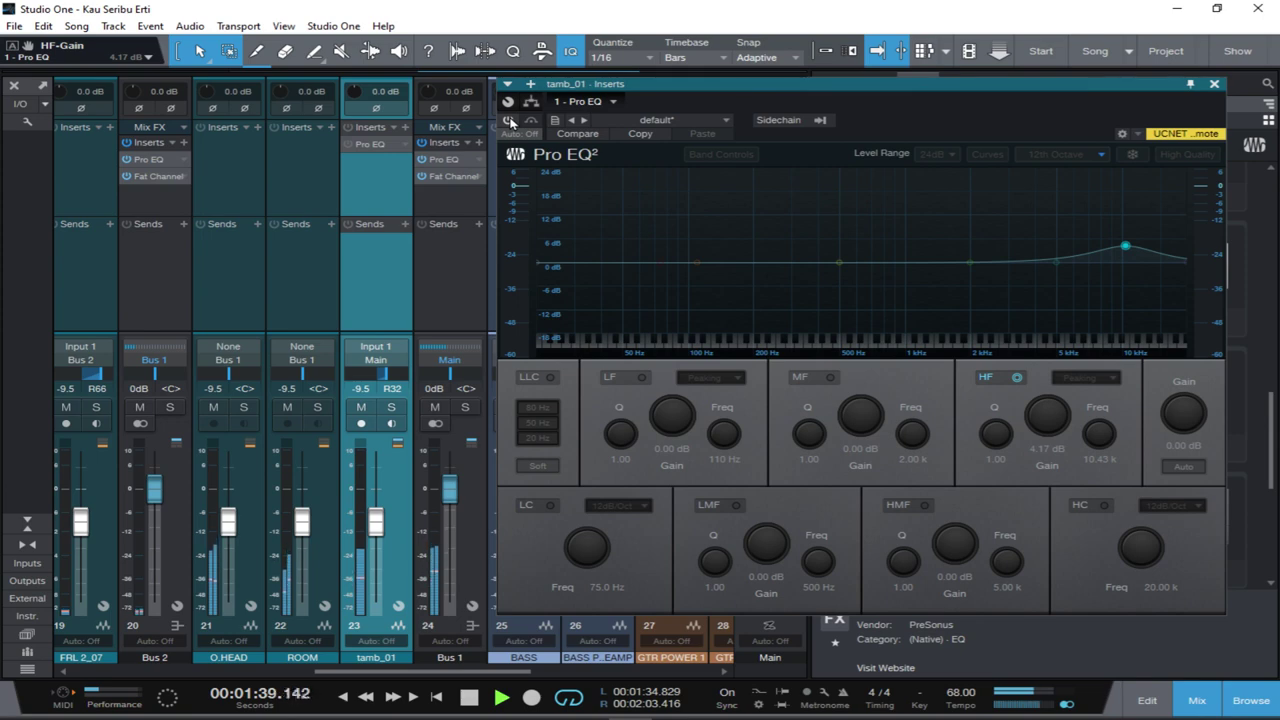
click(509, 121)
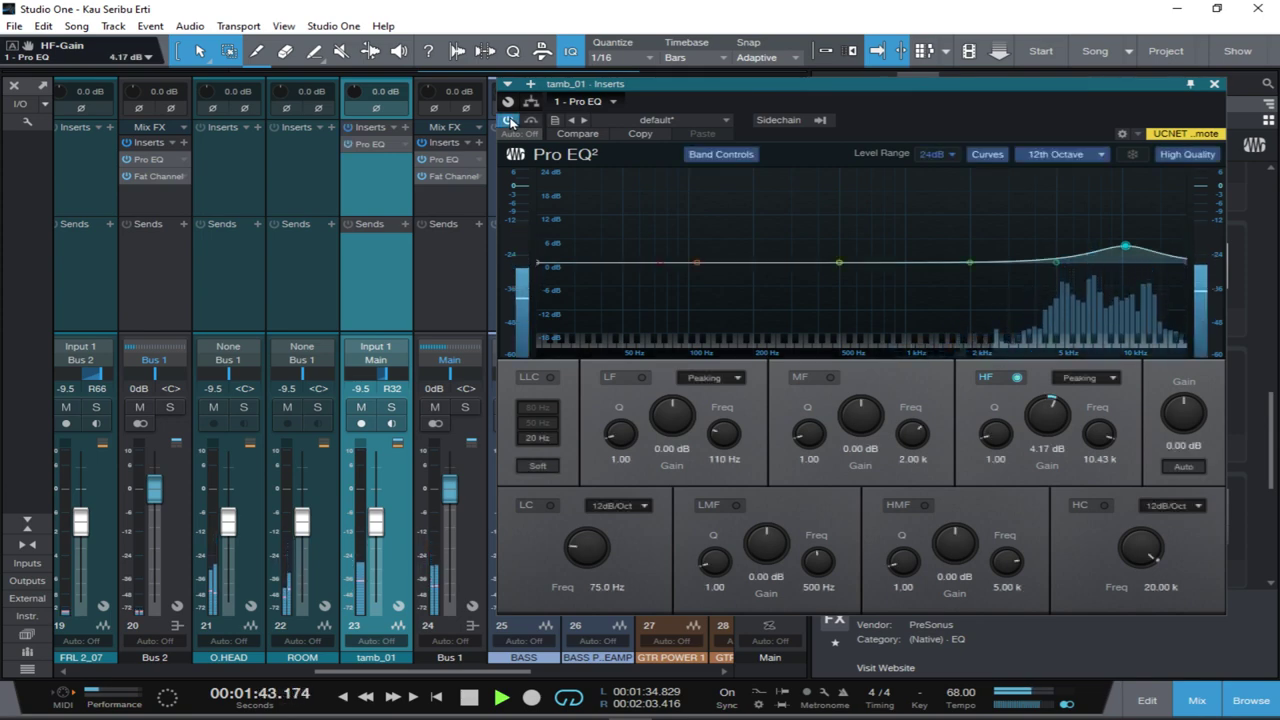
click(509, 121)
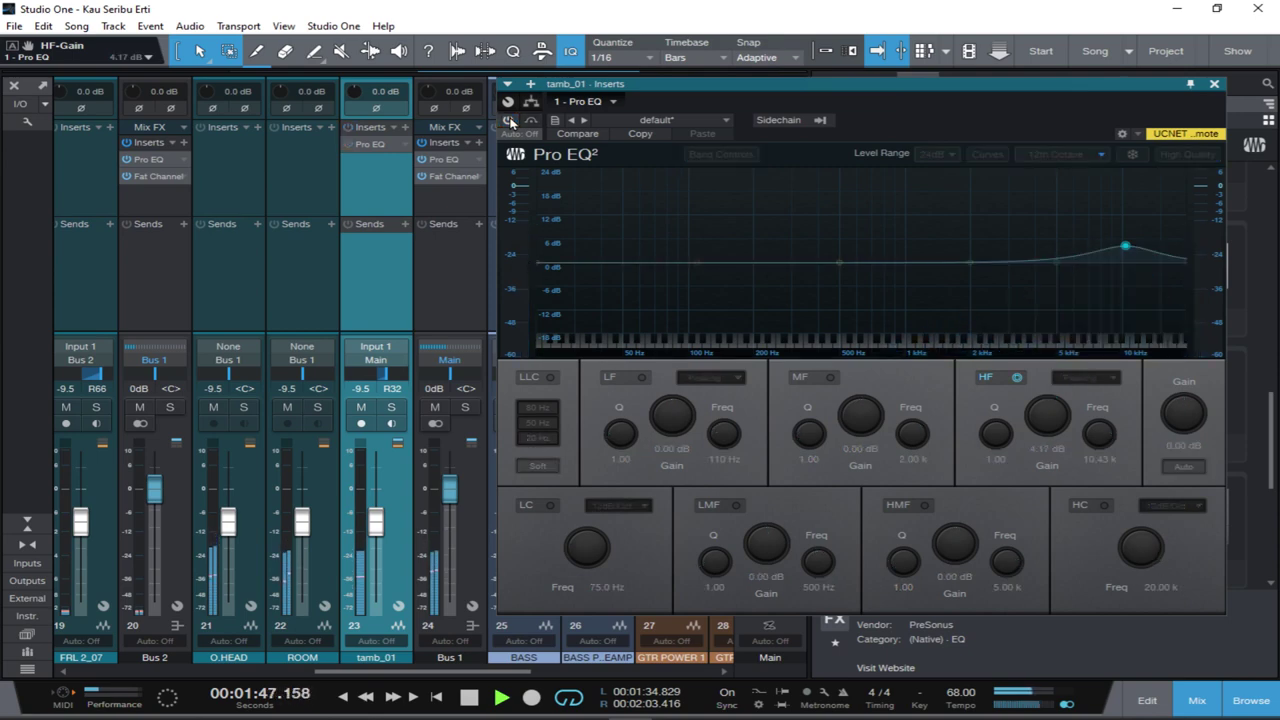
click(509, 121)
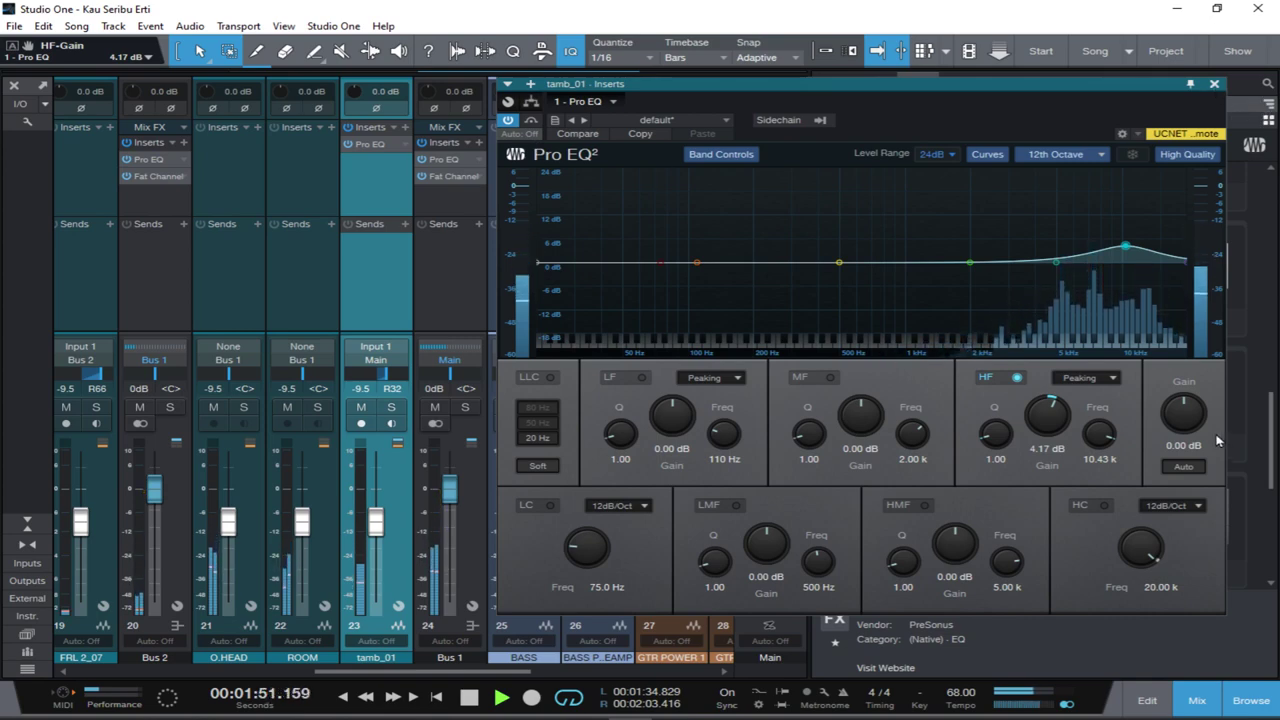
Lower the tambourine Pro EQ's output gain to -1.98 dB, compare it against bypass, and close the EQ.
drag(1182, 405, 1180, 411)
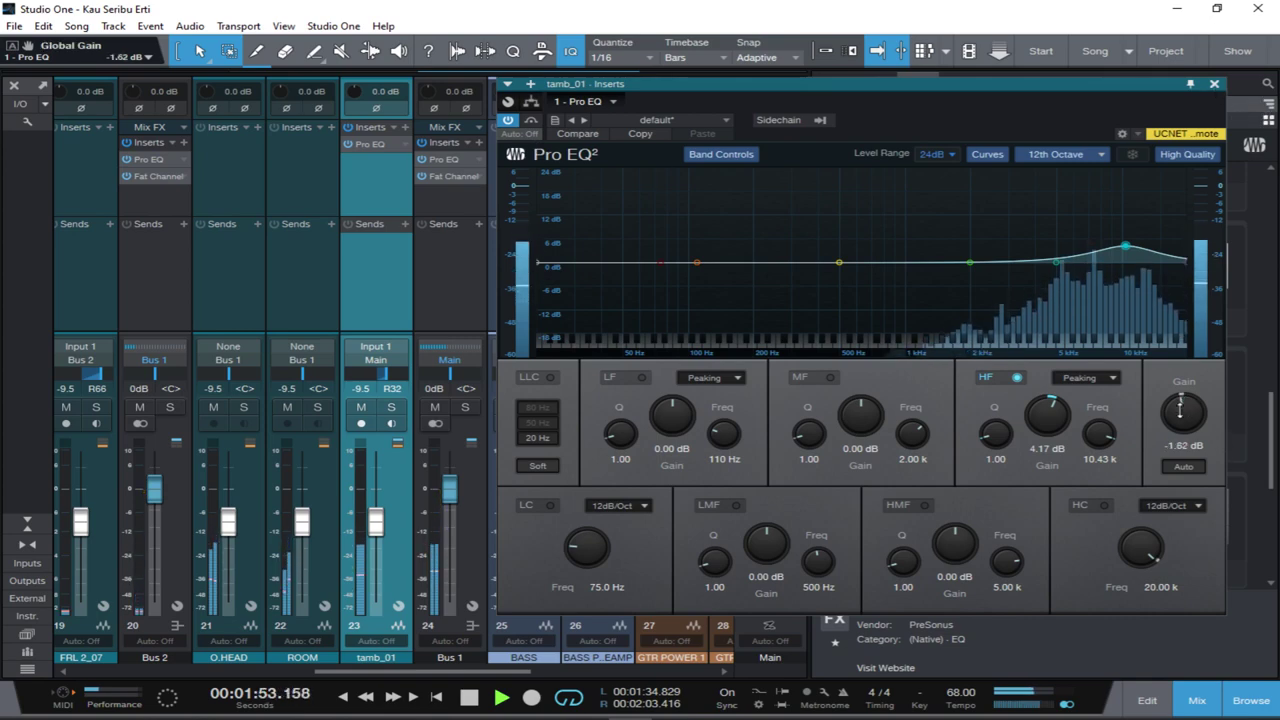
click(509, 121)
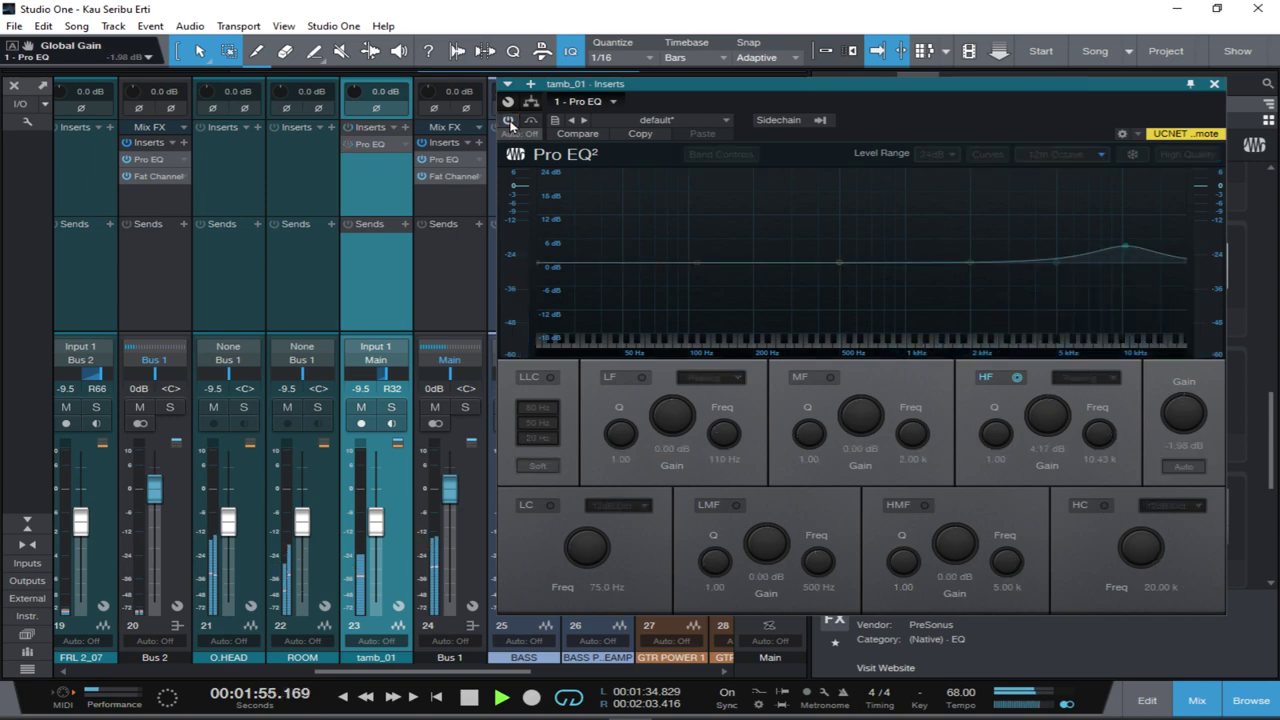
click(509, 121)
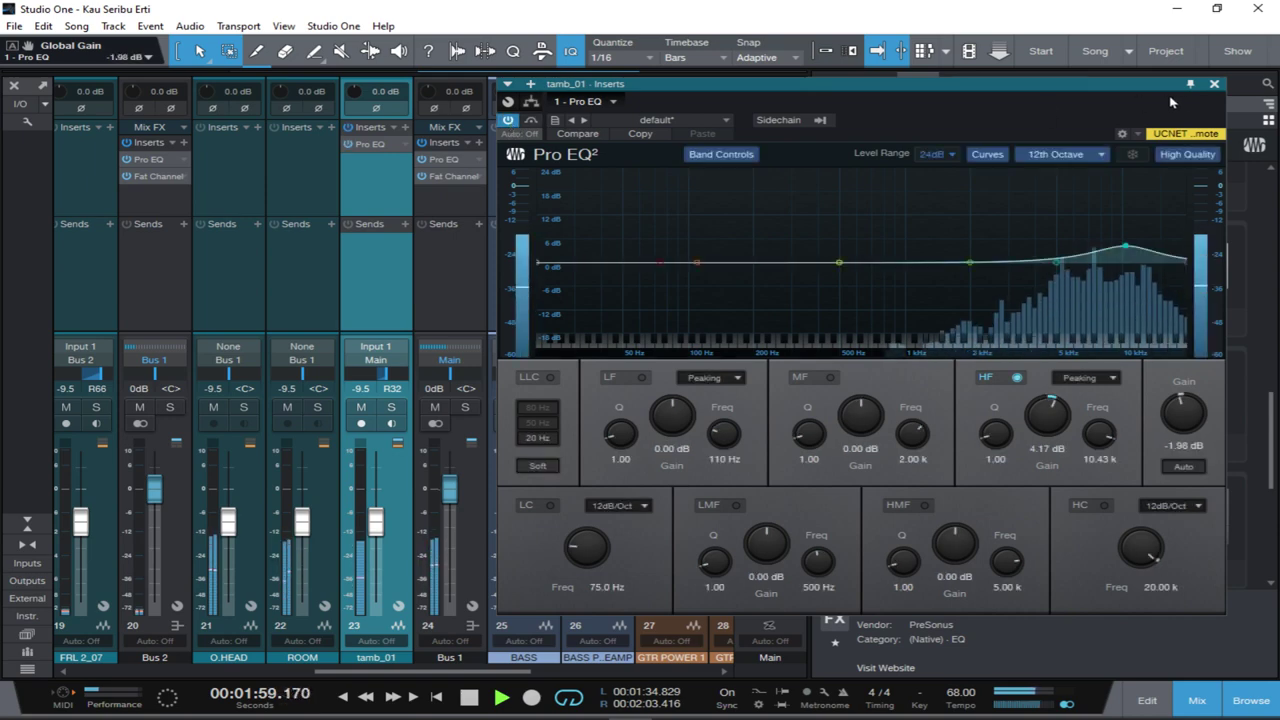
click(1214, 84)
key(space)
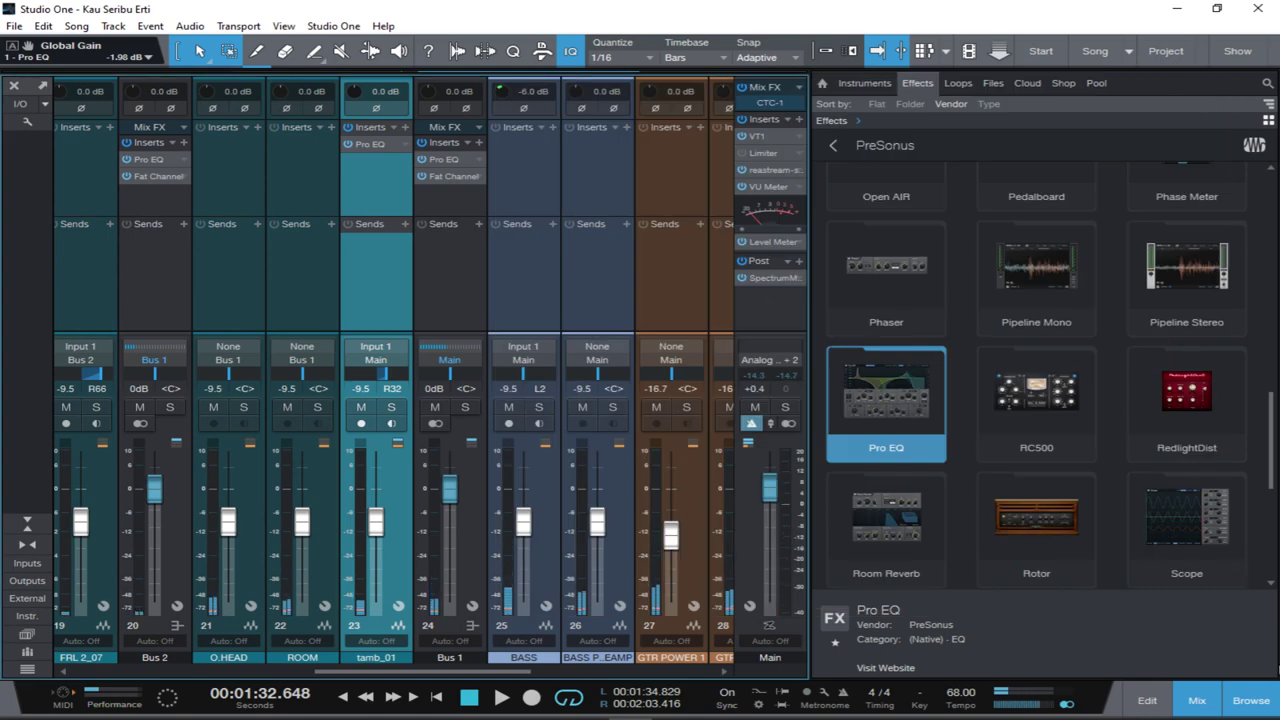
Select the BASS channel and audition it in the full mix and soloed.
click(1254, 703)
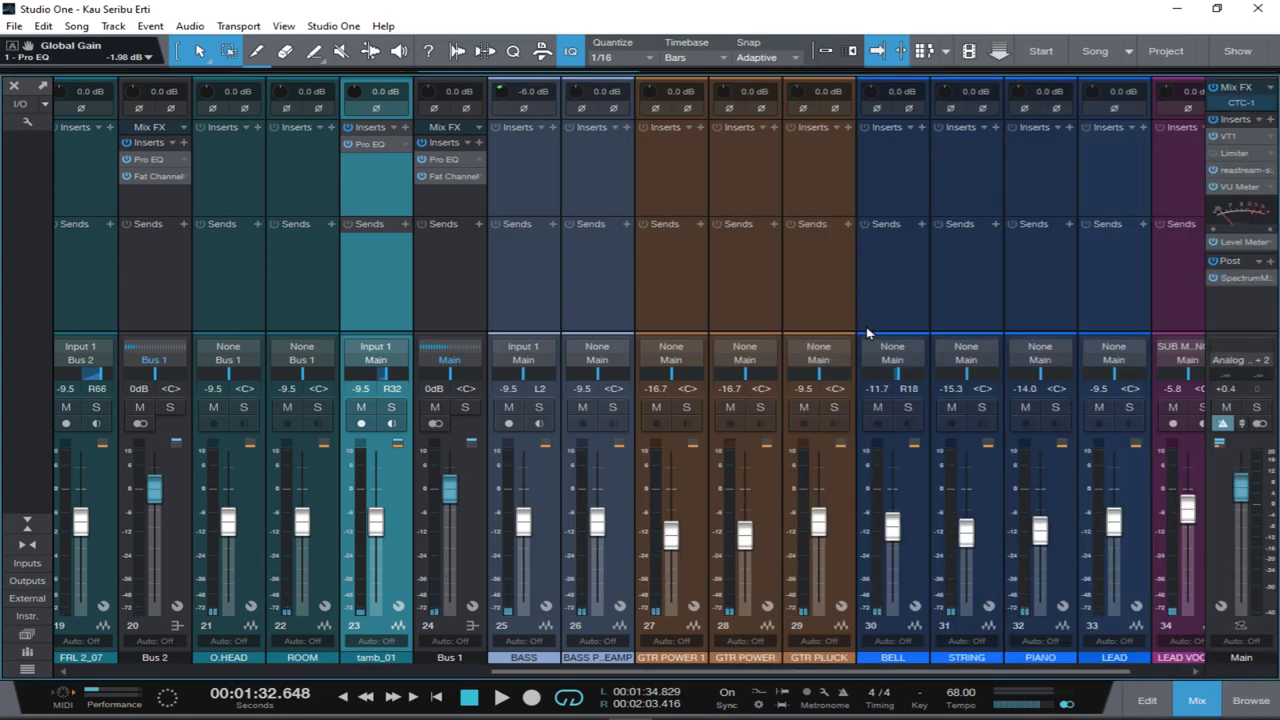
scroll(573, 311, left, 2)
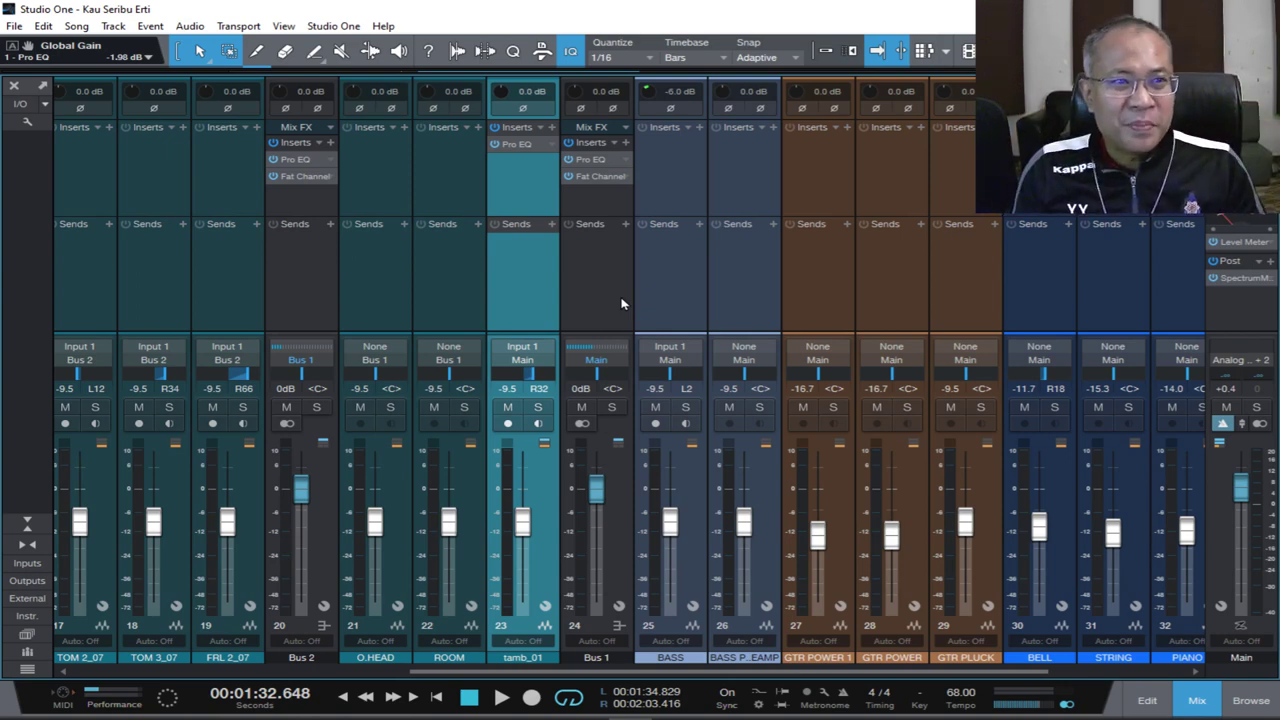
scroll(621, 304, left, 1)
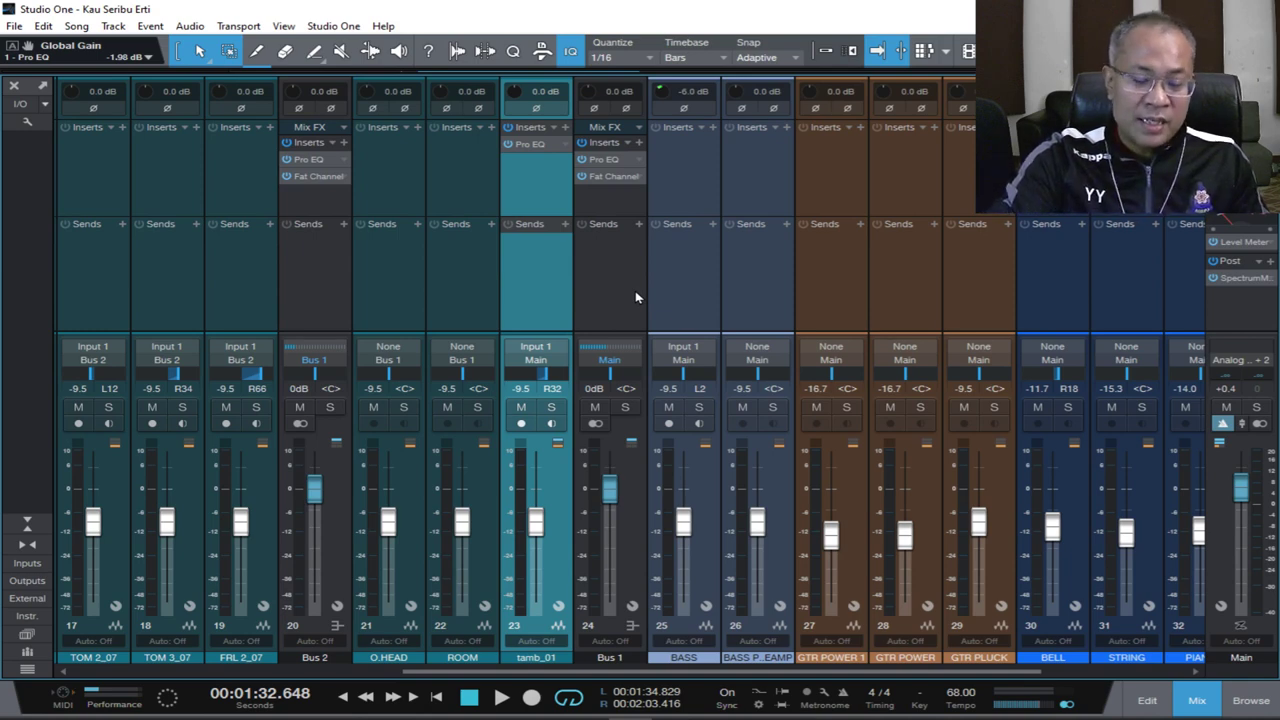
scroll(635, 297, right, 4)
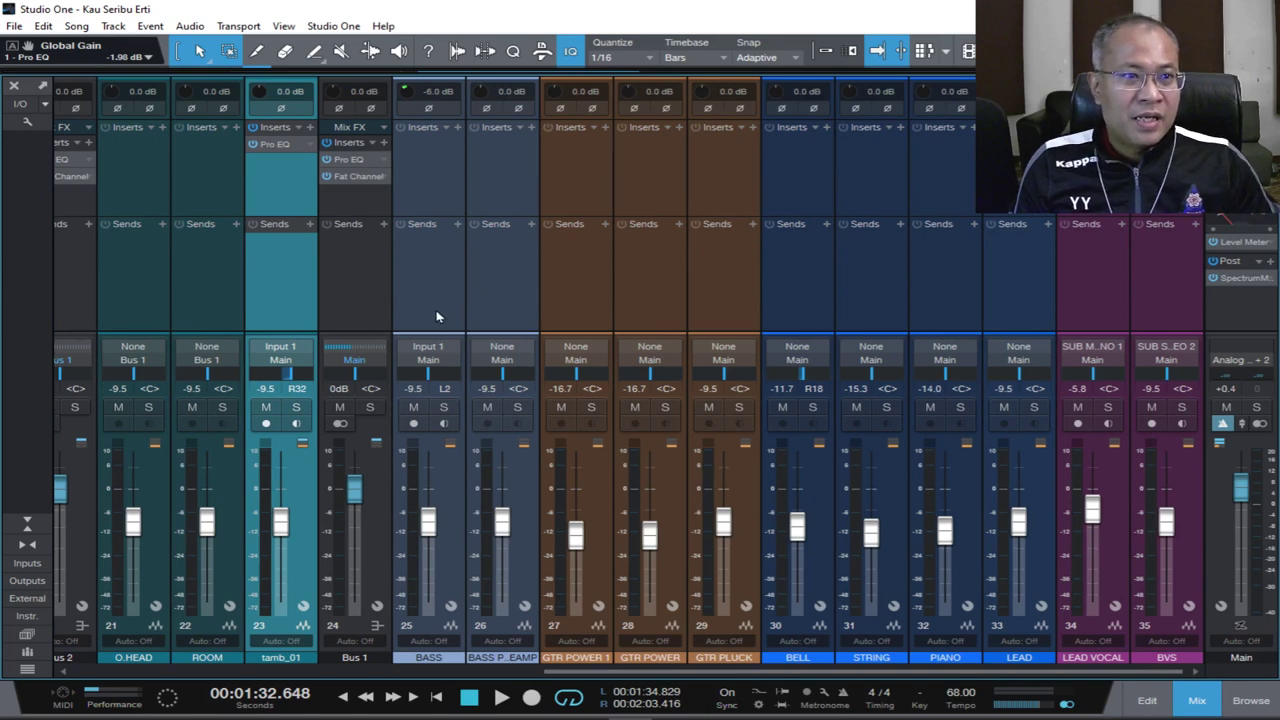
click(436, 316)
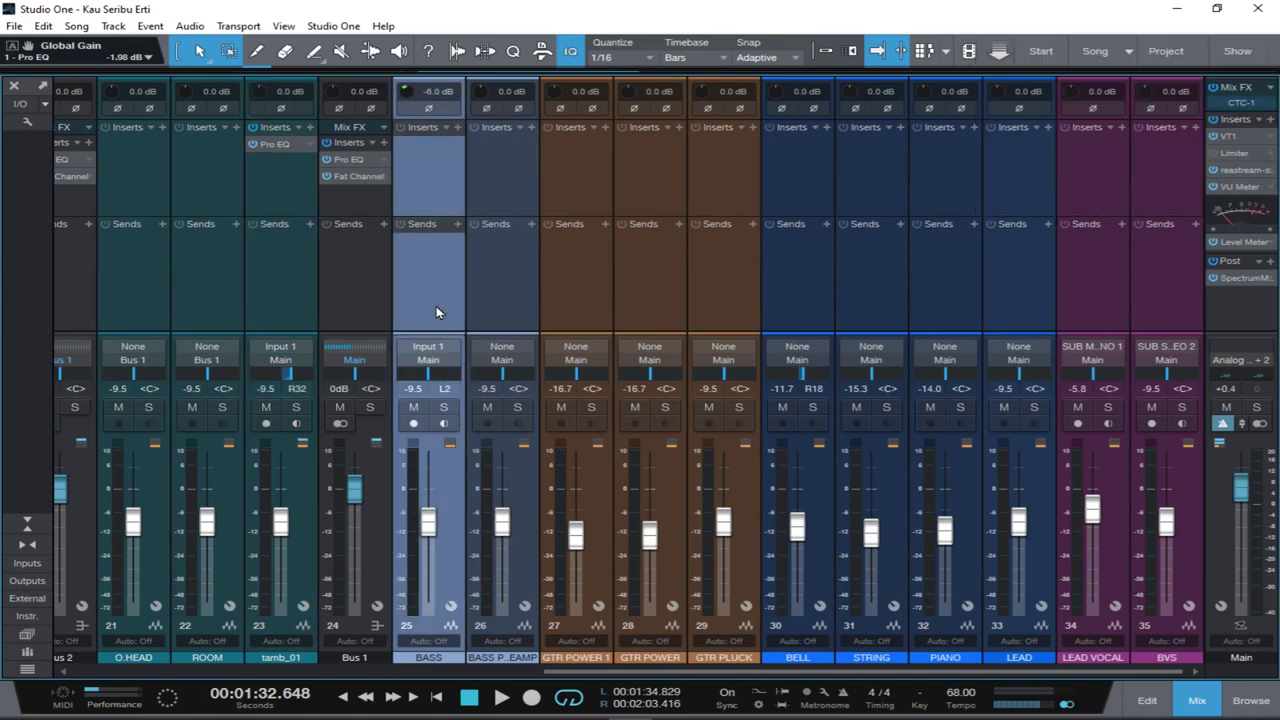
key(space)
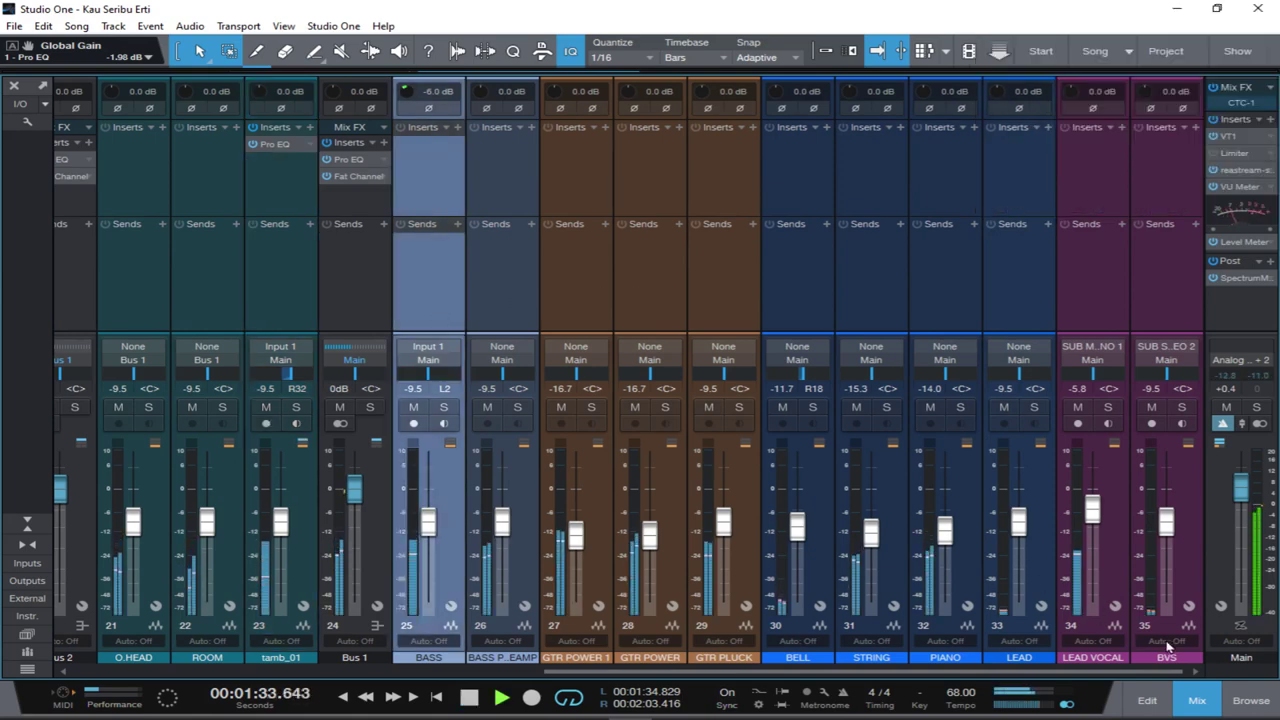
click(446, 409)
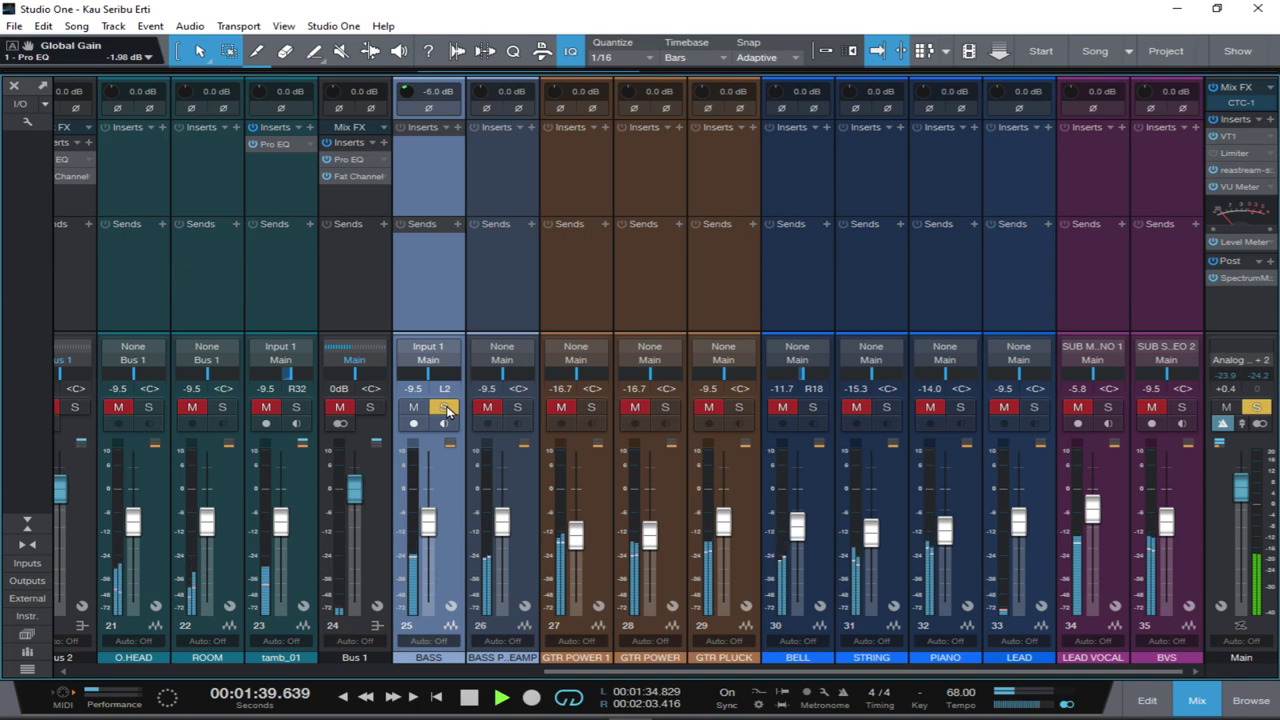
key(space)
click(446, 409)
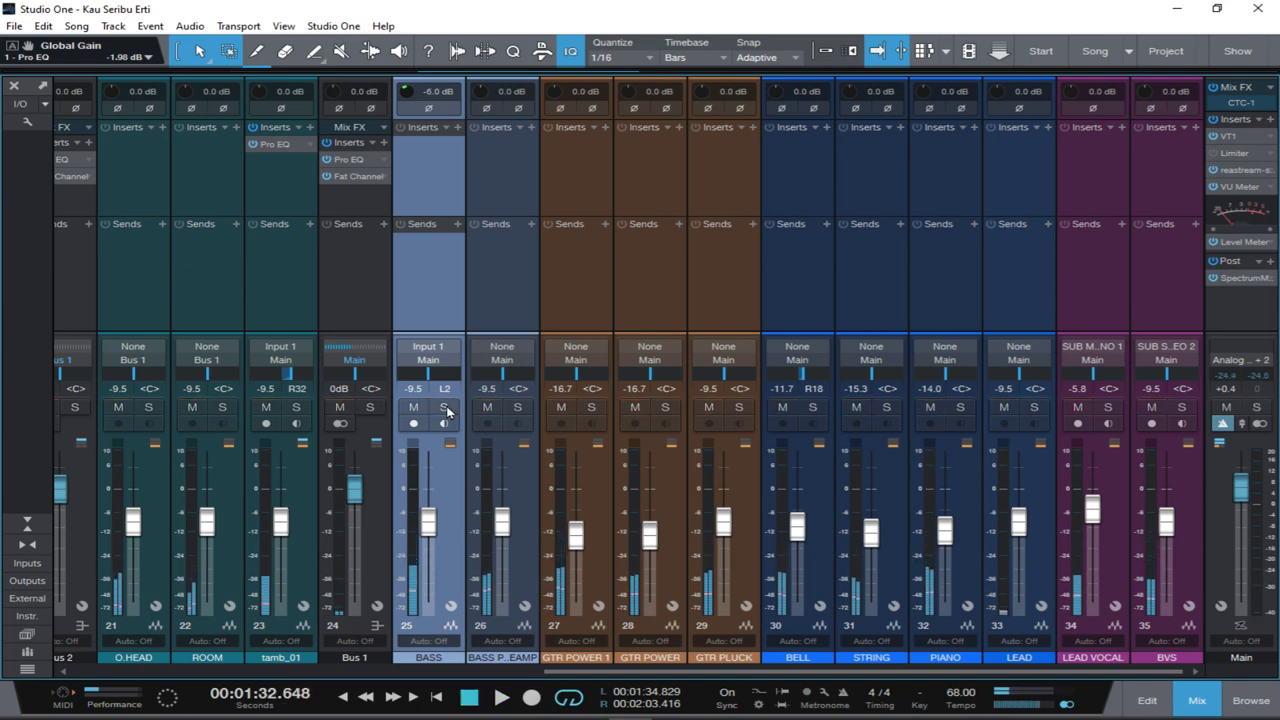
Insert the PreSonus Pro EQ effect on the BASS channel.
click(1250, 699)
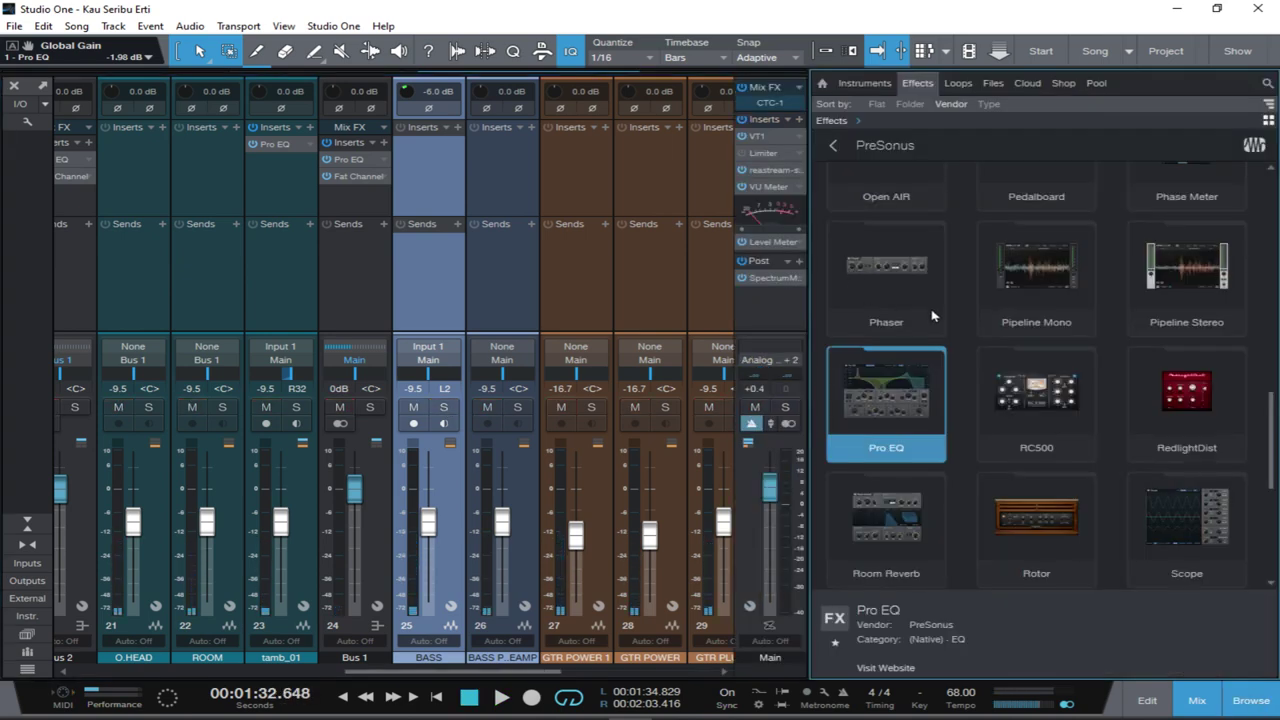
scroll(932, 316, up, 1)
scroll(941, 319, down, 1)
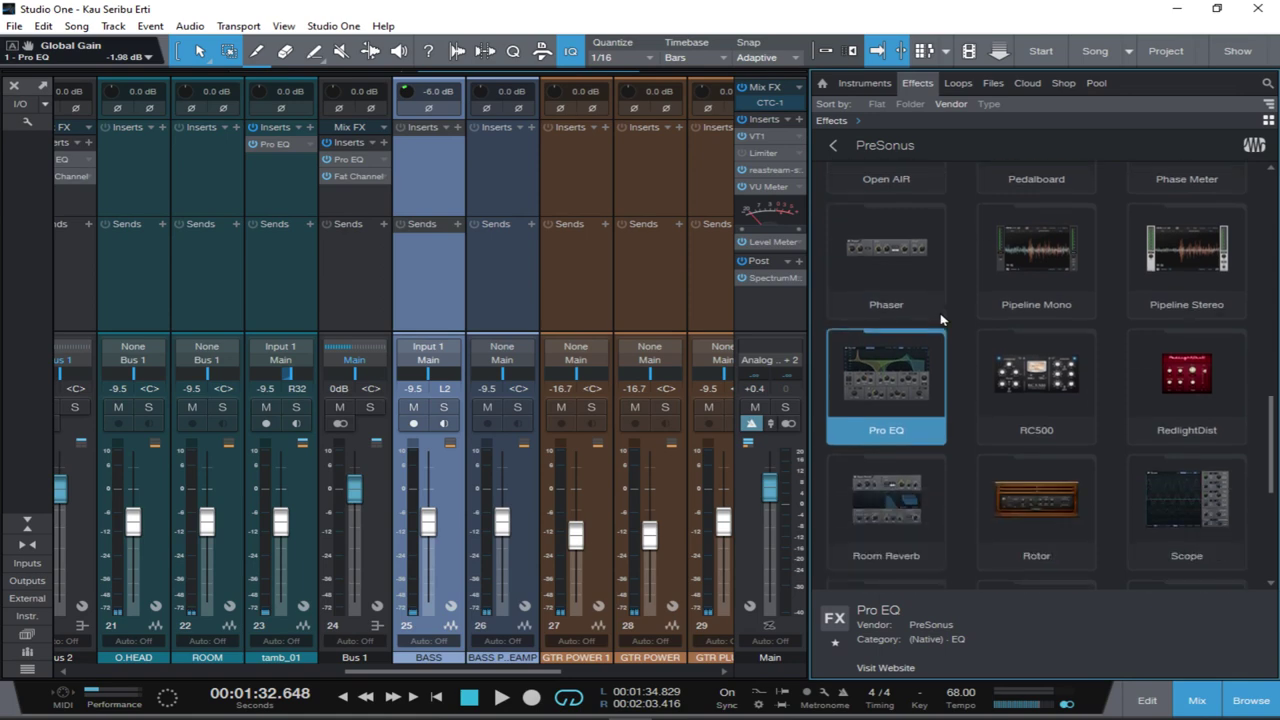
drag(895, 392, 420, 181)
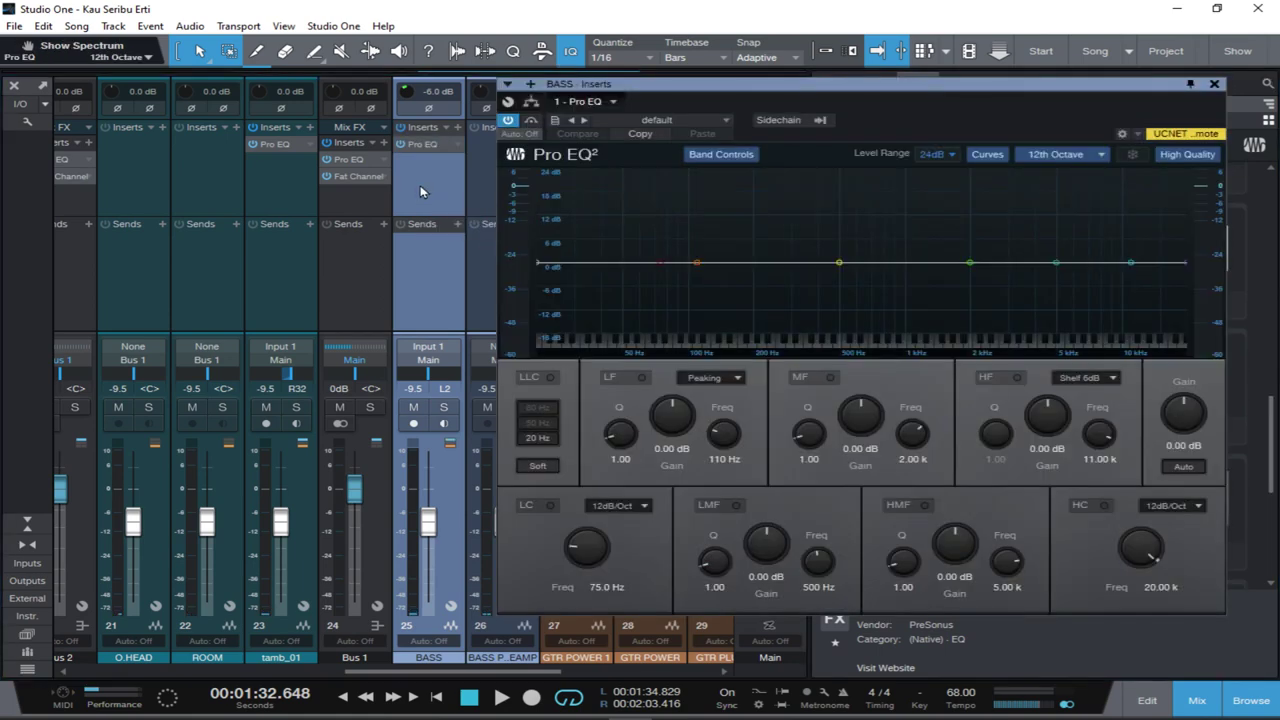
Enable the low cut in the BASS Pro EQ at 20 Hz with a 48dB/Oct slope.
key(space)
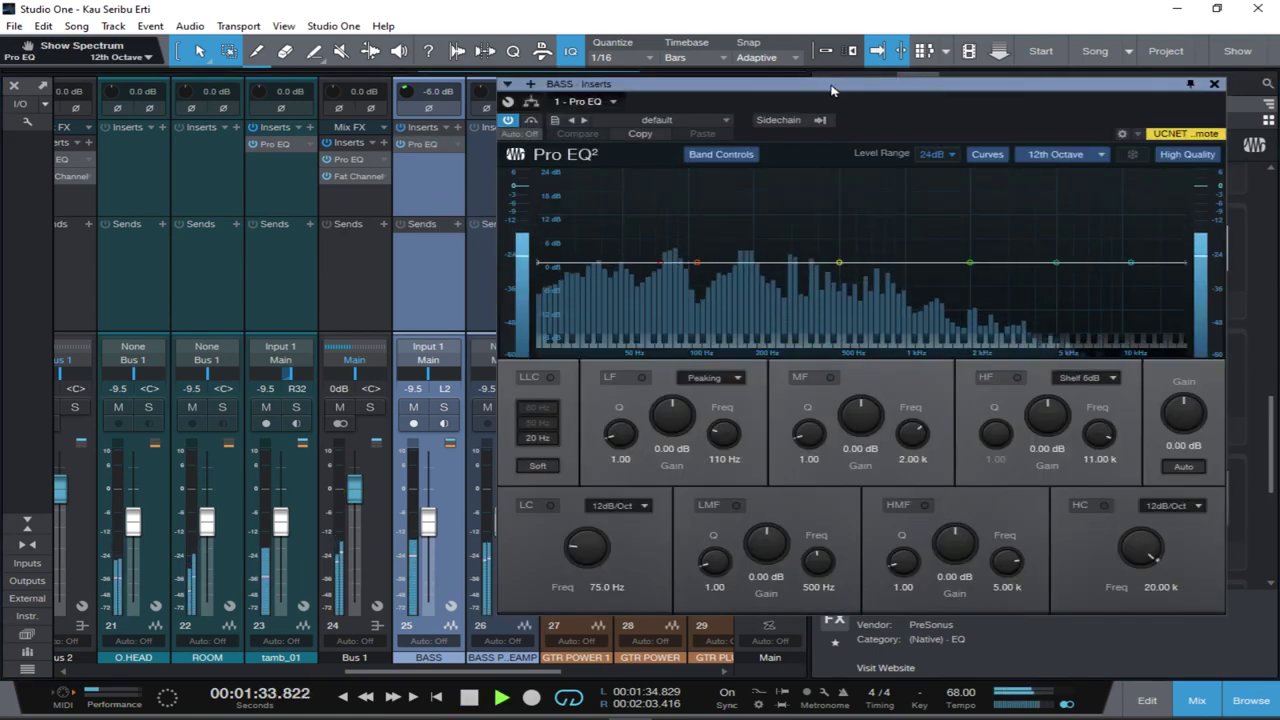
click(549, 505)
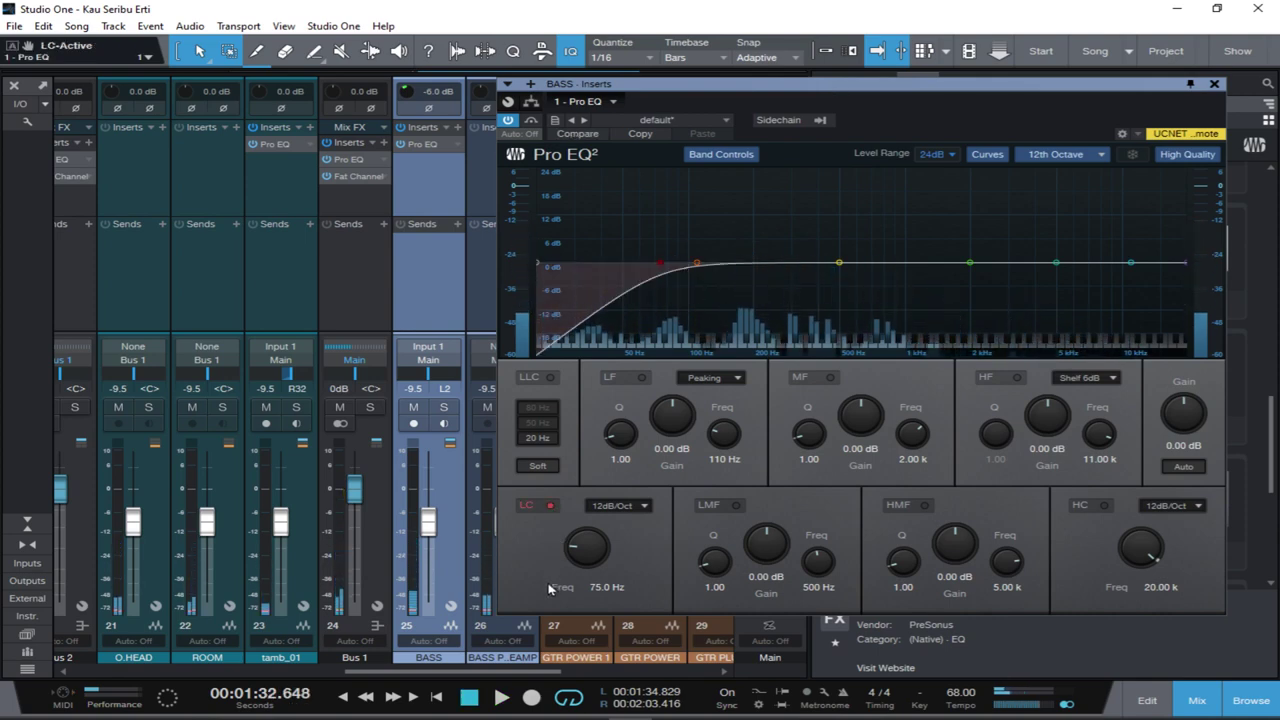
click(602, 588)
text(20)
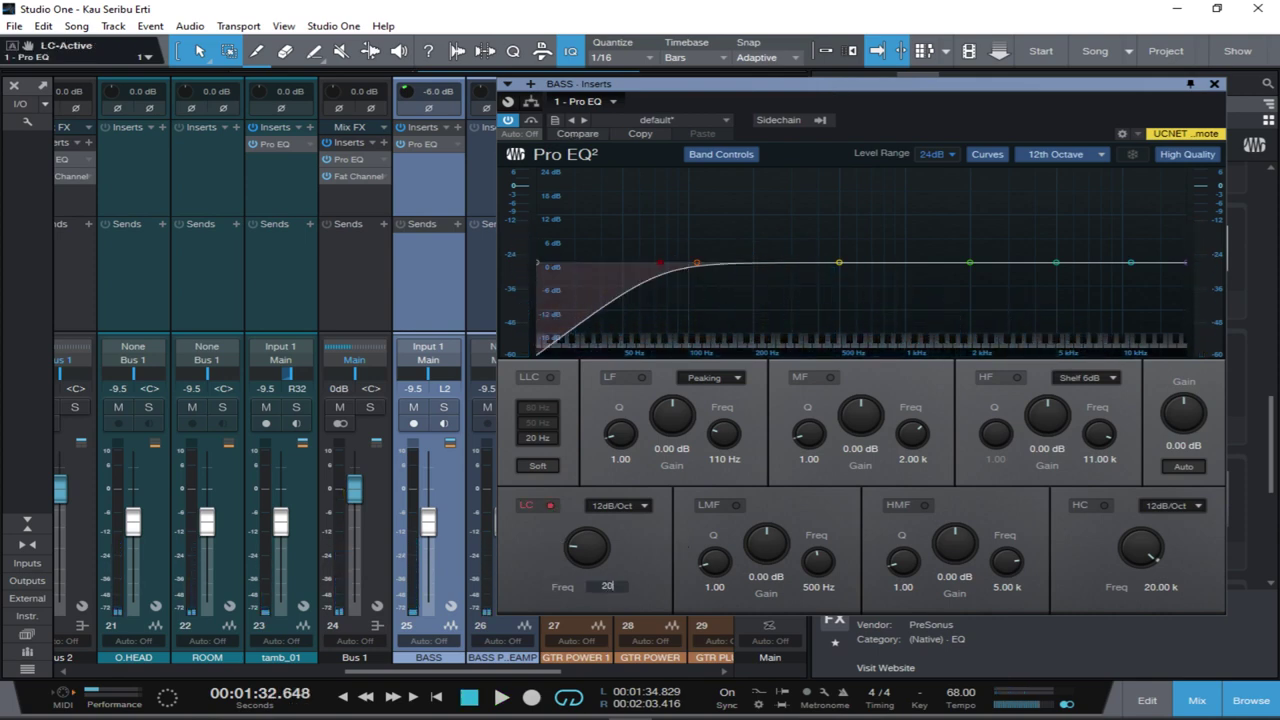
key(Return)
click(644, 507)
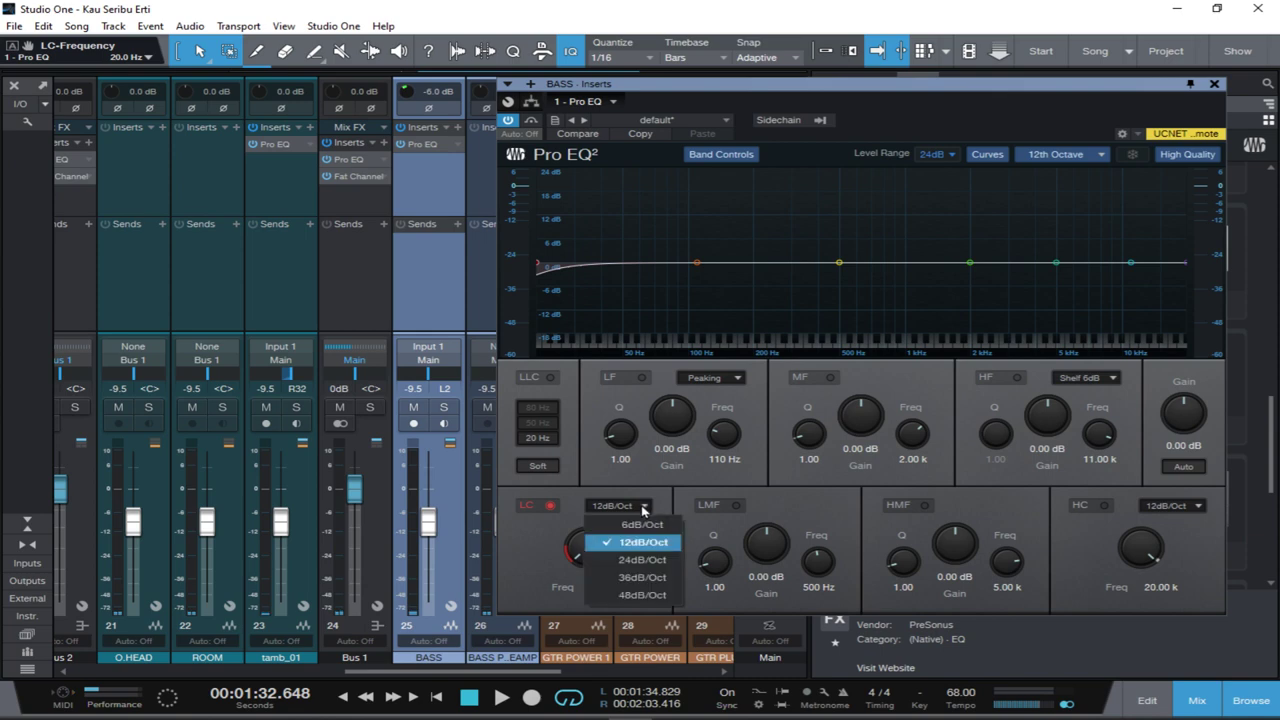
click(626, 595)
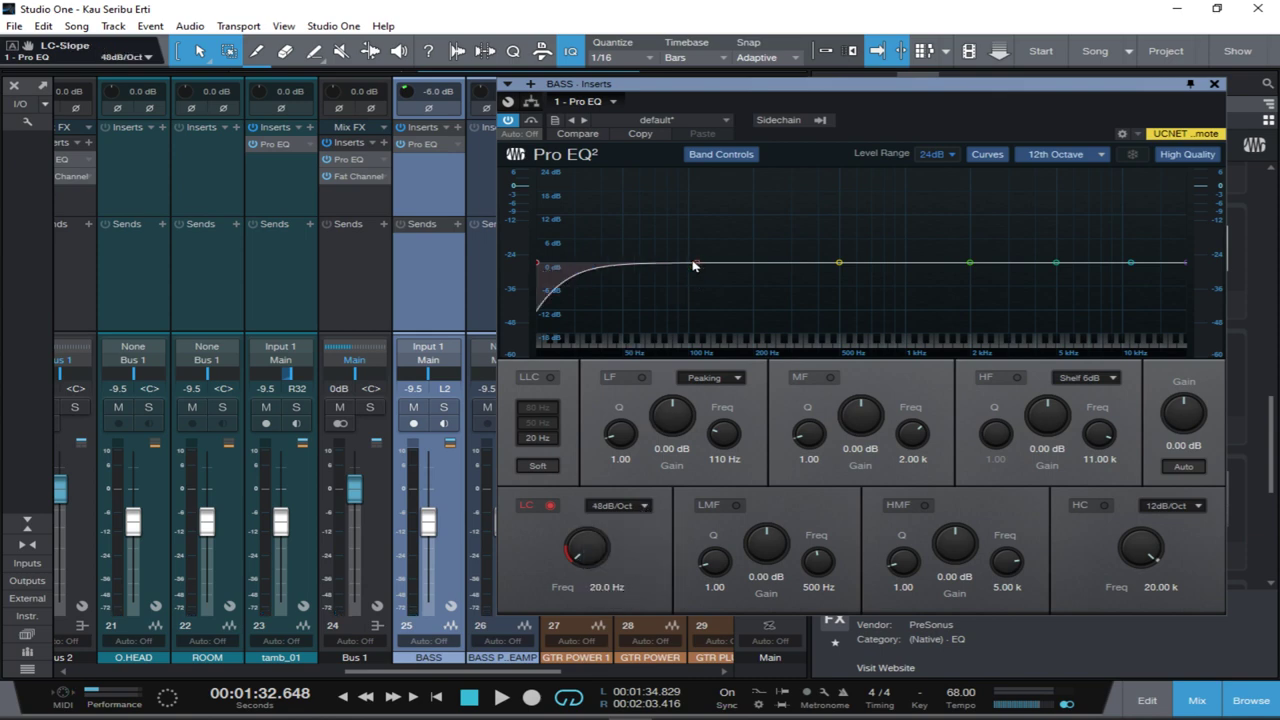
Boost the bass's LF band to about 4.56 dB at 62.7 Hz while auditioning the loop.
drag(693, 265, 663, 254)
key(space)
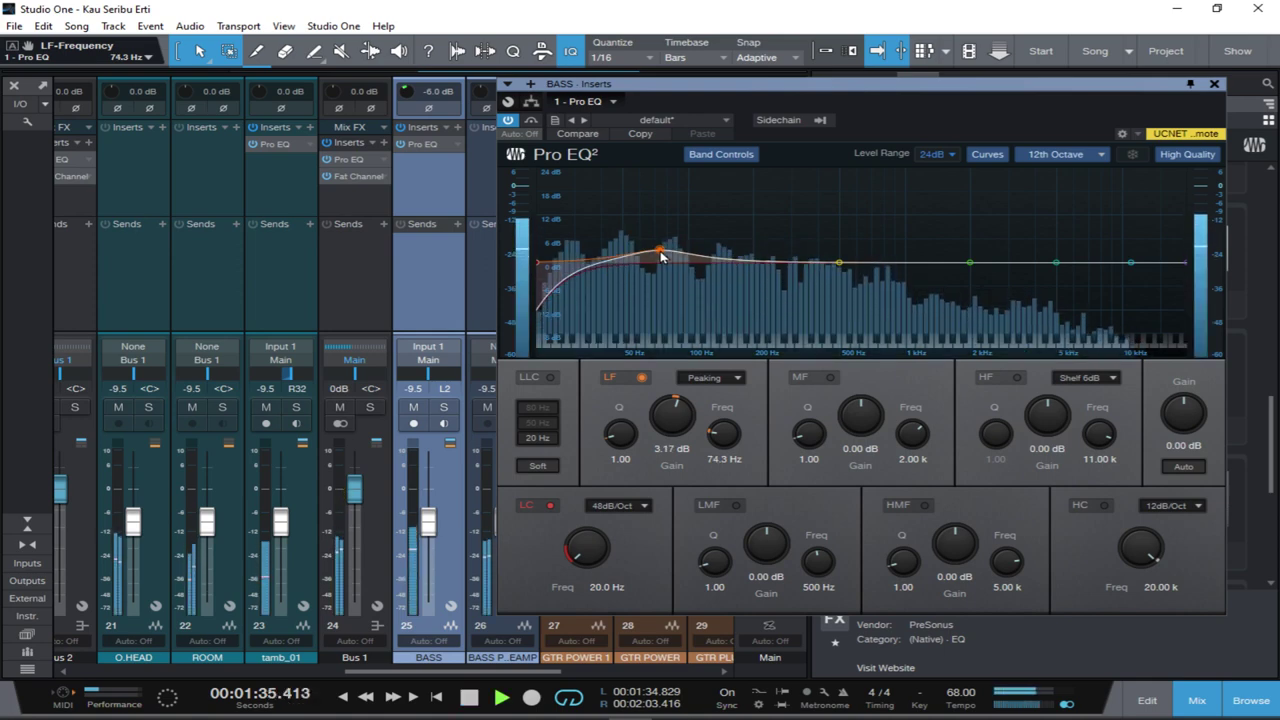
drag(660, 251, 645, 252)
key(space)
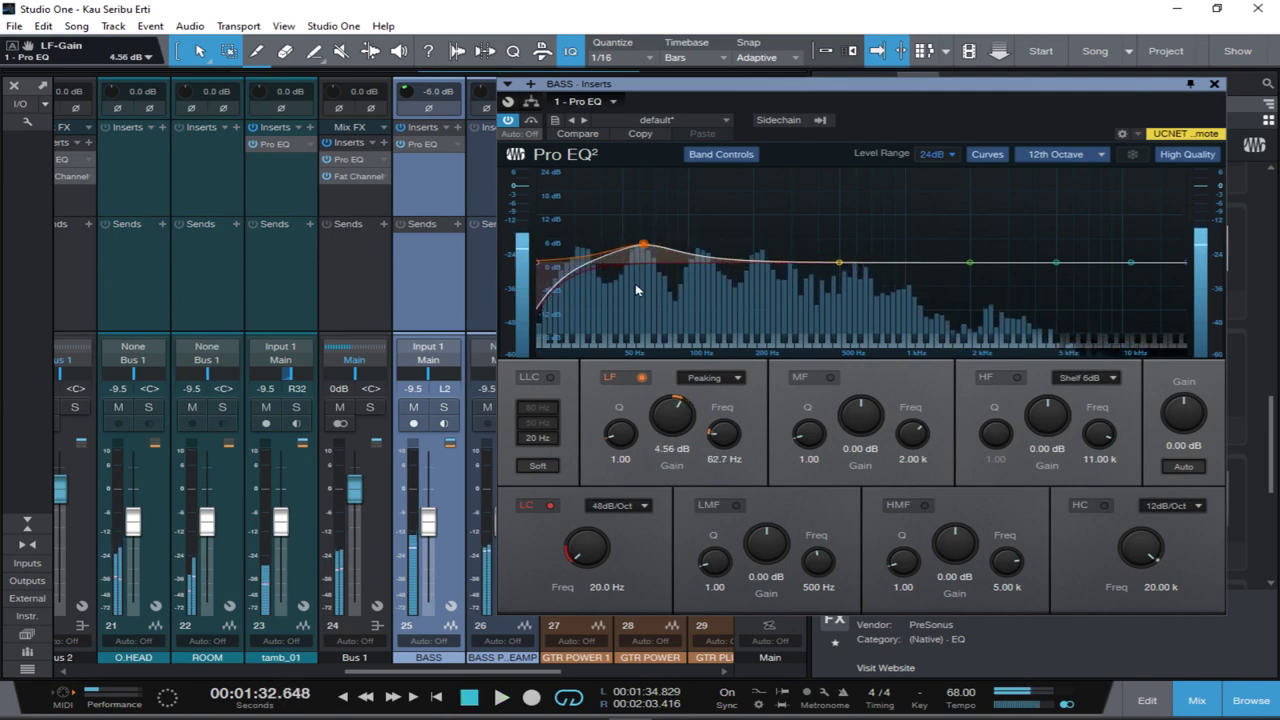
Enable the high cut in the BASS Pro EQ and set its frequency to 9 kHz.
click(1104, 506)
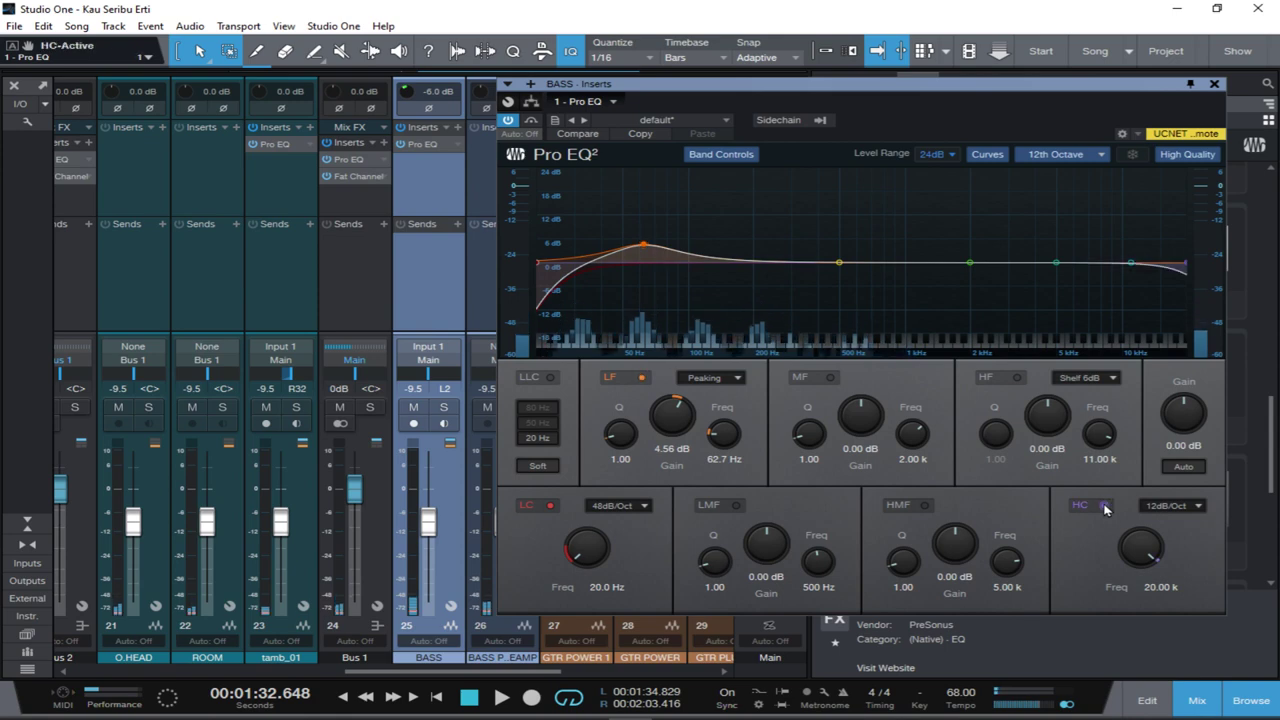
click(1159, 586)
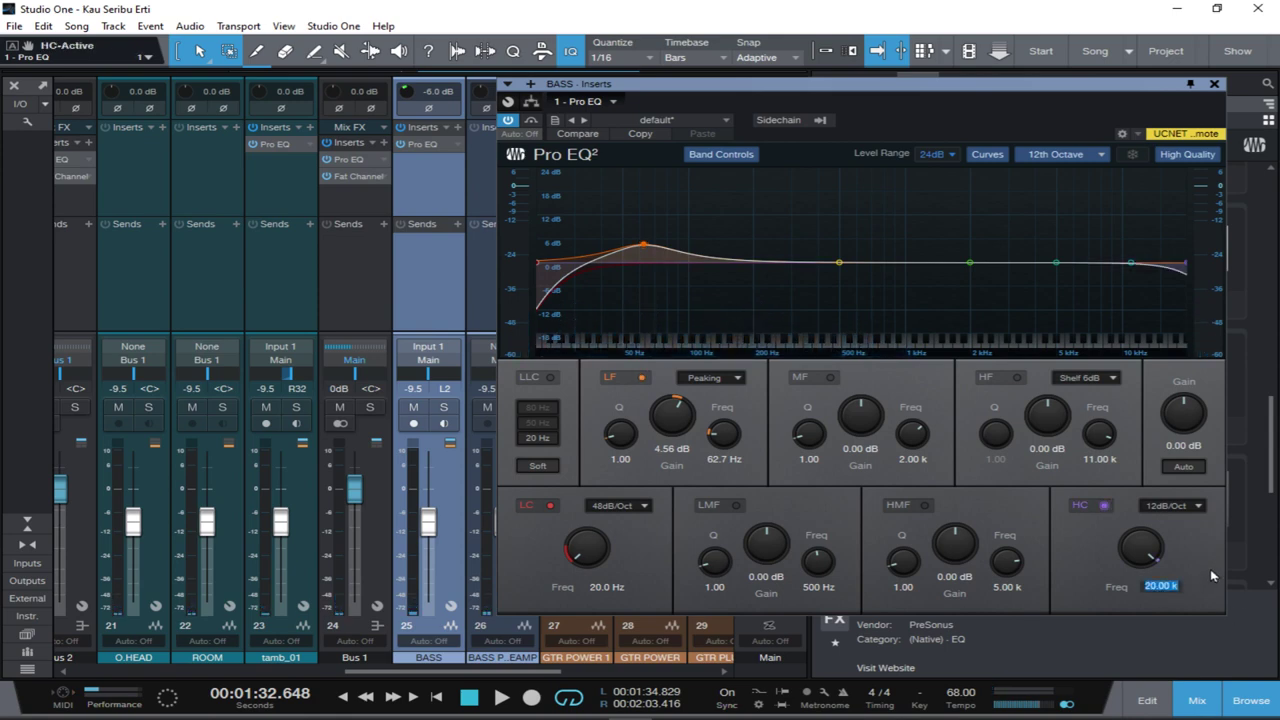
text(9)
key(Return)
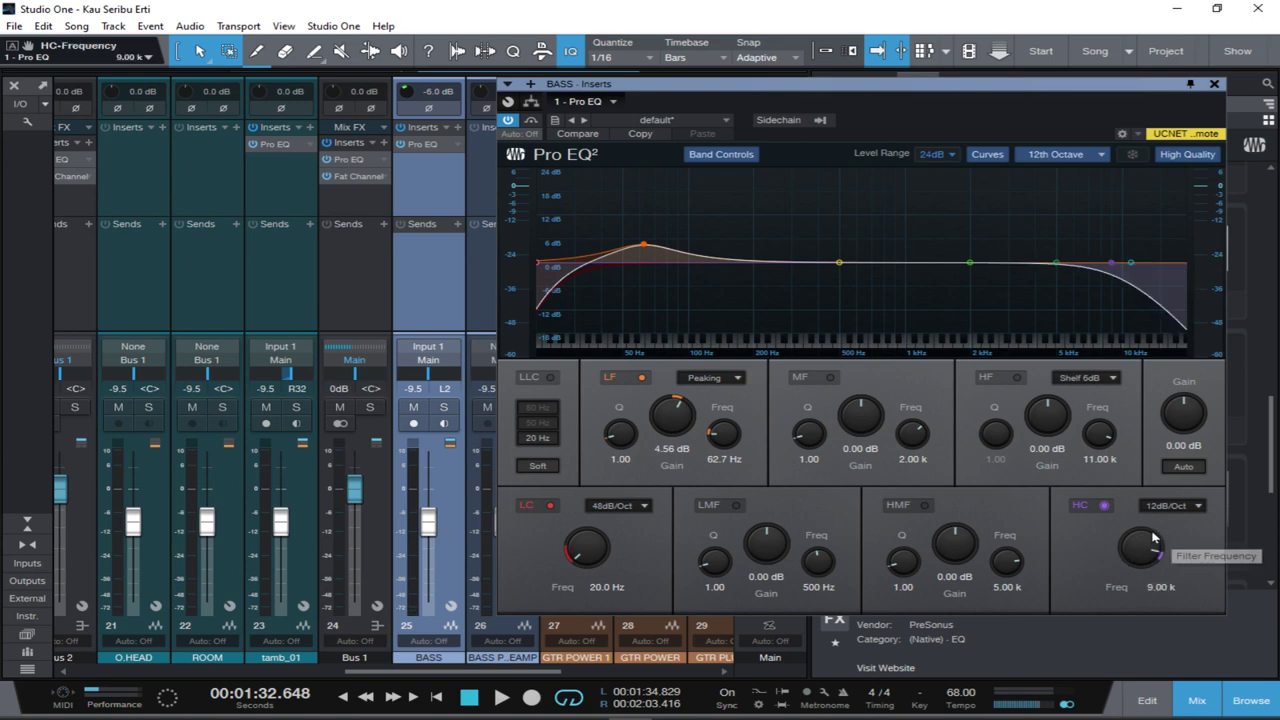
Sweep the bass's high-cut frequency during playback and settle it at about 275 Hz.
key(space)
drag(1136, 543, 1127, 605)
drag(1126, 609, 1132, 552)
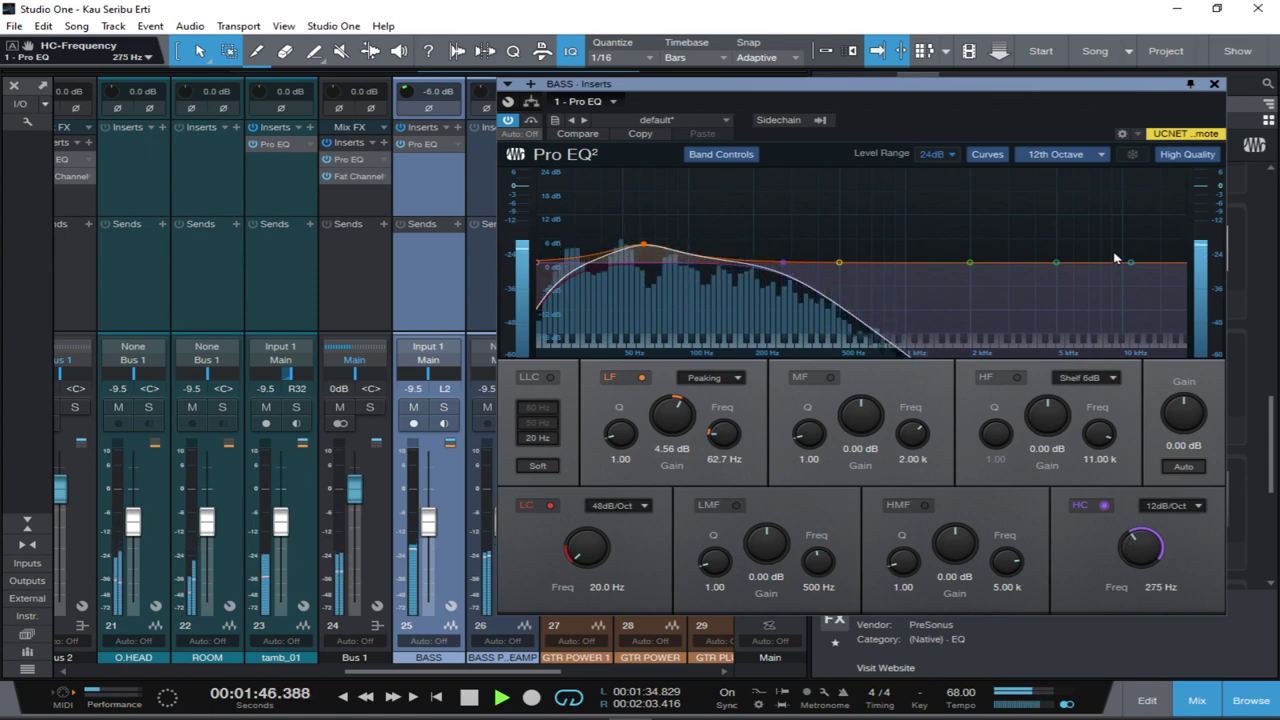
Reduce the bass's LF gain to about 3.84 dB, then close the EQ and hide the effects browser.
drag(665, 417, 664, 420)
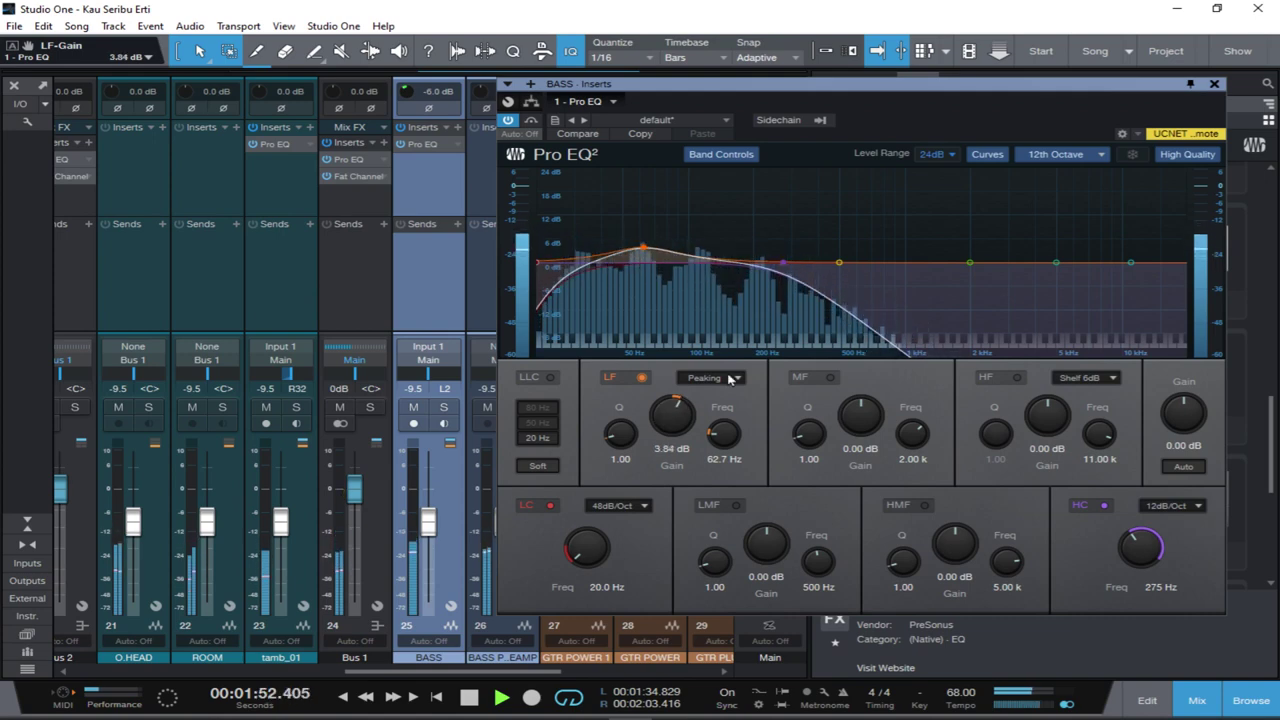
click(1214, 84)
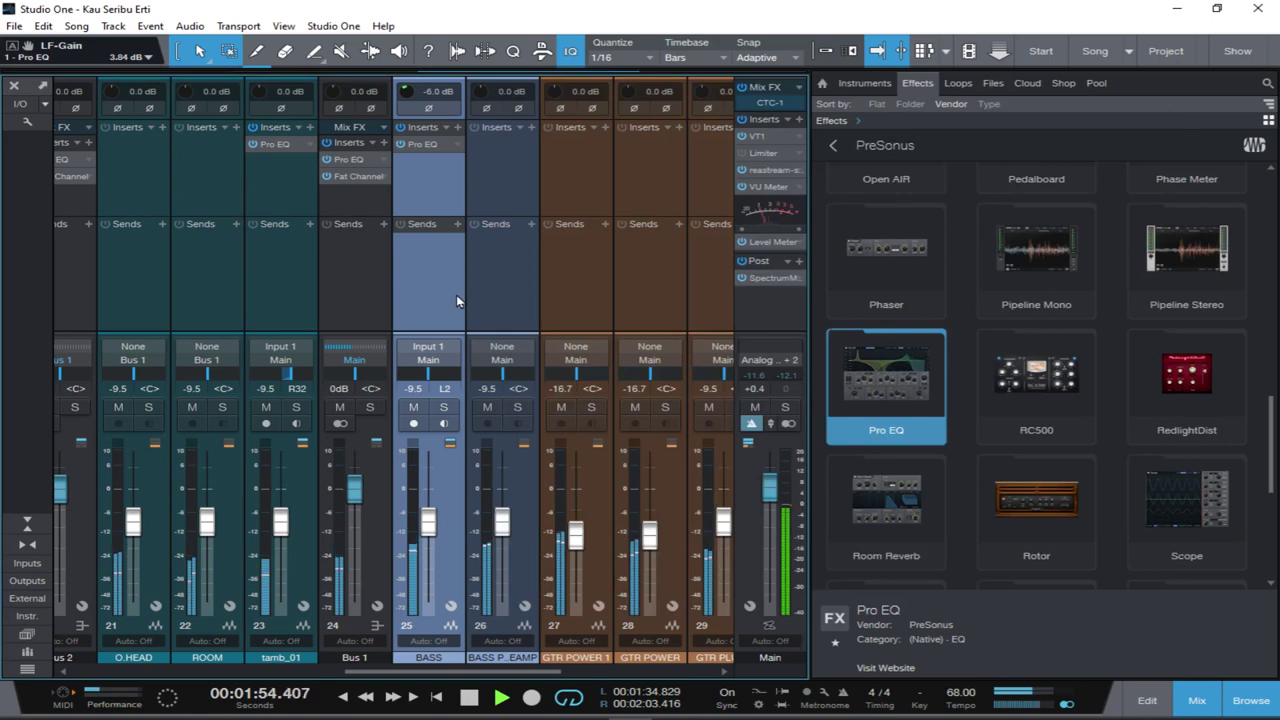
click(1238, 695)
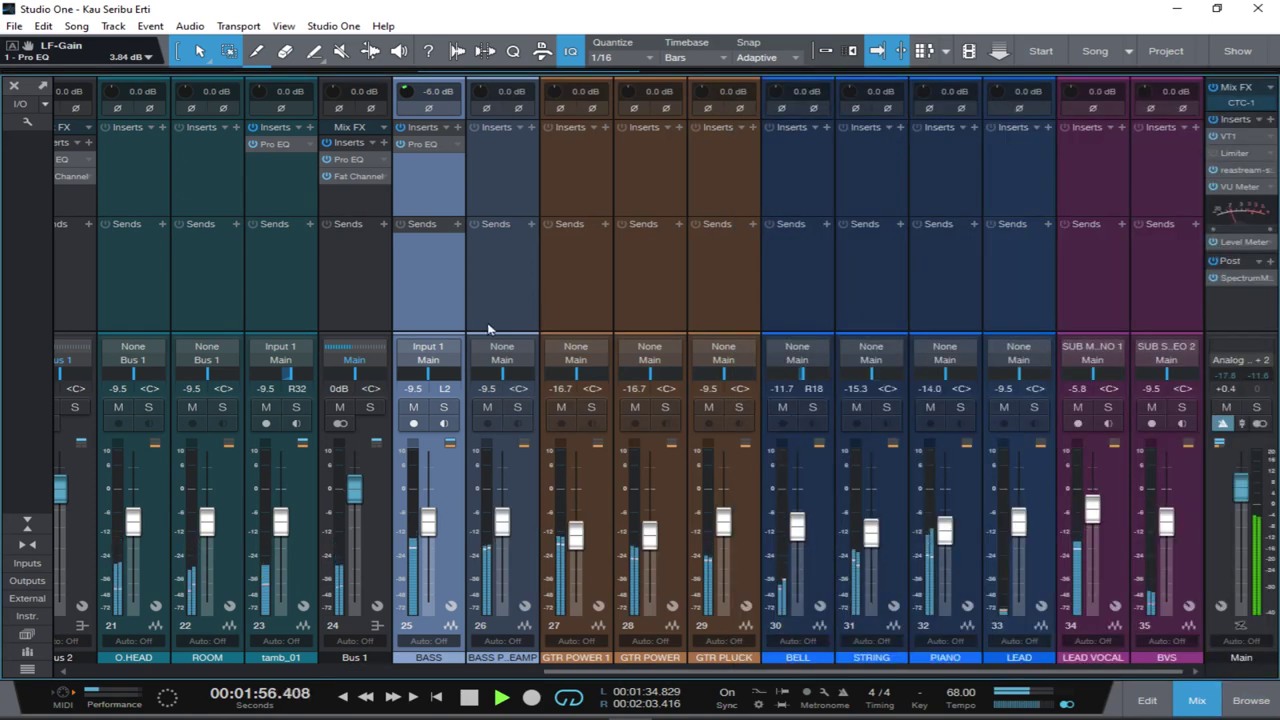
Audition the BASS channel soloed, then solo the neighbouring bass preamp channel instead.
click(443, 407)
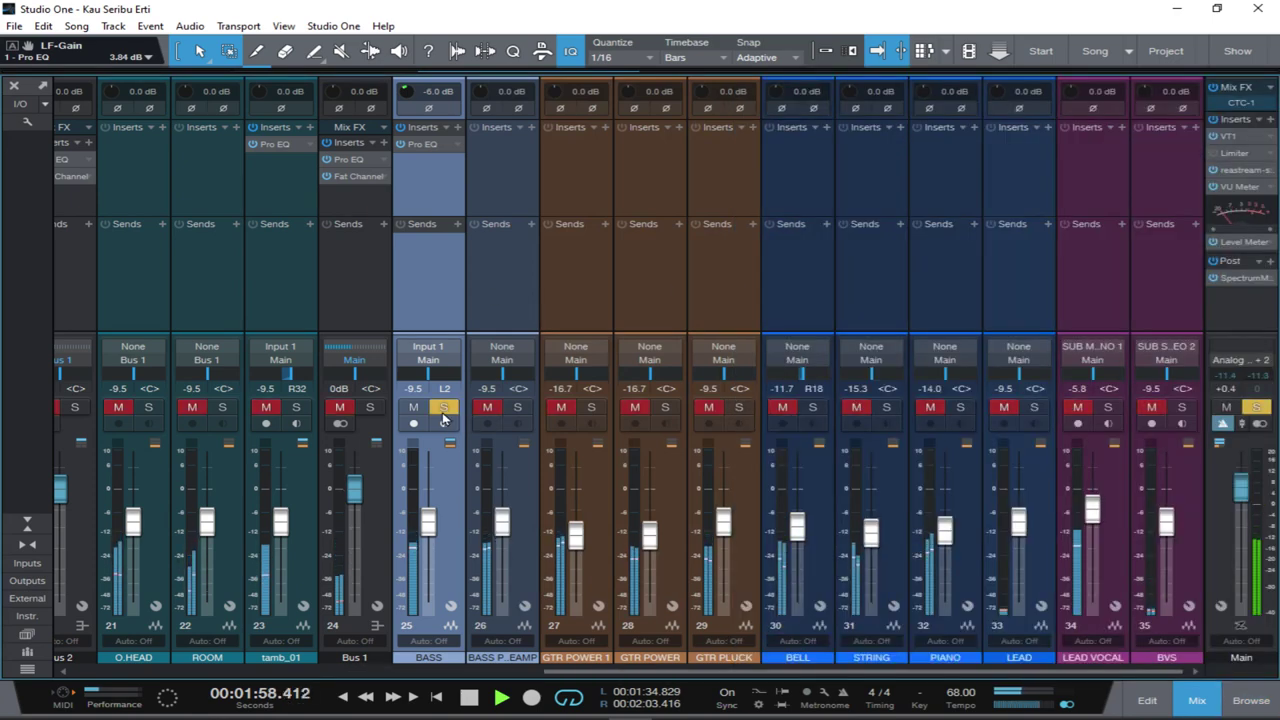
click(443, 407)
click(517, 407)
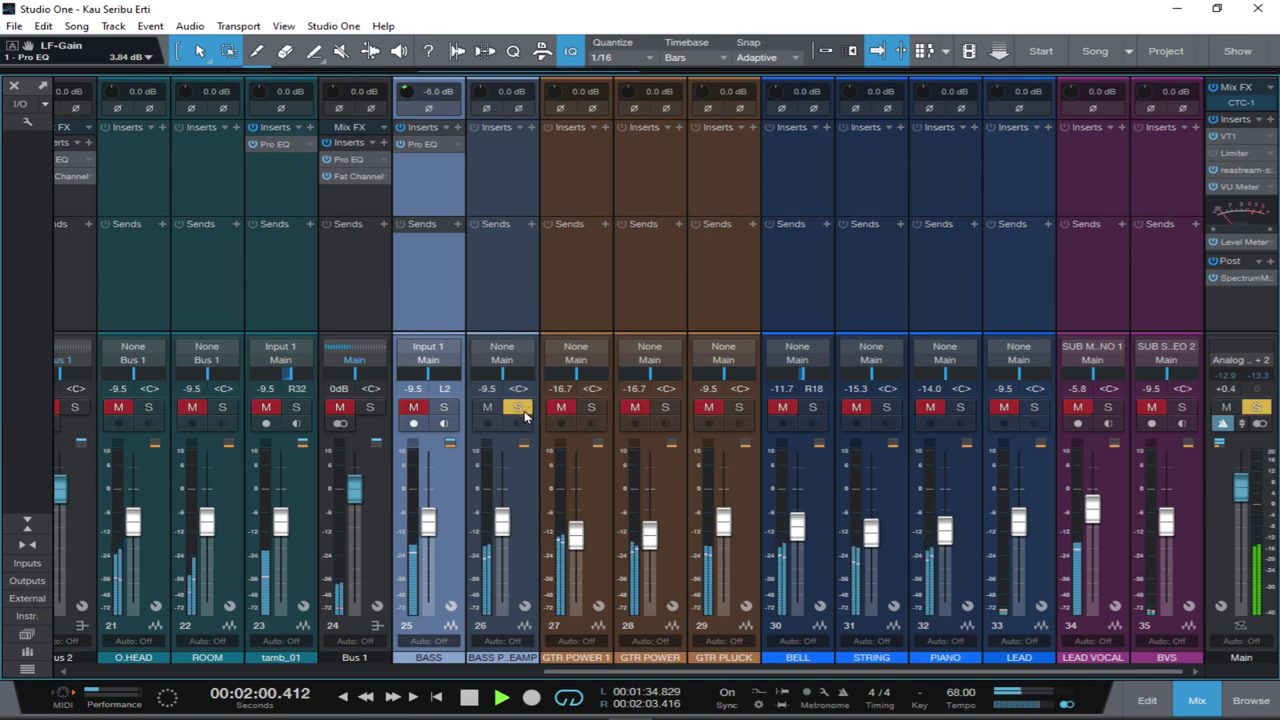
Unsolo the bass preamp channel, stop playback, and add a bus for the BASS and bass preamp channels together.
click(519, 408)
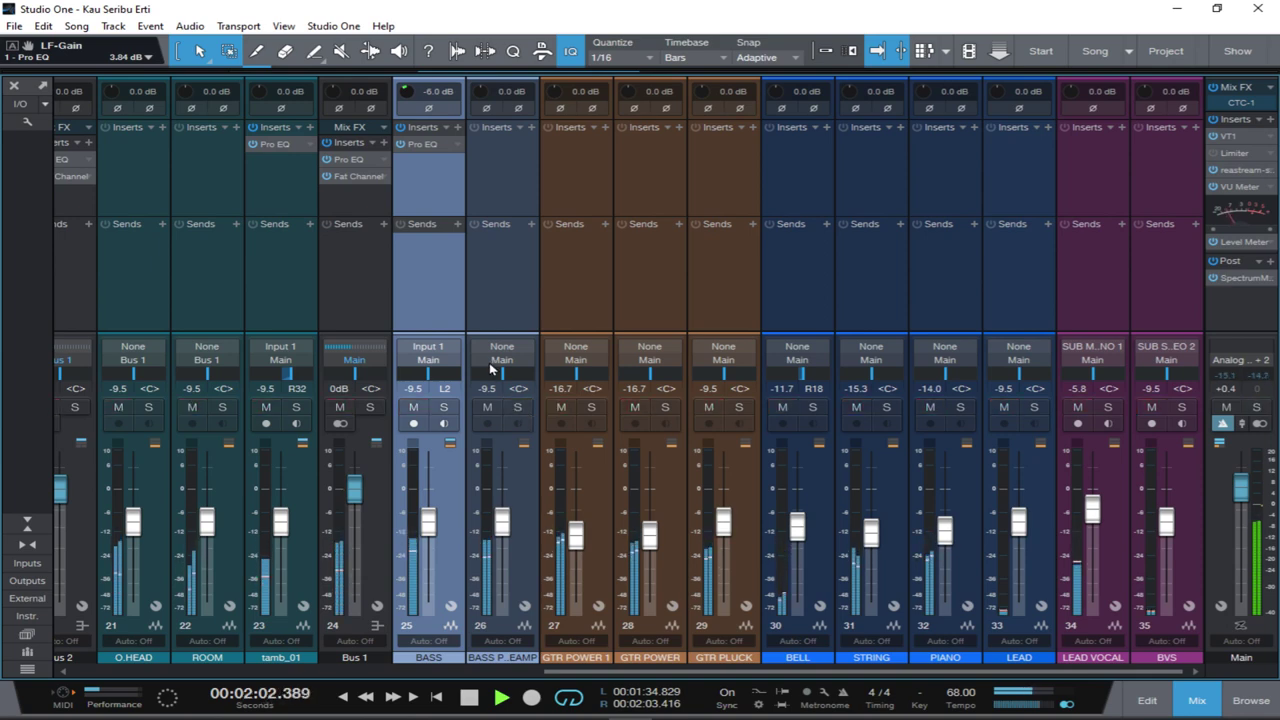
key(space)
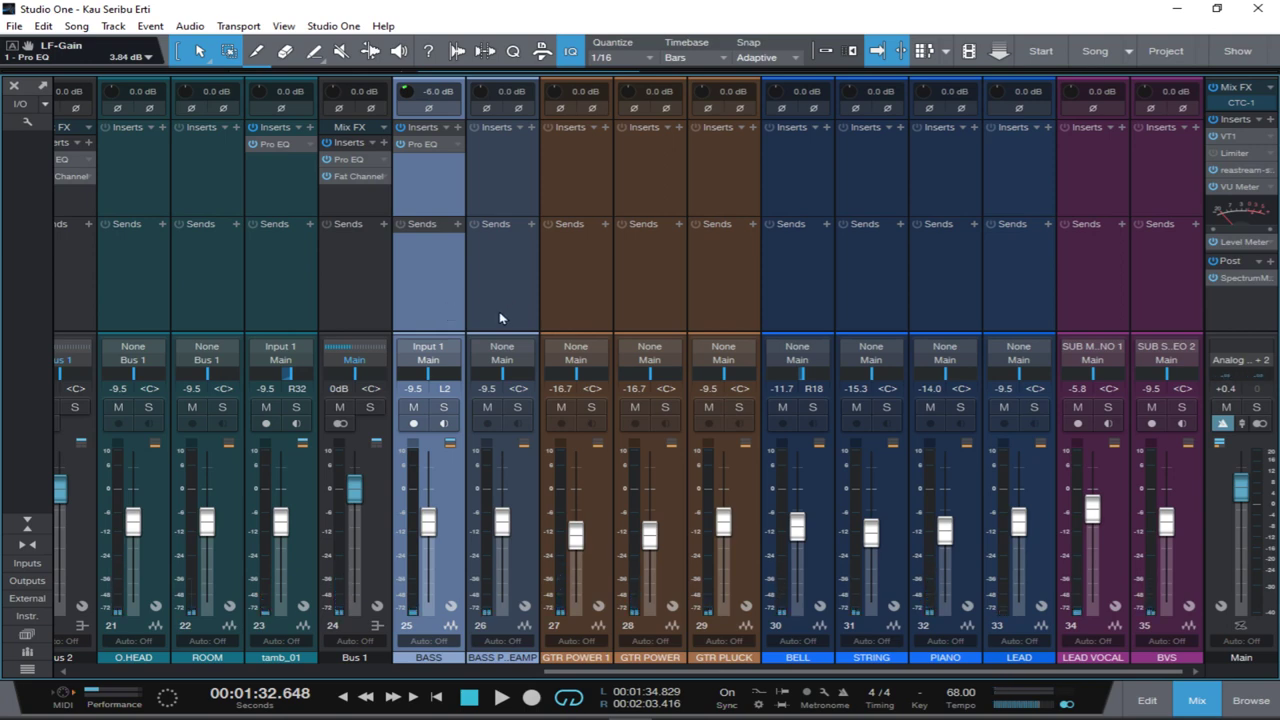
scroll(536, 628, left, 1)
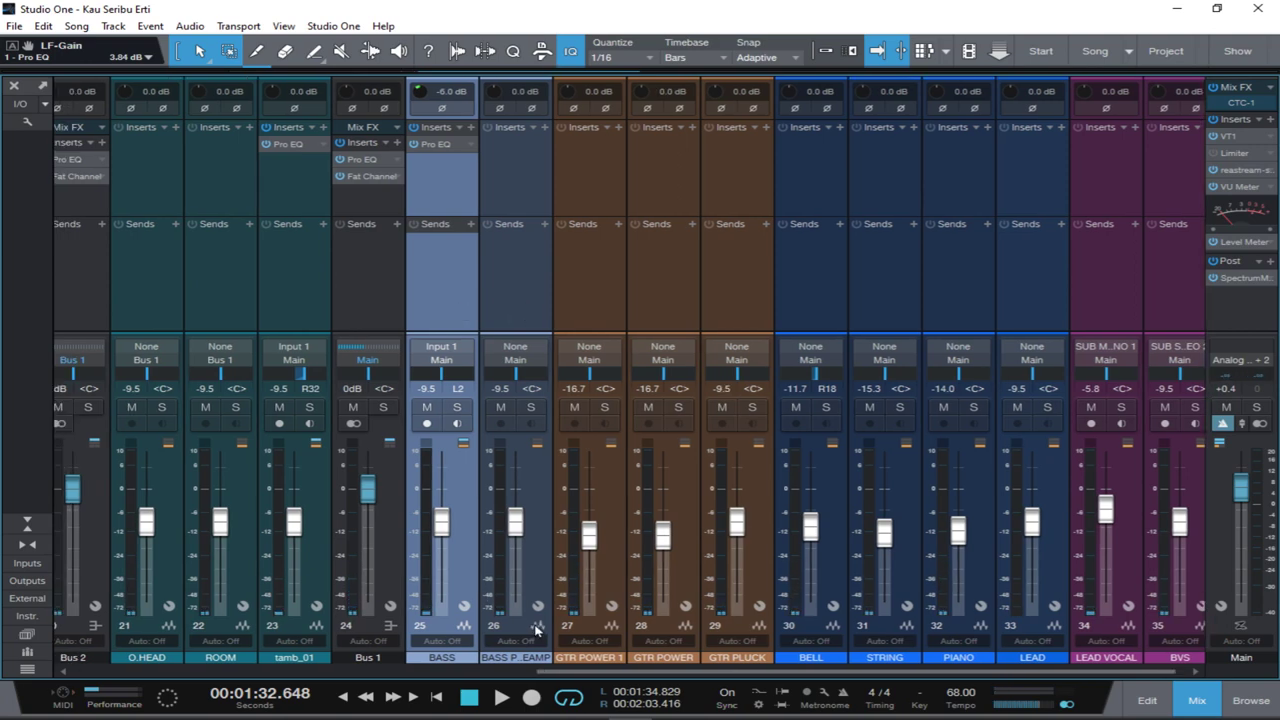
ctrl+click(513, 289)
right_click(513, 289)
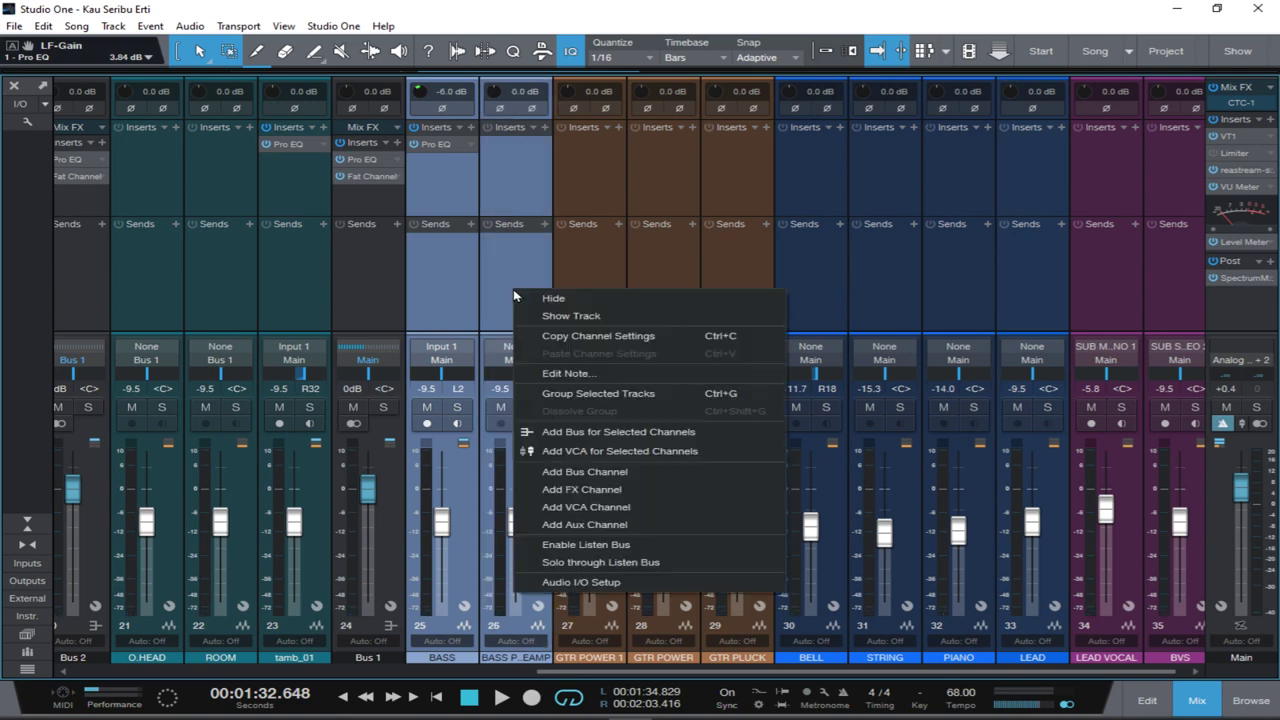
click(591, 432)
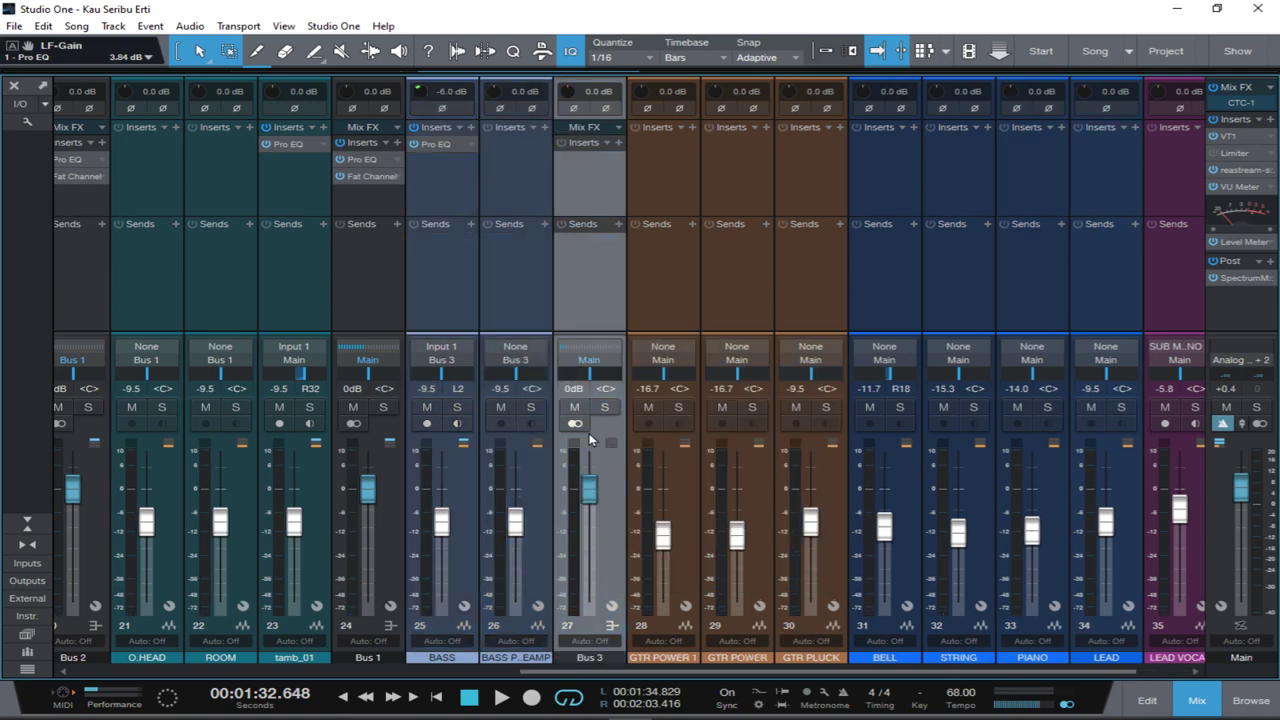
click(424, 323)
ctrl+click(523, 292)
right_click(523, 292)
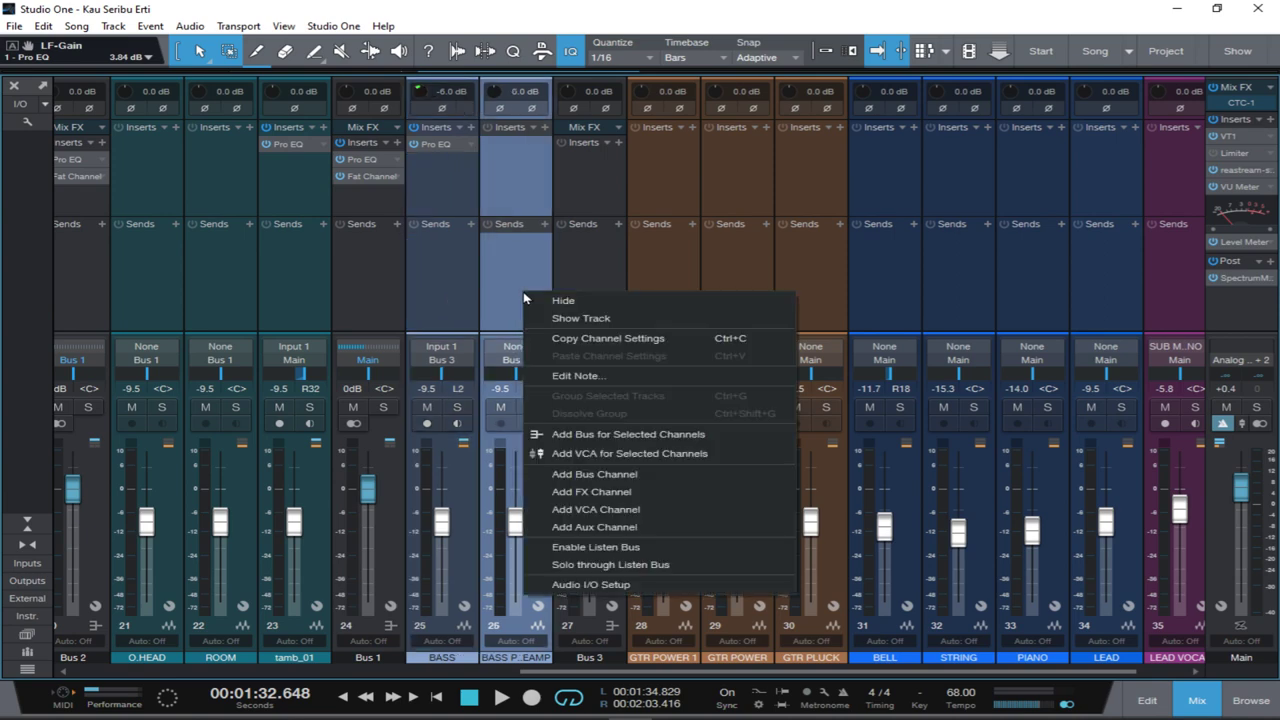
click(505, 266)
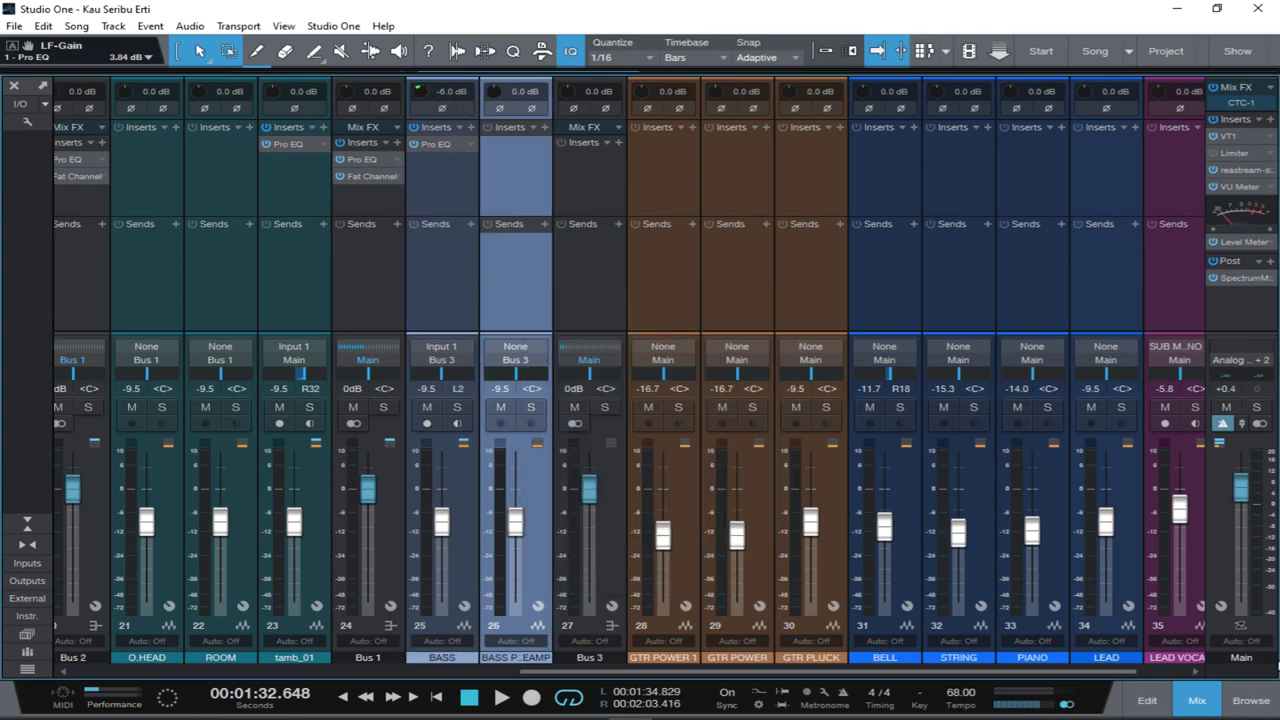
Insert a Pro EQ from the PreSonus effects on Bus 3 and briefly check its spectrum during playback.
click(1241, 704)
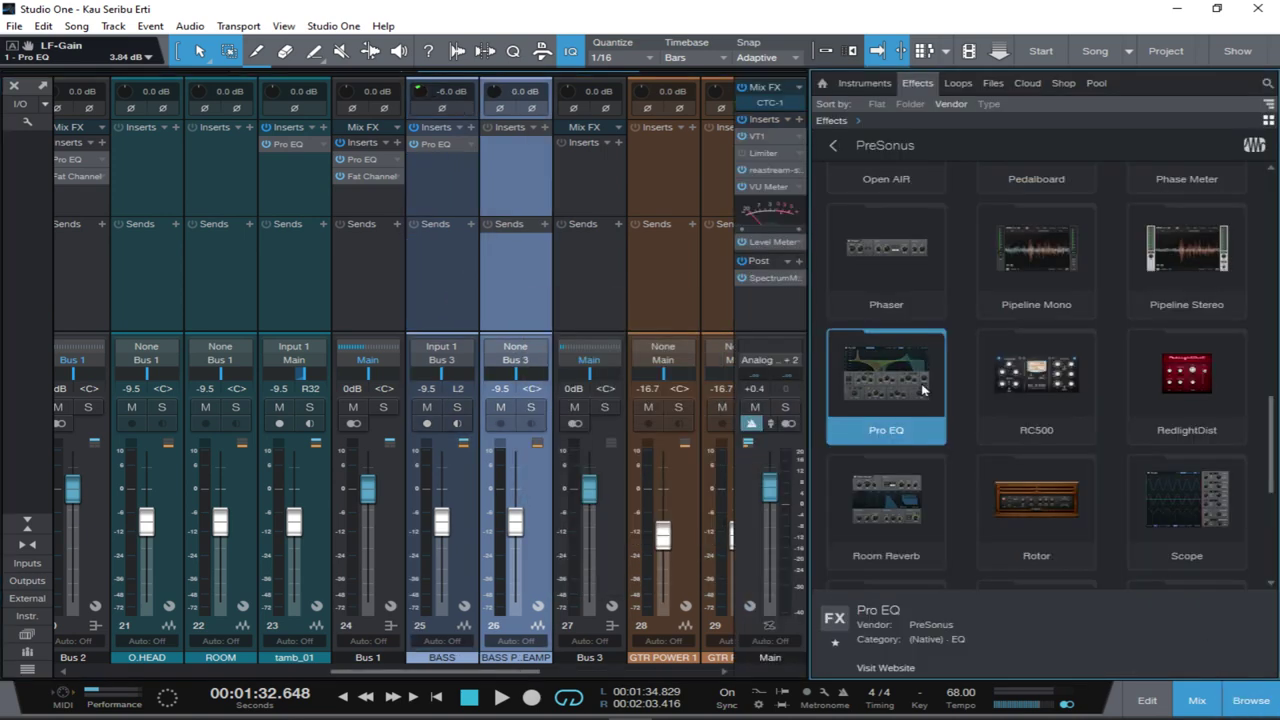
drag(893, 393, 585, 182)
key(space)
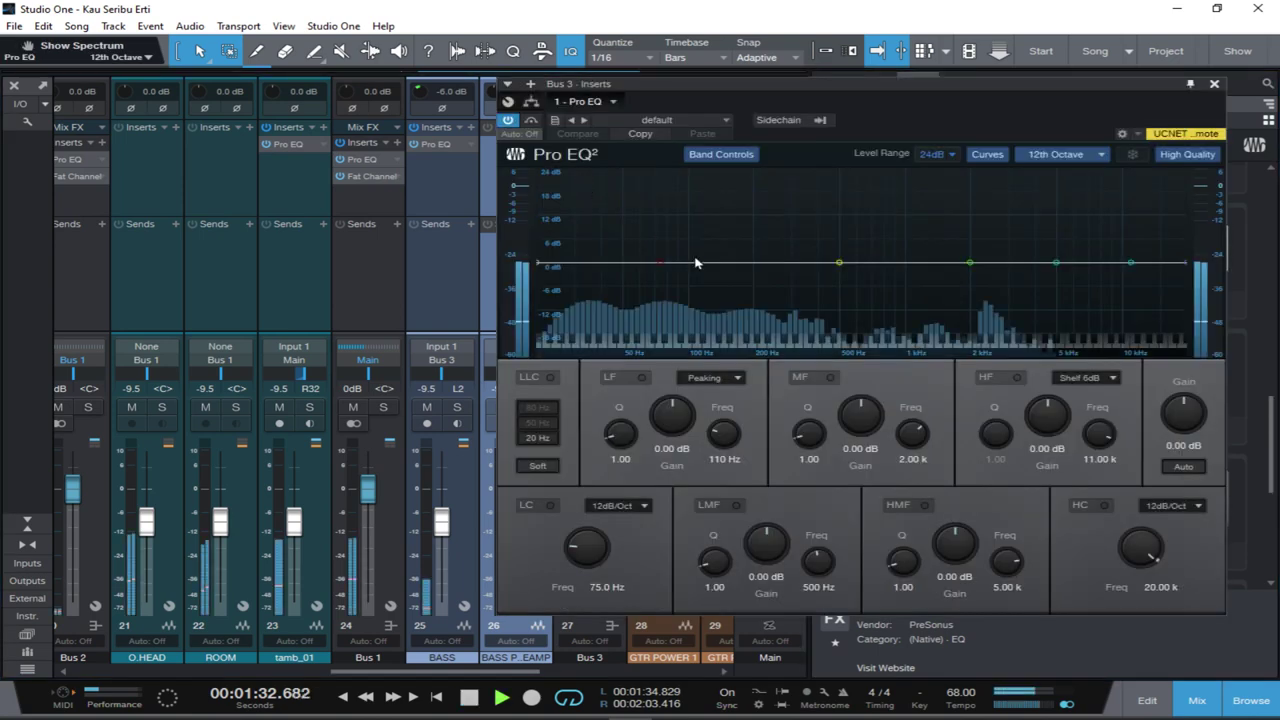
key(space)
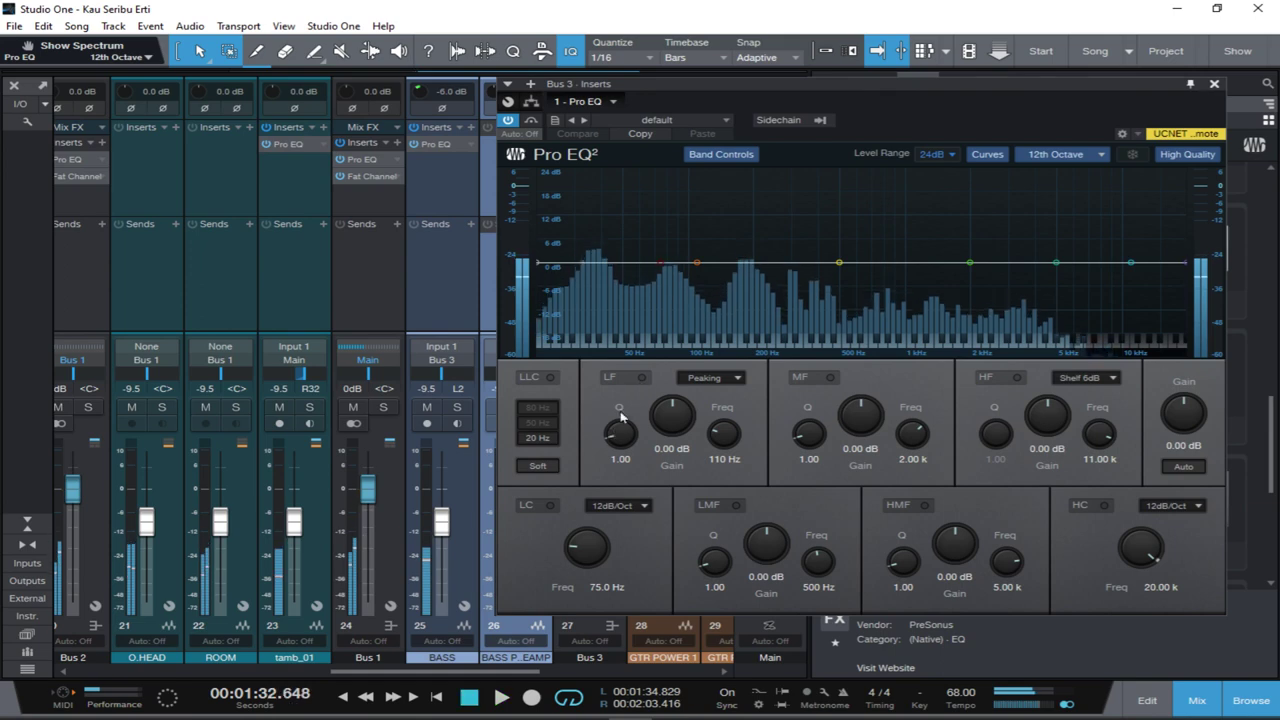
Enable the low cut in the Bus 3 Pro EQ at 20 Hz with a 48dB/Oct slope.
click(550, 505)
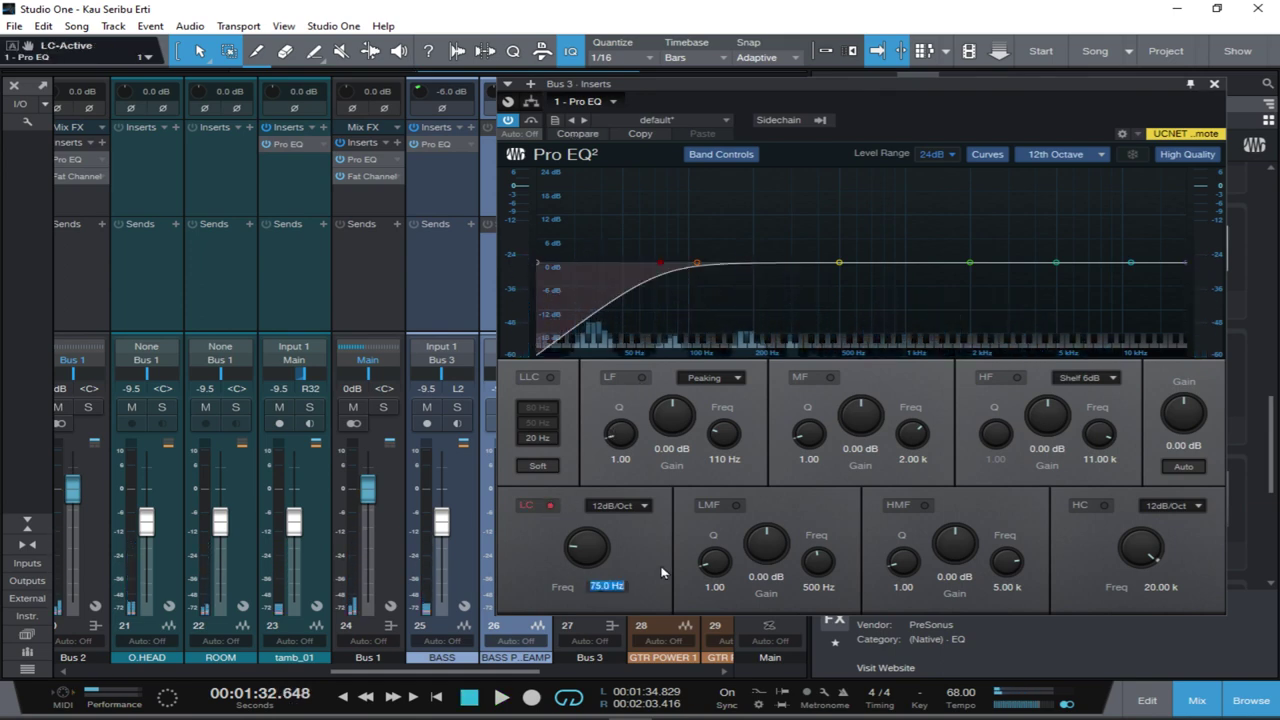
text(20)
key(Return)
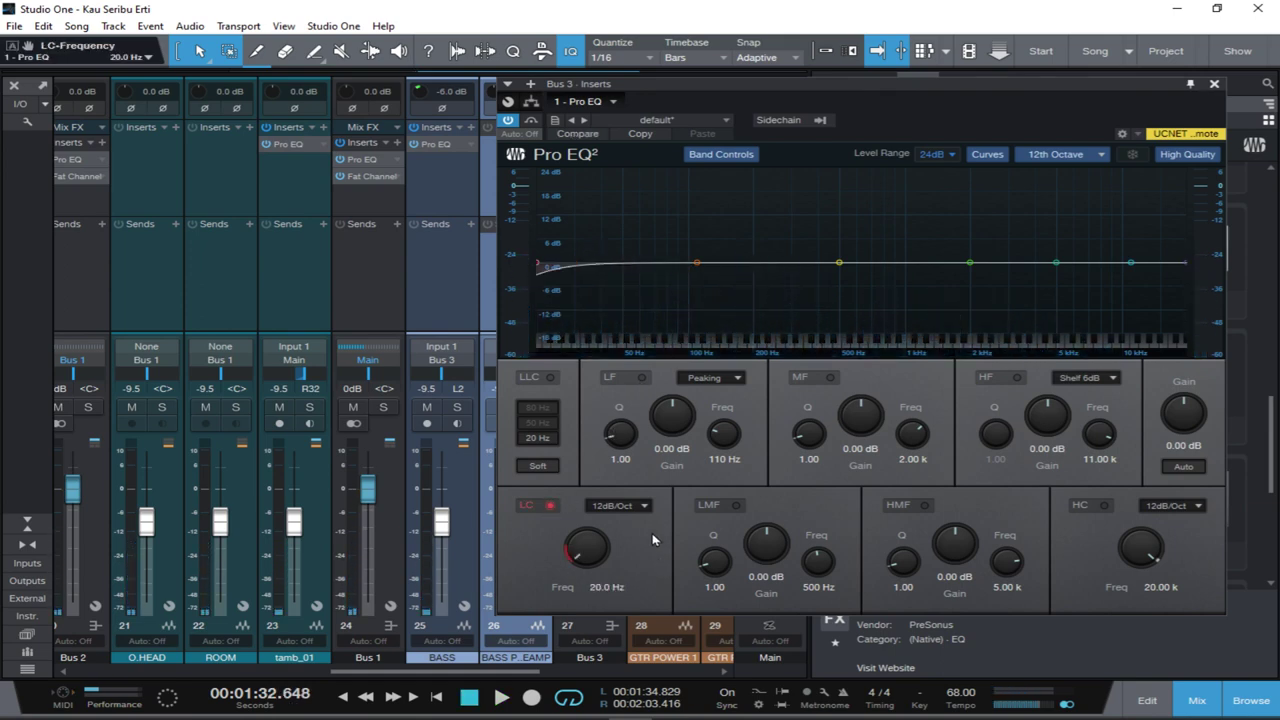
click(643, 505)
click(630, 595)
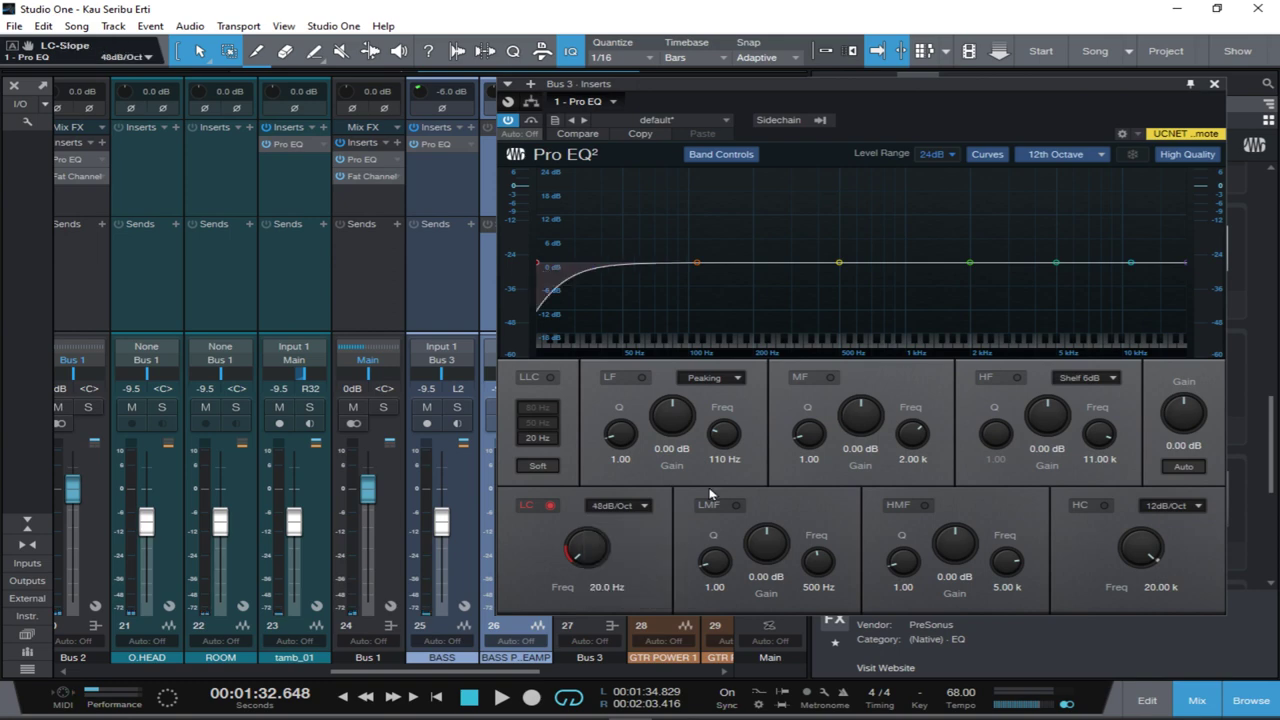
Boost the LF band of the Bus 3 EQ by about 2.4 dB at about 104 Hz during playback.
key(space)
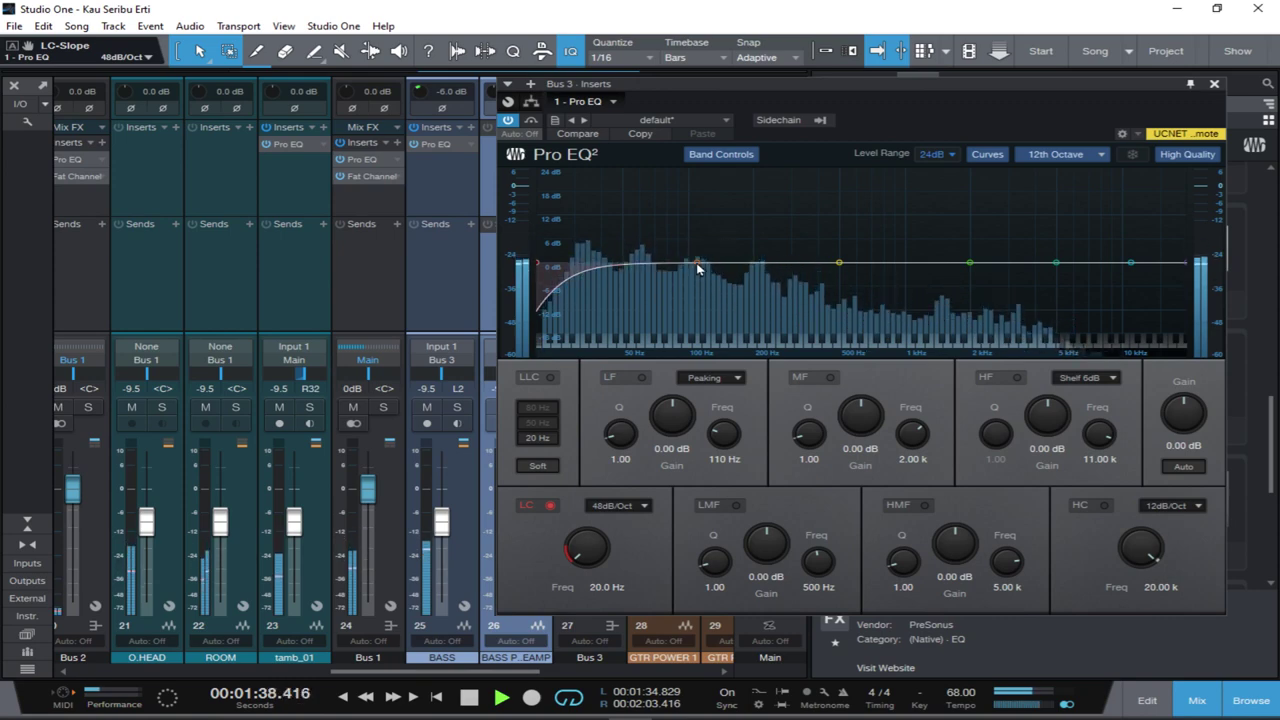
drag(697, 263, 692, 255)
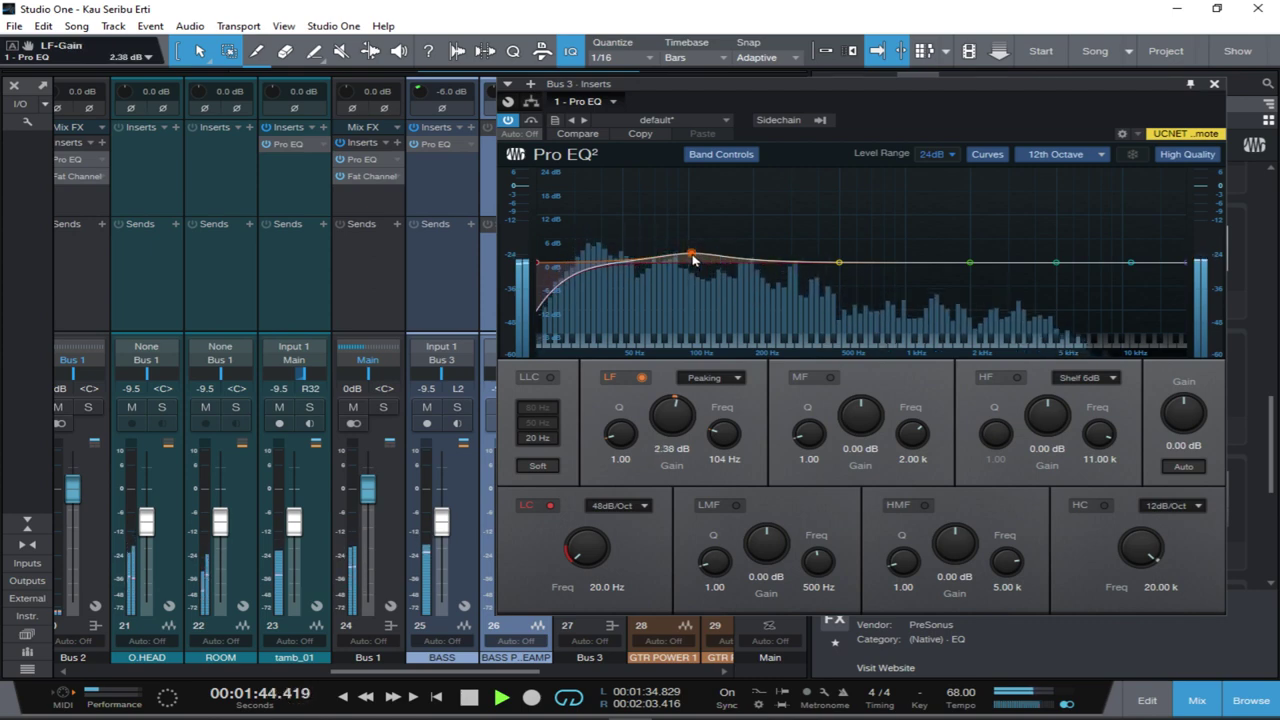
key(space)
Enable the high cut in the Bus 3 EQ with a 36dB/Oct slope and settle its frequency at about 1.61 kHz.
click(1104, 506)
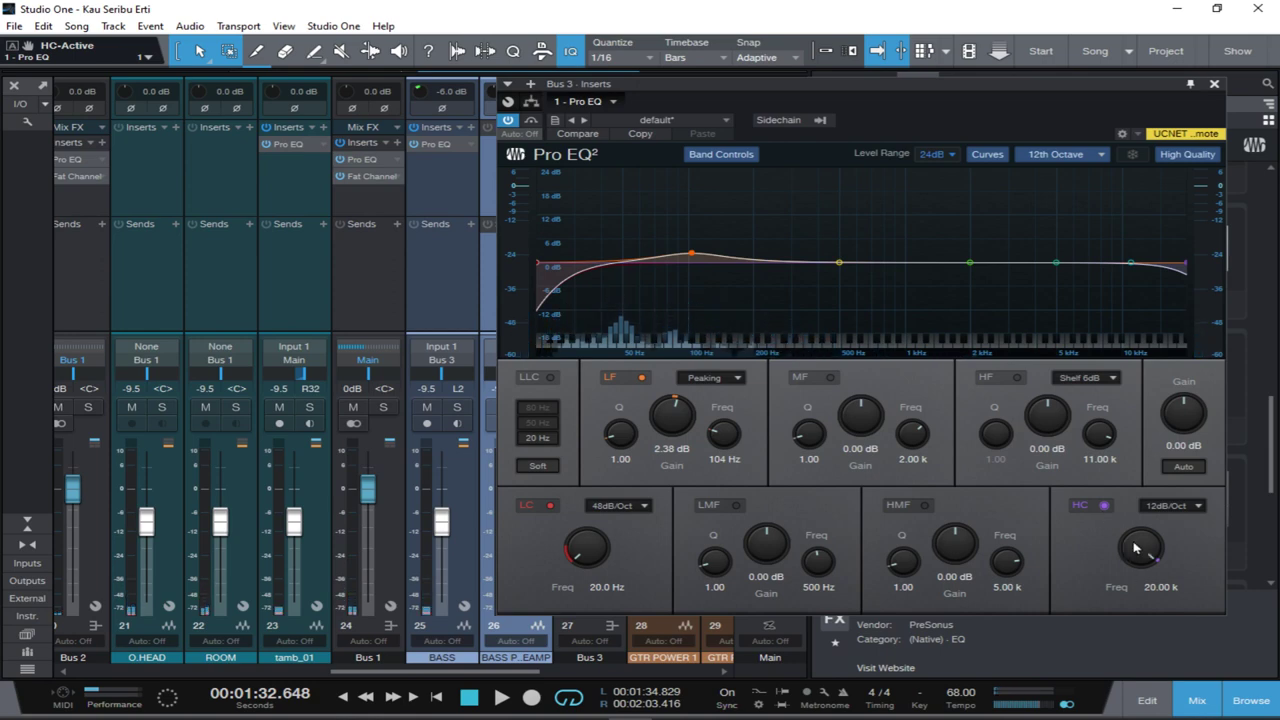
drag(1137, 543, 1123, 585)
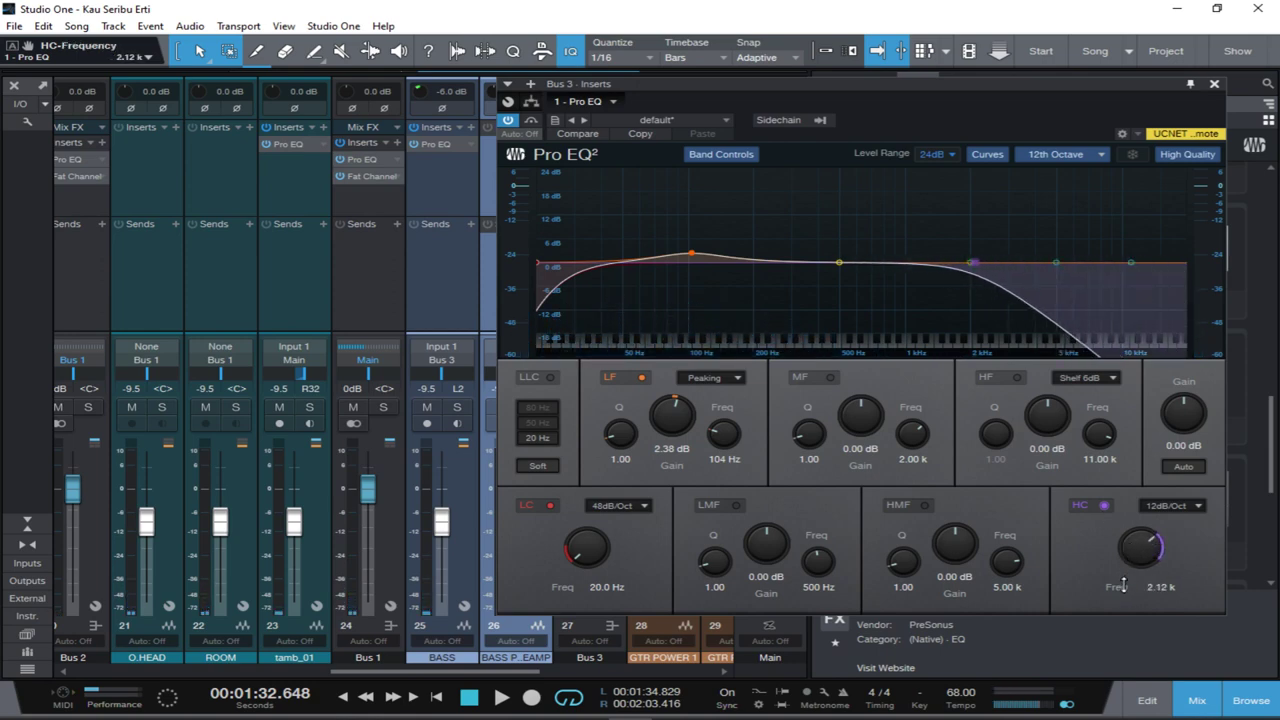
click(1193, 507)
click(1160, 574)
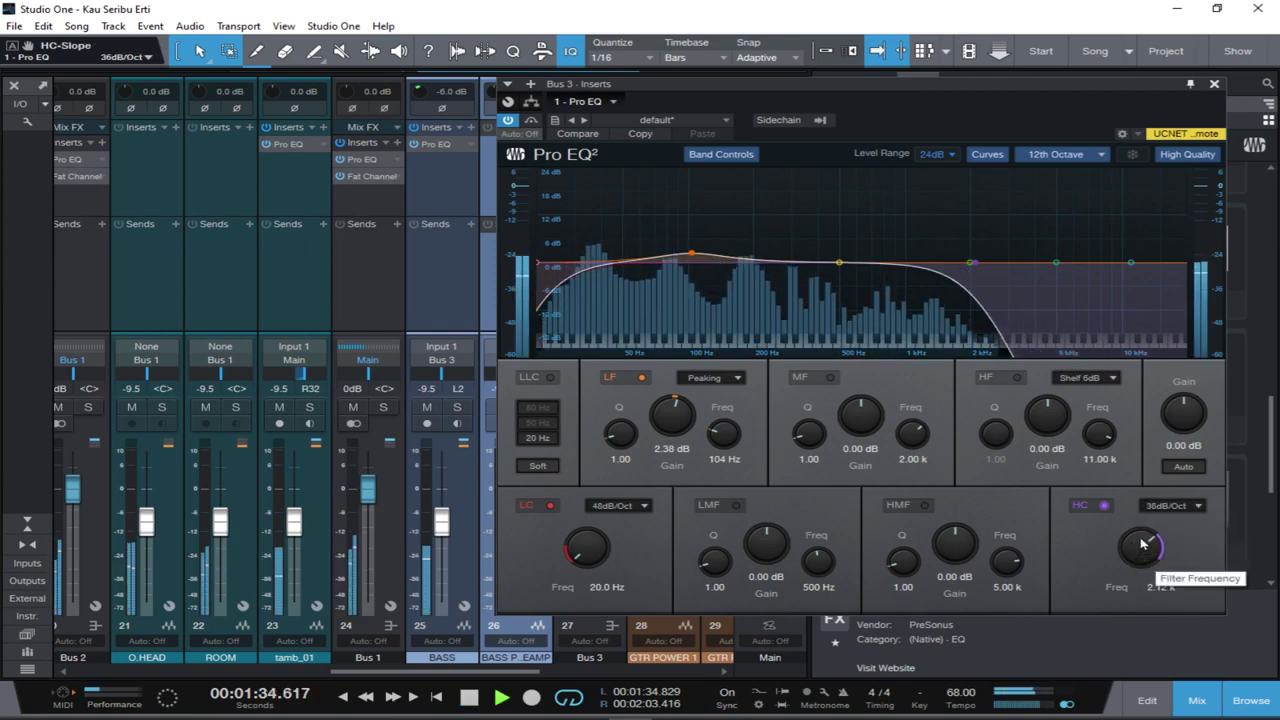
mouse_move(1141, 540)
mouse_down()
mouse_move(1129, 545)
mouse_move(1131, 533)
mouse_up()
key(space)
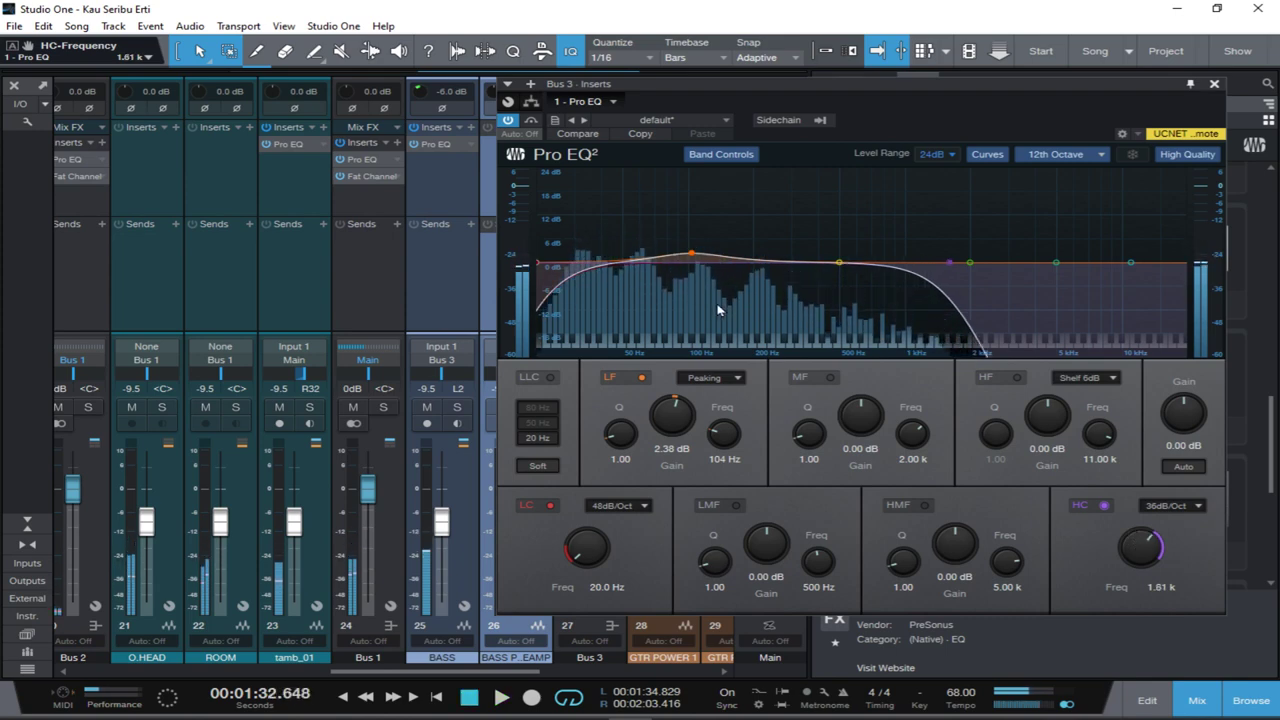
Cut the LMF band of the Bus 3 EQ to about -3.17 dB at 330 Hz while auditioning, then close the EQ.
drag(838, 264, 821, 287)
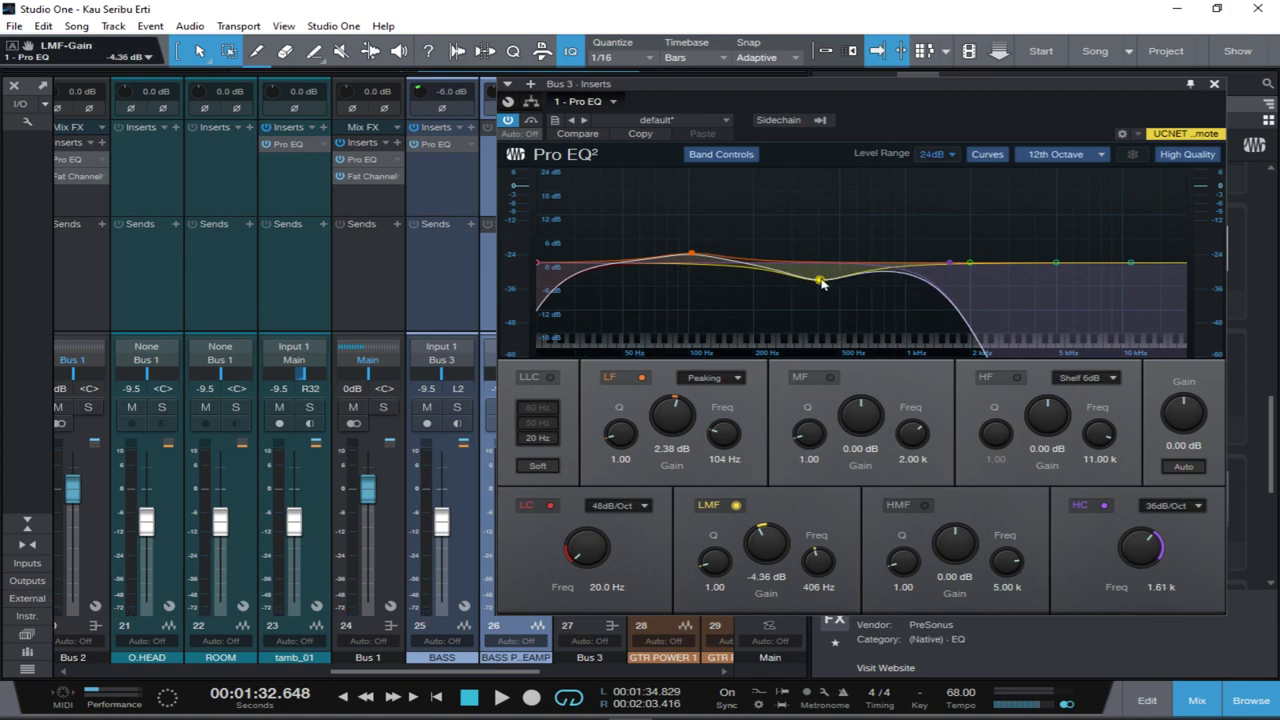
drag(819, 283, 815, 281)
key(space)
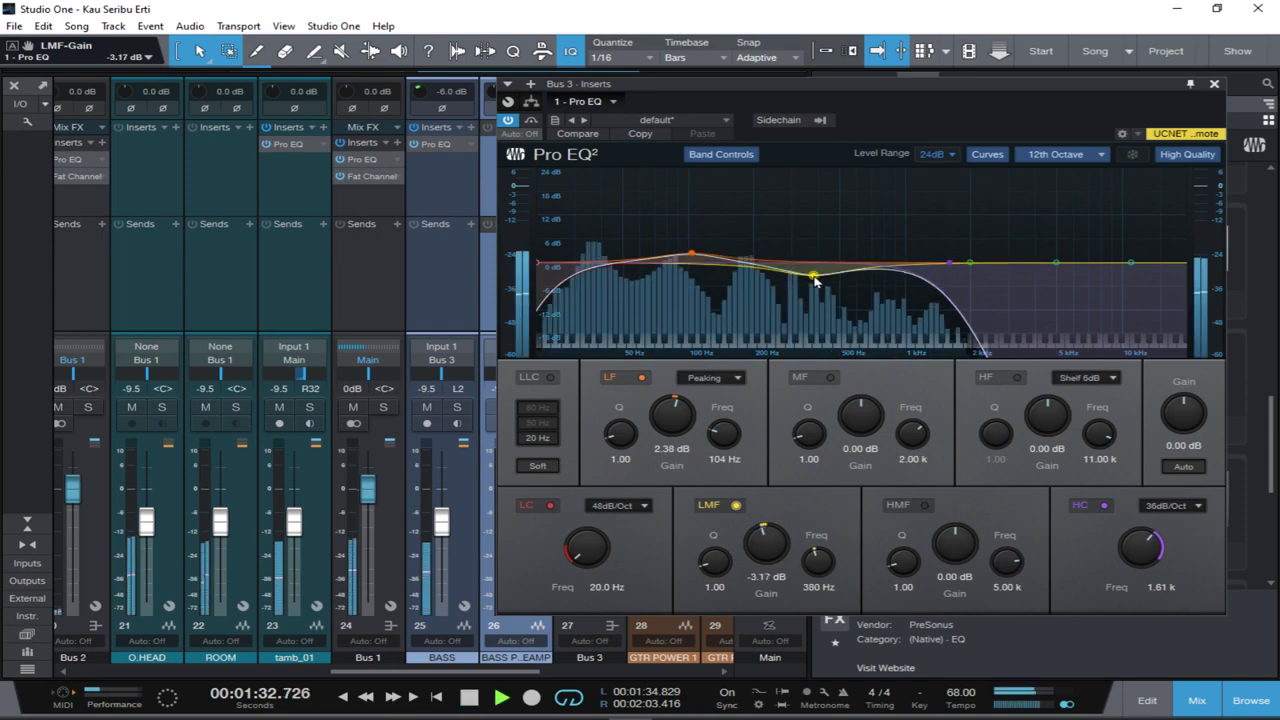
key(space)
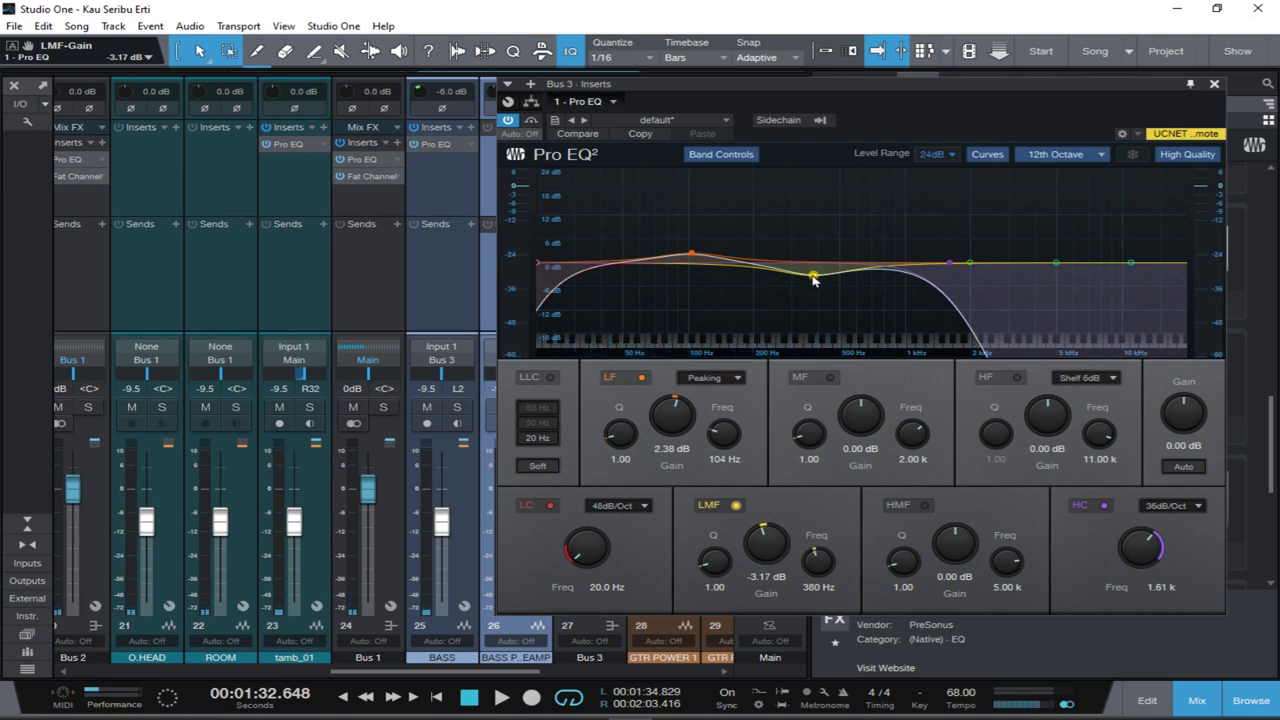
drag(813, 280, 820, 284)
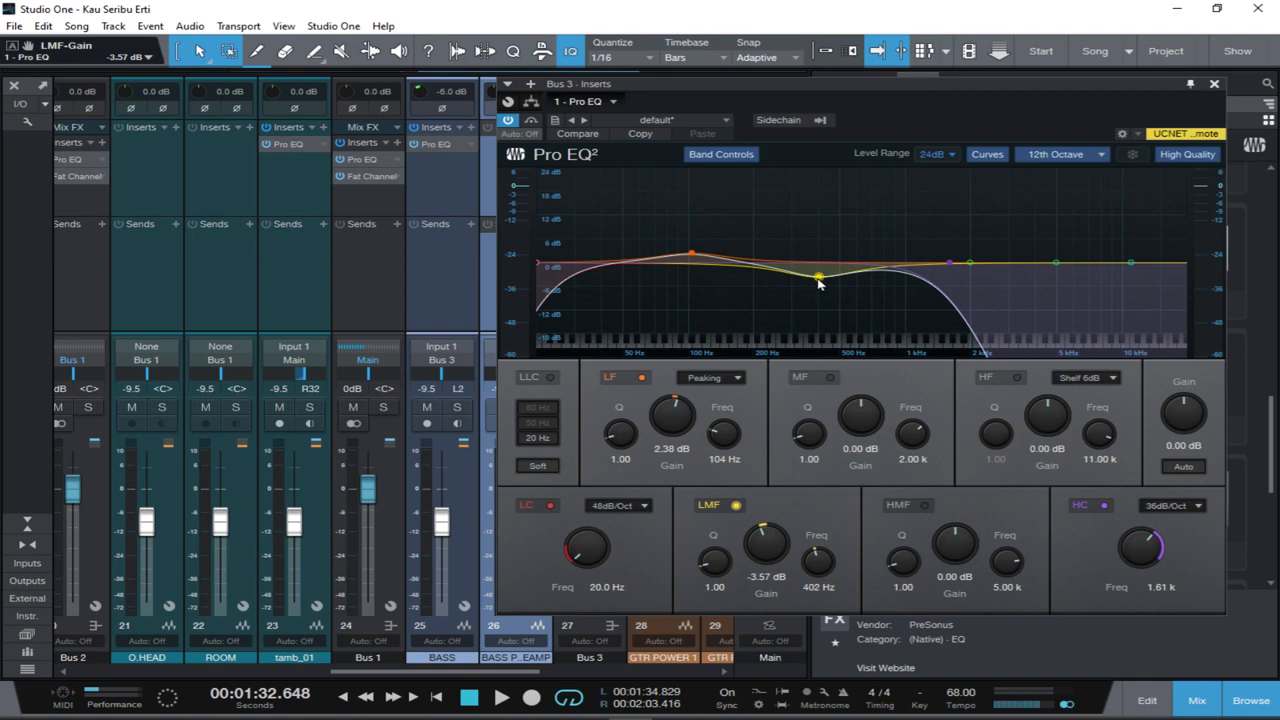
key(space)
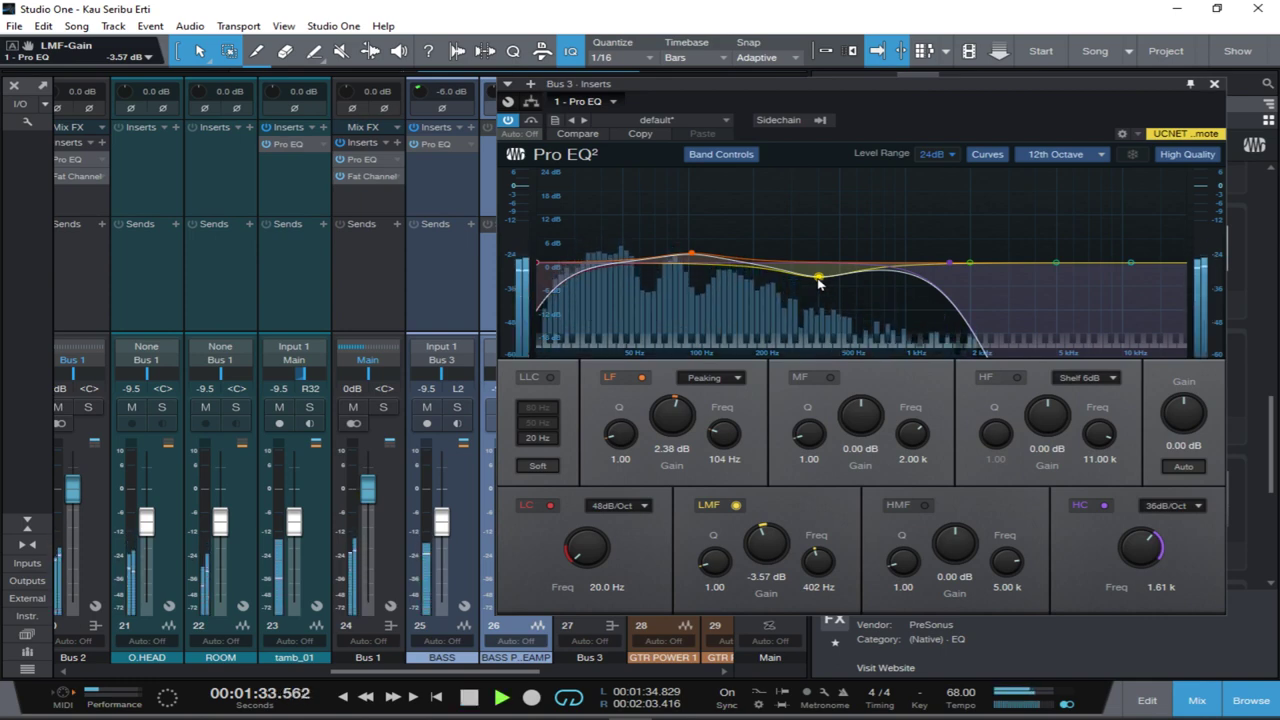
mouse_move(818, 282)
mouse_down()
mouse_move(812, 198)
mouse_move(766, 192)
mouse_move(846, 190)
mouse_move(757, 194)
mouse_move(809, 192)
mouse_move(868, 220)
mouse_move(837, 205)
mouse_move(845, 190)
mouse_move(849, 275)
mouse_move(849, 183)
mouse_move(812, 192)
mouse_move(801, 282)
mouse_up()
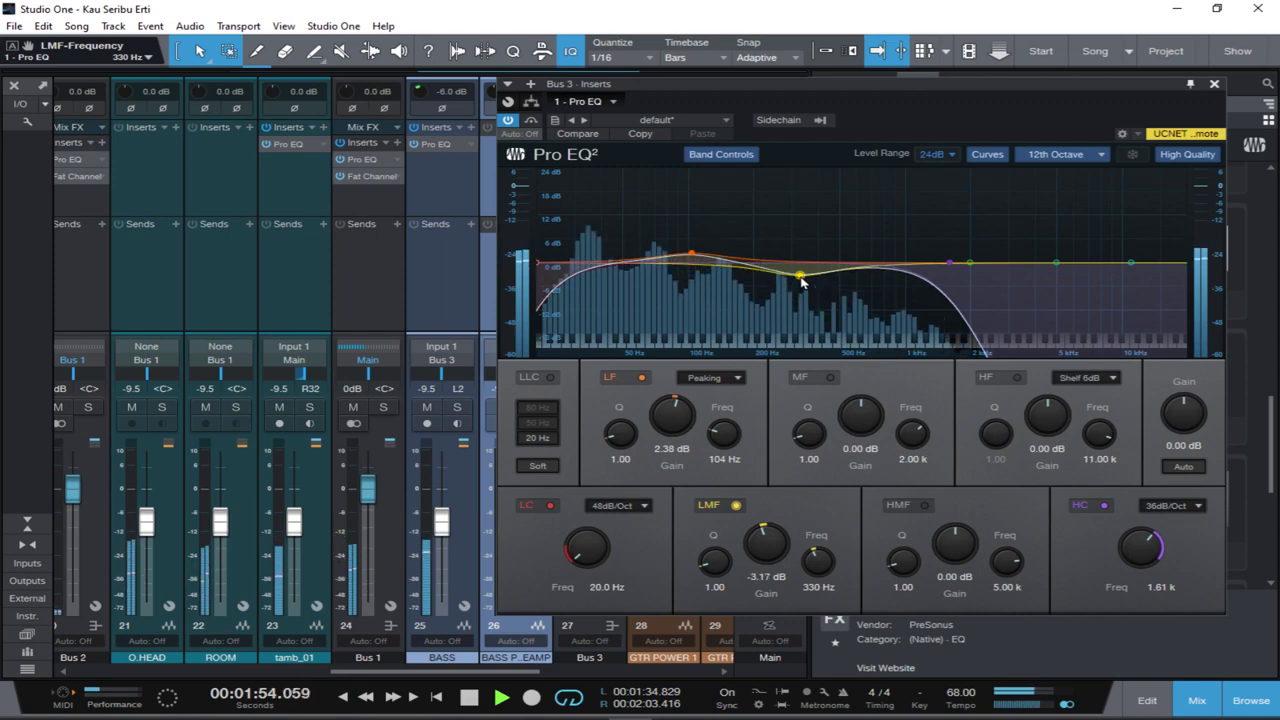
click(1214, 85)
key(space)
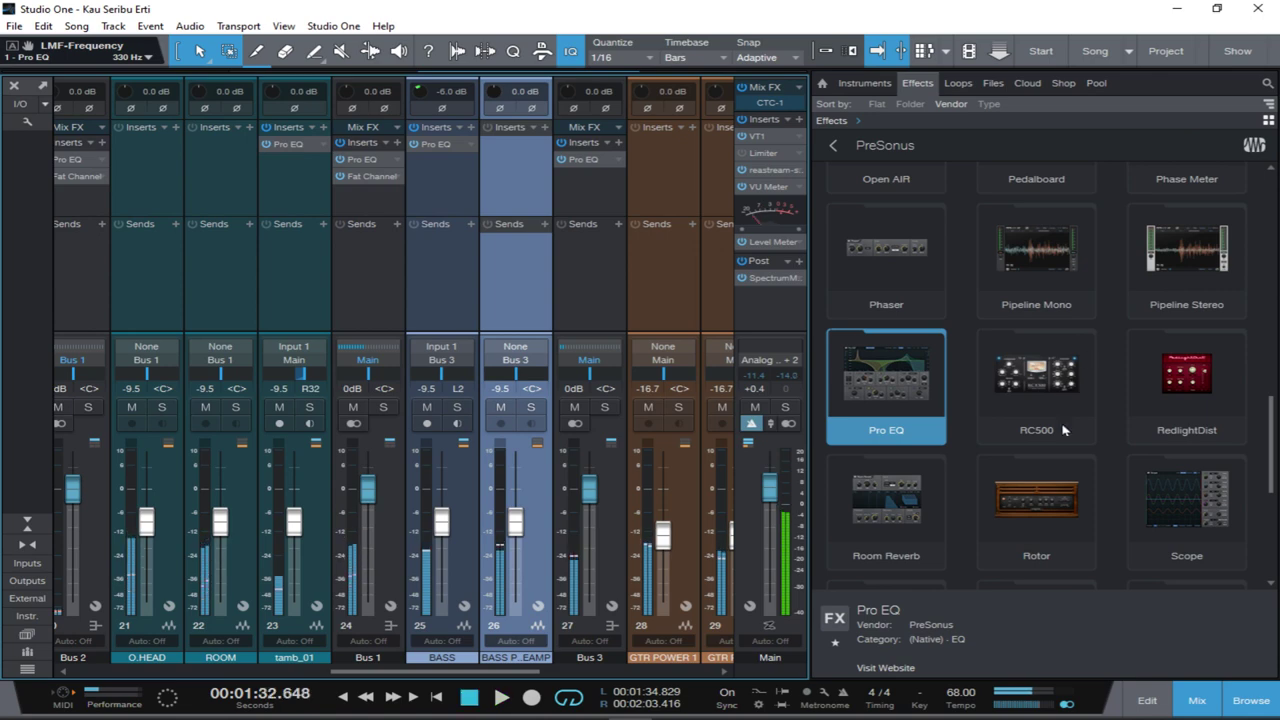
Insert a Fat Channel on Bus 3 after the Pro EQ and switch on its compressor using the TubeCOMP model.
scroll(1060, 422, up, 3)
scroll(1062, 421, up, 3)
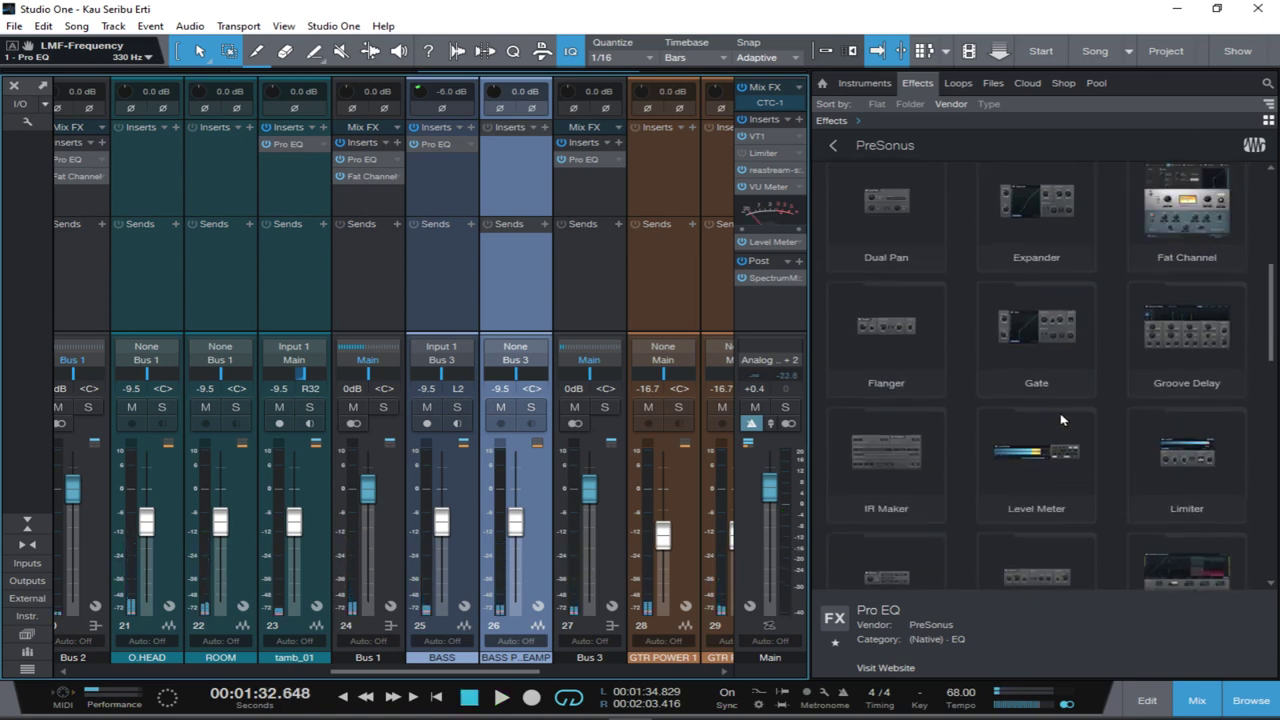
drag(1191, 328, 575, 190)
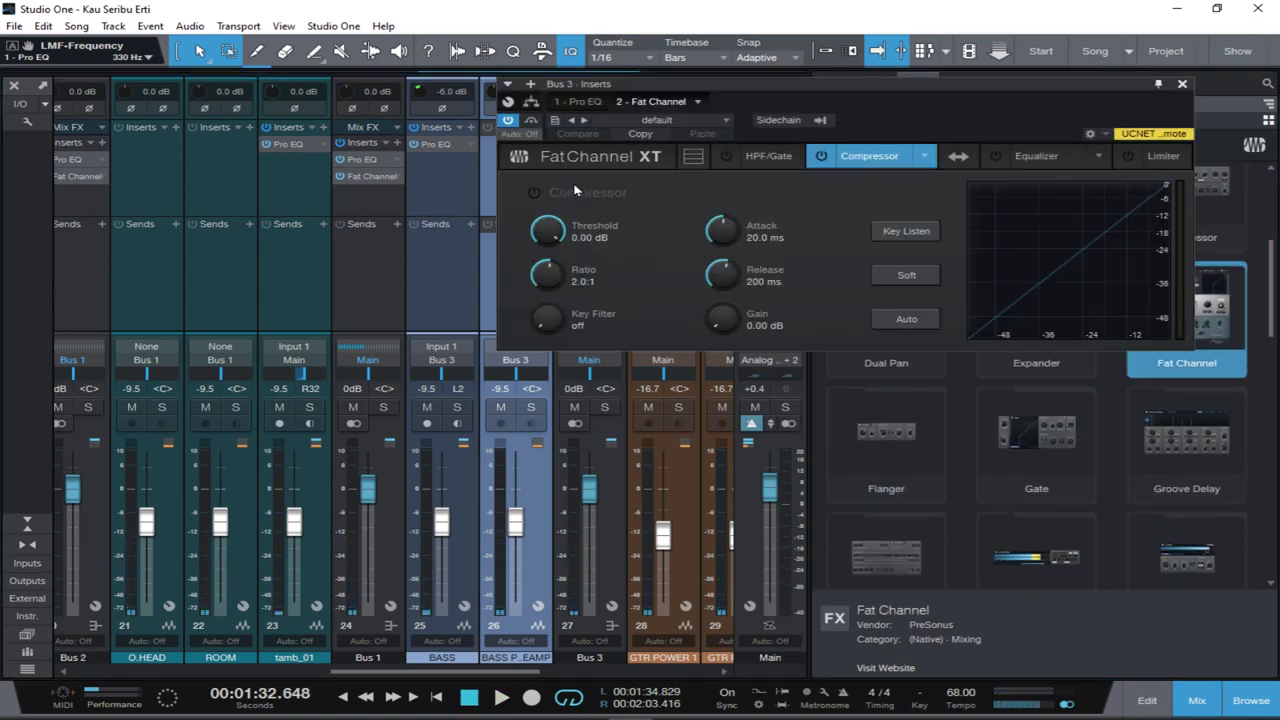
click(925, 163)
click(896, 209)
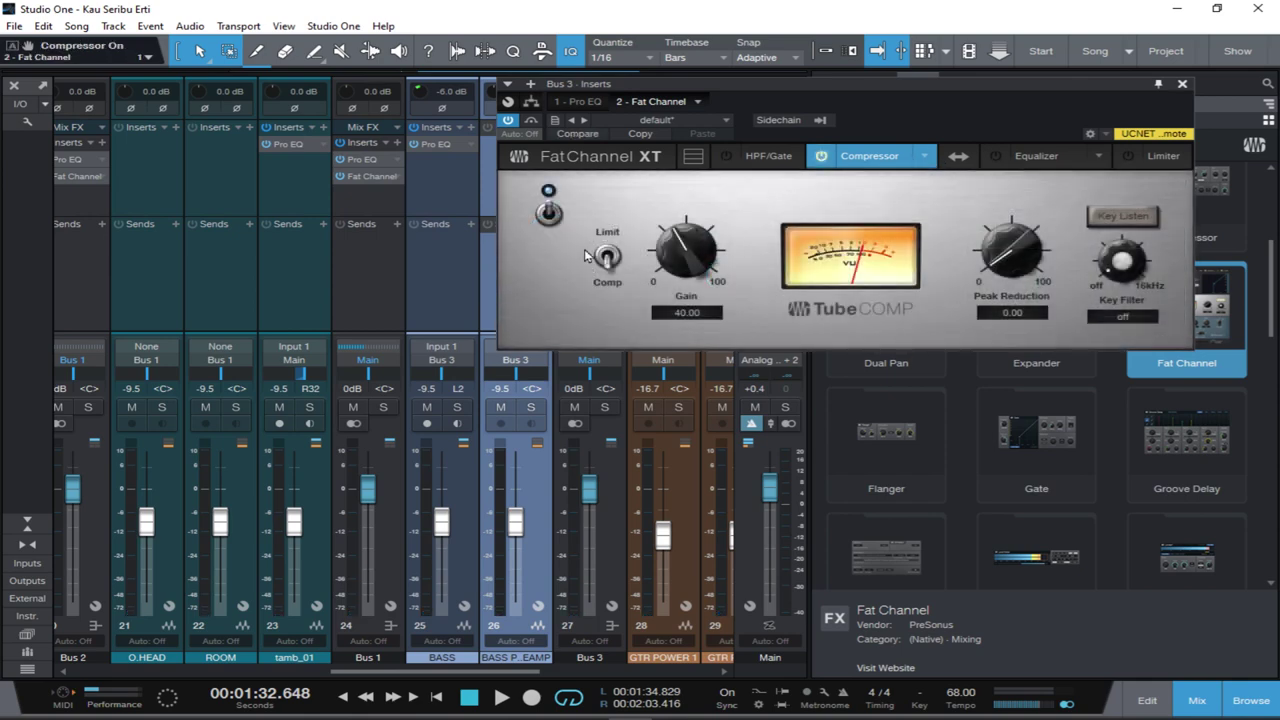
Raise the Bus 3 TubeCOMP's Peak Reduction to 84 during loop playback and audition the compressed bass in the mix.
key(space)
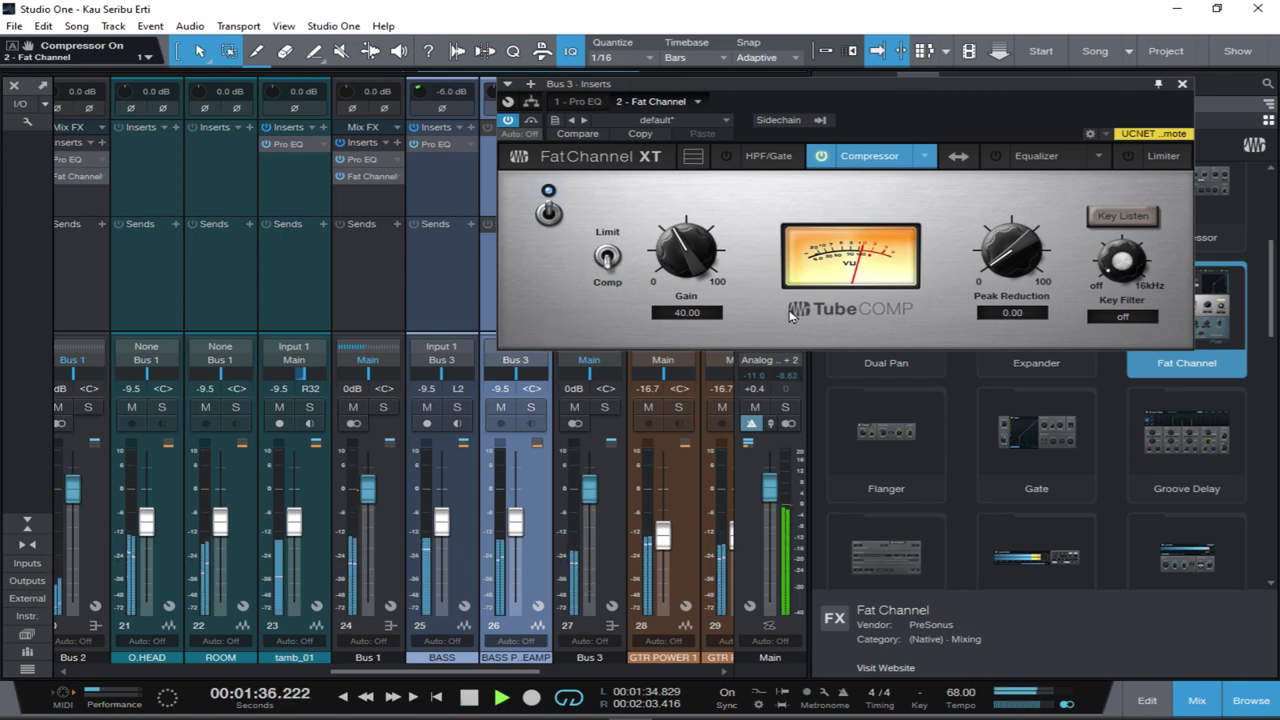
drag(1008, 258, 1049, 176)
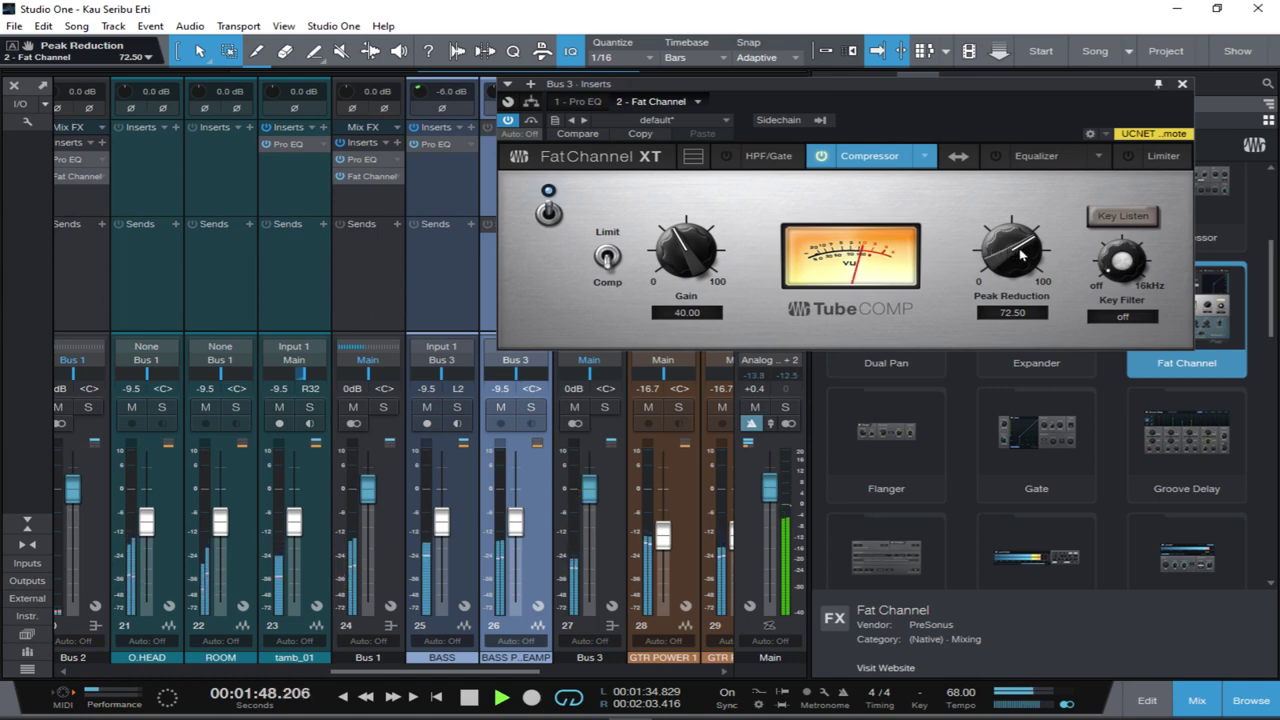
drag(999, 252, 1003, 233)
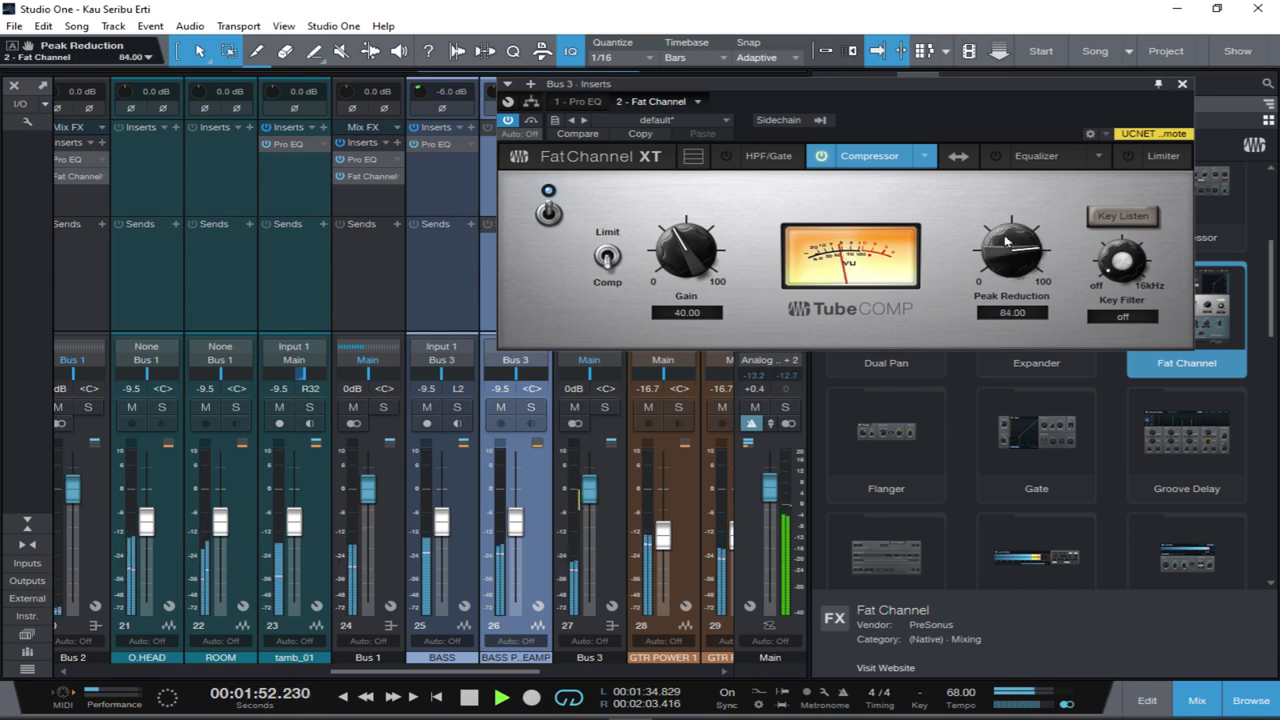
click(508, 122)
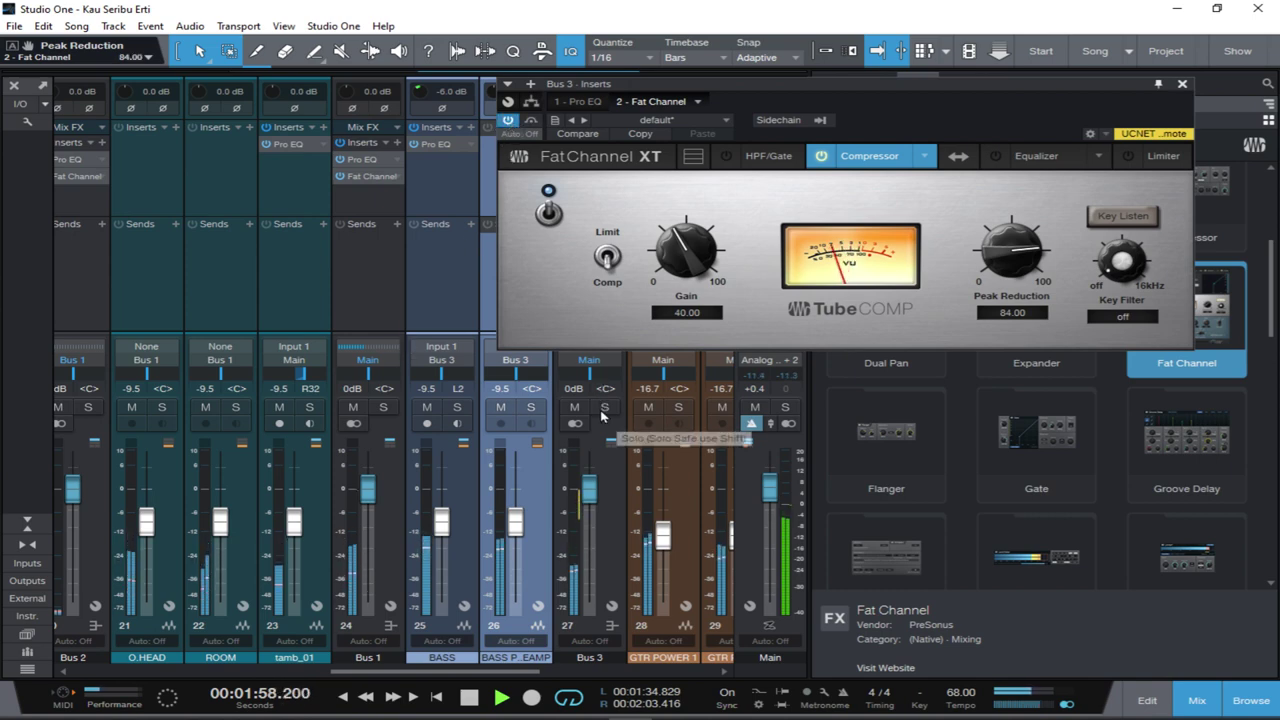
scroll(240, 306, right, 3)
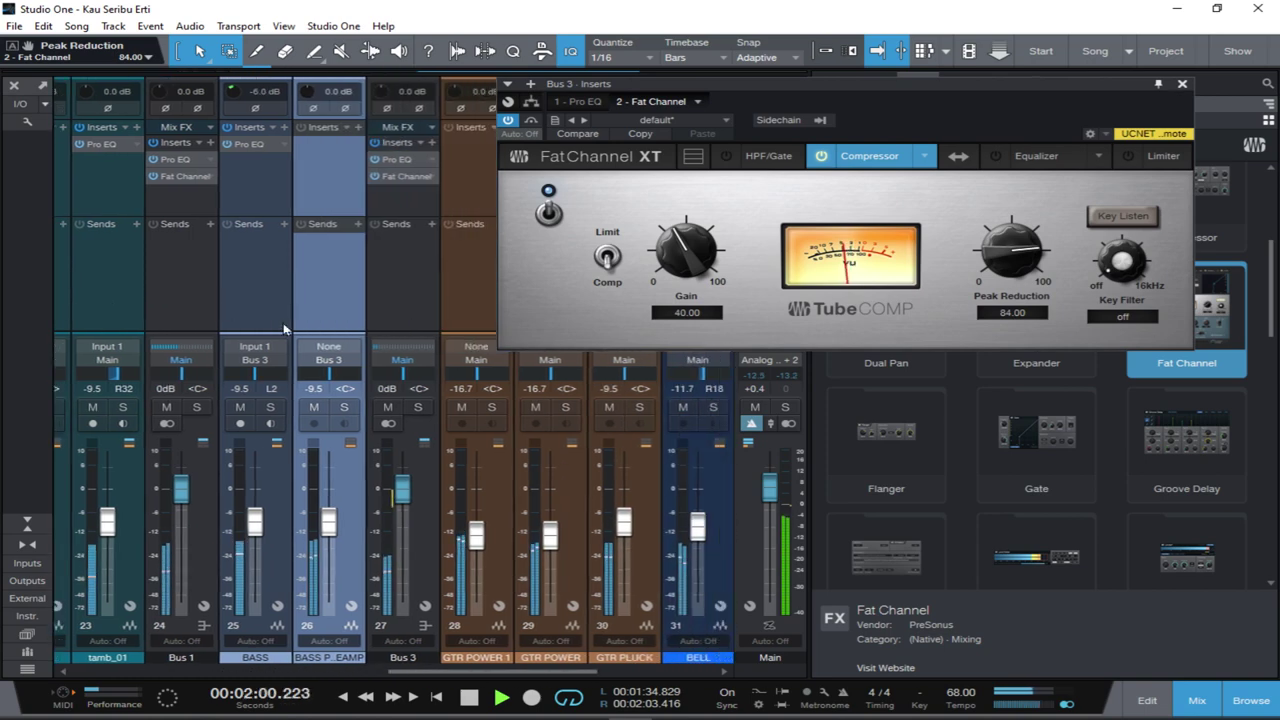
key(space)
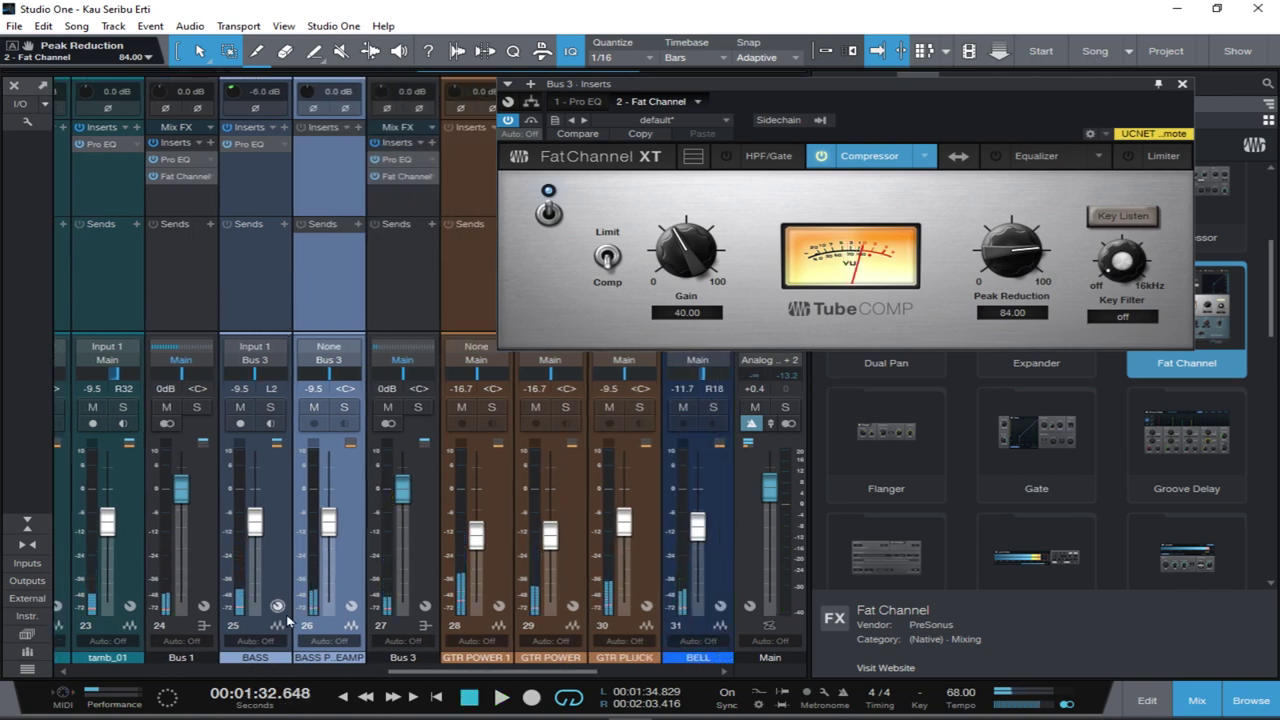
Rename Bus 3 as "bass buss" and Bus 1 as "drum buss".
double_click(403, 658)
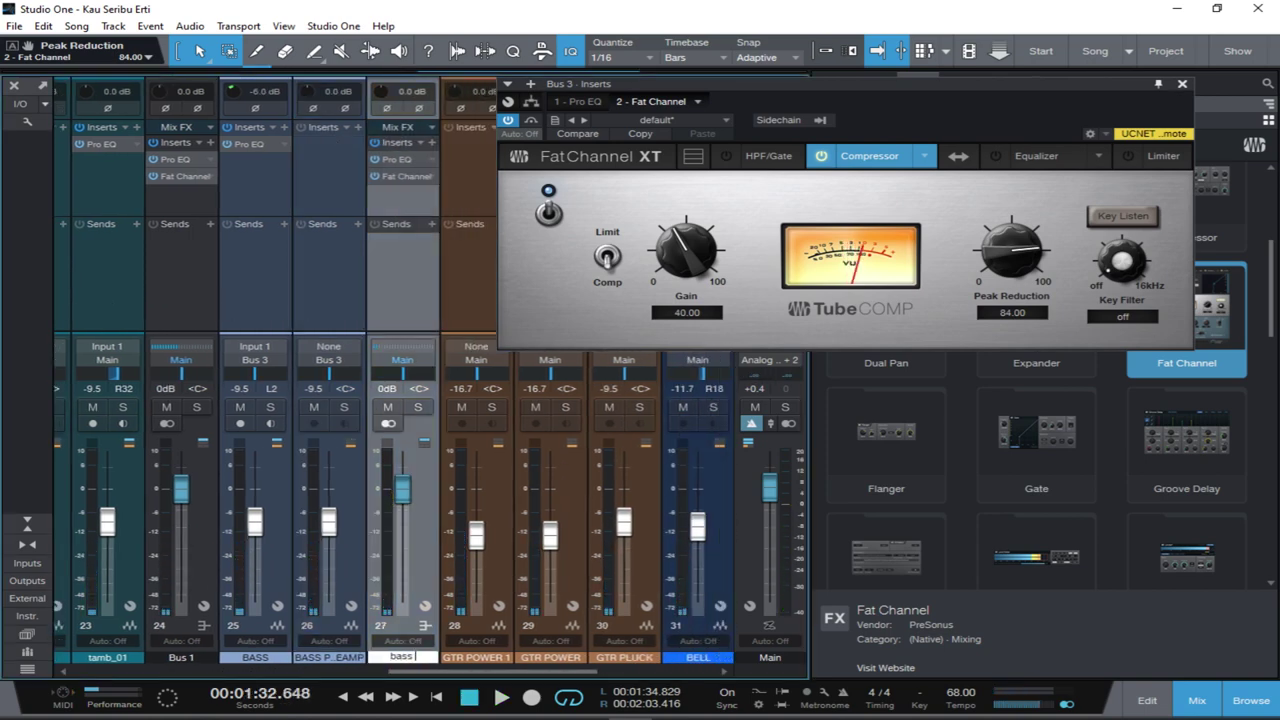
text(bass buss)
key(Return)
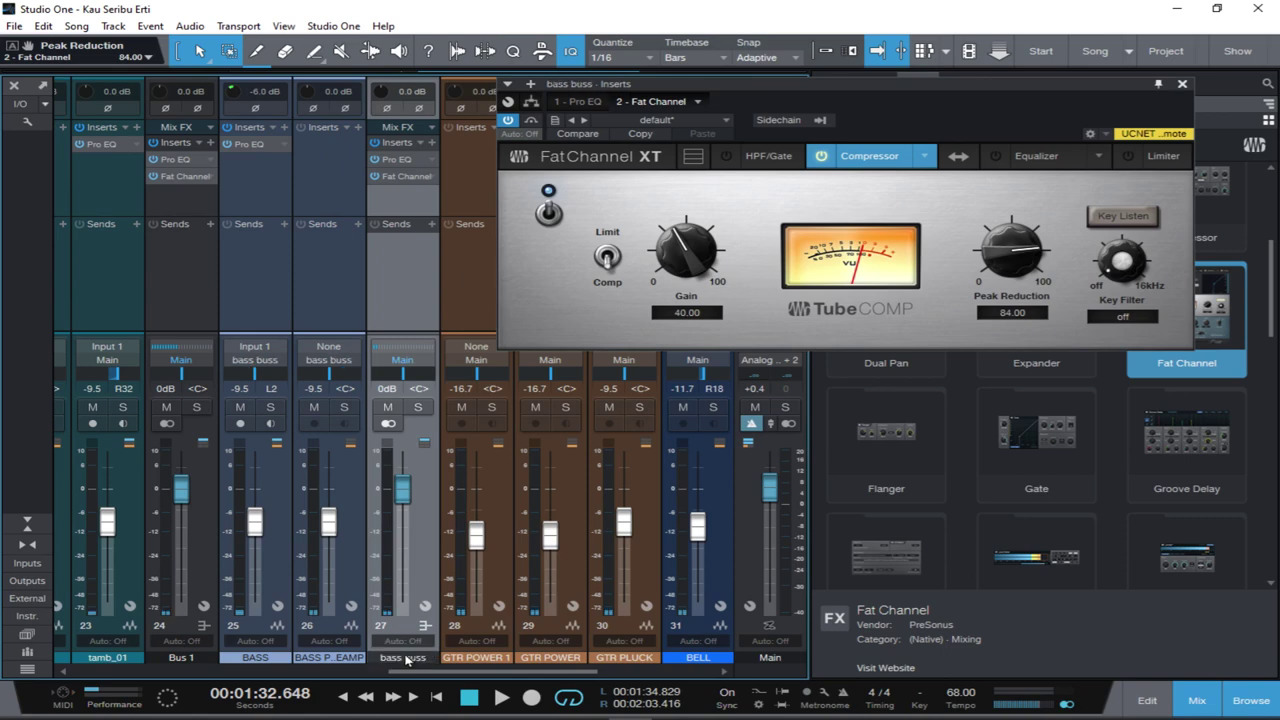
double_click(195, 663)
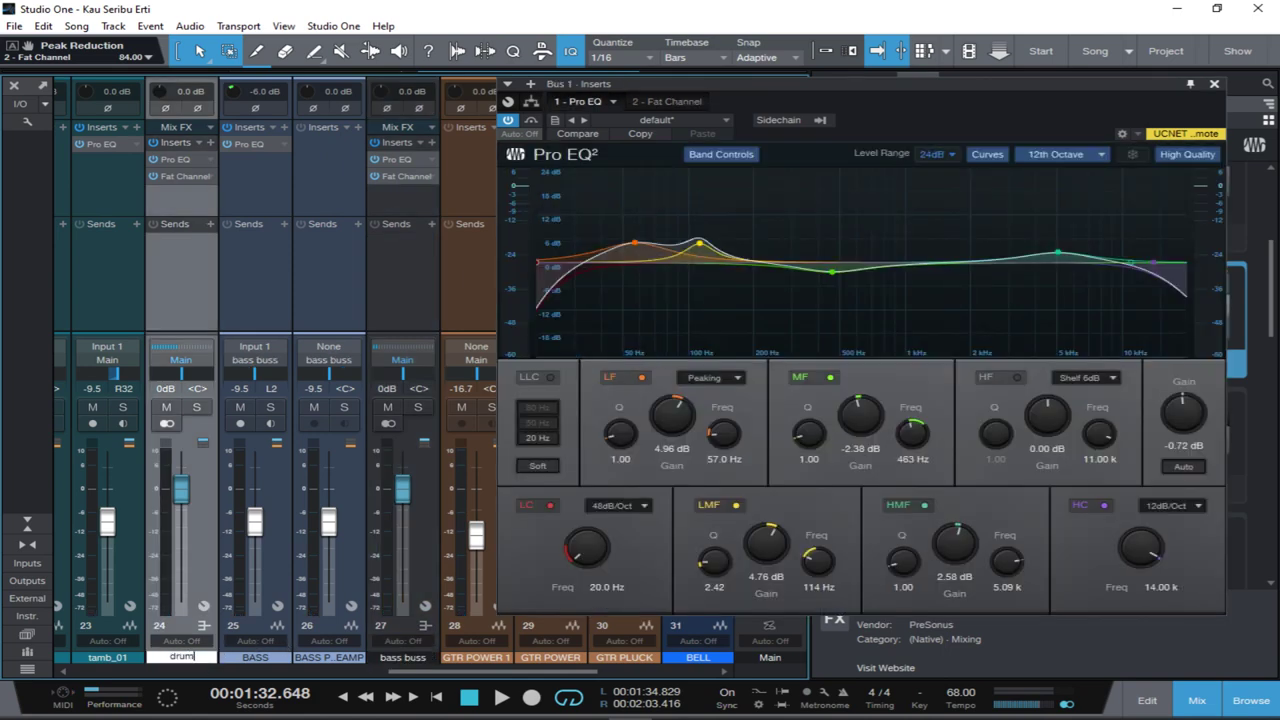
text(drum buss)
key(Return)
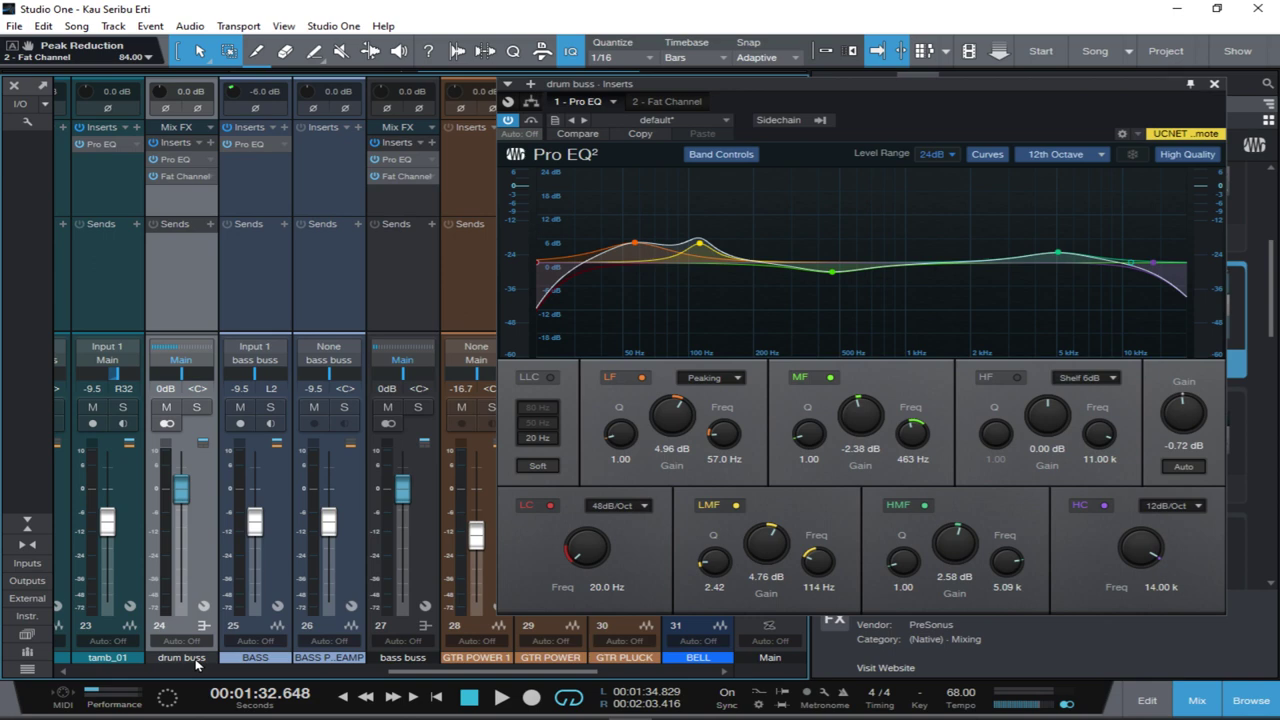
Solo the bass buss during loop playback and compare its Fat Channel bypassed and active.
key(space)
click(418, 407)
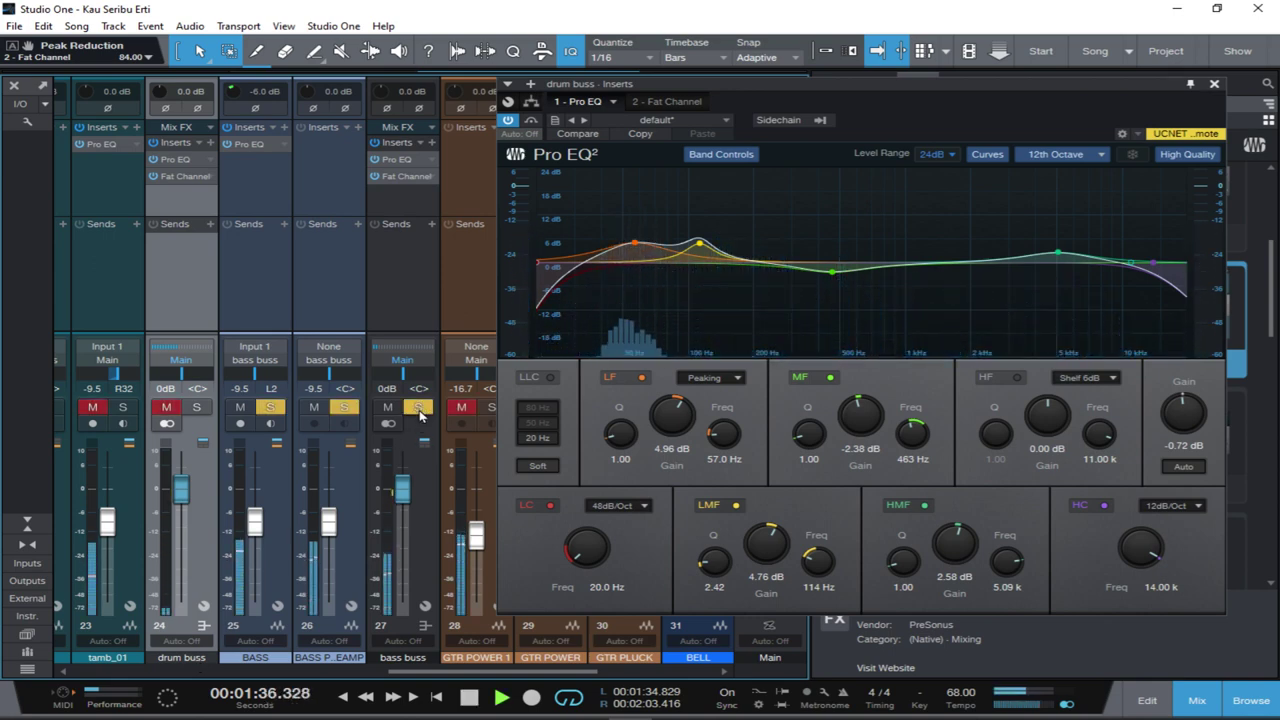
click(509, 121)
click(509, 121)
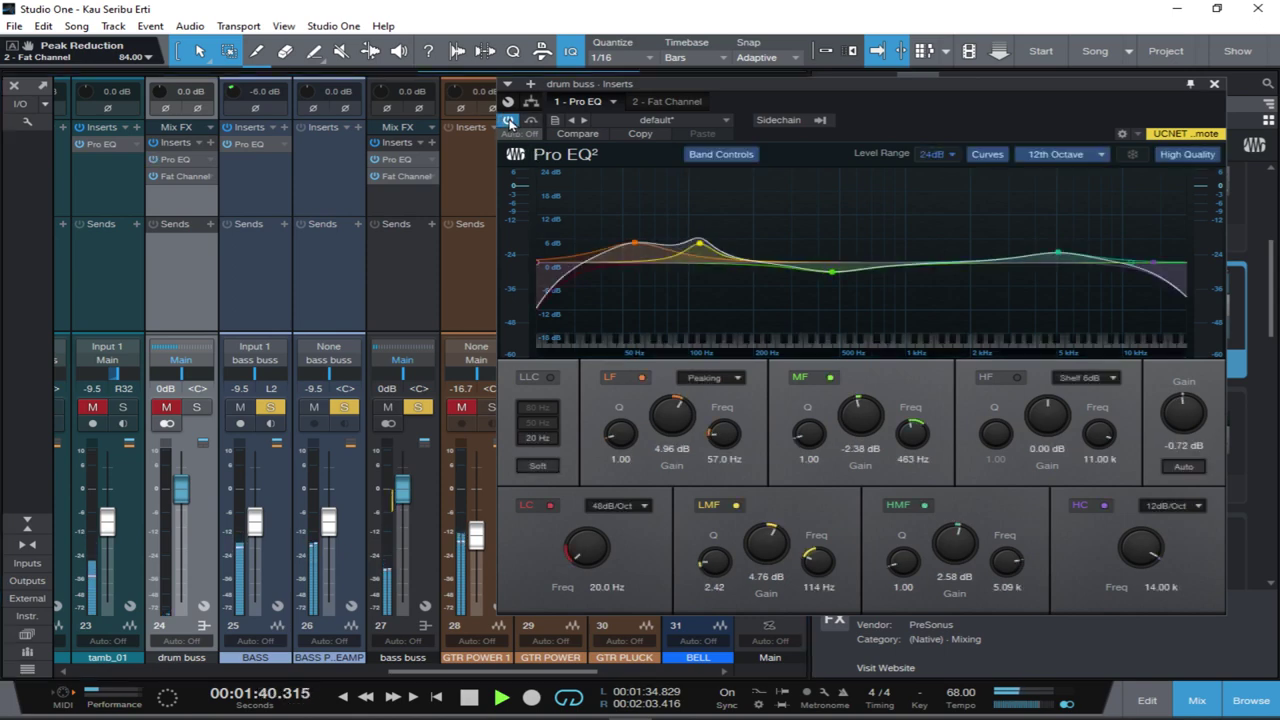
click(405, 178)
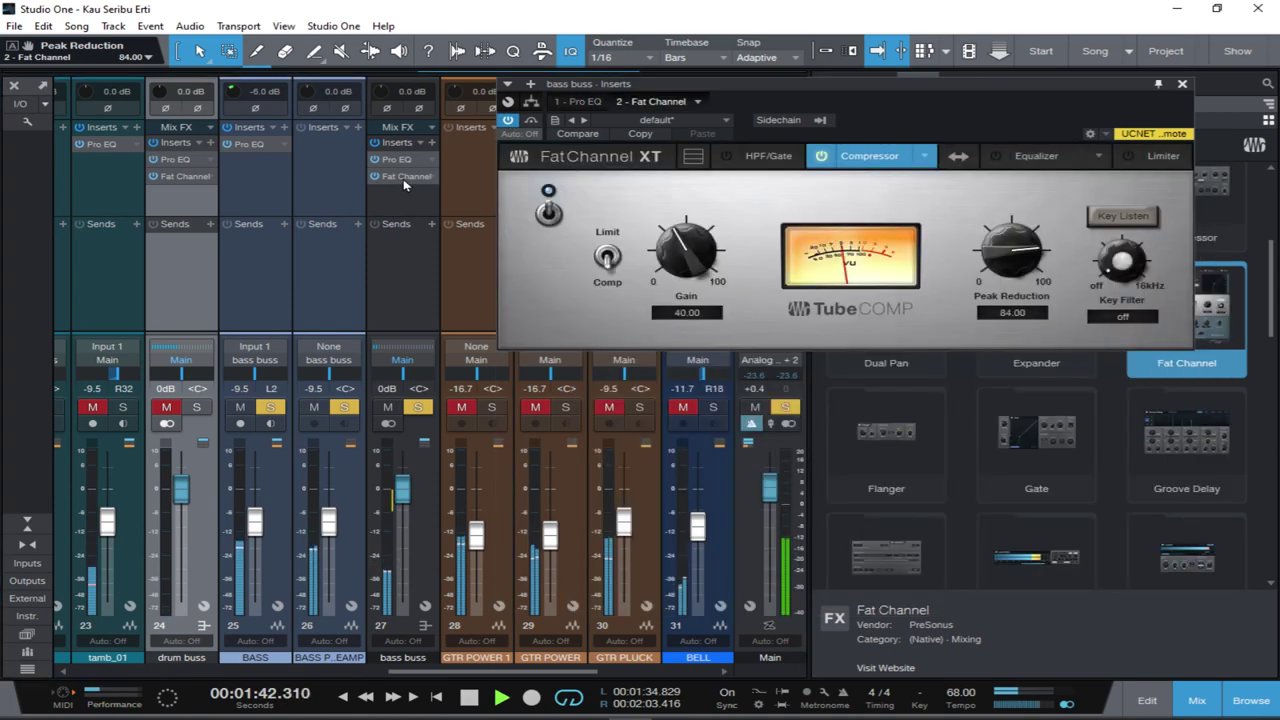
click(508, 121)
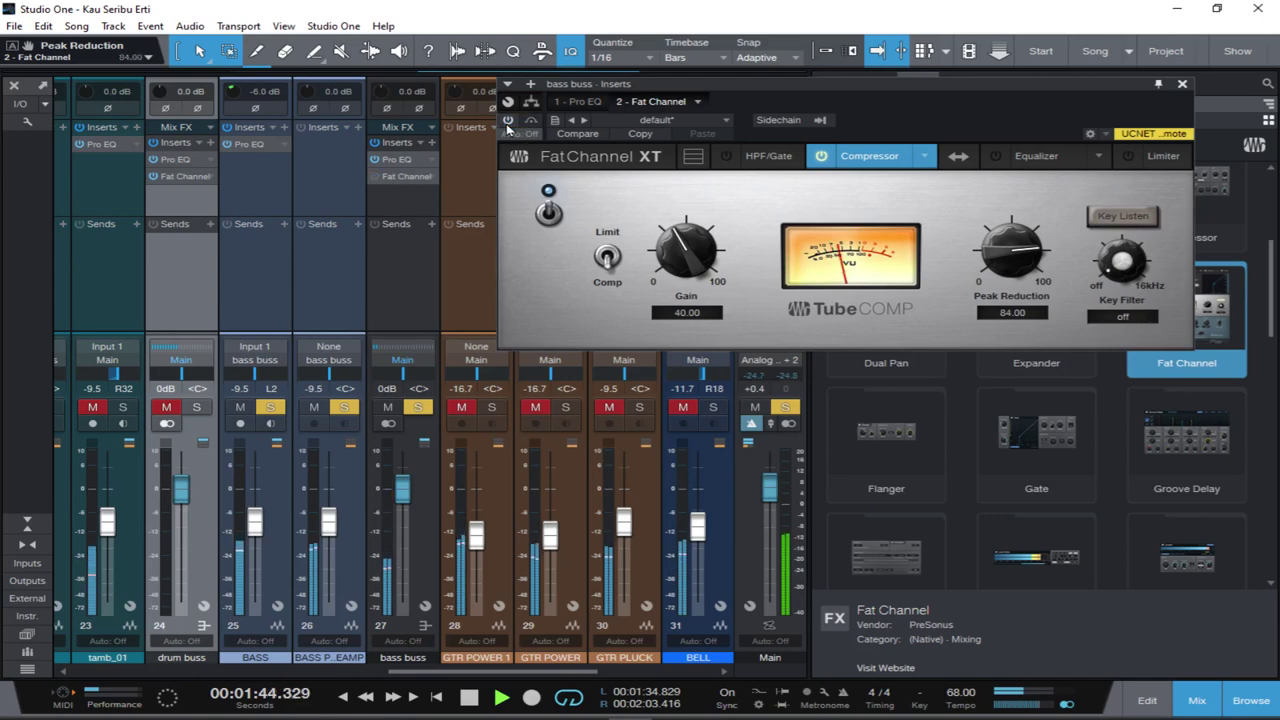
click(508, 121)
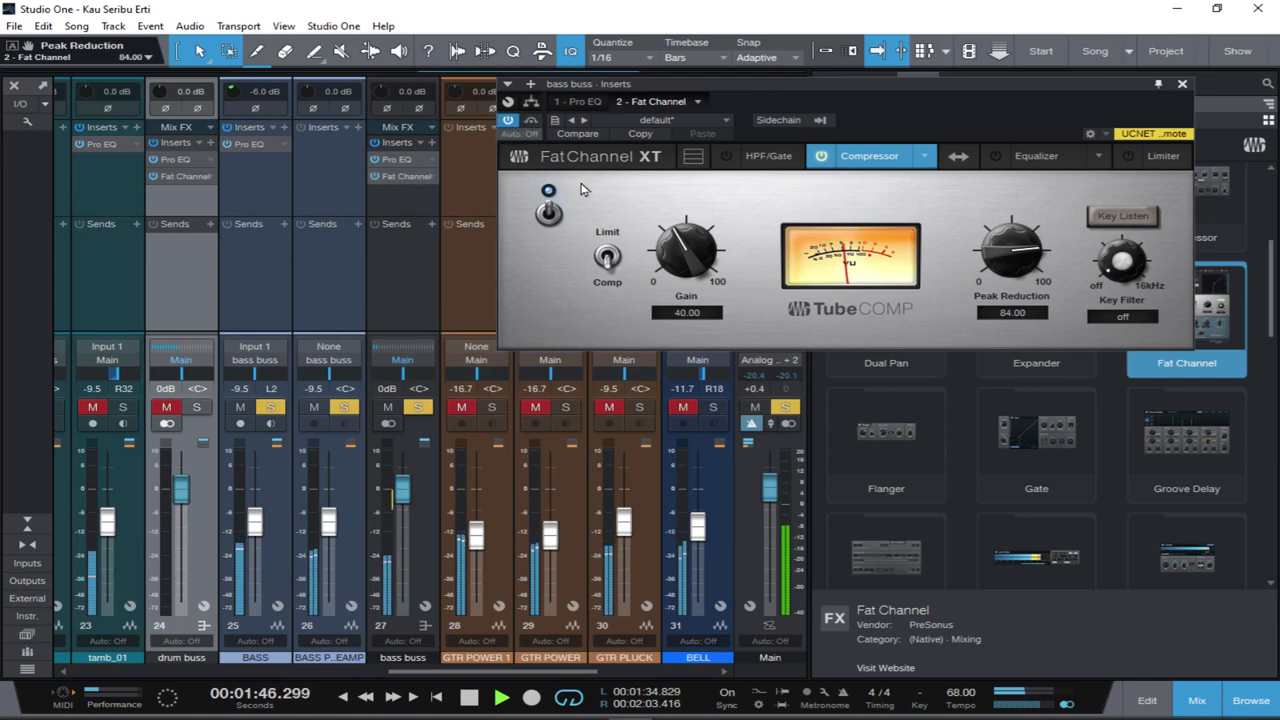
Raise the bass buss TubeCOMP's Gain to 47.50 and compare the compressed and bypassed sound.
drag(682, 248, 682, 236)
click(509, 121)
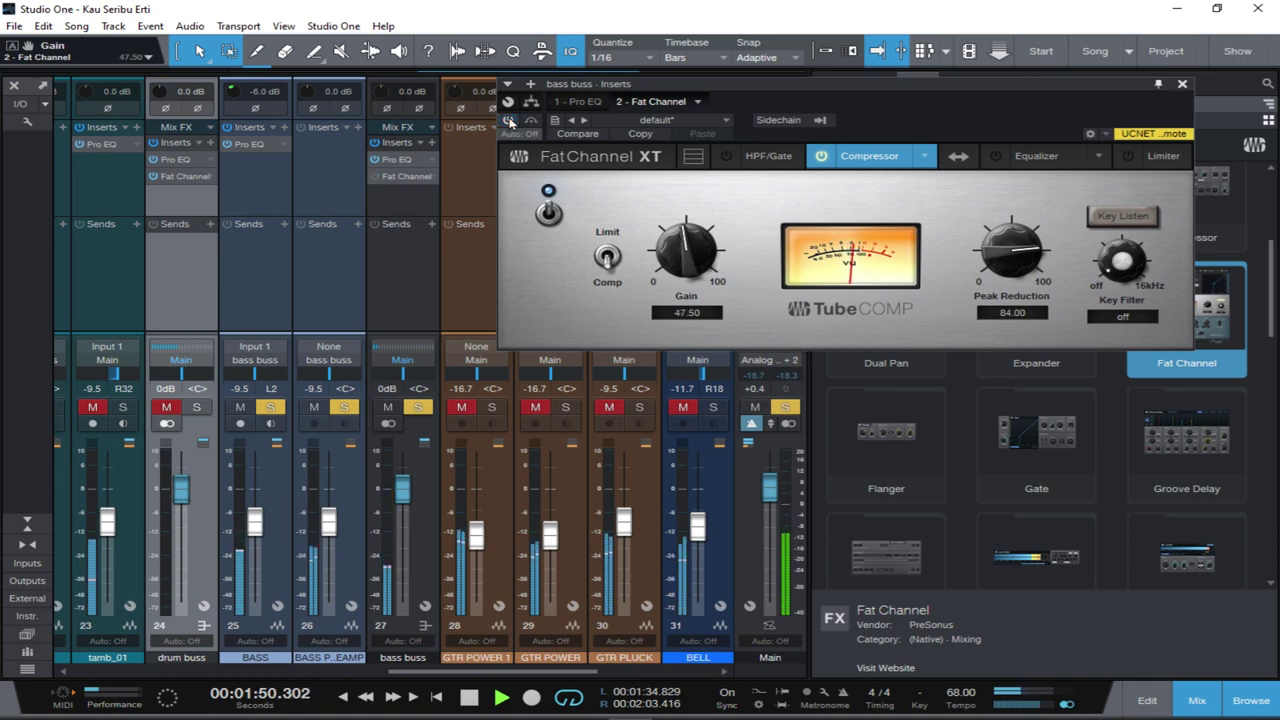
click(508, 121)
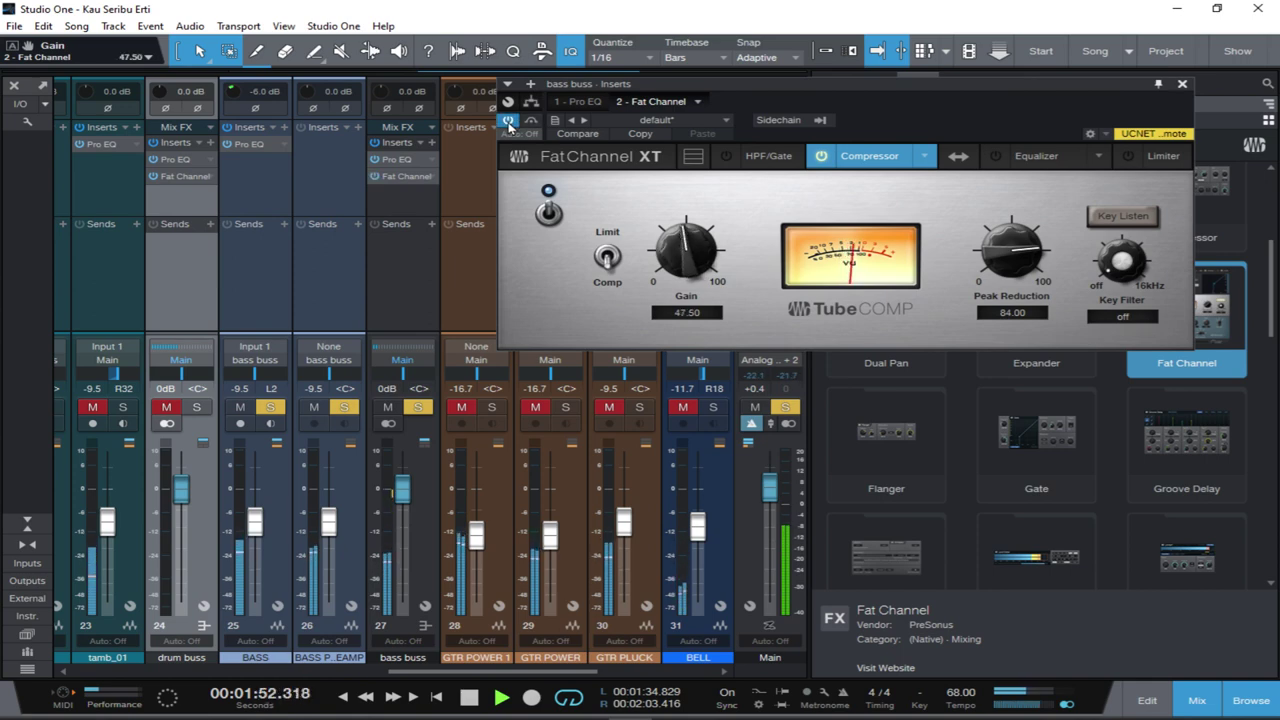
click(508, 121)
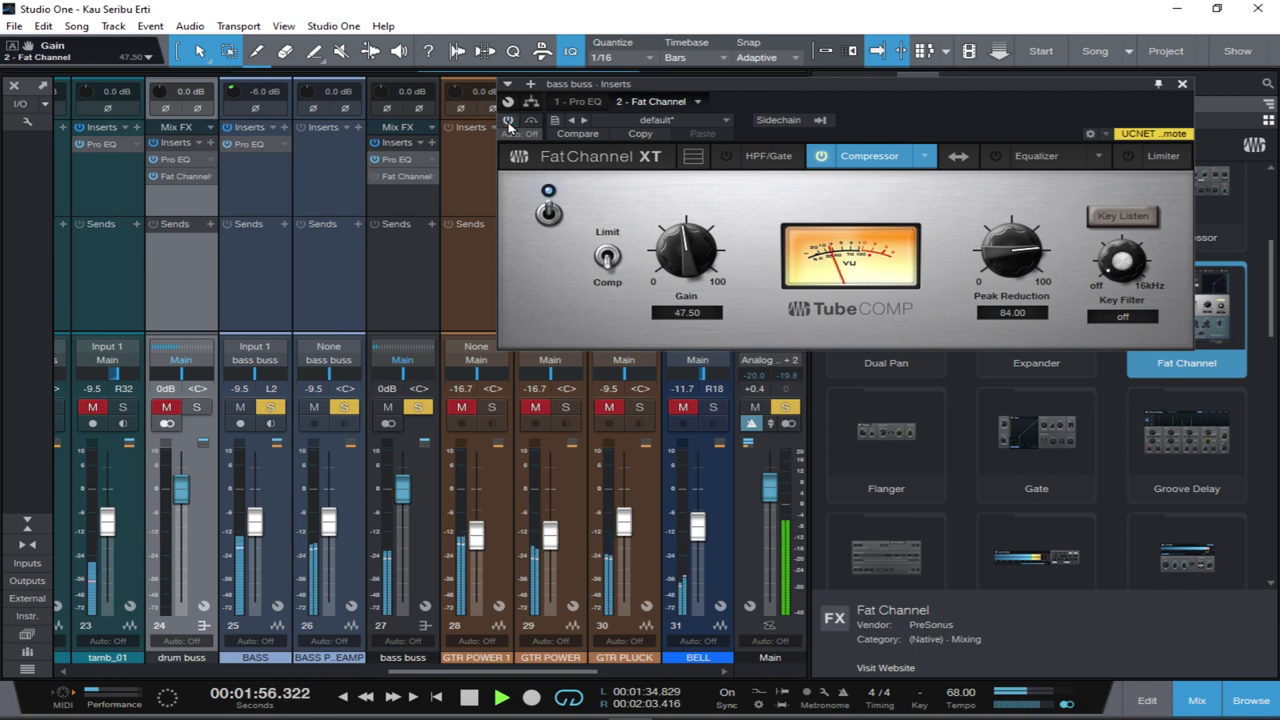
click(508, 120)
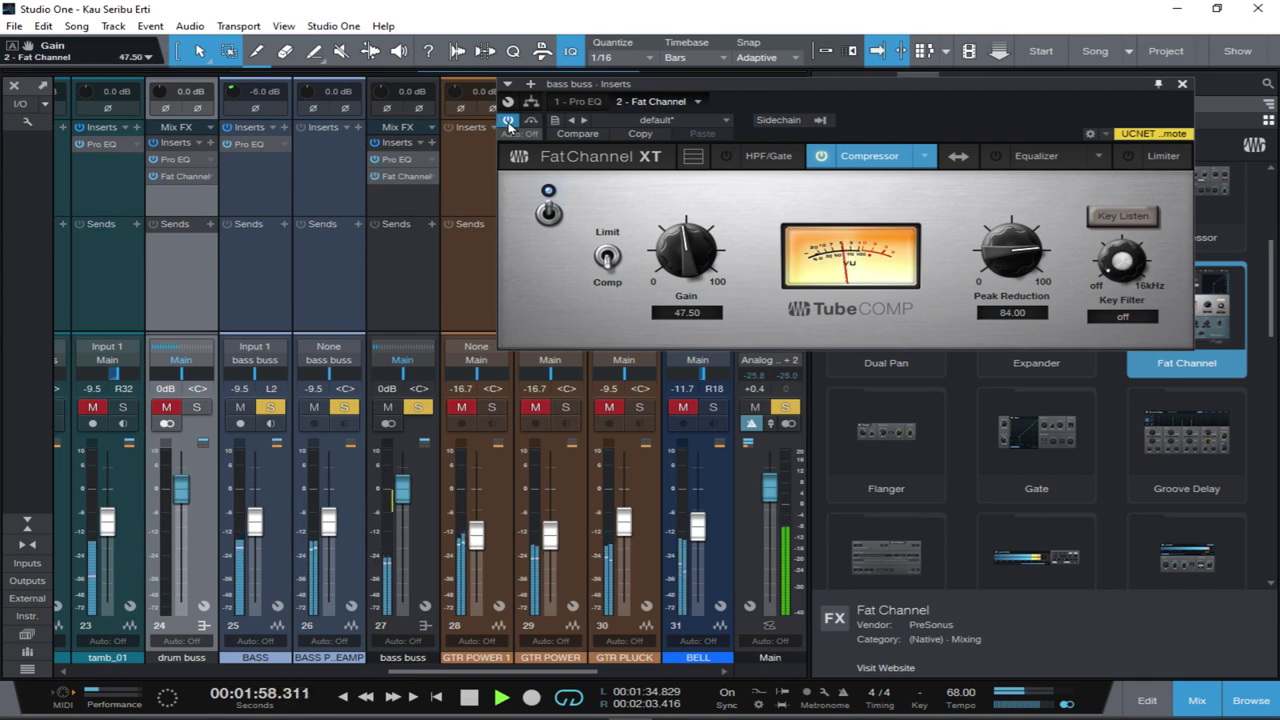
click(509, 123)
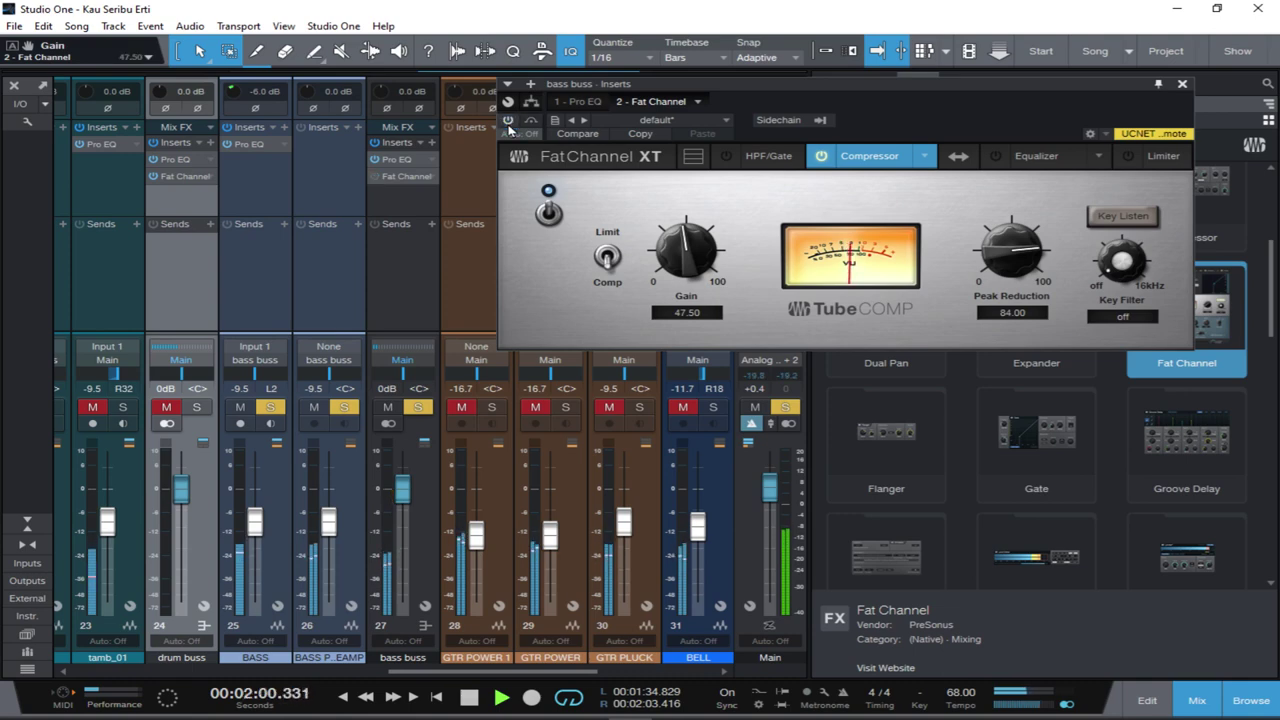
click(509, 123)
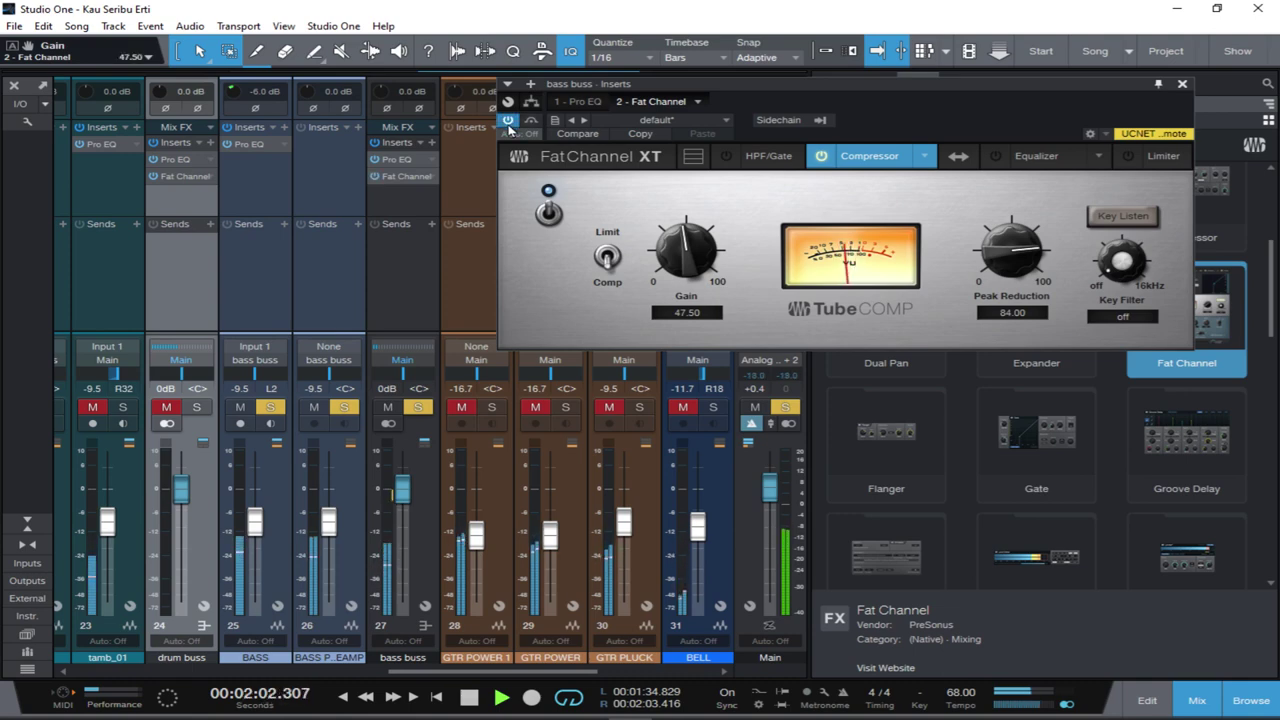
Set the Key Filter of the bass buss TubeCOMP to 145.0 Hz.
mouse_move(1124, 282)
mouse_down()
mouse_move(1138, 210)
mouse_move(1121, 259)
mouse_up()
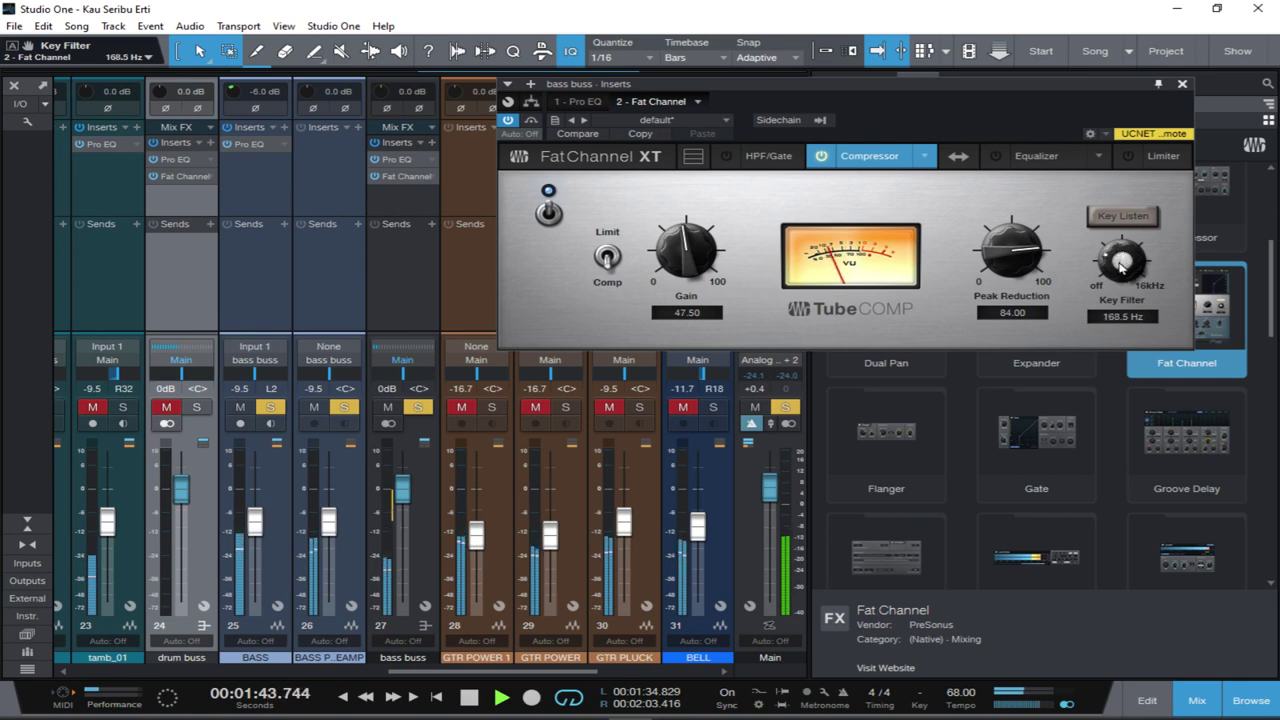
key(space)
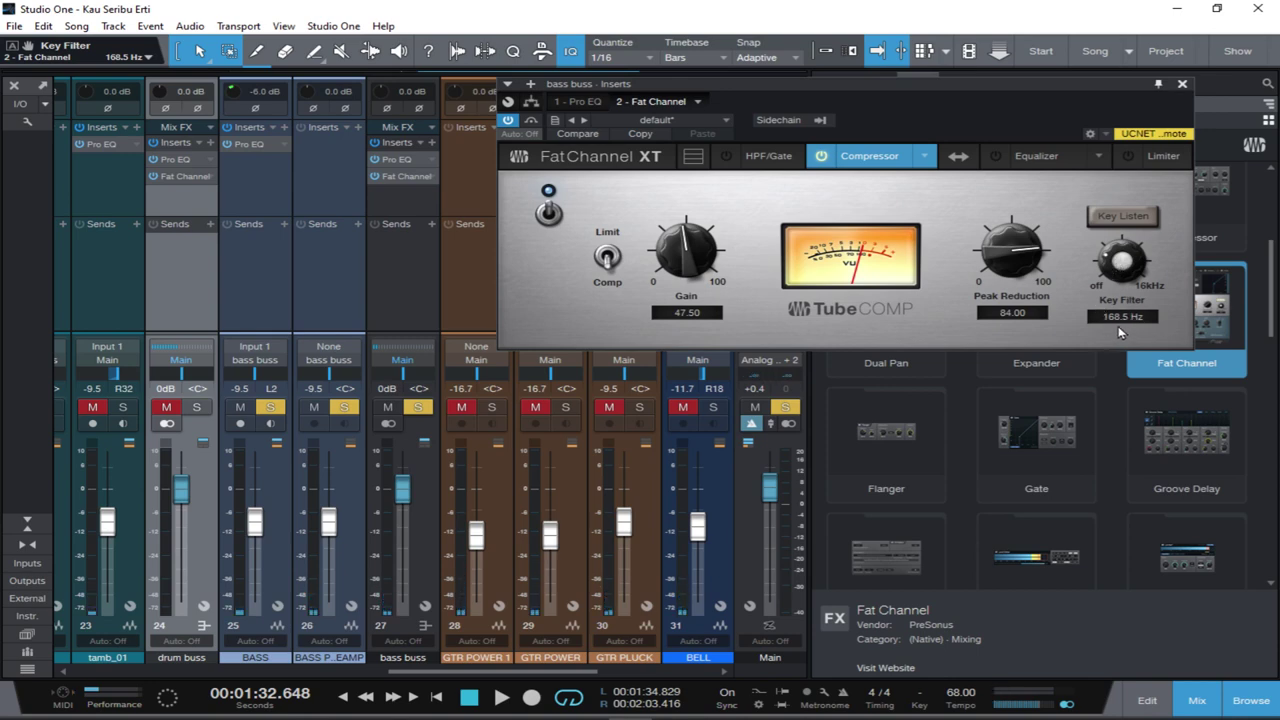
drag(1127, 264, 1127, 261)
drag(1114, 262, 1116, 266)
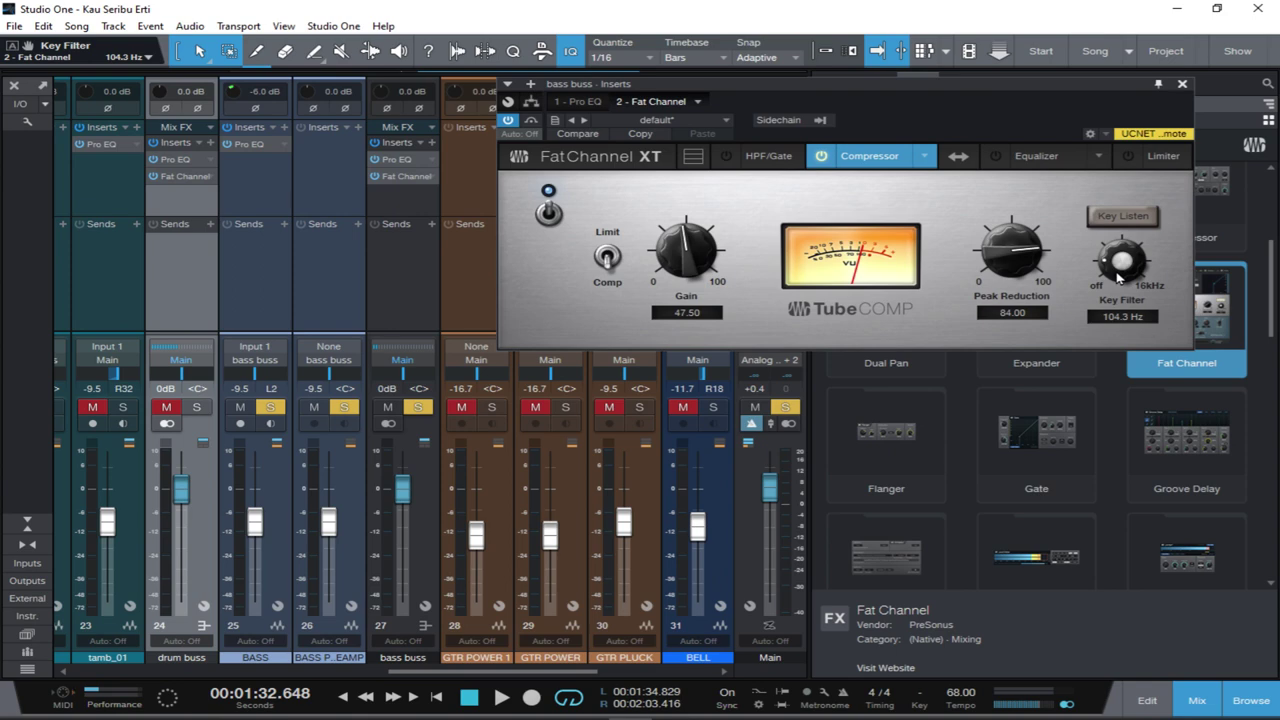
drag(1118, 276, 1116, 261)
Audition the soloed bass buss with its Fat Channel bypassed and active, then stop playback and unsolo the bus.
key(space)
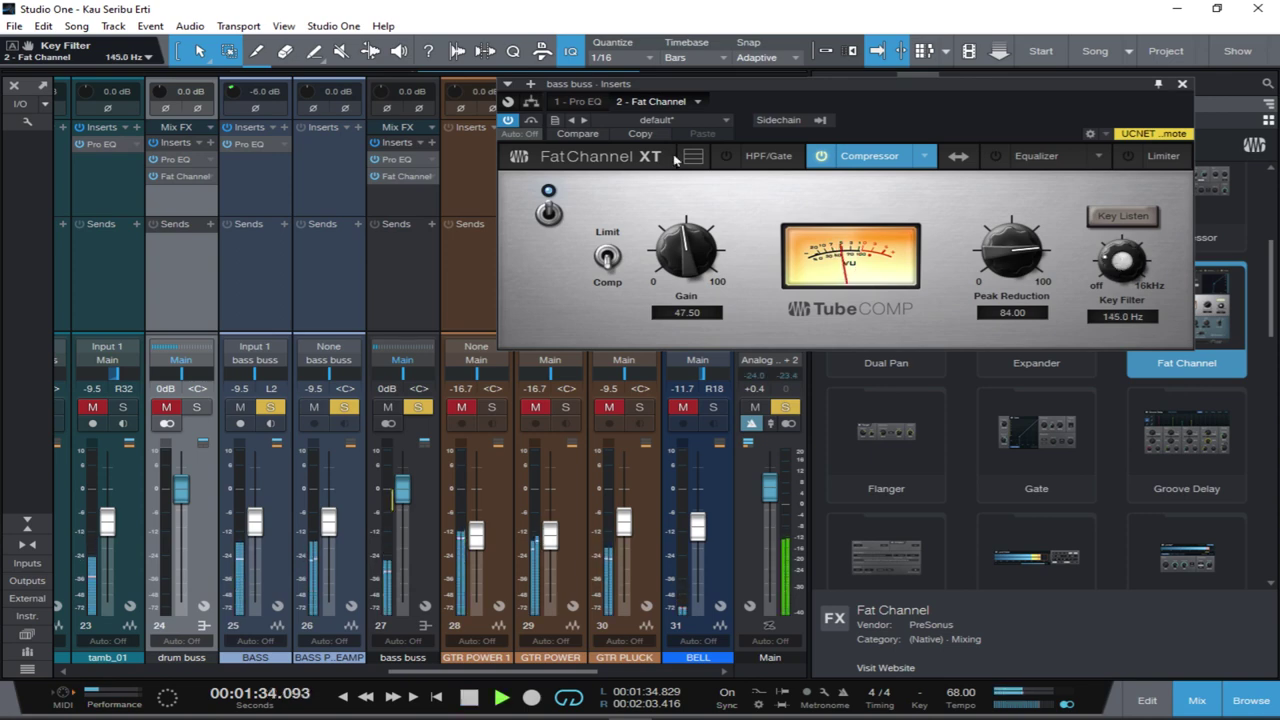
click(509, 120)
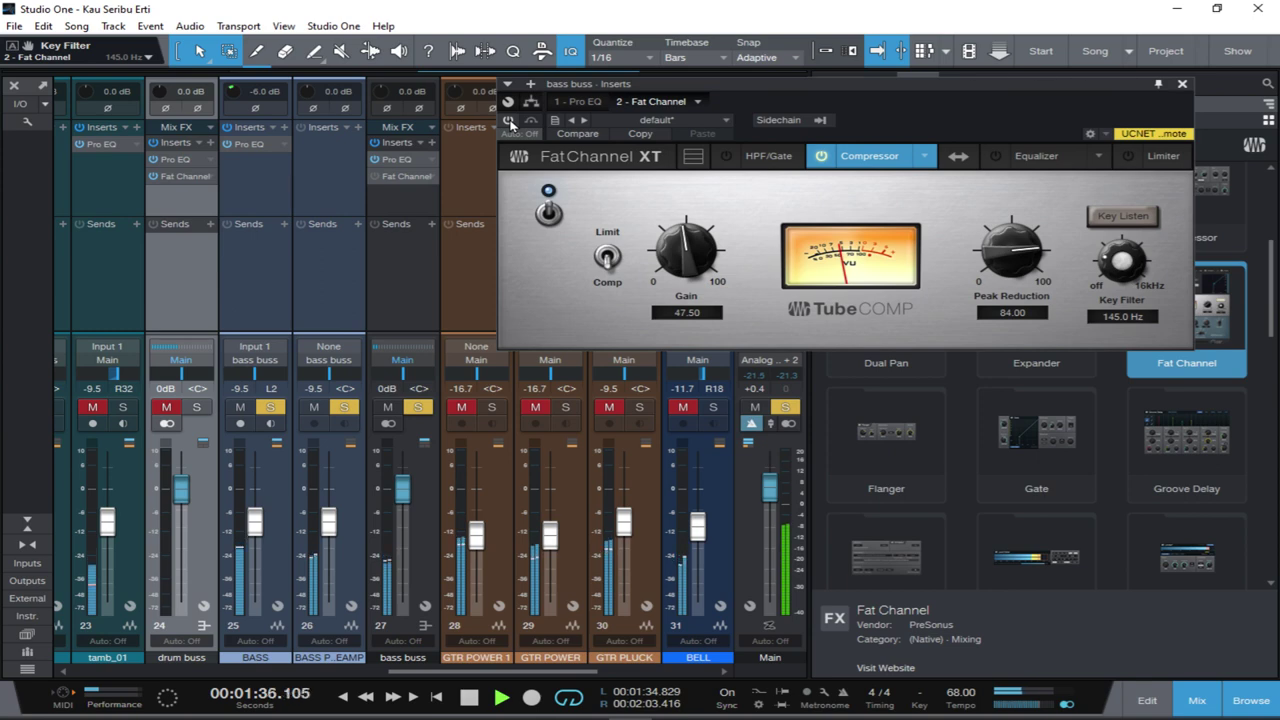
click(509, 120)
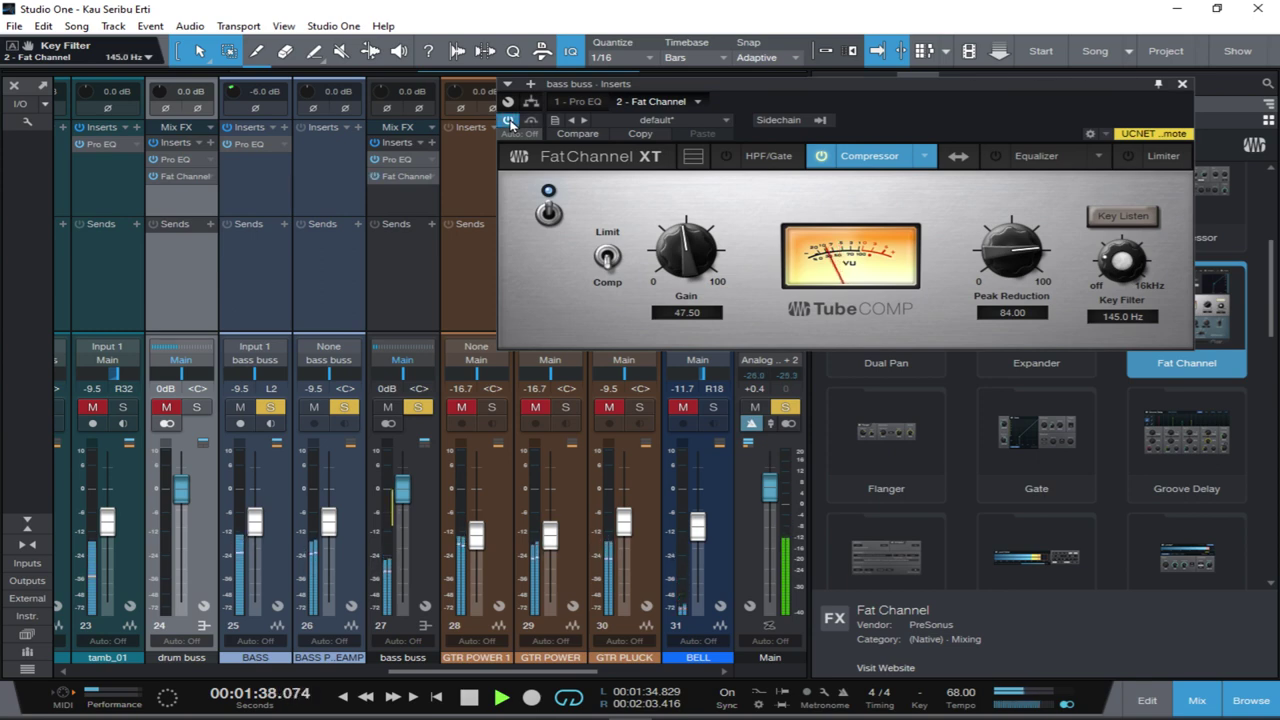
click(509, 120)
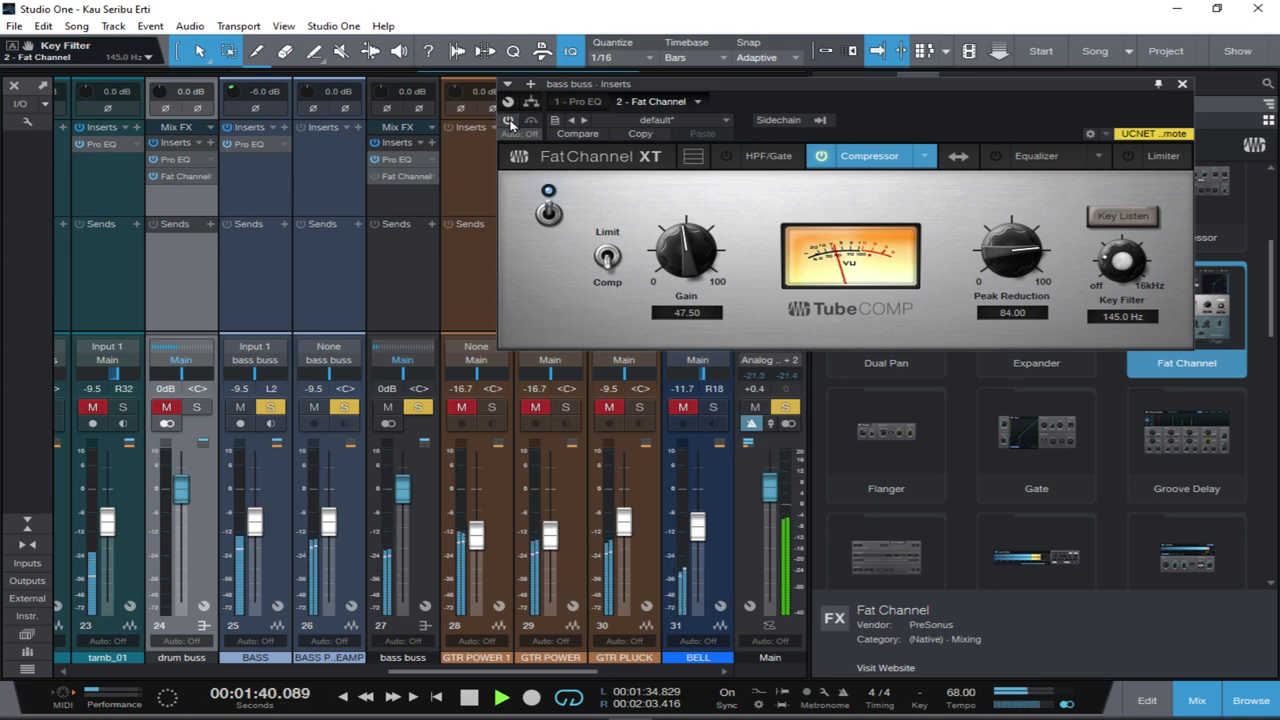
click(509, 120)
key(space)
click(419, 407)
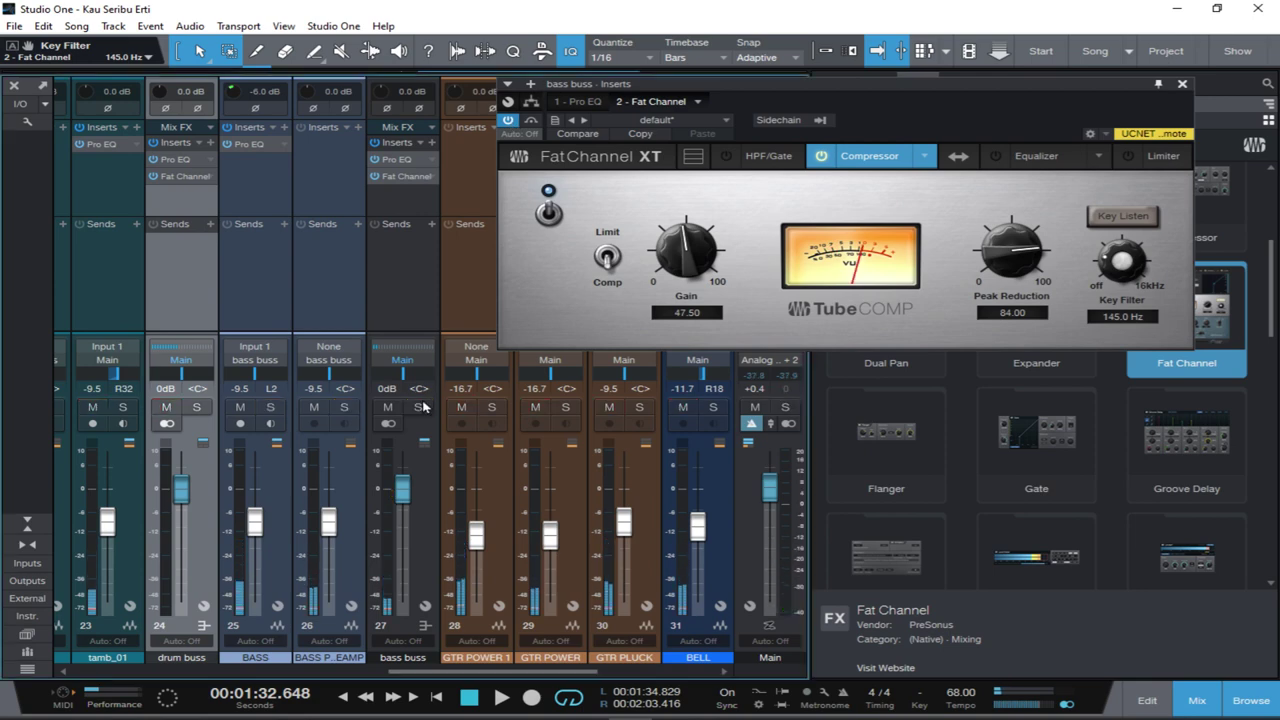
Play the full mix and compare it with the bass buss Fat Channel, then all the bus's inserts, bypassed and active.
key(space)
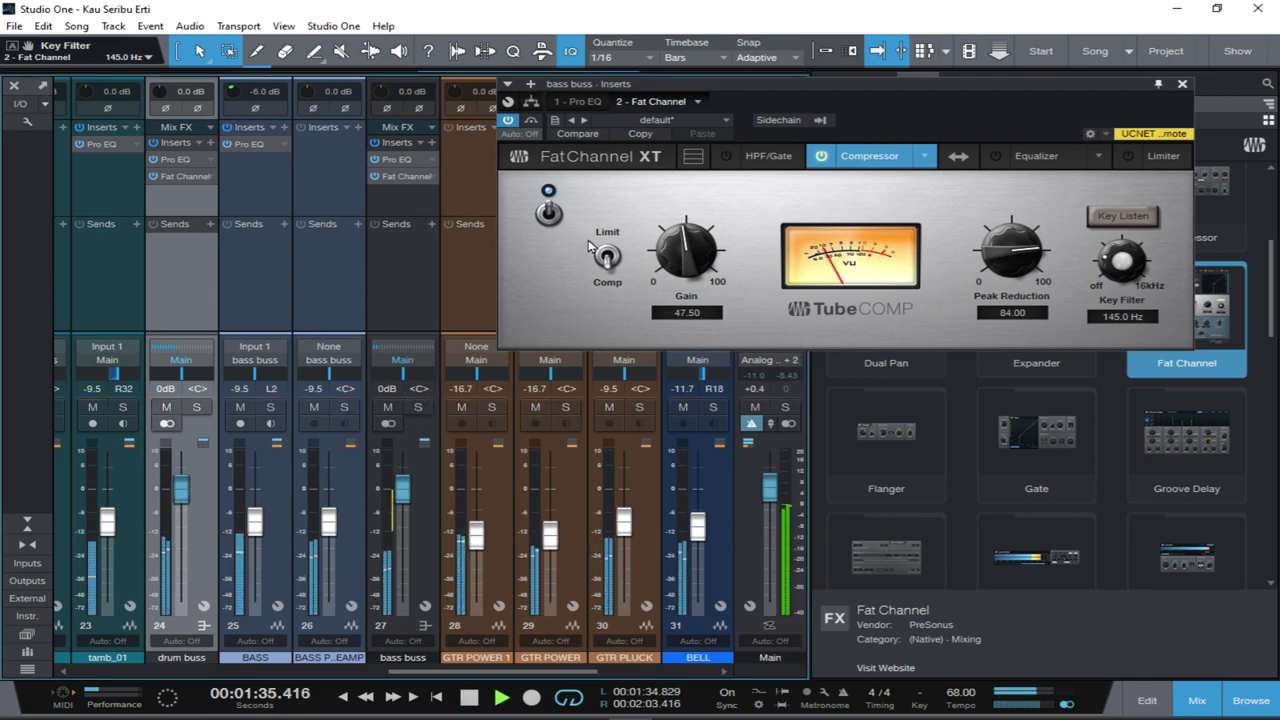
click(508, 120)
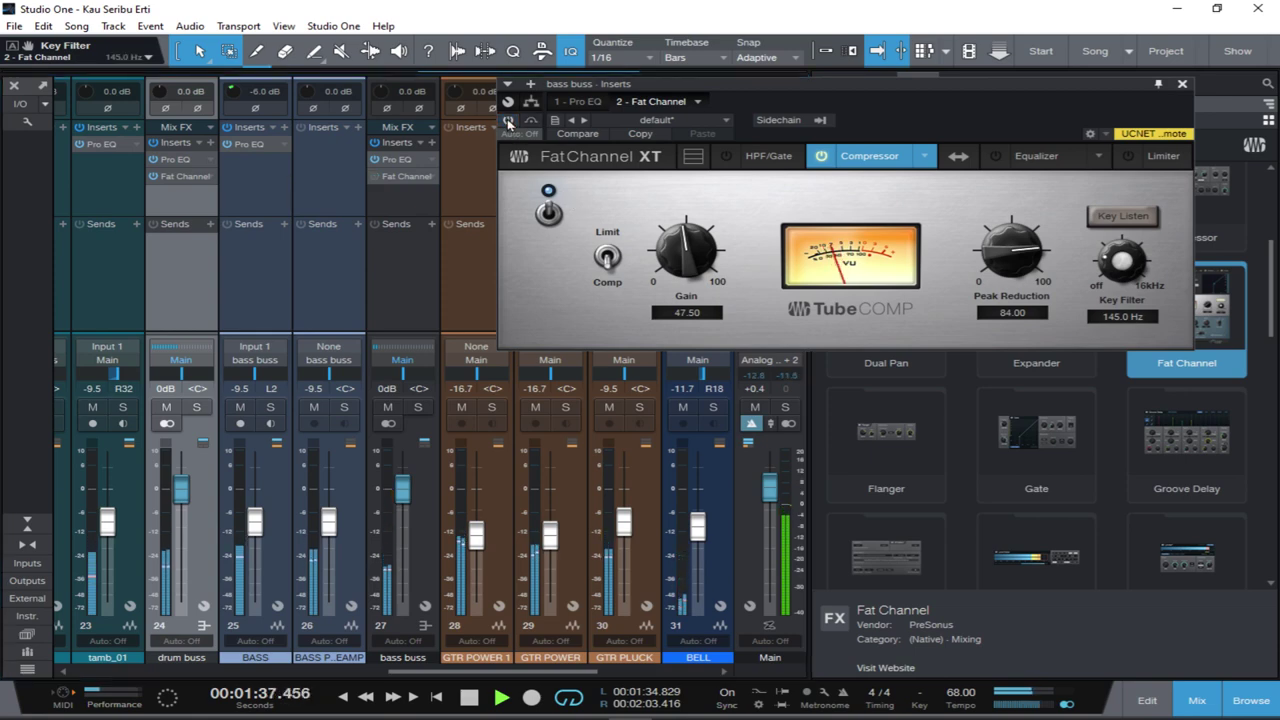
click(508, 121)
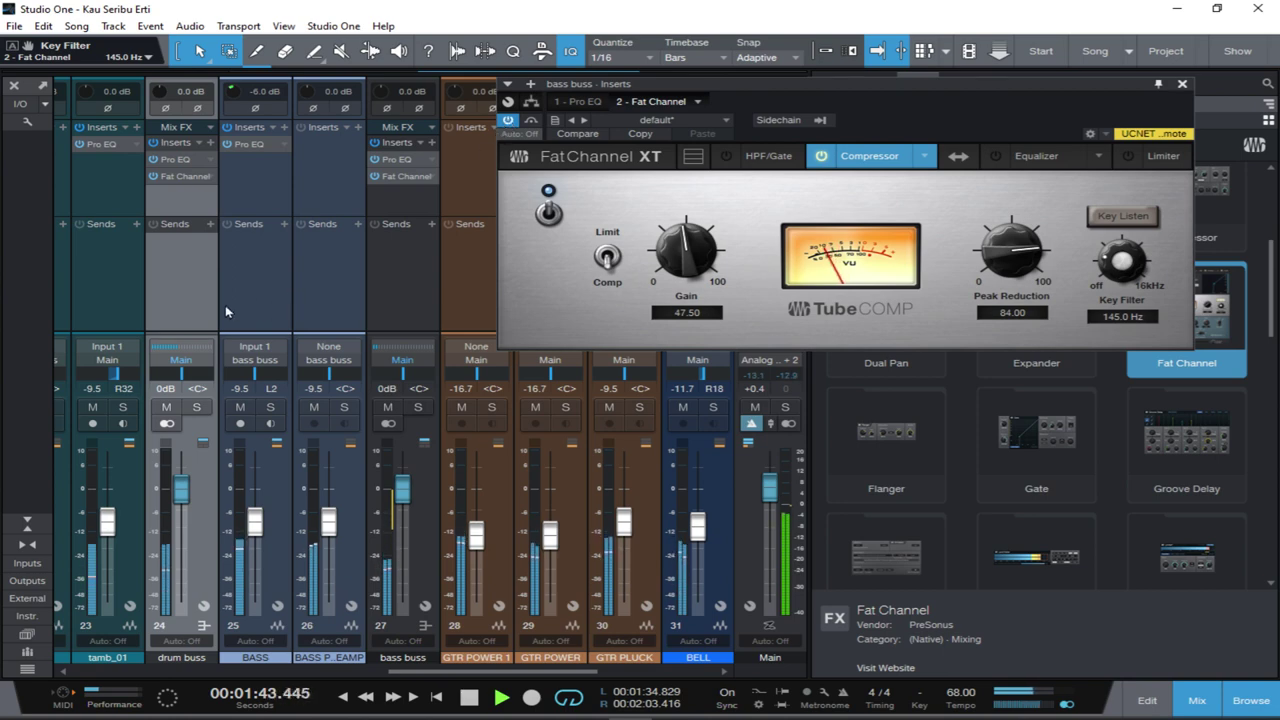
click(374, 143)
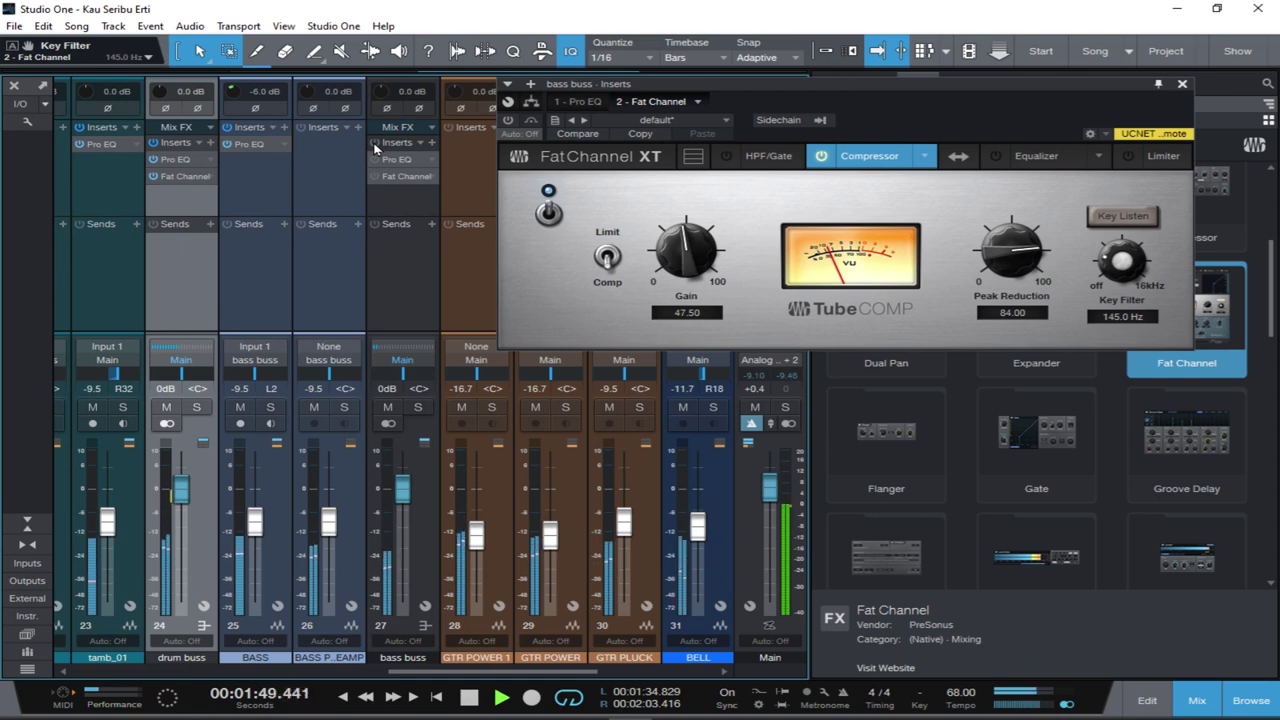
click(374, 143)
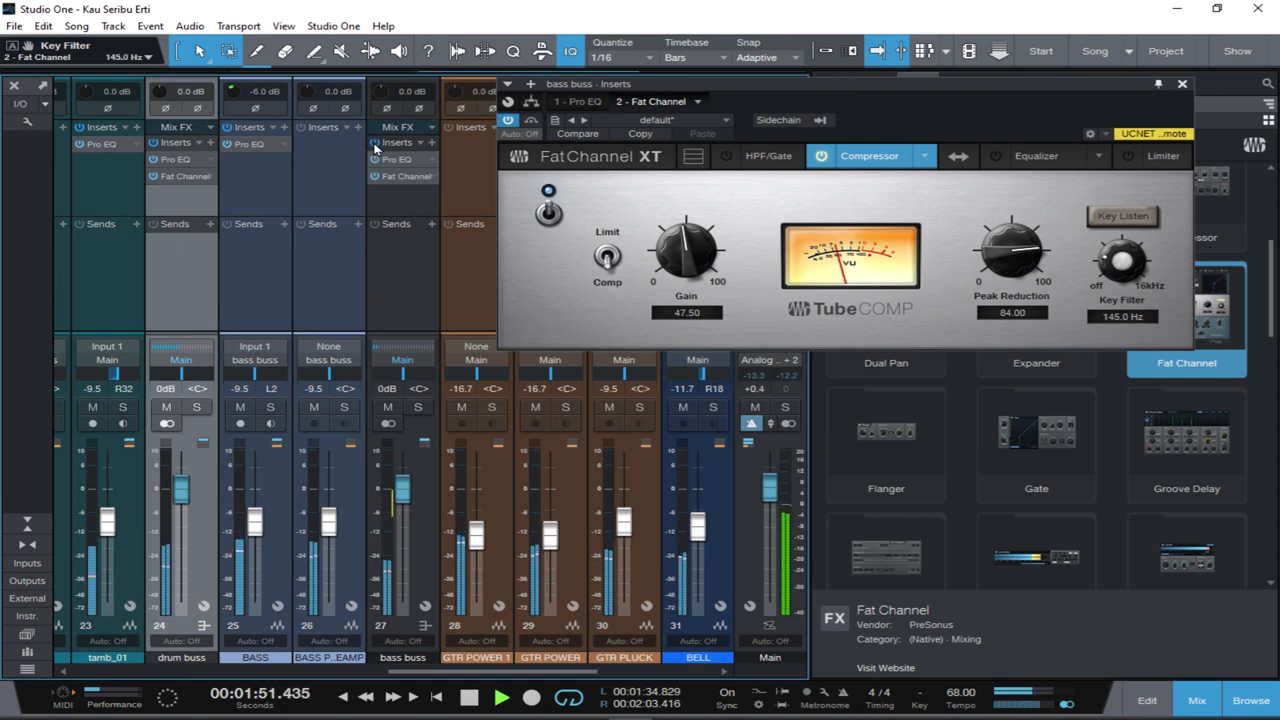
Raise the BASS and BASS PREAMP faders together to -8.1 dB and close the BASS PREAMP inserts window.
click(231, 289)
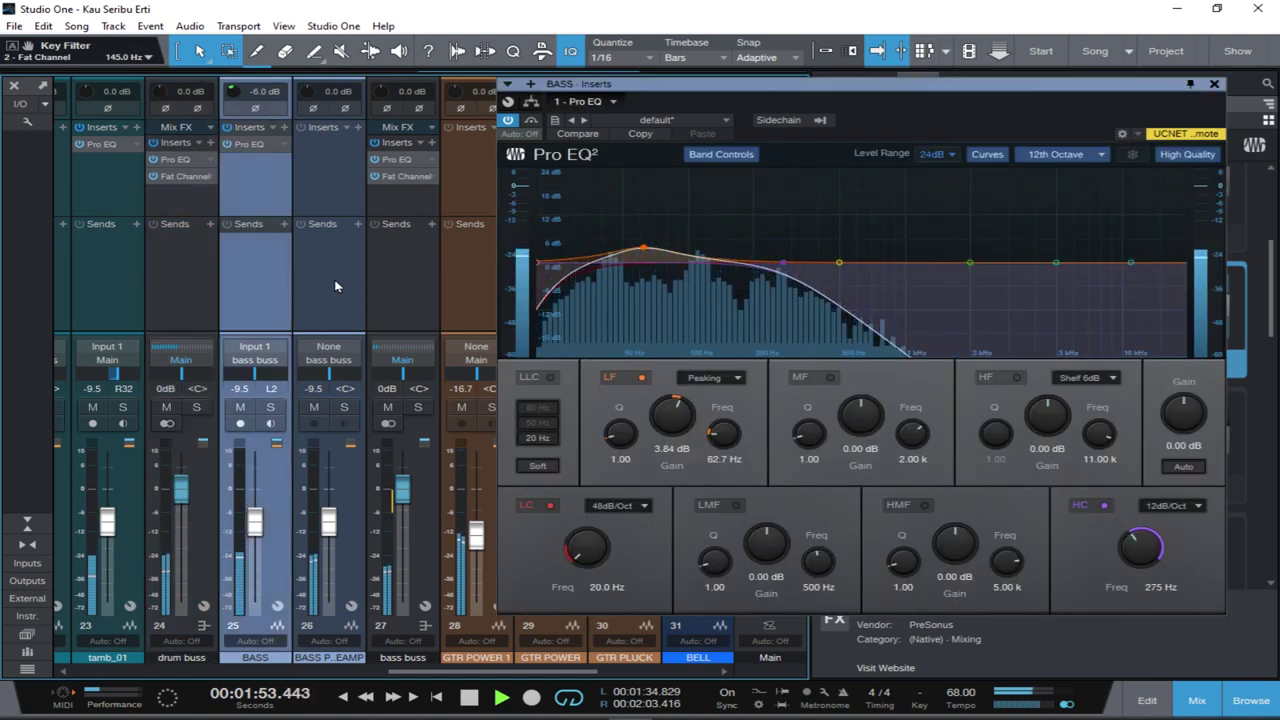
click(330, 285)
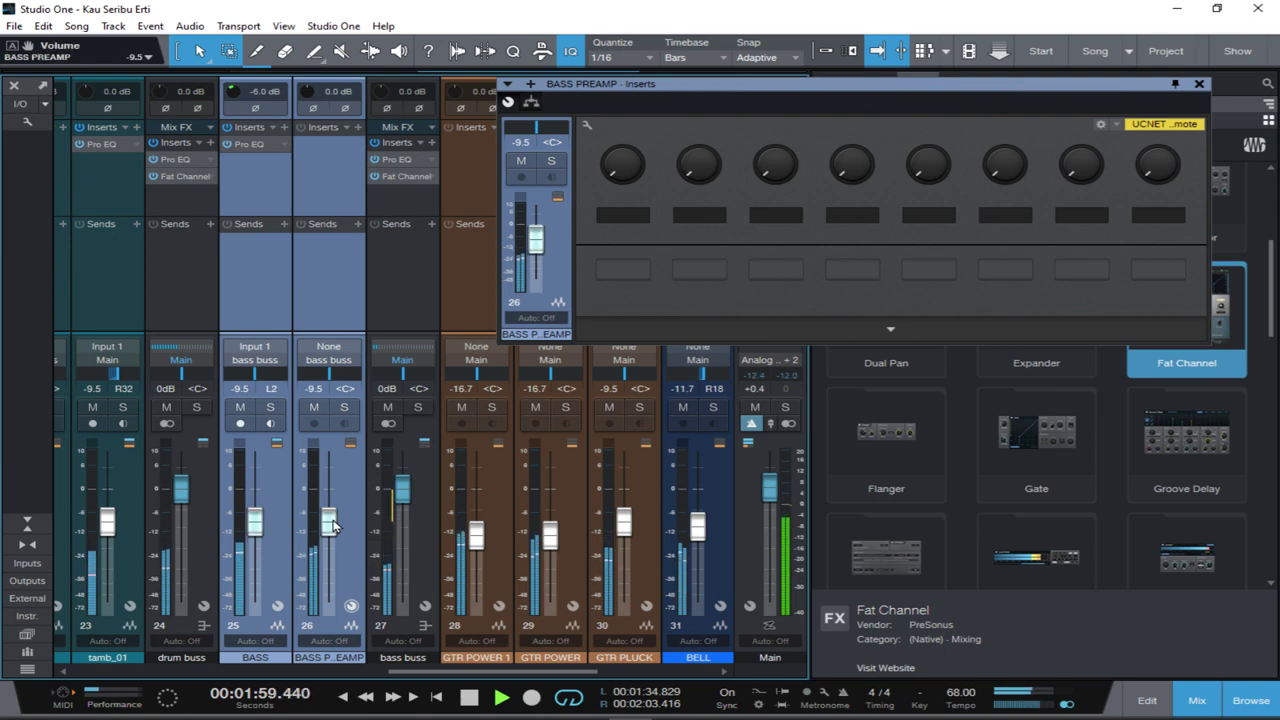
drag(333, 526, 333, 523)
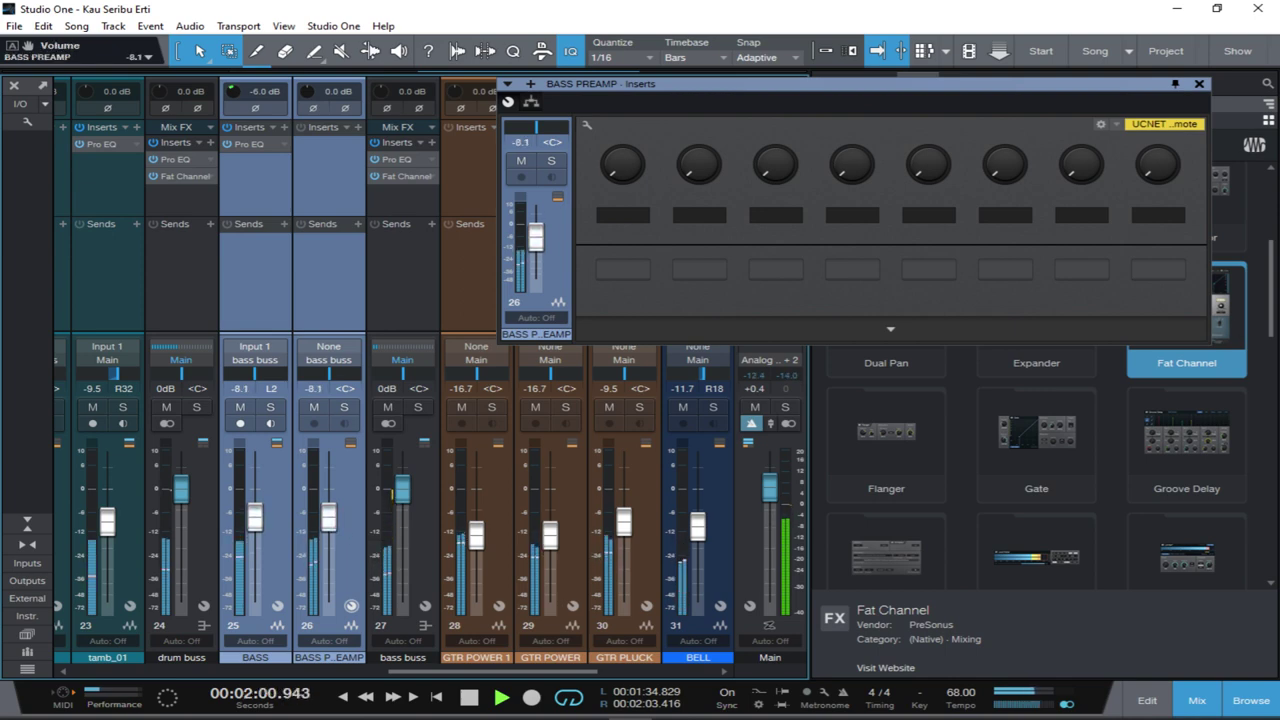
click(1199, 83)
Restart playback with the bass buss selected, hide the browser, and compare the bus's inserts bypassed and active.
click(392, 284)
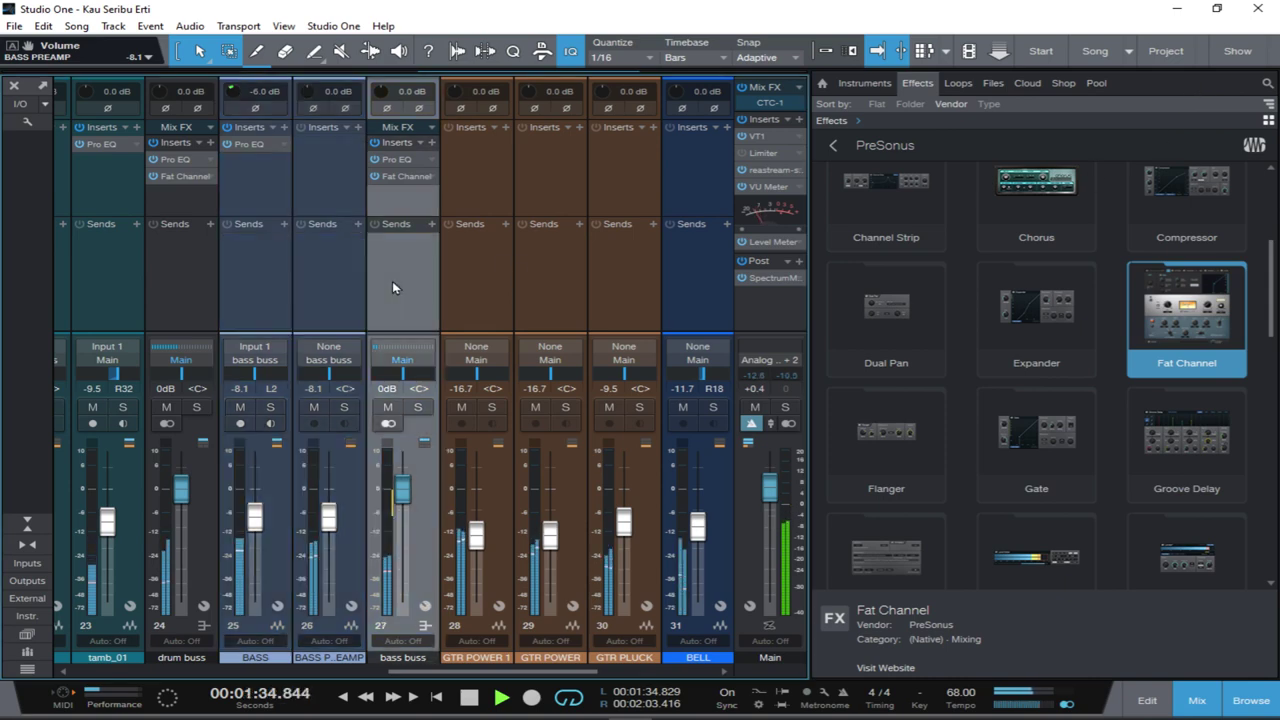
key(space)
key(space)
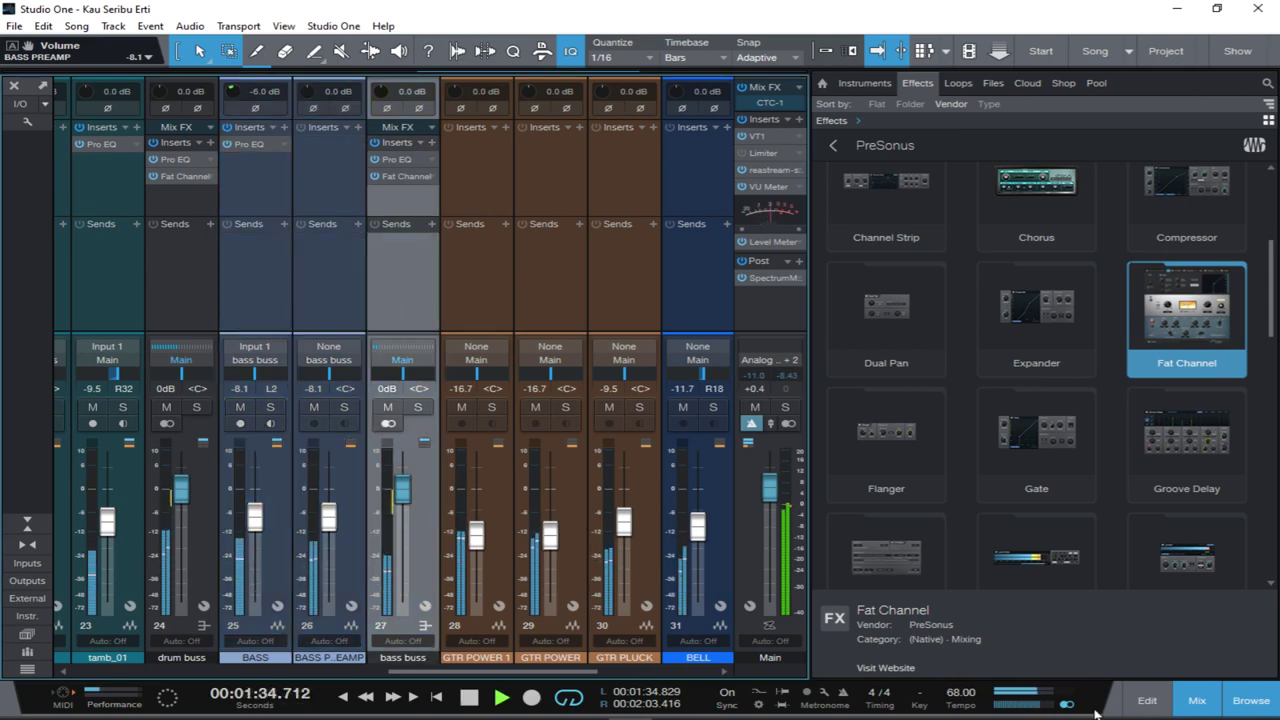
key(F5)
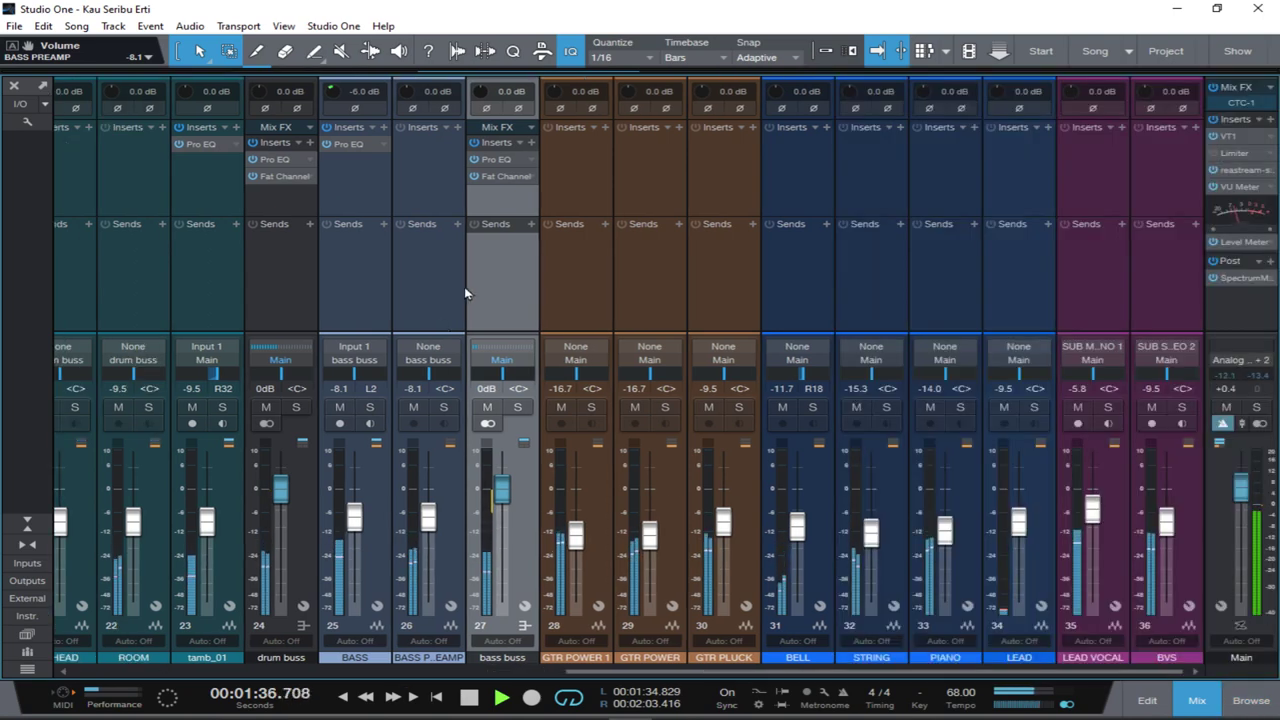
click(477, 144)
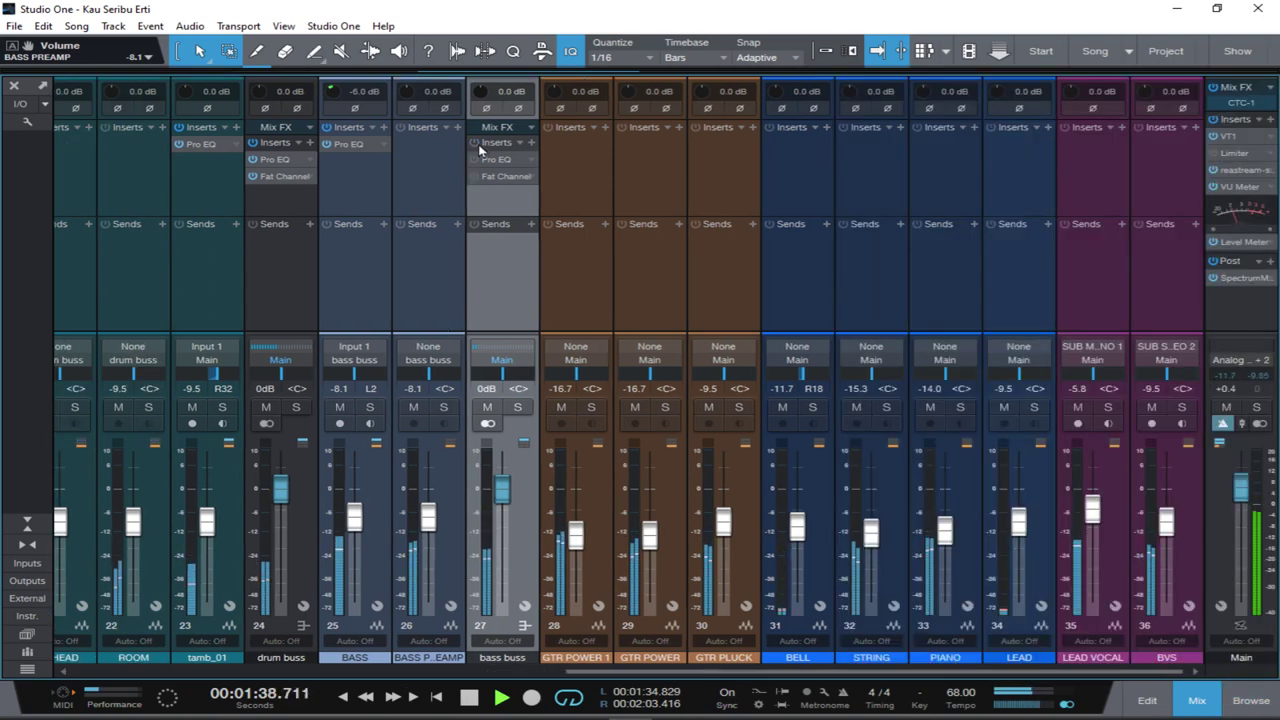
click(476, 143)
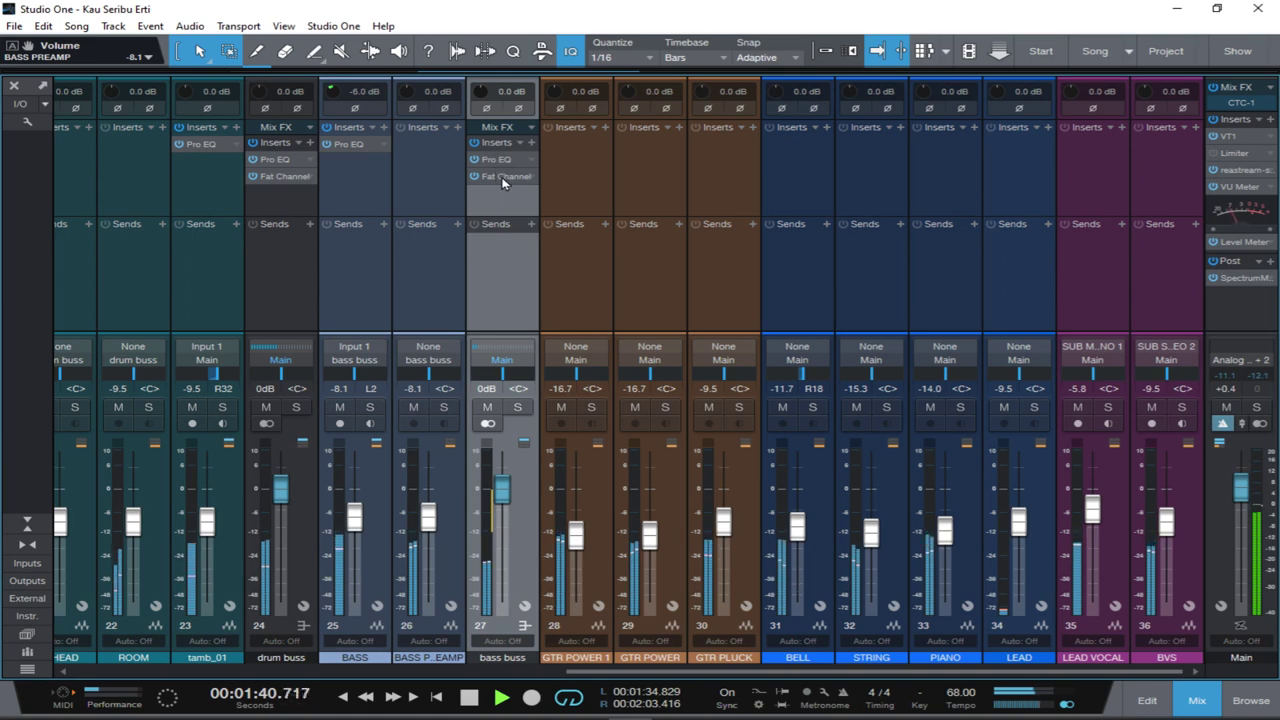
Set the bass buss TubeCOMP to Gain 50.00 and Peak Reduction 69.00, compare it bypassed and active, and close its window.
click(503, 177)
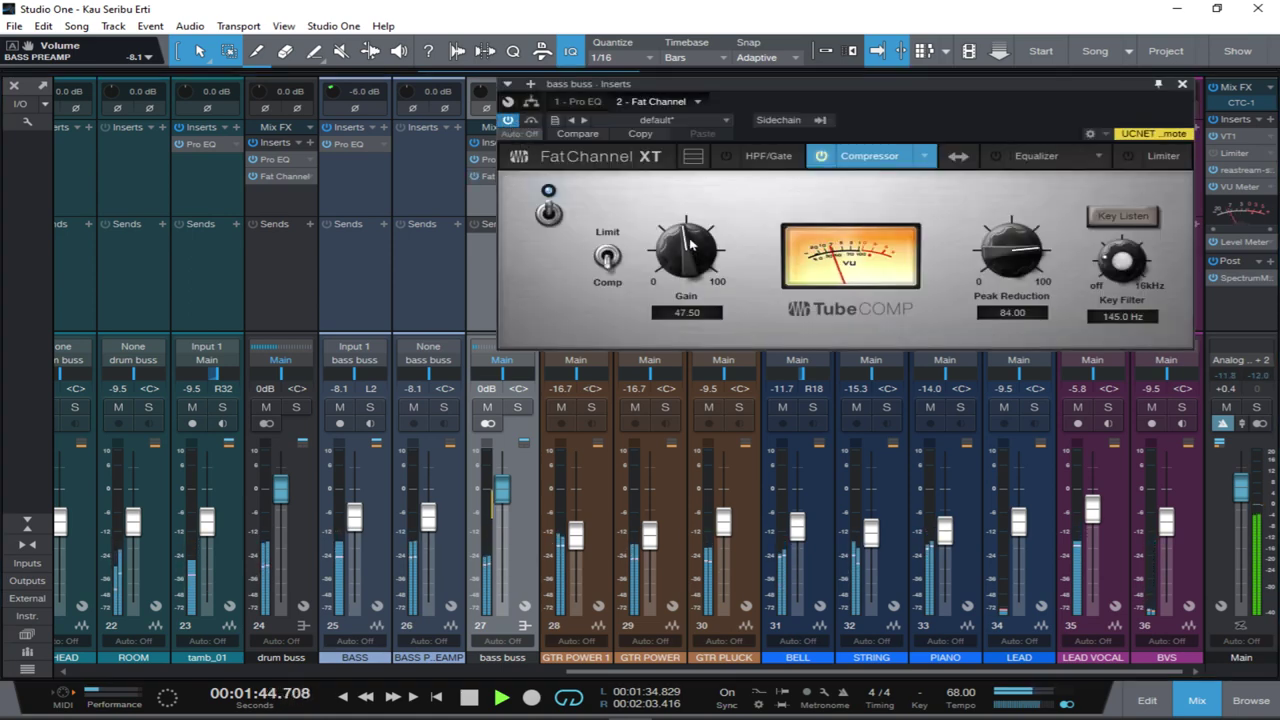
drag(684, 243, 708, 240)
drag(1002, 247, 997, 255)
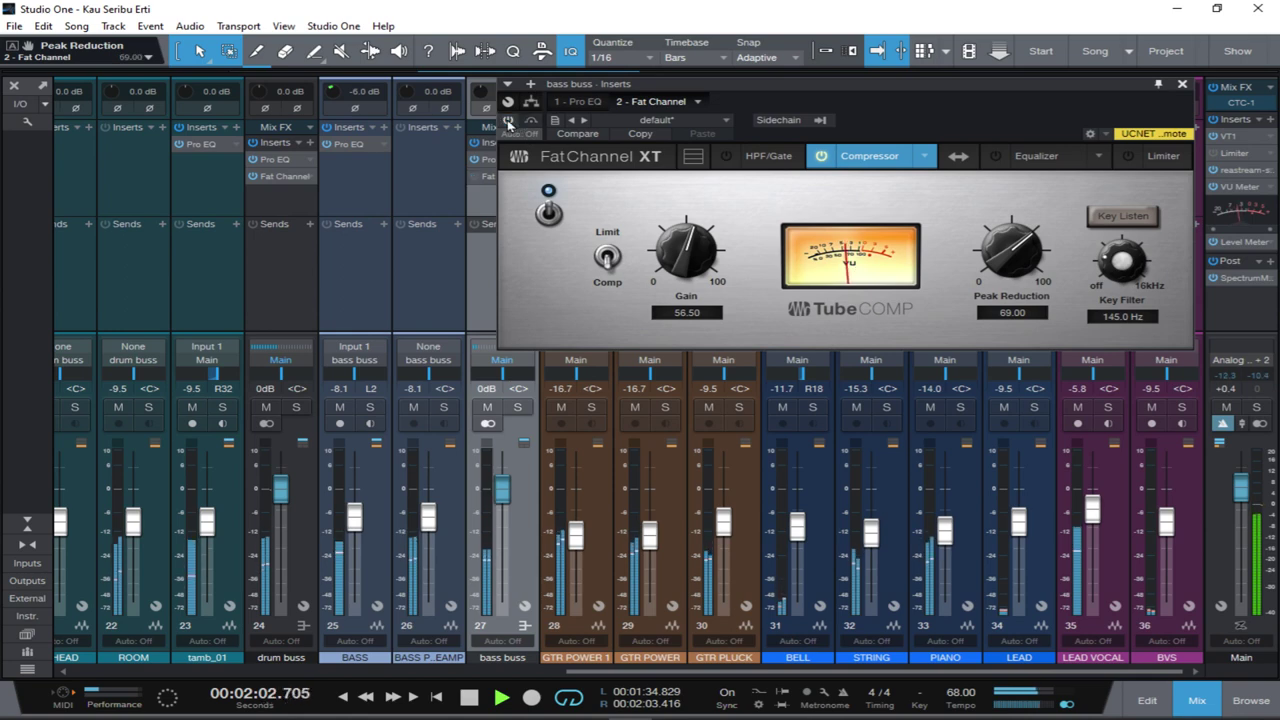
drag(688, 246, 683, 246)
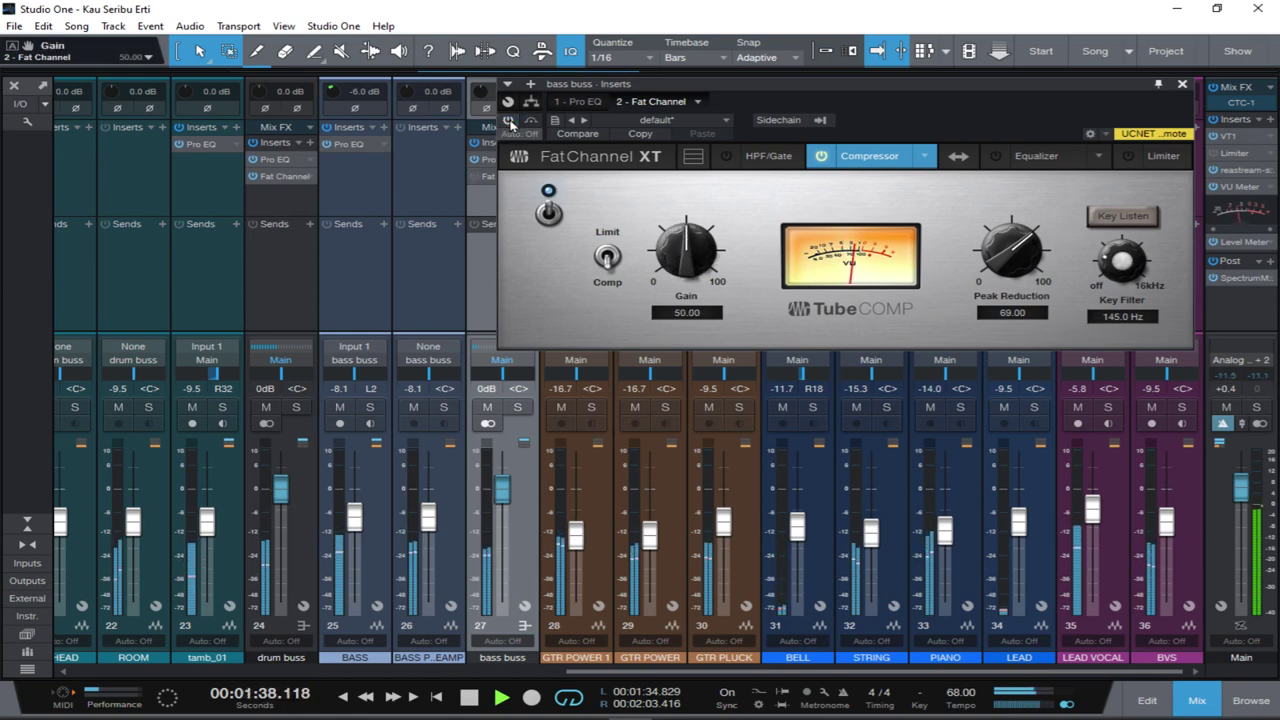
click(508, 120)
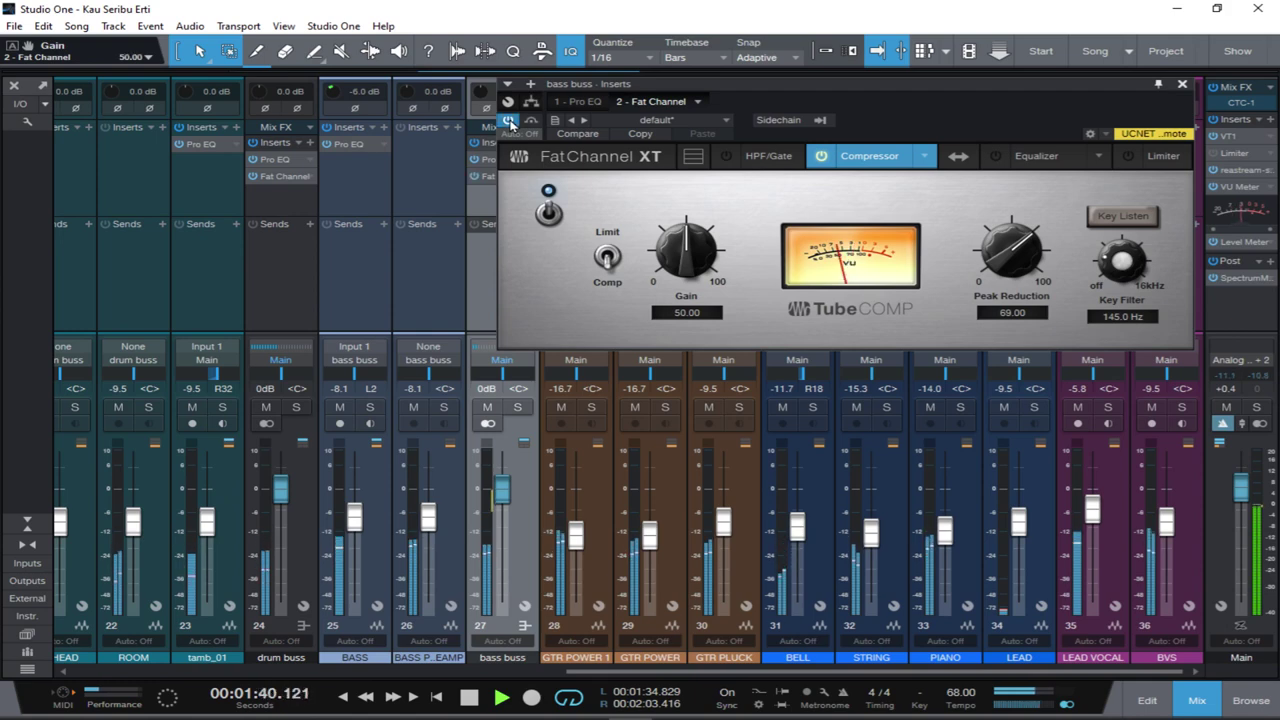
click(1183, 85)
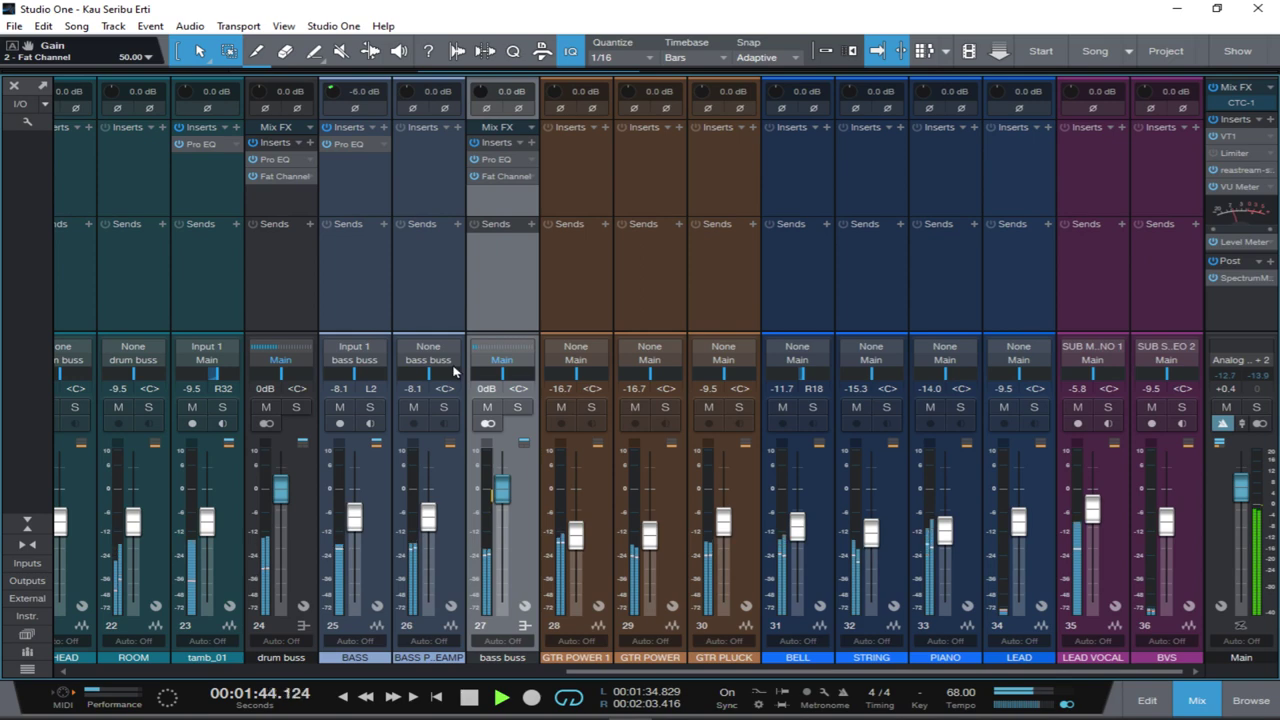
Lower the BASS and BASS PREAMP faders together to -9.2 dB and stop playback.
click(335, 280)
ctrl+click(418, 297)
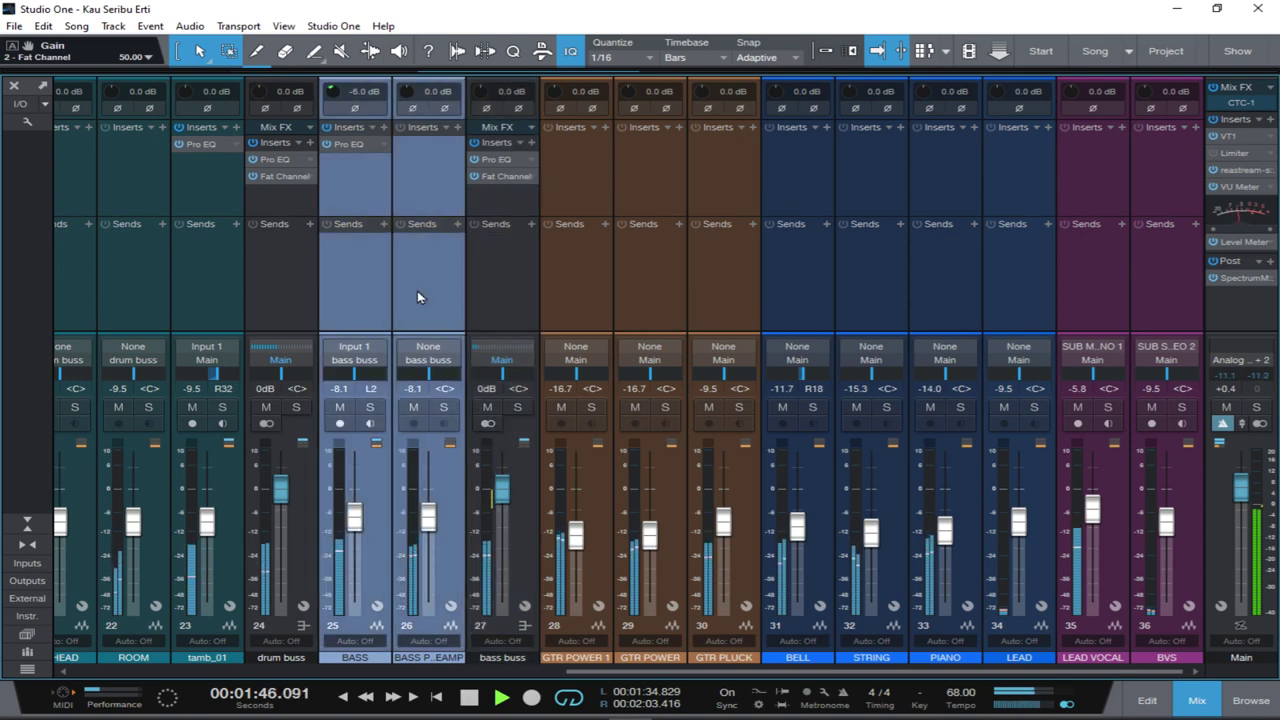
click(427, 517)
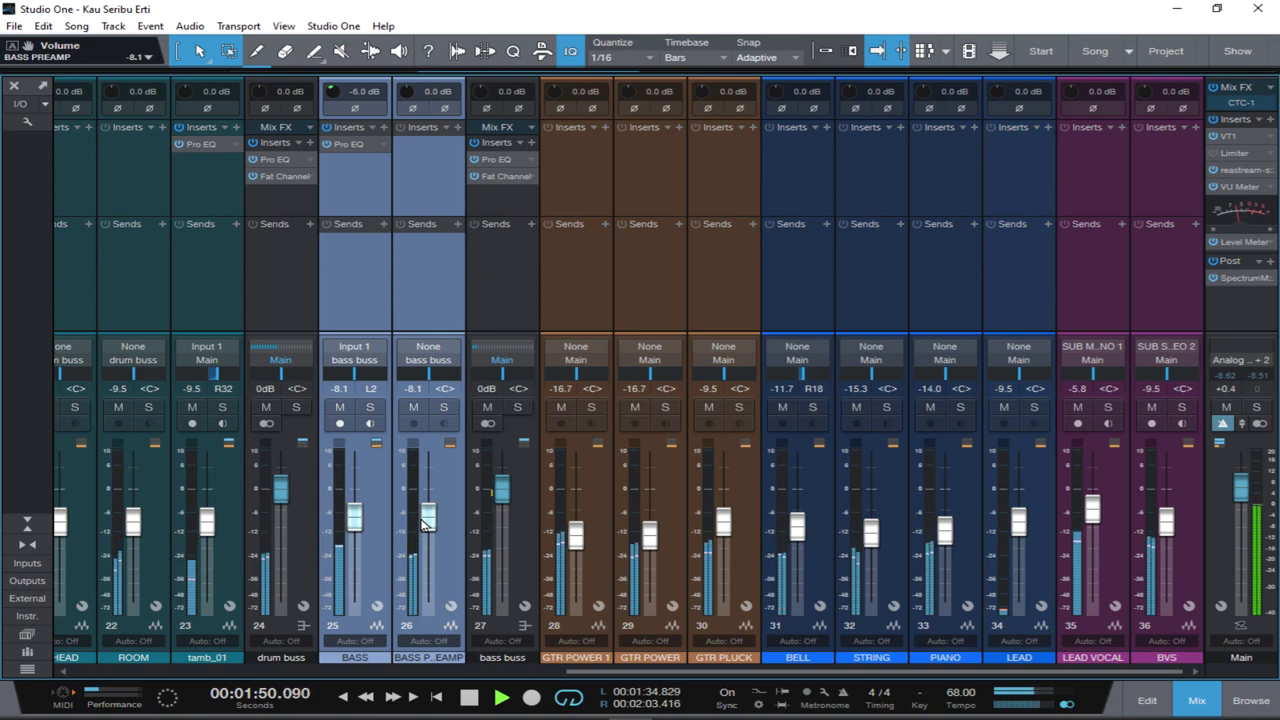
drag(427, 520, 427, 524)
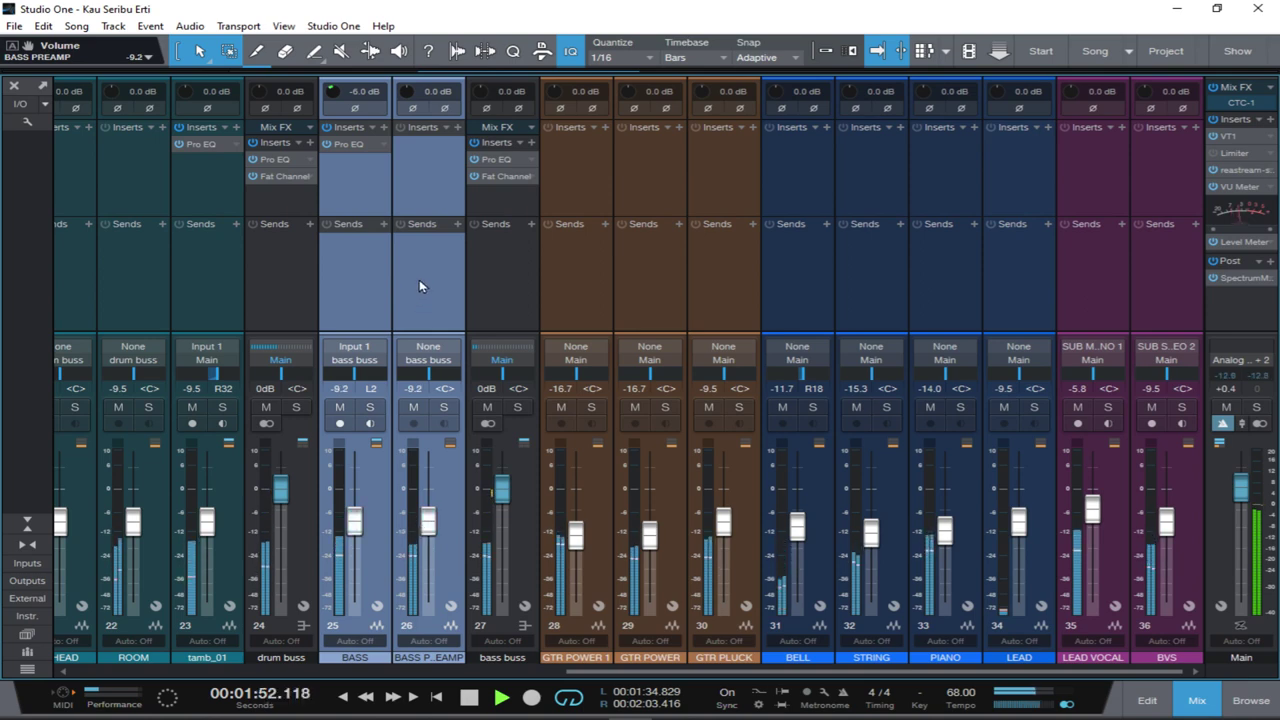
key(space)
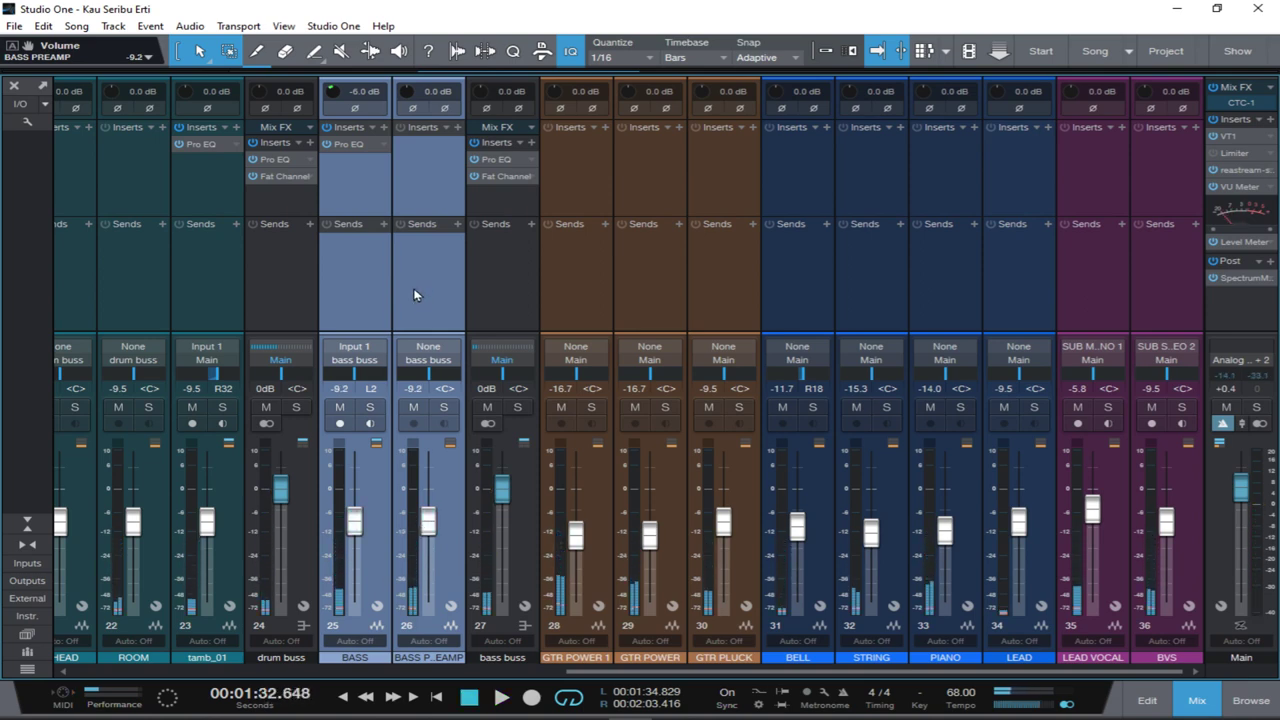
click(569, 300)
click(654, 298)
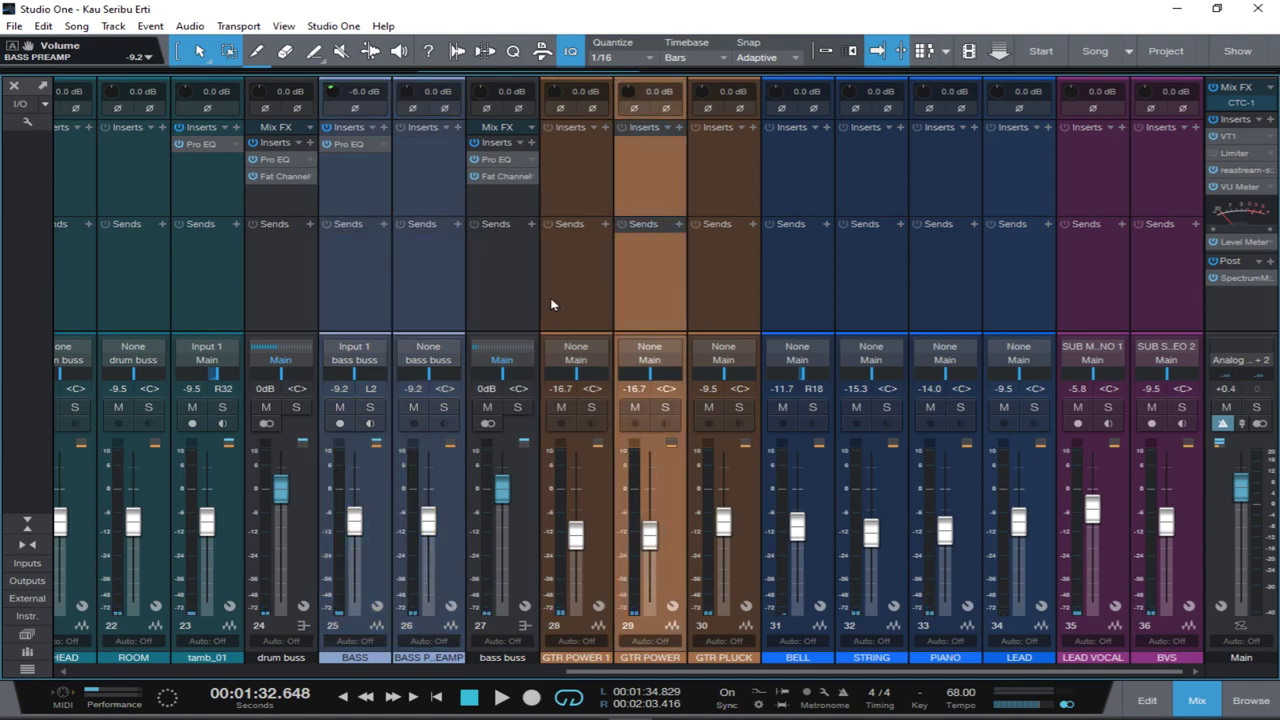
ctrl+click(586, 297)
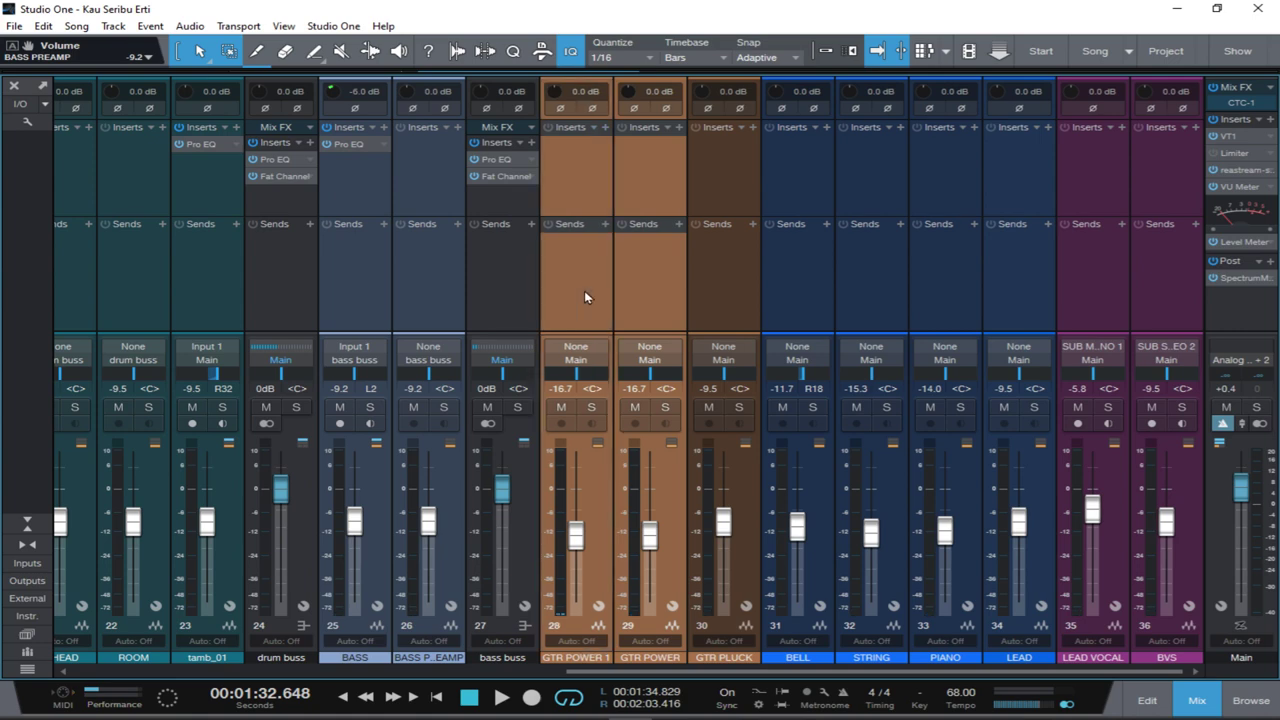
right_click(586, 297)
click(580, 272)
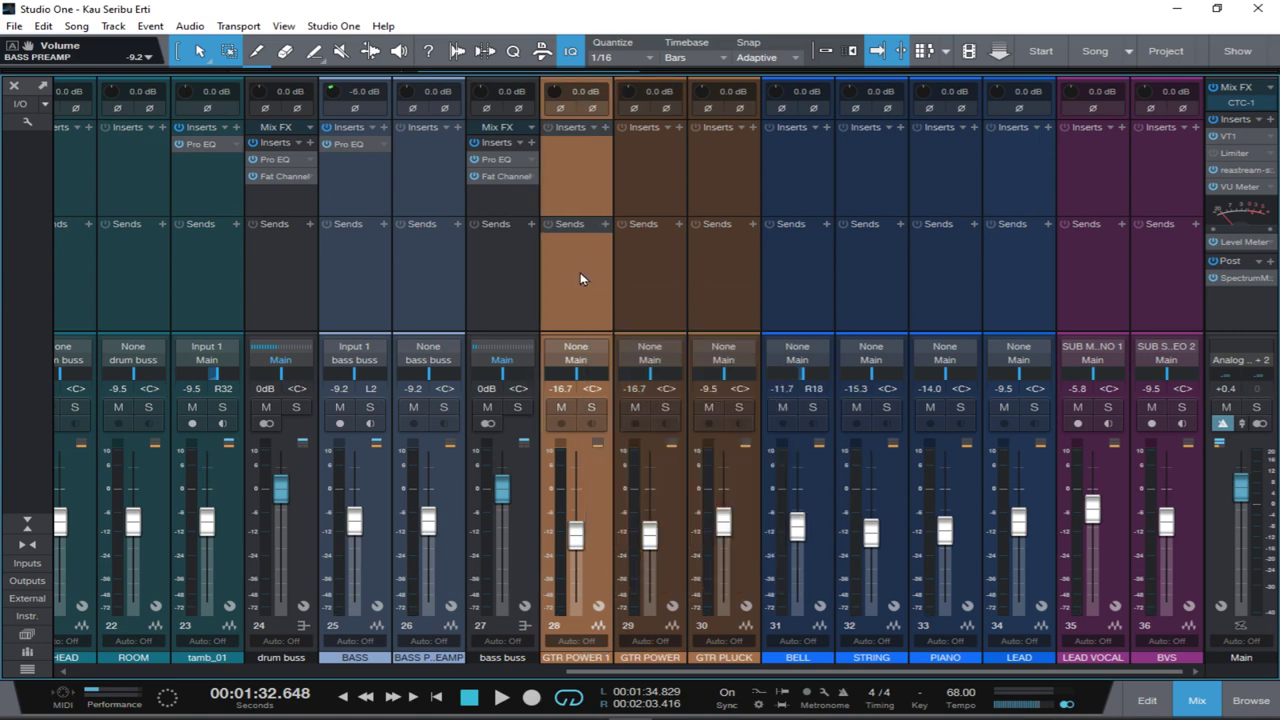
click(652, 283)
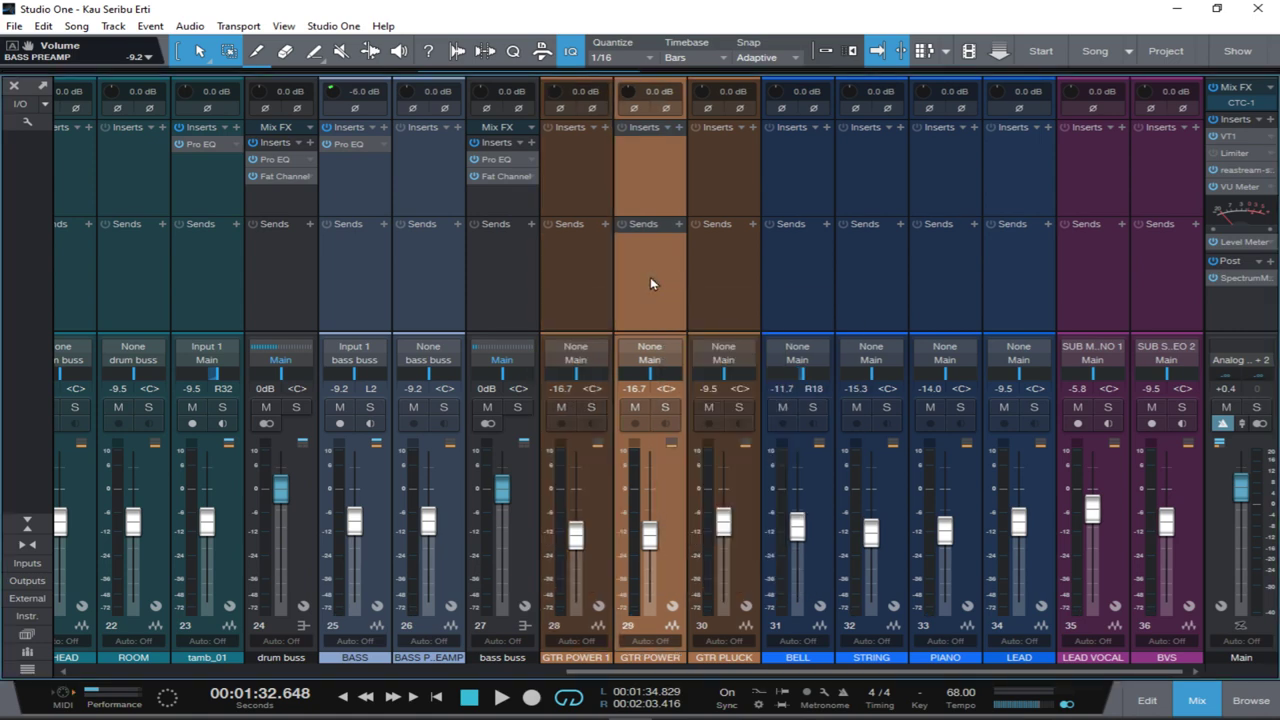
Add a bus for the GTR POWER 1 and GTR POWER channels together.
click(593, 287)
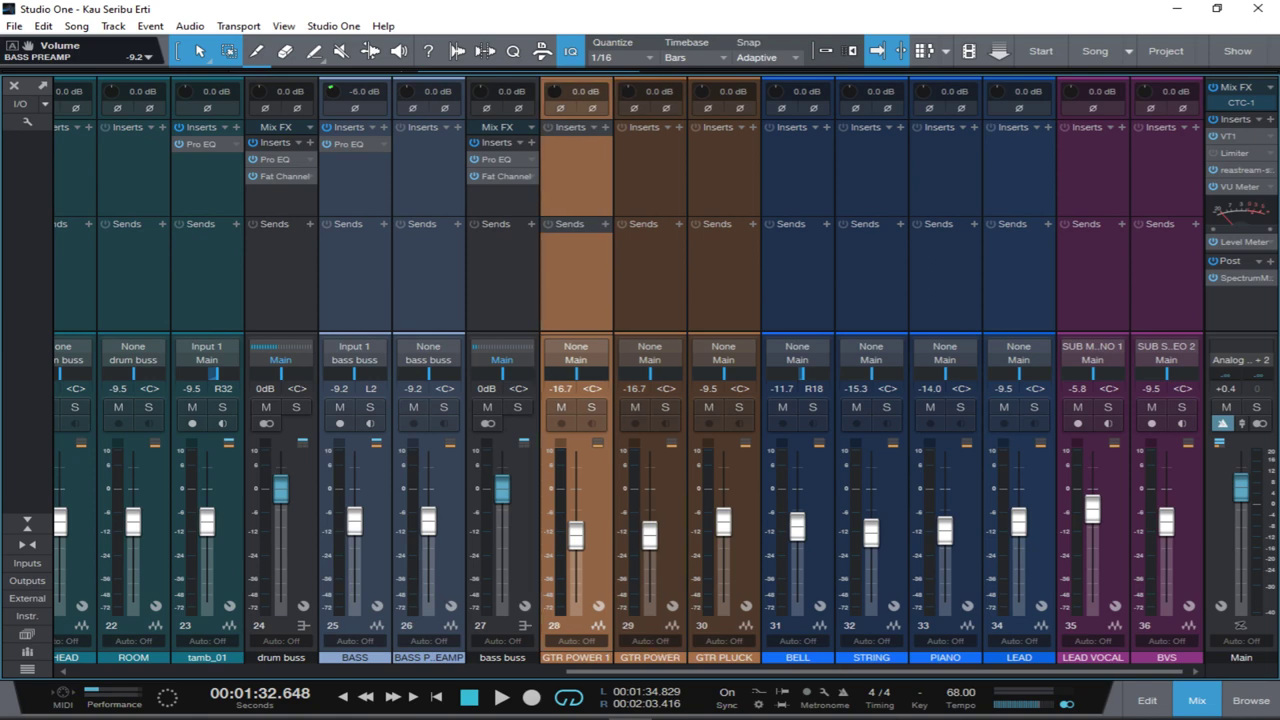
ctrl+click(640, 298)
right_click(640, 298)
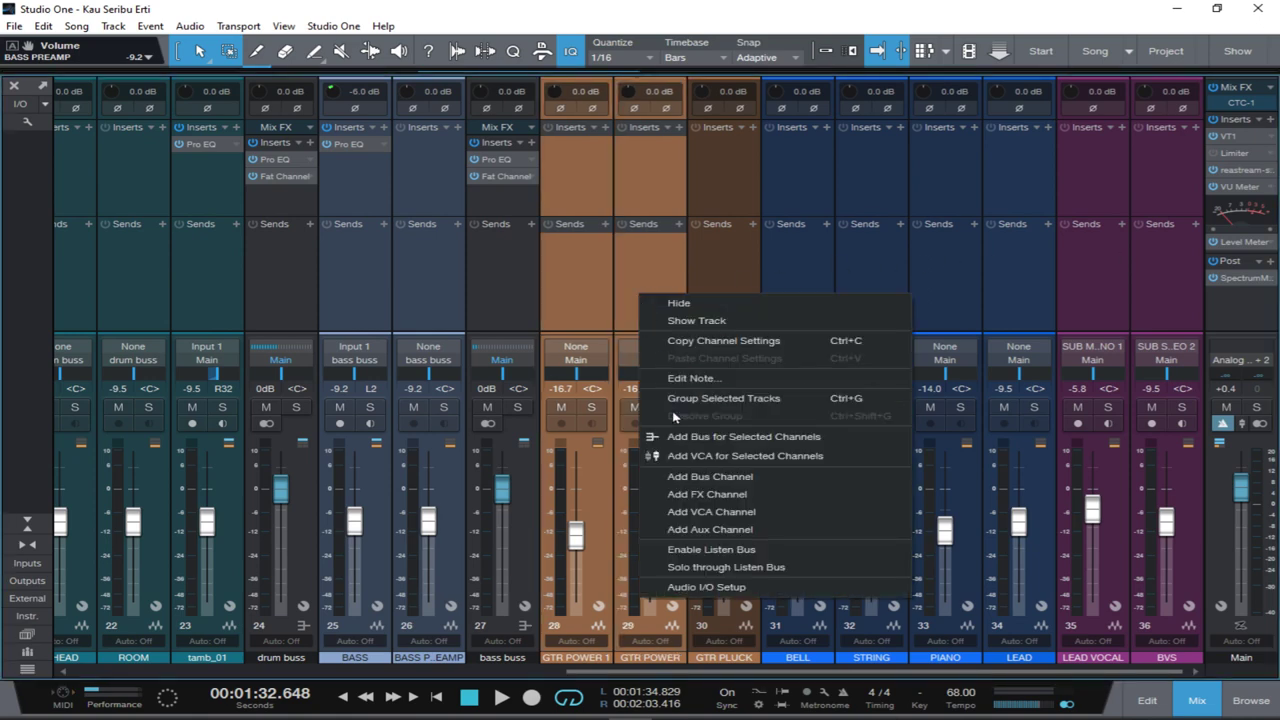
click(668, 440)
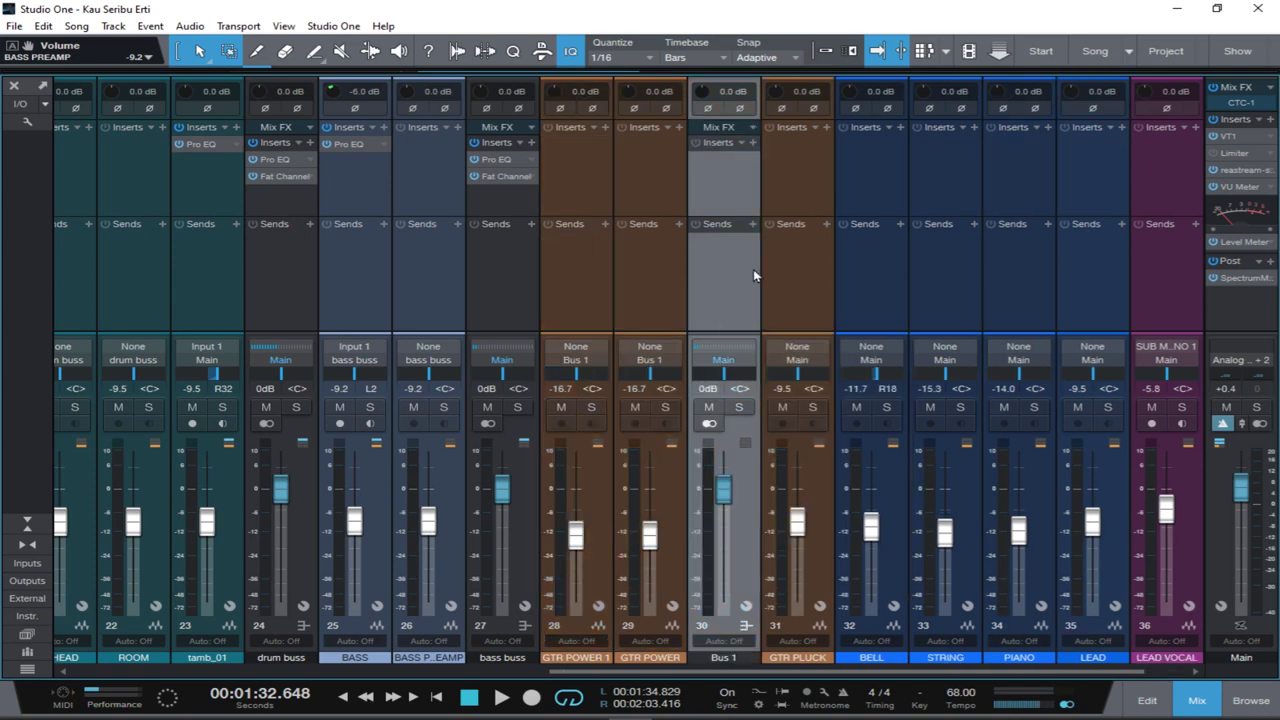
Insert Fat Channel on Bus 1 and enable its equalizer ahead of the compressor while the mix plays.
key(space)
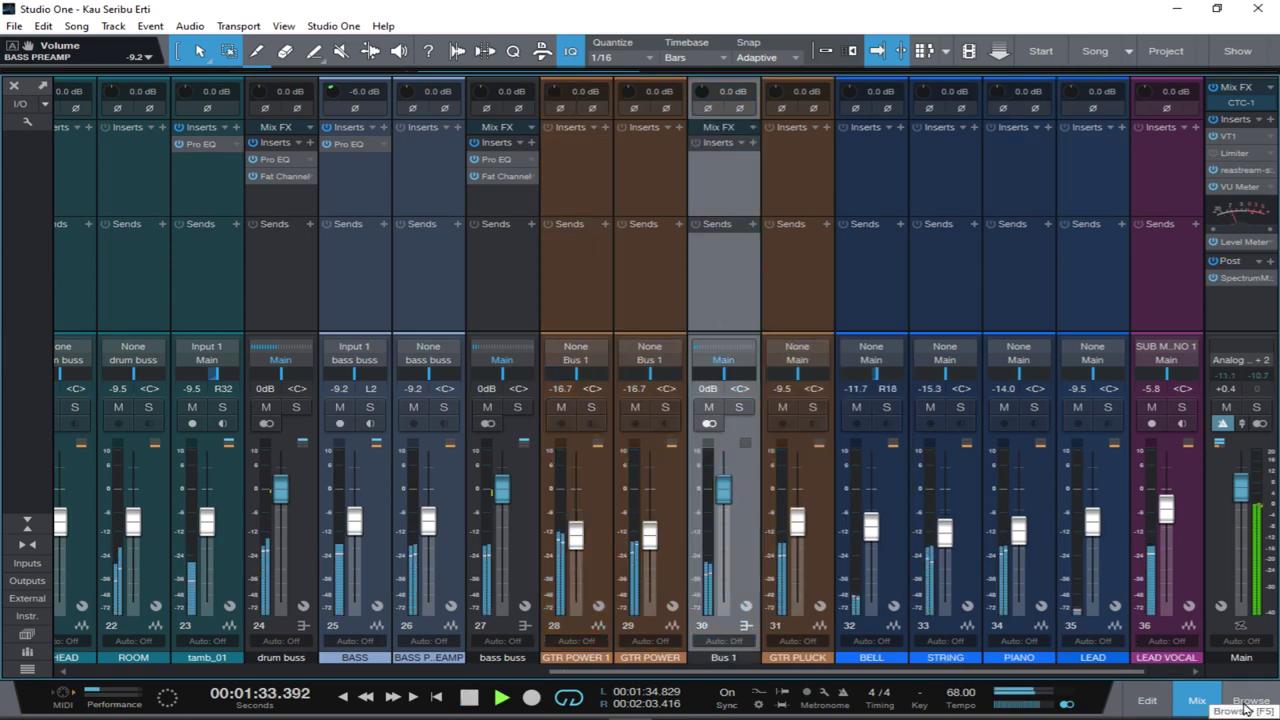
click(1246, 710)
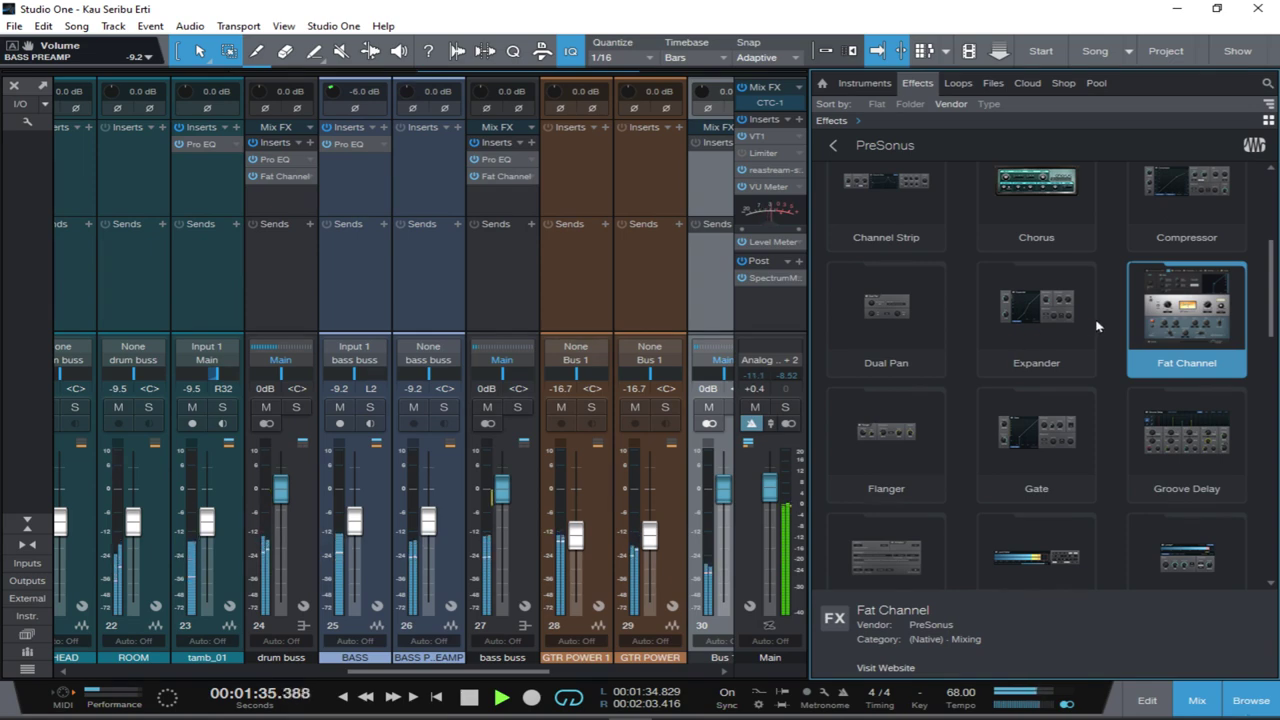
key(space)
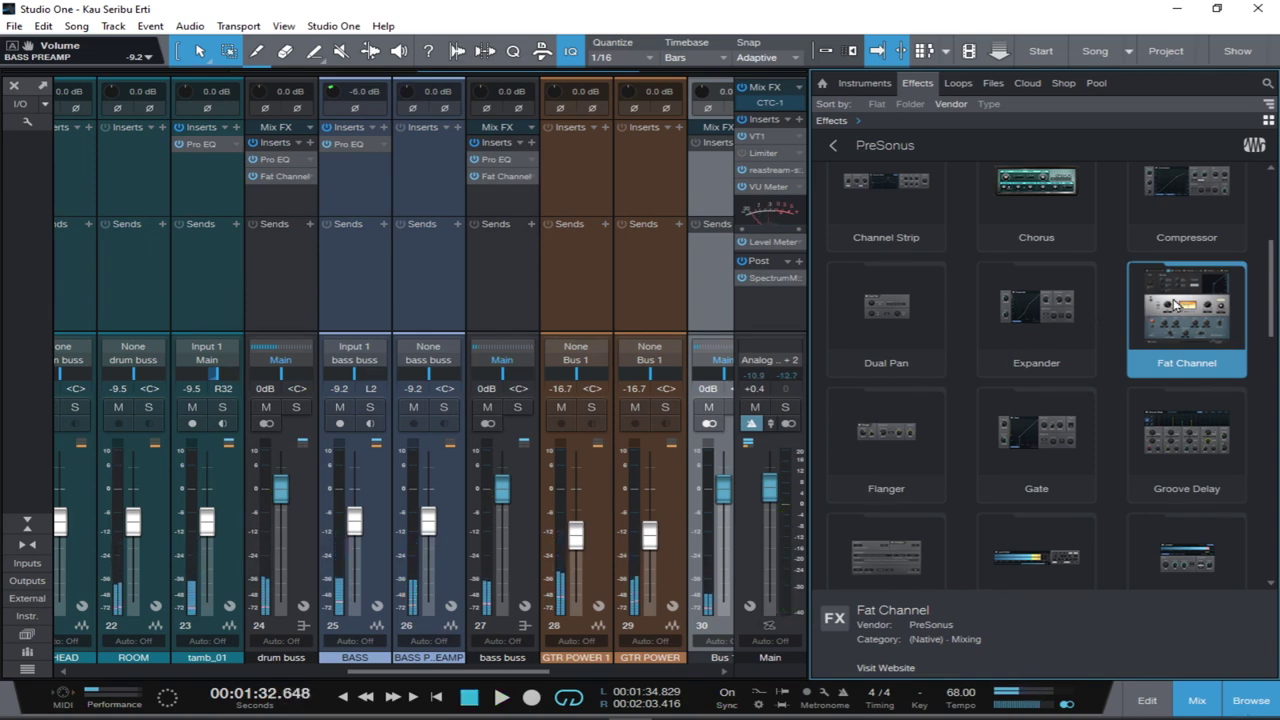
scroll(443, 257, right, 1)
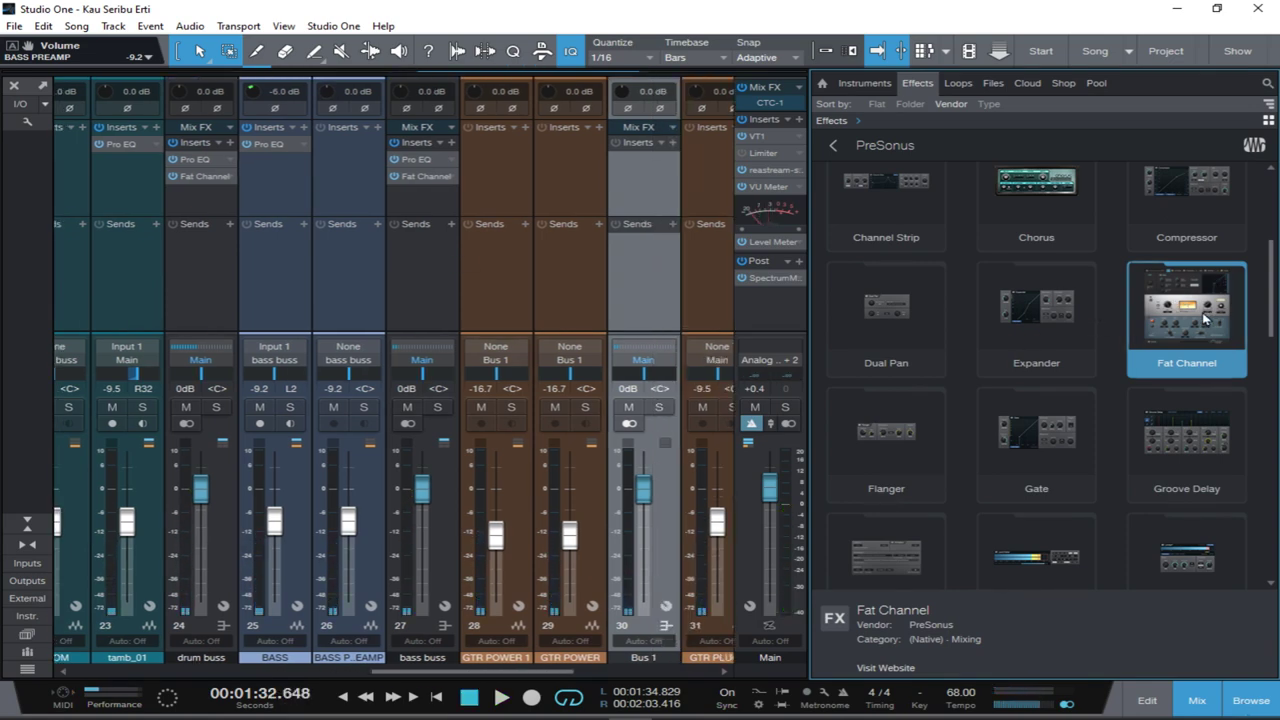
drag(1208, 318, 637, 189)
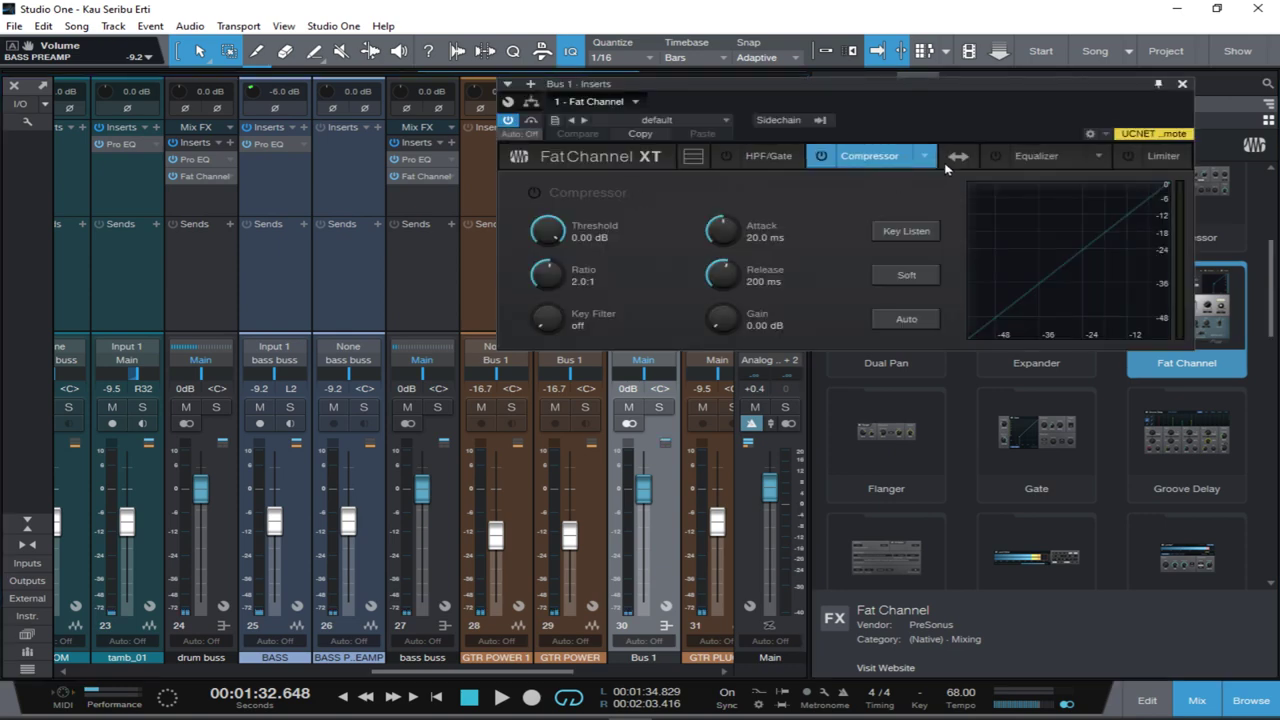
click(953, 160)
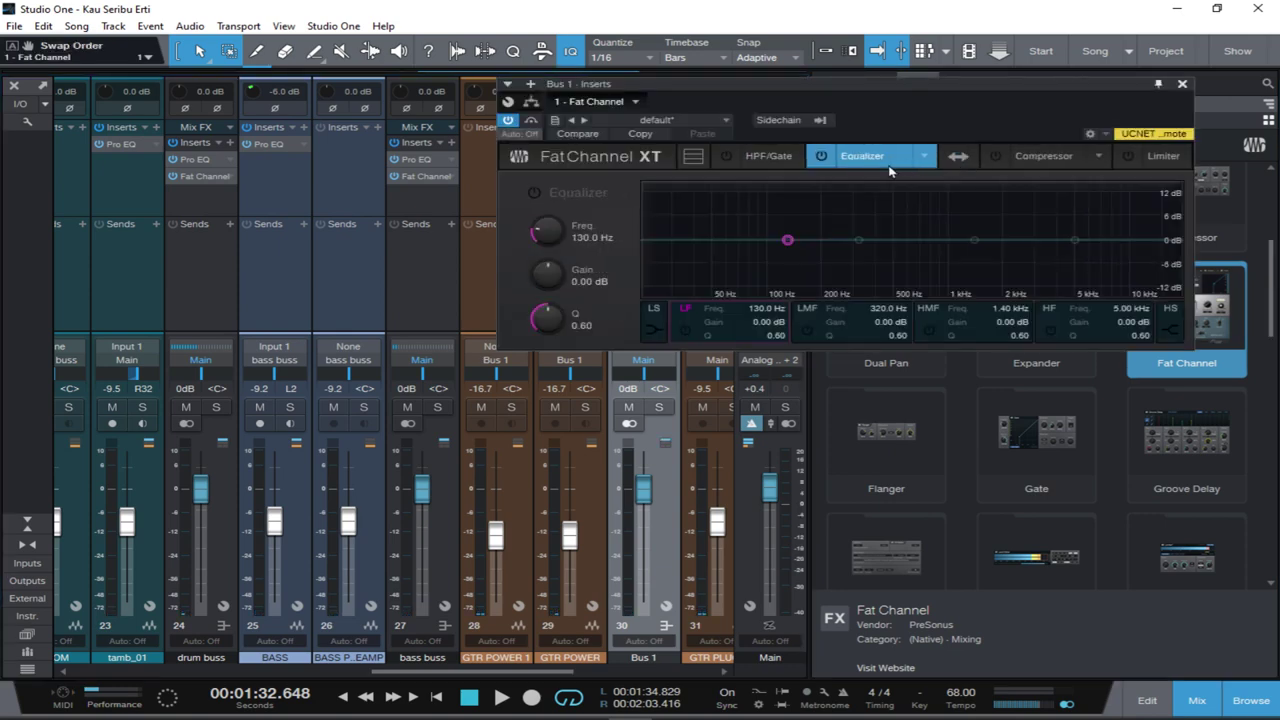
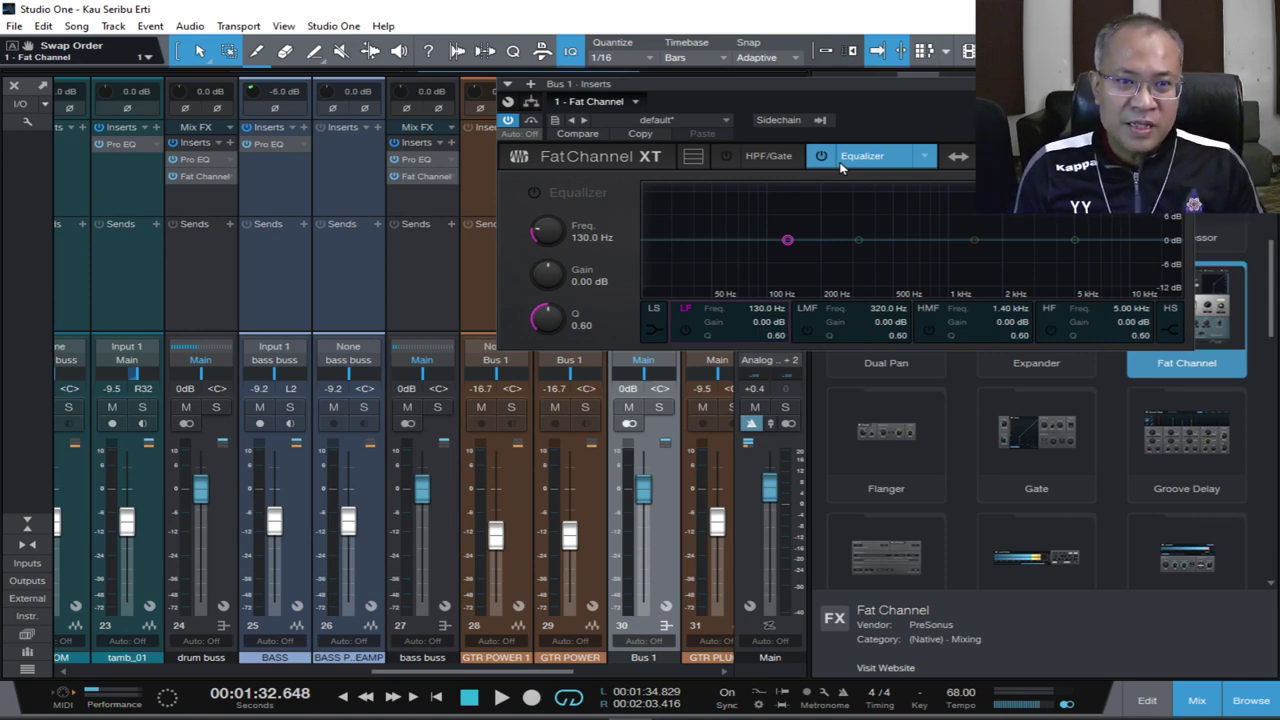
key(space)
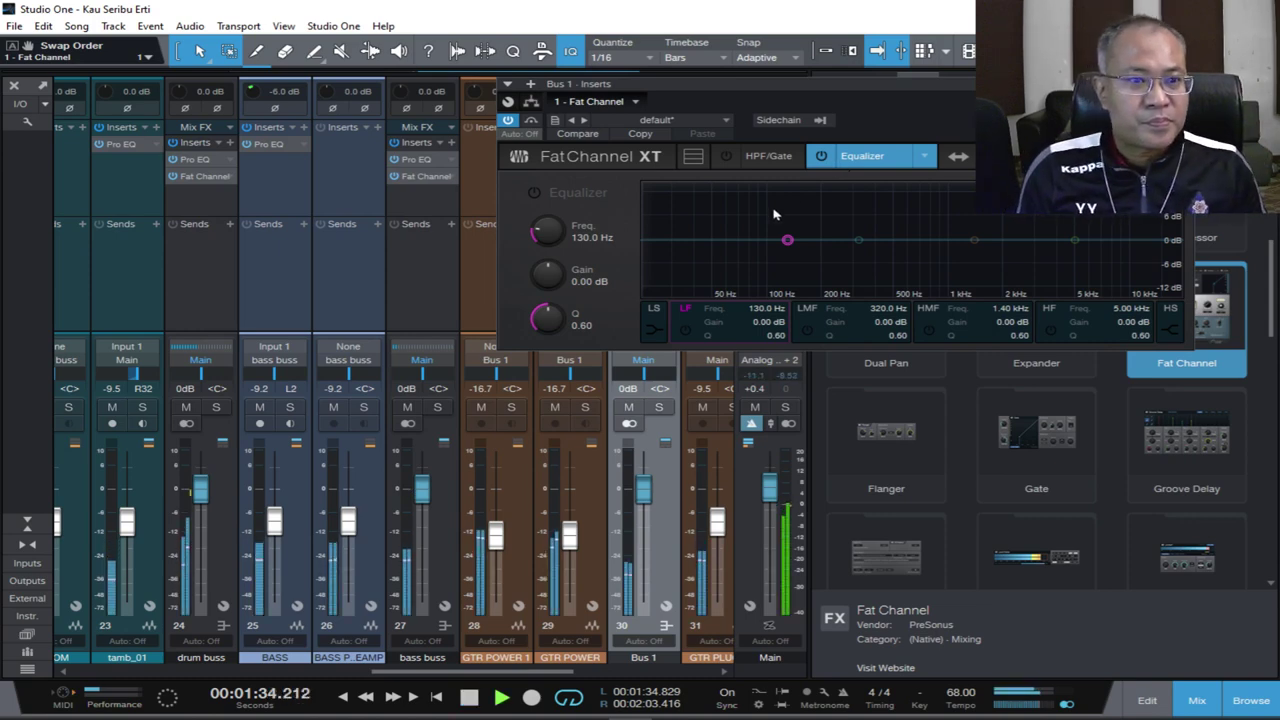
click(821, 156)
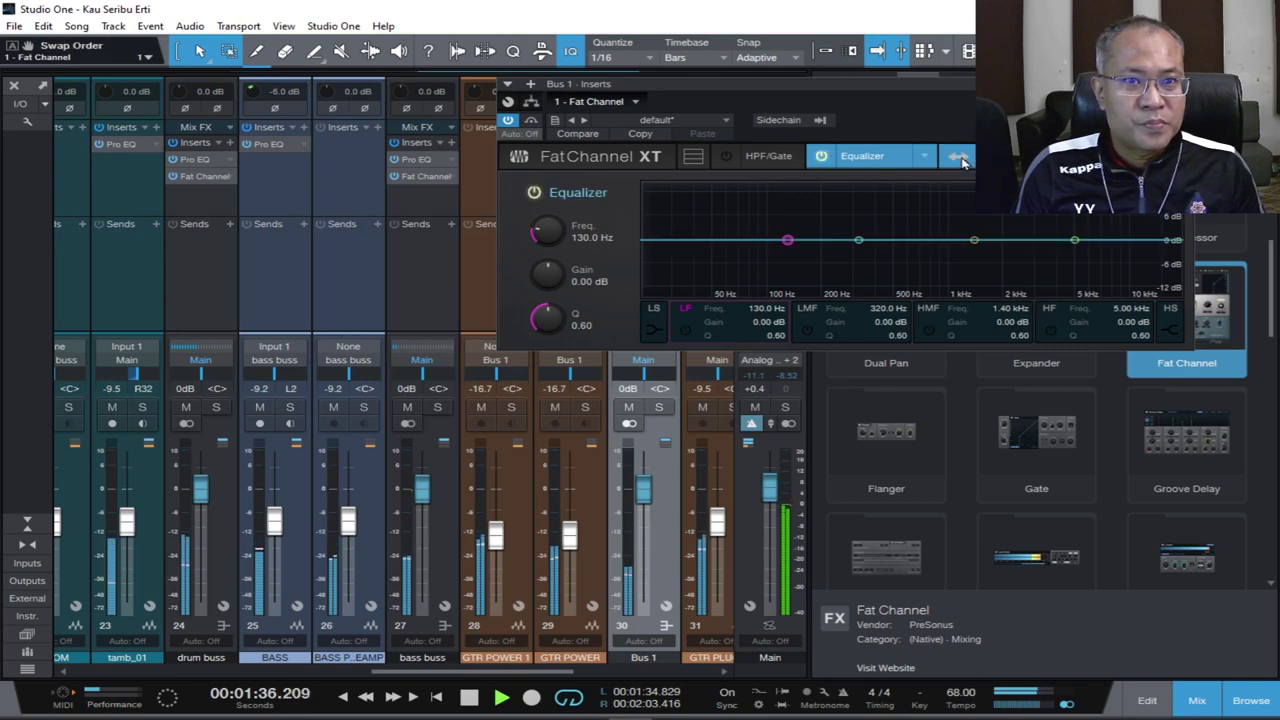
click(958, 157)
click(928, 157)
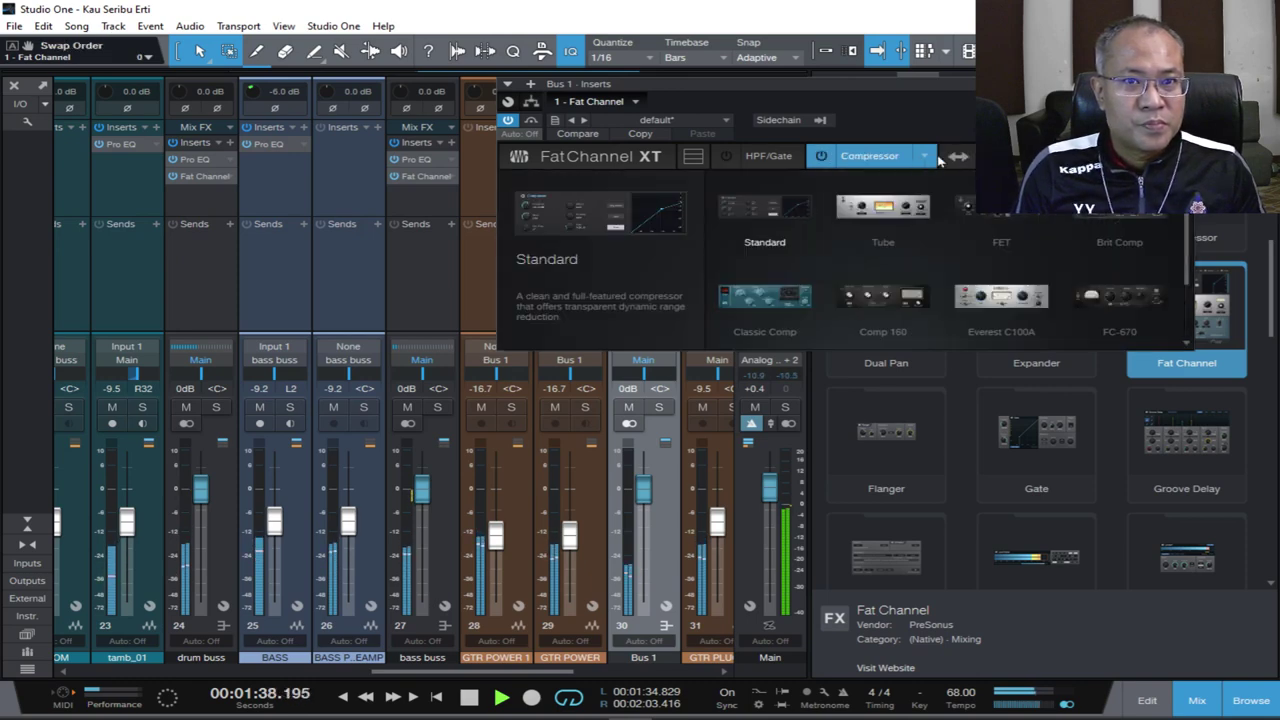
click(938, 159)
click(956, 158)
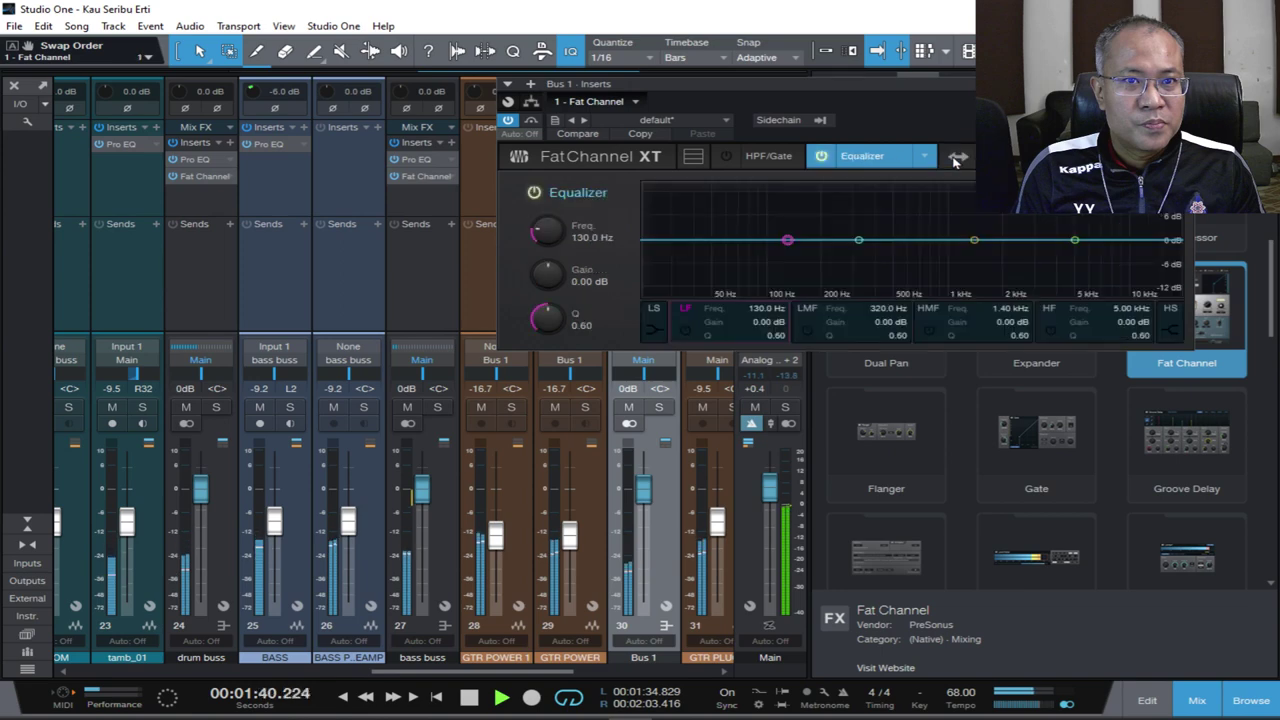
Change the Bus 1 equalizer model to Alpine EQ-550 and turn on its high and low shelves.
click(927, 159)
click(1119, 210)
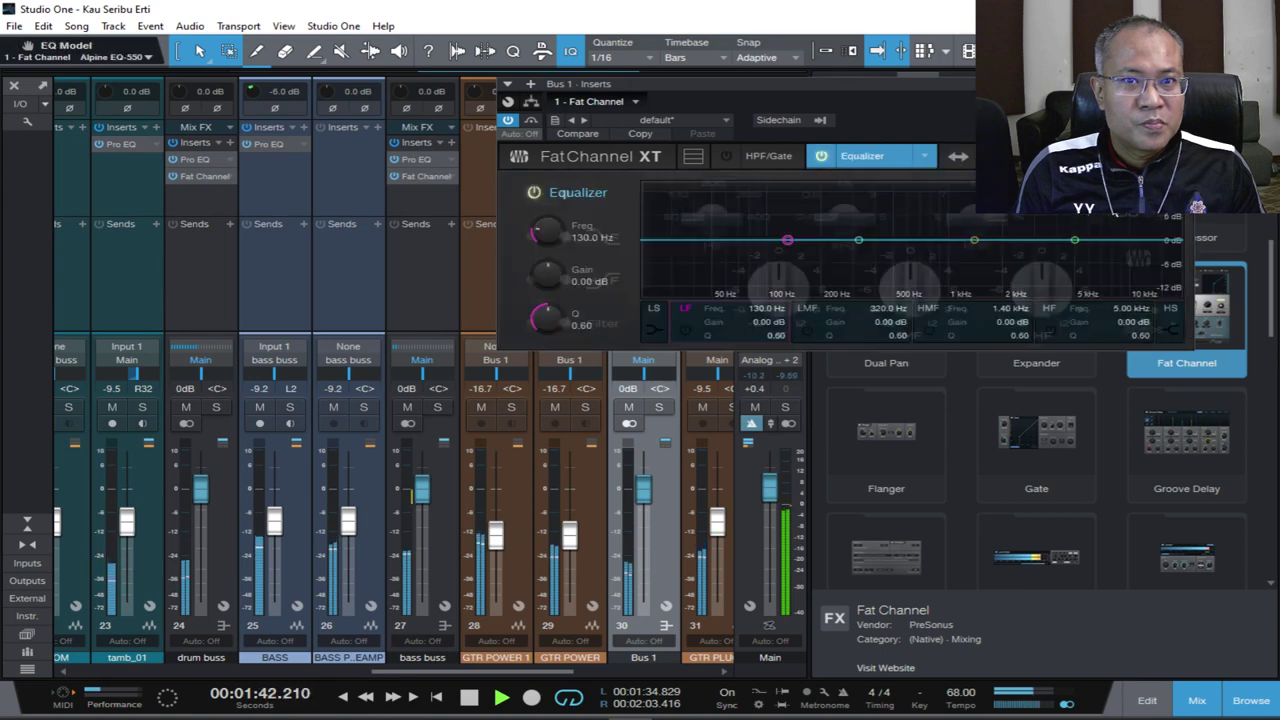
click(565, 281)
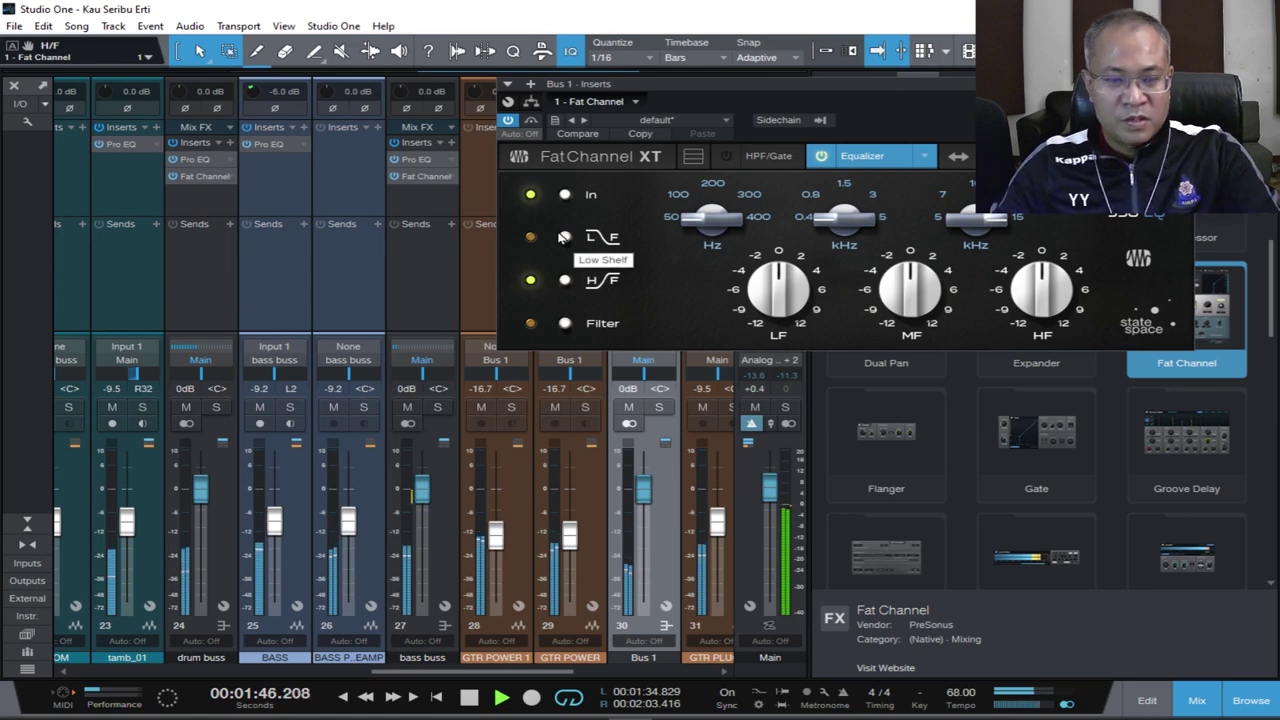
click(564, 237)
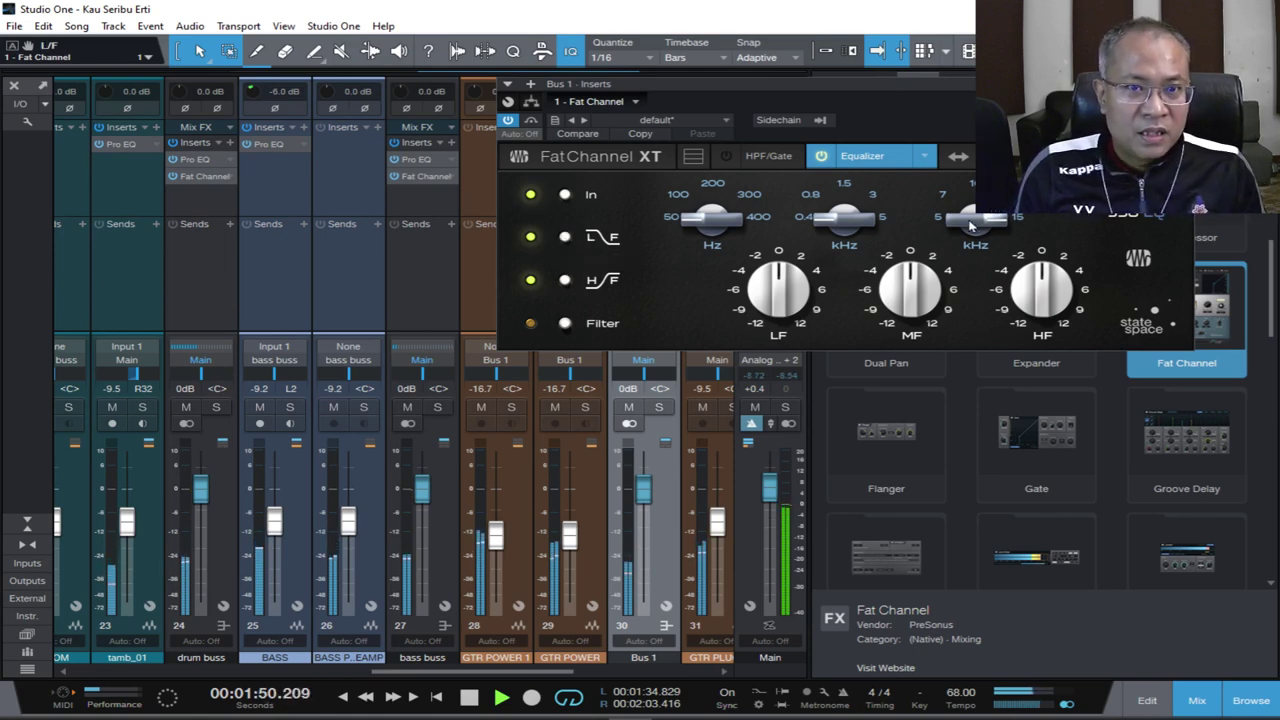
Set the Bus 1 equalizer's high band to 10 kHz with a 2 dB boost and close the plug-in window.
drag(970, 225, 1044, 280)
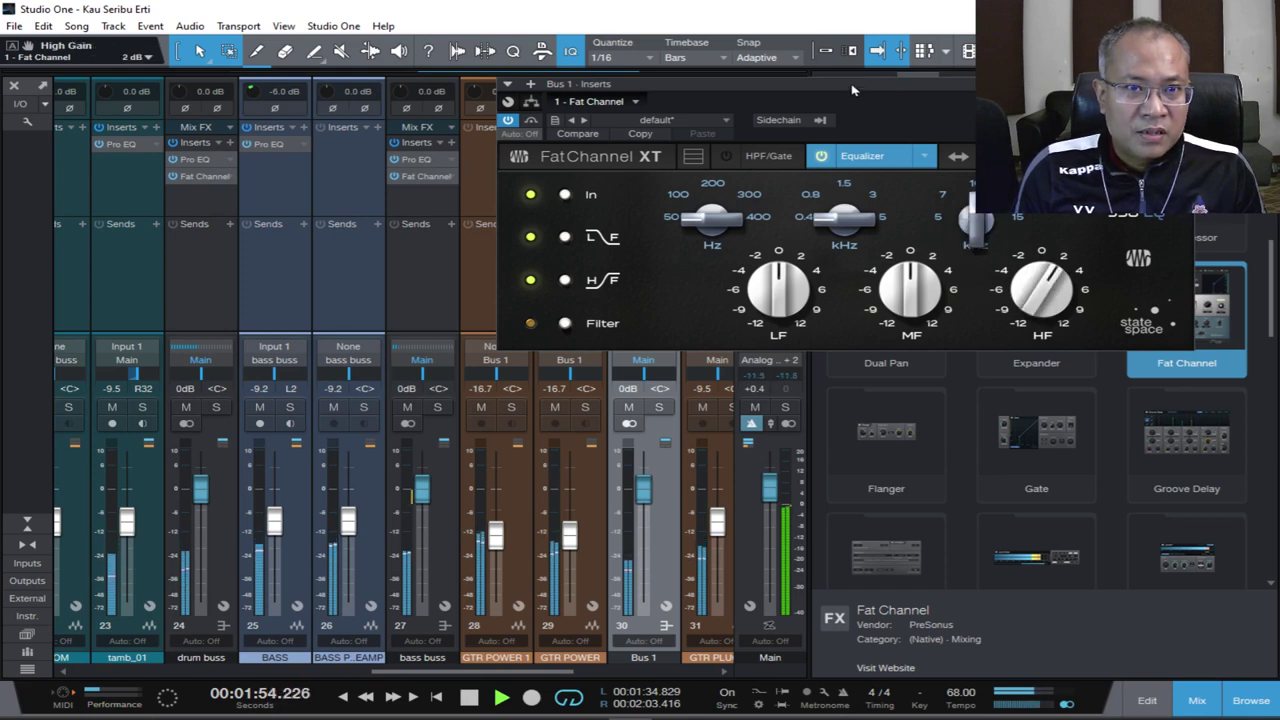
drag(852, 90, 844, 144)
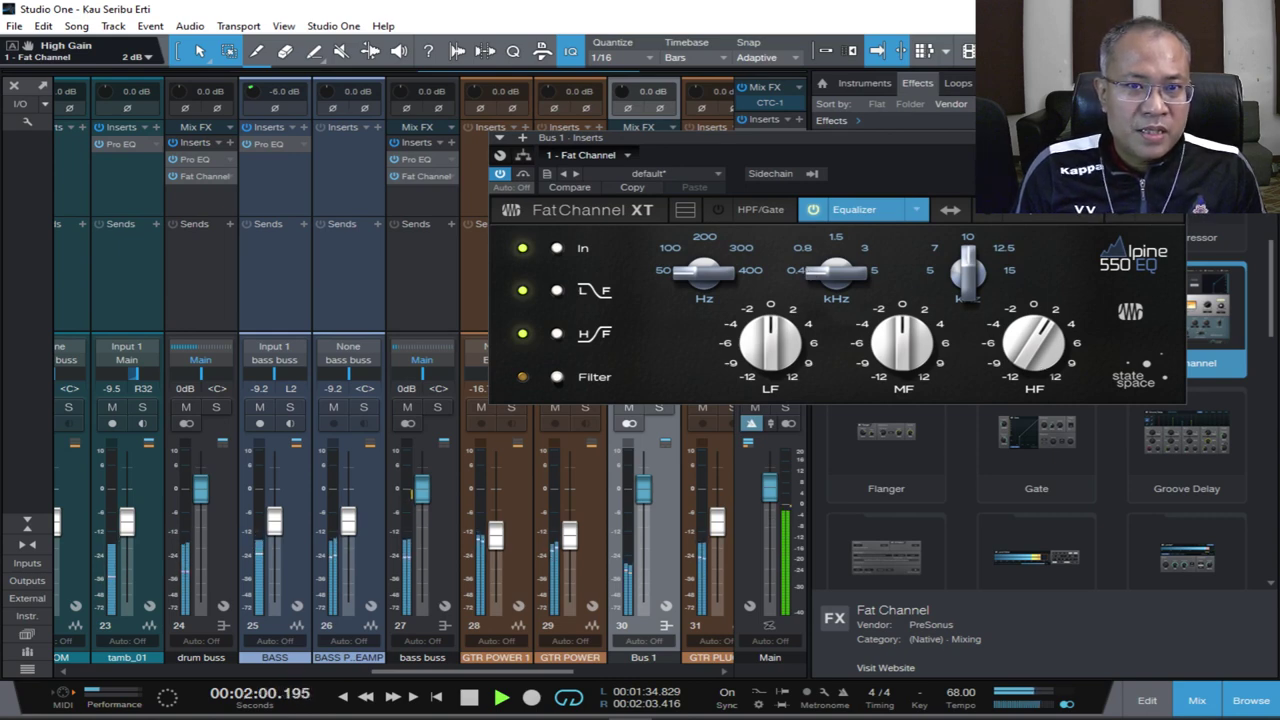
click(1175, 138)
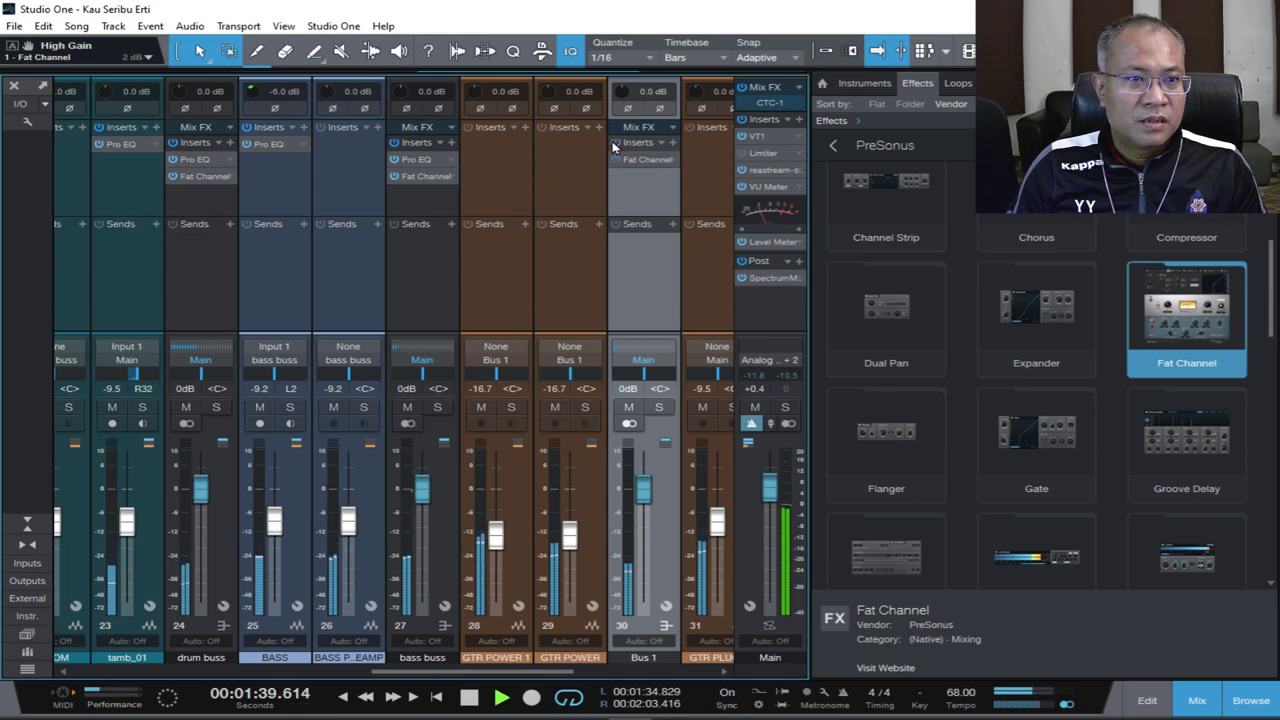
Rename Bus 1 as gtr bus.
double_click(644, 657)
text(gtr)
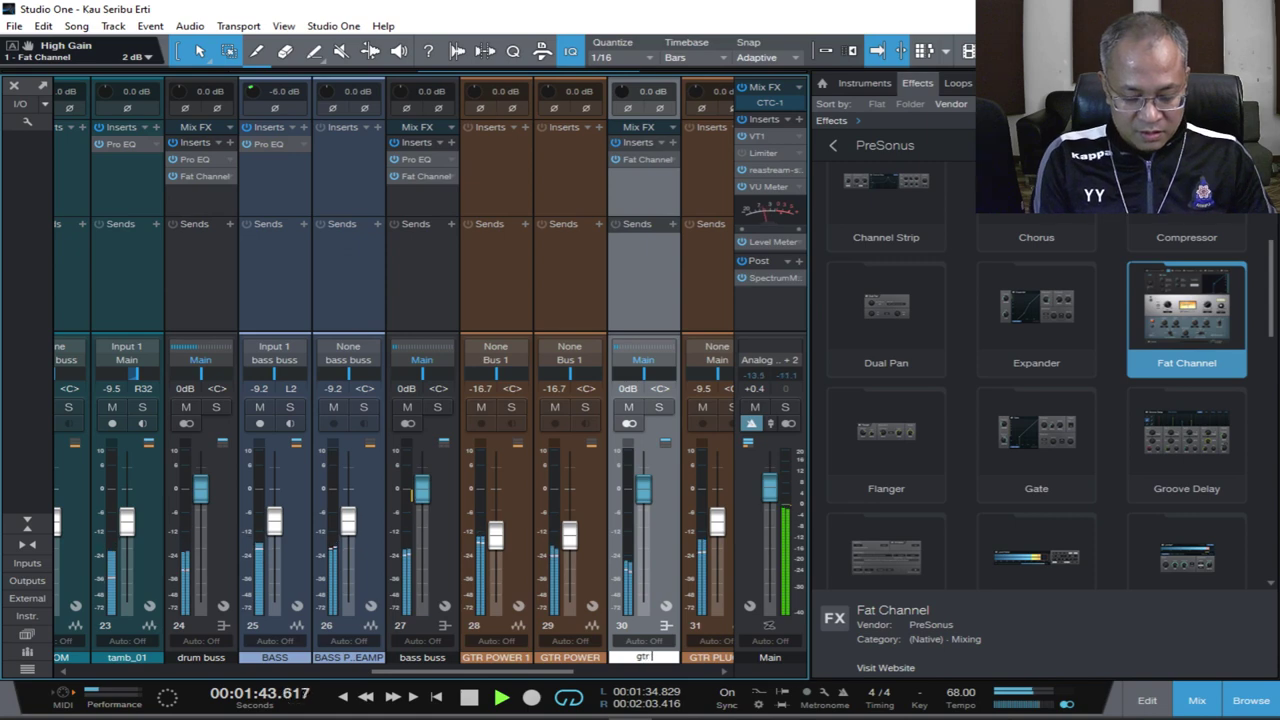
text( bus)
key(Return)
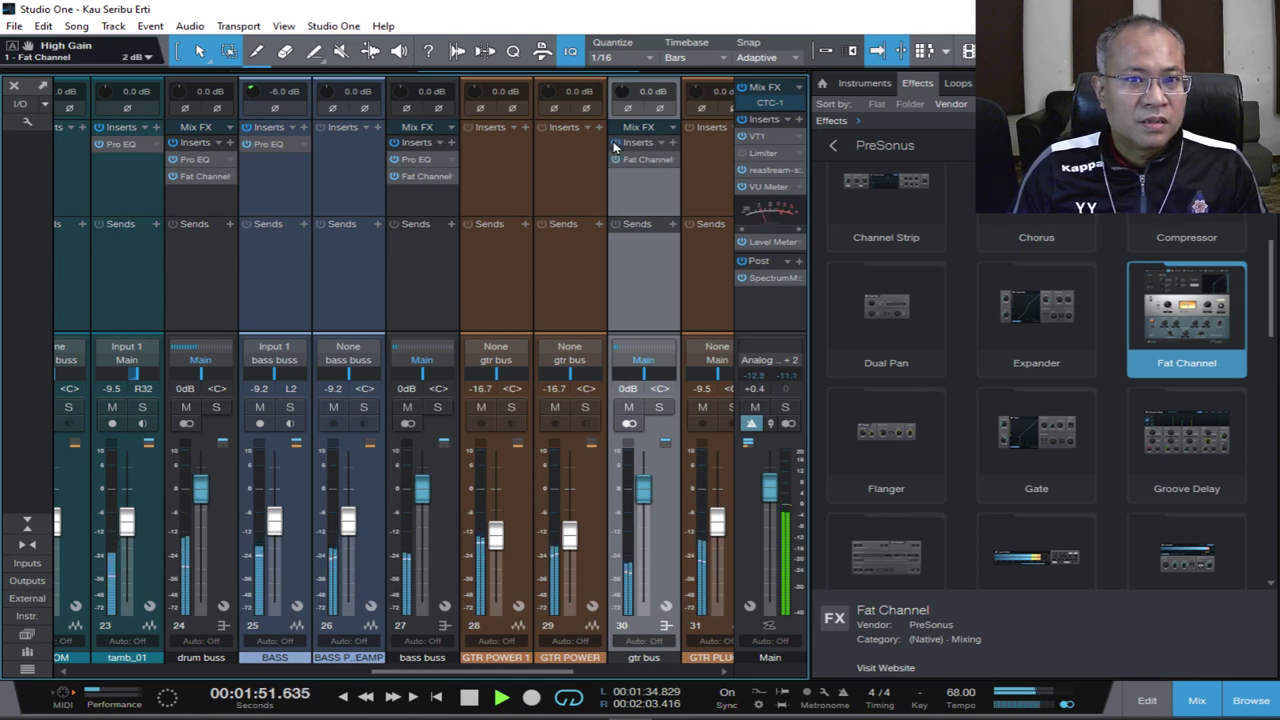
Replay the loop to compare the mix with the gtr bus inserts on and bypassed, bringing the remaining mixer channels into view.
key(space)
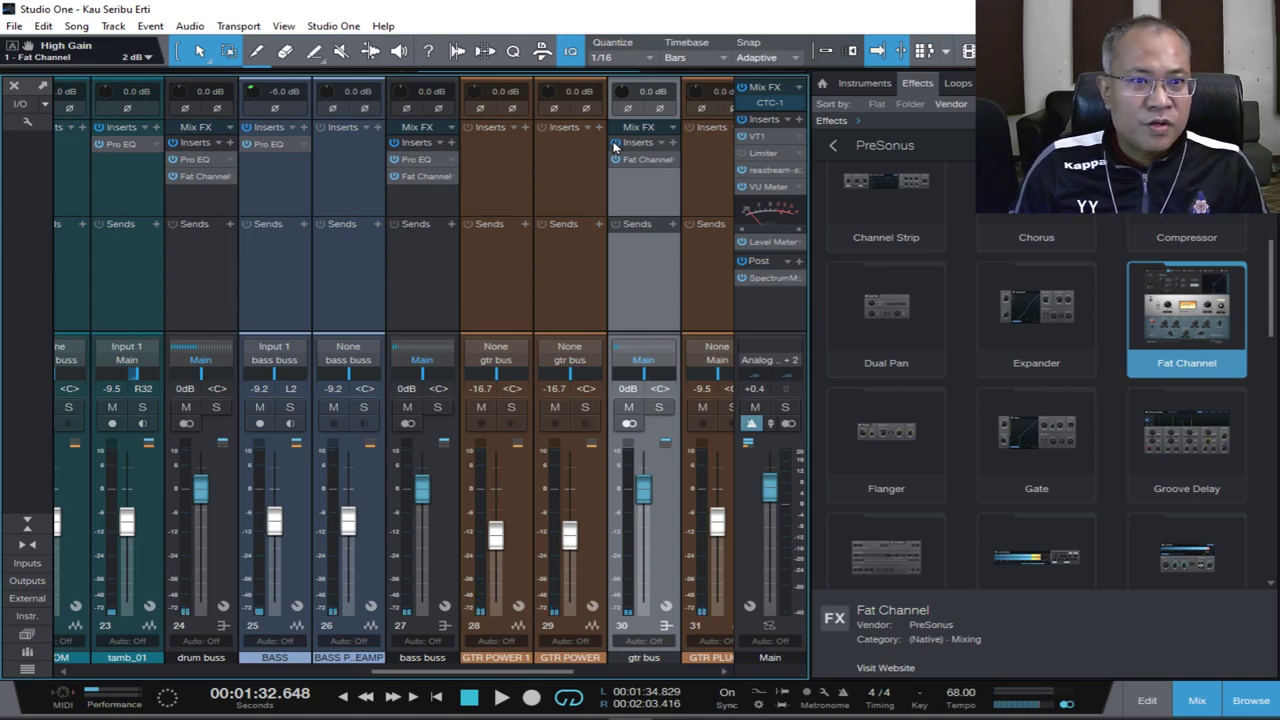
key(space)
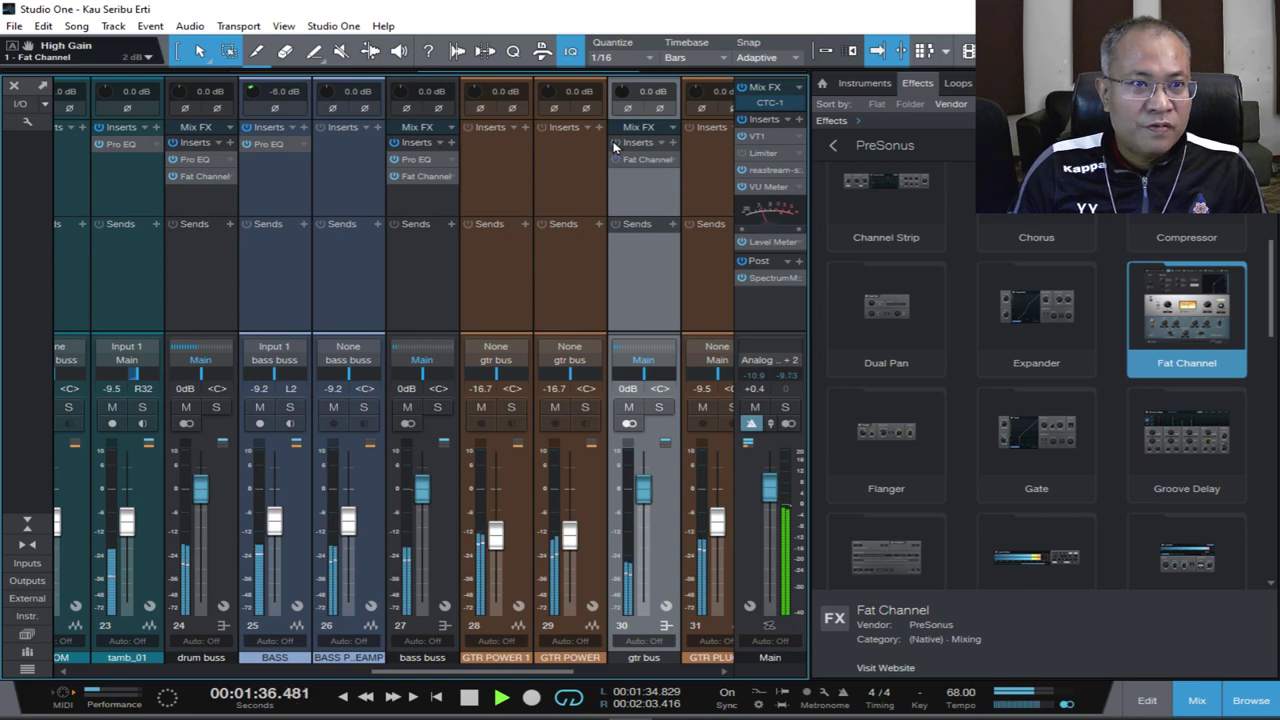
click(1250, 700)
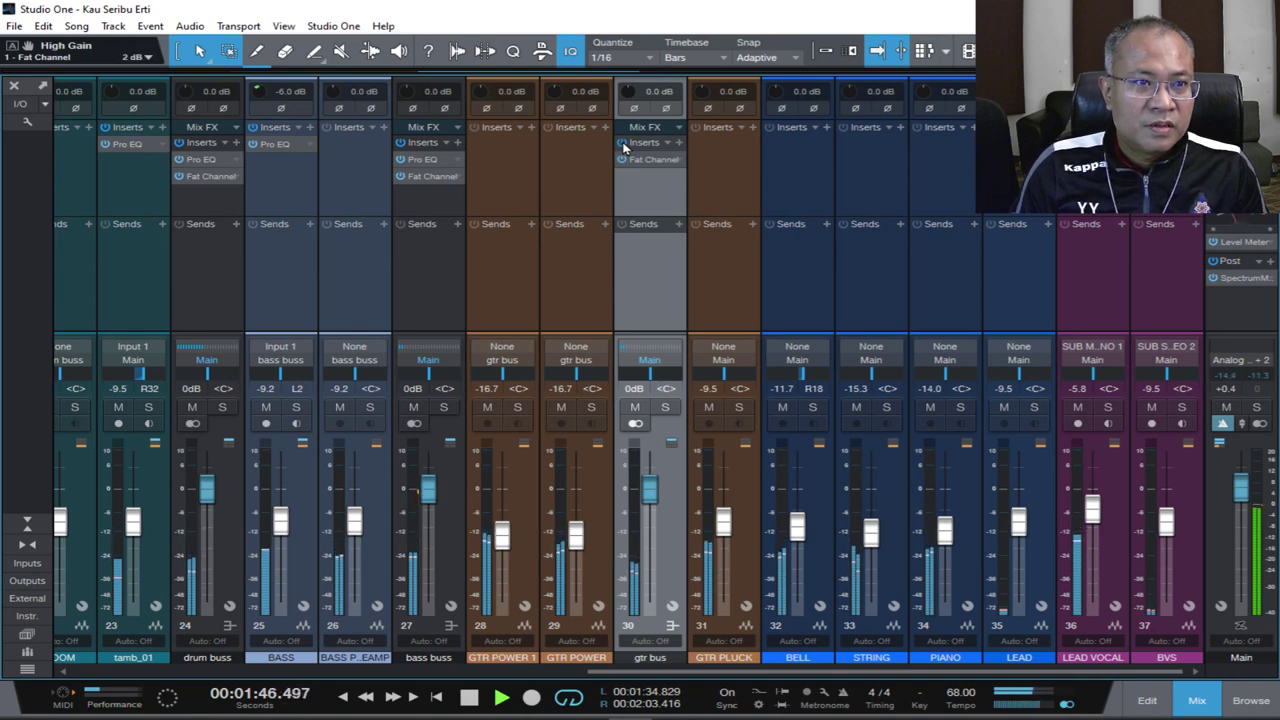
key(space)
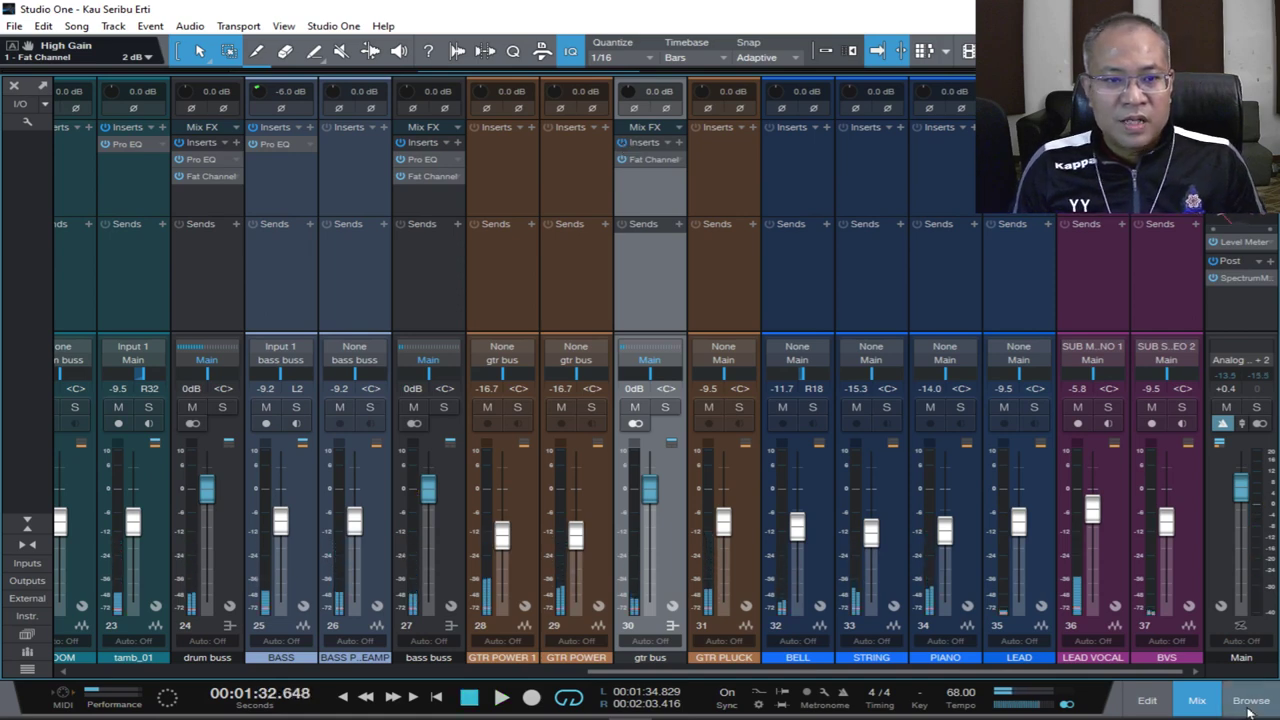
Insert Pro EQ on the GTR PLUCK channel.
click(1250, 702)
scroll(462, 257, down, 4)
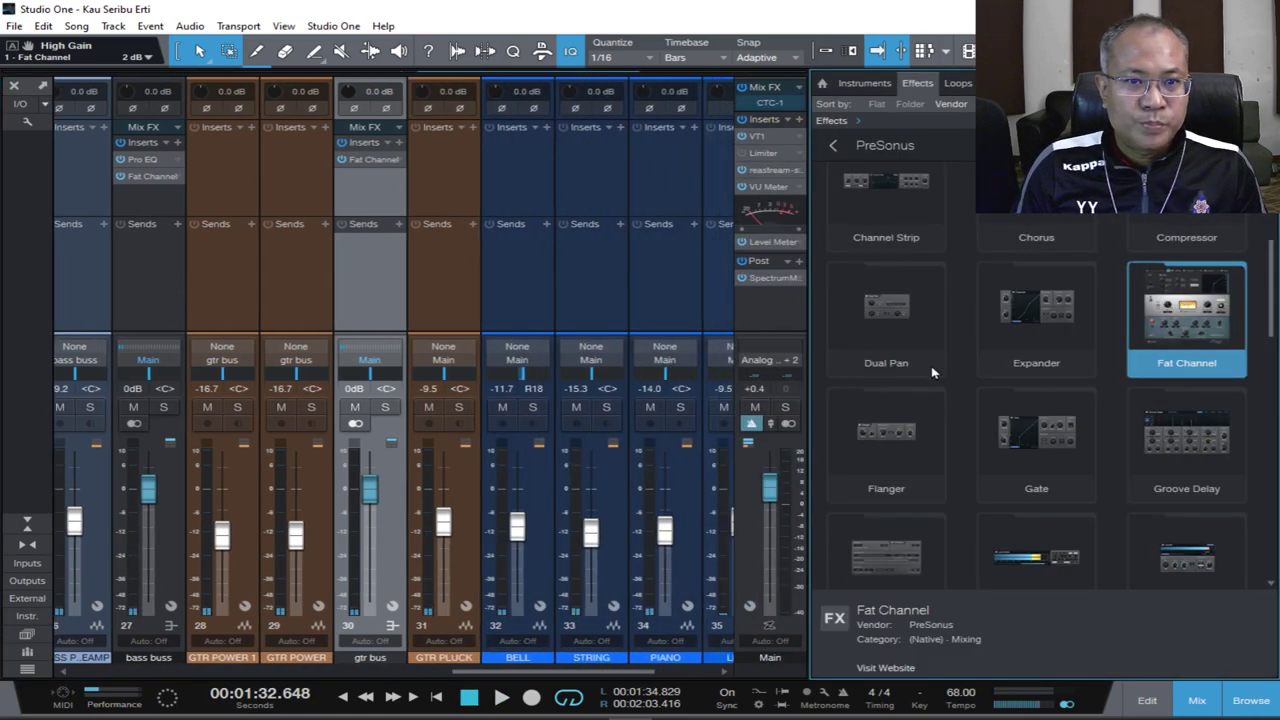
scroll(932, 372, down, 5)
scroll(932, 372, down, 3)
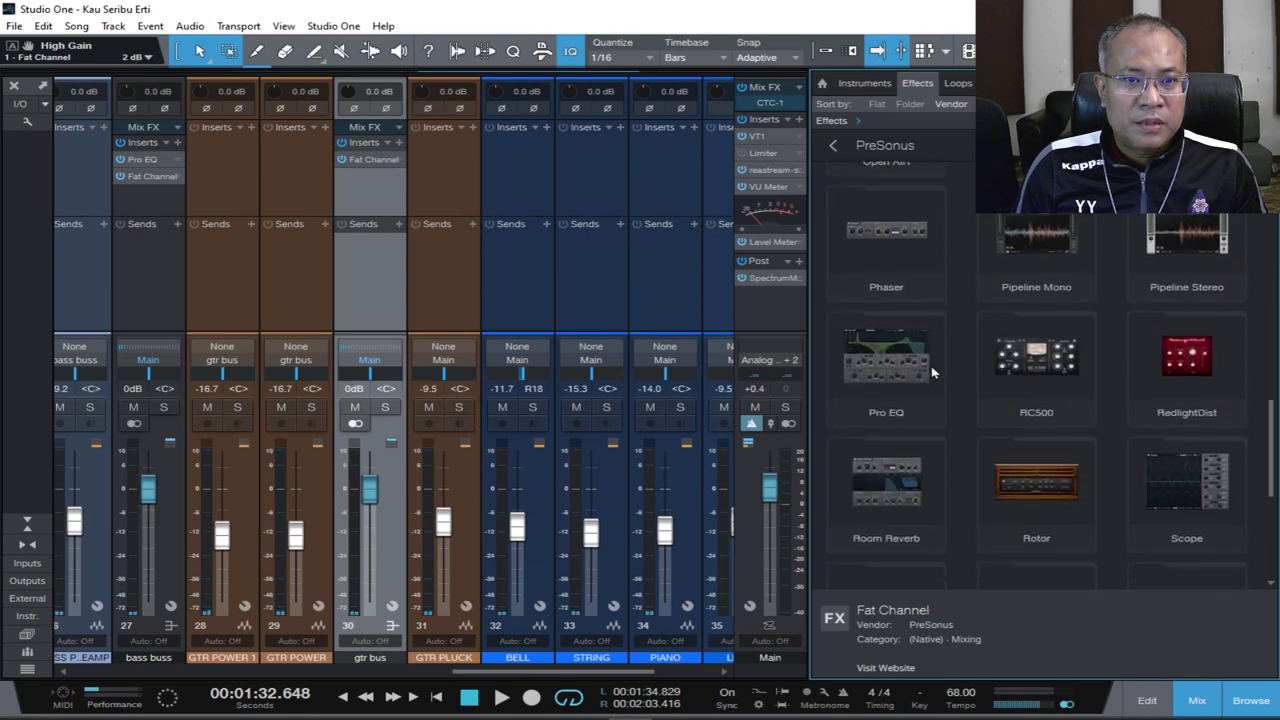
drag(876, 368, 460, 200)
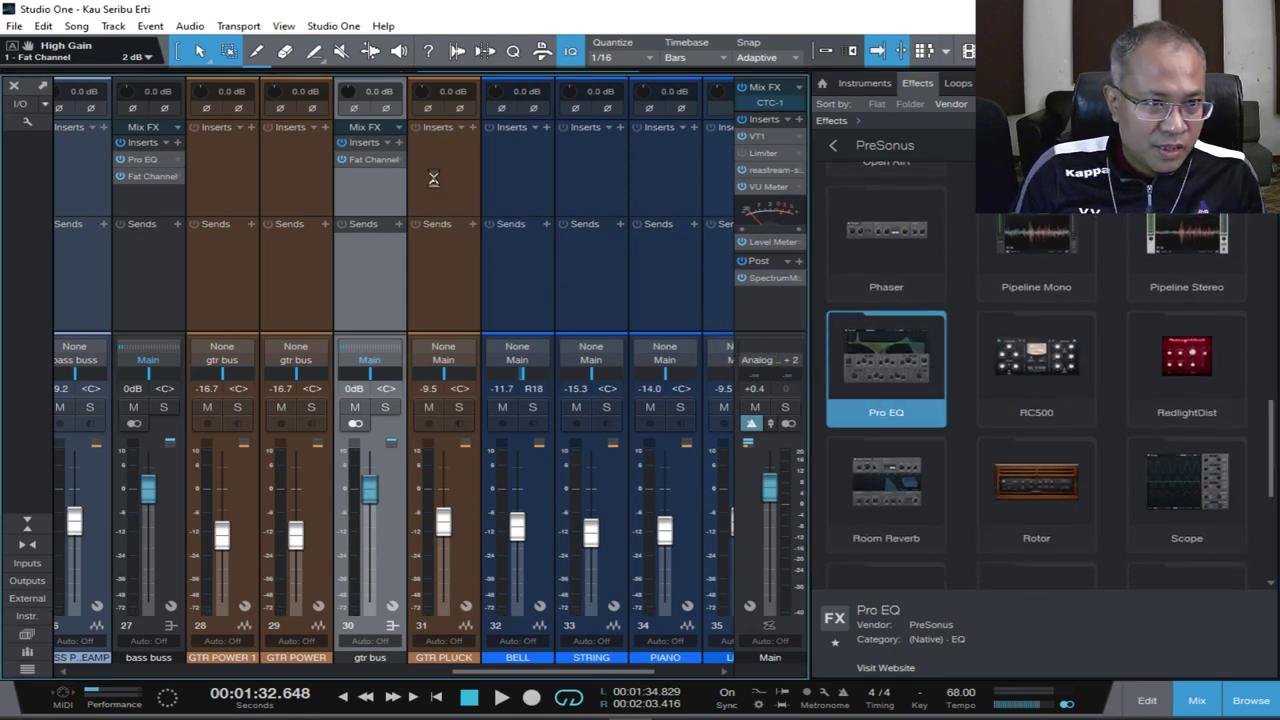
Enable the low cut in the GTR PLUCK equalizer at 80 Hz with a 36dB/Oct slope.
click(540, 560)
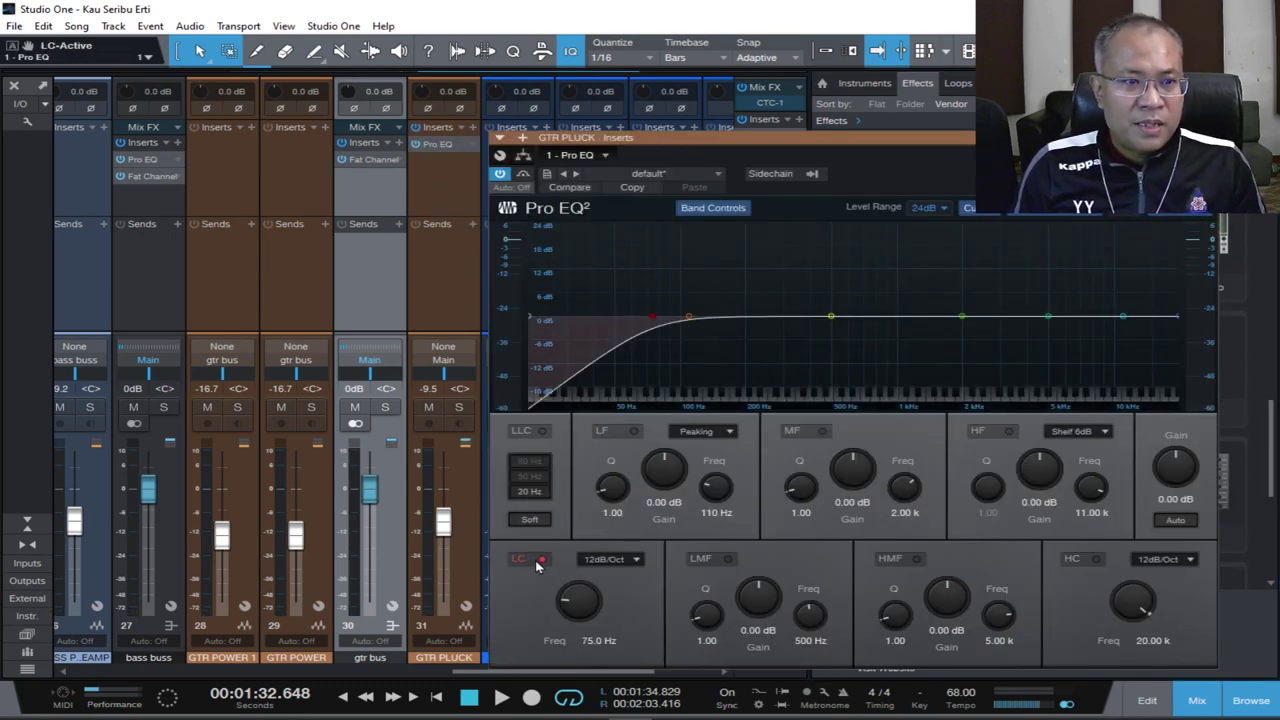
click(599, 641)
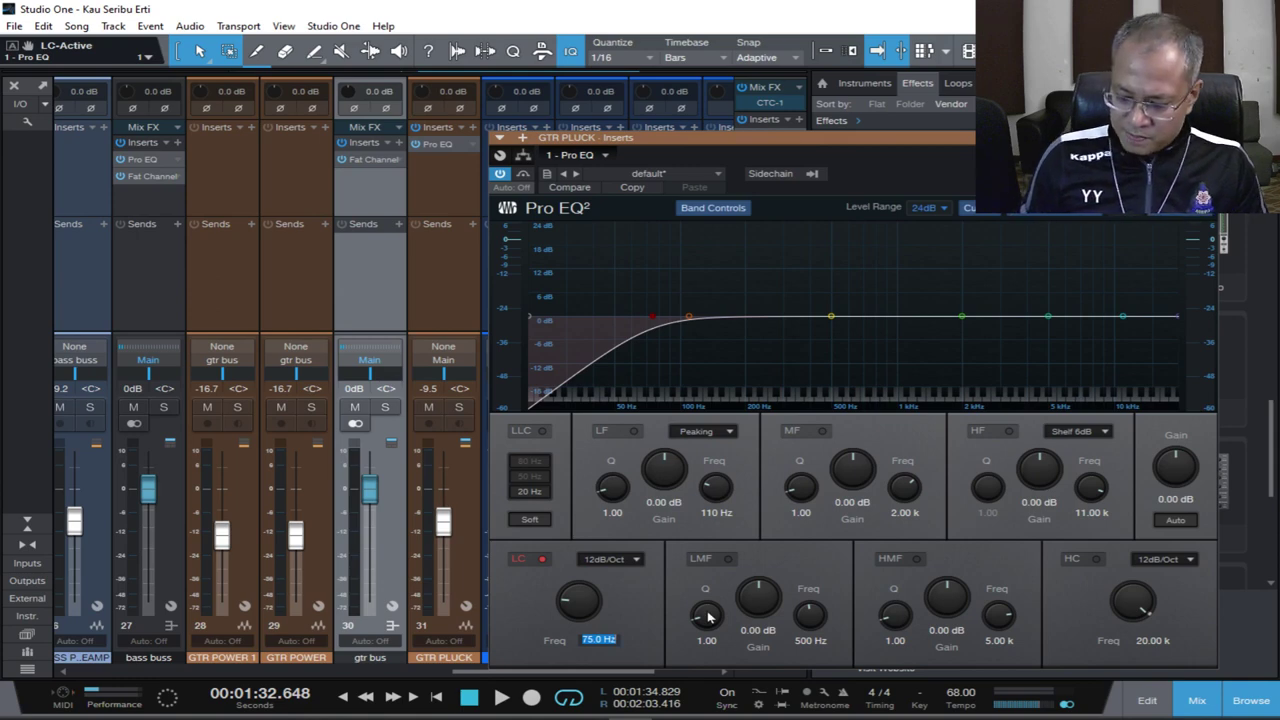
text(80)
key(Return)
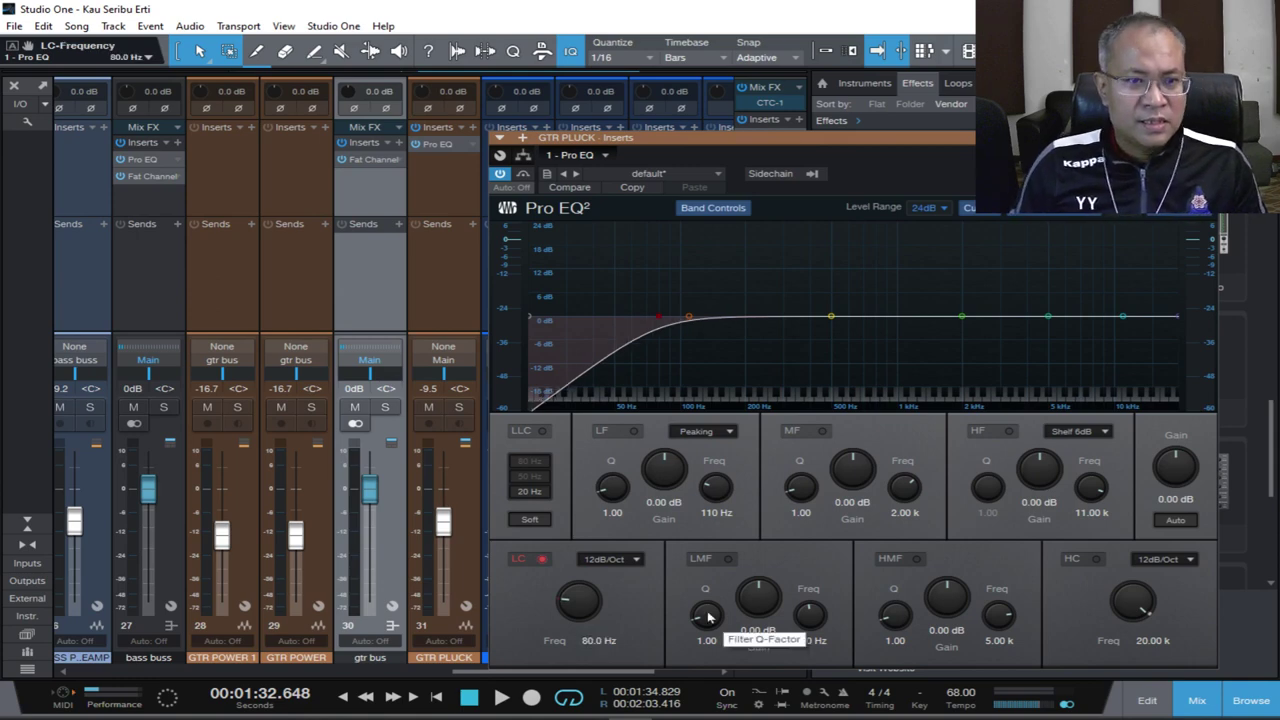
click(638, 561)
click(625, 630)
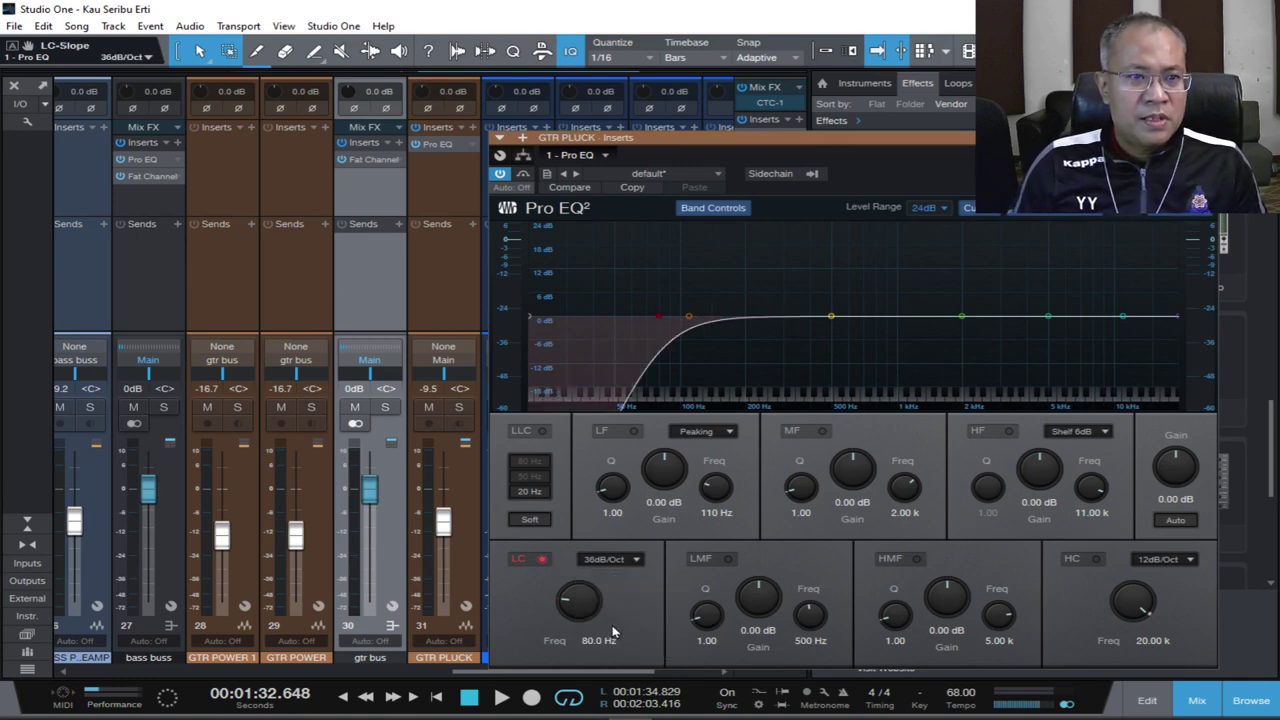
Audition the GTR PLUCK low cut briefly and enable the high cut at 14 kHz.
key(space)
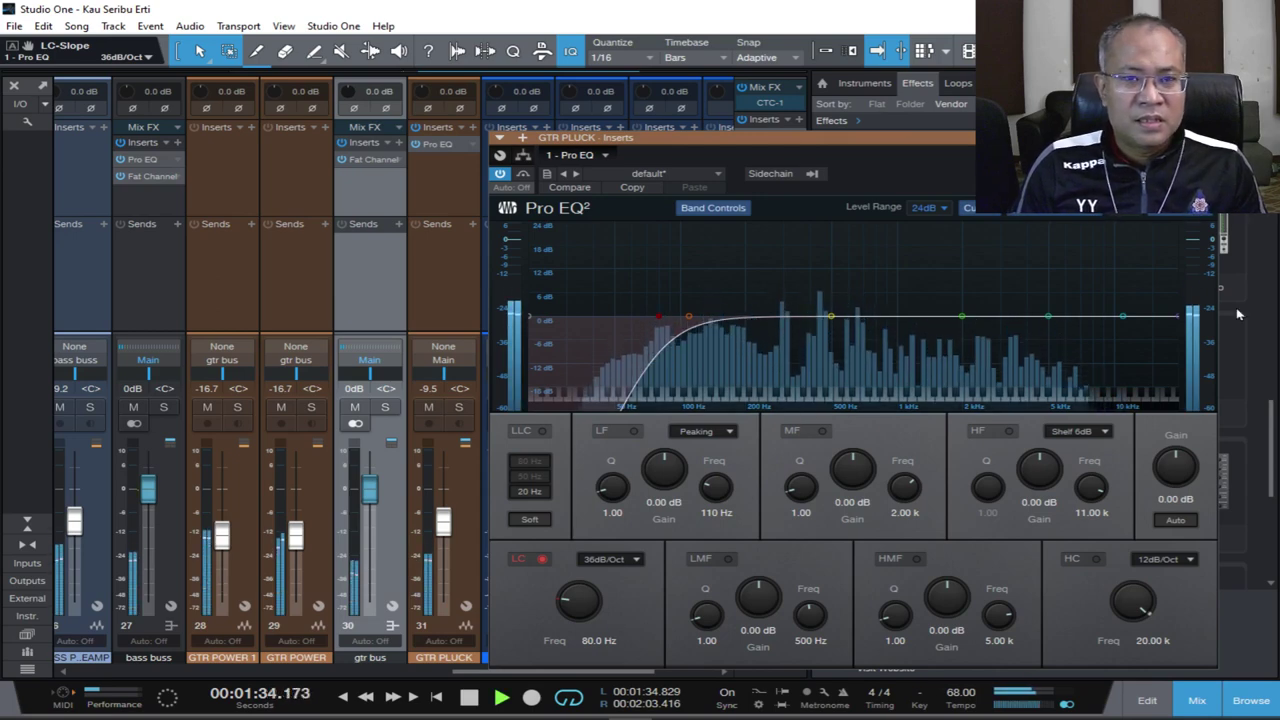
key(space)
click(1097, 560)
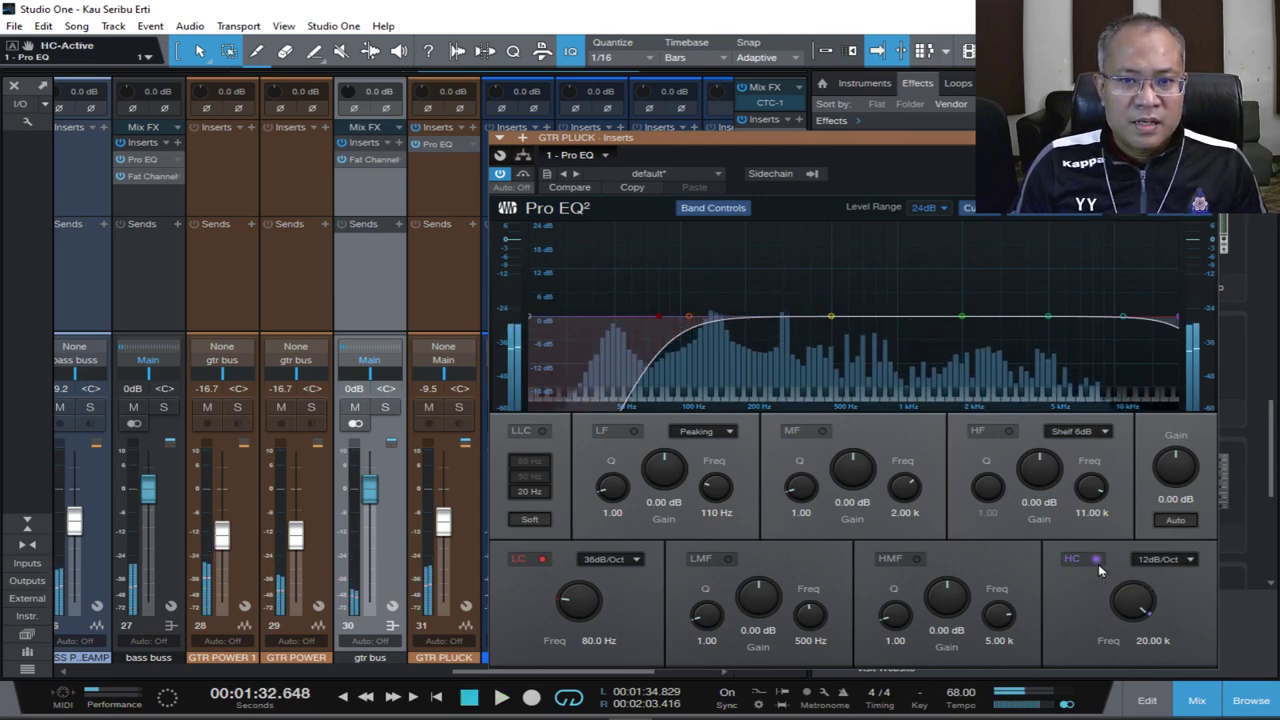
click(1151, 641)
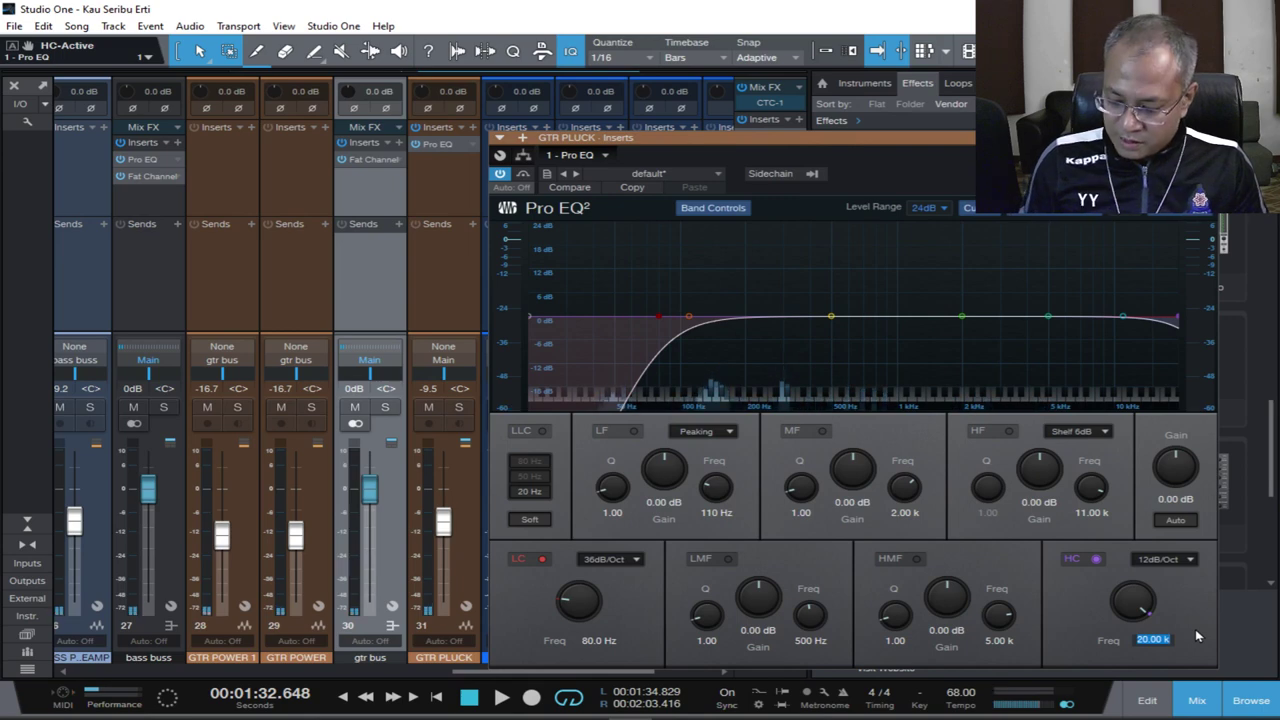
text(1400)
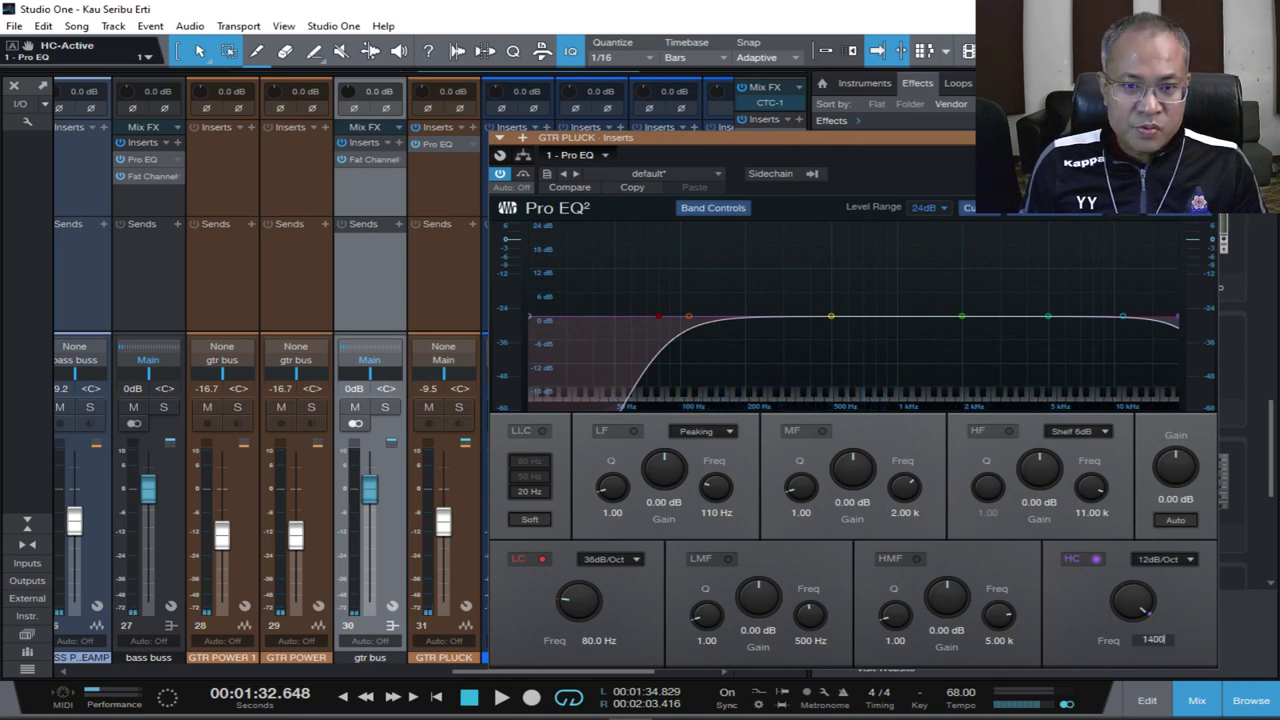
text(0)
key(Return)
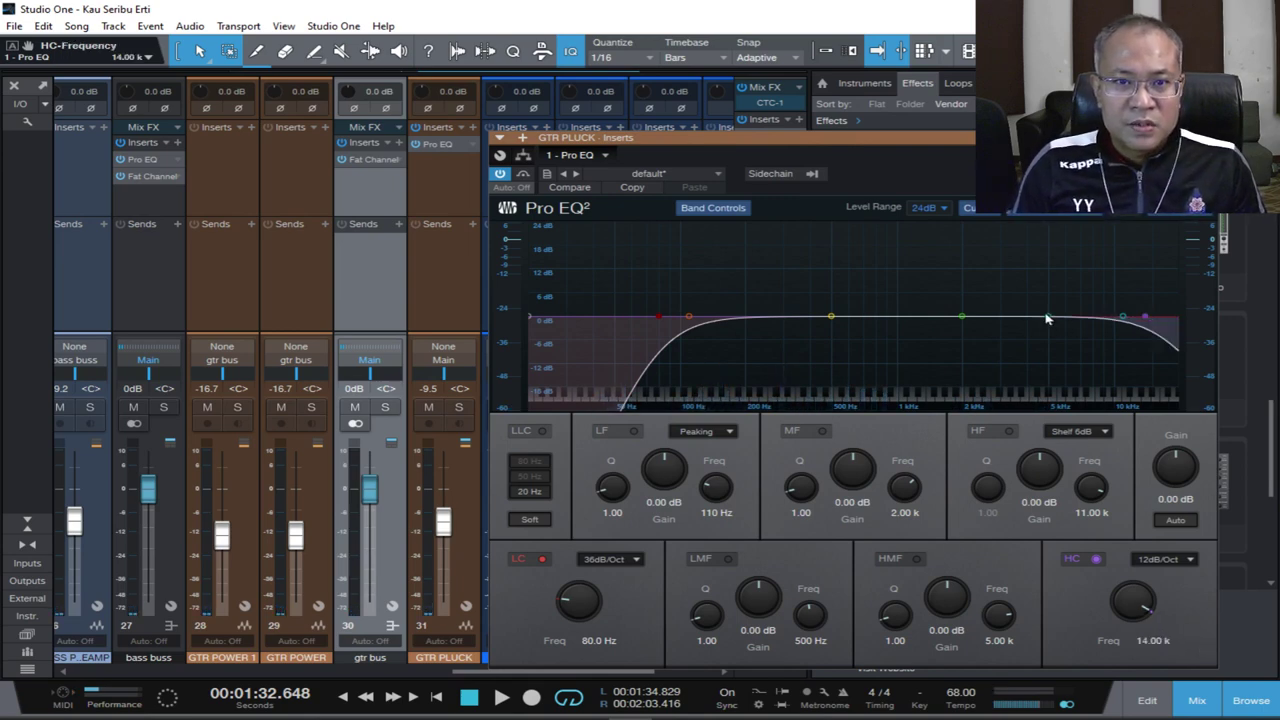
Boost the GTR PLUCK high-mid band by about 3 dB near 8.88 kHz during playback, close the equalizer and stop playback.
drag(1048, 319, 1105, 316)
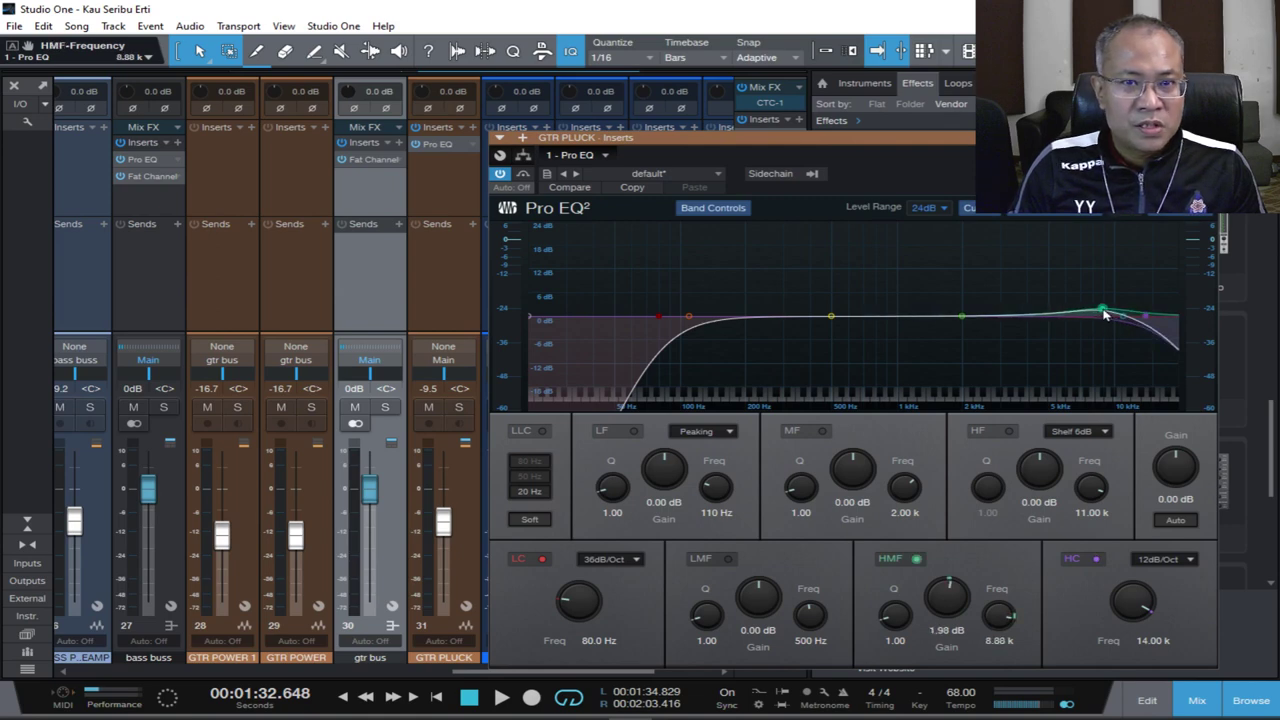
key(space)
drag(1105, 316, 1105, 312)
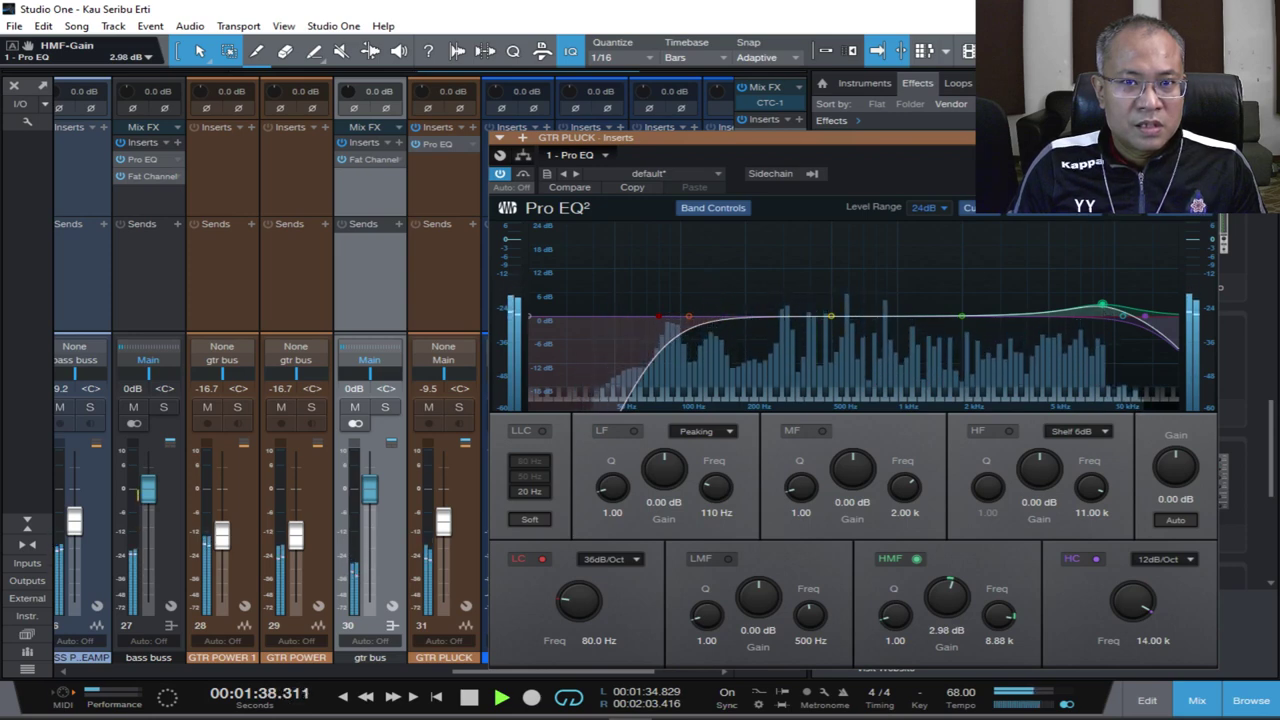
click(1208, 138)
key(space)
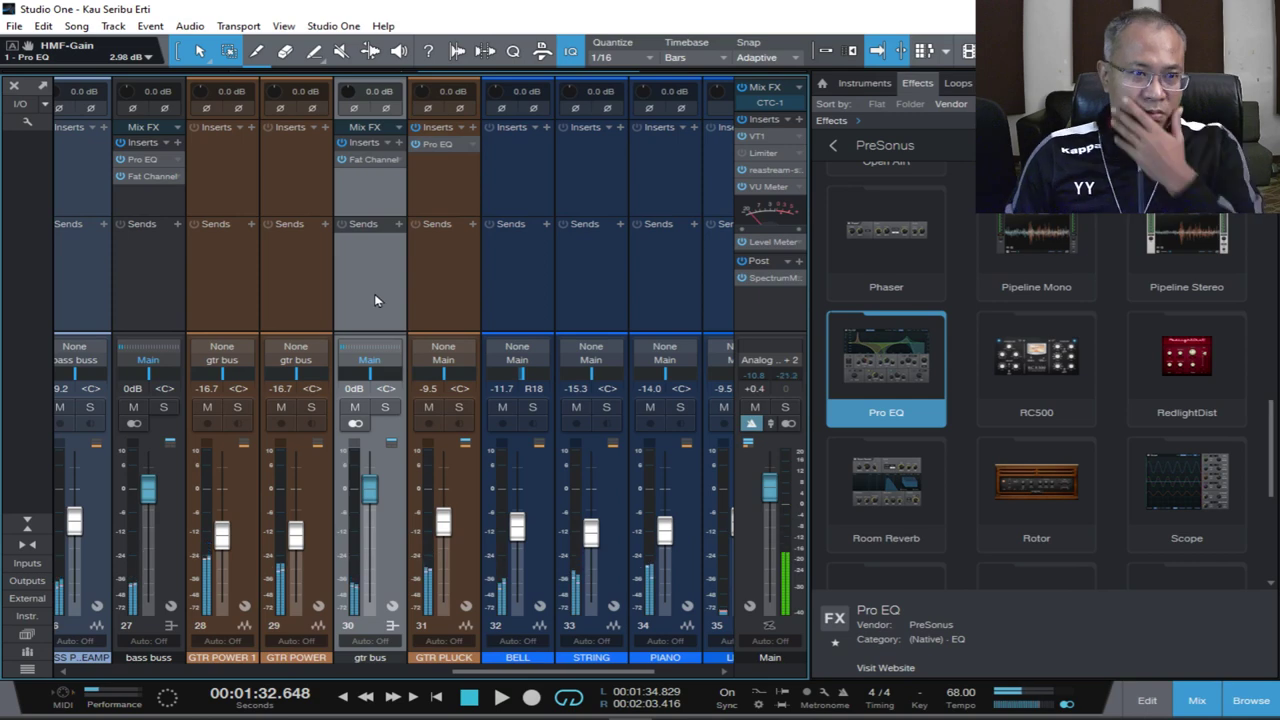
Insert Pro EQ on the BELL channel.
click(1270, 706)
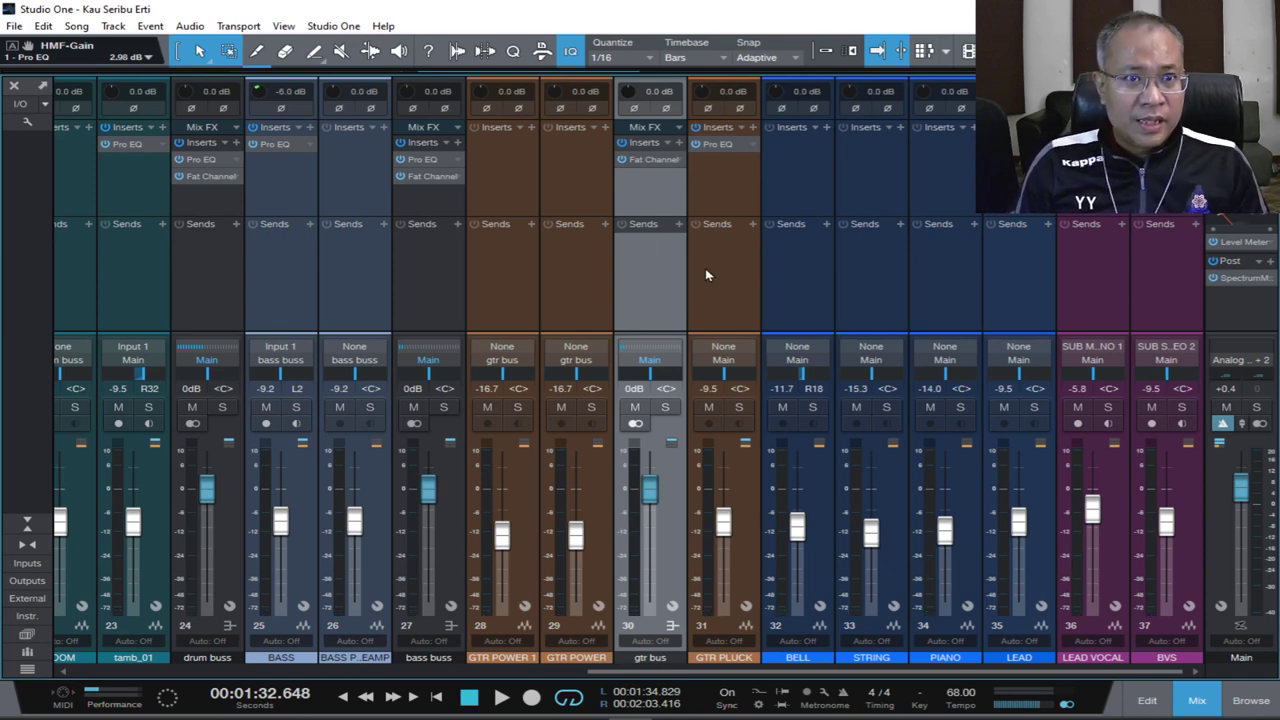
click(797, 294)
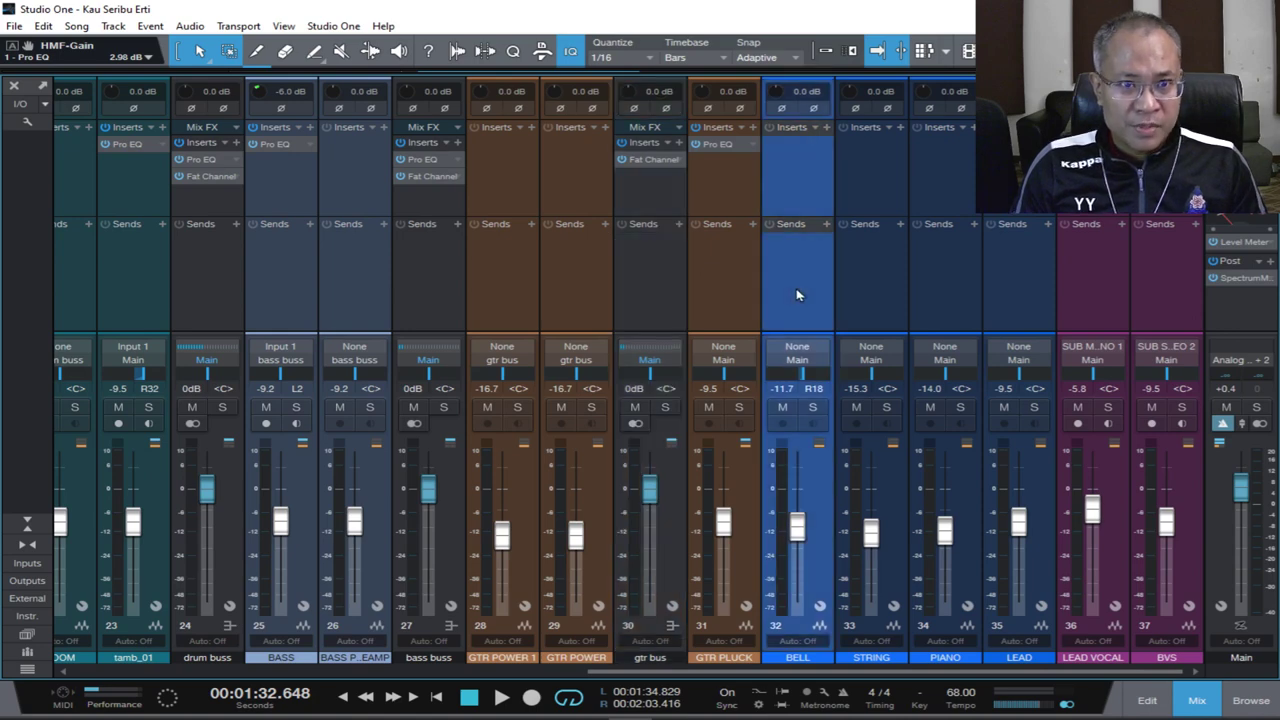
click(1245, 700)
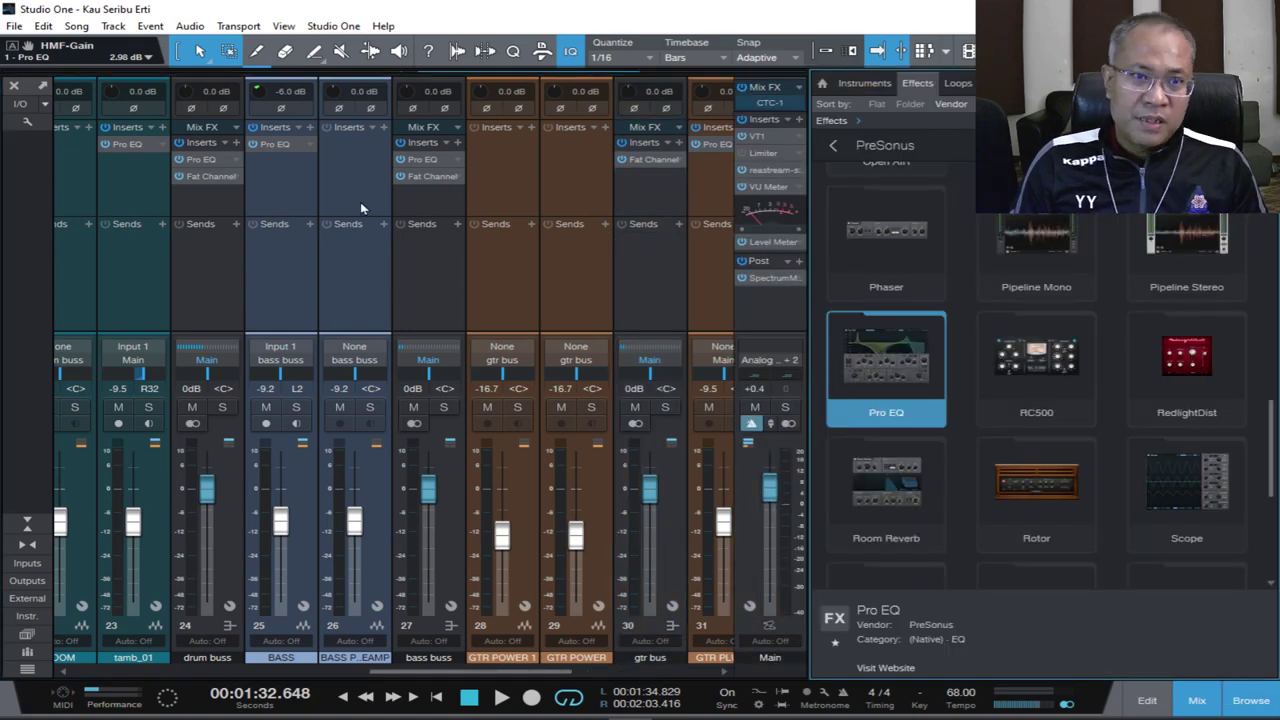
scroll(357, 204, down, 8)
drag(870, 363, 403, 177)
Enable the low cut in the BELL equalizer at 100 Hz with a 48dB/Oct slope while auditioning the loop.
click(541, 558)
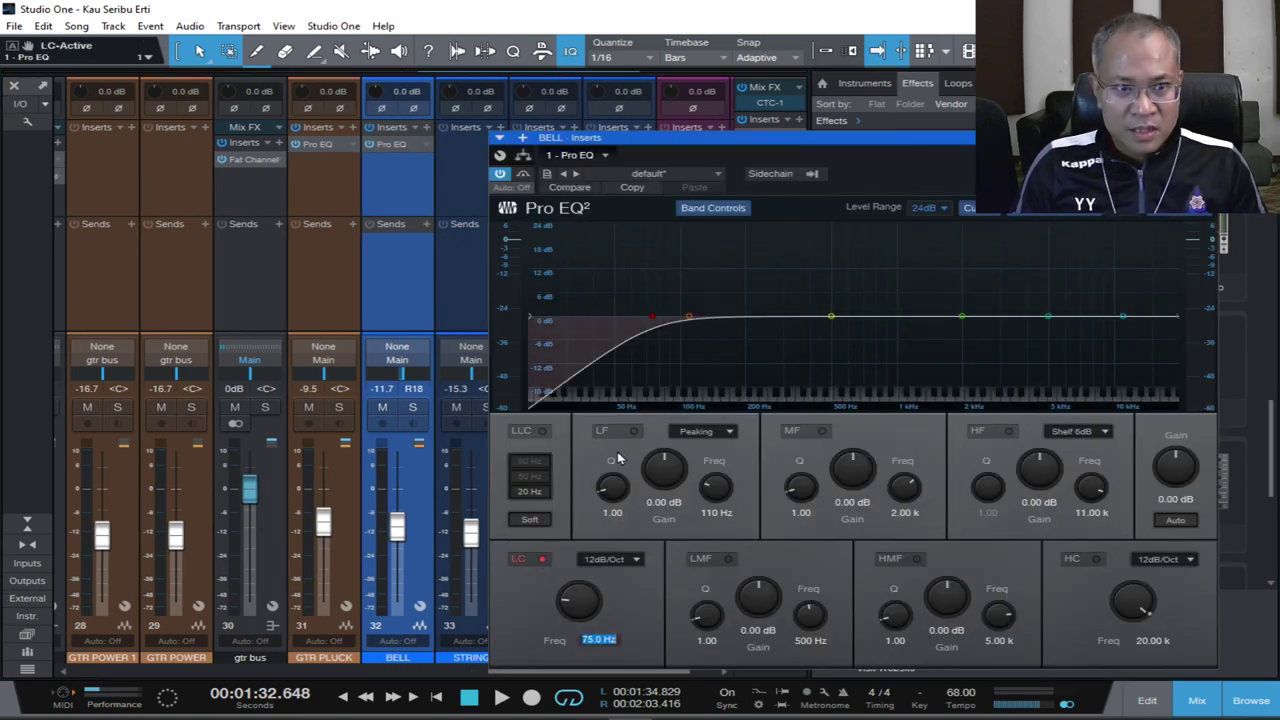
key(space)
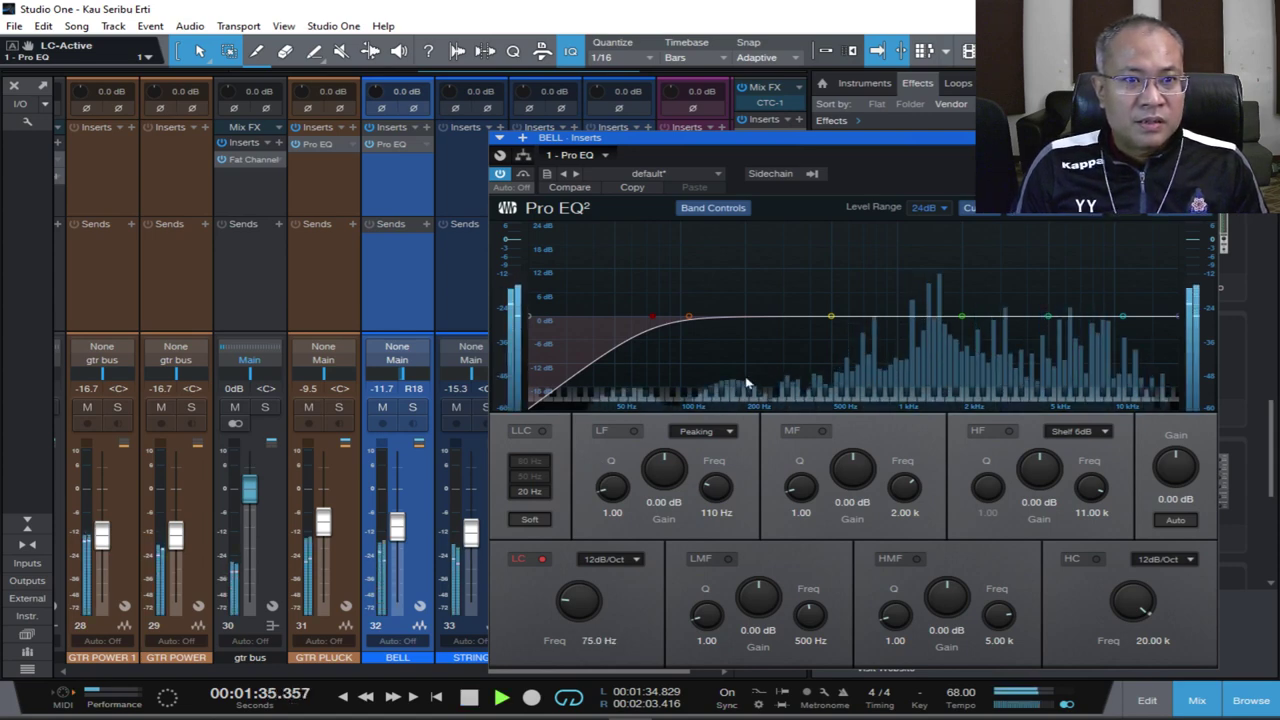
key(space)
click(592, 641)
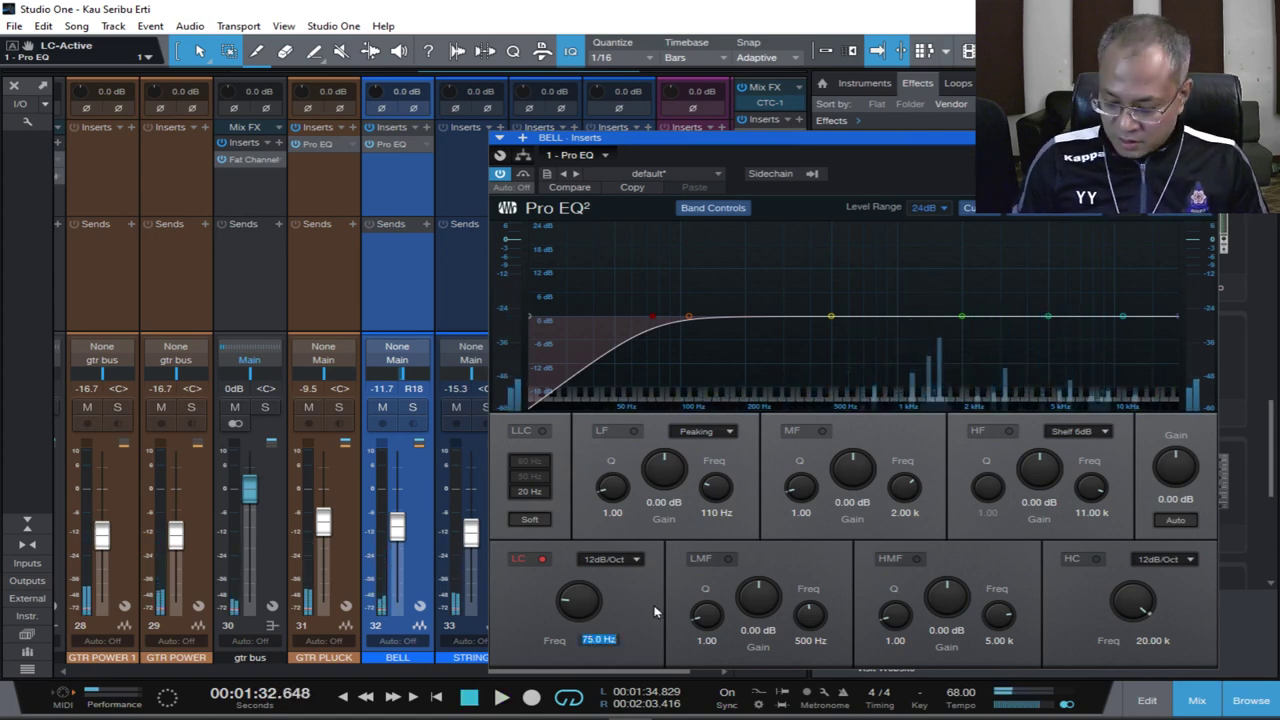
text(100)
key(Return)
key(space)
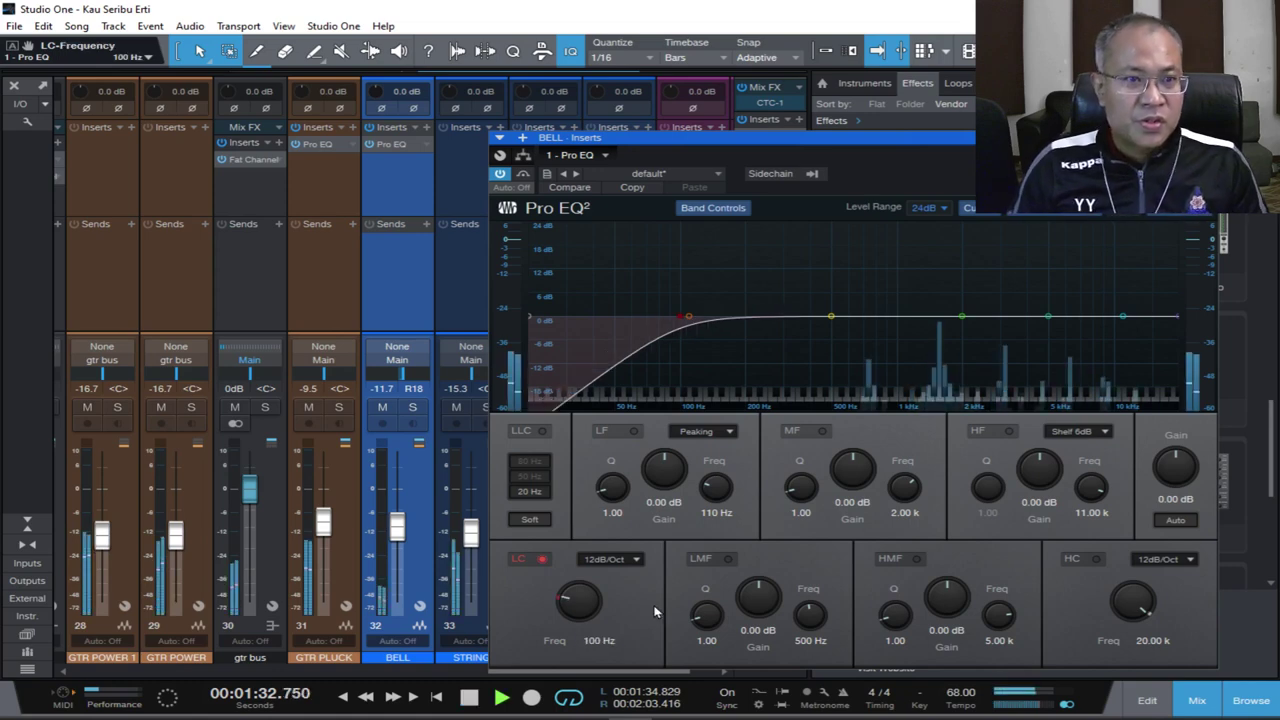
click(629, 560)
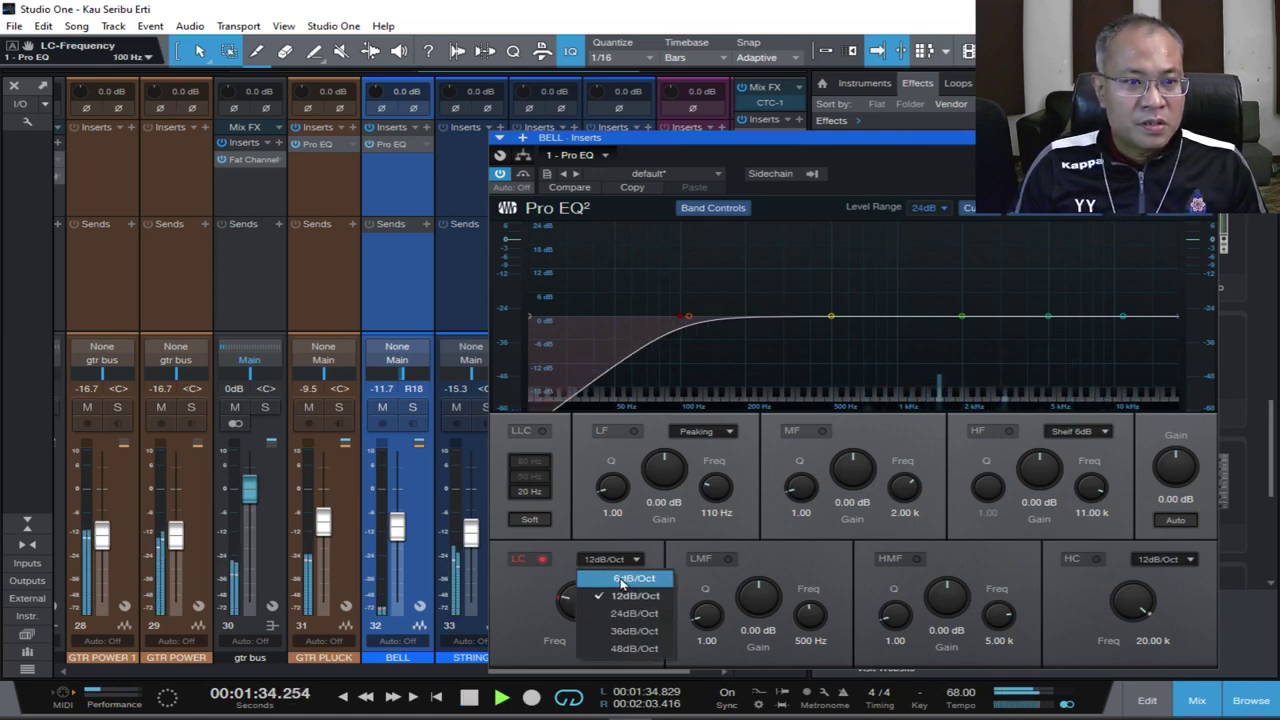
click(612, 645)
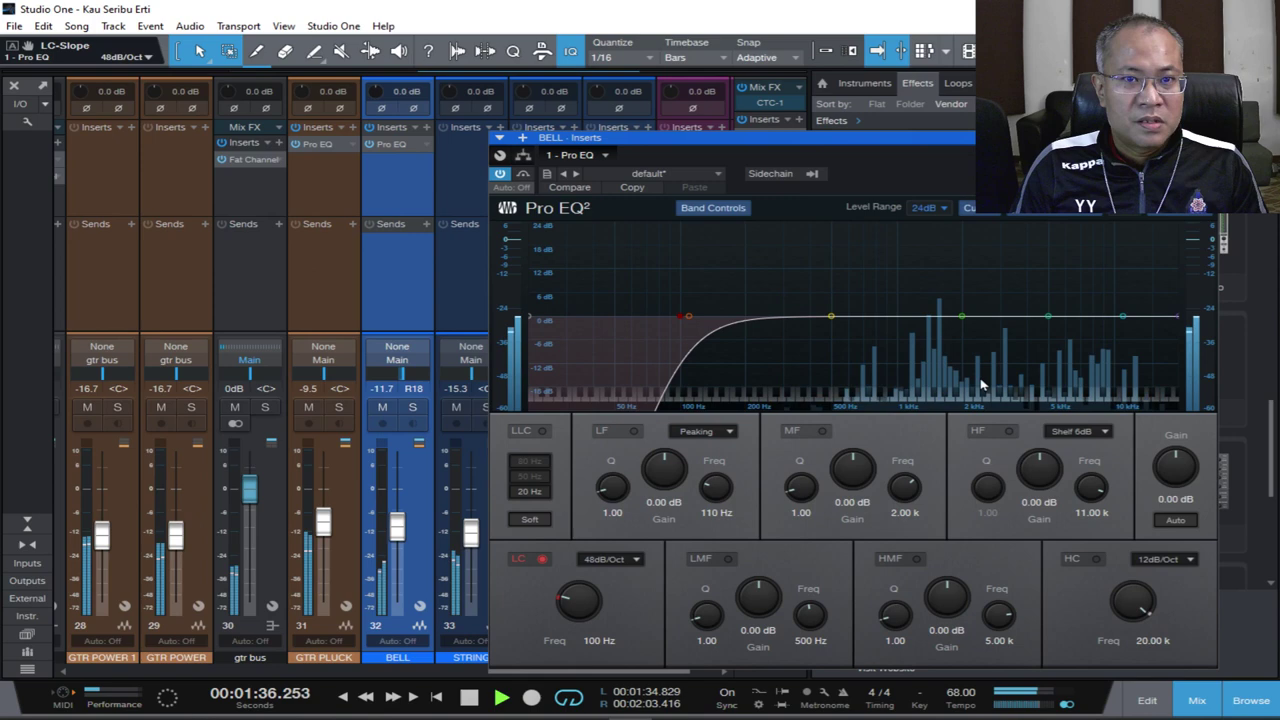
key(space)
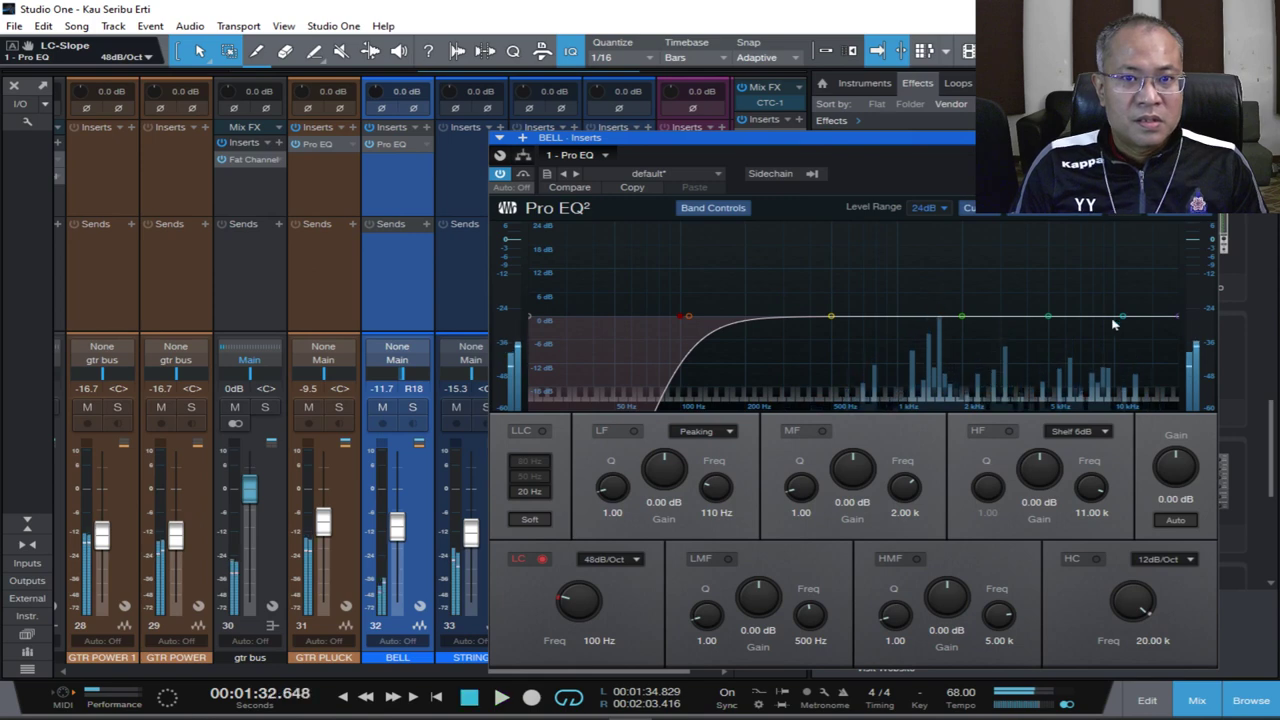
Boost the BELL high-mid band by about 3.4 dB while the loop plays and close the equalizer.
key(space)
drag(1049, 318, 1049, 309)
click(1208, 138)
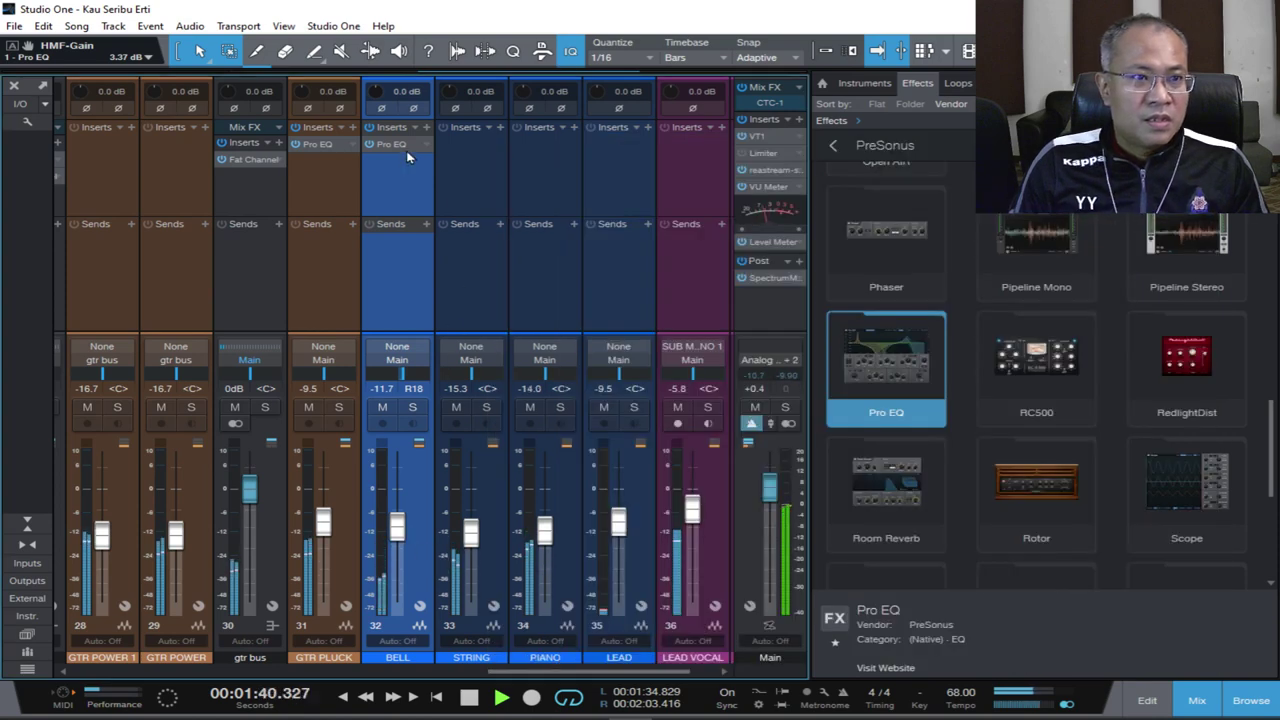
Stop playback, copy the Pro EQ from the BELL channel to the STRING channel and reset the copy to the default preset.
key(space)
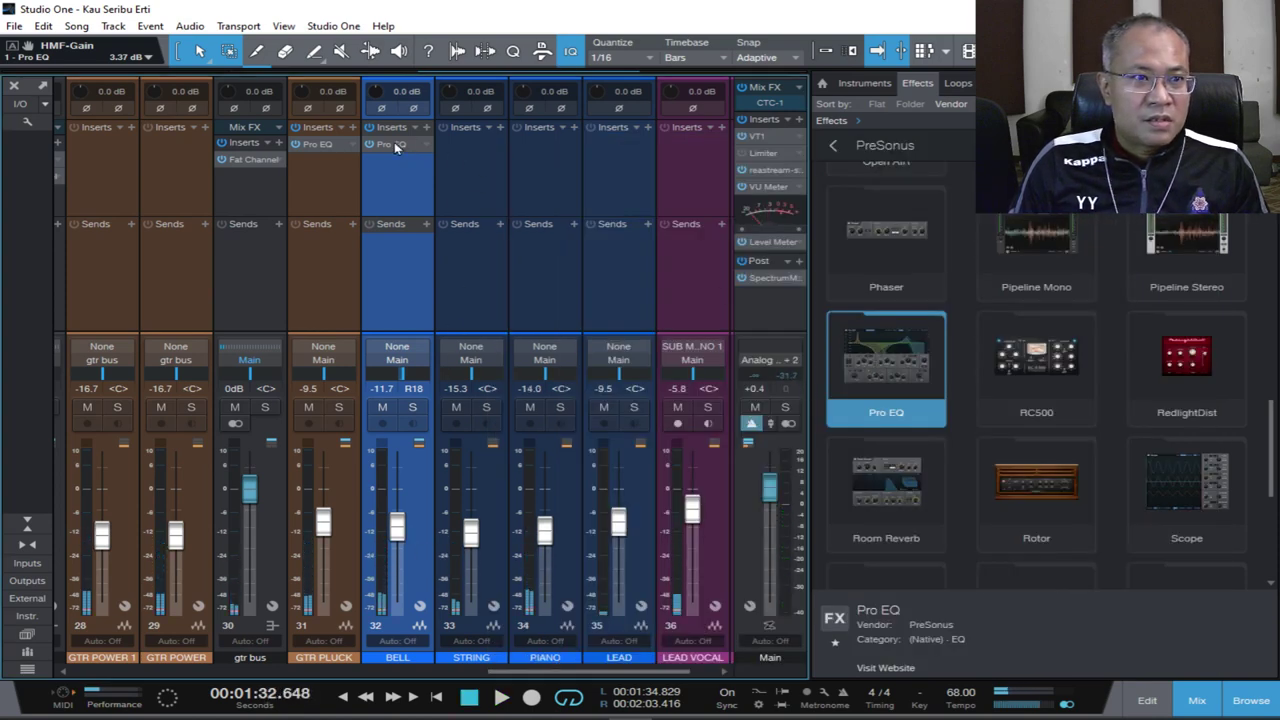
drag(395, 144, 479, 152)
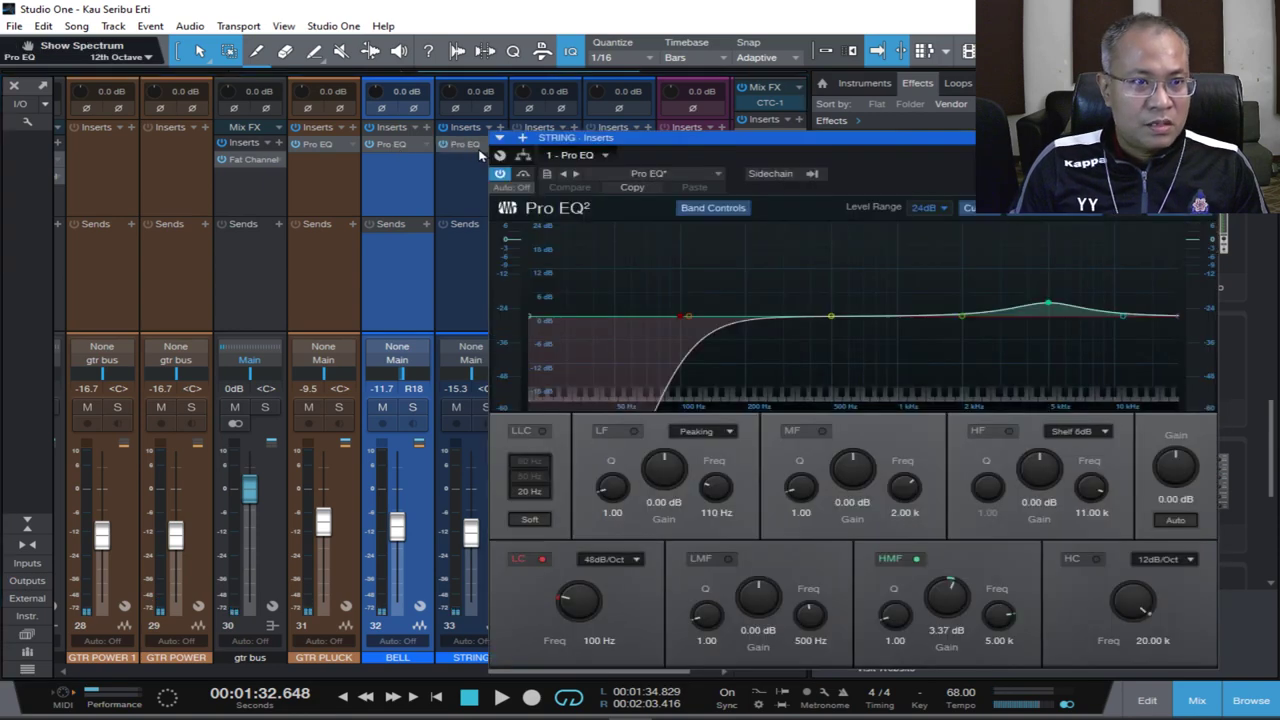
click(678, 175)
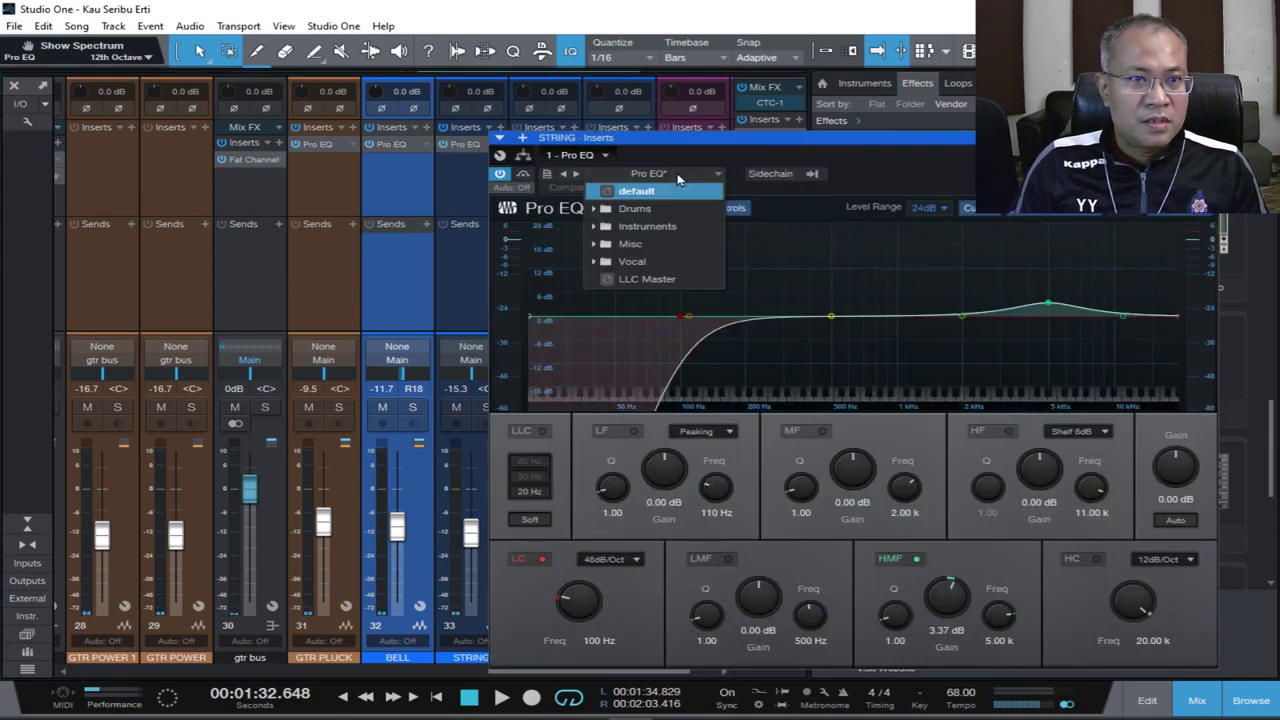
click(658, 192)
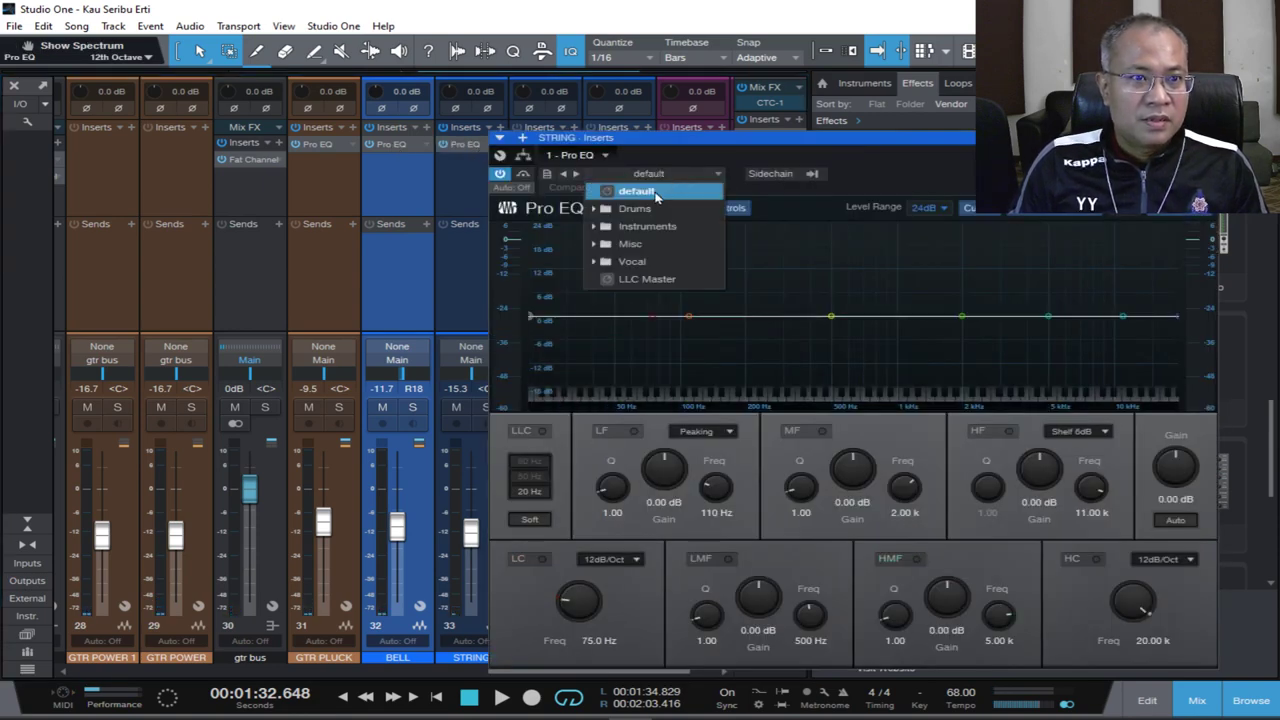
click(872, 168)
Audition the loop and enable the low cut in the STRING equalizer at 100 Hz.
key(space)
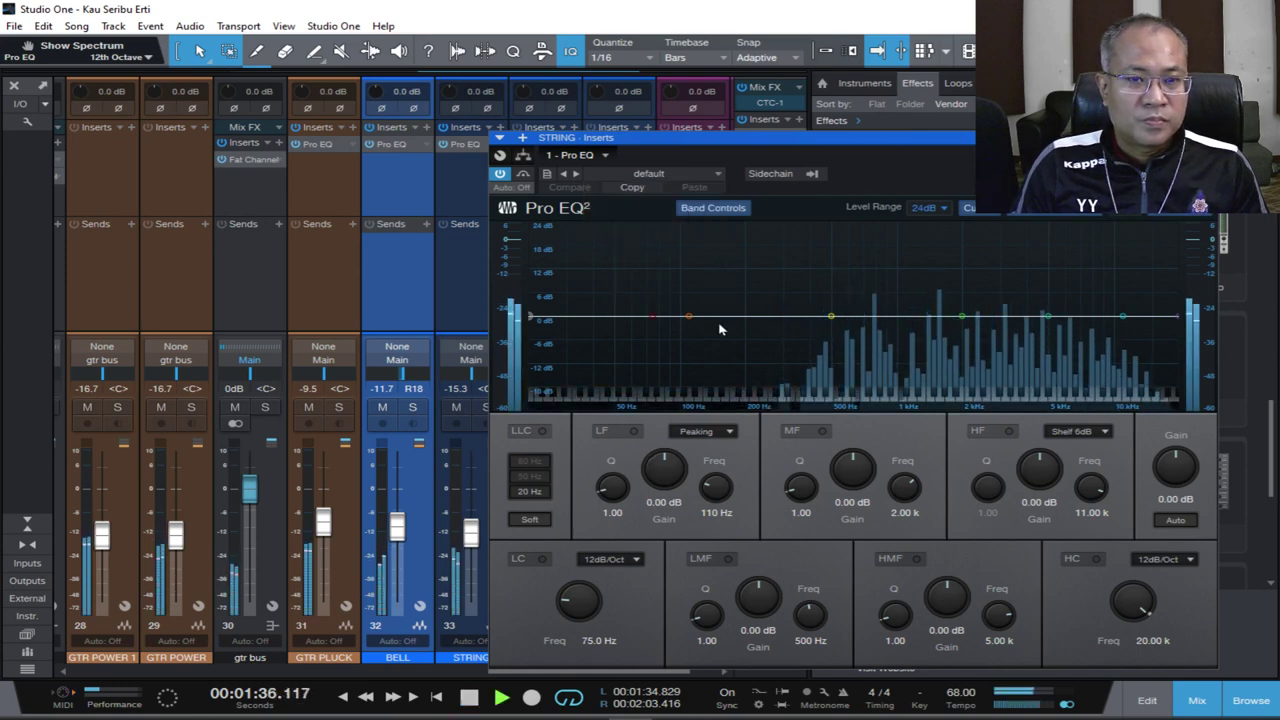
key(space)
click(540, 559)
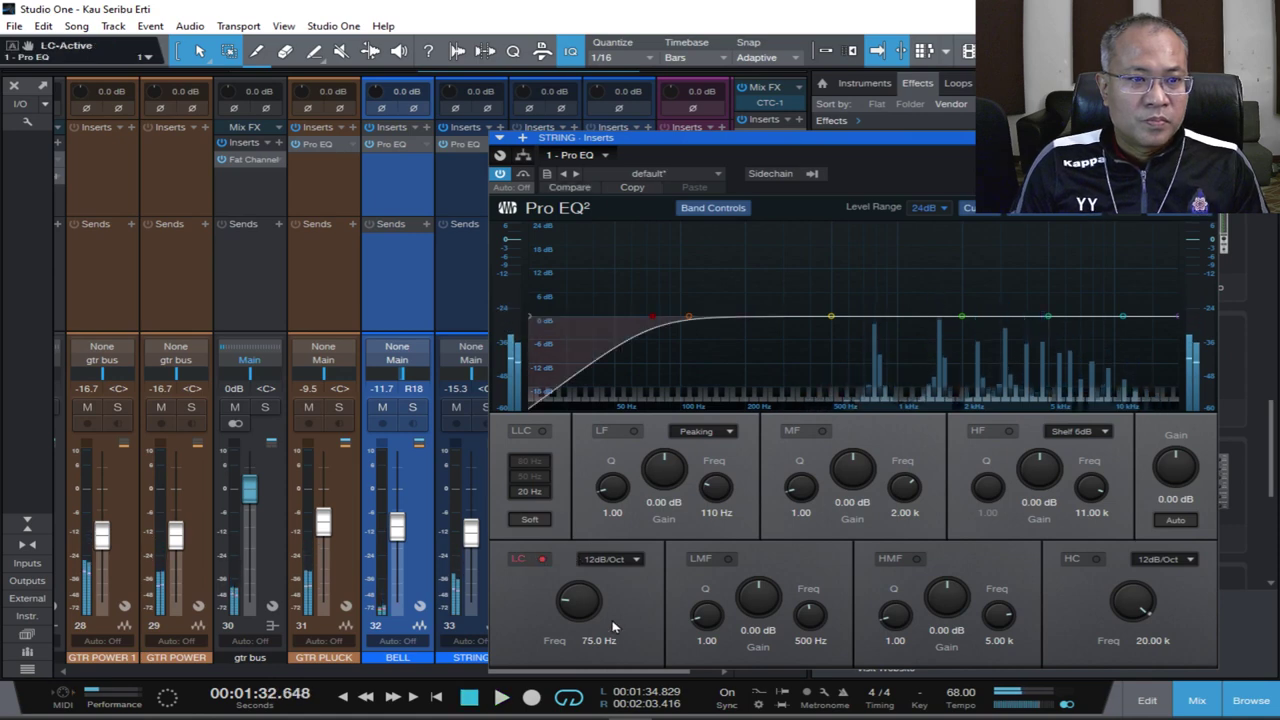
double_click(600, 640)
text(100)
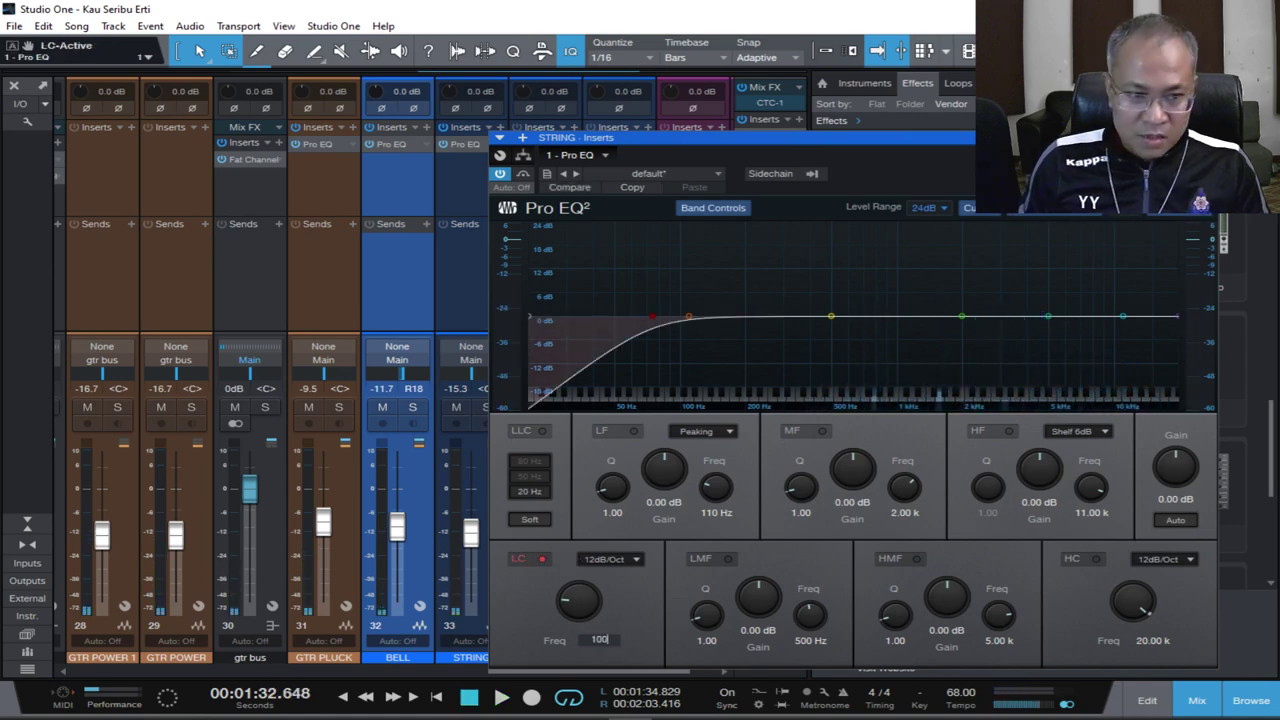
key(Return)
Enable the high cut in the STRING equalizer and set its frequency to 14 kHz.
key(space)
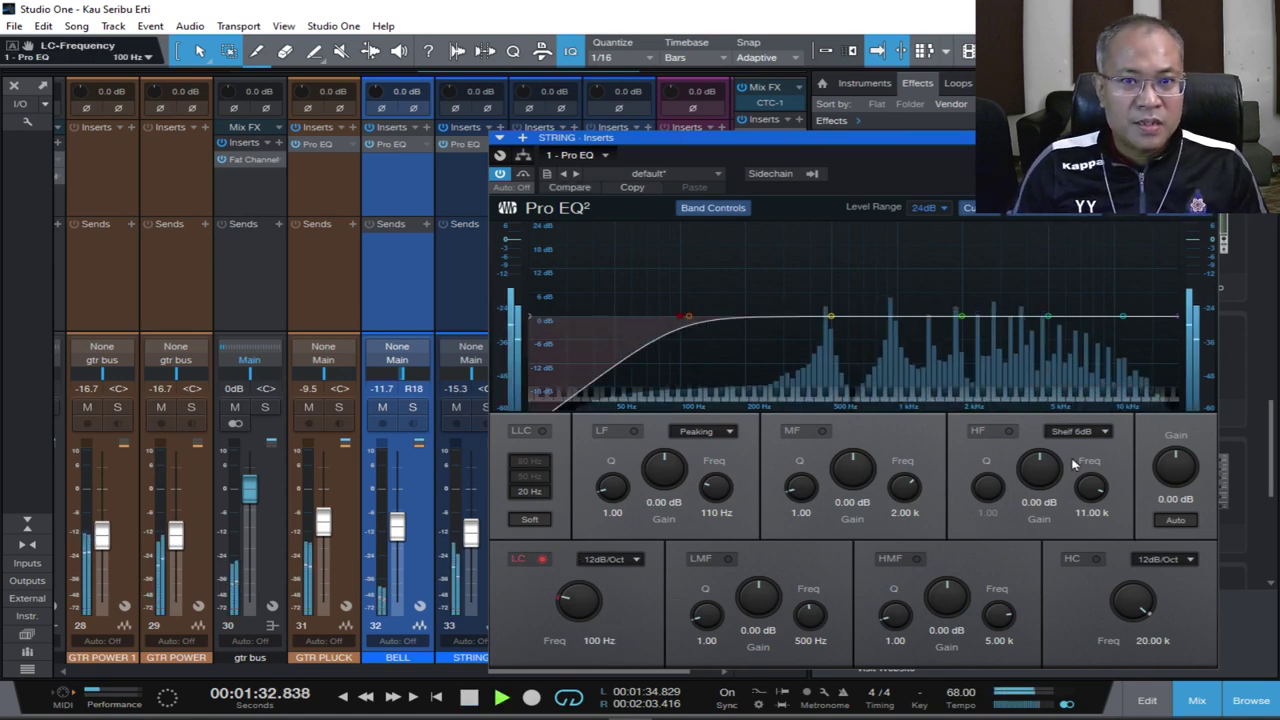
click(1097, 559)
key(space)
double_click(1152, 640)
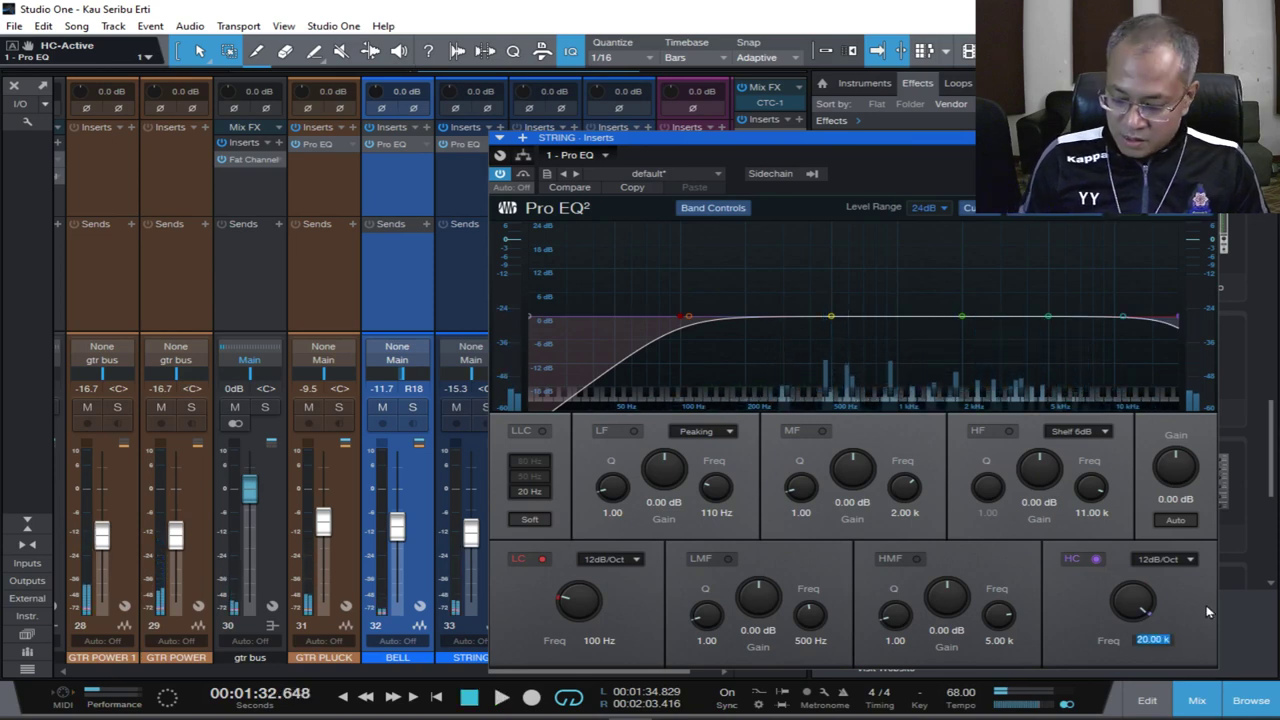
text(14000)
key(Return)
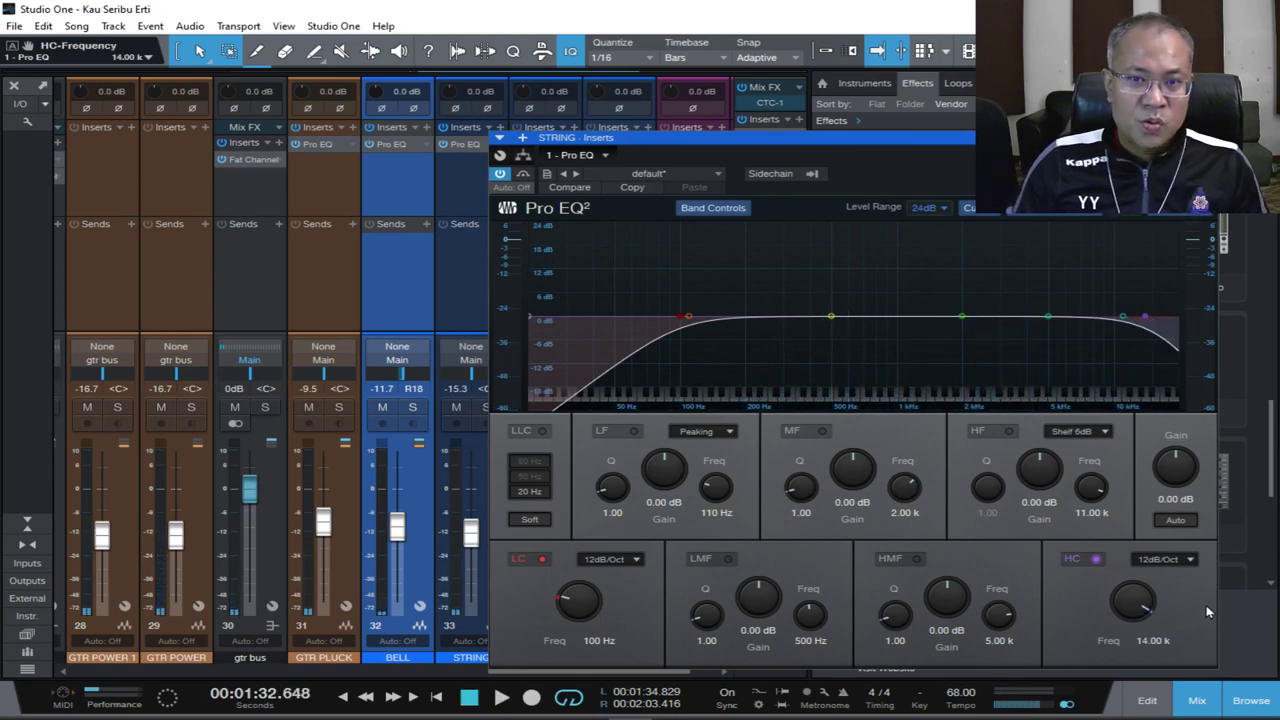
Boost the STRING high-mid band by about 3.6 dB near 5.24 kHz while auditioning, close the equalizer and stop playback.
key(space)
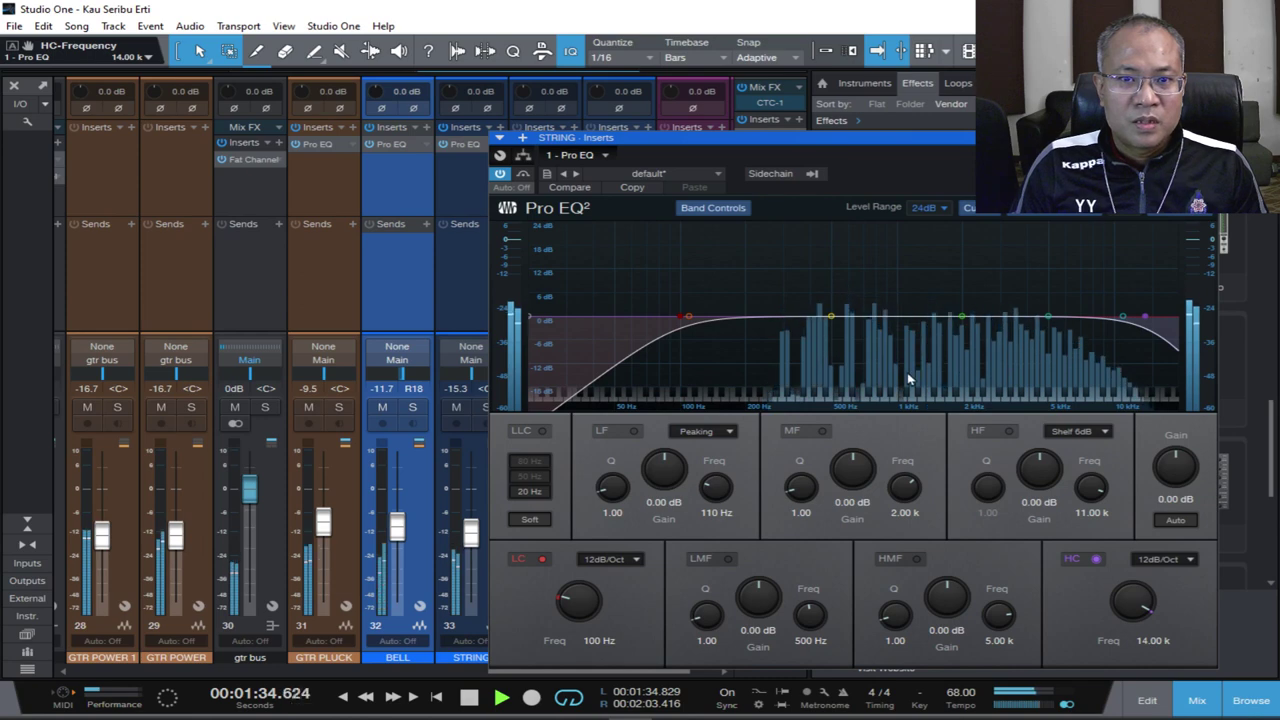
key(space)
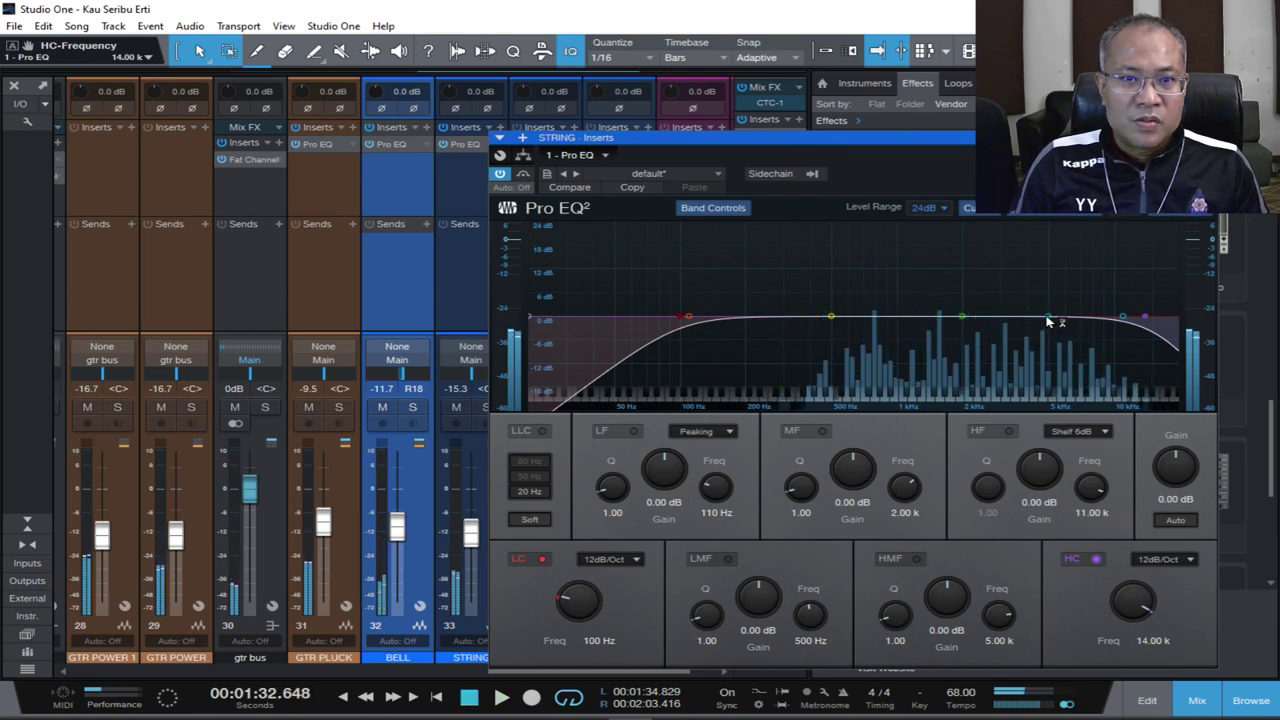
drag(1047, 318, 1075, 304)
key(space)
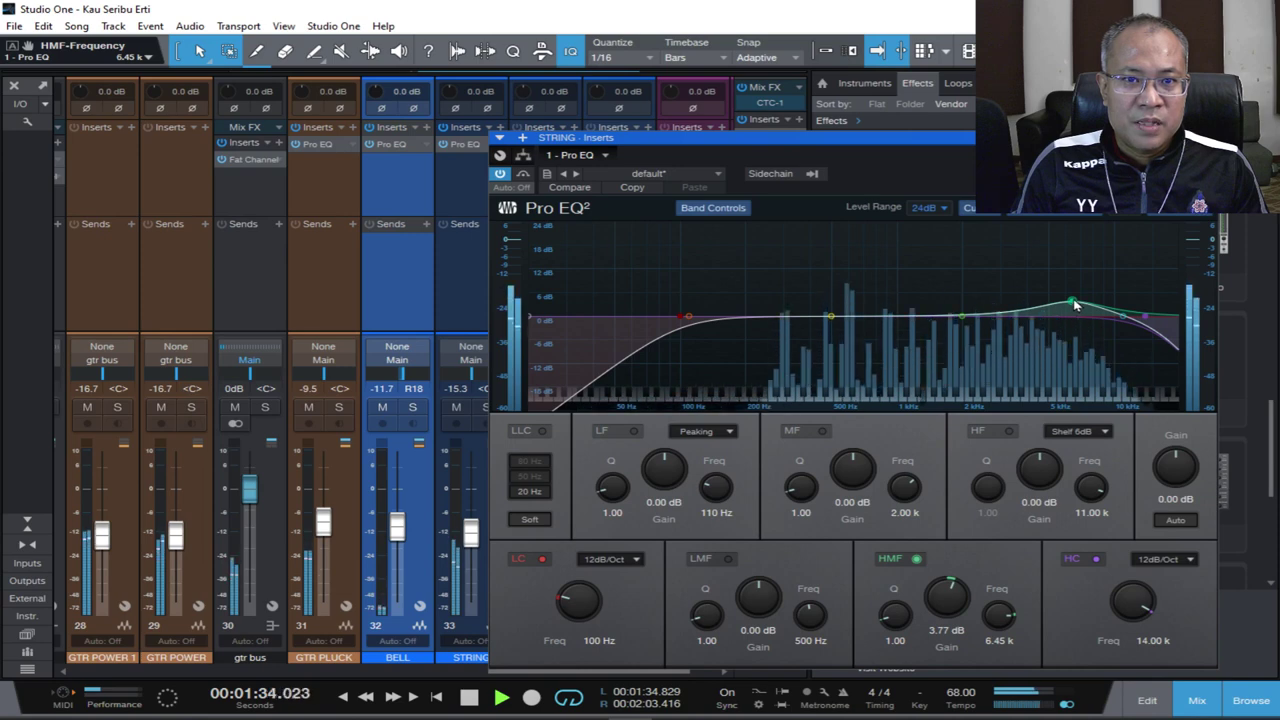
drag(1074, 302, 1055, 310)
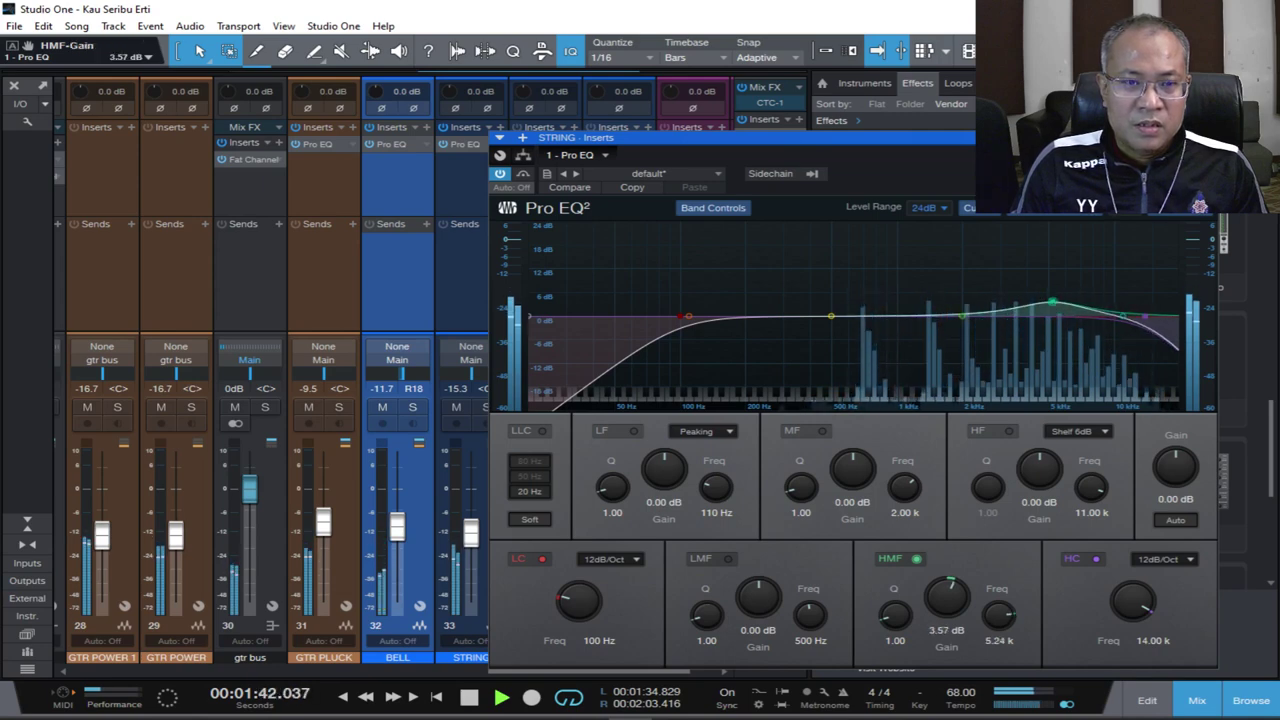
click(1207, 138)
key(space)
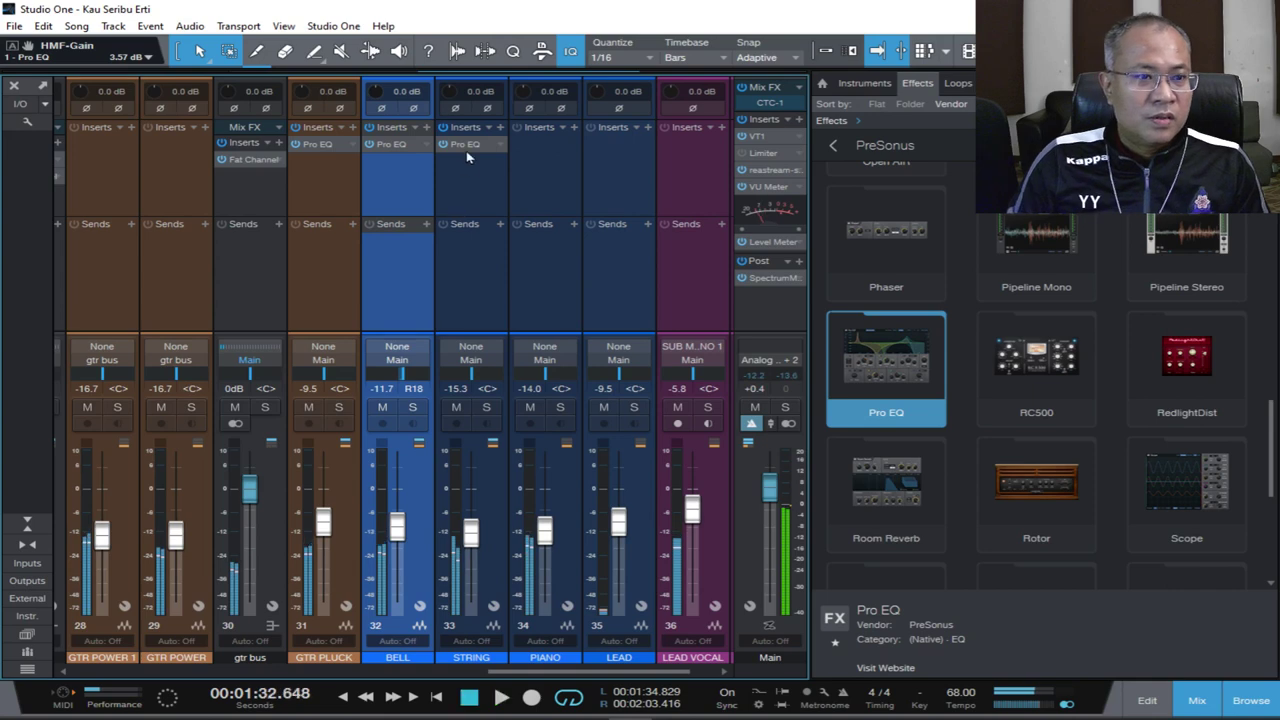
Copy the Pro EQ from the STRING channel to the PIANO channel and reset the copy to the default preset.
drag(468, 150, 560, 160)
click(642, 173)
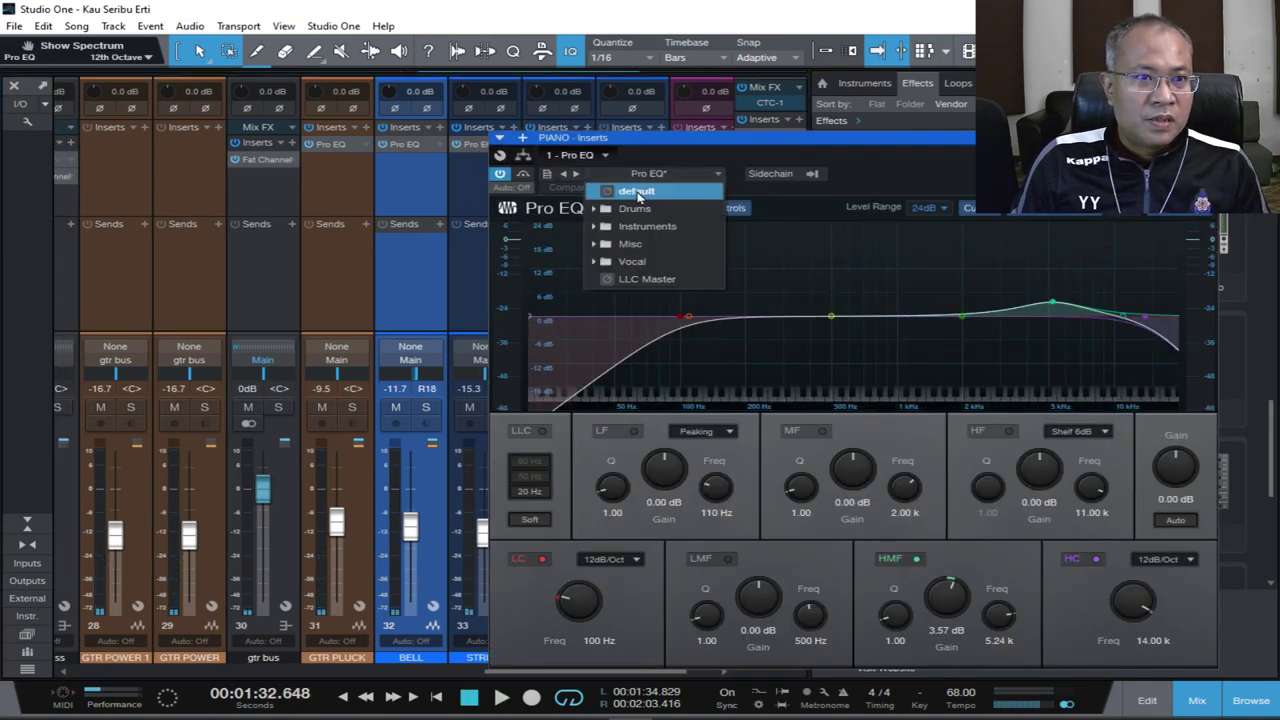
click(637, 192)
Audition the loop and enable the low cut in the PIANO equalizer at 100 Hz.
key(space)
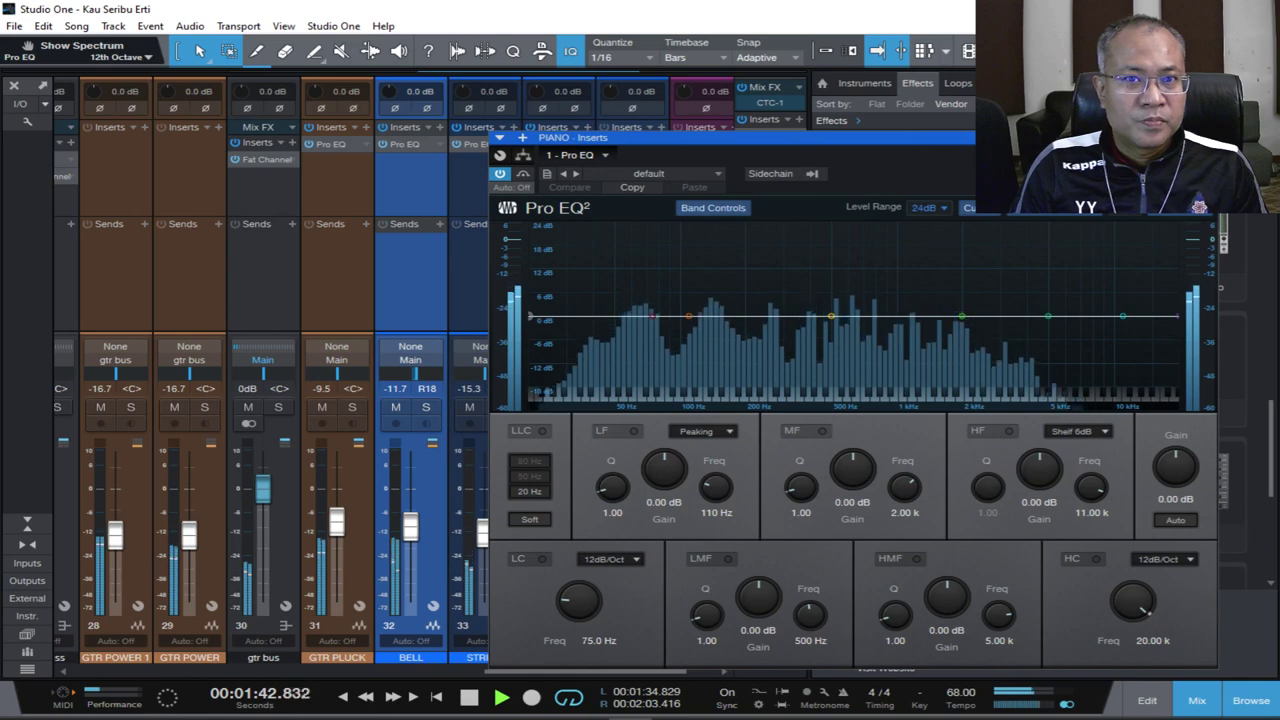
click(542, 559)
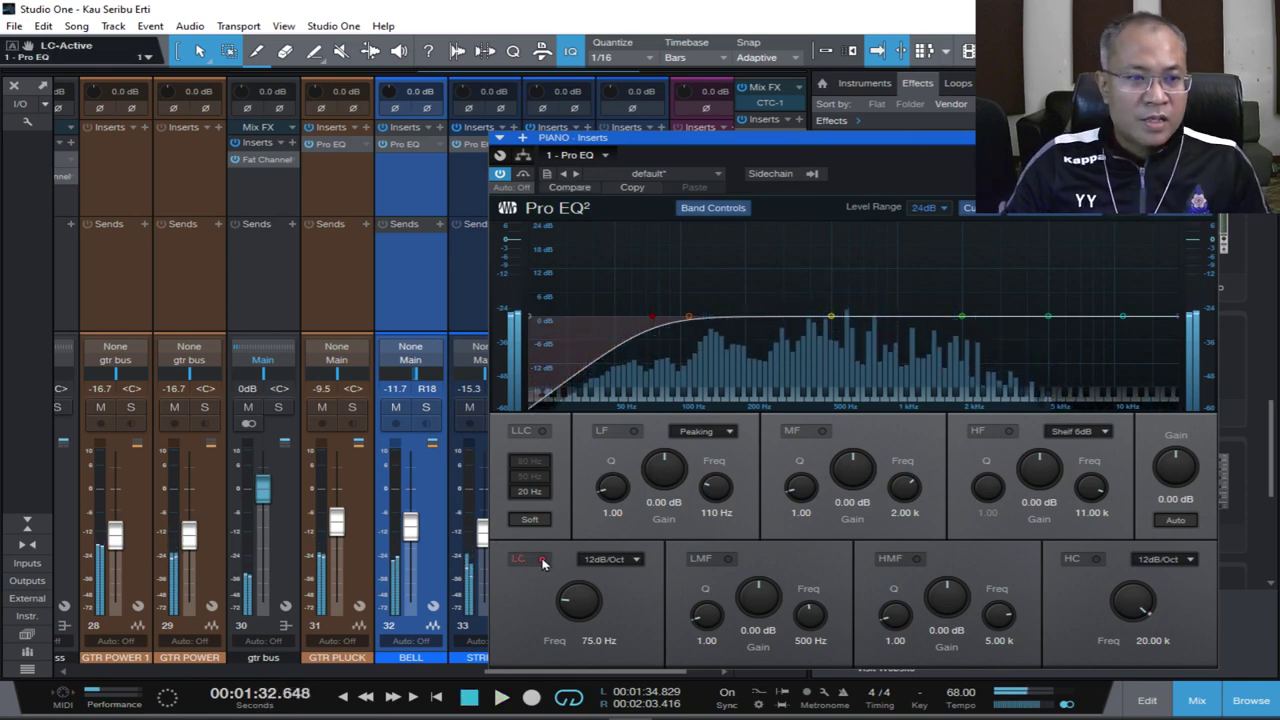
double_click(586, 640)
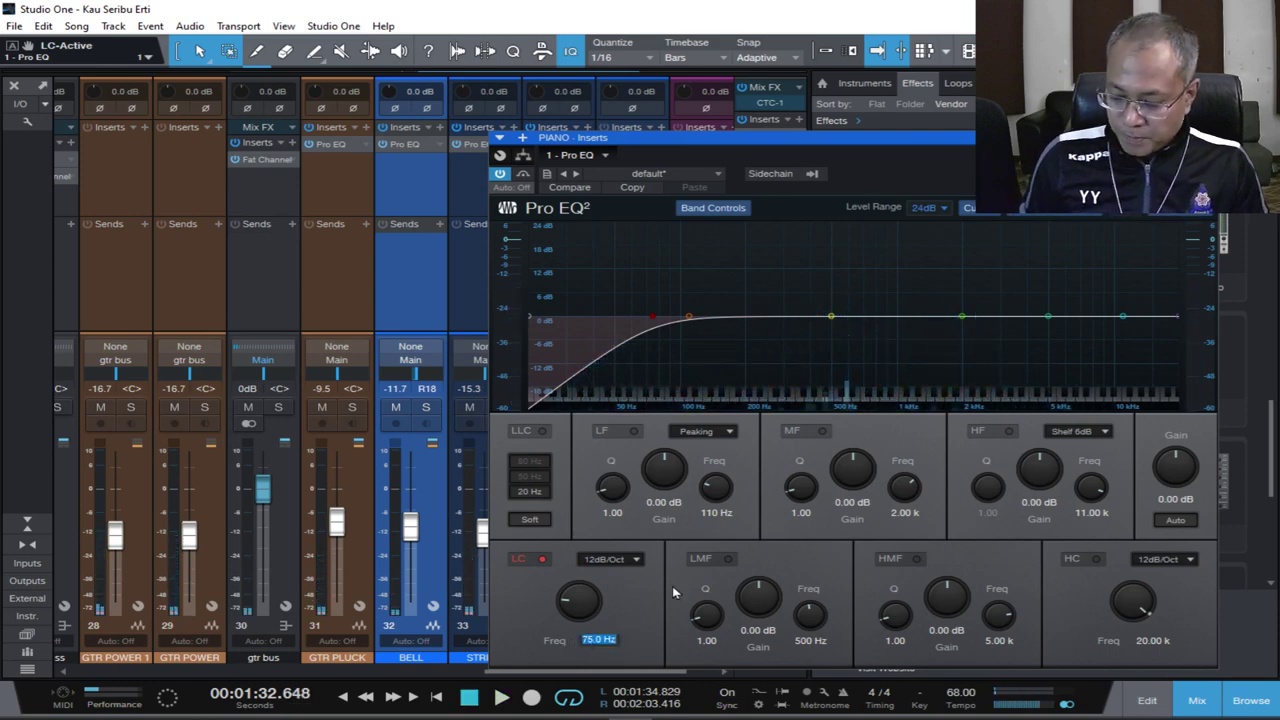
key(Return)
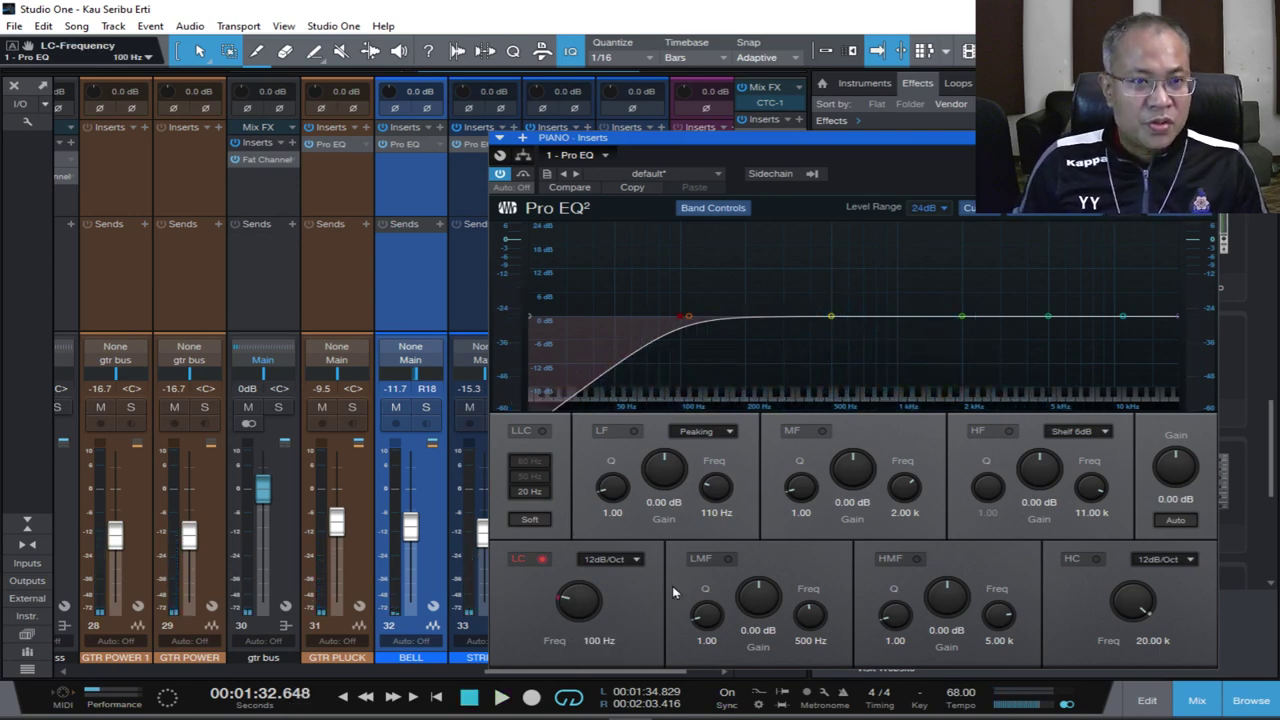
Enable the PIANO high cut at 16 kHz during playback and lower its frequency to about 10.57 kHz.
key(space)
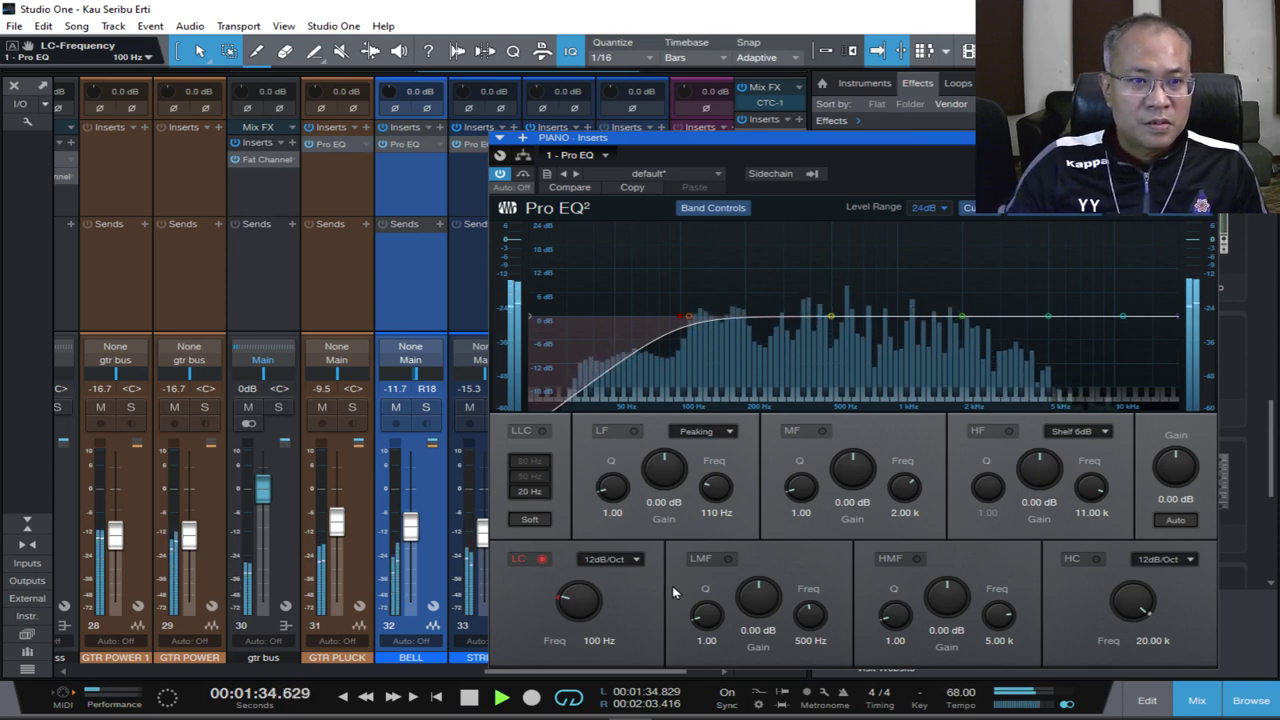
click(1097, 560)
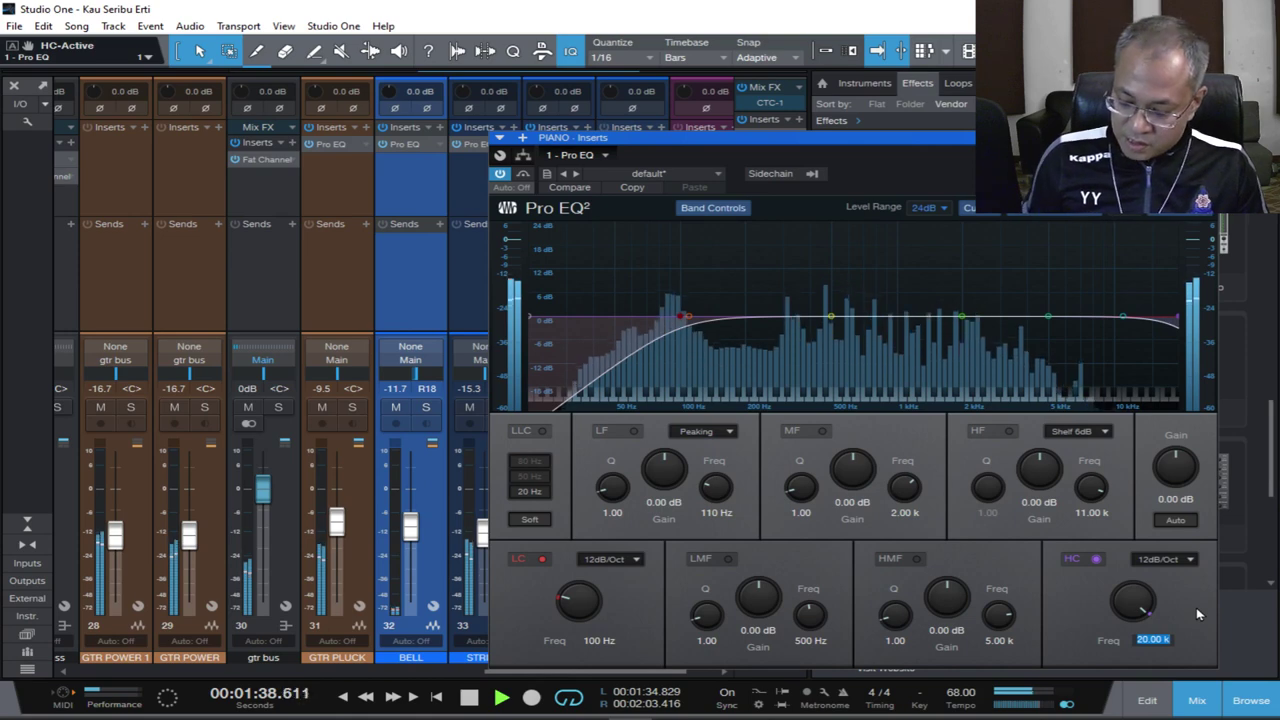
text(16000)
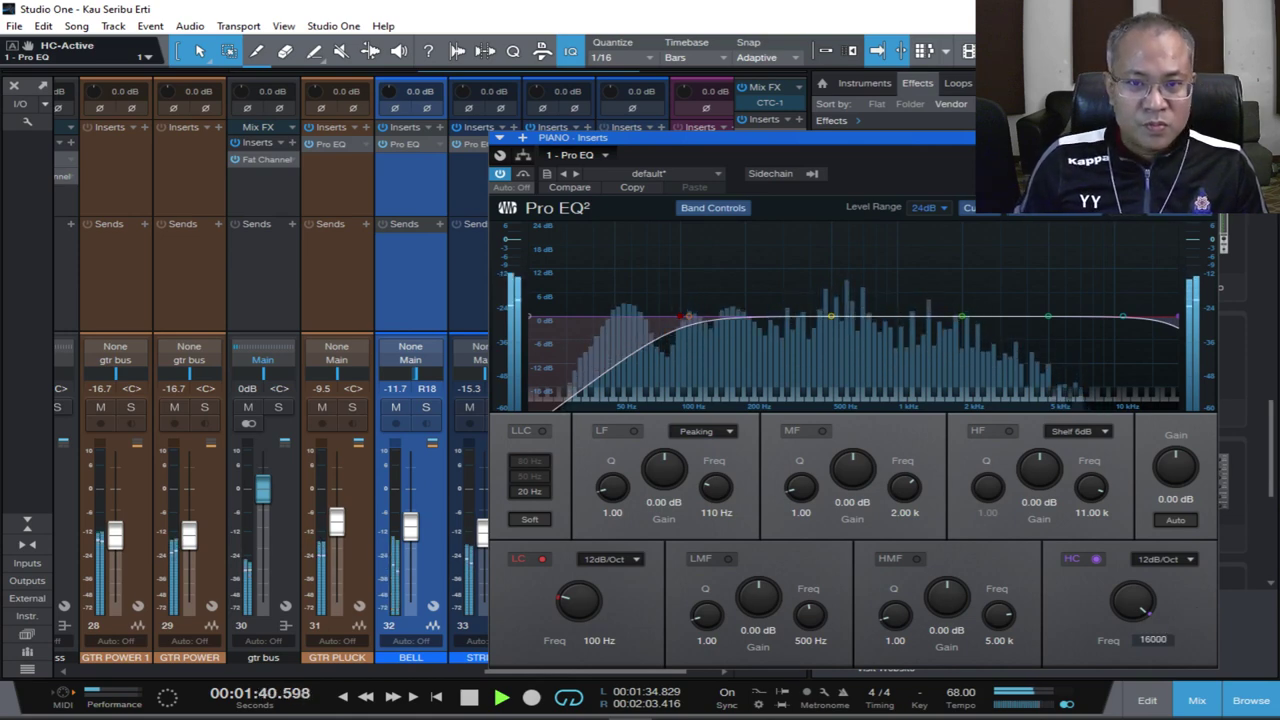
key(Return)
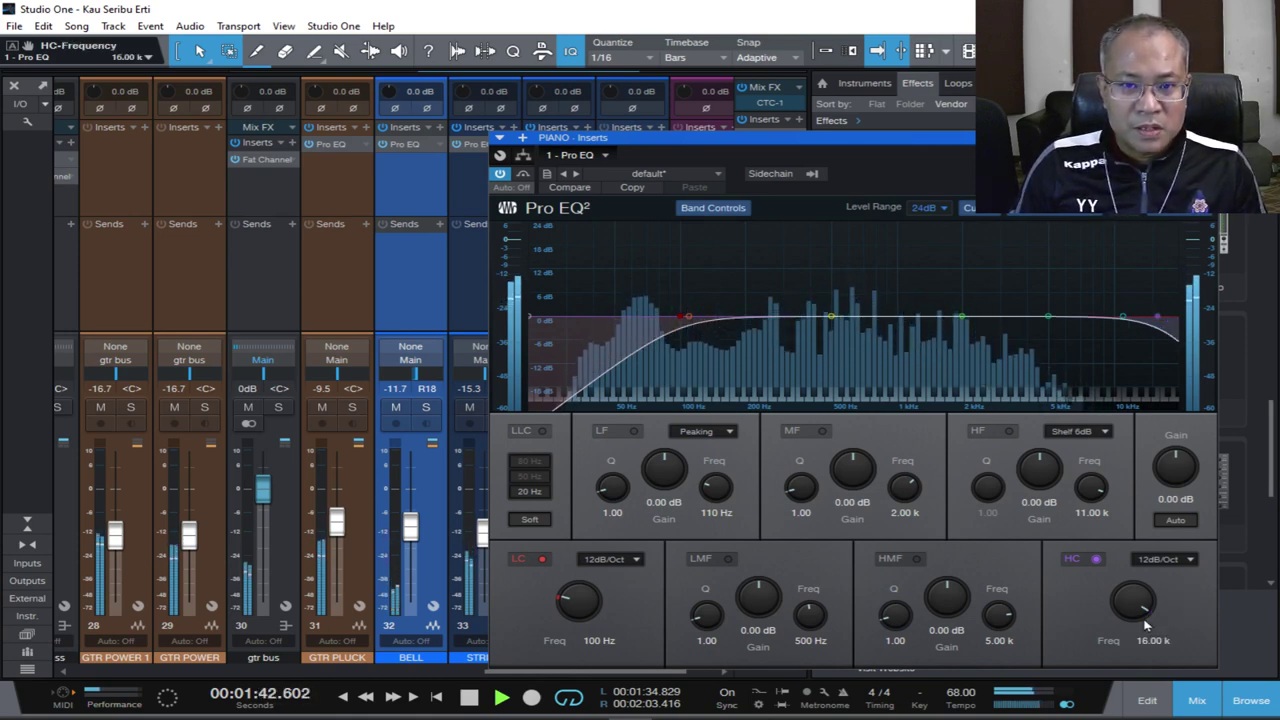
drag(1127, 598, 1128, 608)
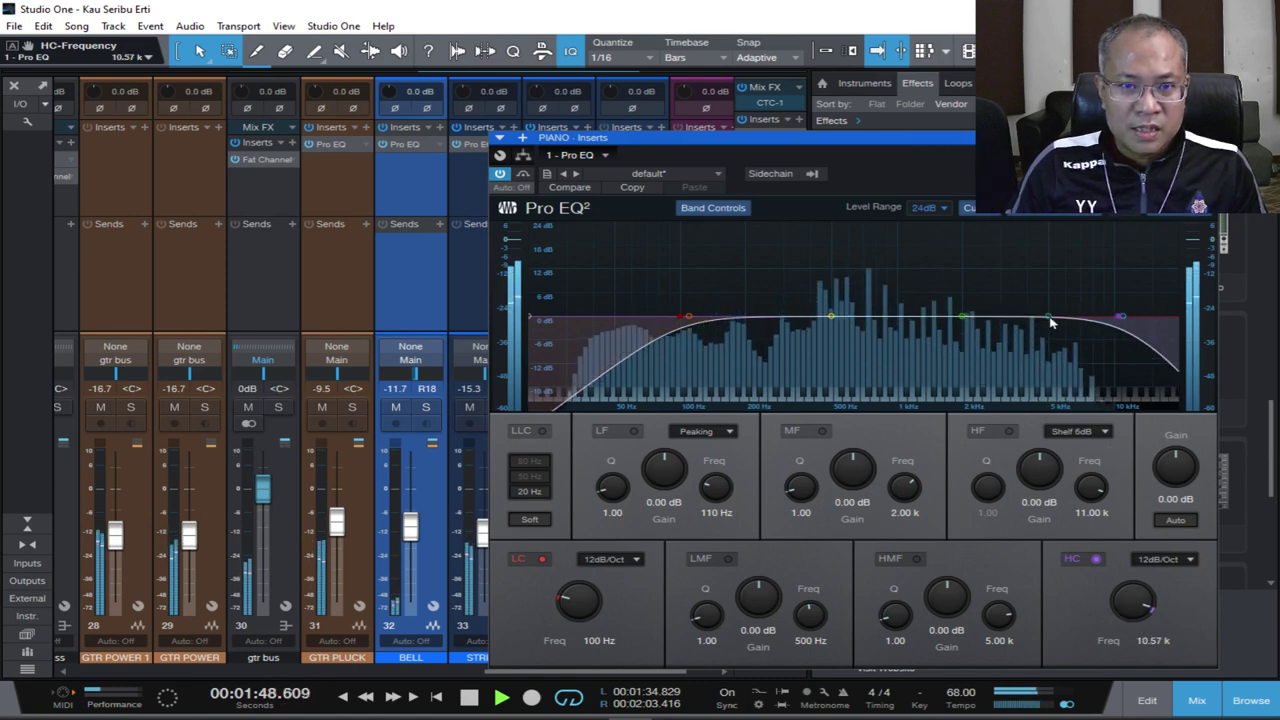
Boost the PIANO high-mid band by about 5.6 dB near 9.05 kHz, audition it, close the equalizer and stop playback.
drag(1050, 320, 1106, 301)
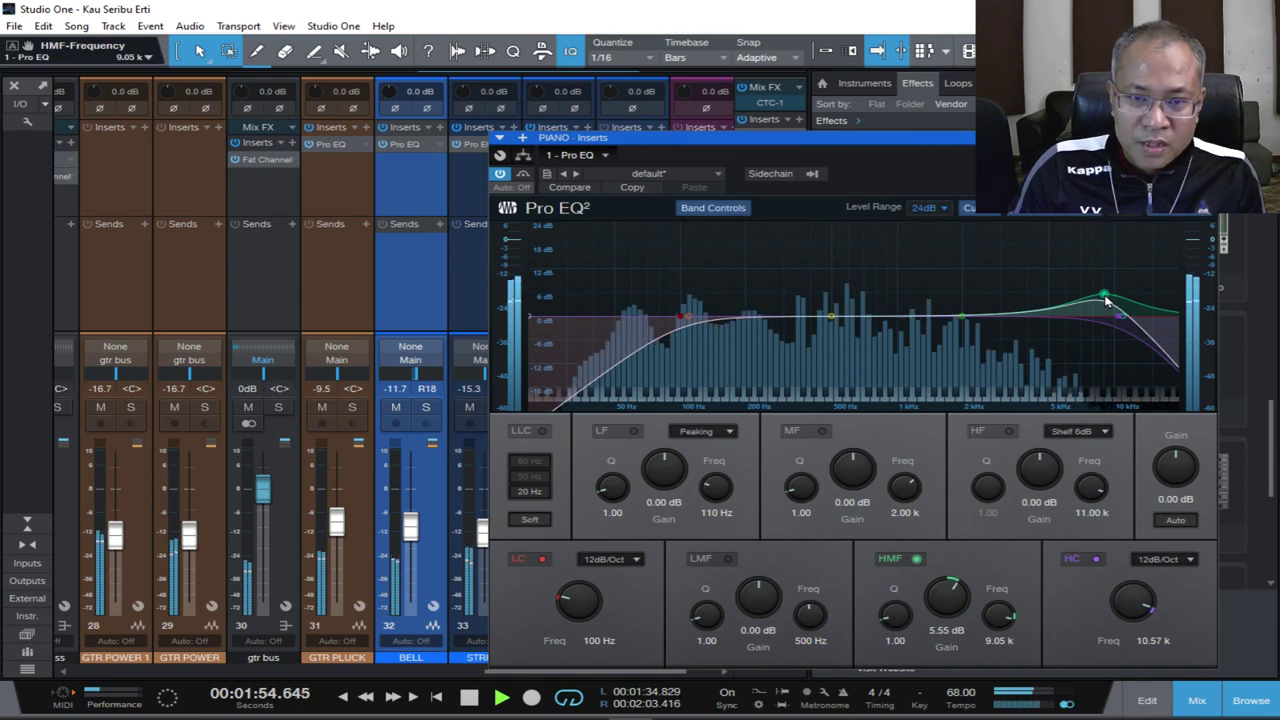
key(space)
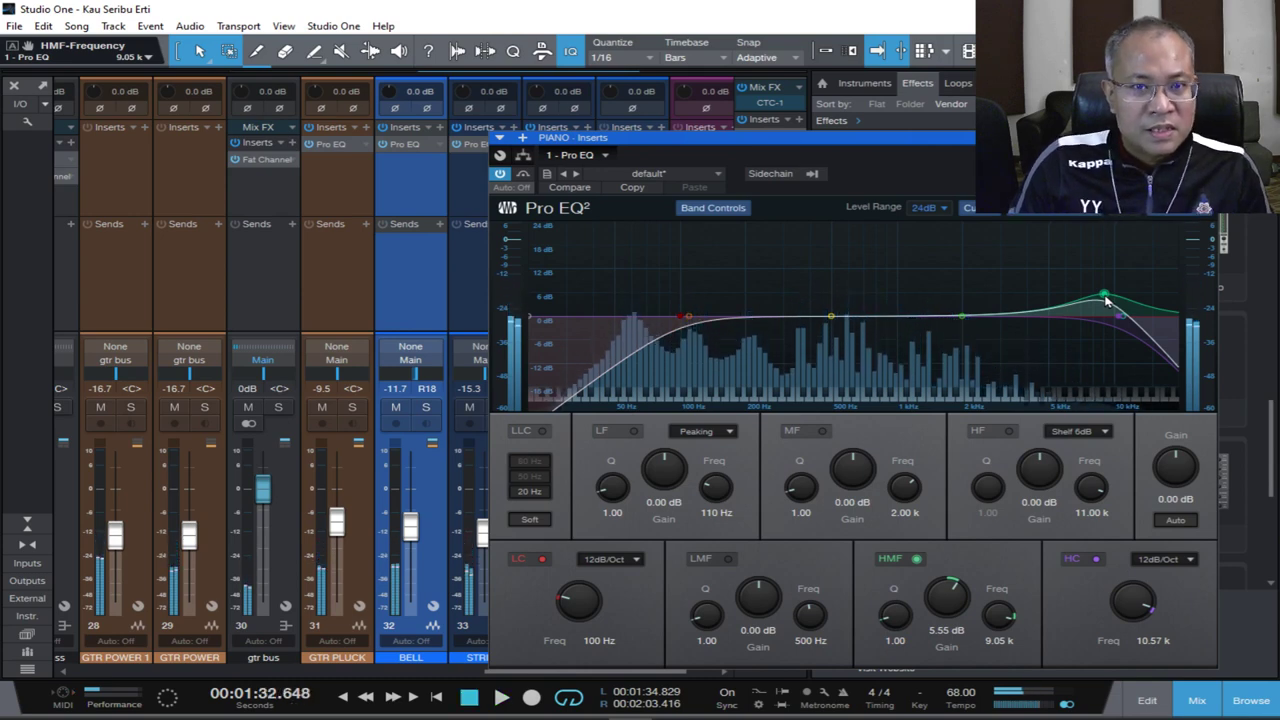
key(space)
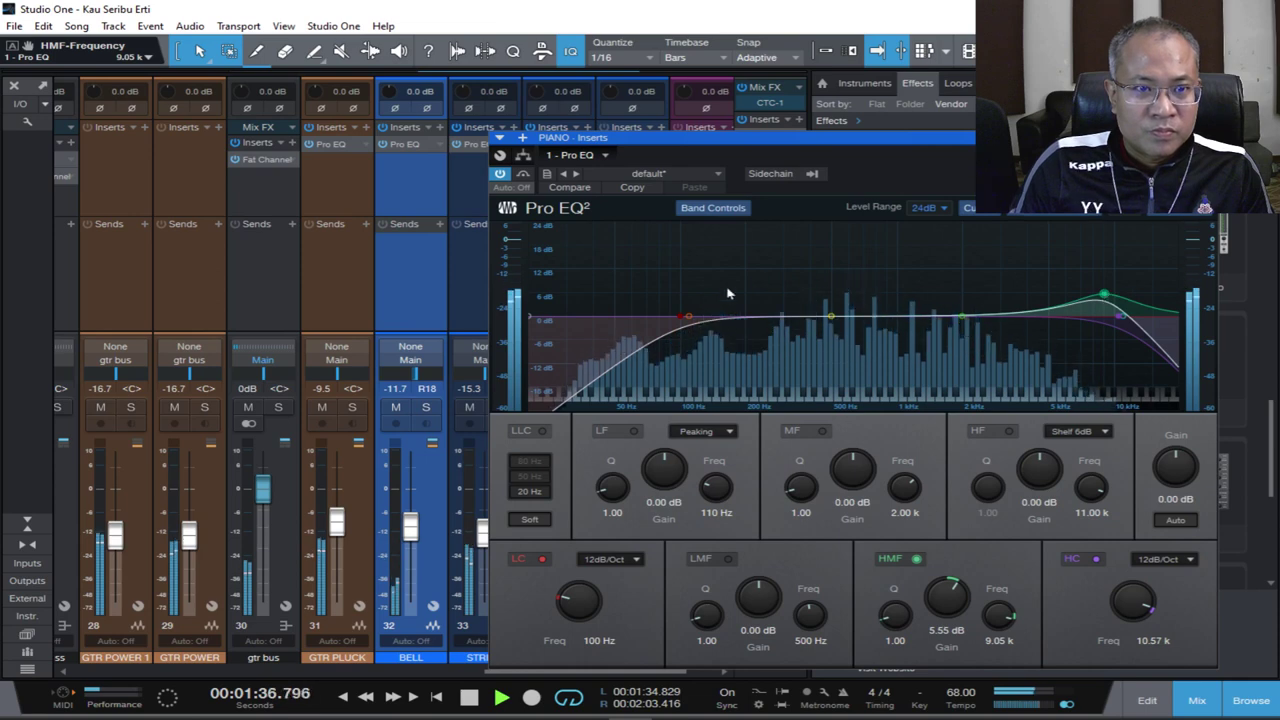
click(1208, 138)
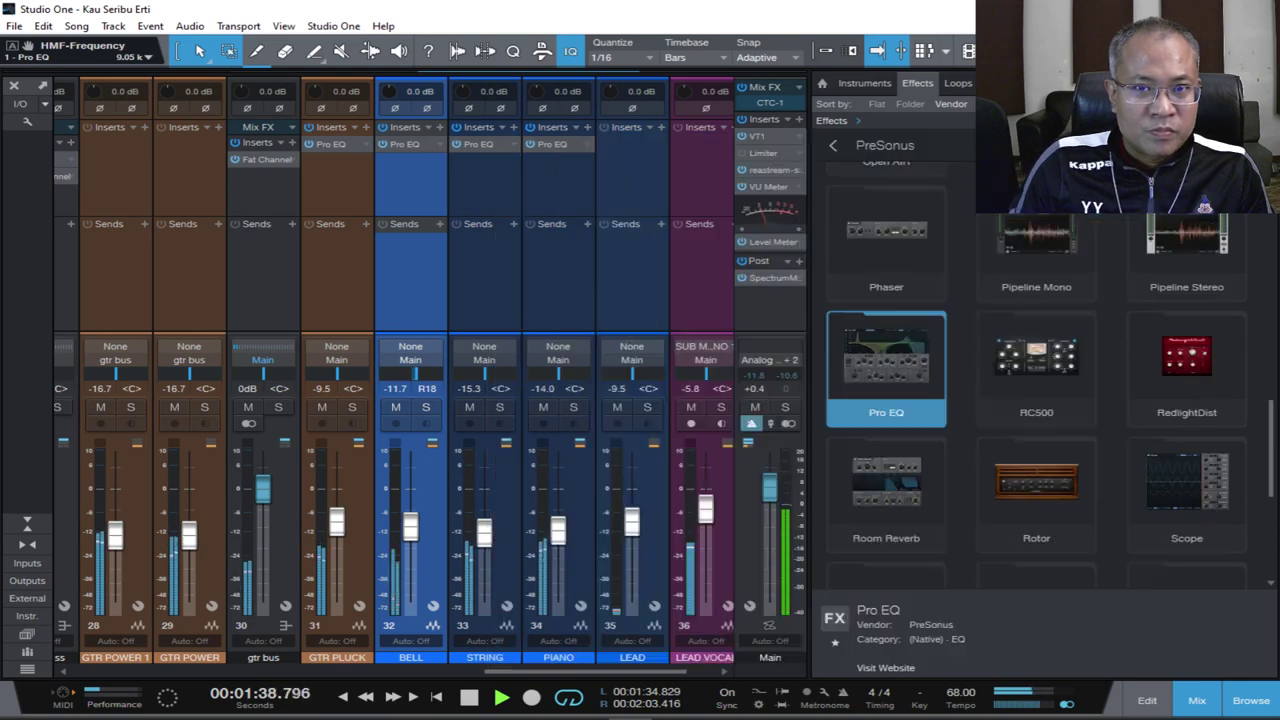
key(space)
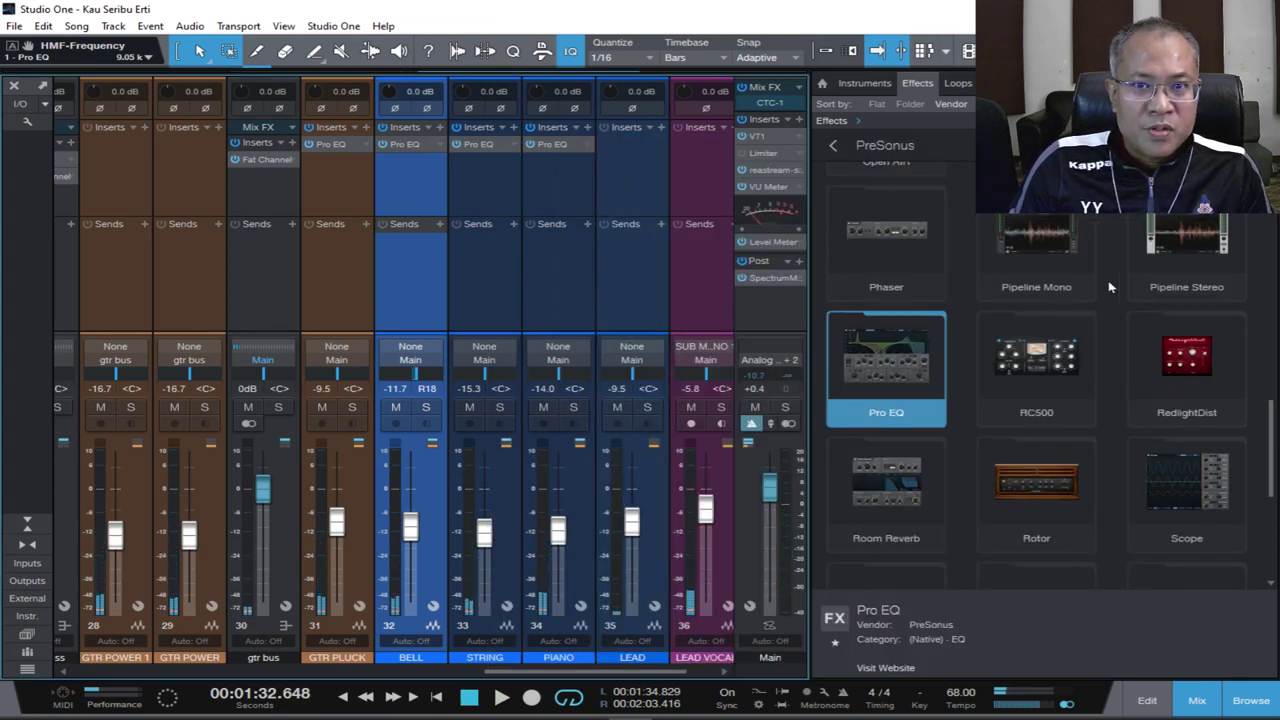
Insert Fat Channel after Pro EQ on the PIANO channel and enable its compressor with the Tube model.
scroll(1108, 287, down, 1)
scroll(1108, 287, up, 4)
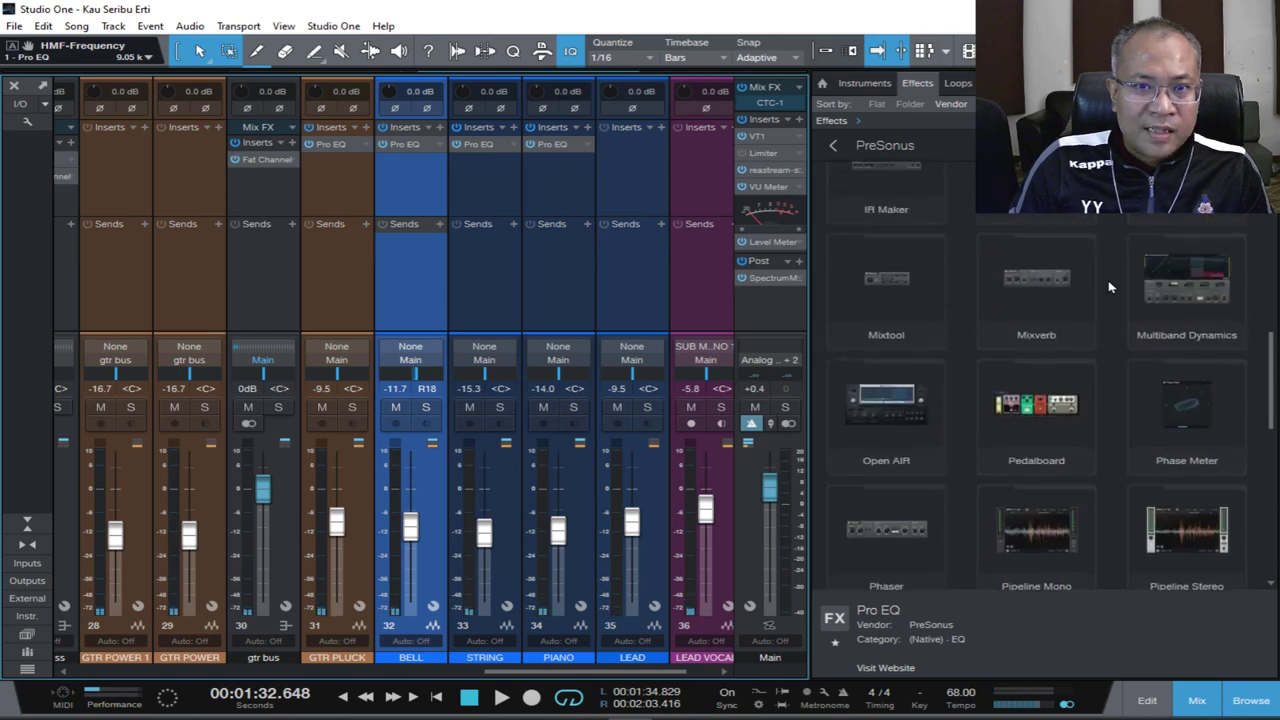
scroll(1108, 287, up, 3)
drag(1157, 278, 556, 201)
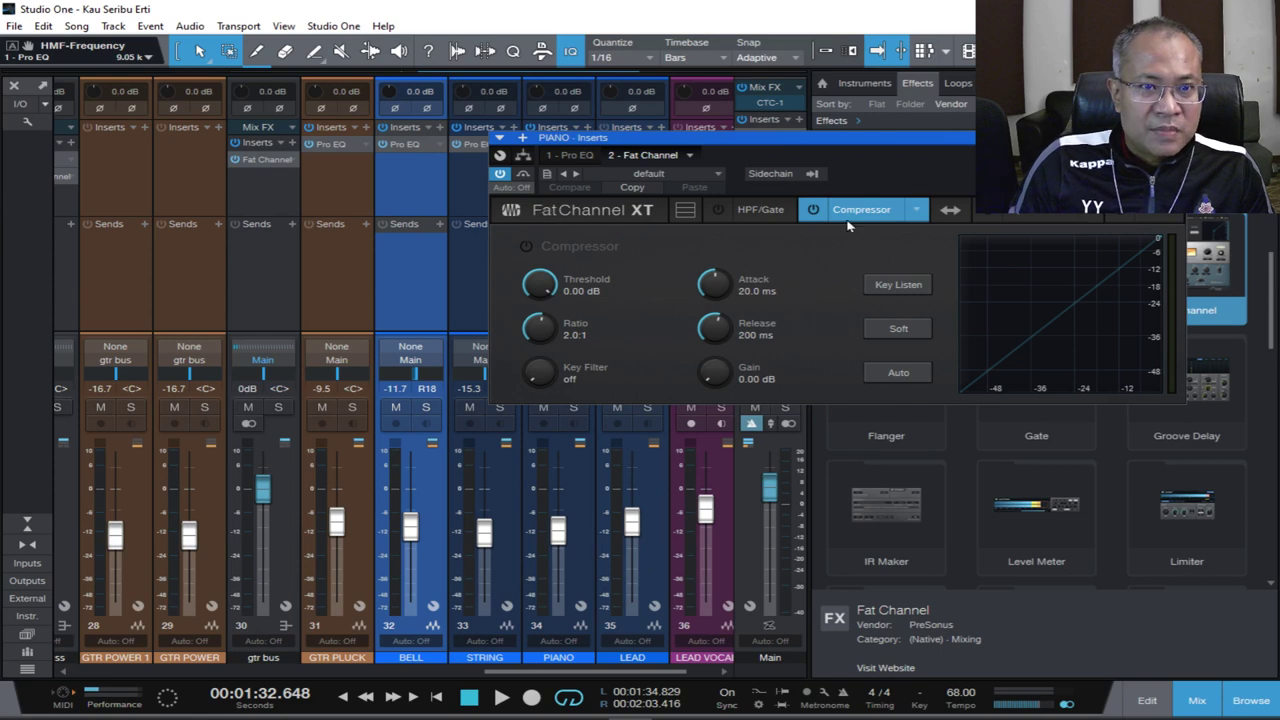
click(815, 211)
click(918, 211)
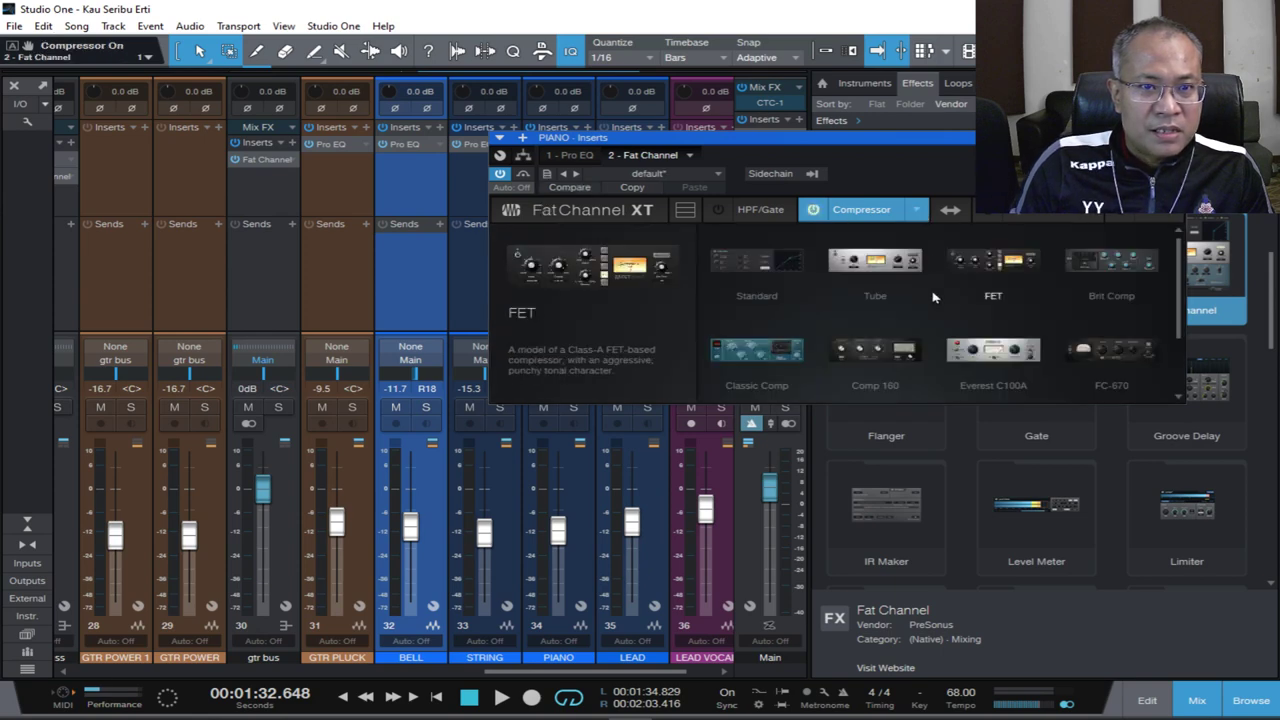
click(870, 273)
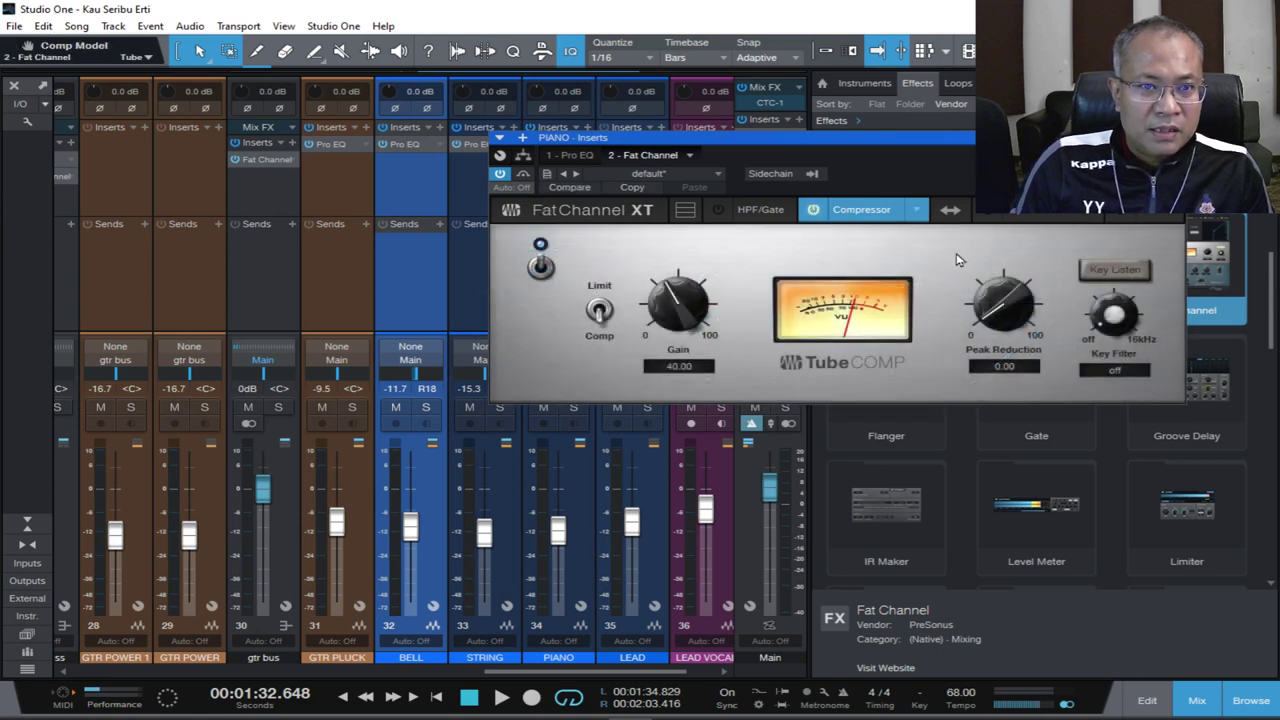
Set the PIANO tube compressor's Peak Reduction to 56.50 while auditioning the loop.
key(space)
drag(990, 310, 1023, 254)
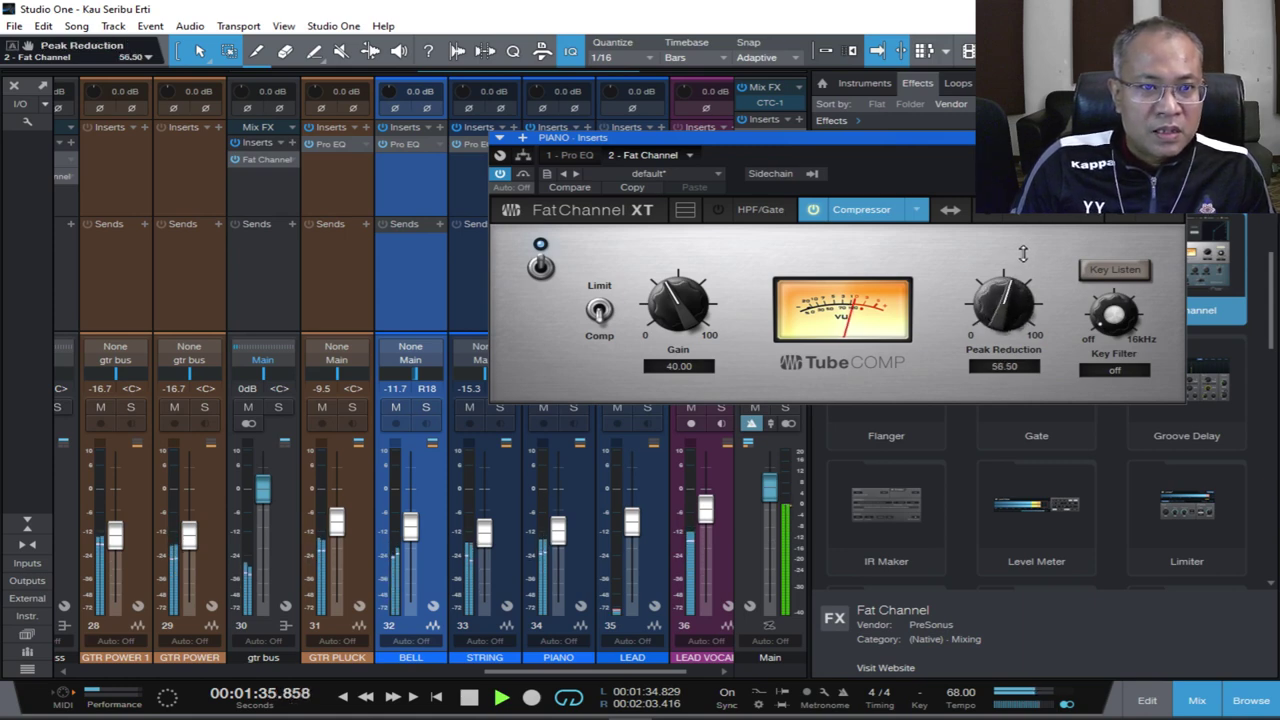
key(space)
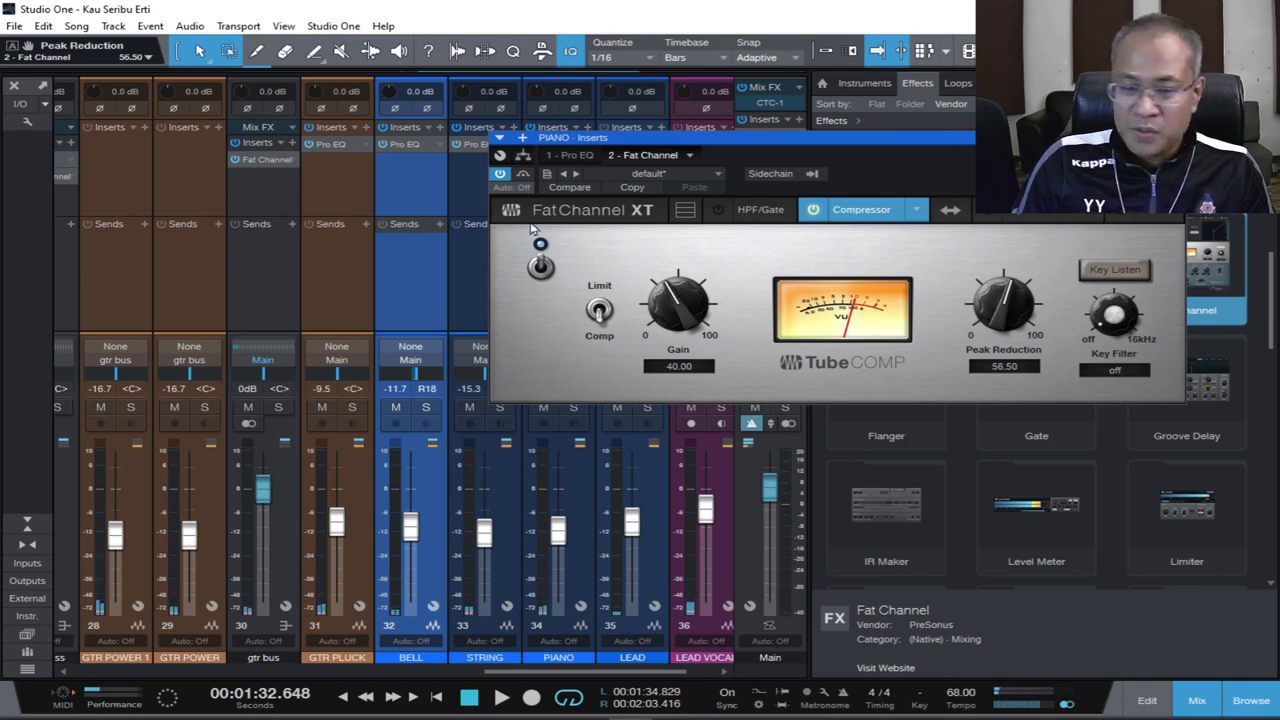
Move the Fat Channel window clear of the PIANO channel strip and solo PIANO while the loop plays.
drag(663, 146, 745, 150)
scroll(330, 236, right, 2)
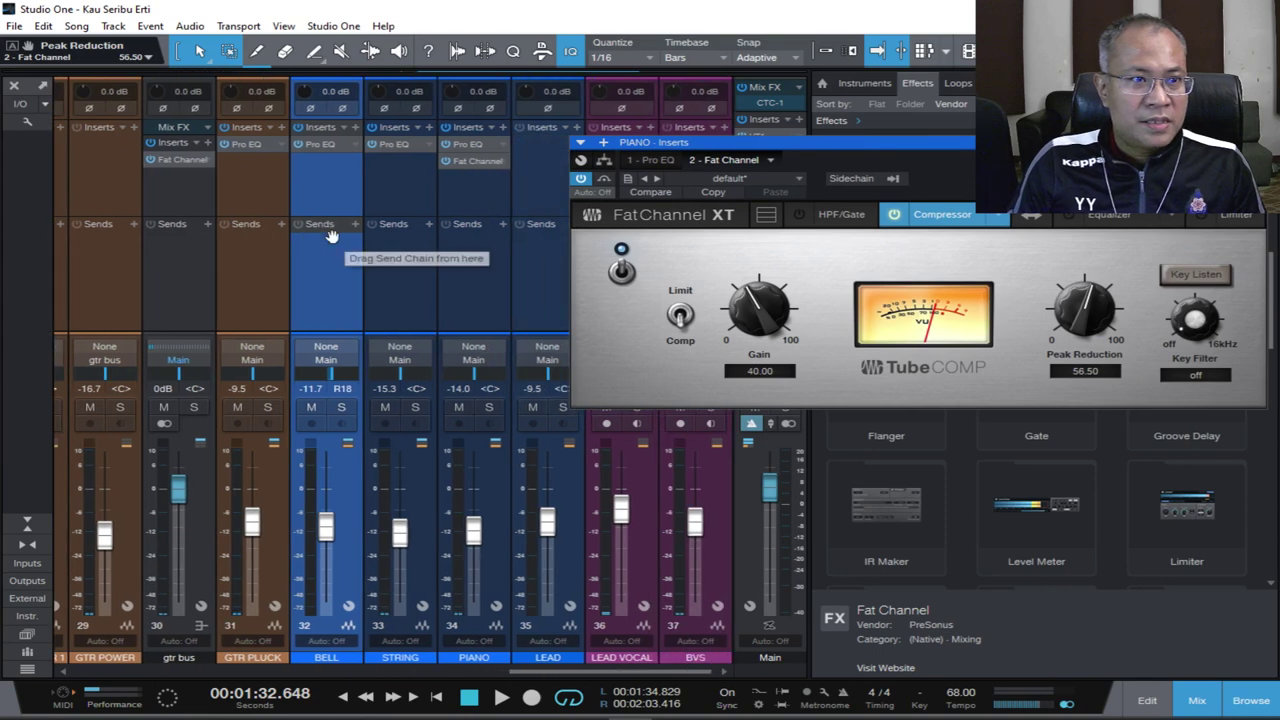
key(space)
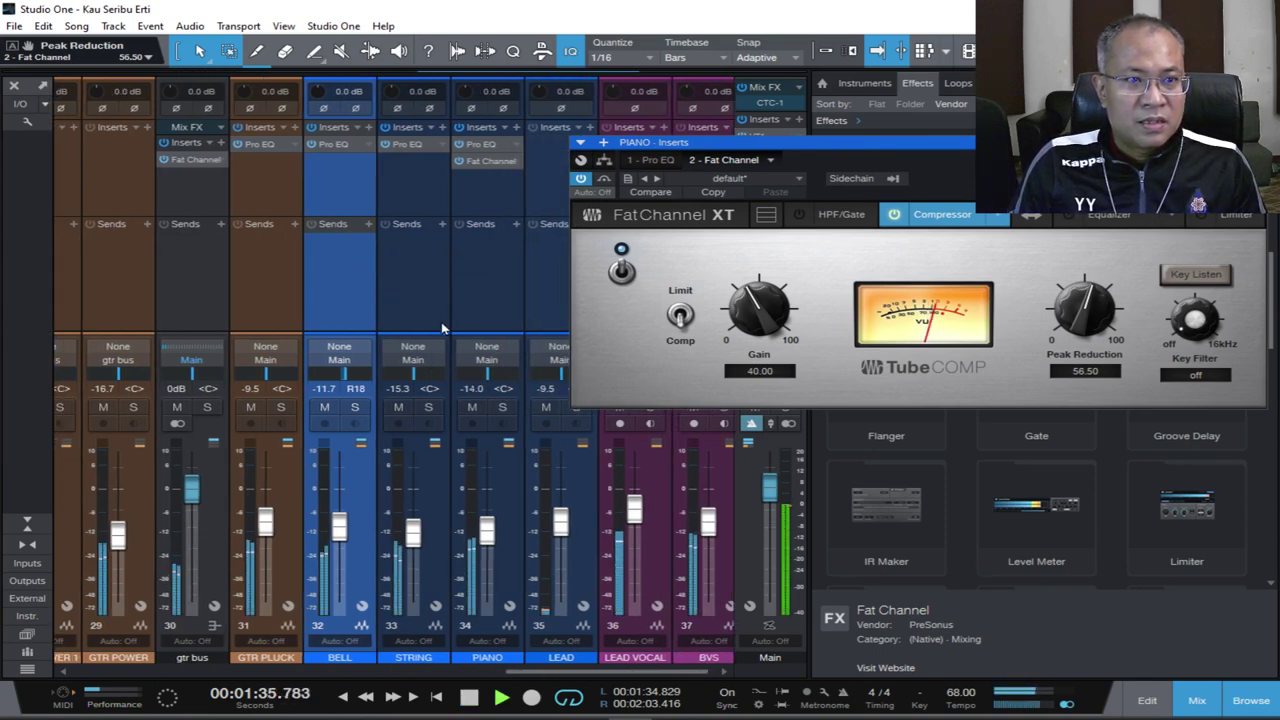
scroll(466, 357, right, 1)
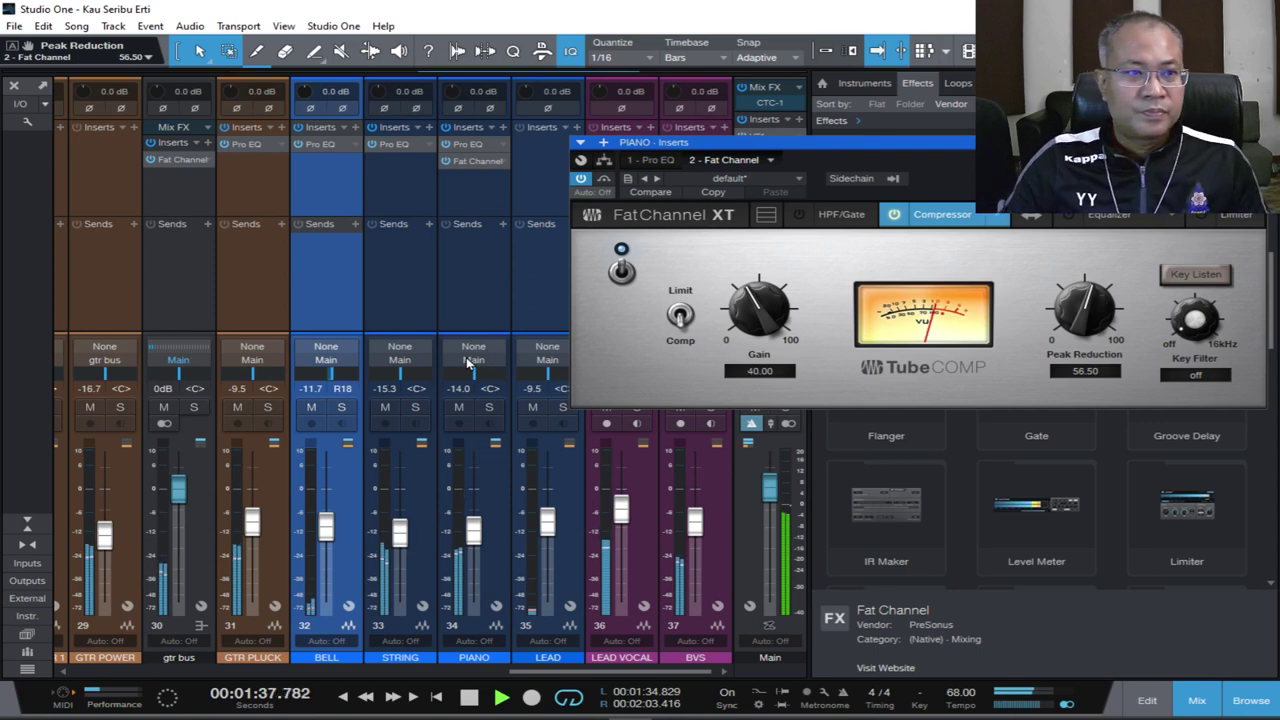
click(489, 407)
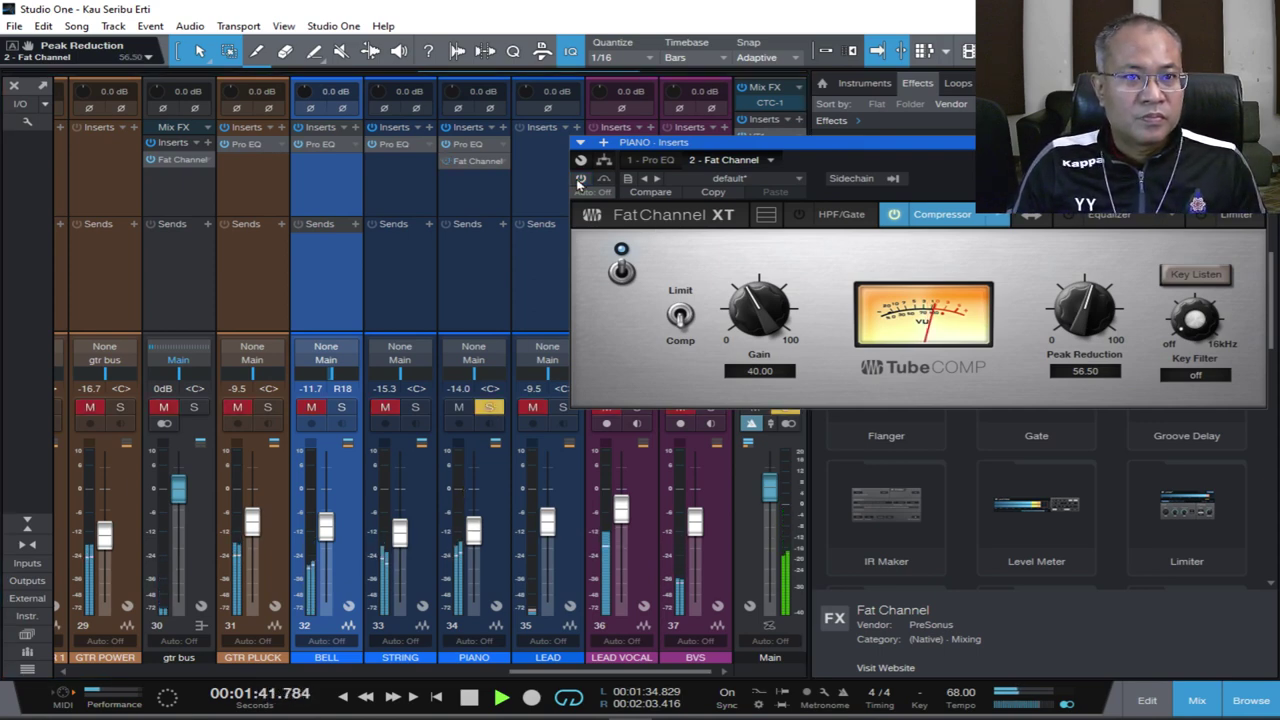
Compare the soloed PIANO with Fat Channel bypassed and active, and turn the solo off.
key(space)
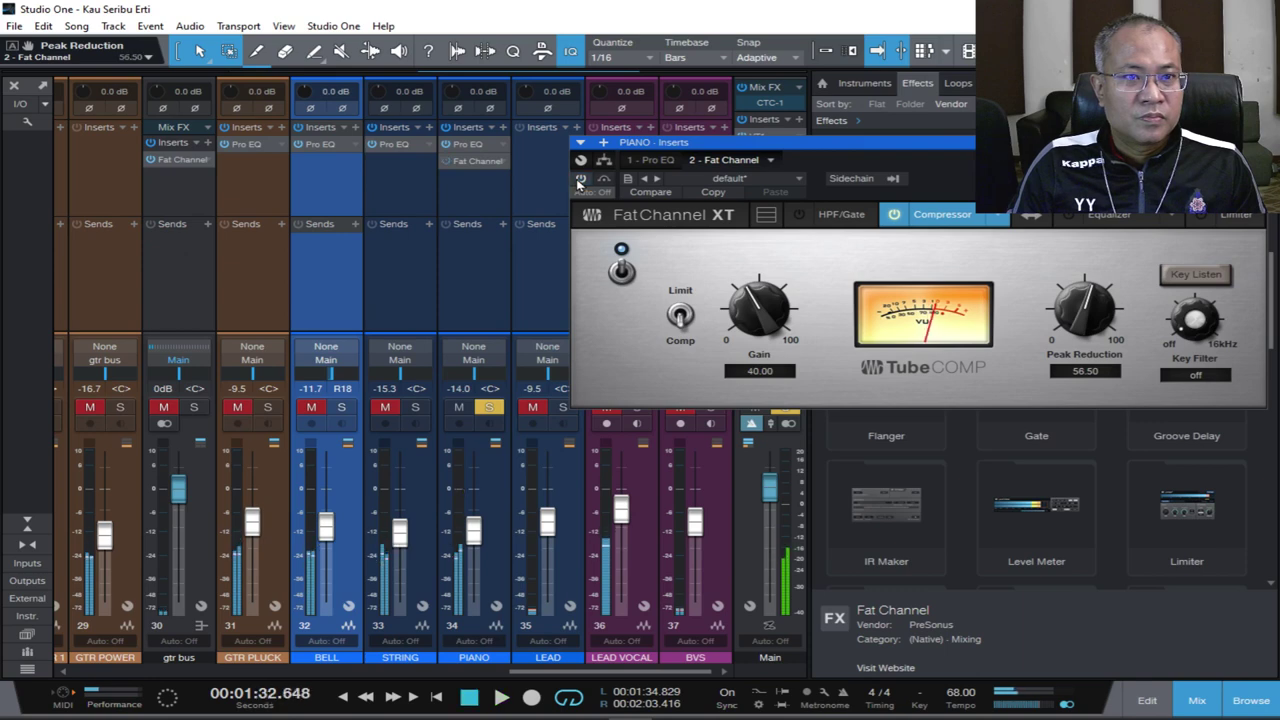
key(space)
key(space)
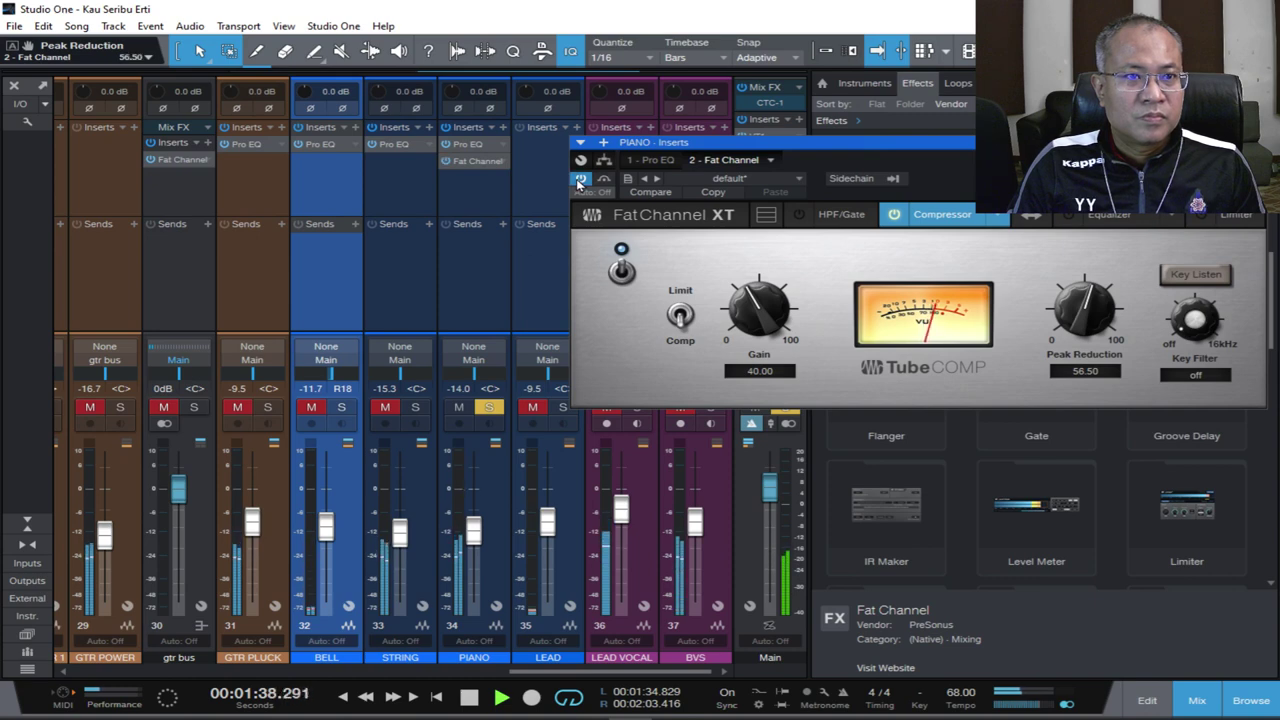
key(space)
click(489, 410)
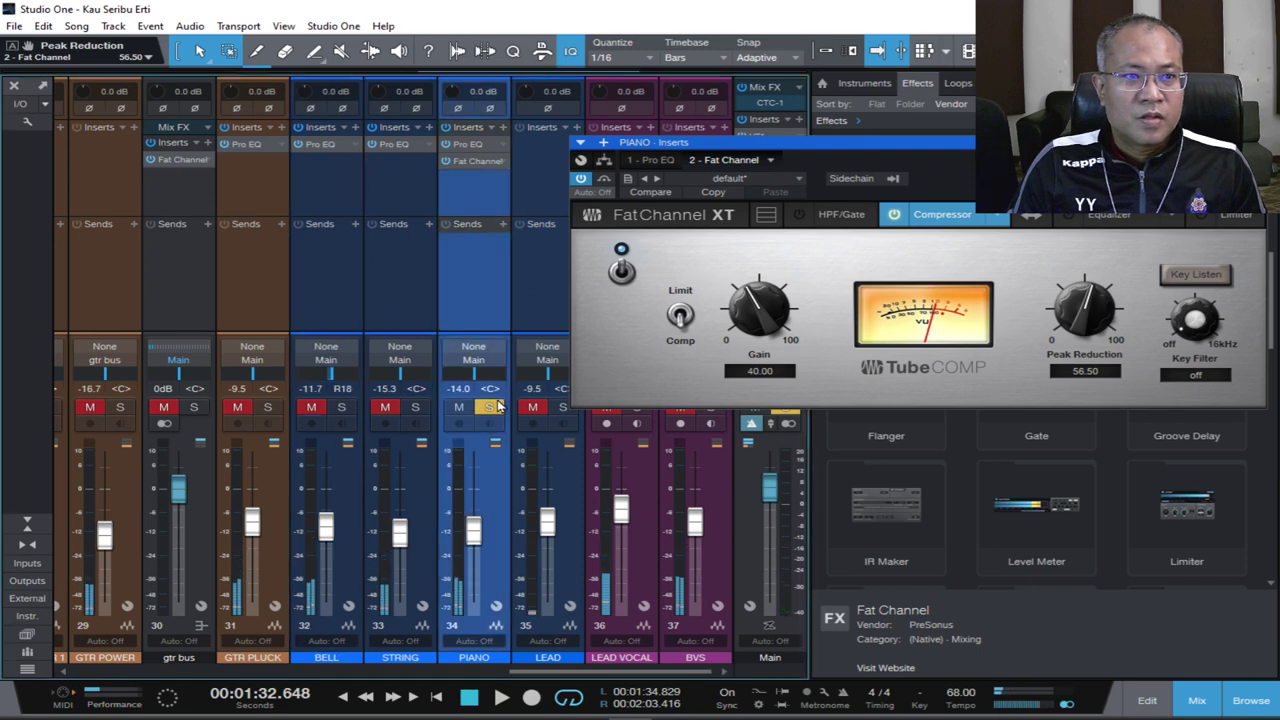
Raise the PIANO fader to -12.6 dB and the GTR PLUCK fader to -8.8 dB during playback.
key(space)
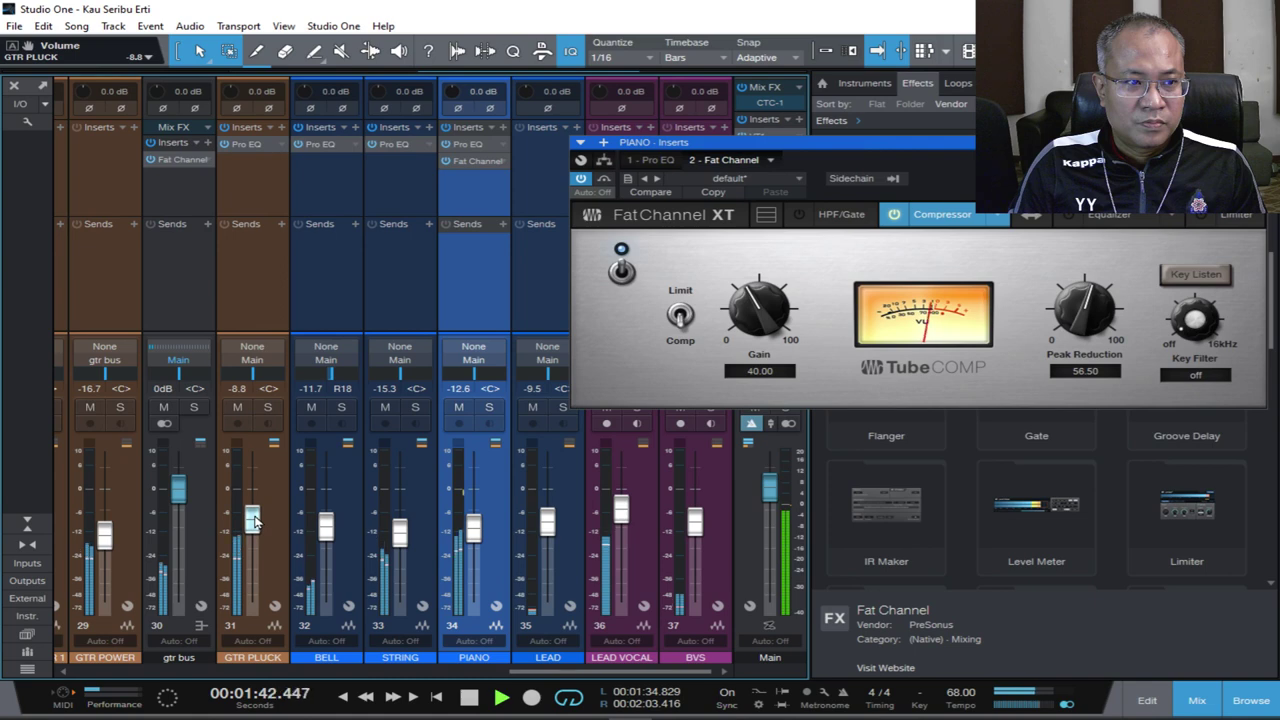
drag(1177, 152, 933, 157)
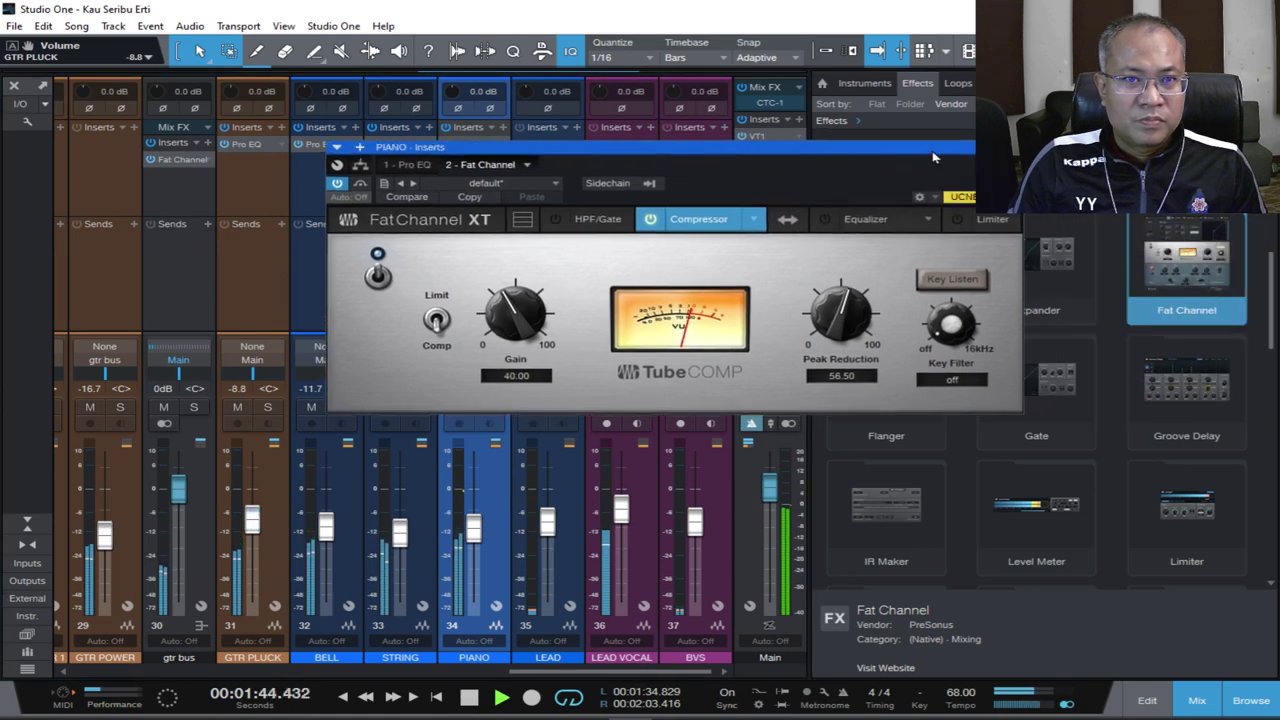
Close the piano's Fat Channel and the effects browser, stop playback and select the LEAD channel.
click(1012, 147)
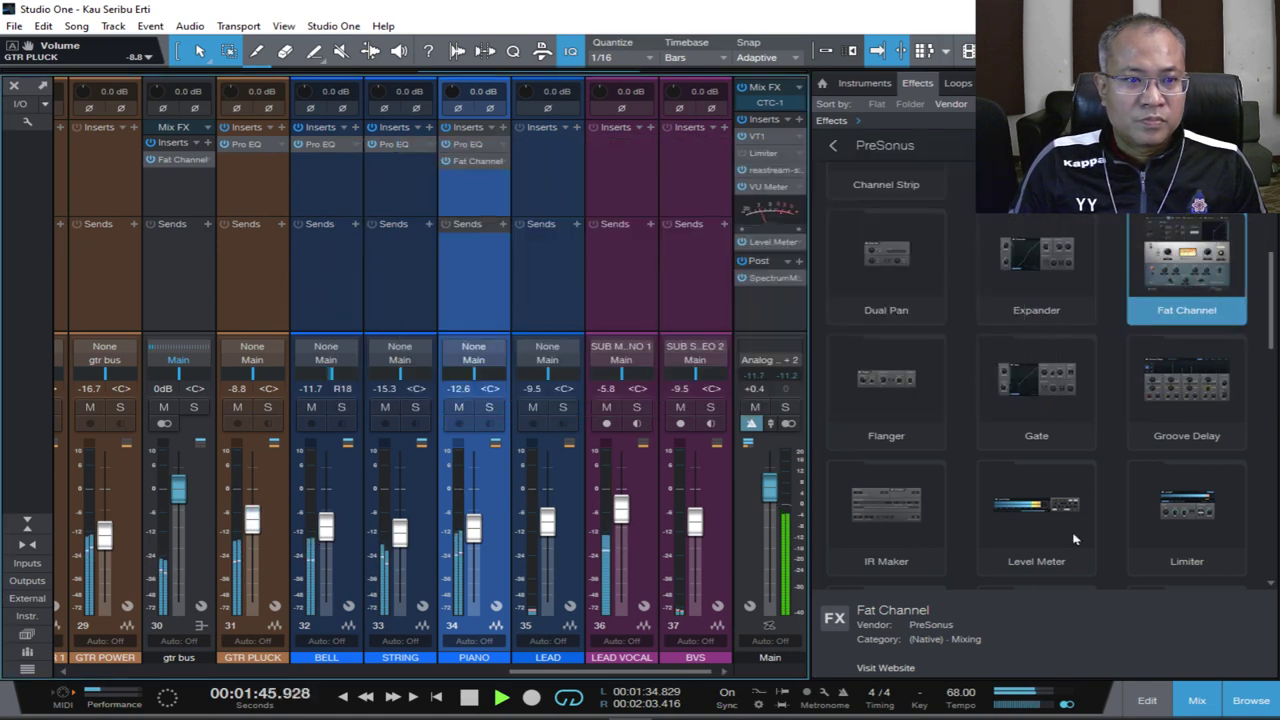
click(1250, 702)
key(space)
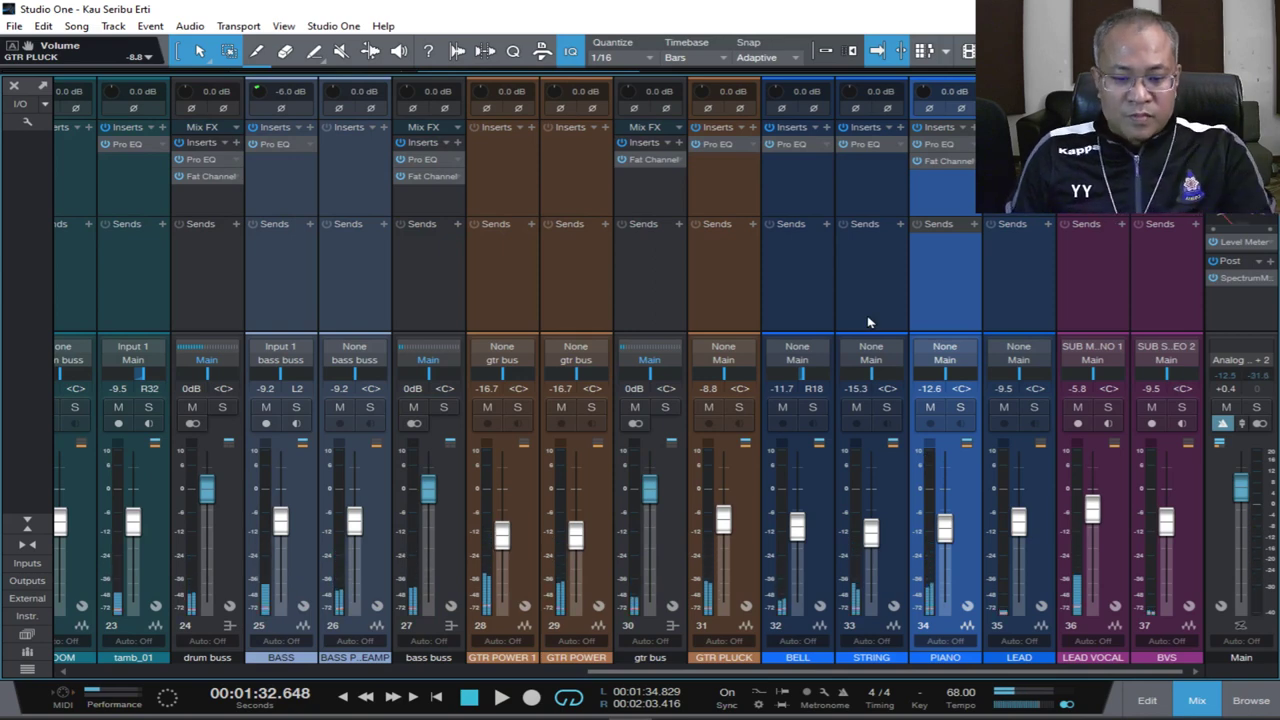
click(1037, 289)
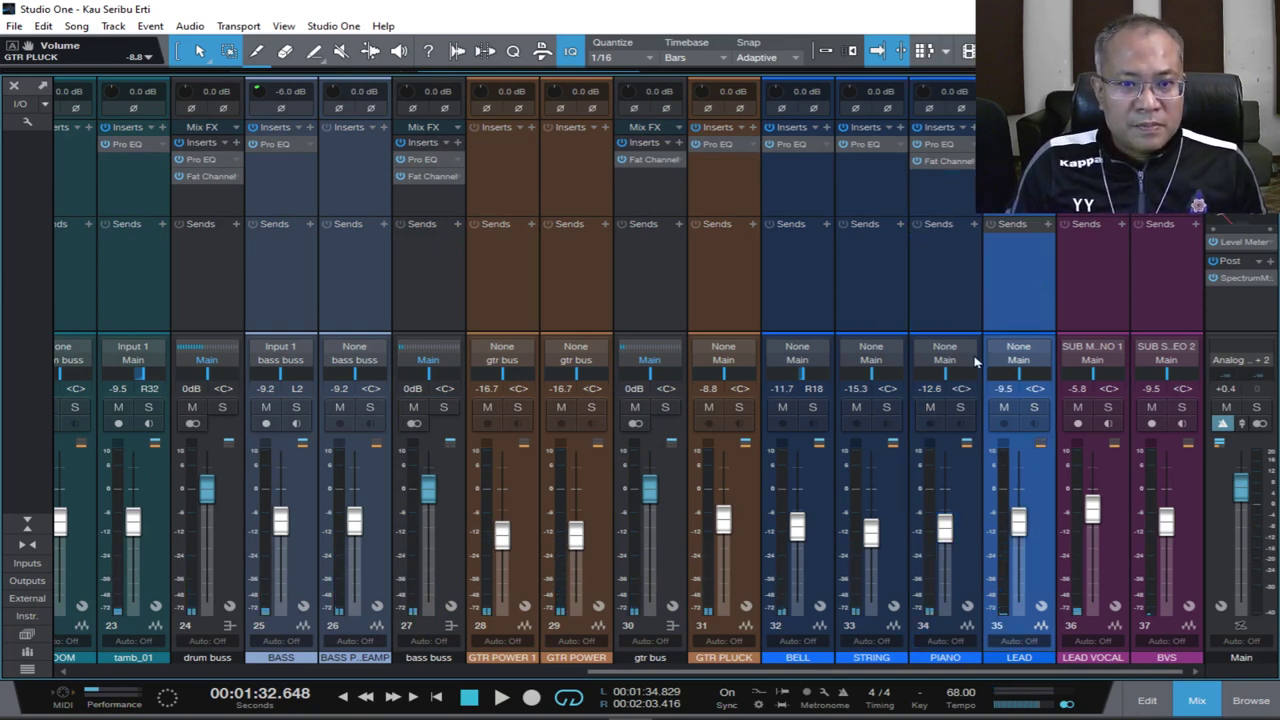
Locate the lead synth clip in the arrangement and play the song from the start of the intro, about bar 2.
key(F3)
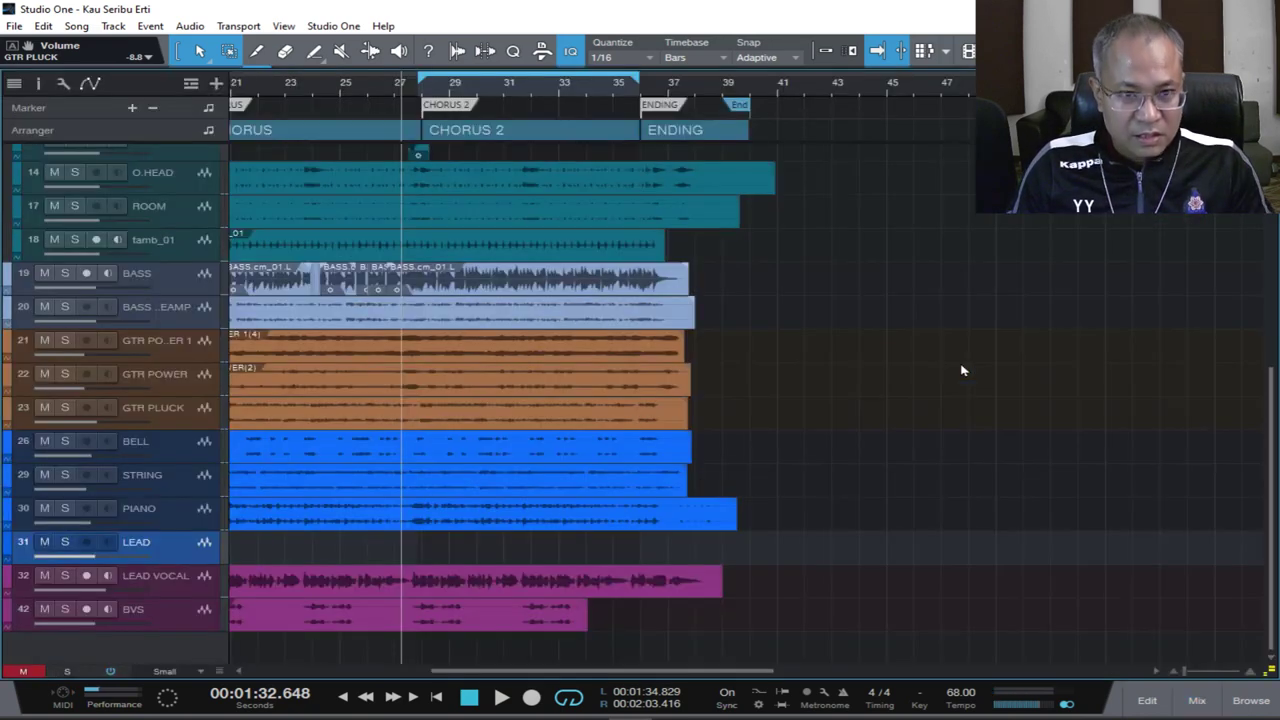
scroll(627, 441, left, 1)
scroll(627, 441, up, 1)
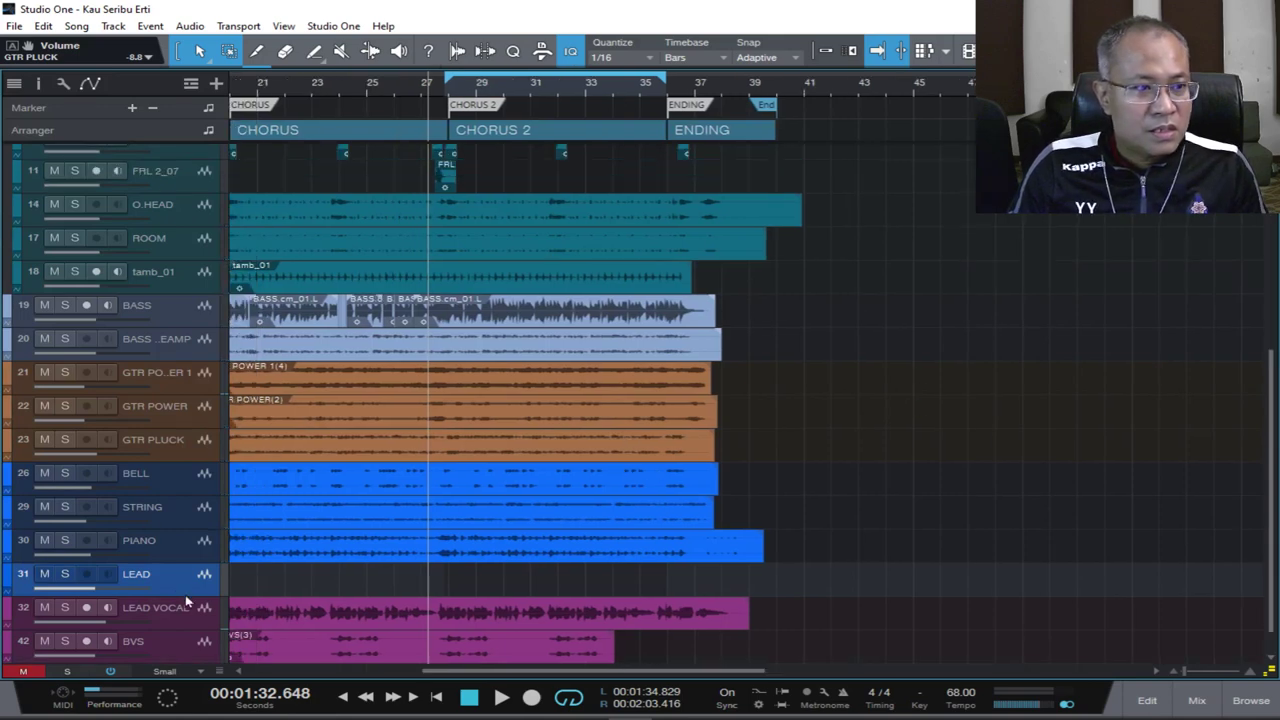
scroll(394, 543, left, 20)
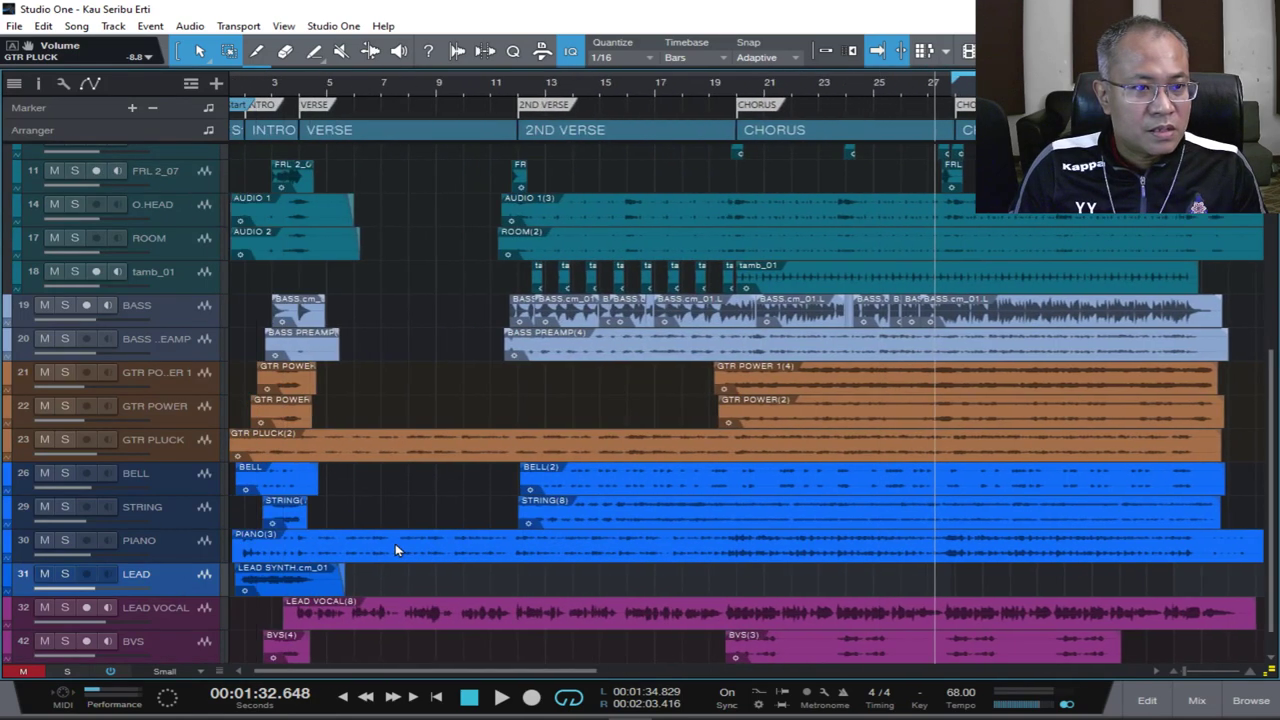
key(comma)
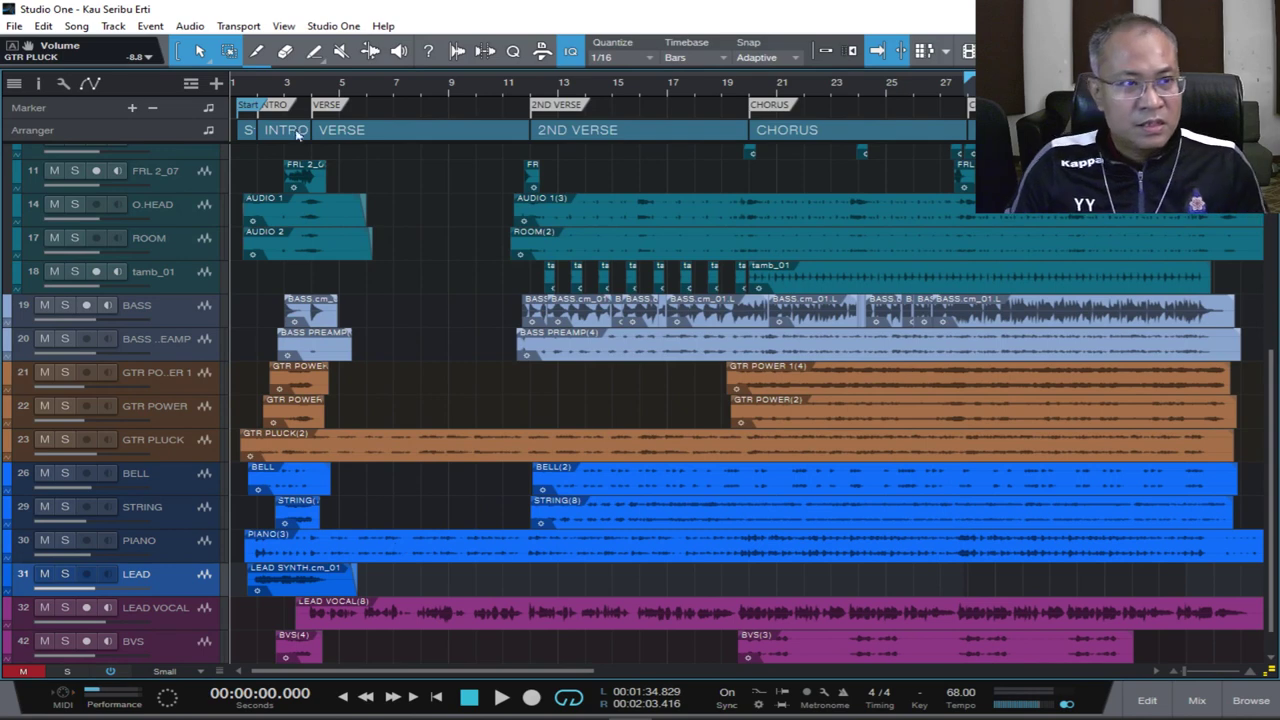
click(262, 88)
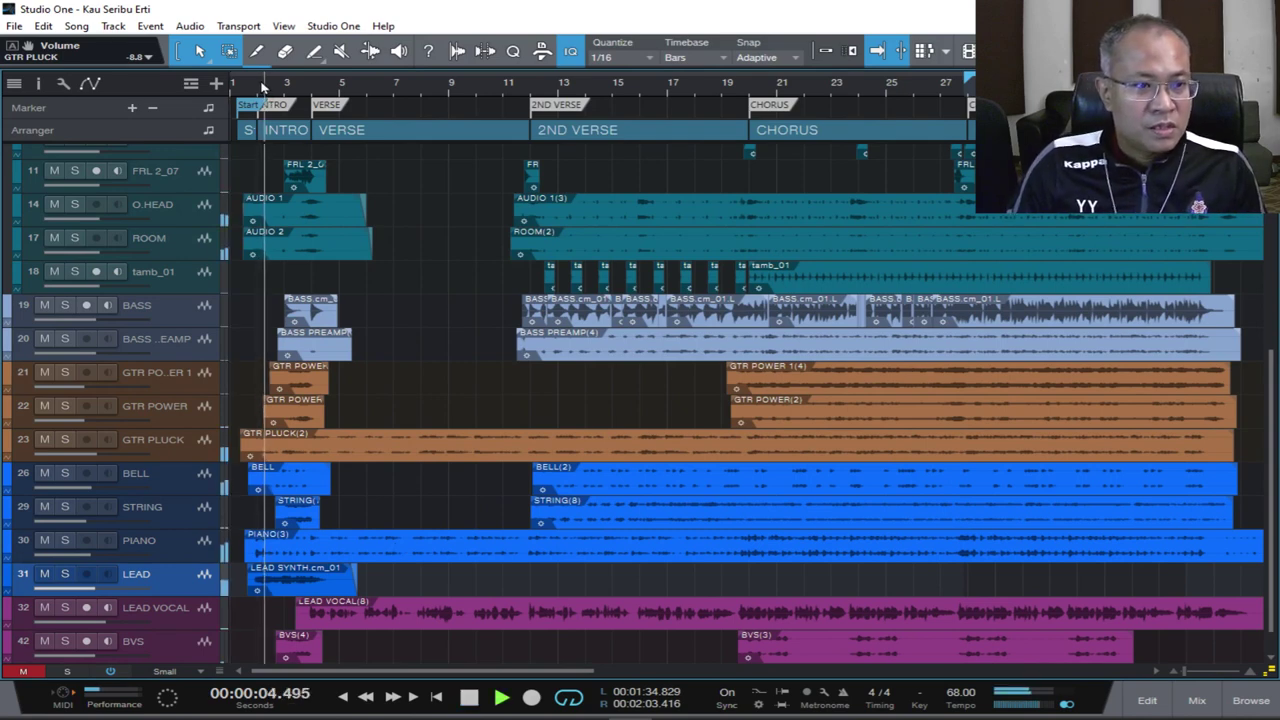
key(space)
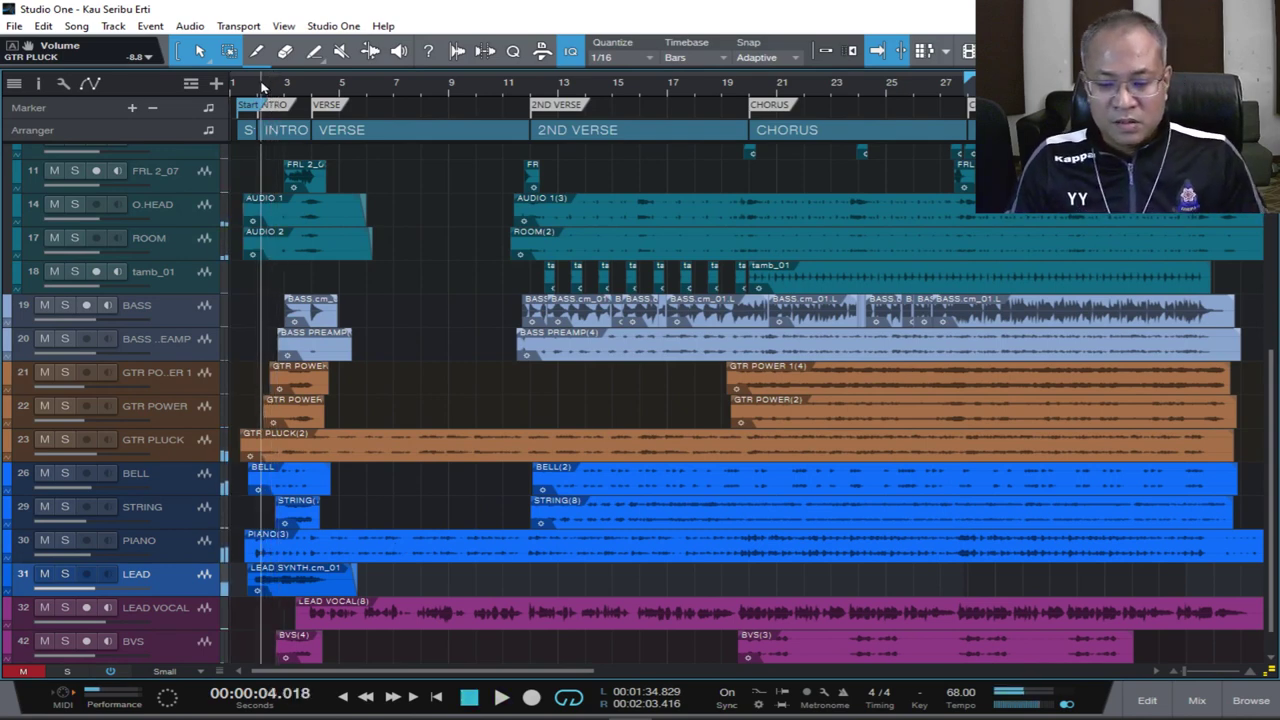
Insert a PreSonus Pro EQ on the LEAD channel in the mixer.
key(F3)
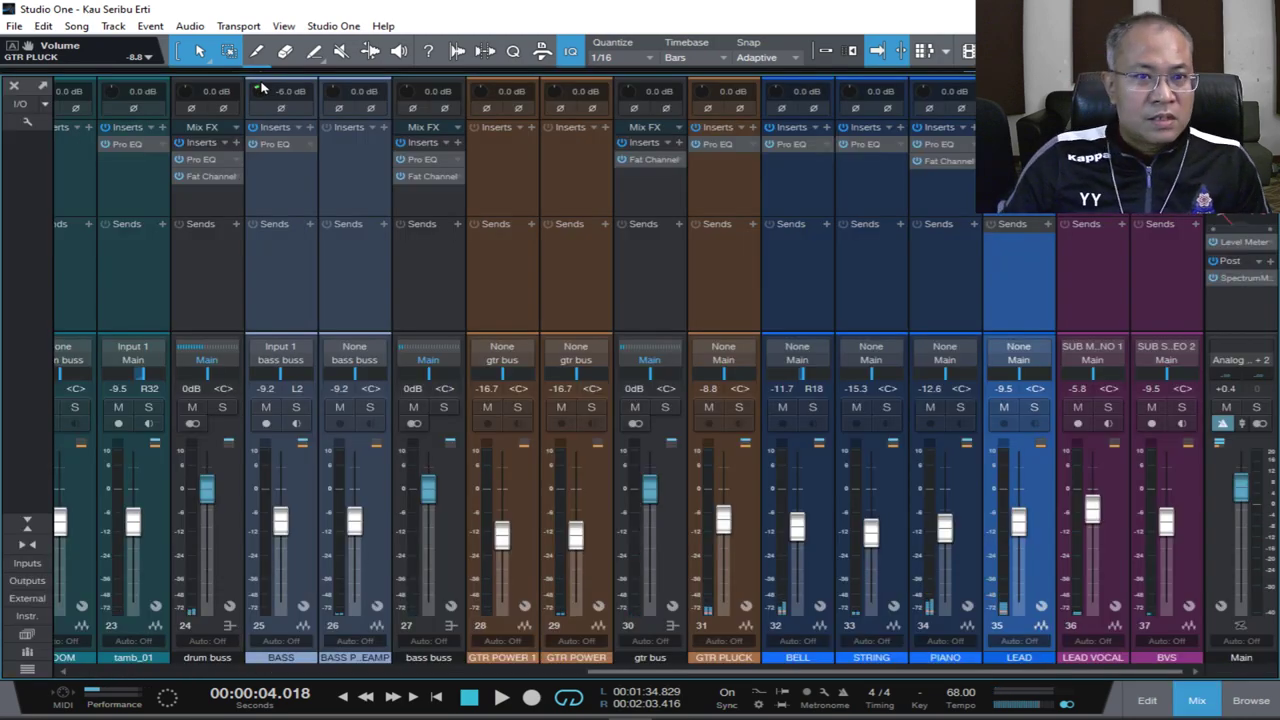
click(1250, 701)
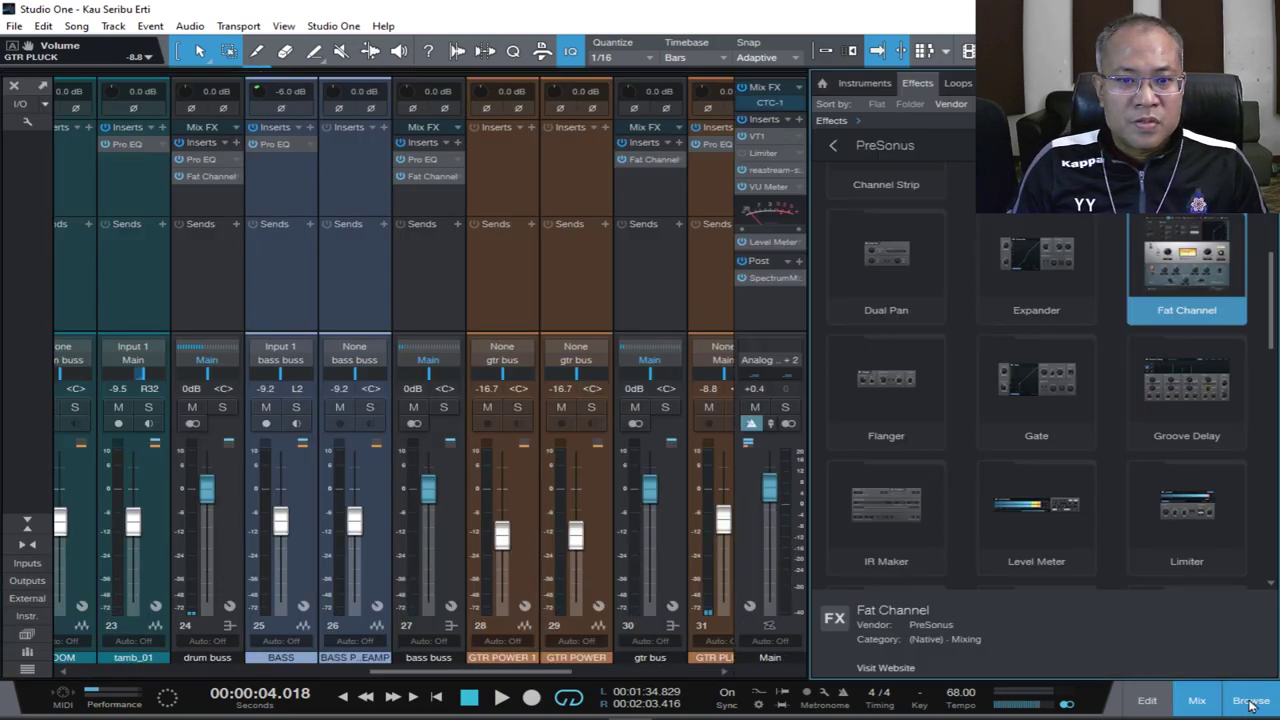
scroll(371, 268, right, 5)
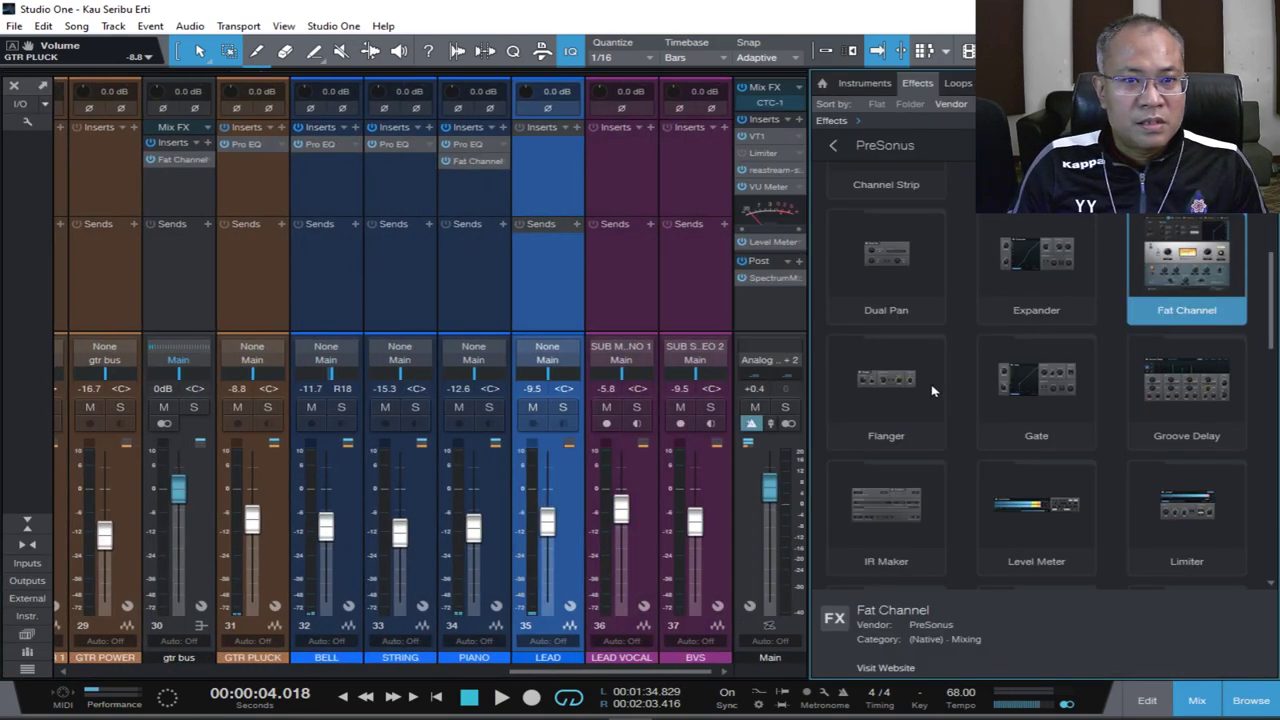
scroll(931, 391, down, 8)
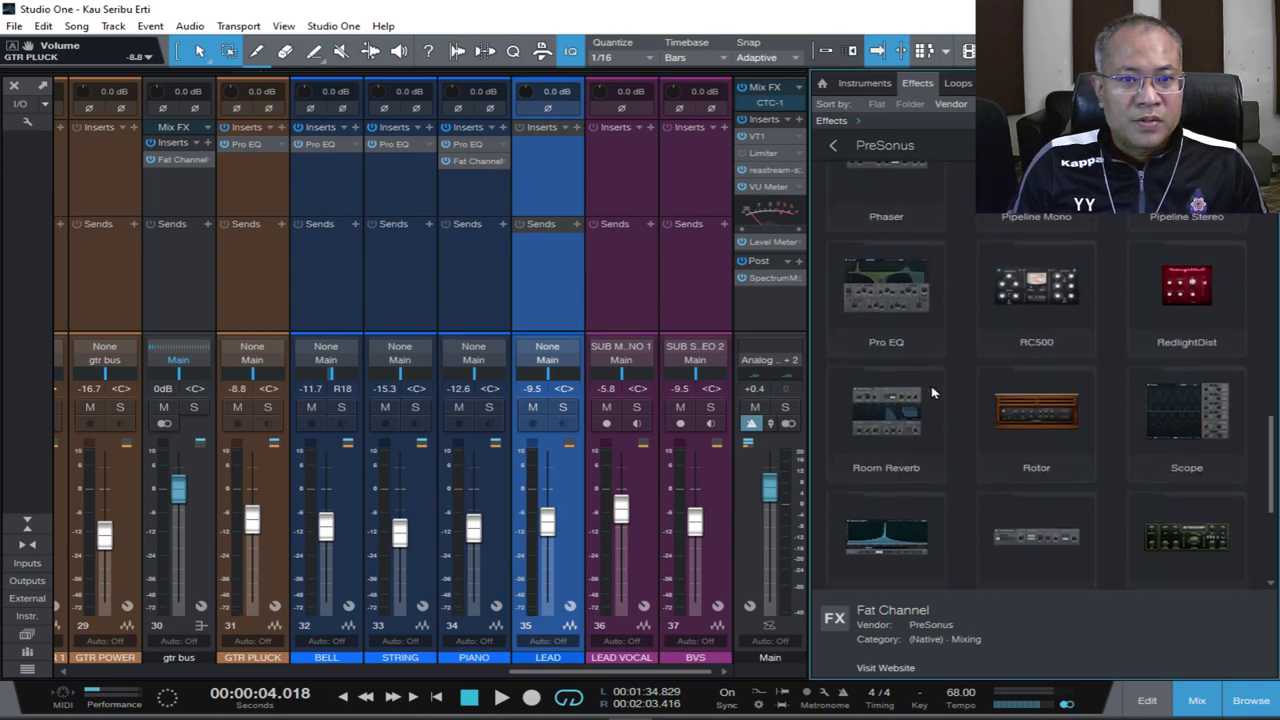
drag(893, 307, 540, 205)
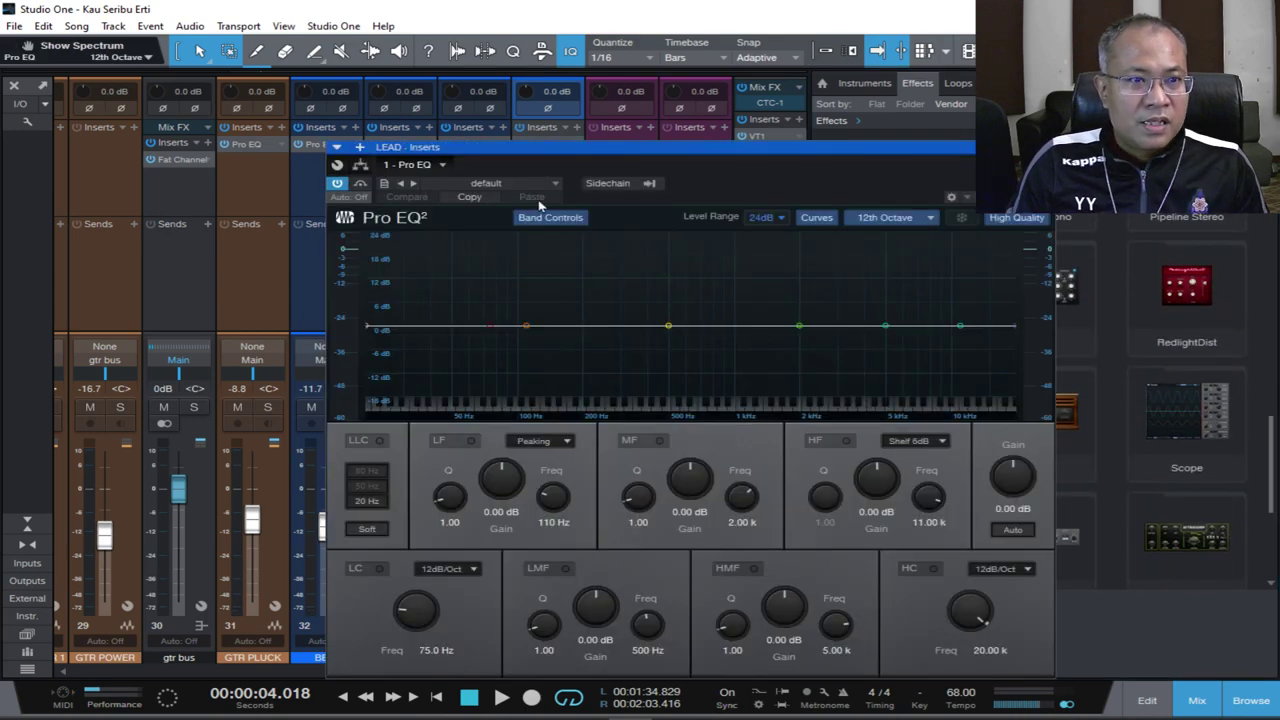
Listen to the lead's spectrum, and enable the Pro EQ low cut at 100 Hz.
key(space)
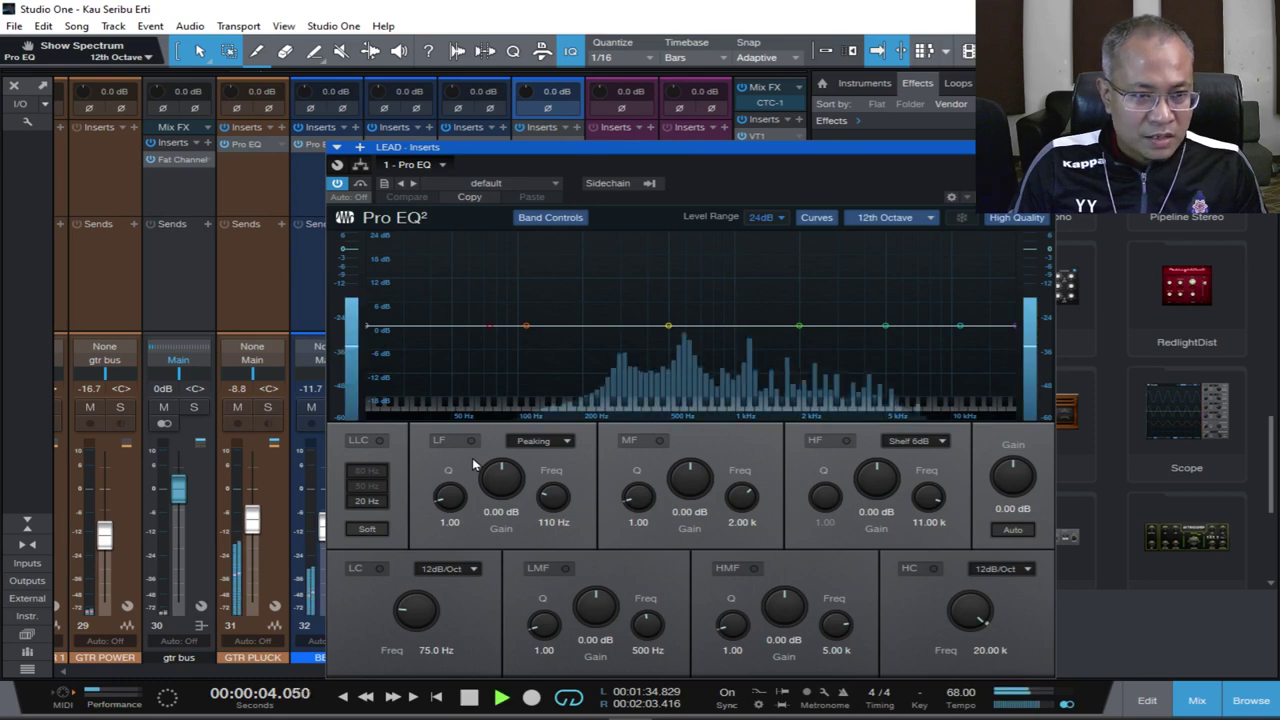
key(space)
click(379, 568)
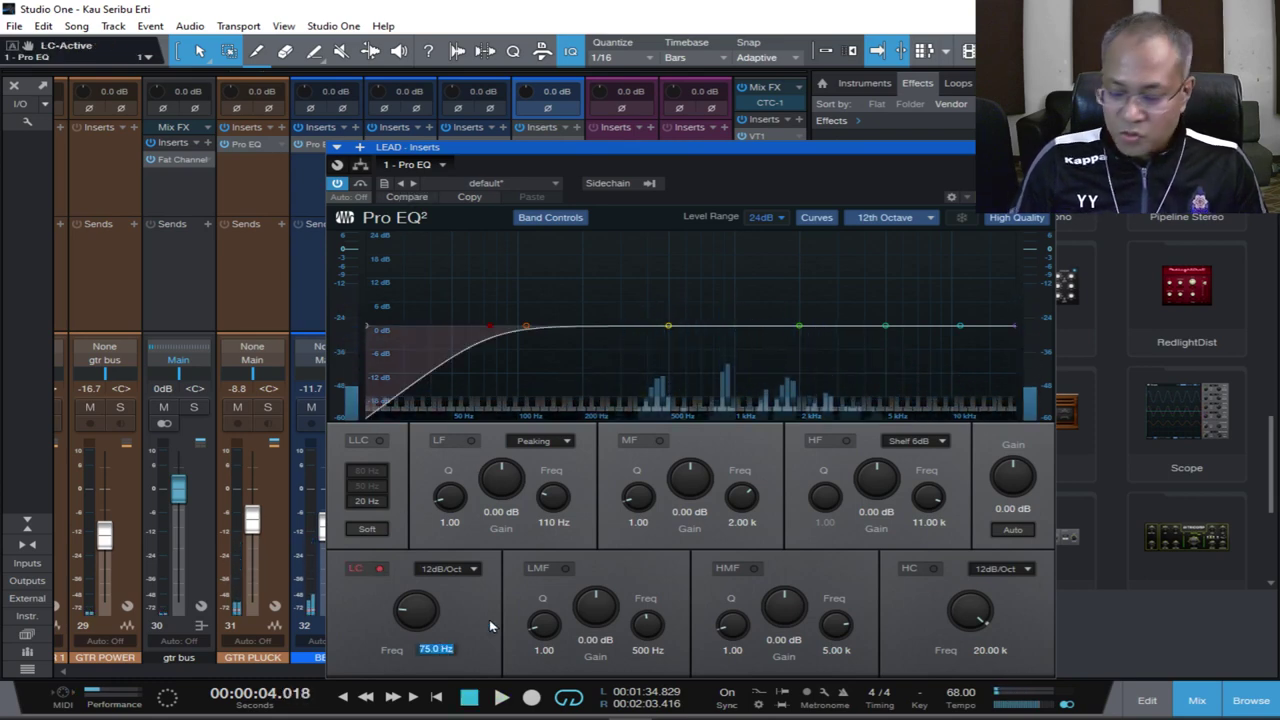
text(100)
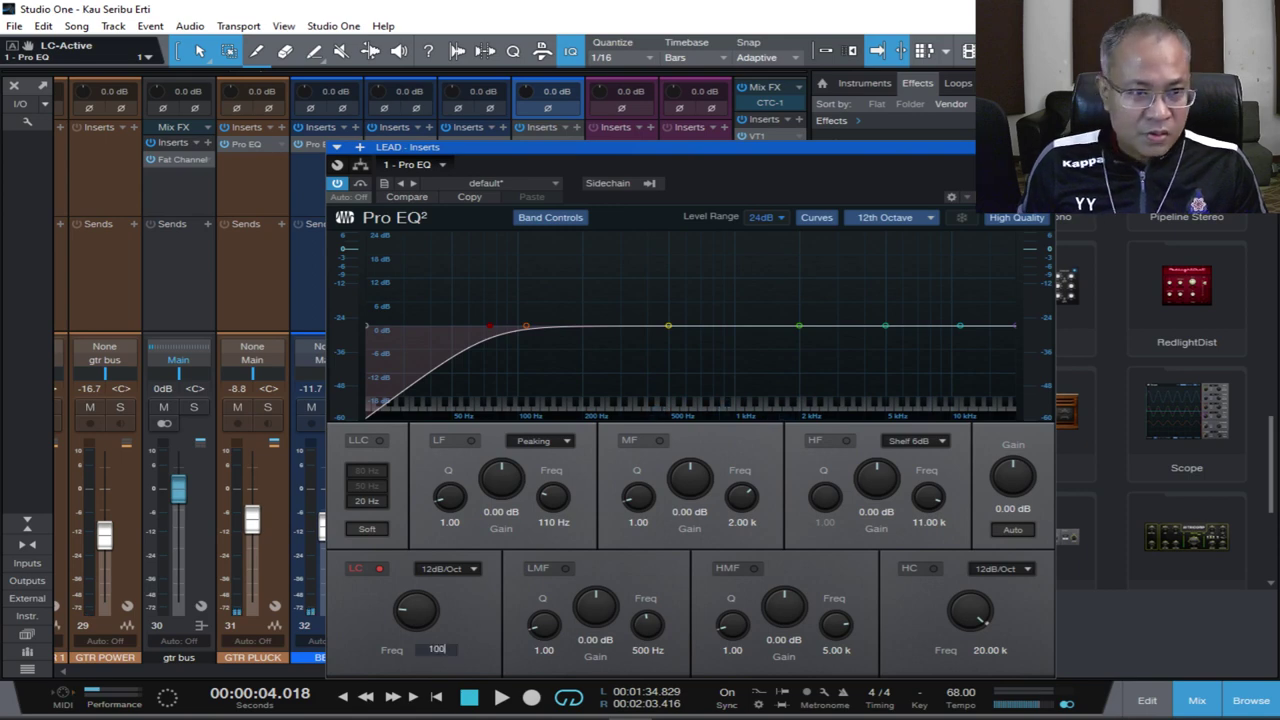
key(Return)
Raise the lead's low-cut frequency to about 767 Hz while auditioning the intro.
key(space)
mouse_move(430, 612)
mouse_down()
mouse_move(437, 541)
mouse_move(417, 563)
mouse_move(419, 603)
mouse_up()
key(space)
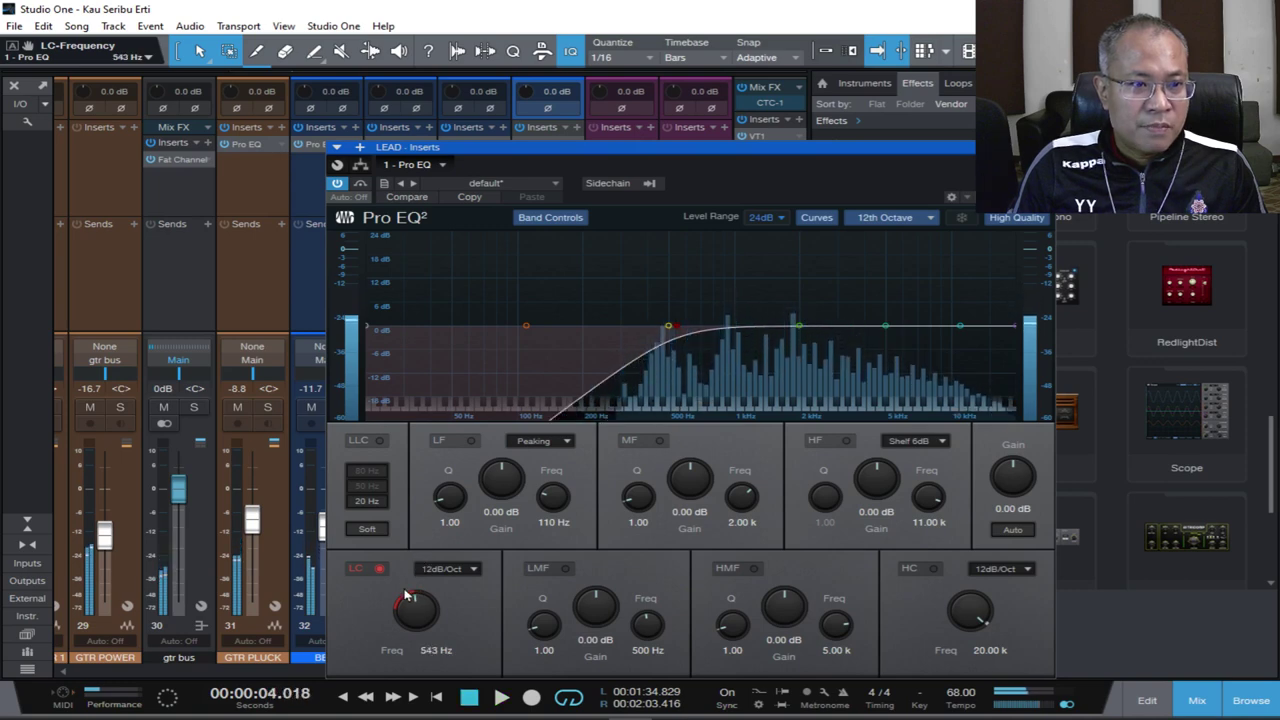
key(space)
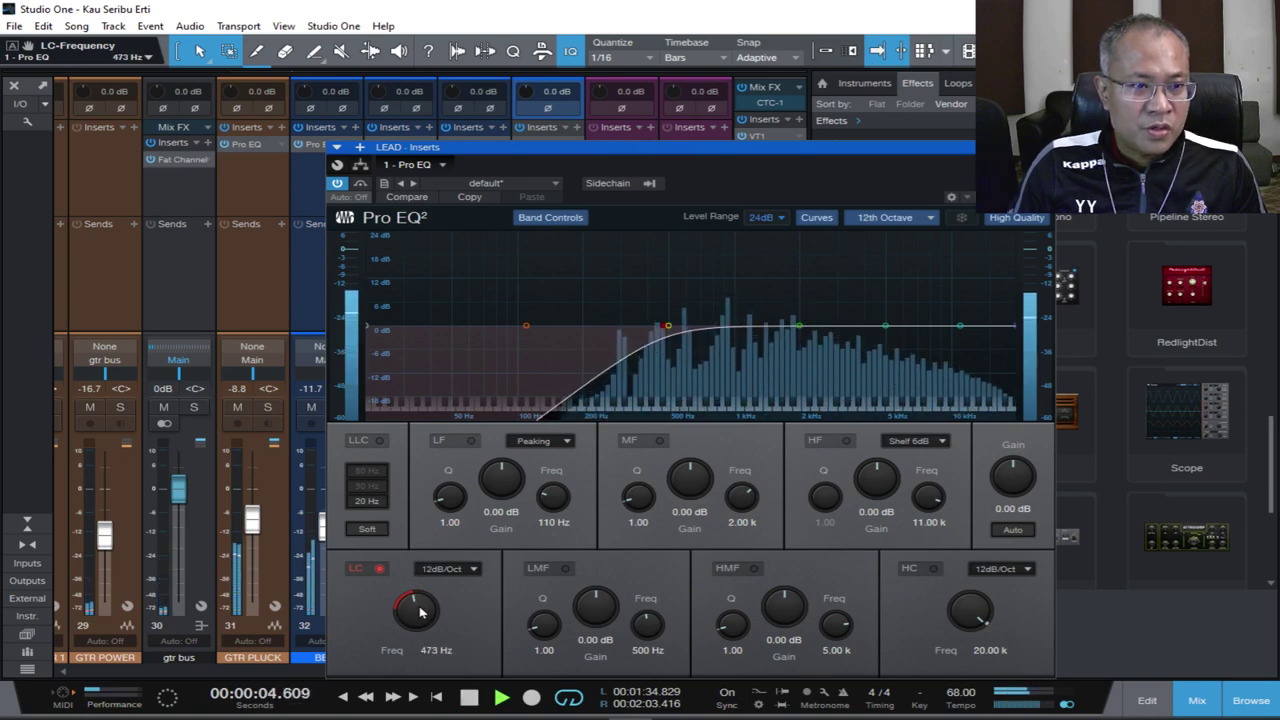
drag(418, 603, 422, 599)
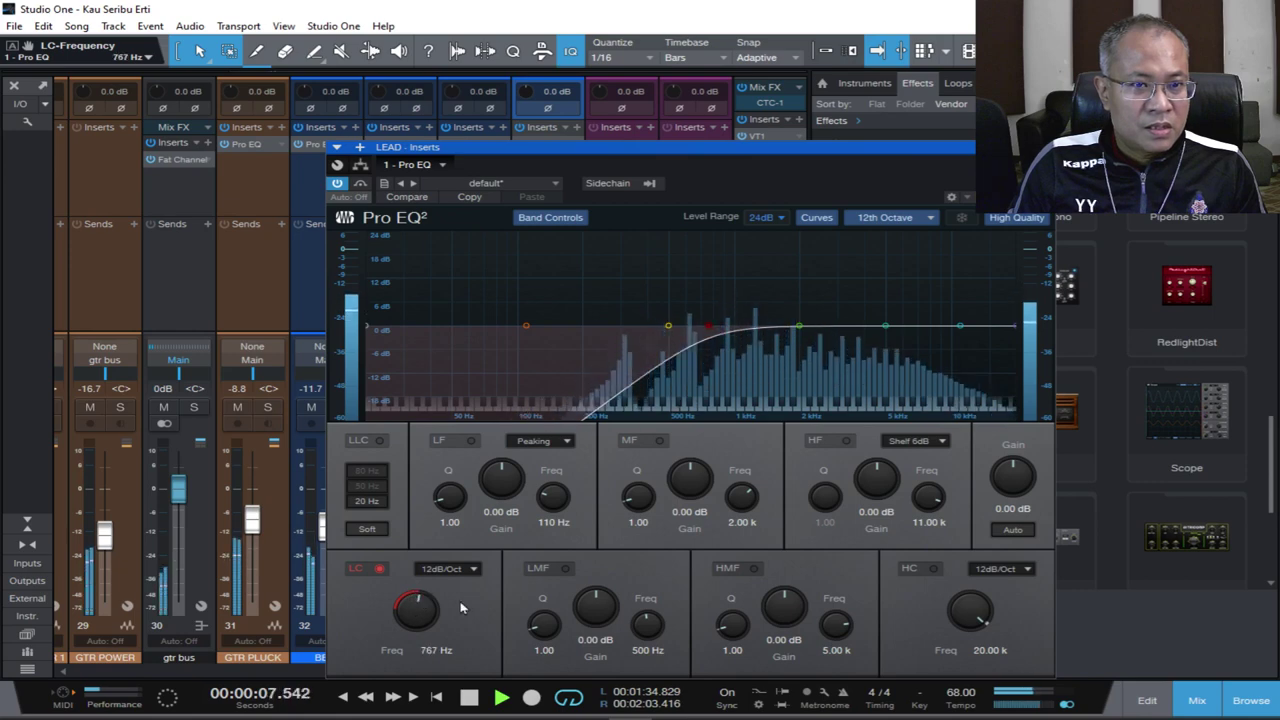
key(space)
Enable the high cut on the lead's Pro EQ and set its frequency to 16 kHz.
click(933, 568)
click(990, 649)
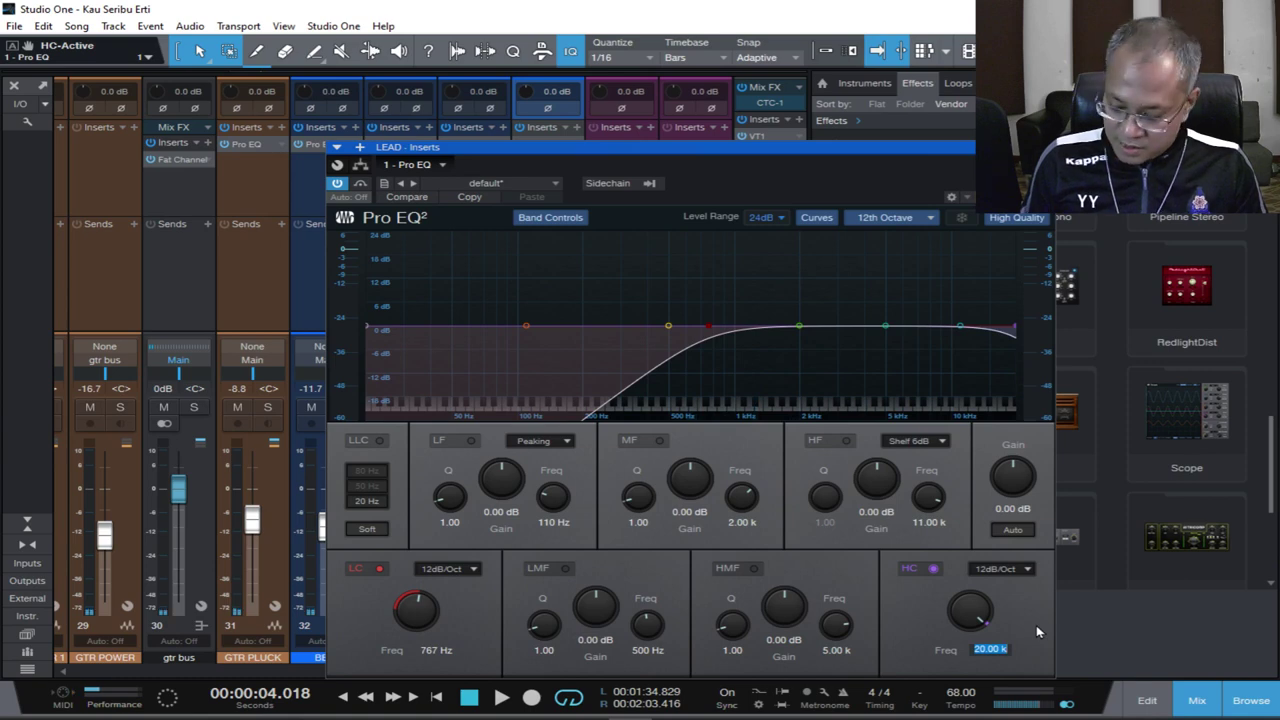
text(16k)
key(Return)
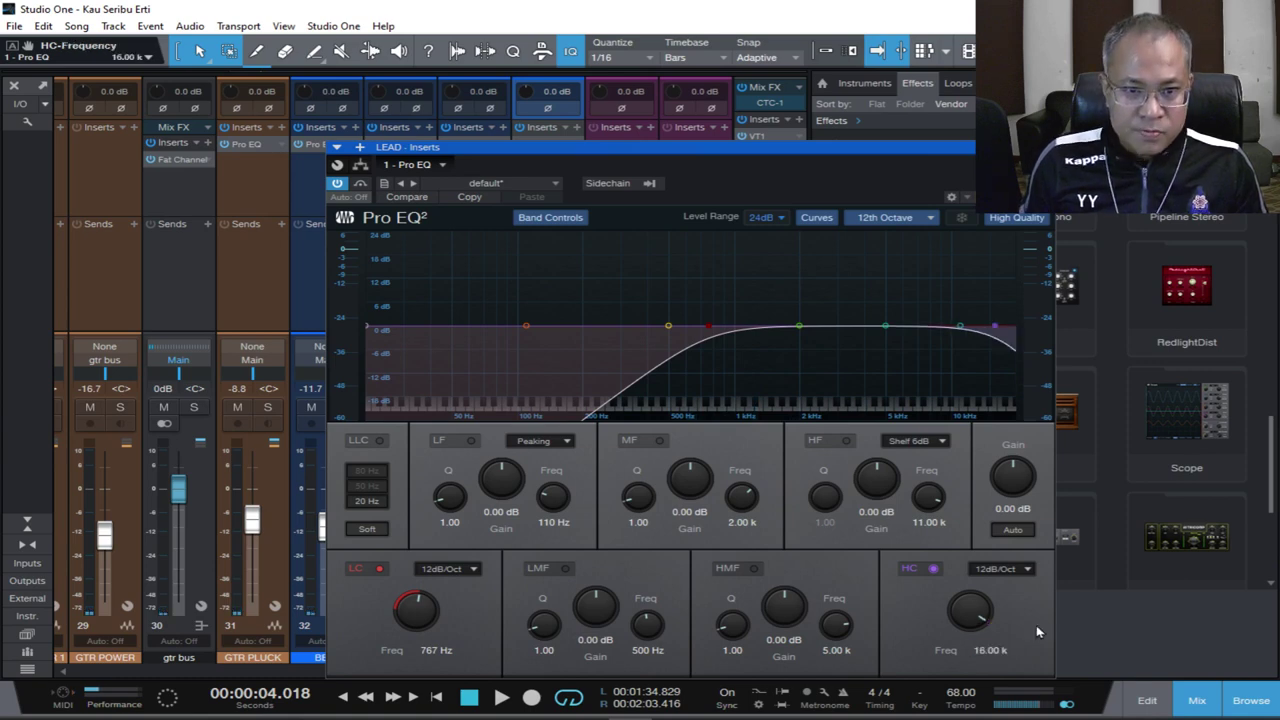
Boost the lead's high-mid band by about 3.57 dB at 3.49 kHz during playback, and close the EQ.
key(space)
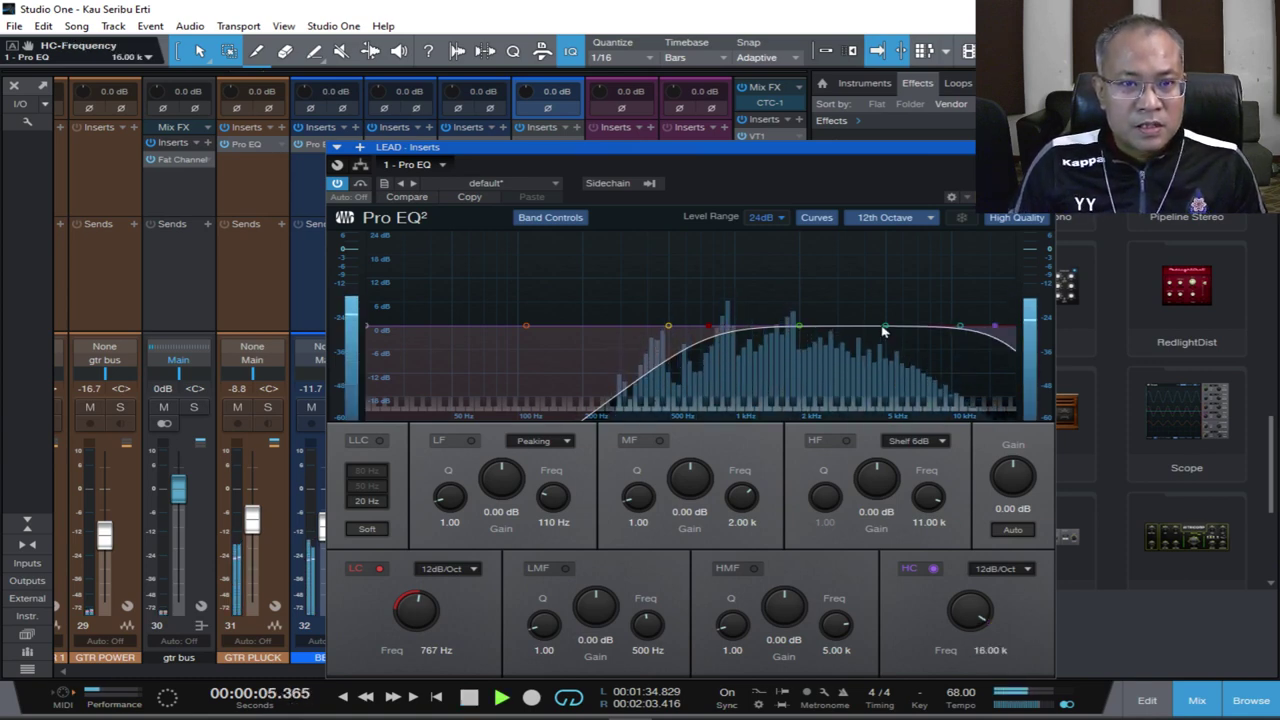
key(space)
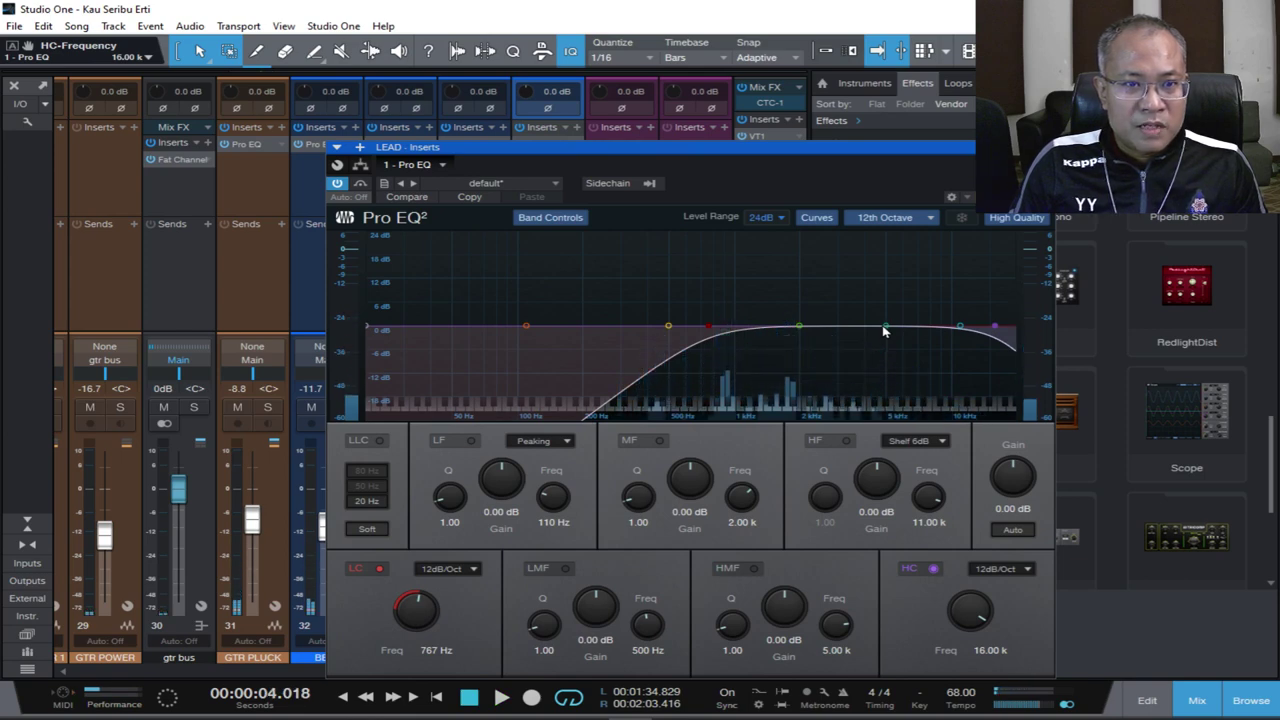
drag(884, 331, 853, 319)
key(space)
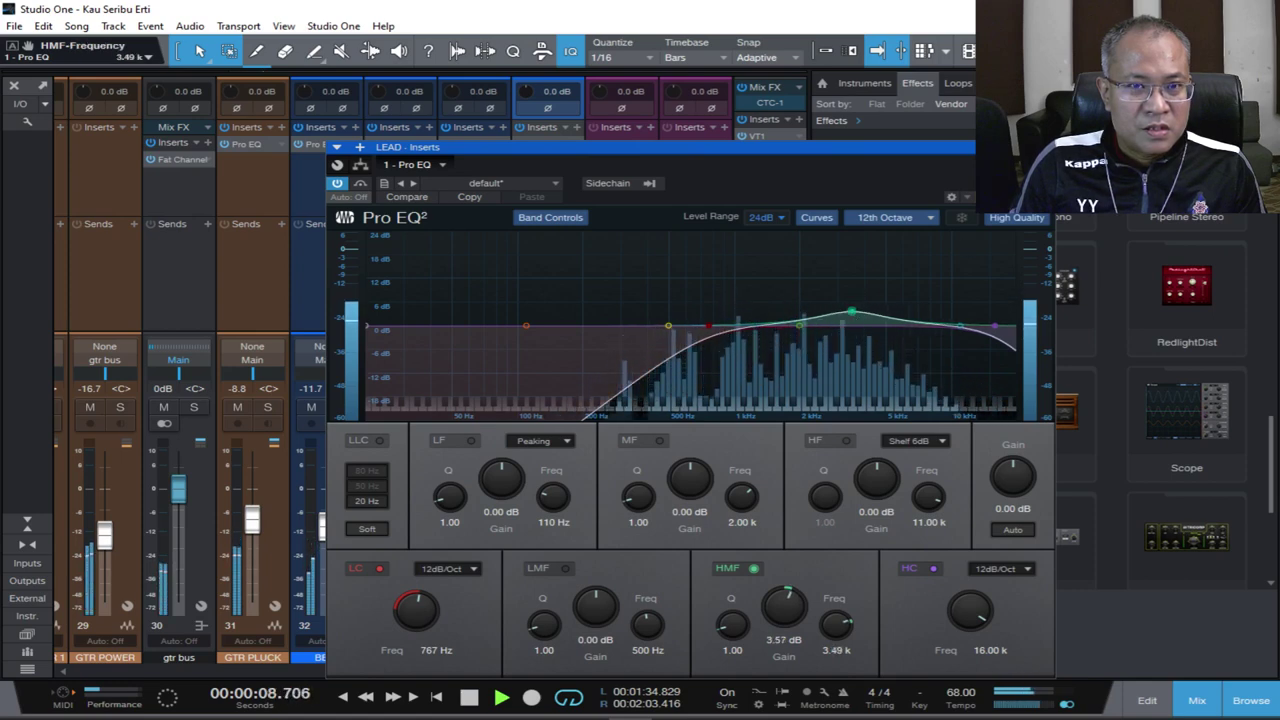
click(1045, 147)
Raise the LEAD channel's volume to about -4.9 dB while replaying the intro, with the effects browser hidden.
key(space)
key(space)
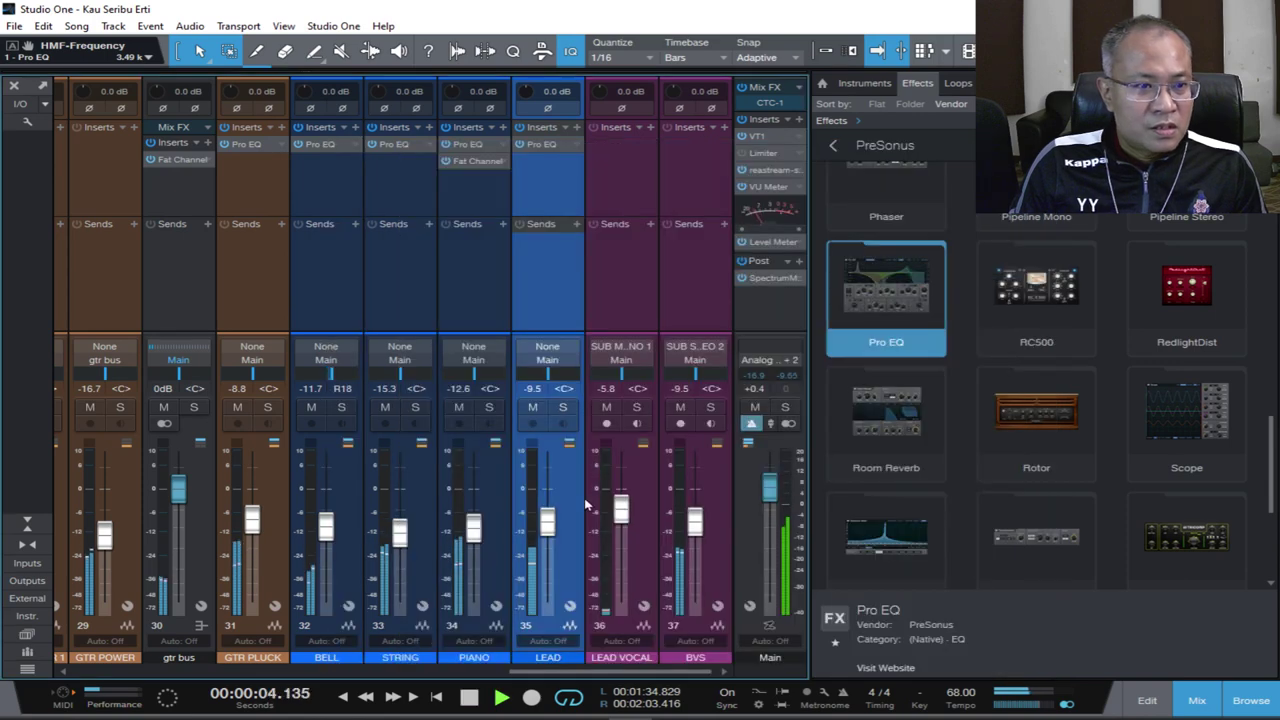
key(space)
drag(549, 524, 548, 516)
key(space)
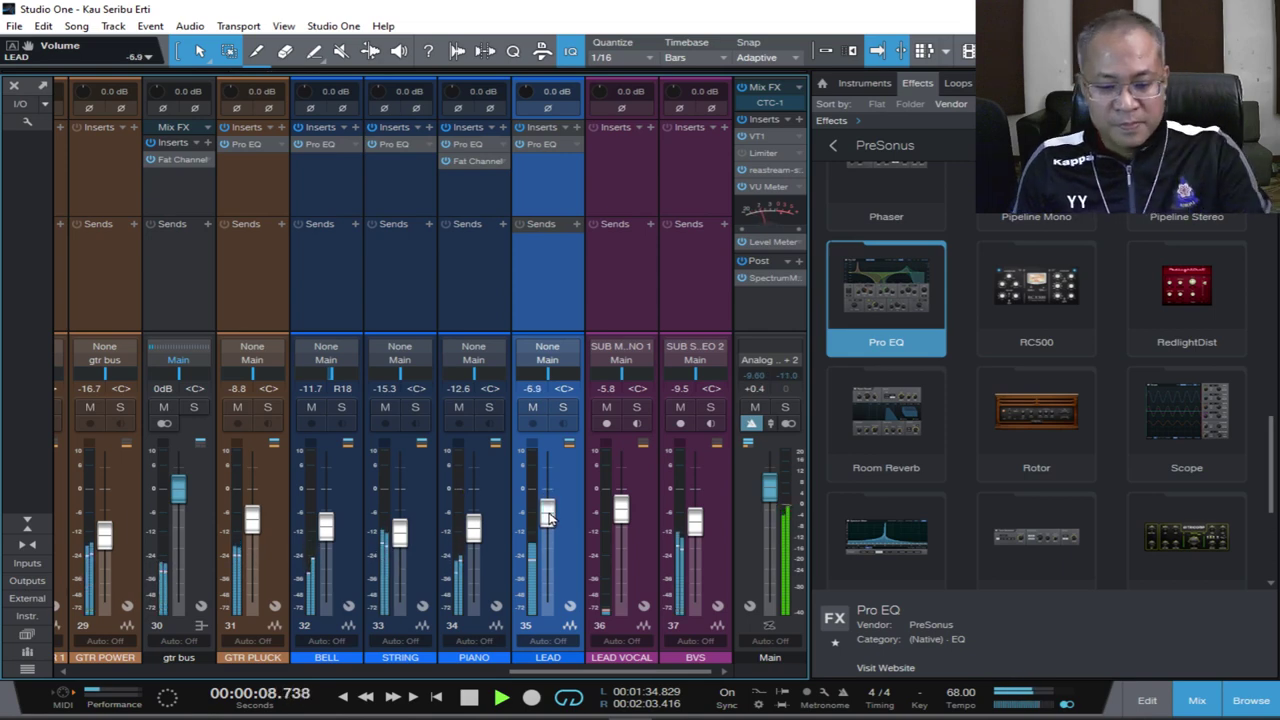
click(1245, 700)
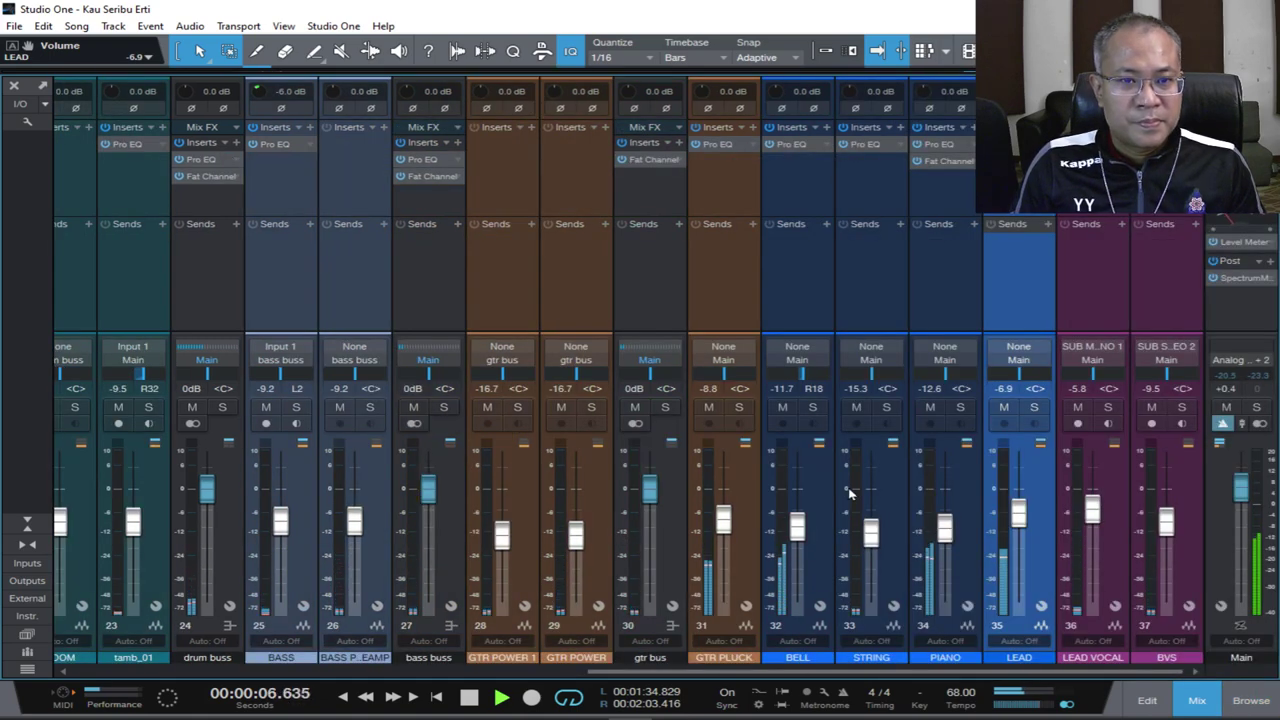
drag(1018, 515, 1018, 510)
key(space)
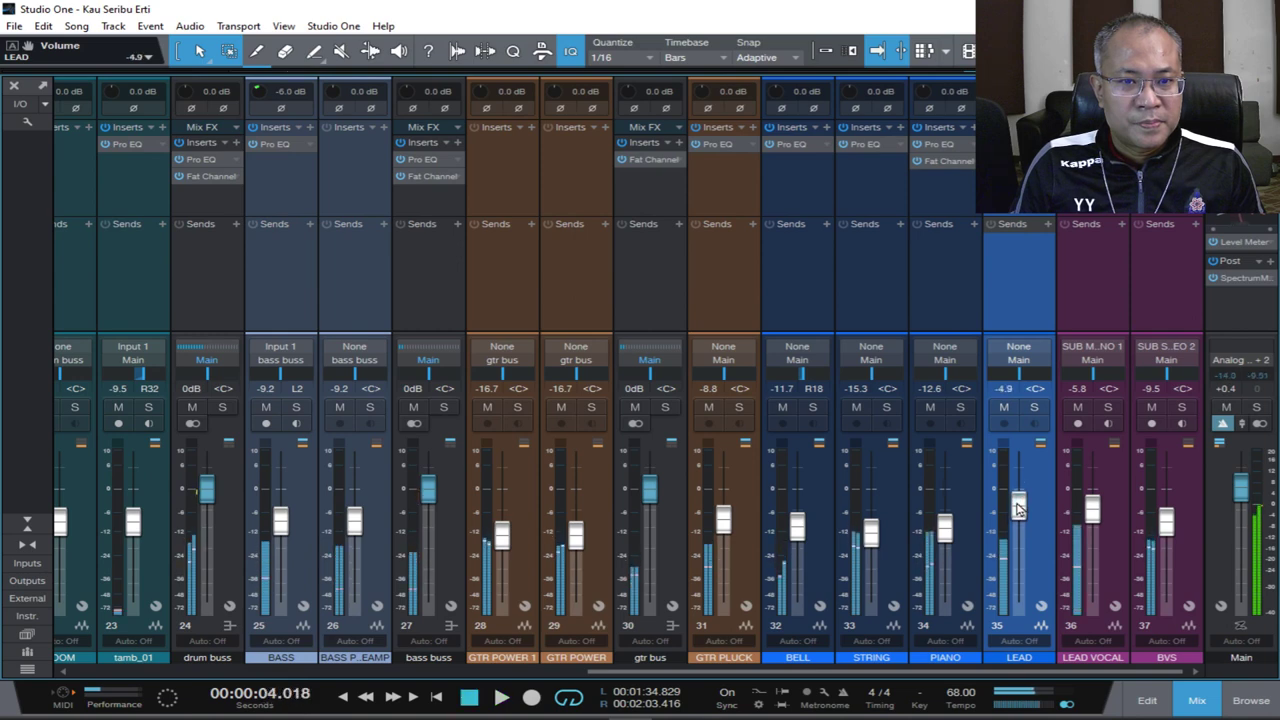
key(space)
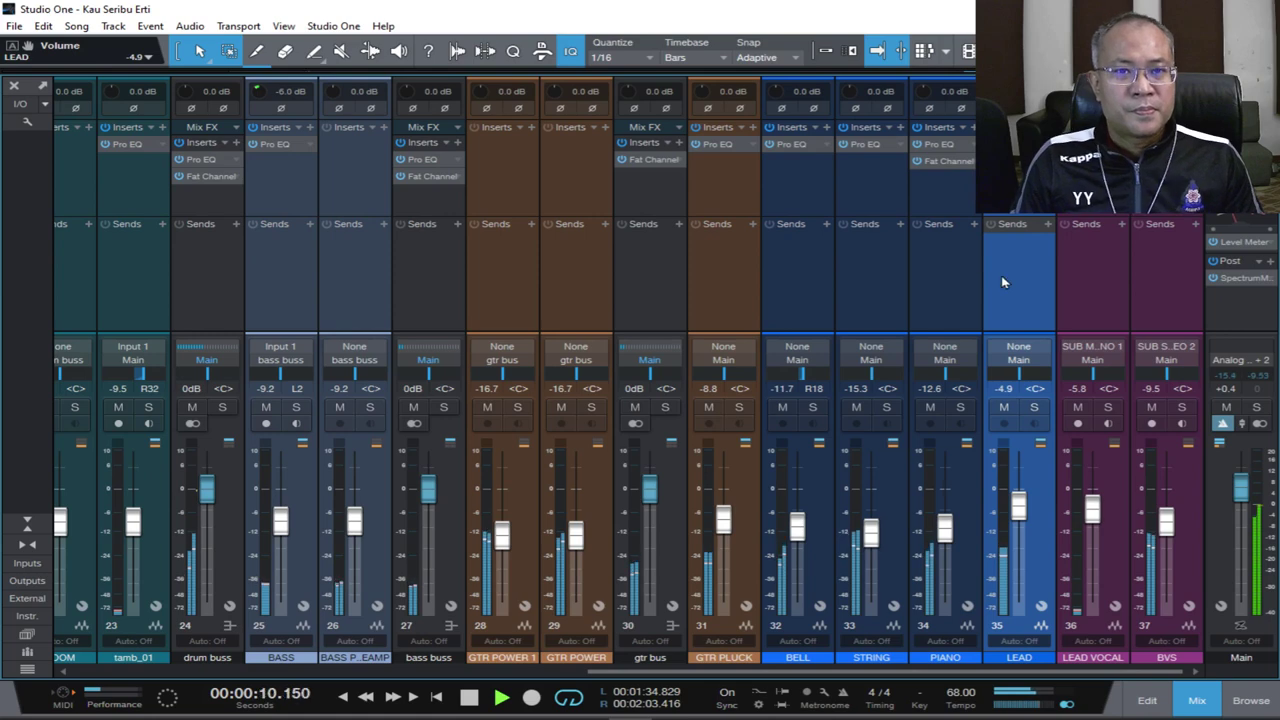
Select the LEAD VOCAL channel and play the song from about bar 29 with the mixer and effects browser open.
click(1098, 287)
key(space)
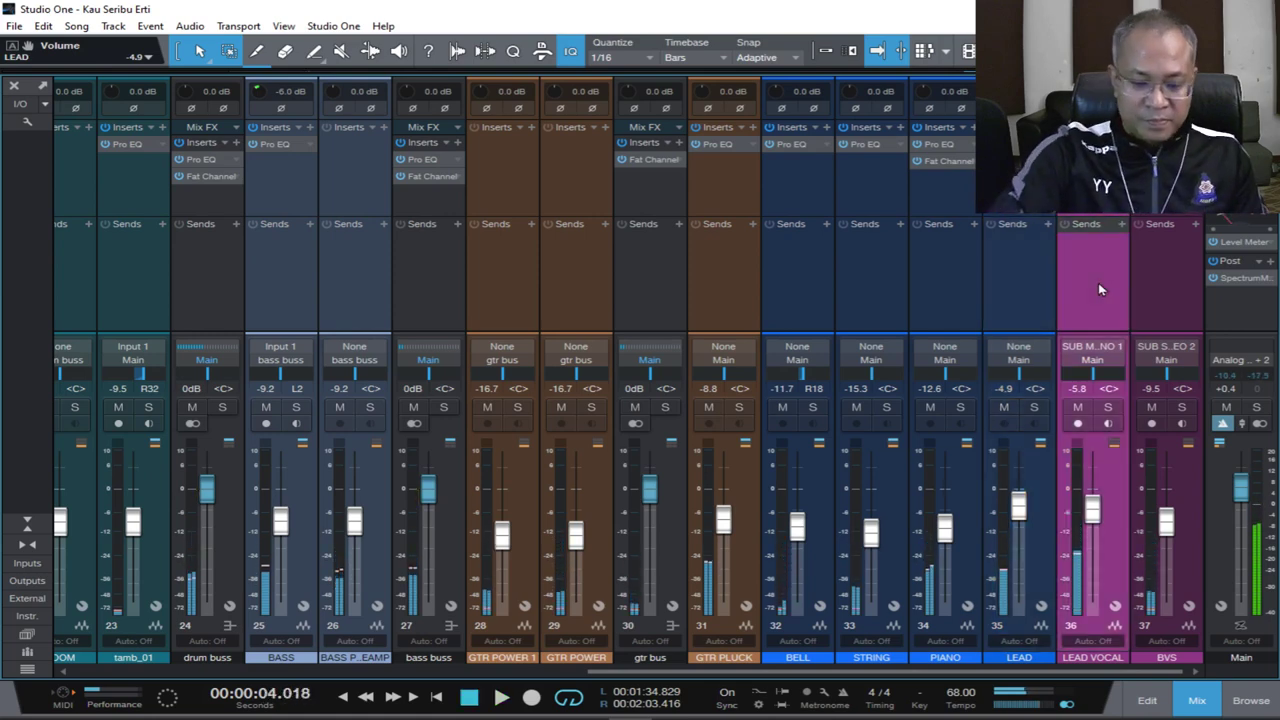
key(F3)
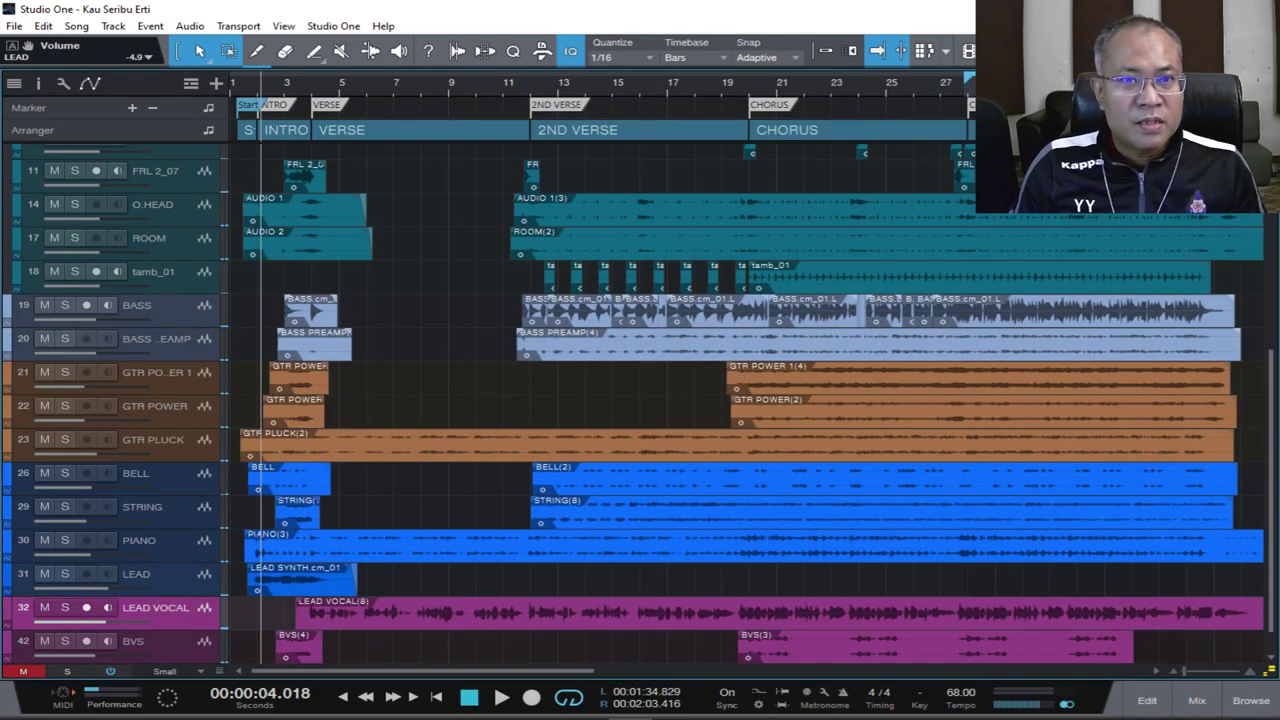
click(1010, 83)
key(space)
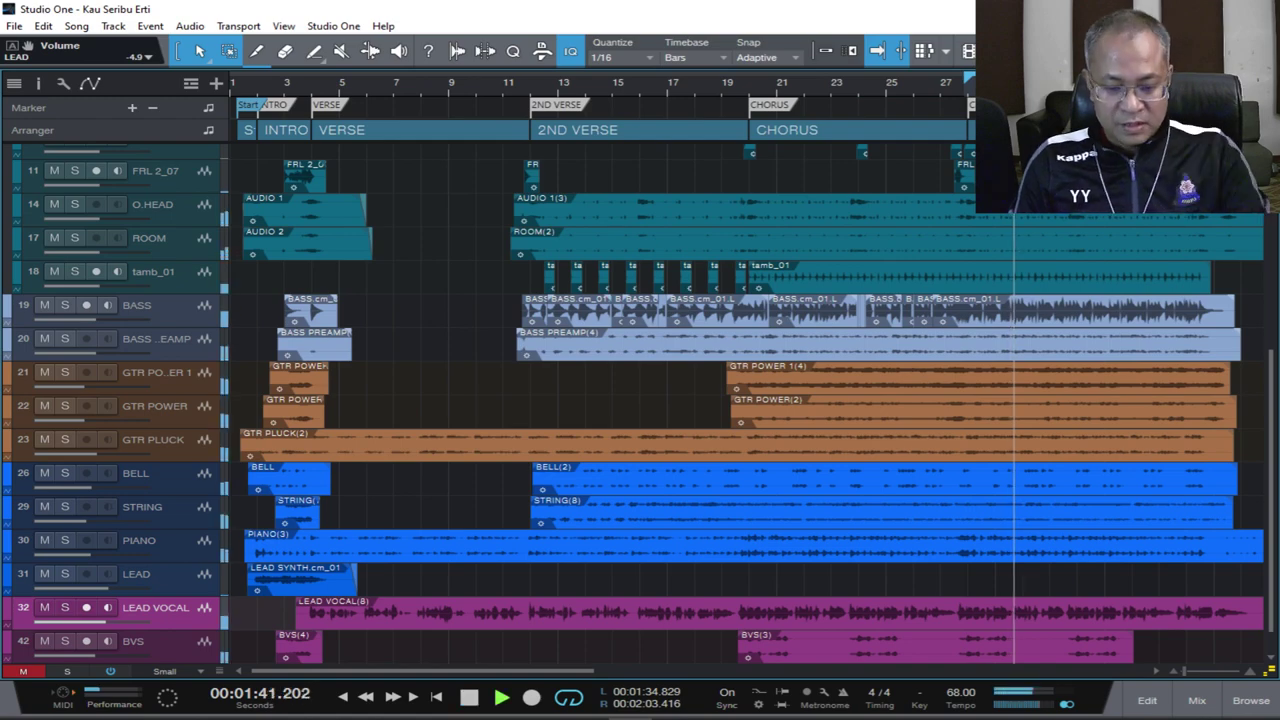
key(F3)
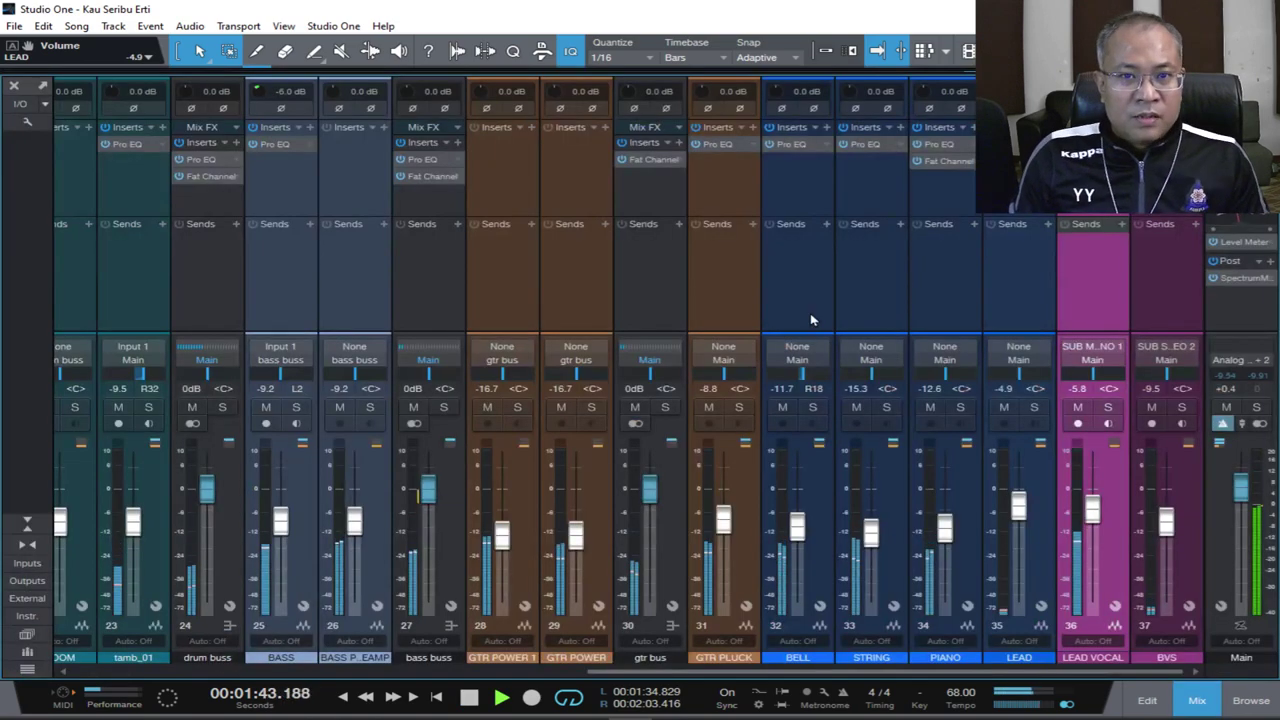
key(F5)
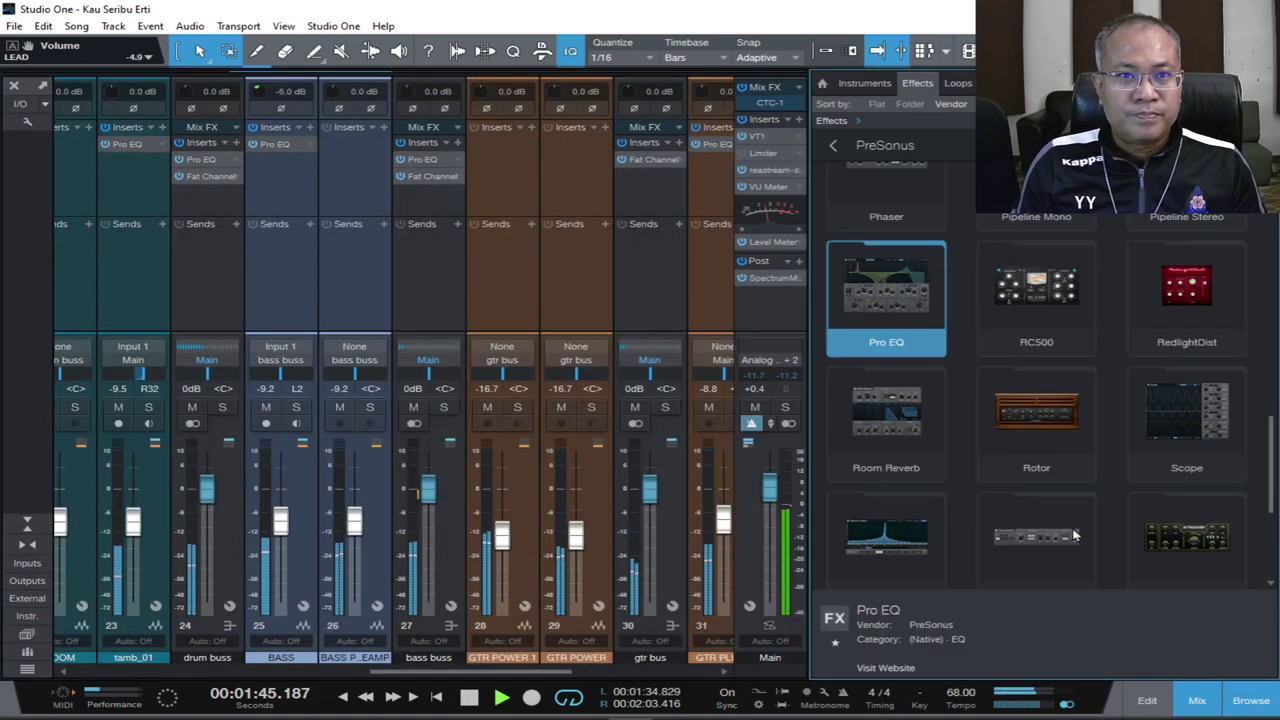
Stop playback and insert a Pro EQ on the LEAD VOCAL channel.
scroll(288, 185, right, 2)
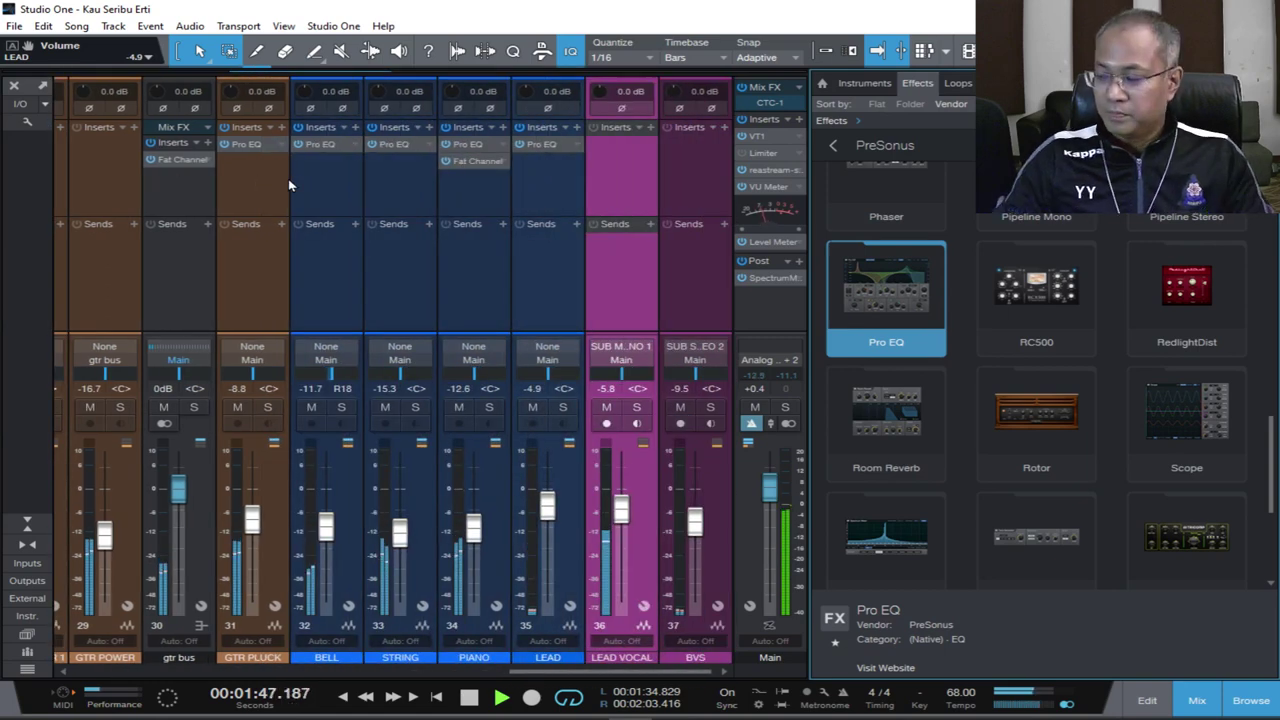
key(space)
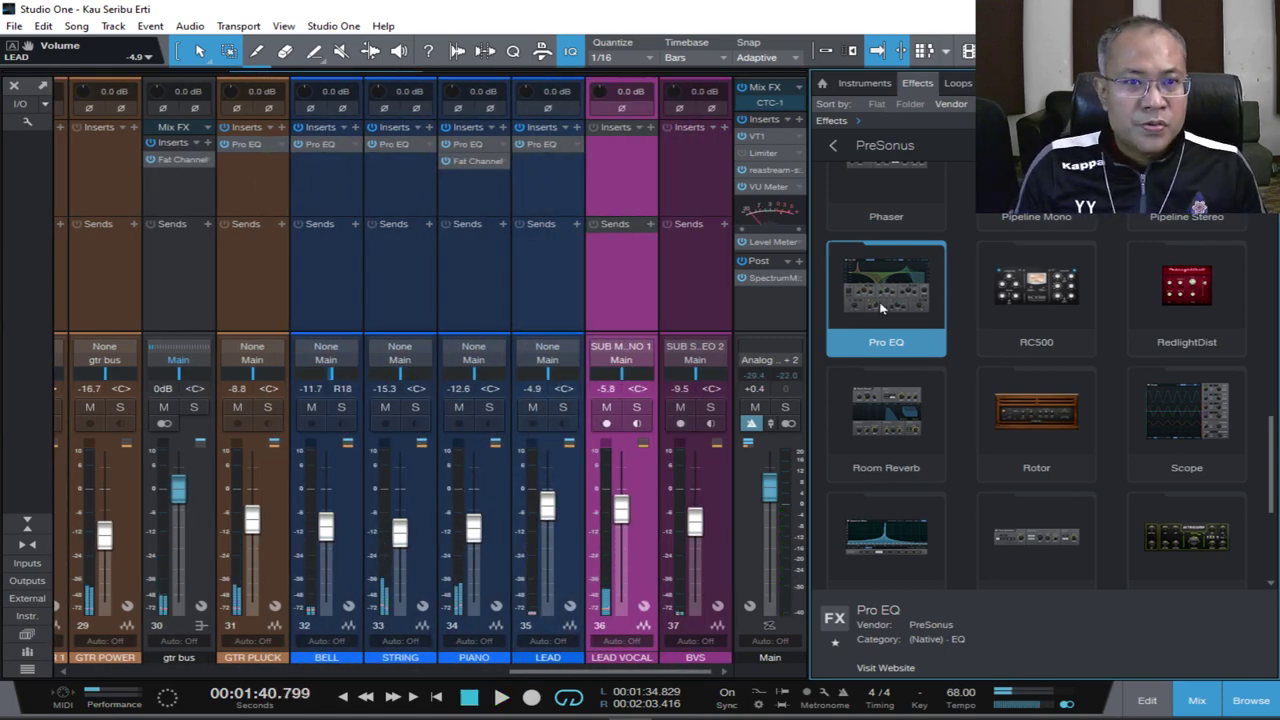
drag(658, 205, 615, 191)
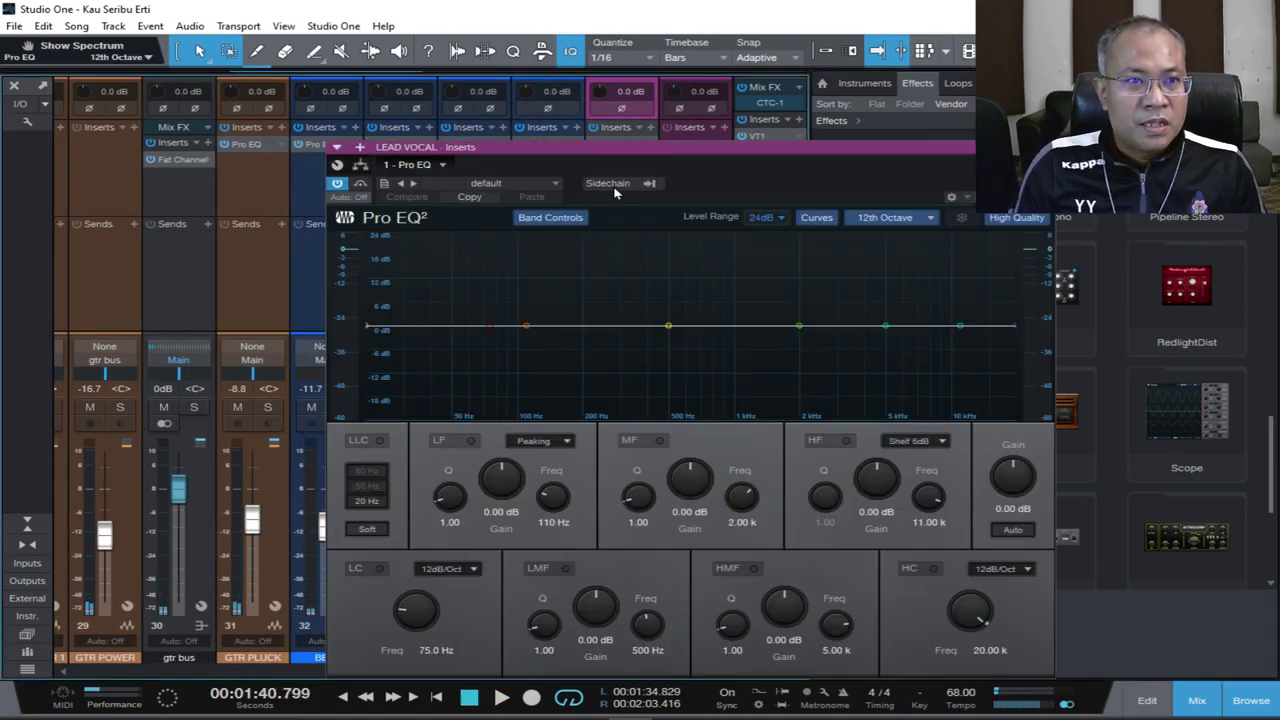
Enable the low cut on the lead vocal's Pro EQ and set its frequency to 100 Hz during playback.
click(378, 569)
key(space)
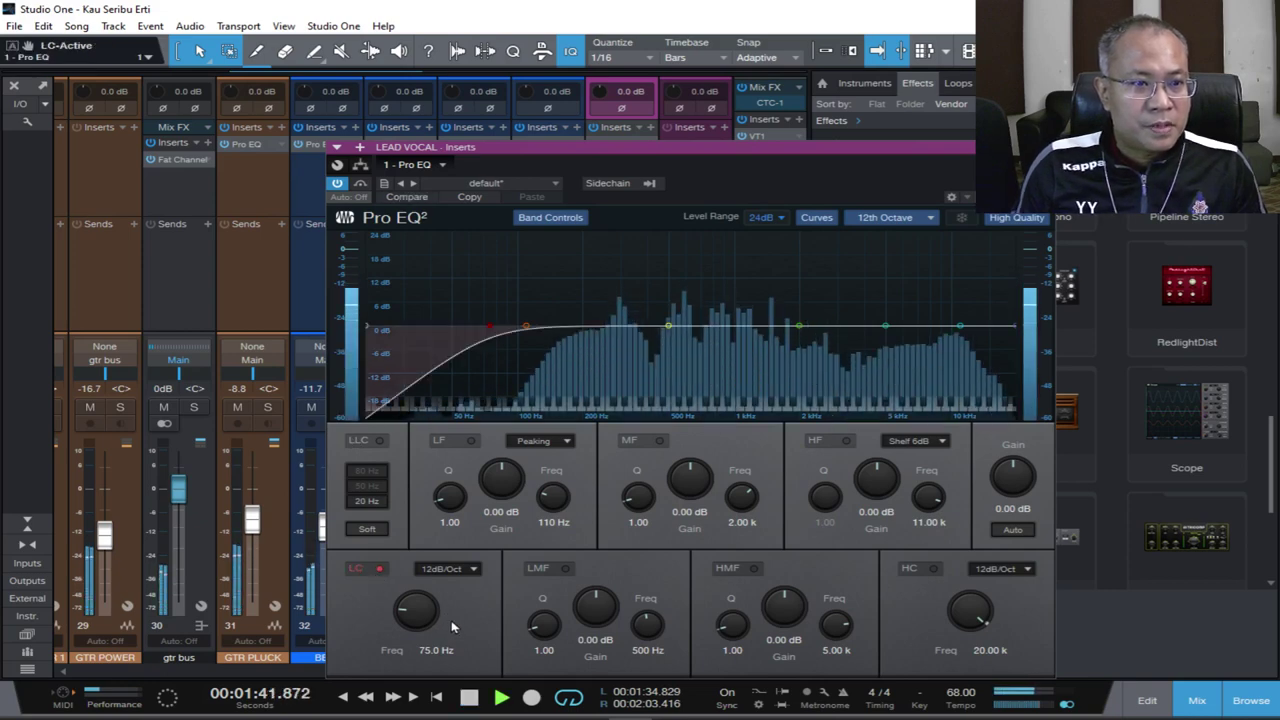
click(450, 651)
text(100)
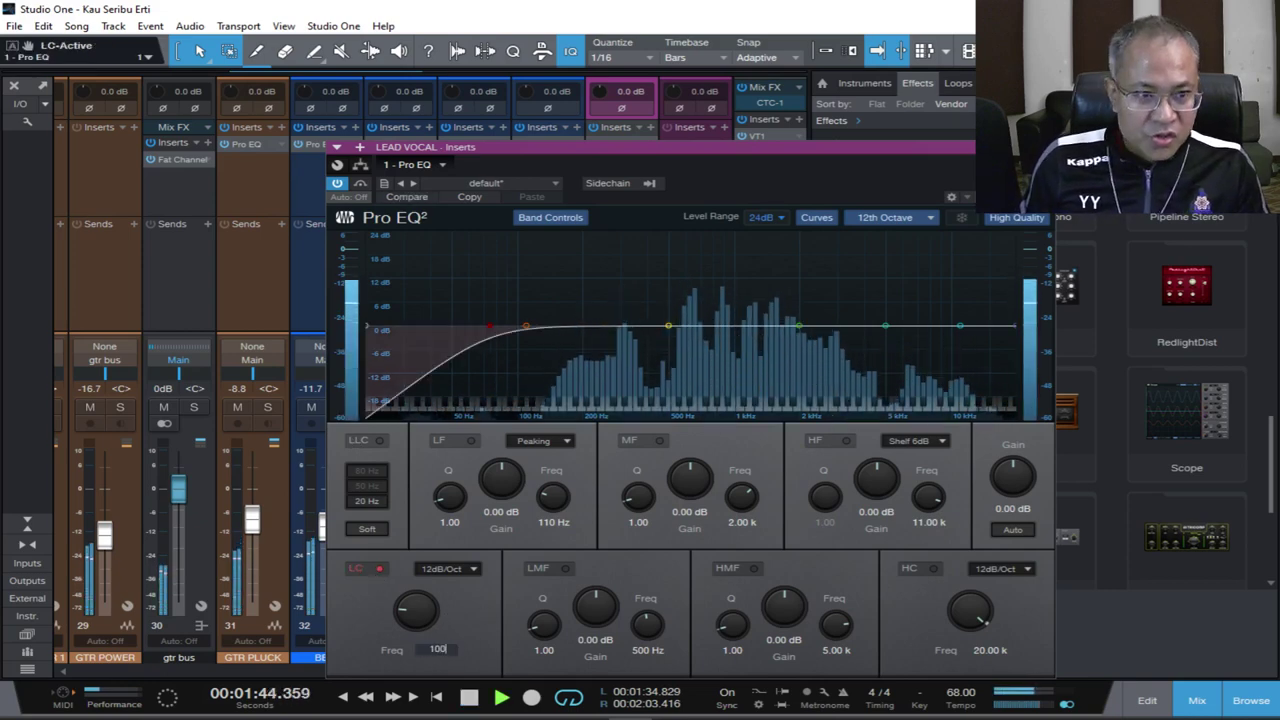
key(Return)
key(space)
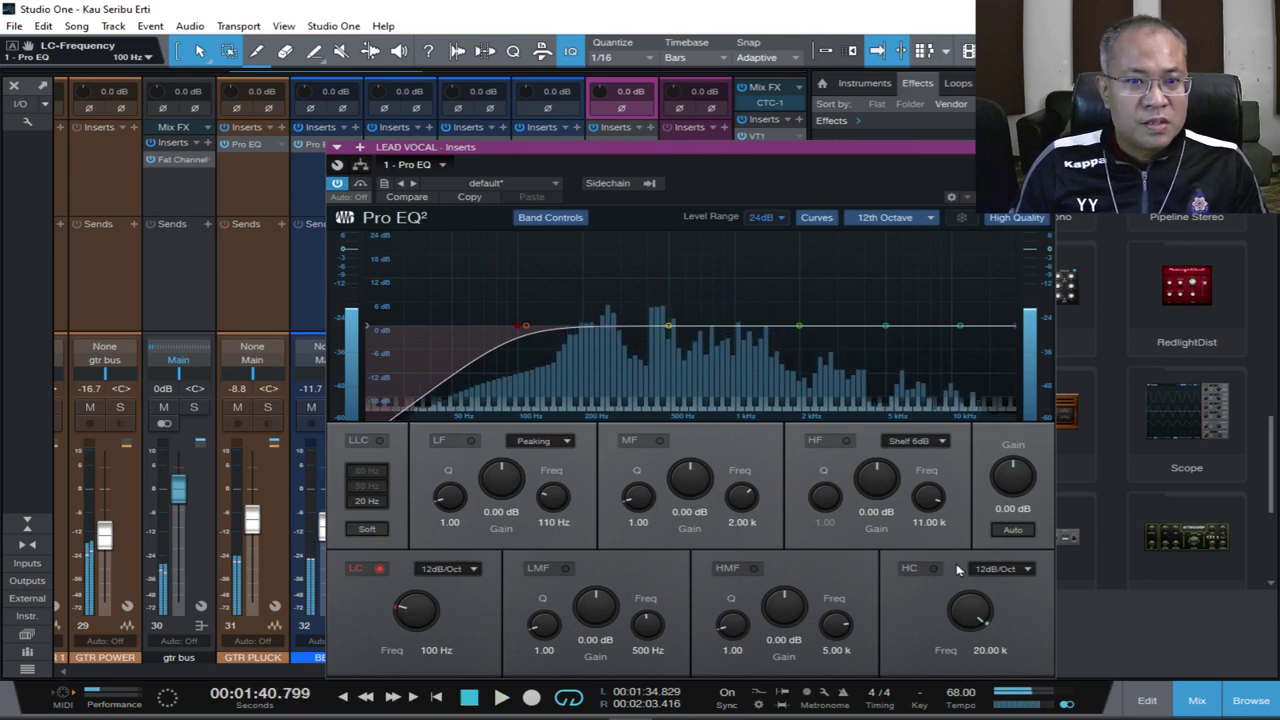
Enable the high cut on the lead vocal's Pro EQ, set its frequency to 14 kHz and audition the result.
click(933, 568)
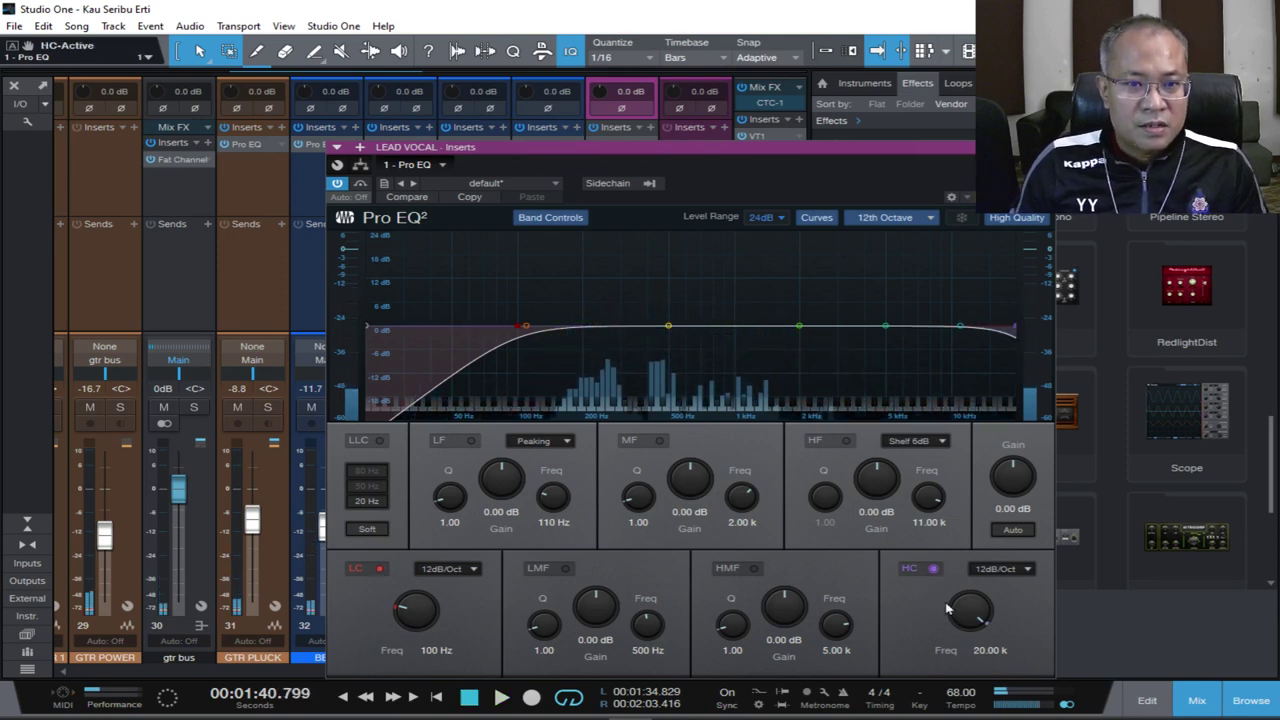
click(990, 650)
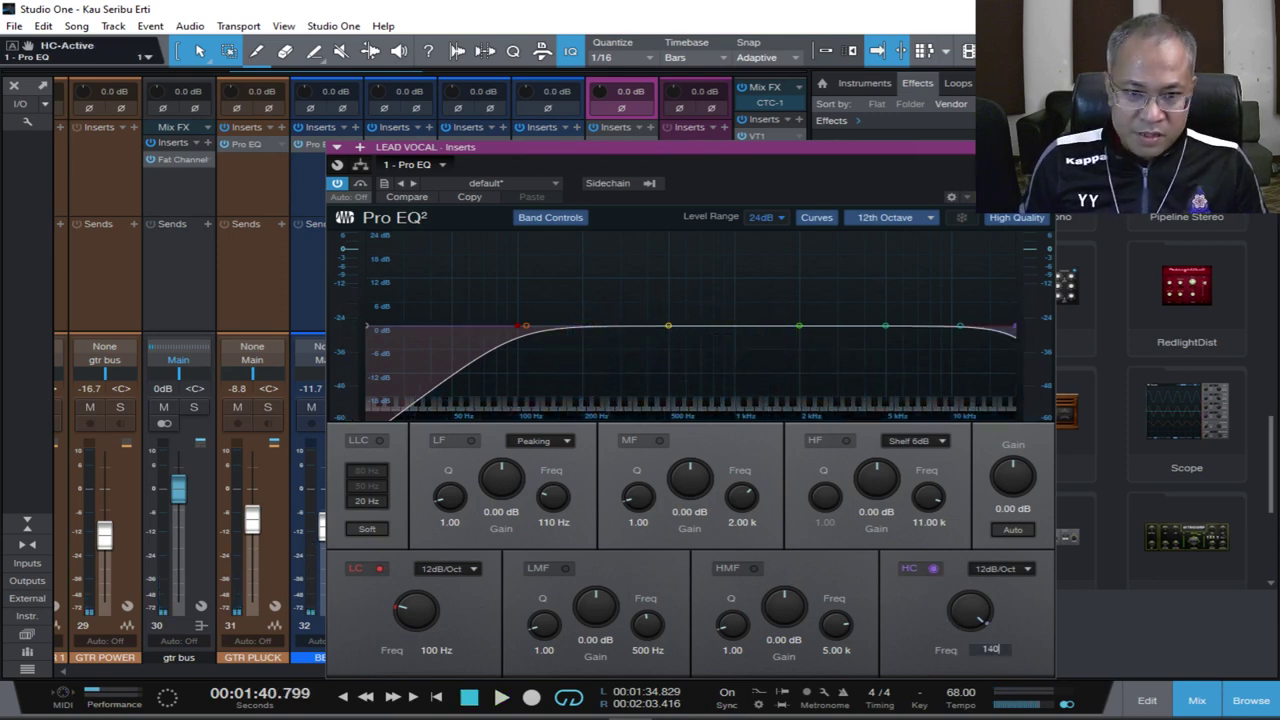
key(Return)
key(space)
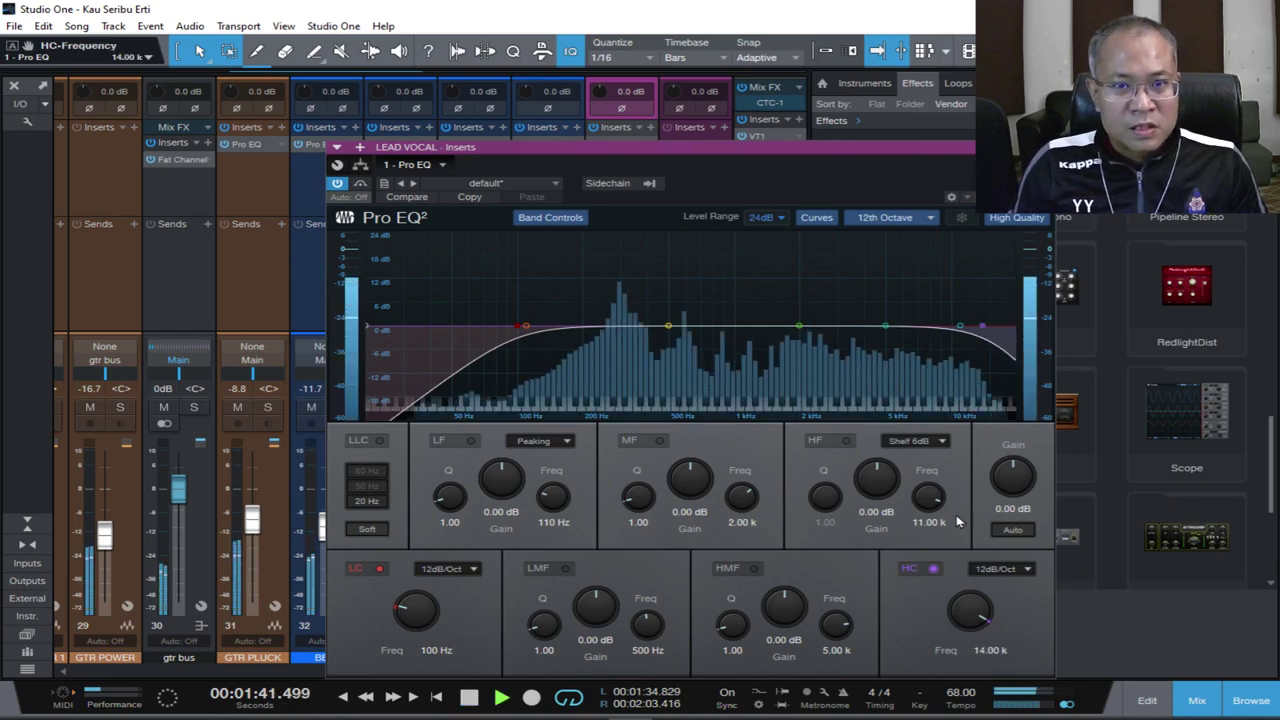
key(space)
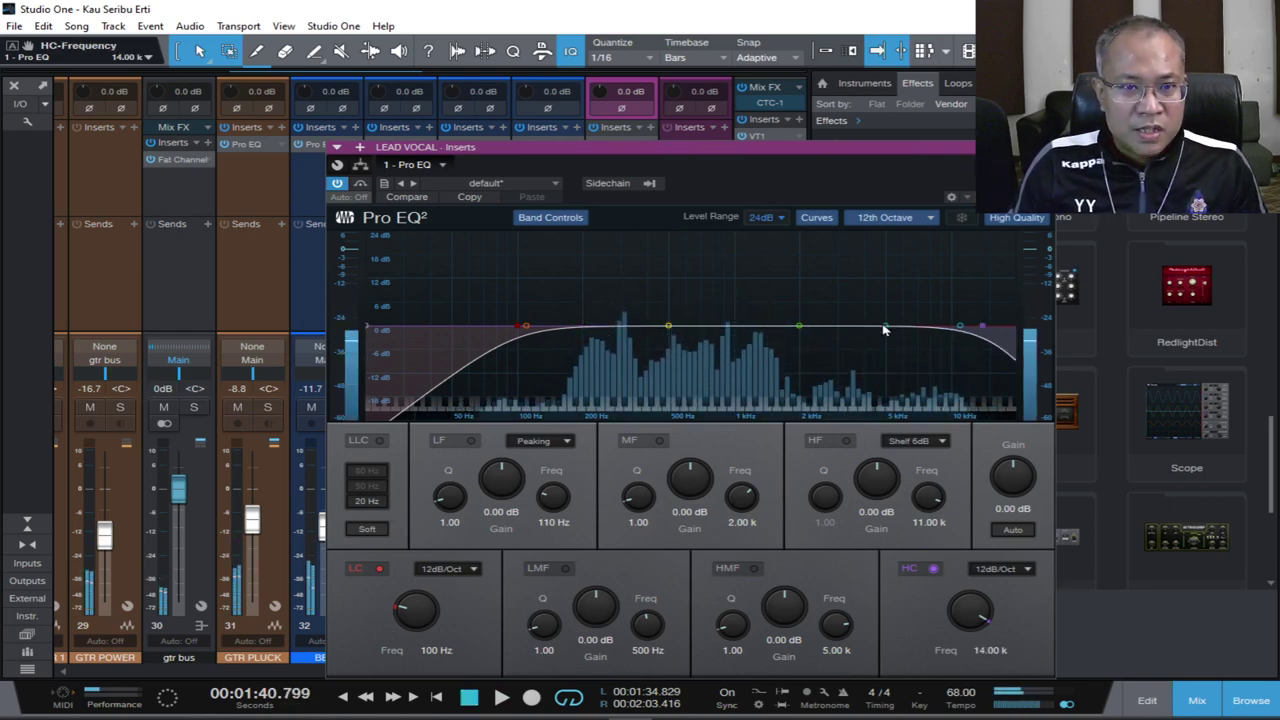
Boost the lead vocal's high-mid band by about 4.76 dB at 10.53 kHz during playback, and close the EQ.
drag(960, 325, 957, 315)
key(space)
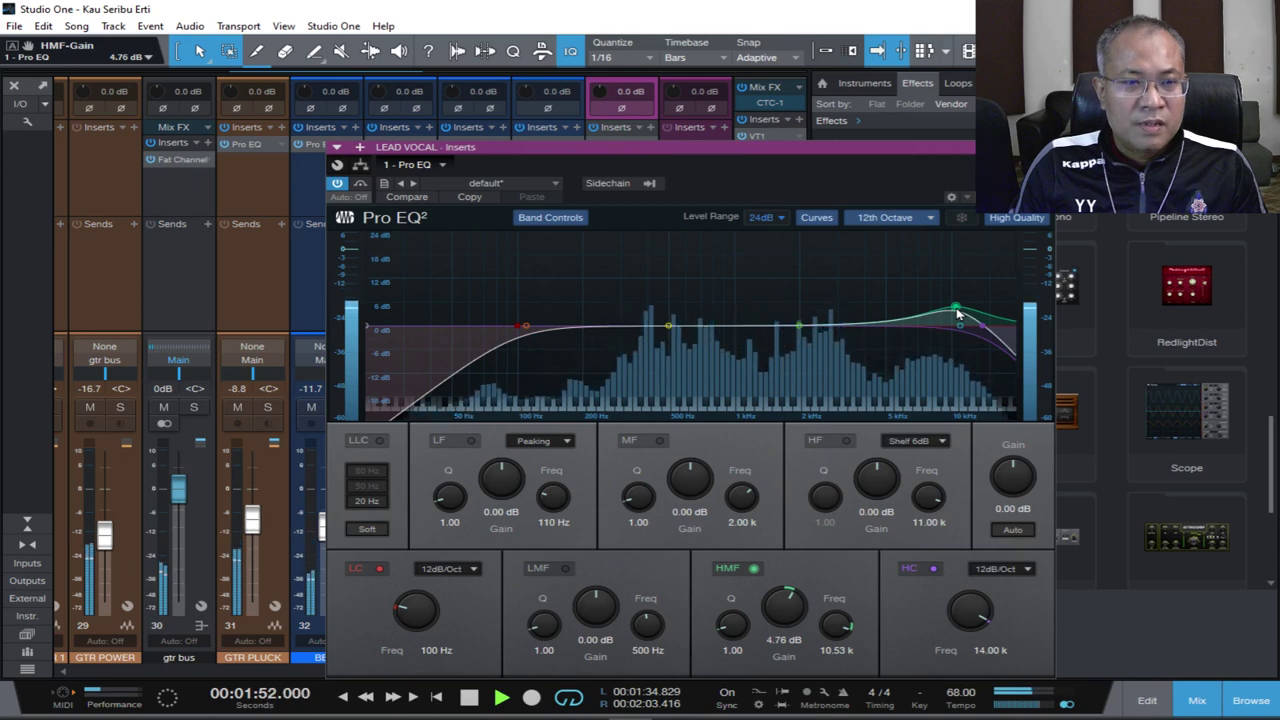
key(space)
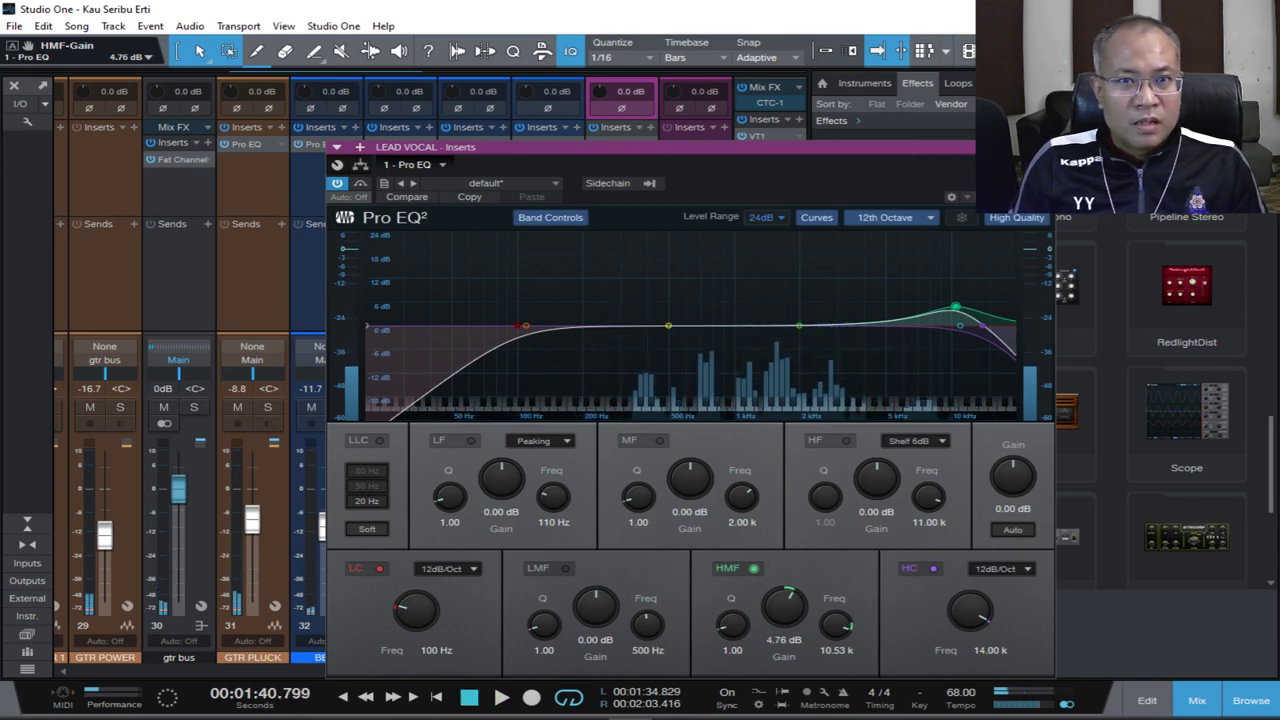
click(937, 256)
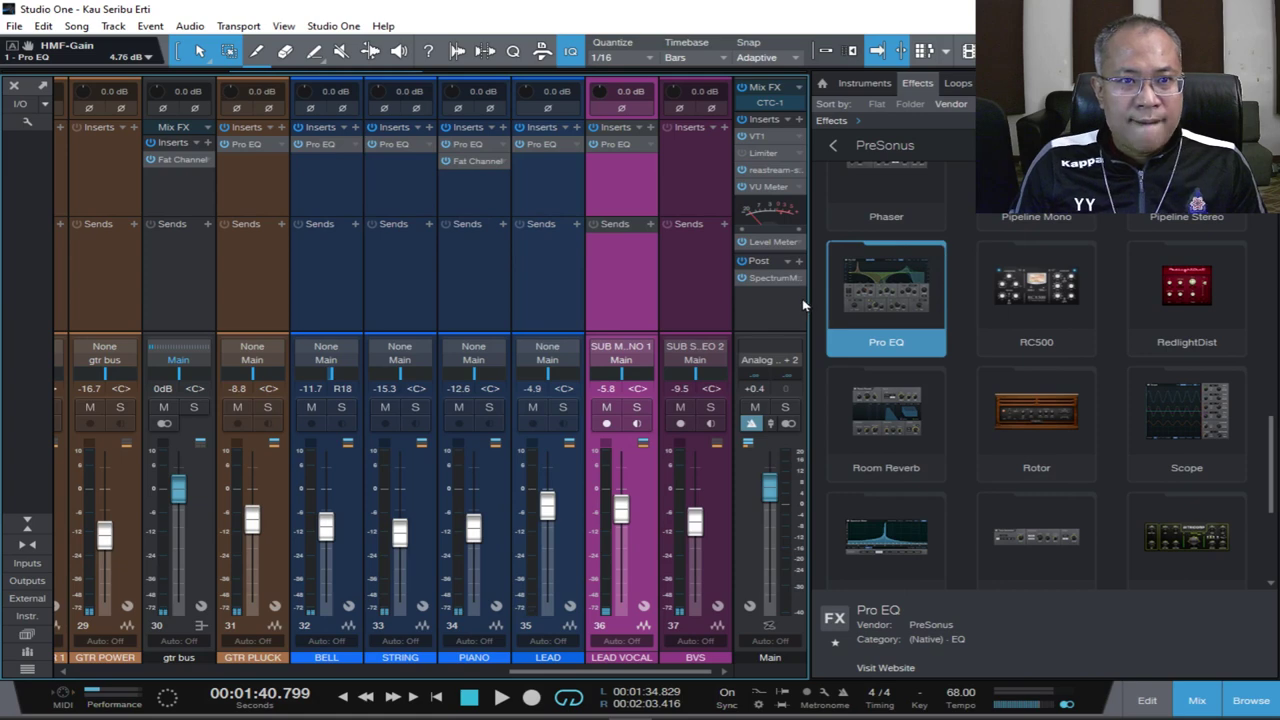
Insert a Fat Channel after the Pro EQ on the LEAD VOCAL channel and enable its compressor with the Tube model.
scroll(1023, 341, up, 6)
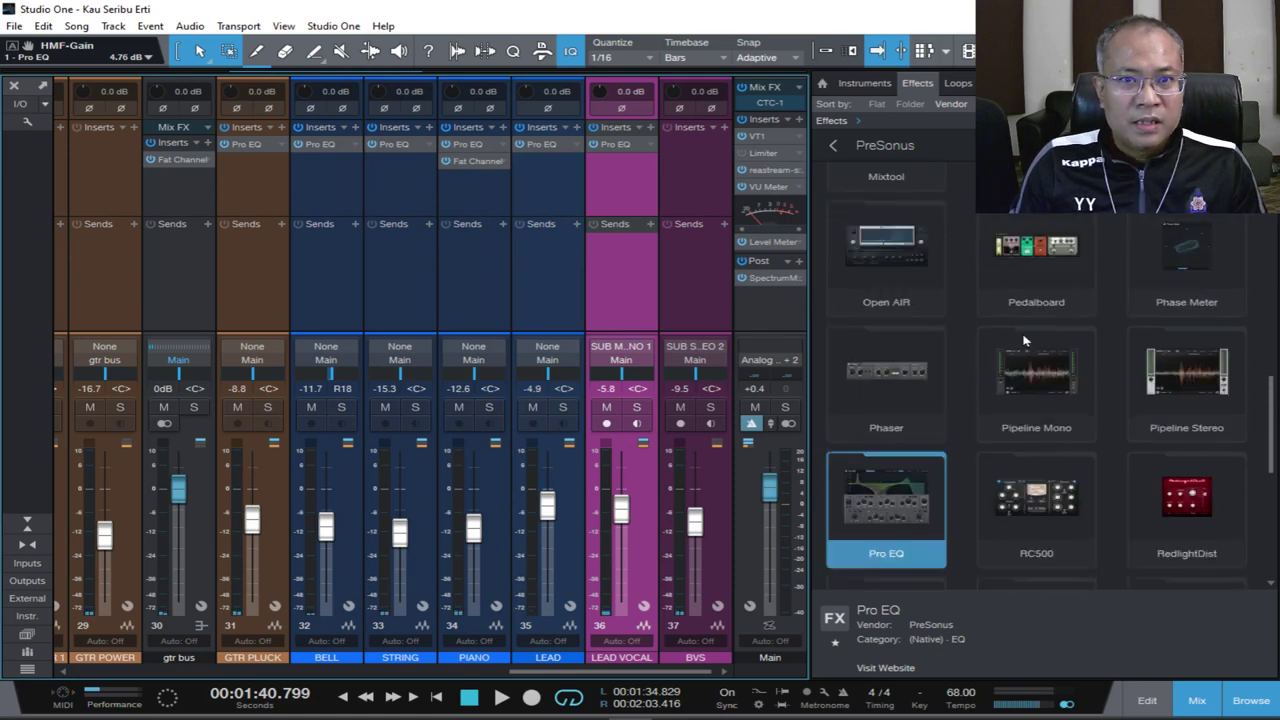
scroll(1023, 341, up, 2)
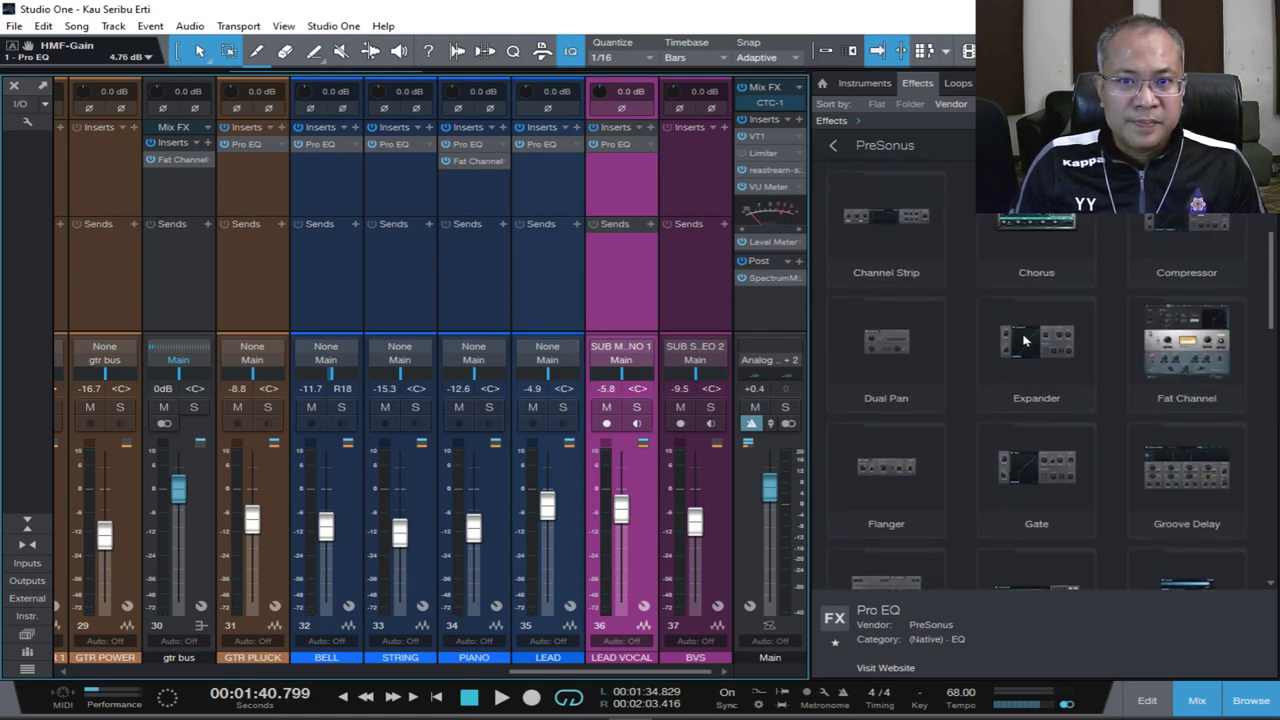
drag(1208, 352, 614, 195)
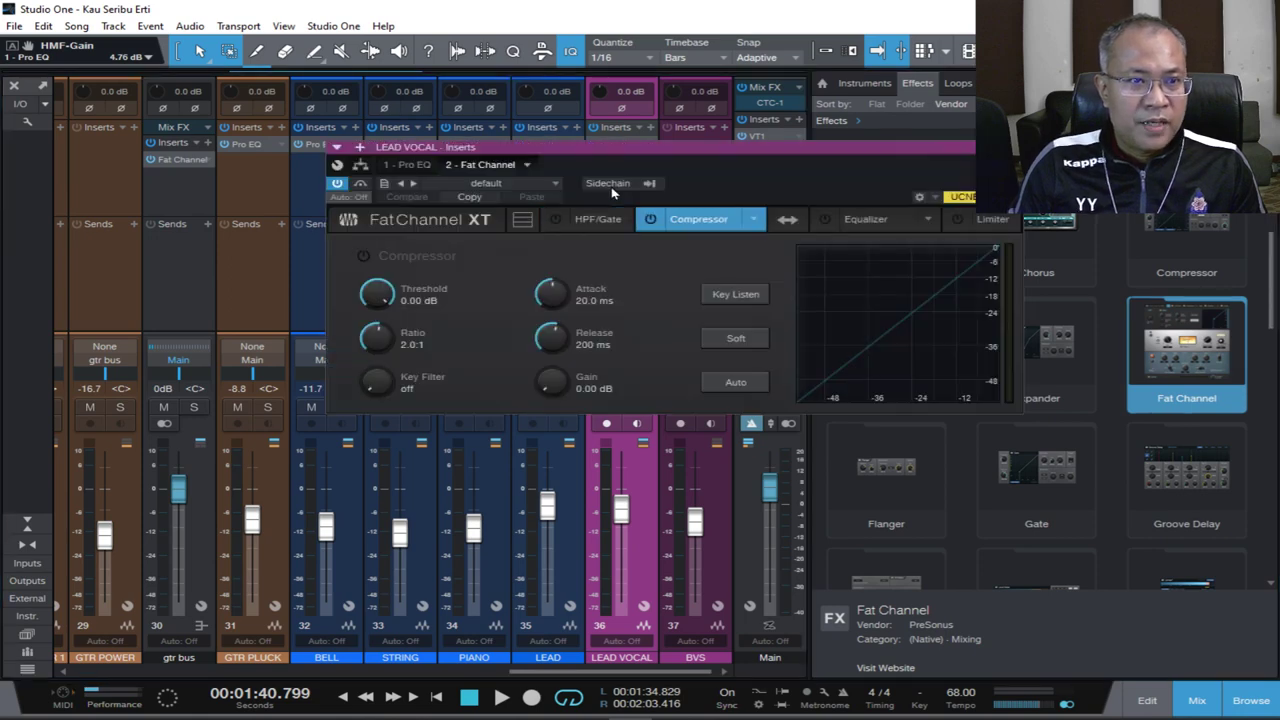
click(649, 219)
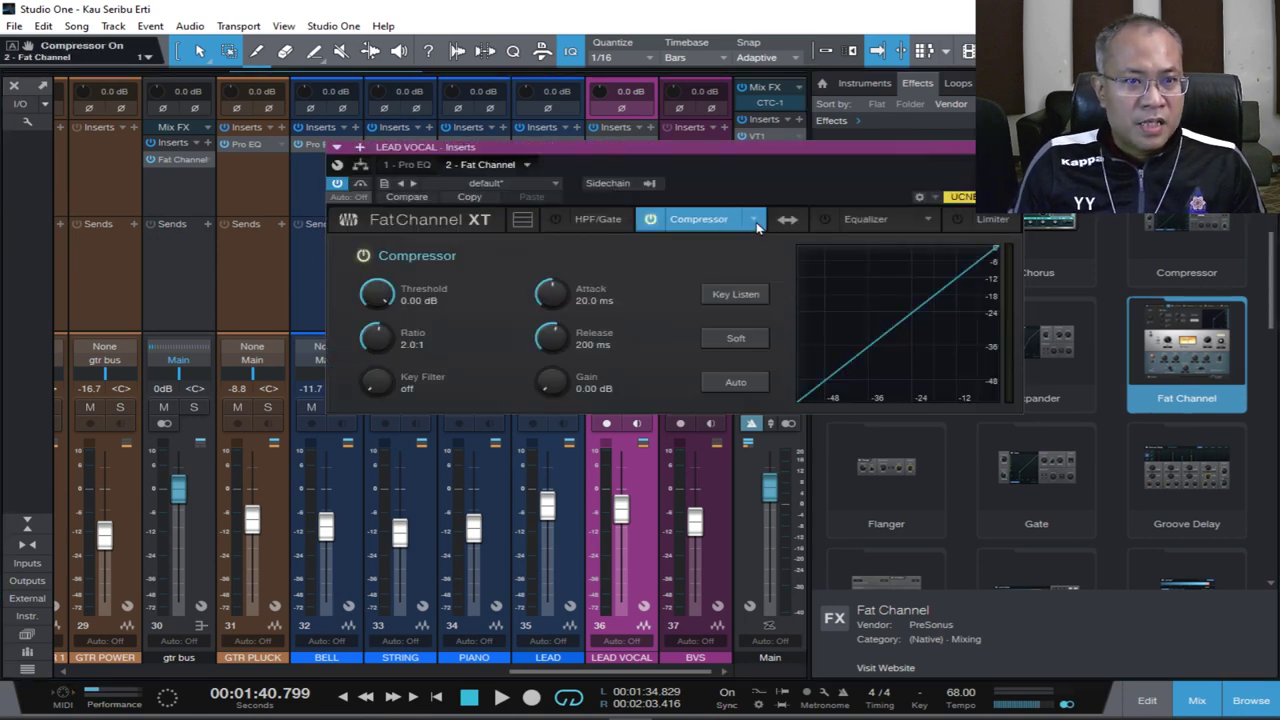
click(755, 220)
click(708, 294)
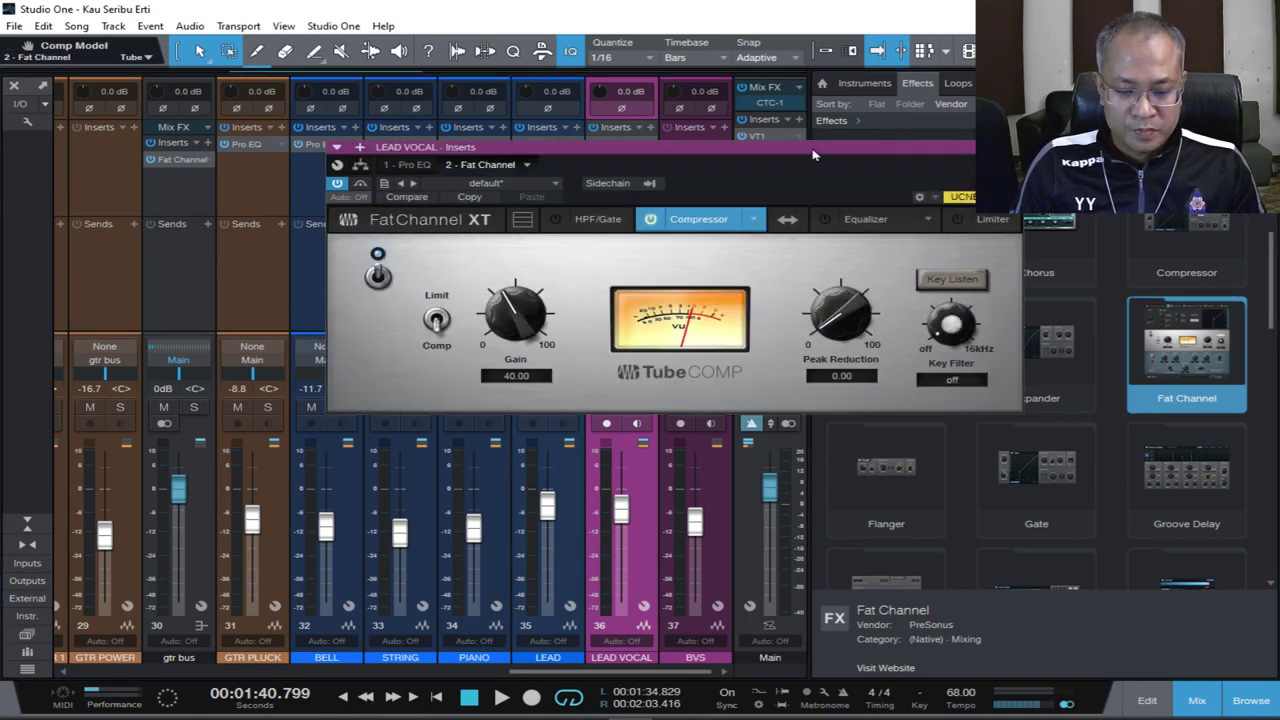
drag(812, 155, 660, 138)
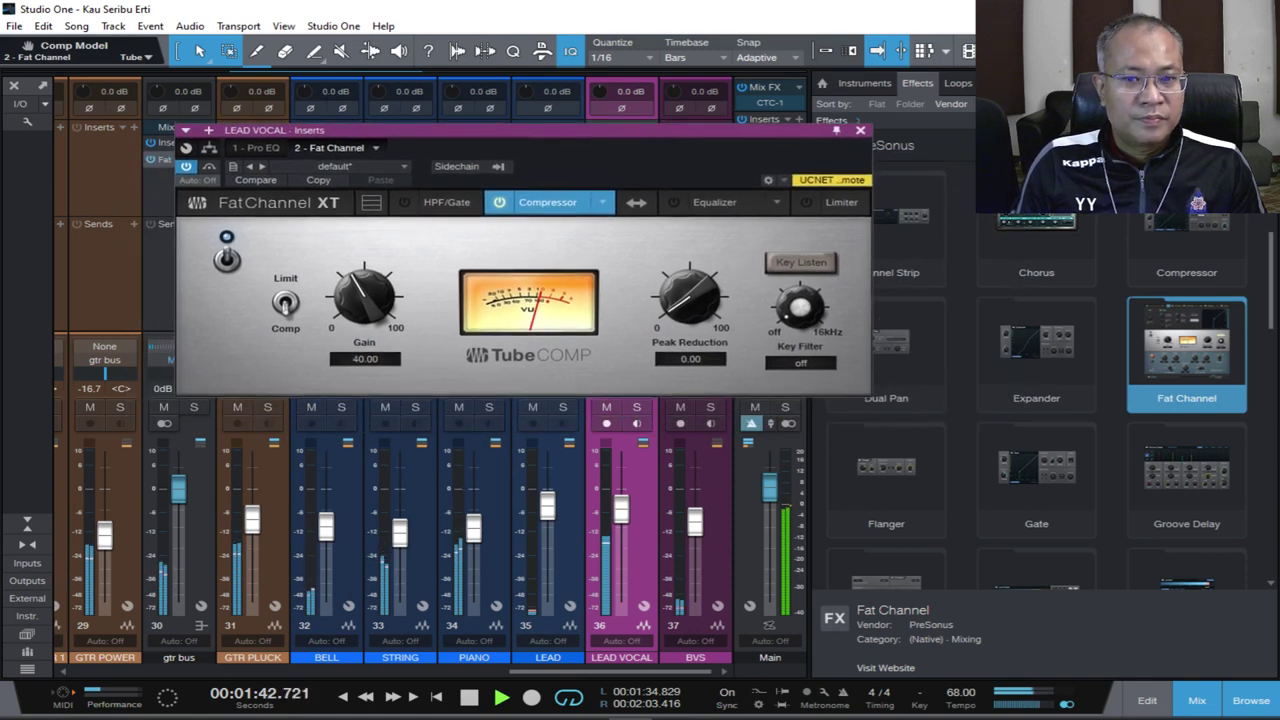
Raise the lead vocal tube compressor's peak reduction to 61.50 while replaying the song, with the effects browser hidden.
click(1251, 700)
key(space)
drag(684, 298, 699, 270)
key(space)
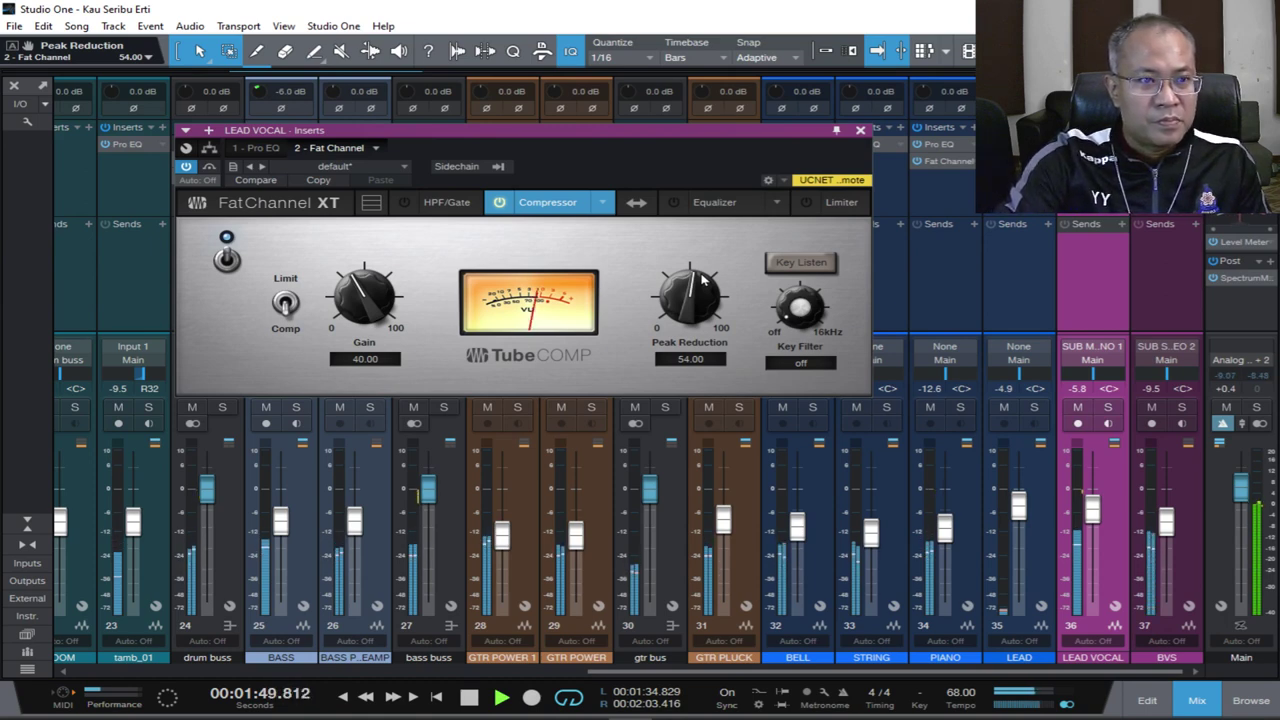
key(space)
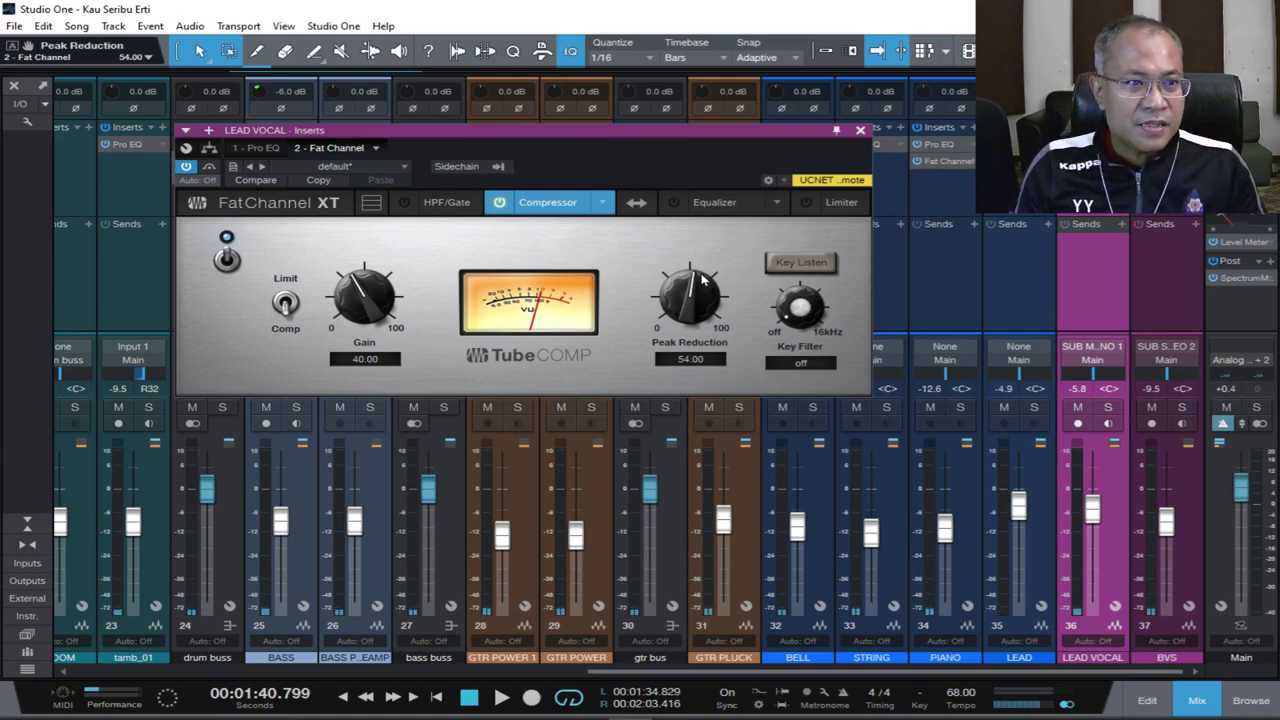
key(space)
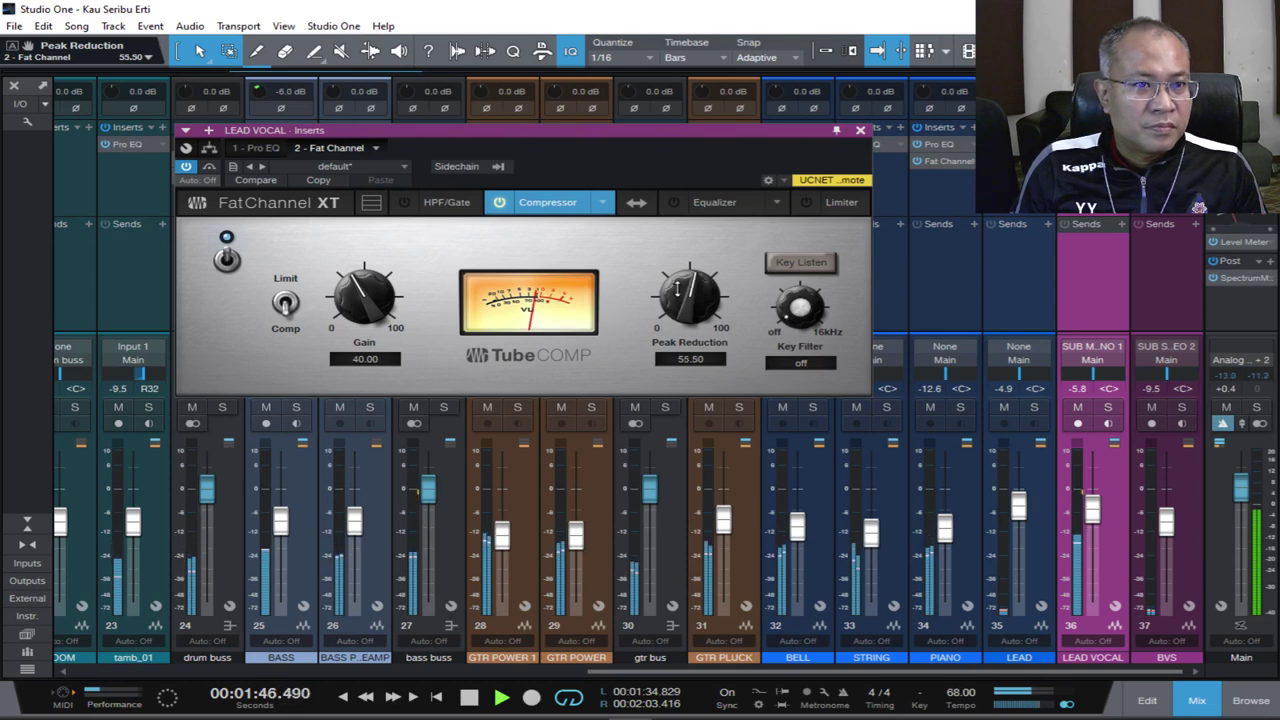
drag(677, 289, 680, 283)
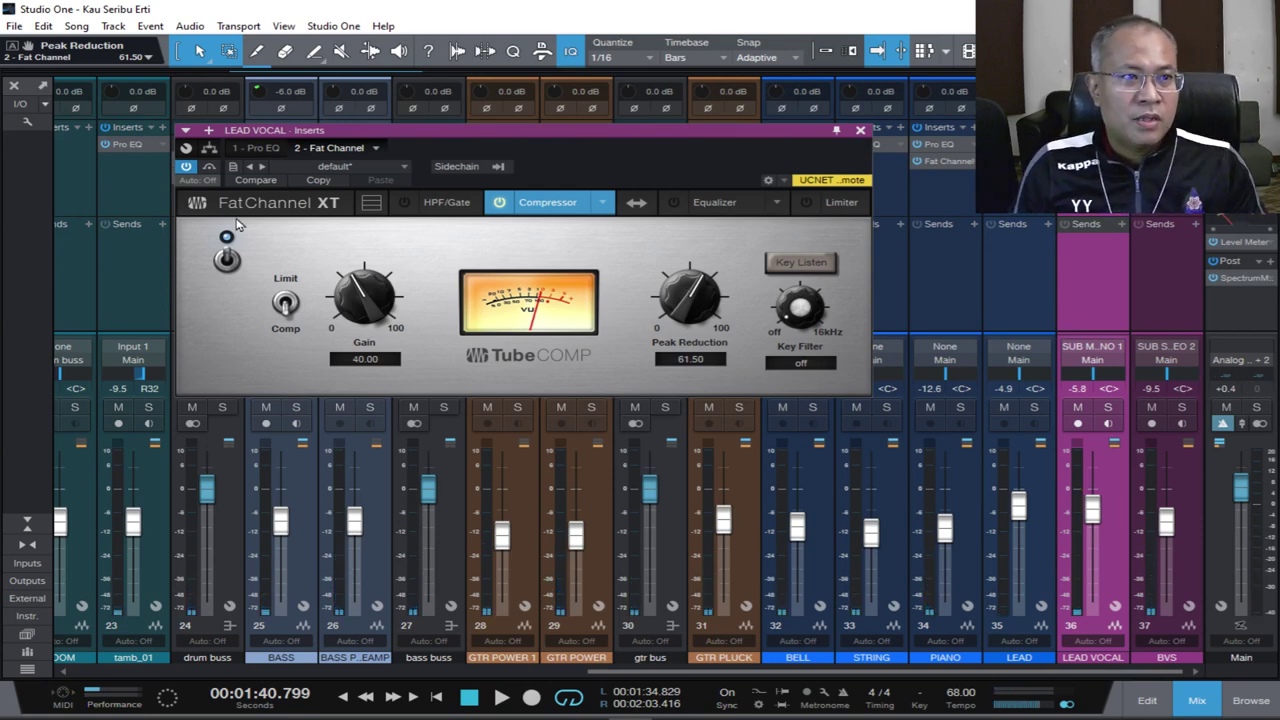
Compare the lead vocal with Fat Channel bypassed and active during playback, and raise the tube compressor's gain to 45.
key(space)
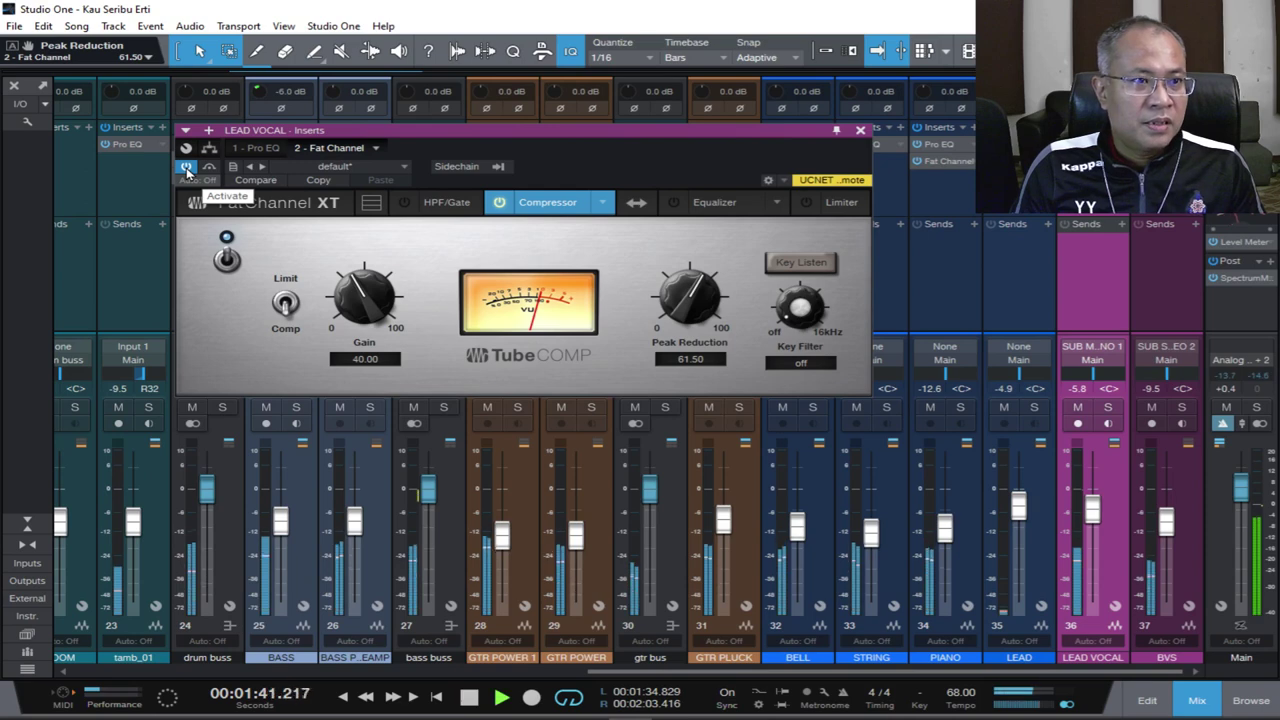
click(186, 168)
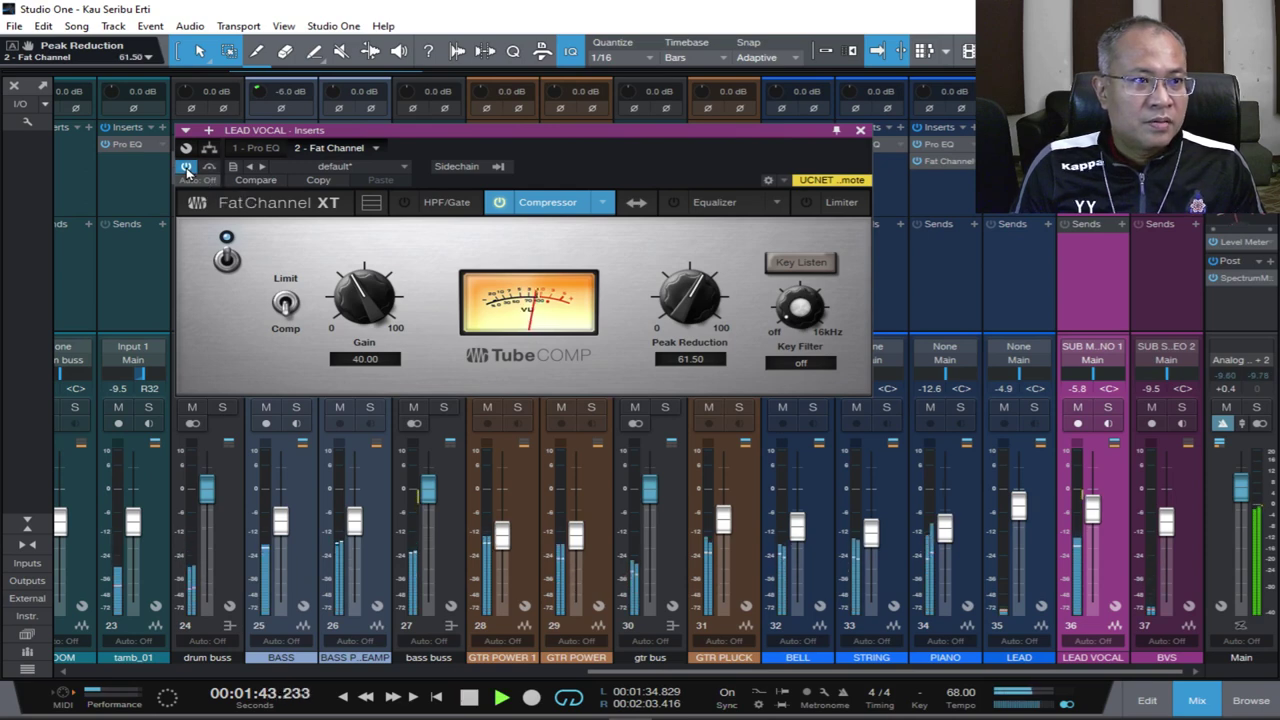
click(187, 170)
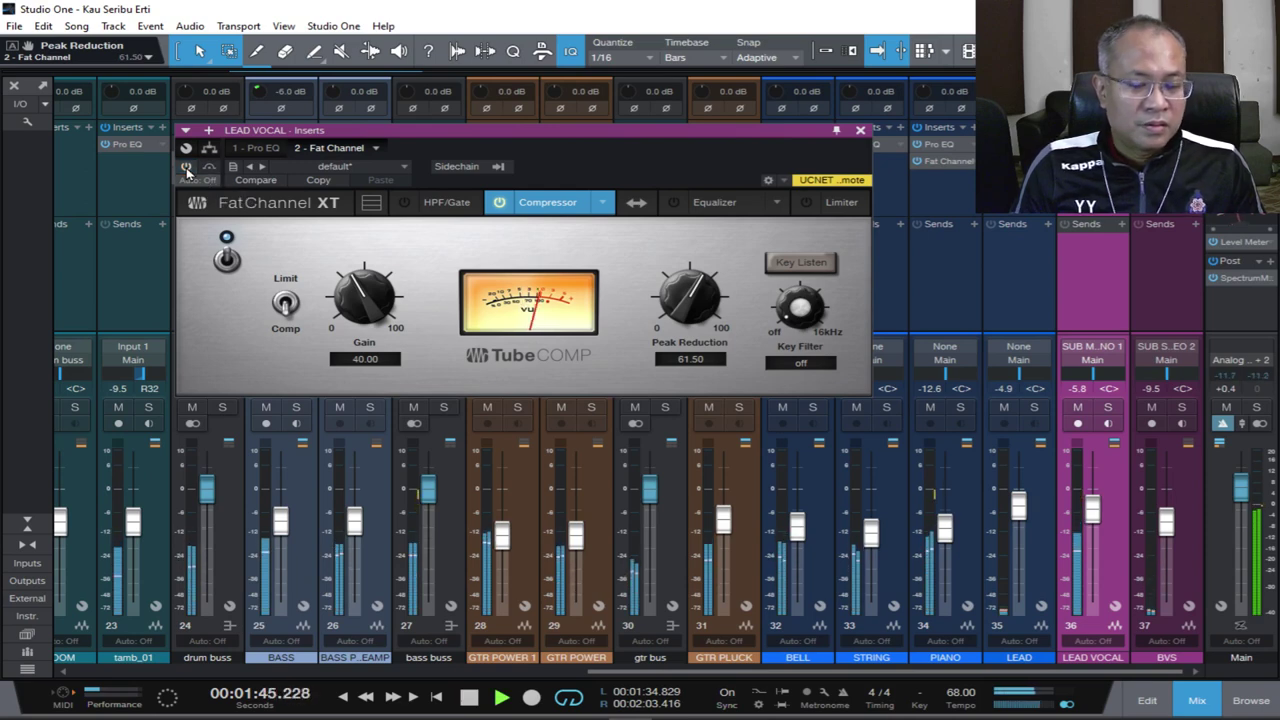
click(187, 170)
drag(361, 307, 361, 298)
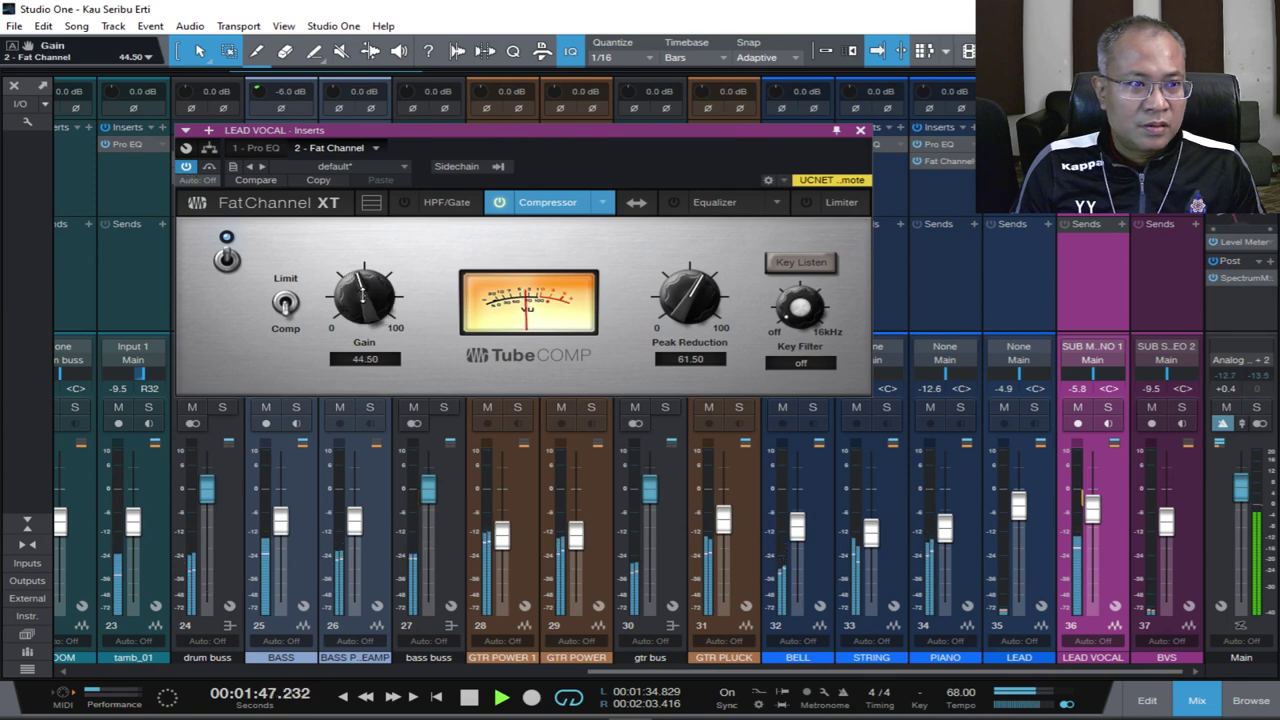
Compare the lead vocal with Fat Channel bypassed and active over repeated playback, and close the plug-in with it active.
click(187, 170)
key(space)
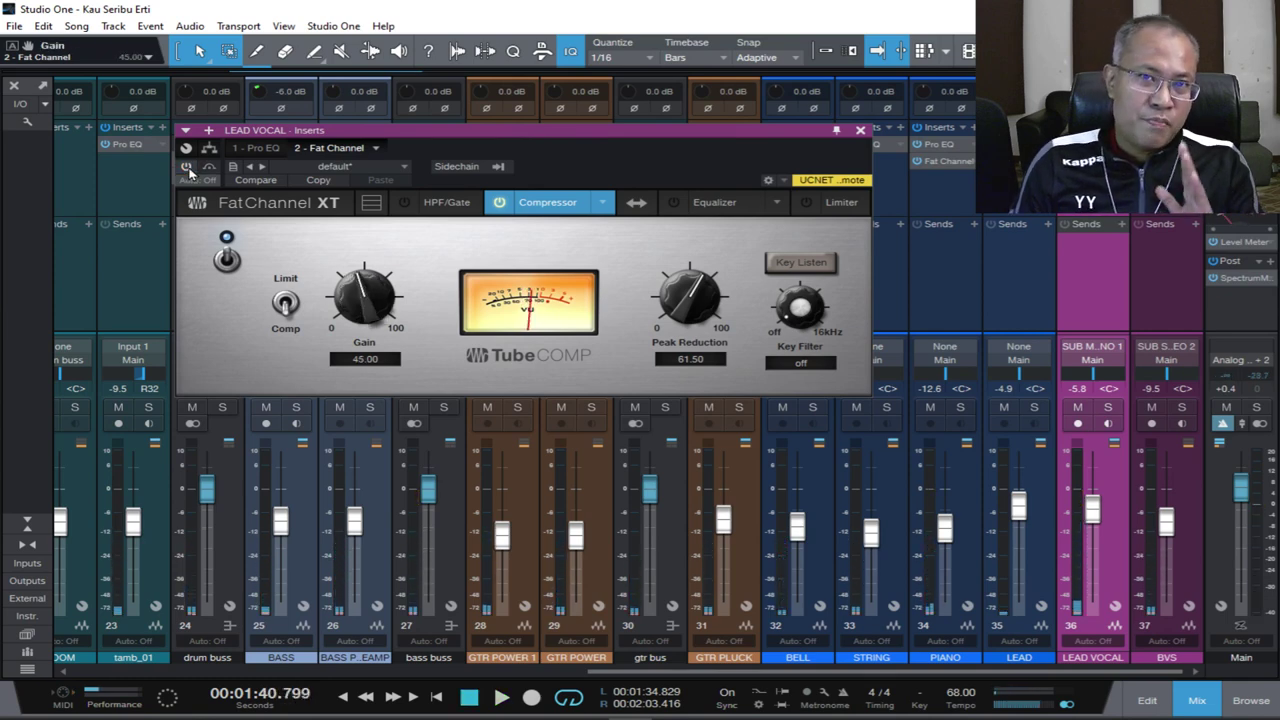
key(space)
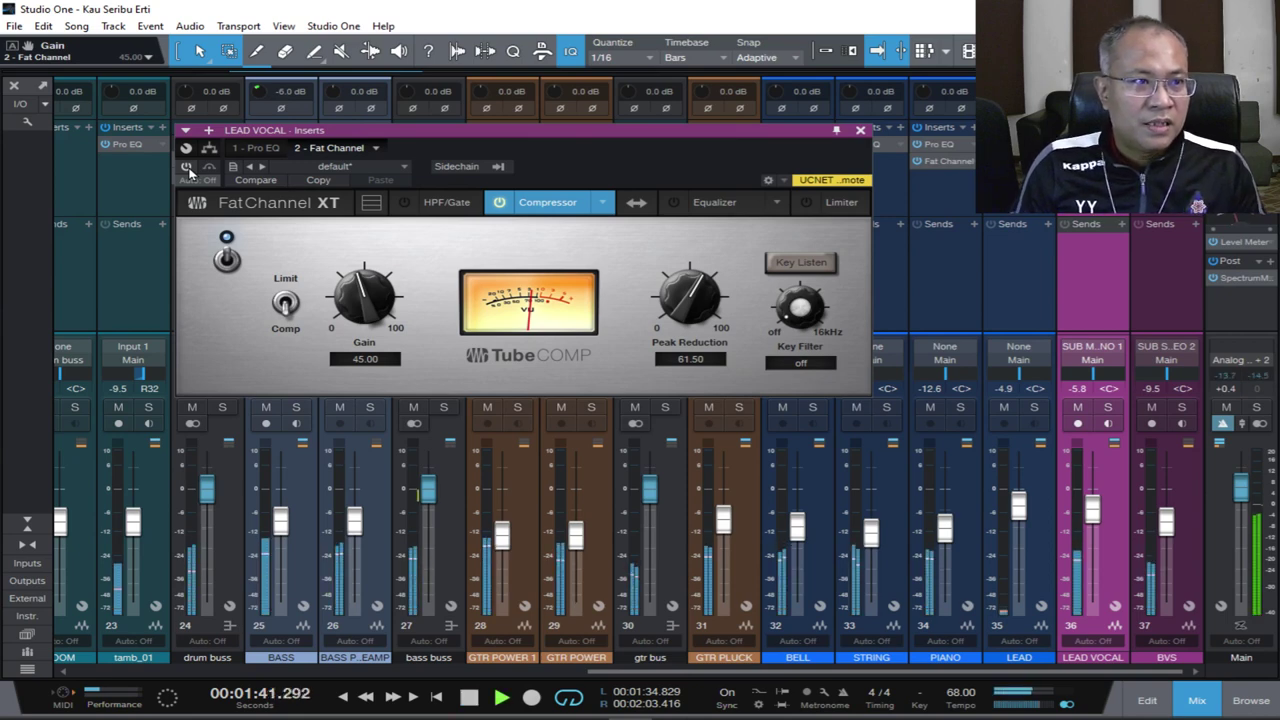
click(189, 170)
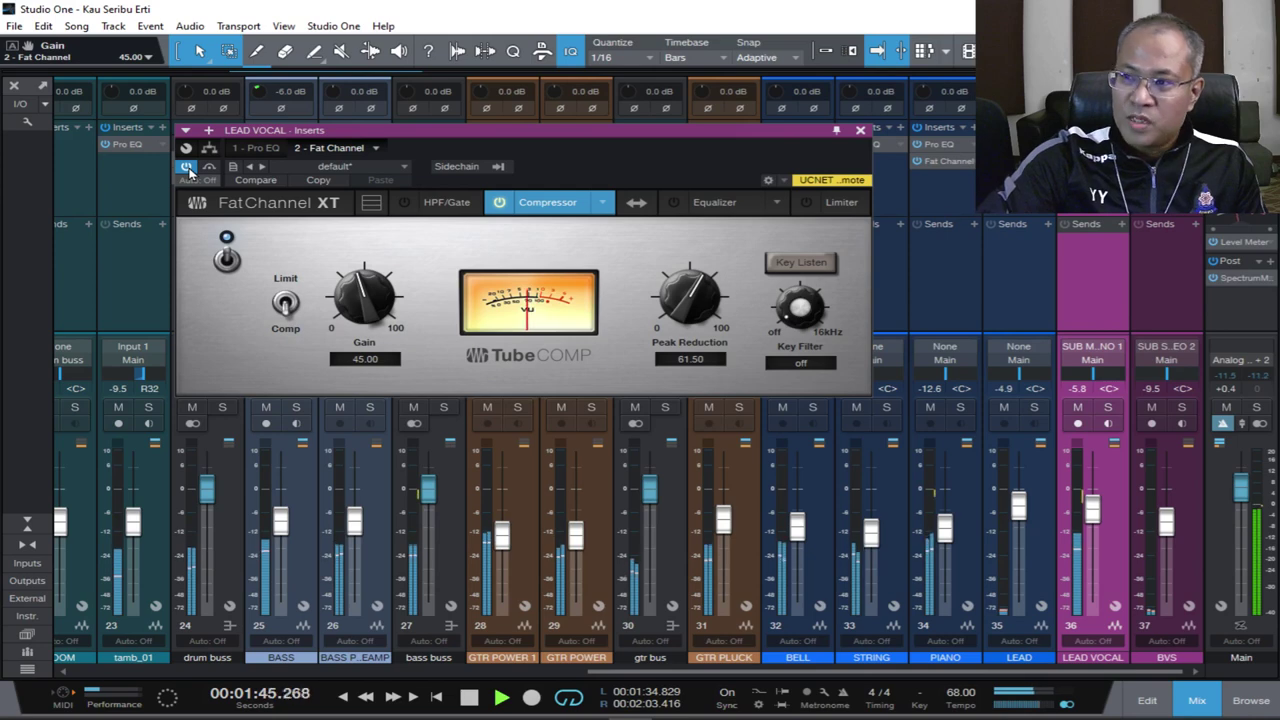
click(189, 170)
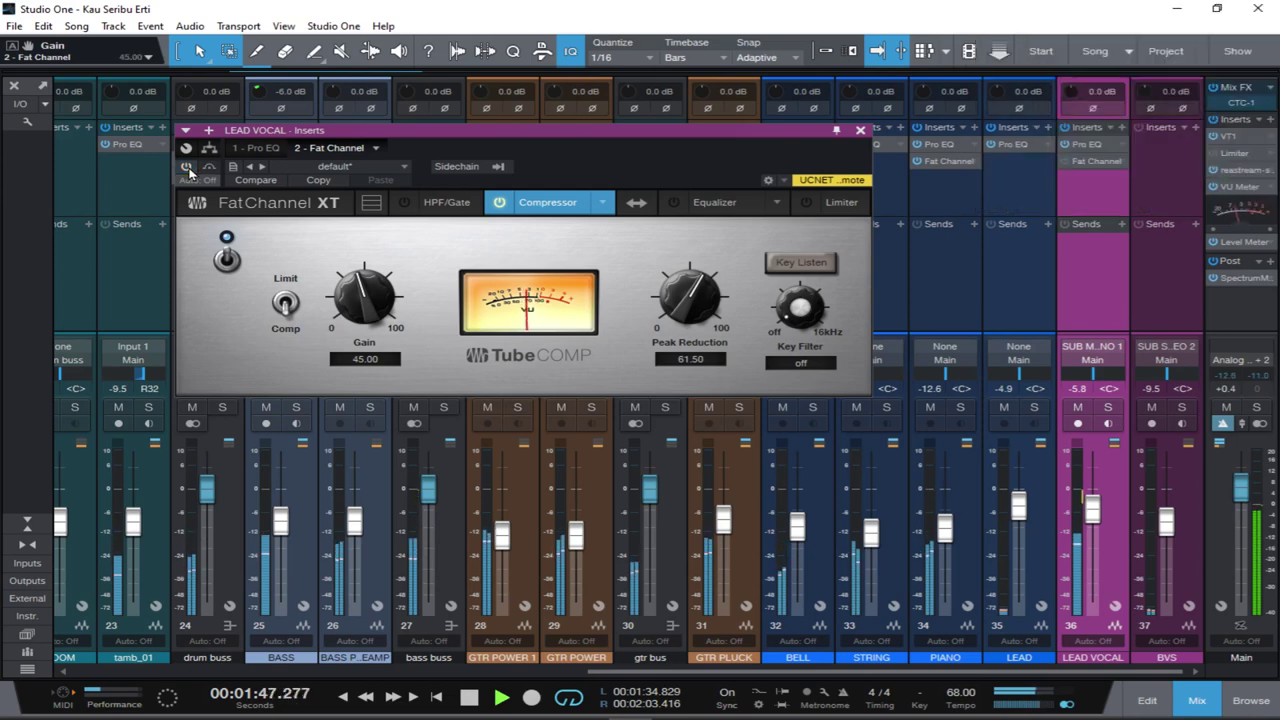
click(189, 170)
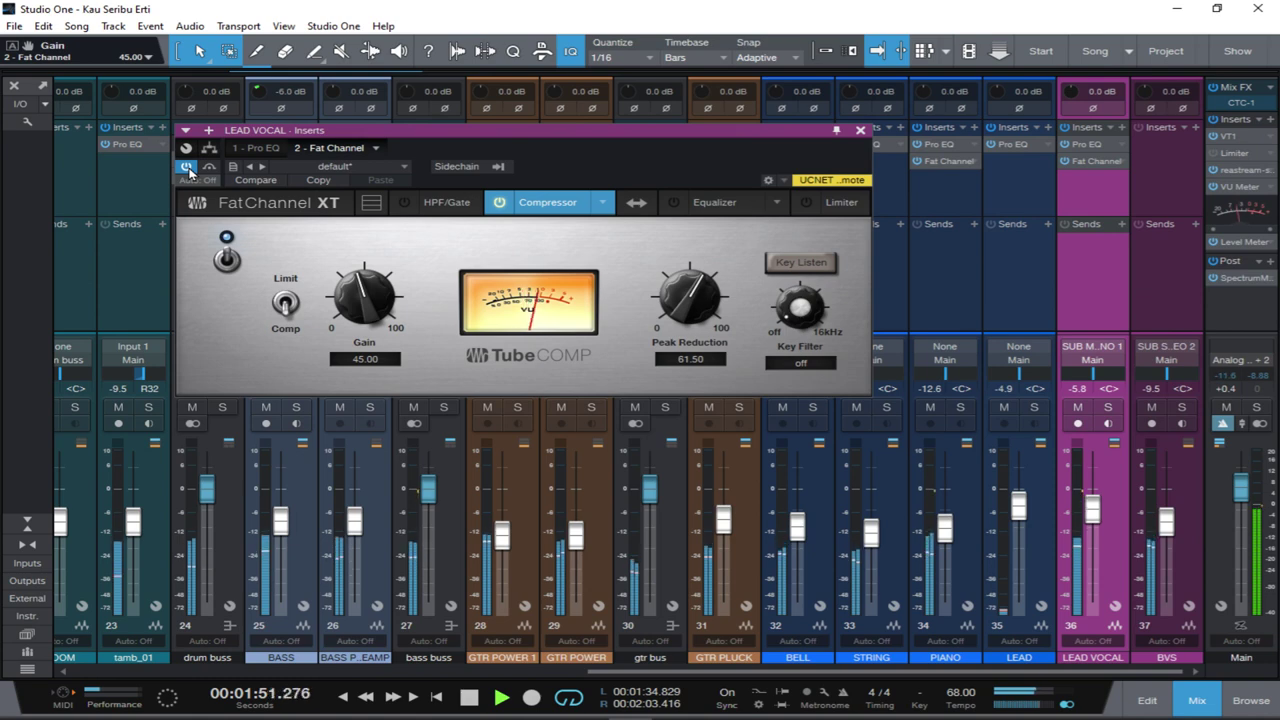
click(189, 170)
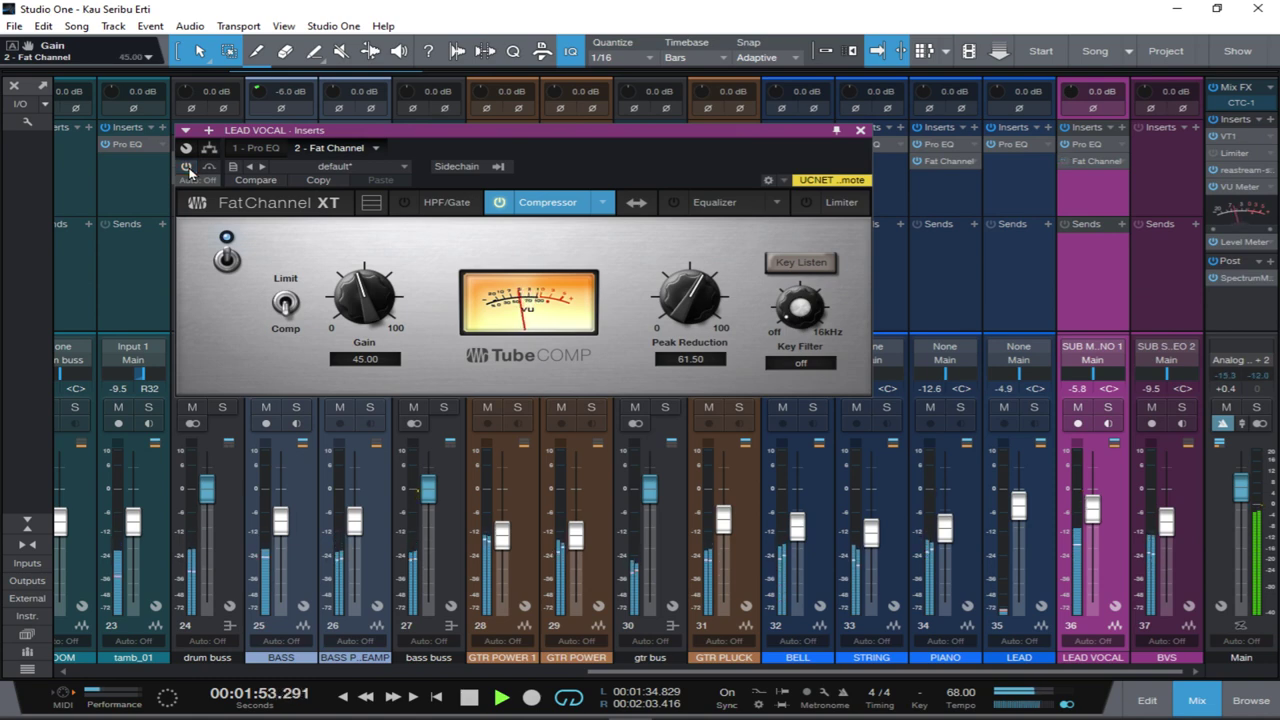
click(189, 170)
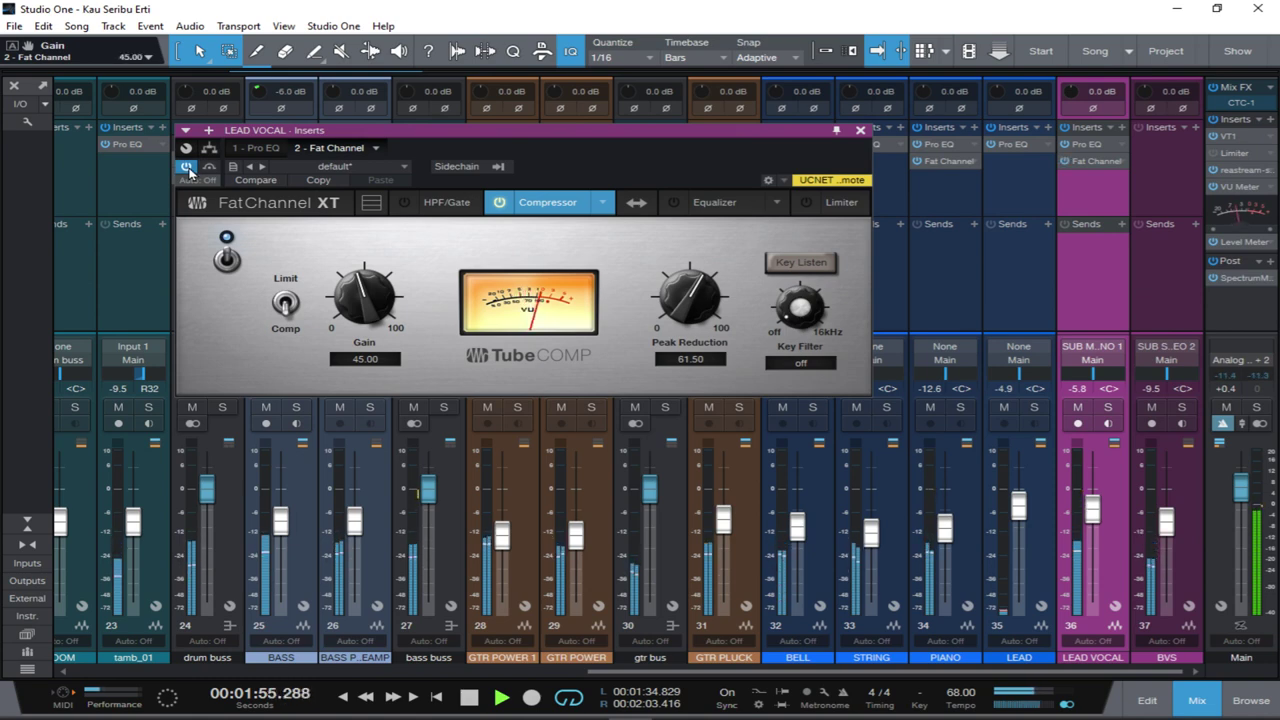
click(189, 170)
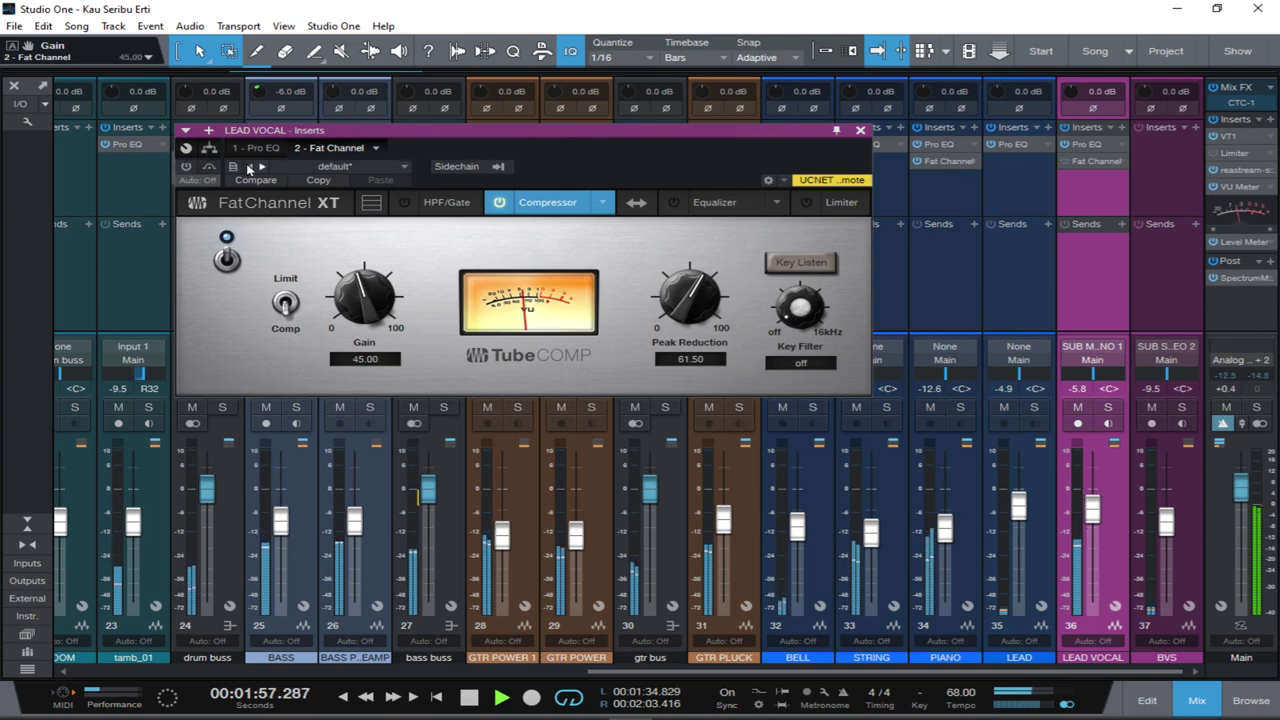
click(186, 170)
key(space)
click(860, 130)
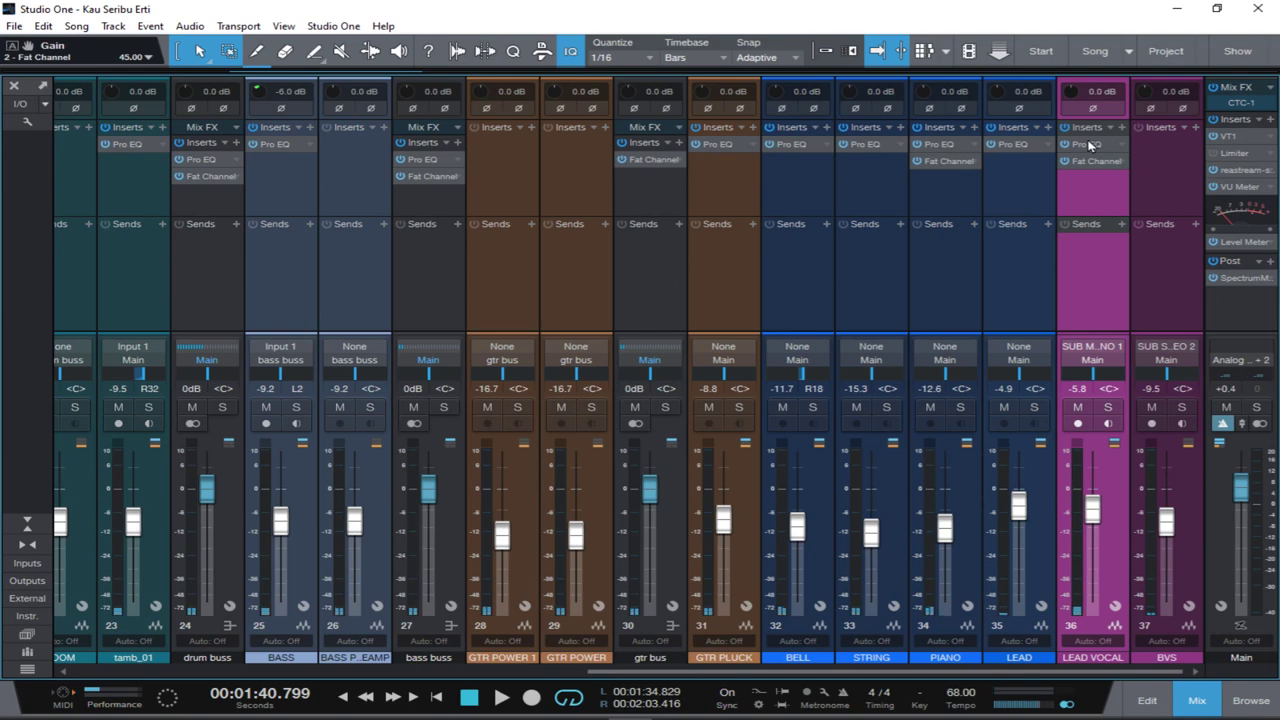
Copy the Pro EQ and Fat Channel inserts from LEAD VOCAL to the BVS channel, and close the plug-in window.
drag(1086, 150, 1160, 146)
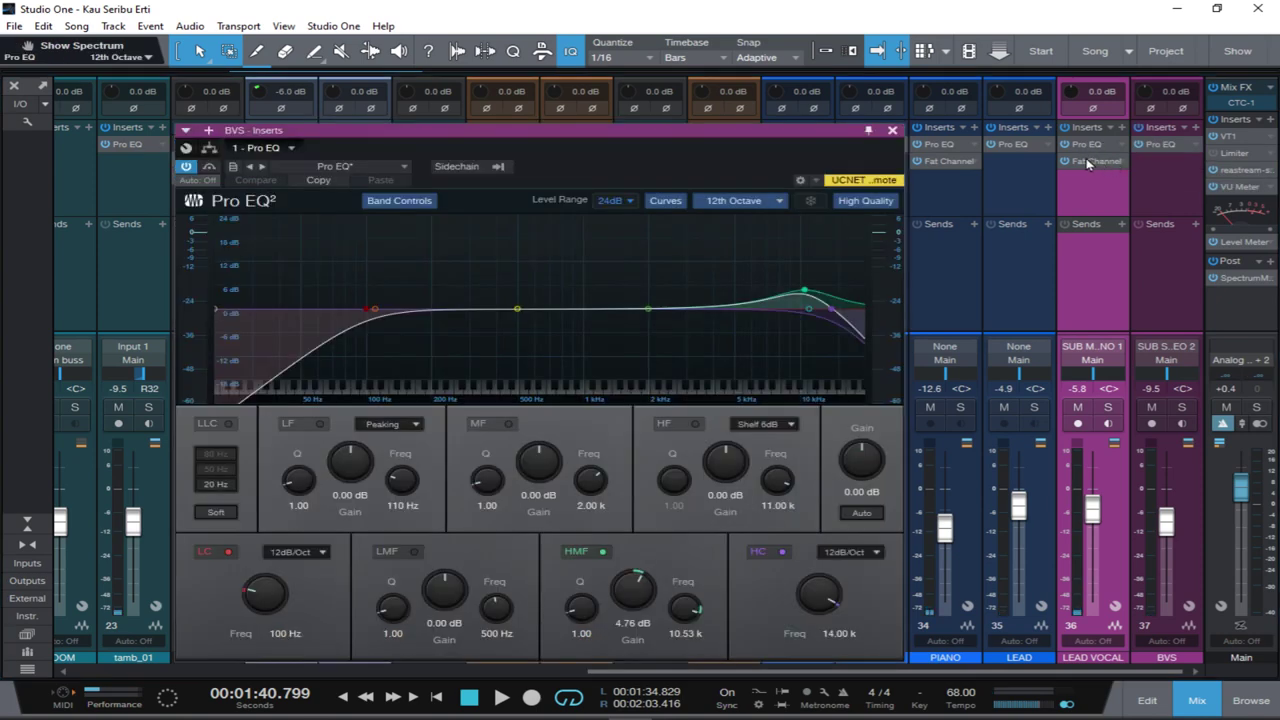
drag(1086, 167, 1158, 168)
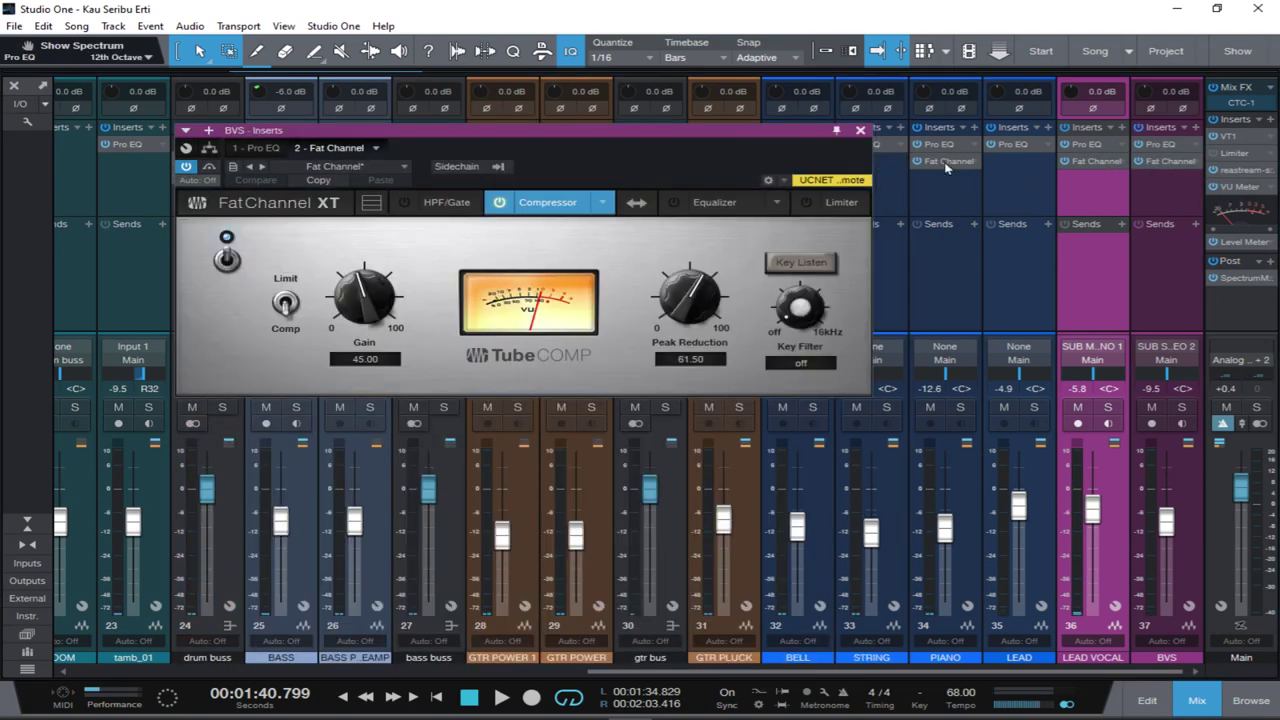
click(860, 131)
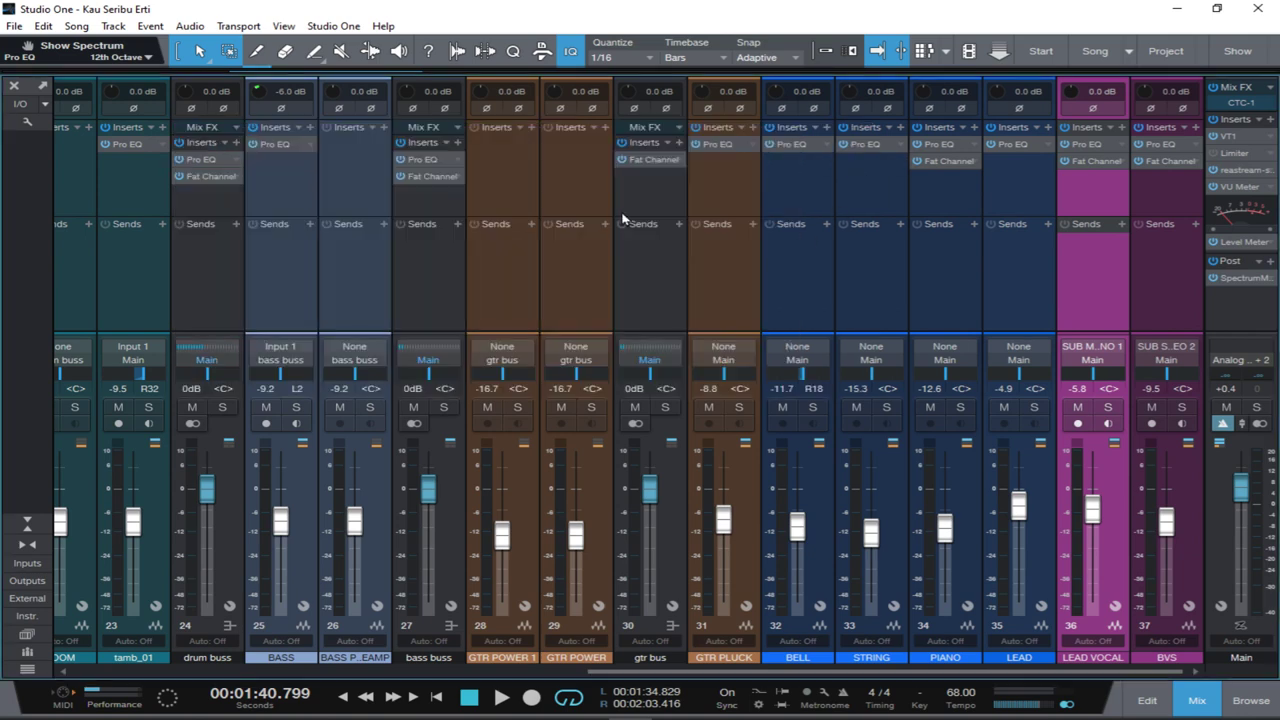
Raise the low-cut frequency of the BVS channel's Pro EQ to 193 Hz while the song plays, and close the EQ.
key(space)
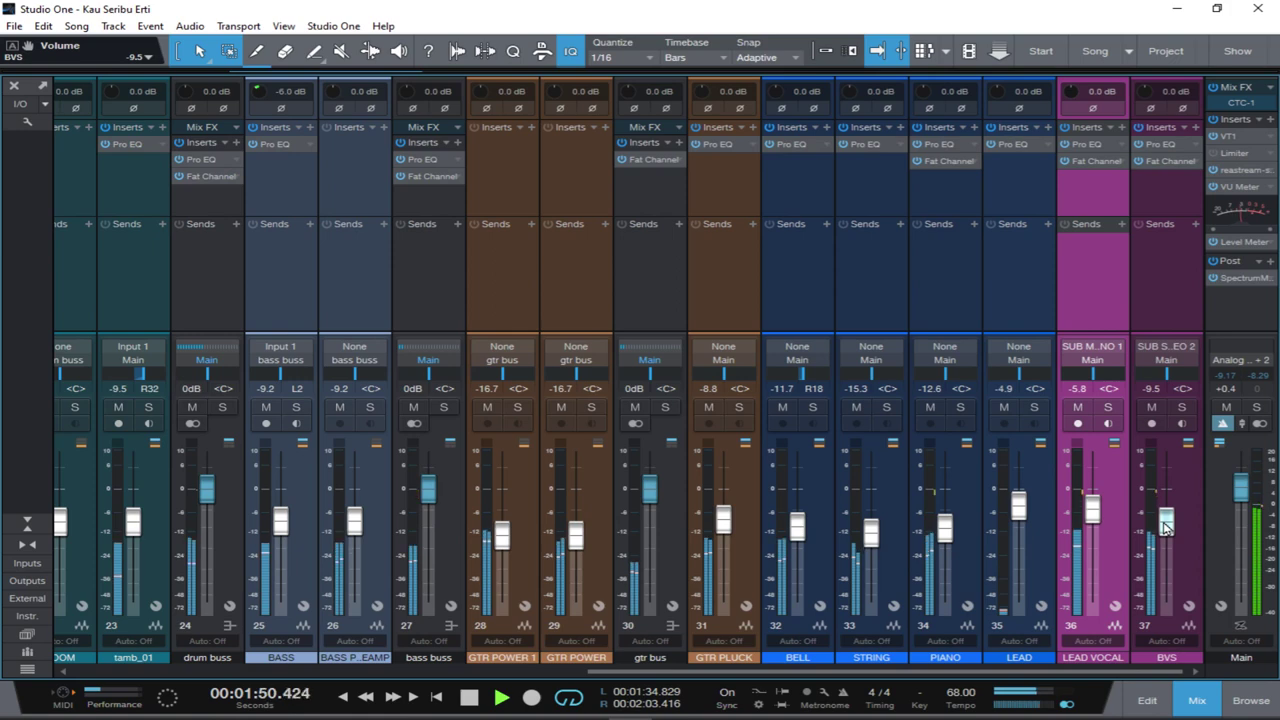
click(1162, 146)
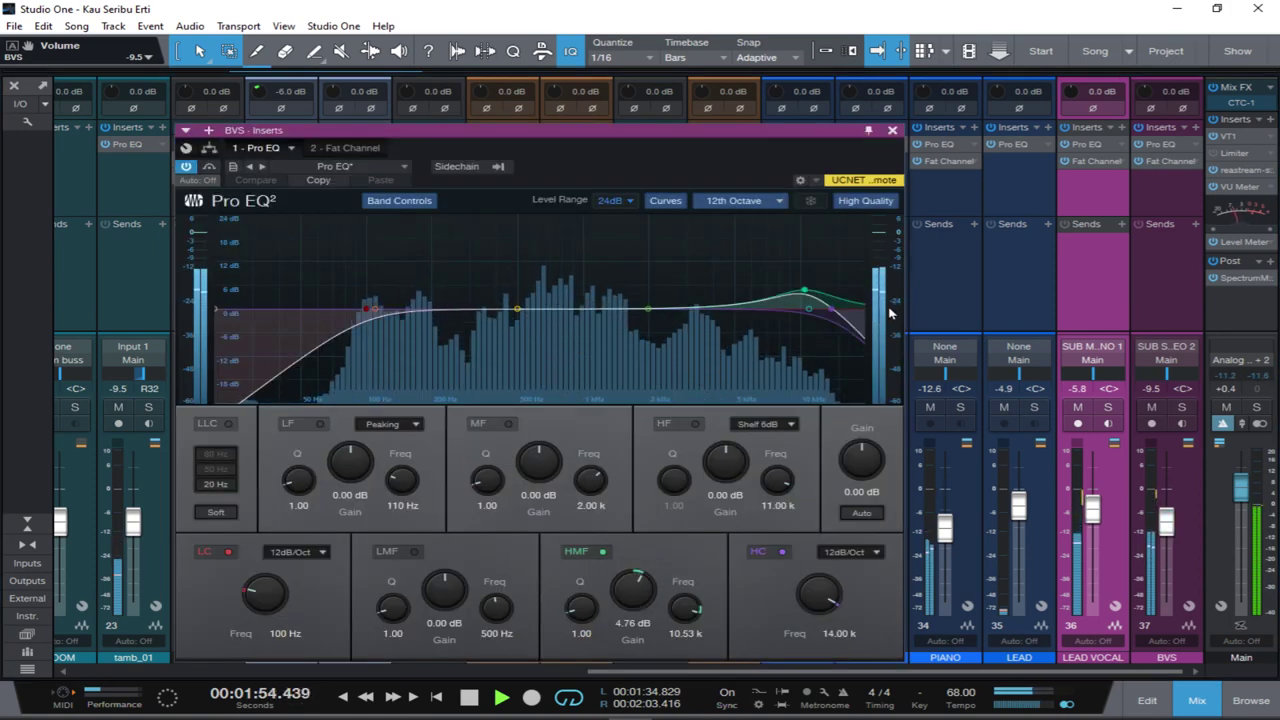
key(space)
click(282, 634)
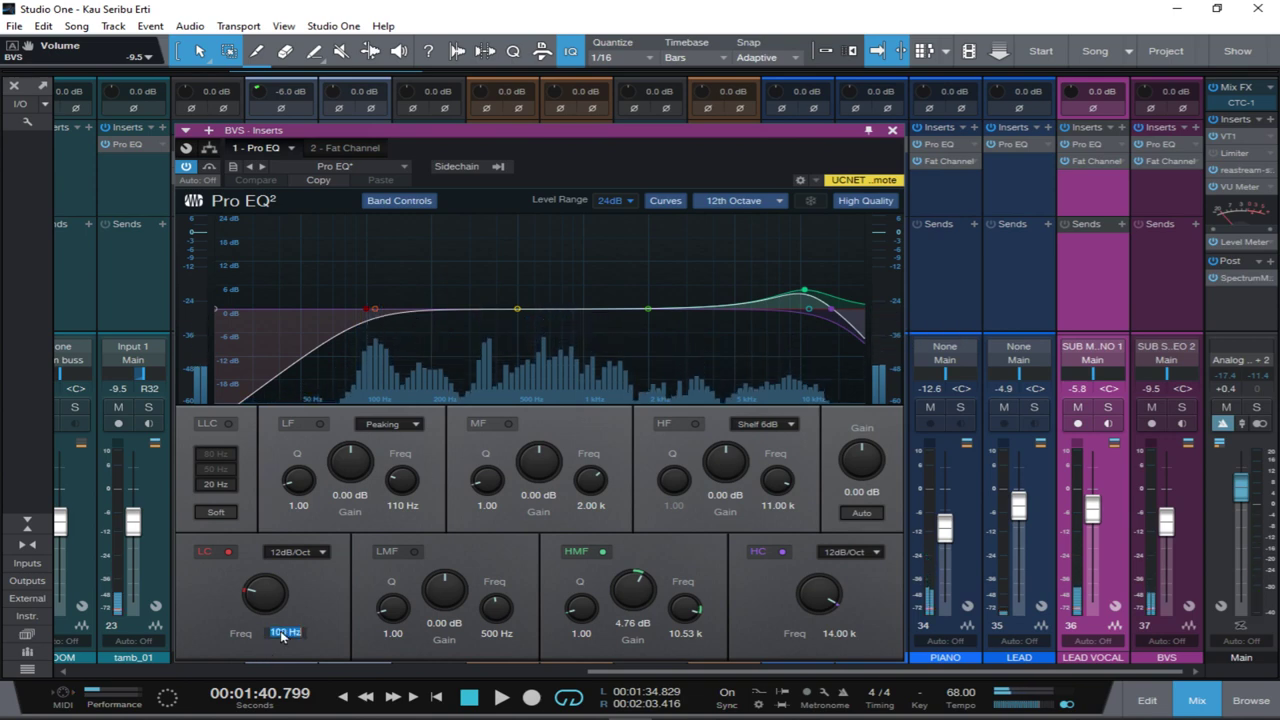
click(317, 604)
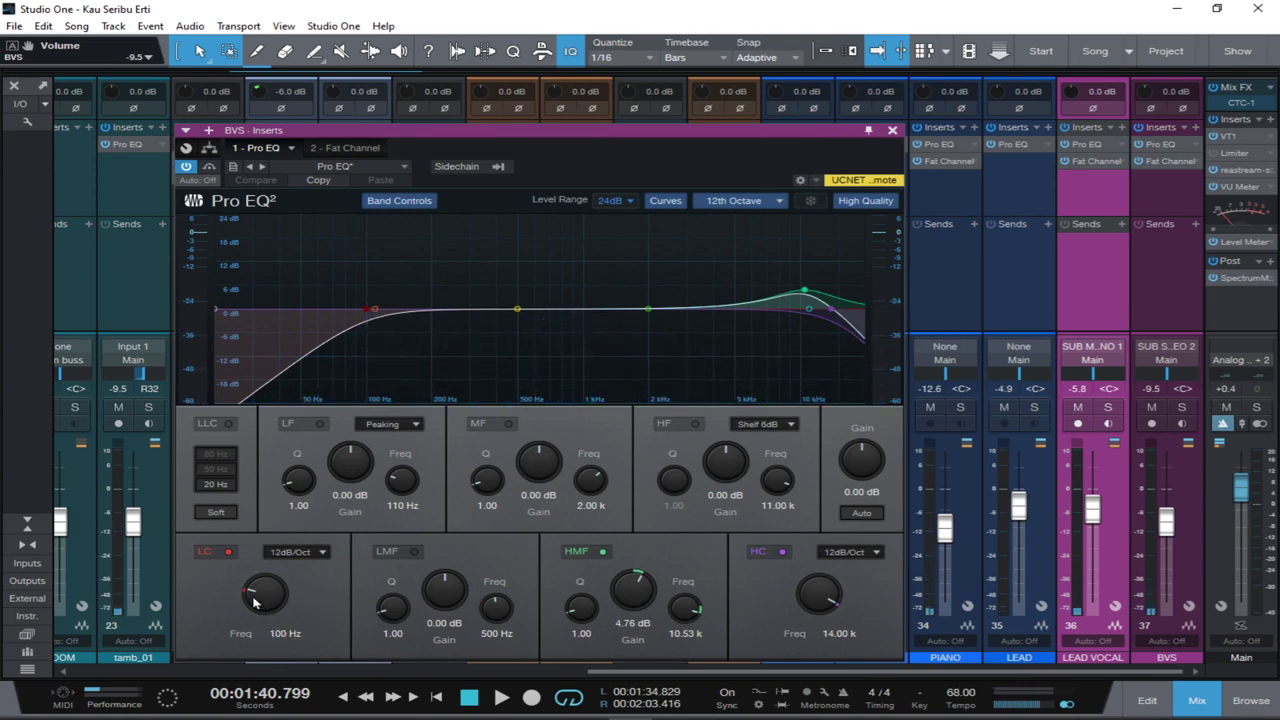
key(space)
drag(254, 601, 253, 583)
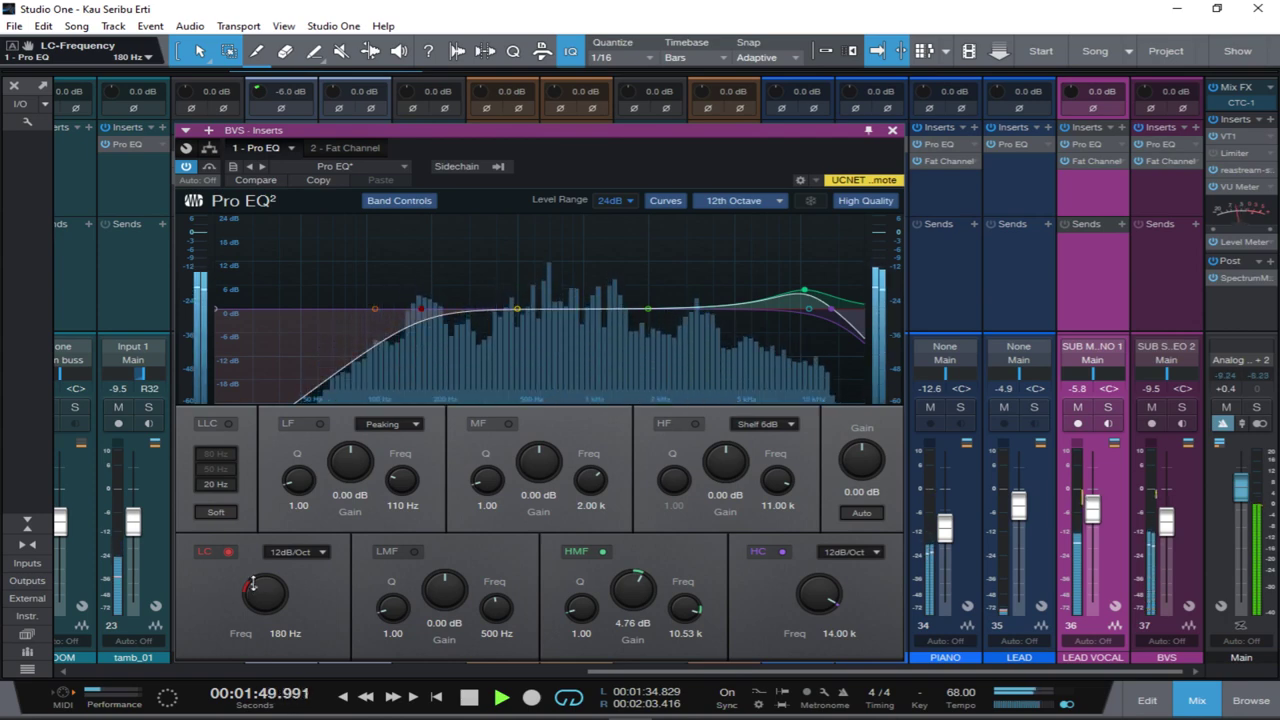
drag(252, 584, 254, 585)
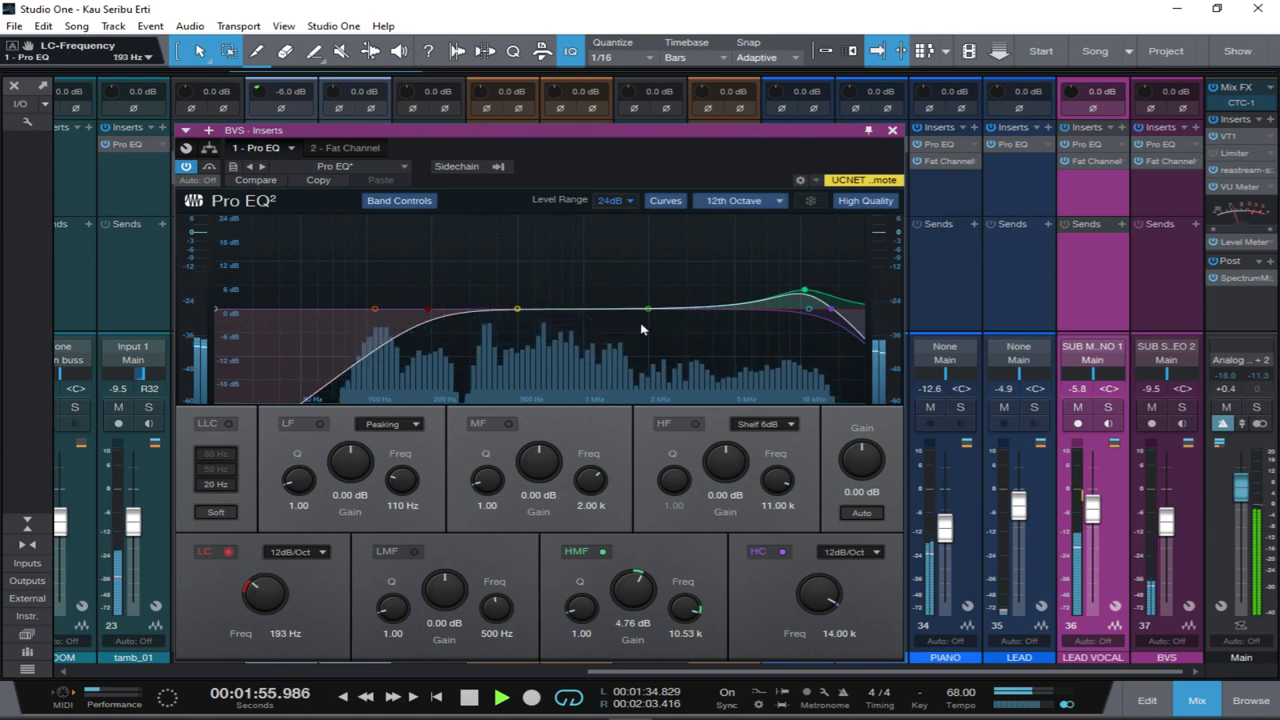
click(892, 131)
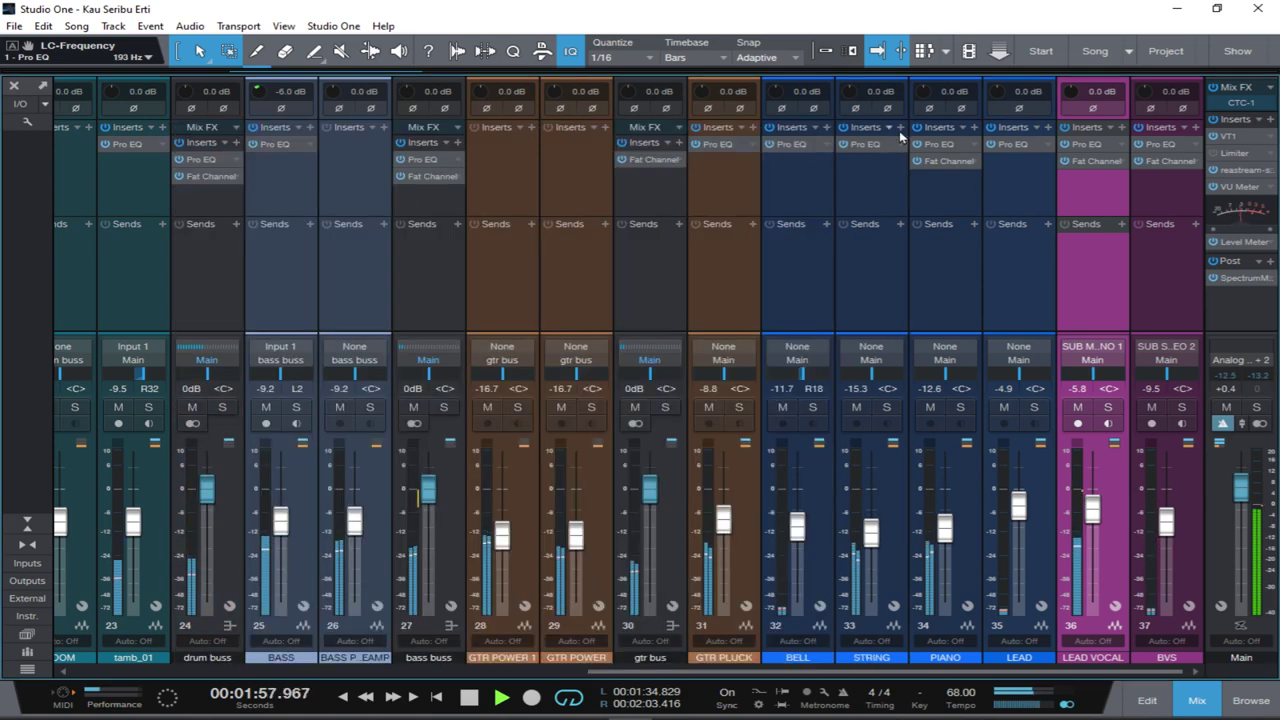
Check the lead vocal's Fat Channel tube compressor while replaying the song, and close it with playback stopped.
scroll(1004, 166, up, 1)
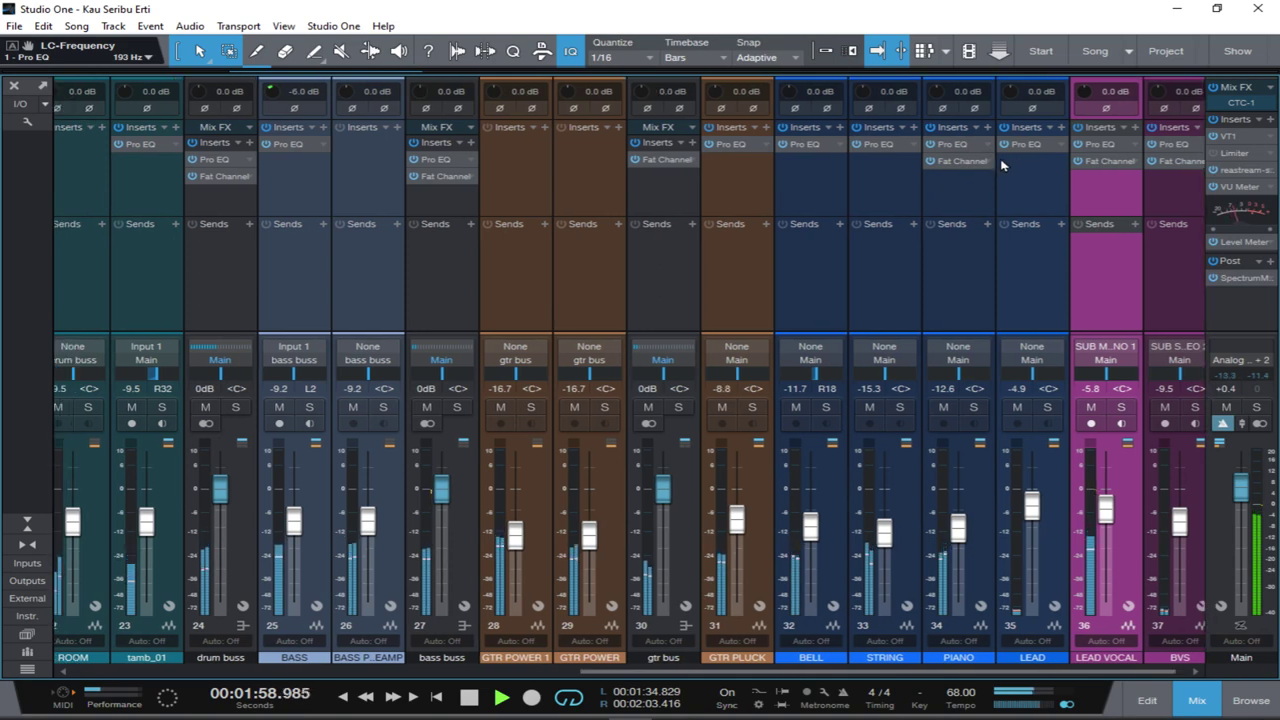
click(1102, 161)
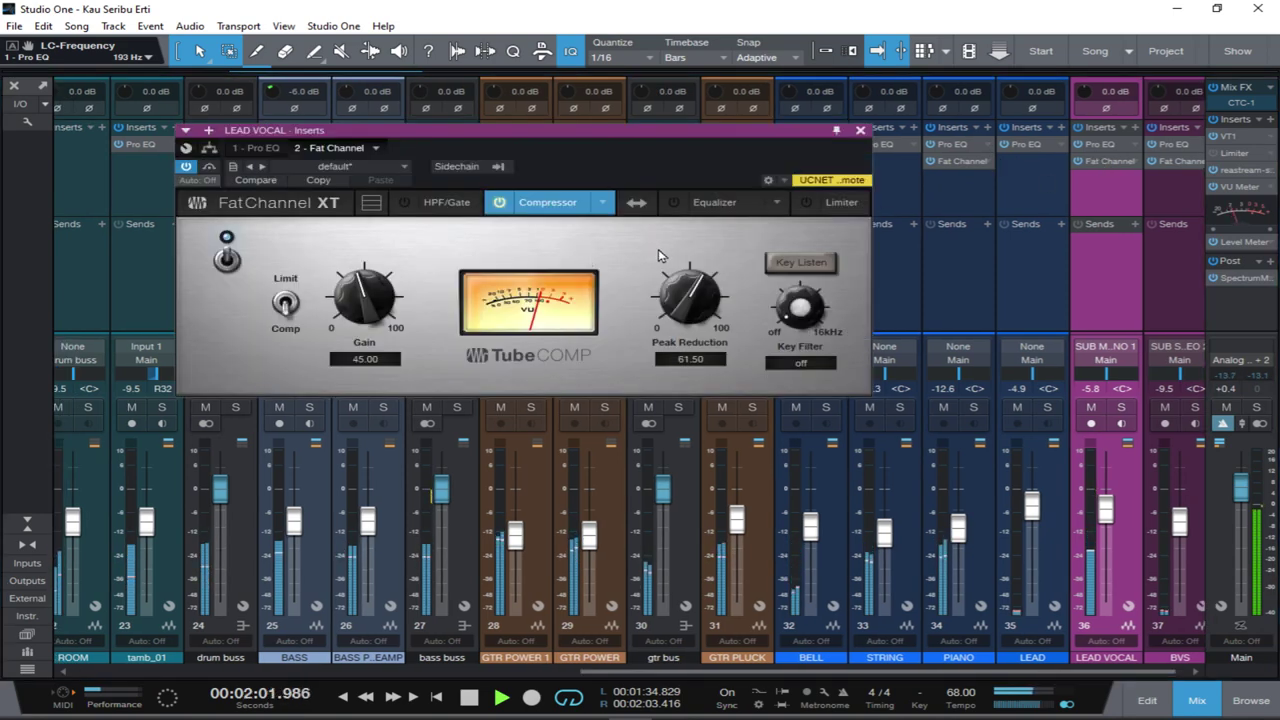
key(space)
key(space)
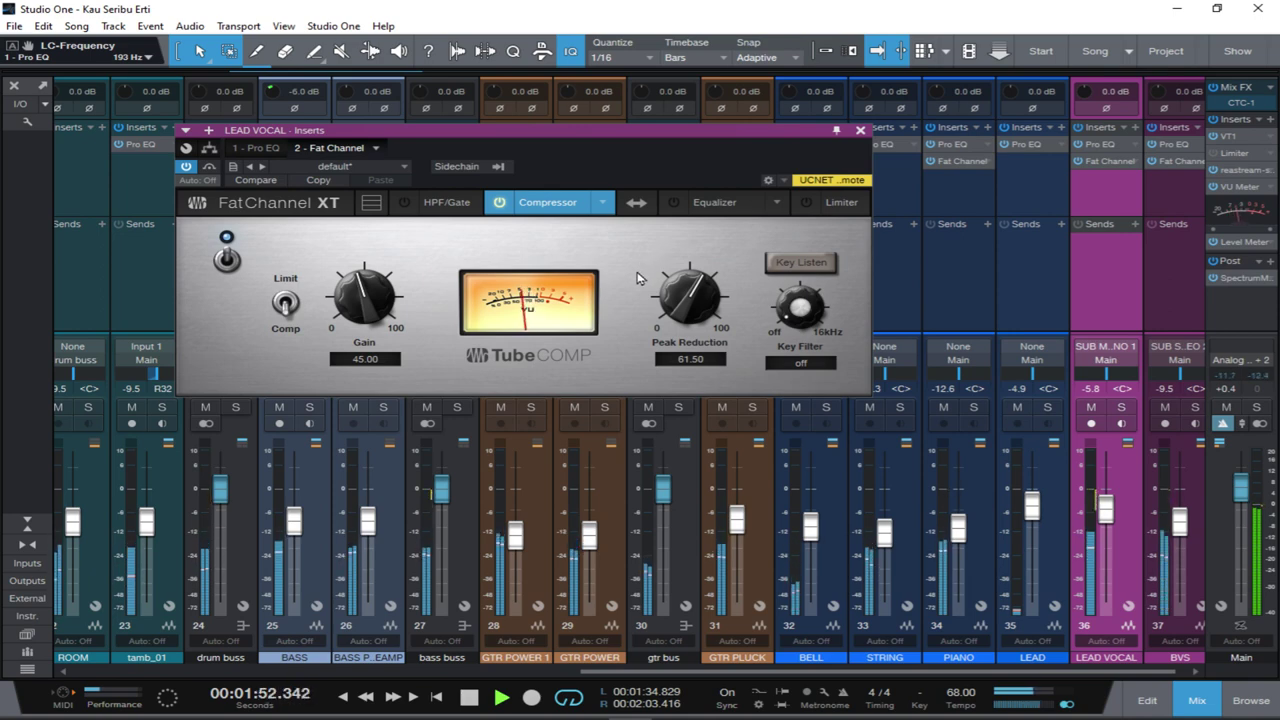
key(space)
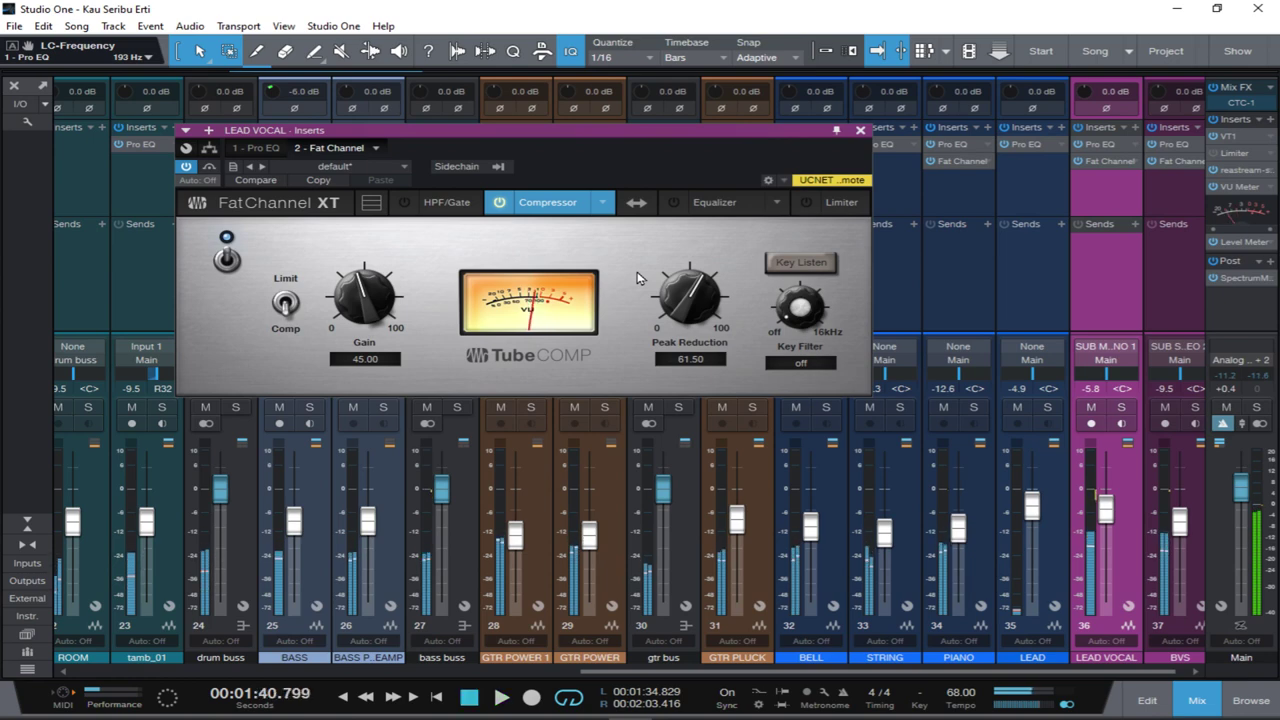
click(860, 130)
Show the effects browser and rename the Bus 2 channel as tom bus.
scroll(527, 302, left, 3)
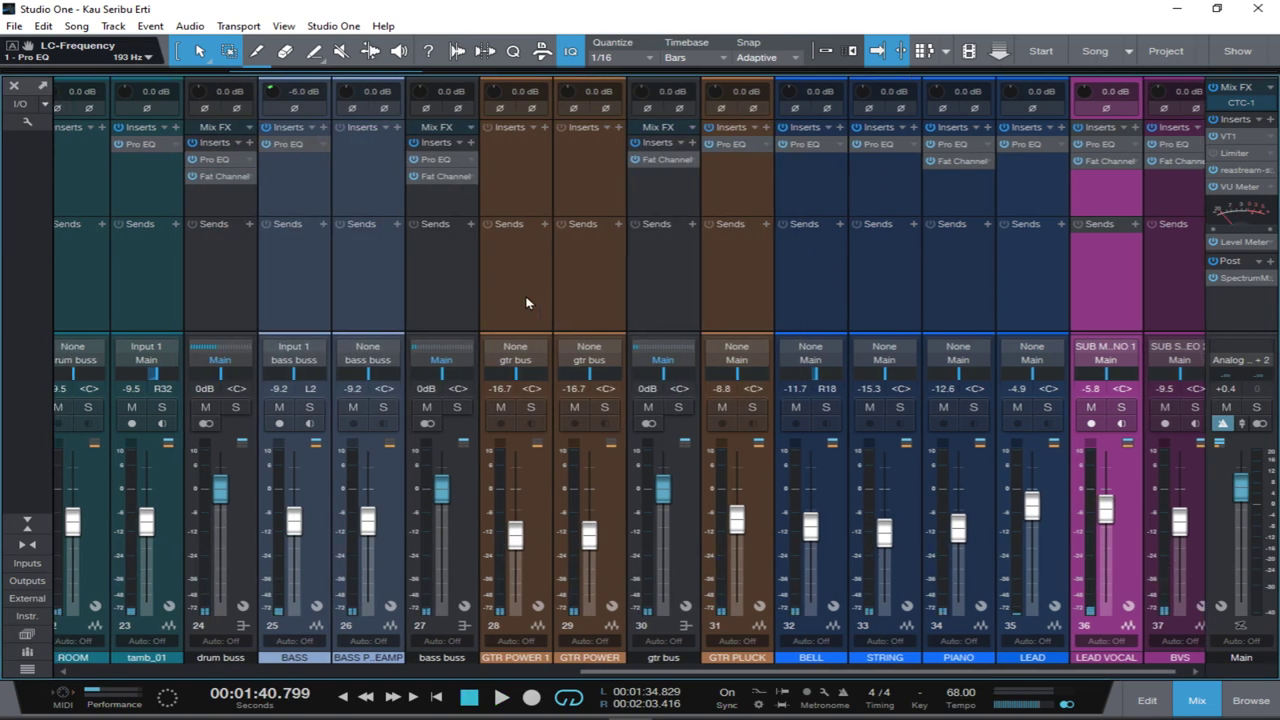
scroll(527, 302, right, 3)
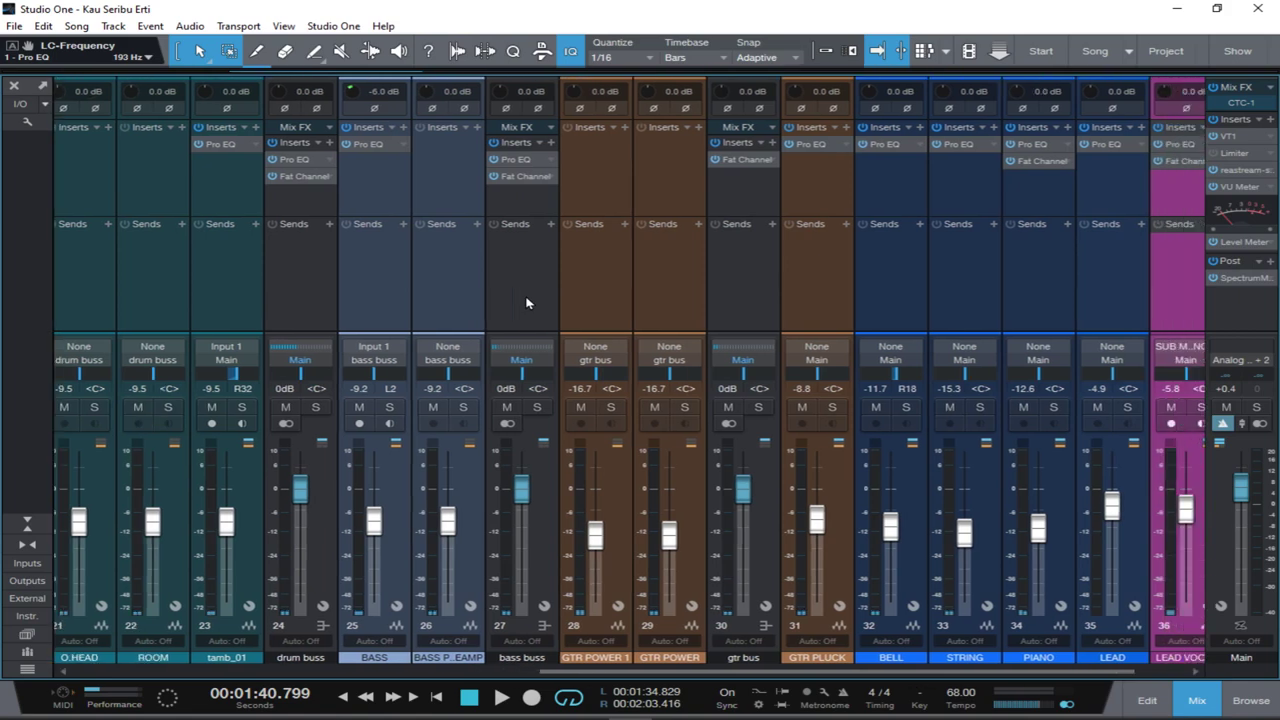
scroll(527, 302, right, 2)
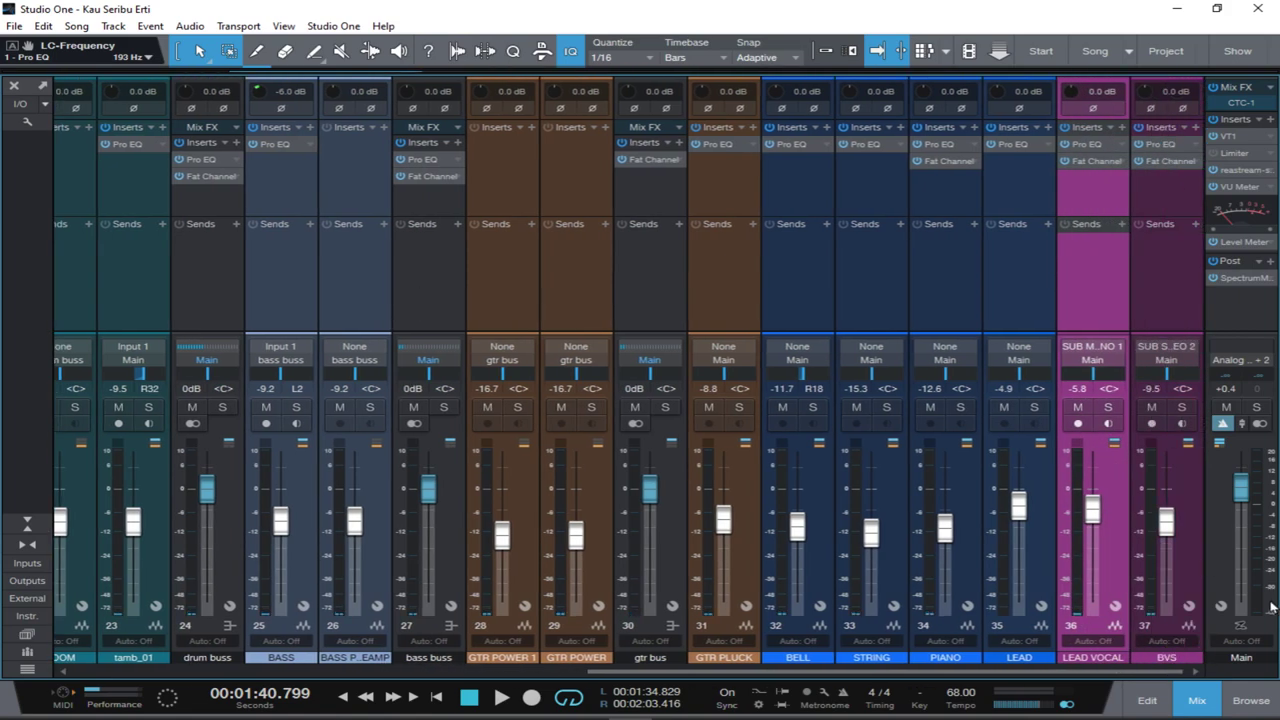
click(1251, 700)
scroll(324, 274, left, 15)
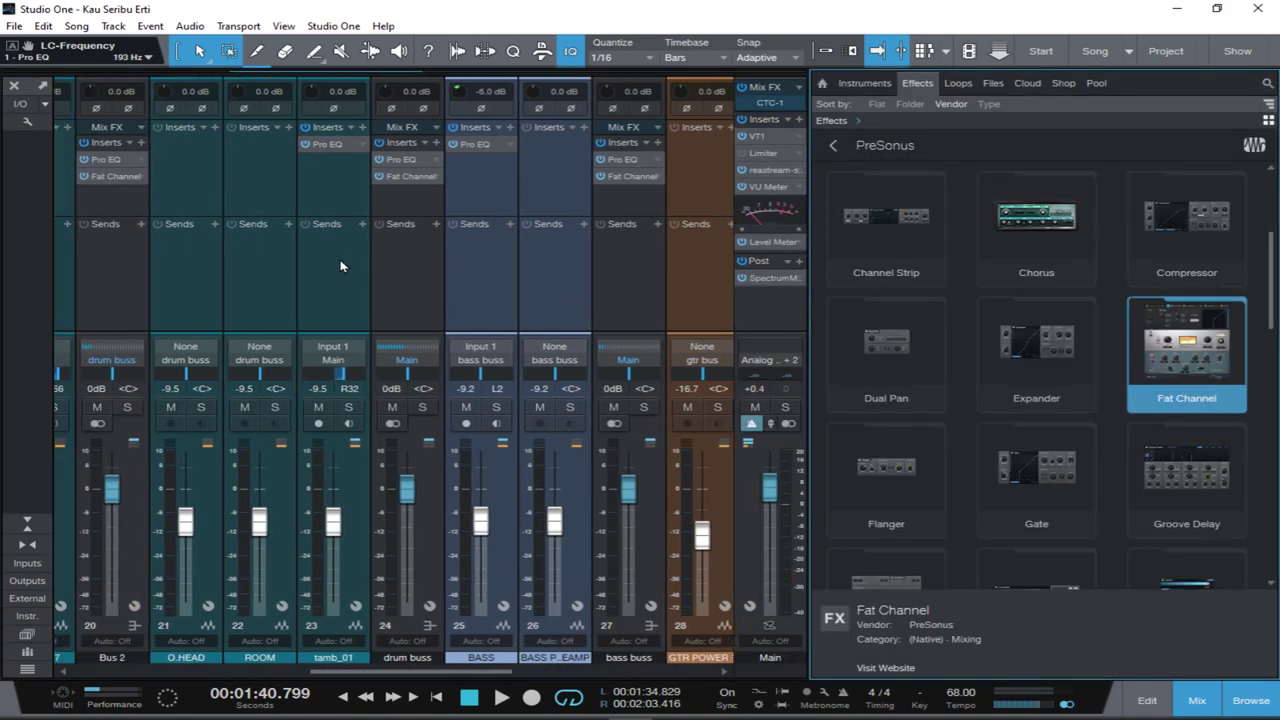
scroll(340, 265, left, 6)
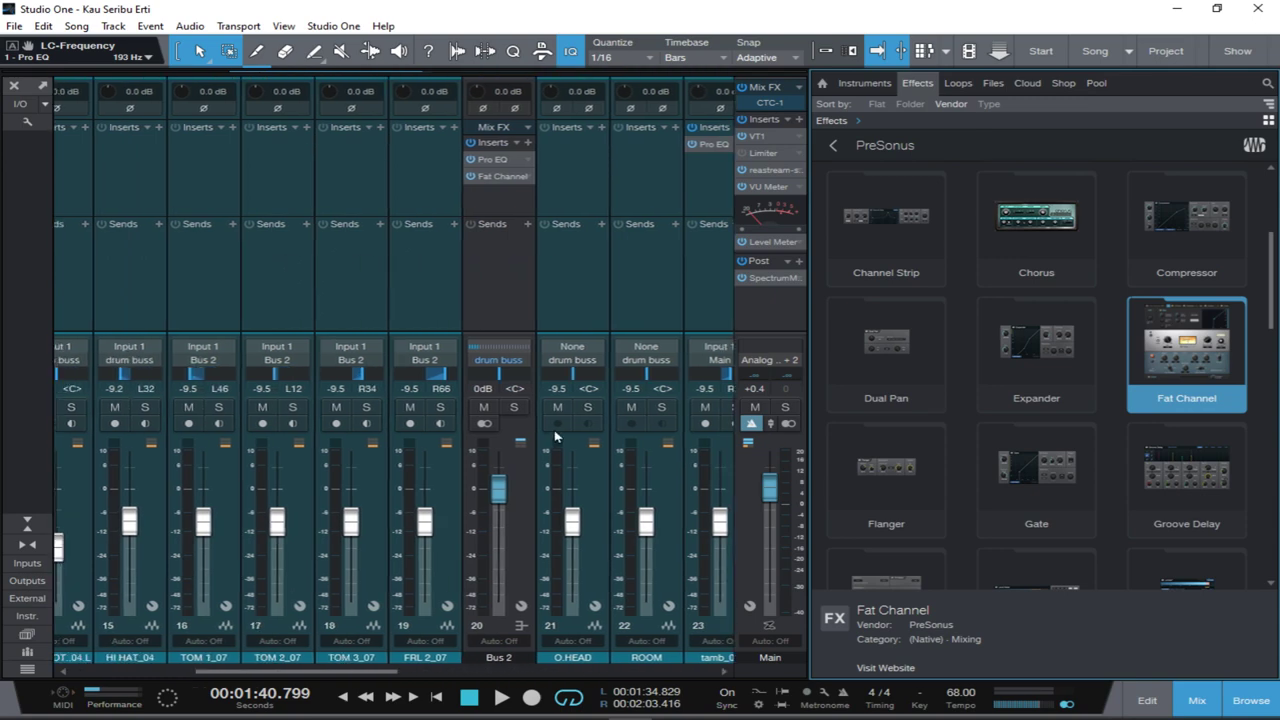
double_click(503, 658)
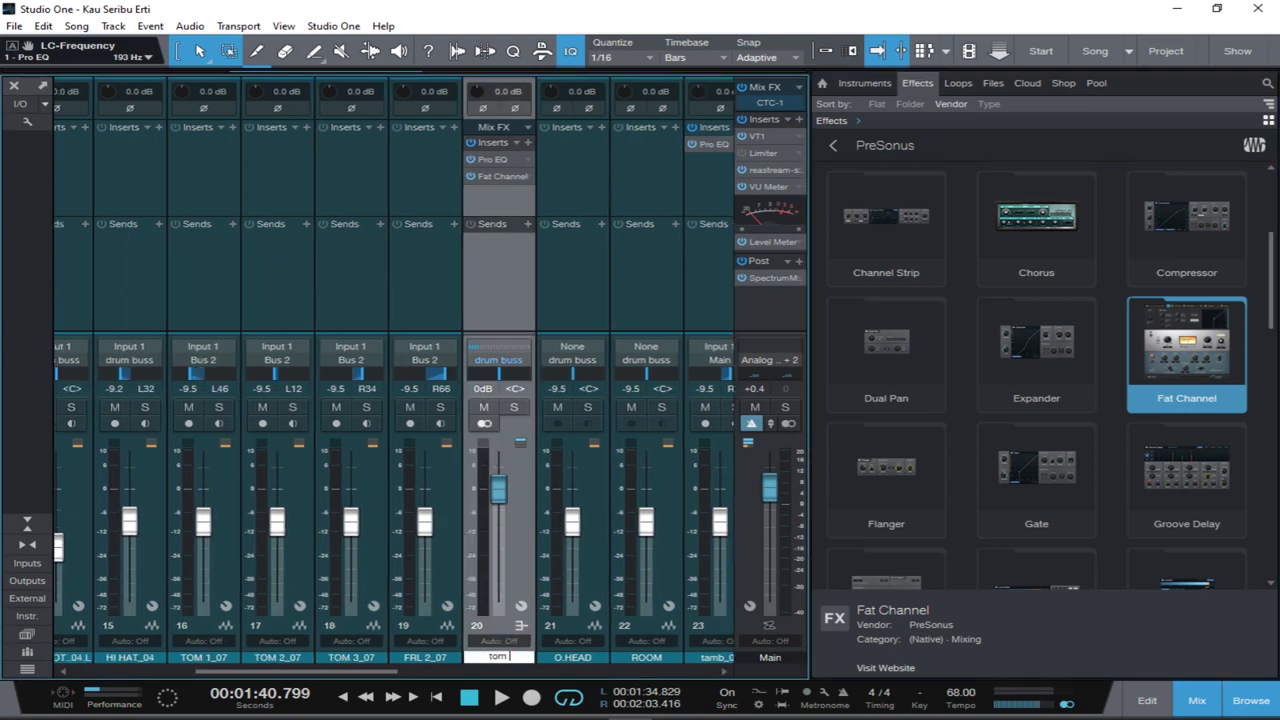
key(Return)
Add an FX channel right after the drum buss channel.
scroll(516, 303, right, 9)
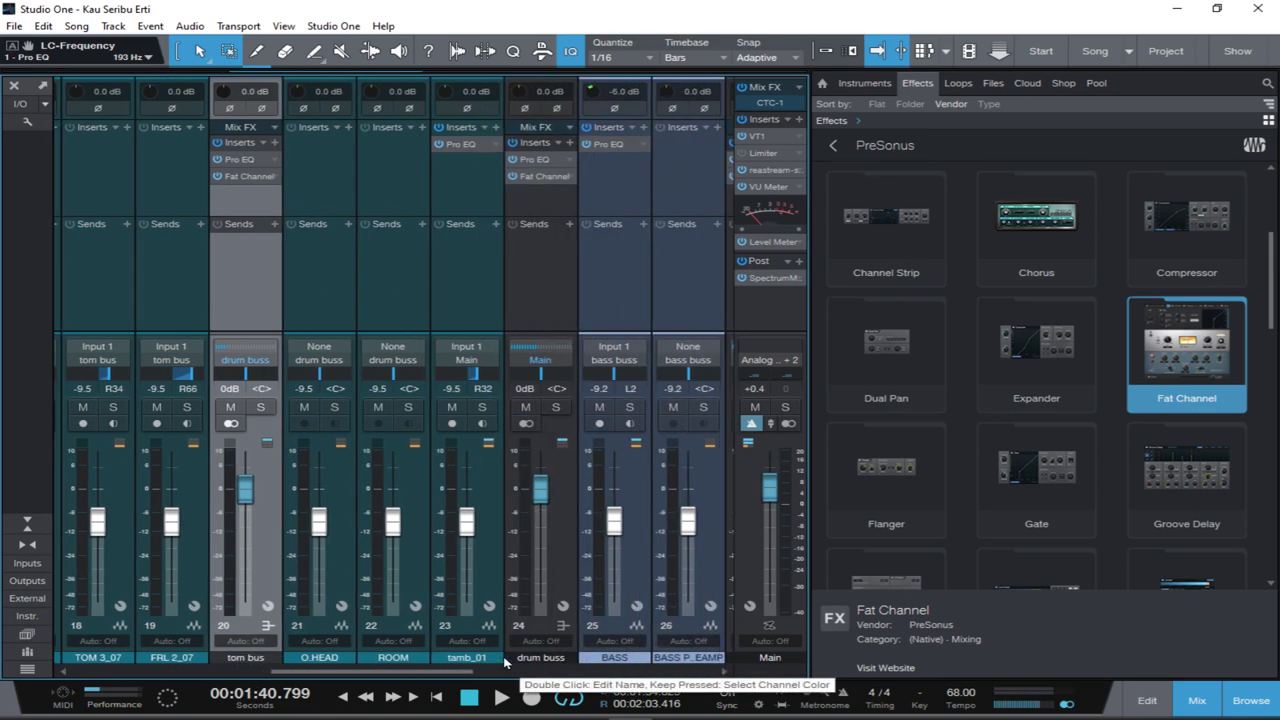
click(518, 293)
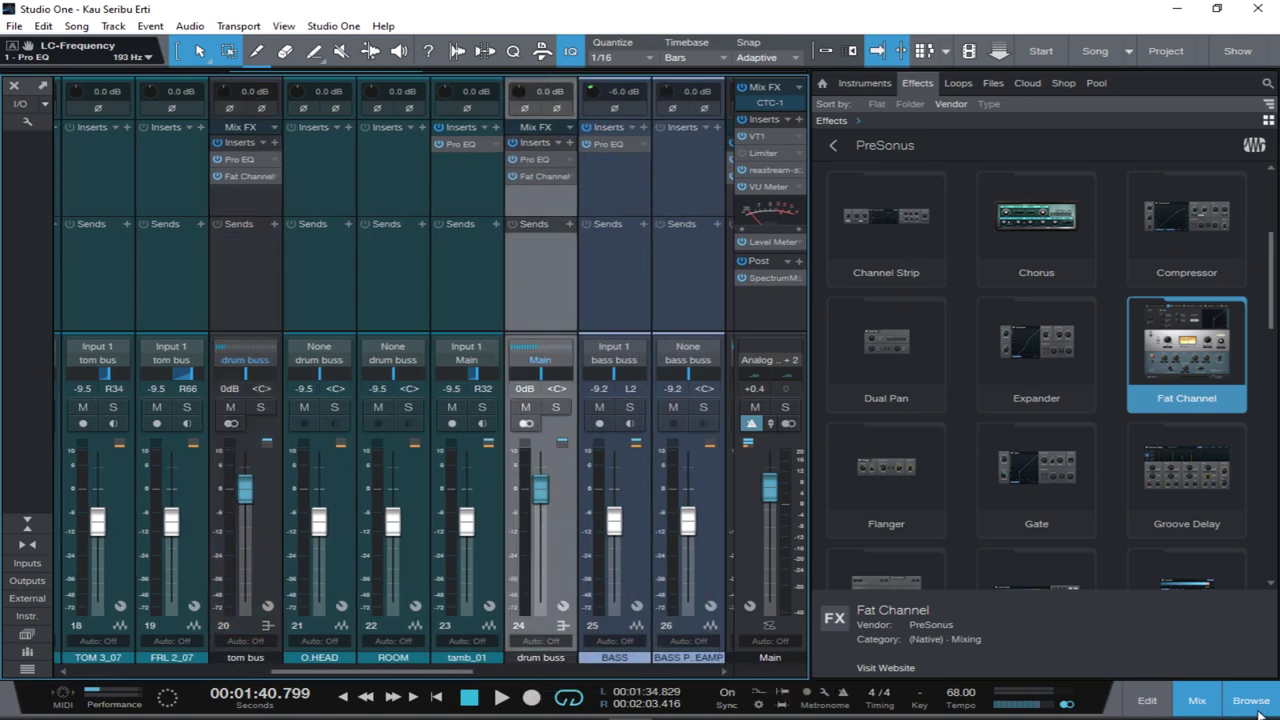
scroll(543, 294, right, 3)
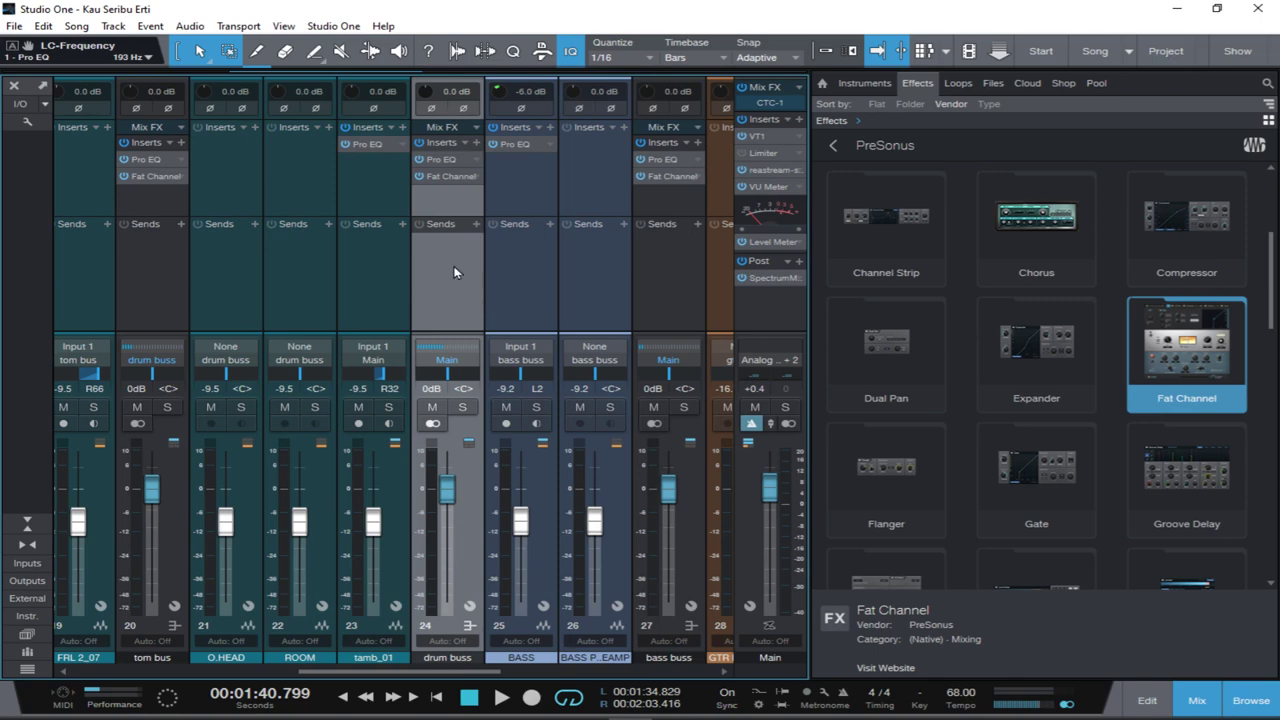
right_click(454, 272)
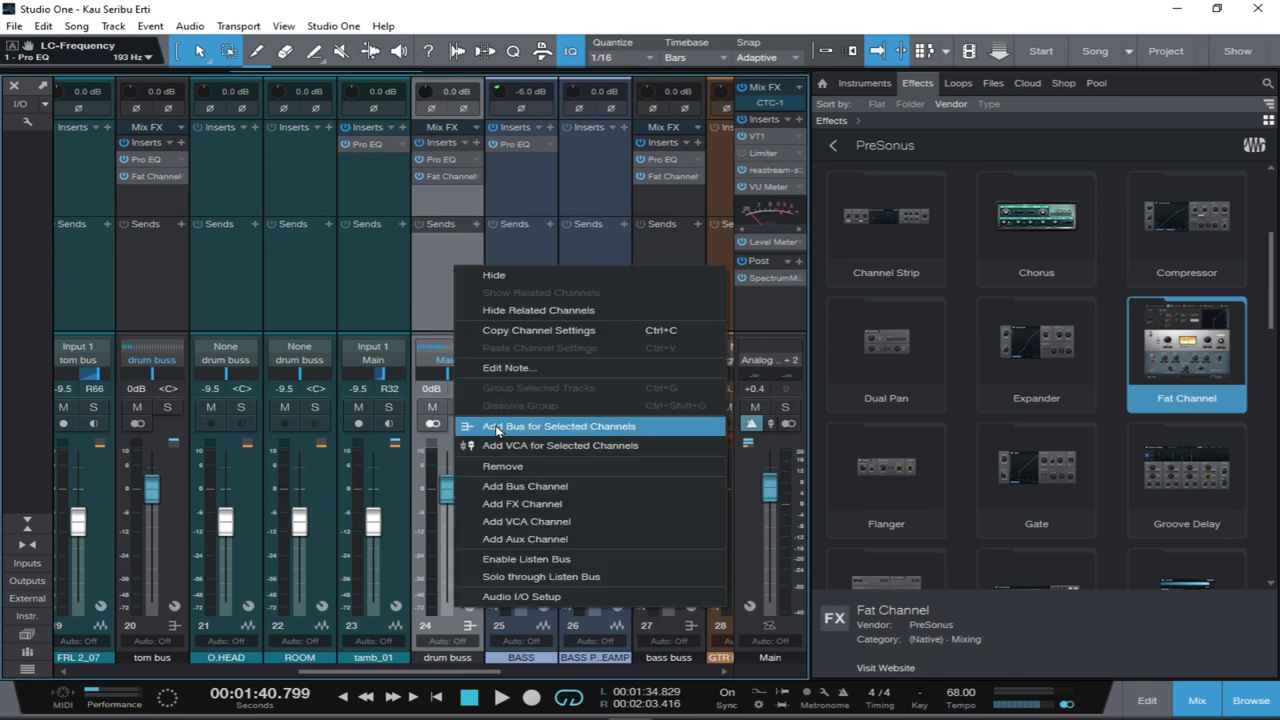
click(510, 503)
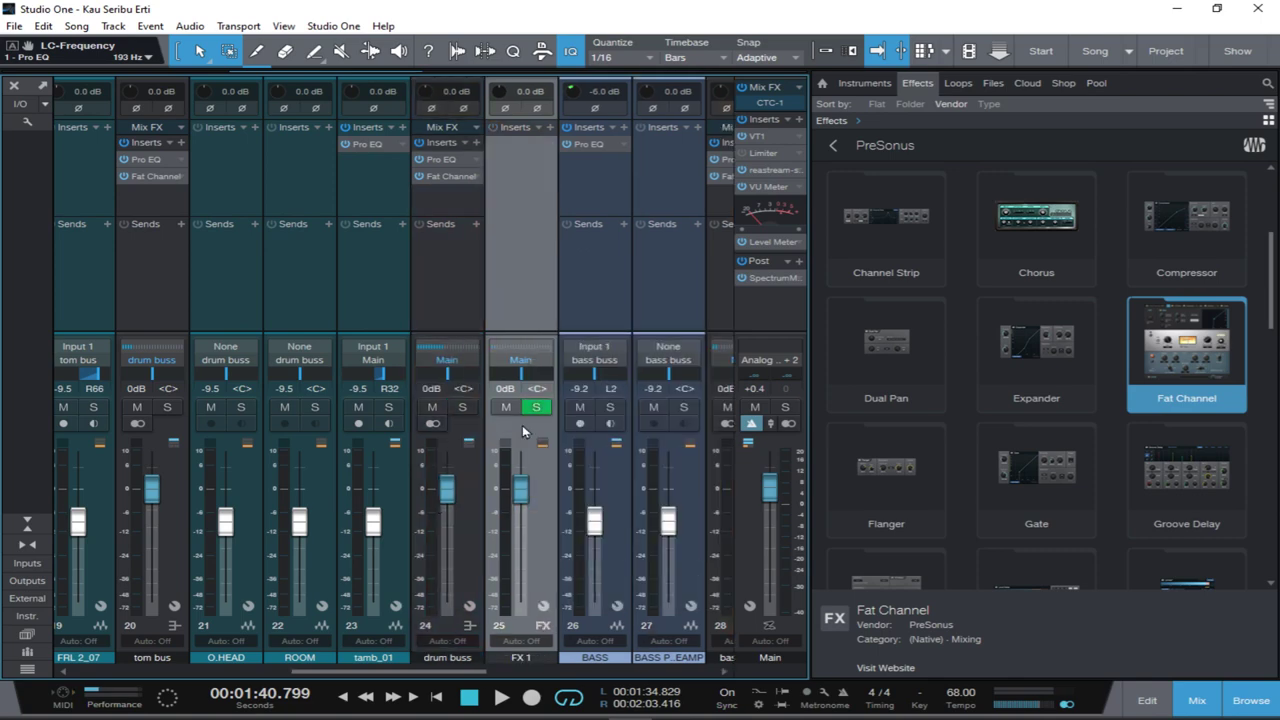
Insert Mixverb on the FX 1 channel, load its Drum Bus Big preset, and close the effect window.
scroll(960, 418, down, 3)
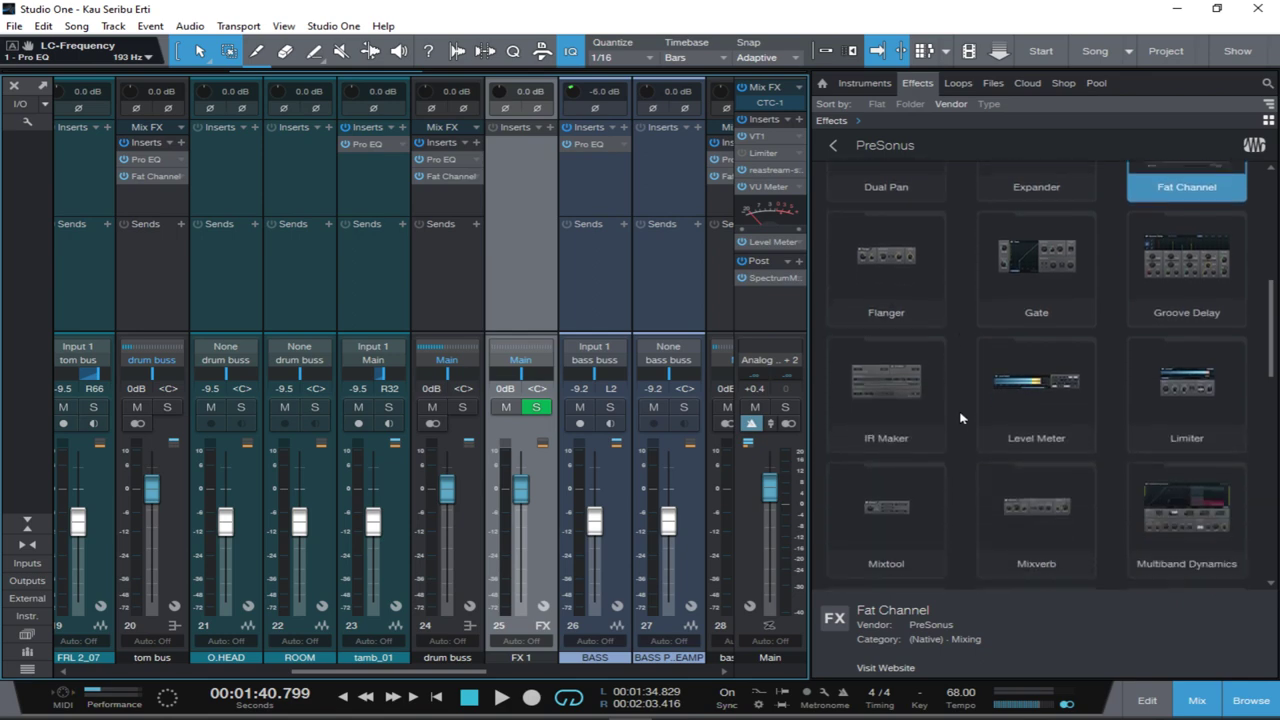
drag(1038, 412, 518, 252)
click(362, 168)
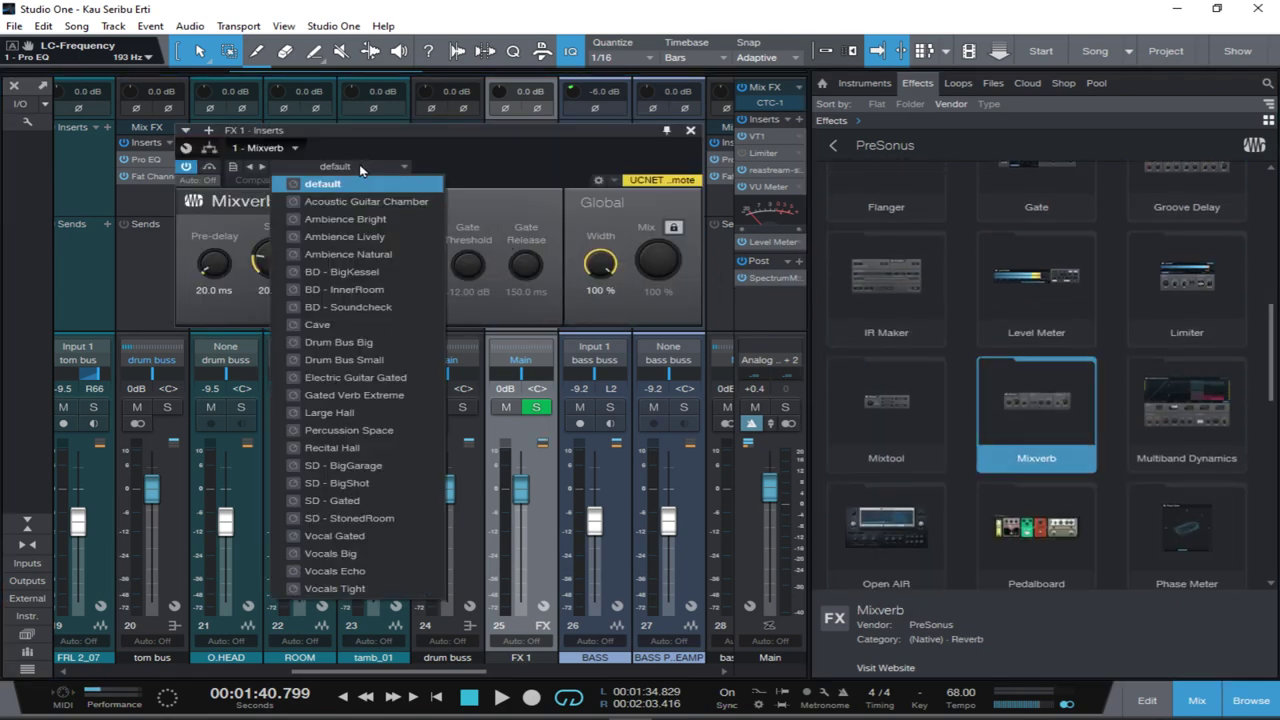
click(366, 345)
click(688, 162)
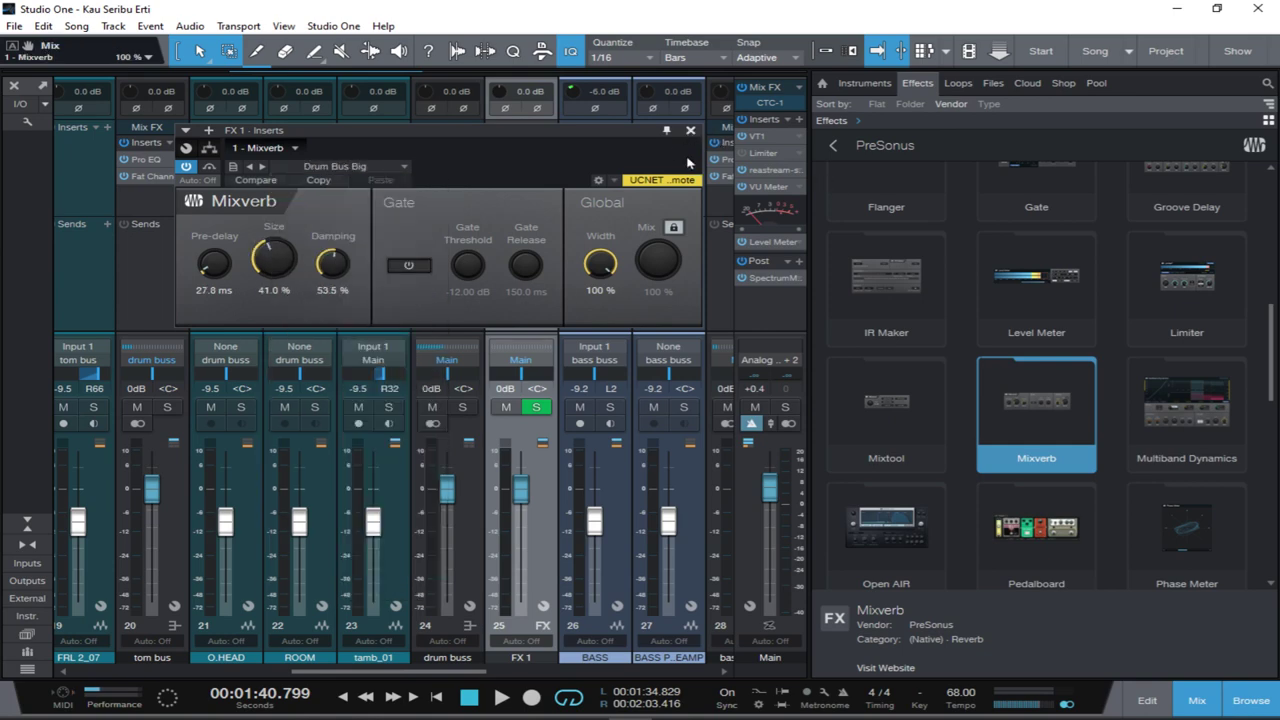
click(689, 132)
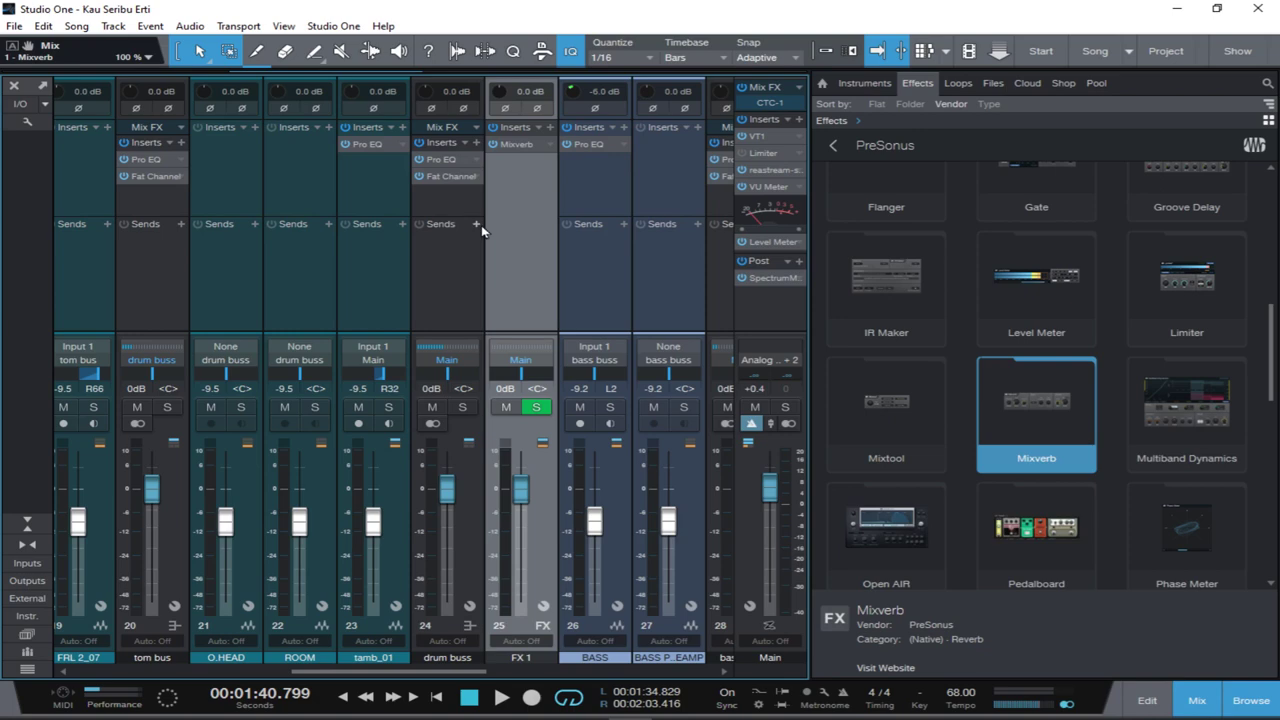
Rename the FX 1 channel as drum verb.
click(477, 225)
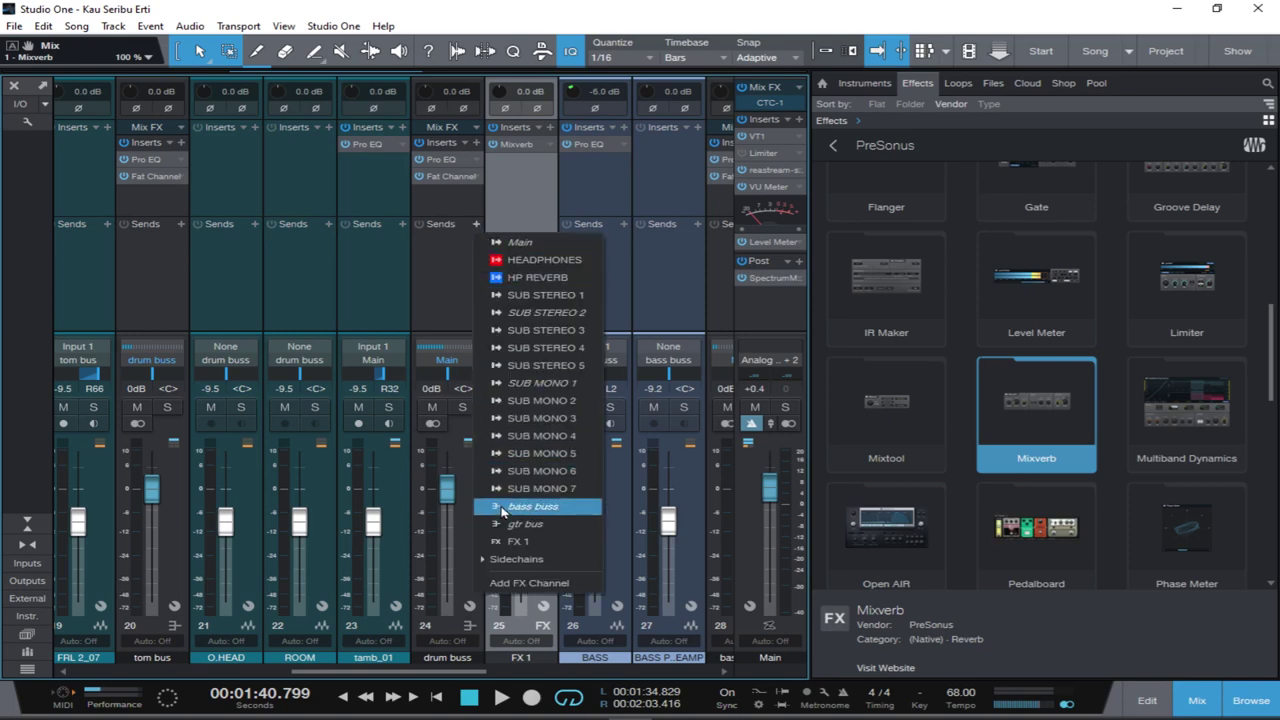
click(441, 288)
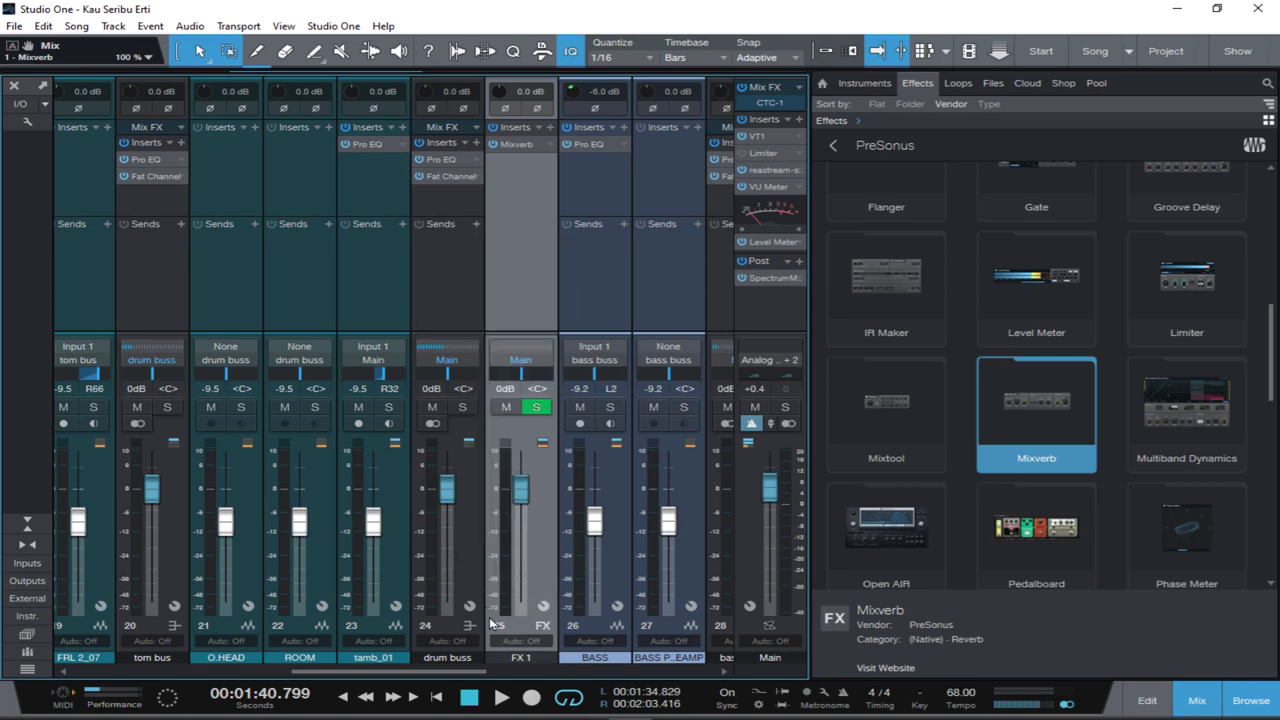
double_click(515, 658)
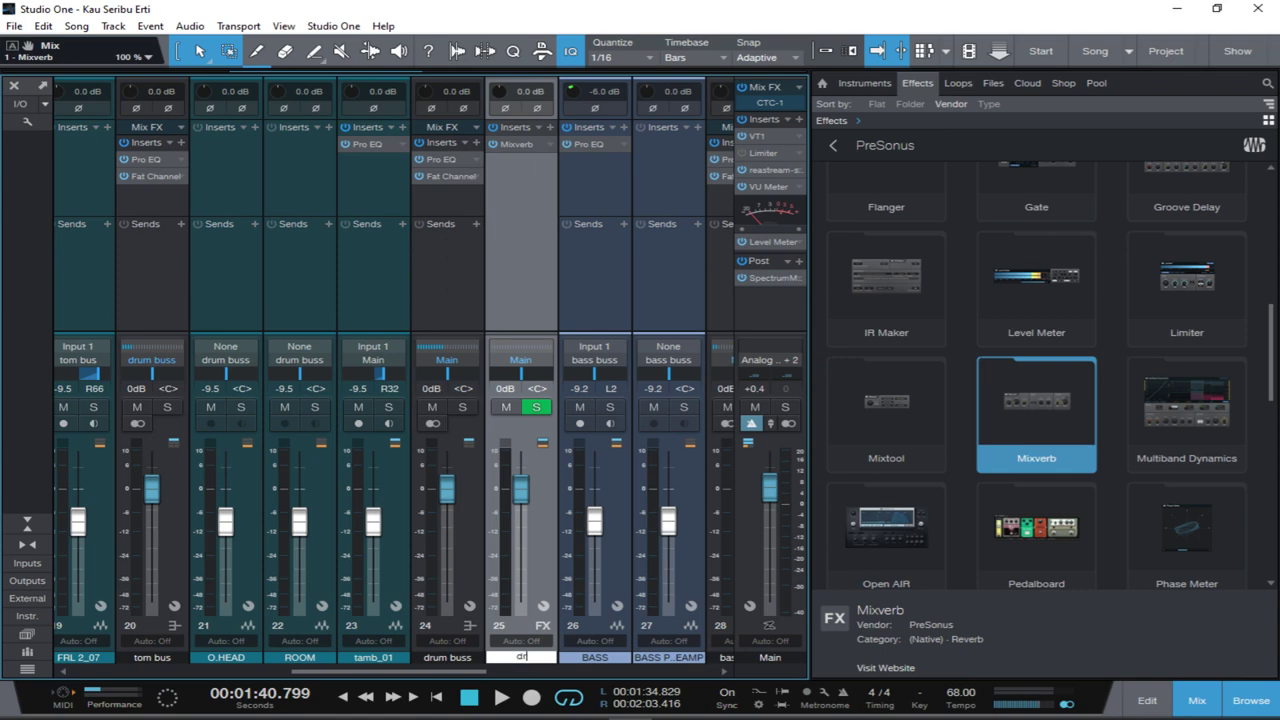
text(drum verb)
key(Return)
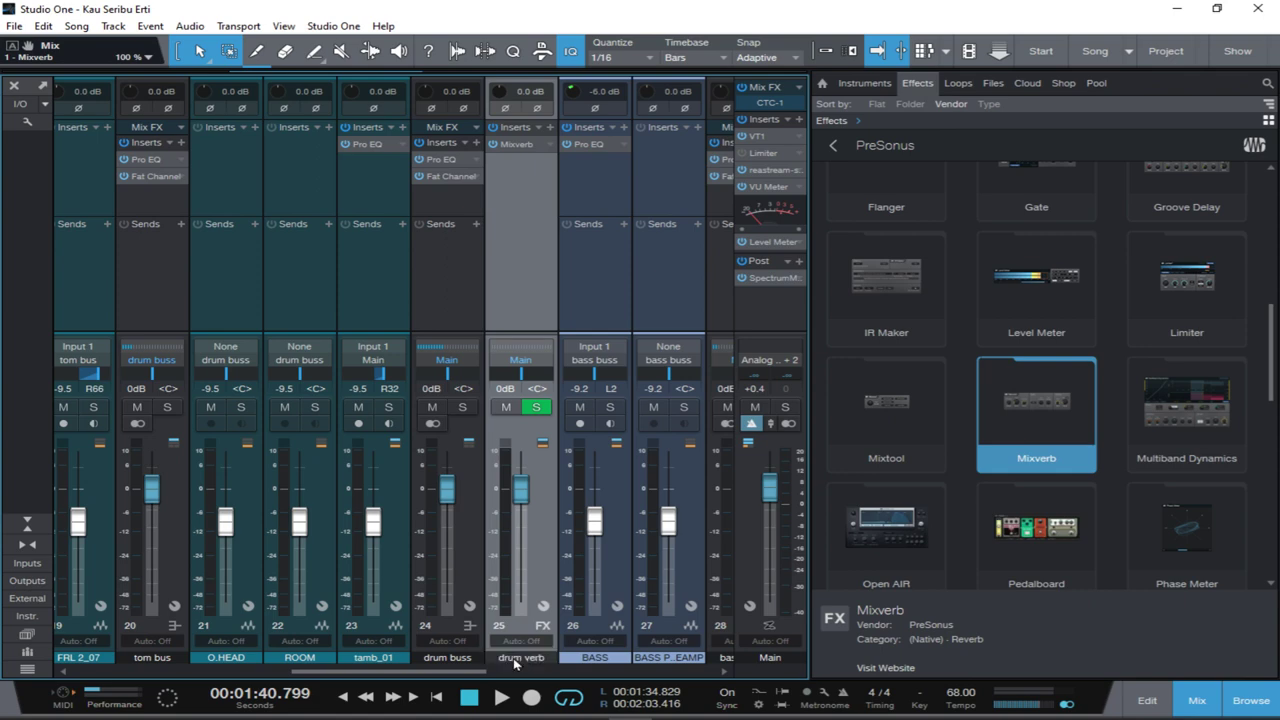
Add a send from the drum buss channel to the drum verb channel.
click(471, 228)
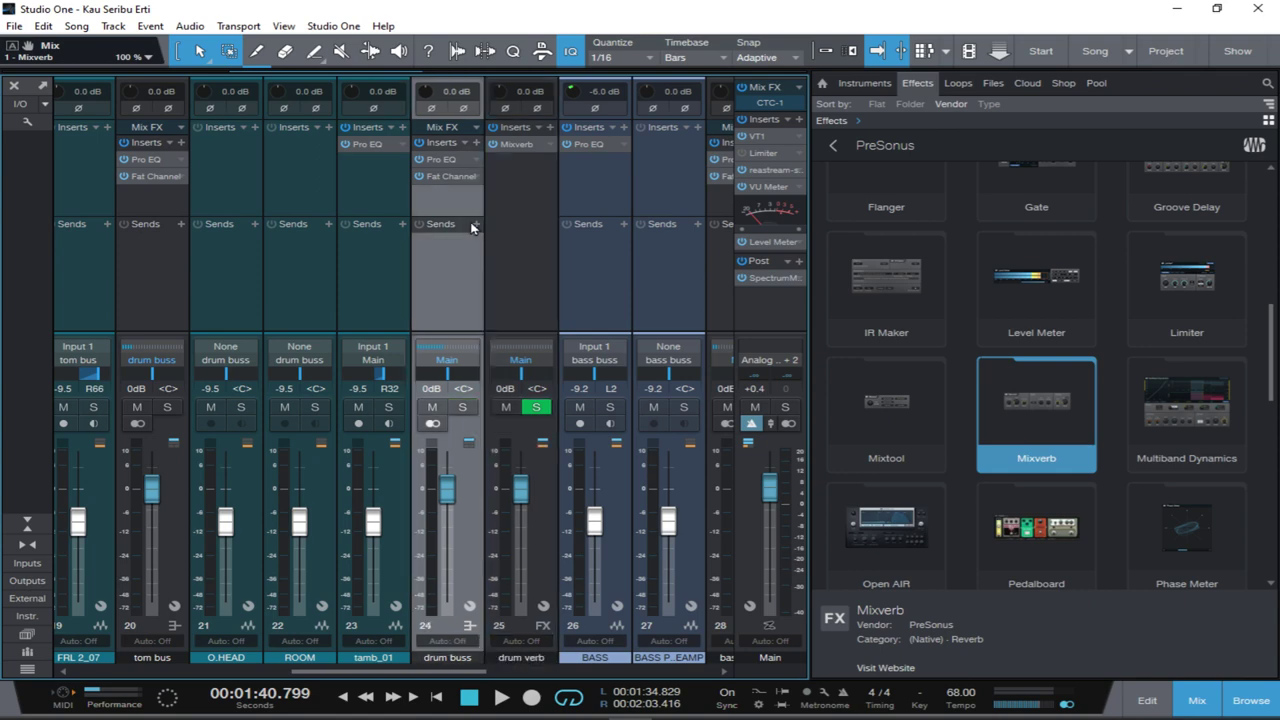
click(476, 226)
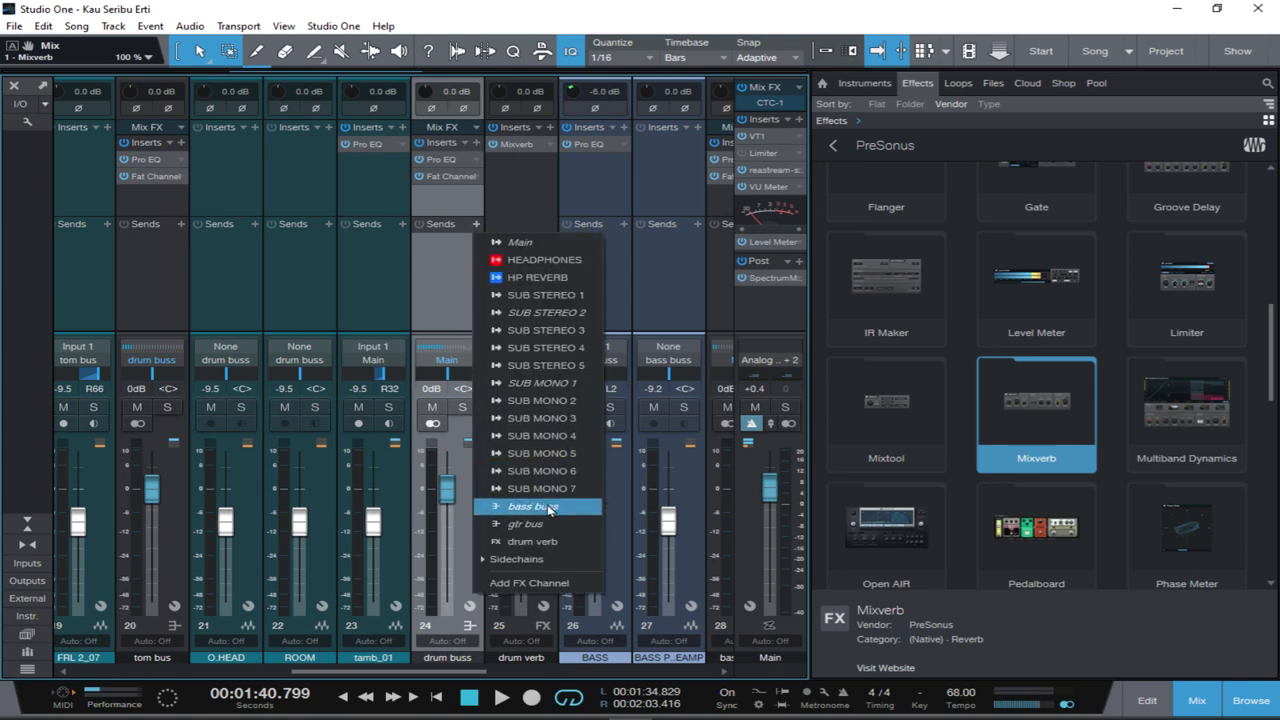
click(541, 544)
Set the drum buss channel's send level to drum verb to about -8.9 dB while the song plays, and stop playback.
key(space)
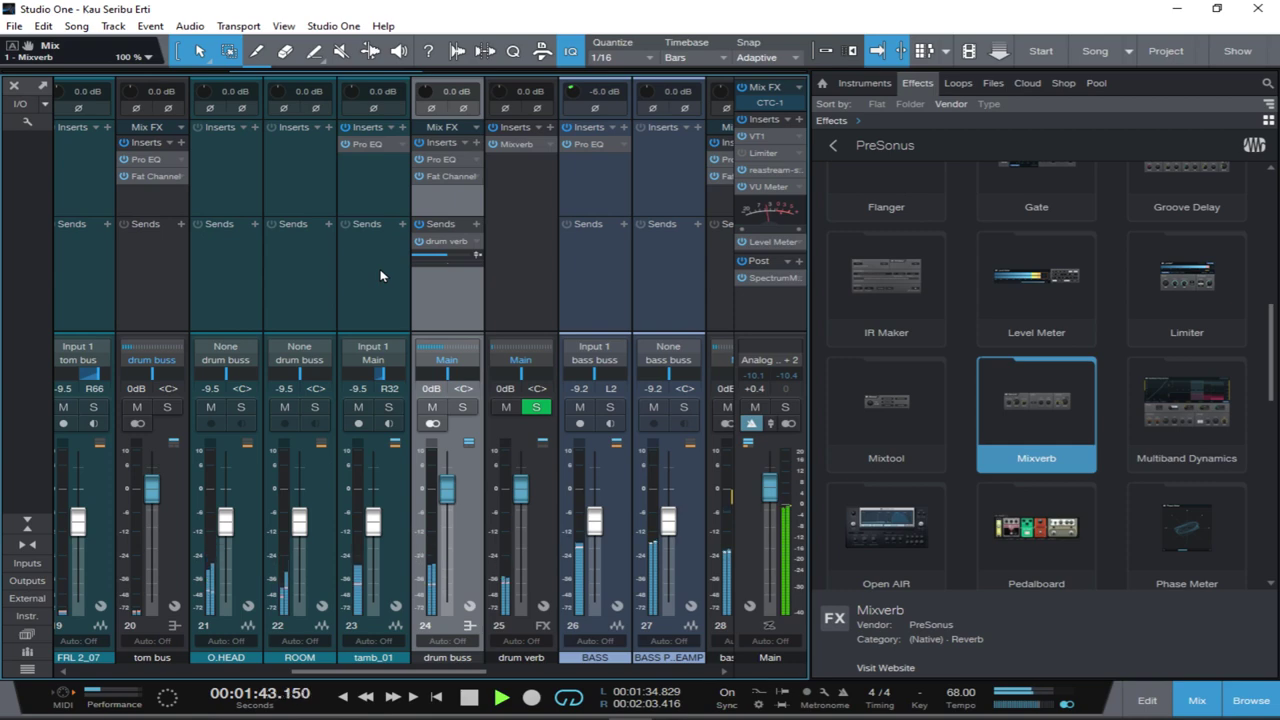
scroll(420, 270, left, 1)
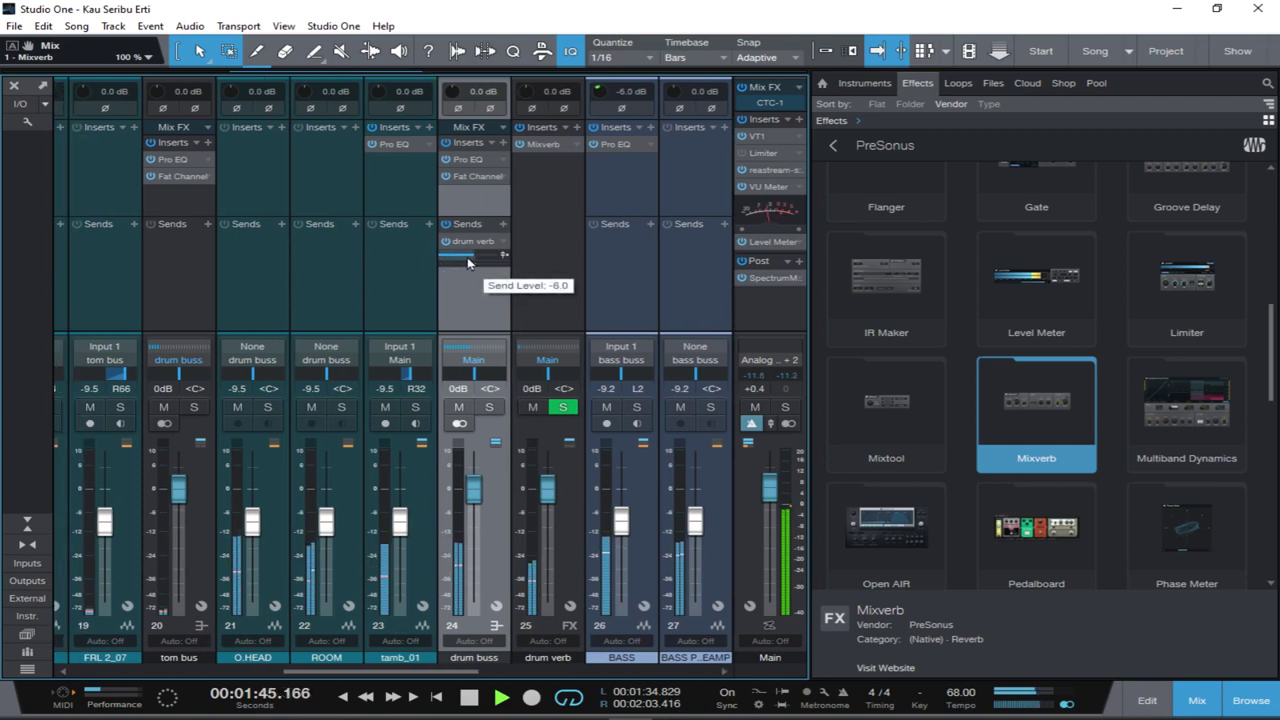
drag(467, 262, 460, 262)
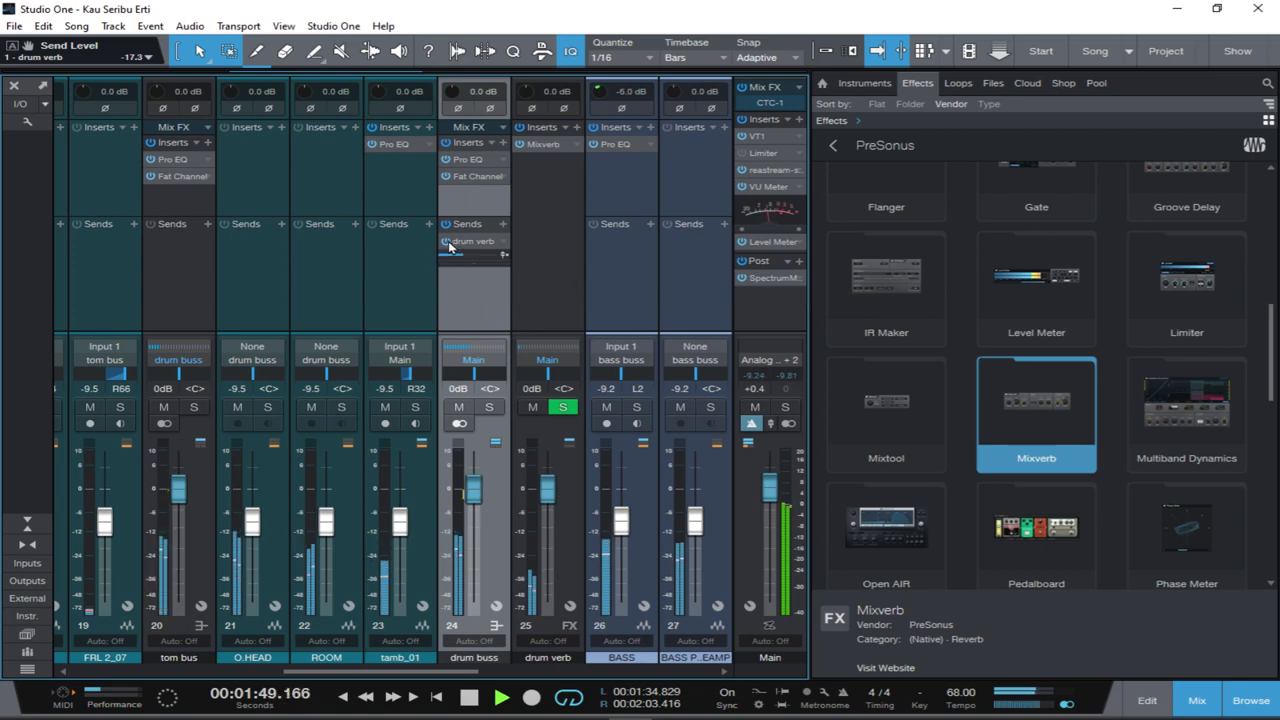
mouse_move(457, 260)
drag(457, 260, 469, 256)
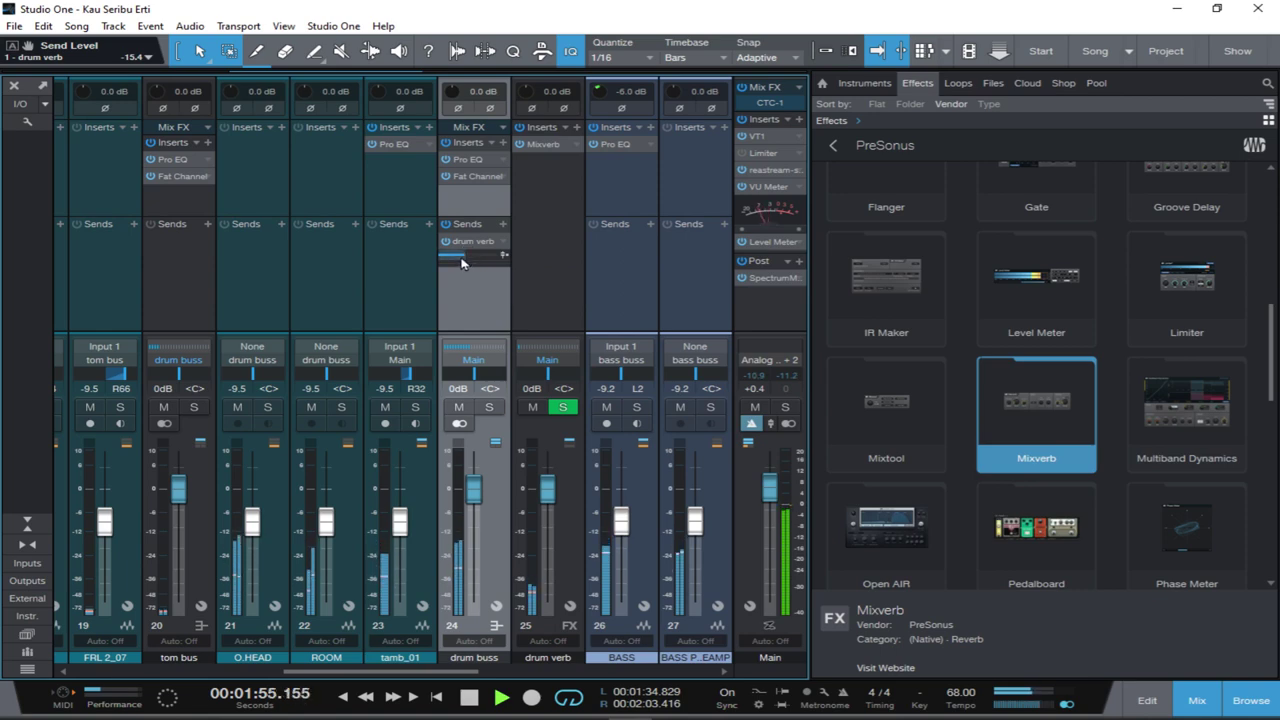
mouse_move(461, 263)
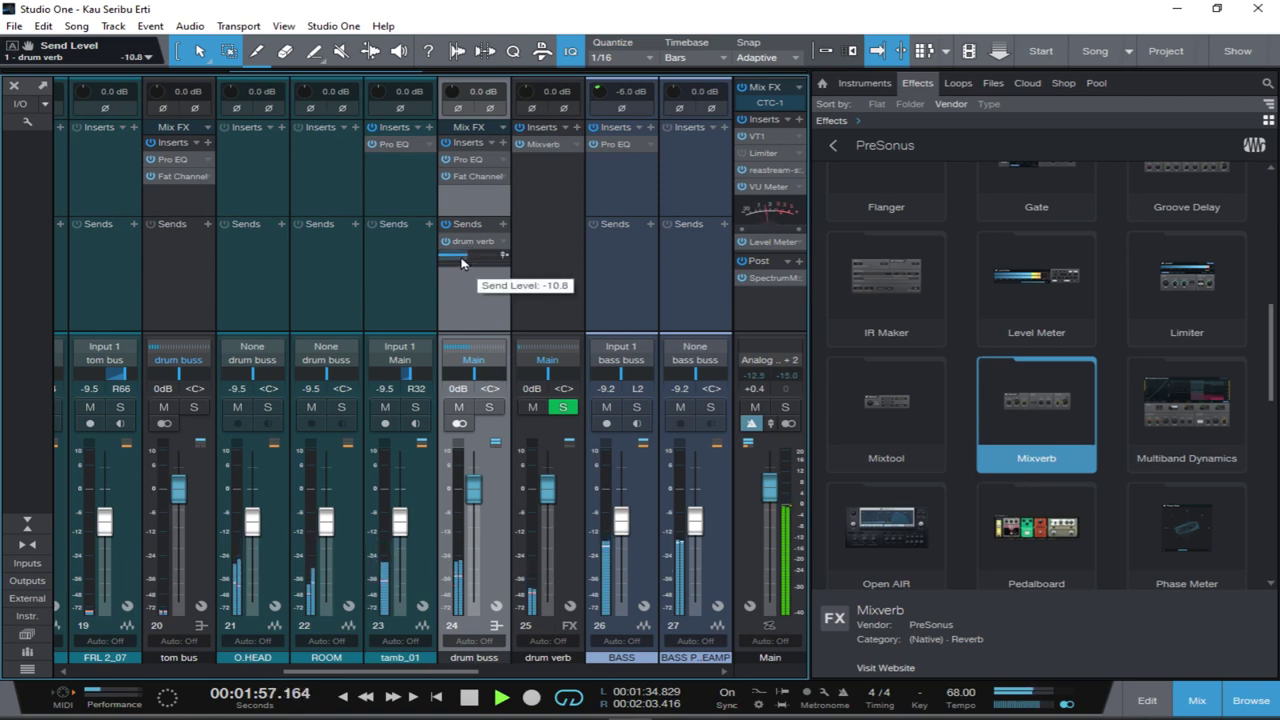
scroll(461, 263, up, 2)
scroll(461, 263, down, 2)
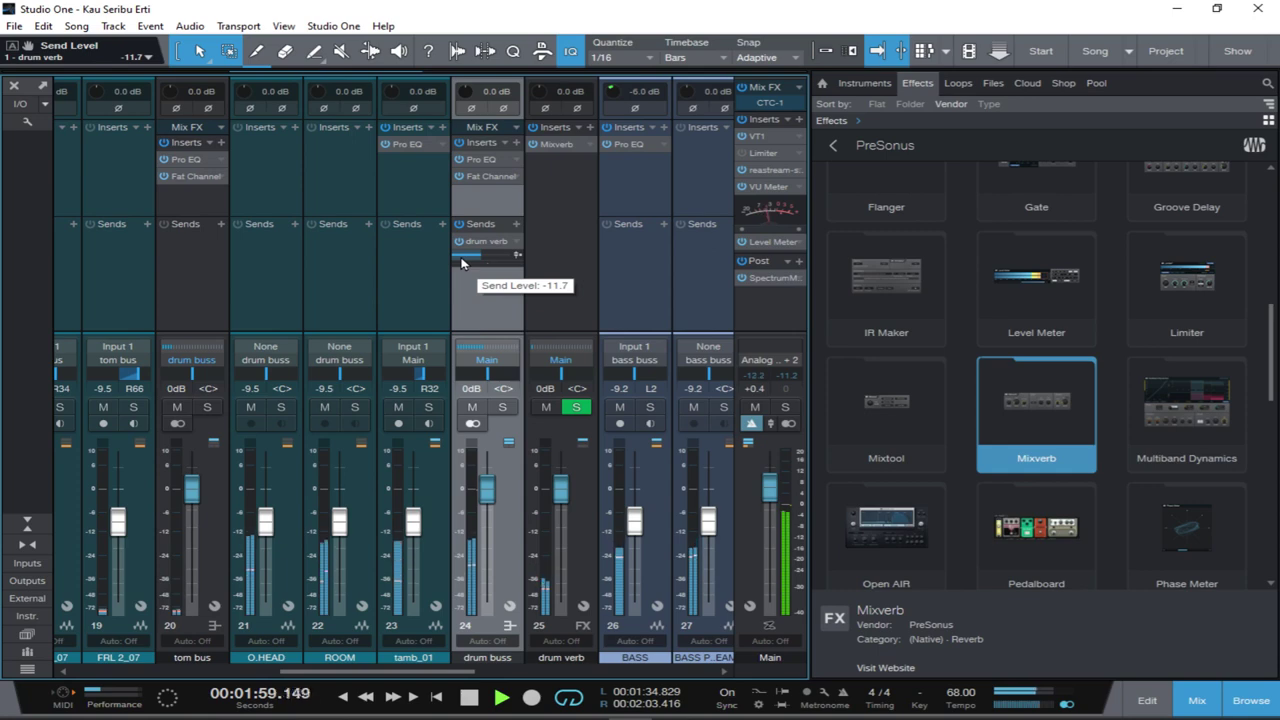
scroll(467, 260, down, 1)
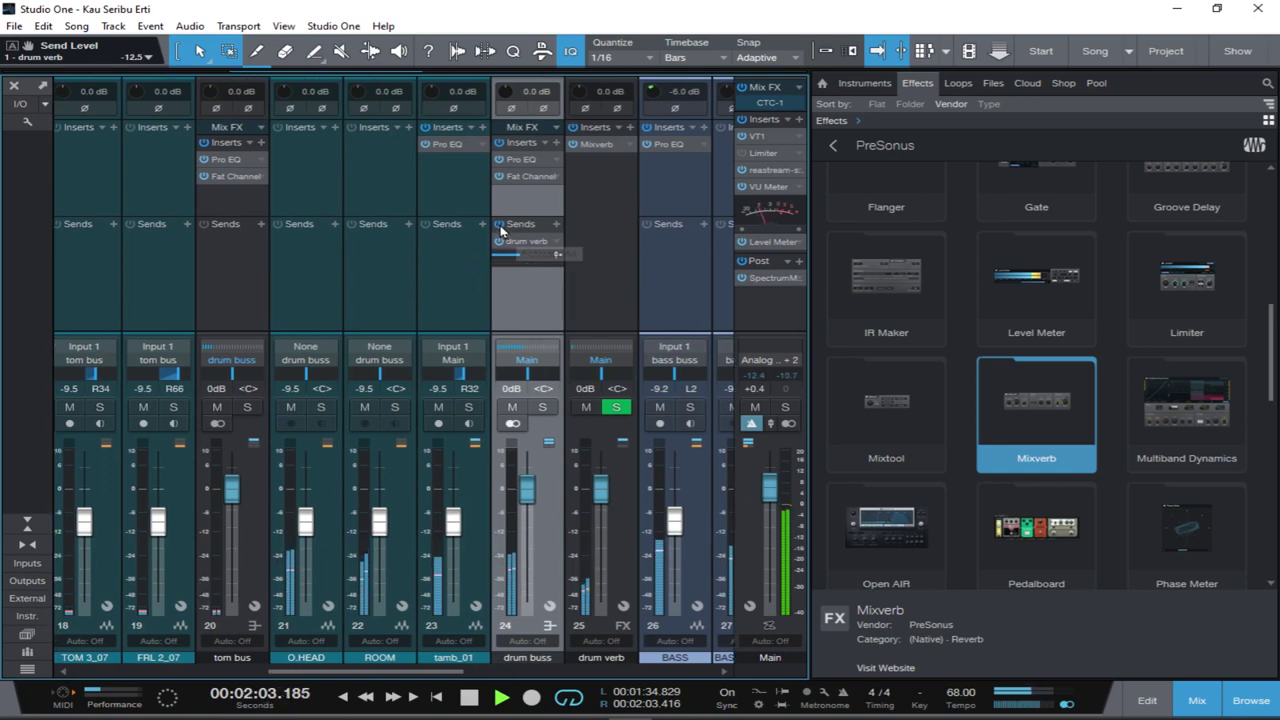
scroll(508, 262, down, 1)
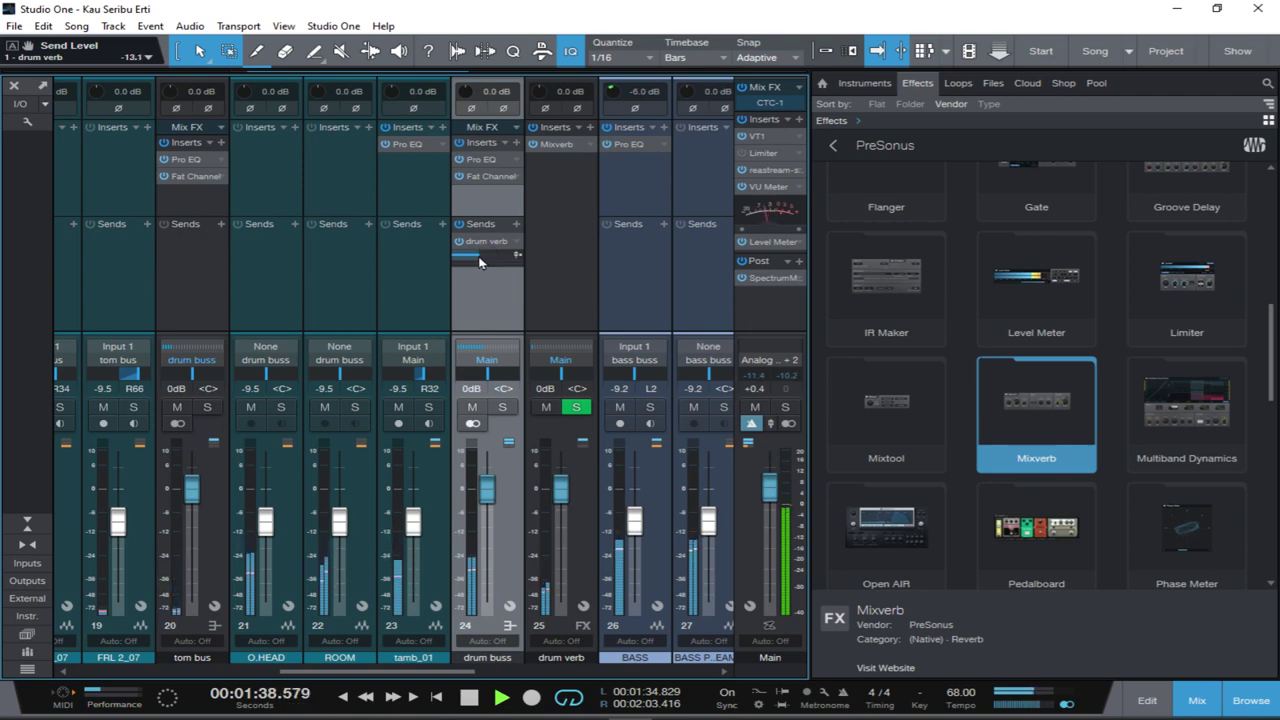
drag(479, 262, 484, 262)
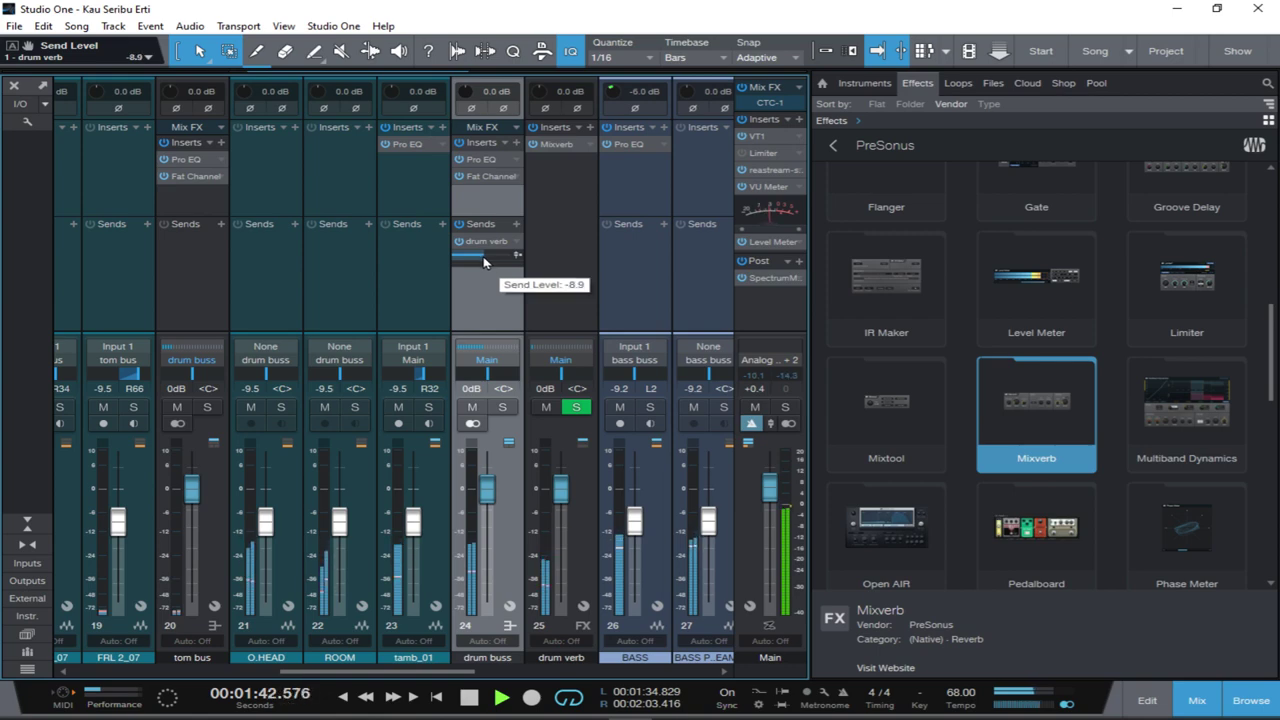
scroll(484, 262, right, 1)
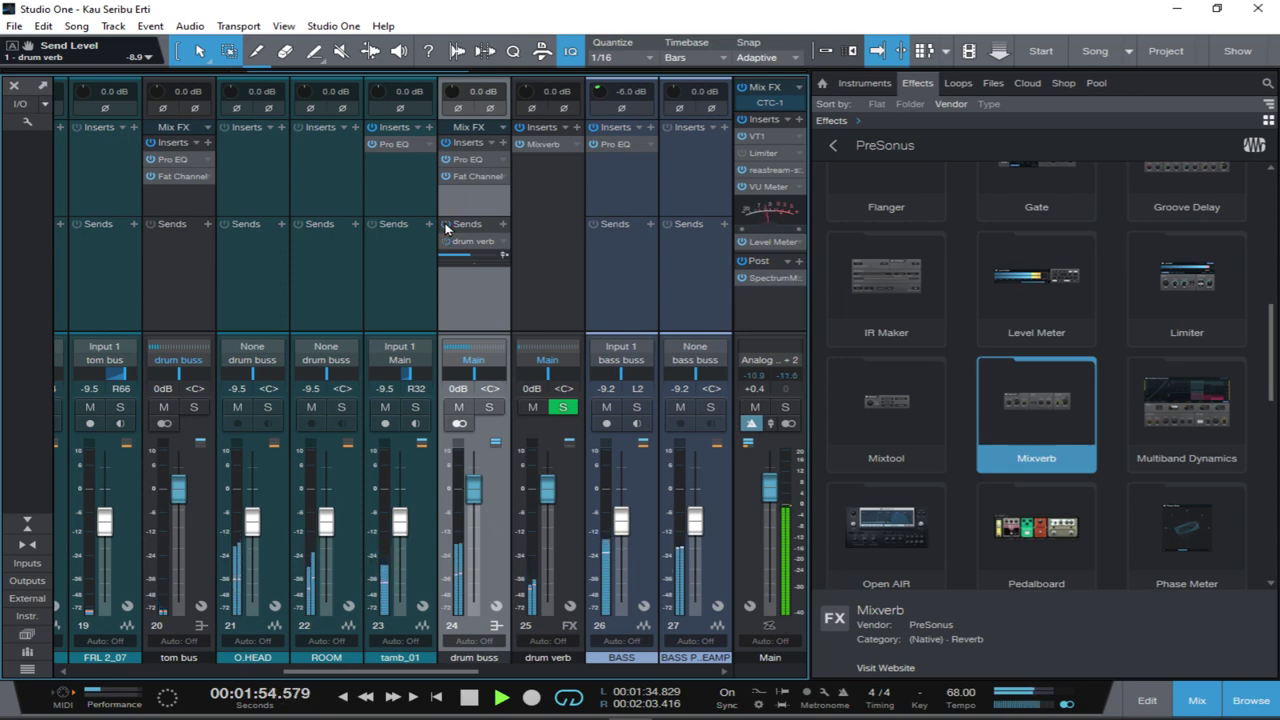
key(space)
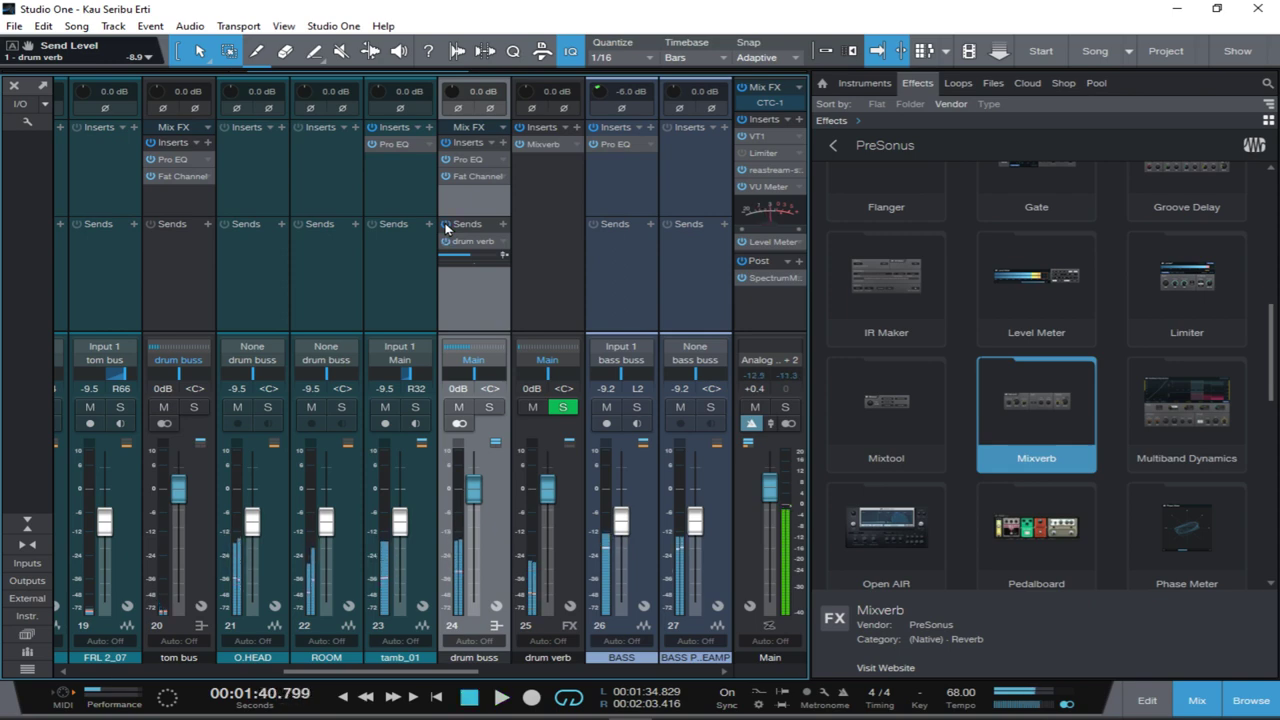
Insert a PreSonus Pro EQ after Mixverb on the drum verb channel.
scroll(901, 391, down, 2)
scroll(901, 391, up, 5)
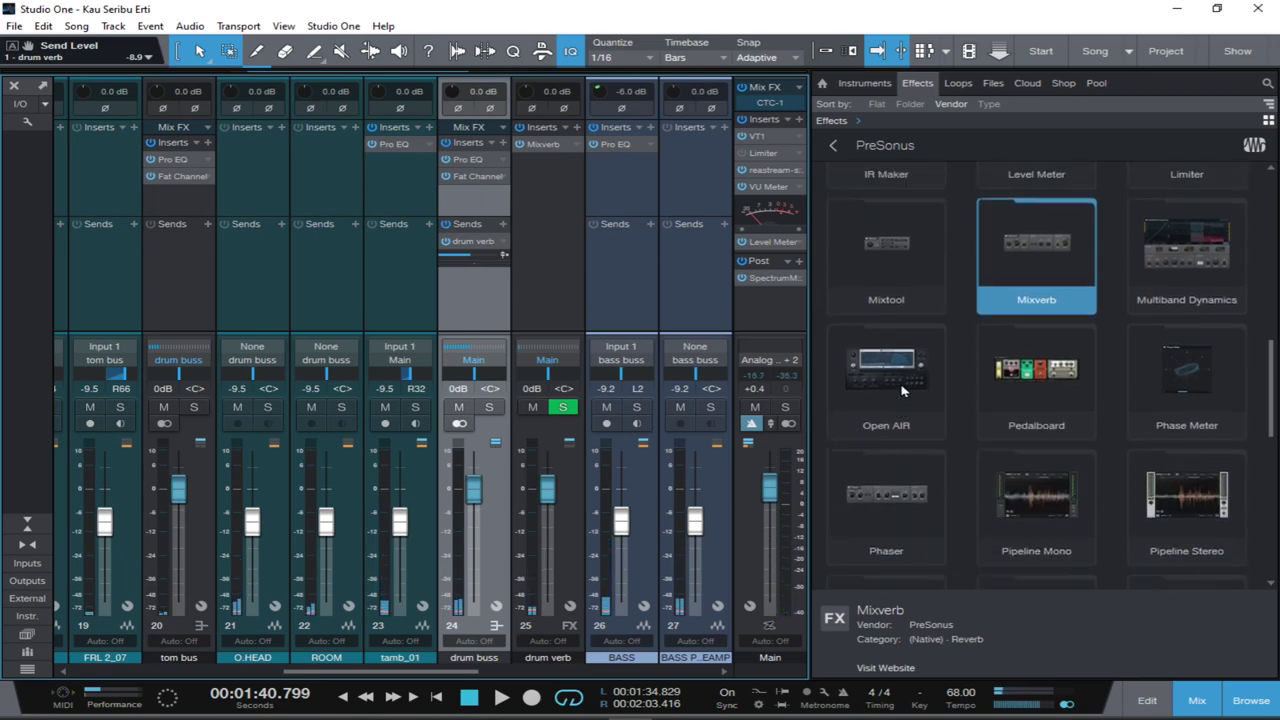
scroll(901, 391, up, 3)
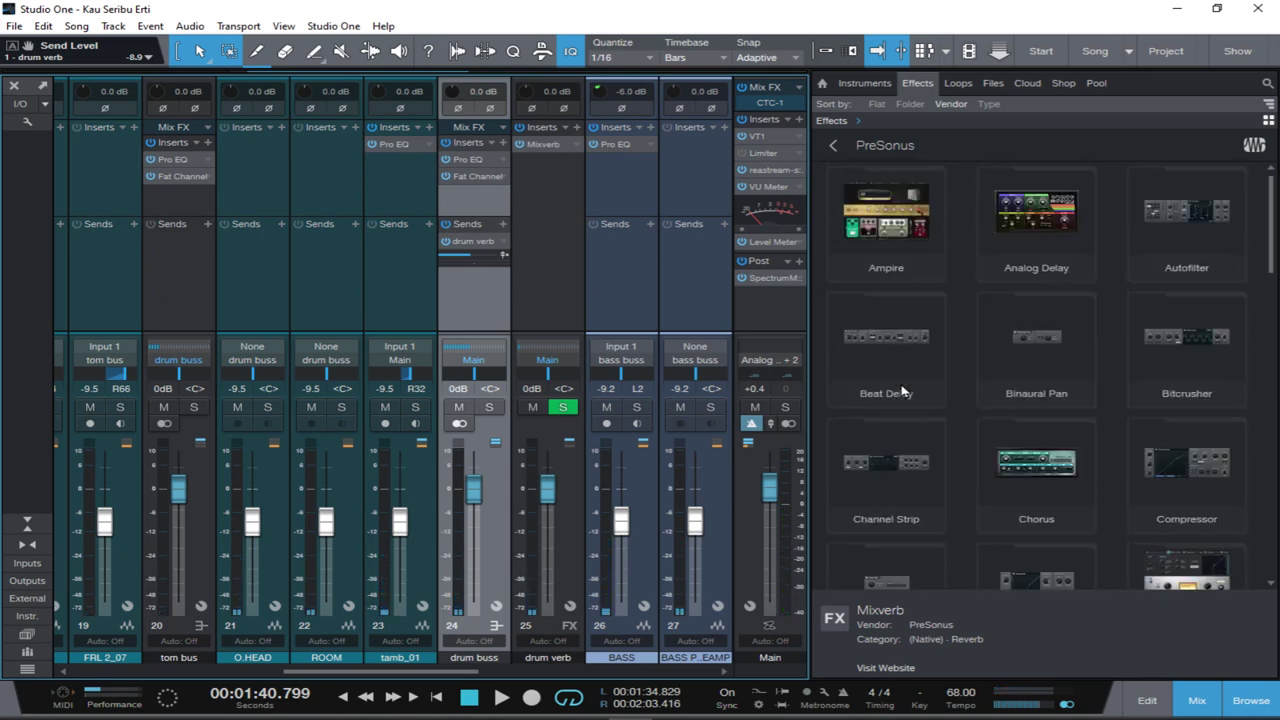
scroll(901, 391, down, 3)
scroll(901, 391, down, 8)
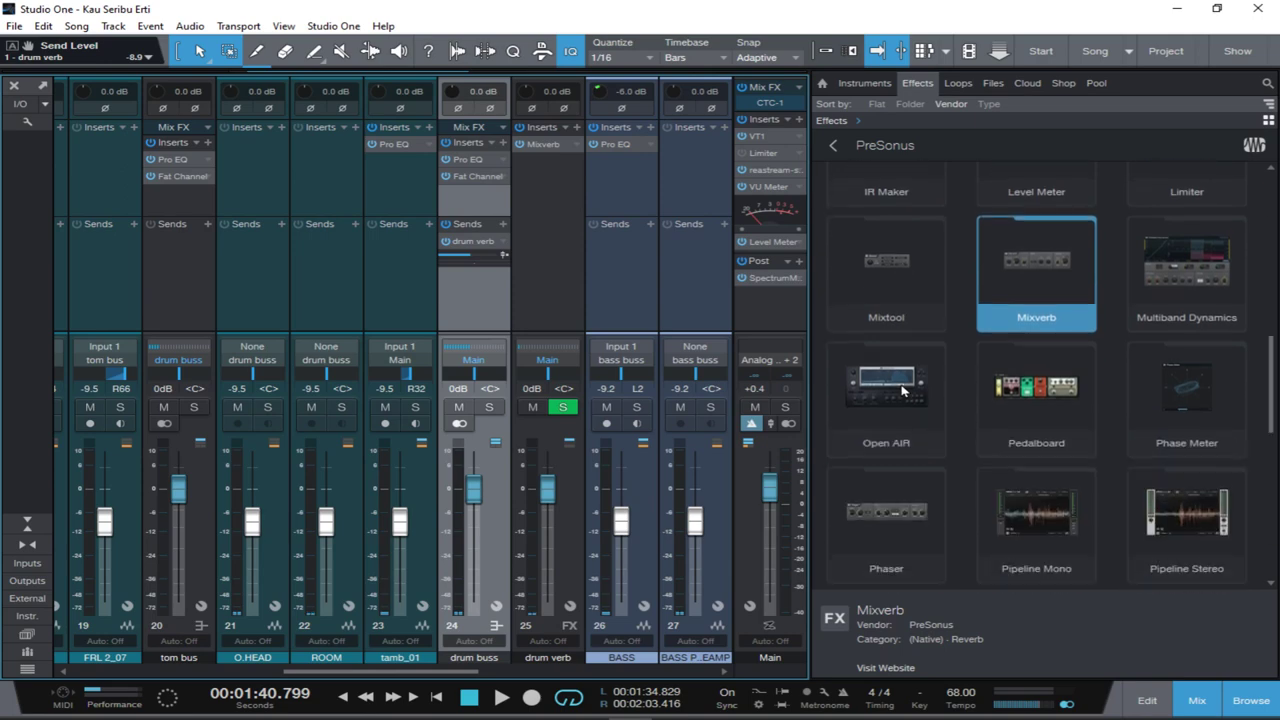
drag(895, 362, 540, 229)
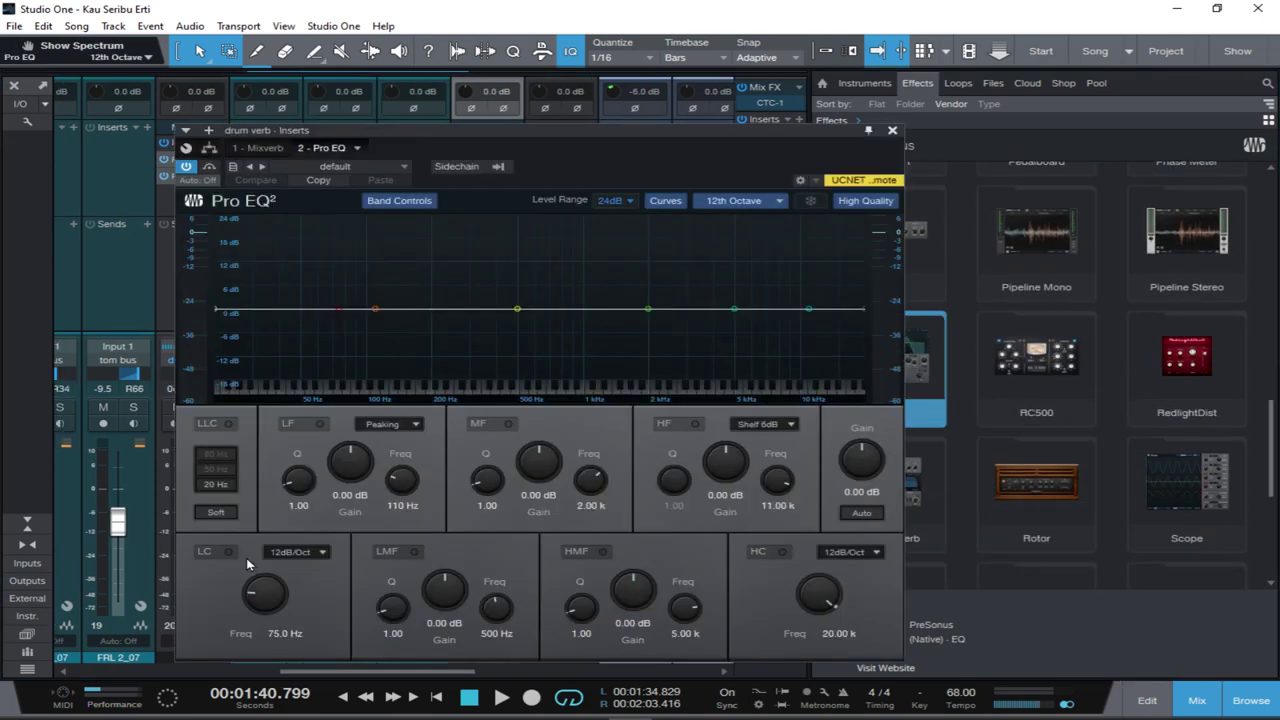
Enable the drum verb EQ's low cut at 140 Hz and high cut at 12 kHz, and close the EQ during playback.
click(229, 551)
click(277, 640)
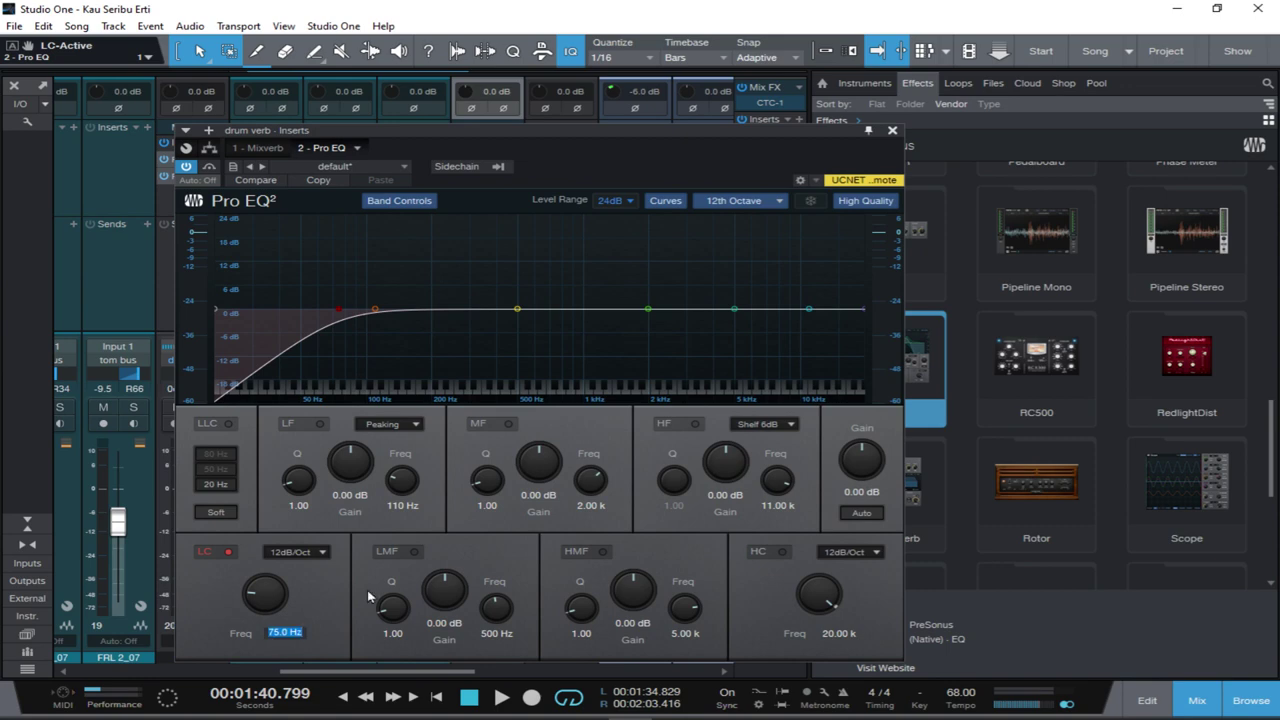
text(140)
key(Return)
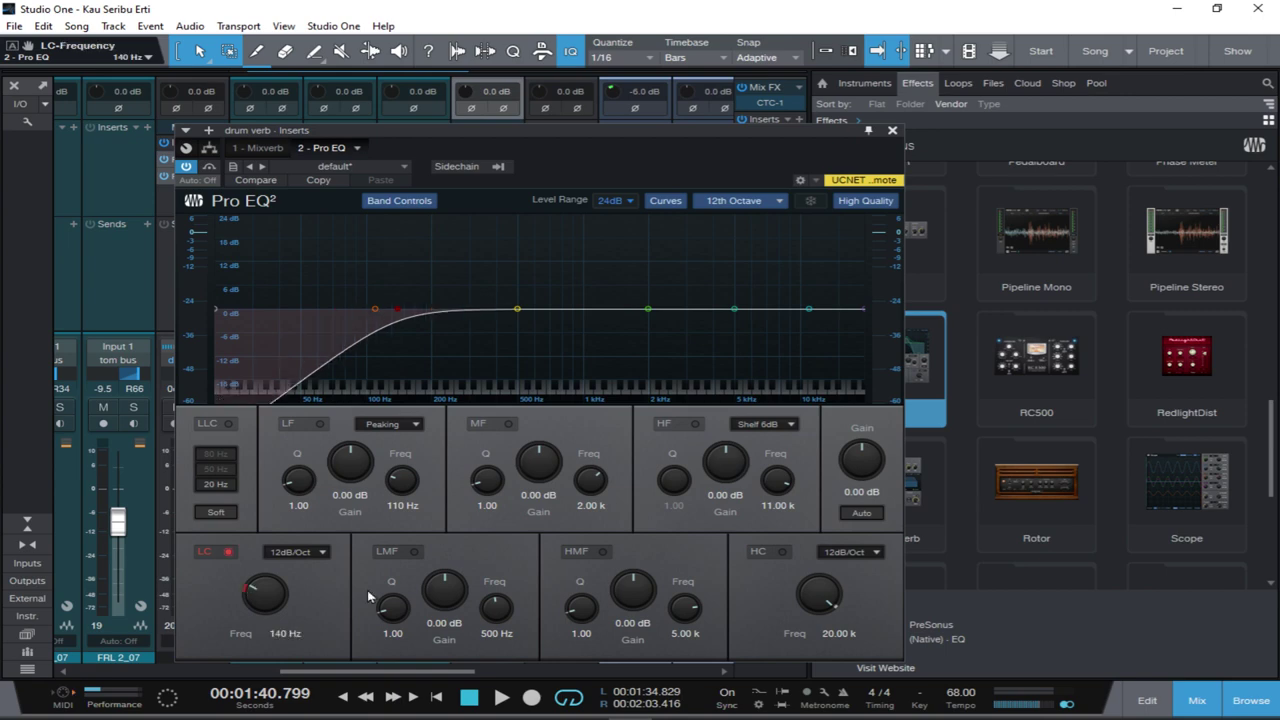
click(781, 552)
double_click(838, 640)
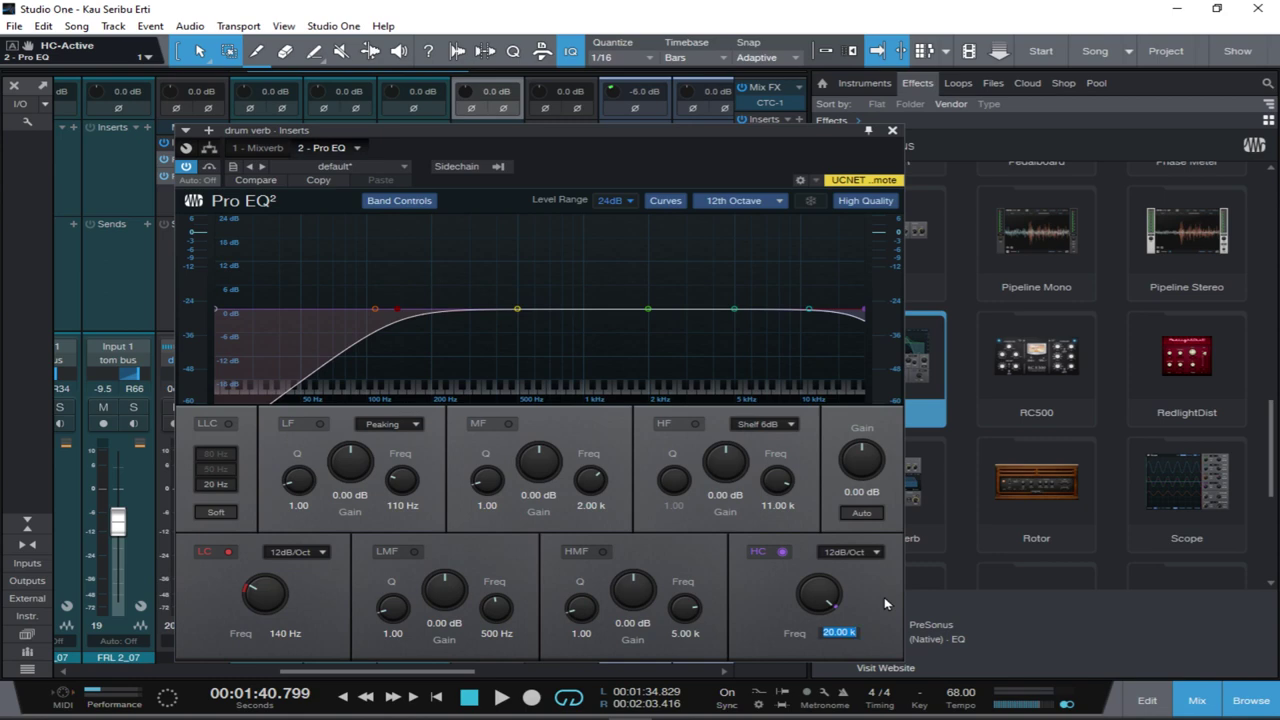
text(12000)
key(Return)
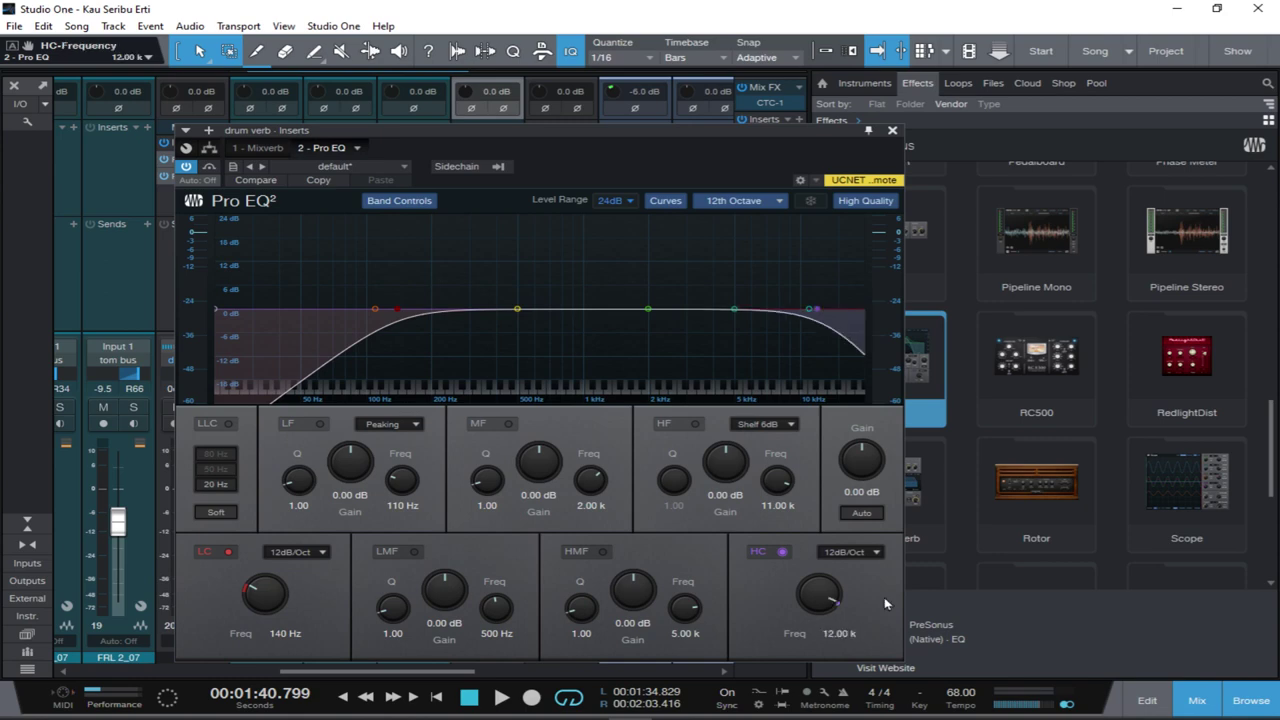
key(space)
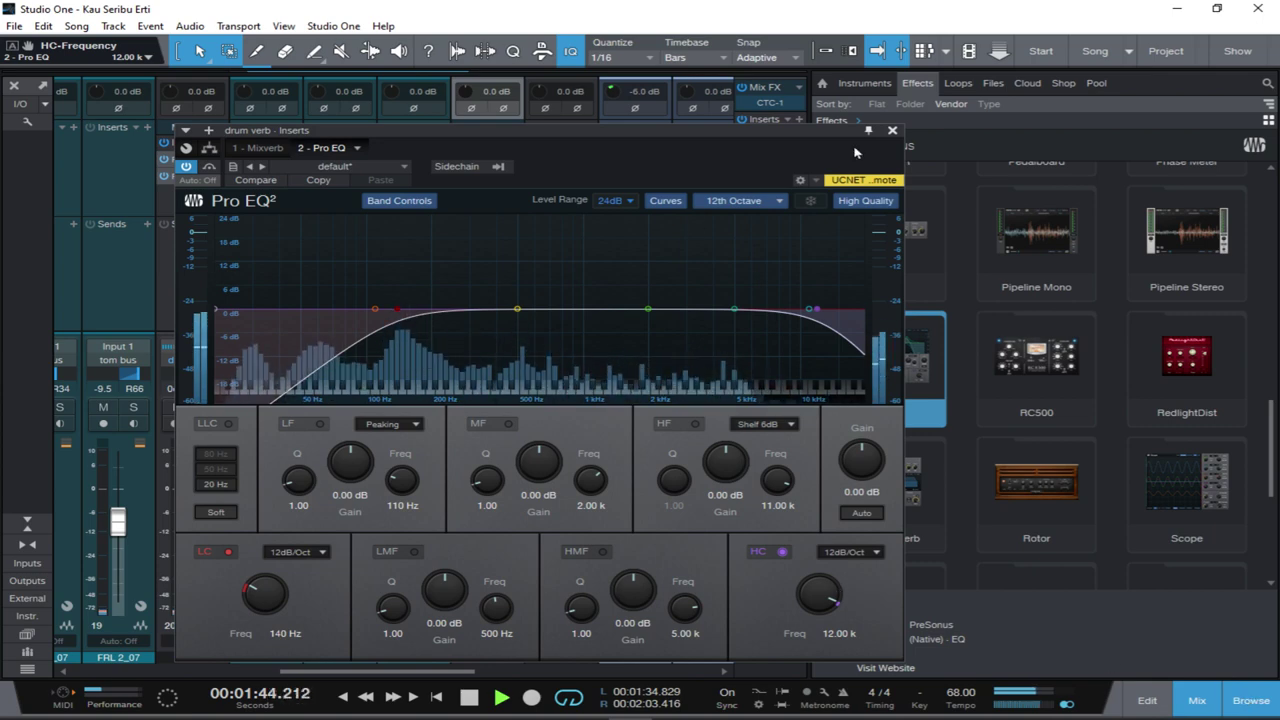
click(892, 130)
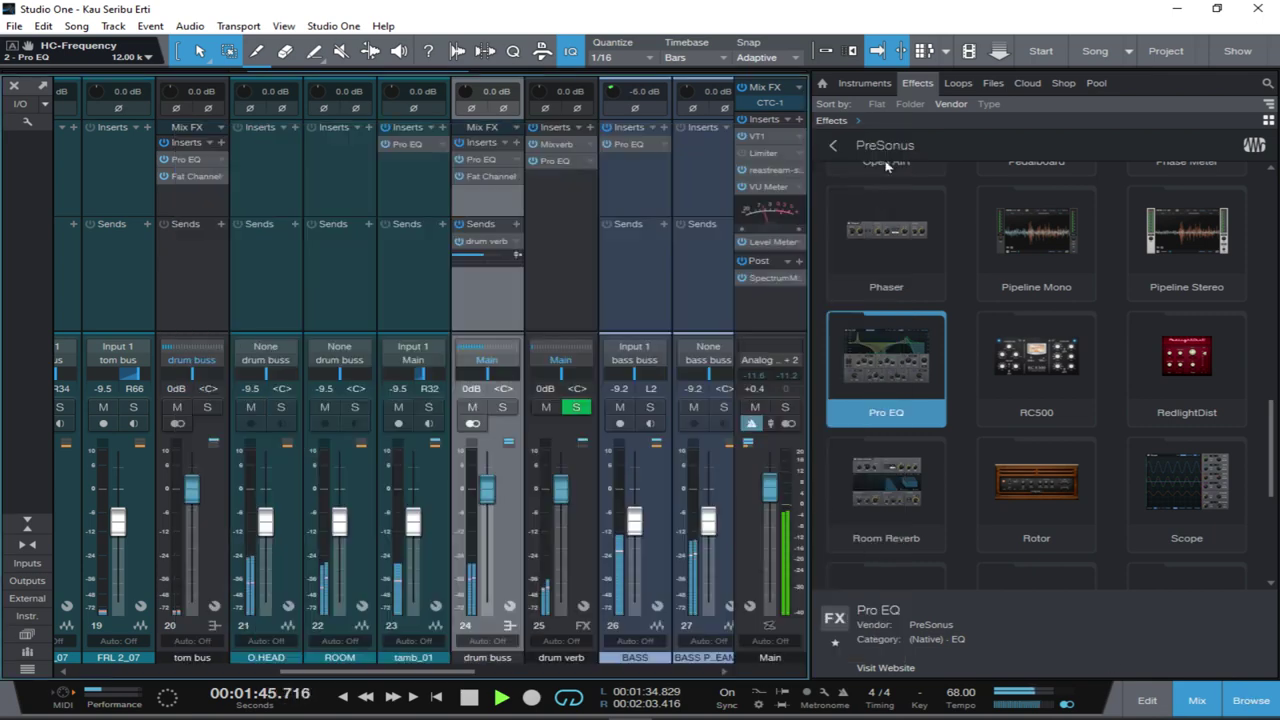
Hide the browser and select the SNR TOP_06 channel in the mixer.
click(1251, 700)
scroll(177, 260, right, 5)
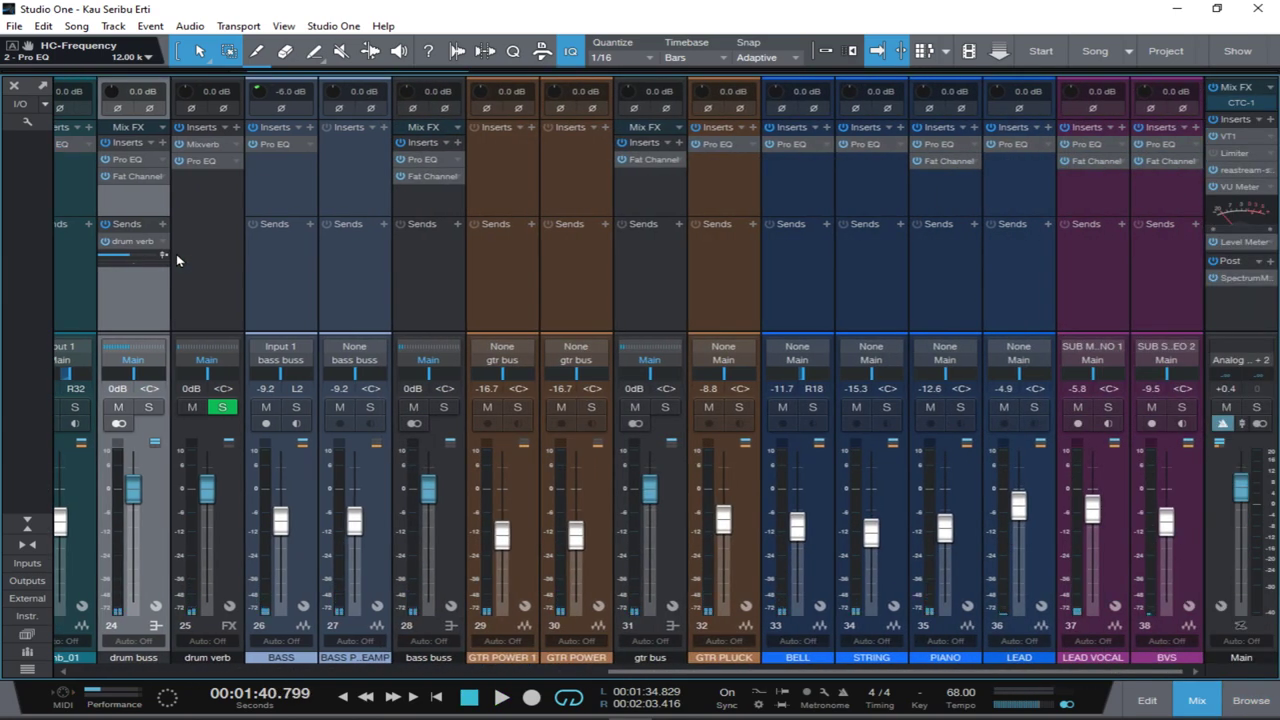
scroll(177, 260, left, 4)
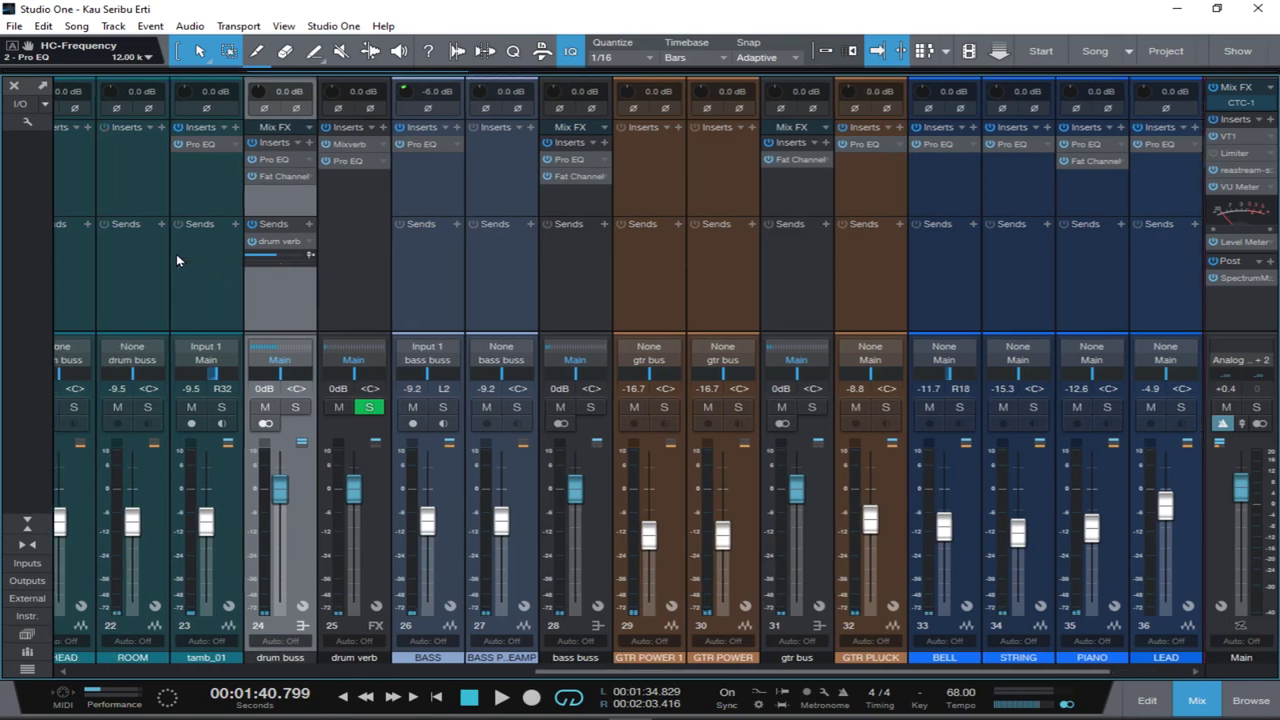
scroll(177, 260, left, 7)
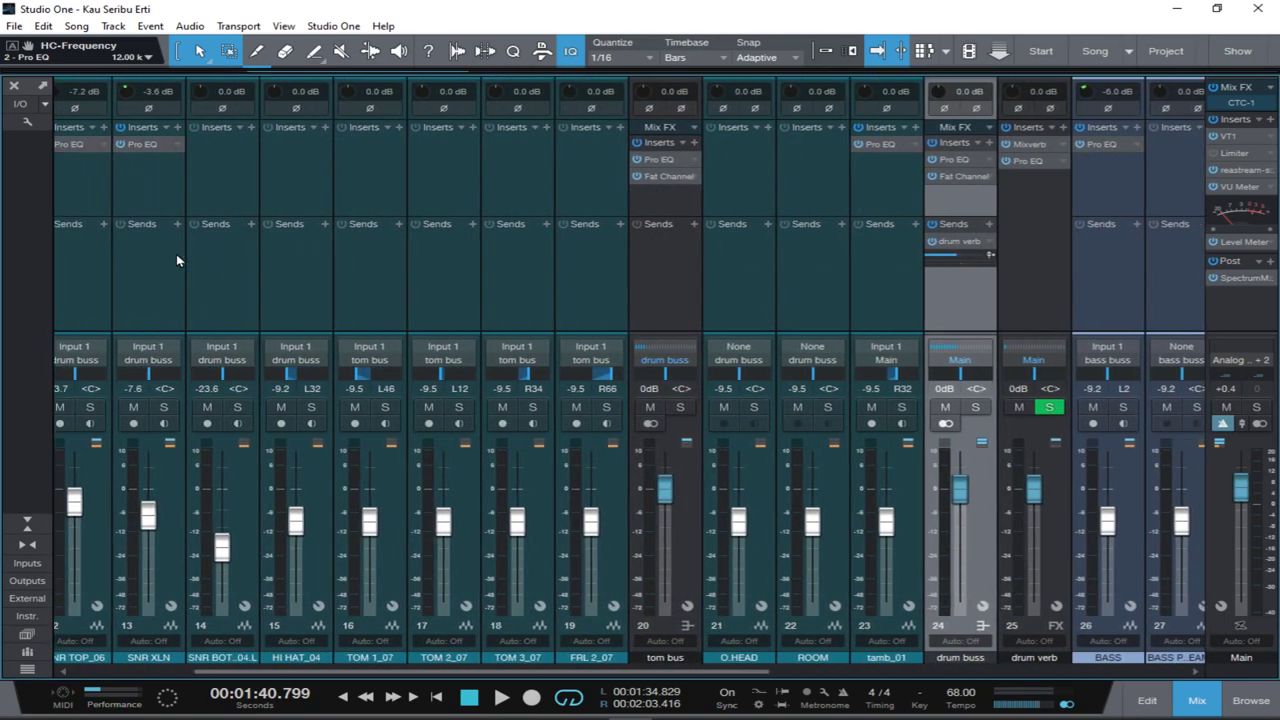
drag(560, 673, 414, 671)
click(311, 290)
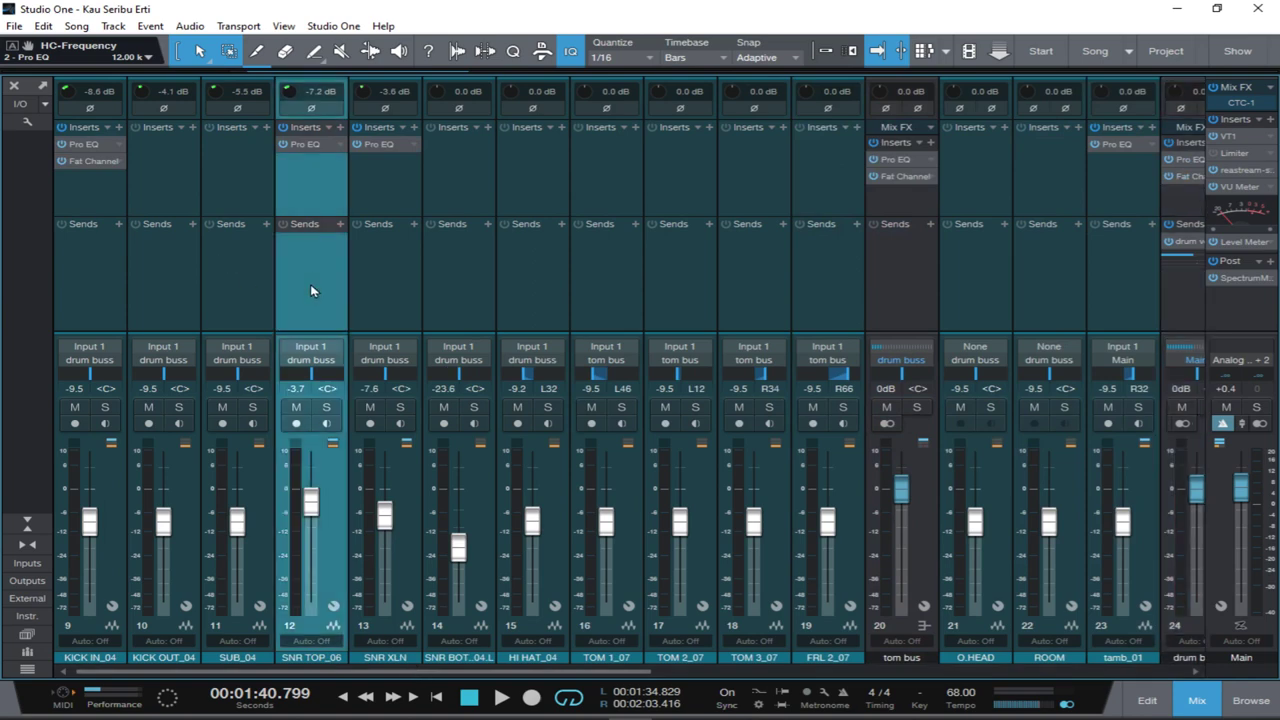
Add an FX channel beside the SNR TOP_06 and SNR XLN channels and name it snr verb.
ctrl+click(396, 294)
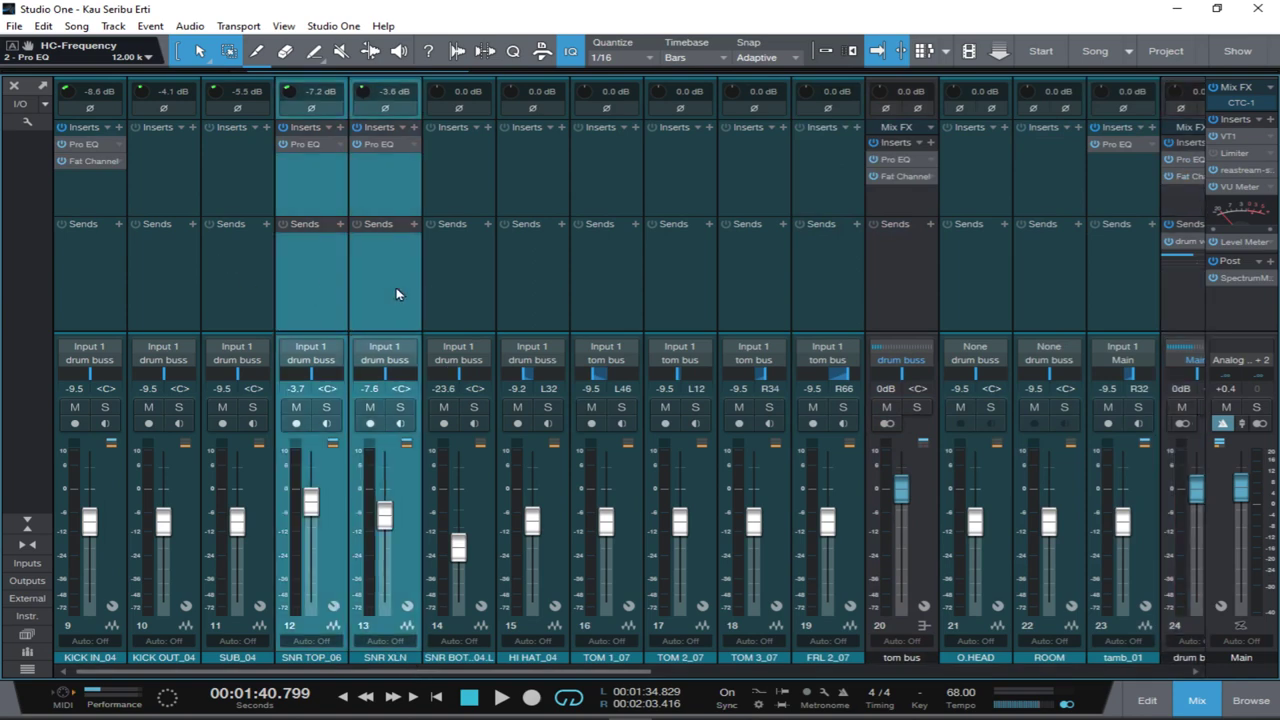
right_click(397, 291)
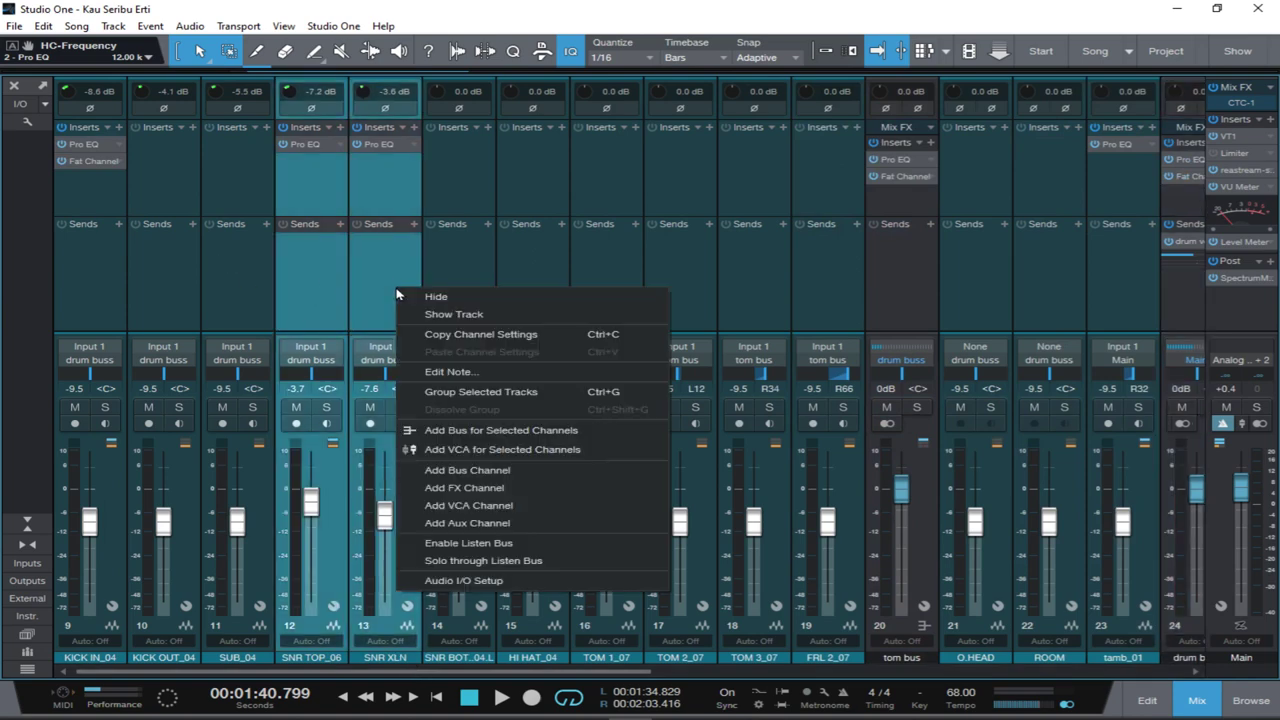
click(440, 488)
double_click(455, 658)
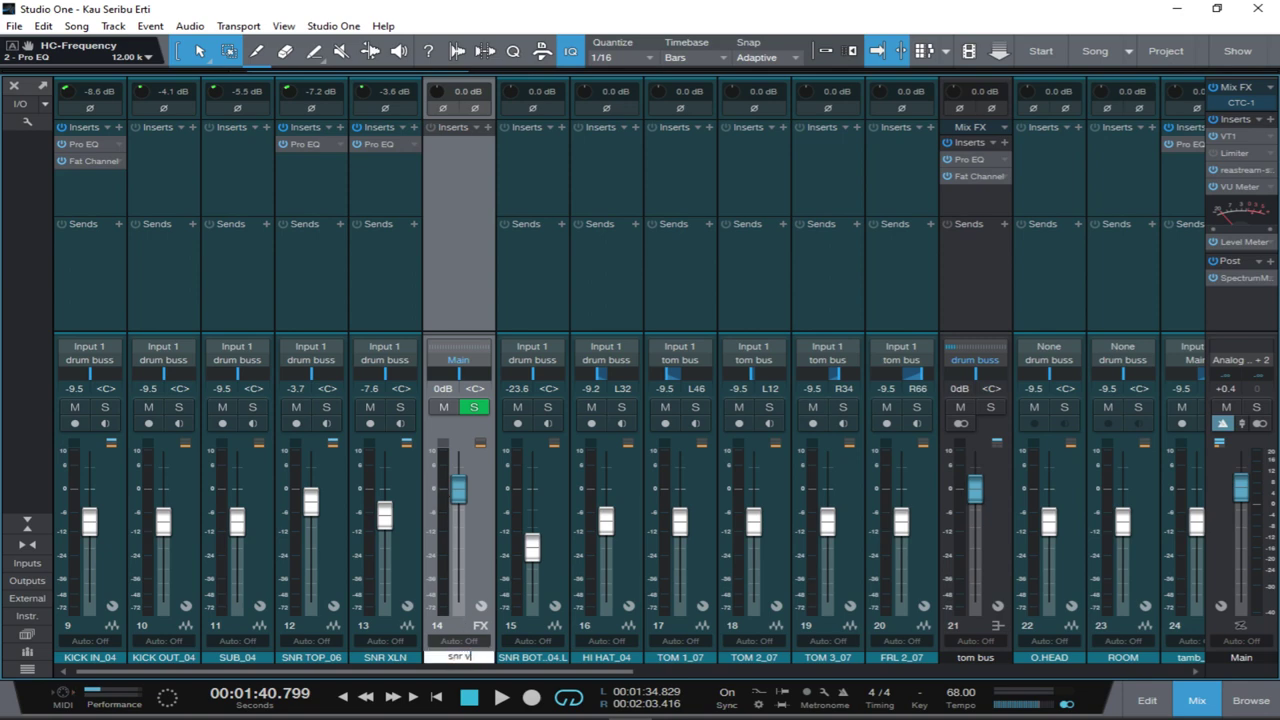
key(Return)
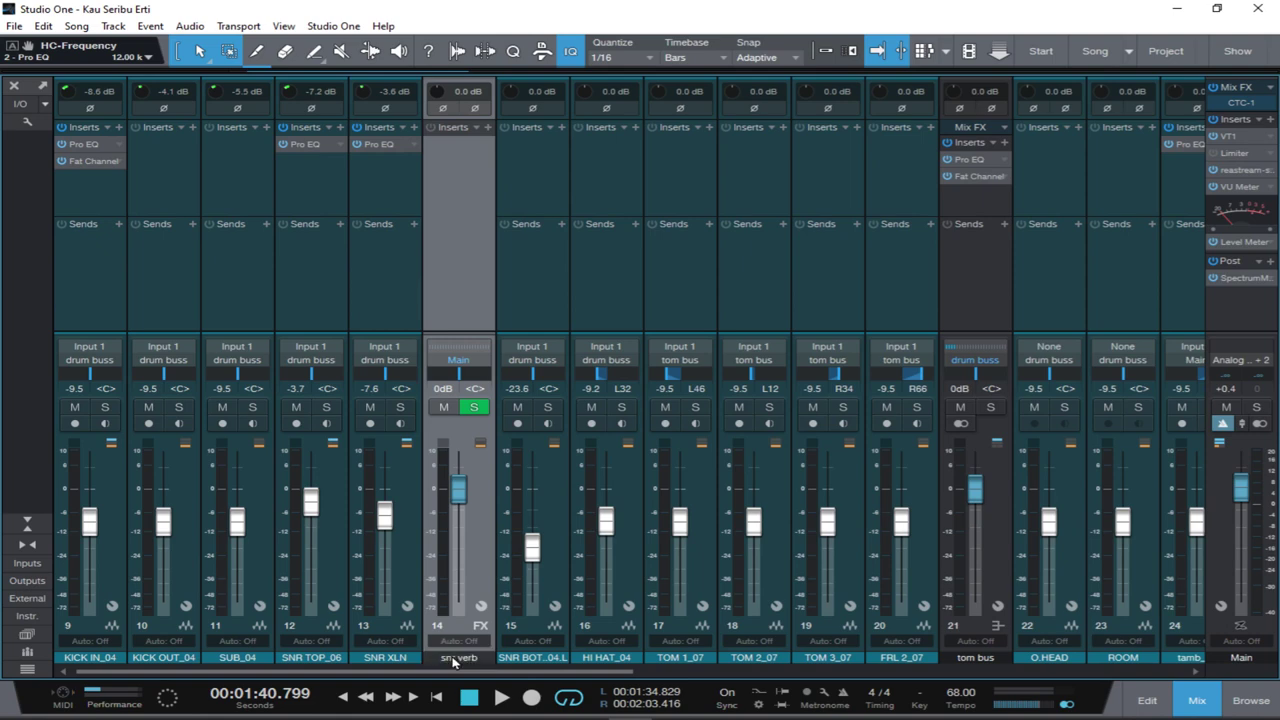
Insert the PreSonus Mixverb effect on the snr verb channel.
click(1250, 701)
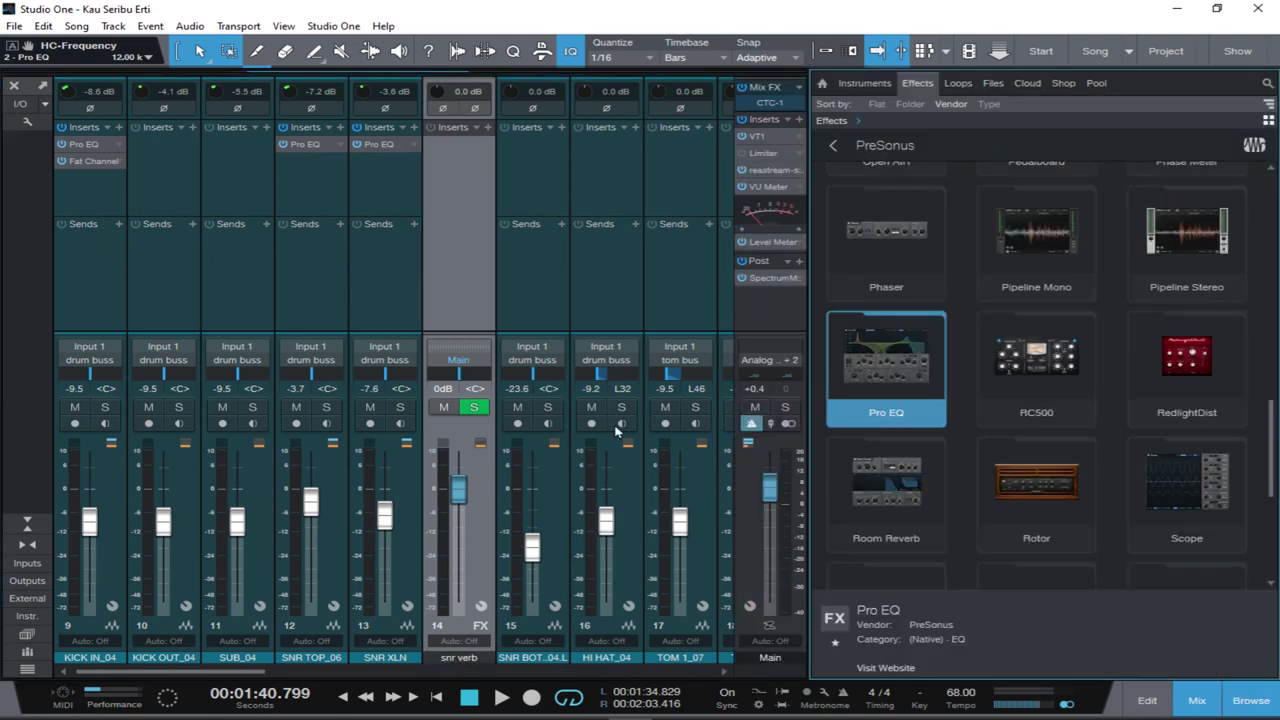
scroll(967, 360, down, 5)
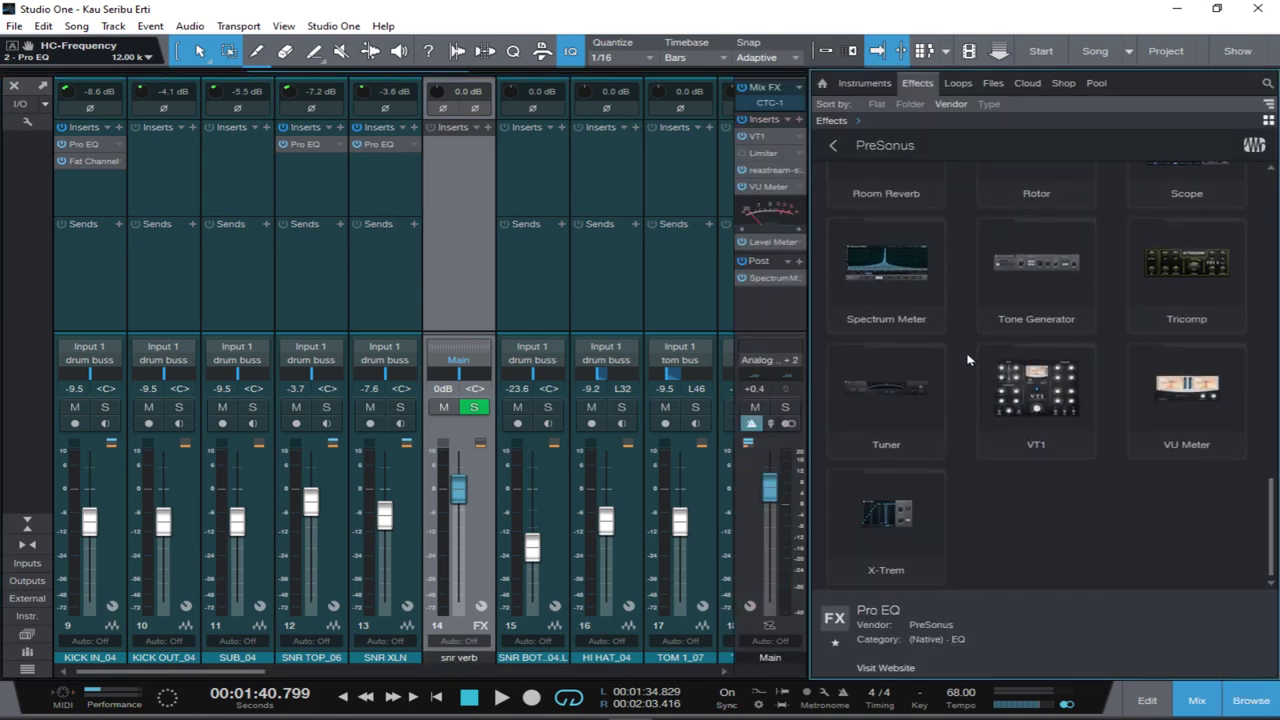
scroll(967, 360, up, 5)
scroll(967, 360, up, 5)
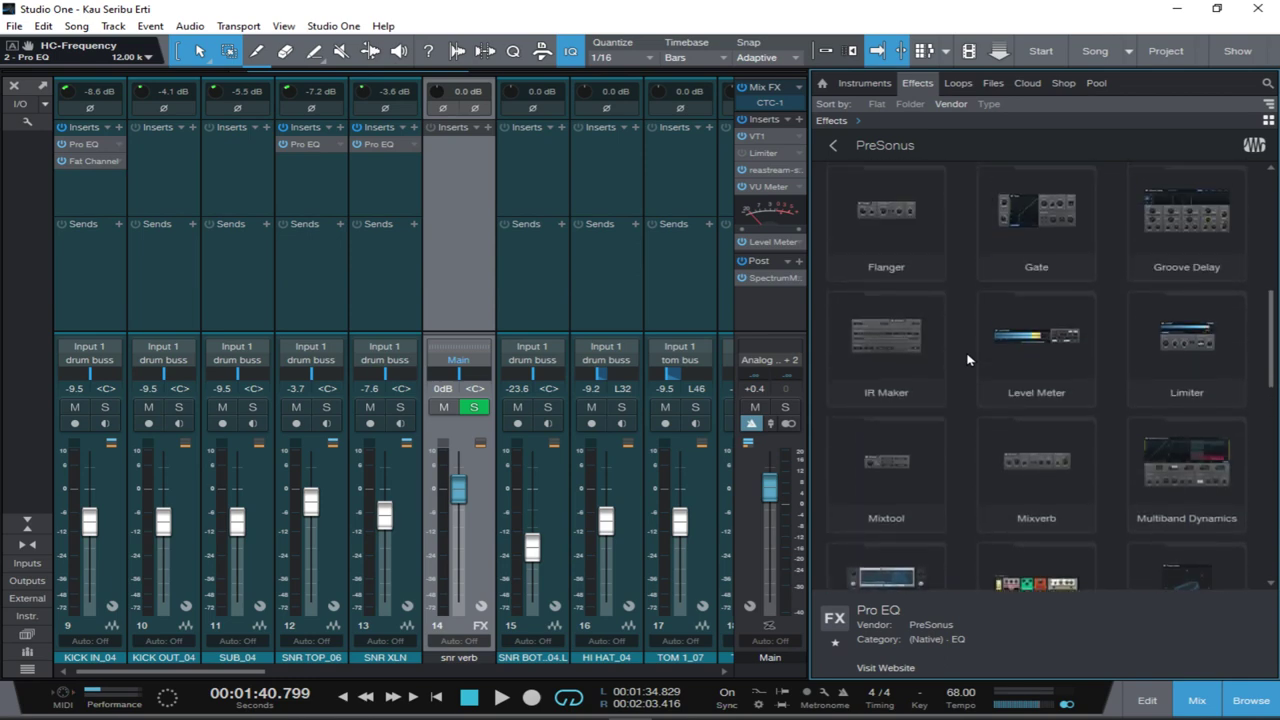
drag(1050, 462, 440, 206)
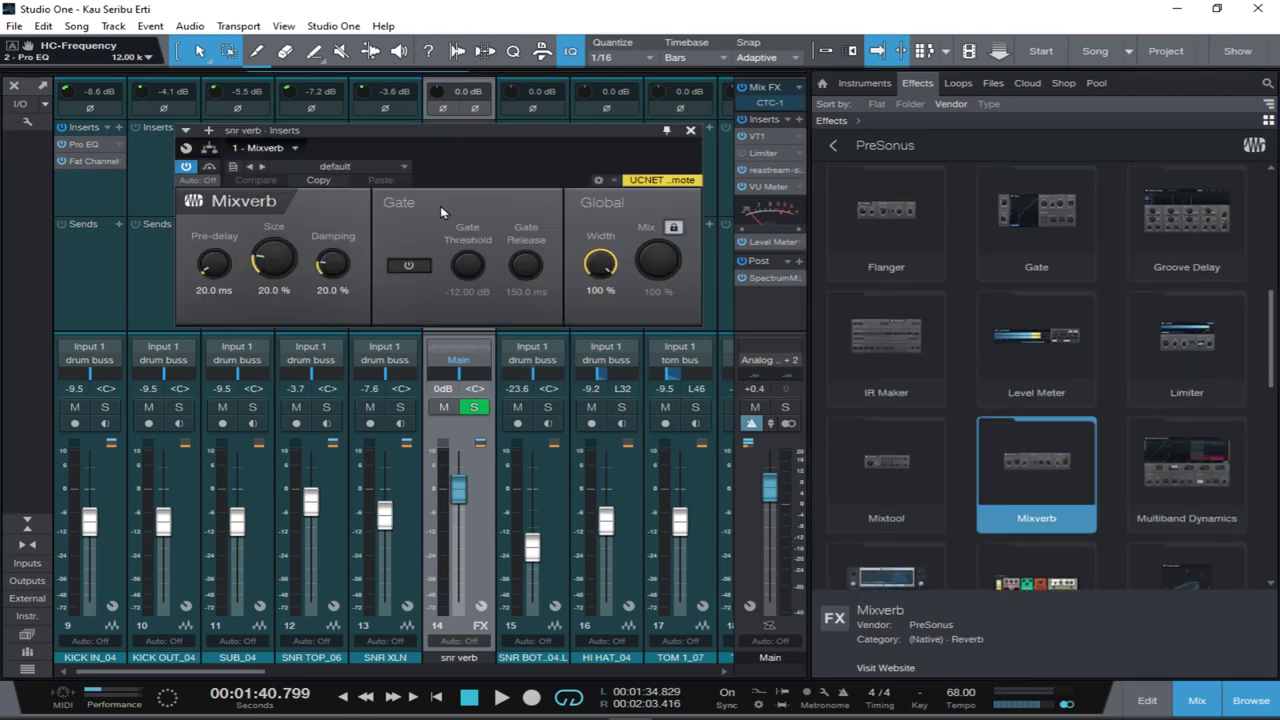
Load the Ambience Bright preset in the snr verb channel's Mixverb and close the plug-in window.
click(399, 167)
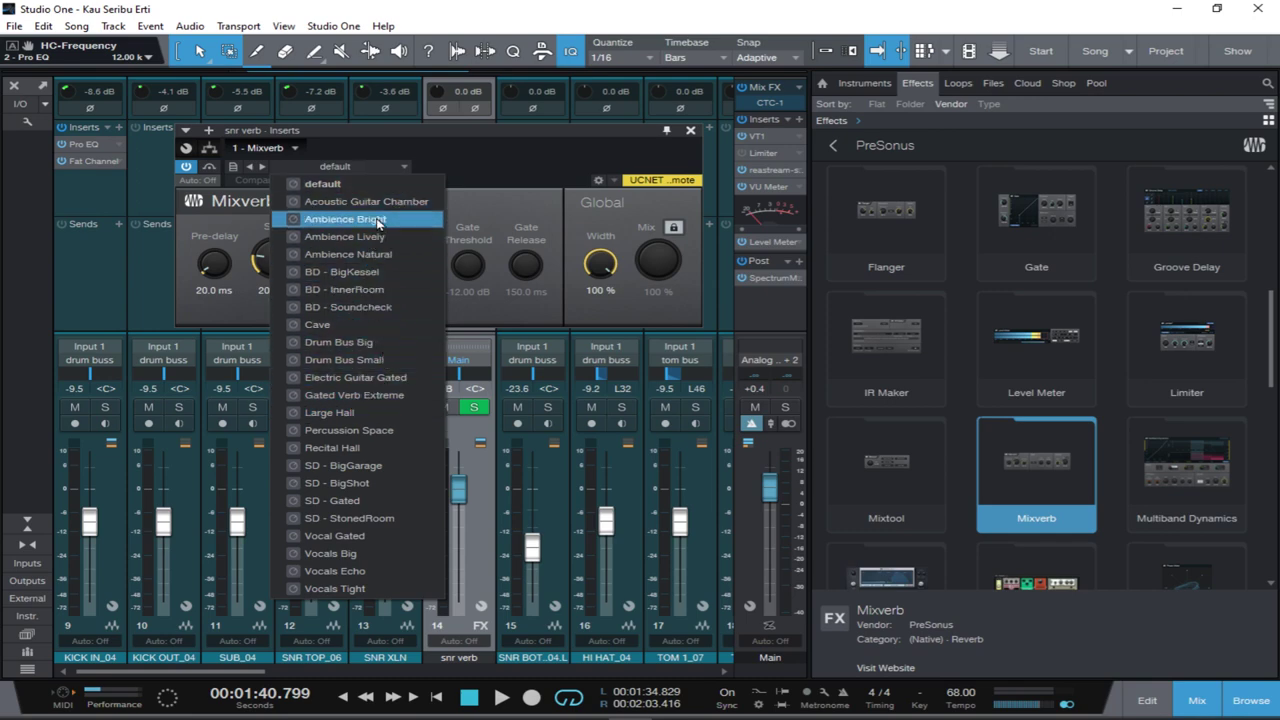
click(420, 219)
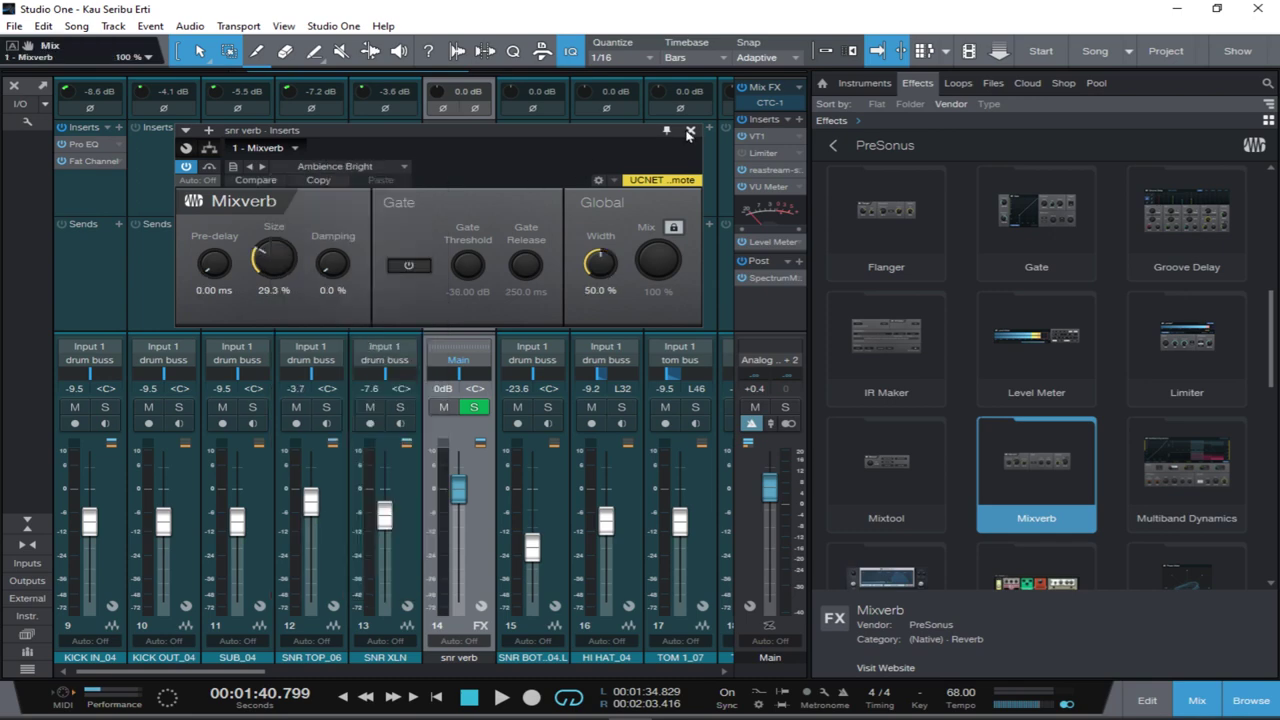
click(689, 132)
Add a send from SNR TOP_06 to snr verb, set its level to -13.1 dB during playback, and stop the song.
click(340, 226)
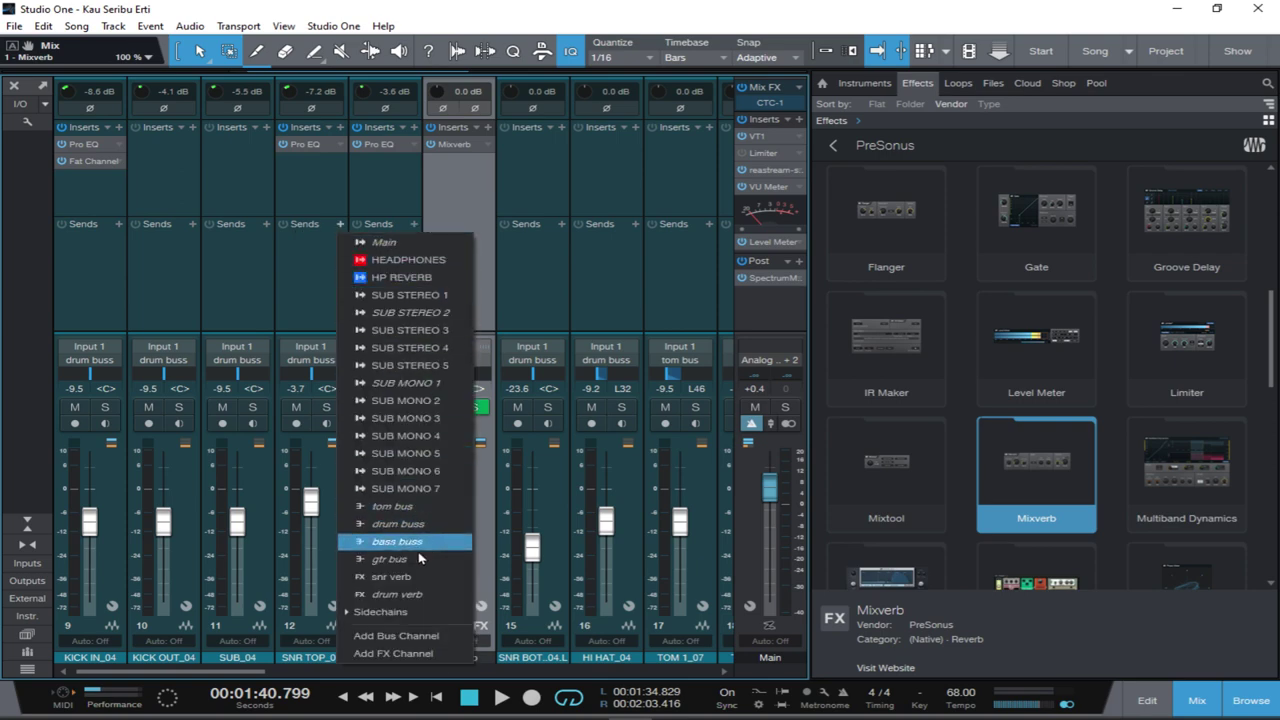
click(400, 577)
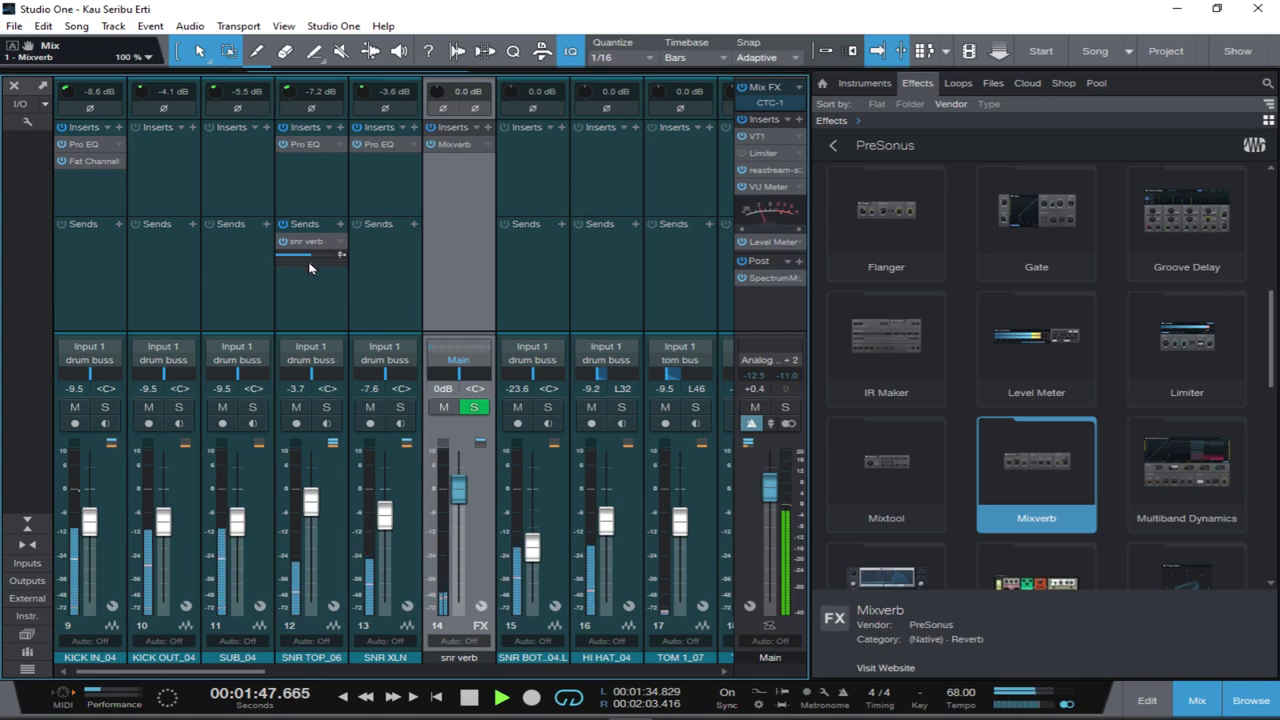
mouse_move(310, 256)
mouse_down()
mouse_move(349, 257)
mouse_move(266, 286)
mouse_move(292, 272)
mouse_up()
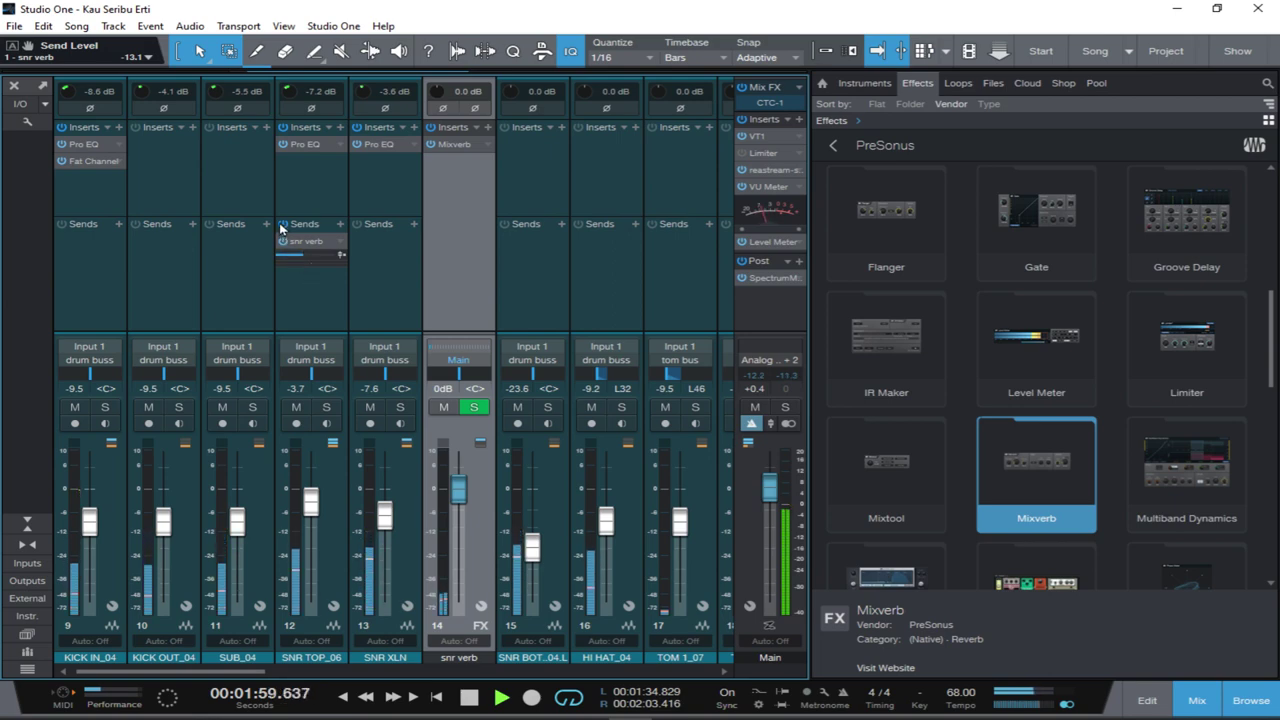
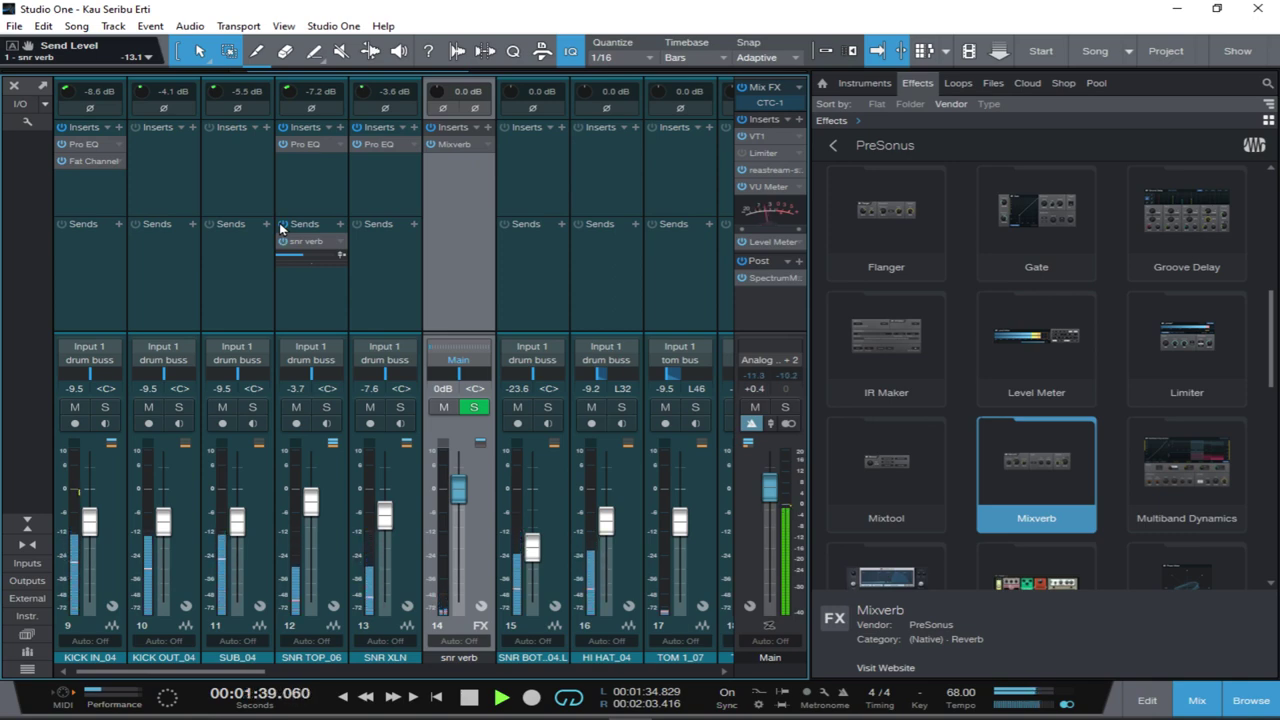
key(space)
Add a send from the tom bus channel to snr verb and audition it briefly.
scroll(229, 288, right, 4)
scroll(225, 292, right, 3)
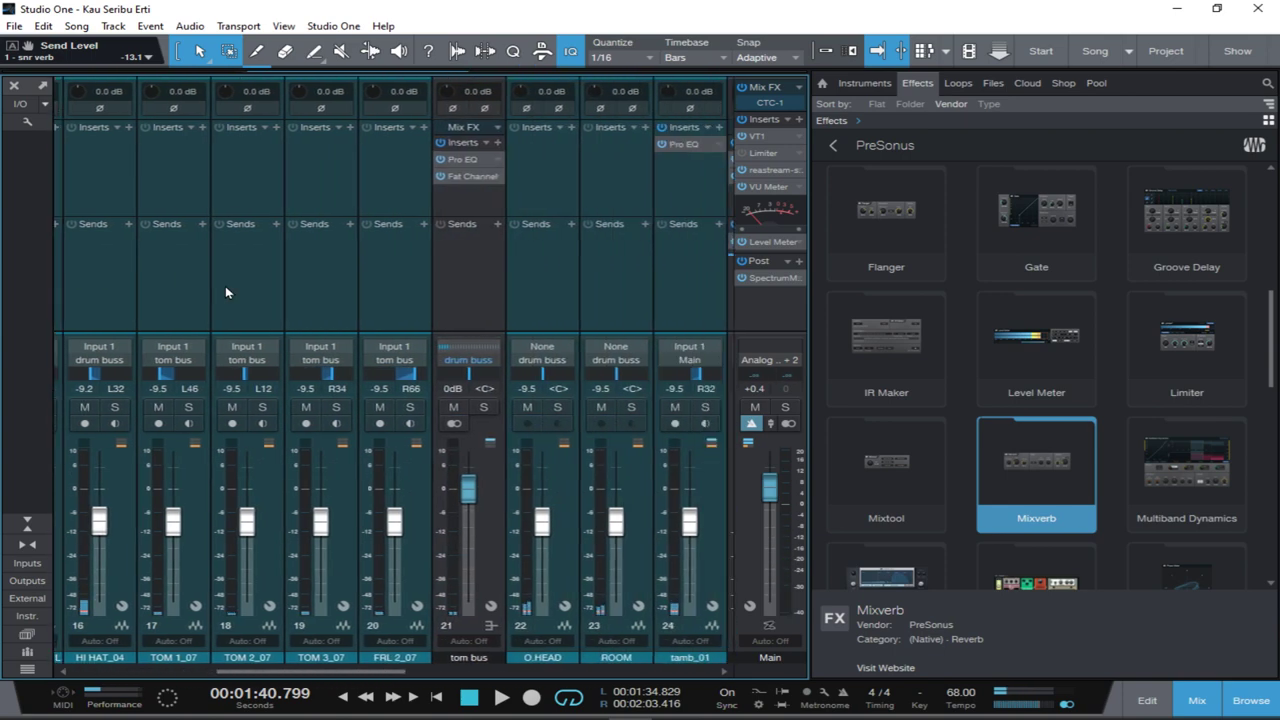
click(498, 231)
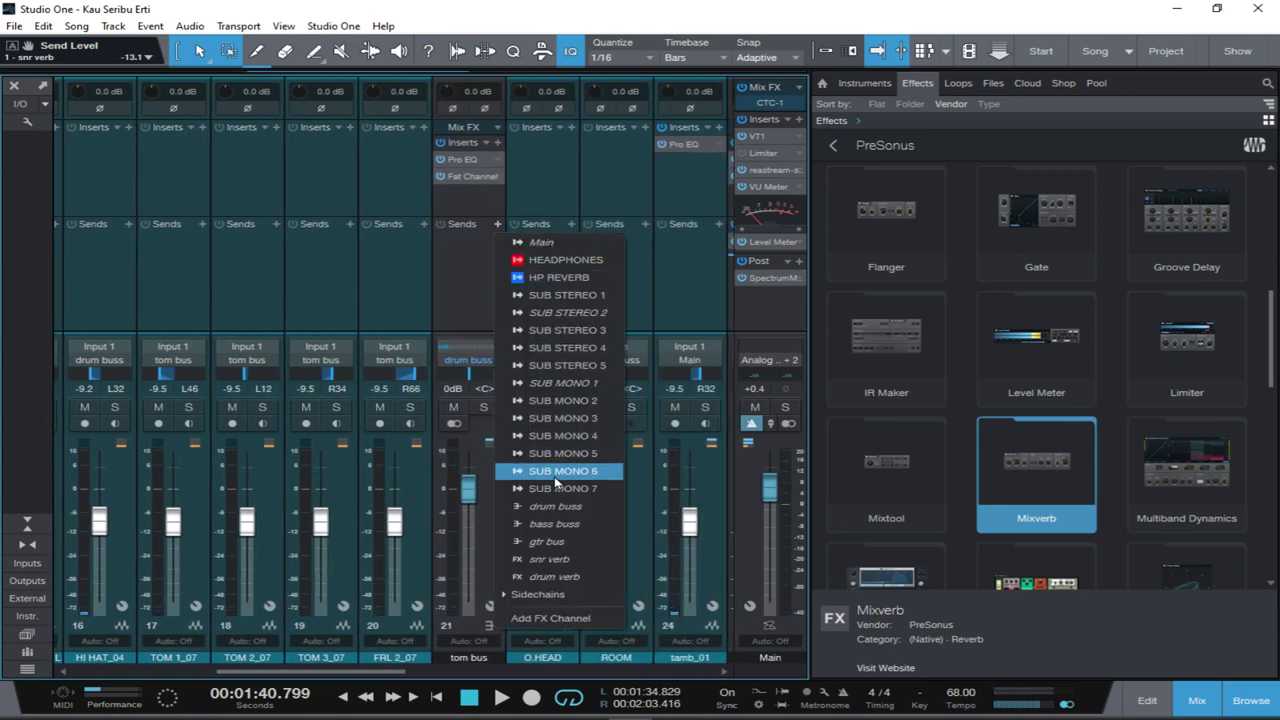
click(552, 559)
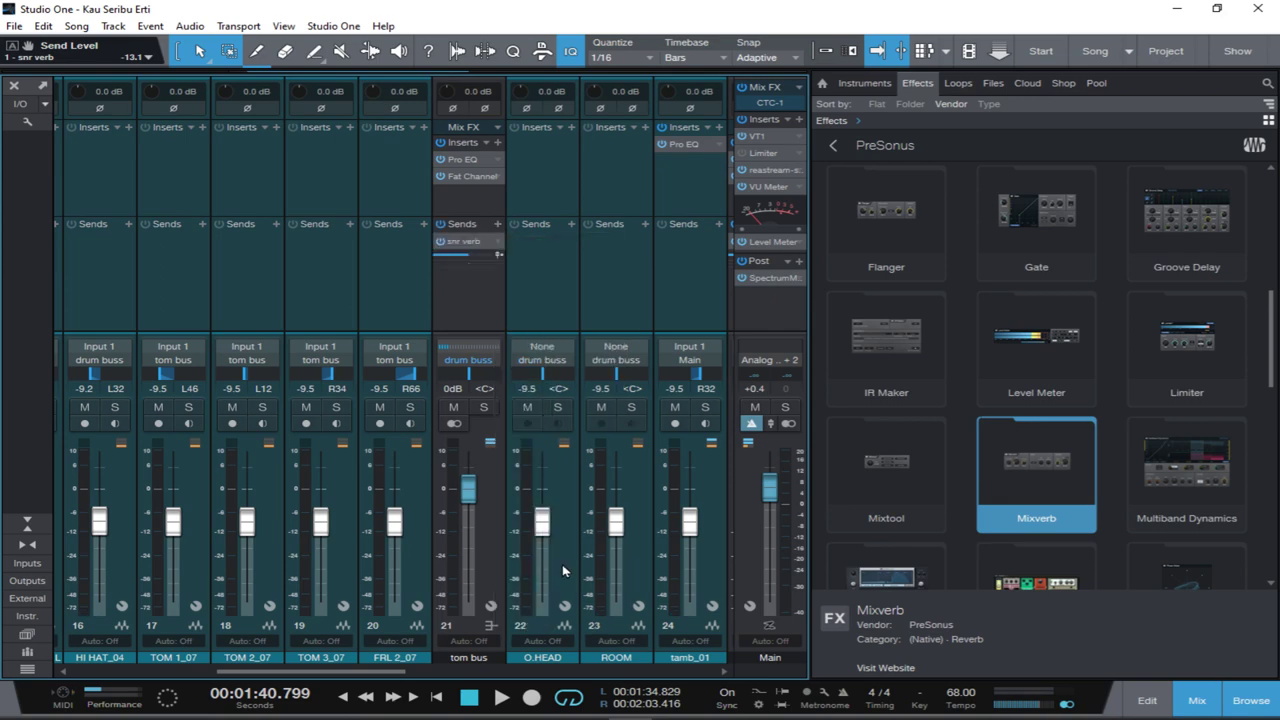
key(space)
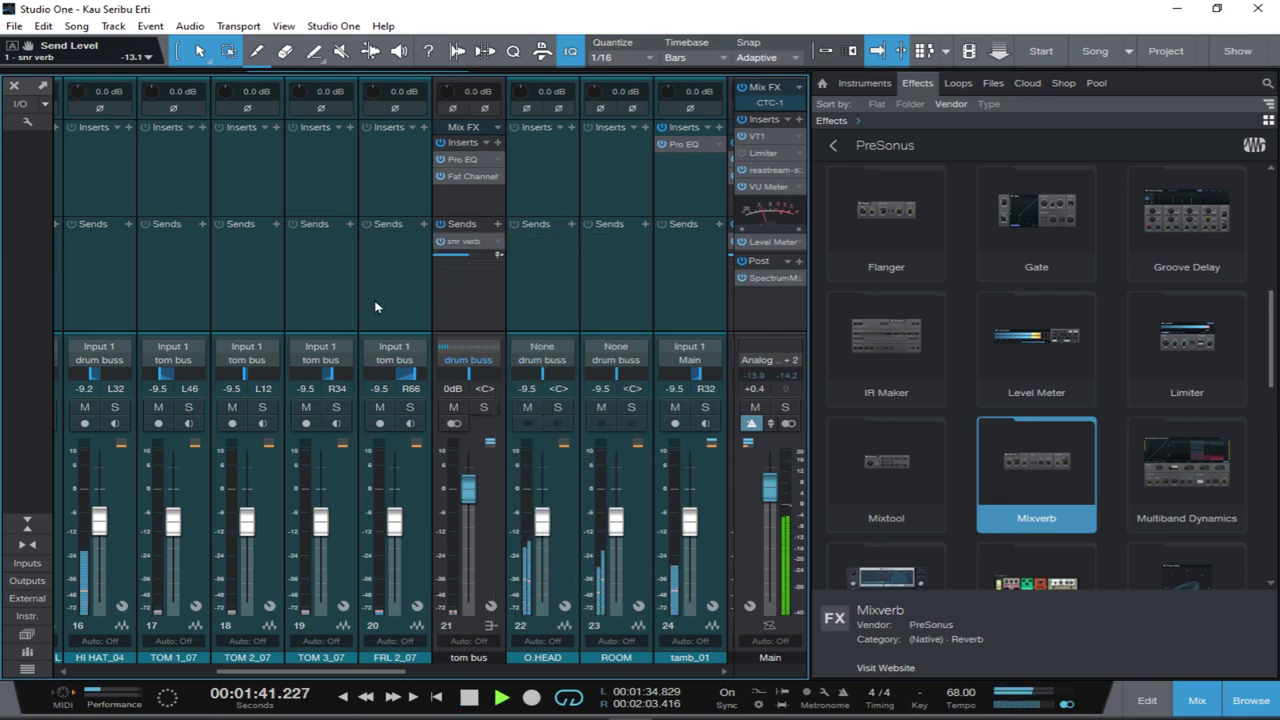
key(space)
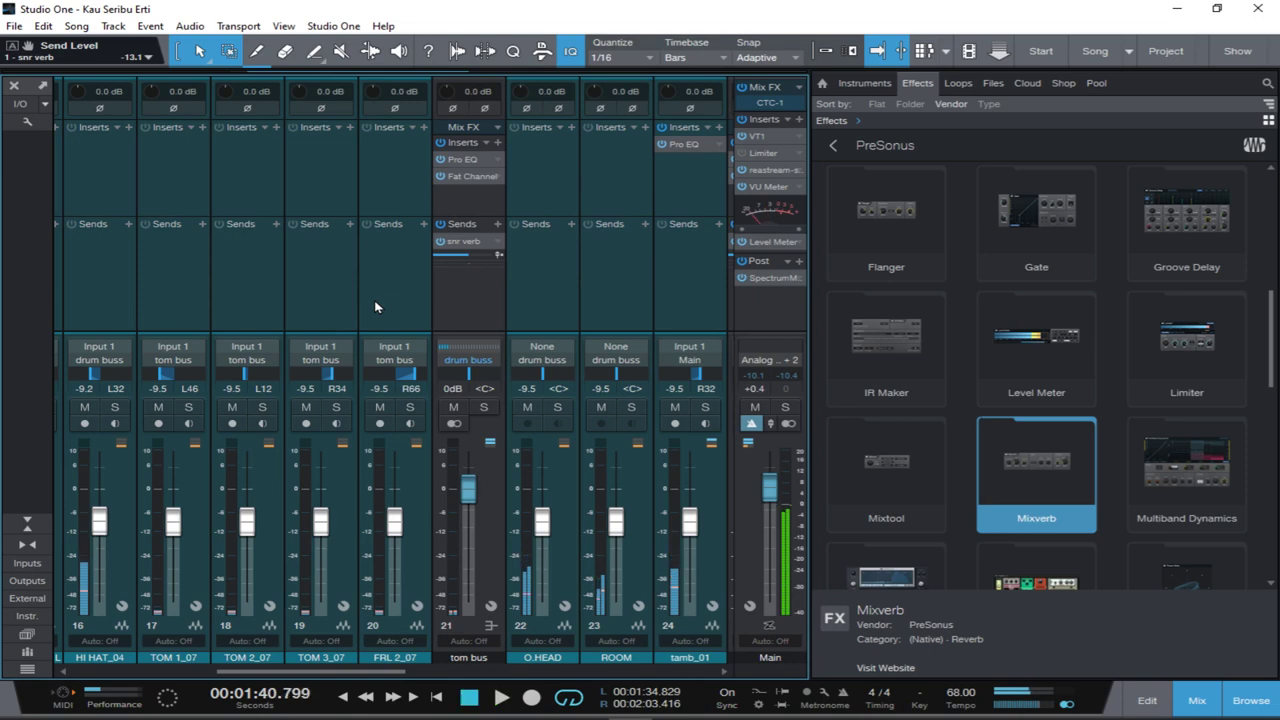
Add an FX channel beside the LEAD VOCAL channel and move it after the BVS channel.
click(1238, 711)
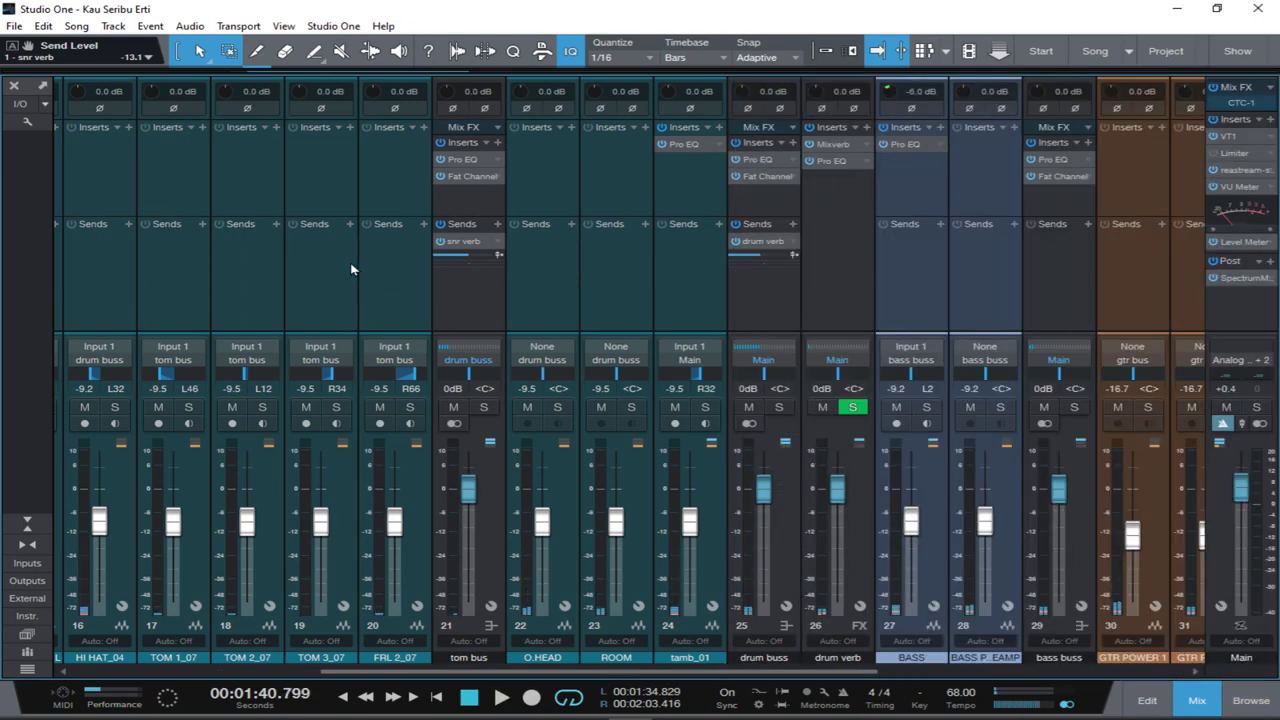
scroll(200, 209, right, 6)
scroll(197, 210, right, 2)
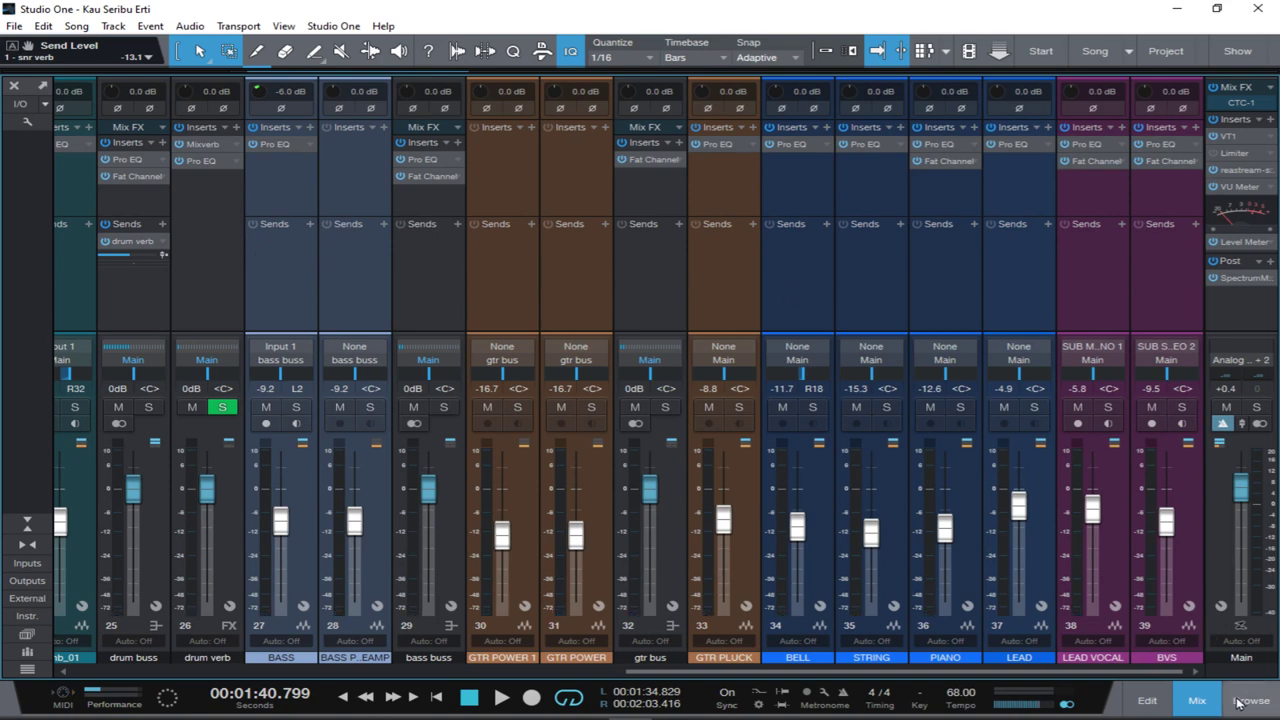
click(1081, 296)
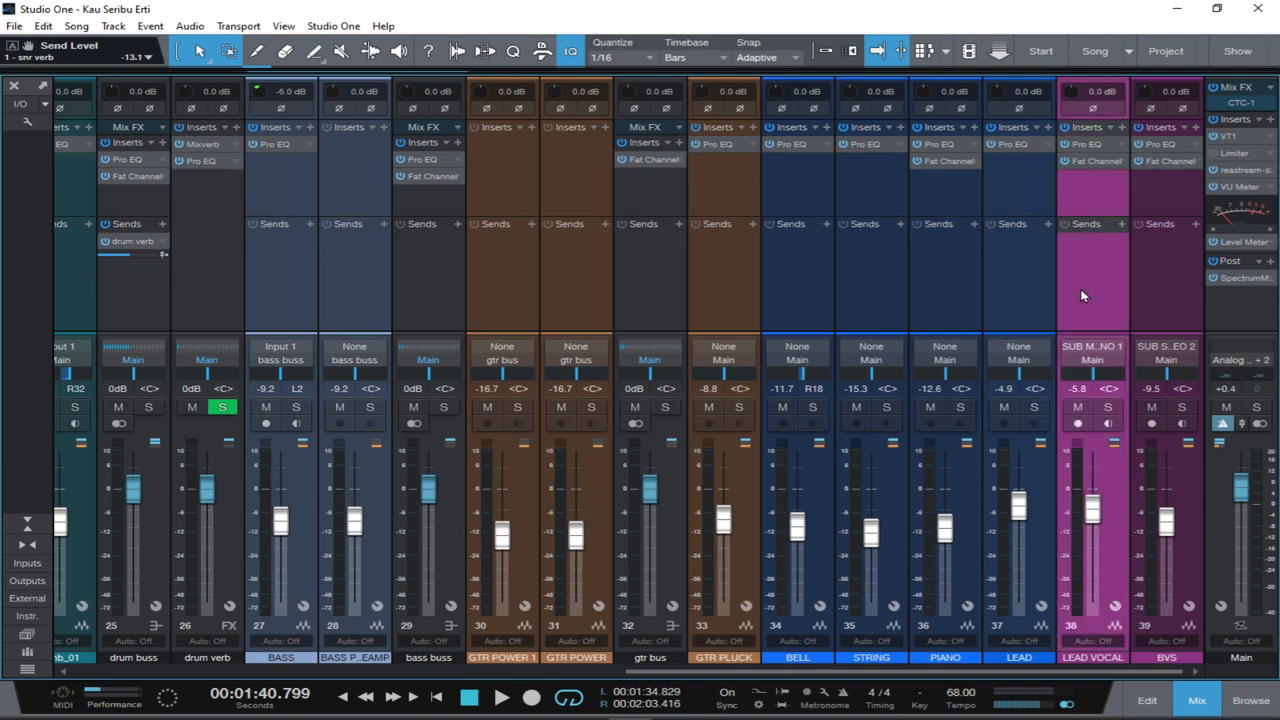
right_click(1081, 296)
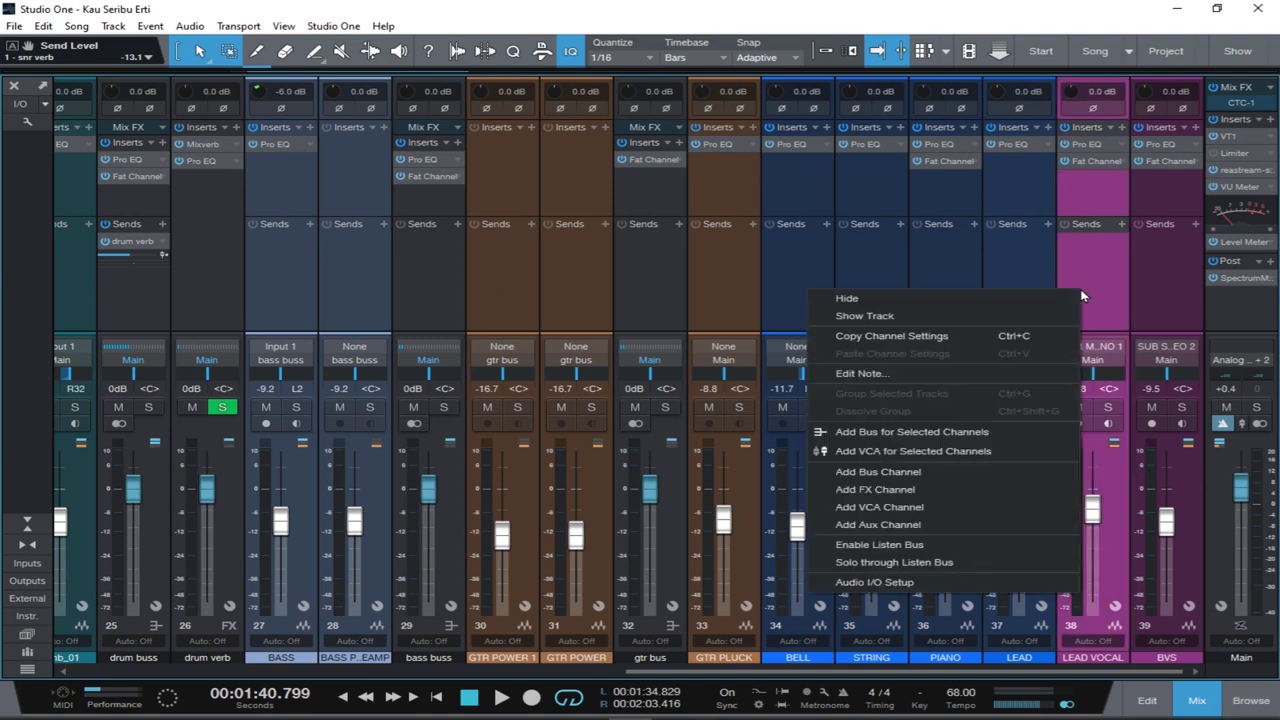
click(853, 490)
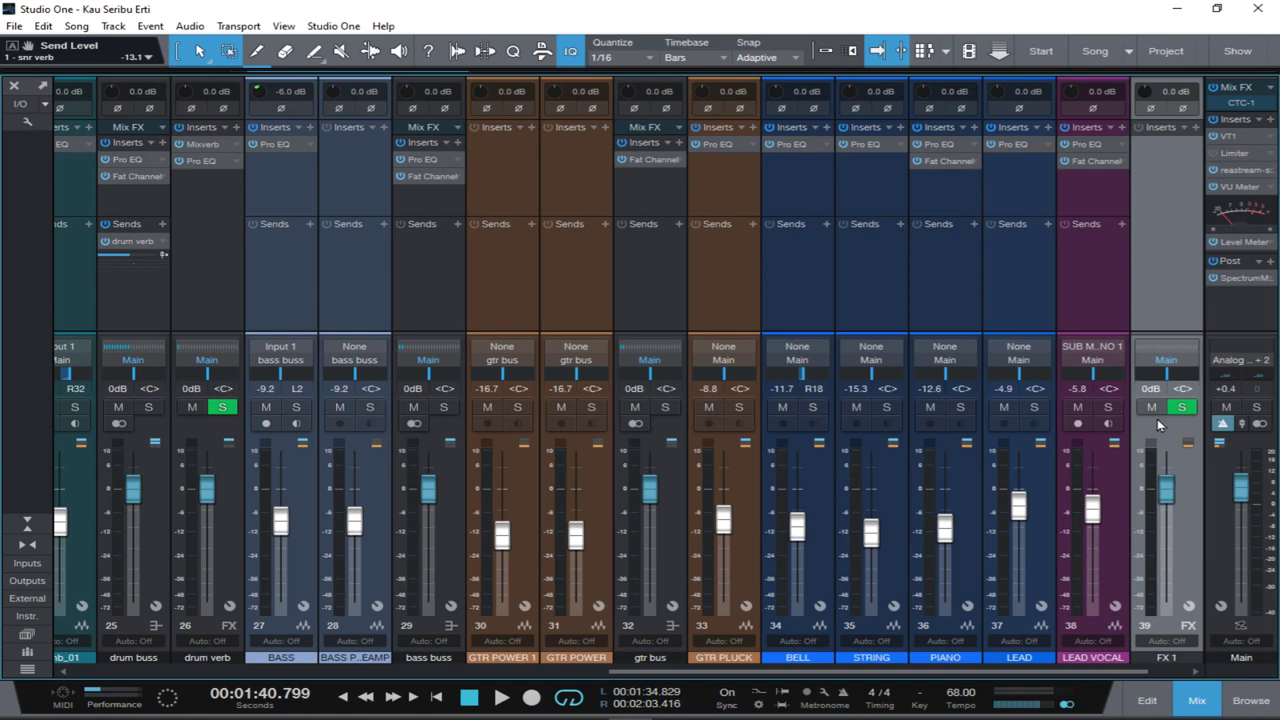
click(1248, 700)
scroll(528, 282, right, 5)
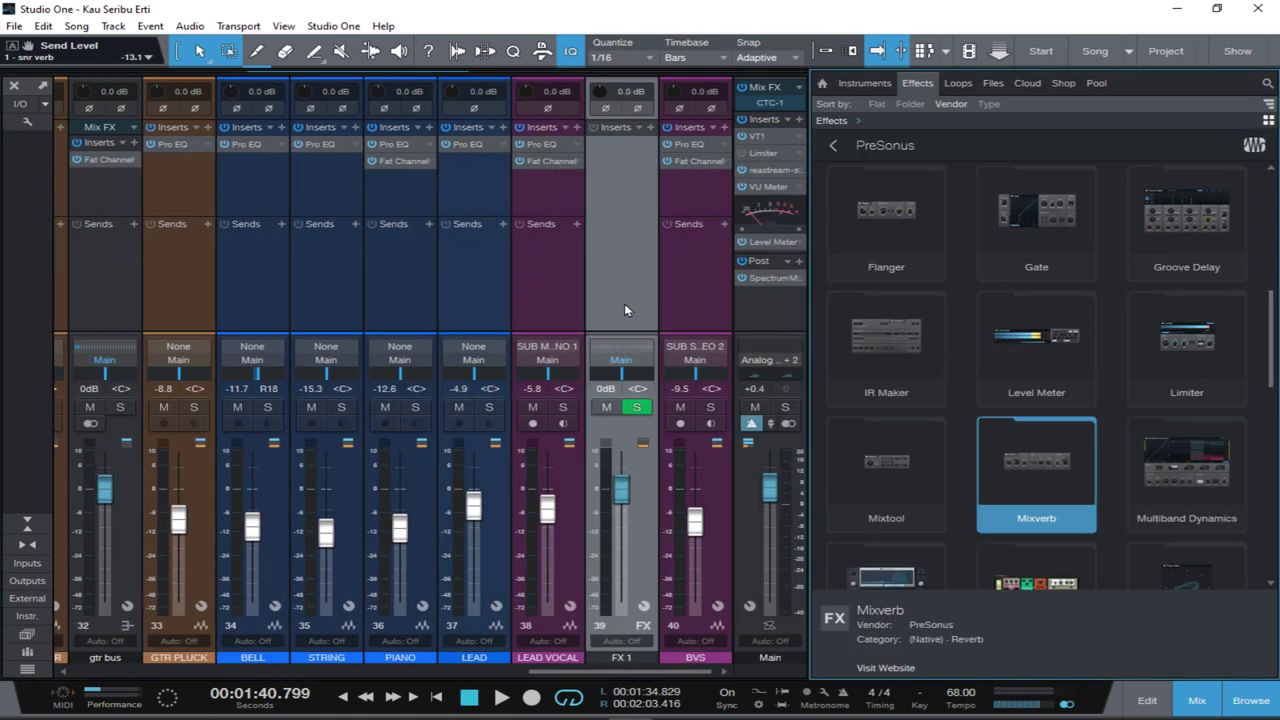
drag(624, 303, 716, 304)
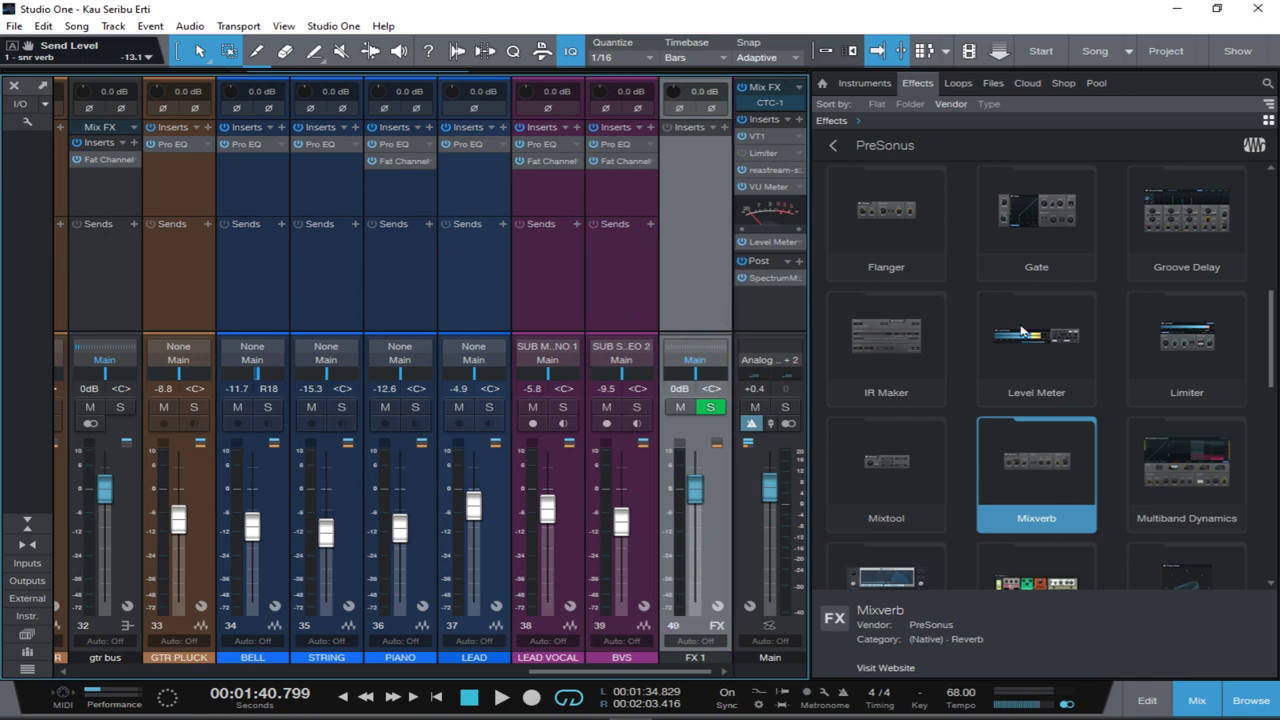
Insert the PreSonus Analog Delay on the new FX channel, then hide the browser and move the plug-in window clear of the vocal channels.
scroll(1021, 333, up, 4)
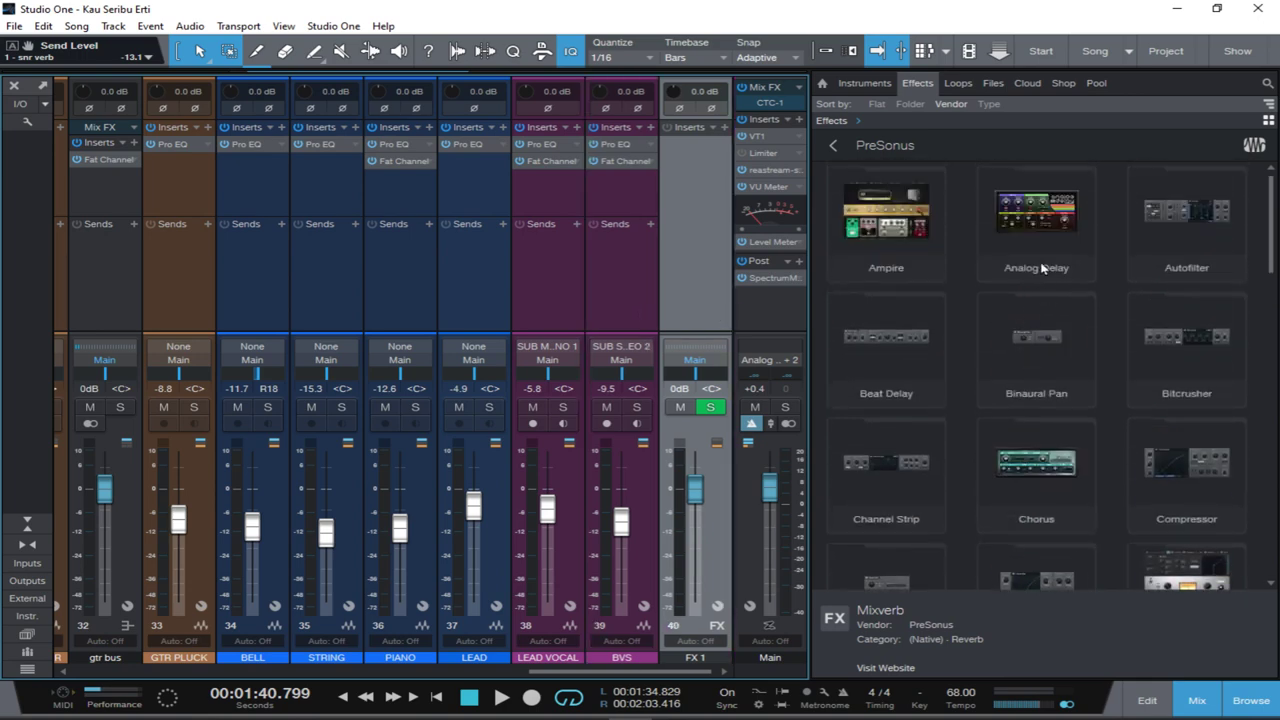
drag(1052, 222, 695, 255)
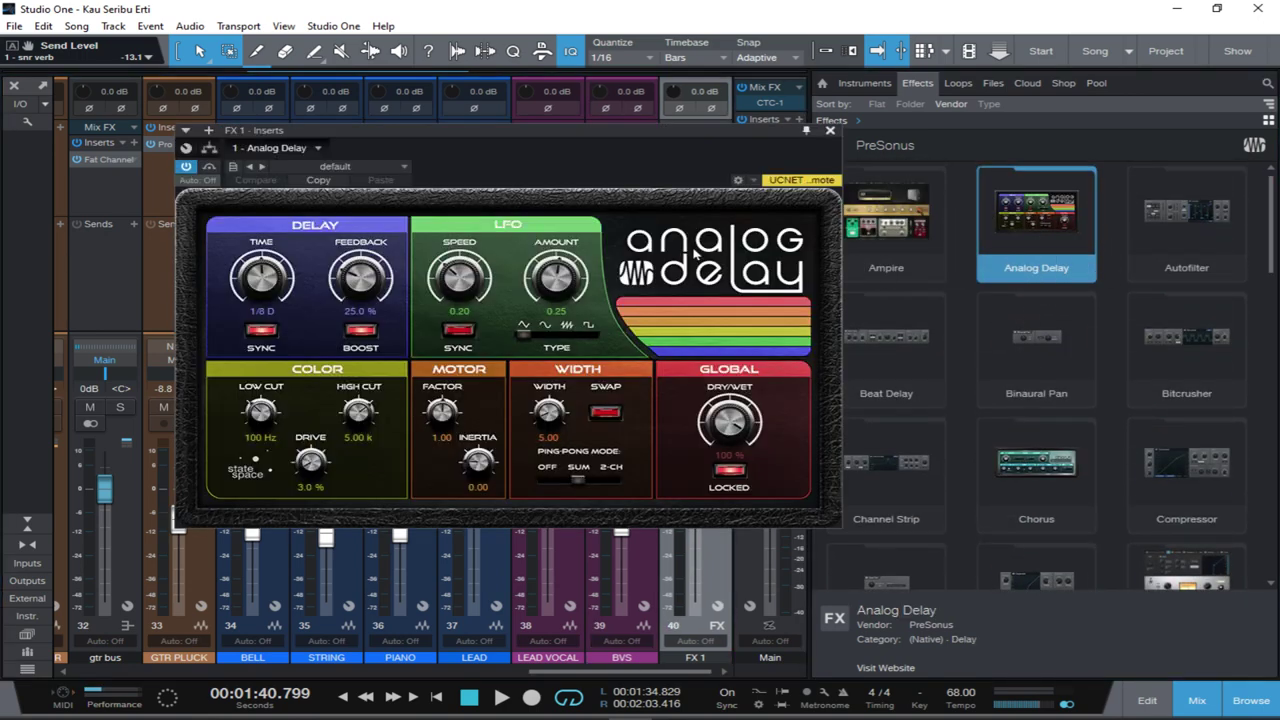
click(1250, 698)
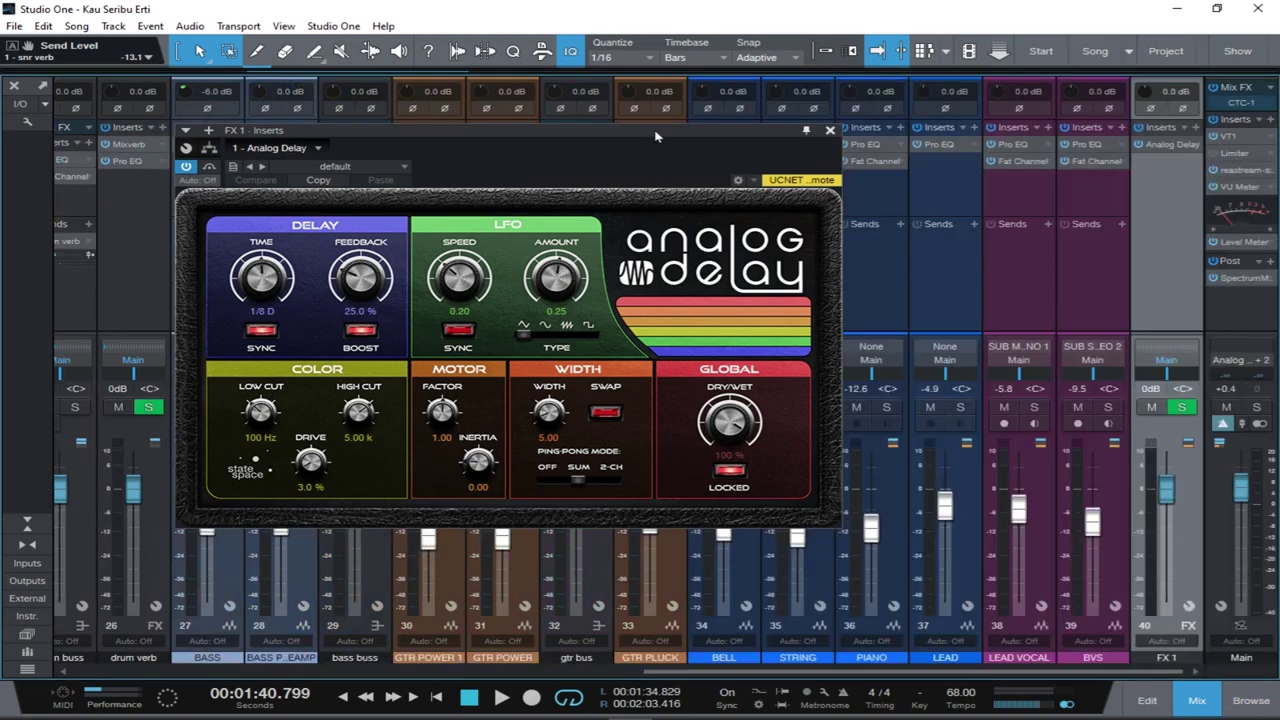
drag(655, 135, 566, 128)
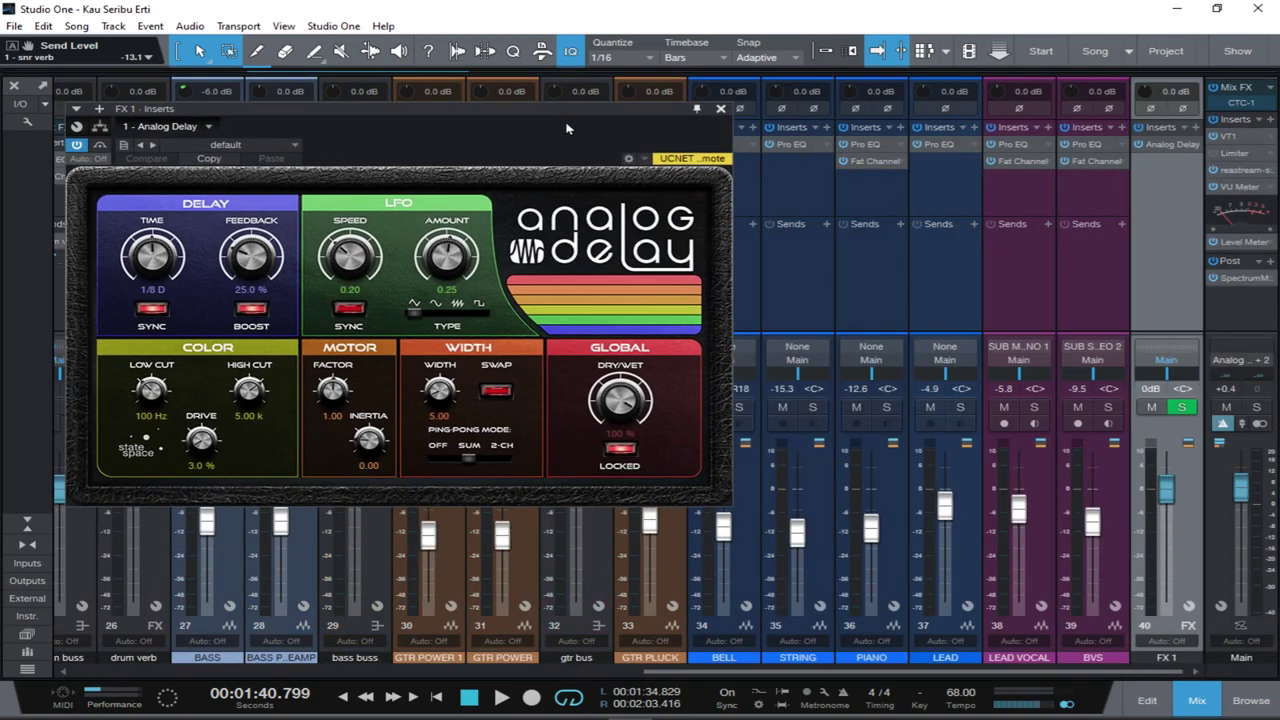
Rename the Analog Delay FX channel as delay.
double_click(1165, 657)
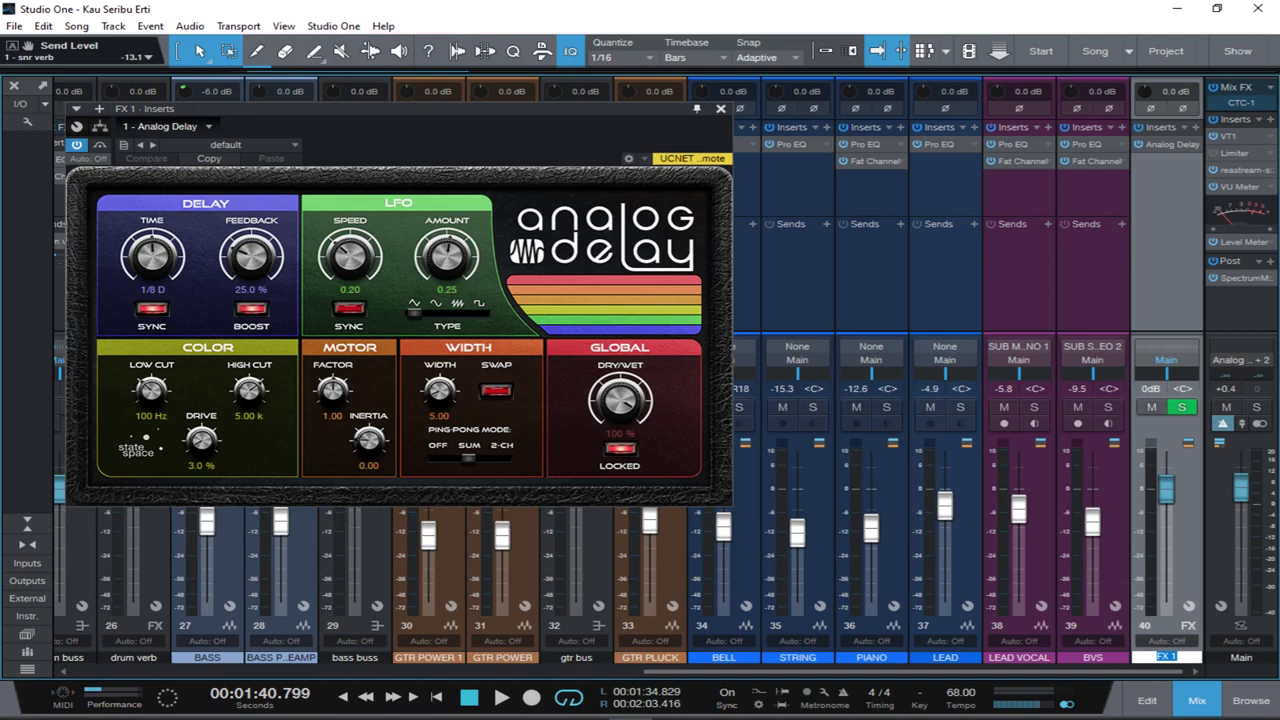
text(delay)
key(Return)
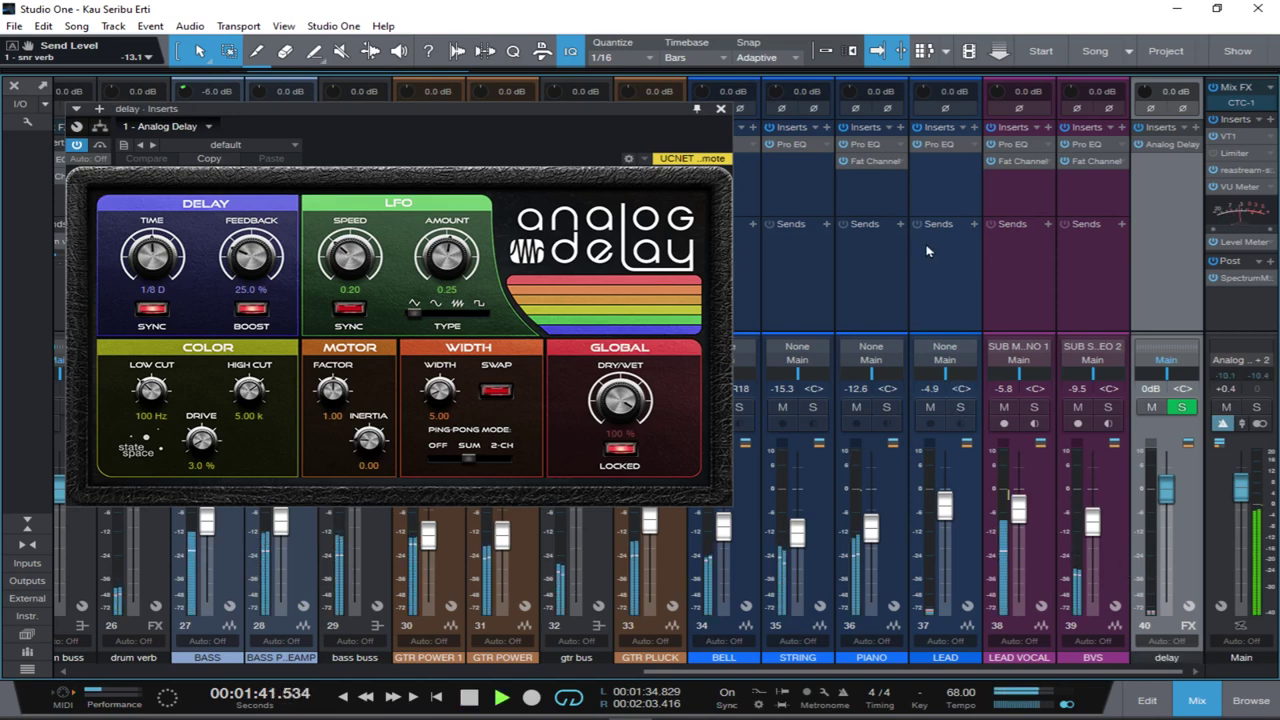
click(1049, 225)
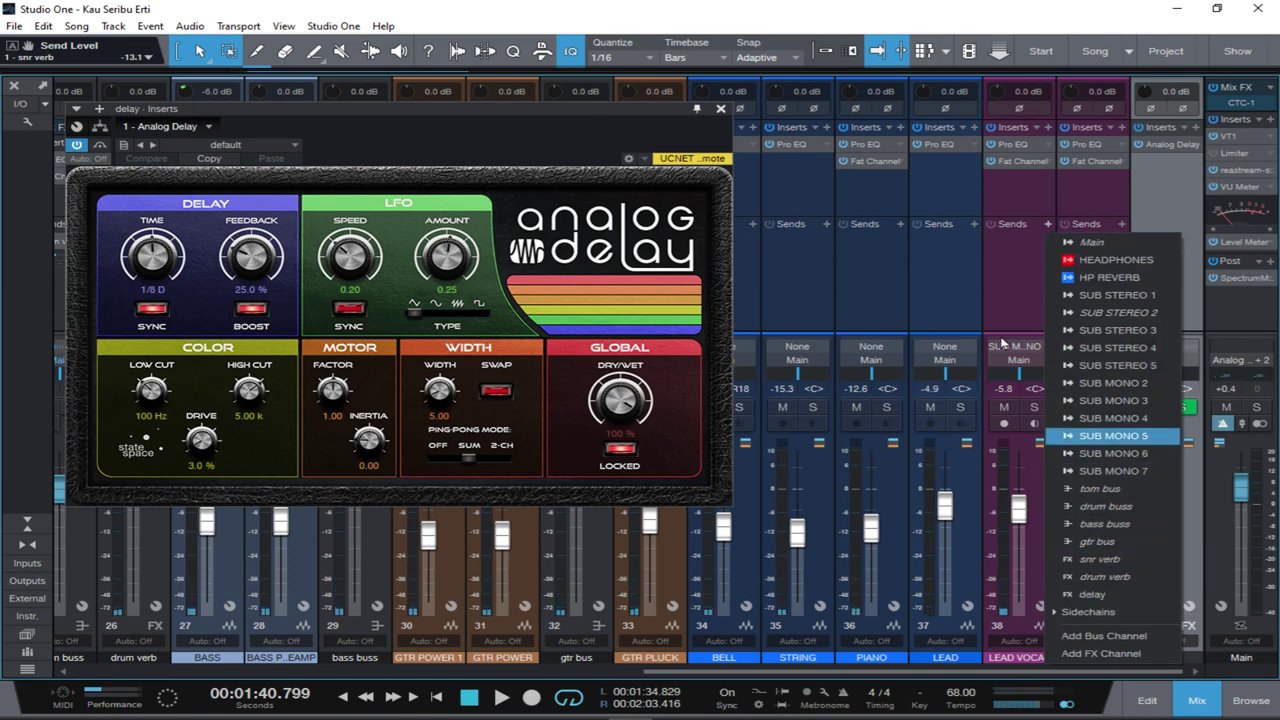
click(1013, 307)
click(1043, 288)
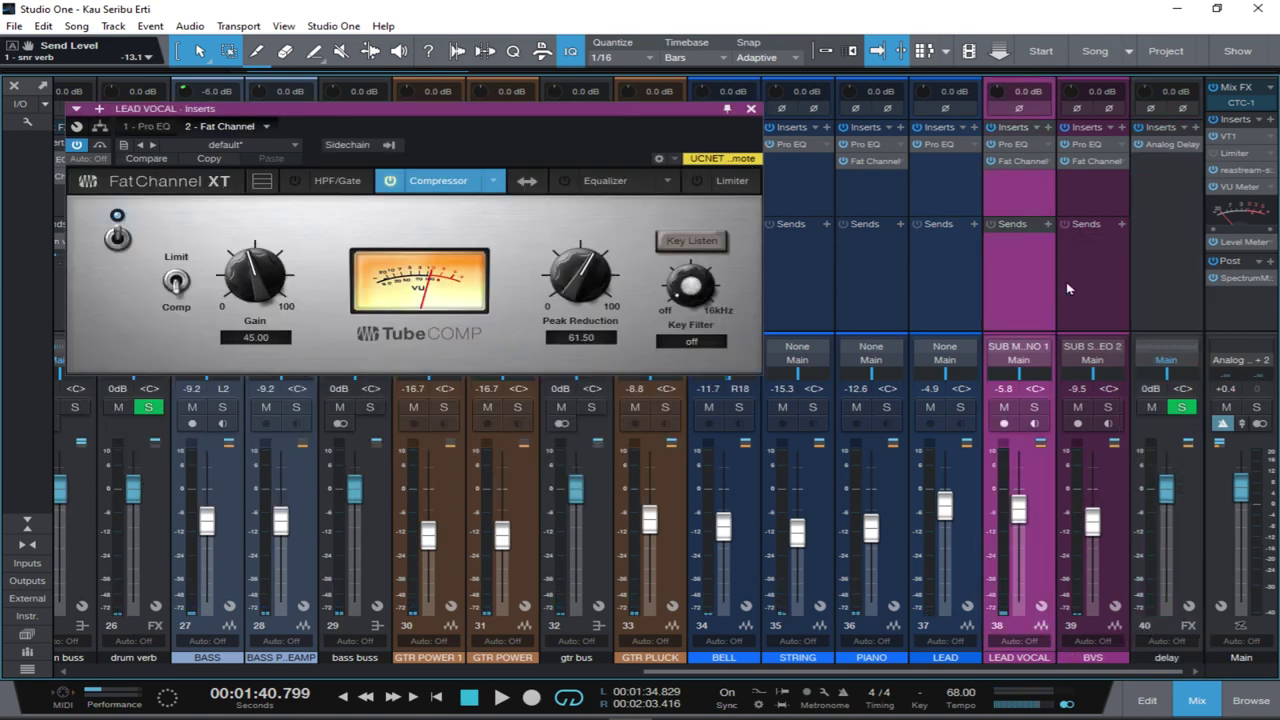
Add an FX channel beside the BVS channel, rename it voc verb, and close the open plug-in windows.
click(1089, 295)
right_click(1089, 295)
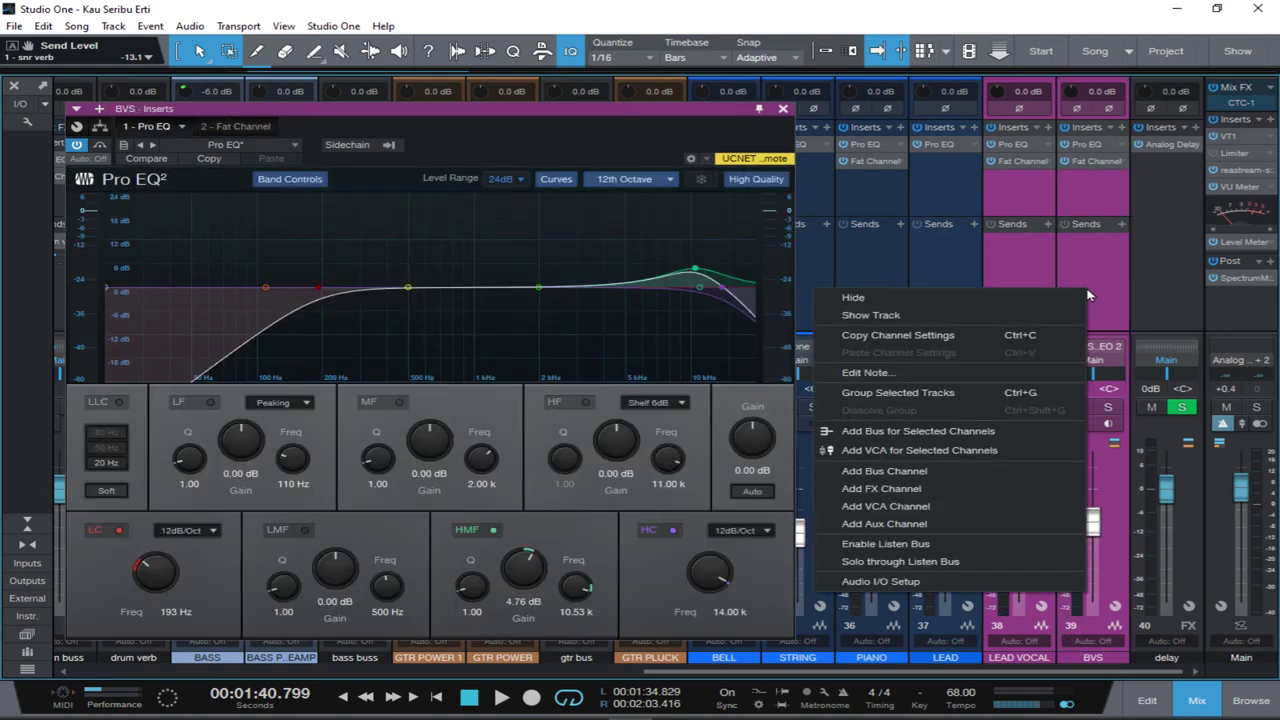
click(990, 490)
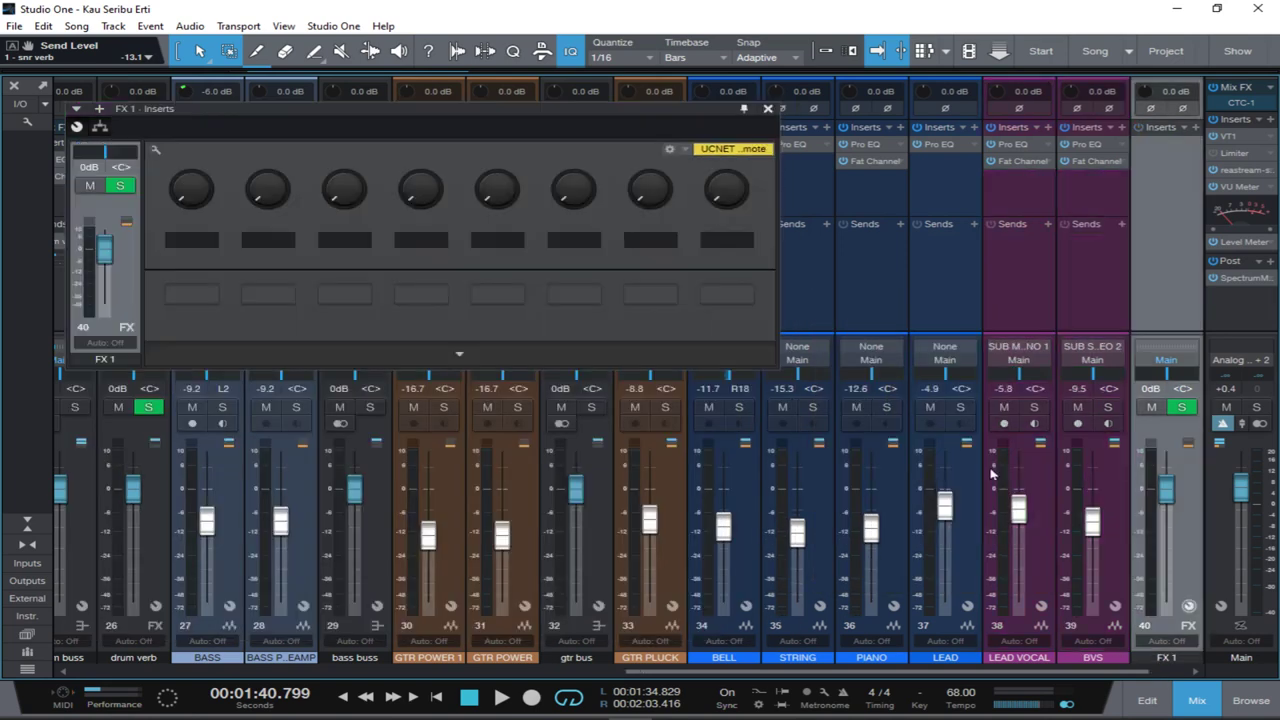
double_click(1162, 658)
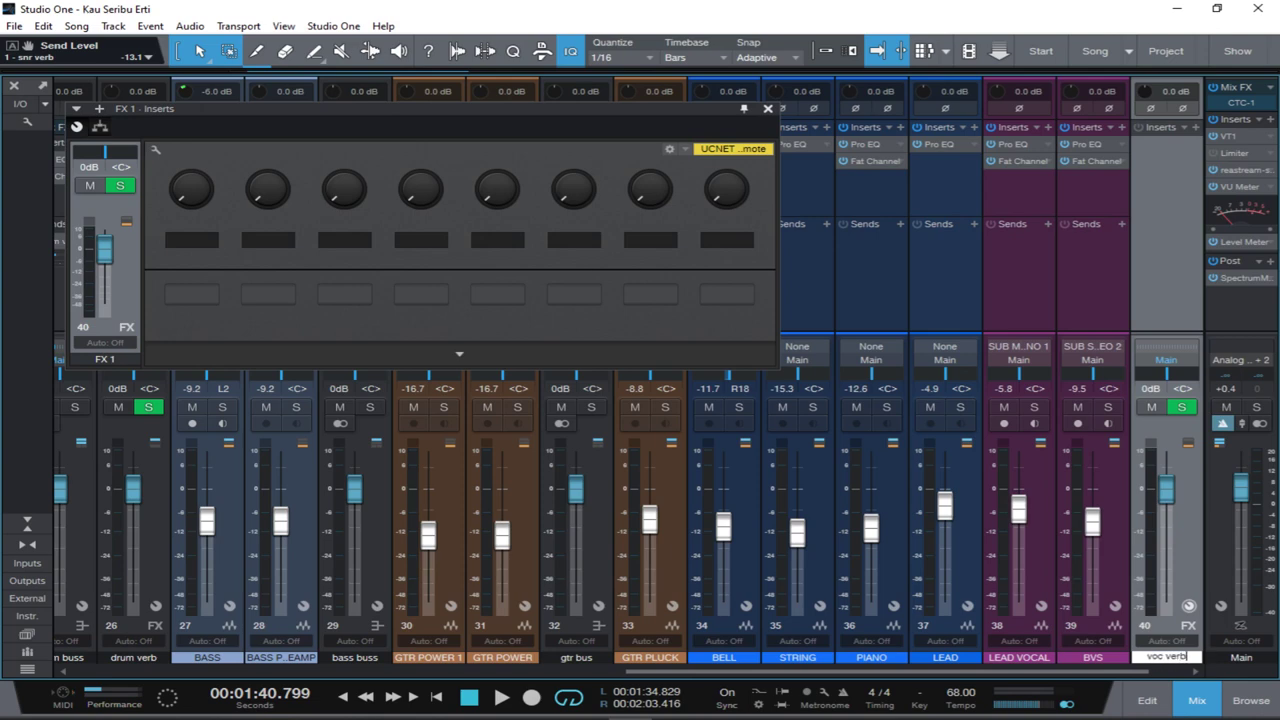
key(Return)
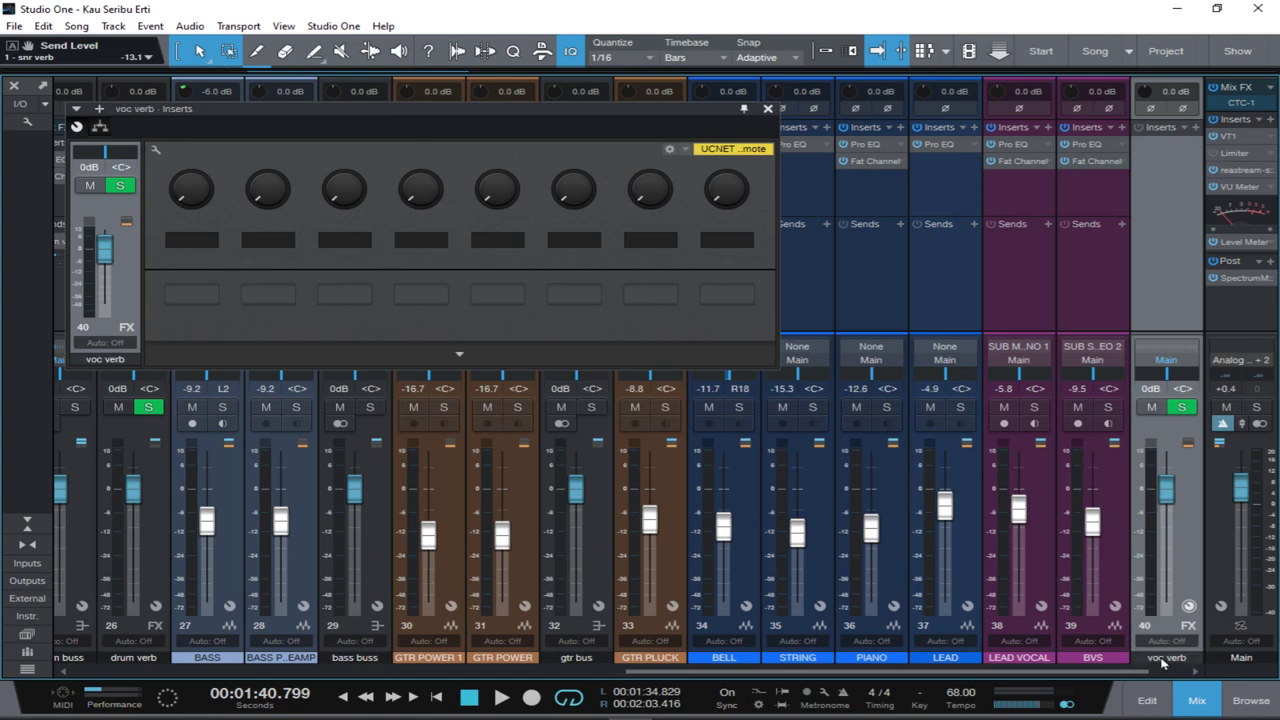
click(768, 109)
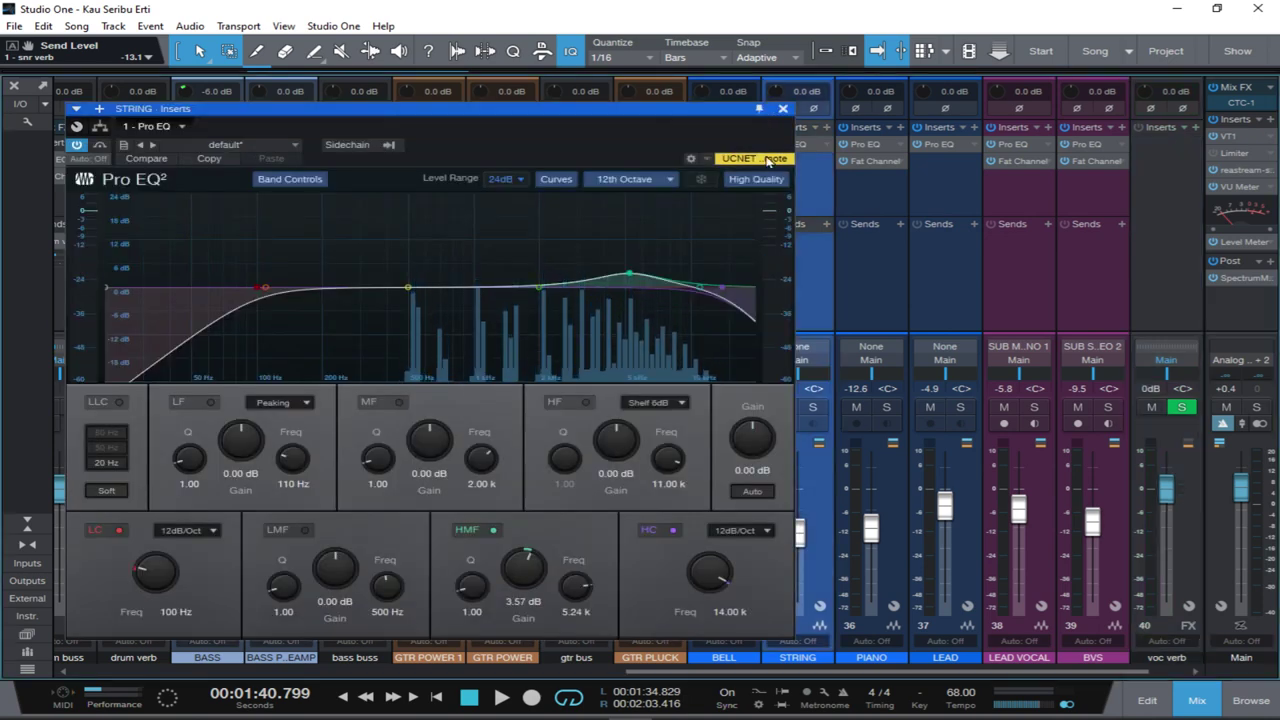
click(785, 109)
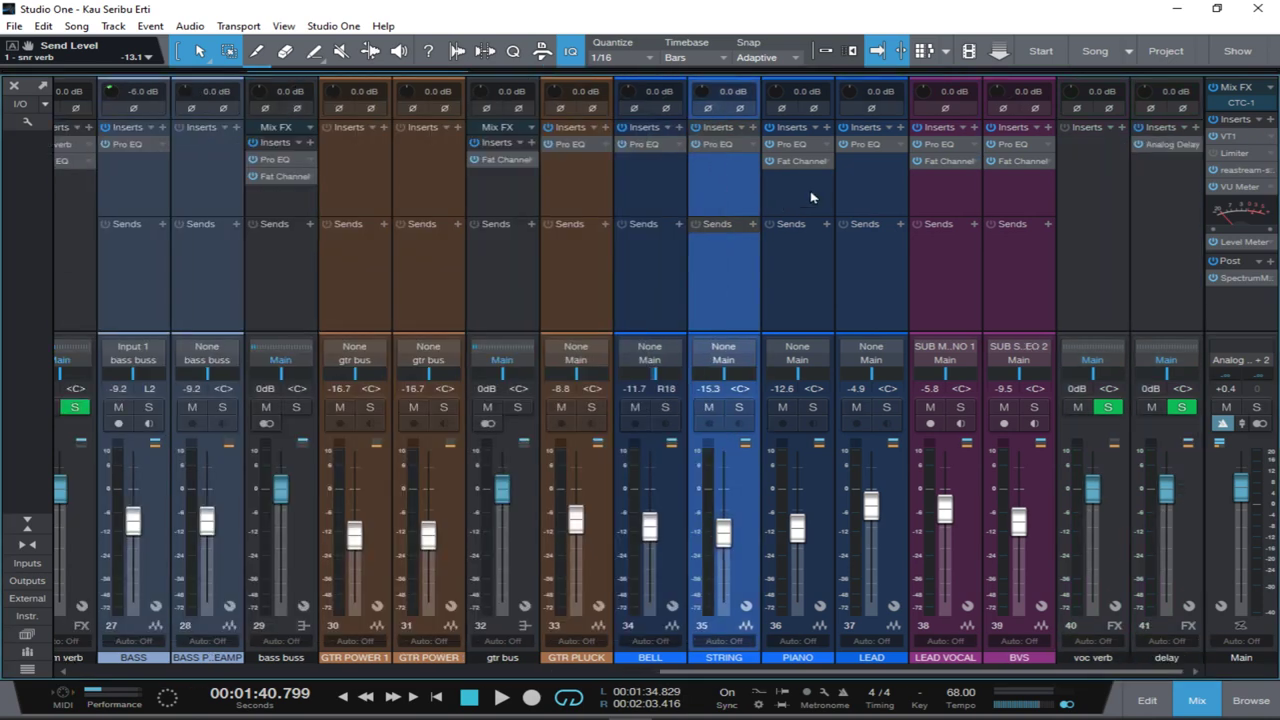
Insert the PreSonus Mixverb on the voc verb channel.
click(1251, 700)
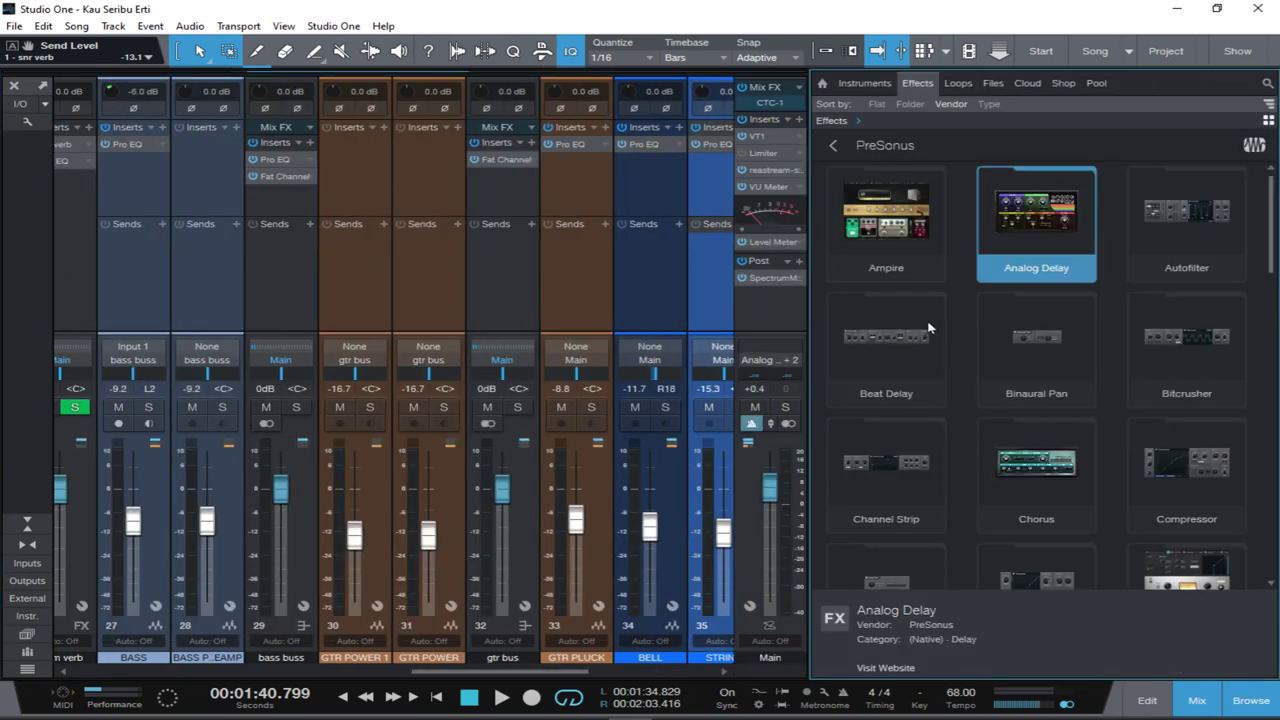
scroll(969, 346, down, 3)
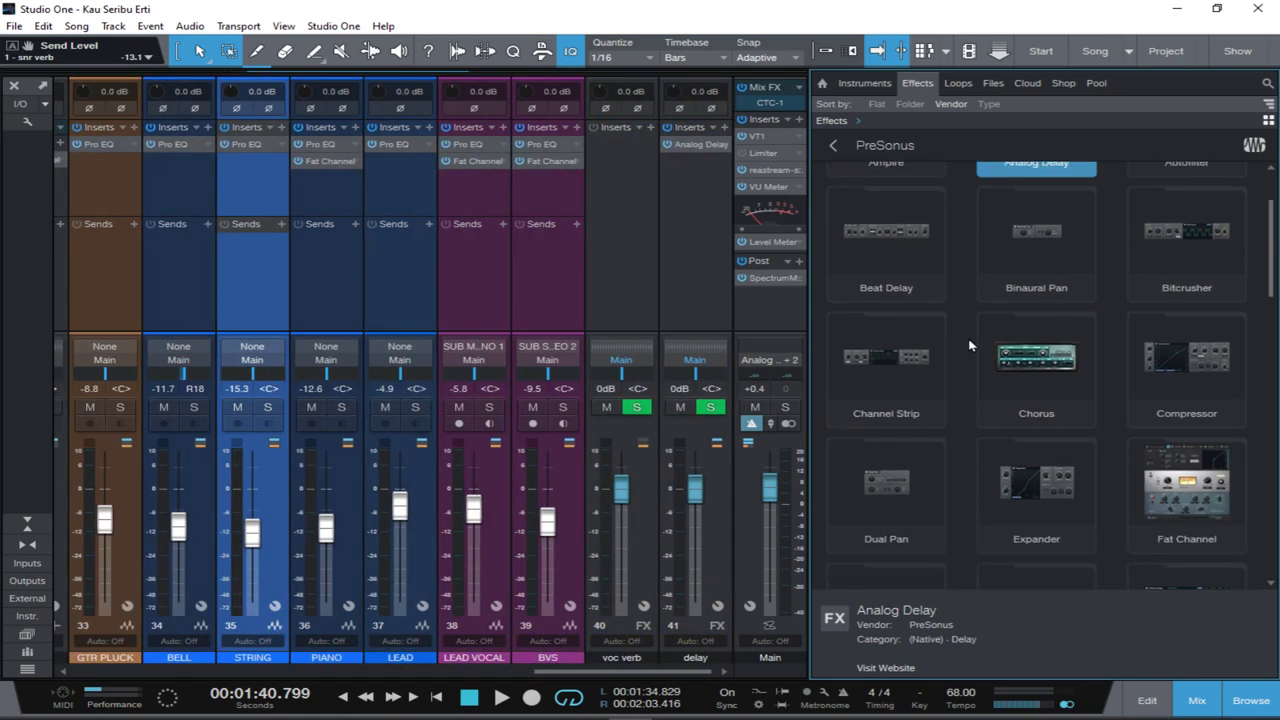
scroll(987, 398, down, 3)
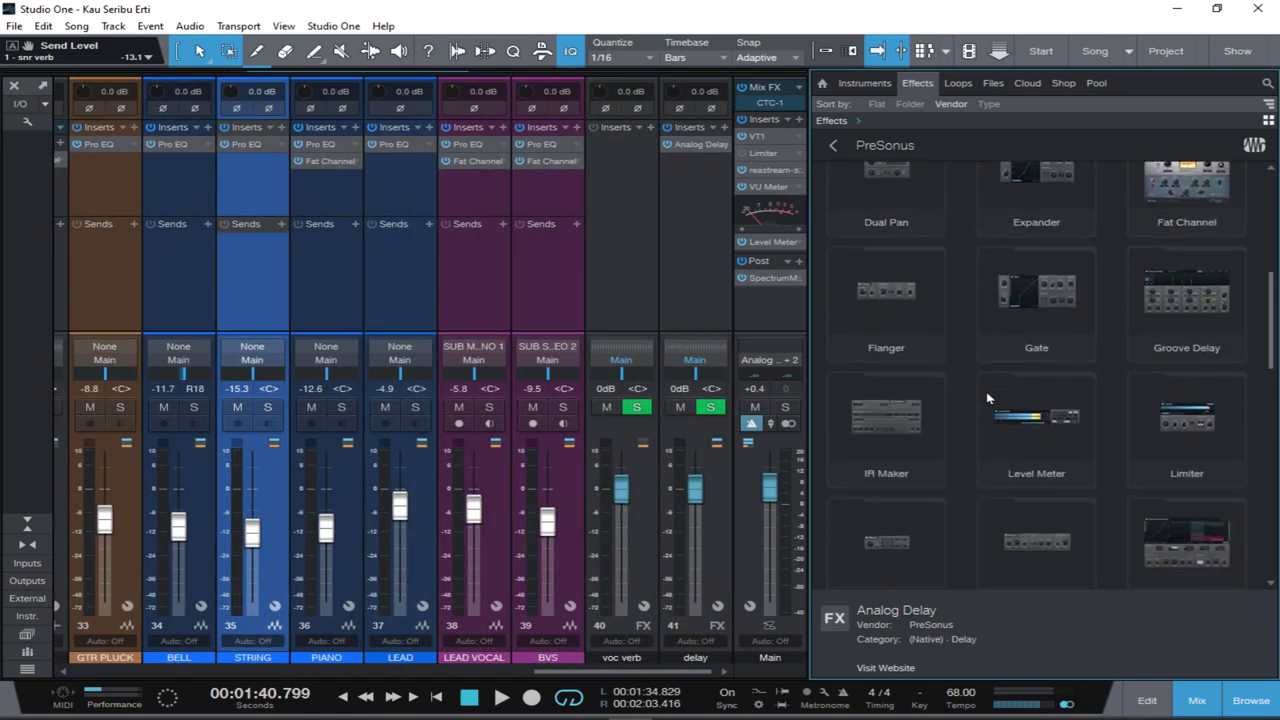
click(1022, 401)
drag(1022, 401, 613, 224)
Load the Vocals Tight preset in Mixverb, then close its window and hide the browser.
click(278, 146)
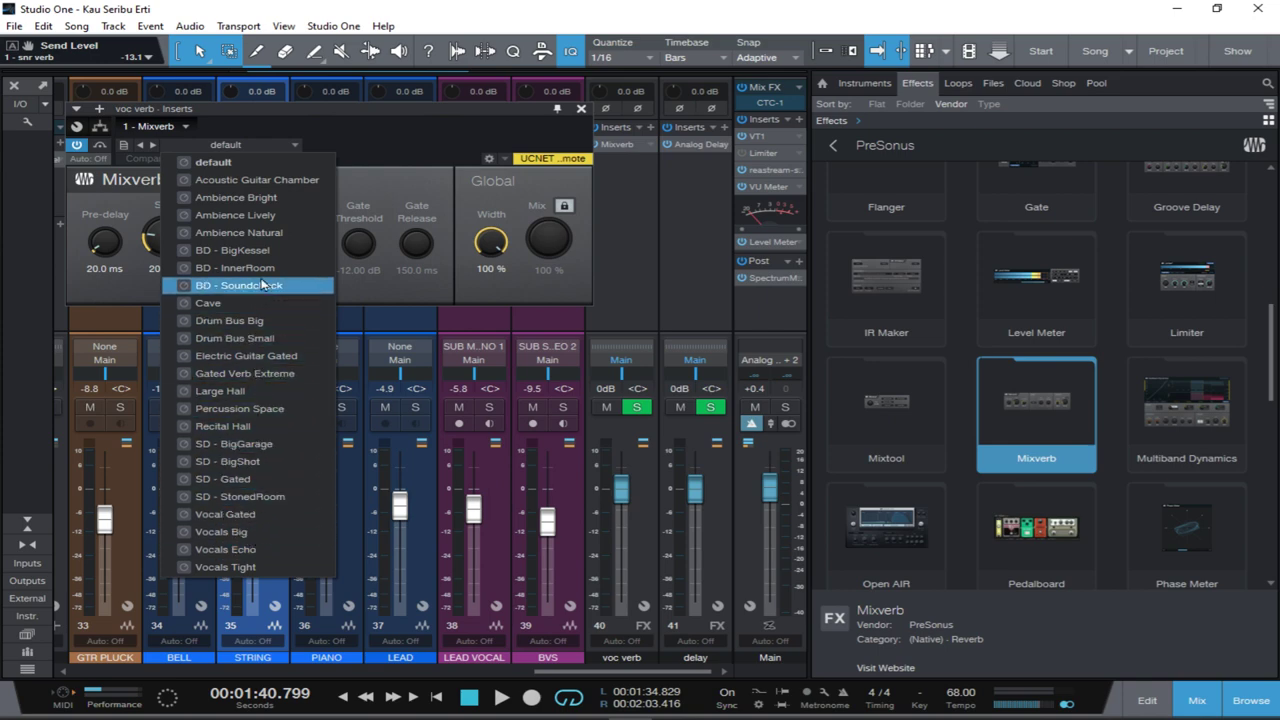
click(224, 566)
click(579, 109)
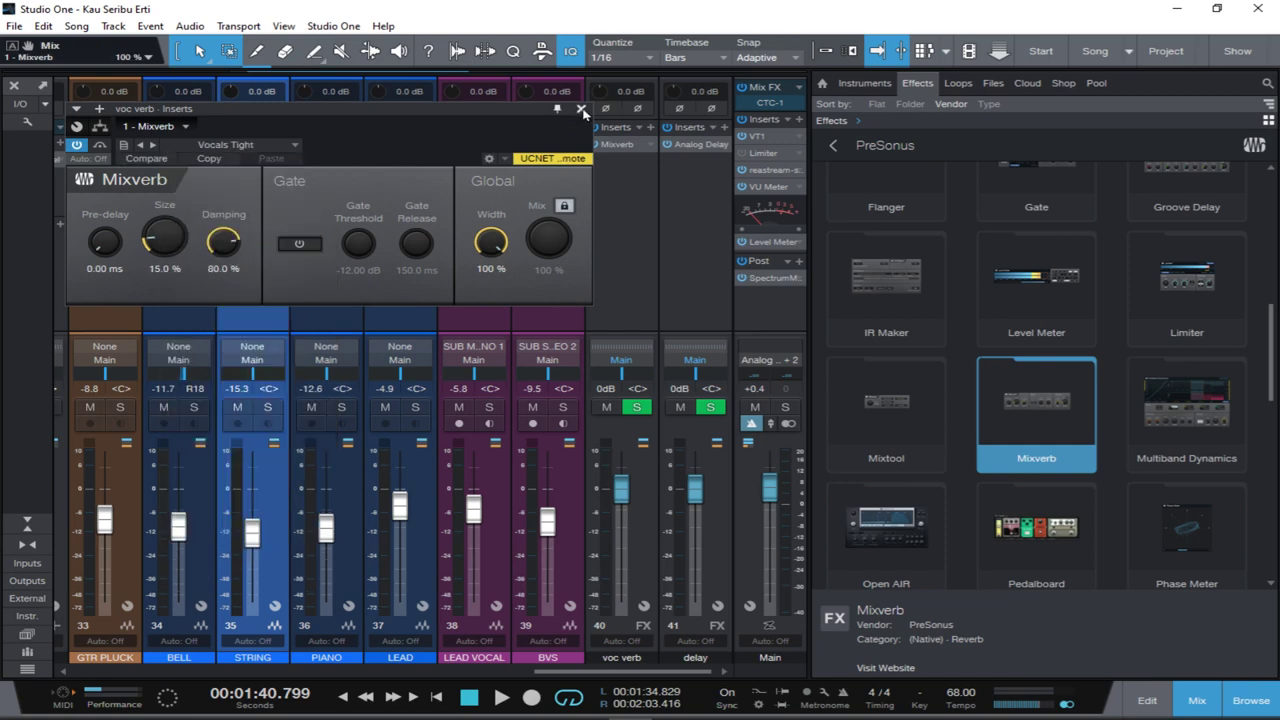
click(579, 109)
click(1224, 694)
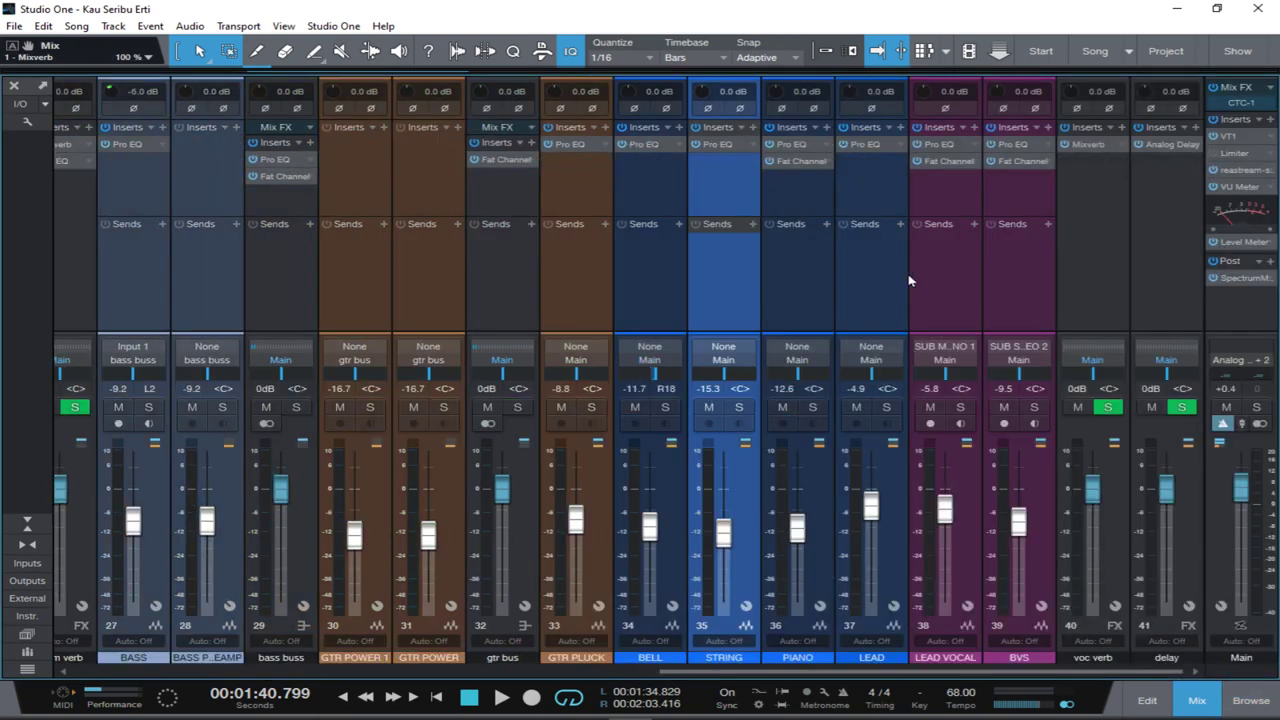
Add a send from the LEAD VOCAL channel to voc verb.
click(975, 226)
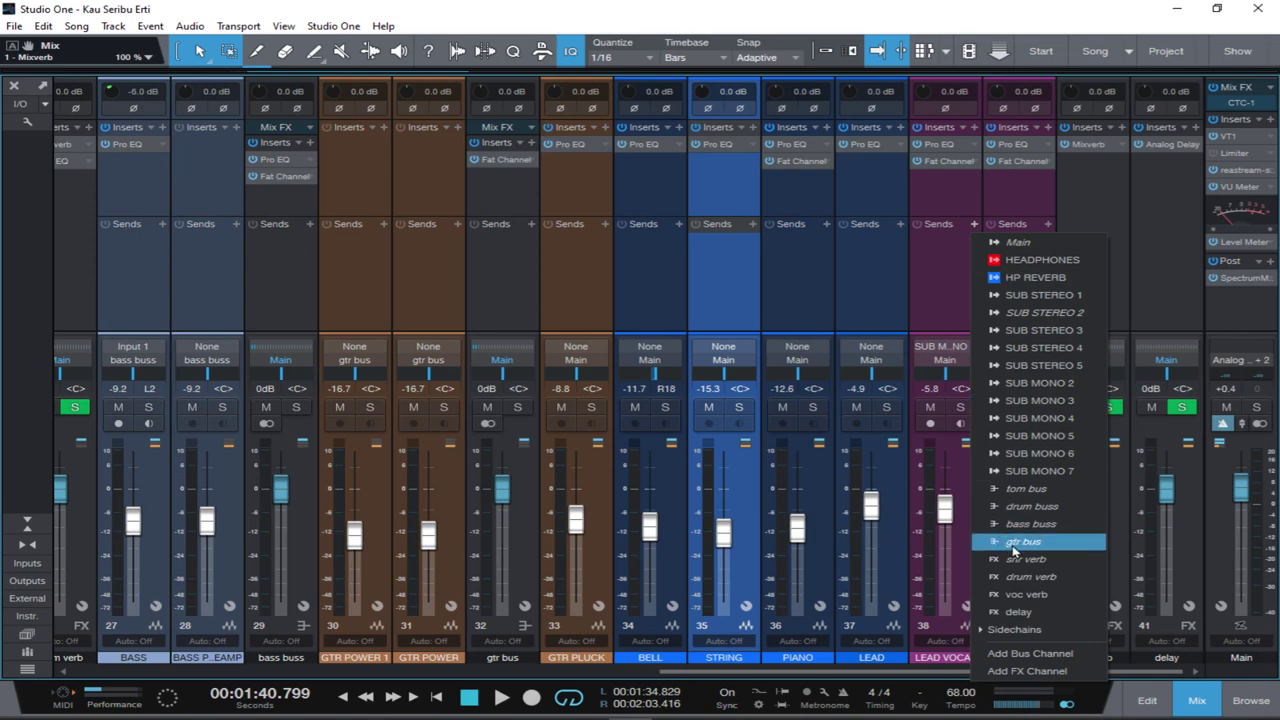
click(924, 265)
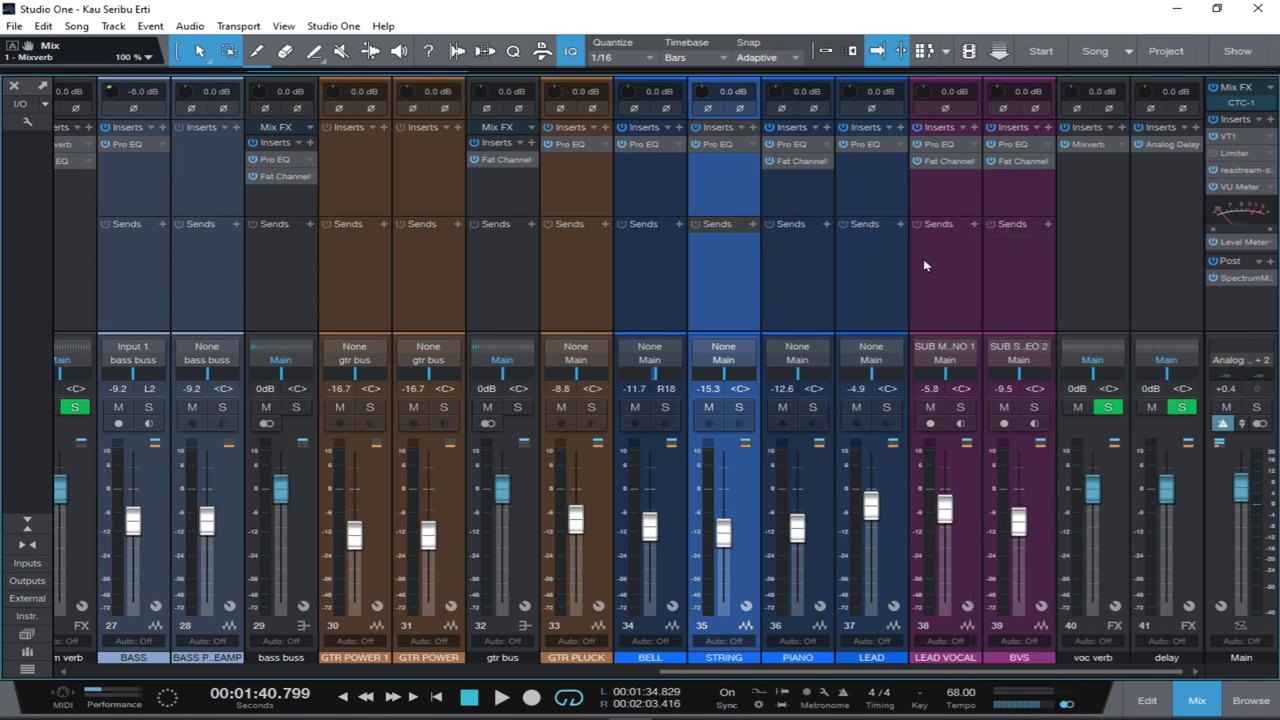
click(976, 224)
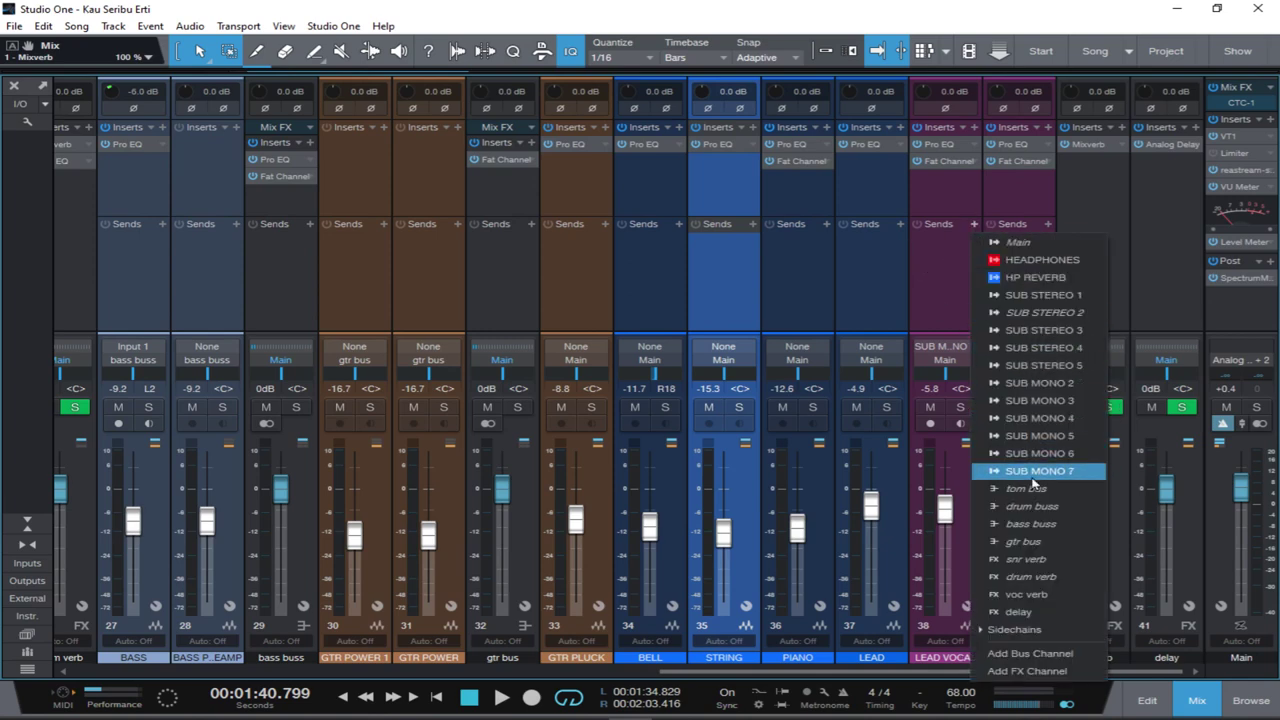
click(1026, 594)
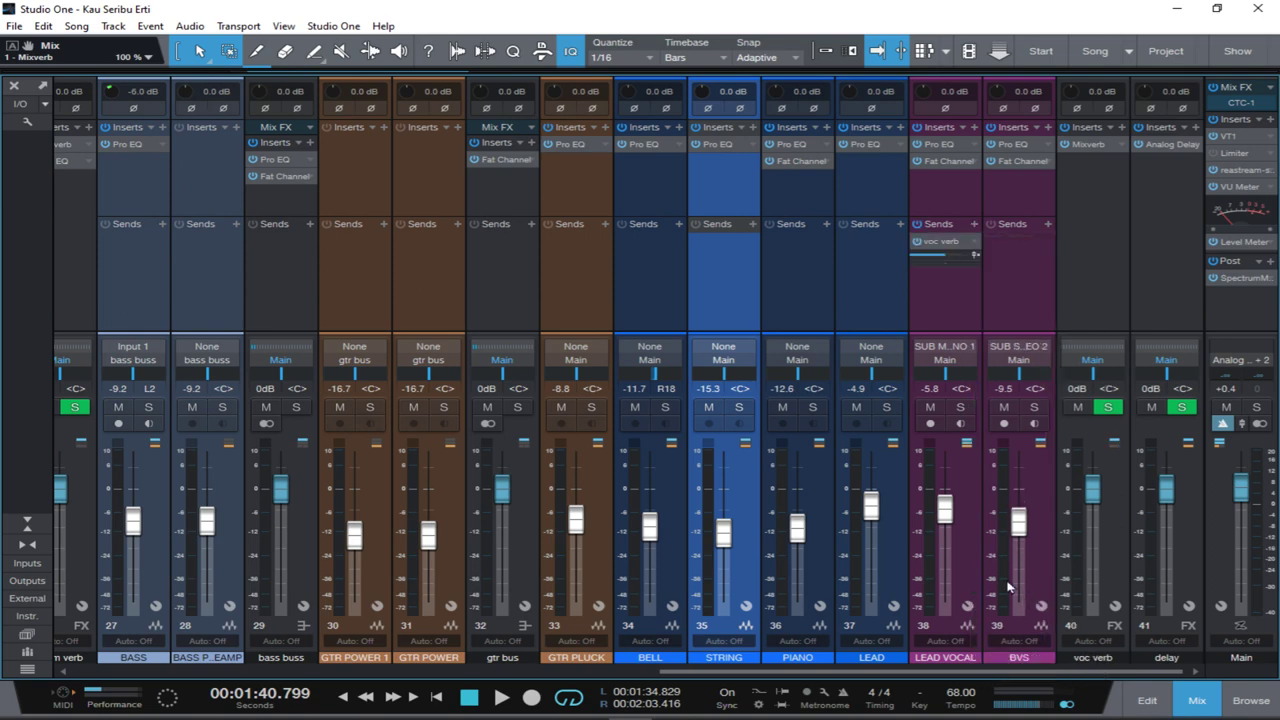
Play the song and set the LEAD VOCAL send level to voc verb to -11.7 dB.
key(space)
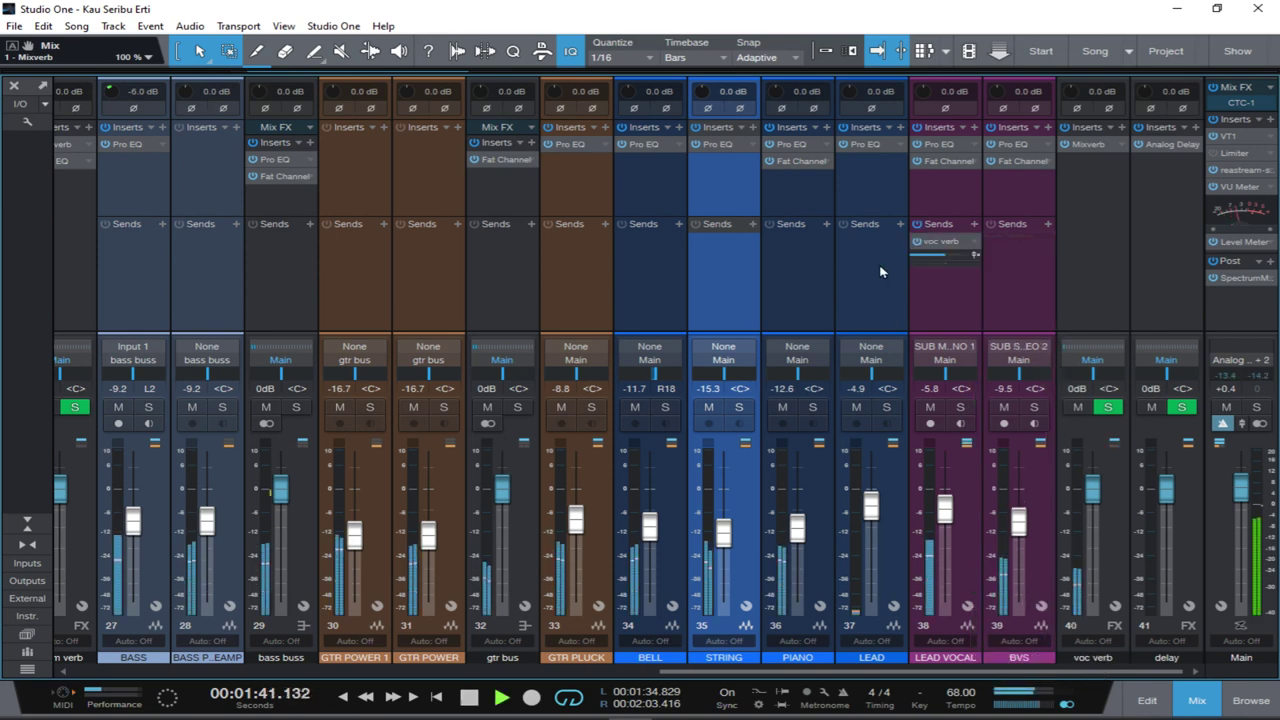
mouse_move(936, 264)
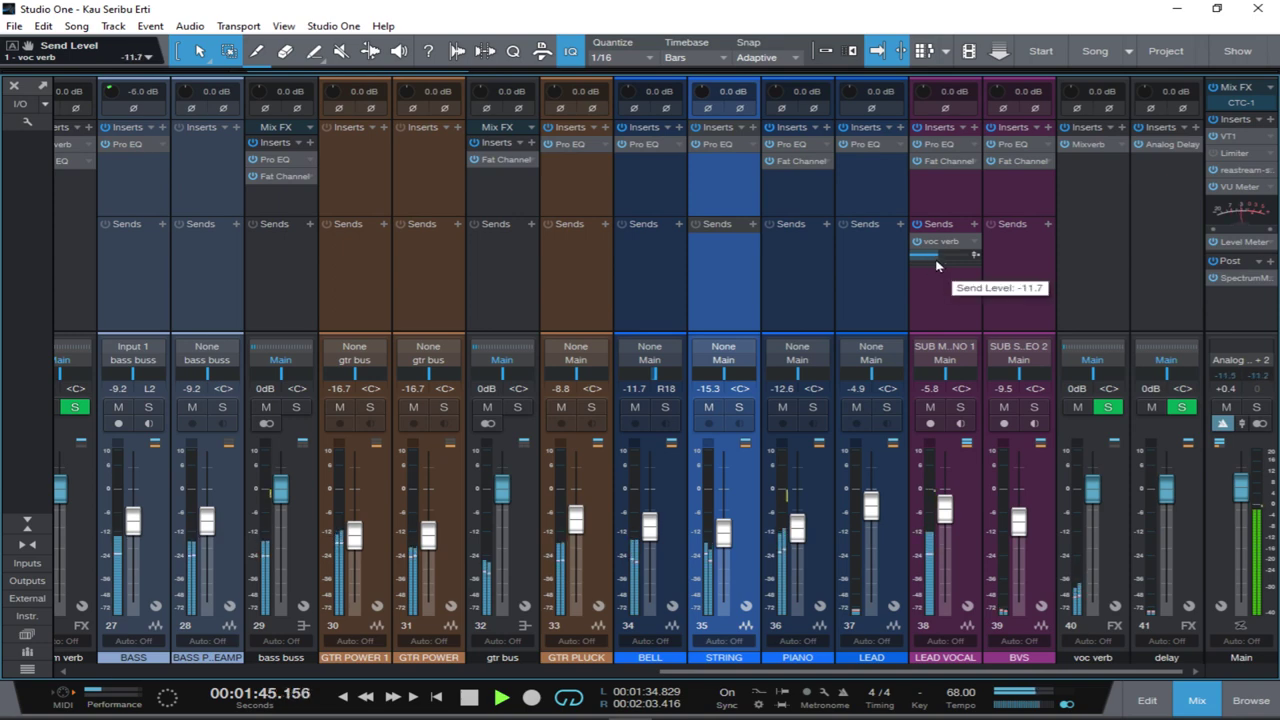
key(space)
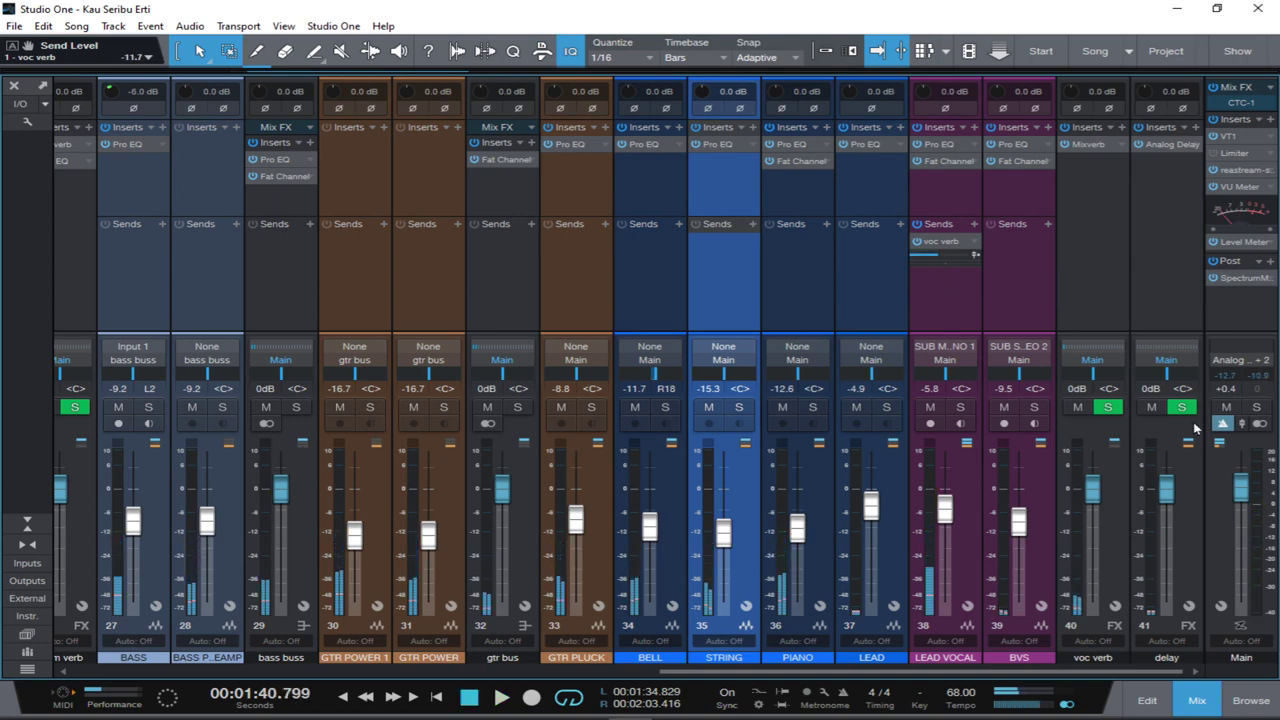
Insert the PreSonus Pro EQ after Mixverb on the voc verb channel.
click(1250, 700)
scroll(306, 222, right, 6)
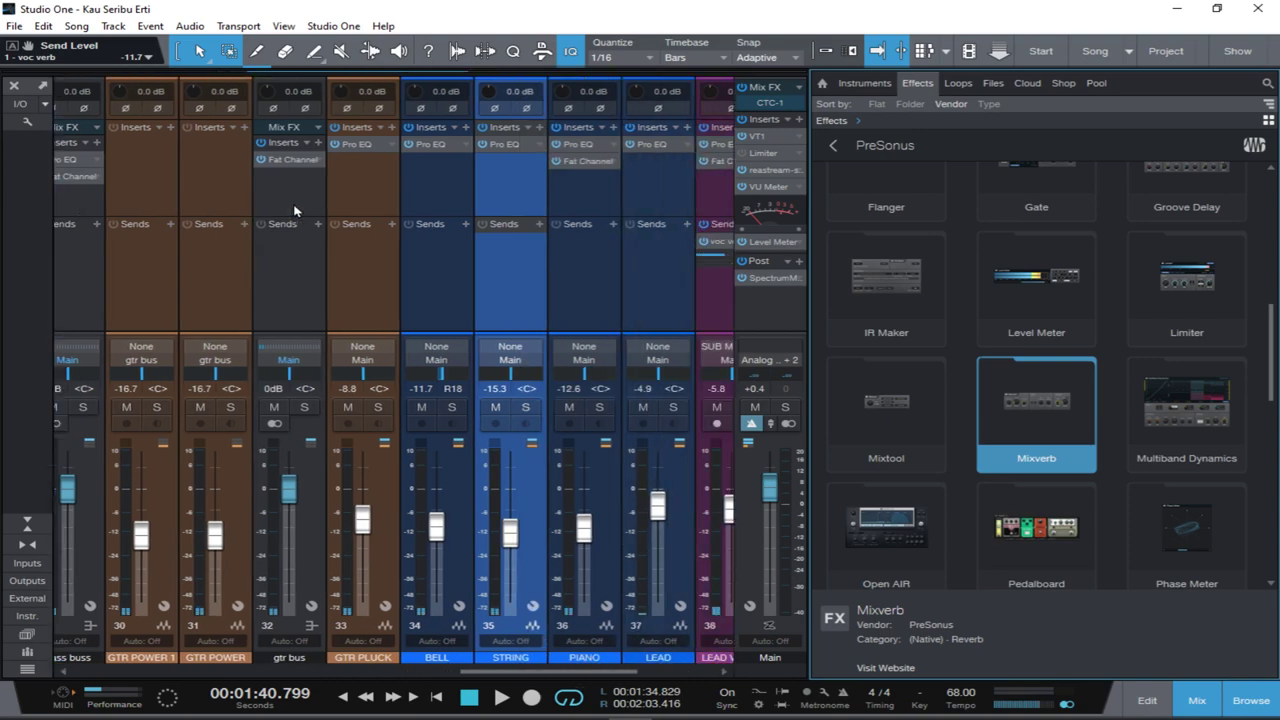
scroll(926, 336, down, 3)
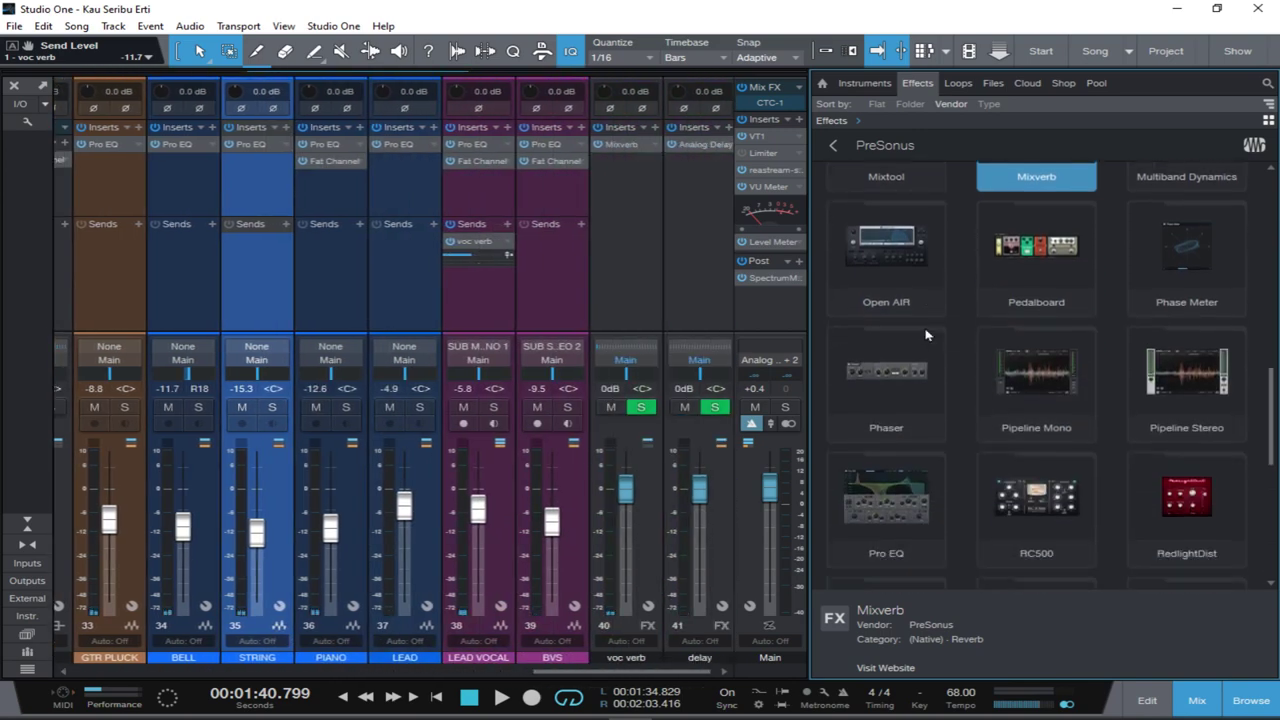
drag(897, 494, 618, 256)
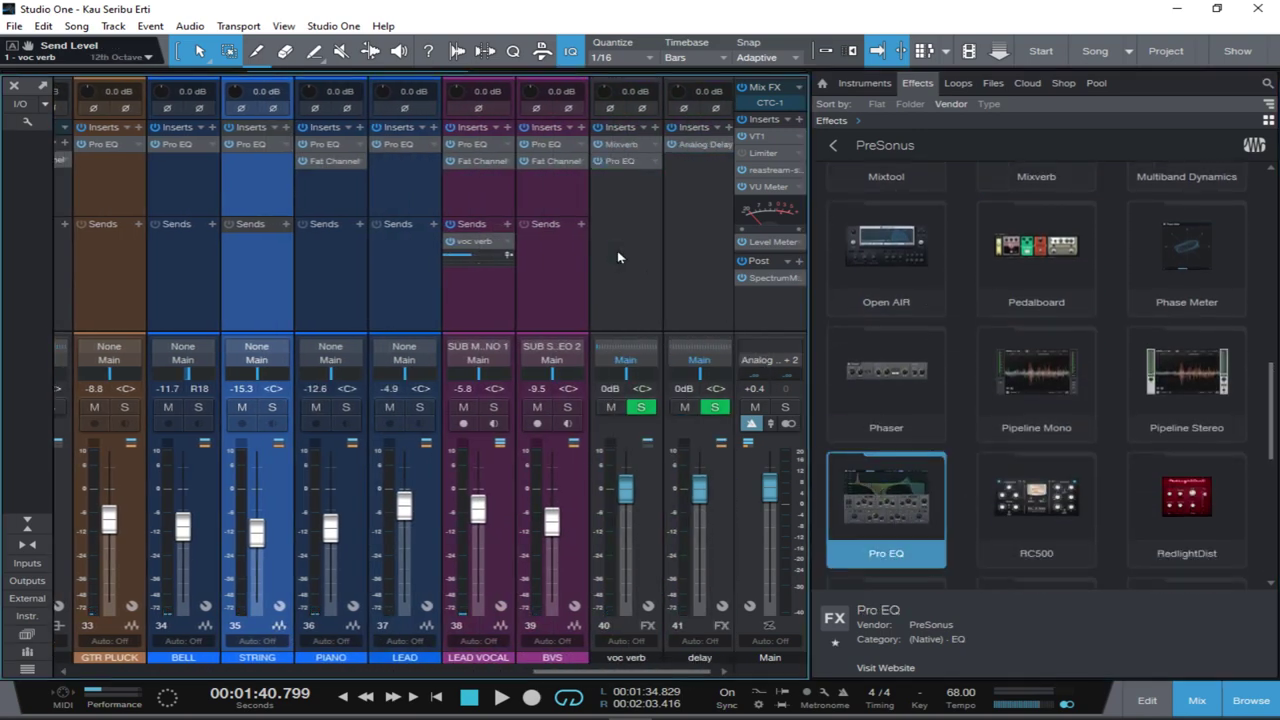
Enable the low cut in the voc verb Pro EQ, set it to 160 Hz, and audition it briefly.
click(119, 531)
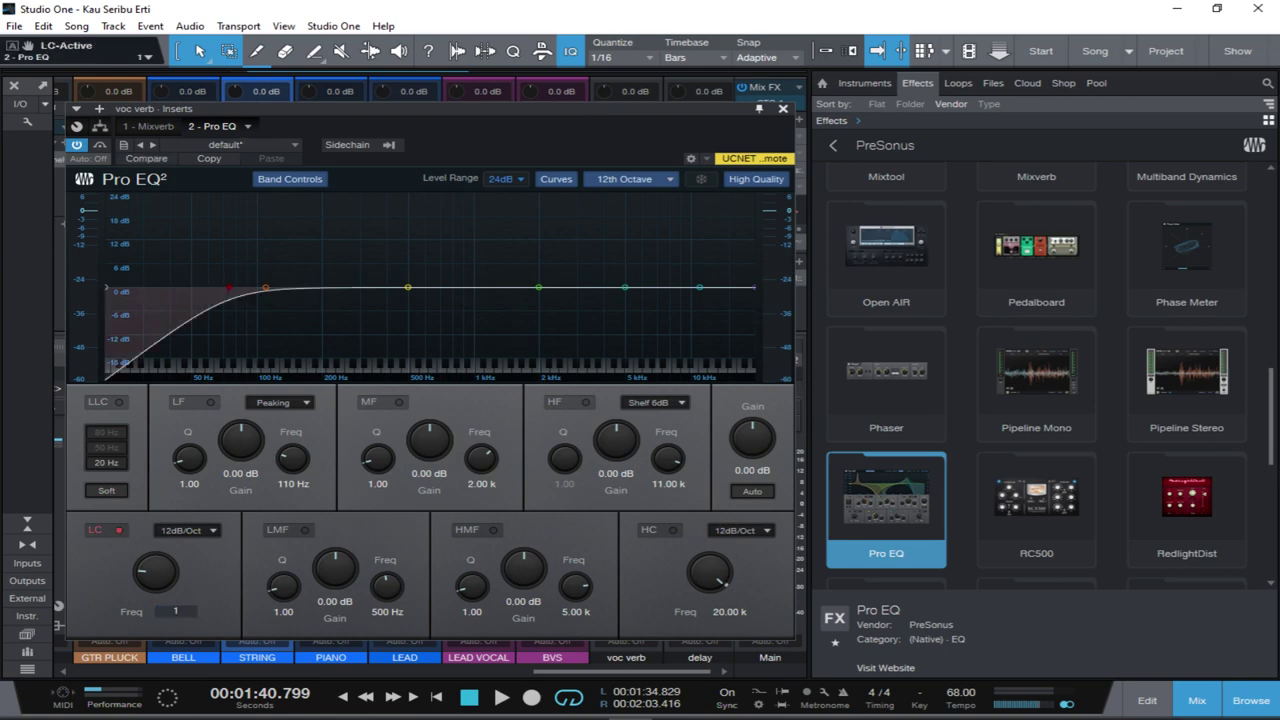
key(Return)
key(space)
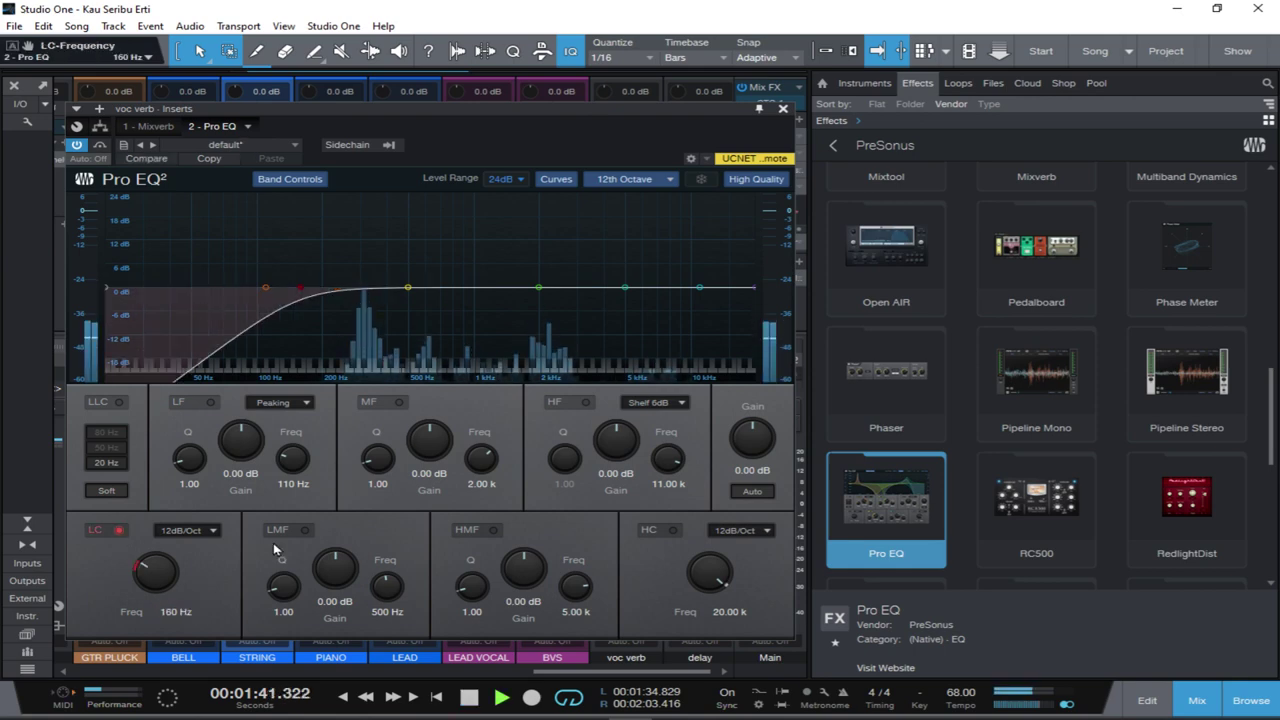
key(space)
Enable the high cut in the voc verb Pro EQ and set its frequency to 12 kHz.
click(655, 531)
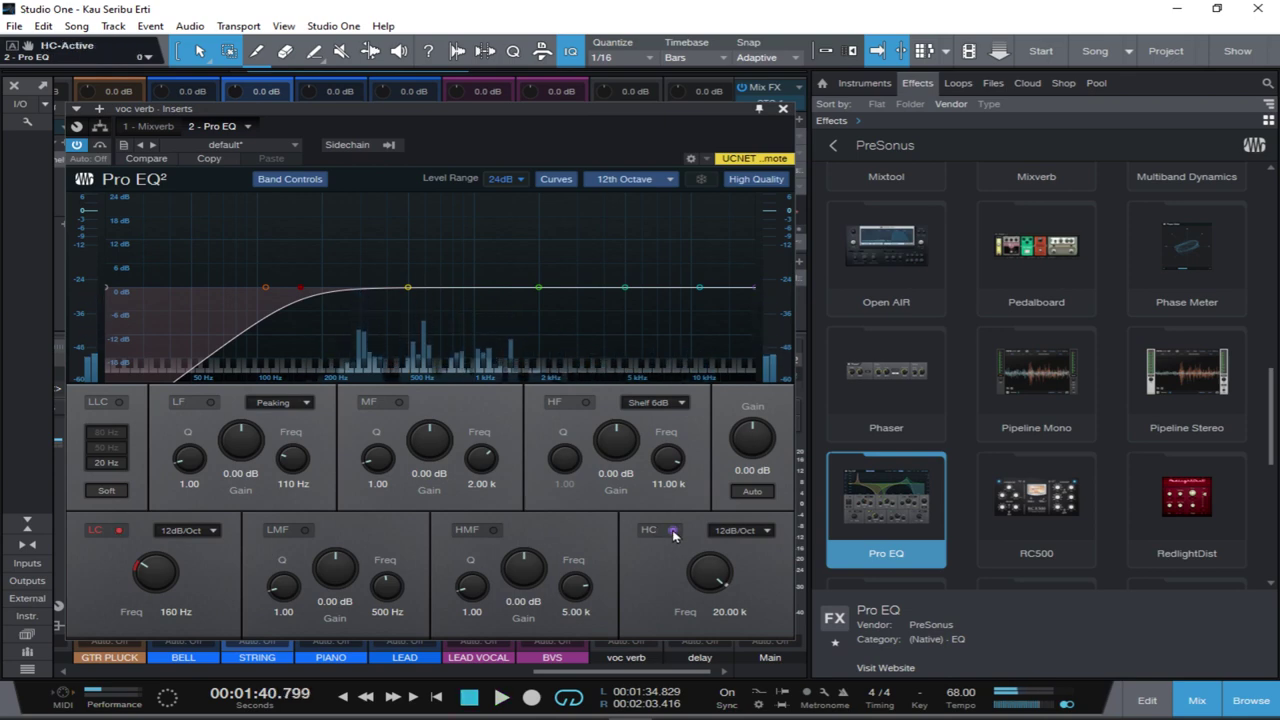
click(733, 612)
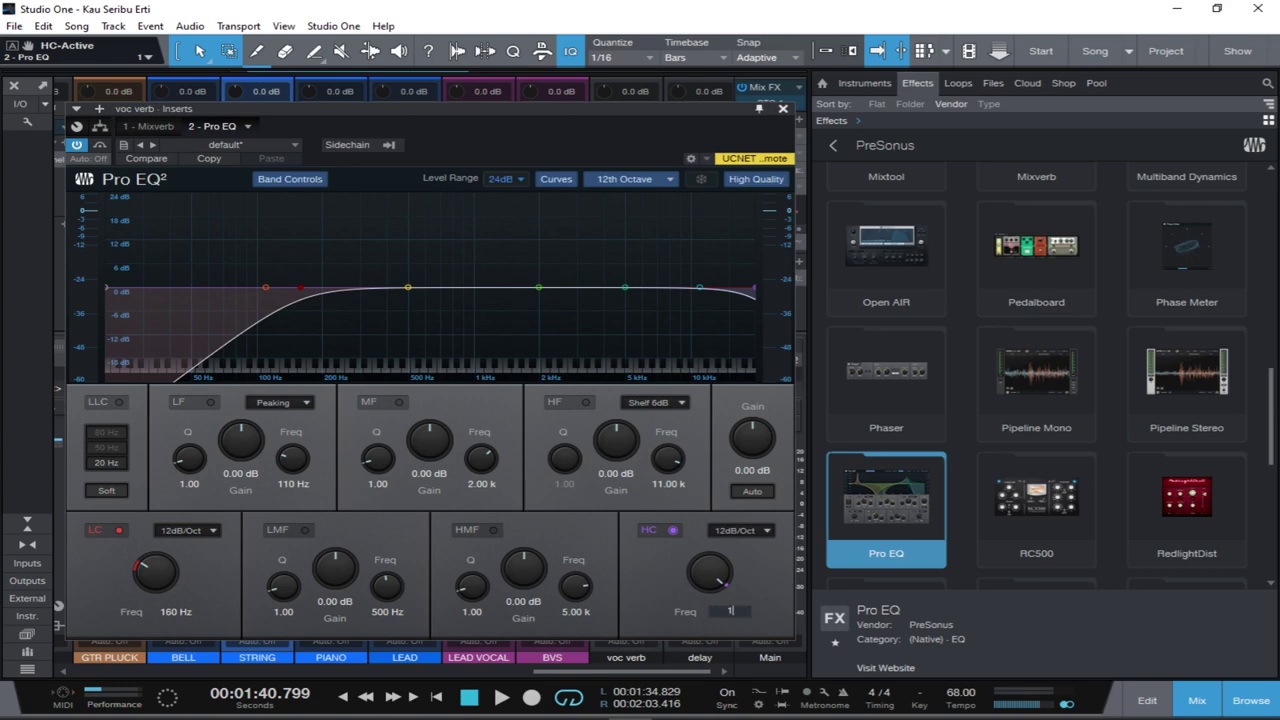
text(1200)
key(Return)
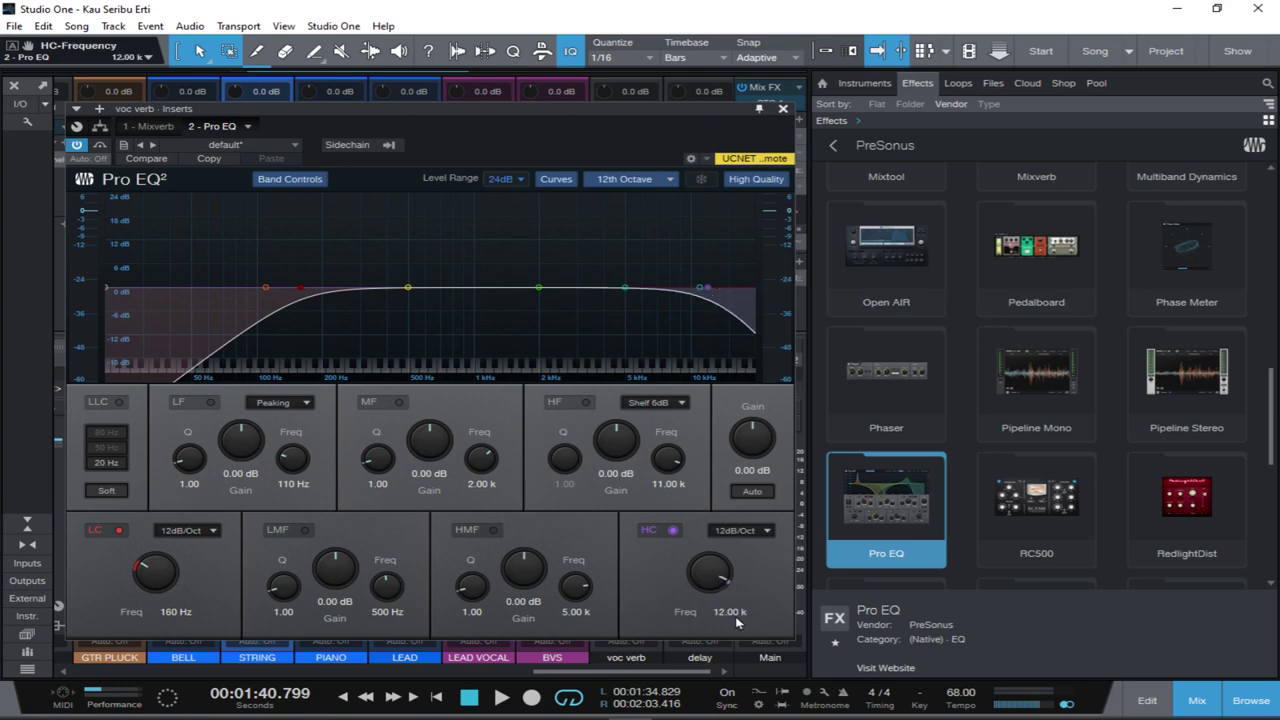
Raise the voc verb Pro EQ low cut to about 242 Hz during playback and close the EQ window.
key(space)
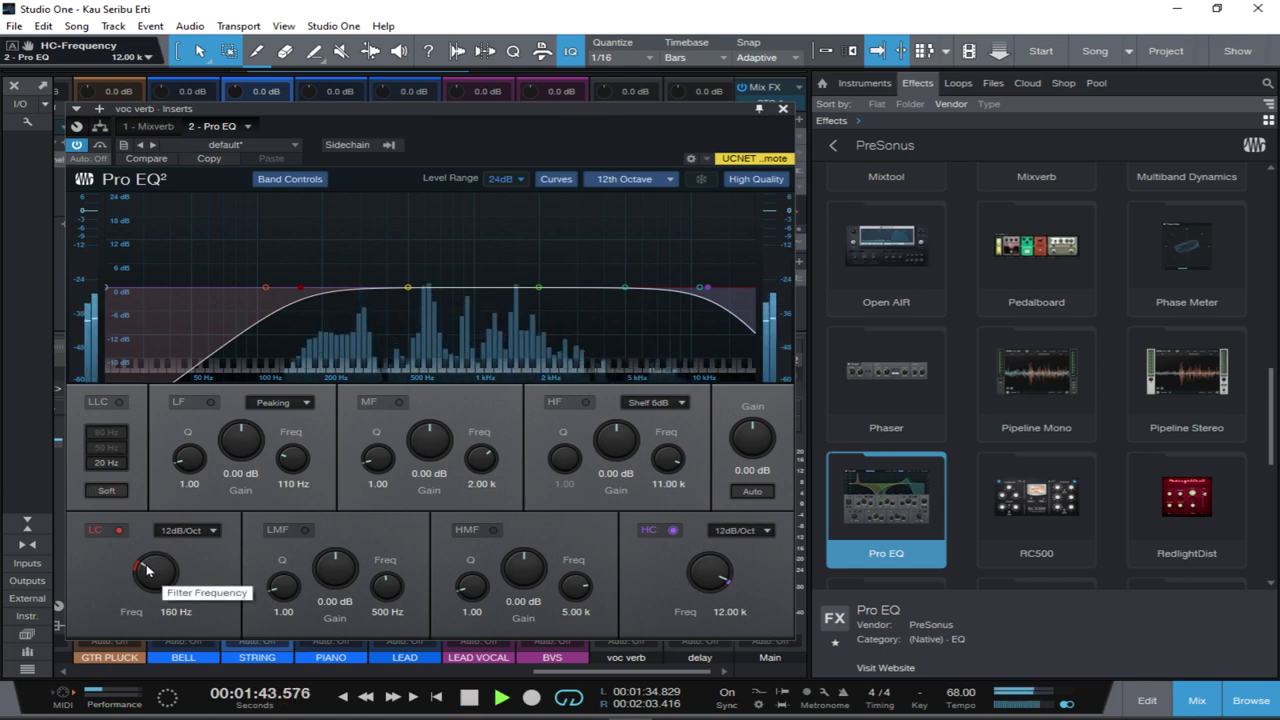
drag(144, 563, 146, 555)
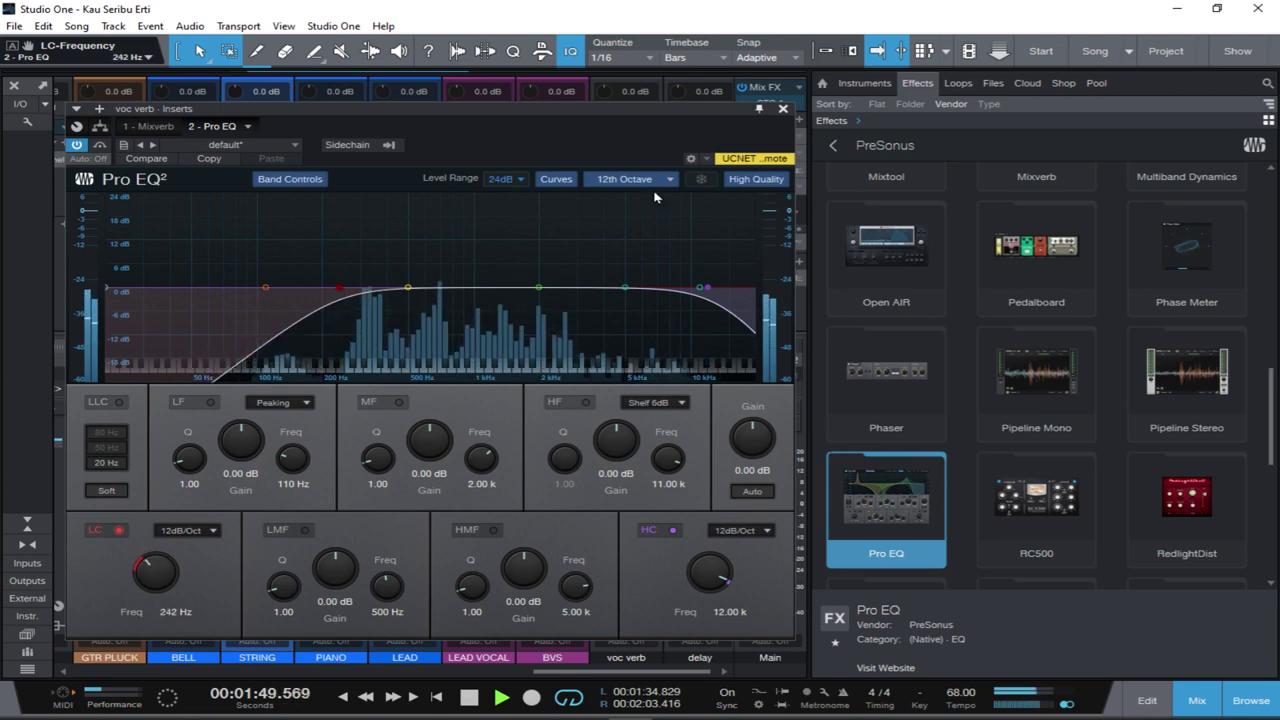
key(space)
click(783, 110)
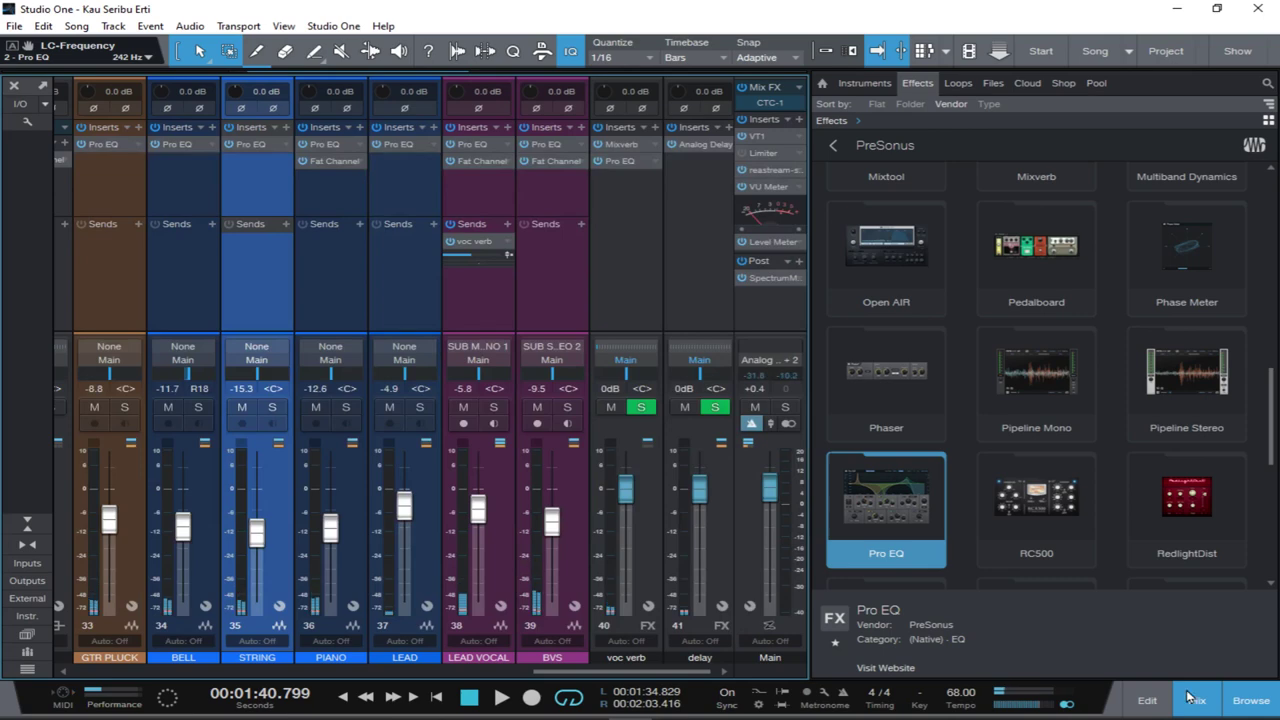
Hide the browser and copy the Pro EQ from the voc verb channel to the delay channel, placing it after Analog Delay.
click(1245, 703)
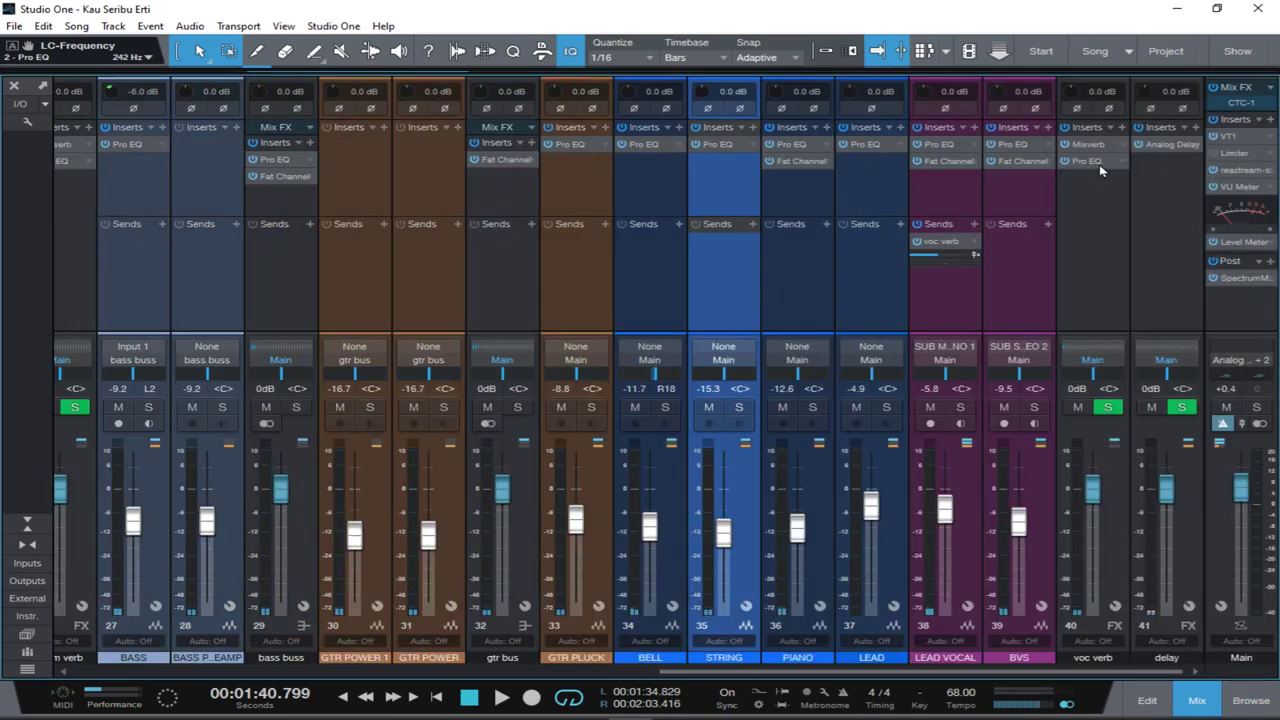
drag(1085, 163, 1158, 189)
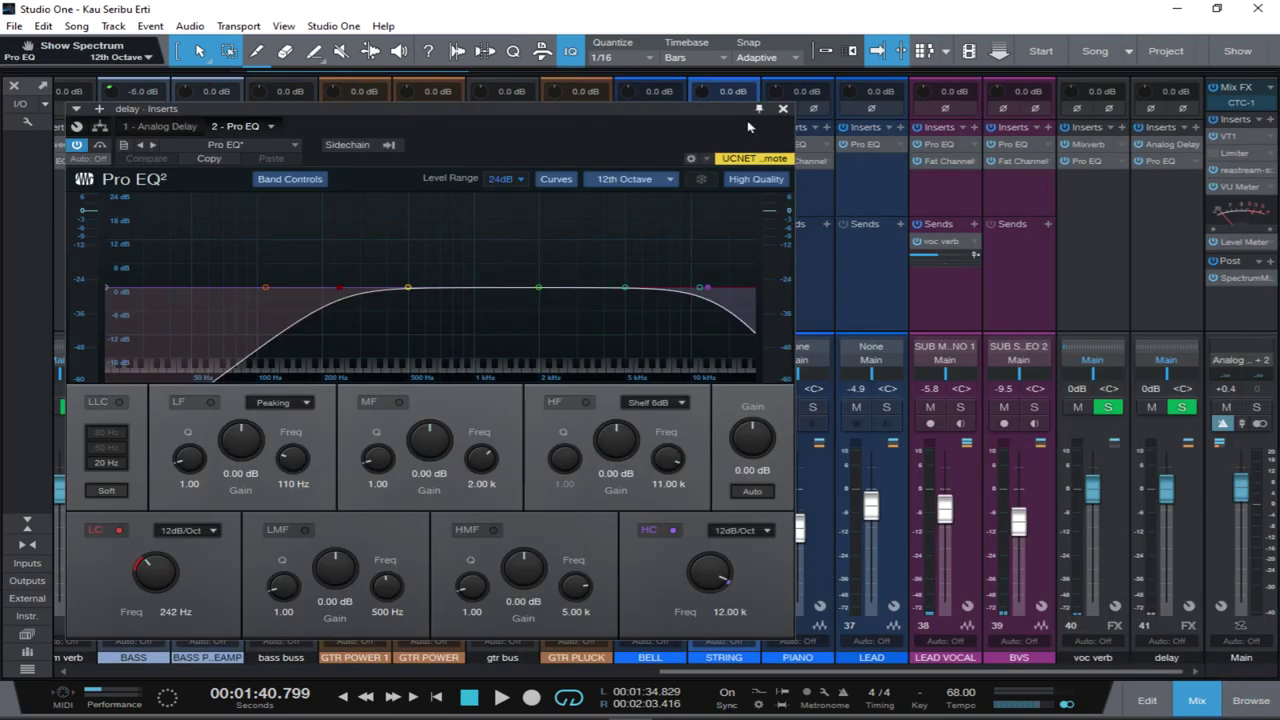
click(783, 110)
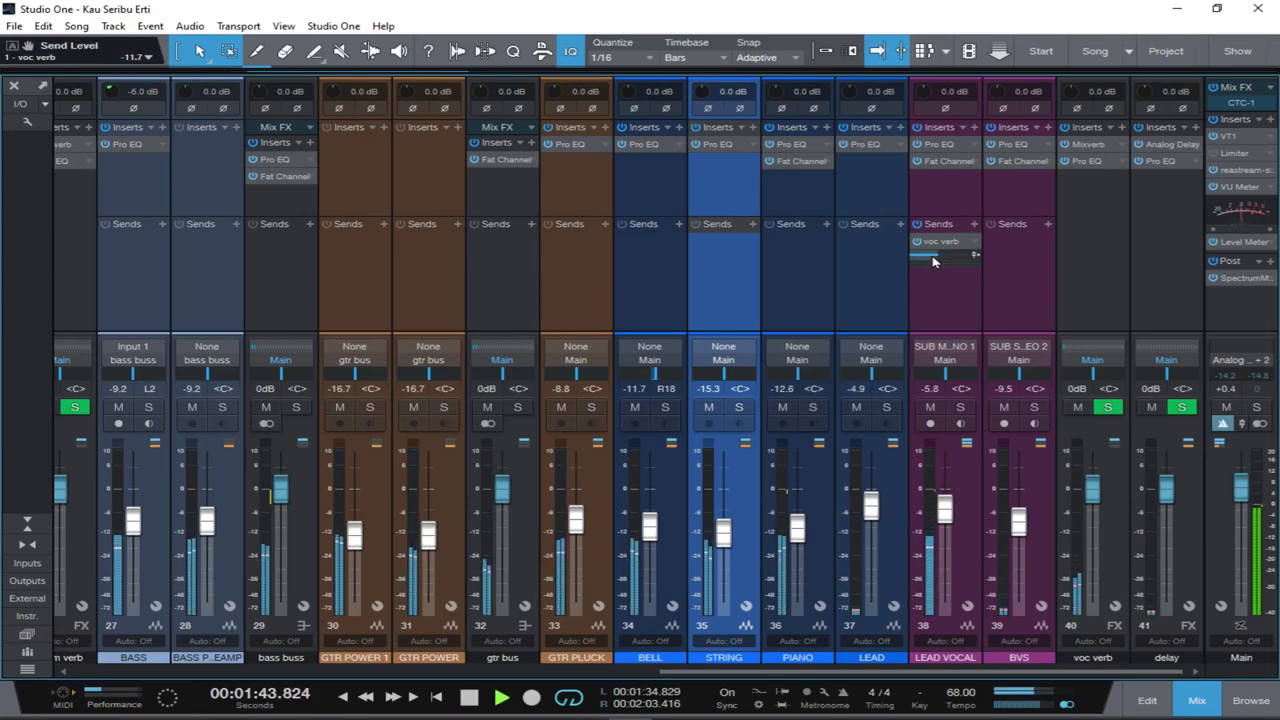
Check the voc verb Pro EQ settings and set the LEAD VOCAL's voc verb send level to -10.4 dB during playback.
key(space)
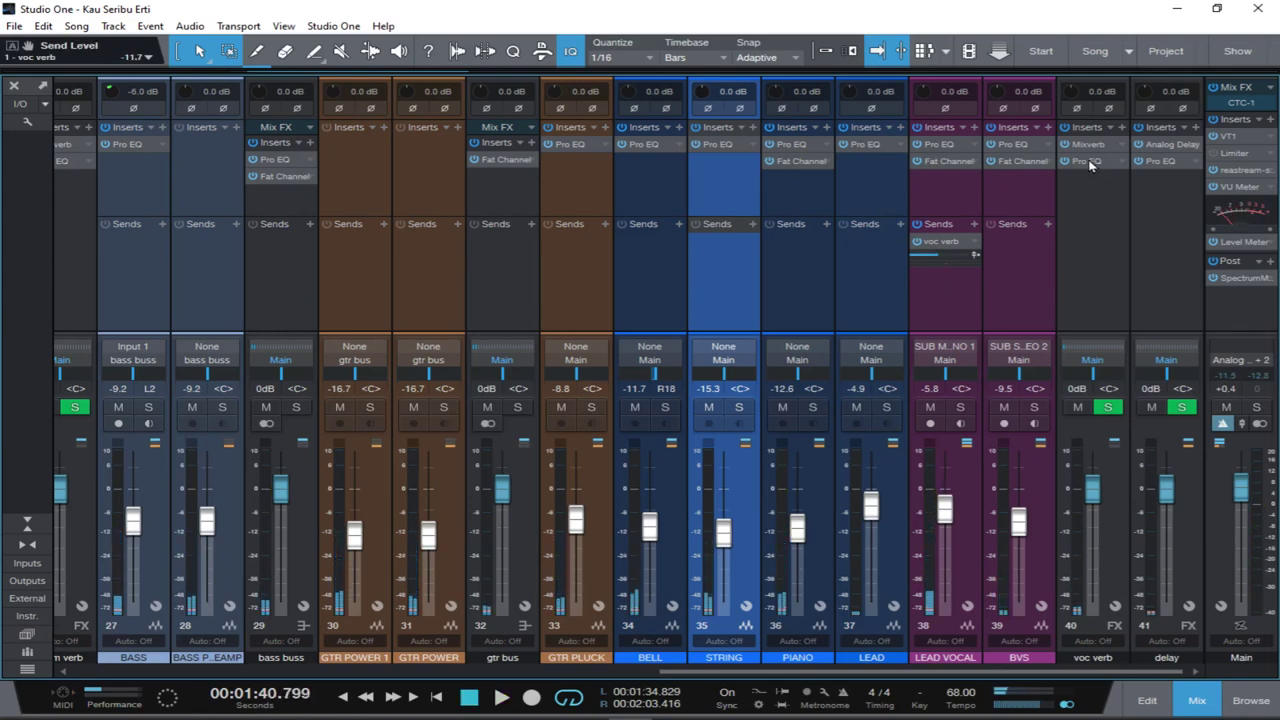
click(1088, 162)
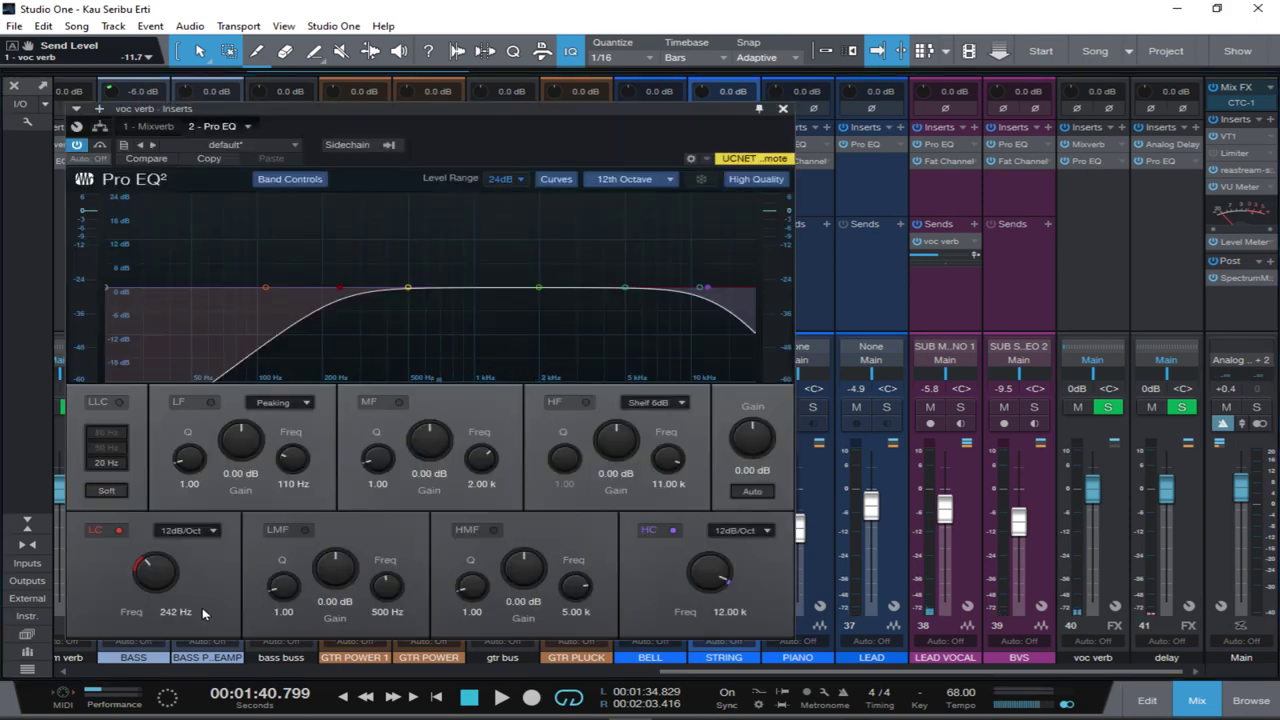
click(784, 109)
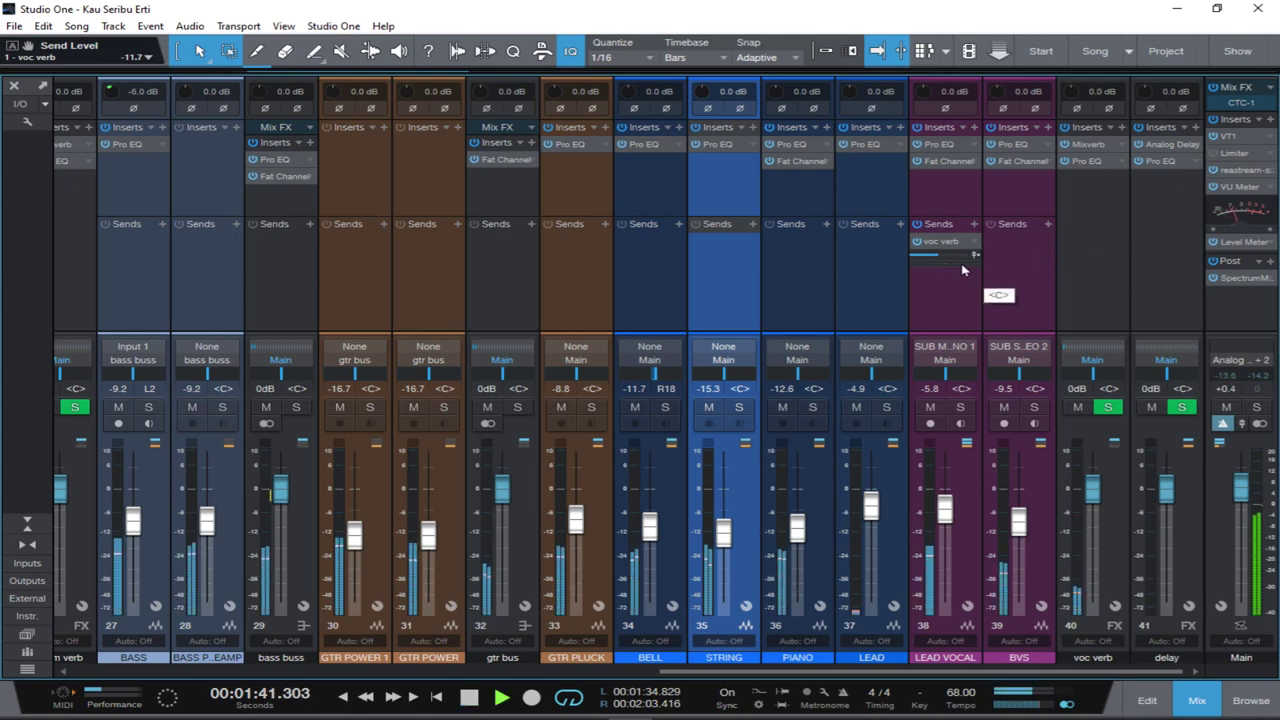
drag(943, 256, 968, 272)
Load the Vocals Big preset in the voc verb channel's Mixverb and start playback to audition it.
click(1100, 150)
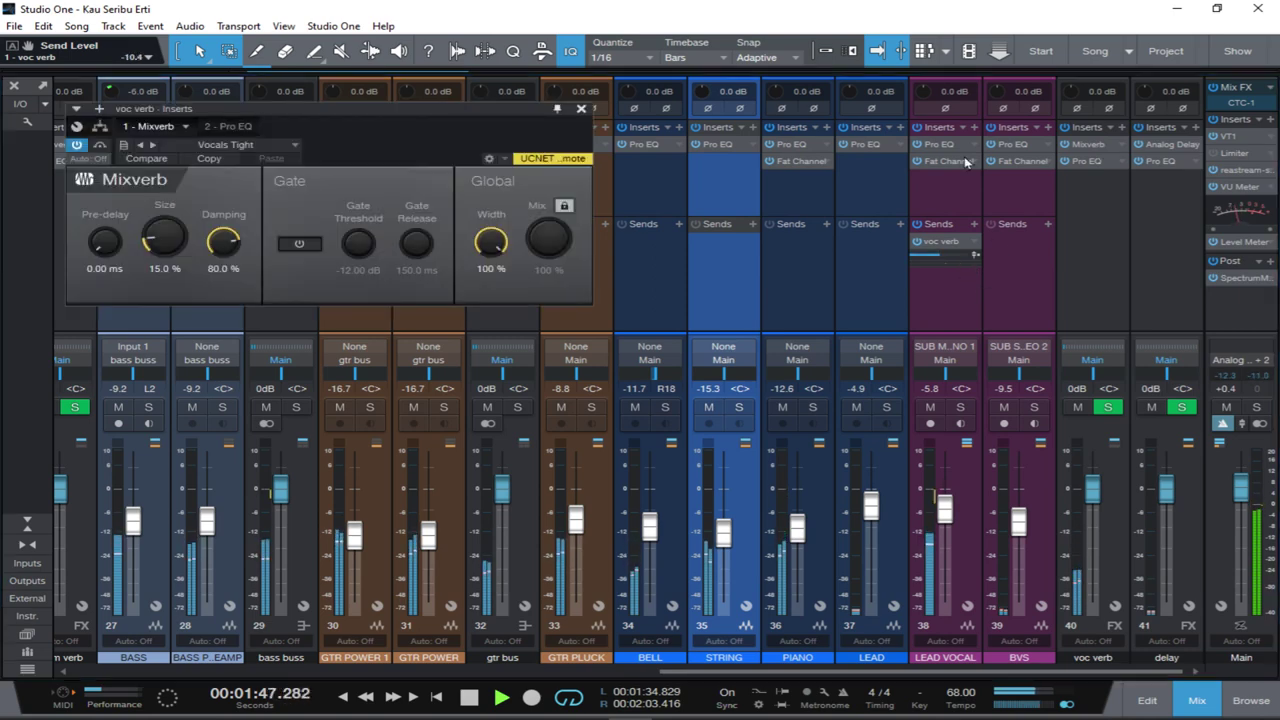
key(space)
click(265, 146)
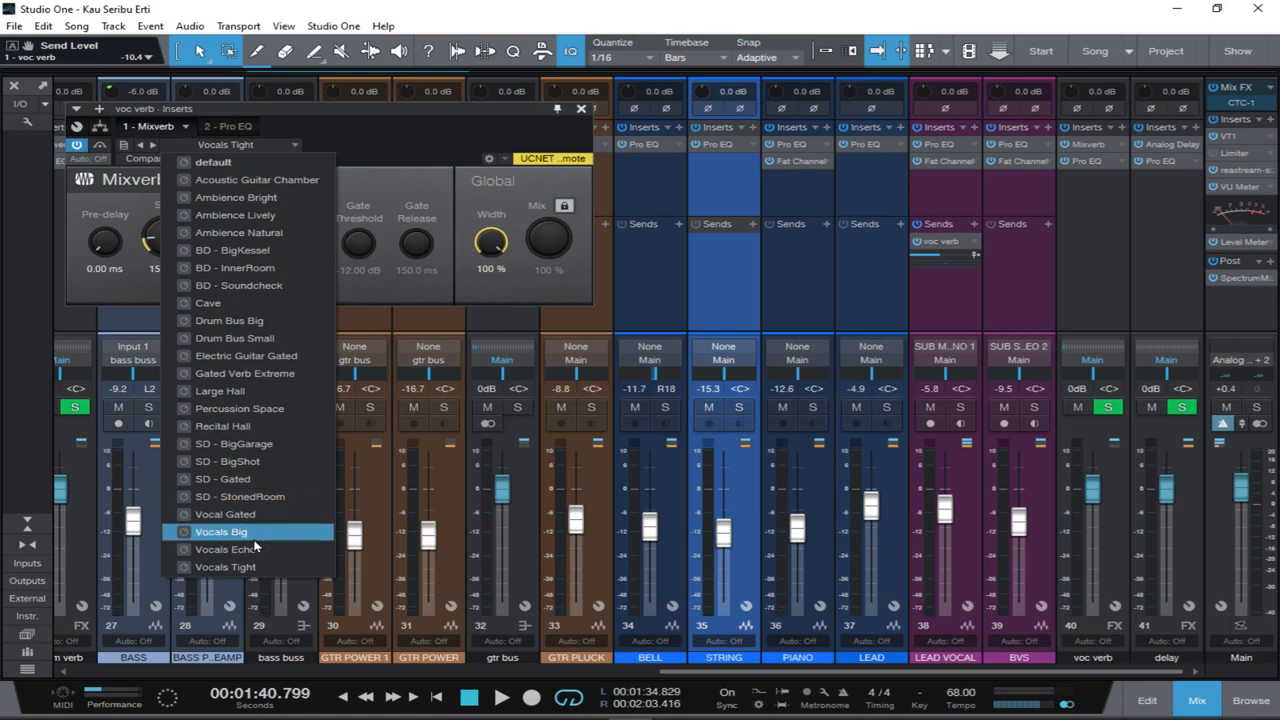
click(400, 197)
key(space)
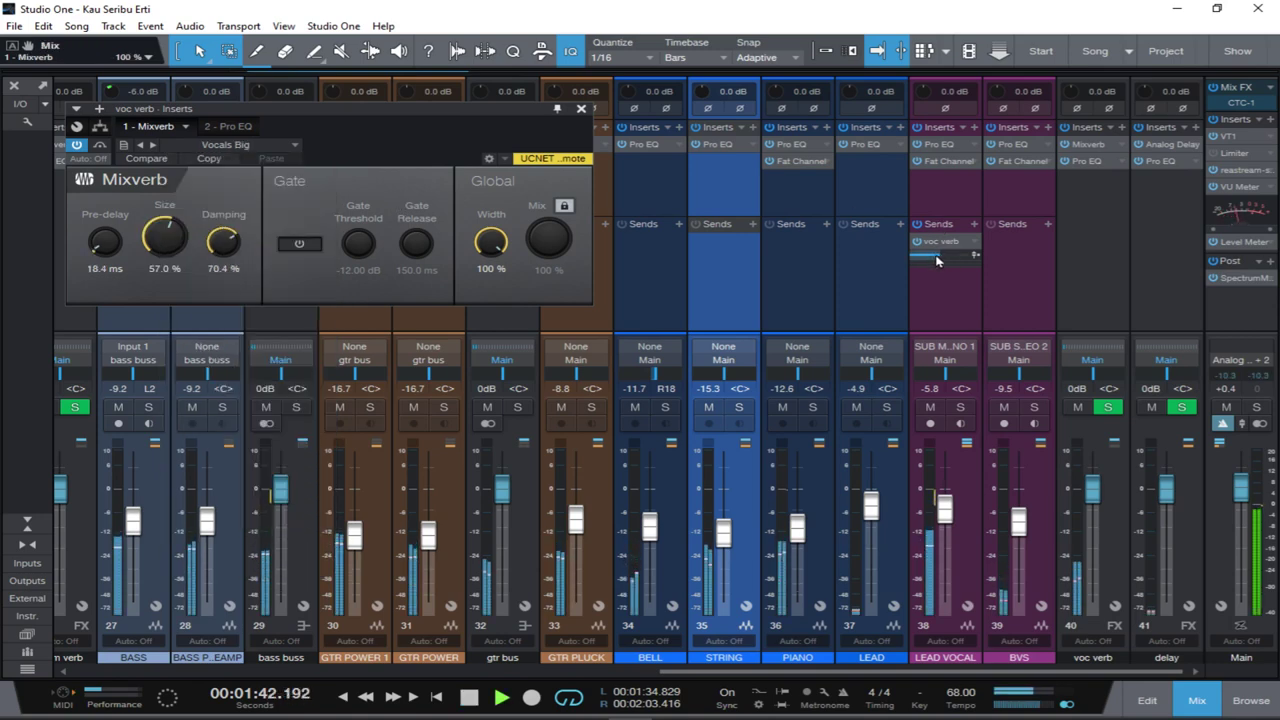
Adjust the LEAD VOCAL's voc verb send during playback, settling on -18.2 dB, and close the Mixverb window.
mouse_move(936, 256)
mouse_down()
mouse_move(955, 257)
mouse_move(940, 261)
mouse_up()
key(space)
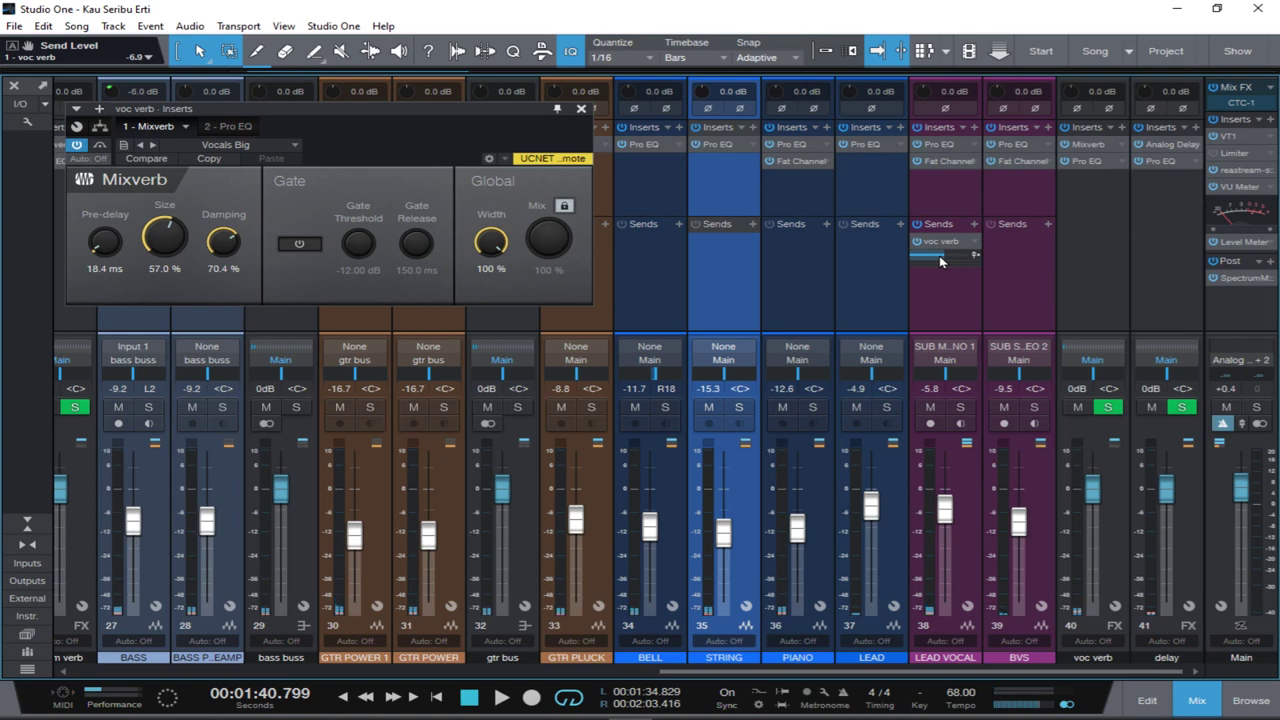
key(space)
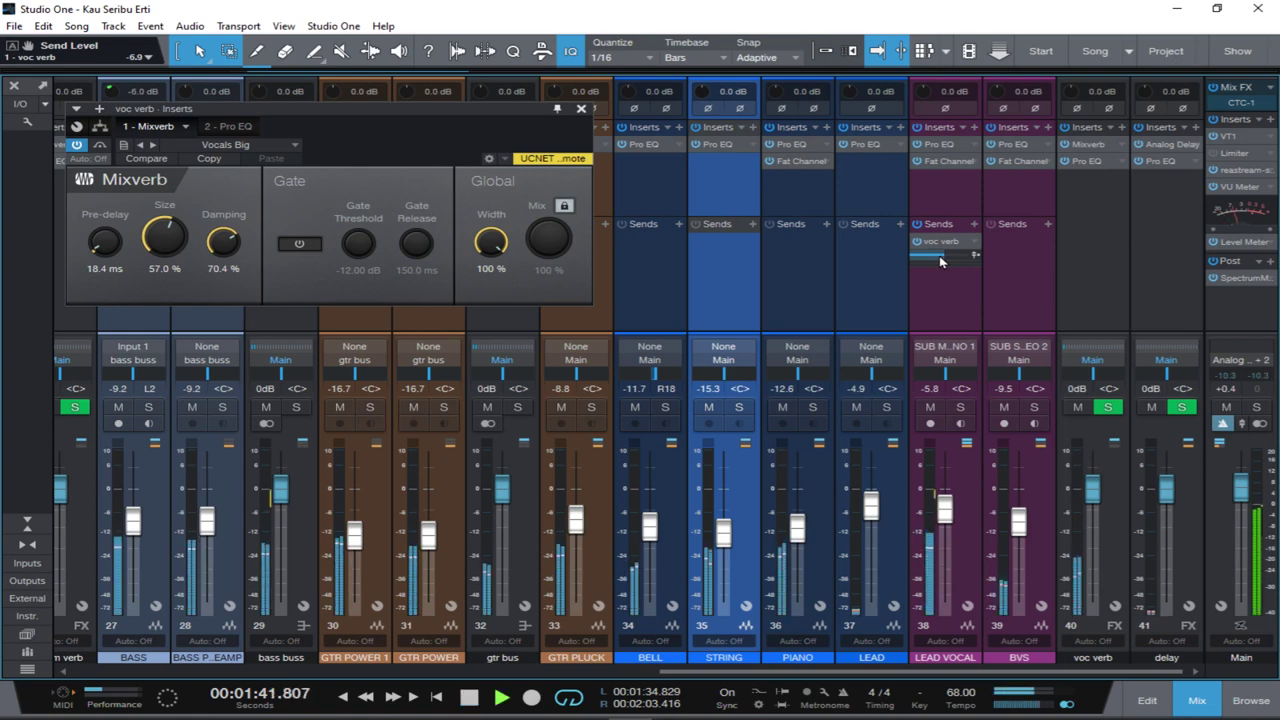
drag(940, 261, 934, 263)
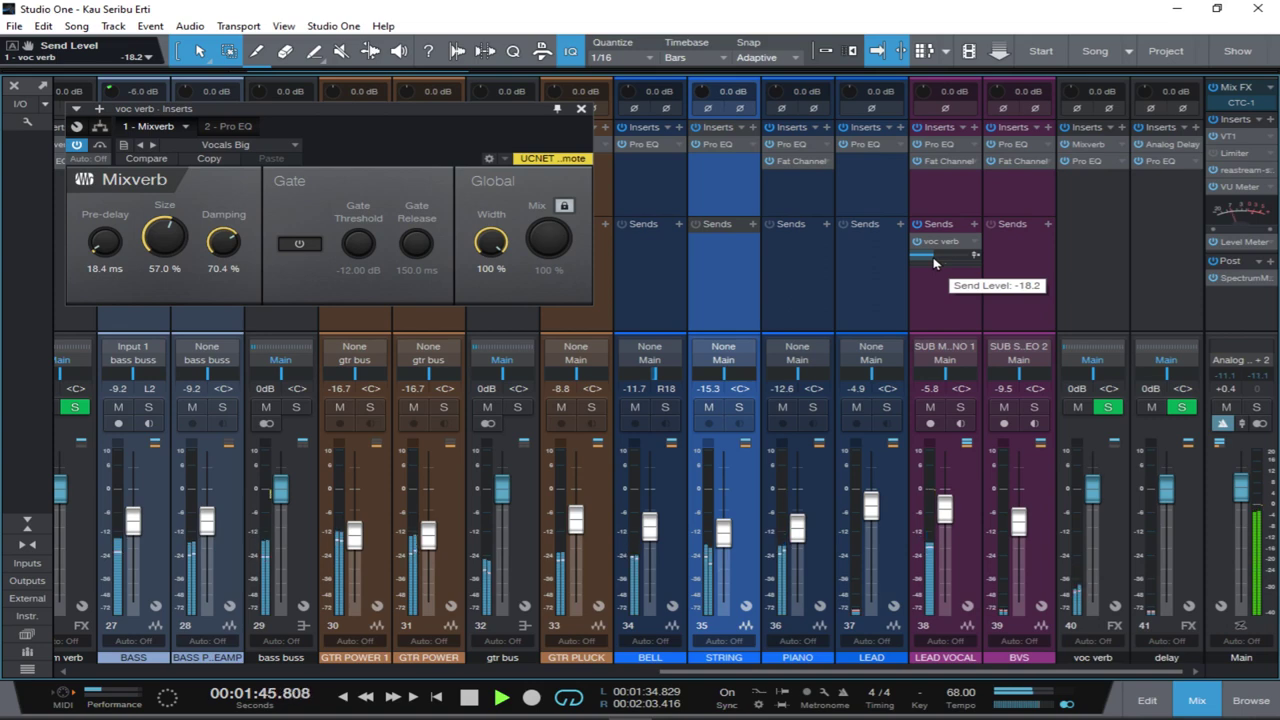
click(581, 108)
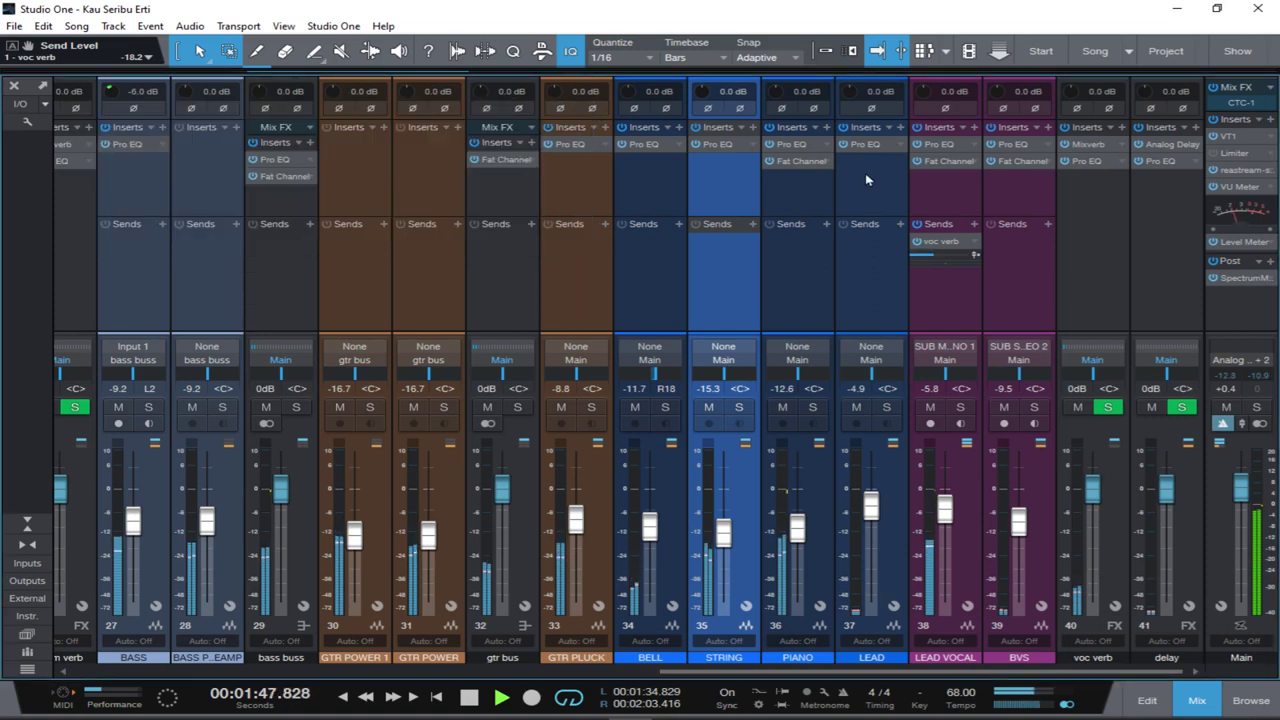
Add a delay send to the LEAD VOCAL channel and set its level to -18.3 dB while listening.
key(space)
click(975, 241)
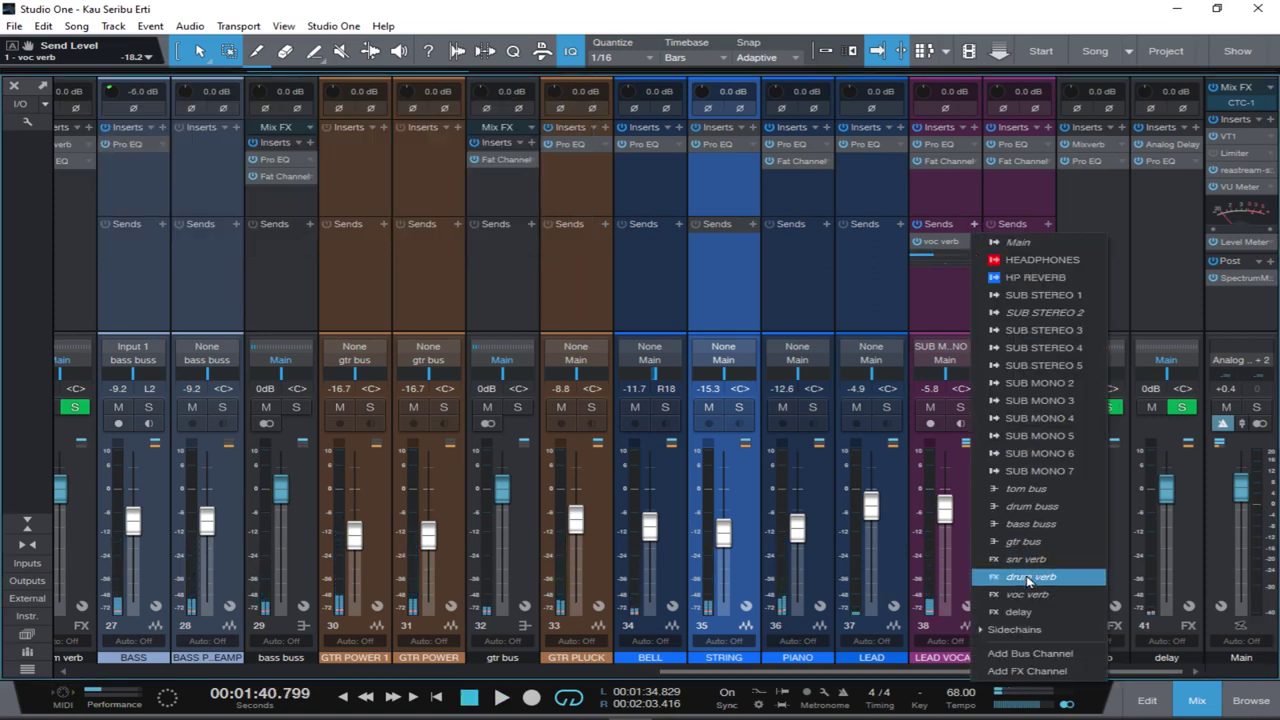
click(1022, 611)
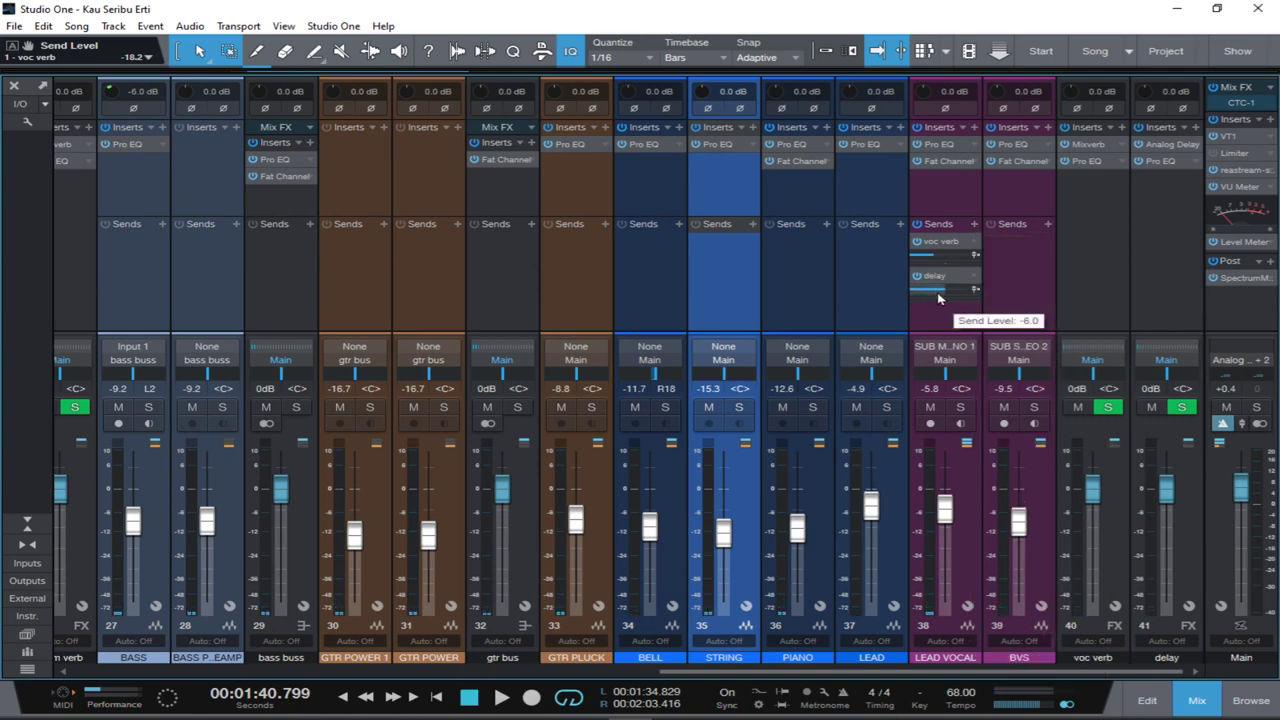
drag(938, 297, 930, 295)
key(space)
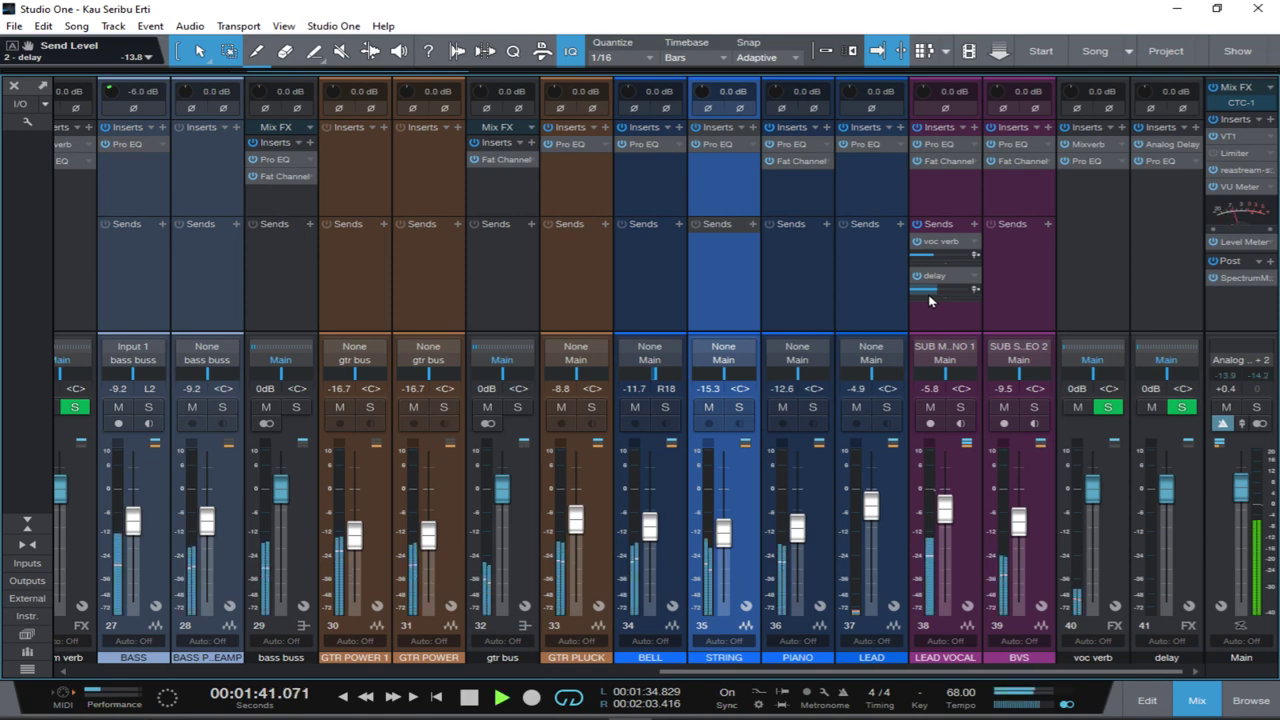
mouse_move(930, 295)
mouse_down()
mouse_move(948, 295)
mouse_move(921, 311)
mouse_up()
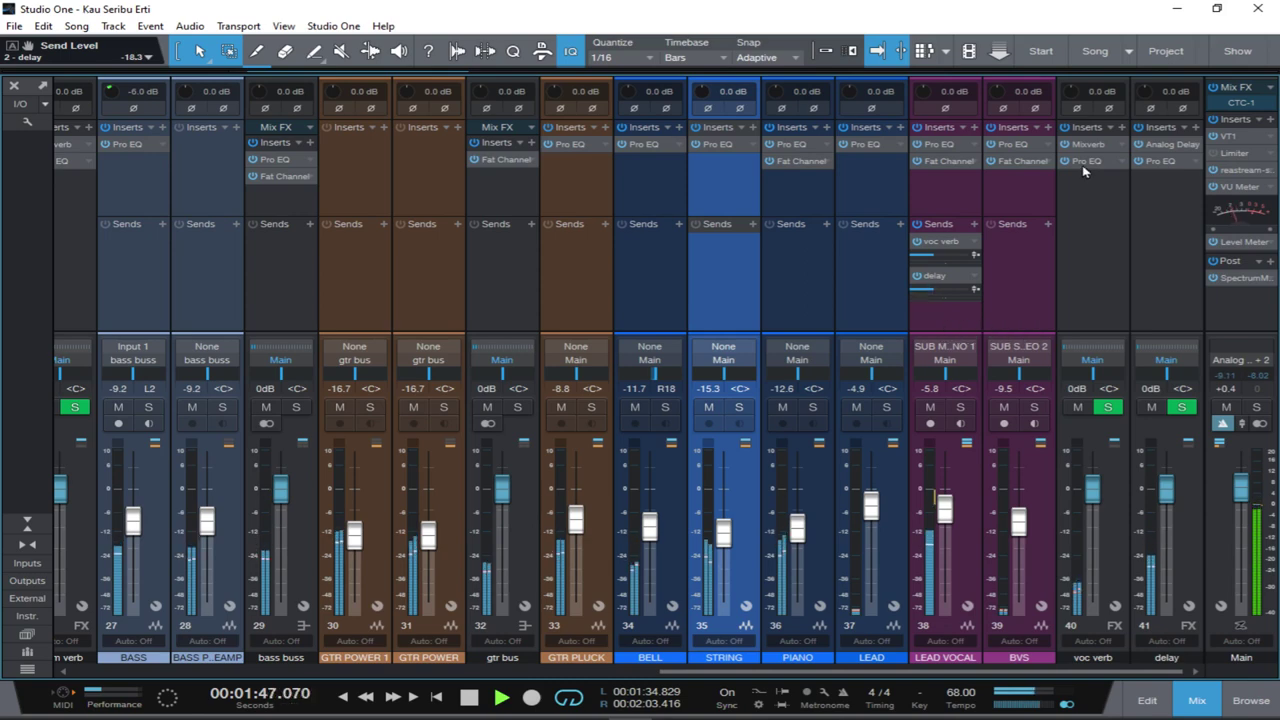
Open the delay channel's Analog Delay, set its delay time to 1/8, and audition it briefly.
click(1163, 146)
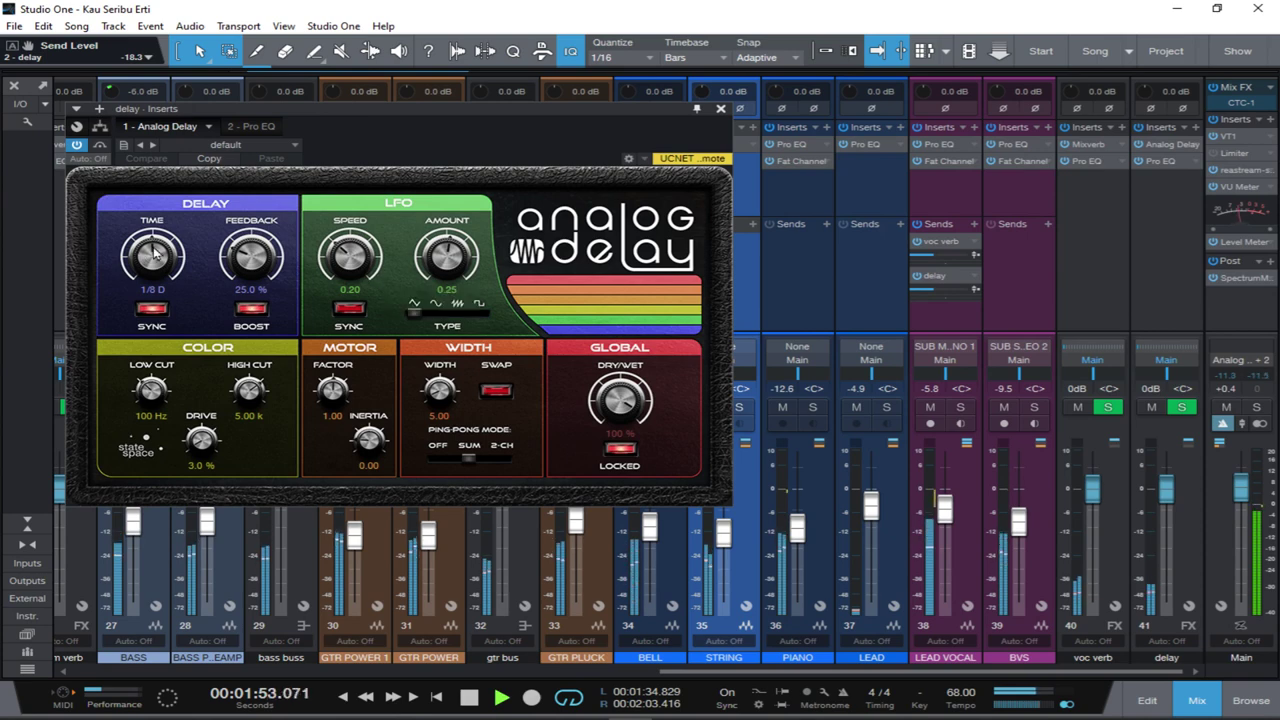
key(space)
scroll(154, 255, down, 1)
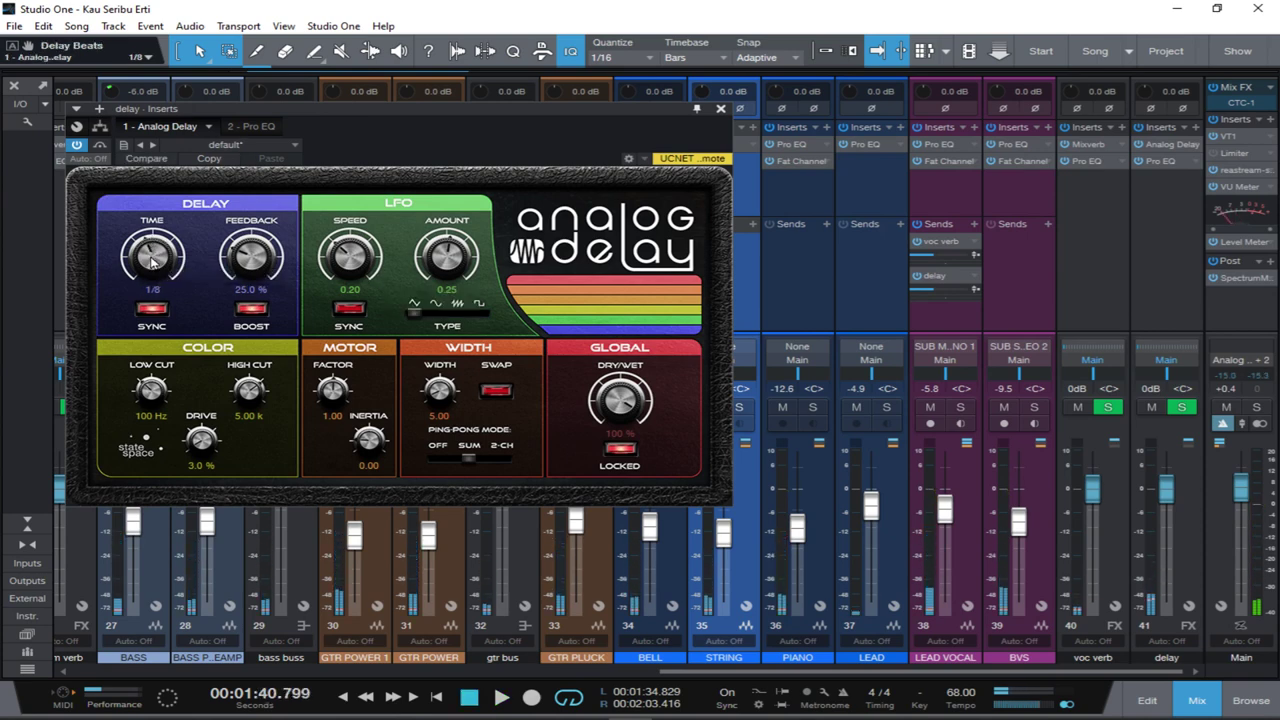
key(space)
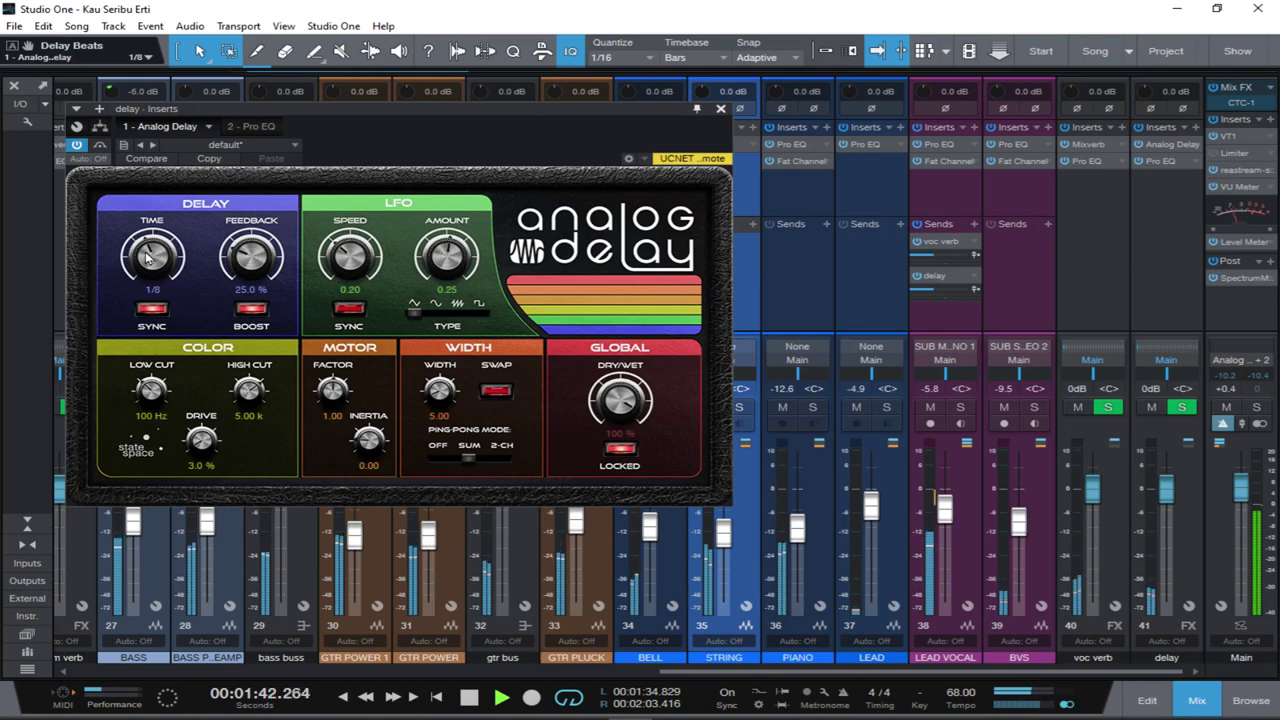
key(space)
Try a higher LEAD VOCAL delay send level during playback, then return it to -18.3 dB.
key(space)
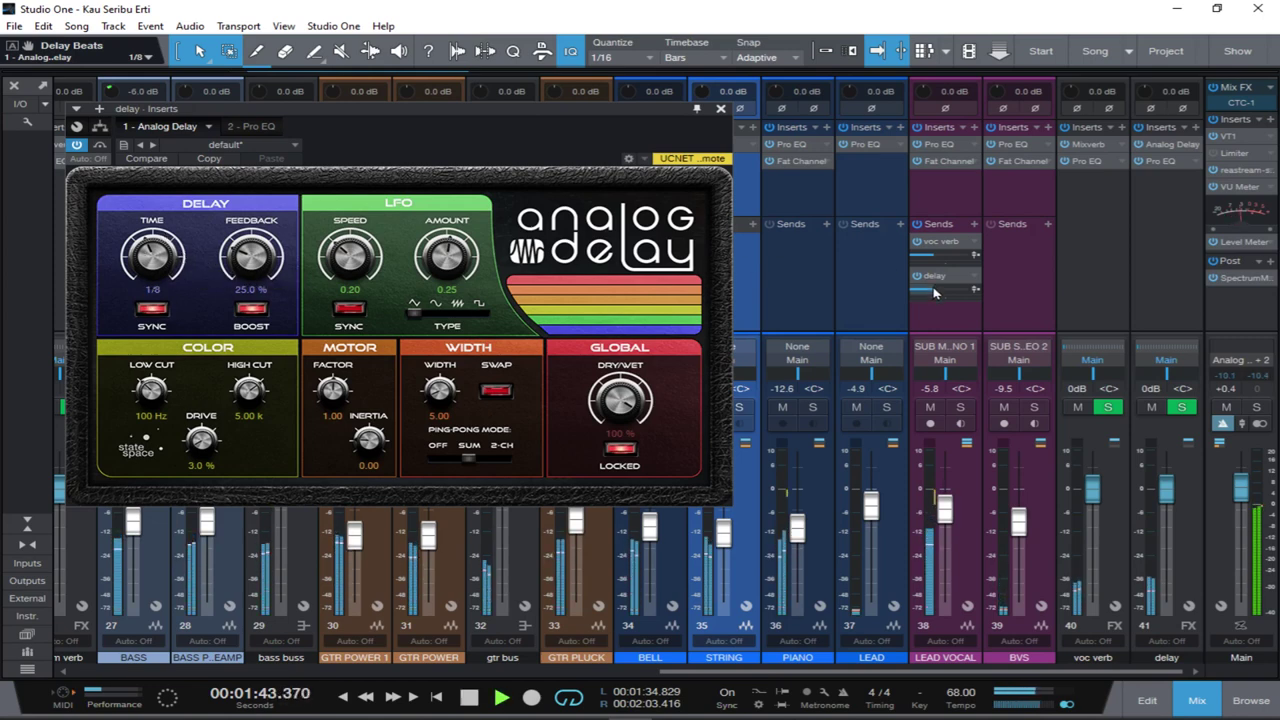
mouse_move(935, 292)
mouse_down()
mouse_move(957, 292)
mouse_move(944, 294)
mouse_up()
drag(937, 297, 935, 297)
key(space)
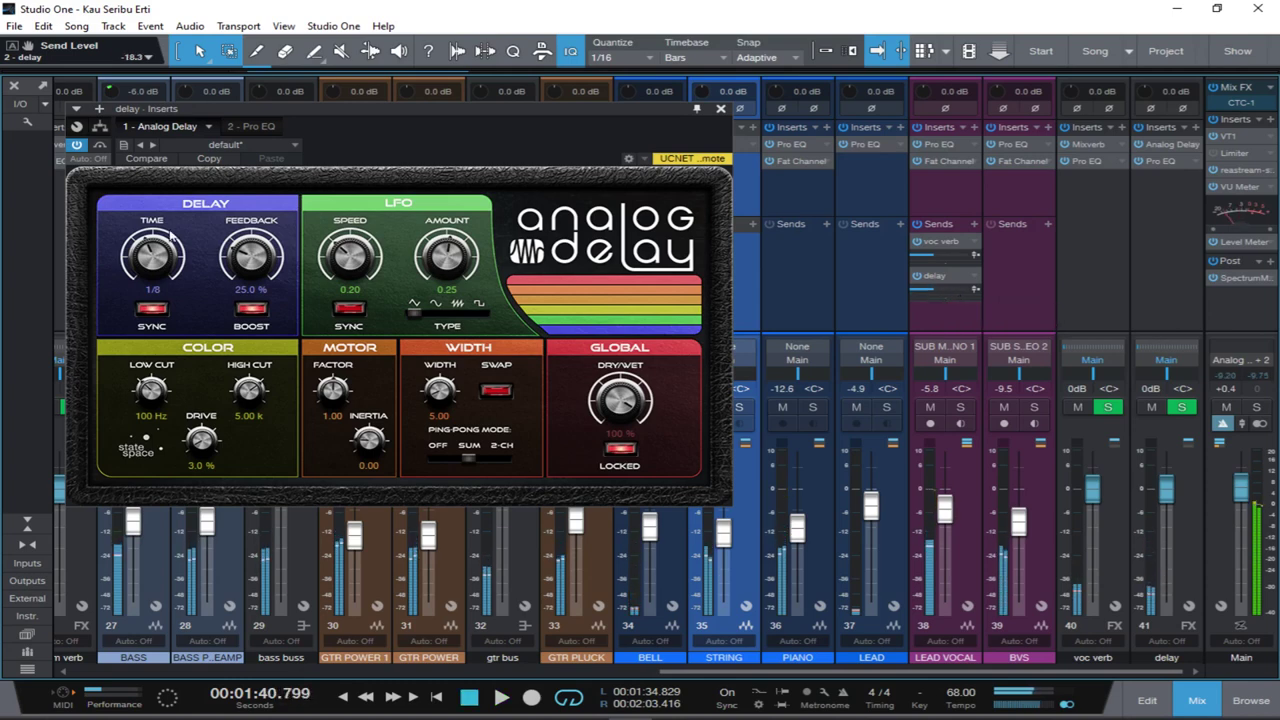
Set the Analog Delay time to 1/16 and audition the result on the lead vocal.
mouse_move(170, 240)
mouse_down()
mouse_move(181, 209)
mouse_move(157, 262)
mouse_up()
key(space)
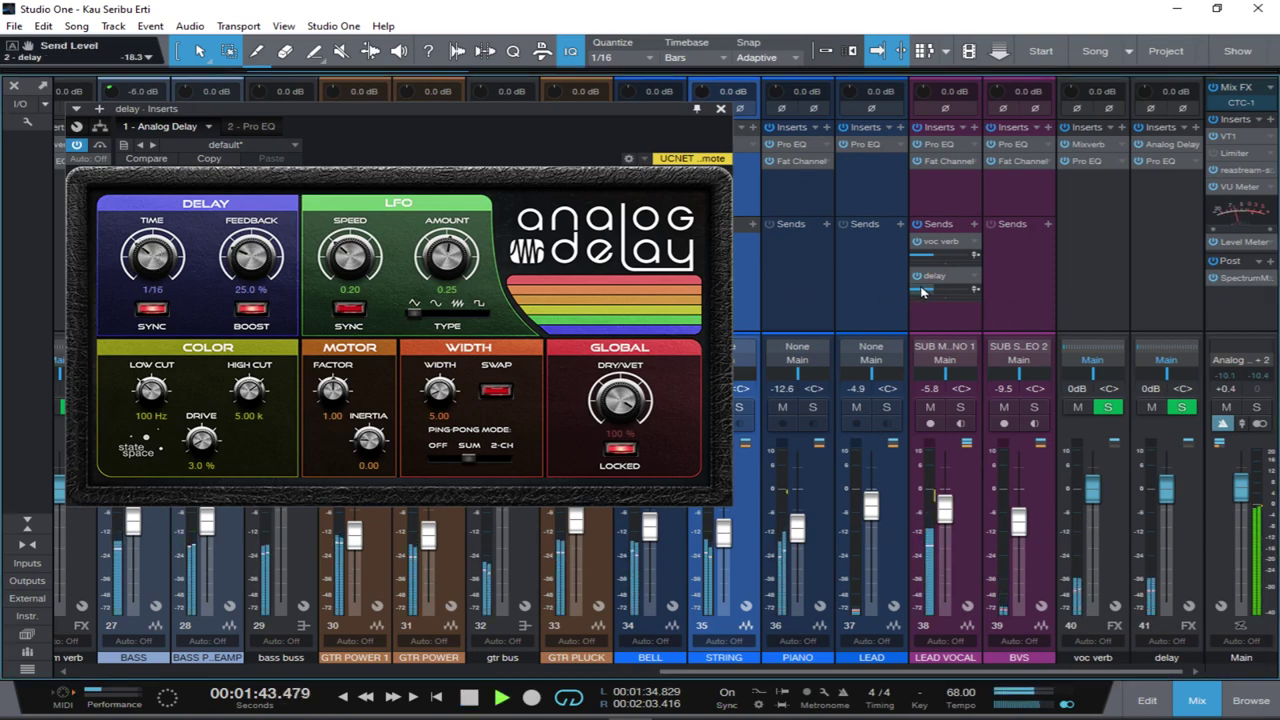
key(space)
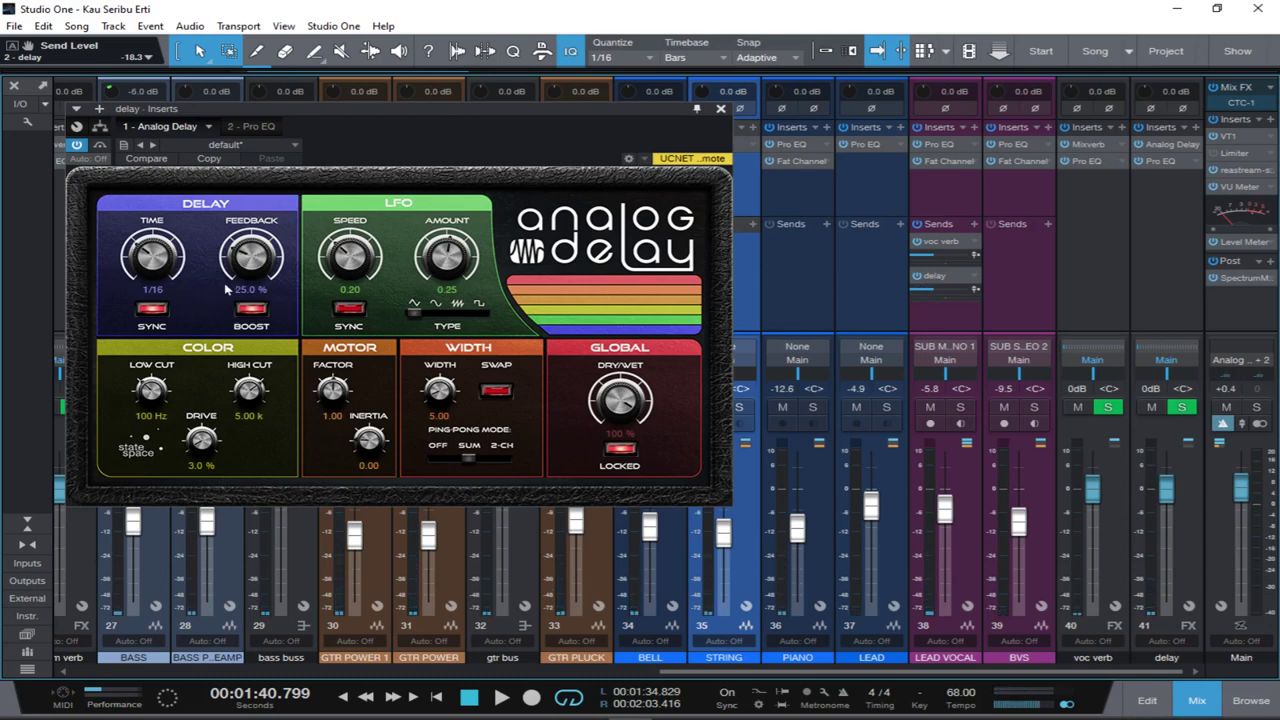
Raise the LEAD VOCAL's delay send level to -15.7 dB during playback.
key(space)
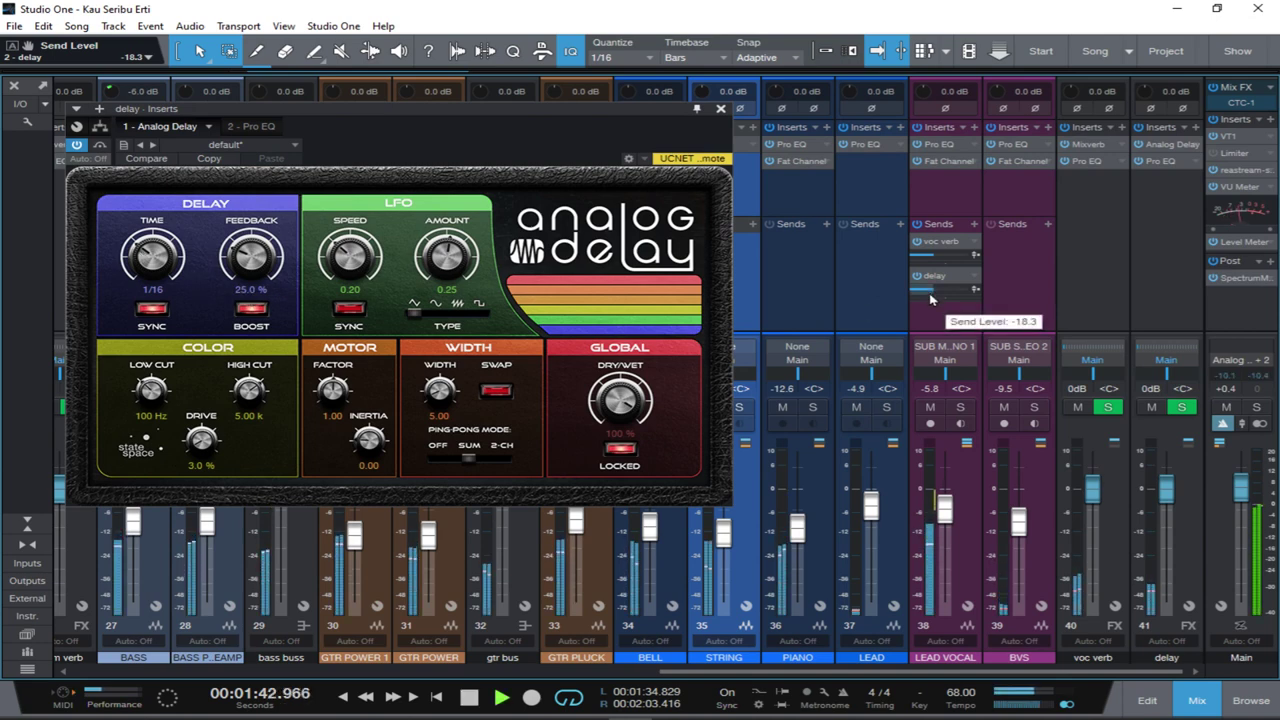
drag(930, 298, 932, 302)
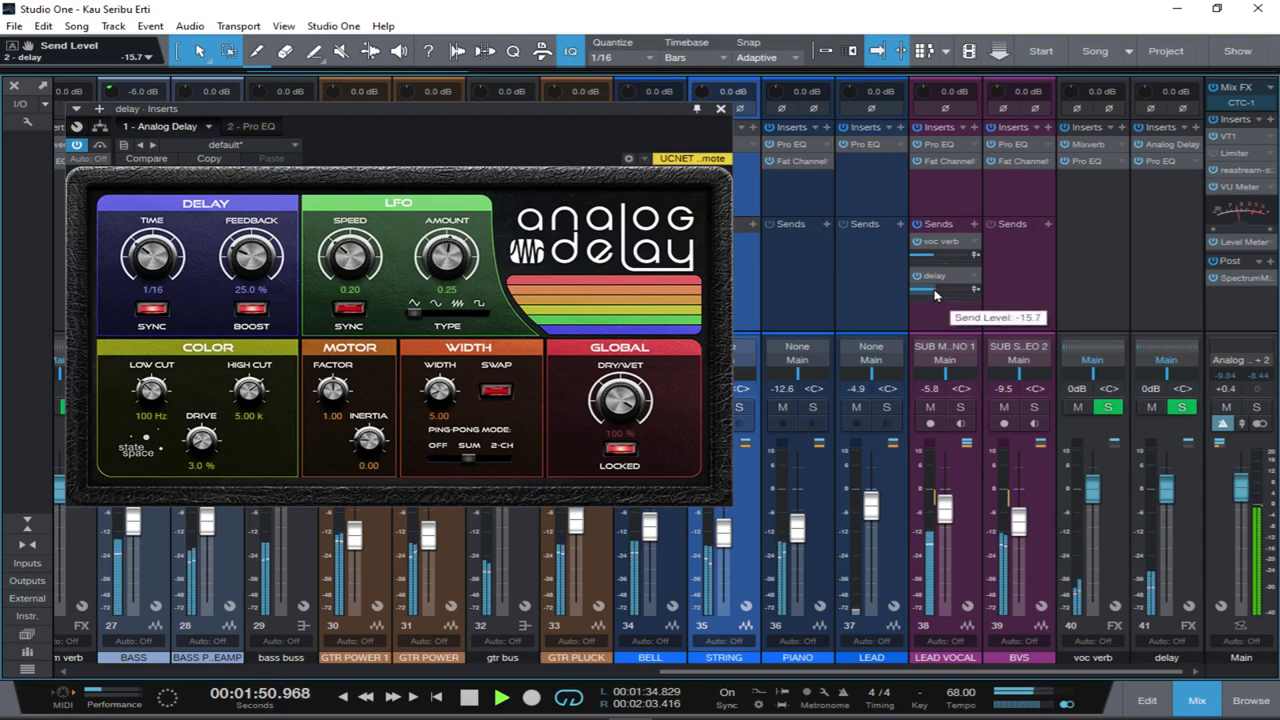
key(space)
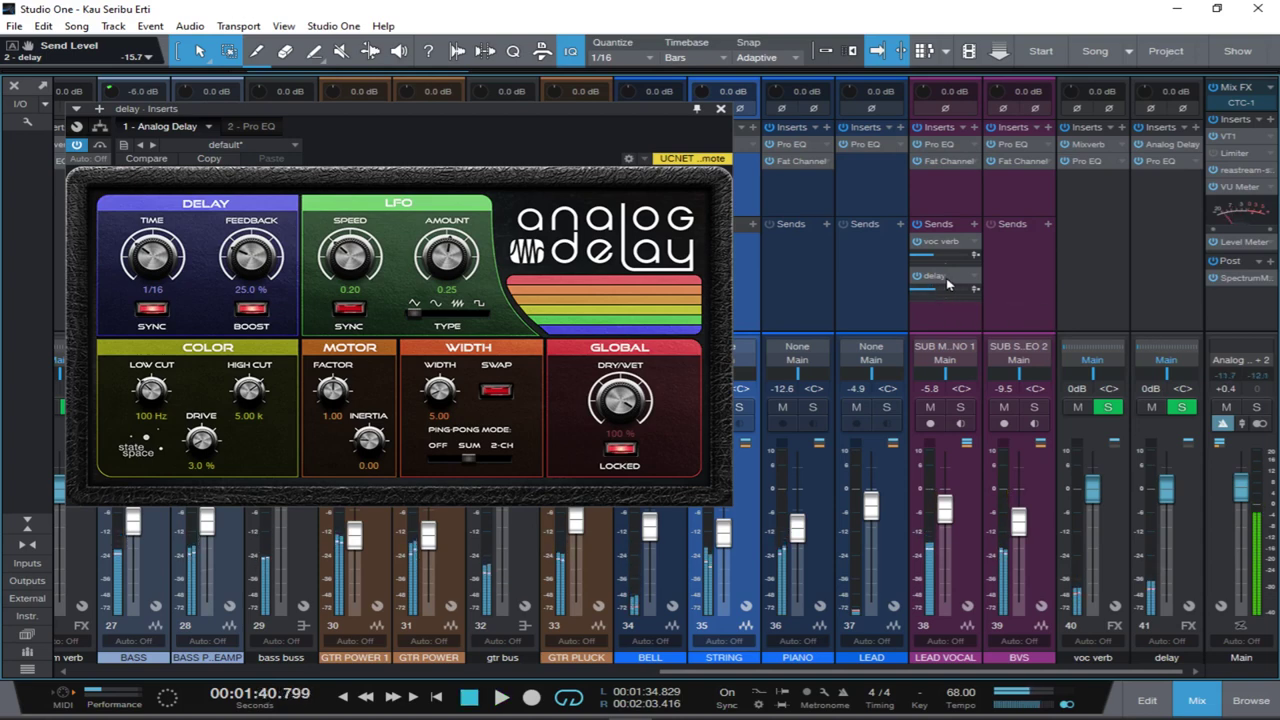
Copy the LEAD VOCAL's voc verb and delay sends to BVS, set the BVS delay send to -26.4 dB, and close Analog Delay.
drag(945, 279, 1010, 276)
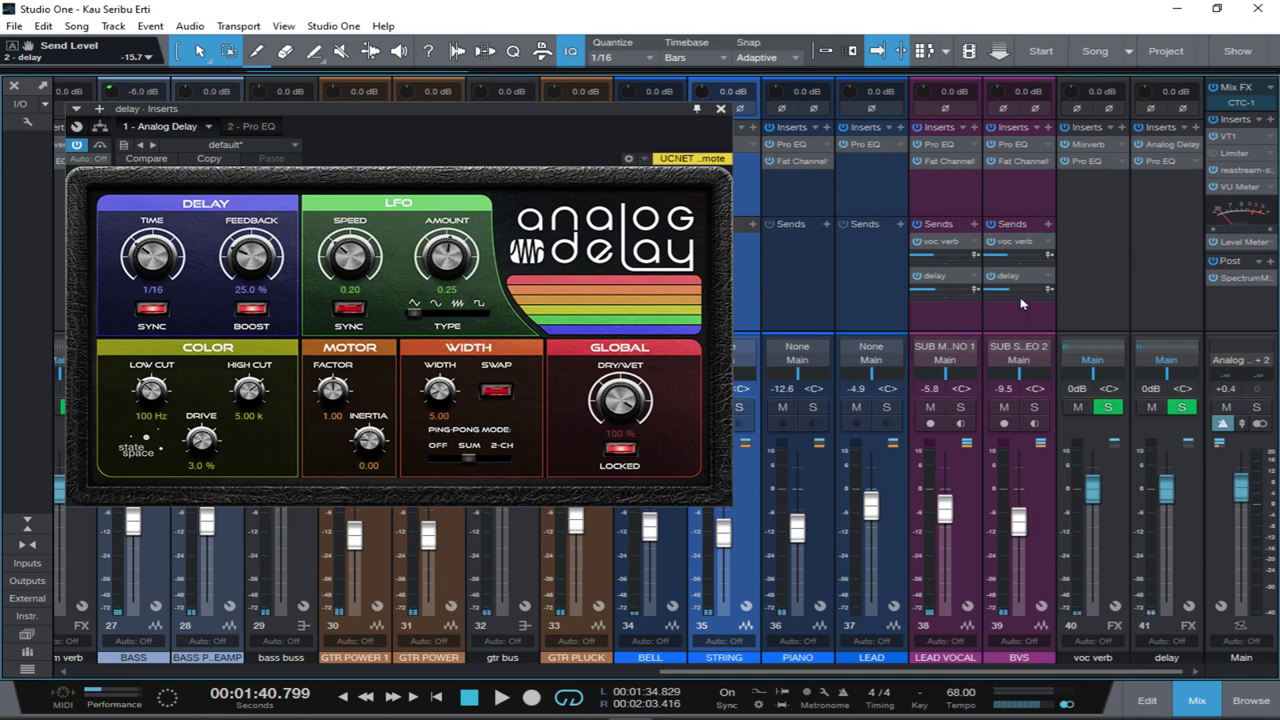
key(space)
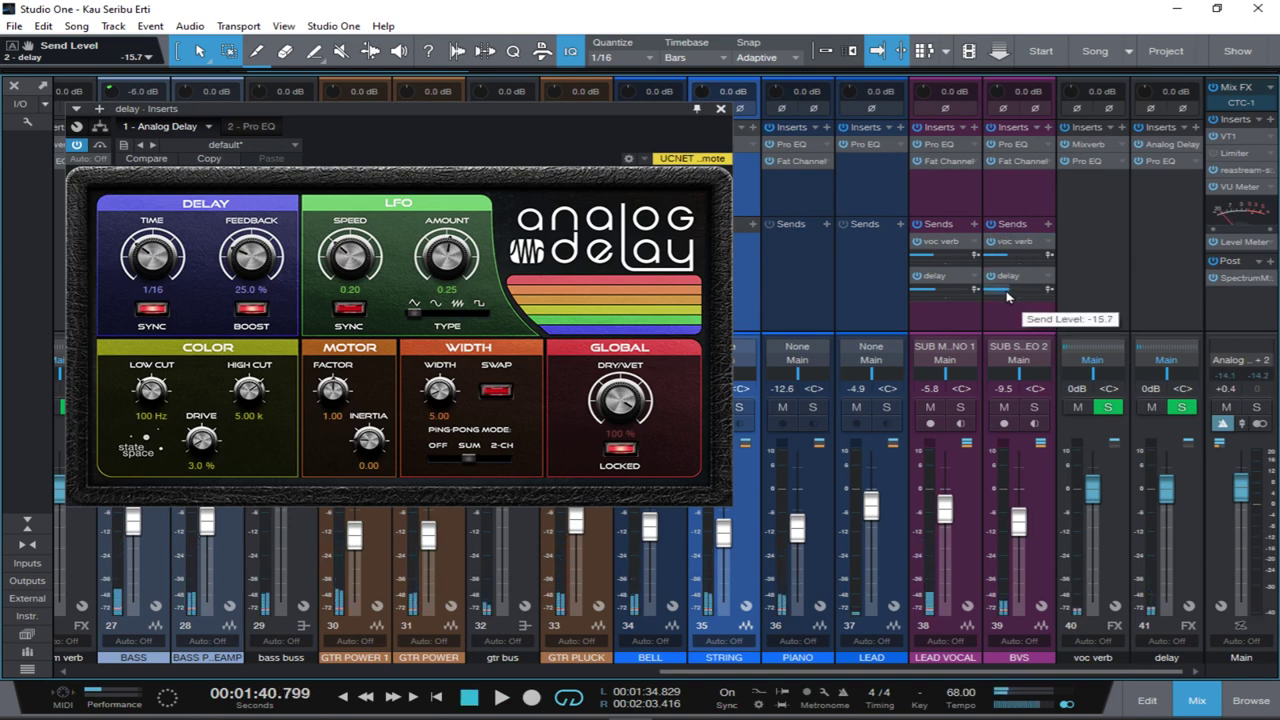
drag(1006, 296, 995, 296)
key(space)
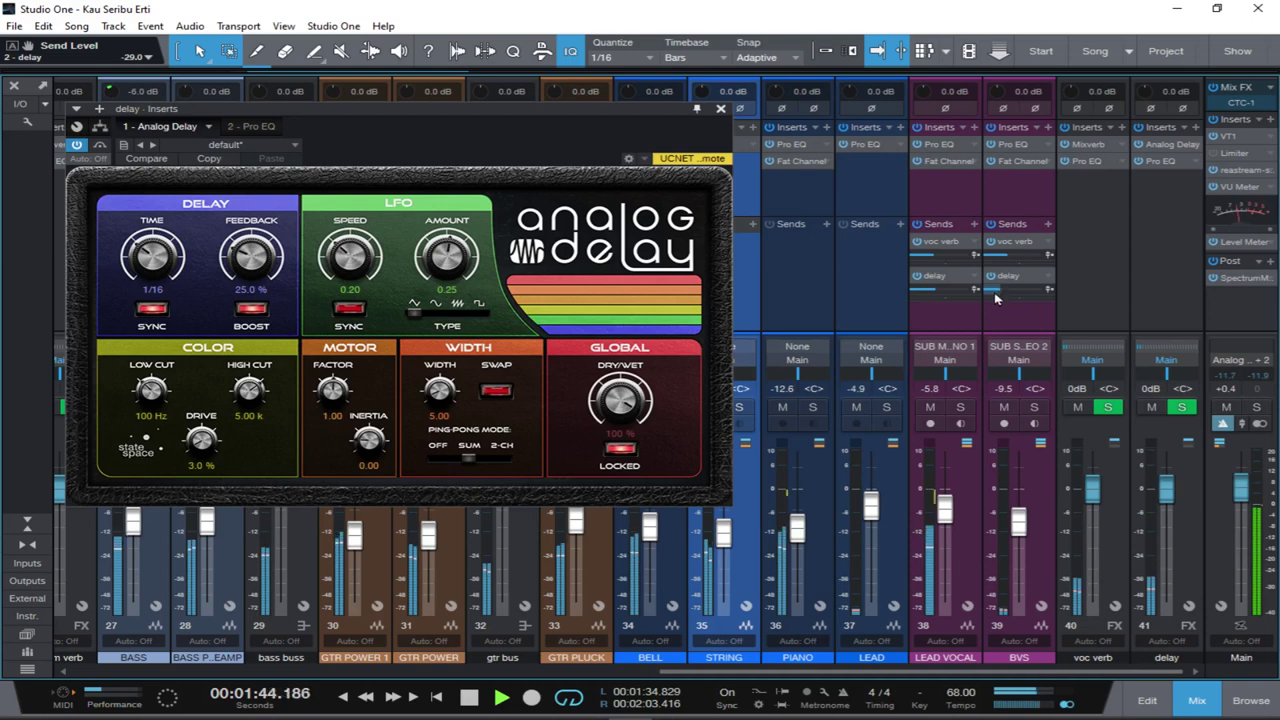
drag(996, 296, 998, 297)
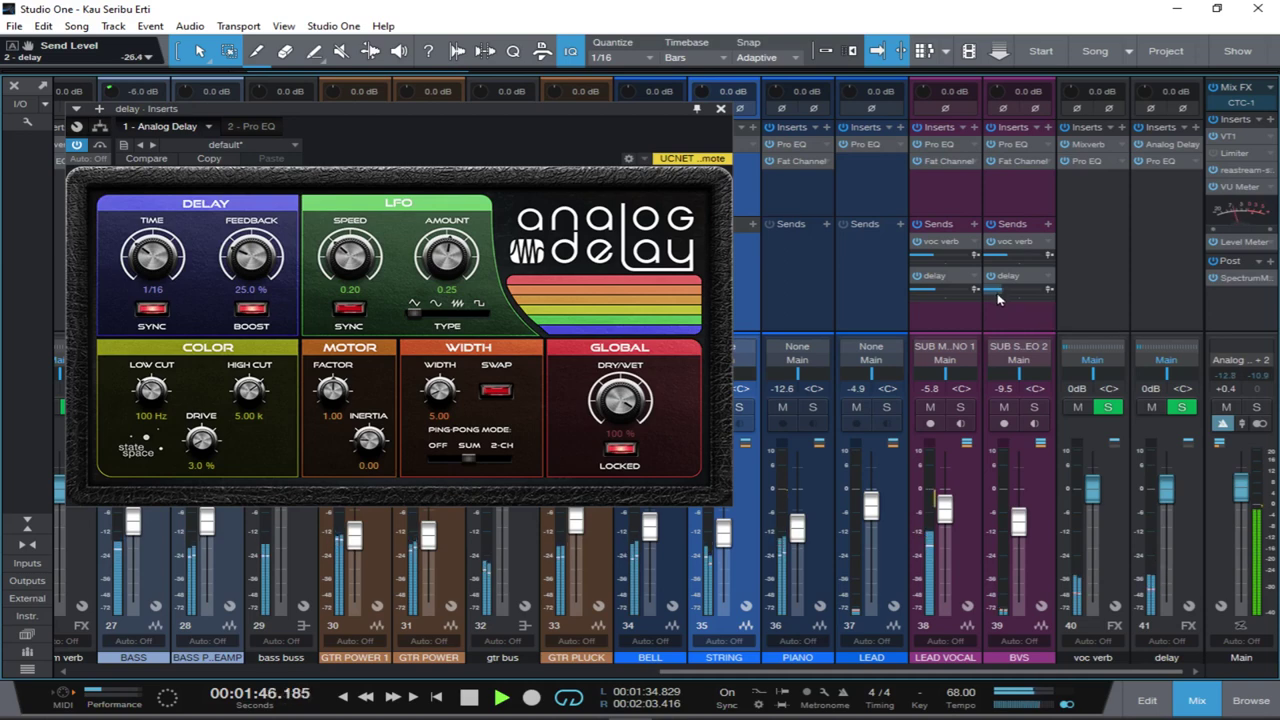
click(720, 110)
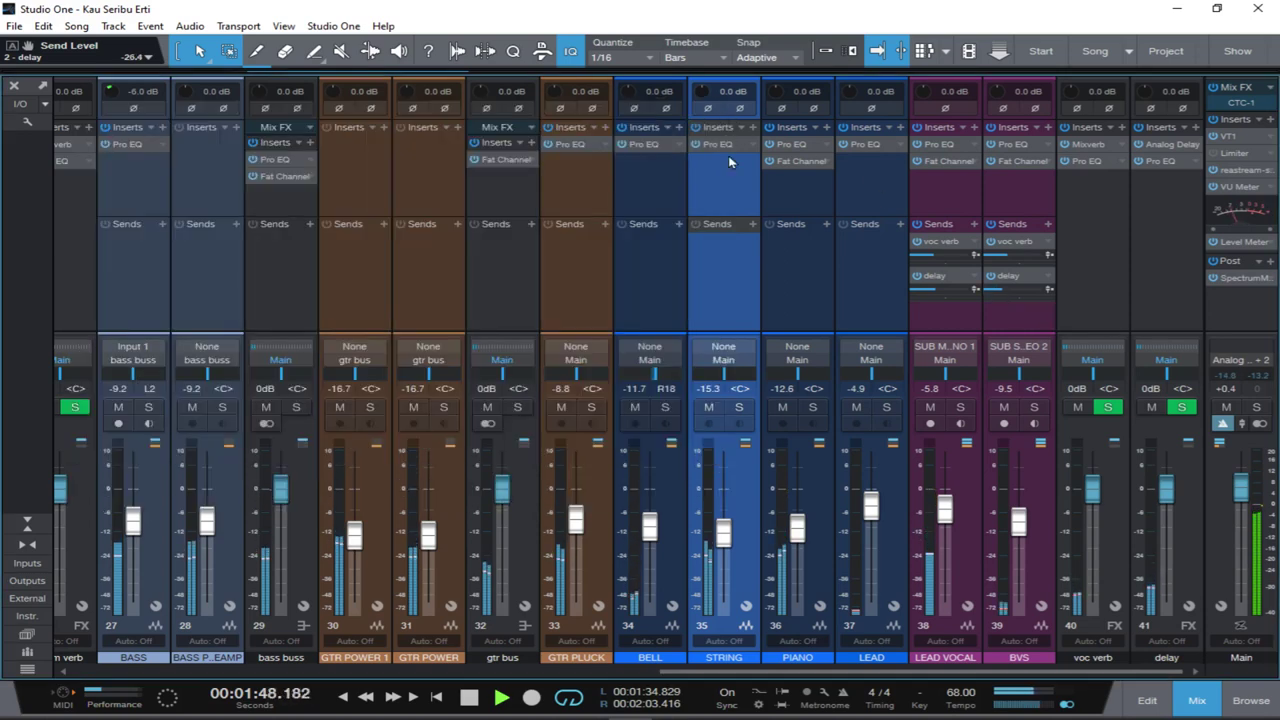
Return to the arrangement, play the song from the beginning to check the mix, and reopen the mixer.
scroll(575, 295, left, 4)
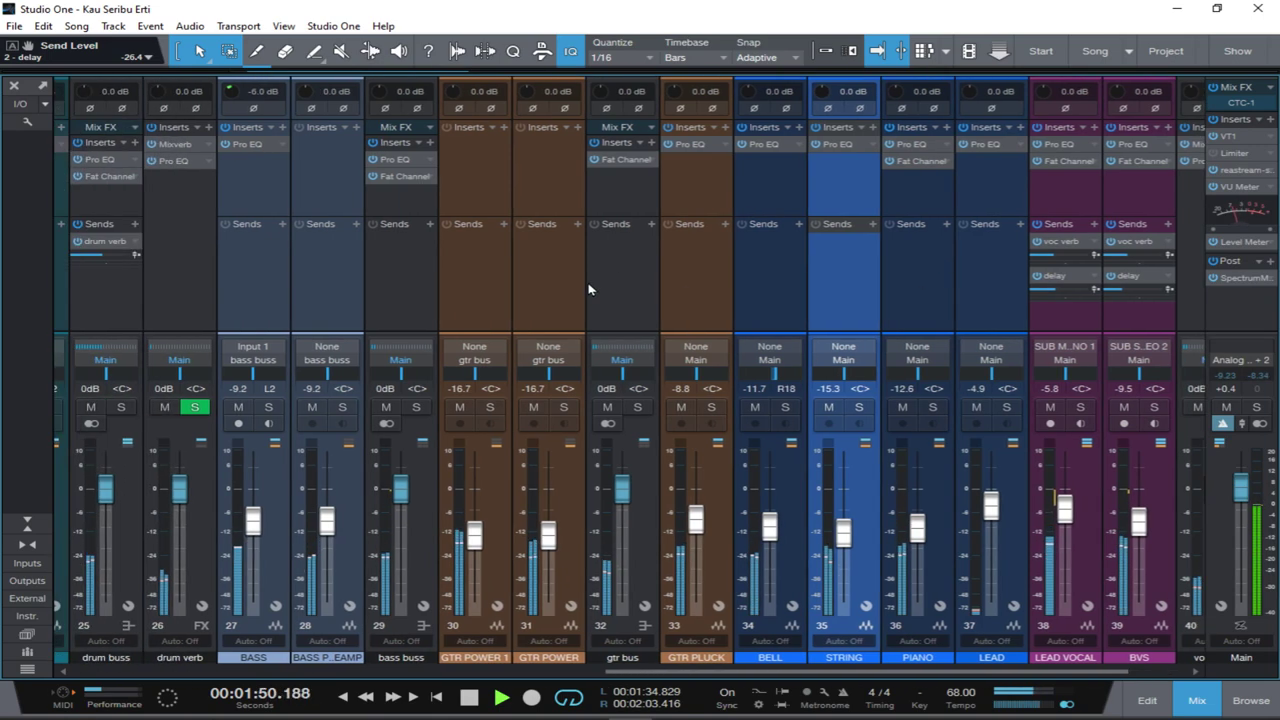
scroll(588, 296, left, 3)
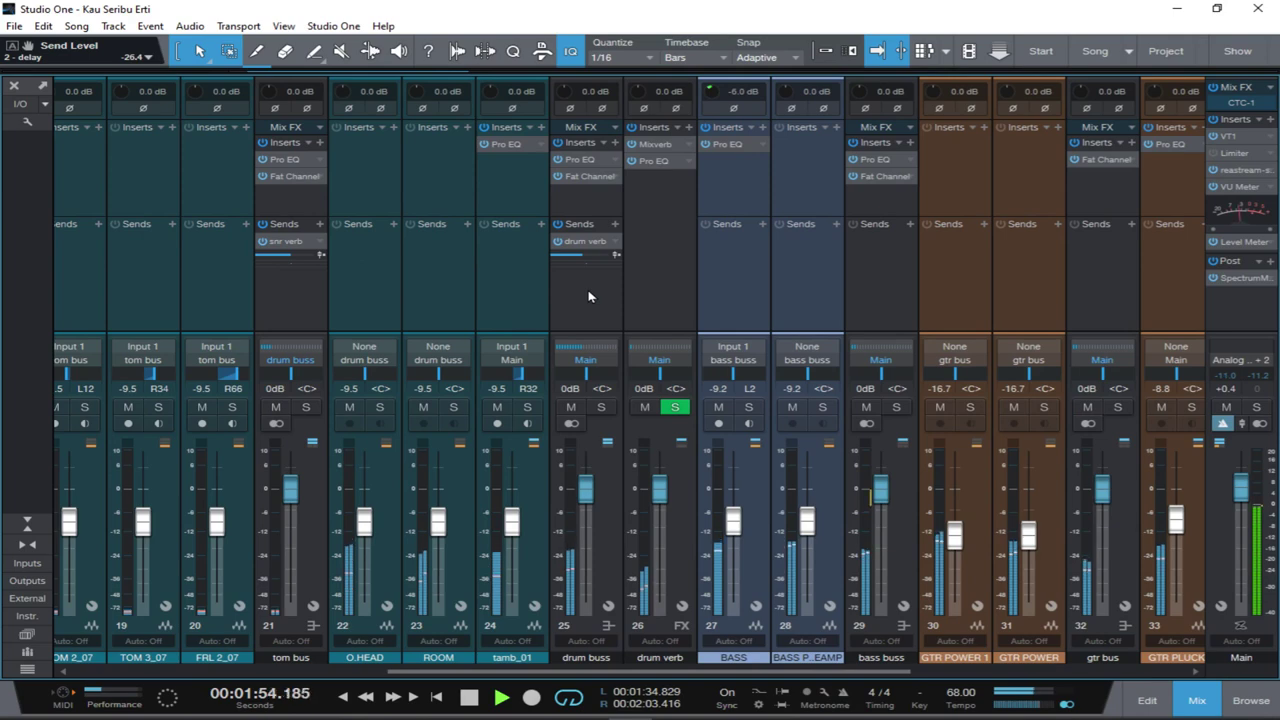
key(F3)
key(space)
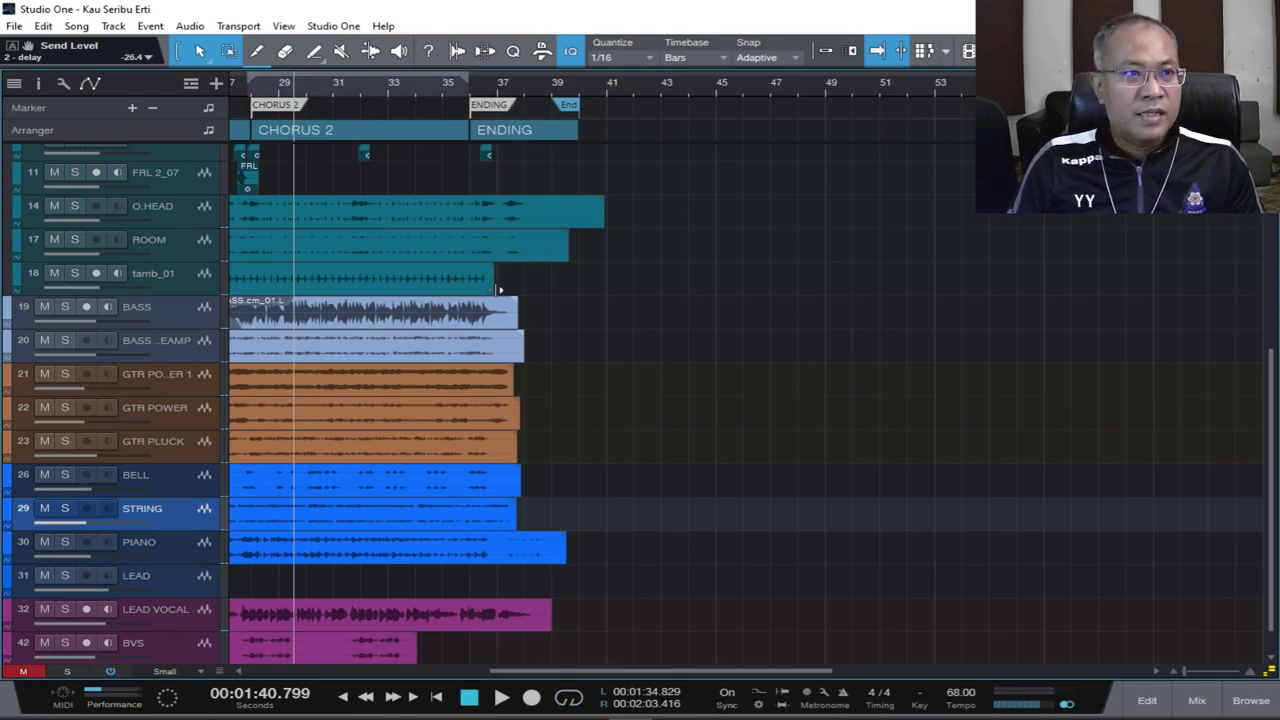
key(Home)
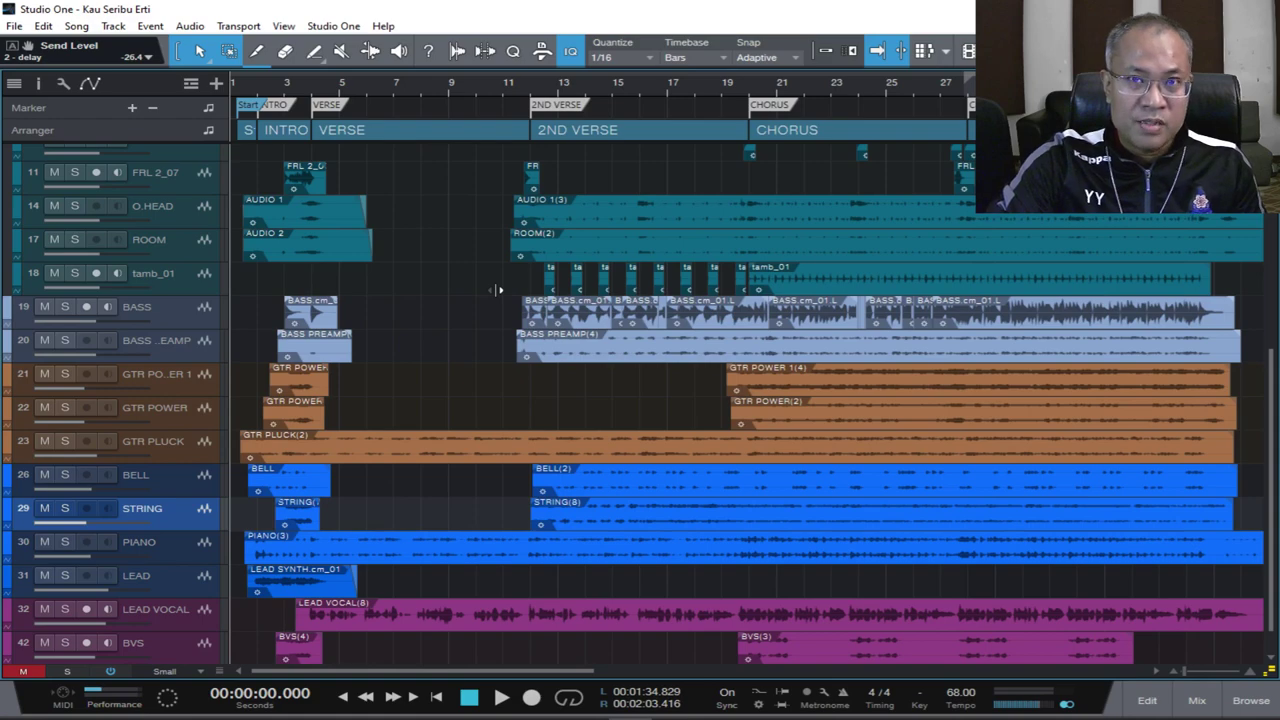
key(space)
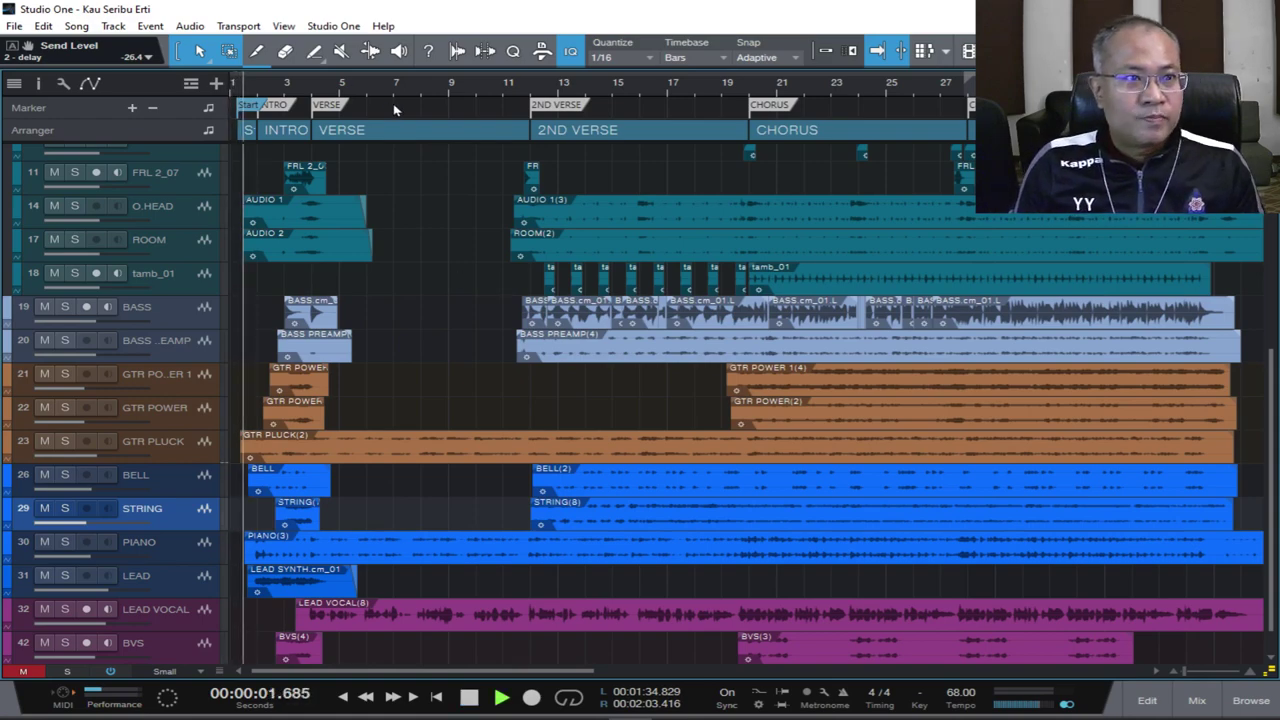
key(F3)
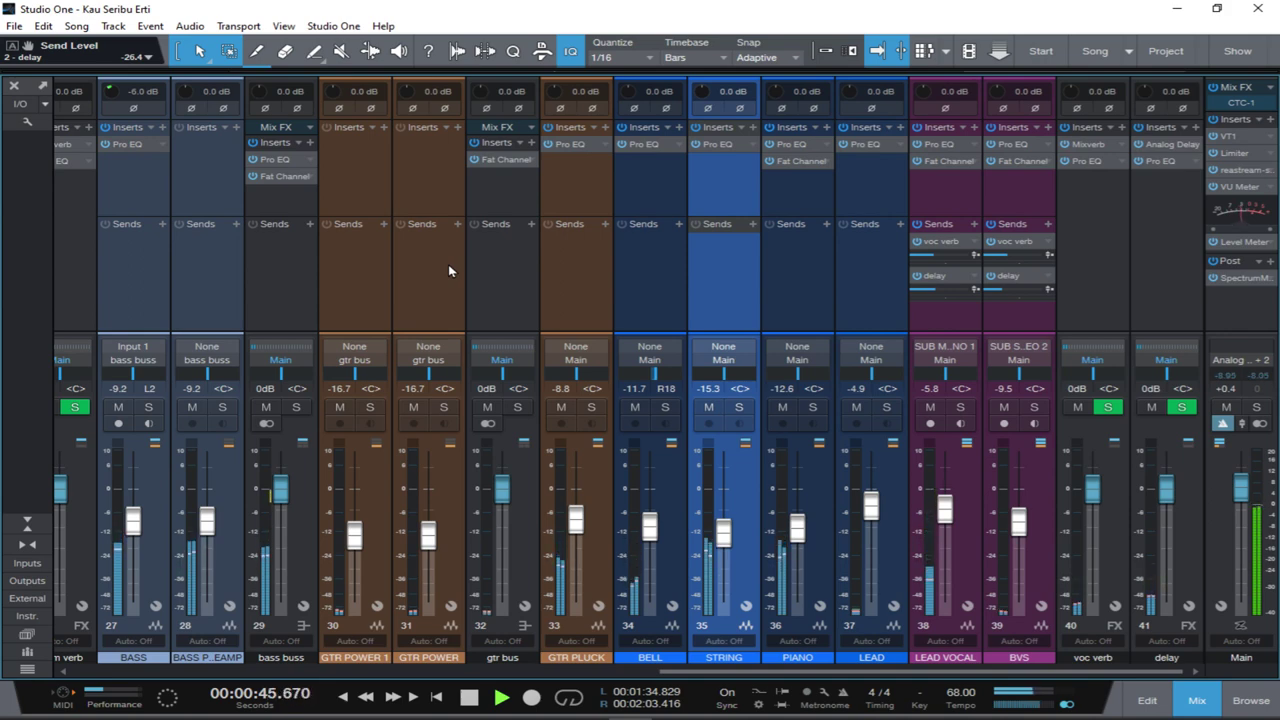
Copy the snr verb send from SNR TOP_06 to the SNR XLN channel and stop playback.
scroll(448, 264, left, 2)
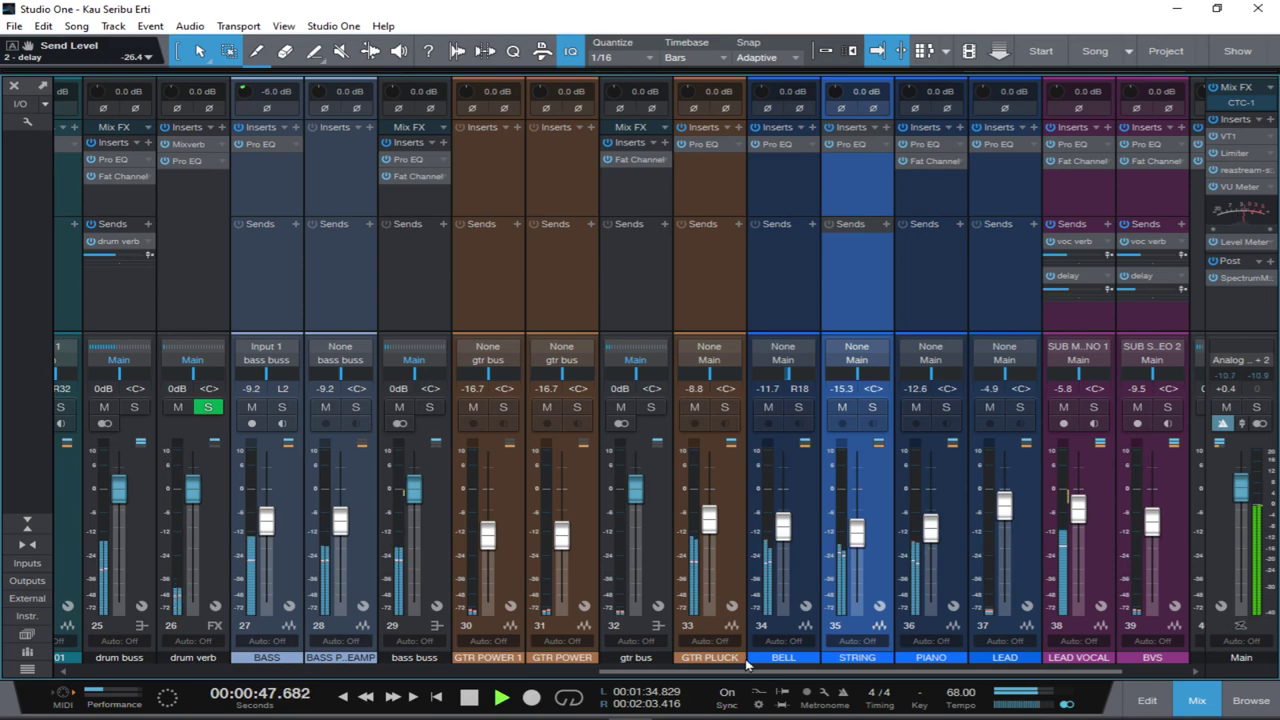
drag(746, 666, 175, 656)
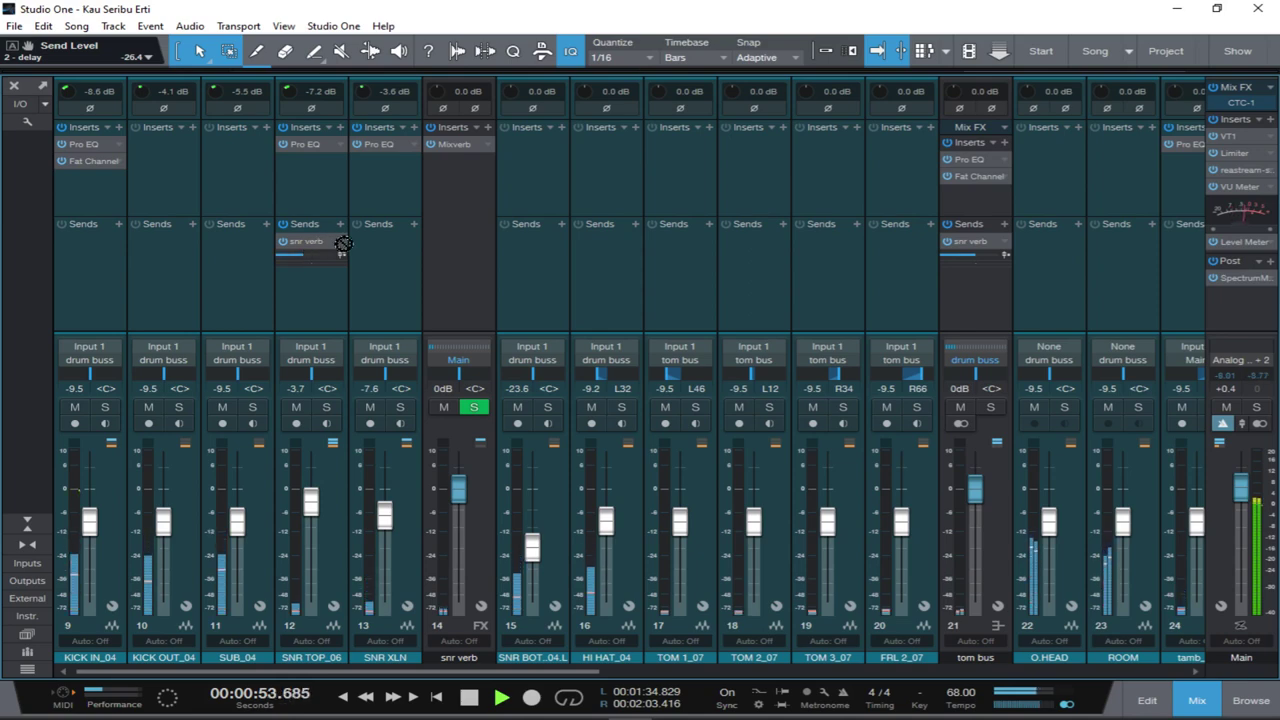
drag(343, 244, 372, 244)
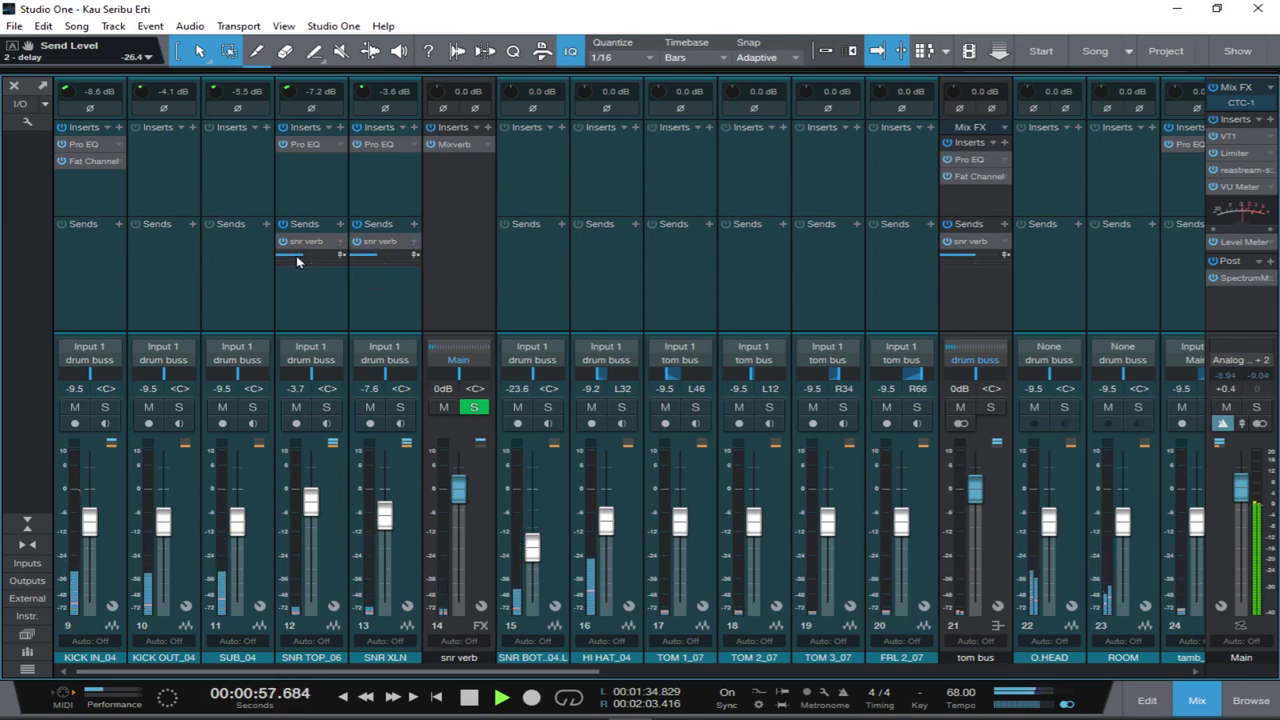
mouse_move(296, 255)
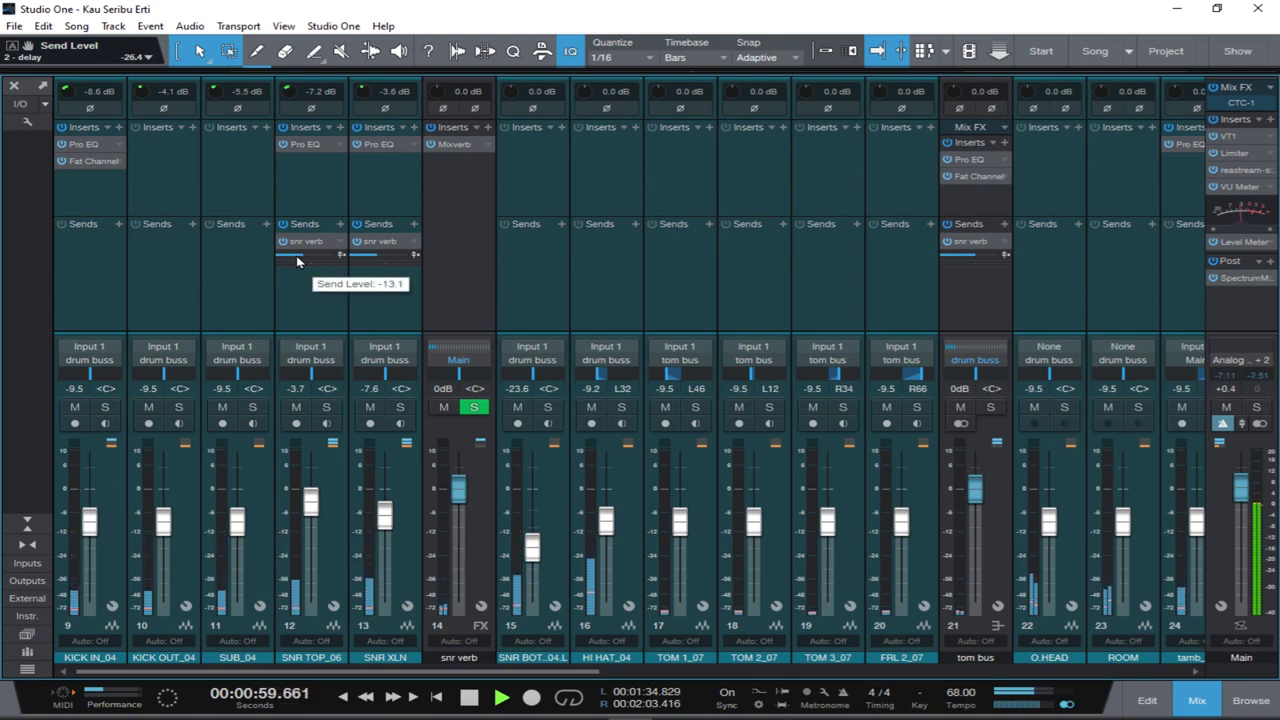
key(space)
Insert a PreSonus Pro EQ from the effects browser on the O.HEAD channel.
scroll(760, 166, right, 1)
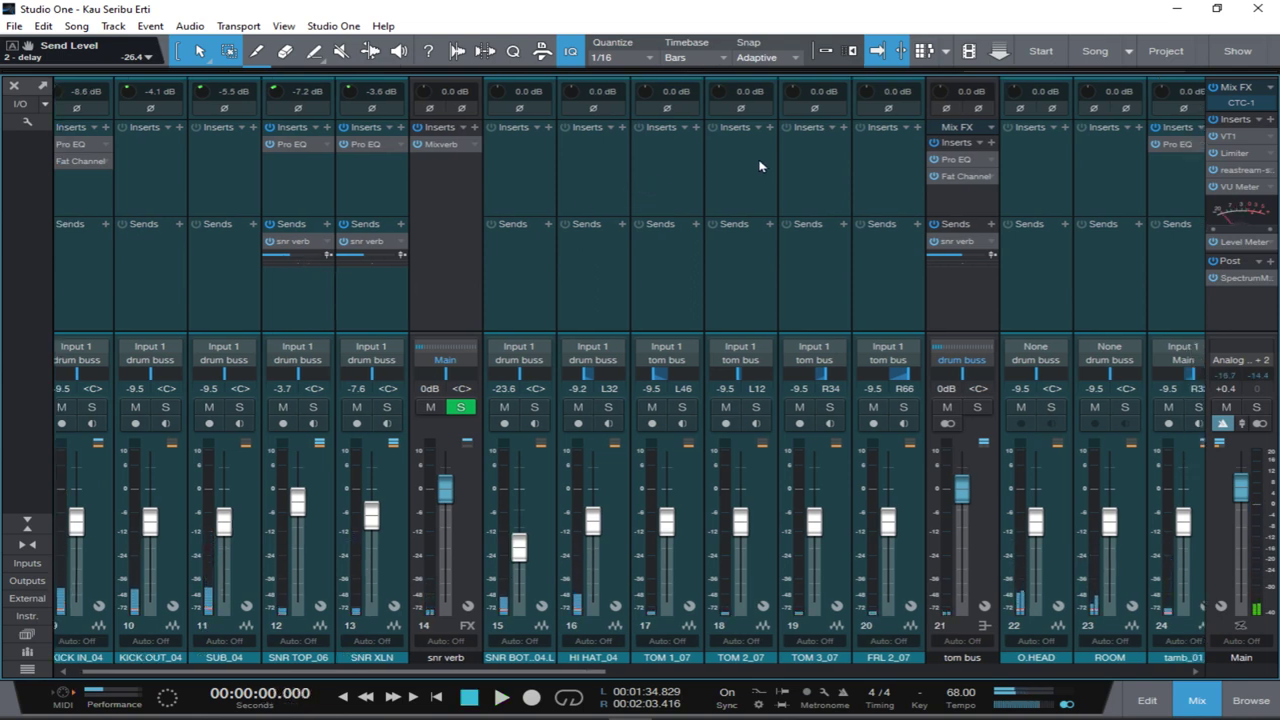
click(1250, 700)
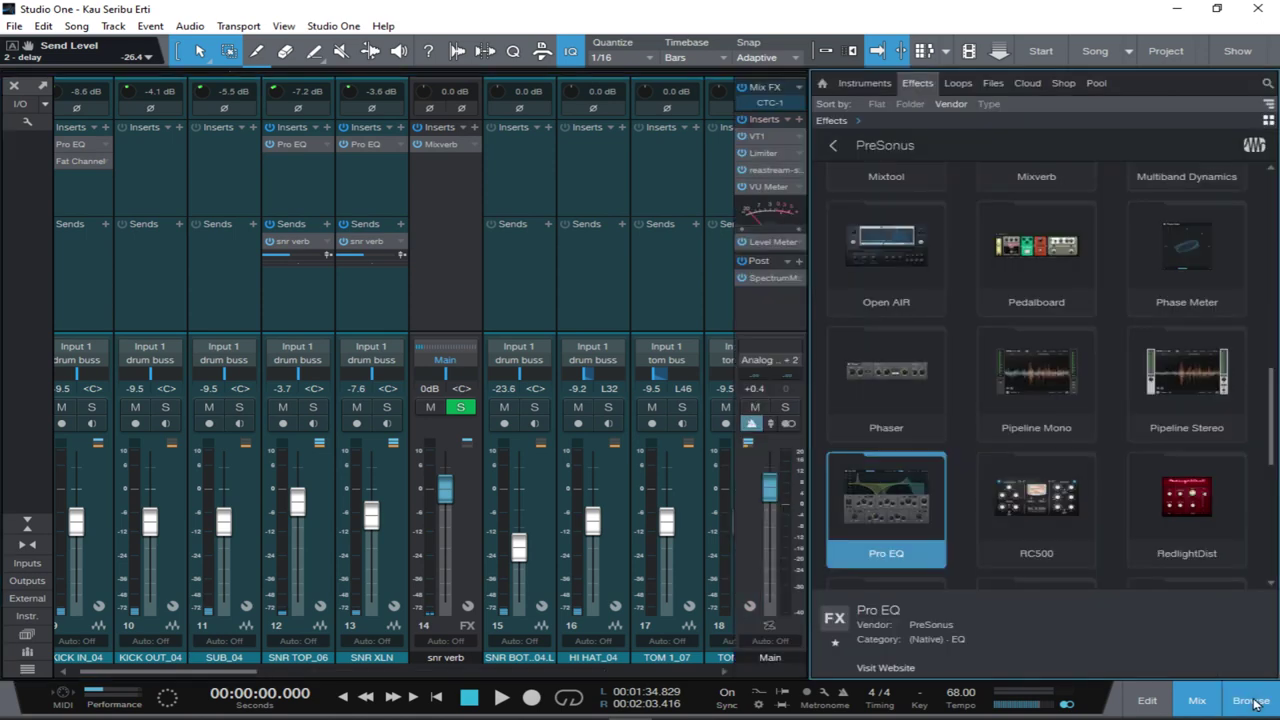
scroll(466, 234, right, 5)
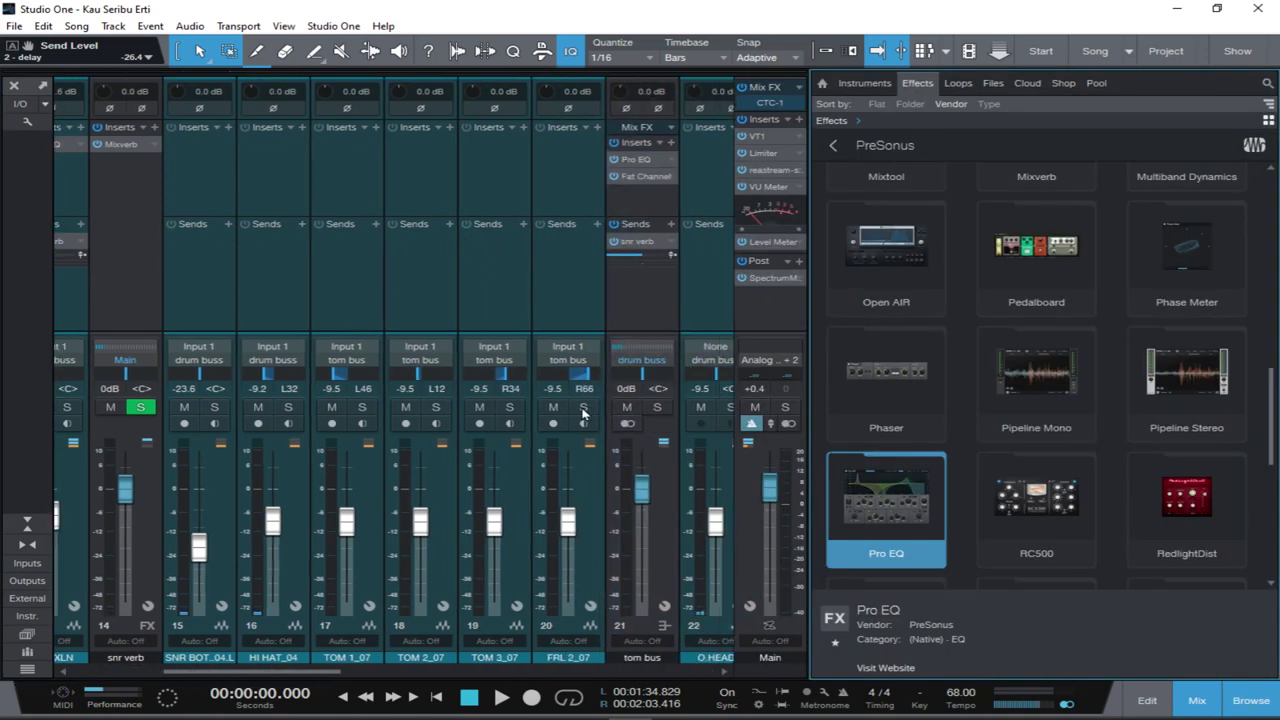
scroll(397, 287, right, 4)
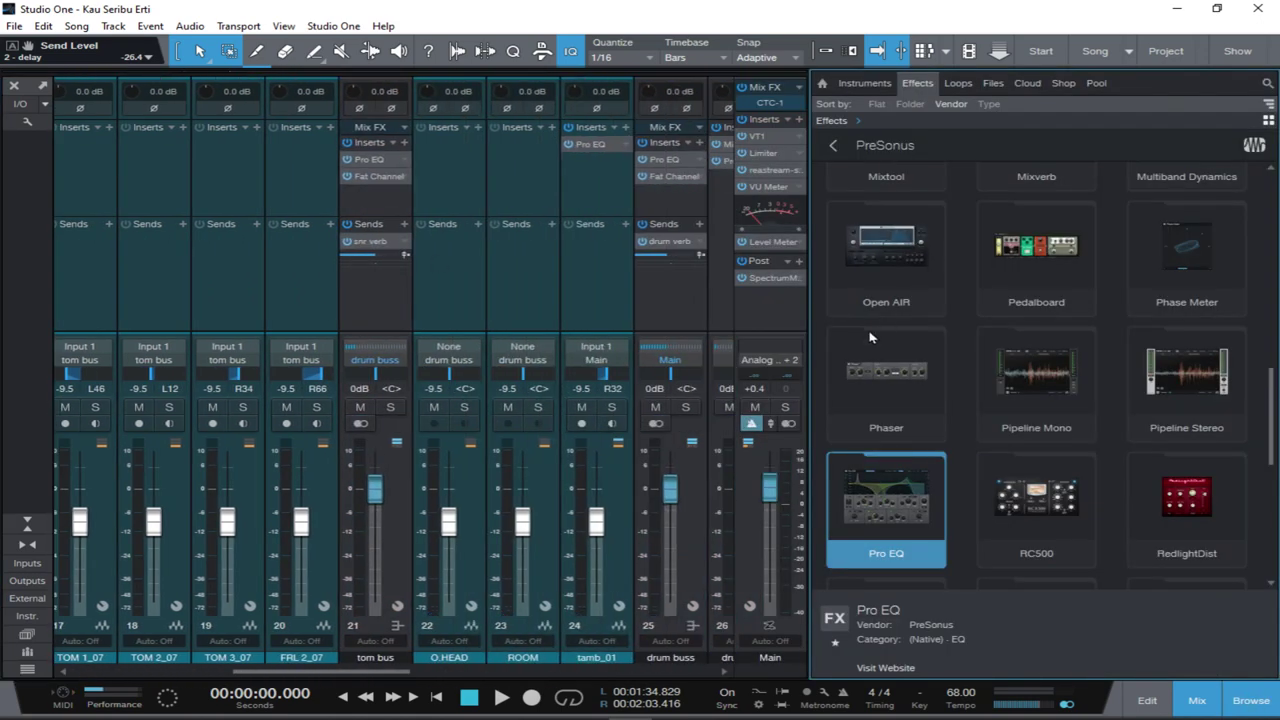
drag(877, 497, 438, 194)
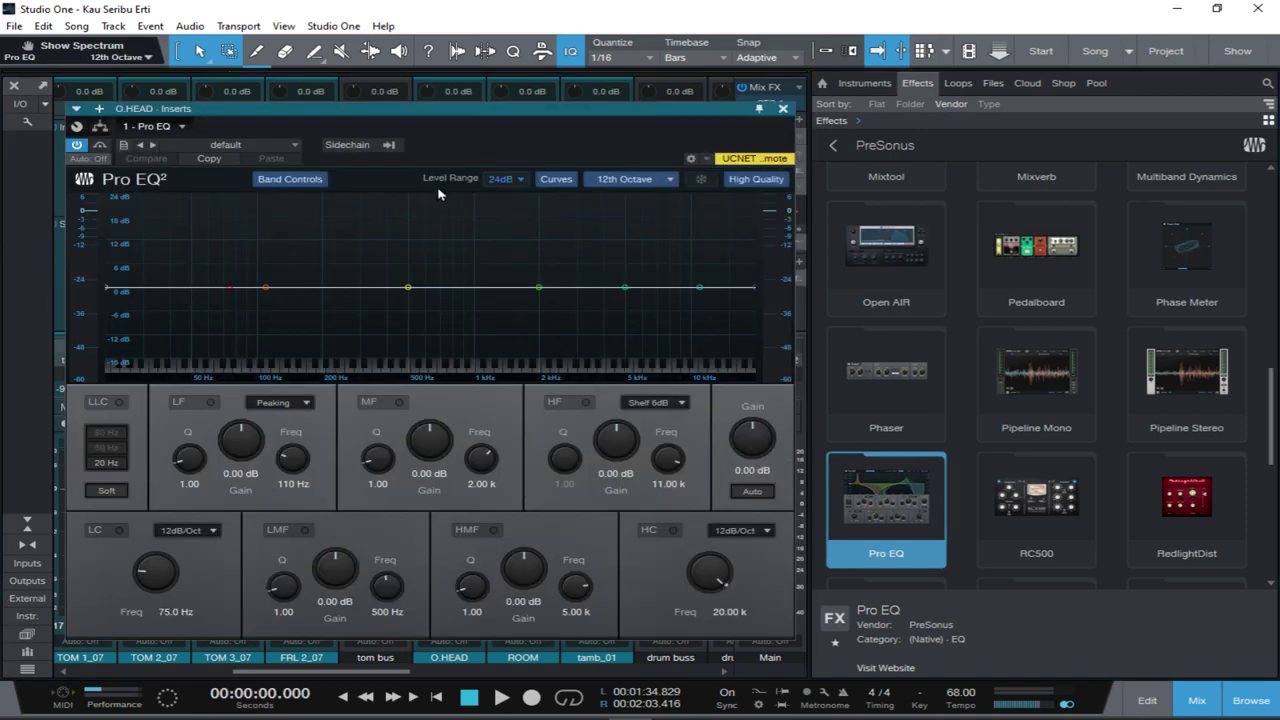
Enable the O.HEAD Pro EQ's low cut at 140 Hz and high cut at 16 kHz.
click(118, 531)
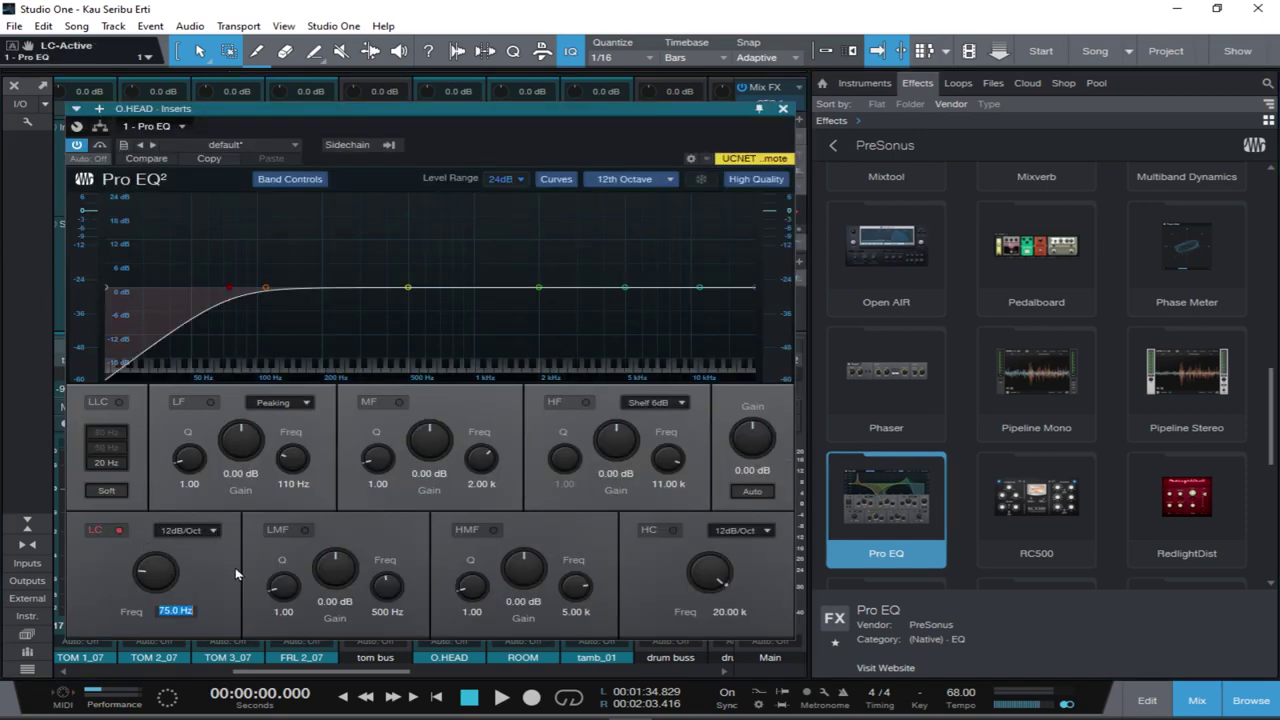
text(140)
key(Return)
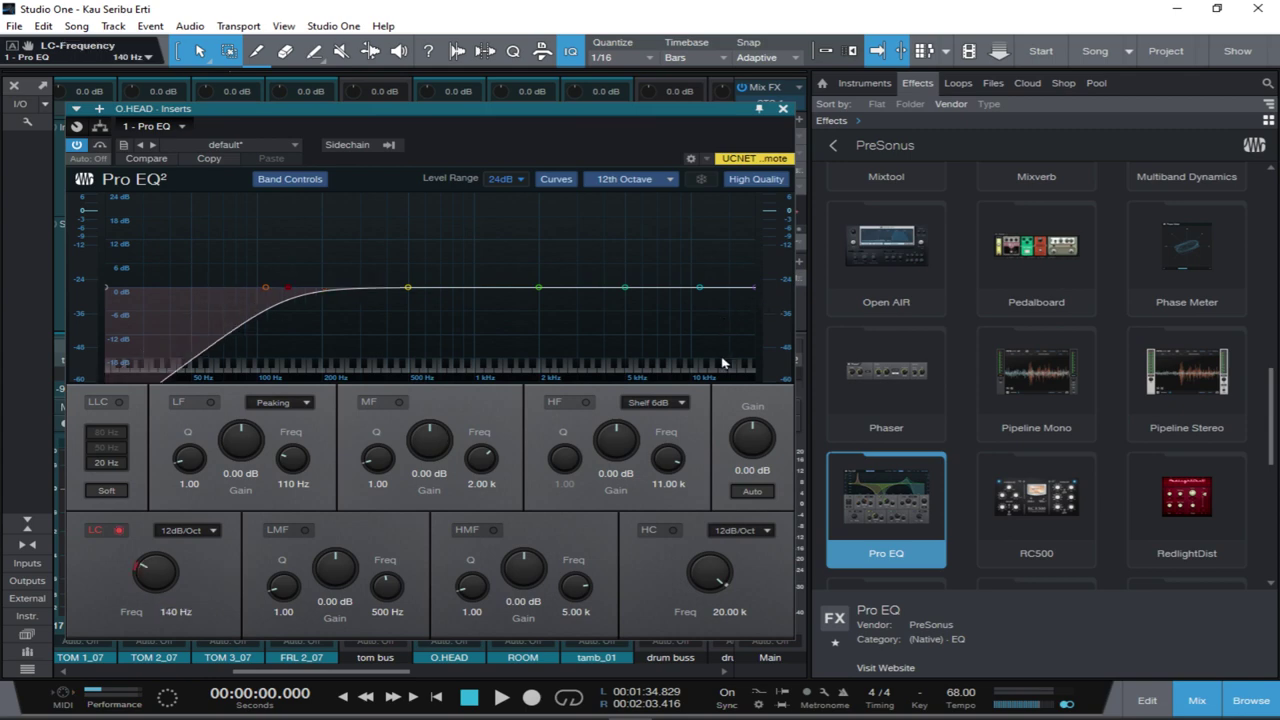
click(673, 531)
double_click(732, 613)
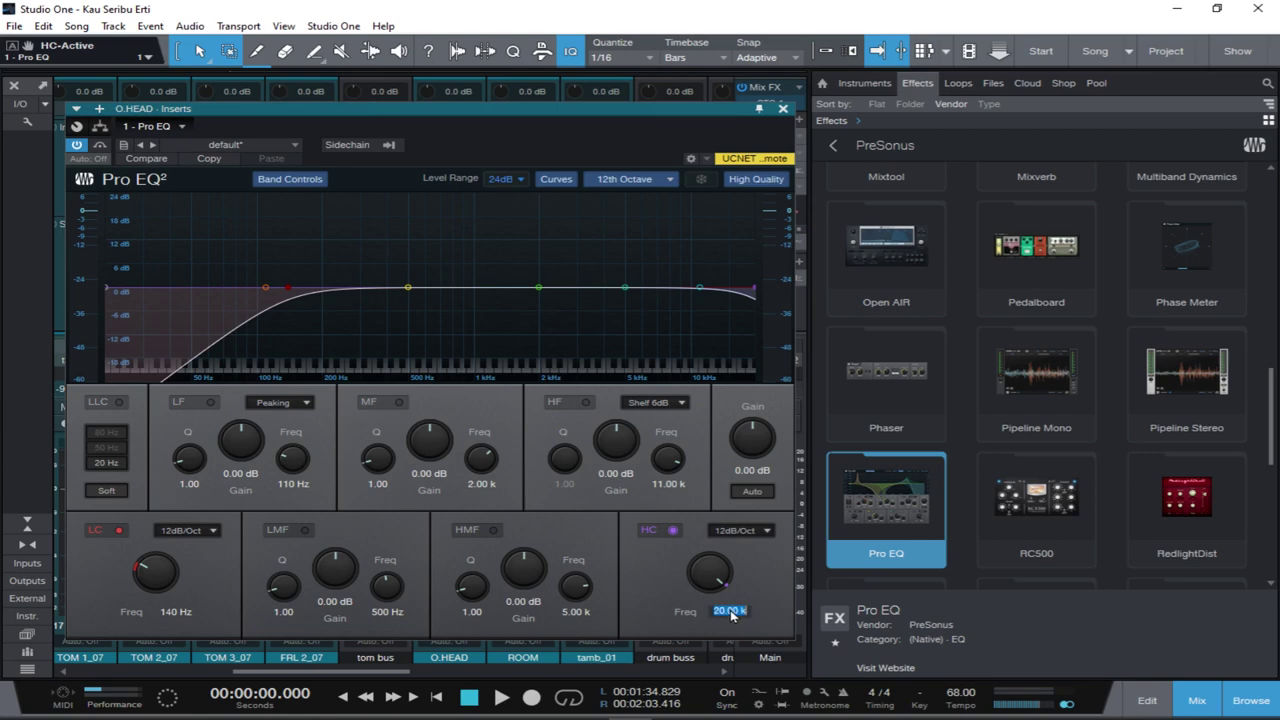
text(16000)
key(Return)
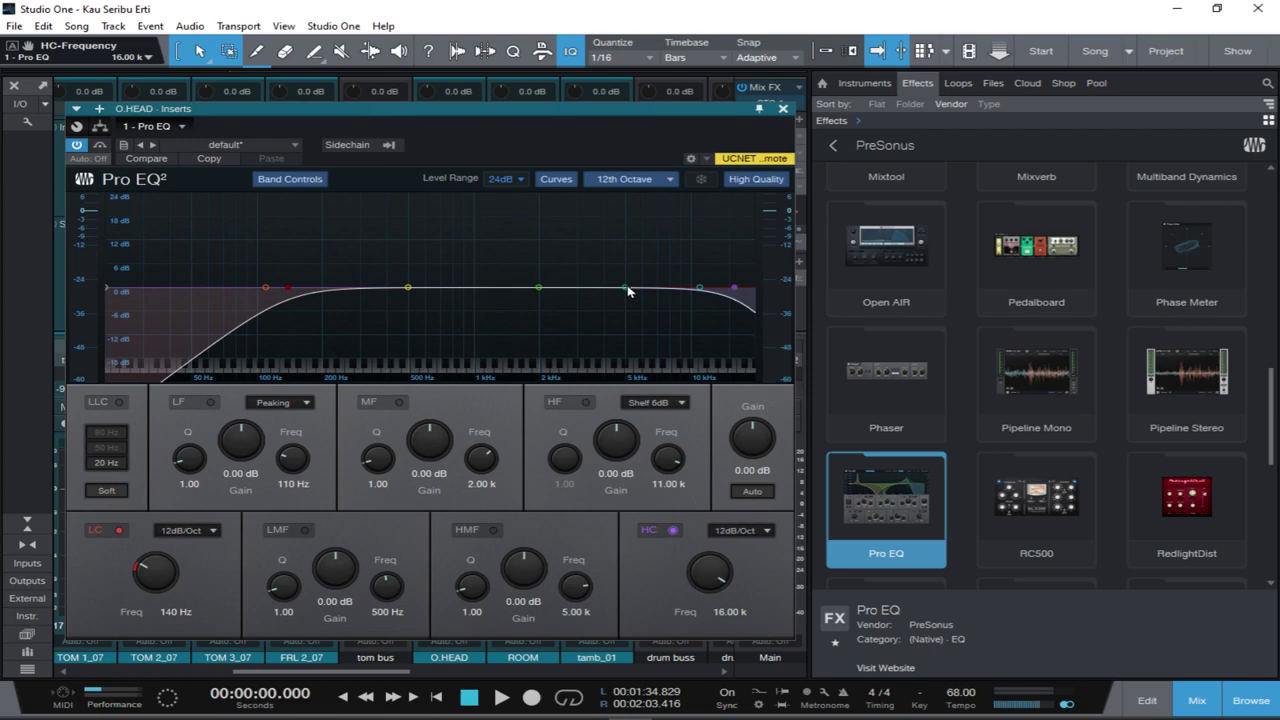
Boost the O.HEAD high-mid band to 5.36 dB at 9.22 kHz during playback, and close the EQ and the browser.
drag(630, 288, 667, 282)
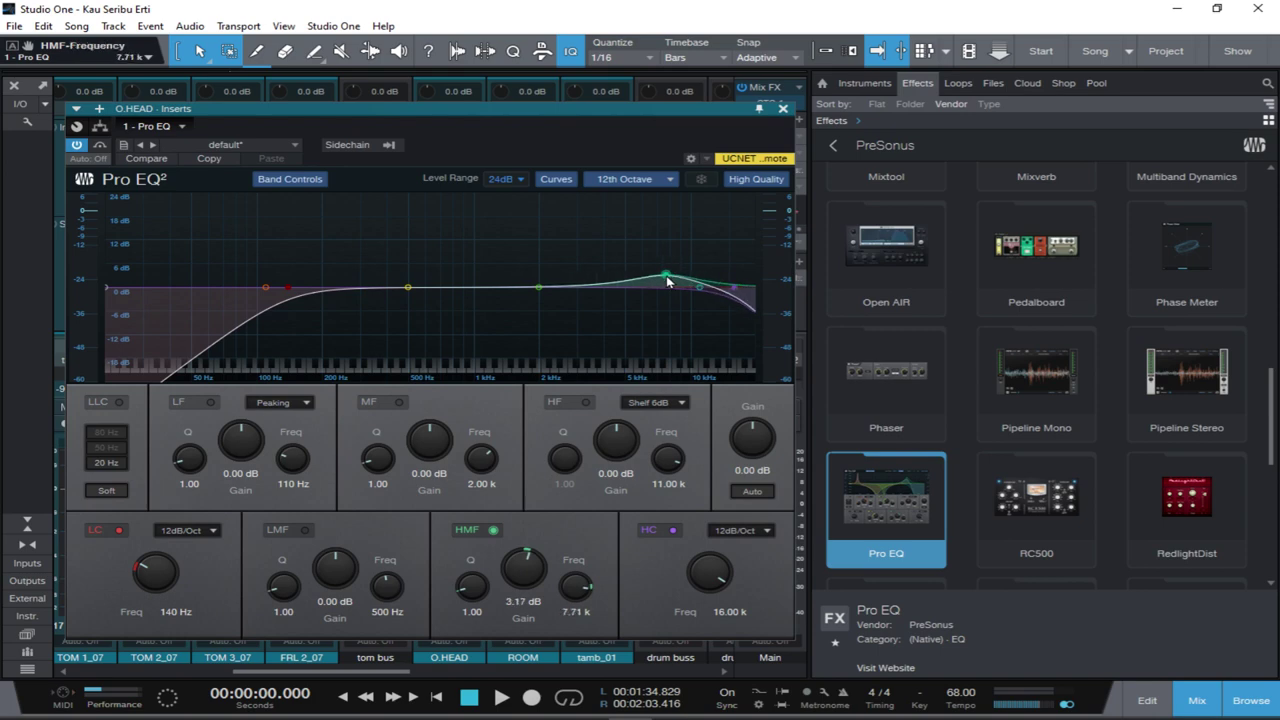
key(space)
drag(669, 281, 675, 277)
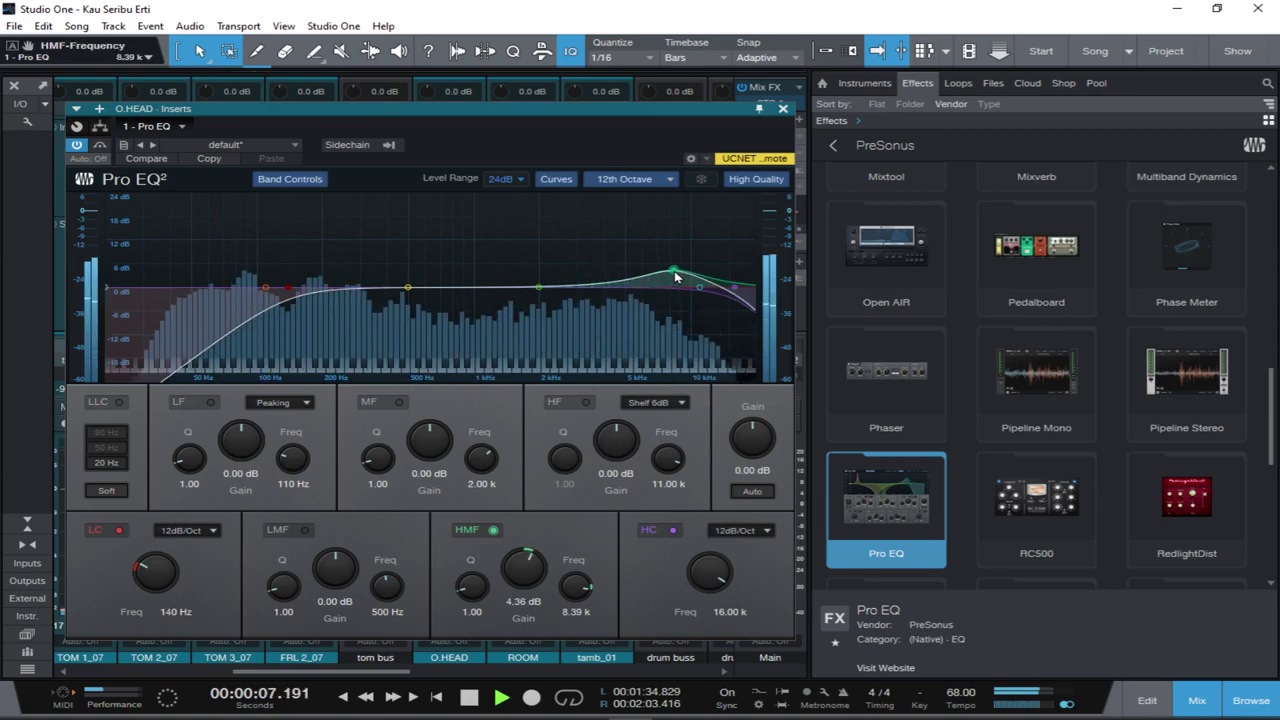
drag(675, 277, 675, 272)
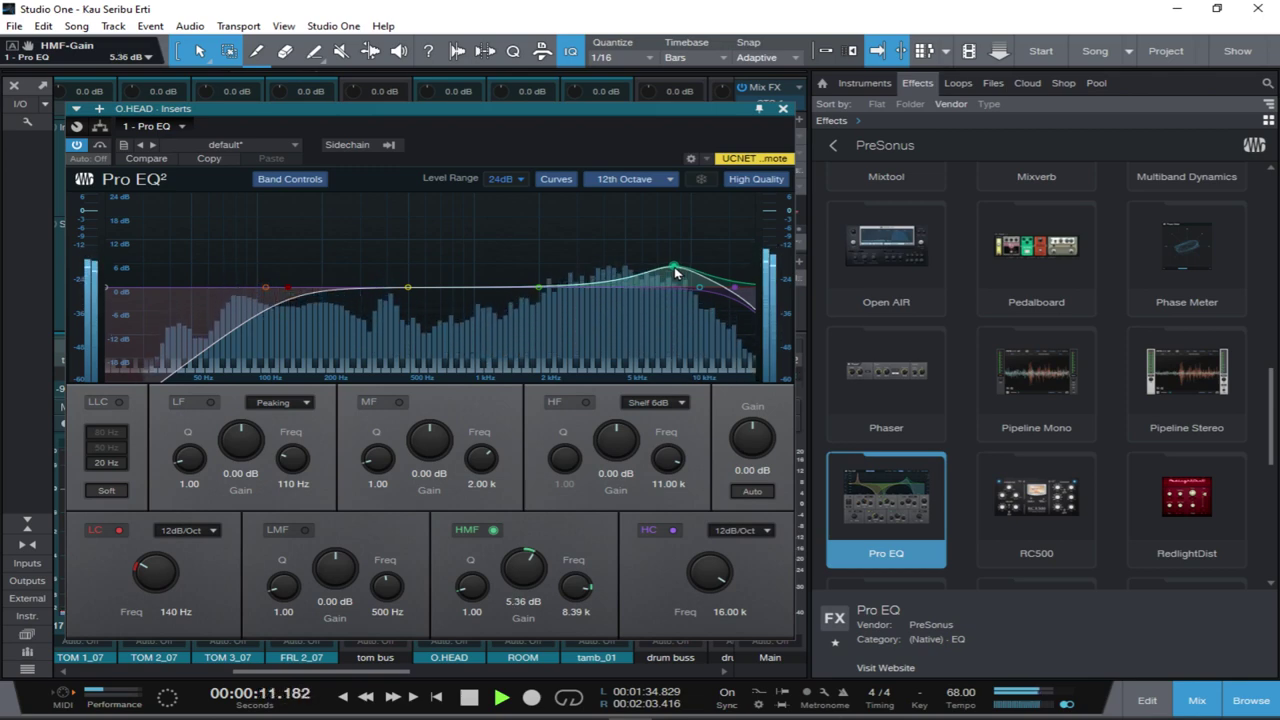
drag(675, 271, 684, 272)
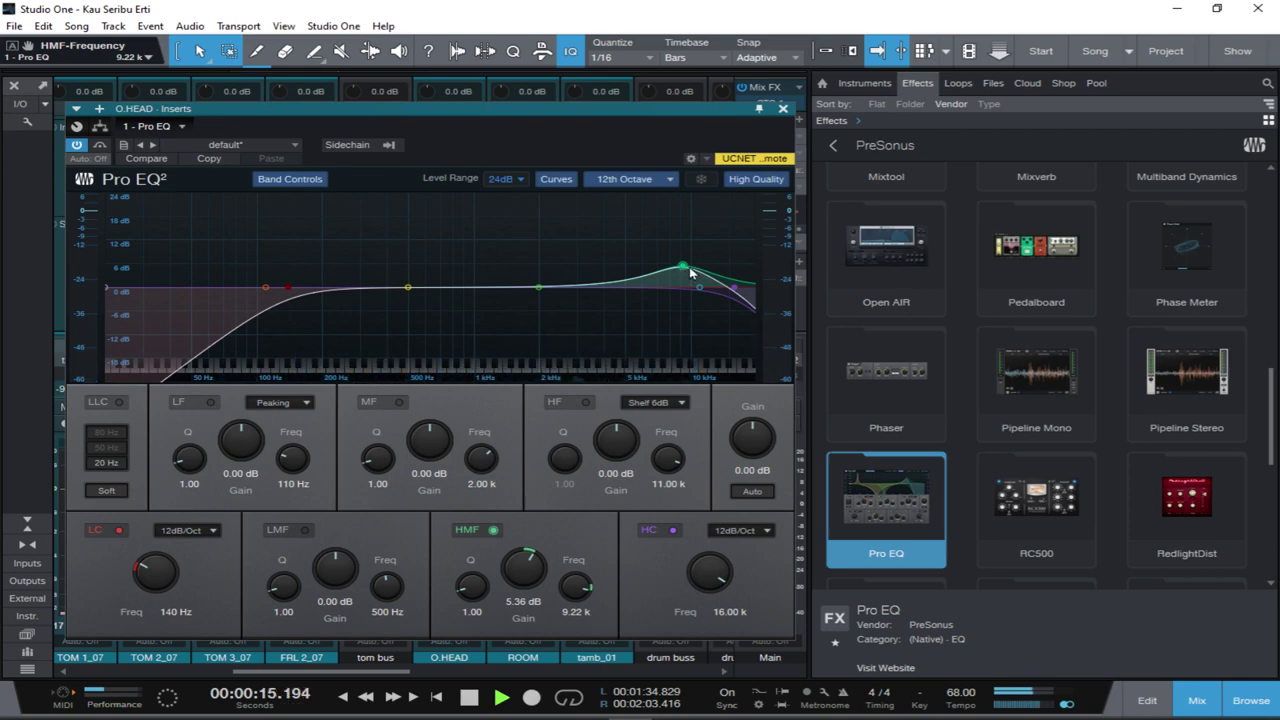
click(783, 109)
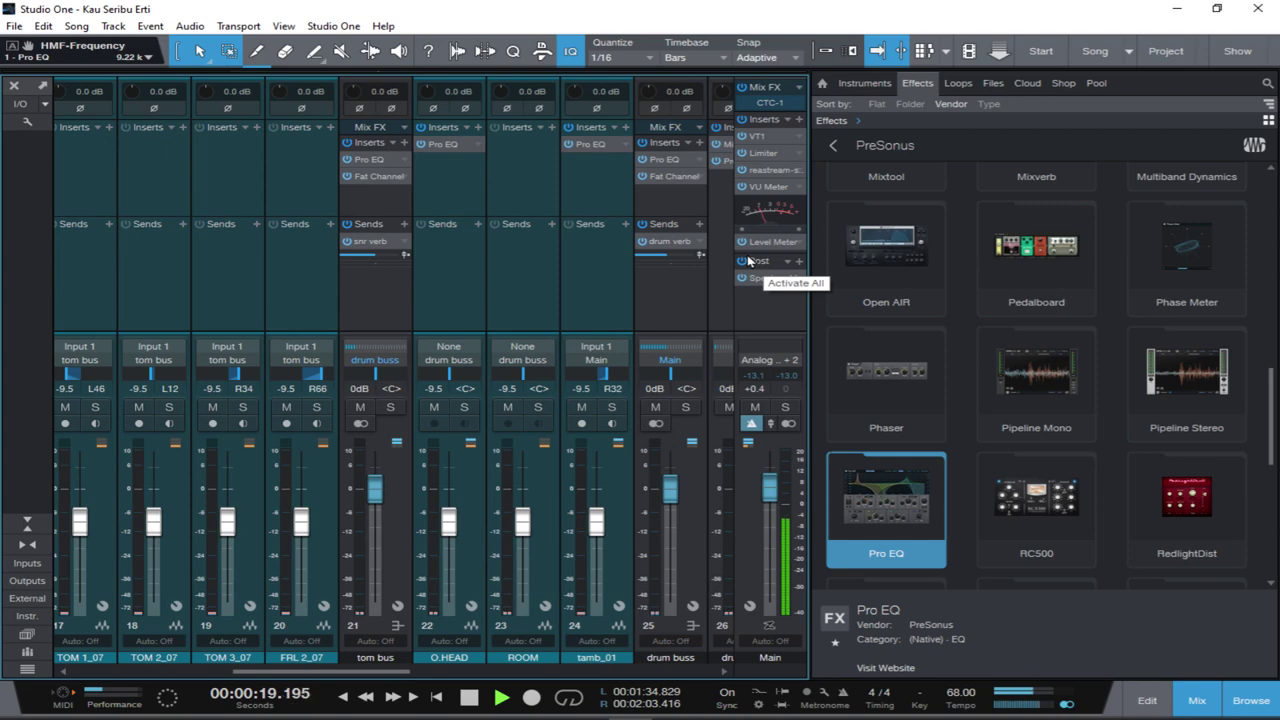
click(1248, 701)
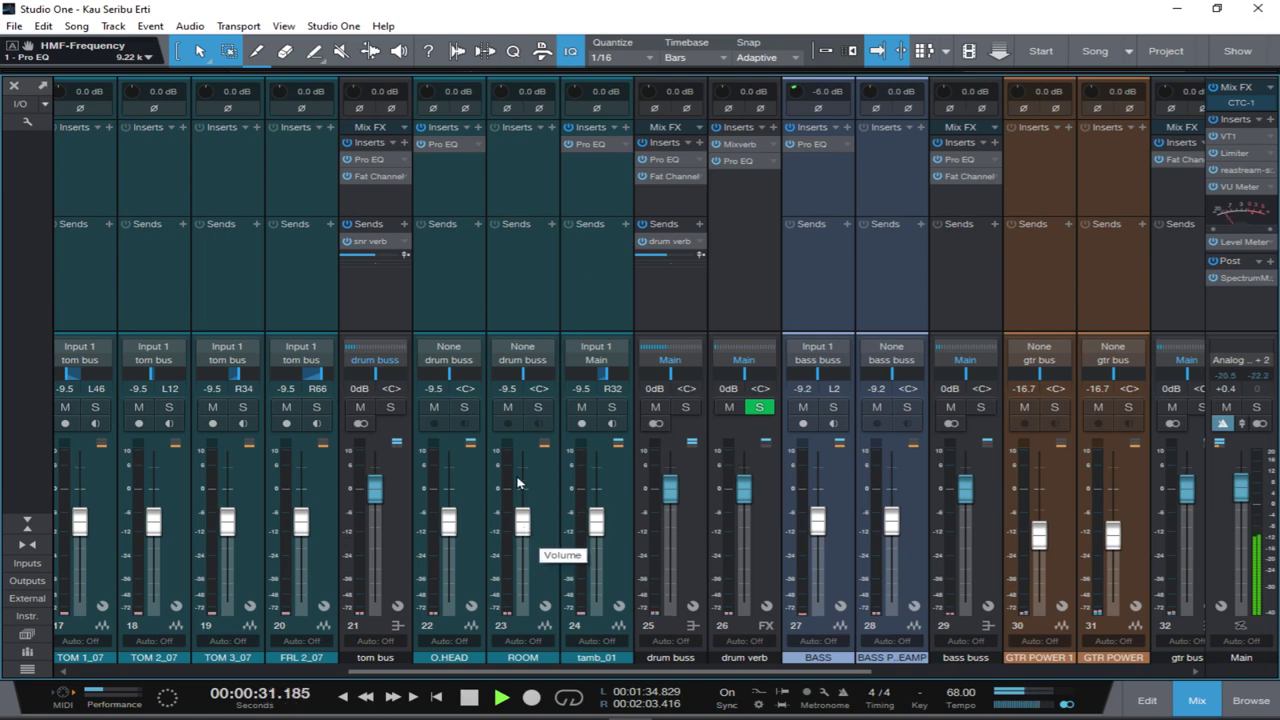
Jump playback to around bar 14 in the 2ND VERSE in the arrangement and return to the mixer.
key(F3)
click(581, 93)
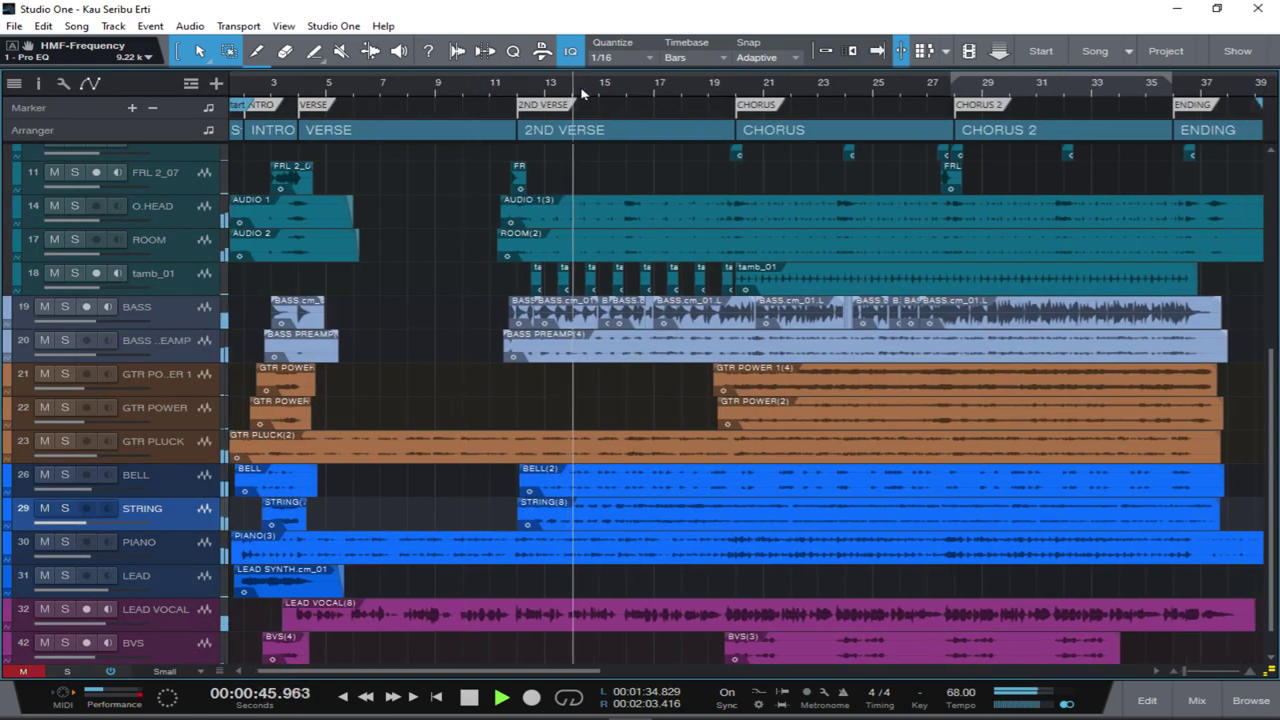
key(F3)
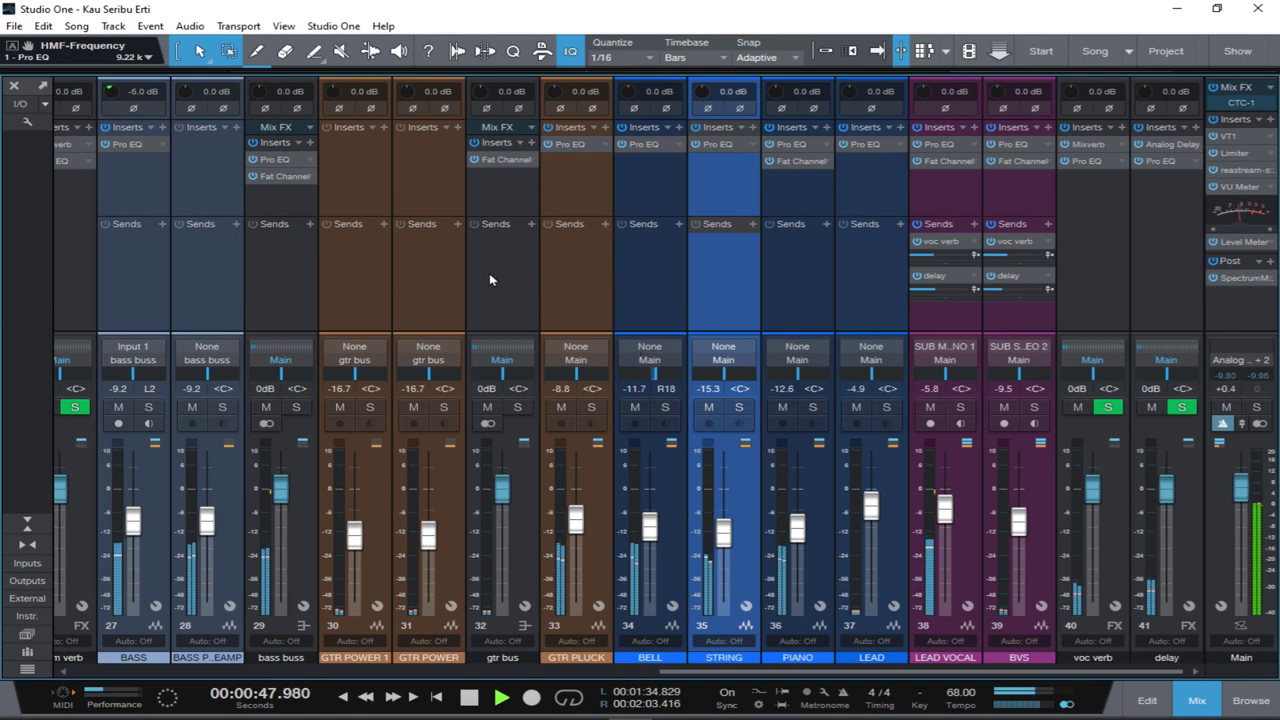
Lower the ROOM channel's volume to -19.0 dB during playback.
scroll(451, 254, left, 6)
scroll(451, 254, left, 1)
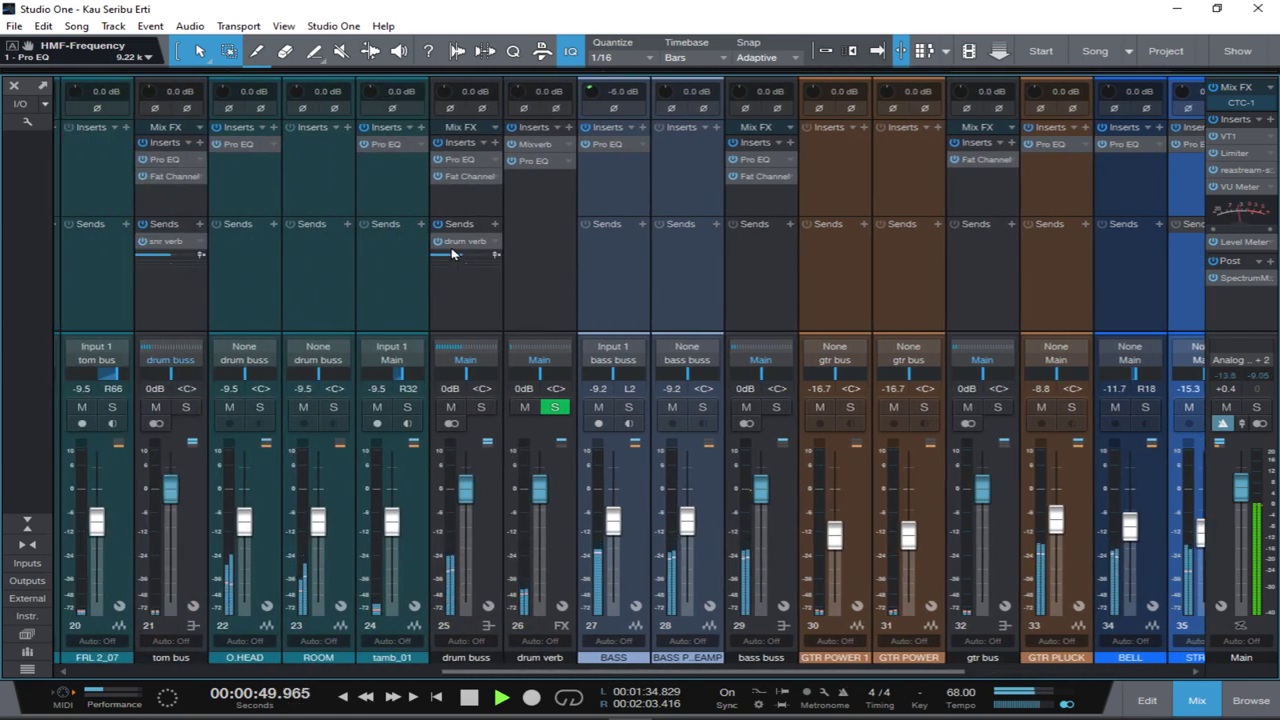
scroll(334, 277, left, 1)
scroll(334, 277, left, 6)
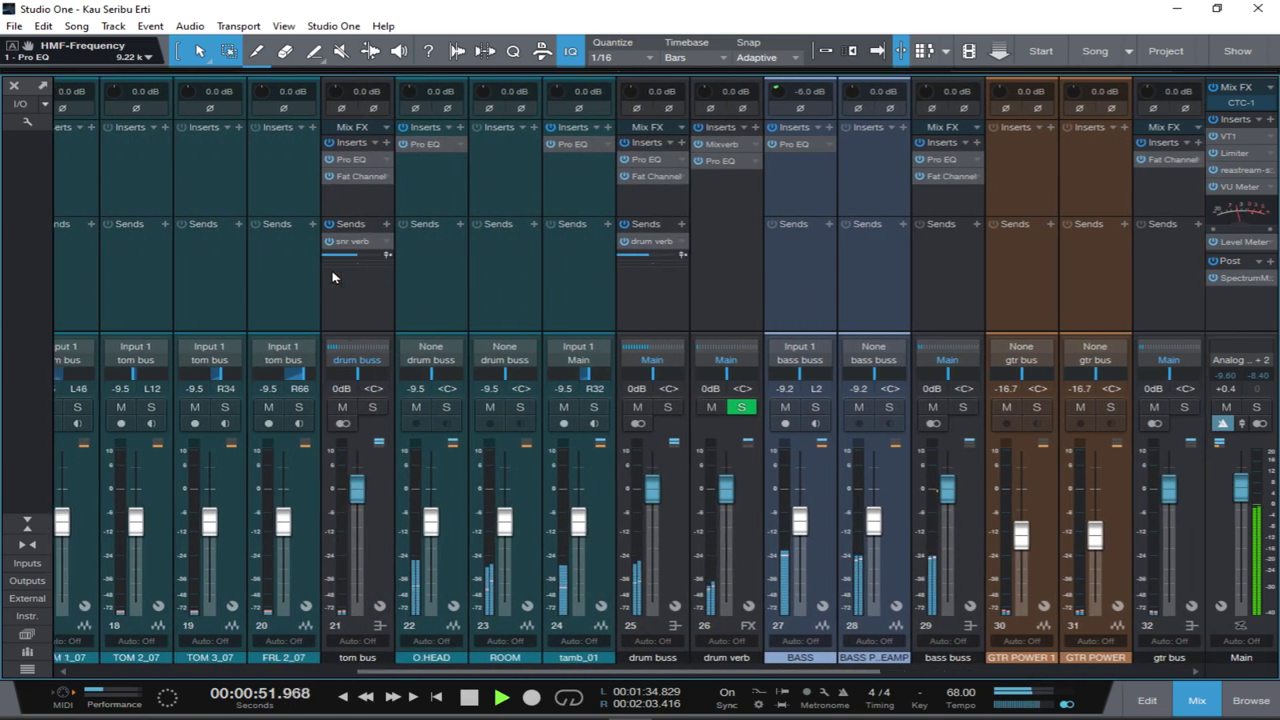
scroll(334, 277, left, 2)
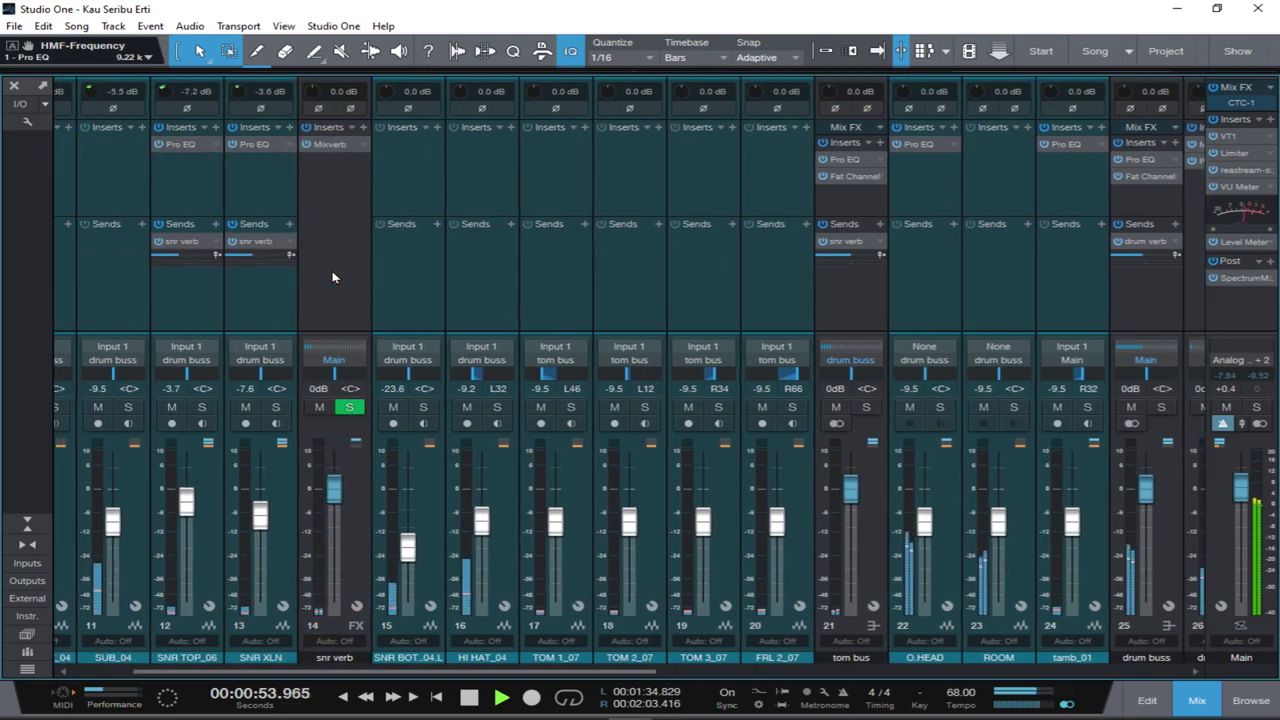
drag(998, 530, 997, 543)
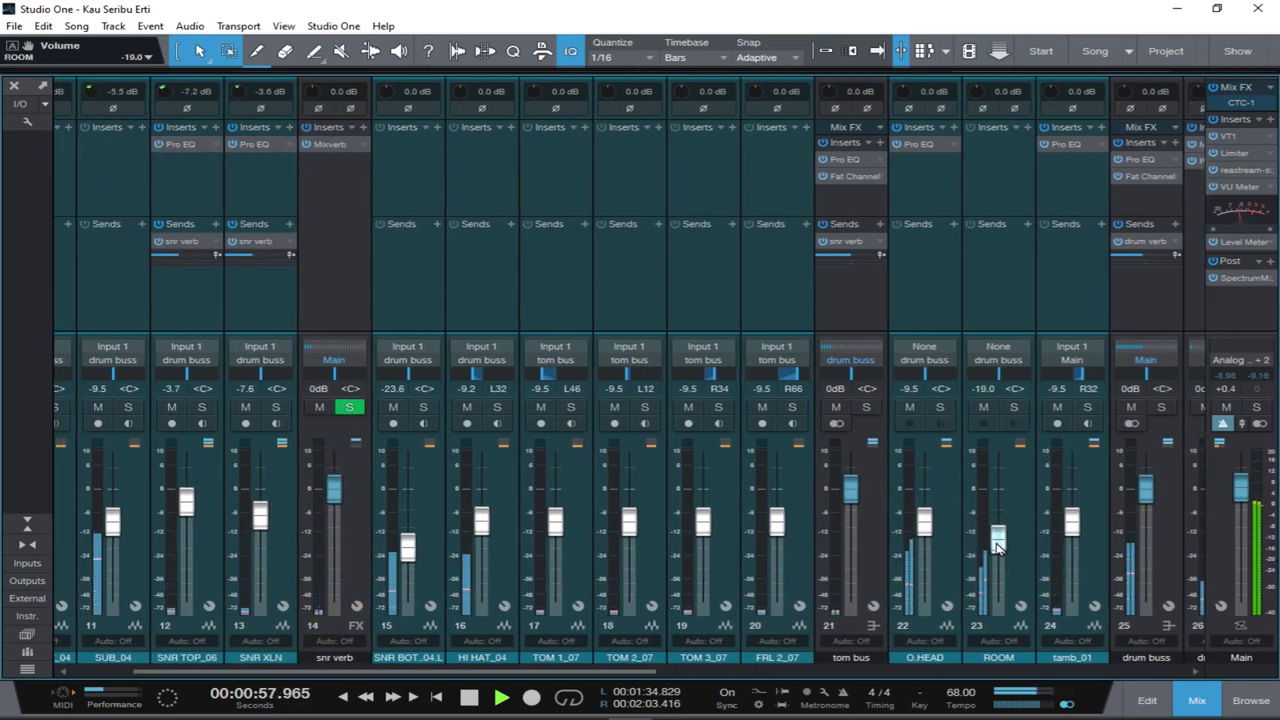
Raise the tamb_01 volume to -7.4 dB and lower the O.HEAD volume to -11.2 dB.
click(1072, 528)
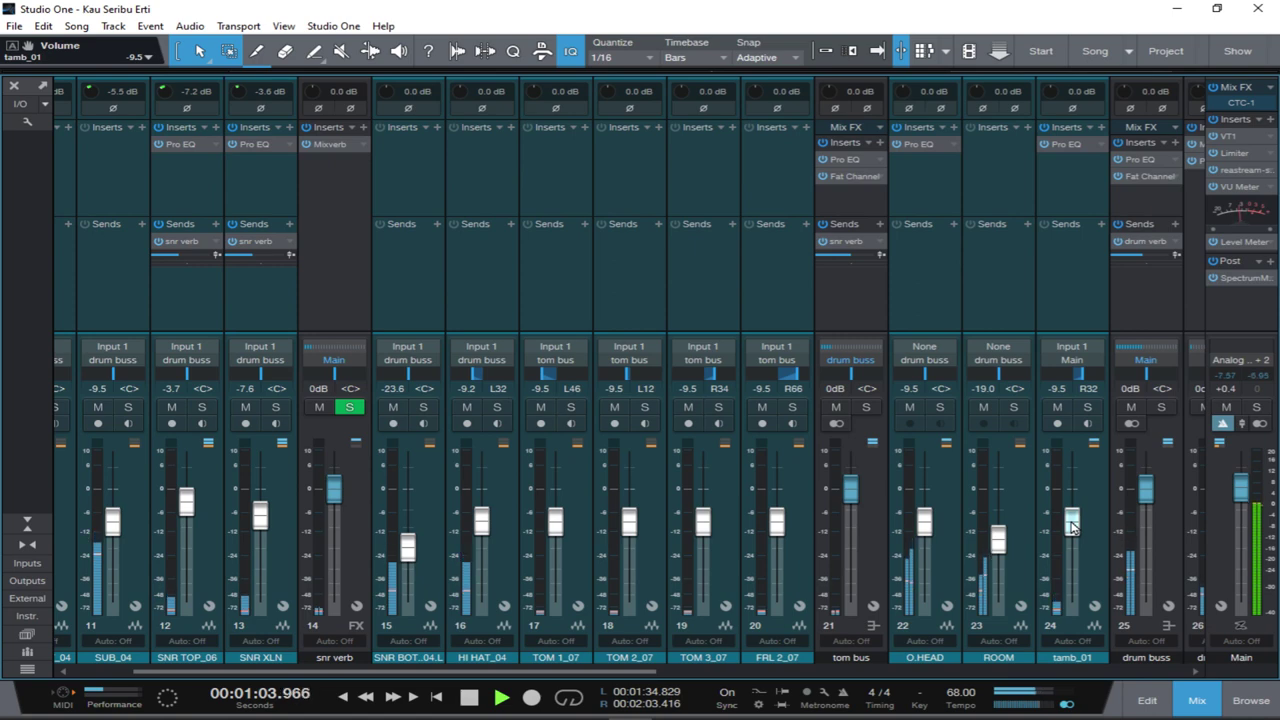
drag(1072, 528, 1072, 517)
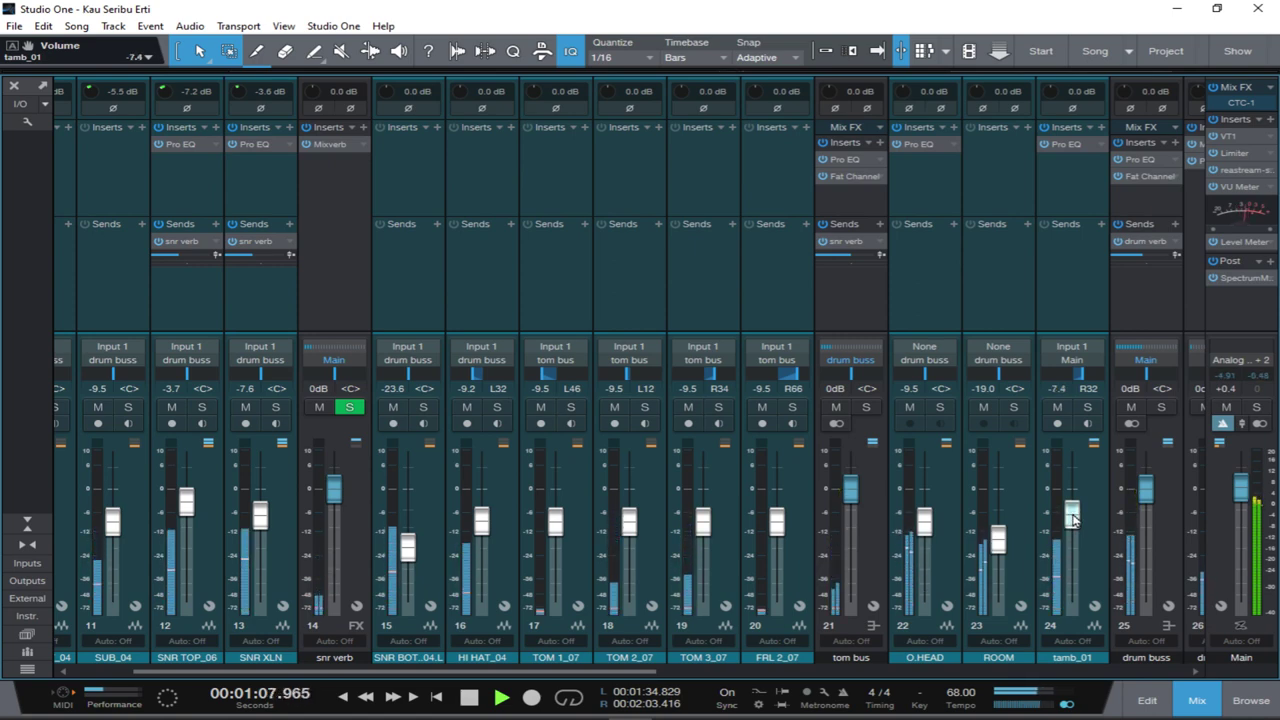
mouse_move(1058, 522)
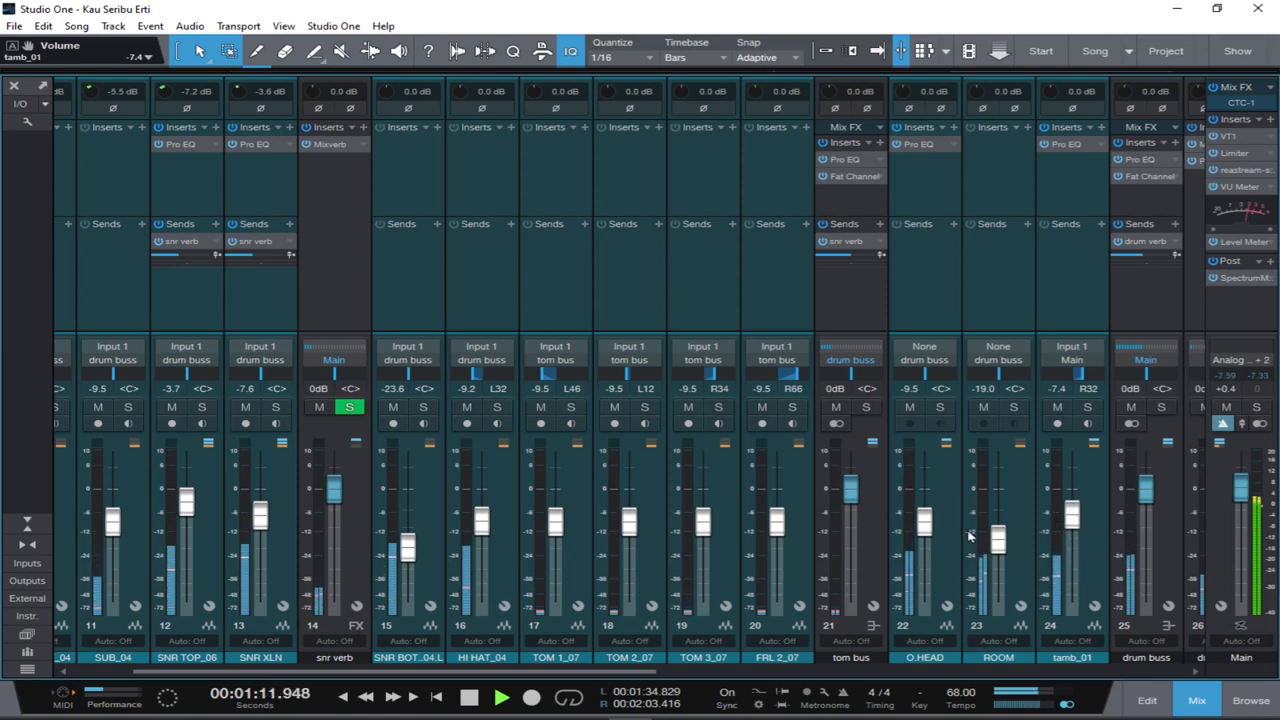
drag(922, 529, 924, 535)
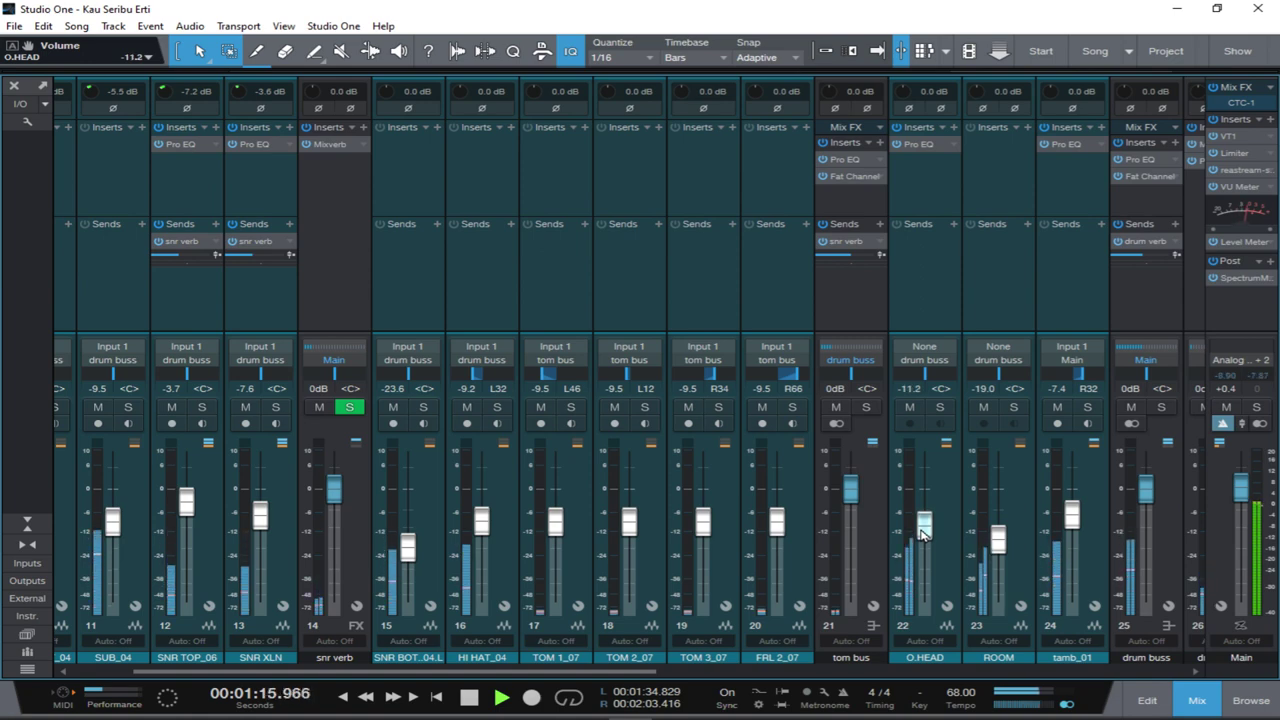
Raise the snare bottom channel's volume to -20.4 dB while the song plays.
scroll(377, 289, left, 1)
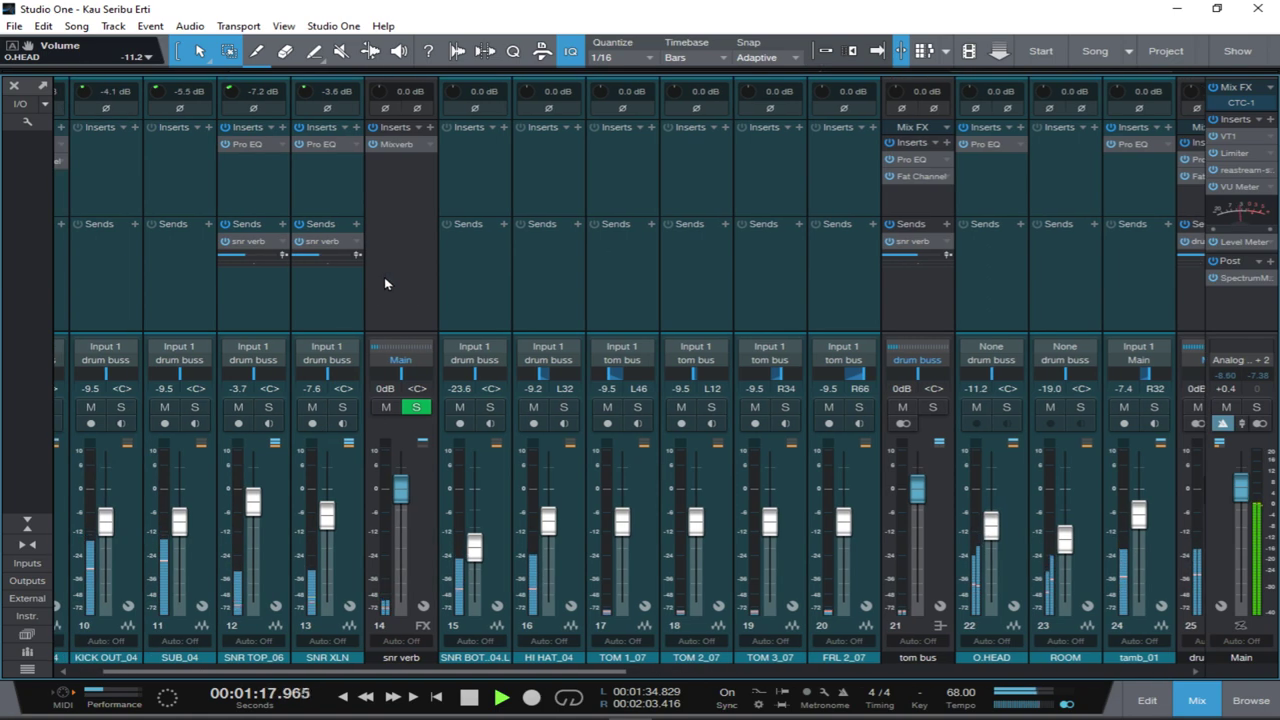
scroll(387, 284, left, 1)
drag(488, 554, 488, 549)
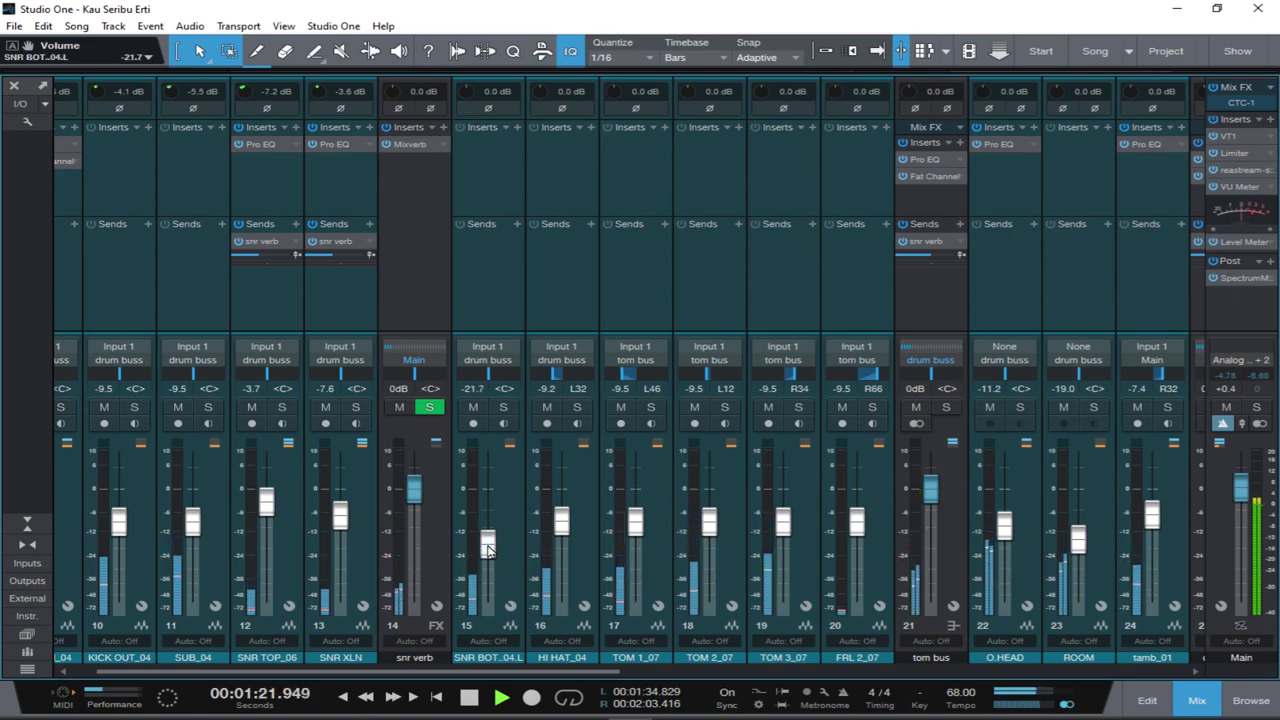
scroll(500, 548, left, 1)
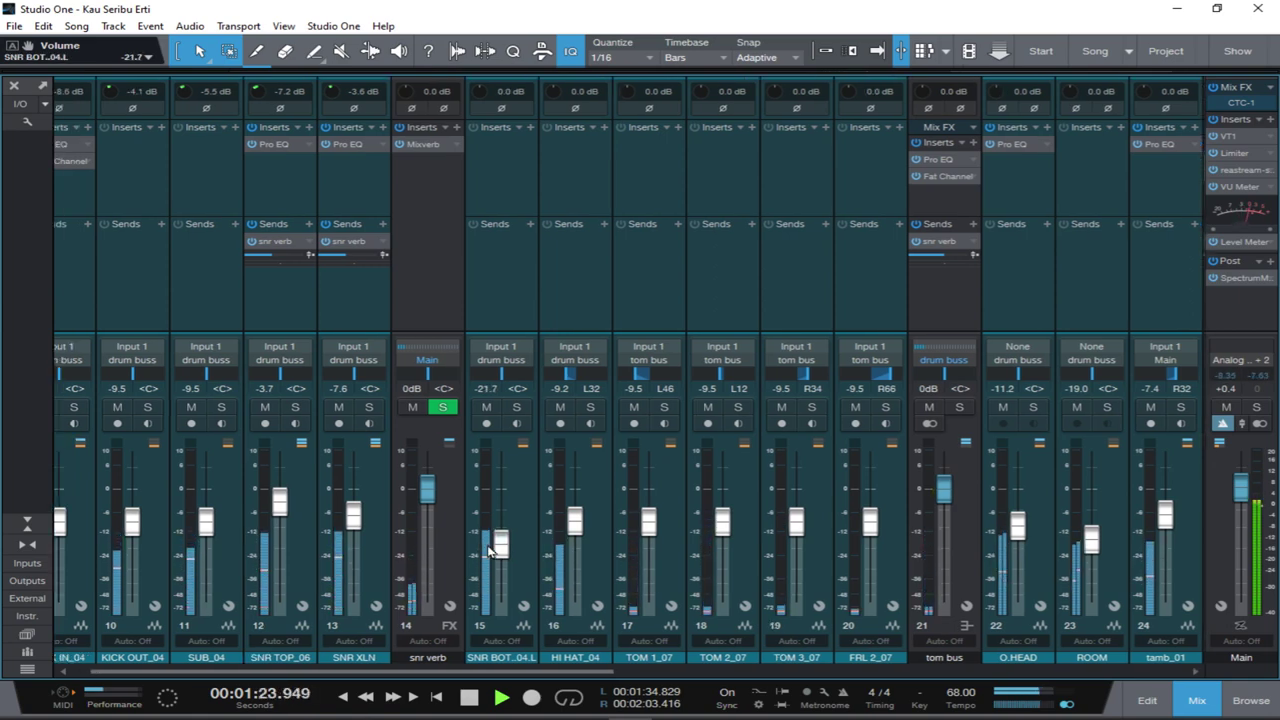
drag(502, 549, 502, 545)
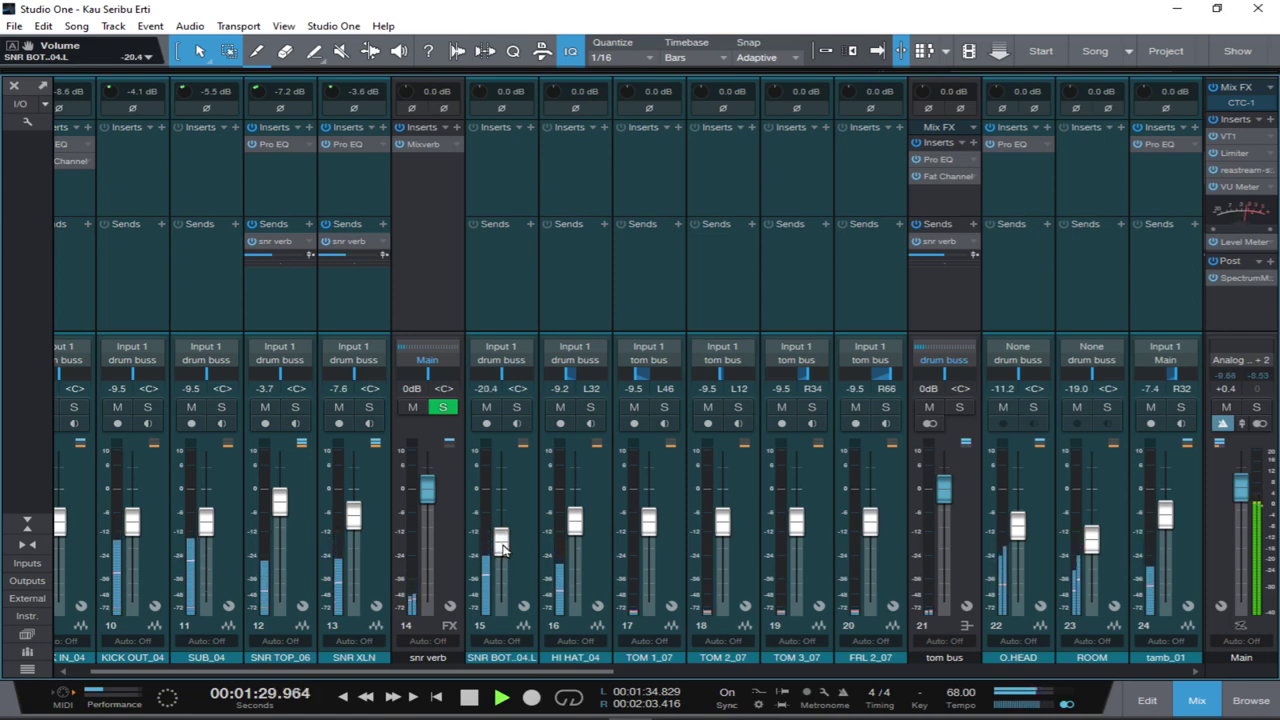
scroll(160, 290, right, 1)
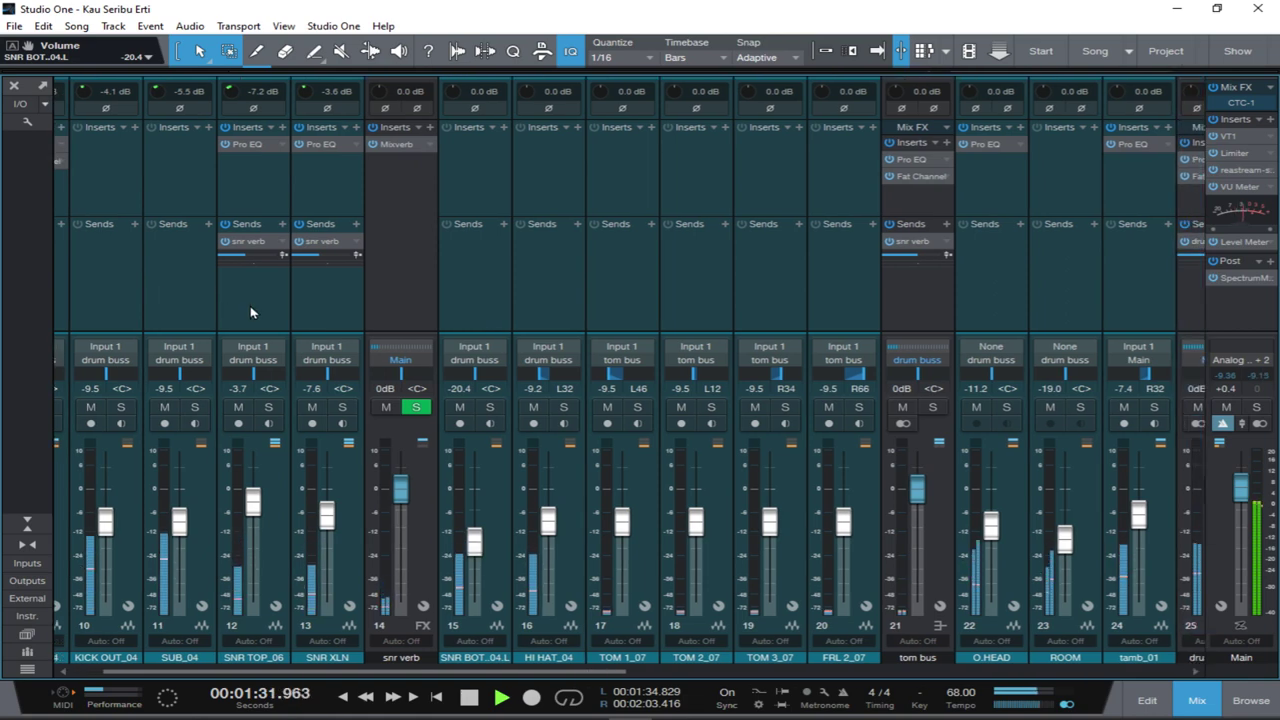
scroll(631, 297, right, 5)
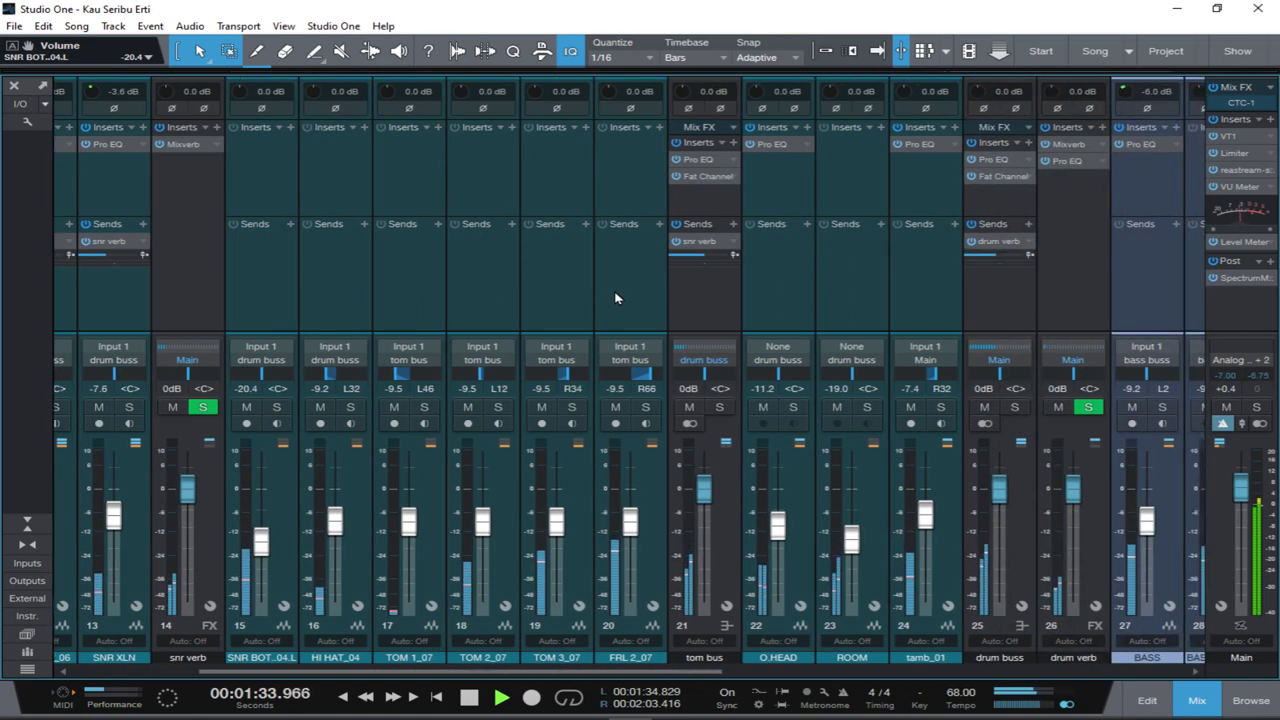
Stop the song, open the VU Meter on the Main channel and check the mix level during playback.
scroll(615, 296, right, 4)
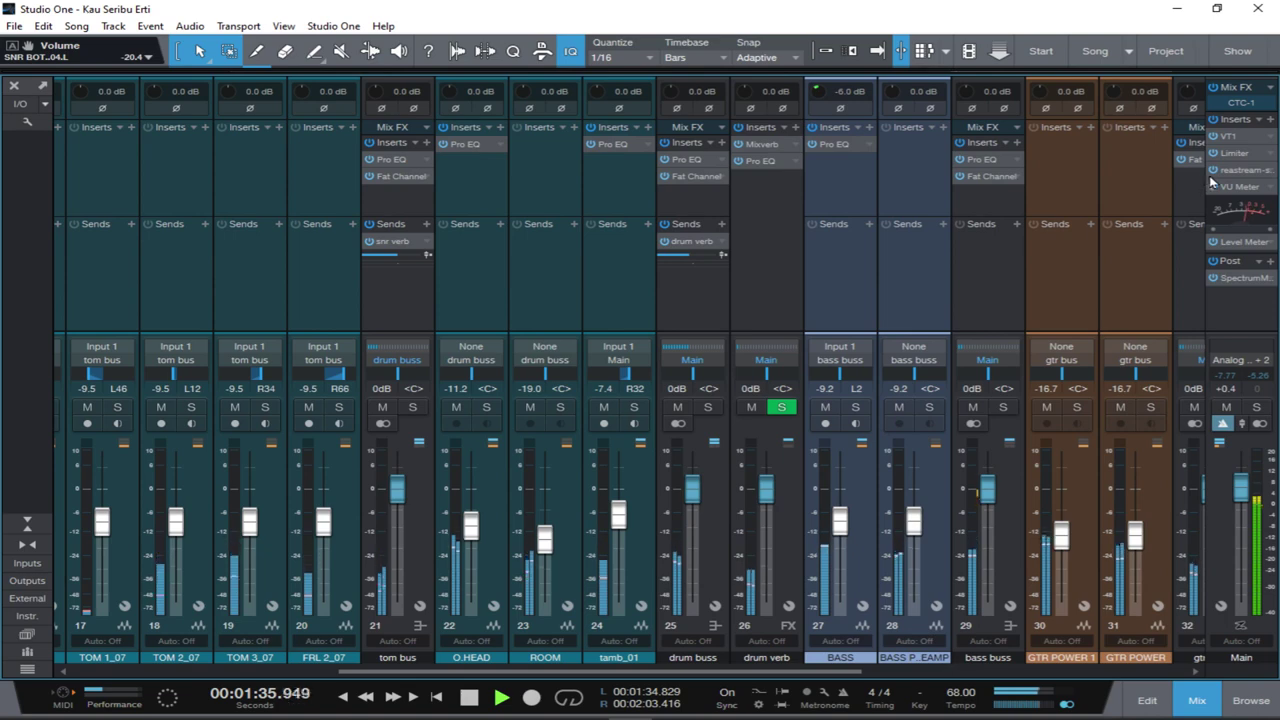
key(space)
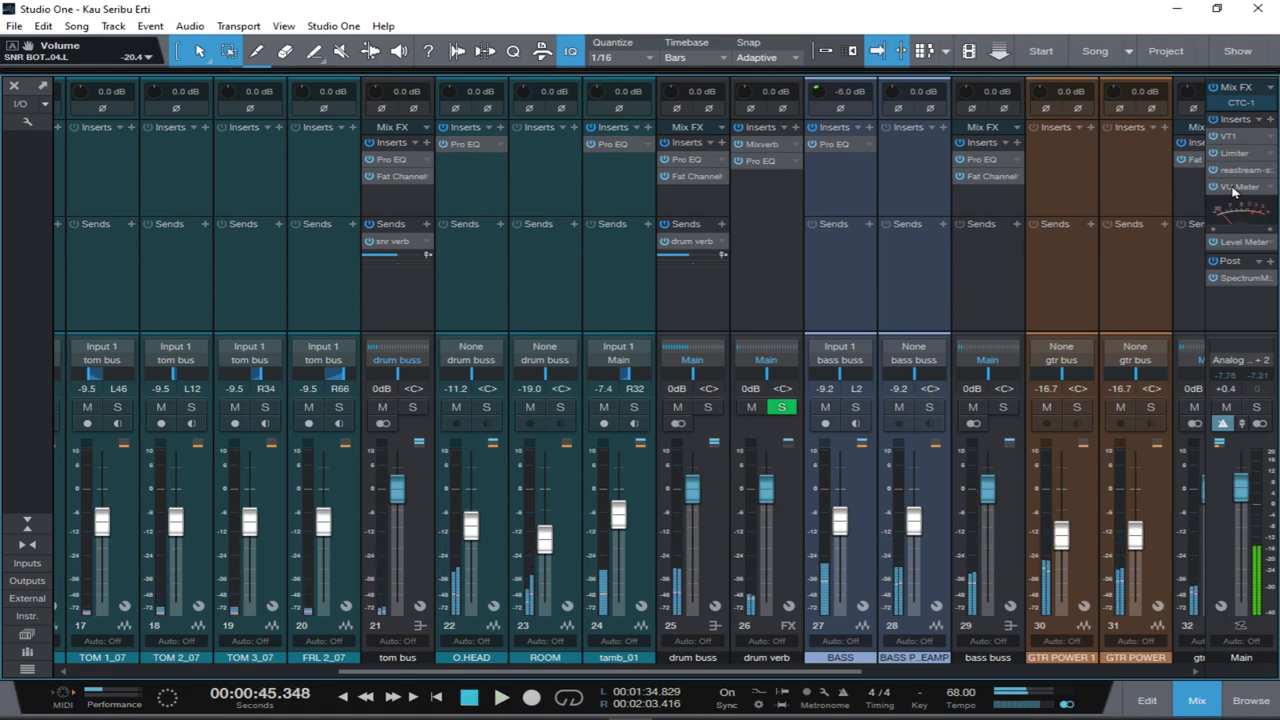
click(1237, 187)
key(space)
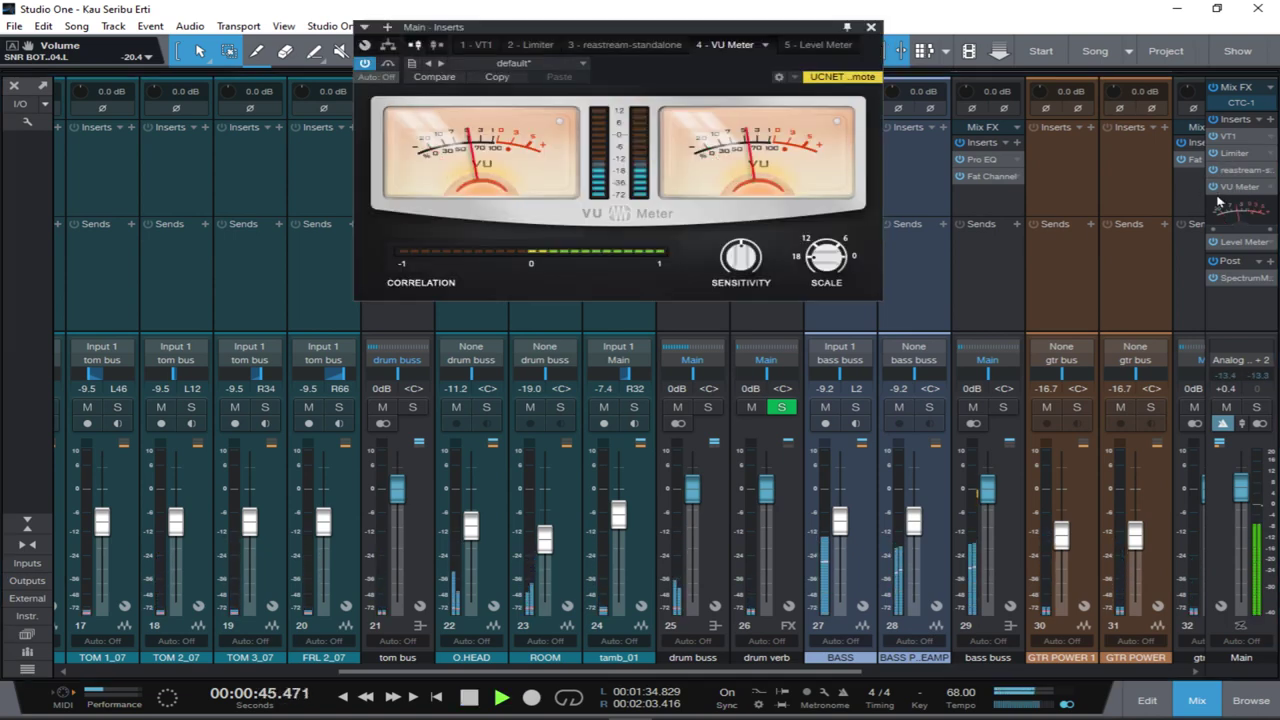
click(872, 28)
Check the full mix with the Main channel's Level Meter while replaying the song, and close the meter.
click(1230, 244)
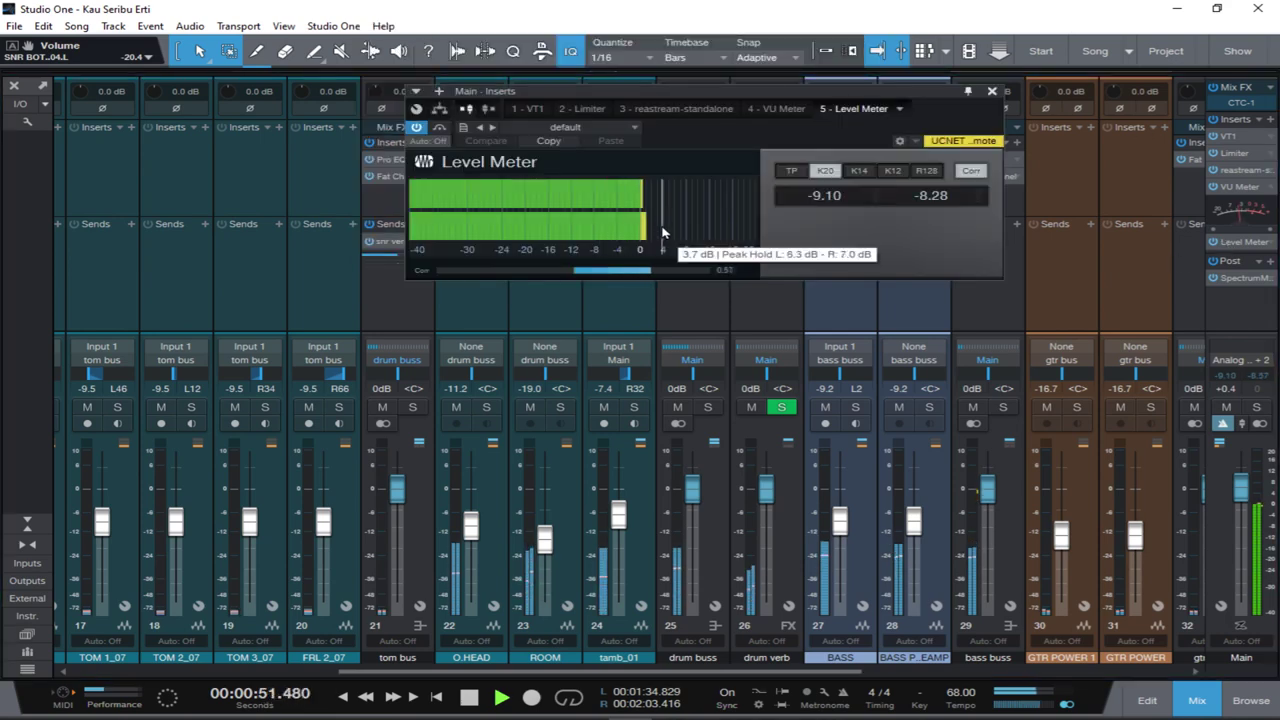
key(space)
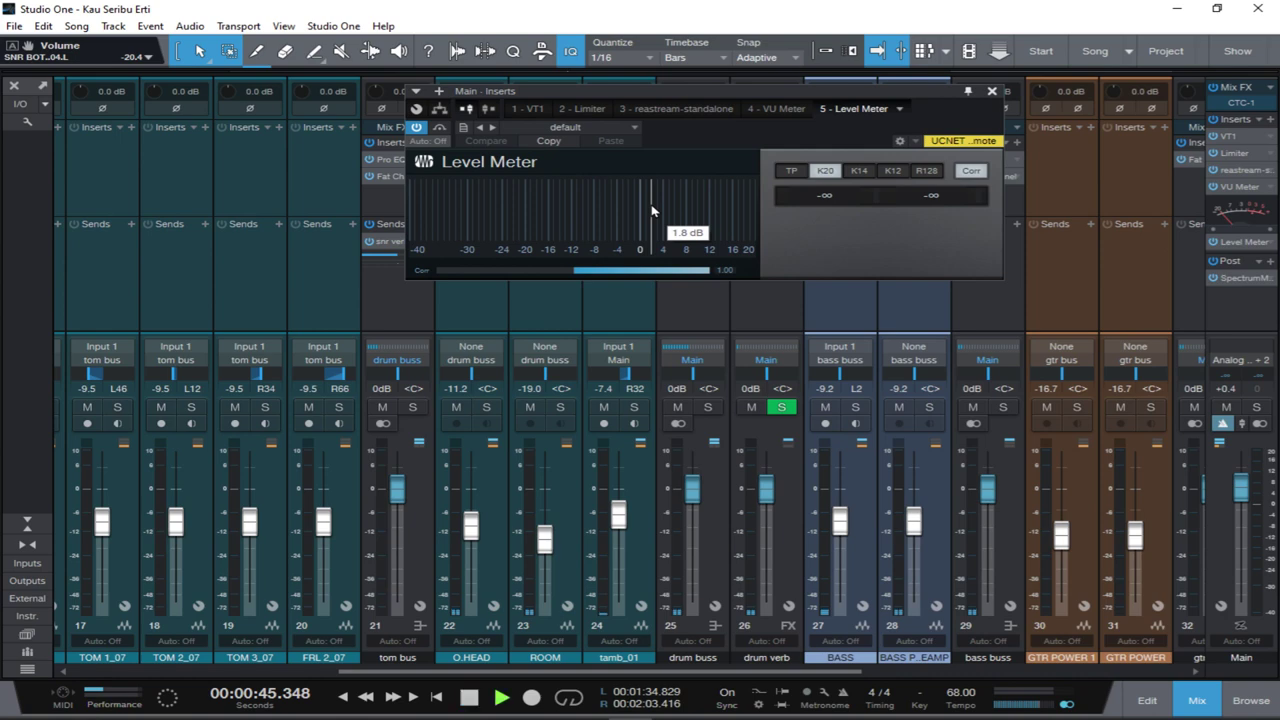
key(space)
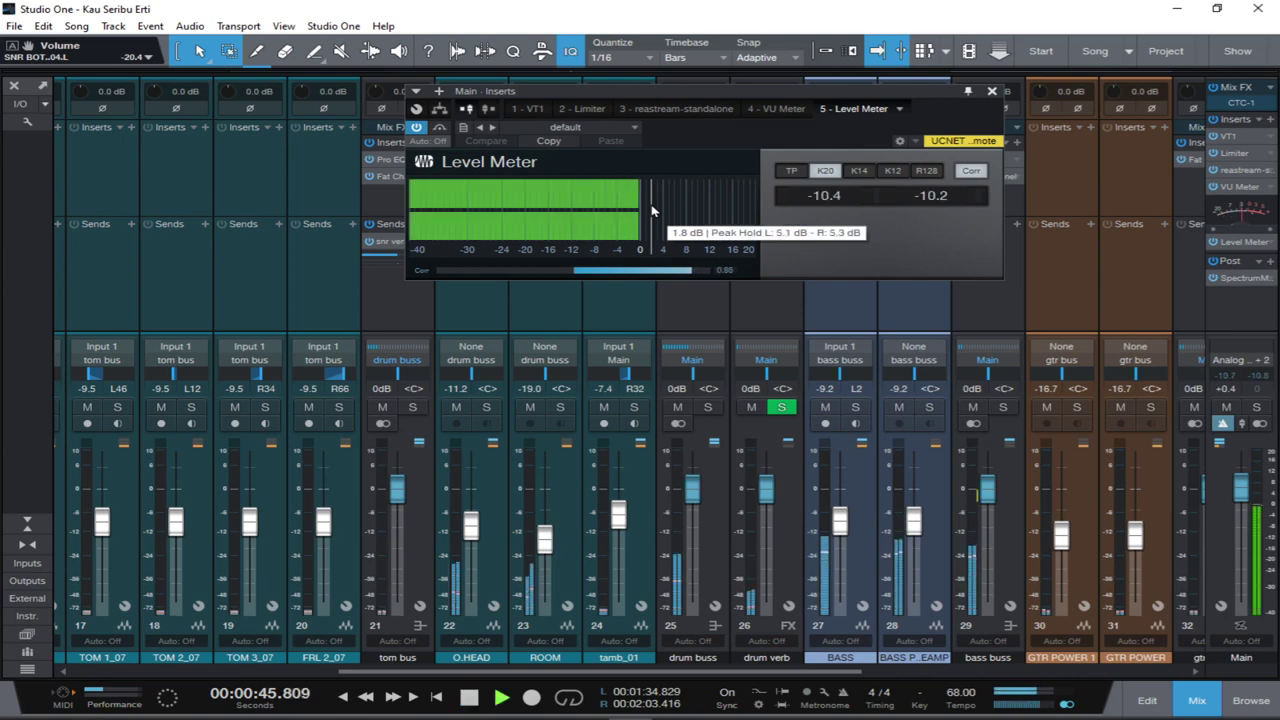
click(992, 91)
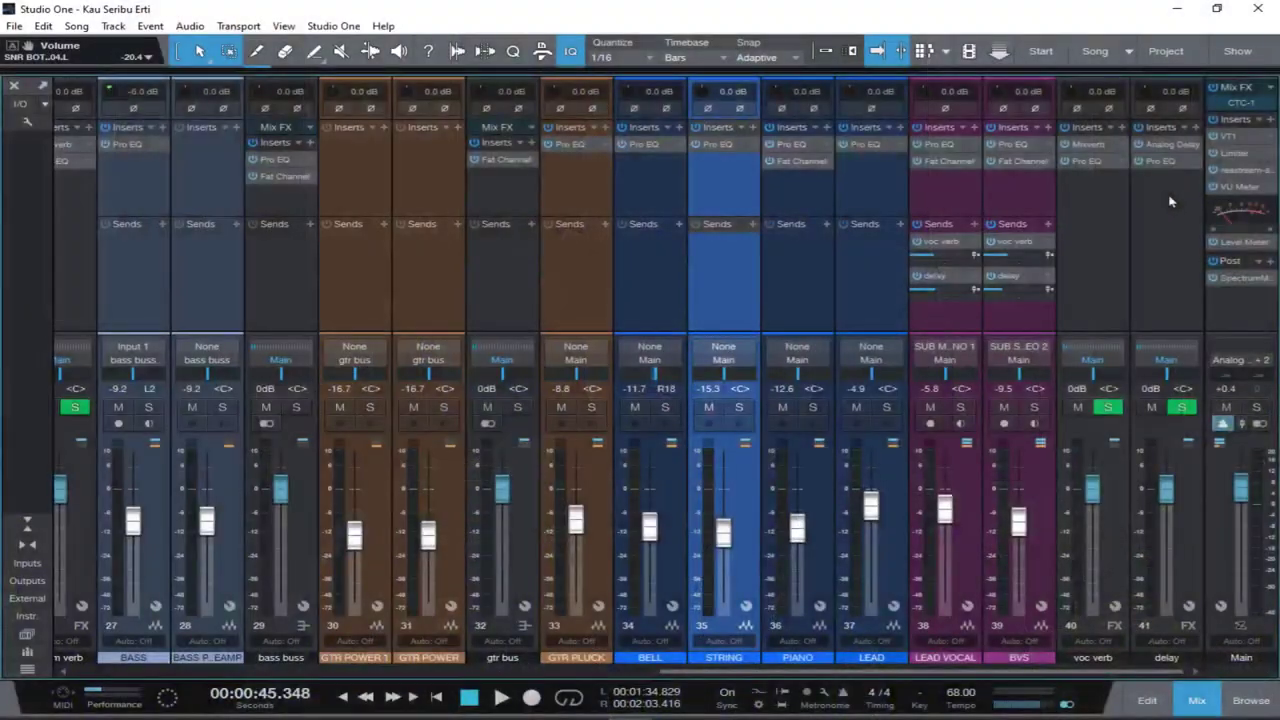
Open the VT1 channel strip on the Main channel and play the mix through it, with its window moved lower.
click(1229, 140)
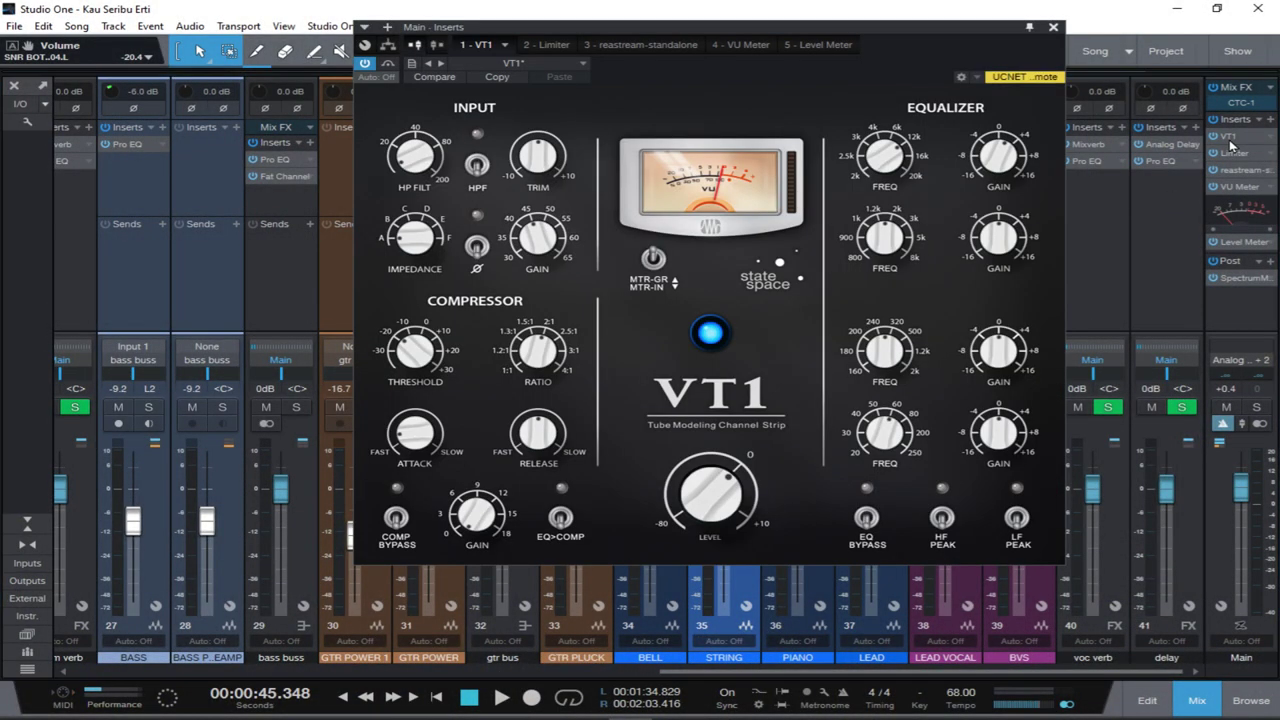
key(space)
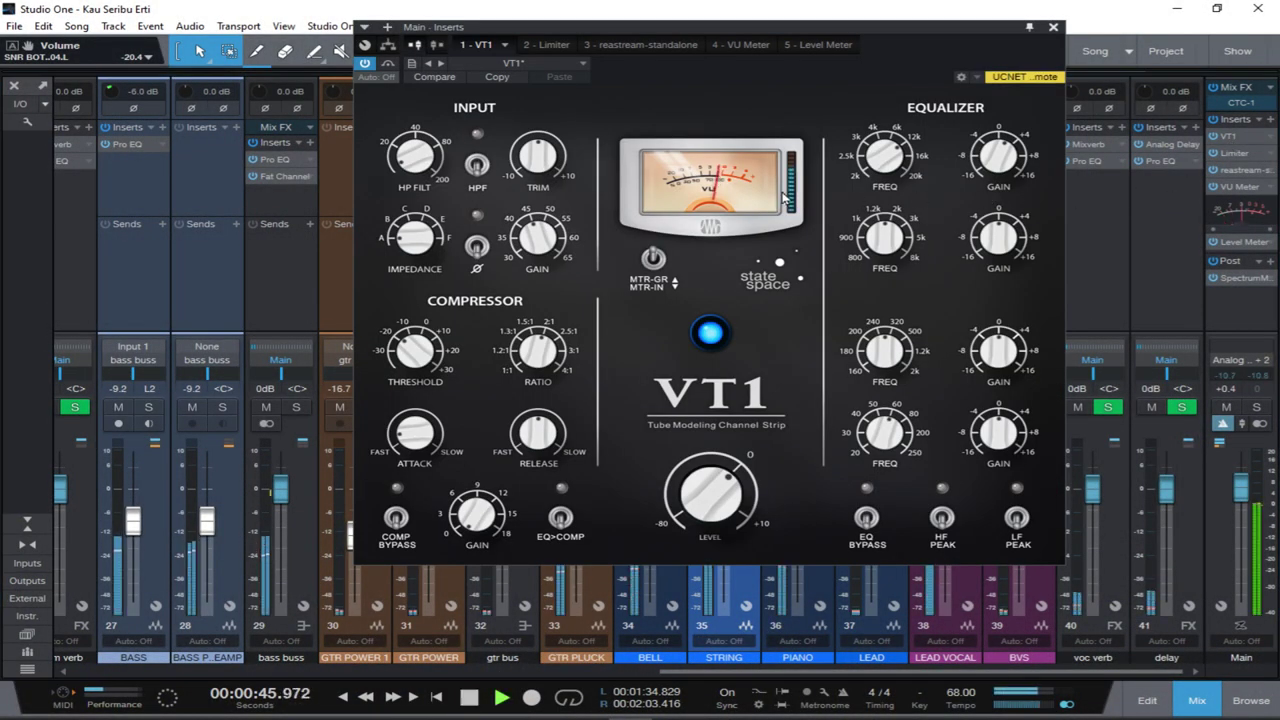
drag(645, 28, 674, 101)
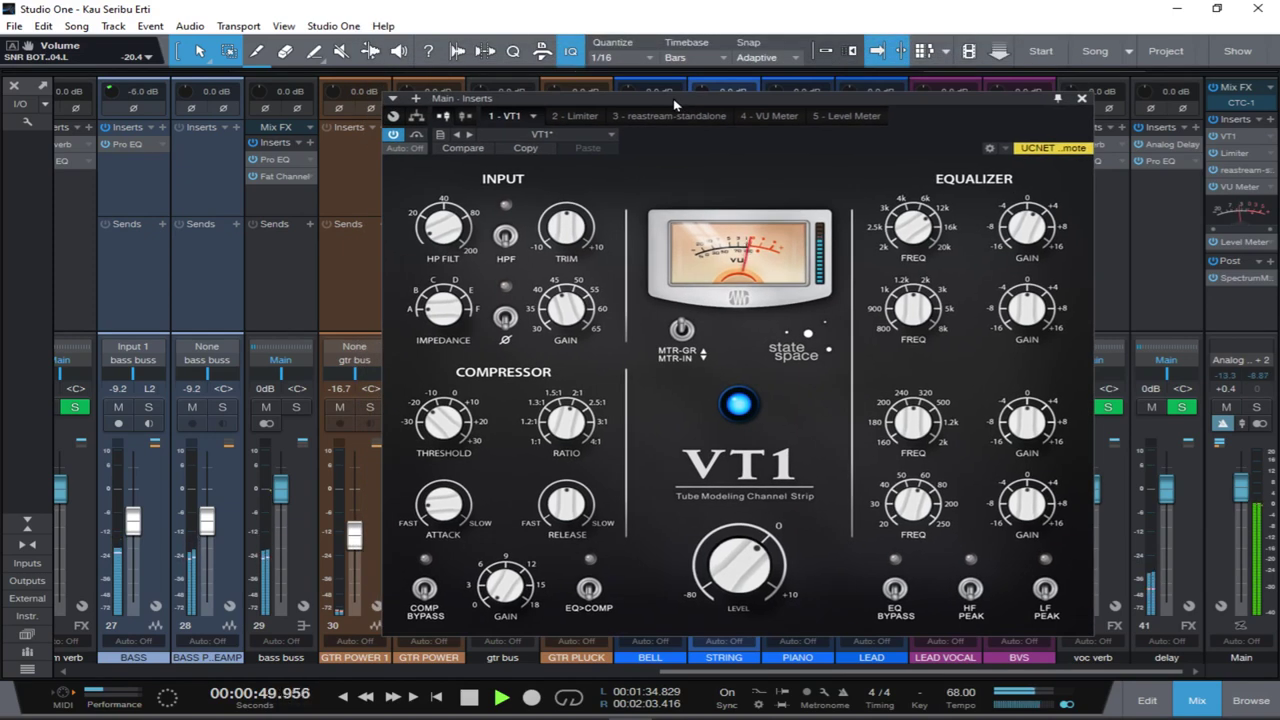
drag(675, 104, 724, 116)
Turn on loop playback in the arrangement, return to the mixer and restart the song with VT1 kept open.
key(F3)
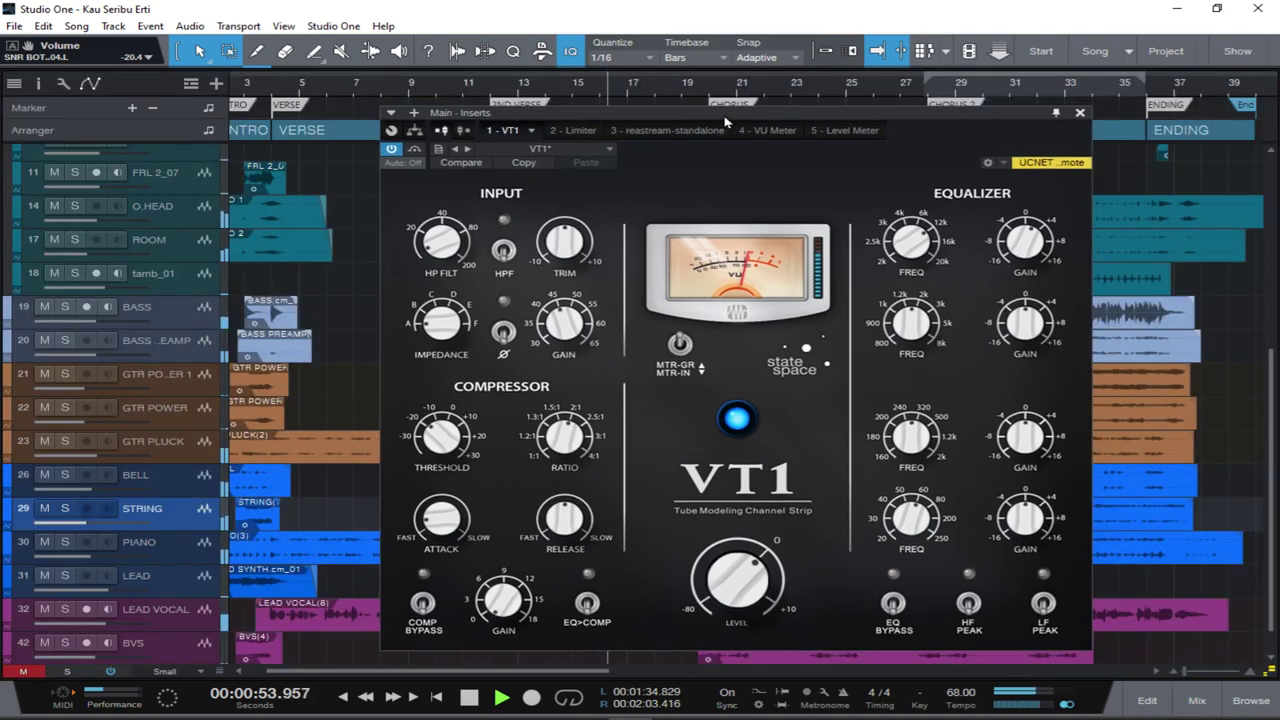
key(KP_Divide)
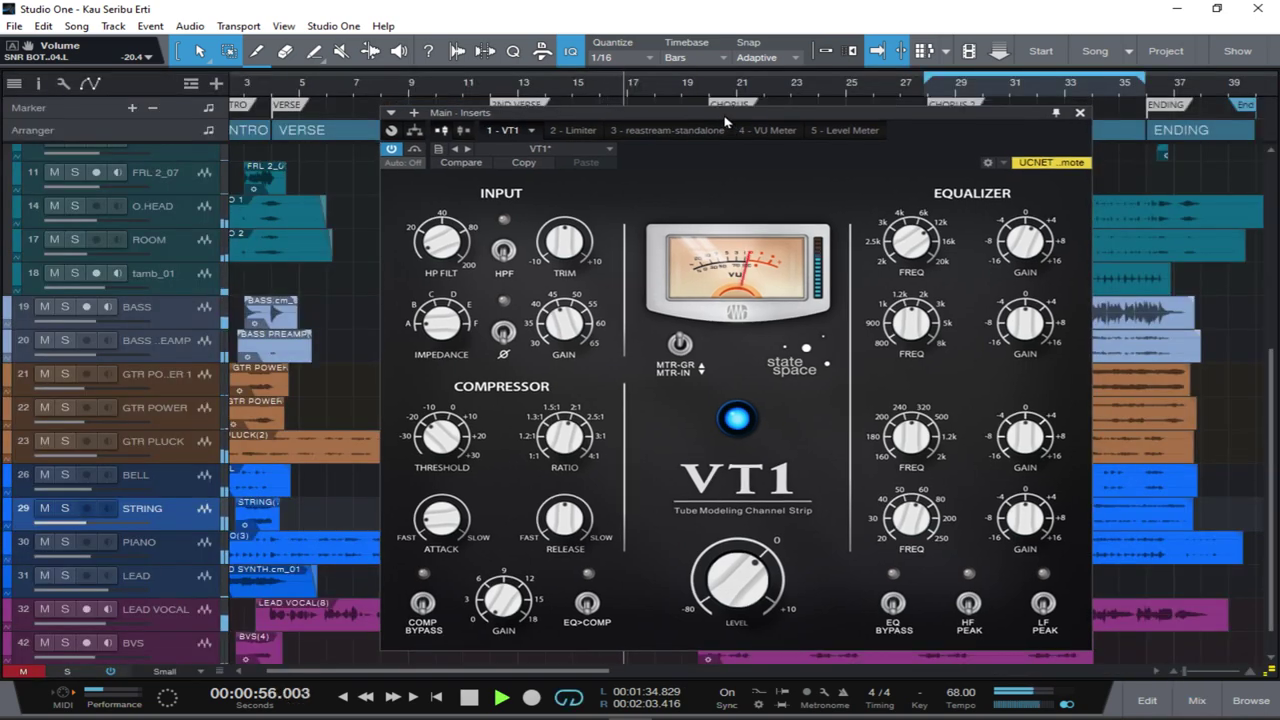
drag(725, 116, 610, 64)
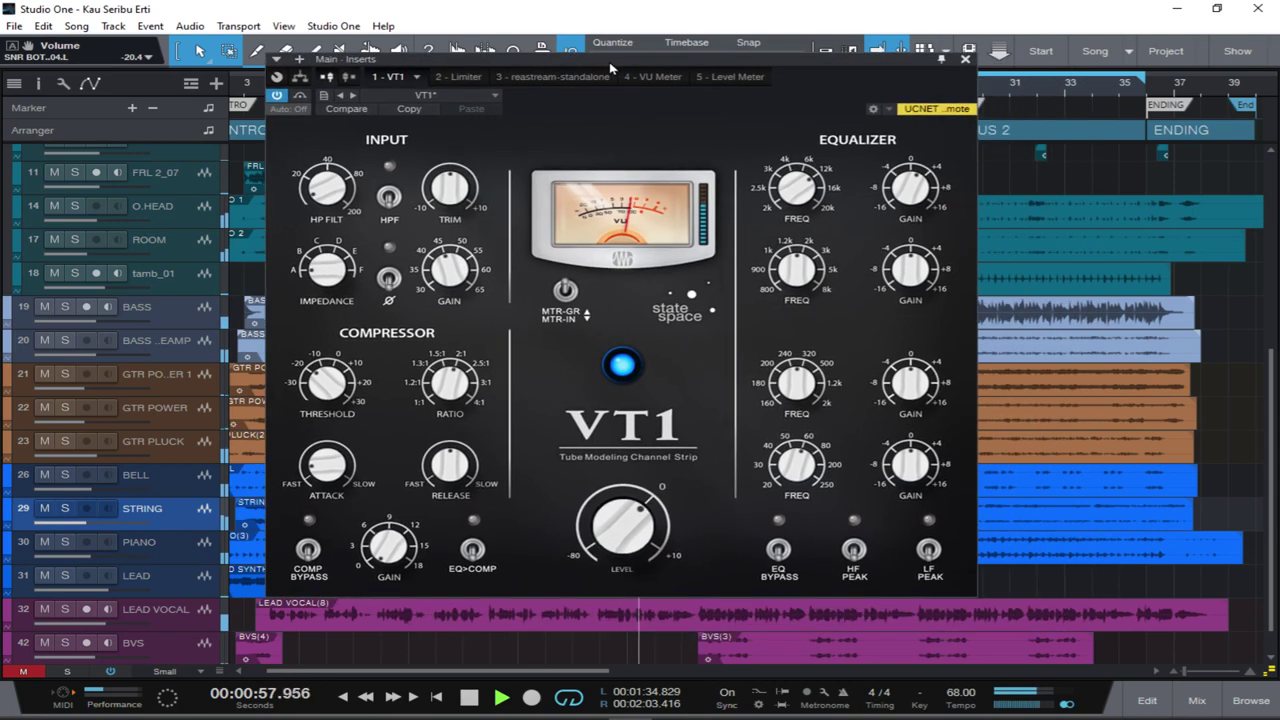
key(F3)
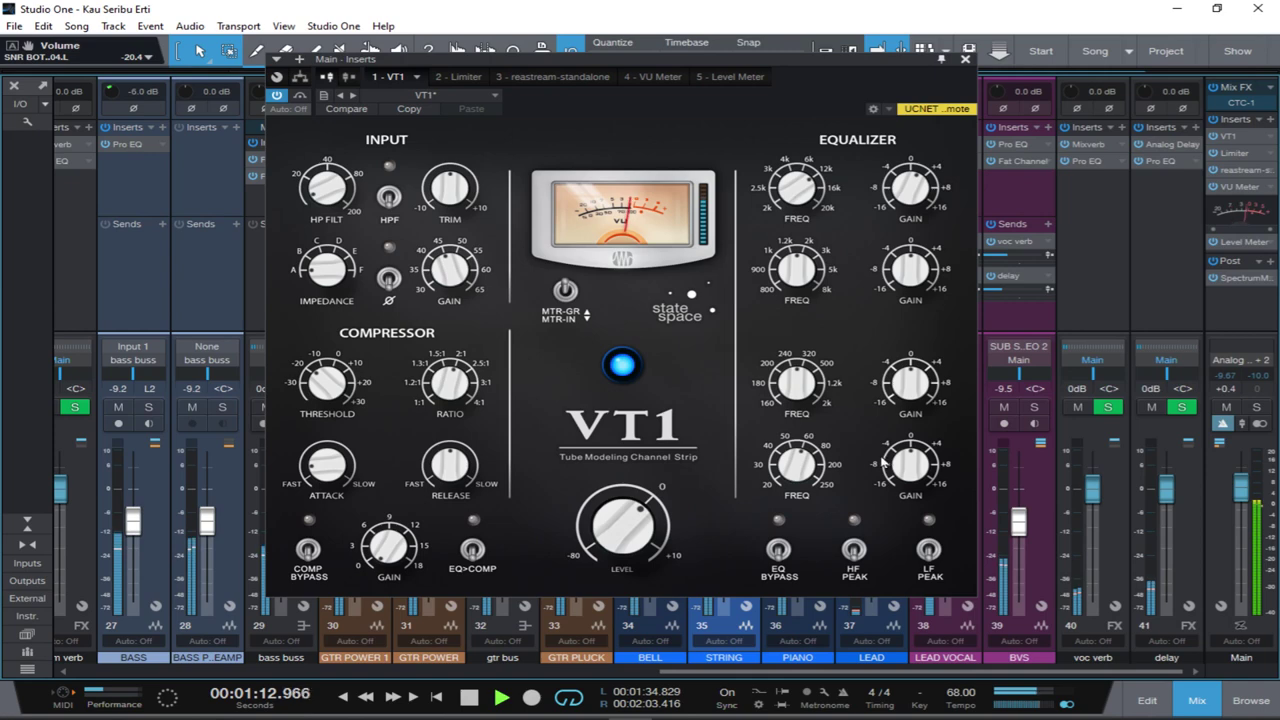
key(space)
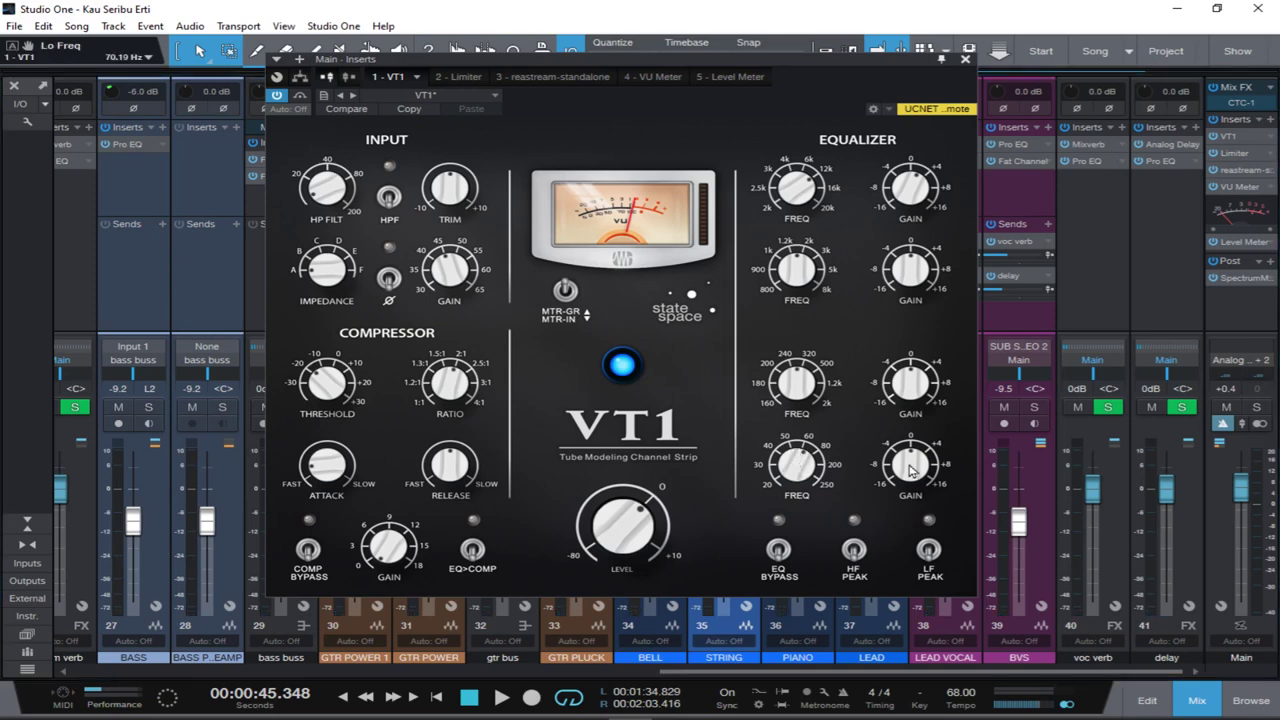
key(space)
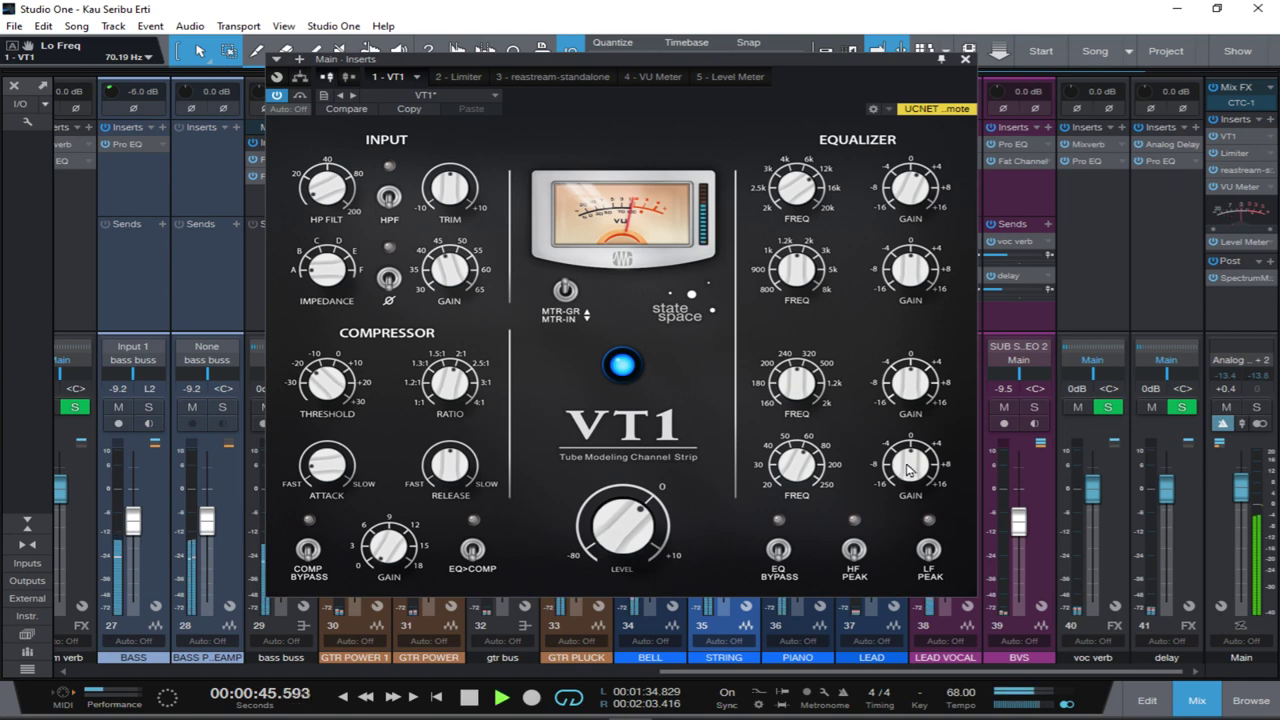